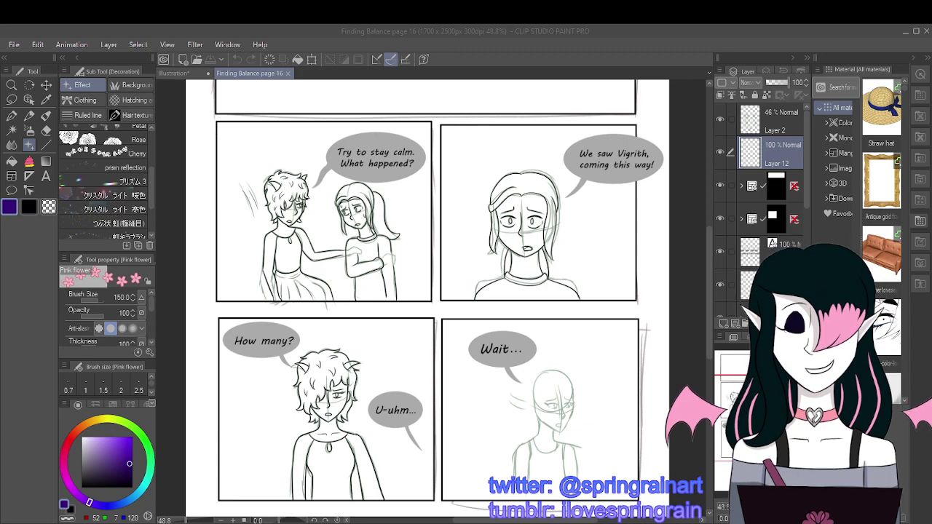
key("ctrl+z")
key("ctrl+z")
left_click_drag(490, 210, 527, 179)
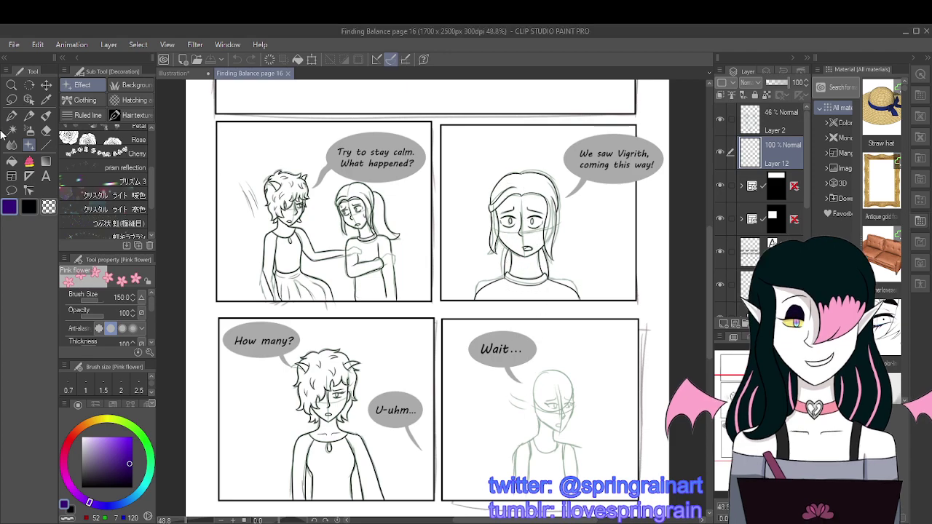
Step: Circle the character's head in the "We saw Vigrith" frame with the Calligraphy pen, undo it, and undo another trial stroke
key("p")
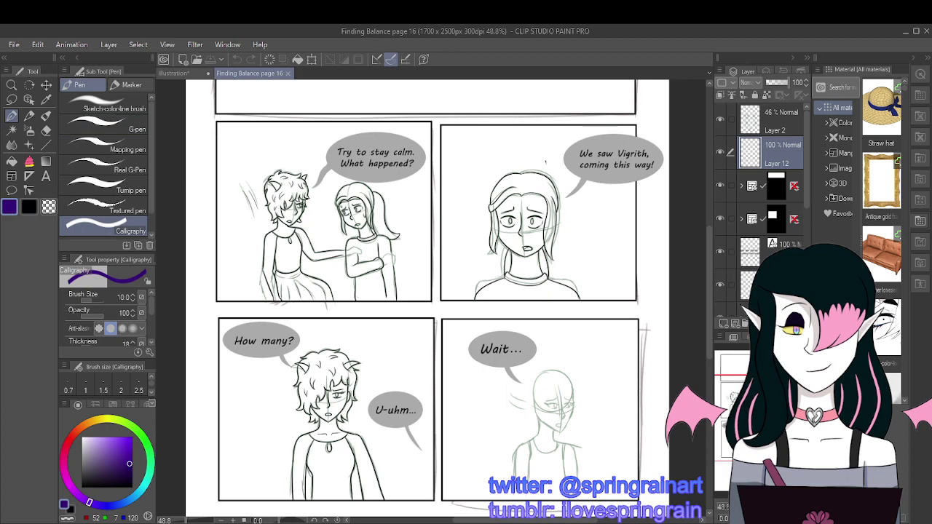
mouse_move(545, 159)
left_mouse_down()
mouse_move(550, 279)
mouse_move(564, 169)
left_mouse_up()
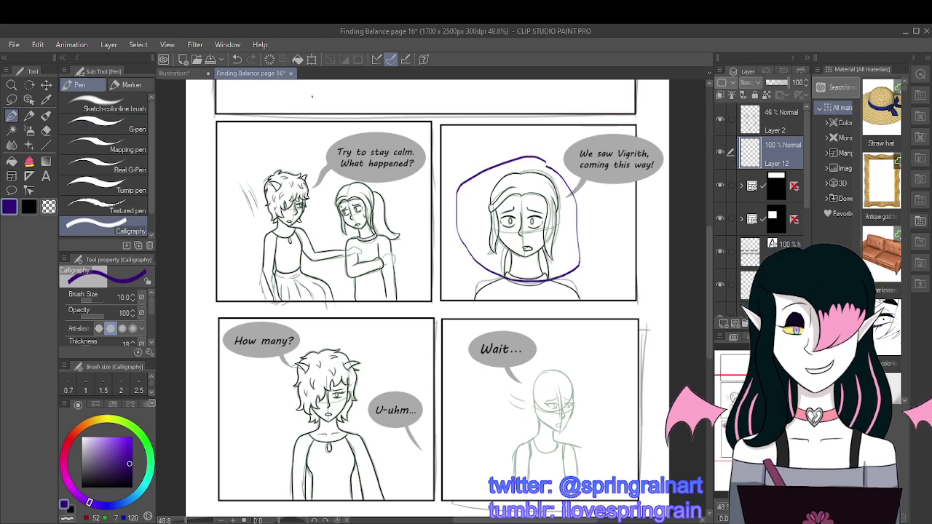
left_click(235, 62)
mouse_move(321, 173)
left_mouse_down()
mouse_move(251, 185)
mouse_move(373, 248)
mouse_move(338, 181)
left_mouse_up()
left_click(235, 61)
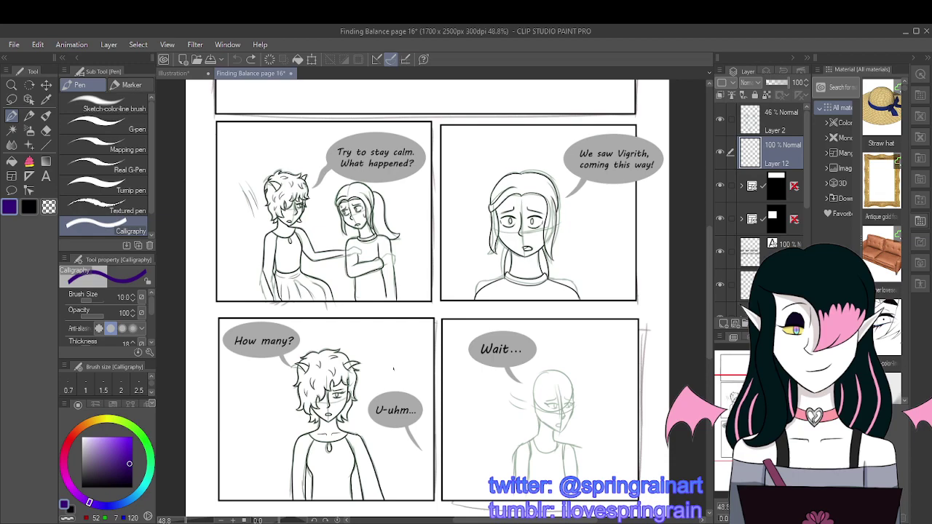
Step: Circle the horned character's head and then the arm in the "How many?" frame, undoing each circle after drawing it
mouse_move(379, 339)
left_mouse_down()
mouse_move(313, 322)
mouse_move(375, 334)
left_mouse_up()
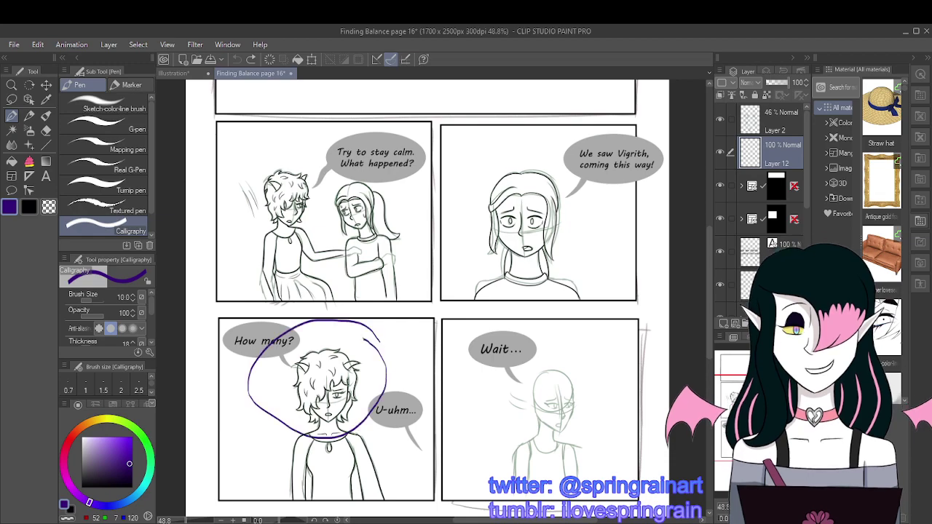
left_click(237, 59)
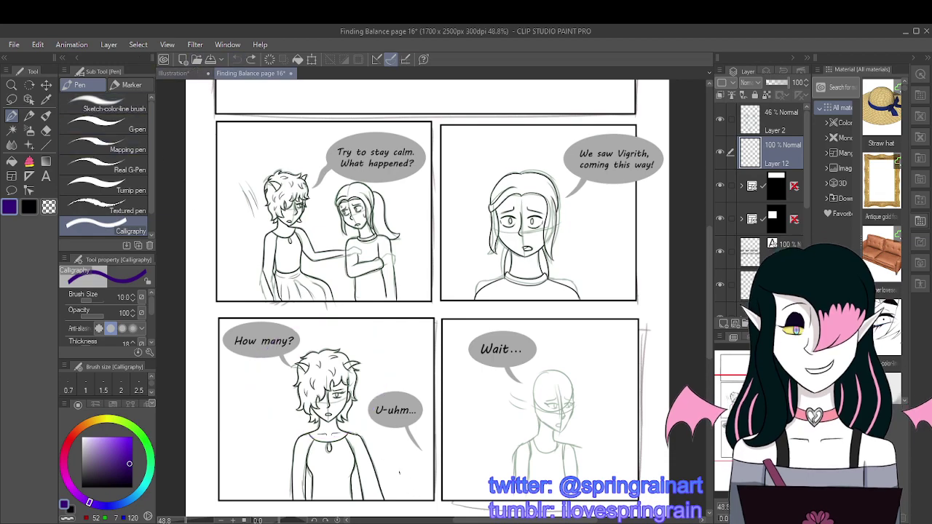
mouse_move(402, 442)
left_mouse_down()
mouse_move(361, 501)
mouse_move(409, 444)
left_mouse_up()
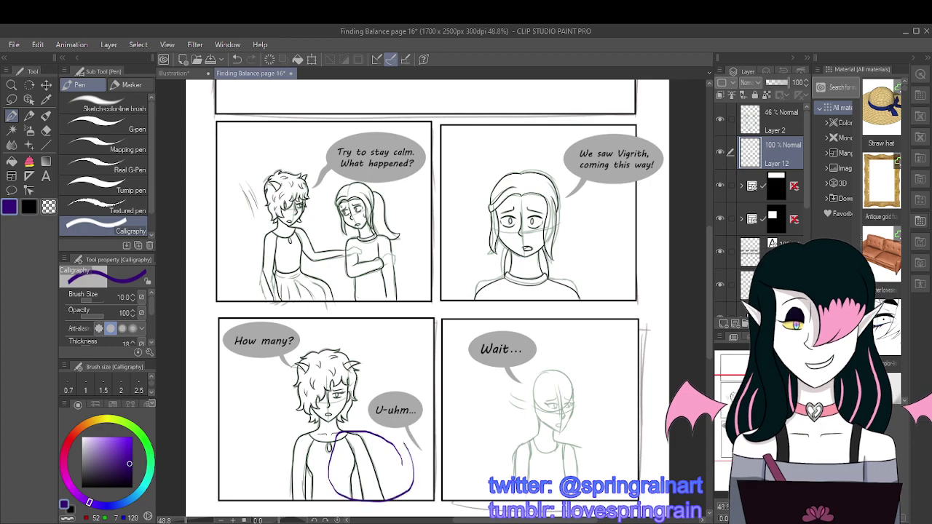
left_click(236, 58)
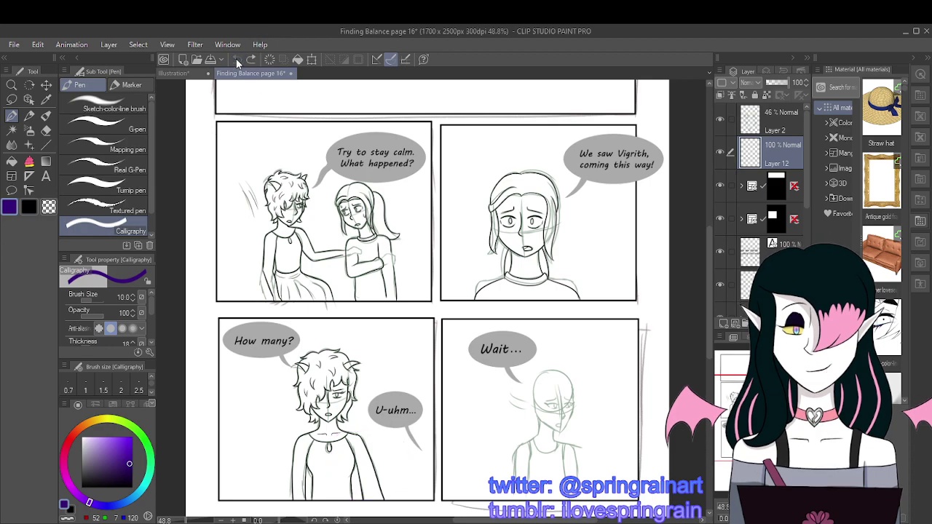
Step: Look over the comic page from the empty opening frame down to the "Where's Adia?" drawing
scroll(400, 328, "down", 3)
scroll(401, 408, "up", 2)
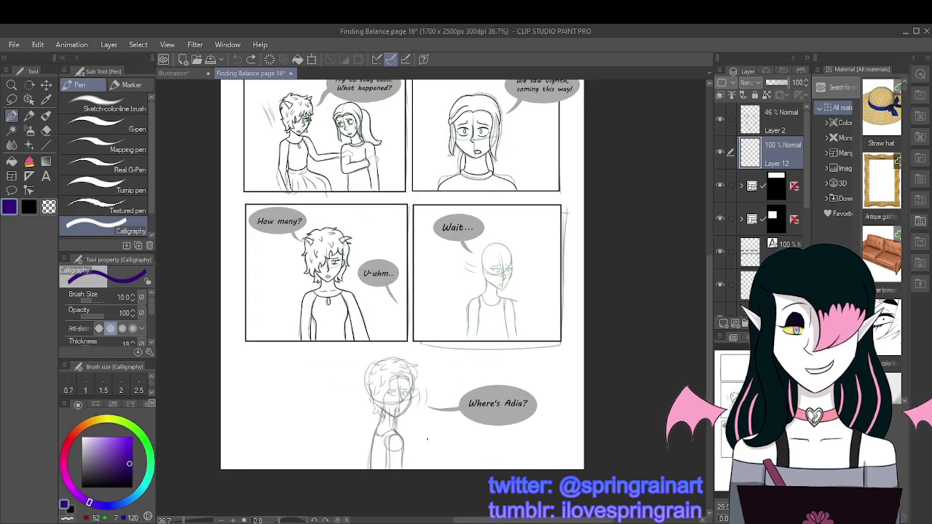
scroll(408, 291, "up", 2)
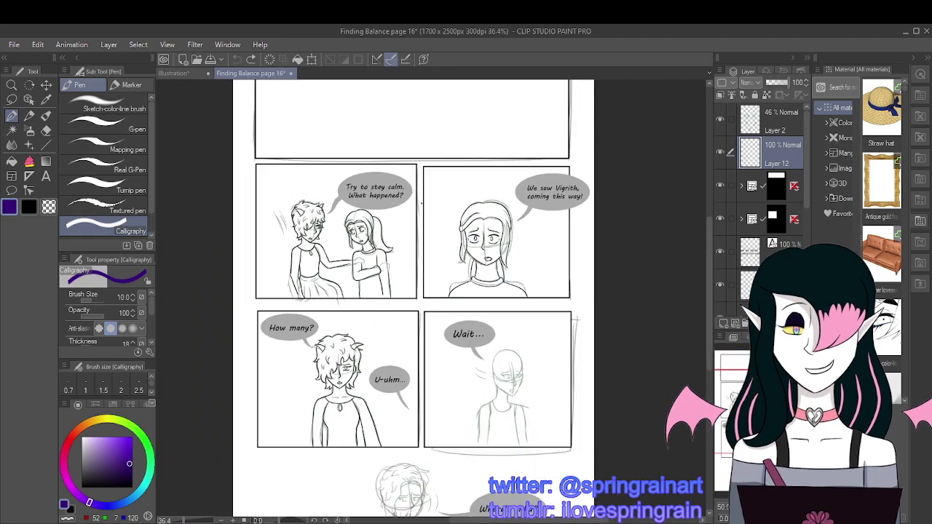
scroll(420, 204, "up", 4)
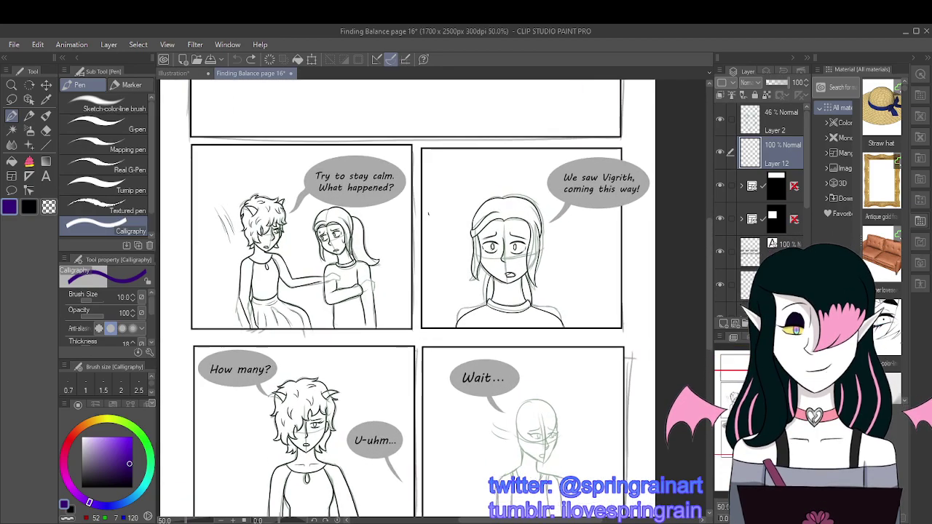
scroll(428, 213, "down", 3)
scroll(421, 178, "up", 2)
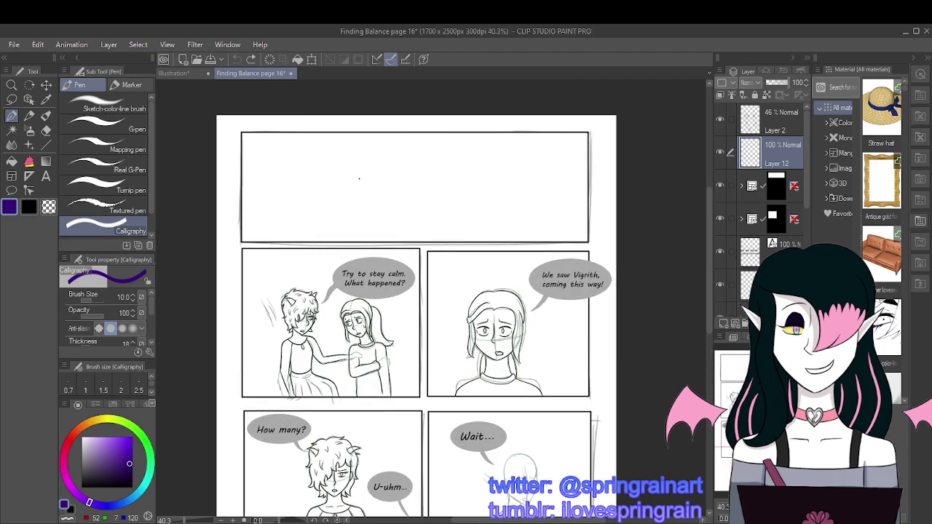
scroll(439, 292, "down", 1)
scroll(439, 291, "up", 2)
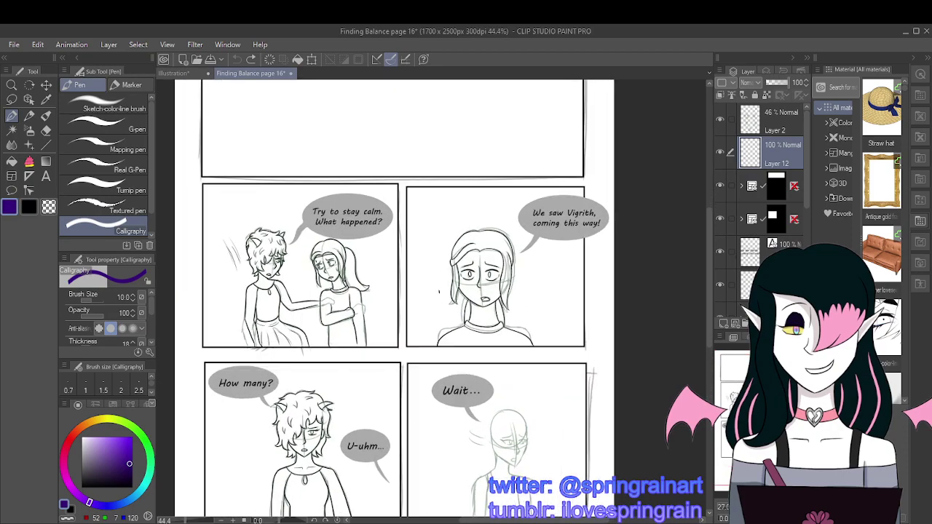
scroll(439, 292, "down", 1)
scroll(439, 291, "up", 2)
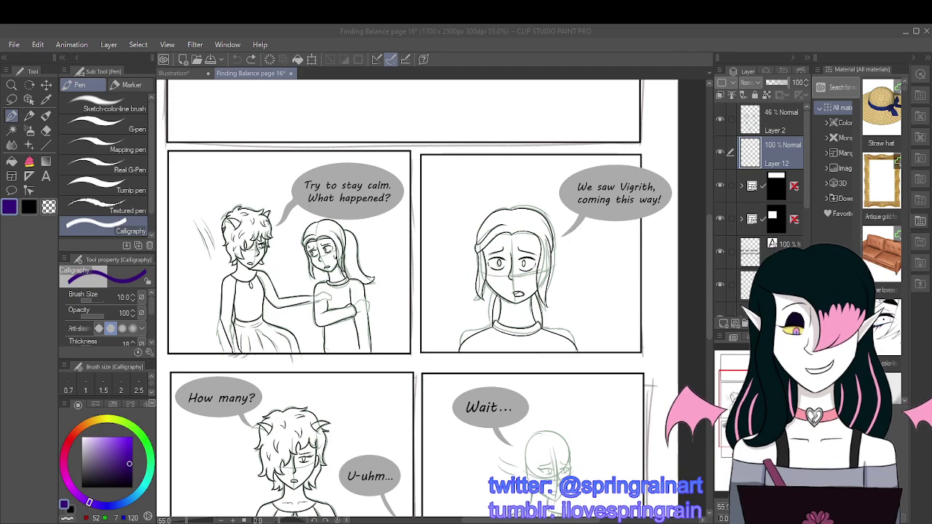
Step: Enlarge the material library's display area and browse the color and monochromatic pattern materials
left_click(721, 157)
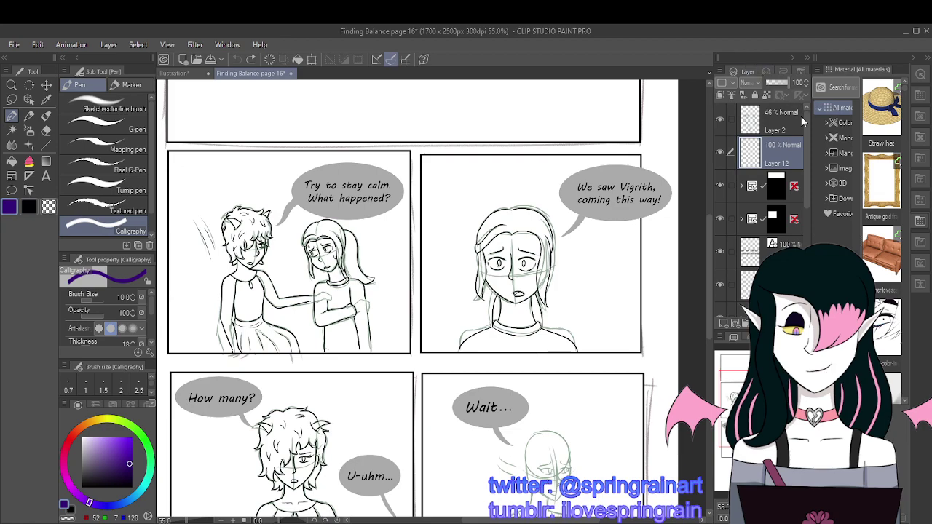
left_click_drag(806, 127, 598, 138)
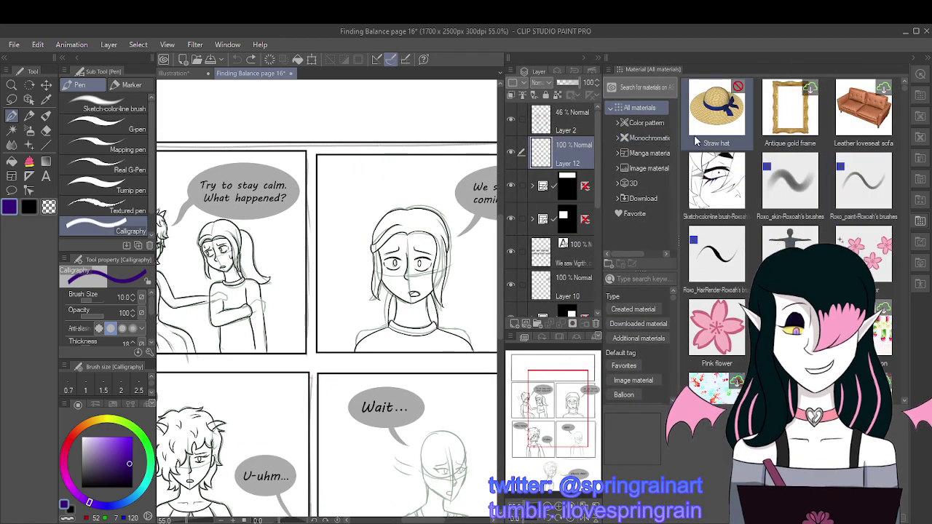
left_click(645, 123)
left_click(641, 139)
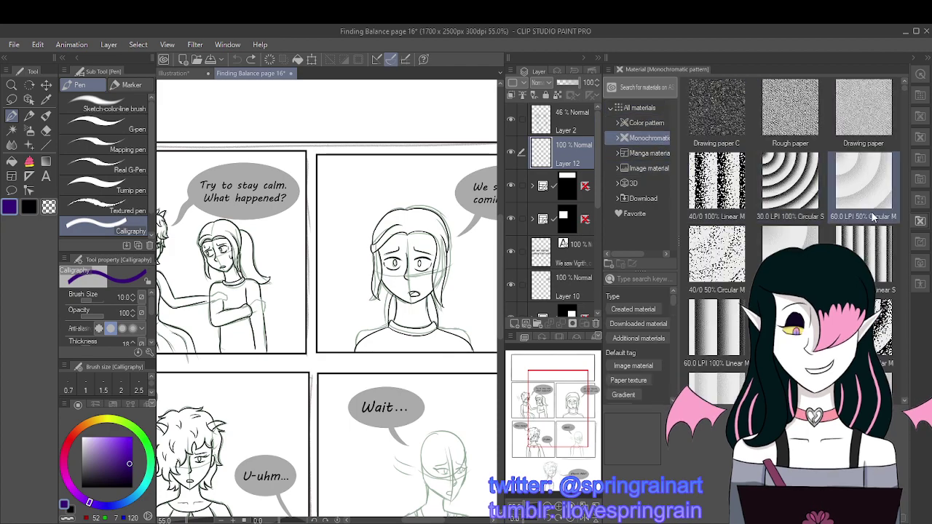
scroll(838, 213, "down", 5)
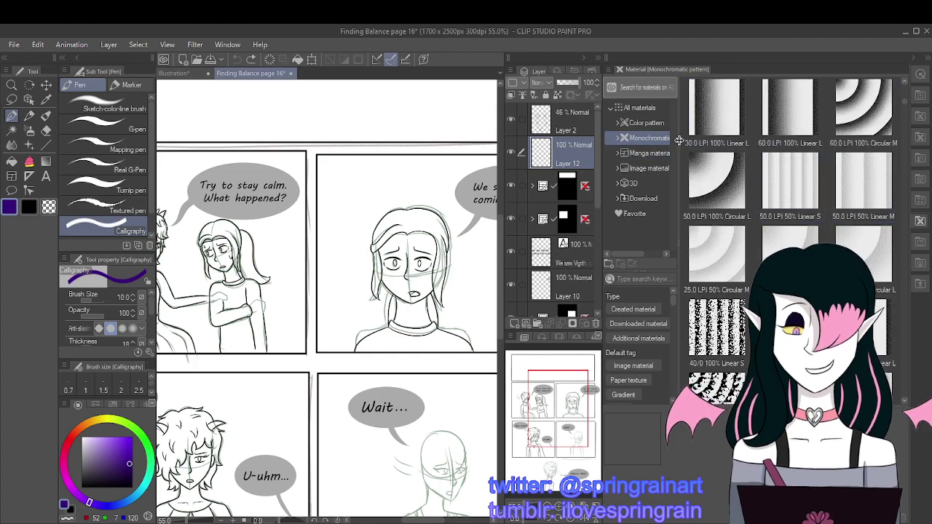
mouse_move(676, 136)
left_mouse_down()
mouse_move(741, 147)
mouse_move(681, 146)
mouse_move(690, 146)
left_mouse_up()
scroll(828, 211, "down", 5)
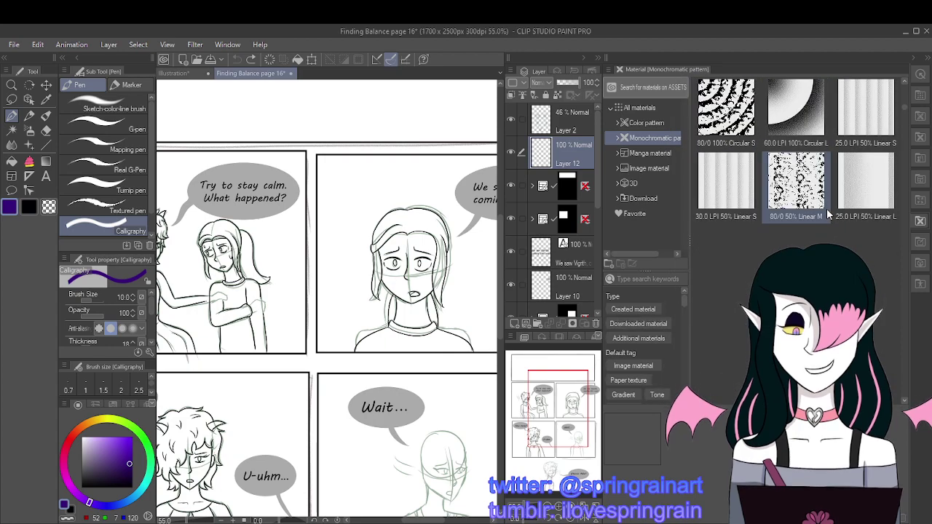
Step: Browse the Manga material category for balloons, sound effects, flashes and emotion marks
left_click(638, 154)
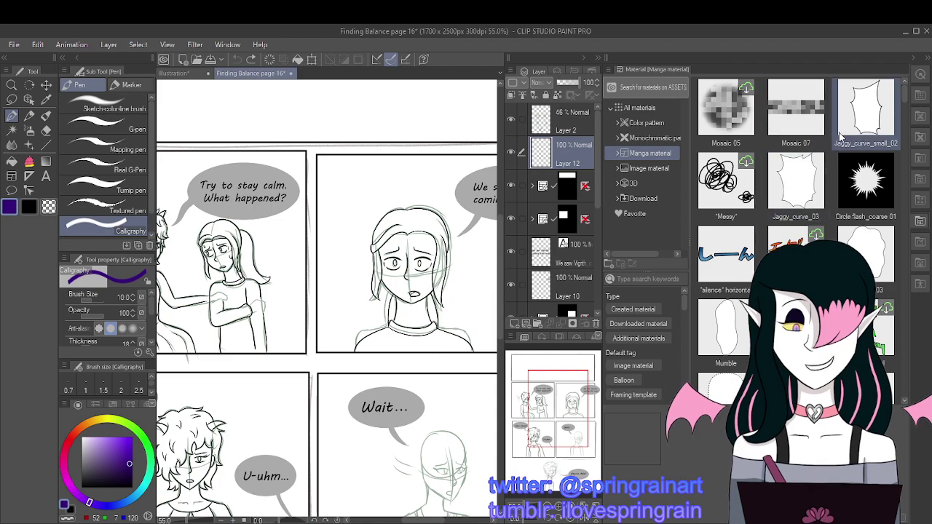
scroll(817, 229, "down", 1)
scroll(817, 232, "down", 2)
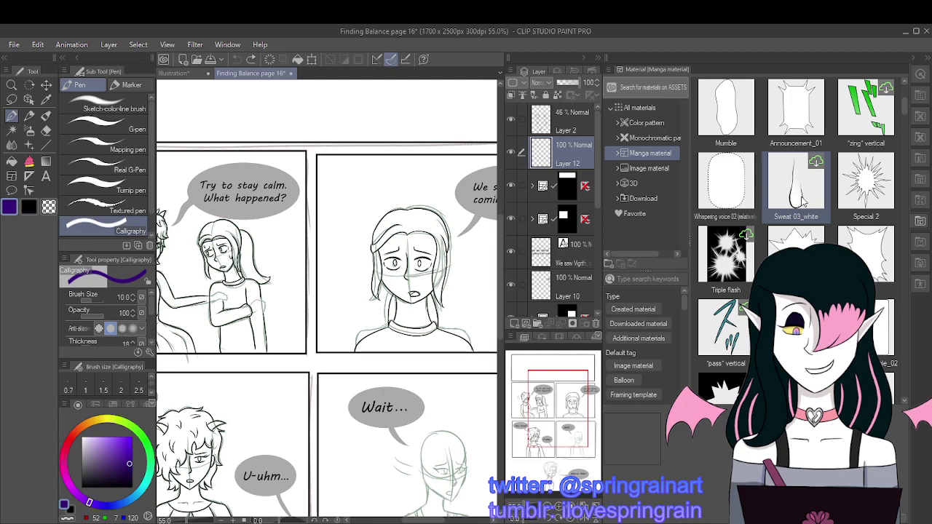
scroll(837, 205, "down", 4)
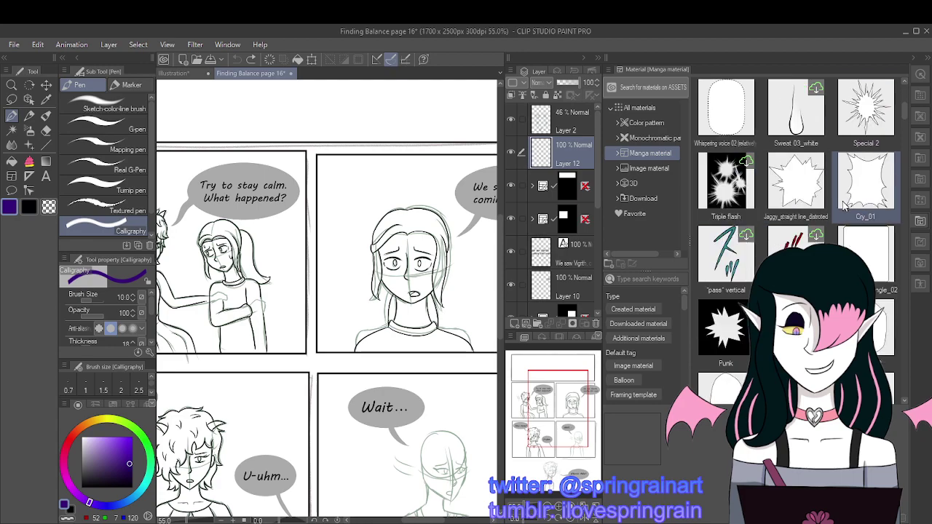
scroll(844, 207, "down", 5)
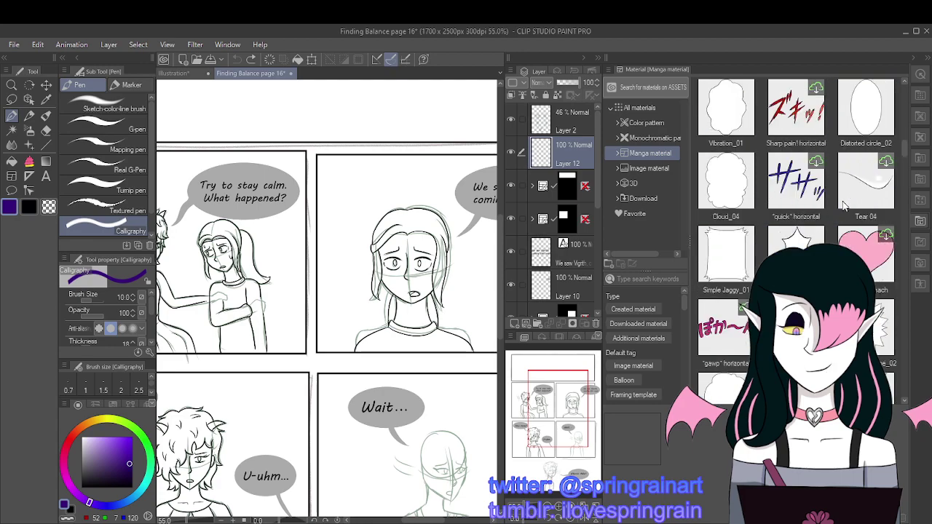
scroll(856, 200, "down", 2)
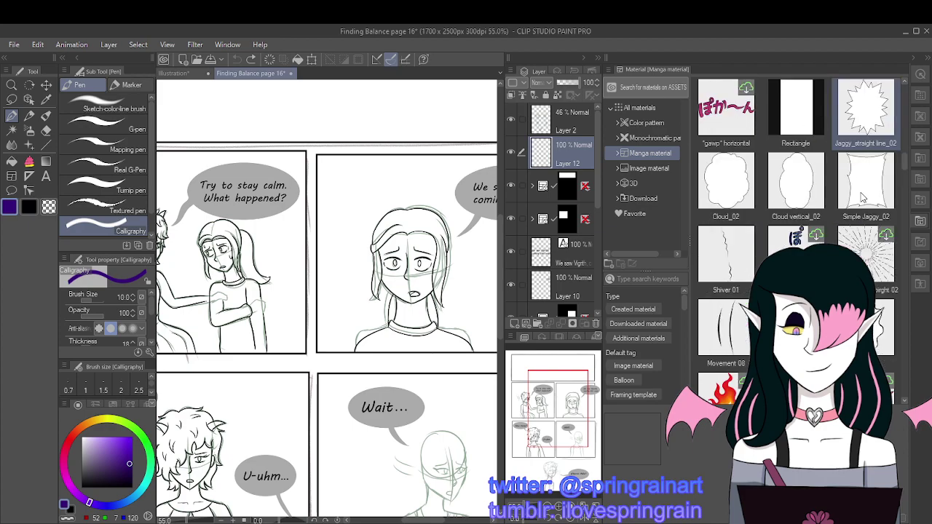
scroll(861, 197, "down", 2)
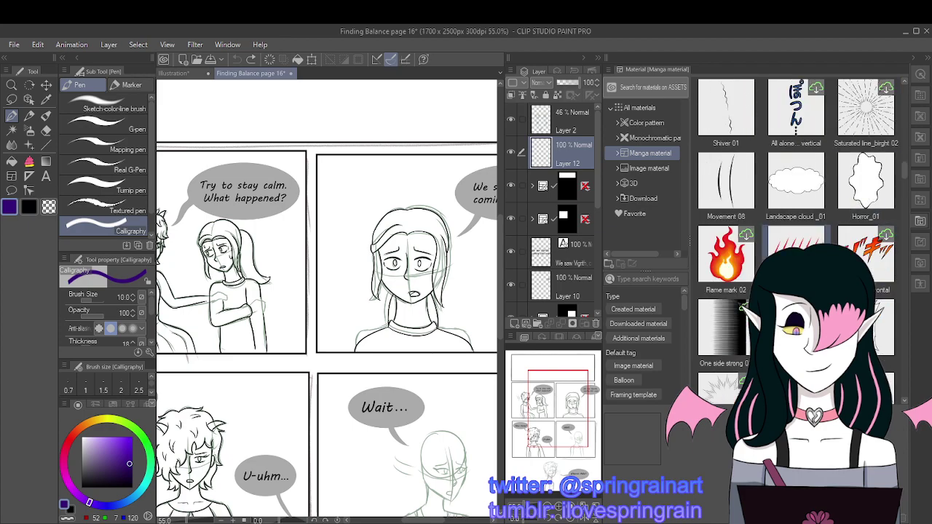
scroll(861, 196, "down", 4)
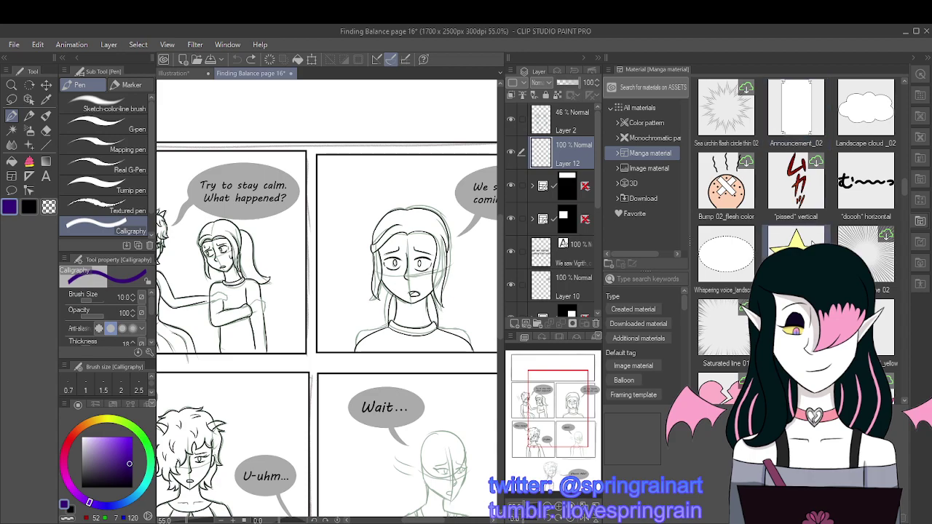
scroll(812, 244, "down", 2)
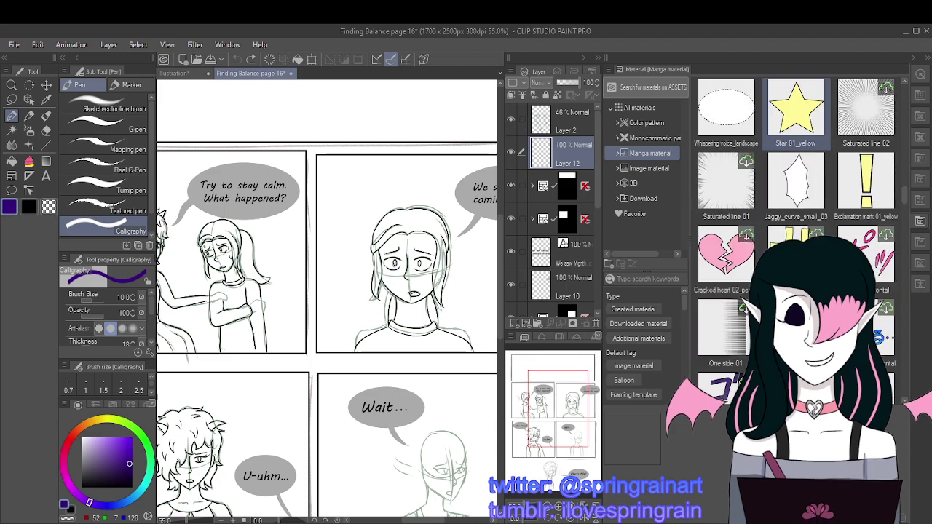
scroll(813, 243, "down", 3)
scroll(814, 243, "down", 2)
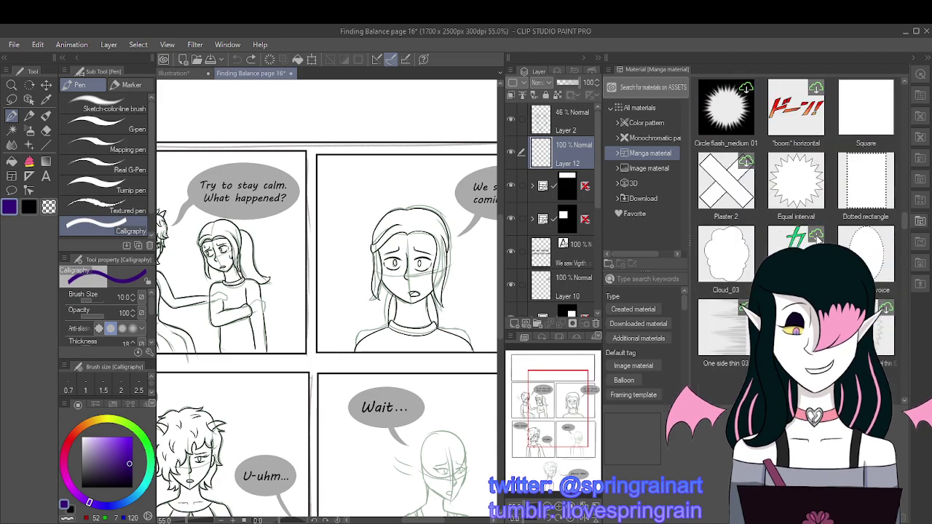
Step: Widen the material category list and browse the Image material category through its light effects, chains, plants and buildings
left_click_drag(688, 203, 756, 198)
left_click(670, 169)
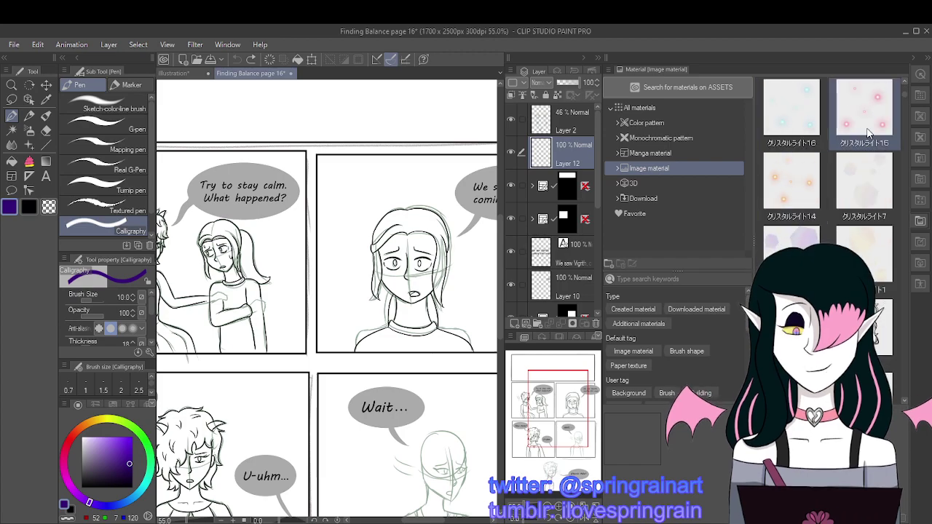
scroll(795, 209, "down", 2)
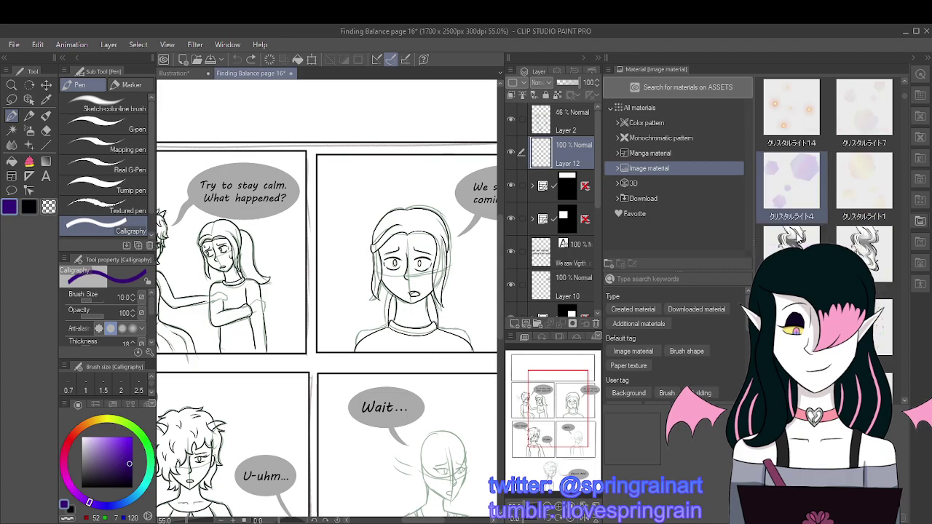
scroll(841, 191, "down", 4)
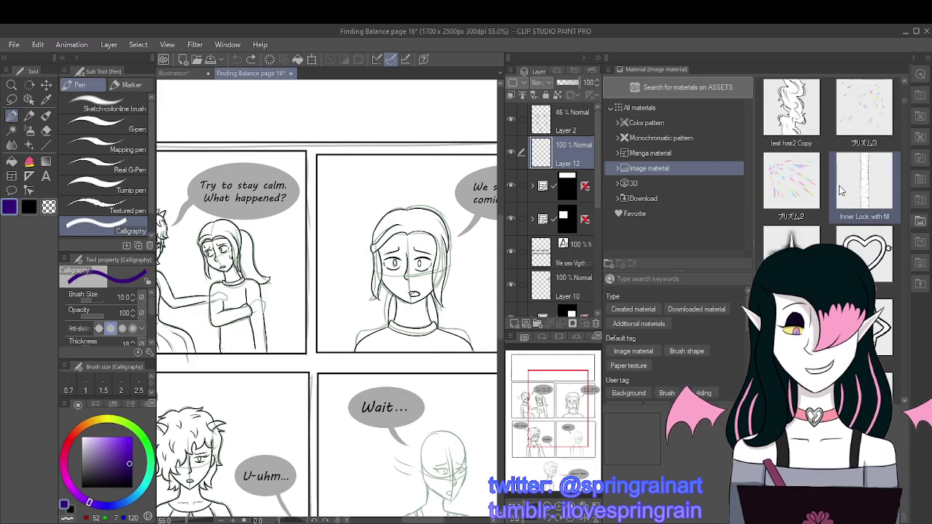
scroll(840, 191, "down", 8)
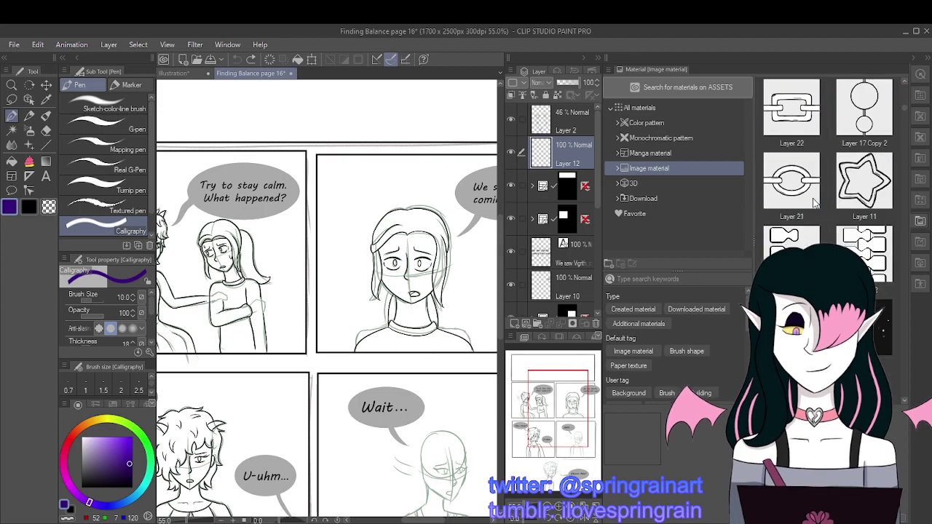
scroll(859, 209, "down", 4)
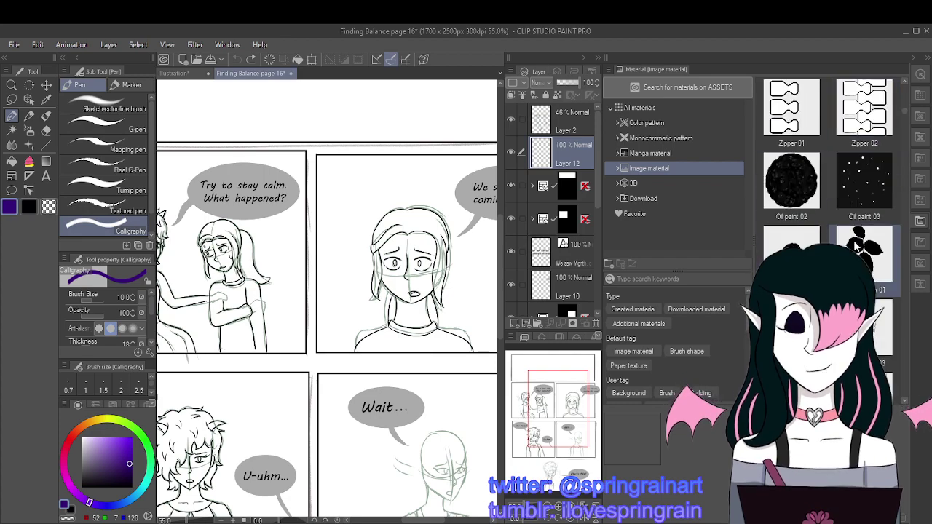
scroll(872, 243, "down", 4)
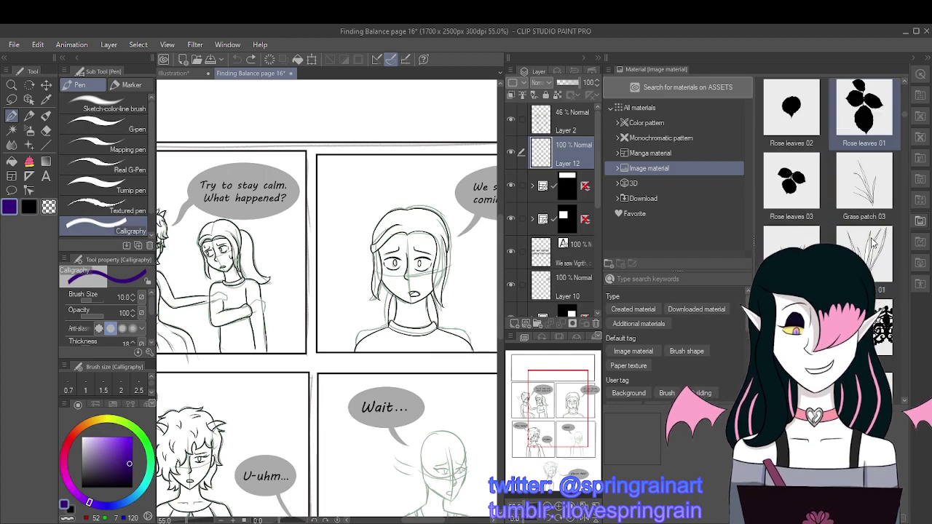
scroll(873, 243, "down", 4)
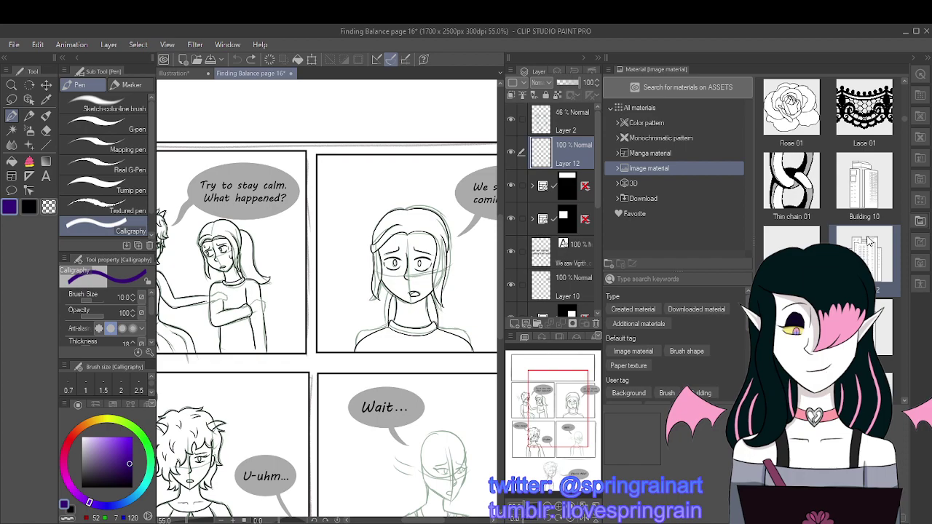
Step: Browse the building, feather and book images in the Image material category and preview one of the buildings
scroll(867, 242, "down", 4)
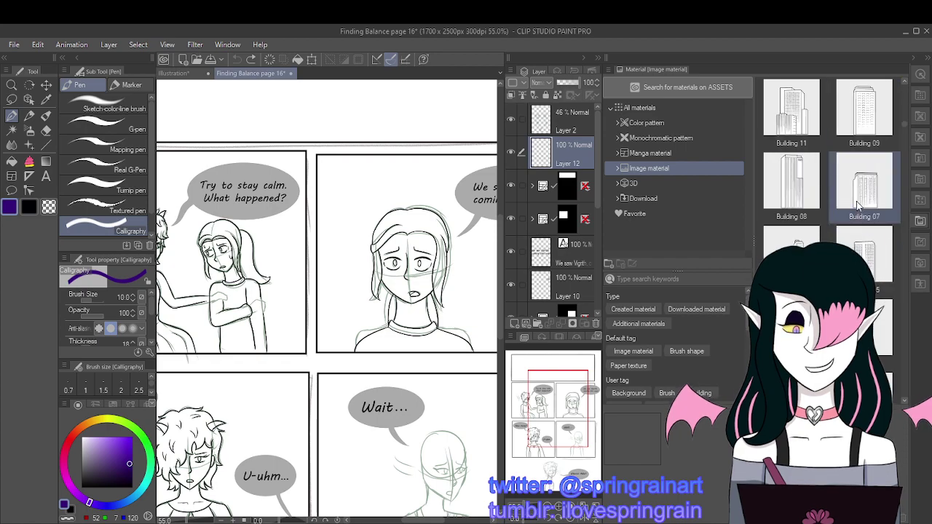
left_click(858, 207)
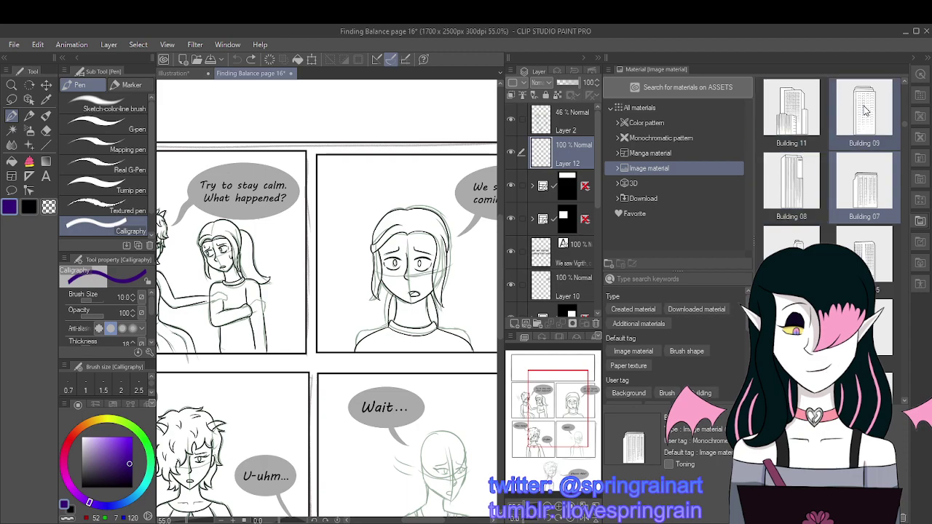
scroll(866, 109, "down", 2)
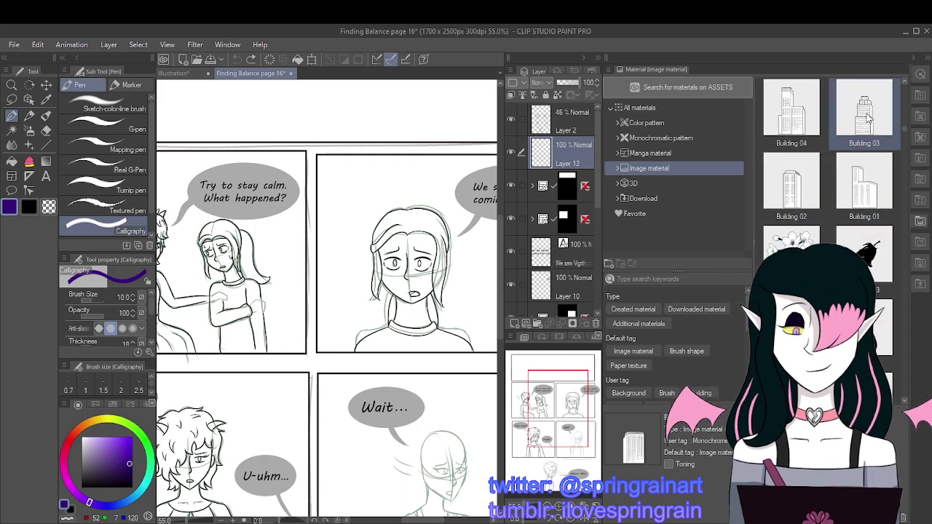
scroll(867, 119, "down", 2)
scroll(867, 121, "up", 3)
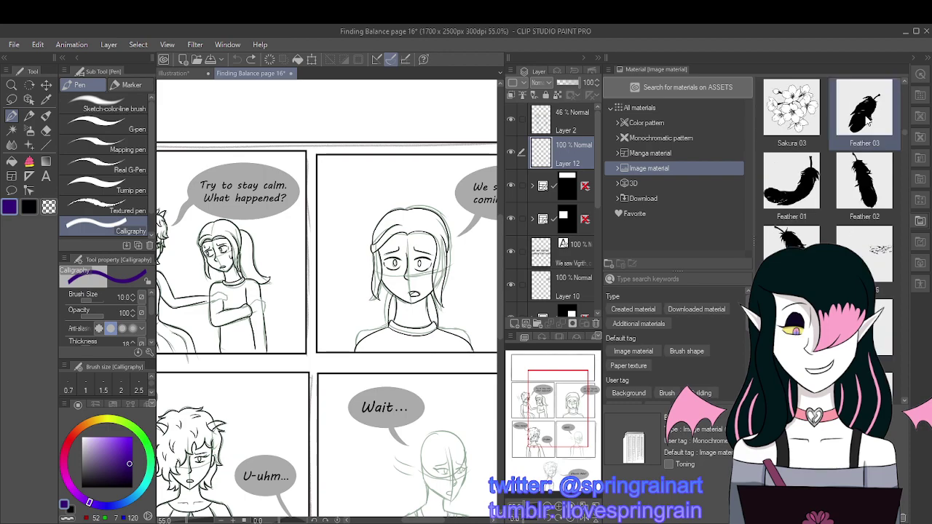
scroll(856, 145, "down", 4)
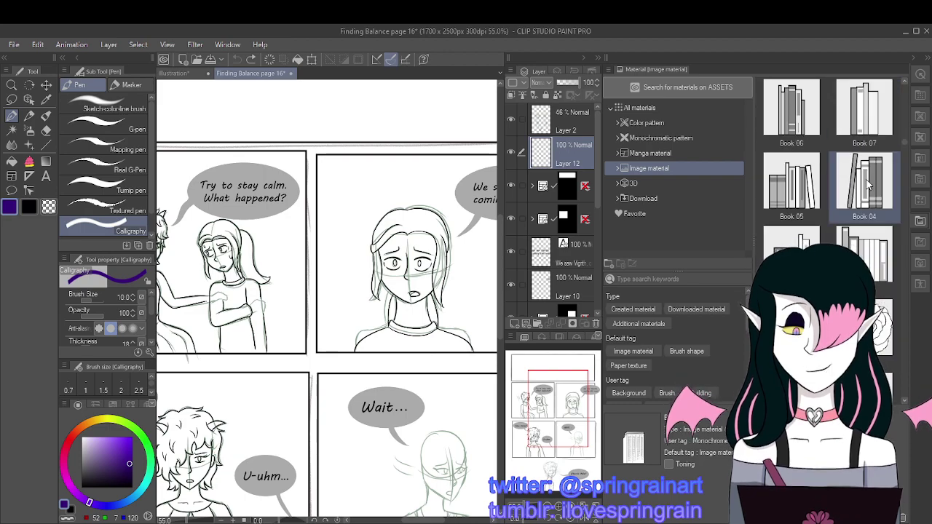
scroll(801, 211, "down", 2)
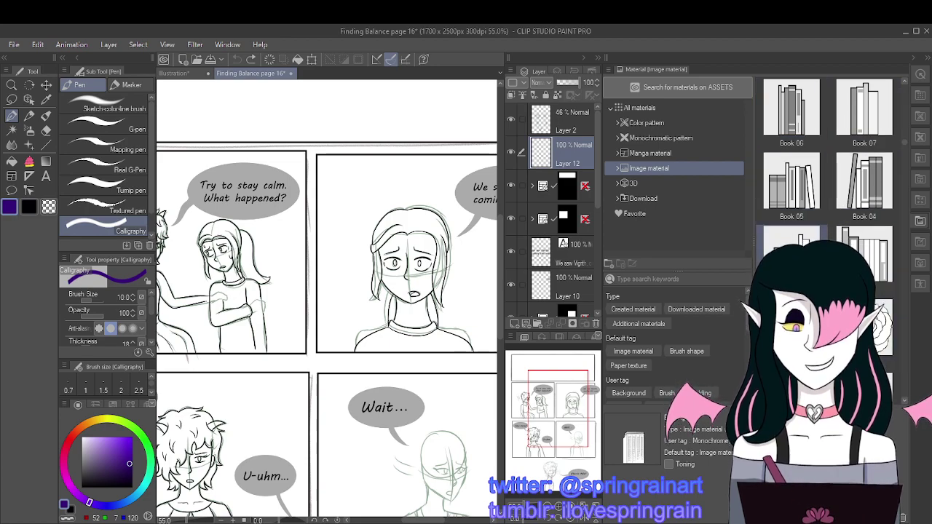
Step: Browse the Image material category further, through its blood, braid, grass, petal, chain, charcoal and watercolor splash images
scroll(862, 249, "down", 3)
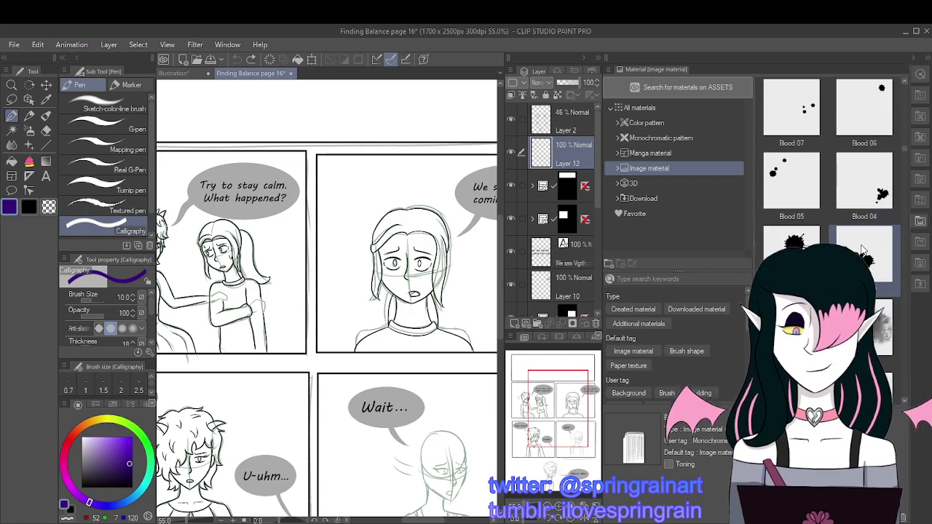
scroll(863, 250, "down", 2)
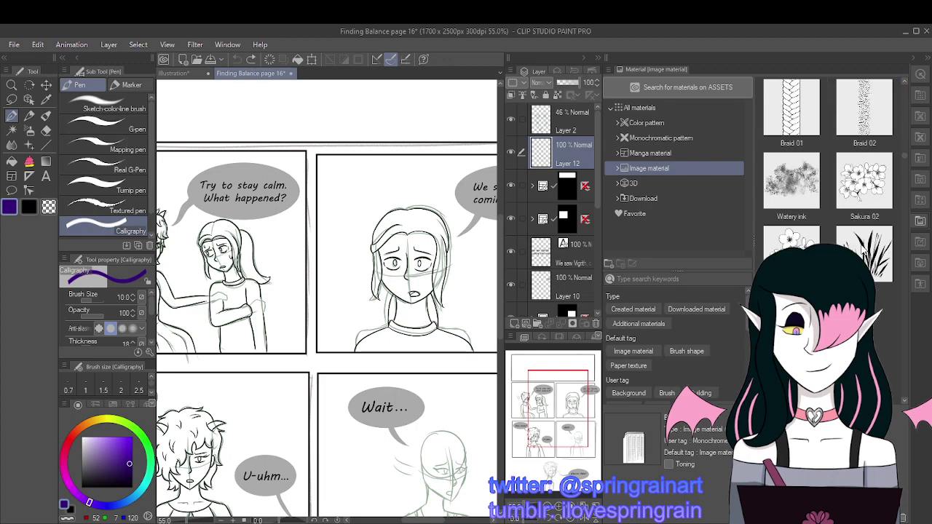
scroll(864, 250, "down", 2)
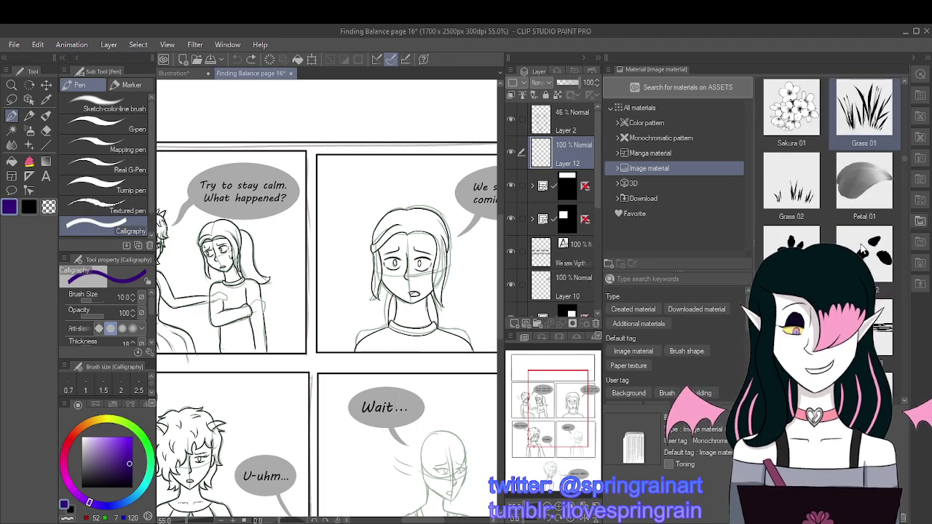
scroll(863, 250, "down", 2)
scroll(861, 248, "down", 2)
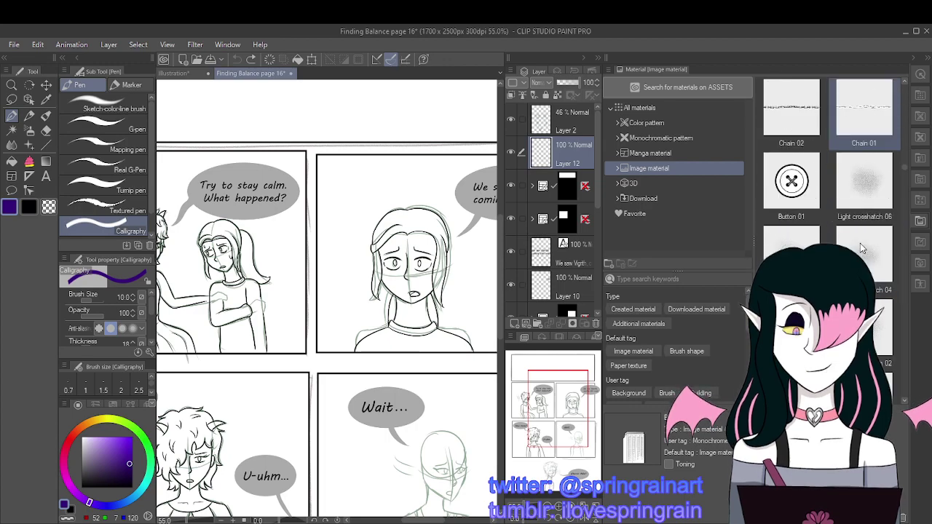
scroll(857, 226, "down", 3)
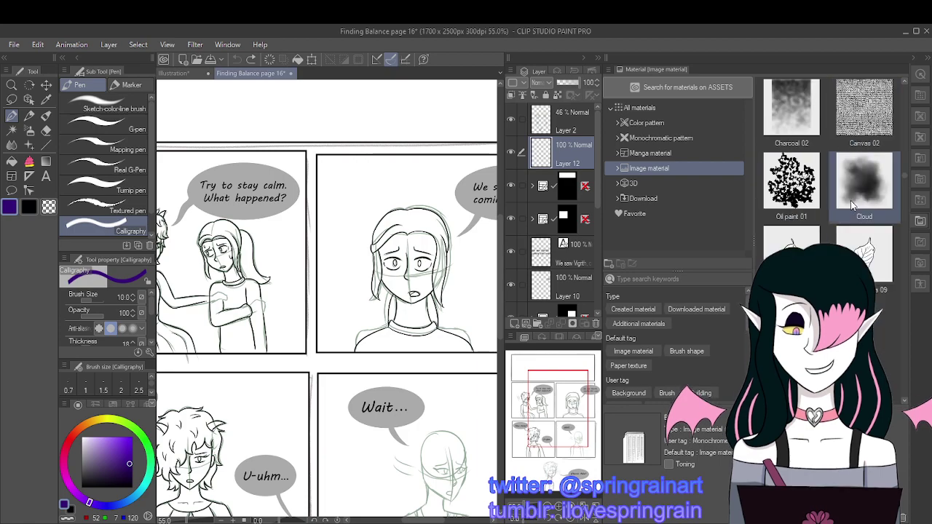
scroll(852, 207, "down", 4)
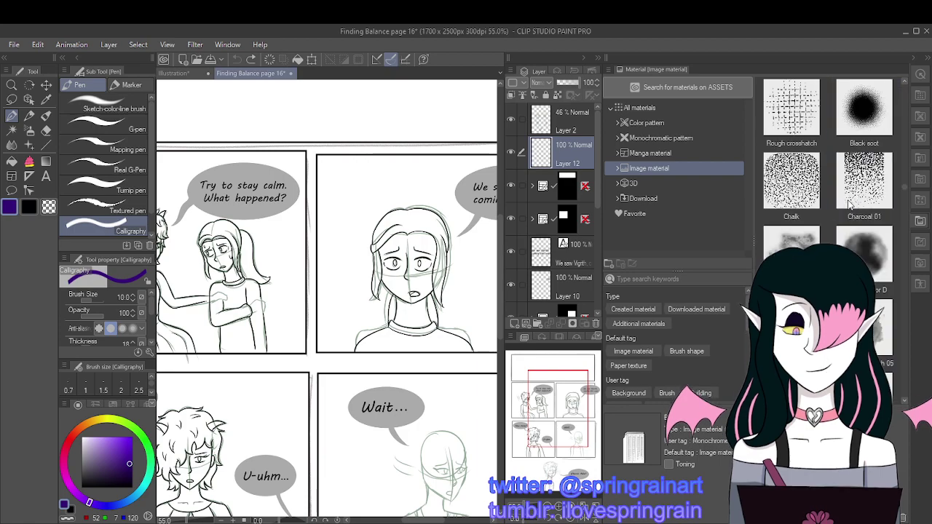
scroll(852, 205, "down", 2)
scroll(865, 197, "down", 2)
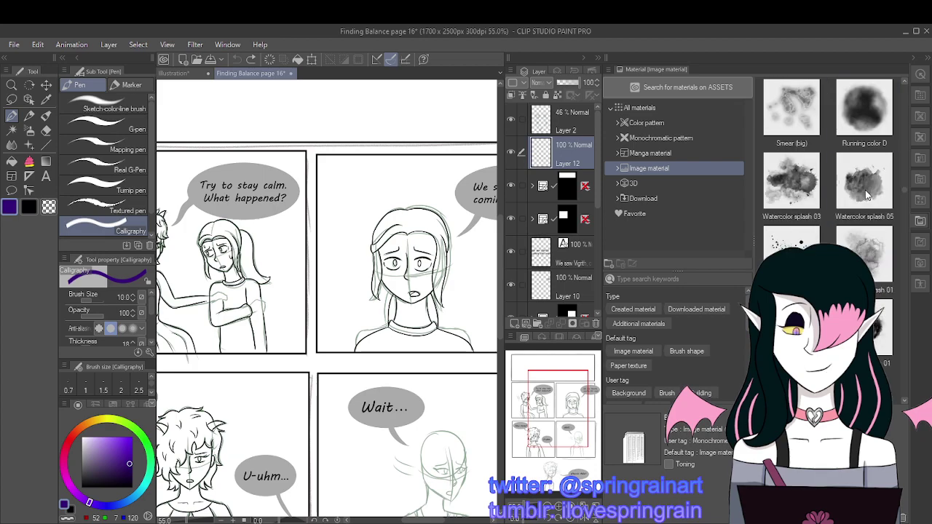
scroll(865, 193, "down", 2)
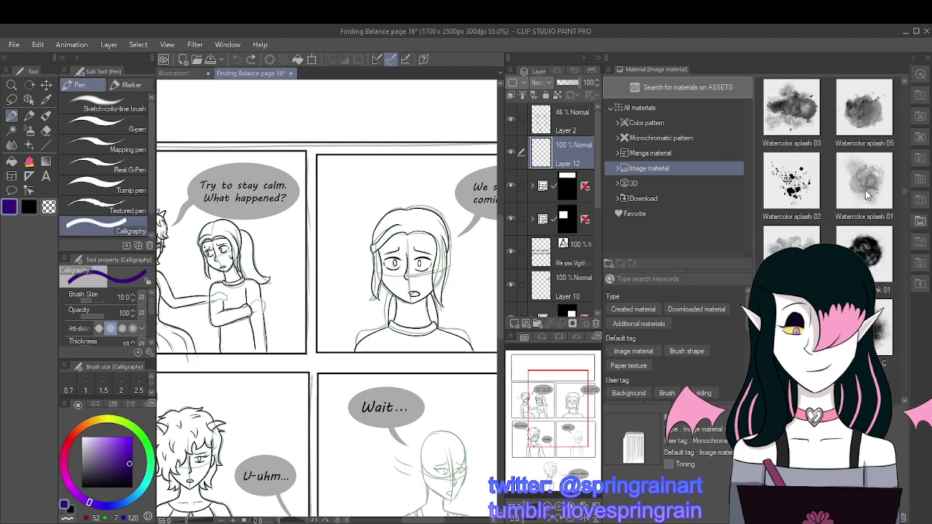
Step: Browse the 3D material category for heads, backgrounds, primitive shapes, drawing figures and small props
left_click(681, 185)
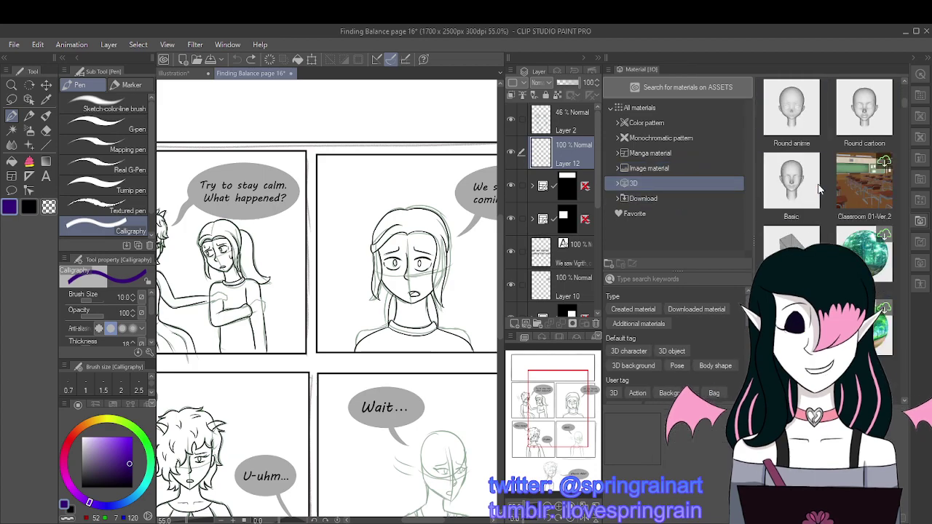
scroll(823, 189, "down", 2)
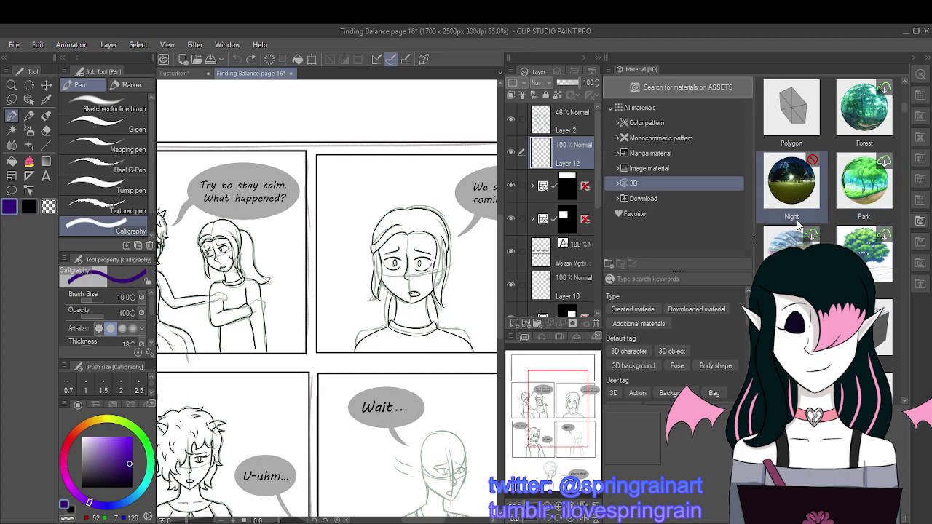
scroll(787, 197, "up", 1)
scroll(830, 191, "down", 1)
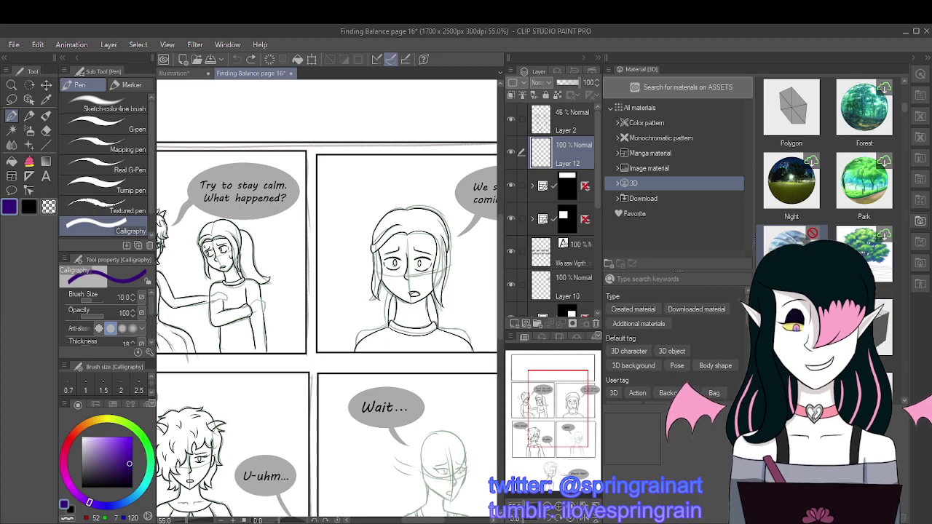
scroll(873, 186, "down", 3)
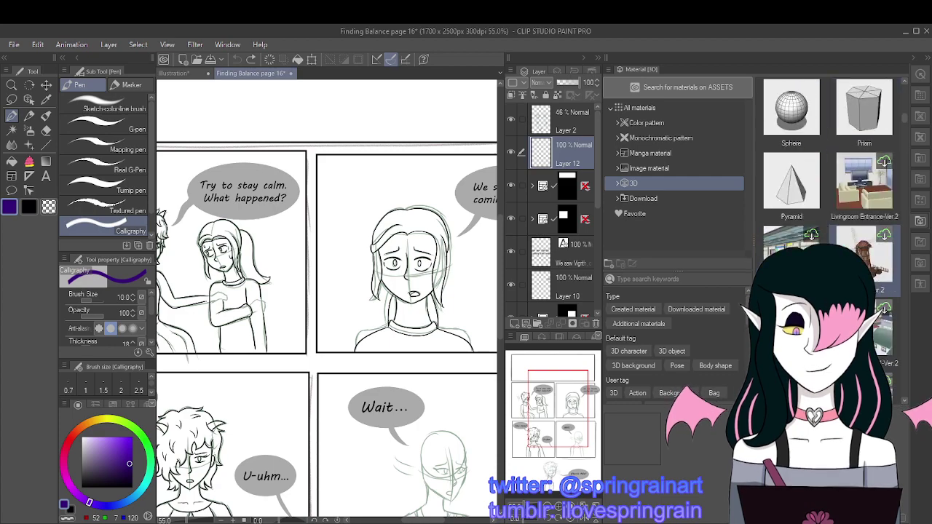
scroll(862, 255, "down", 3)
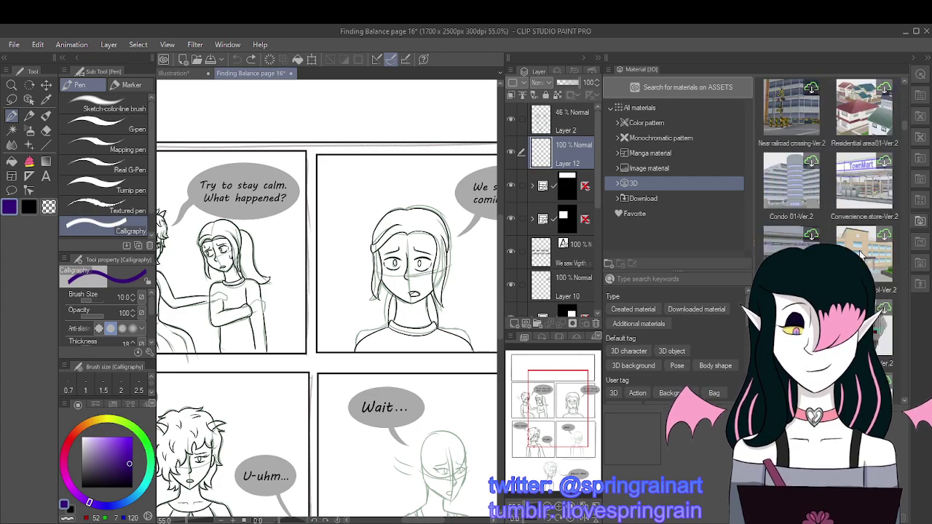
scroll(860, 219, "down", 3)
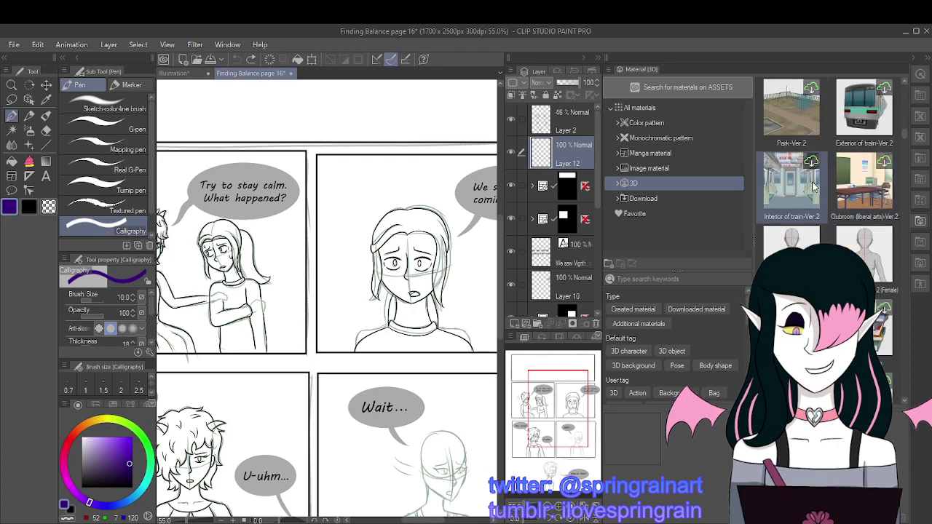
scroll(814, 187, "down", 3)
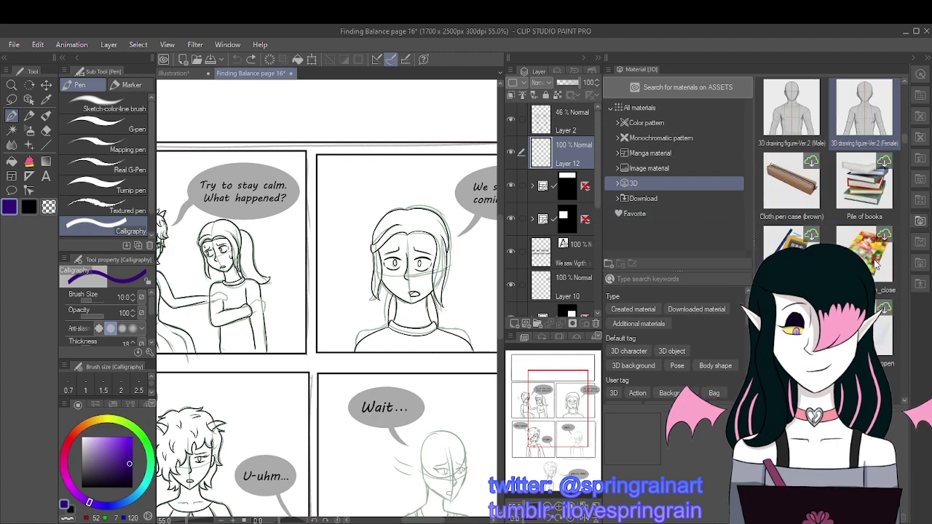
scroll(874, 266, "down", 6)
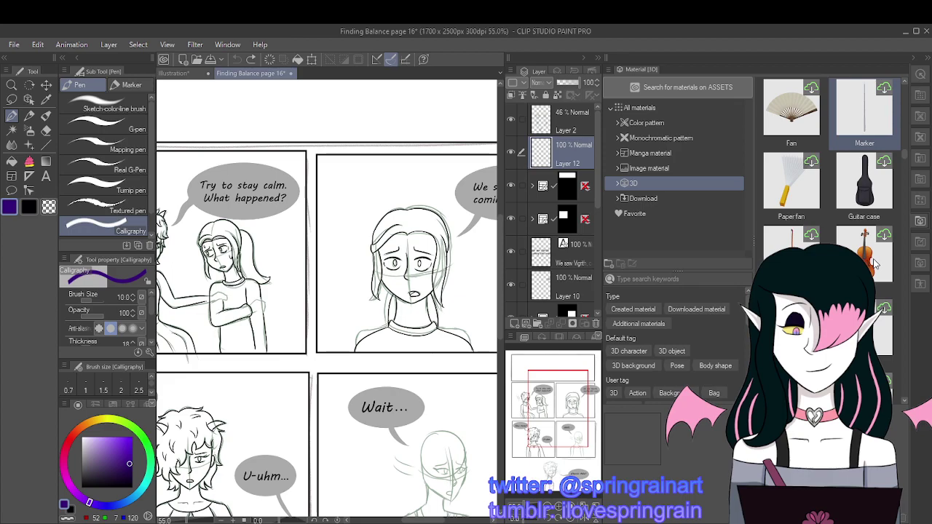
scroll(873, 263, "down", 3)
scroll(876, 263, "down", 3)
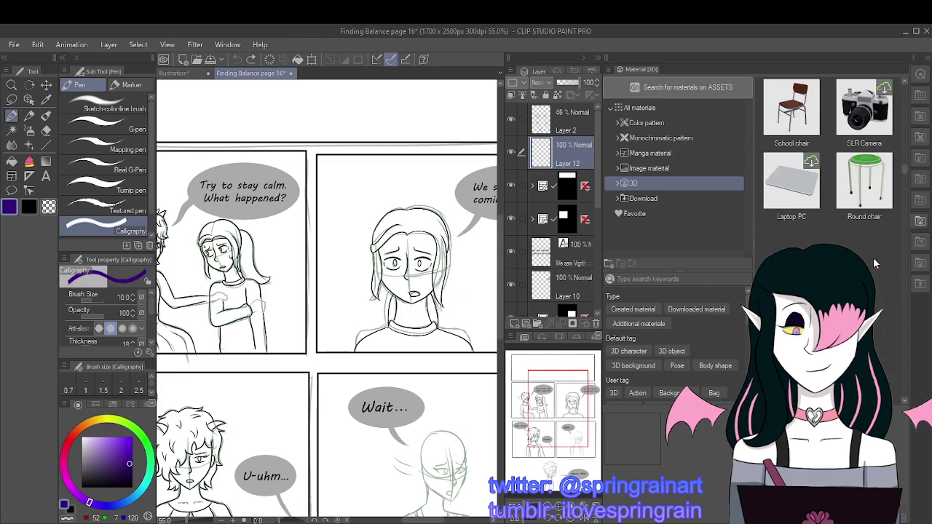
Step: Look through the Download and Favorite material categories, then return to the All materials overview
left_click(635, 199)
scroll(846, 218, "down", 5)
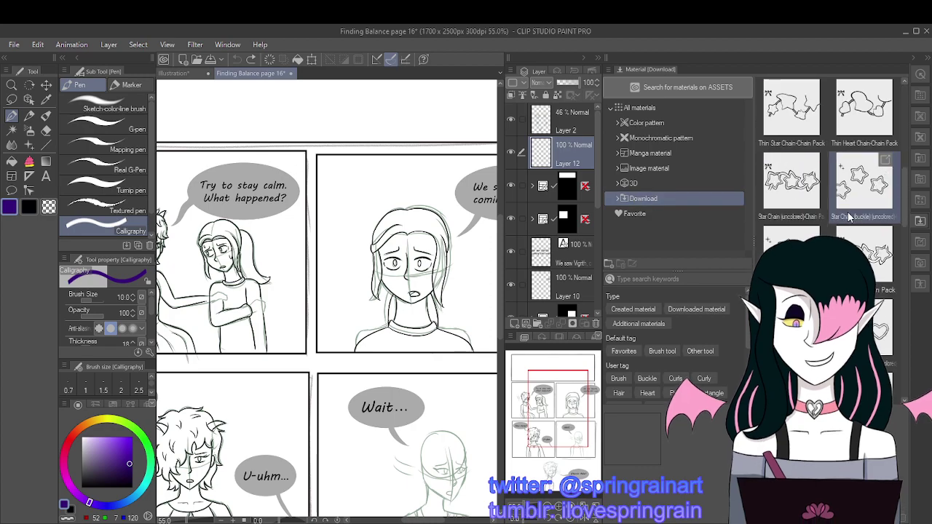
scroll(846, 218, "down", 3)
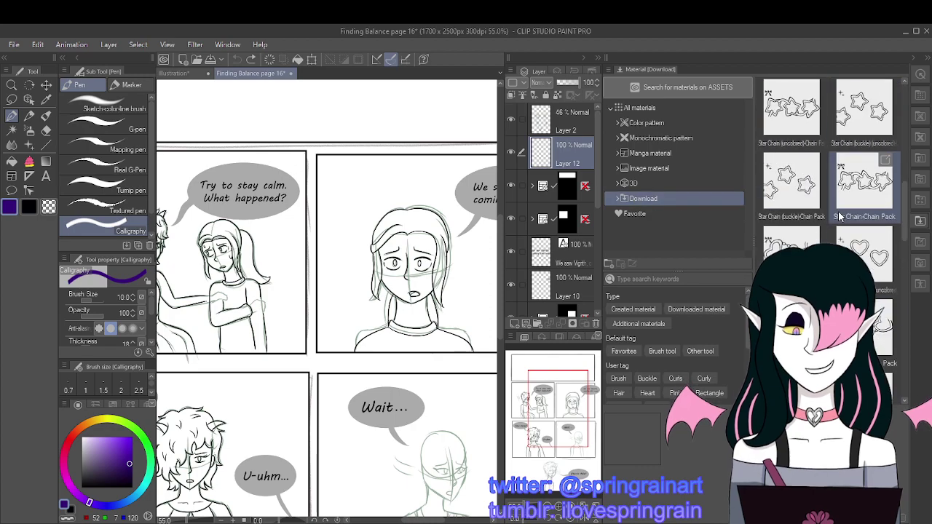
left_click(642, 208)
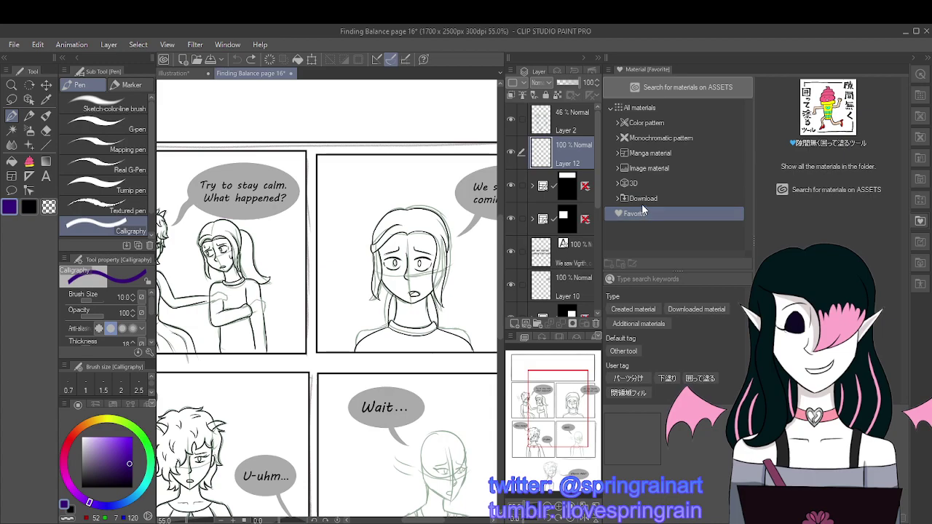
left_click(647, 109)
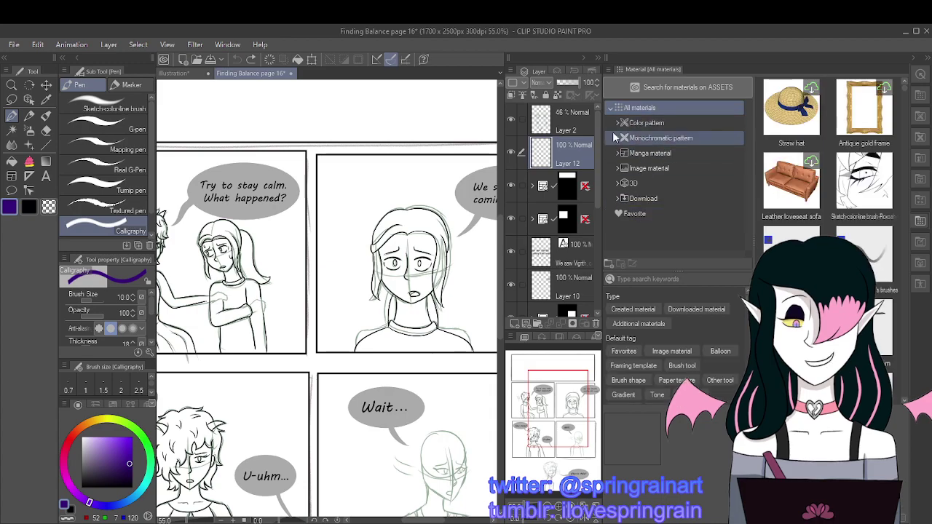
Step: Narrow the material library and collapse it to give the comic page more room
left_click_drag(753, 109, 759, 139)
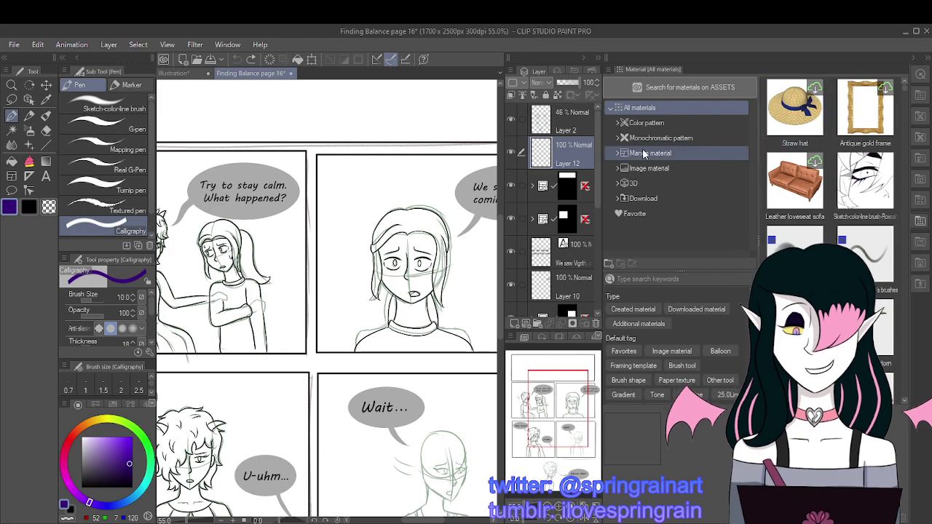
left_click_drag(602, 139, 714, 139)
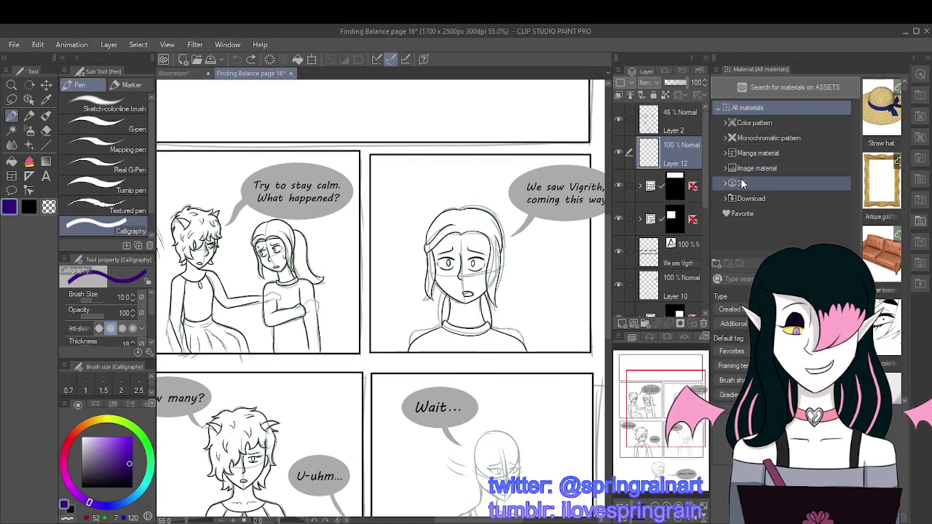
left_click(926, 61)
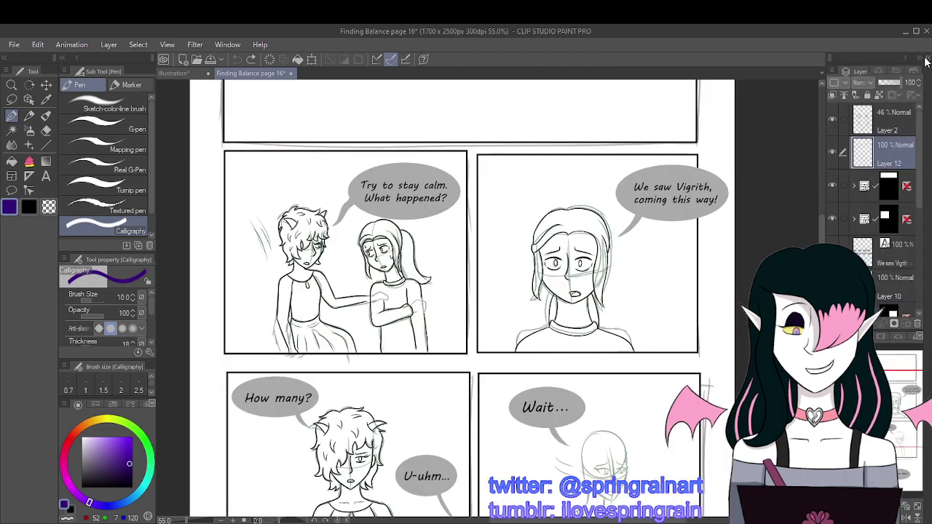
Step: Switch to the Hard eraser and widen the layer list to show the full layer names
left_click(45, 131)
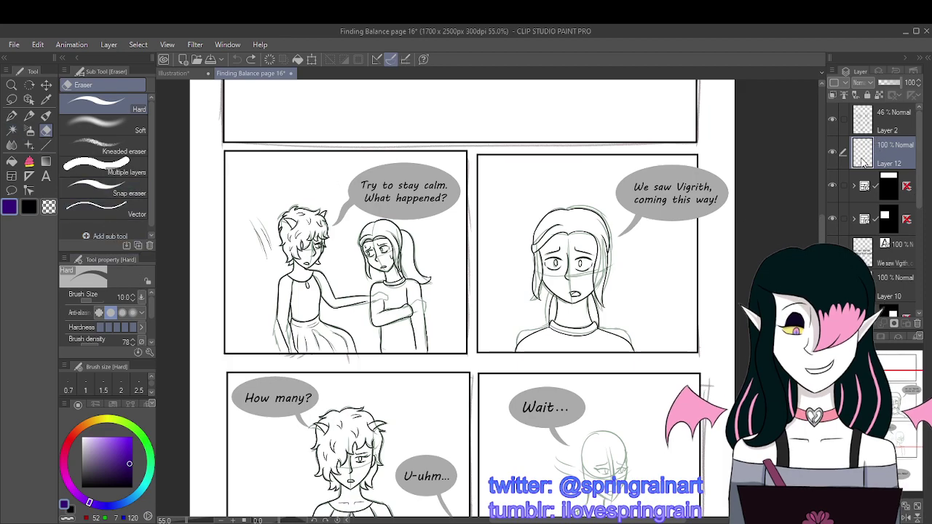
left_click_drag(824, 164, 750, 166)
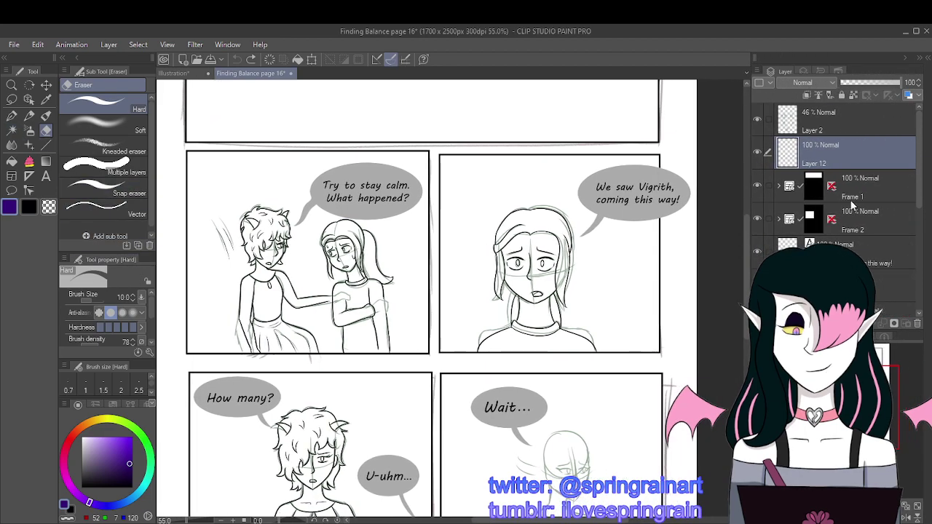
Step: Find the Frame 3 folder holding the "We saw Vigrith" panel, expand it and select the first layer inside
left_click(891, 194)
left_click(875, 217)
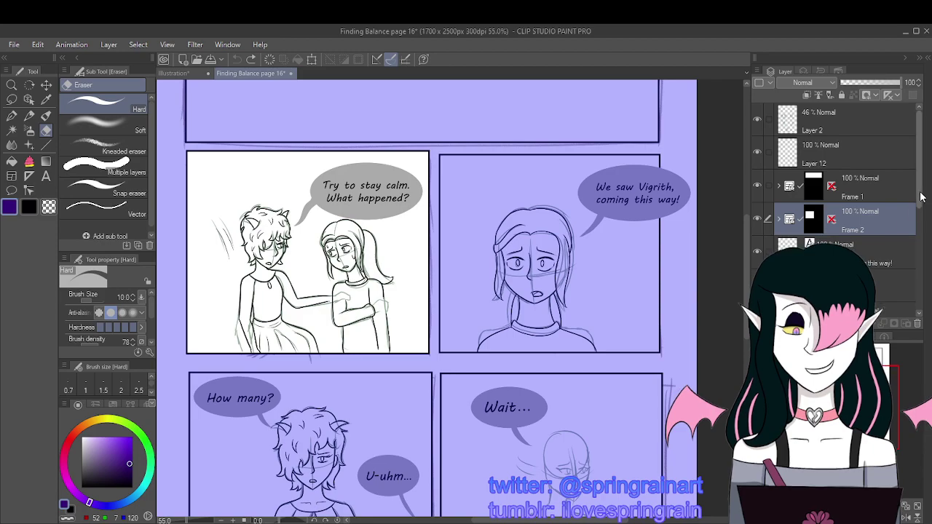
scroll(916, 224, "down", 2)
scroll(916, 223, "down", 2)
left_click(778, 205)
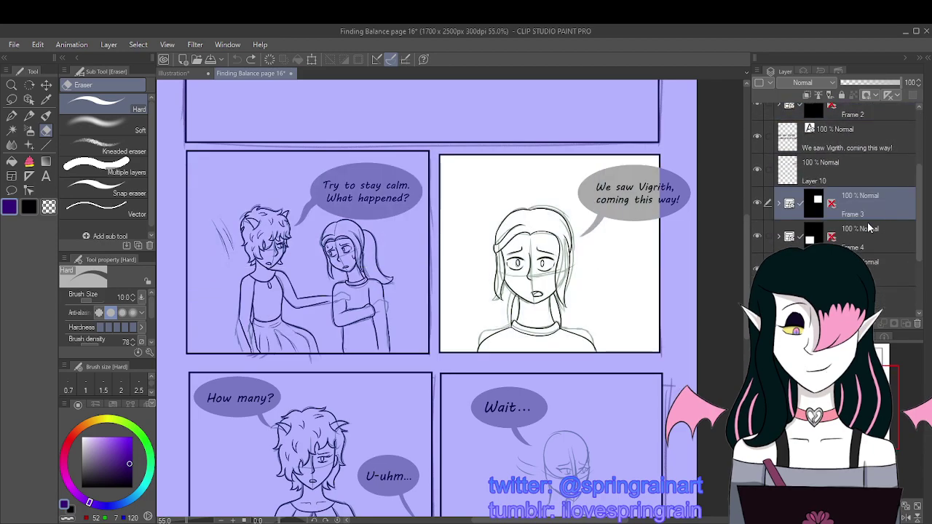
left_click(779, 205)
left_click(832, 233)
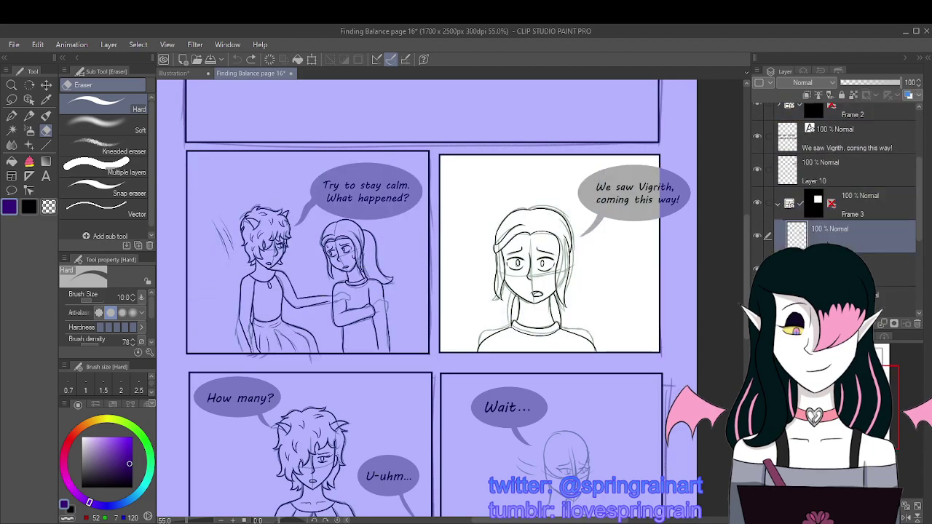
Step: Toggle the visibility of the selected line art layer in Frame 3 to compare it with the rough sketch underneath
left_click(758, 238)
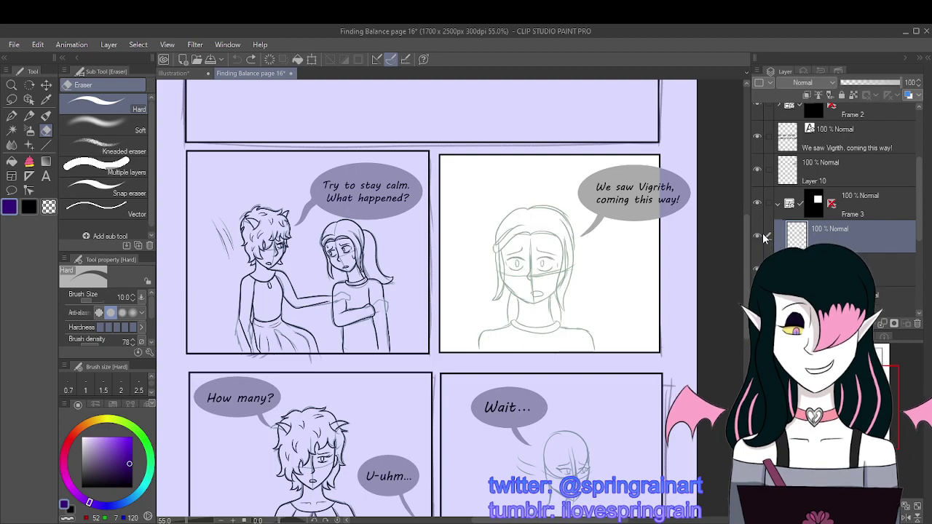
left_click(759, 238)
left_click(758, 238)
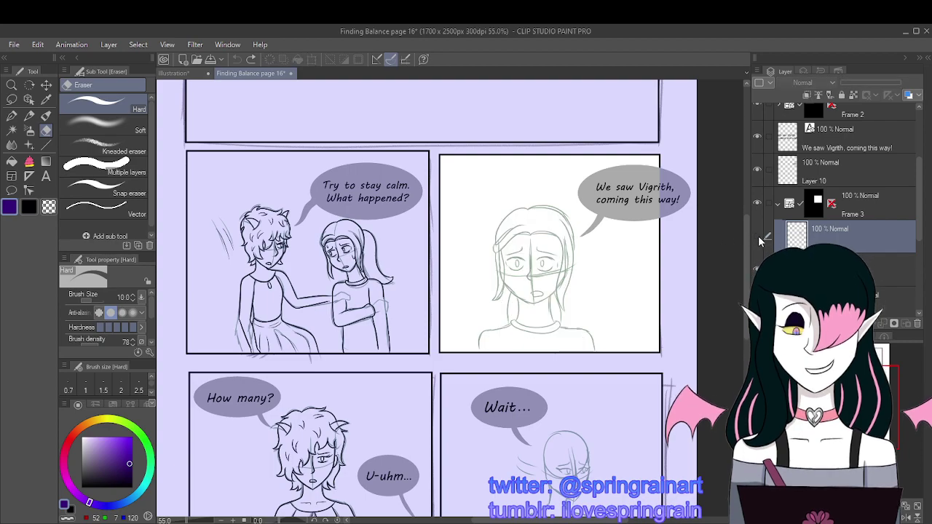
left_click(759, 239)
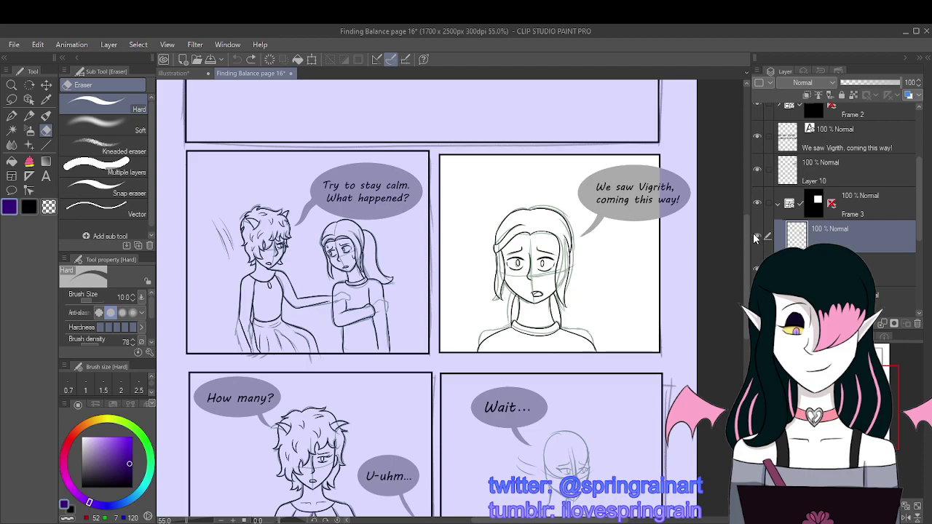
left_click(758, 238)
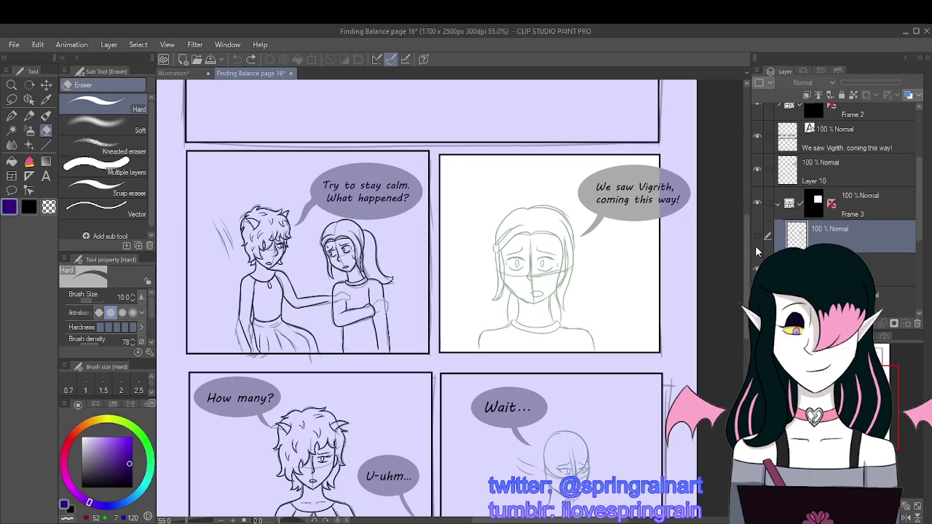
left_click(758, 238)
left_click(758, 238)
left_click(758, 238)
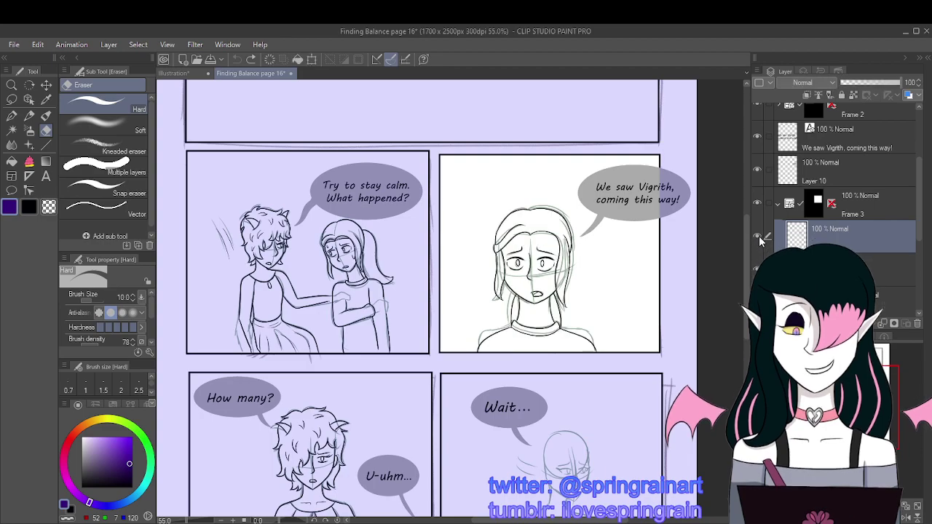
left_click(758, 240)
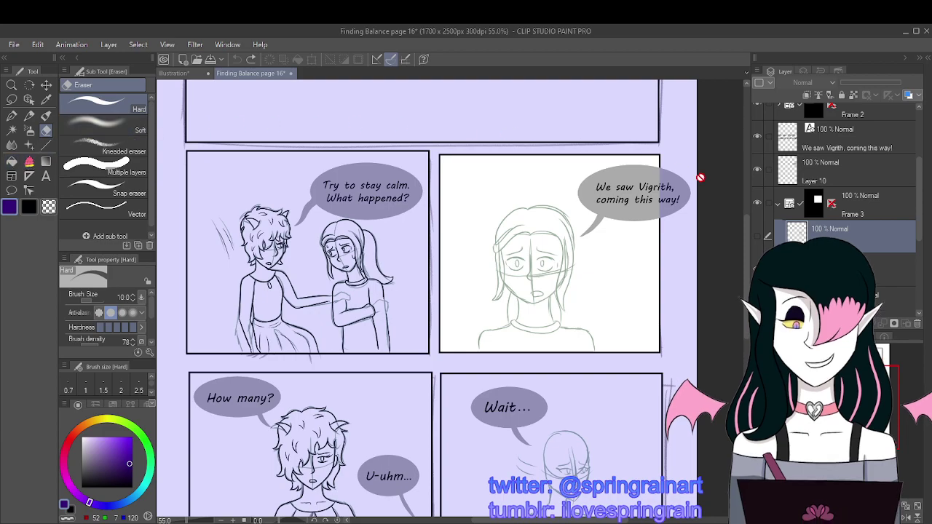
Step: Show the Frame 3 line art layer again and clear everything drawn on it
left_click(758, 238)
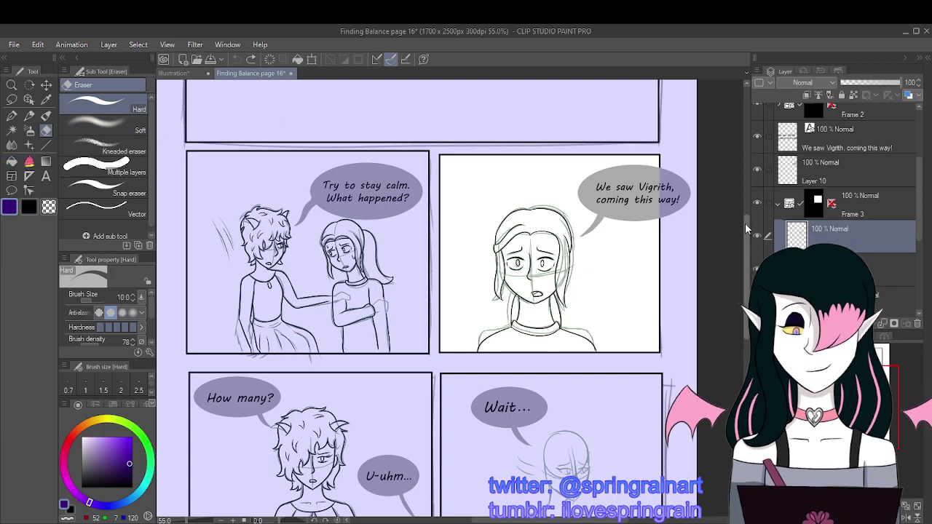
left_click(268, 59)
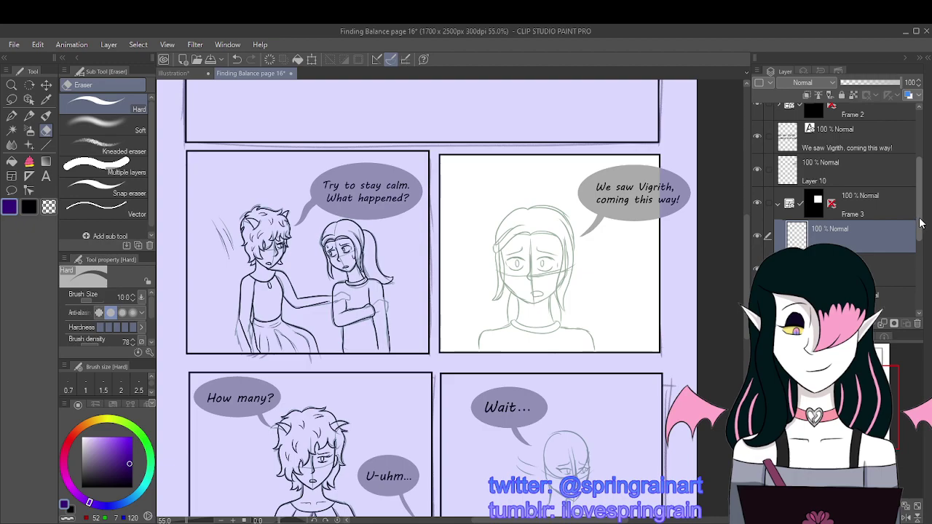
Step: Find the rough sketch layer, Layer 2, then lasso and delete the character sketch in the "We saw Vigrith" panel and deselect
left_click_drag(920, 224, 916, 300)
left_click(874, 267)
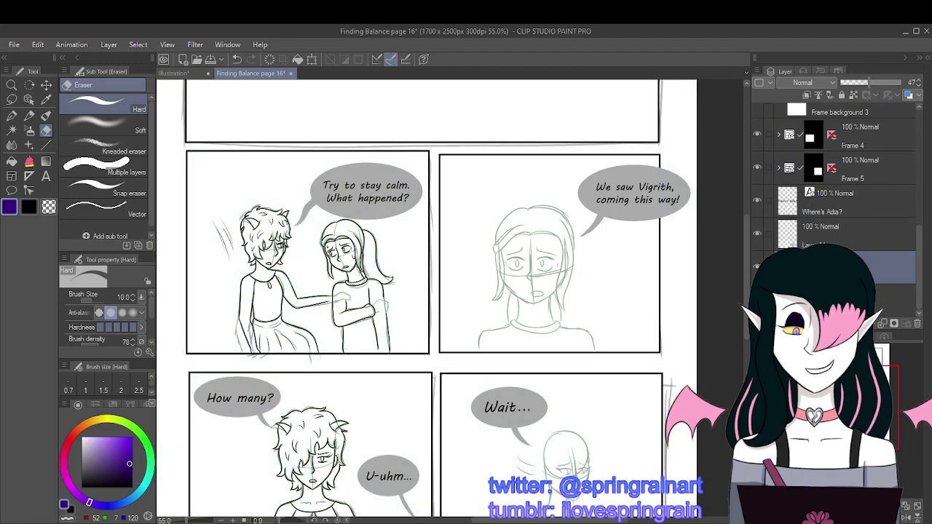
left_click(757, 234)
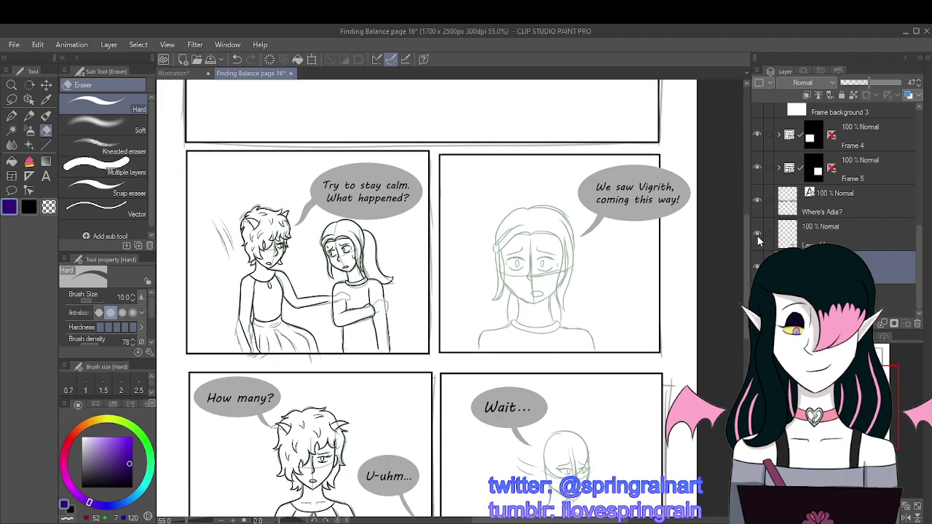
scroll(758, 218, "up", 5)
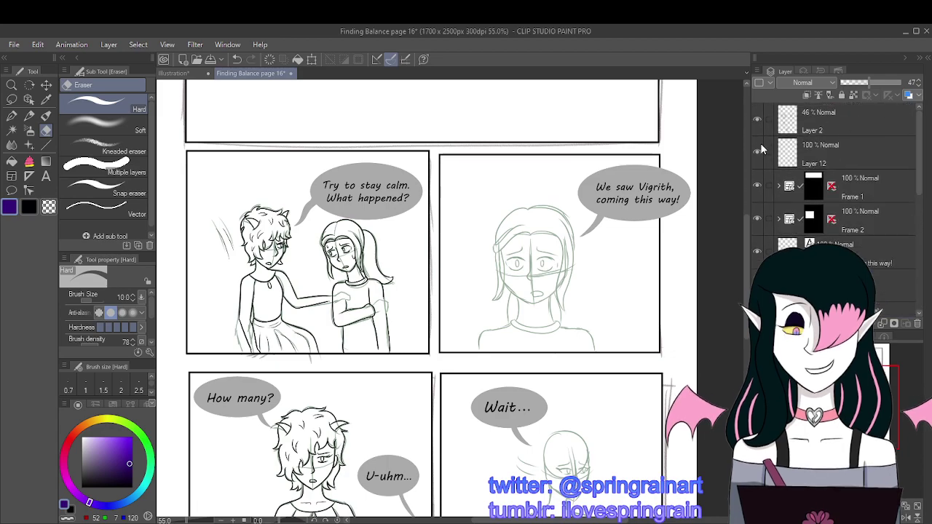
left_click(757, 118)
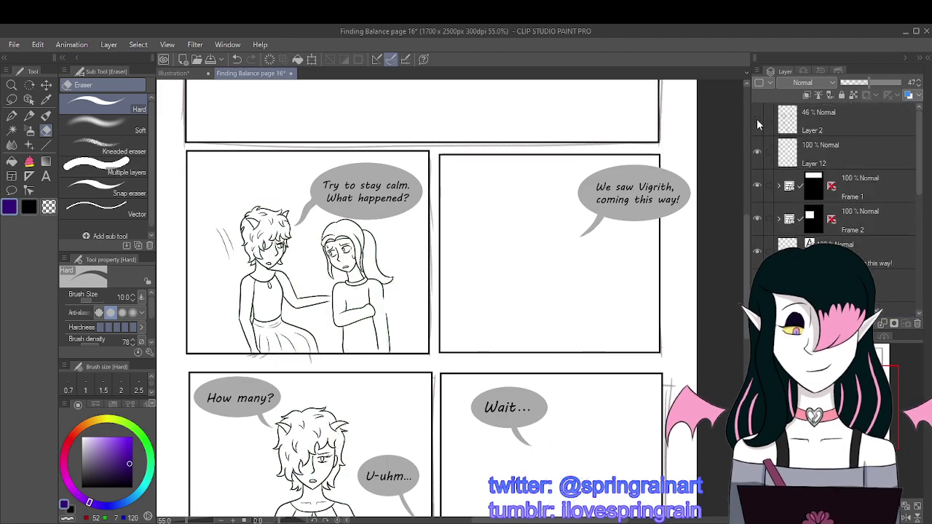
left_click(823, 124)
left_click(12, 98)
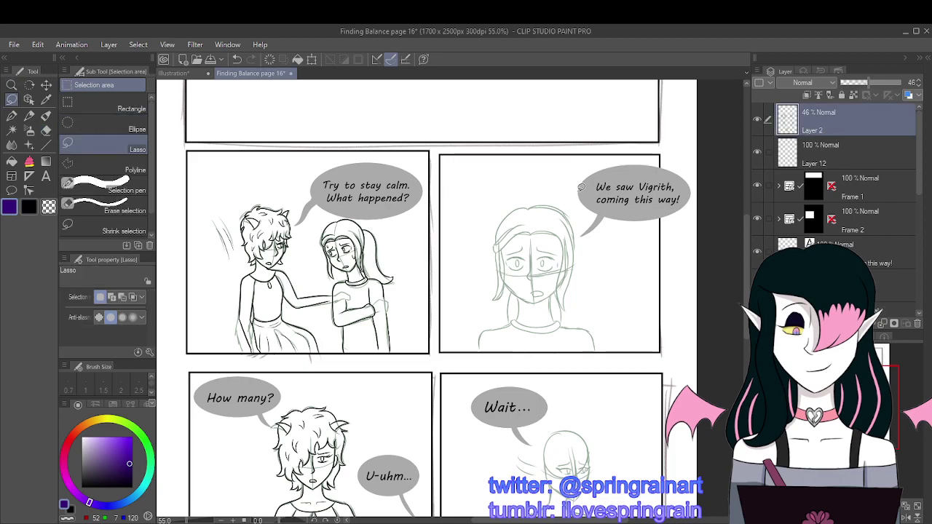
mouse_move(582, 187)
left_mouse_down()
mouse_move(449, 286)
mouse_move(508, 367)
mouse_move(664, 306)
left_mouse_up()
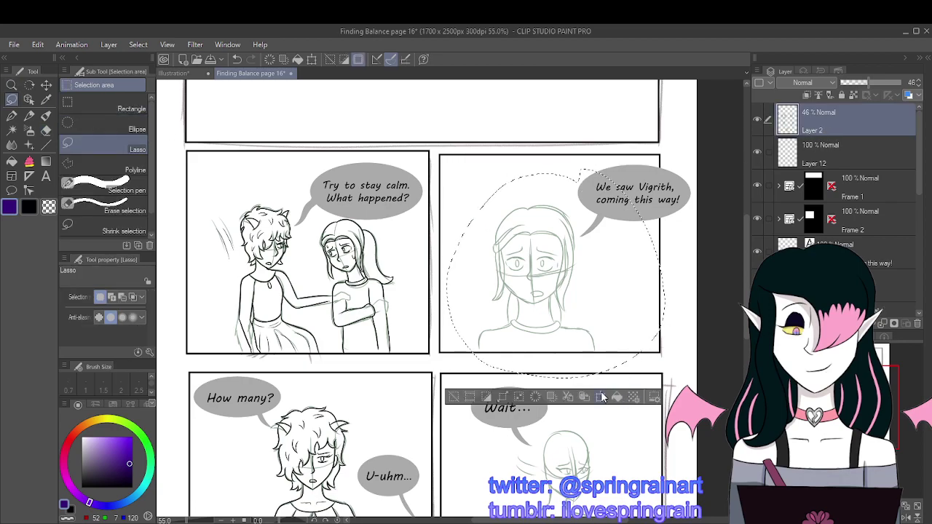
key("Delete")
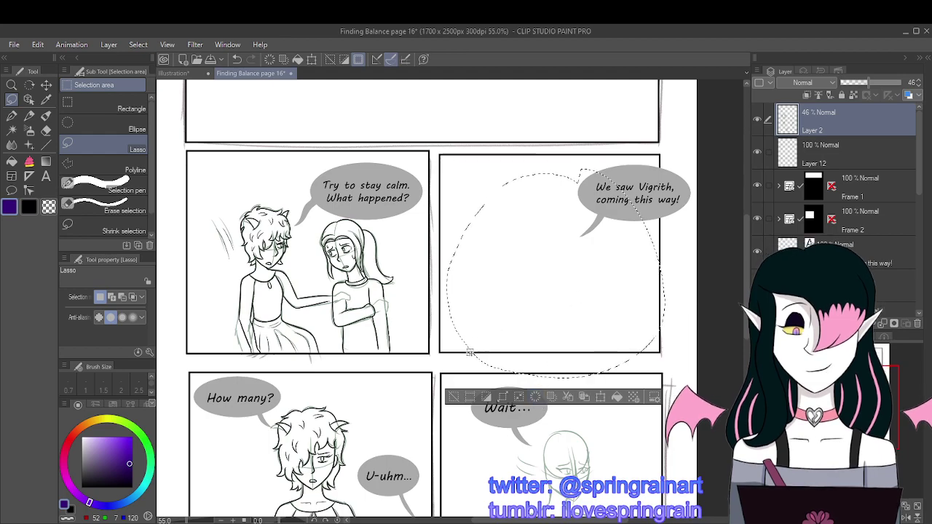
key("ctrl+d")
Step: Set up the Sketch-color-line brush with a purple colour (RGB 88, 33, 170) and brush size 5
scroll(639, 236, "up", 1)
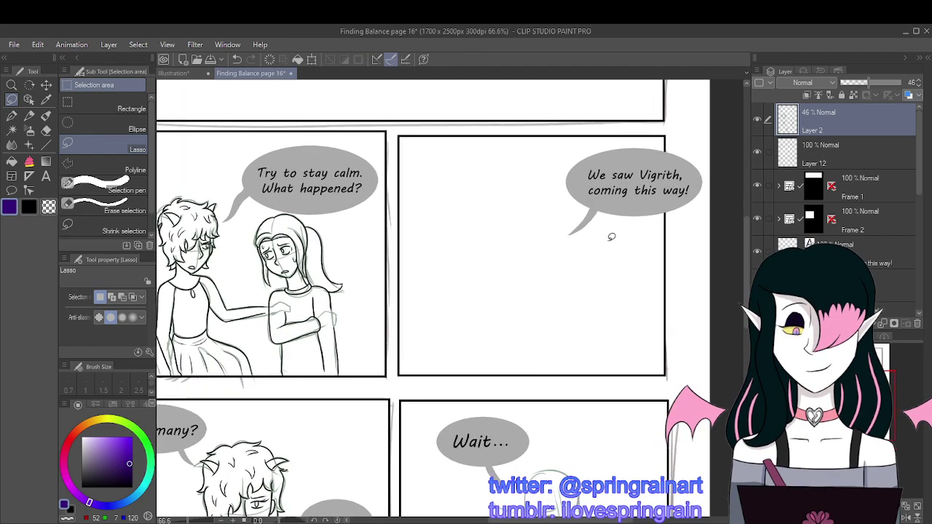
left_click(12, 116)
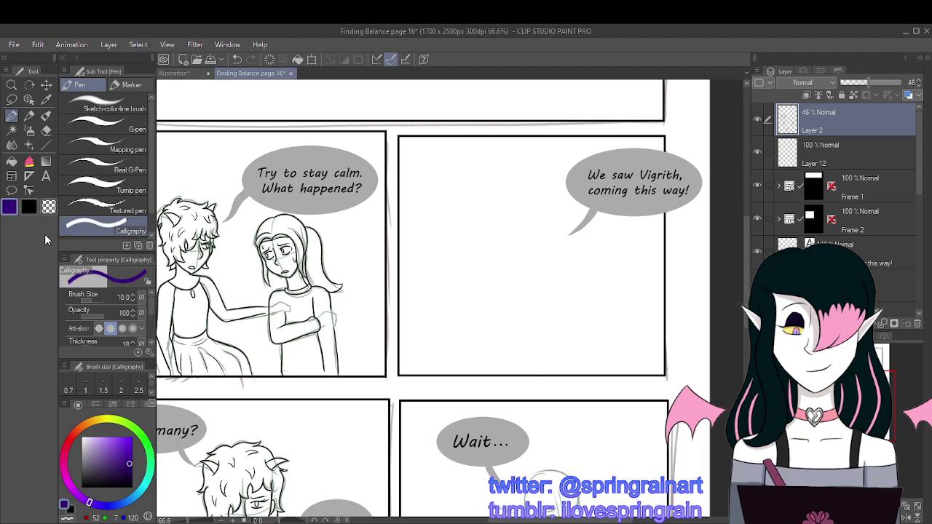
left_click(109, 109)
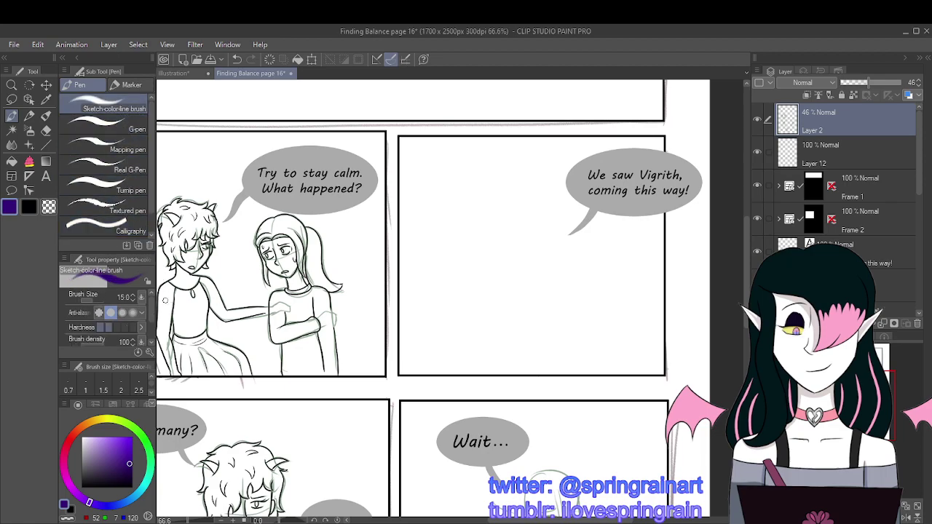
left_click(114, 442)
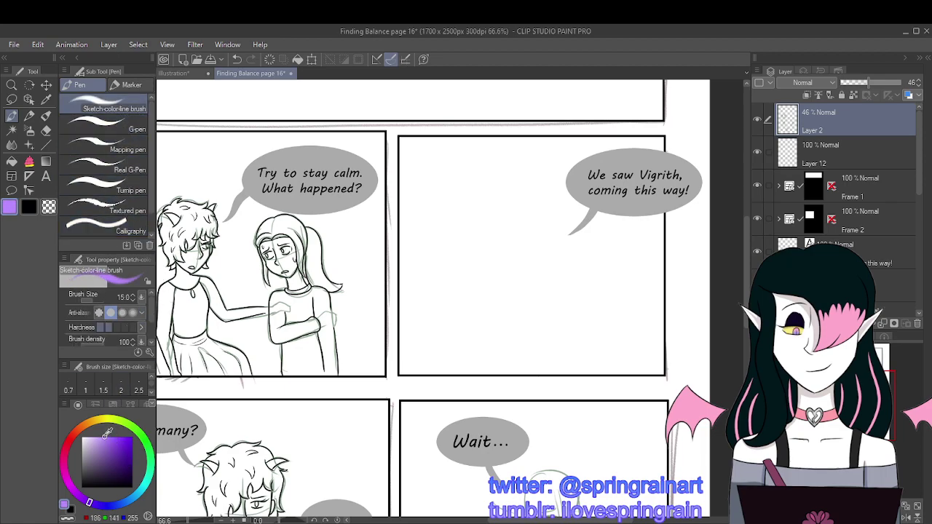
left_click(108, 438)
left_click(123, 453)
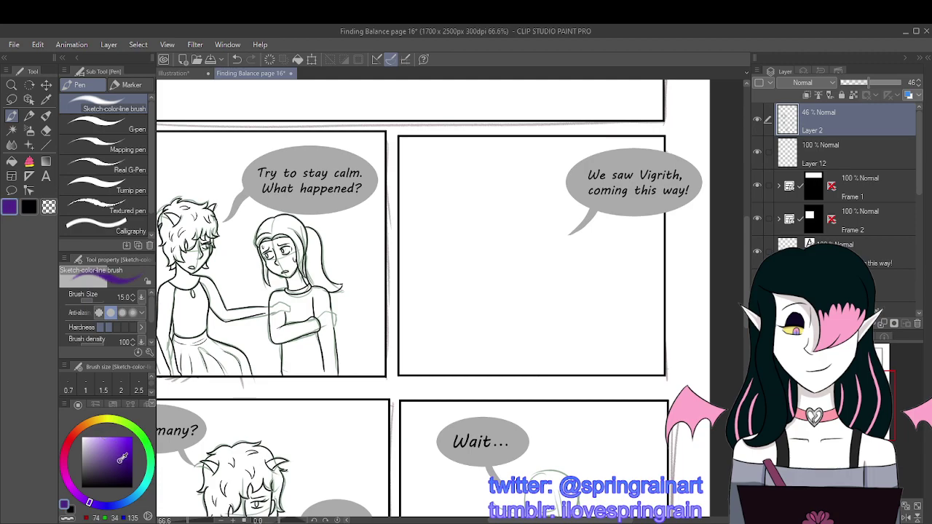
scroll(151, 396, "down", 1)
left_click(102, 384)
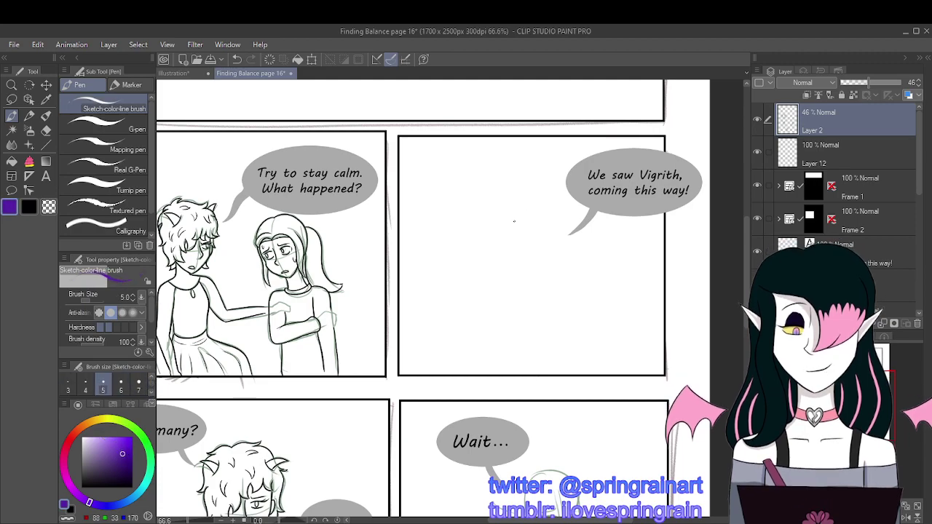
Step: Sketch a round head guide near the middle of the emptied "We saw Vigrith" panel, undoing and redrawing the circle as needed
mouse_move(528, 210)
left_mouse_down()
mouse_move(477, 253)
mouse_move(550, 277)
mouse_move(556, 216)
mouse_move(530, 208)
left_mouse_up()
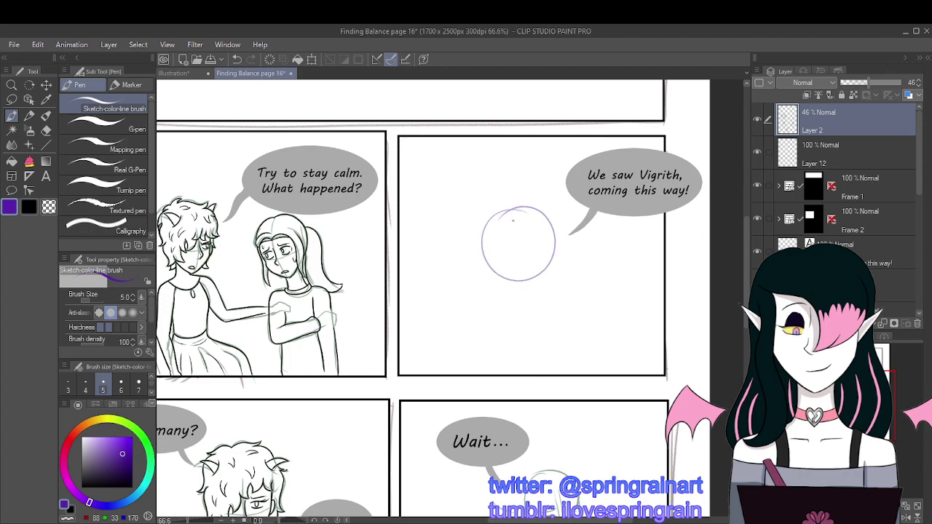
key("ctrl+z")
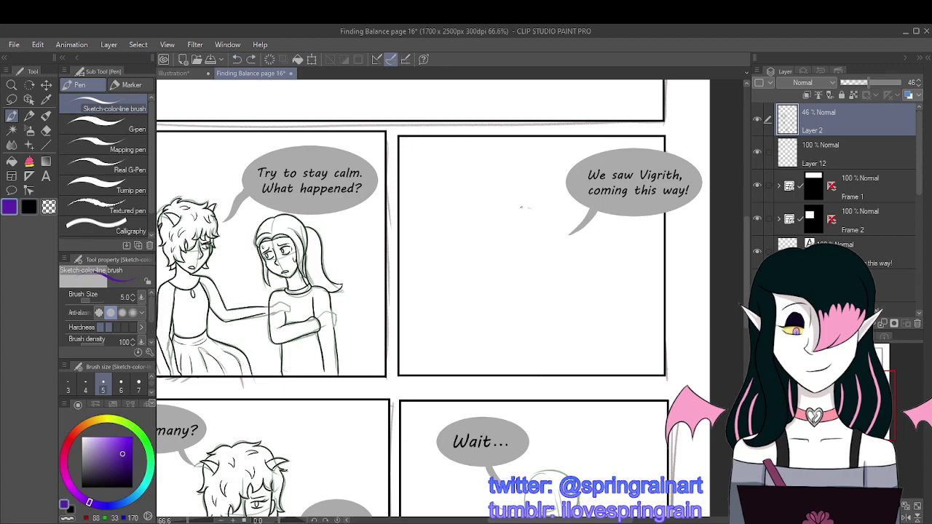
mouse_move(526, 206)
left_mouse_down()
mouse_move(510, 280)
mouse_move(569, 256)
mouse_move(555, 208)
mouse_move(525, 198)
mouse_move(506, 209)
mouse_move(514, 288)
mouse_move(563, 256)
mouse_move(541, 217)
mouse_move(504, 219)
mouse_move(507, 296)
mouse_move(555, 227)
mouse_move(508, 218)
left_mouse_up()
left_click(236, 62)
left_click(236, 59)
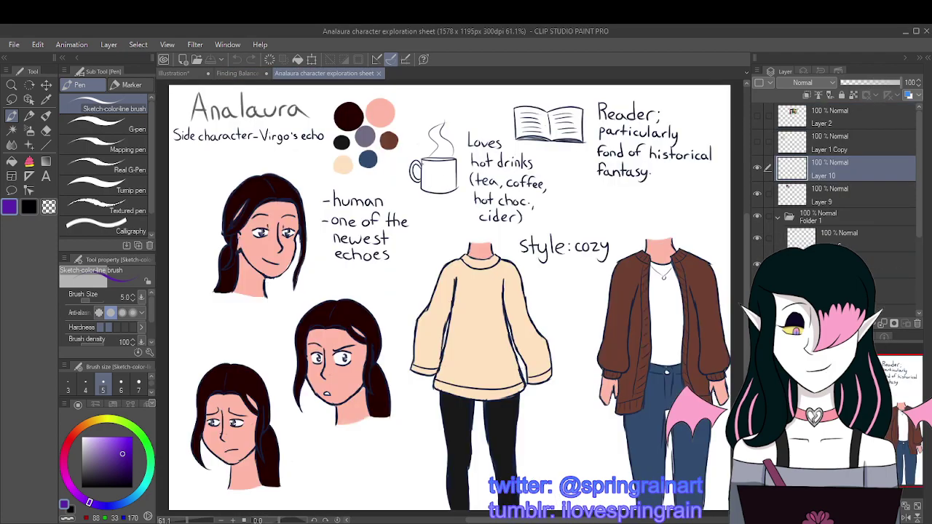
Step: Examine the face drawings on the Analaura character exploration sheet, then return to Finding Balance page 16
scroll(449, 297, "down", 2)
scroll(449, 298, "up", 3)
scroll(450, 298, "down", 1)
scroll(449, 298, "up", 1)
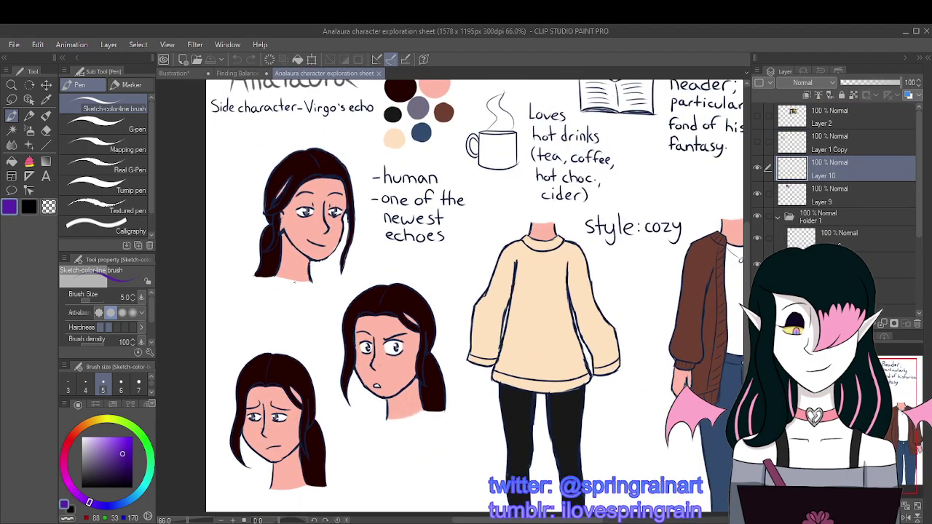
scroll(294, 282, "up", 3)
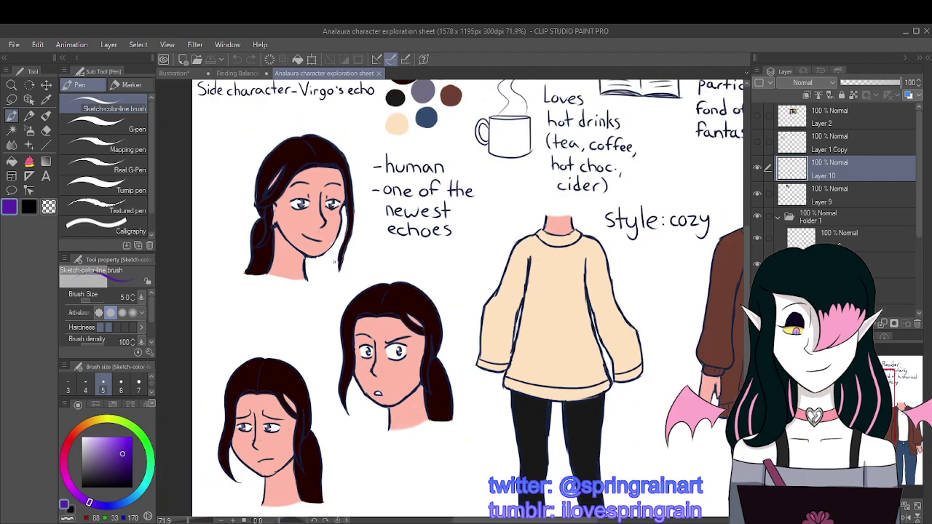
left_click(247, 73)
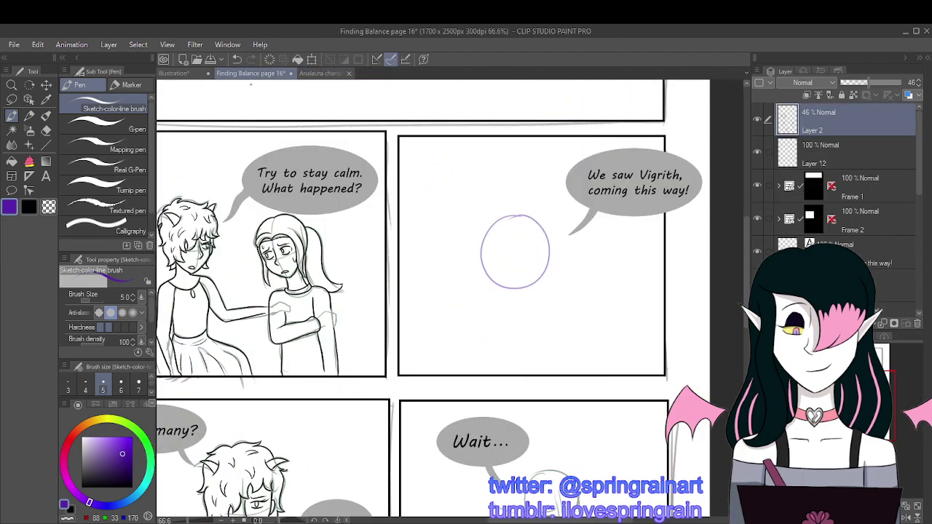
Step: Bring up the blank Illustration document and close it
left_click(187, 75)
left_click(215, 74)
left_click(194, 74)
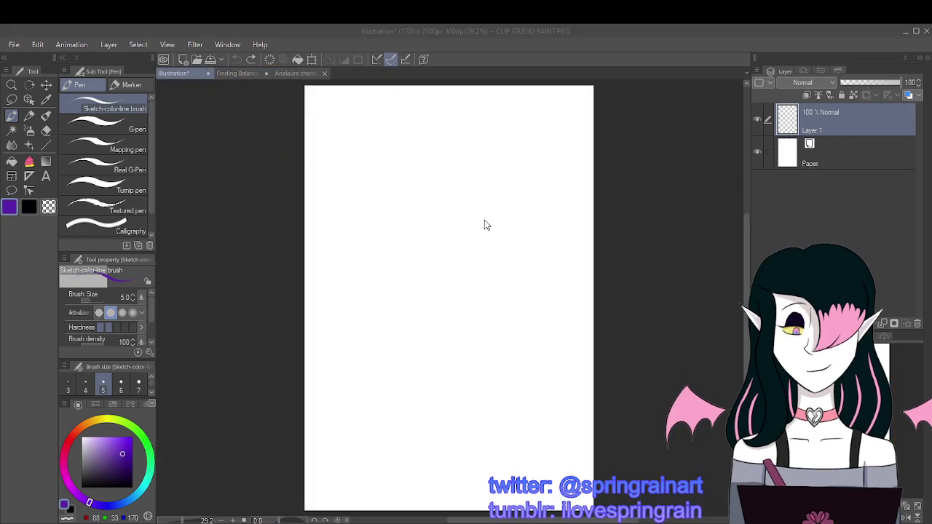
key("ctrl+w")
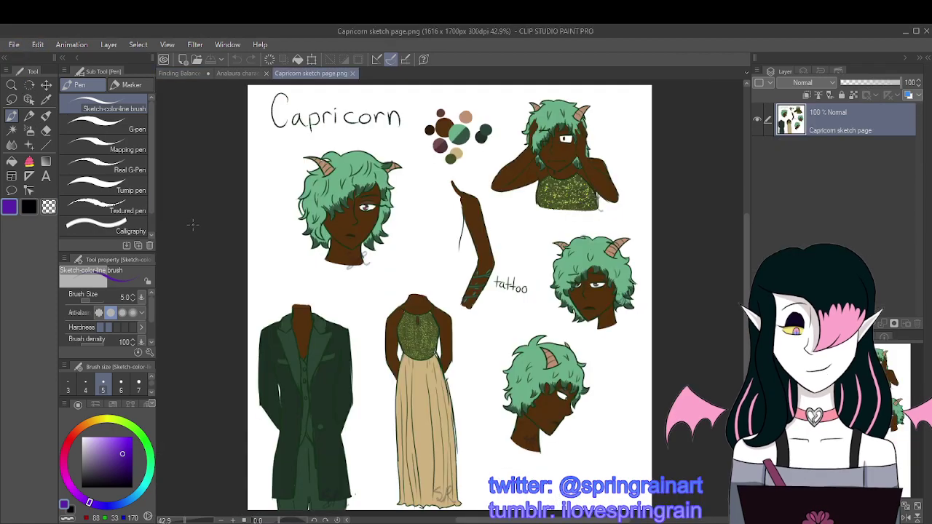
Step: Examine the heads, outfits and arm tattoo on the Capricorn sketch page, then return to the Finding Balance page via the Analaura sheet
scroll(372, 196, "up", 3)
scroll(437, 233, "down", 2)
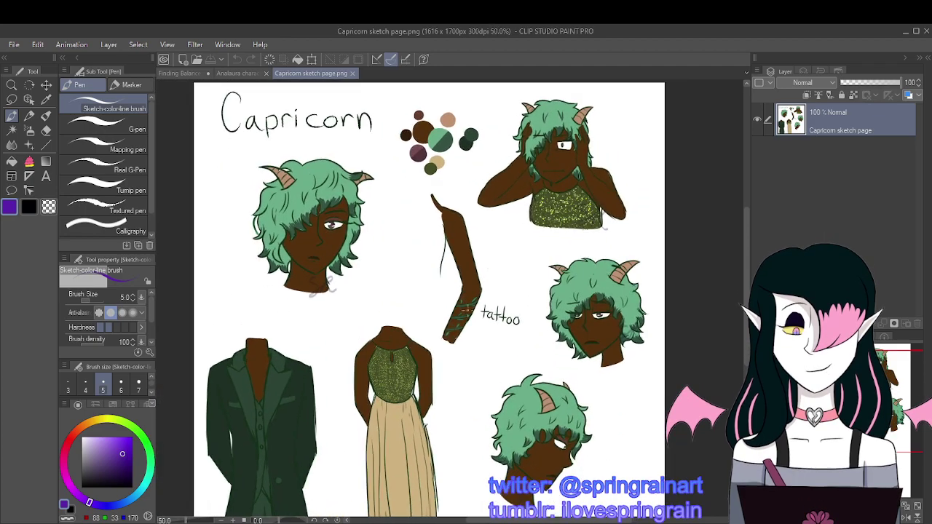
scroll(482, 254, "up", 1)
scroll(482, 253, "down", 1)
scroll(473, 273, "up", 2)
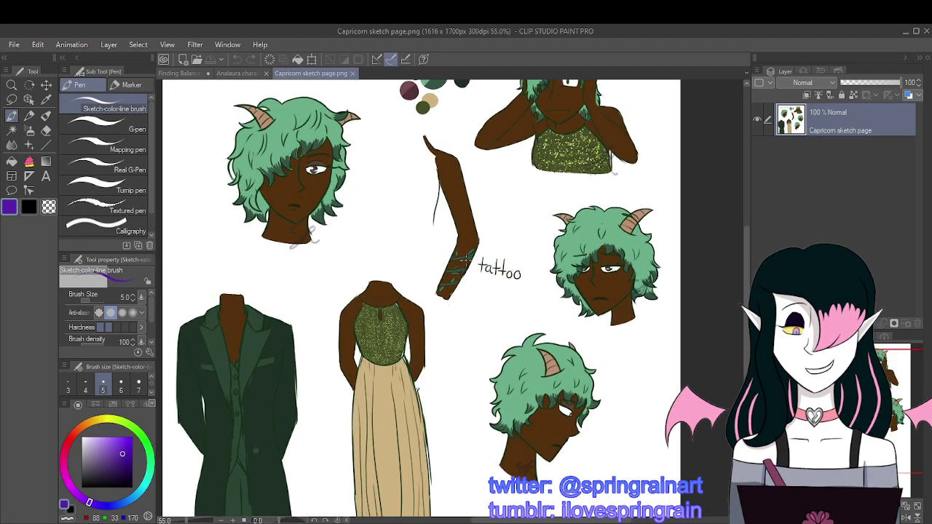
left_click(236, 73)
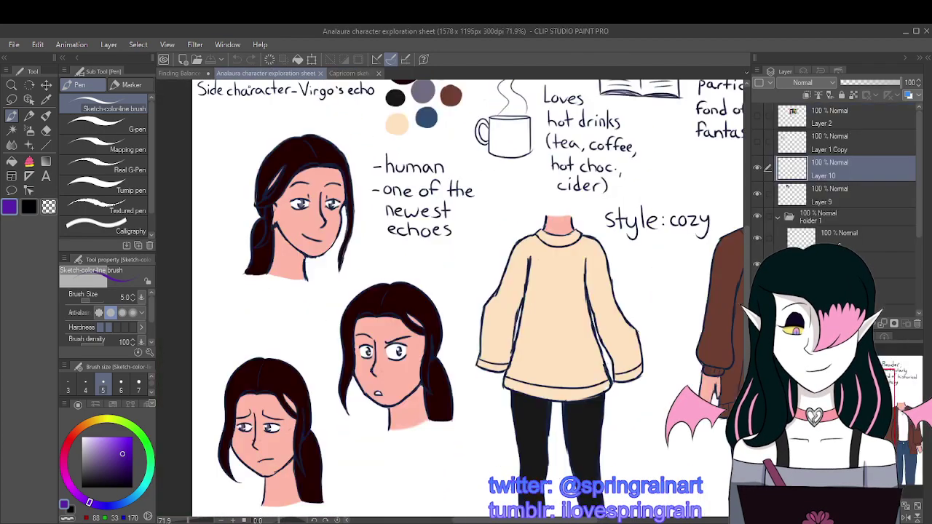
left_click(185, 73)
Step: Expand the Frame 2 folder on the Finding Balance page and make the 46% opacity Layer 2 the active layer
scroll(510, 291, "down", 1)
scroll(437, 255, "up", 3)
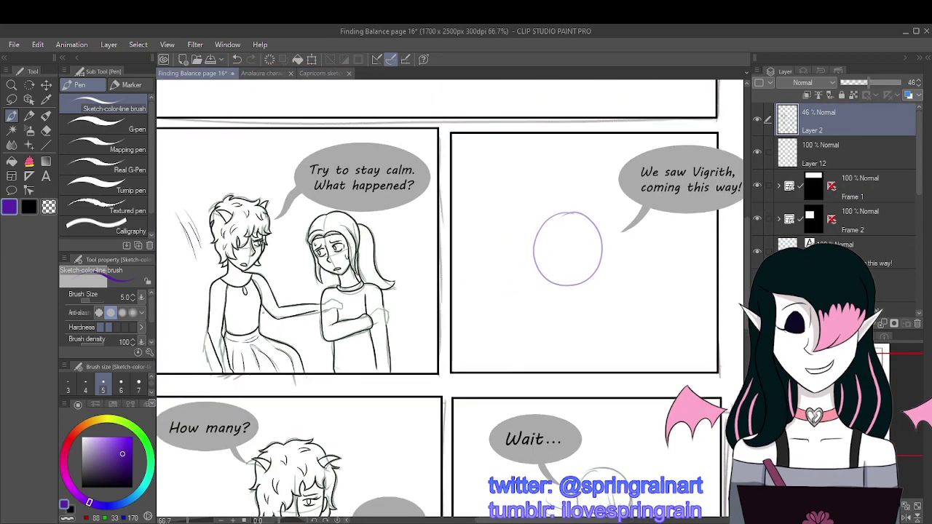
scroll(809, 205, "down", 1)
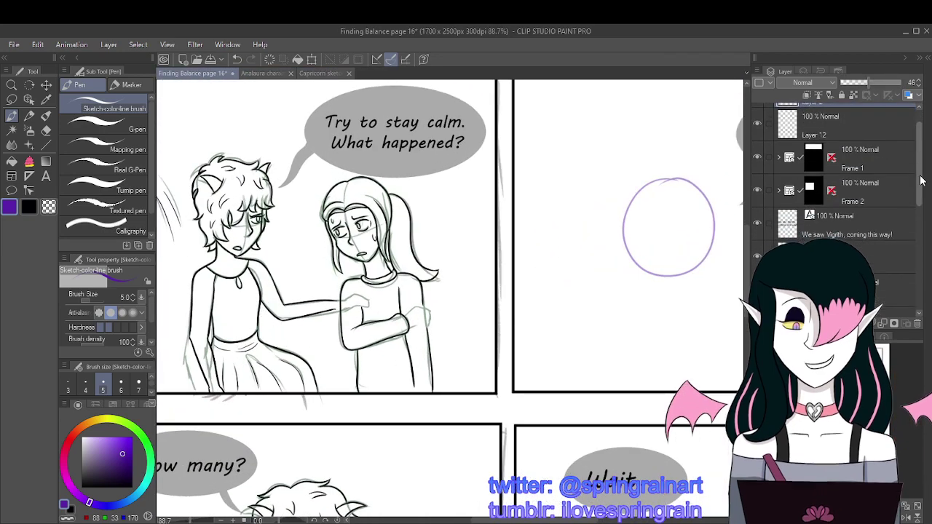
left_click(786, 164)
left_click(852, 194)
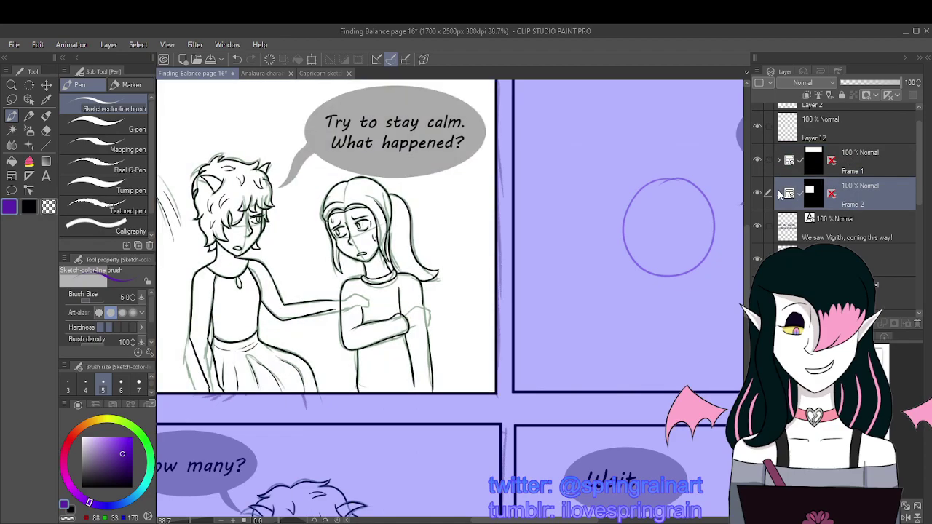
left_click(779, 193)
scroll(921, 181, "up", 2)
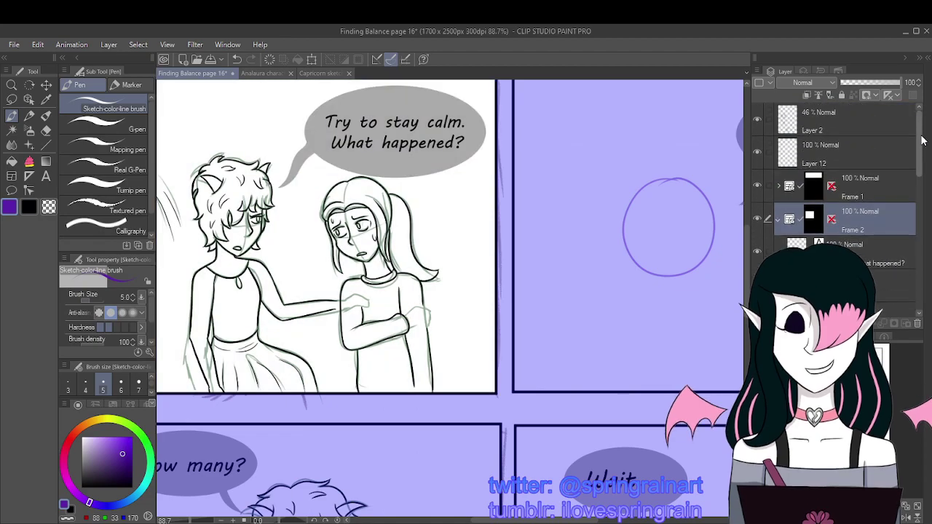
left_click(872, 123)
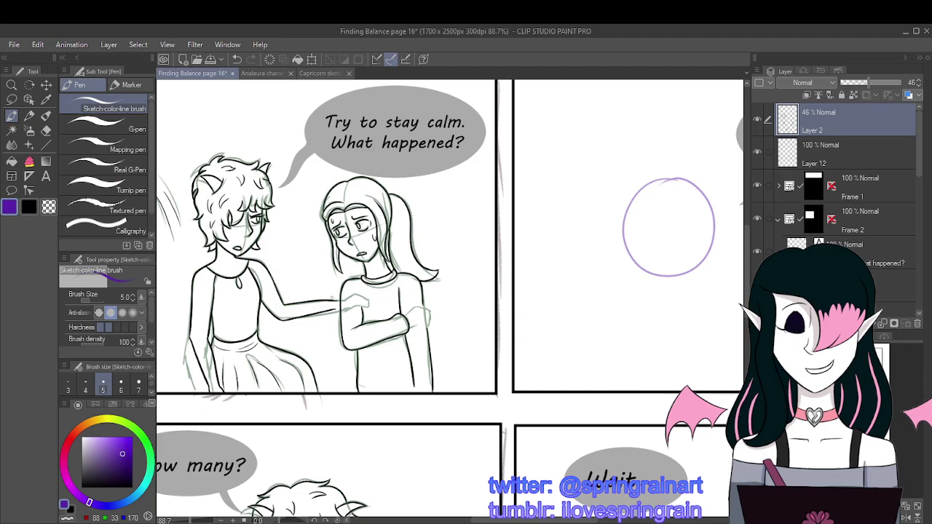
Step: Sketch tattoo bands across the horned character's outstretched forearm in the "Try to stay calm" panel, using the Capricorn sketch page as reference
scroll(295, 321, "up", 2)
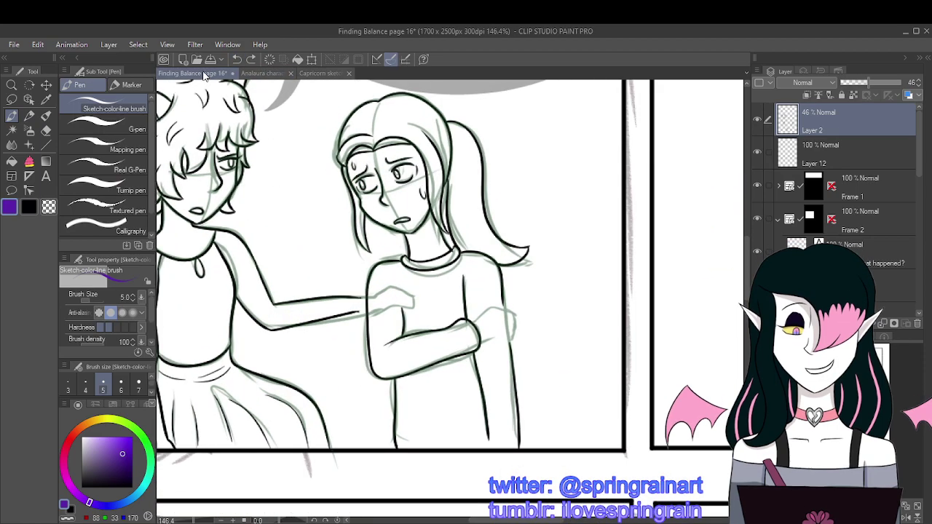
left_click(264, 74)
left_click(335, 74)
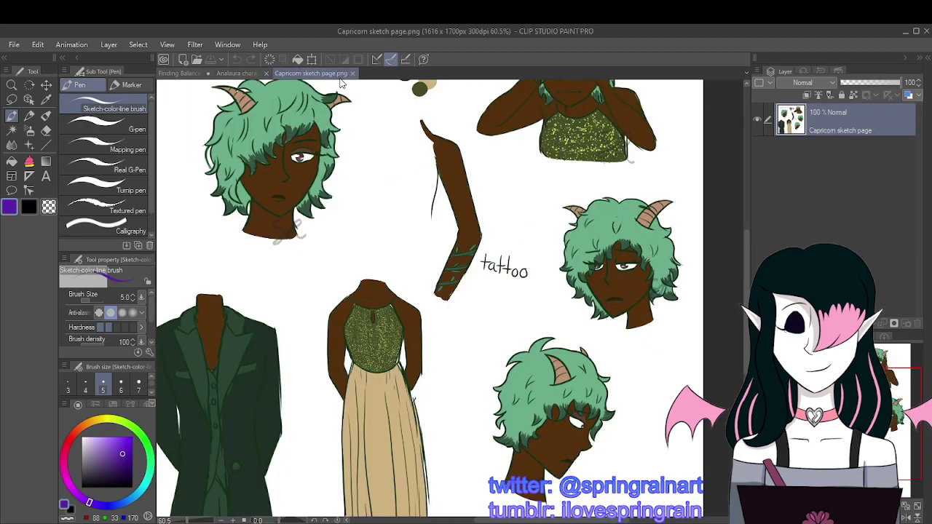
left_click(182, 74)
mouse_move(289, 304)
left_mouse_down()
mouse_move(304, 317)
mouse_move(347, 307)
left_mouse_up()
scroll(329, 306, "down", 3)
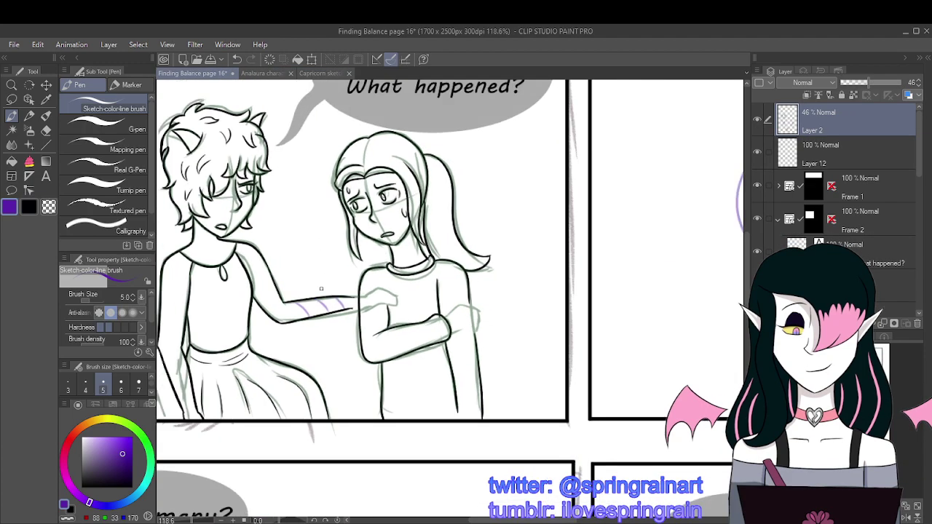
scroll(330, 290, "down", 1)
scroll(372, 239, "up", 3)
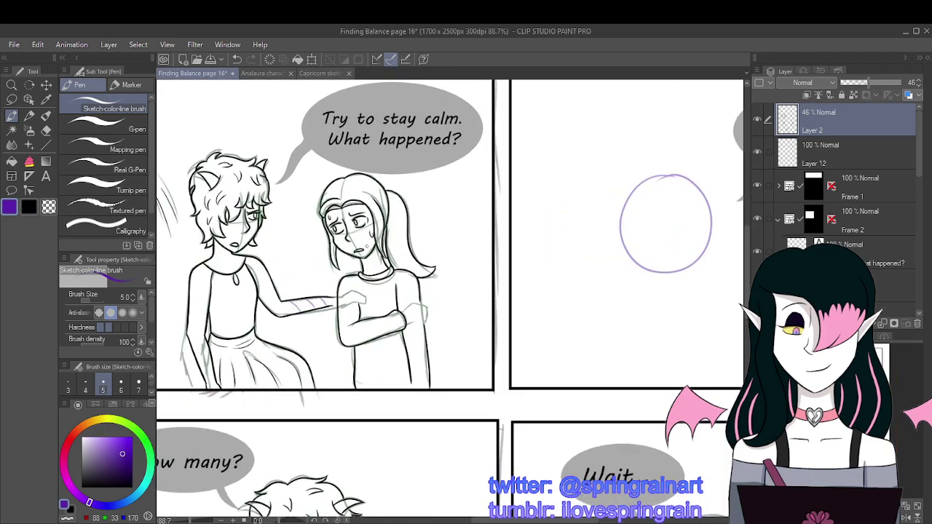
Step: Examine the arm tattoo and outfits on the Capricorn sketch page, then return to the Finding Balance page
left_click(320, 73)
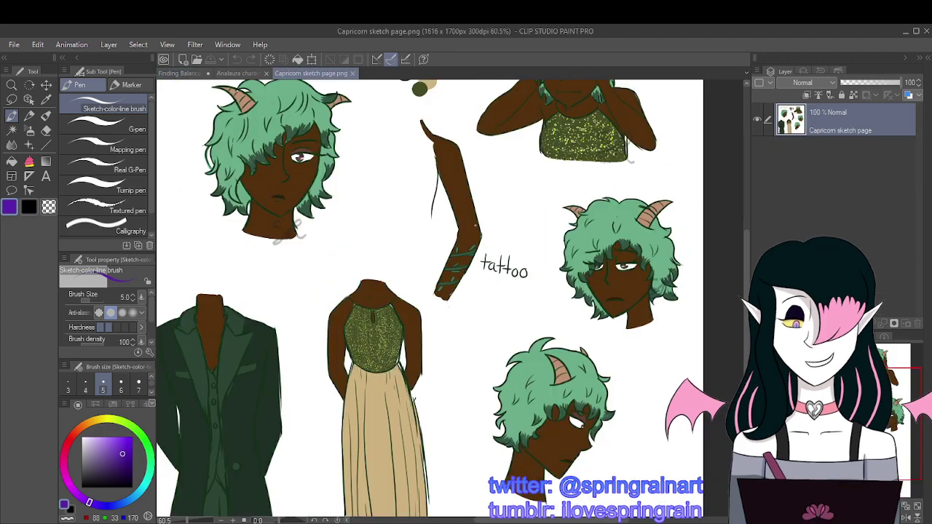
scroll(487, 235, "down", 2)
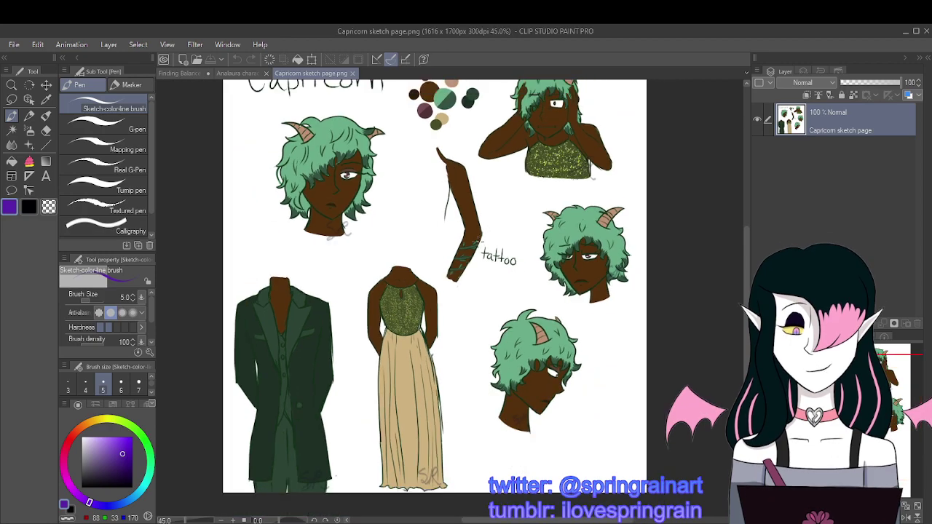
left_click(195, 72)
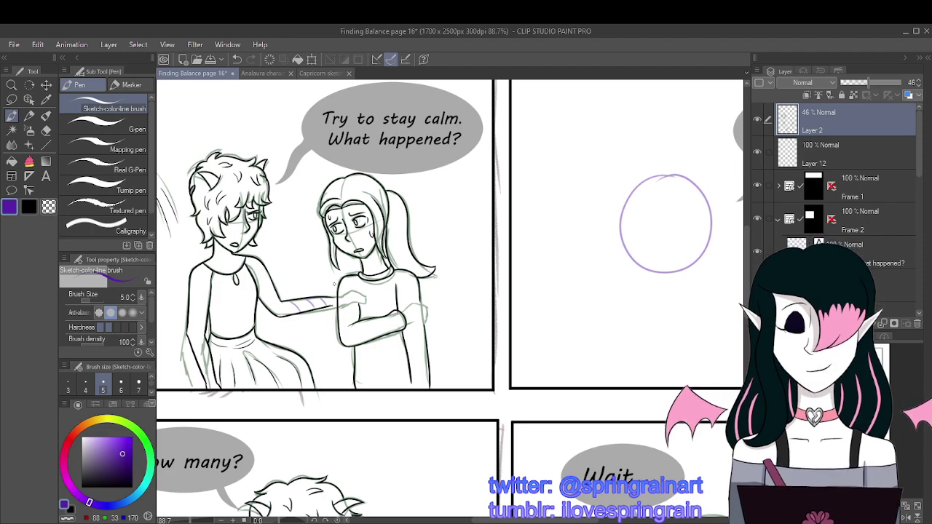
Step: Close the Analaura character exploration sheet and bring the Finding Balance page back to the front
scroll(334, 284, "down", 1)
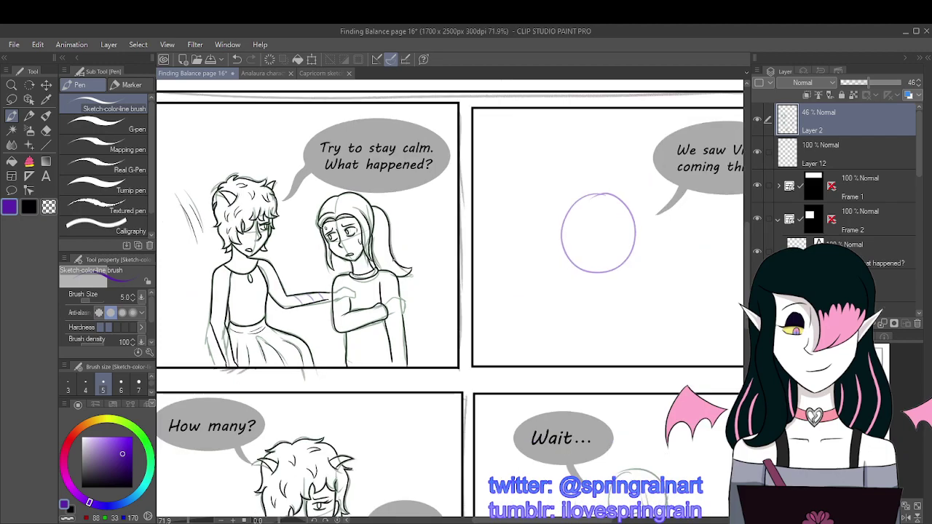
scroll(379, 260, "down", 1)
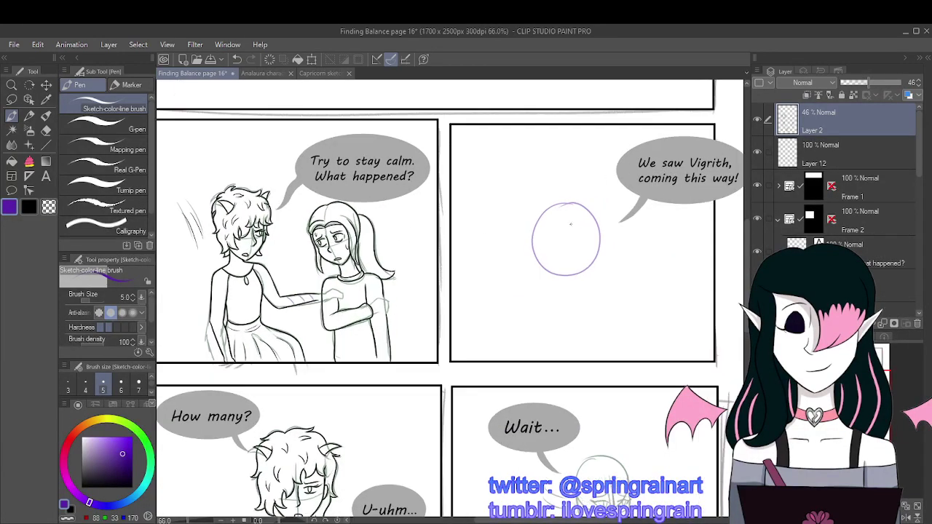
scroll(571, 224, "up", 2)
scroll(466, 240, "down", 2)
scroll(448, 245, "up", 2)
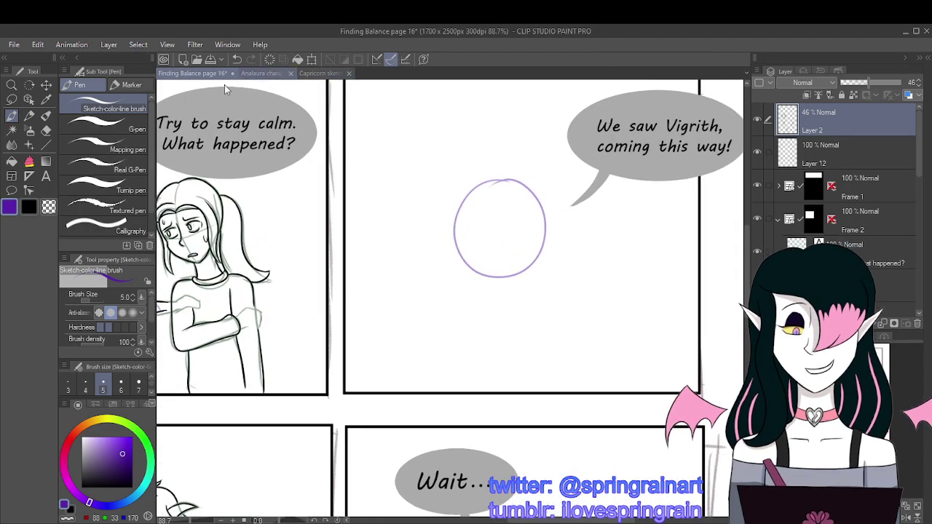
left_click(291, 74)
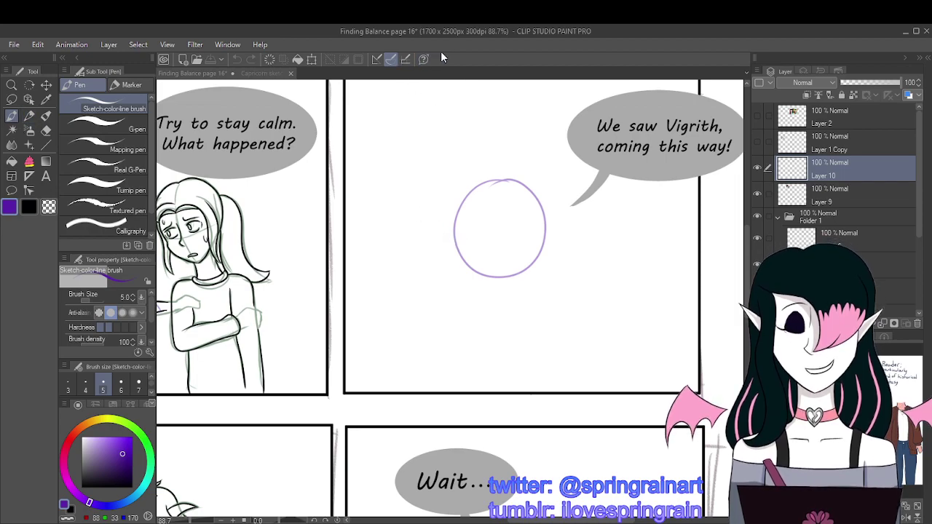
left_click(258, 76)
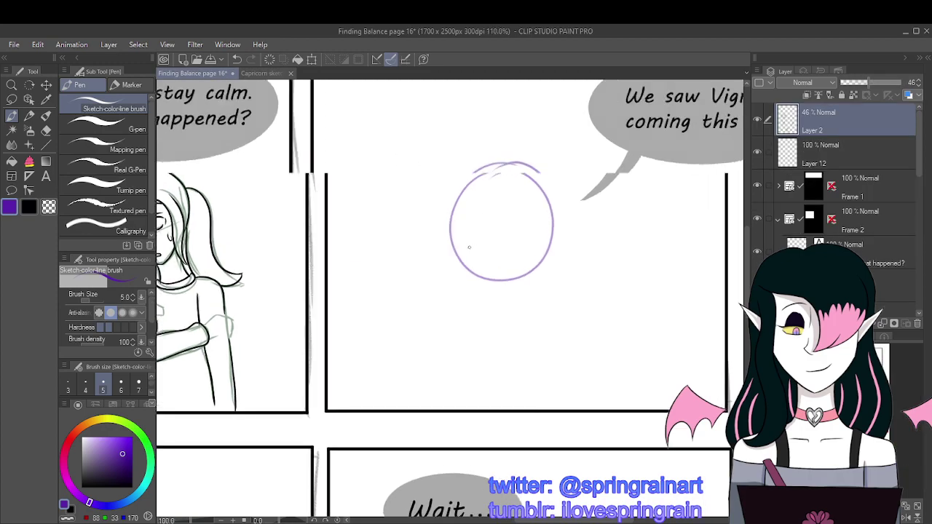
Step: Sketch the cheeks and pointed jaw beneath the head circle in the "We saw Vigrith" panel, undoing the stray stroke below the chin
scroll(469, 247, "up", 1)
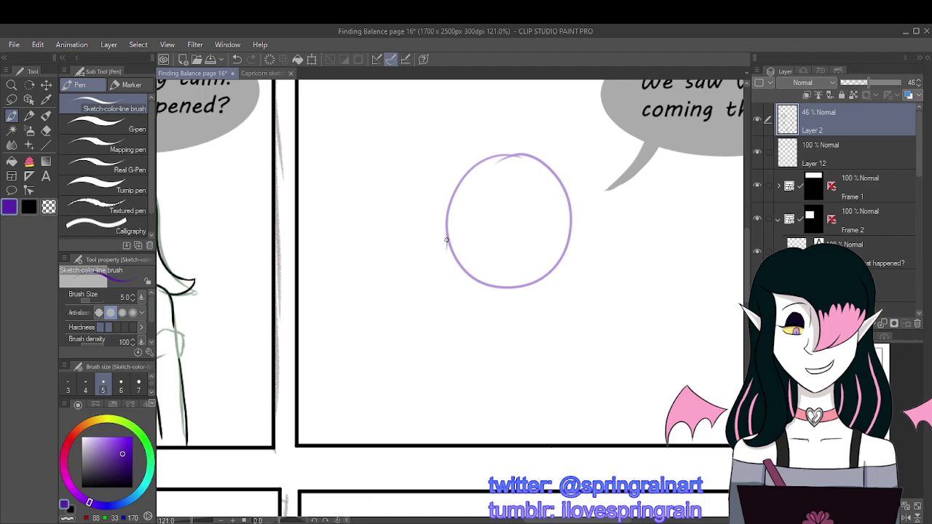
mouse_move(446, 242)
left_mouse_down()
mouse_move(451, 302)
mouse_move(450, 289)
mouse_move(479, 325)
mouse_move(508, 335)
left_mouse_up()
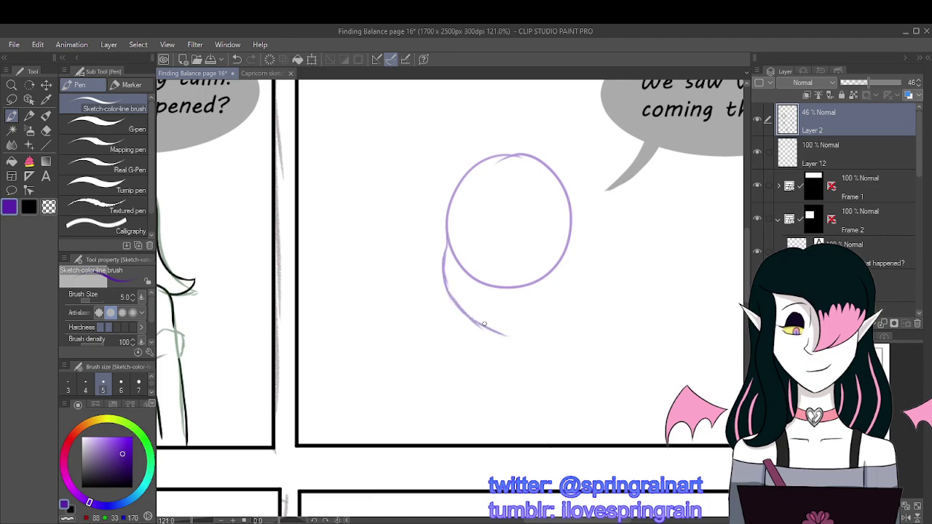
mouse_move(458, 306)
left_mouse_down()
mouse_move(513, 345)
mouse_move(490, 331)
mouse_move(511, 341)
mouse_move(559, 301)
left_mouse_up()
mouse_move(538, 332)
left_mouse_down()
mouse_move(573, 274)
mouse_move(569, 284)
mouse_move(575, 209)
mouse_move(578, 262)
left_mouse_up()
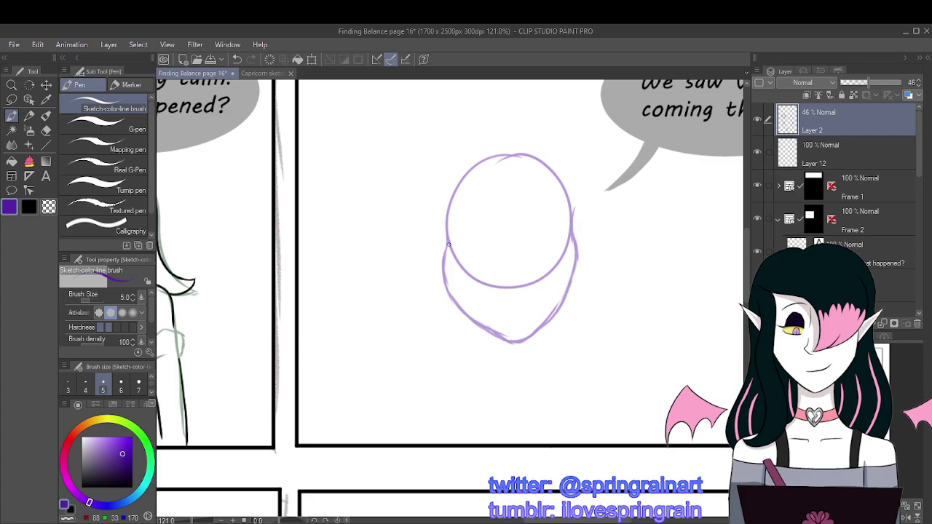
mouse_move(449, 244)
left_mouse_down()
mouse_move(452, 298)
mouse_move(447, 254)
mouse_move(453, 292)
mouse_move(488, 333)
left_mouse_up()
scroll(445, 217, "down", 3)
scroll(445, 216, "up", 2)
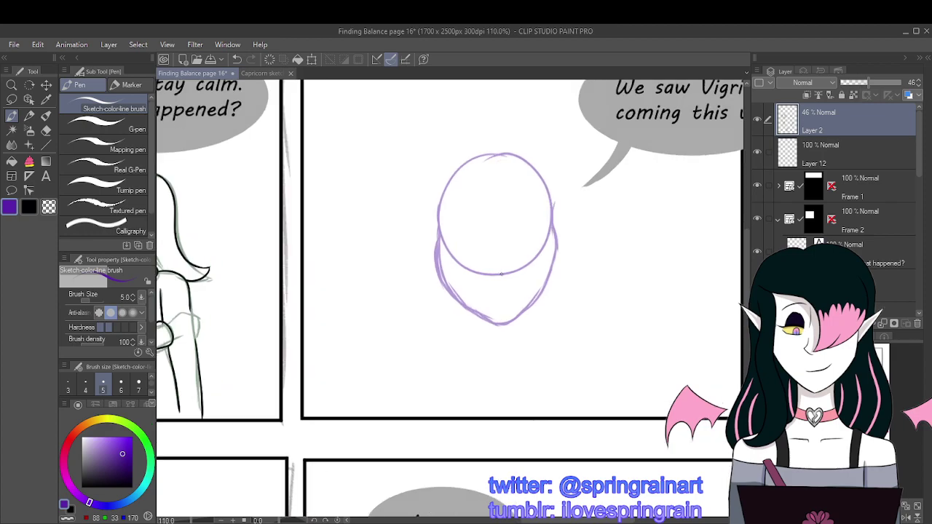
left_click_drag(479, 315, 478, 336)
left_click(238, 58)
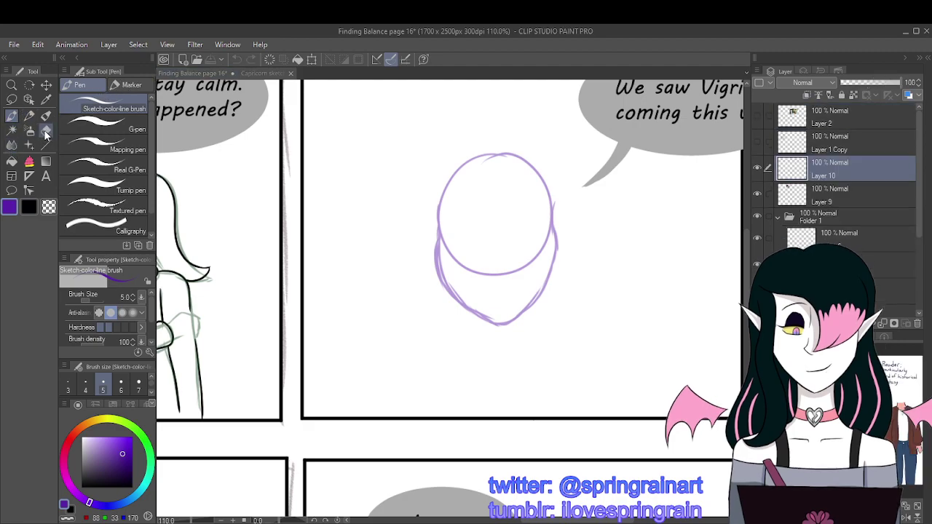
Step: Erase the doubled outline along the left cheek and jaw of the head sketch with the Hard eraser
key("e")
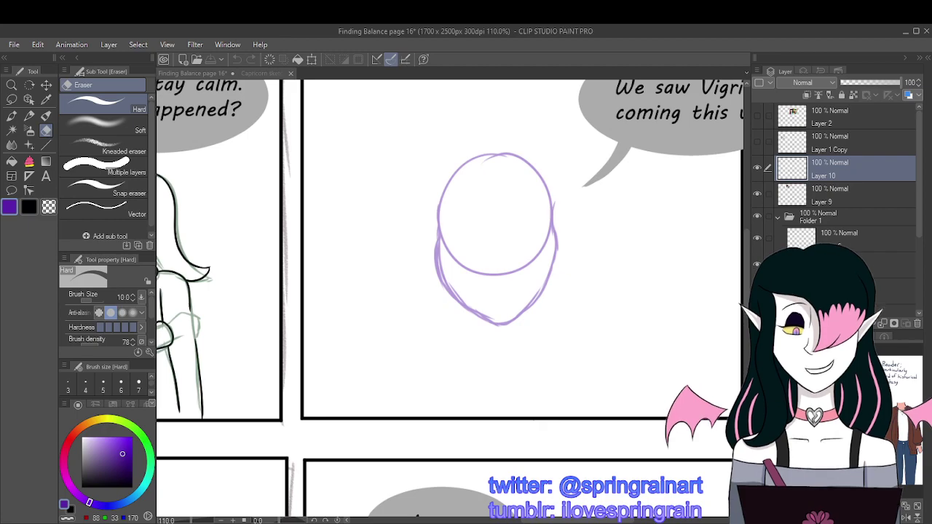
left_click(224, 71)
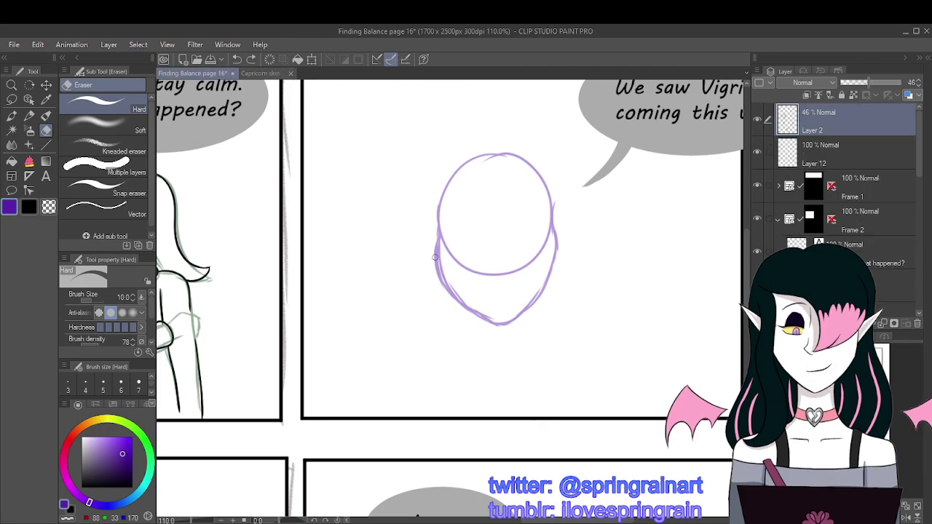
mouse_move(436, 241)
left_mouse_down()
mouse_move(440, 281)
mouse_move(461, 309)
left_mouse_up()
scroll(546, 248, "down", 2)
scroll(516, 256, "up", 1)
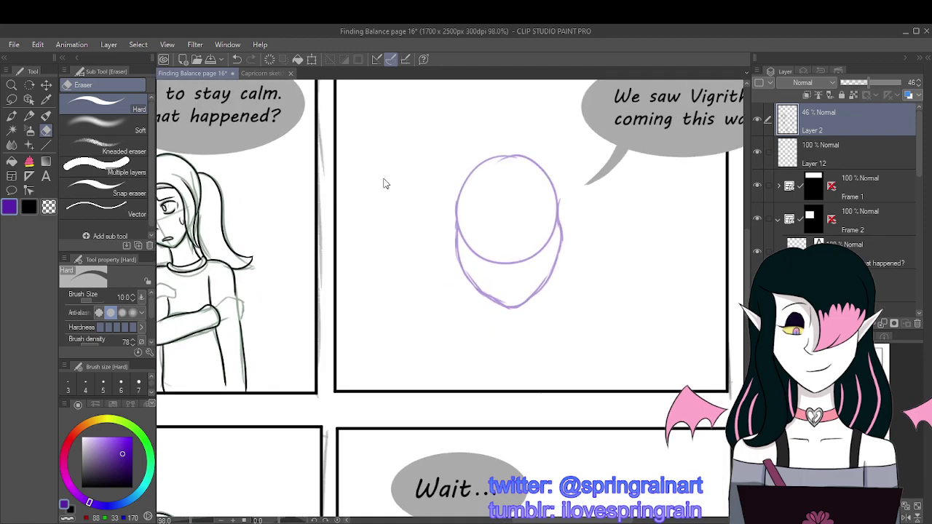
Step: Sketch a vertical centre line down the face and a curved horizontal guideline across it with the Sketch-color-line brush
left_click(12, 117)
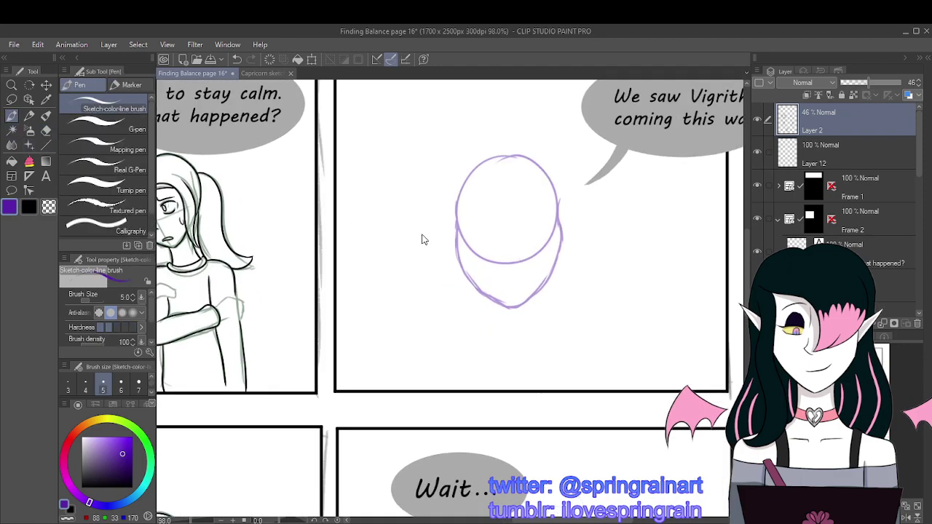
left_click_drag(509, 182, 510, 249)
left_click_drag(510, 213, 513, 283)
left_click_drag(511, 240, 512, 304)
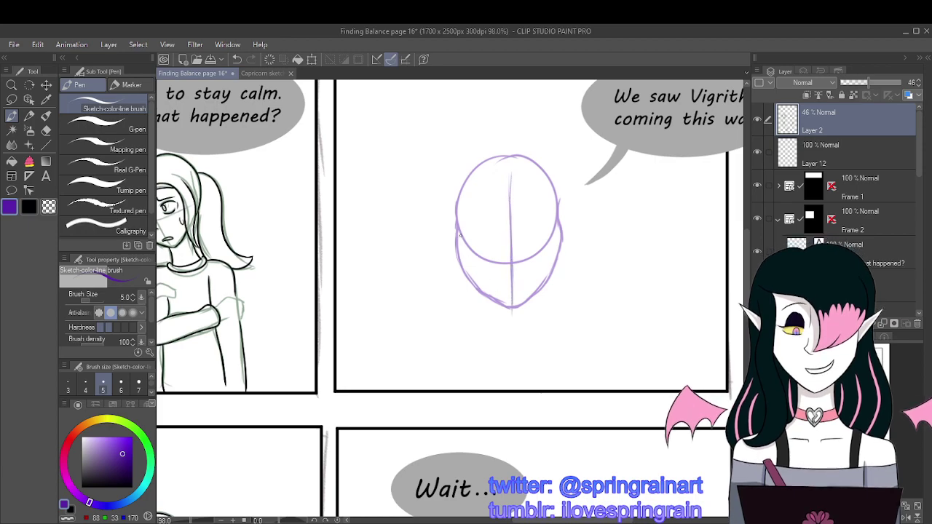
mouse_move(448, 241)
left_mouse_down()
mouse_move(466, 253)
mouse_move(554, 255)
mouse_move(586, 238)
left_mouse_up()
Step: Sketch the neck below the jaw and a curved sweater collar around its base, redrawing the first collar line
left_click_drag(485, 299, 481, 335)
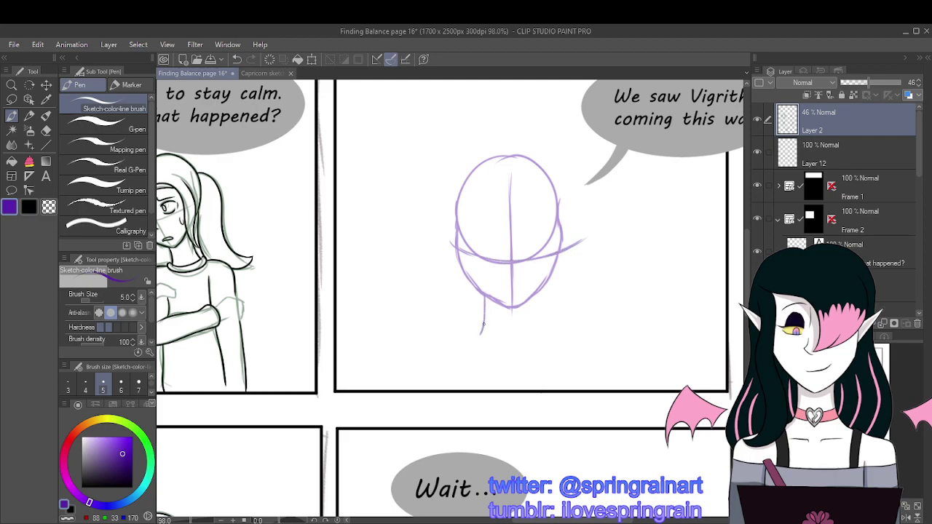
left_click_drag(538, 291, 548, 342)
left_click_drag(536, 298, 535, 324)
left_click_drag(477, 332, 532, 339)
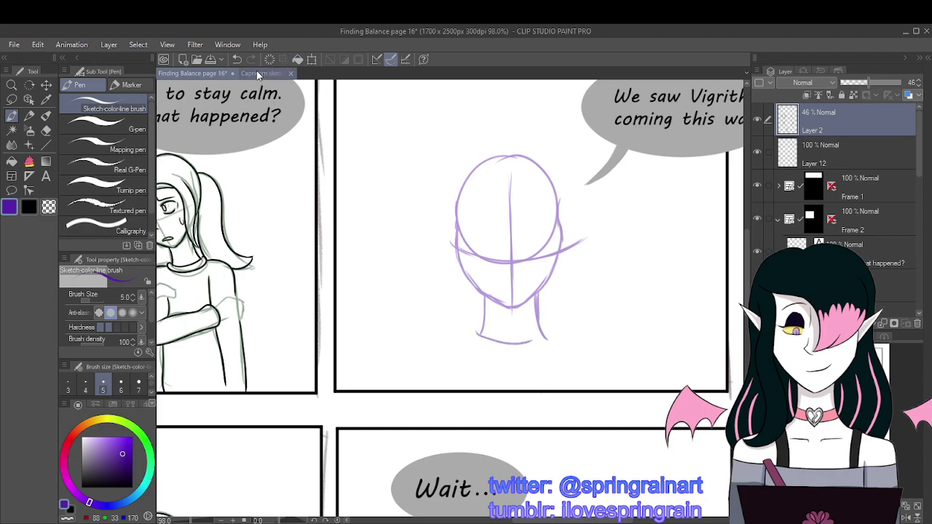
left_click(237, 59)
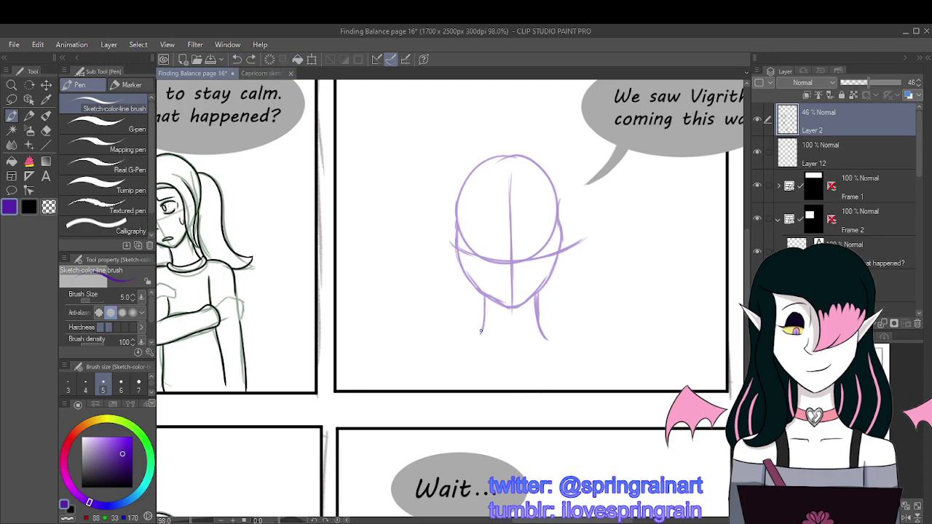
mouse_move(481, 329)
left_mouse_down()
mouse_move(525, 348)
mouse_move(551, 338)
mouse_move(548, 351)
mouse_move(520, 358)
mouse_move(482, 356)
mouse_move(473, 335)
mouse_move(469, 343)
mouse_move(494, 359)
mouse_move(556, 349)
left_mouse_up()
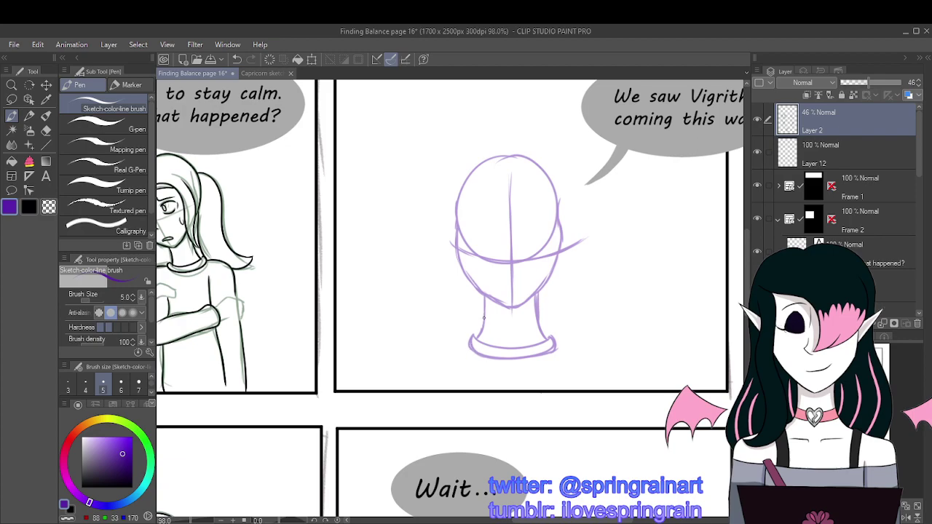
mouse_move(486, 326)
left_mouse_down()
mouse_move(486, 295)
mouse_move(488, 325)
mouse_move(549, 309)
mouse_move(534, 304)
mouse_move(541, 337)
left_mouse_up()
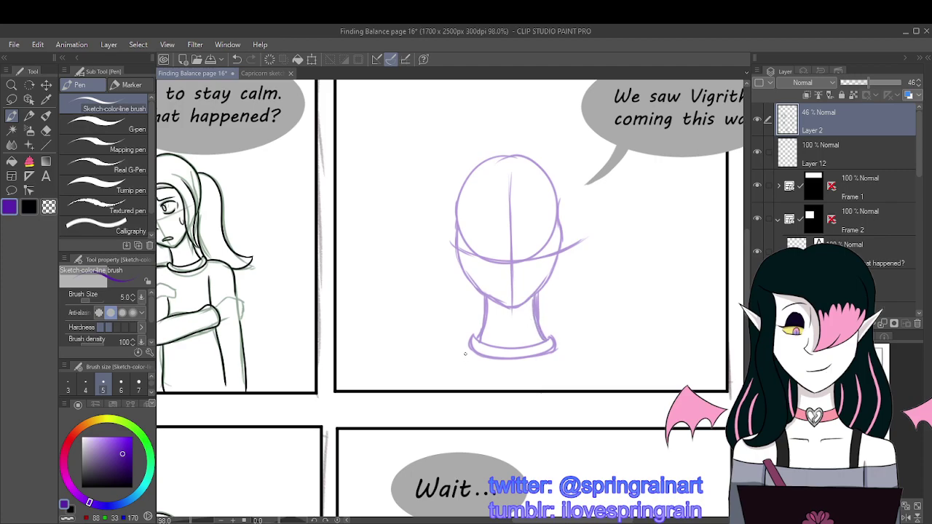
Step: Sketch sloping shoulders from both ends of the collar down to the panel's lower border, redoing the left shoulder
left_click_drag(470, 350, 404, 385)
left_click(234, 61)
left_click(234, 61)
left_click_drag(435, 364, 410, 388)
mouse_move(555, 349)
left_mouse_down()
mouse_move(587, 362)
mouse_move(603, 388)
left_mouse_up()
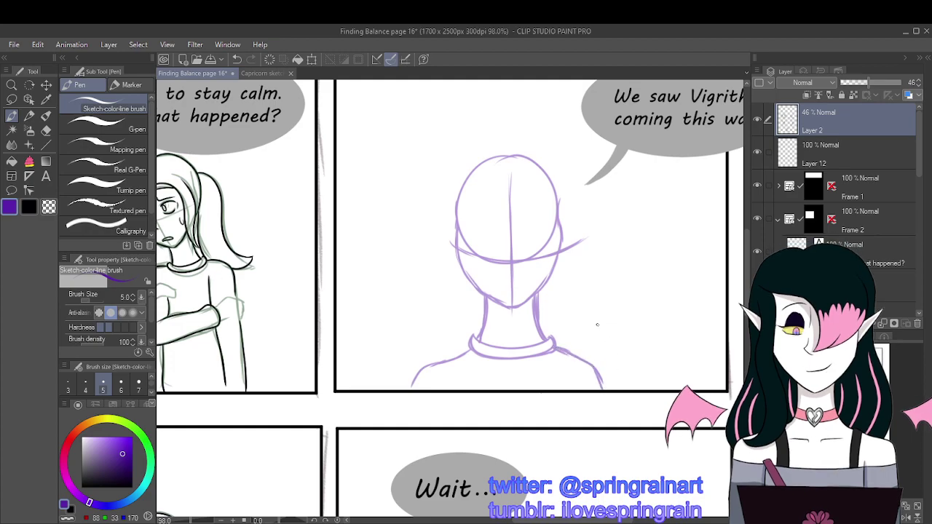
Step: Sketch a raised forearm sleeve with a cuff overlapping the right shoulder, reinforcing both of its sides
left_click_drag(592, 314, 579, 397)
left_click_drag(589, 316, 600, 320)
mouse_move(590, 329)
left_mouse_down()
mouse_move(624, 329)
mouse_move(611, 332)
mouse_move(620, 335)
mouse_move(617, 378)
left_mouse_up()
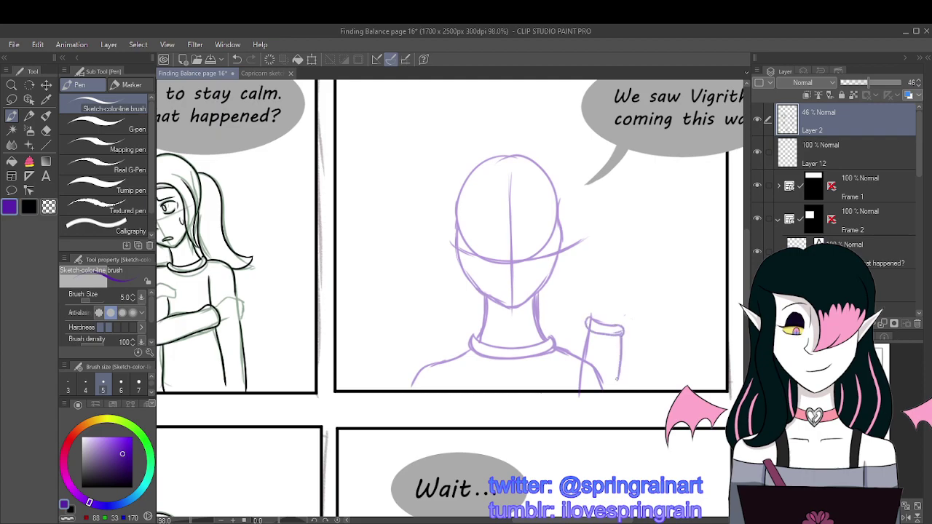
left_click_drag(619, 334, 615, 389)
left_click_drag(588, 327, 576, 391)
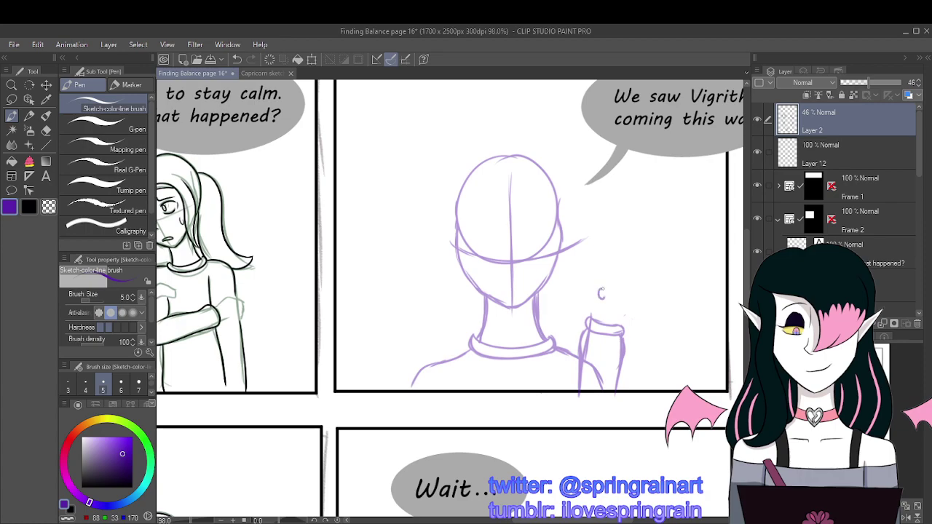
Step: Undo the sketched raised forearm and cuff beside the right shoulder, leaving only the head, neck, collar and shoulders
left_click_drag(603, 289, 604, 297)
left_click(239, 59)
left_click(237, 58)
left_click(235, 58)
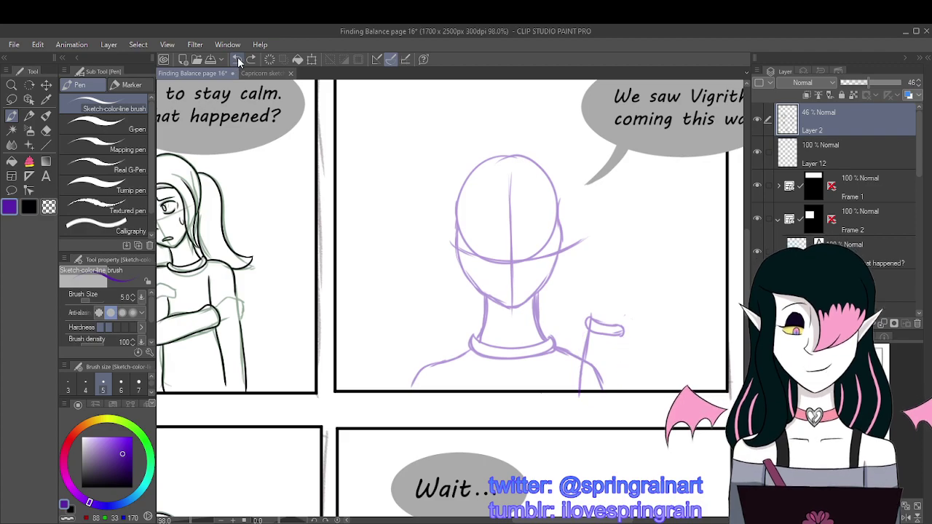
left_click(238, 57)
left_click(237, 57)
left_click(237, 57)
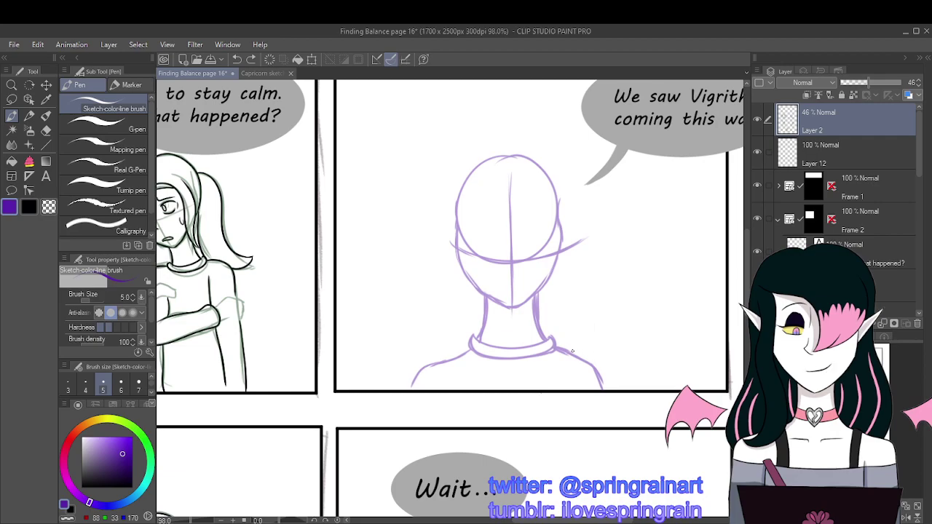
Step: Sketch an outstretched arm from the right shoulder ending in a pointing hand, and erase the shoulder line crossing the sleeve
left_click_drag(572, 351, 662, 335)
left_click(237, 60)
left_click_drag(562, 354, 667, 329)
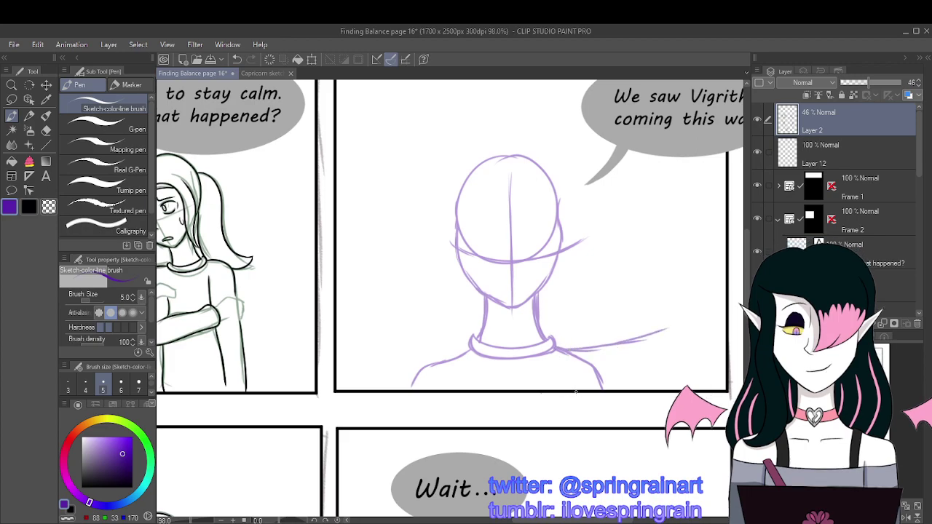
mouse_move(575, 392)
left_mouse_down()
mouse_move(682, 355)
mouse_move(644, 367)
mouse_move(687, 348)
mouse_move(695, 323)
mouse_move(677, 328)
mouse_move(704, 315)
mouse_move(695, 336)
left_mouse_up()
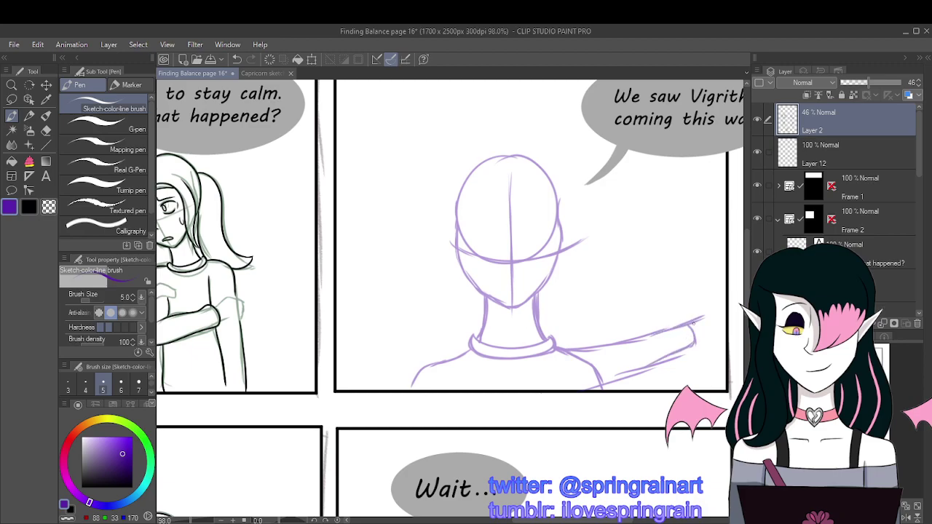
mouse_move(689, 327)
left_mouse_down()
mouse_move(717, 312)
mouse_move(702, 324)
left_mouse_up()
left_click(46, 130)
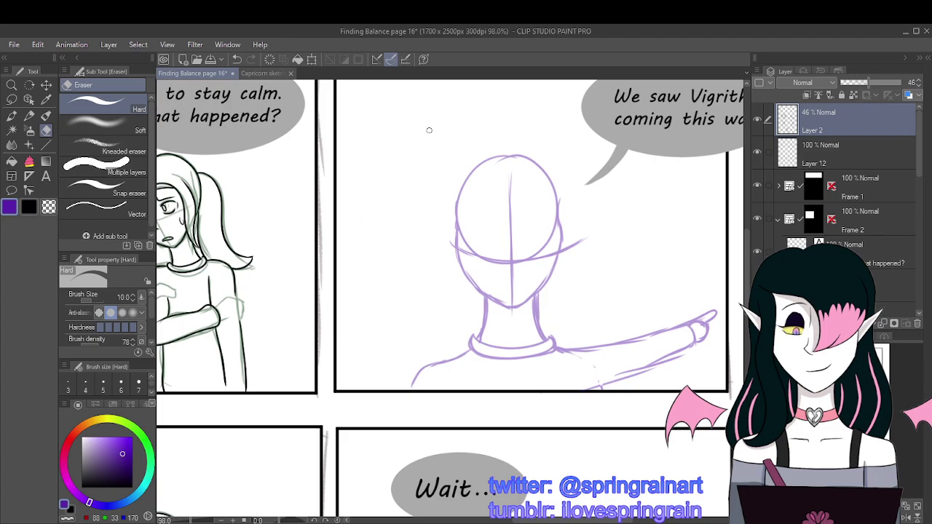
Step: Select the sketched head with the Lasso, from above the skull down to the chin
key("m")
mouse_move(504, 140)
left_mouse_down()
mouse_move(470, 150)
mouse_move(437, 264)
mouse_move(510, 313)
mouse_move(542, 293)
mouse_move(582, 219)
mouse_move(523, 131)
left_mouse_up()
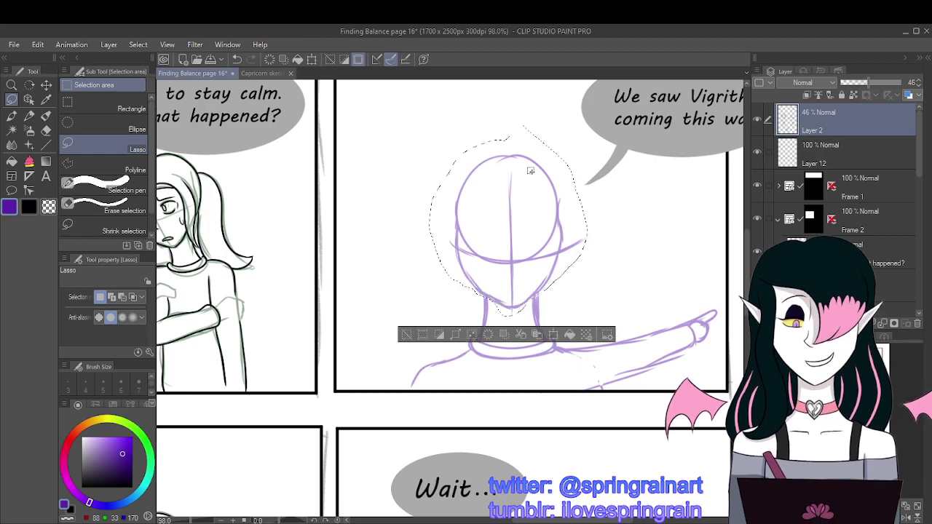
left_click(553, 335)
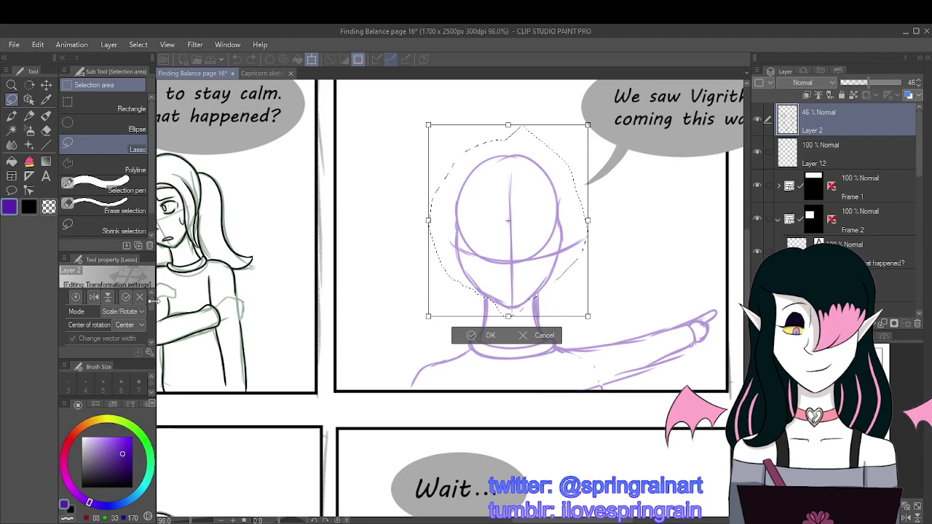
scroll(153, 313, "down", 2)
left_click_drag(153, 313, 154, 334)
scroll(155, 334, "up", 4)
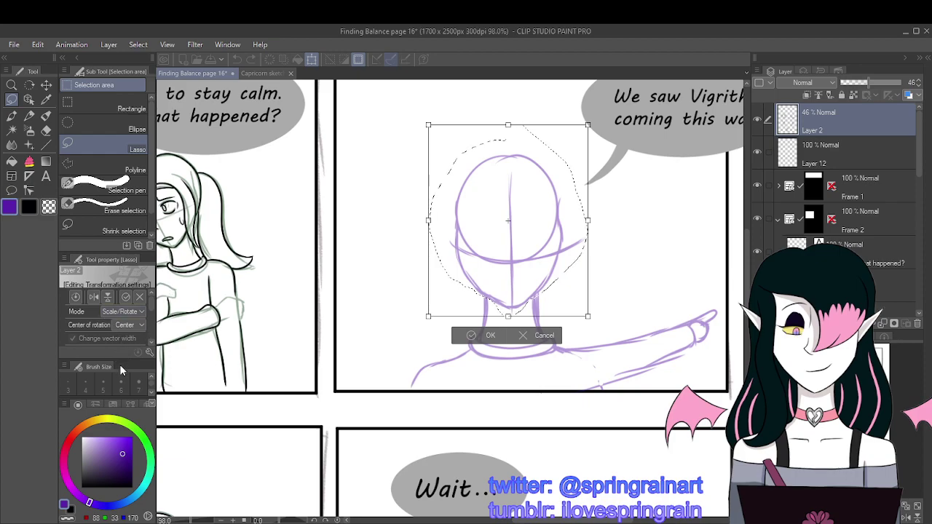
key("ctrl+shift")
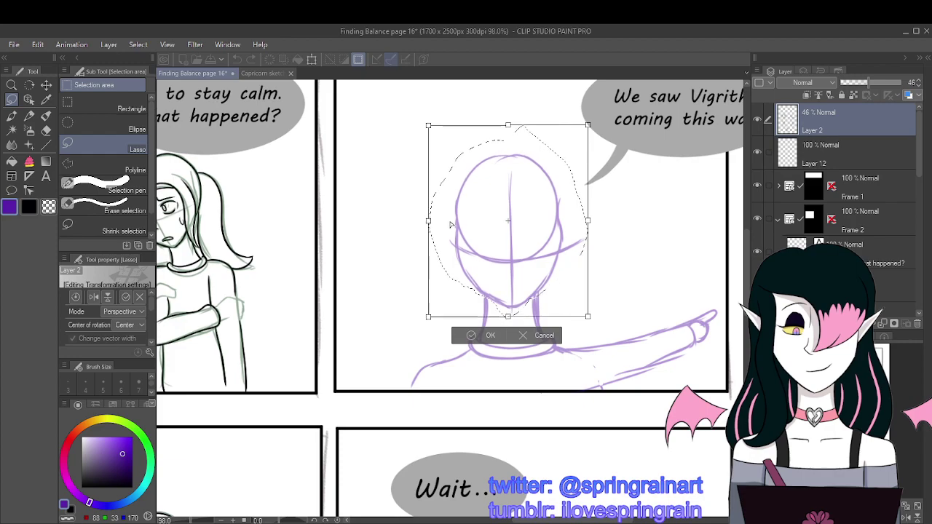
left_click_drag(432, 240, 519, 206)
left_click_drag(421, 291, 423, 306)
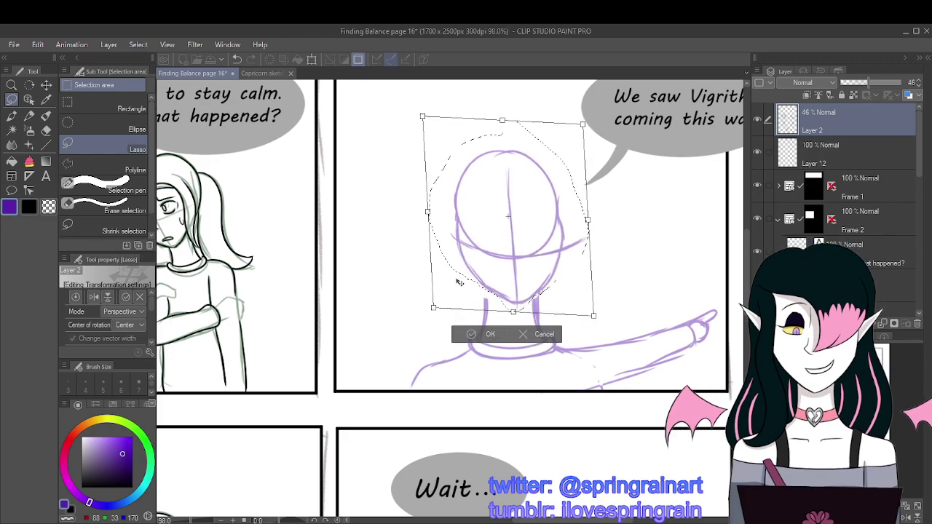
left_click_drag(490, 273, 489, 281)
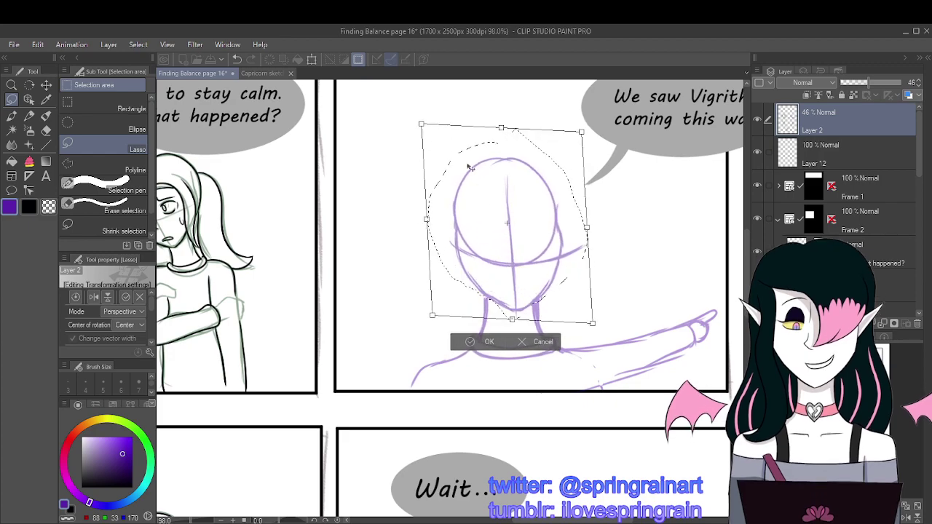
mouse_move(420, 130)
left_mouse_down()
mouse_move(418, 138)
mouse_move(423, 128)
left_mouse_up()
left_click_drag(426, 219, 426, 227)
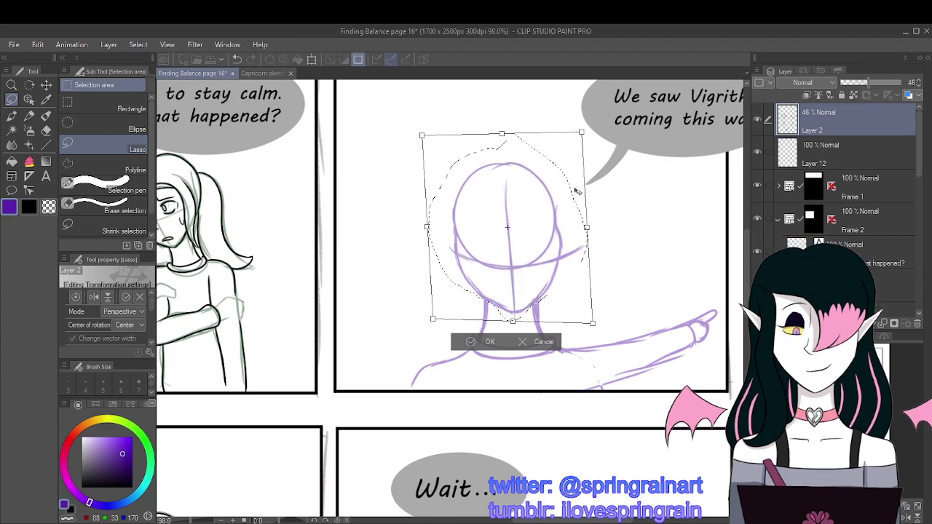
left_click(530, 341)
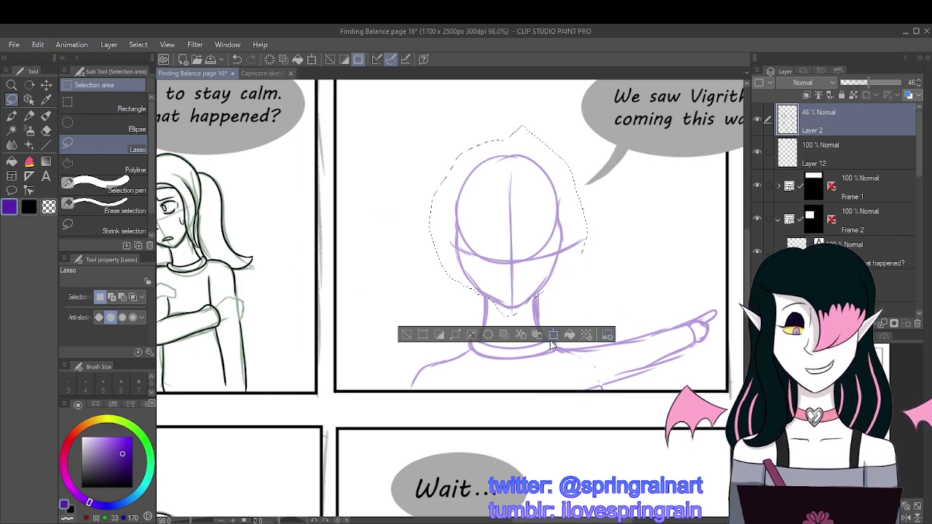
Step: Transform the selected head in Perspective mode, shortening its right side slightly and lowering it onto the neck
left_click(605, 333)
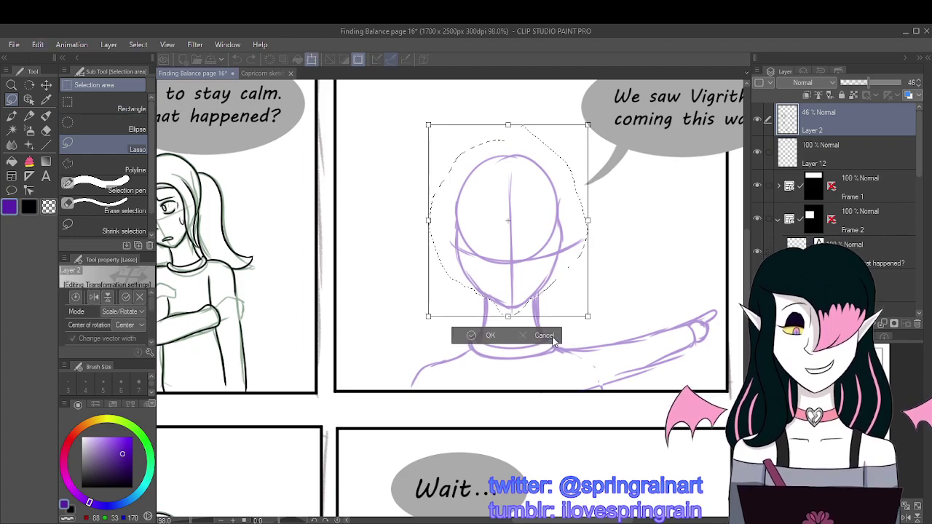
left_click(120, 312)
left_click(135, 392)
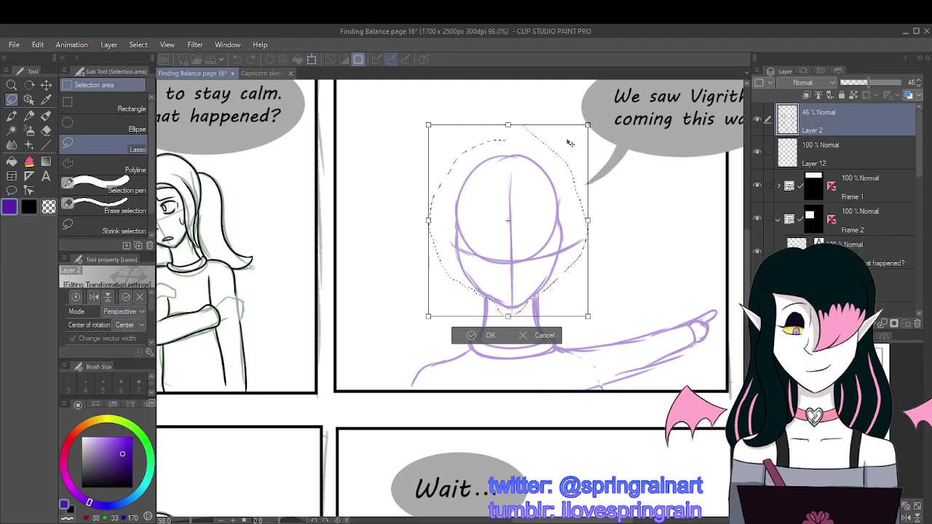
left_click_drag(588, 126, 590, 139)
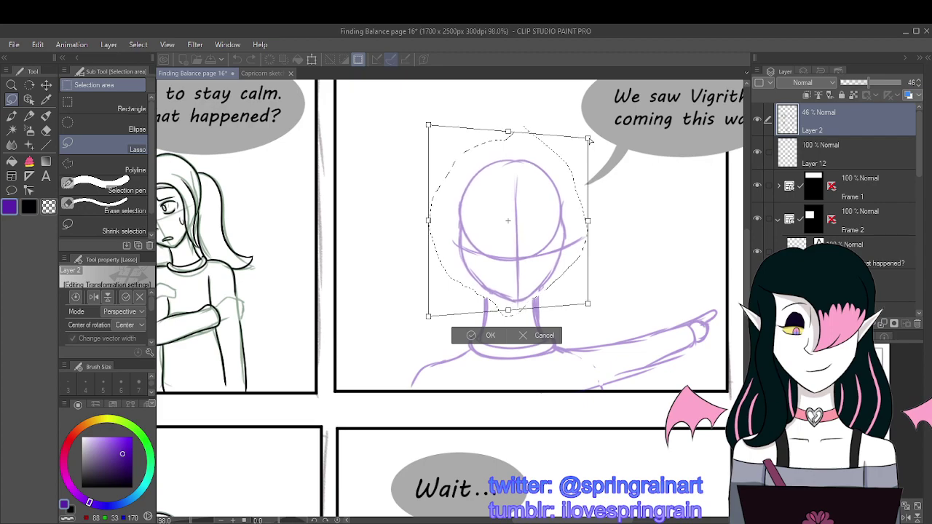
left_click_drag(587, 304, 588, 301)
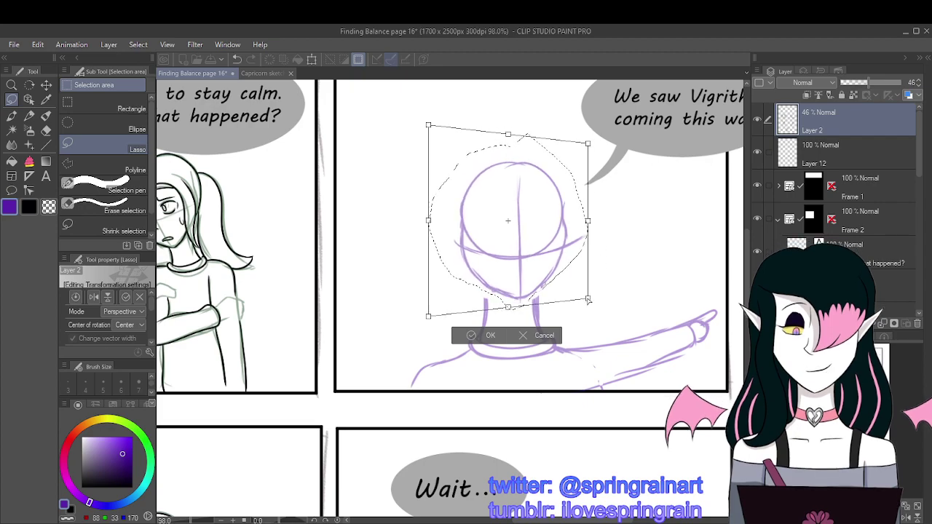
left_click_drag(518, 266, 517, 274)
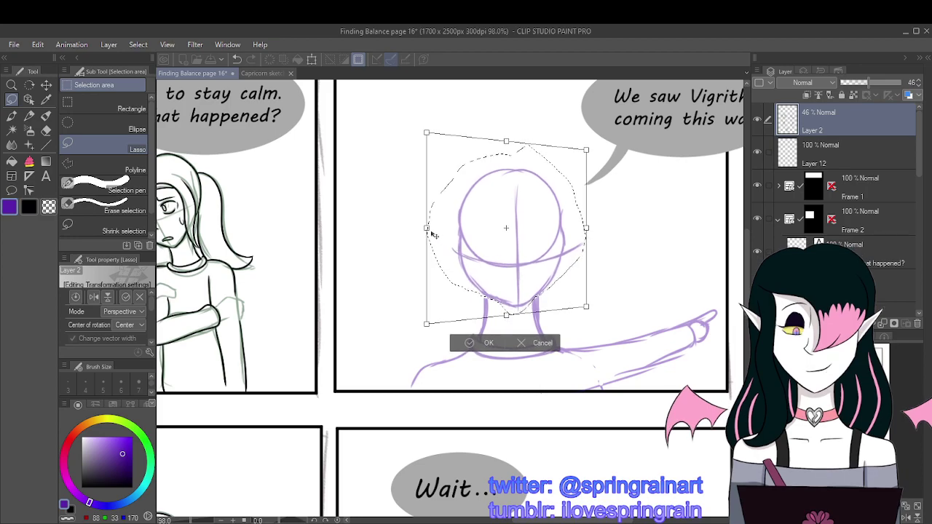
Step: Narrow the head slightly in Scale/Rotate mode, recentre it above the neck and apply the transformation
left_click(140, 312)
left_click(131, 325)
left_click_drag(427, 228, 439, 228)
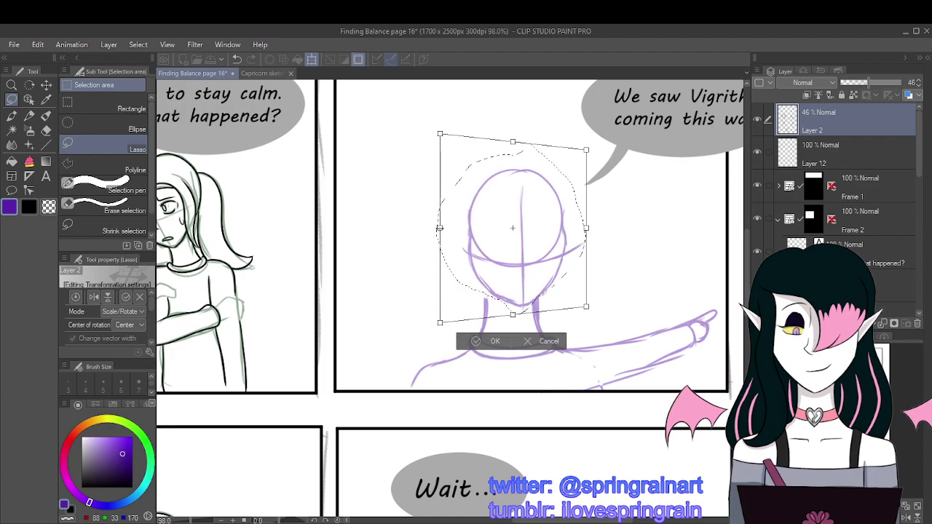
left_click_drag(512, 284, 506, 288)
left_click_drag(430, 233, 436, 233)
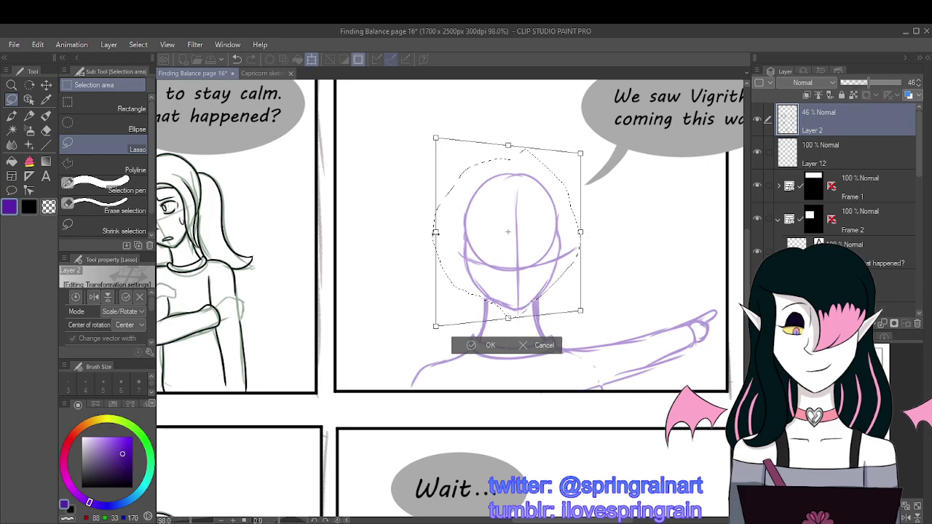
left_click_drag(496, 278, 495, 278)
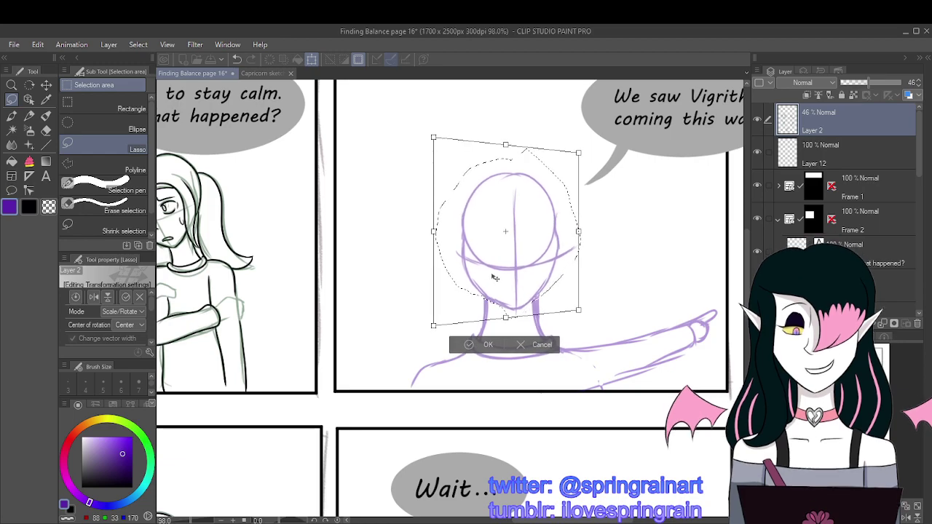
left_click(495, 345)
Step: Examine the adjusted head and pointing arm alongside the neighbouring panels, and consult the character reference document
scroll(532, 258, "down", 5)
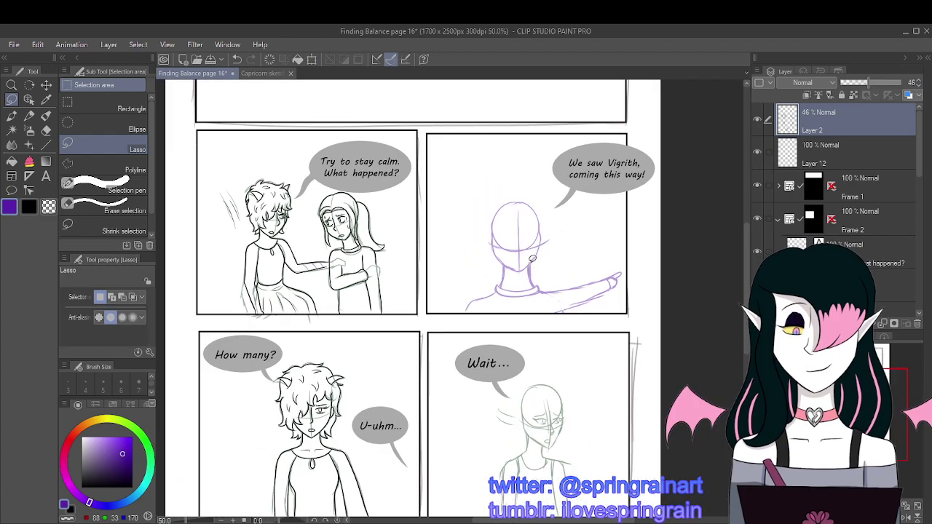
scroll(520, 264, "up", 1)
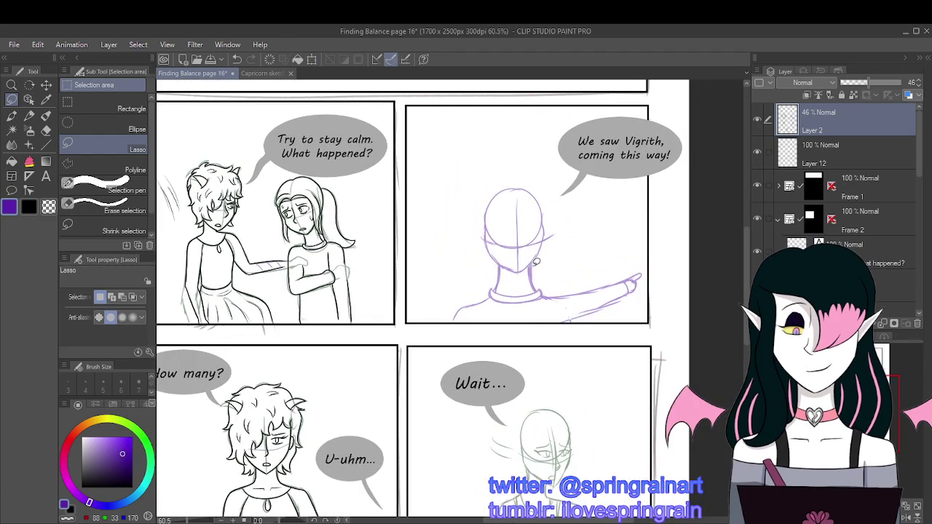
scroll(536, 260, "up", 1)
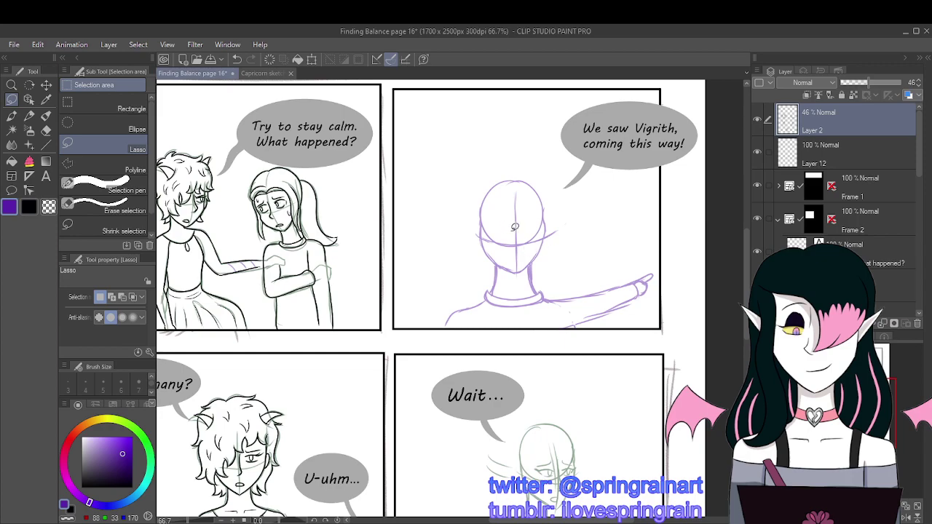
scroll(514, 227, "down", 2)
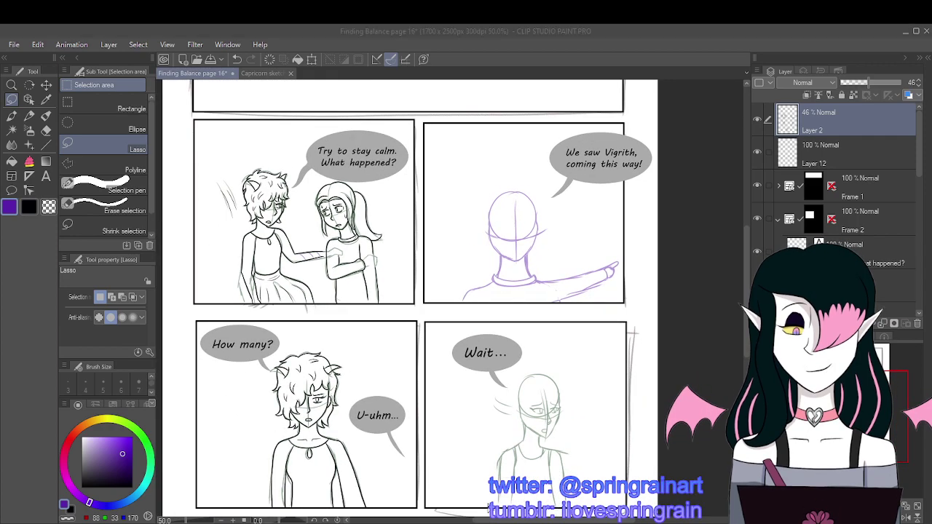
key("alt+Tab")
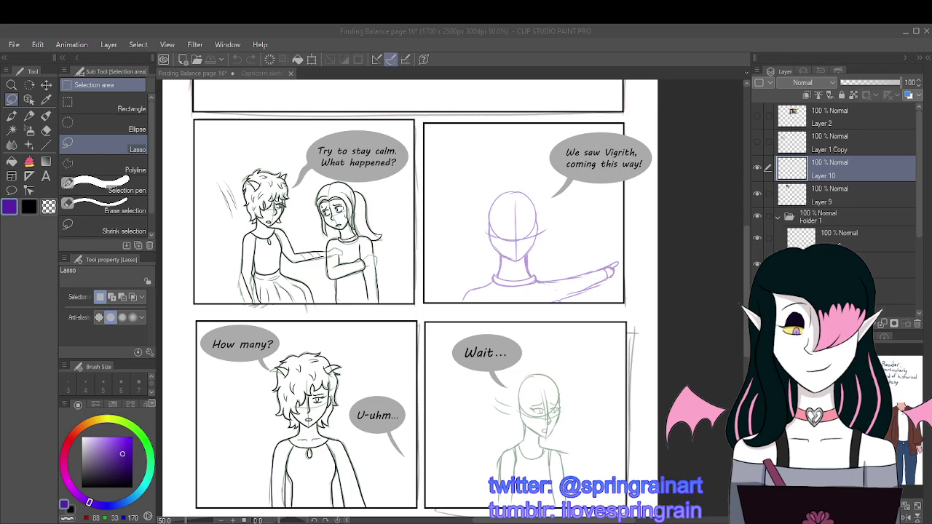
left_click(453, 492)
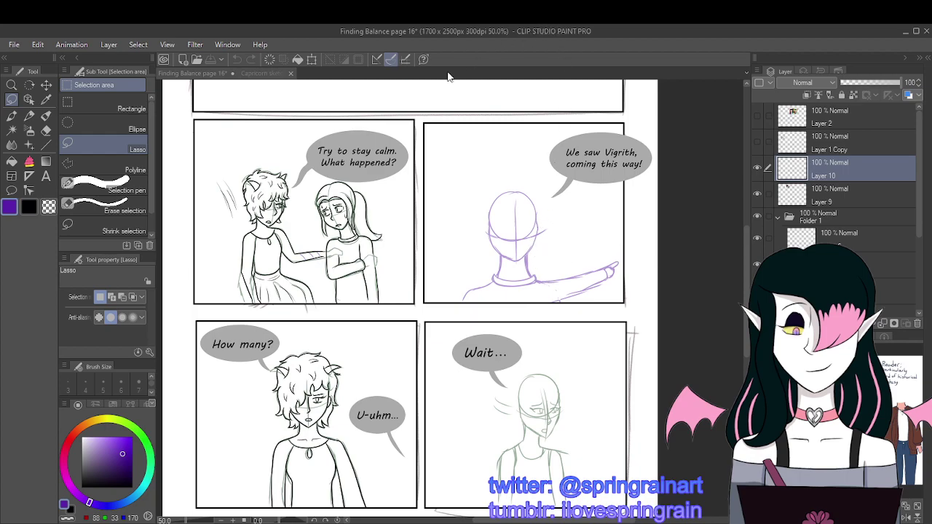
left_click(254, 102)
scroll(517, 206, "up", 2)
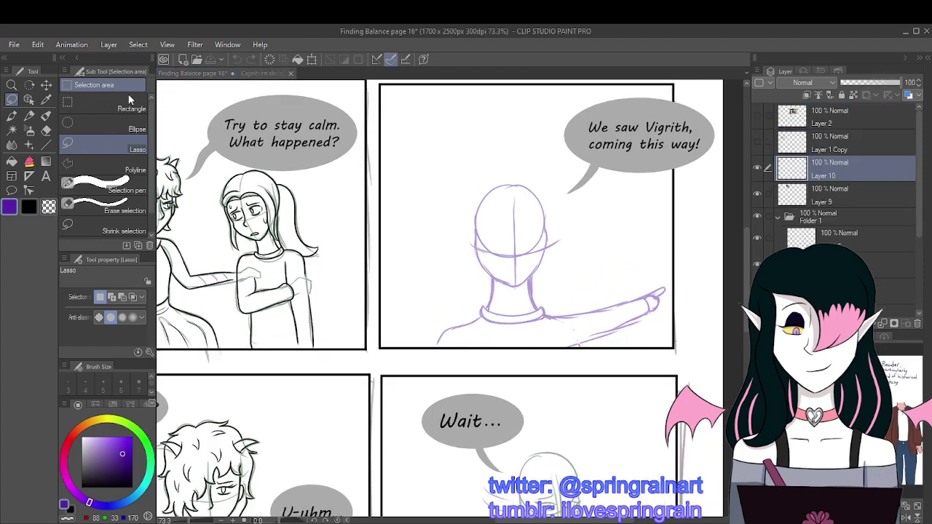
Step: Back on the comic page, sketch the left half of the hairline and the outer hair contour around the head's left side with the Sketch-color-line brush
key("p")
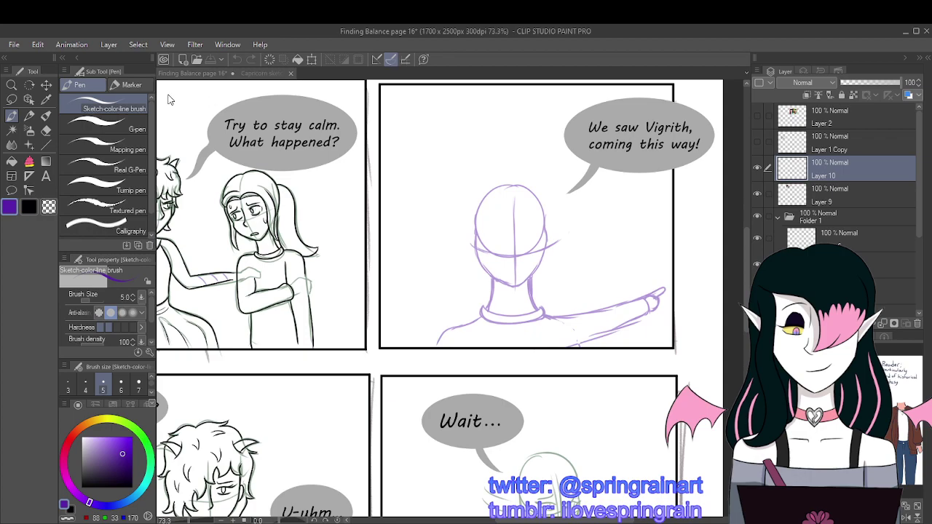
left_click(195, 73)
scroll(518, 209, "up", 1)
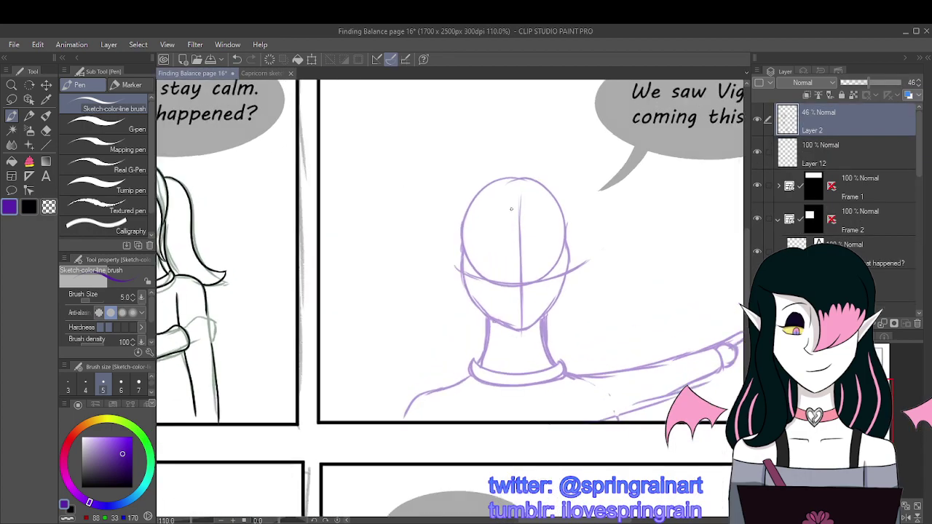
scroll(519, 208, "up", 1)
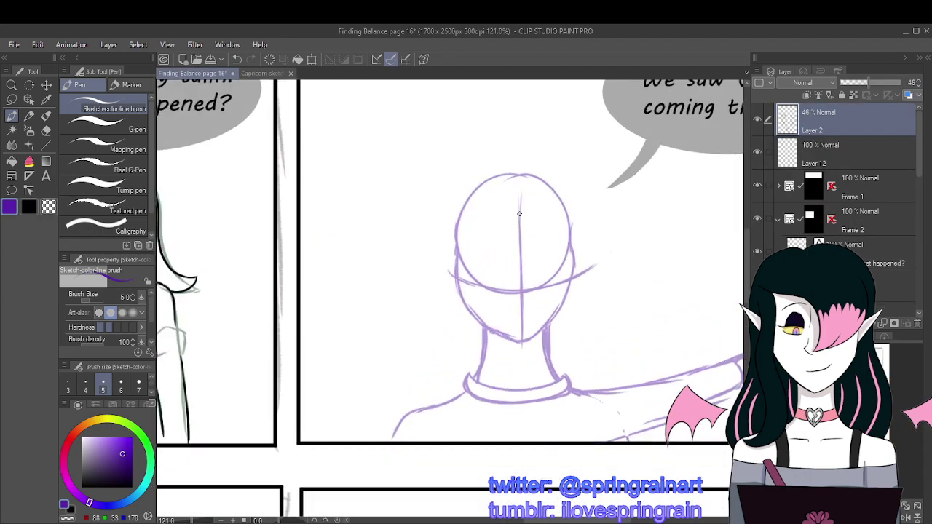
mouse_move(518, 209)
left_mouse_down()
mouse_move(447, 250)
mouse_move(468, 243)
mouse_move(448, 238)
mouse_move(480, 211)
left_mouse_up()
key("ctrl+z")
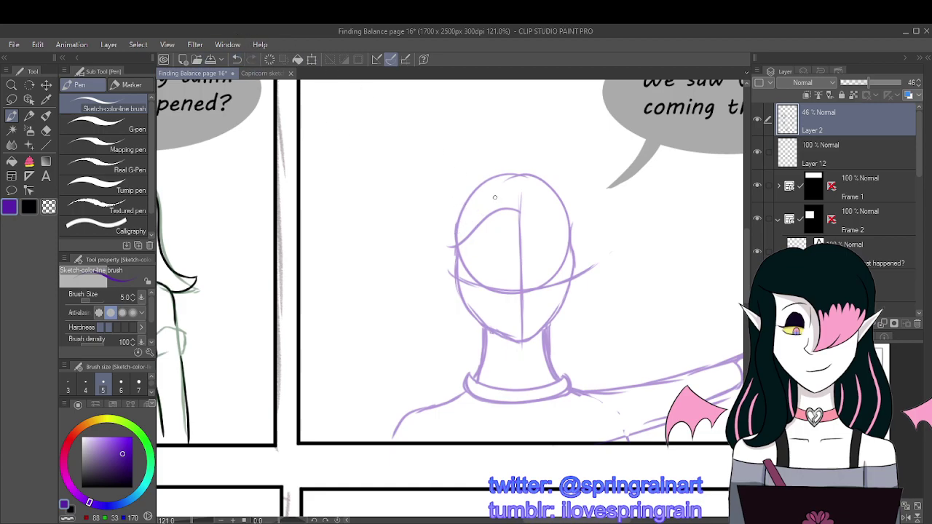
left_click_drag(495, 207, 445, 233)
mouse_move(514, 168)
left_mouse_down()
mouse_move(478, 175)
mouse_move(446, 204)
mouse_move(445, 248)
left_mouse_up()
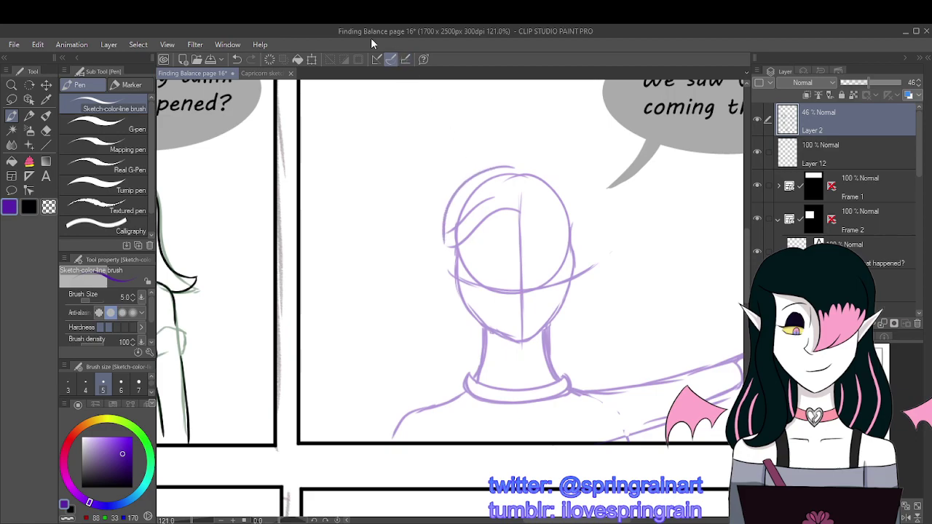
key("ctrl+z")
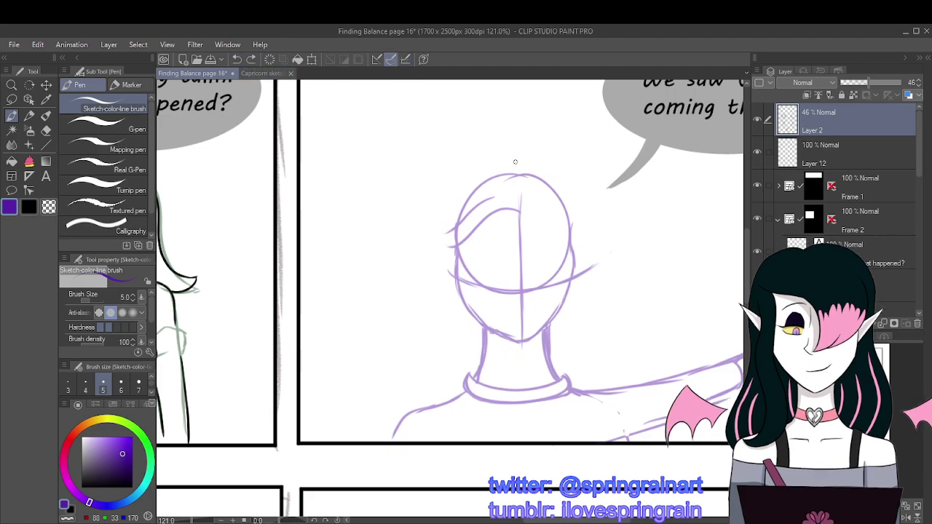
mouse_move(515, 162)
left_mouse_down()
mouse_move(490, 160)
mouse_move(456, 181)
mouse_move(437, 217)
mouse_move(449, 260)
left_mouse_up()
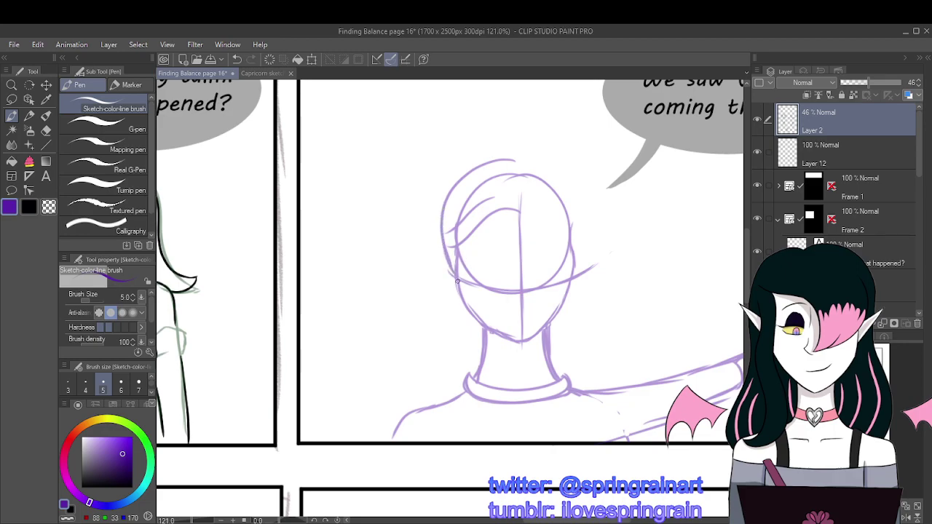
Step: Sketch a ponytail falling behind the left shoulder, the hair contour over the right side of the crown and a loose strand beside the left cheek
mouse_move(446, 284)
left_mouse_down()
mouse_move(436, 312)
mouse_move(446, 373)
mouse_move(418, 394)
left_mouse_up()
key("ctrl+z")
mouse_move(450, 271)
left_mouse_down()
mouse_move(428, 303)
mouse_move(434, 379)
mouse_move(426, 405)
left_mouse_up()
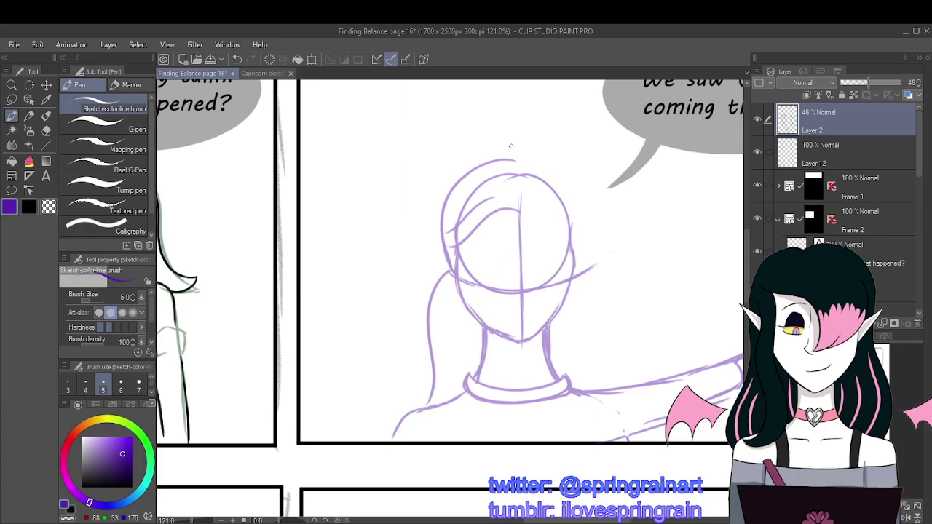
mouse_move(530, 159)
left_mouse_down()
mouse_move(567, 175)
mouse_move(584, 220)
left_mouse_up()
mouse_move(463, 263)
left_mouse_down()
mouse_move(479, 307)
mouse_move(474, 342)
mouse_move(487, 357)
mouse_move(459, 324)
mouse_move(454, 244)
left_mouse_up()
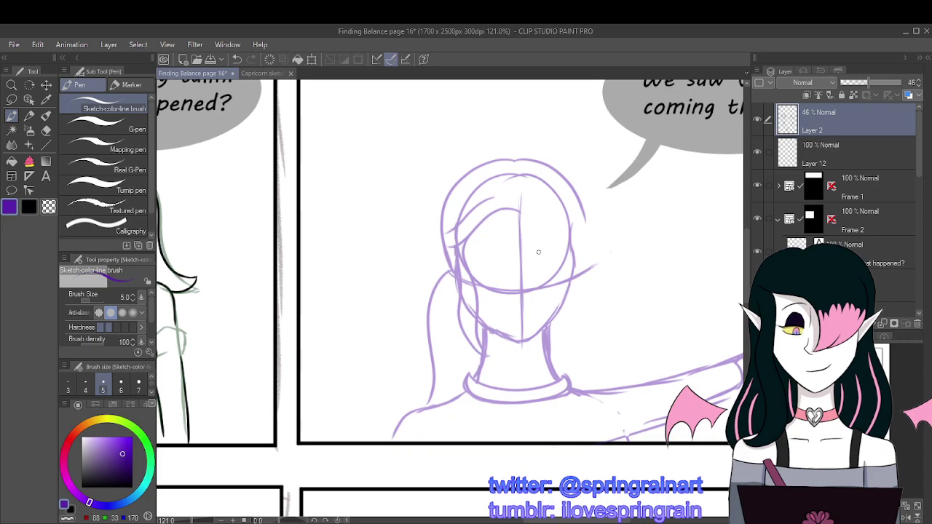
Step: Sketch the right half of the hairline from the central parting and a loose strand framing the right cheek
left_click_drag(520, 213, 545, 208)
left_click(237, 59)
mouse_move(521, 213)
left_mouse_down()
mouse_move(561, 221)
mouse_move(548, 201)
mouse_move(524, 210)
mouse_move(559, 212)
mouse_move(567, 232)
mouse_move(560, 272)
mouse_move(576, 333)
mouse_move(567, 357)
mouse_move(586, 277)
mouse_move(576, 253)
mouse_move(582, 209)
left_mouse_up()
left_click(236, 59)
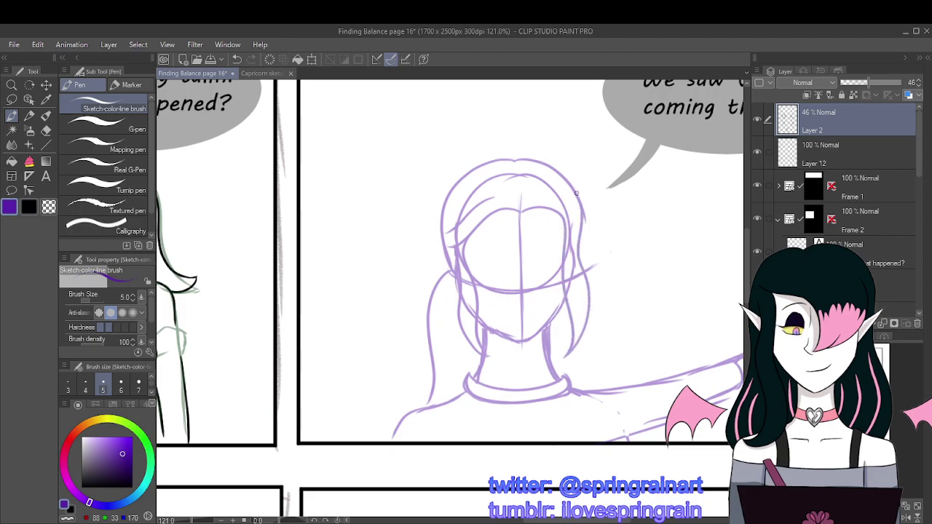
scroll(580, 189, "down", 3)
scroll(529, 199, "up", 4)
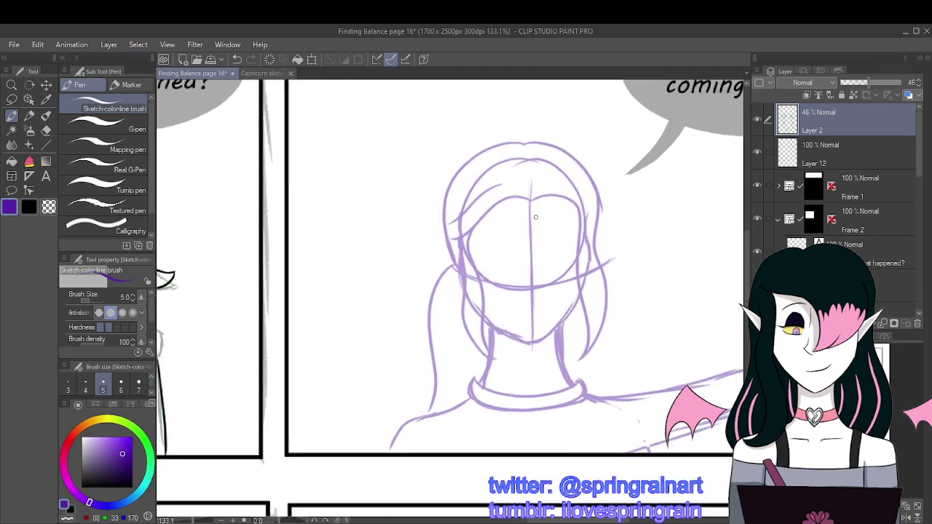
Step: Redraw the face's vertical centre guideline with a slight curve to the right and erase the old straight line with the Hard eraser
left_click_drag(529, 199, 537, 327)
left_click_drag(532, 361, 525, 377)
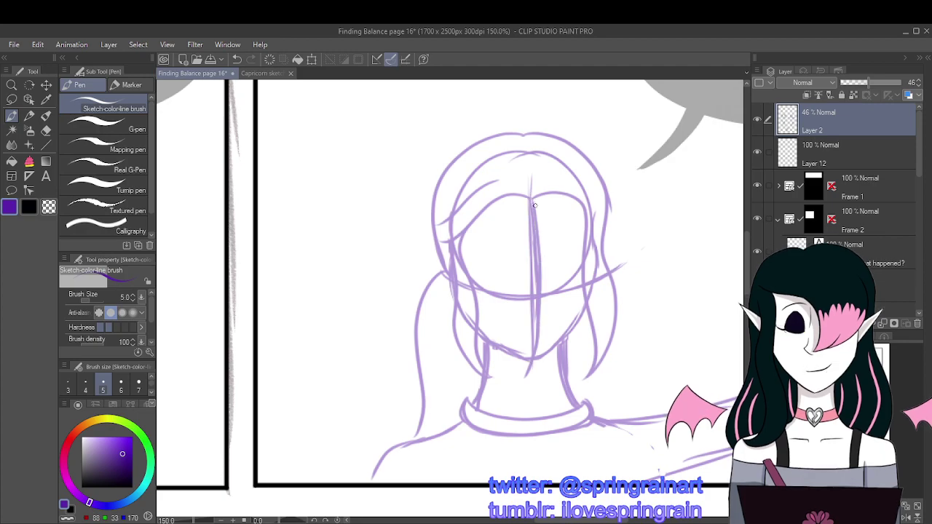
scroll(545, 240, "down", 3)
scroll(544, 239, "down", 1)
scroll(543, 248, "up", 3)
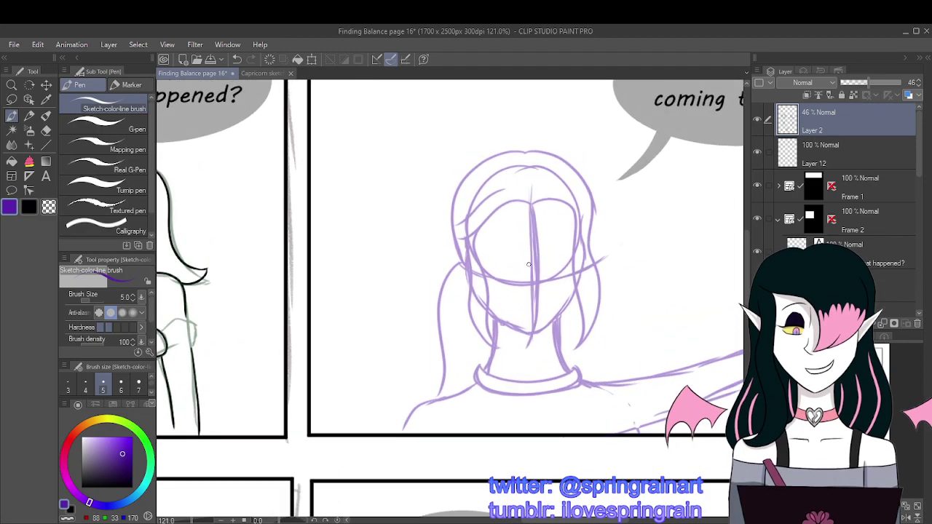
scroll(541, 252, "up", 1)
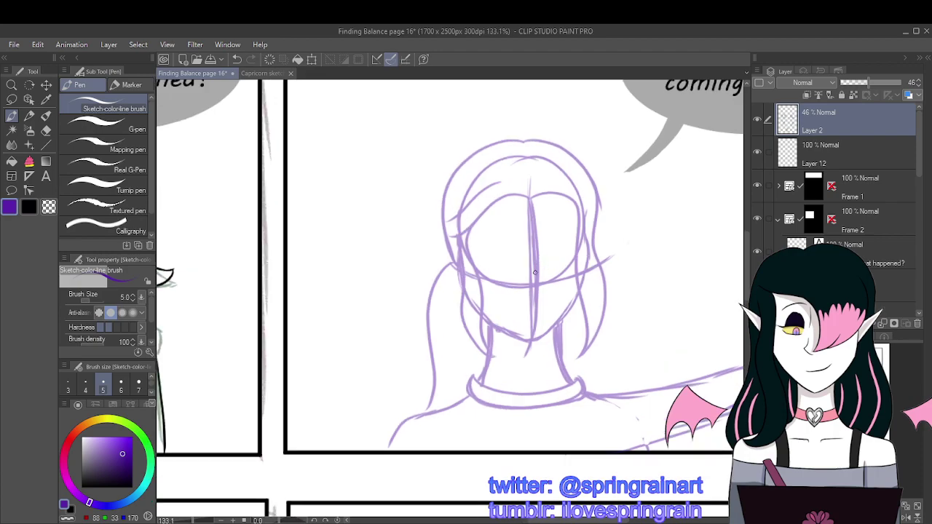
left_click(45, 131)
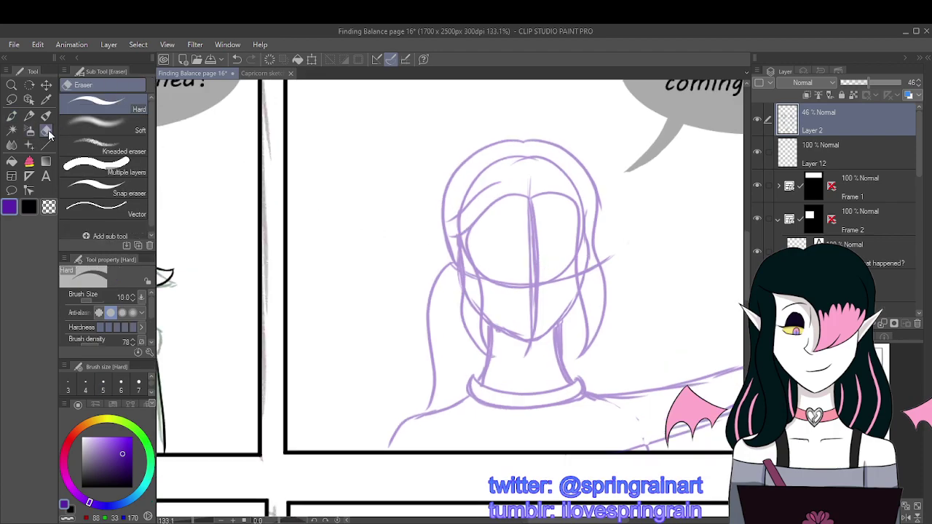
mouse_move(527, 207)
left_mouse_down()
mouse_move(524, 334)
mouse_move(530, 289)
left_mouse_up()
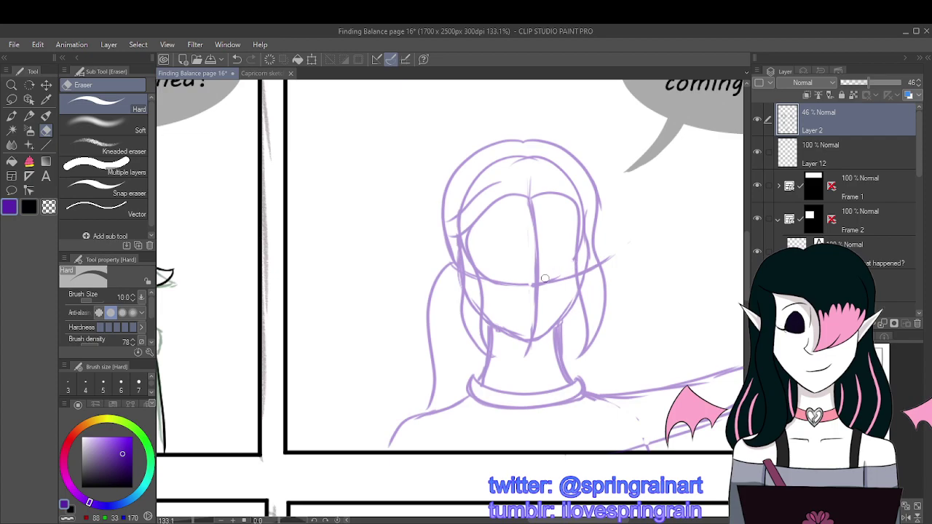
Step: Sketch two worried eyes with raised inner eyebrows and a small nose on the guidelines, and add a second line under the hairline
left_click(12, 115)
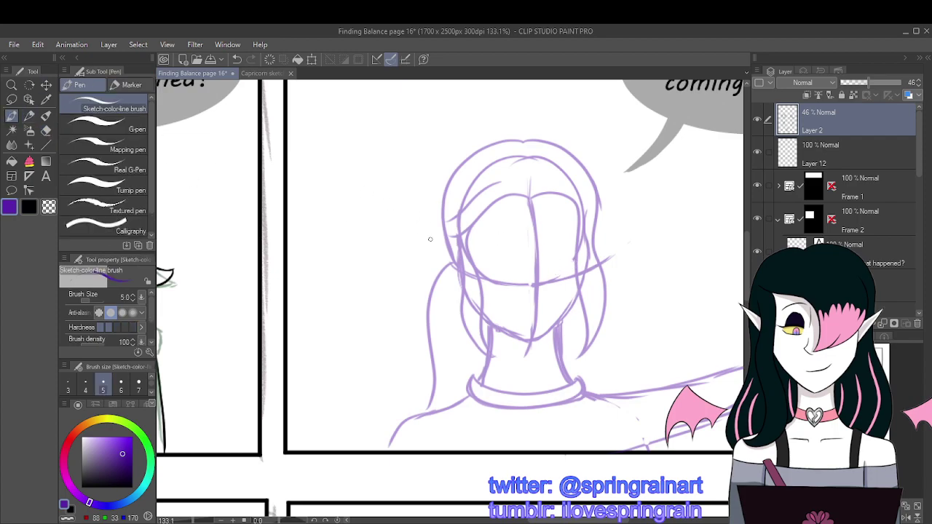
scroll(552, 249, "up", 3)
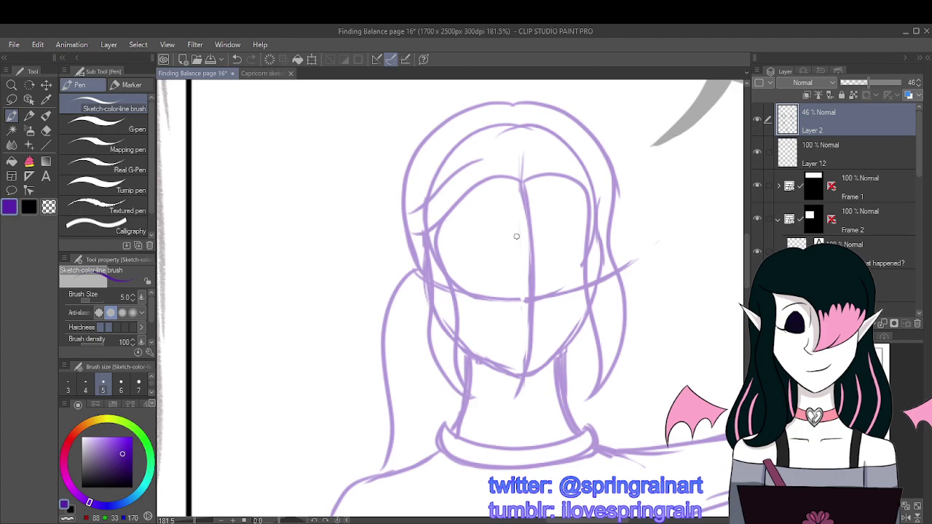
mouse_move(518, 233)
left_mouse_down()
mouse_move(476, 246)
mouse_move(481, 259)
mouse_move(509, 257)
mouse_move(512, 277)
mouse_move(486, 278)
mouse_move(493, 260)
mouse_move(482, 271)
left_mouse_up()
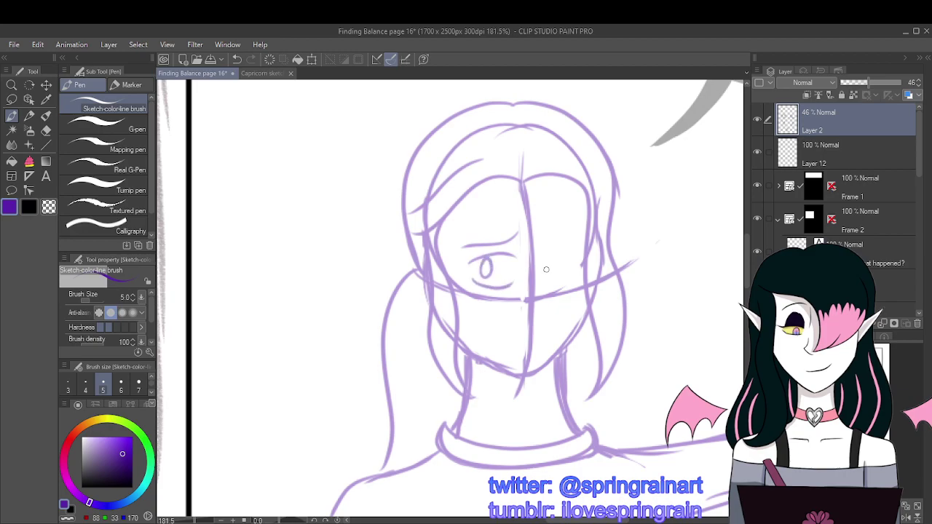
left_click_drag(533, 250, 535, 313)
mouse_move(542, 261)
left_mouse_down()
mouse_move(577, 258)
mouse_move(543, 280)
mouse_move(562, 285)
mouse_move(566, 270)
mouse_move(551, 278)
mouse_move(558, 269)
mouse_move(542, 237)
mouse_move(580, 249)
left_mouse_up()
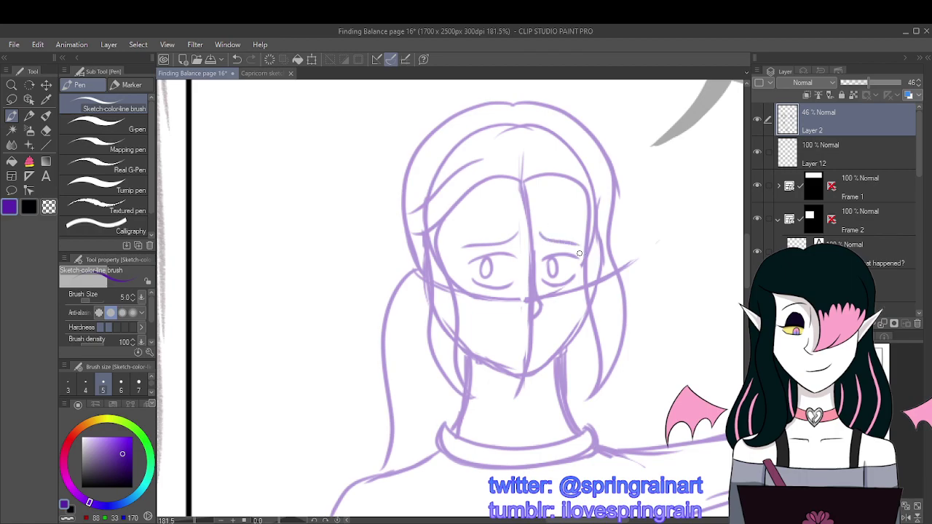
scroll(547, 221, "down", 2)
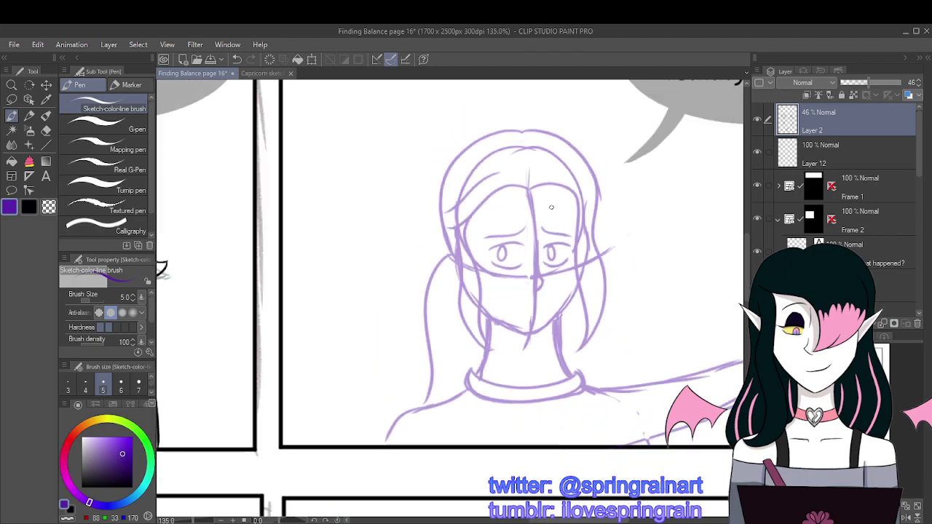
scroll(549, 207, "up", 2)
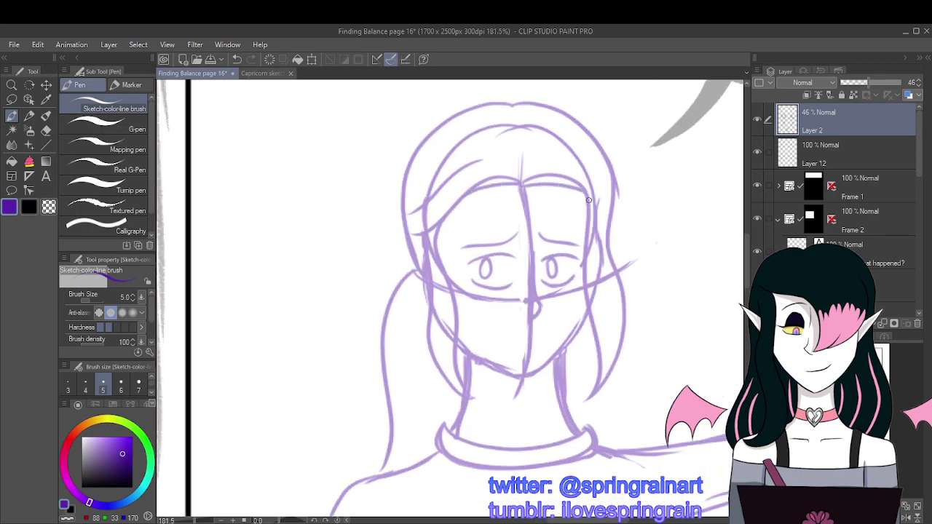
Step: Sketch a small, slightly open mouth just left of the centre guideline, above the chin
scroll(547, 231, "down", 3)
scroll(529, 224, "up", 3)
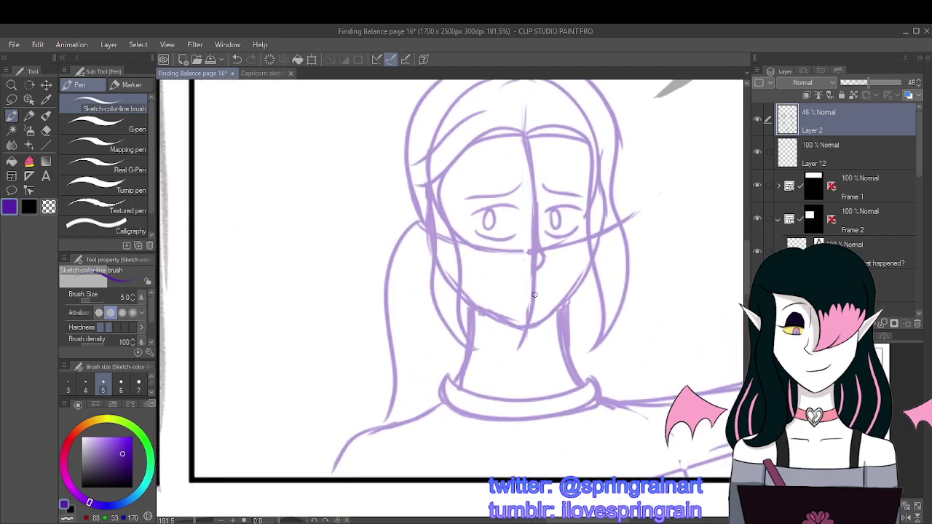
mouse_move(536, 292)
left_mouse_down()
mouse_move(506, 292)
mouse_move(507, 309)
mouse_move(534, 311)
left_mouse_up()
left_click(237, 59)
mouse_move(530, 294)
left_mouse_down()
mouse_move(495, 288)
mouse_move(492, 298)
mouse_move(530, 303)
left_mouse_up()
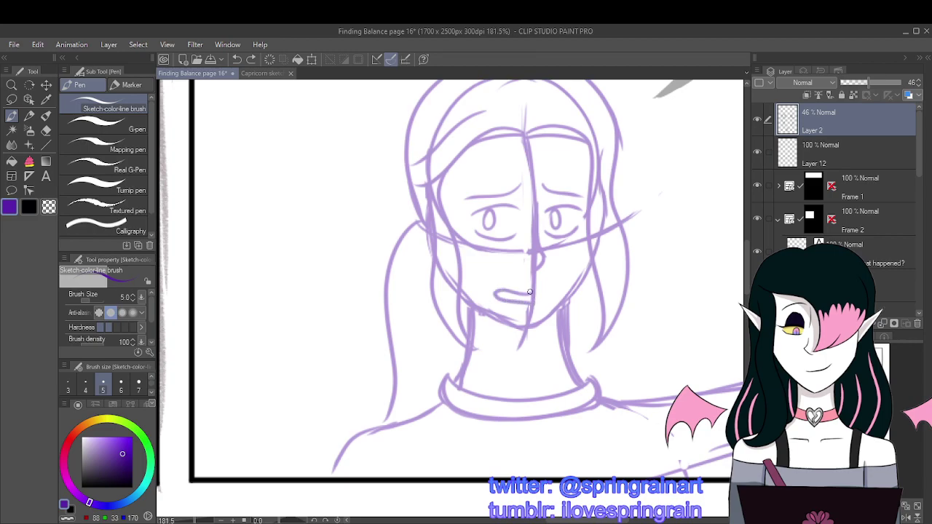
left_click(529, 291)
scroll(530, 292, "down", 4)
scroll(528, 257, "up", 3)
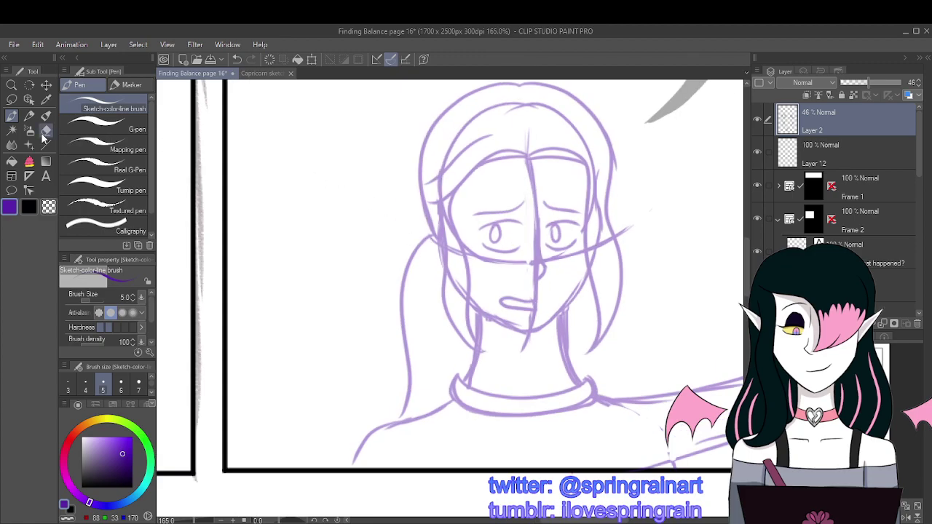
Step: Lasso the face's left eye and eyebrow, shift them slightly up and outward, and apply the transformation
scroll(431, 270, "down", 5)
scroll(534, 258, "up", 3)
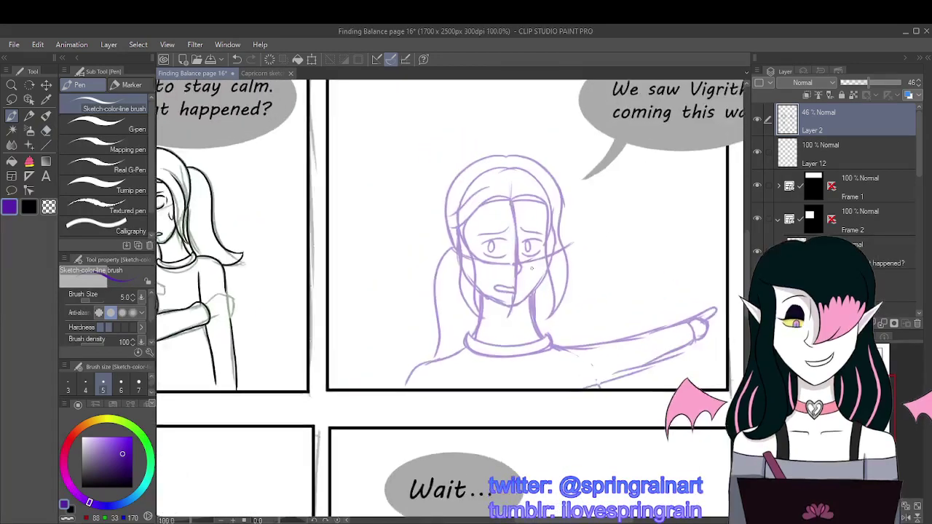
left_click(12, 99)
scroll(503, 220, "up", 1)
mouse_move(501, 219)
left_mouse_down()
mouse_move(471, 226)
mouse_move(475, 254)
mouse_move(501, 263)
mouse_move(513, 236)
mouse_move(503, 211)
left_mouse_up()
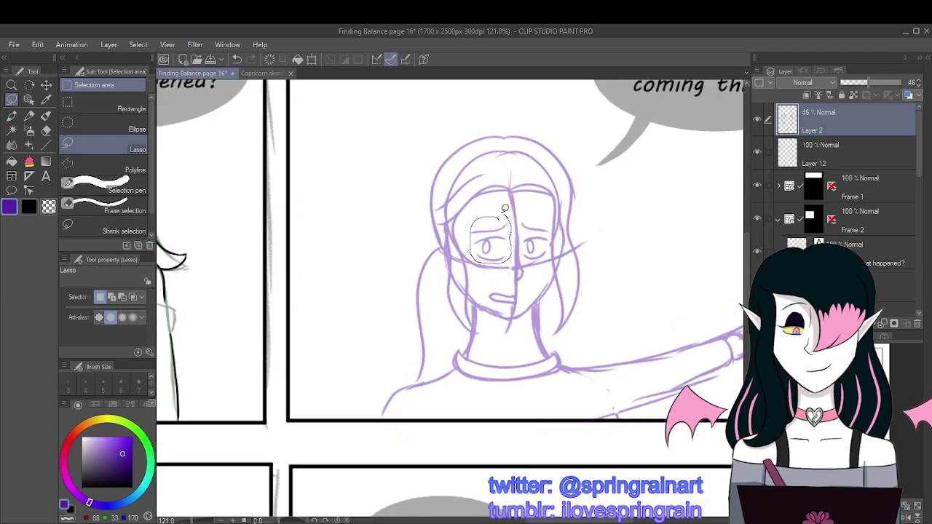
left_click(535, 282)
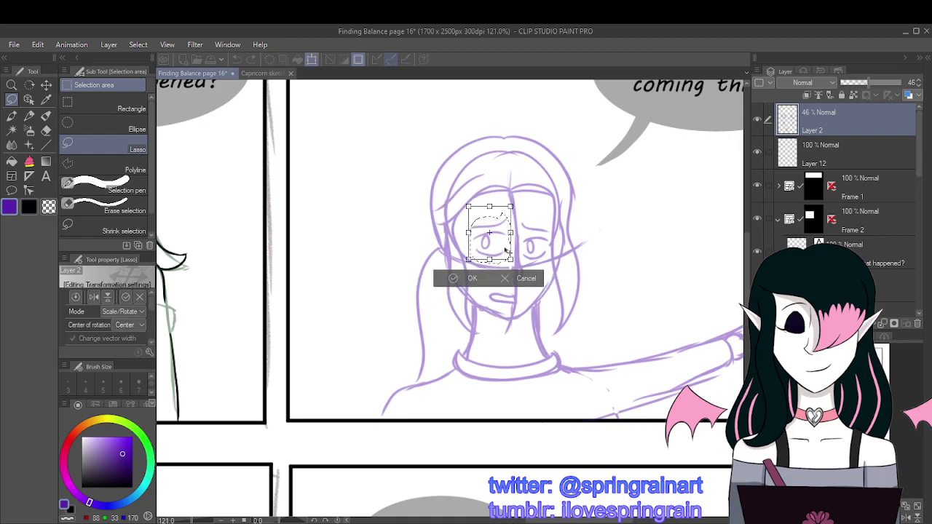
left_click(473, 279)
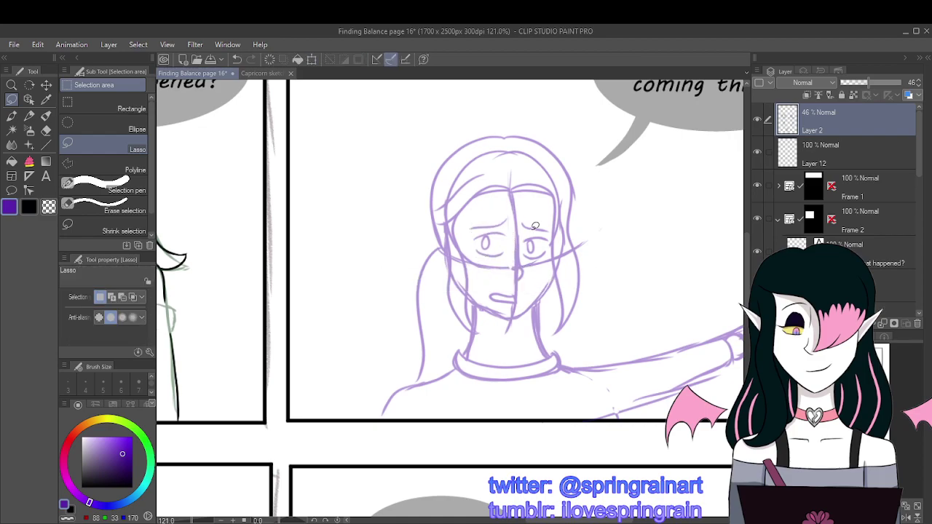
Step: Lasso the face's right eye and eyebrow, shift them slightly upward to match the other eye, apply the transformation and clear the selection
mouse_move(536, 226)
left_mouse_down()
mouse_move(528, 212)
mouse_move(530, 258)
mouse_move(554, 242)
mouse_move(546, 219)
left_mouse_up()
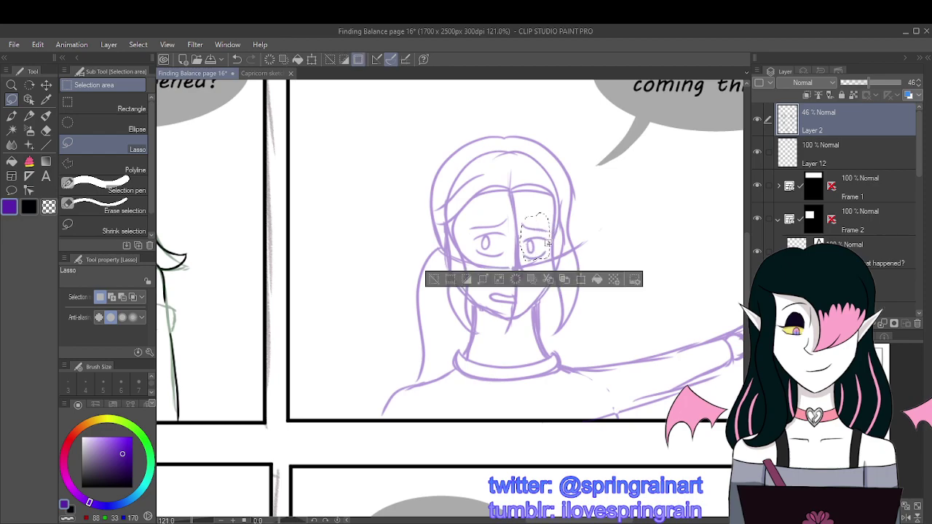
key("ctrl+t")
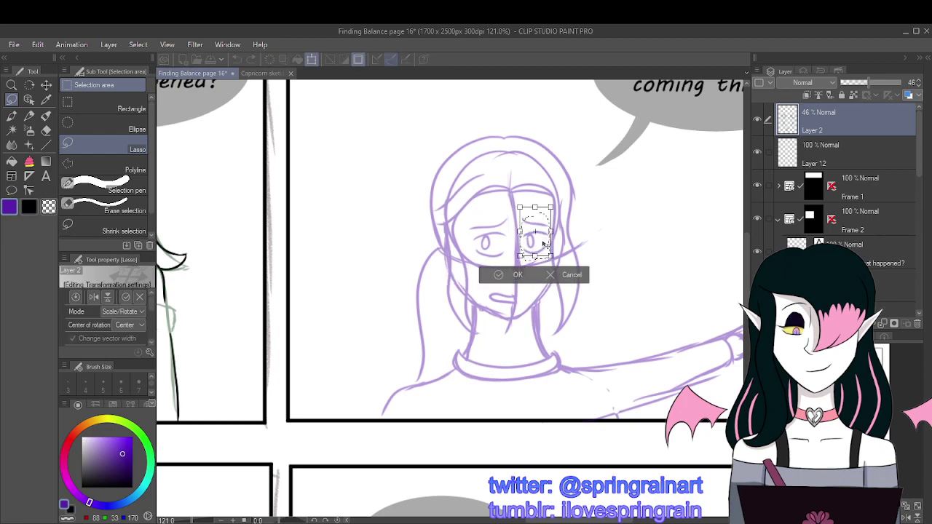
left_click_drag(542, 243, 543, 246)
left_click(513, 276)
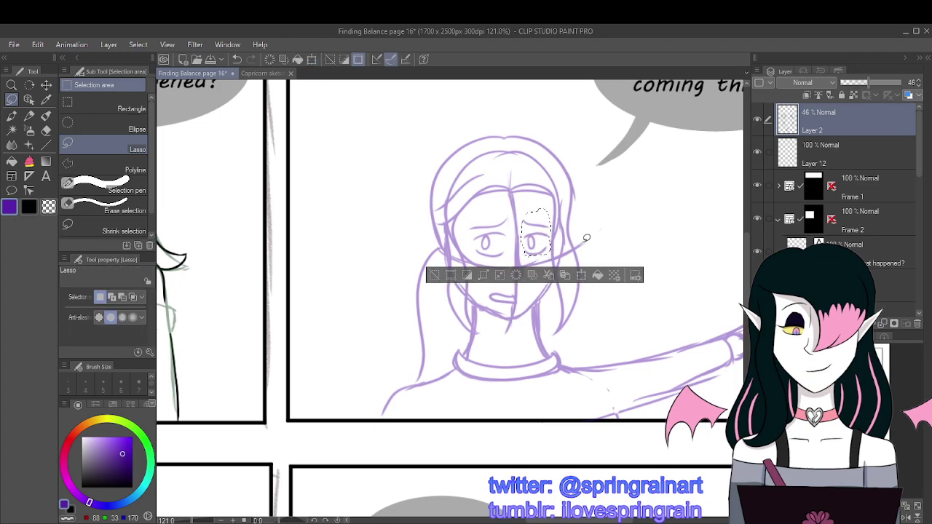
scroll(538, 228, "down", 2)
scroll(538, 228, "down", 3)
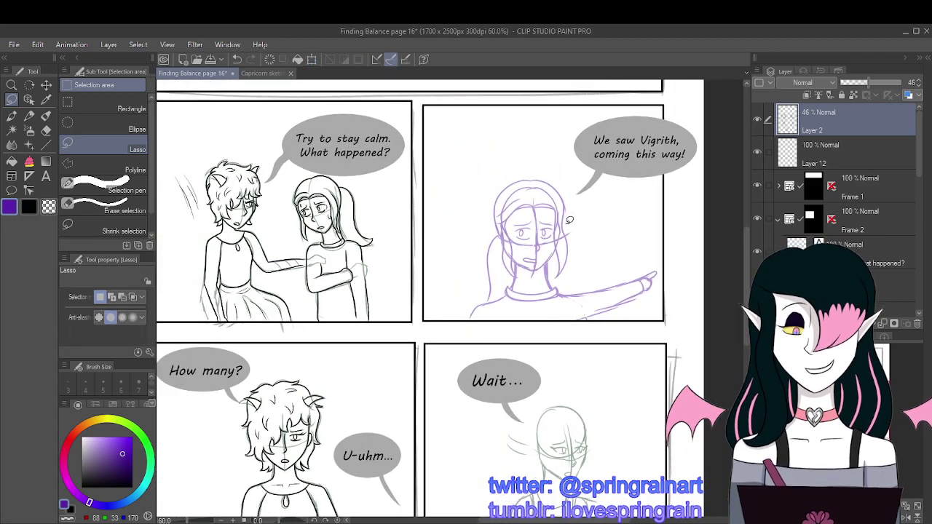
scroll(546, 227, "up", 1)
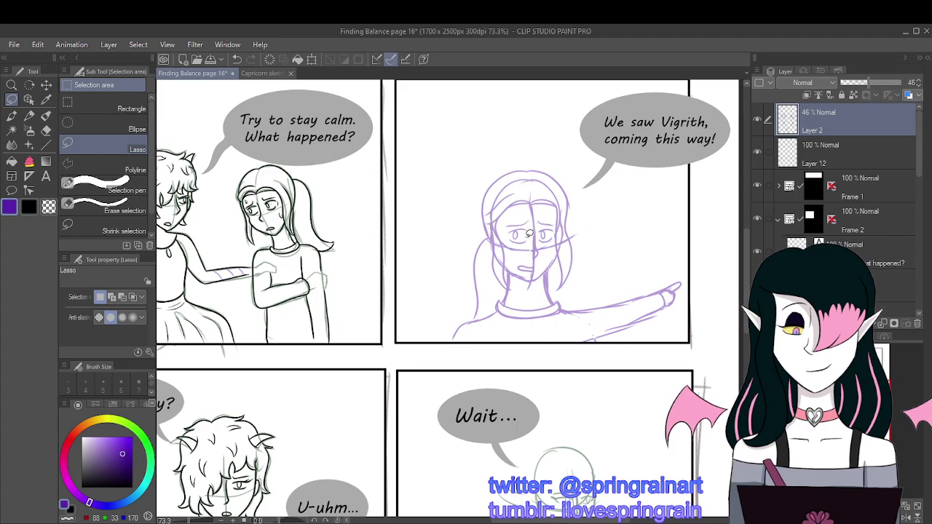
scroll(548, 231, "down", 1)
scroll(597, 230, "up", 1)
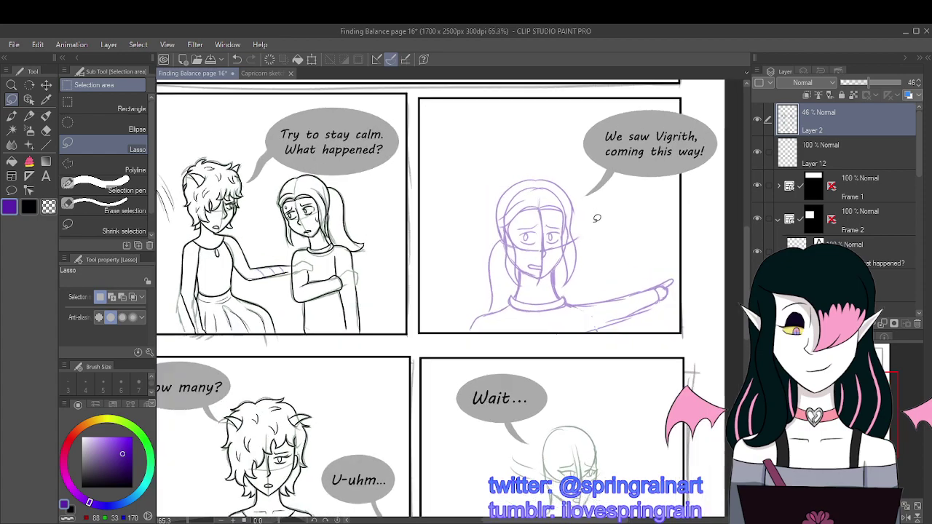
Step: Lasso the whole pointing figure in the "We saw Vigrith" panel, shift it up and slightly rotate it, apply the transformation and clear the selection
mouse_move(595, 220)
left_mouse_down()
mouse_move(572, 174)
mouse_move(467, 188)
mouse_move(435, 319)
mouse_move(602, 370)
mouse_move(730, 292)
mouse_move(603, 213)
left_mouse_up()
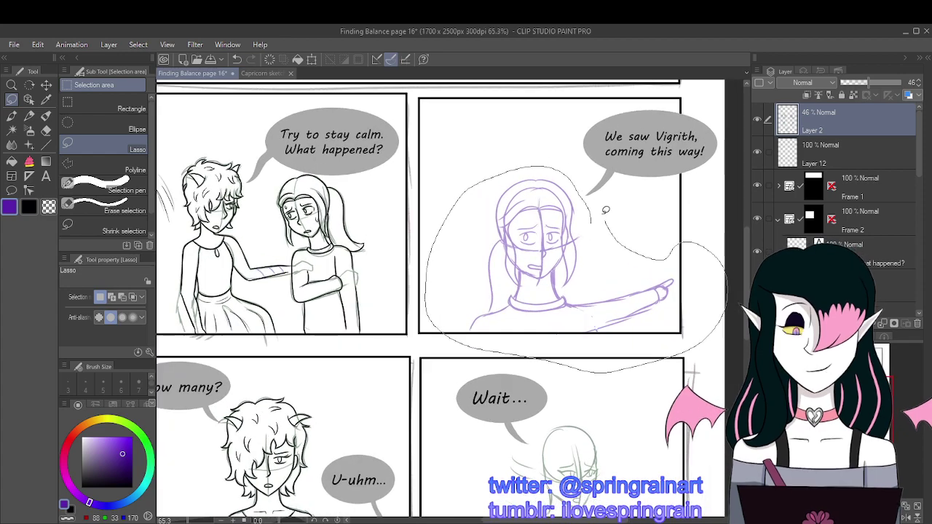
key("ctrl+t")
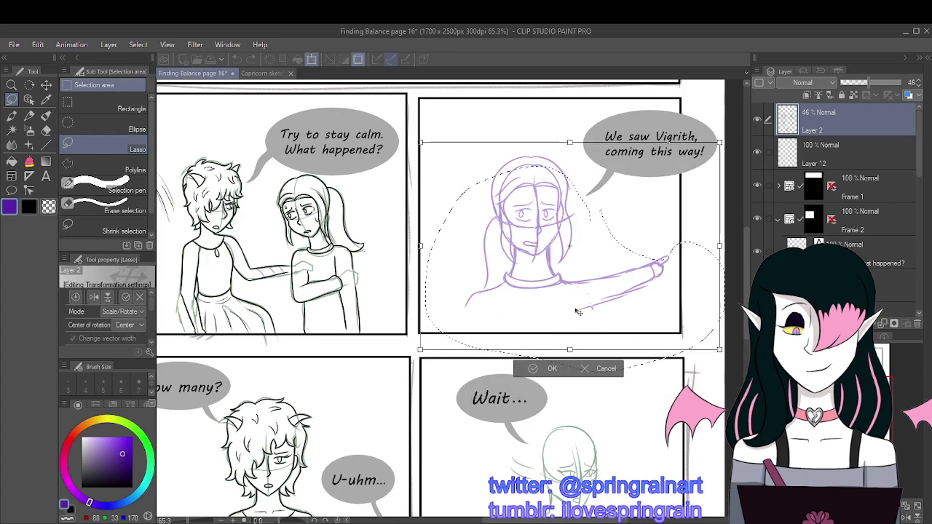
left_click_drag(577, 316, 577, 309)
left_click_drag(521, 351, 518, 353)
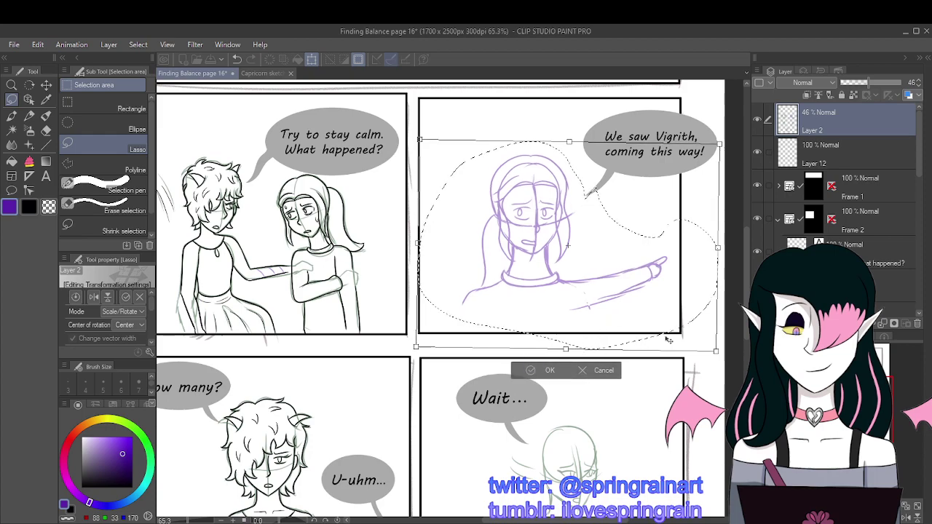
left_click_drag(723, 343, 726, 338)
left_click(535, 368)
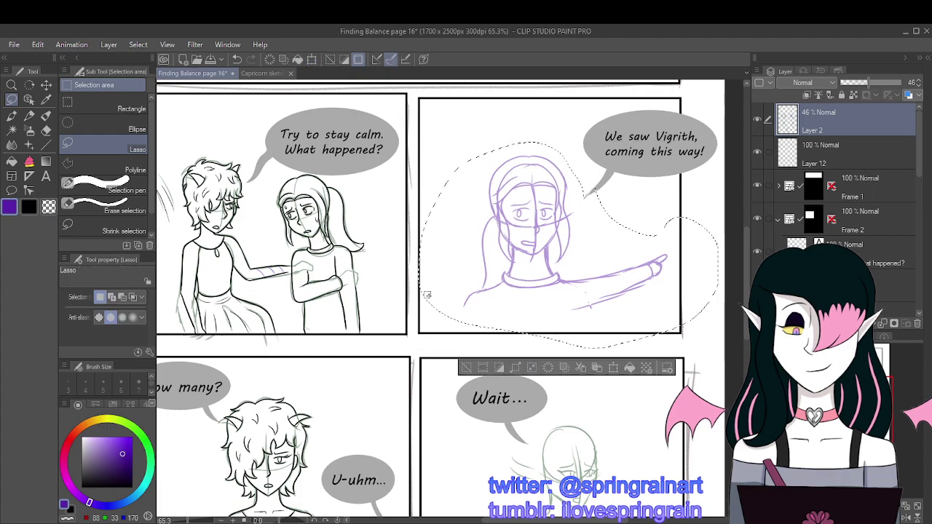
left_click(12, 117)
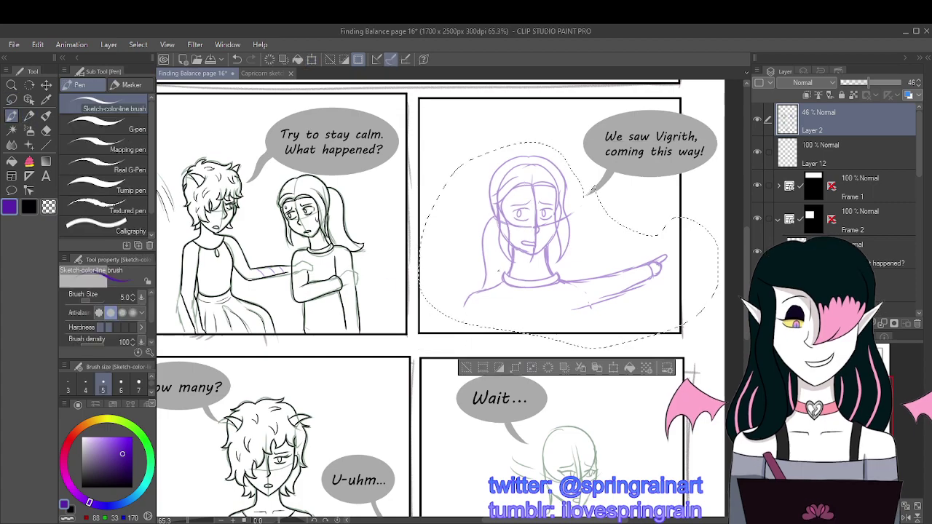
left_click(467, 368)
Step: Sketch the lowered arm from the shoulder to the panel's lower border with its inner line, and erase the surplus inner line
left_click_drag(468, 299, 461, 322)
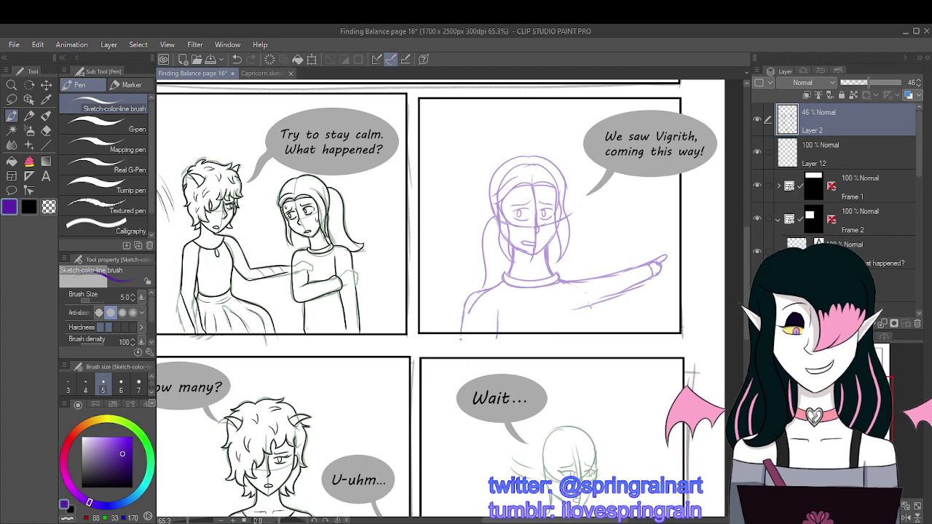
left_click_drag(467, 315, 461, 341)
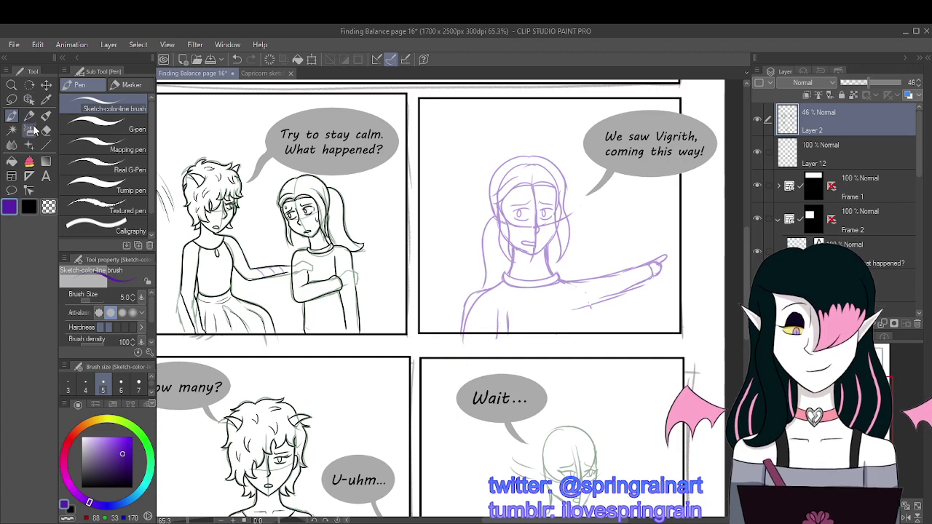
key("e")
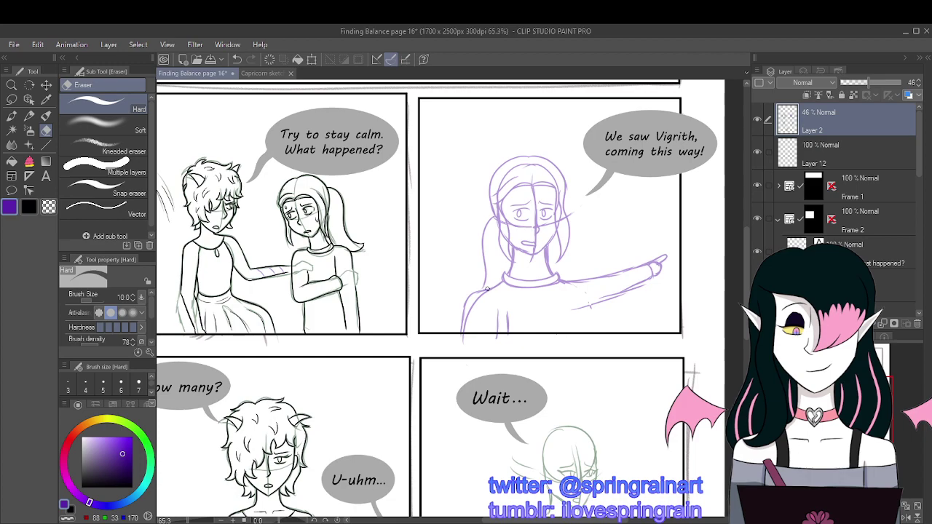
mouse_move(487, 289)
left_mouse_down()
mouse_move(461, 305)
mouse_move(496, 348)
left_mouse_up()
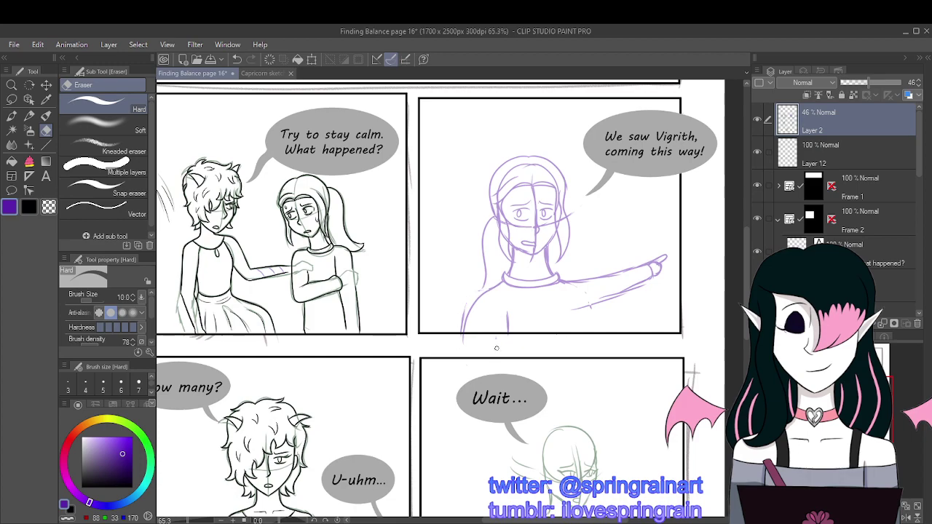
Step: Erase the figure's neck lines and redraw a slimmer neck between the chin and the collar
scroll(460, 325, "down", 1)
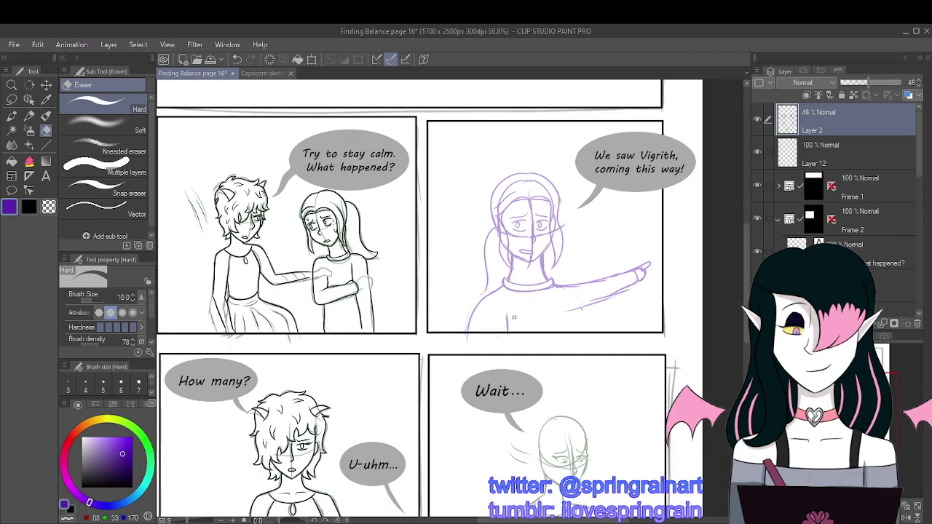
scroll(510, 309, "up", 2)
scroll(516, 307, "up", 2)
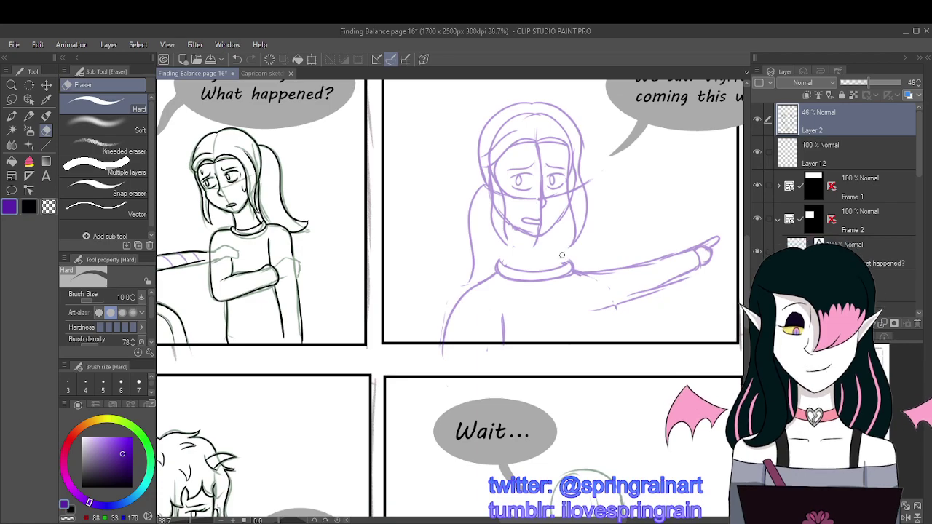
left_click(11, 116)
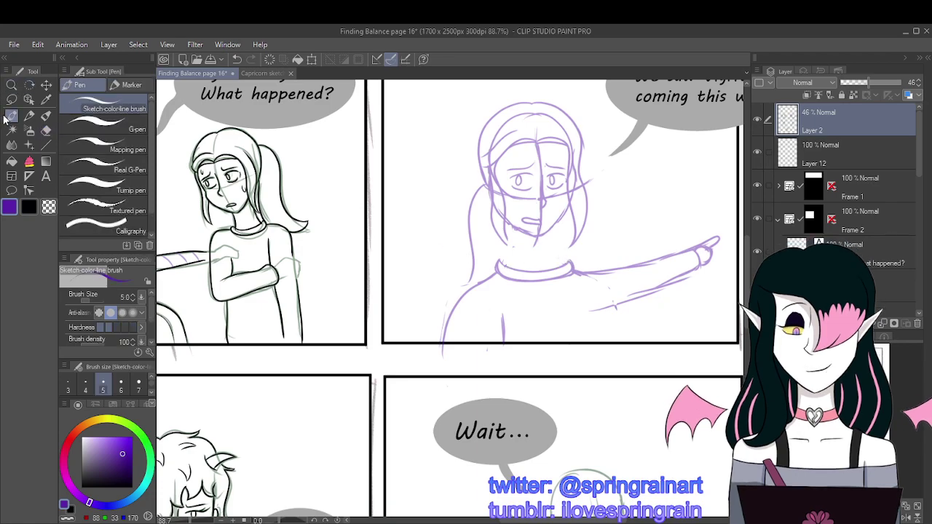
mouse_move(510, 230)
left_mouse_down()
mouse_move(513, 254)
mouse_move(558, 260)
left_mouse_up()
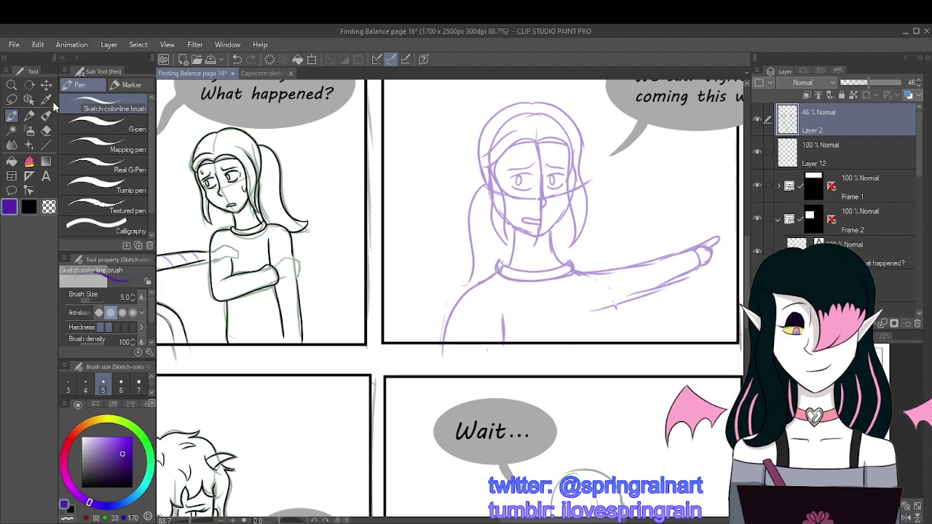
Step: Erase the lowered arm and its shoulder, and redraw them closer to the body with a narrower shoulder slope
key("e")
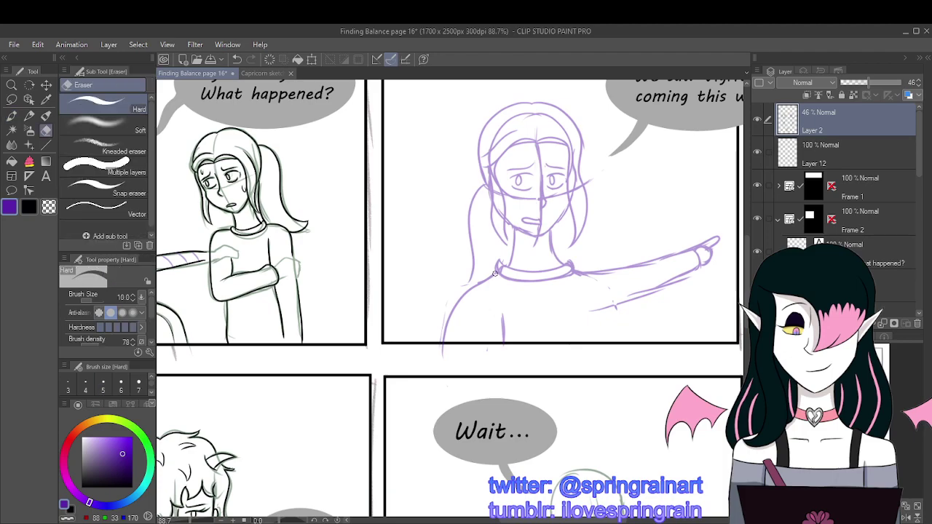
left_click_drag(466, 291, 524, 324)
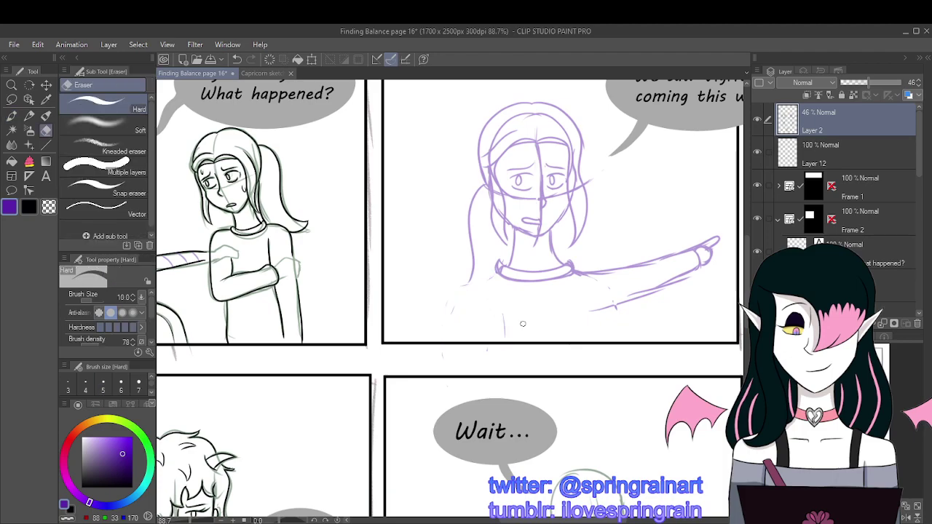
key("p")
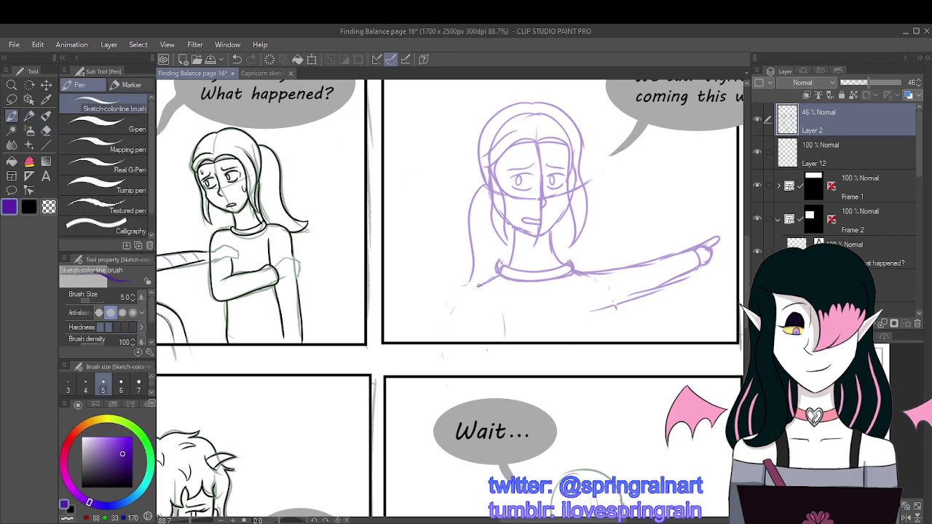
left_click_drag(481, 283, 477, 314)
left_click(237, 59)
left_click(238, 59)
left_click(238, 59)
left_click(236, 61)
mouse_move(474, 300)
left_mouse_down()
mouse_move(484, 279)
mouse_move(498, 275)
mouse_move(468, 296)
mouse_move(479, 288)
mouse_move(469, 342)
left_mouse_up()
left_click_drag(507, 309, 506, 341)
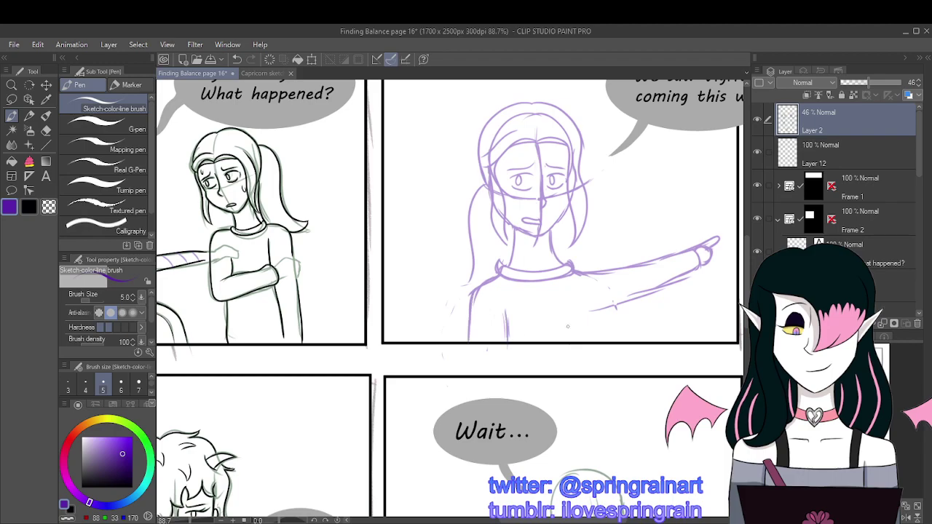
Step: Sketch the torso's side line below the pointing arm and erase the stray marks at the collar's corners
left_click_drag(596, 297, 594, 341)
key("e")
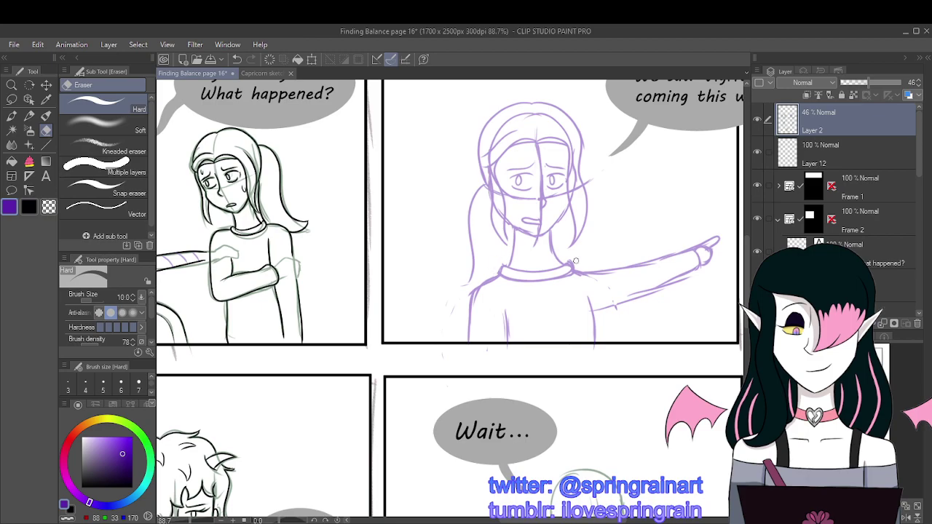
scroll(575, 261, "down", 3)
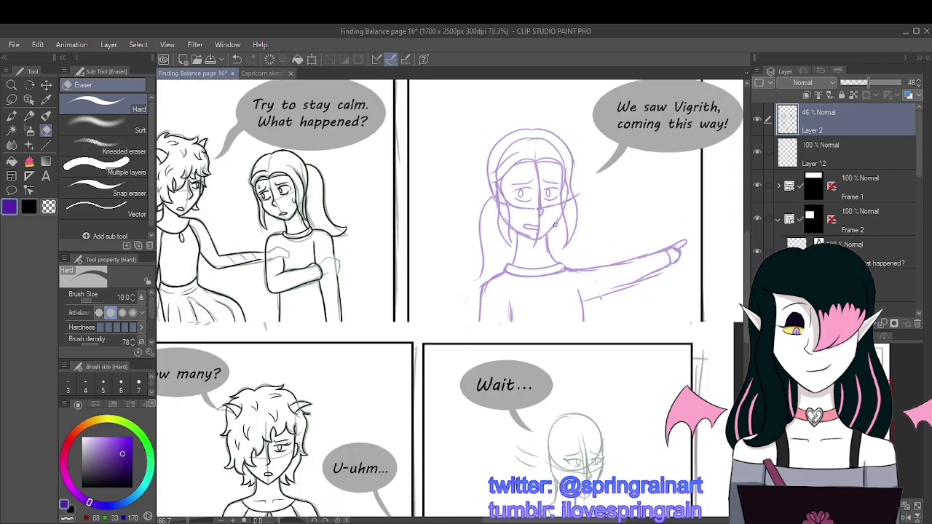
scroll(562, 206, "up", 2)
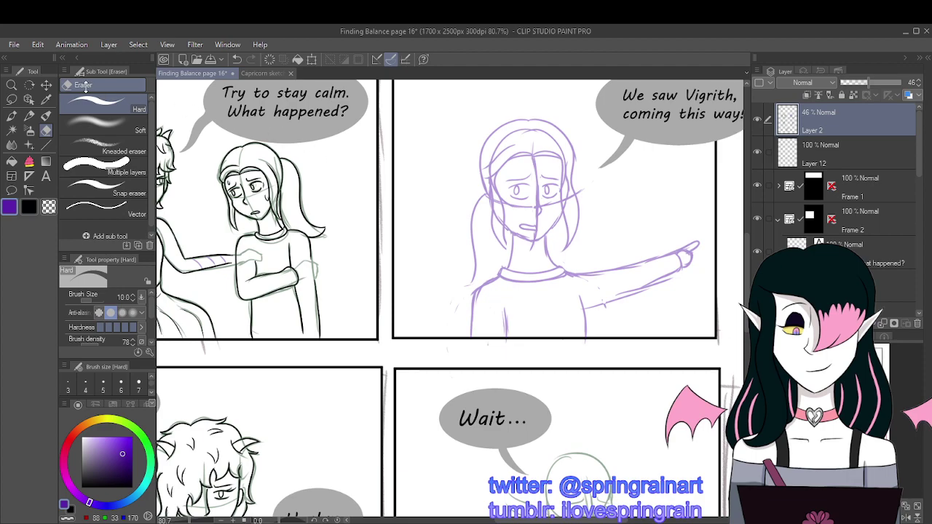
Step: Extend the ponytail with the sketch pen so it hangs past the shoulder and curves in beside the lowered arm
left_click(12, 115)
key("ctrl+alt+0")
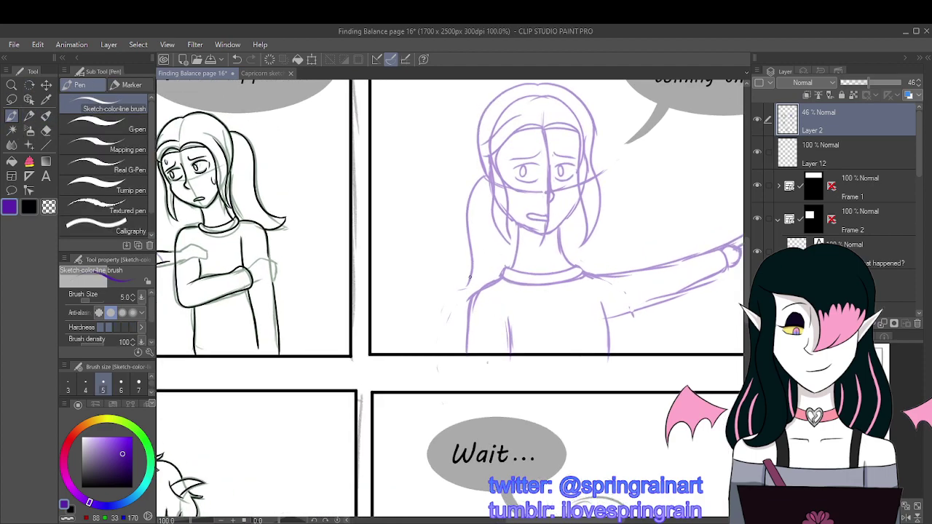
left_click_drag(469, 276, 462, 344)
scroll(534, 250, "down", 3)
scroll(512, 244, "up", 3)
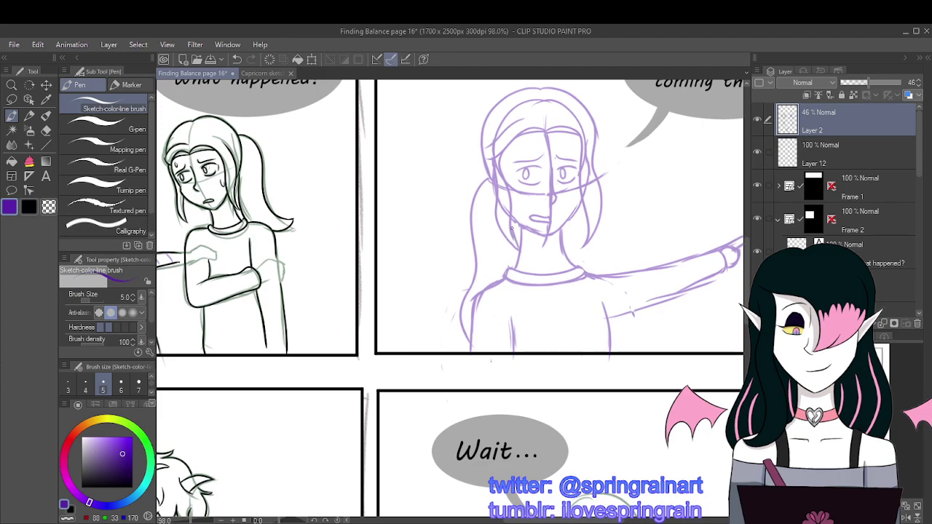
Step: Reinforce the underside of the pointing arm and the torso's side line beneath it with darker sketch strokes
scroll(521, 249, "down", 3)
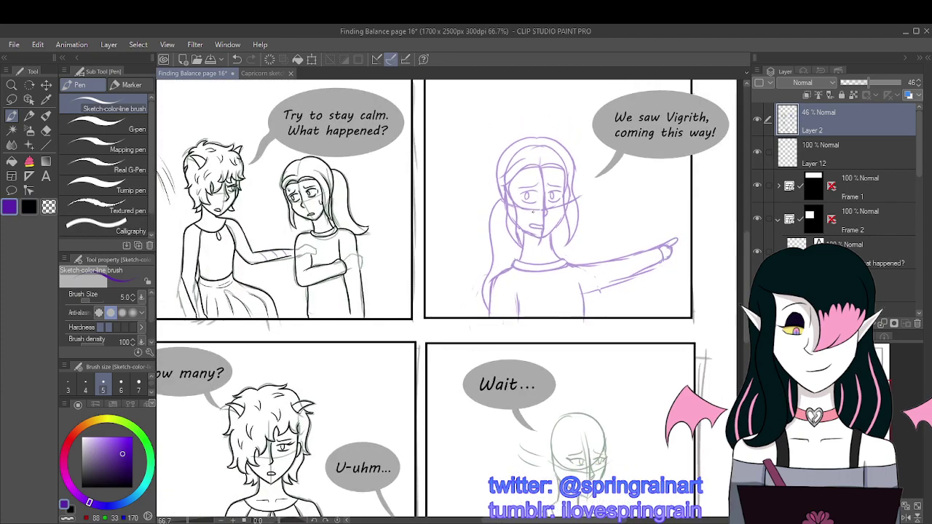
scroll(437, 291, "down", 1)
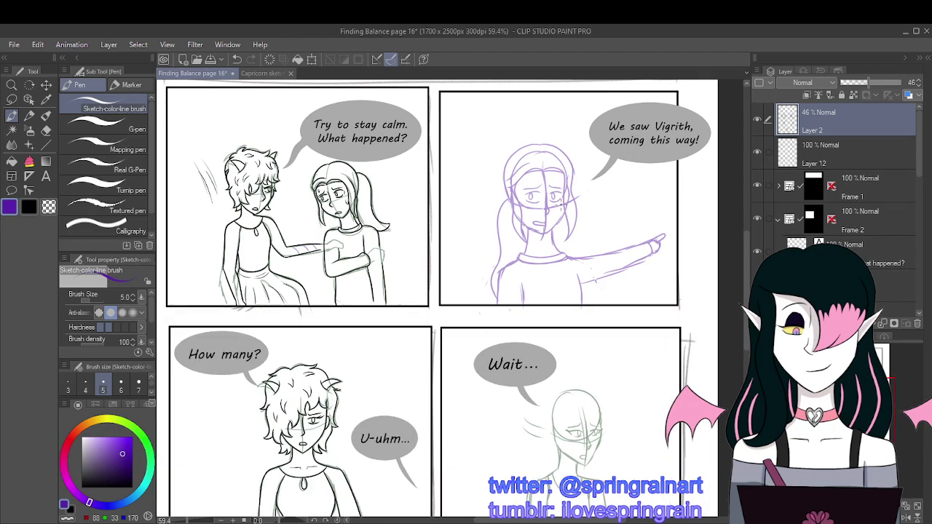
scroll(547, 200, "up", 2)
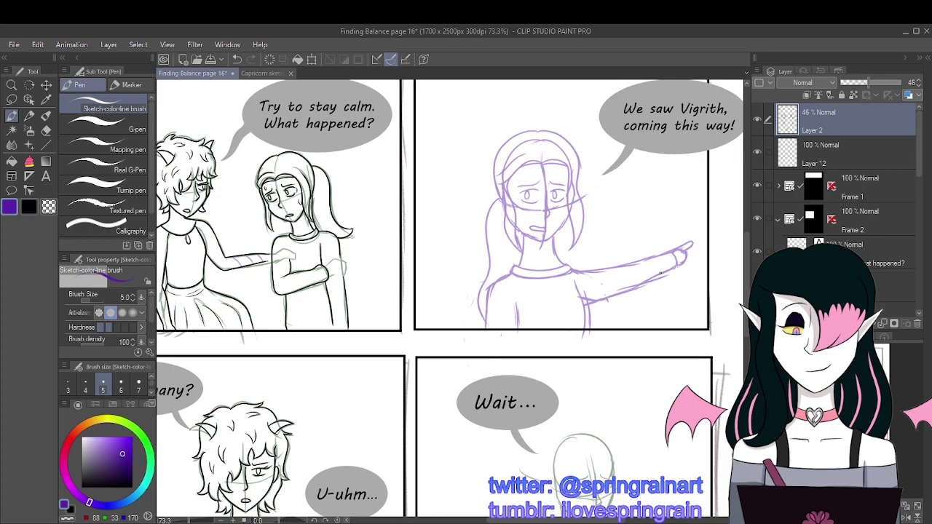
Step: Sketch small sweat drops on the pointing character's cheek and forehead
scroll(660, 272, "down", 3)
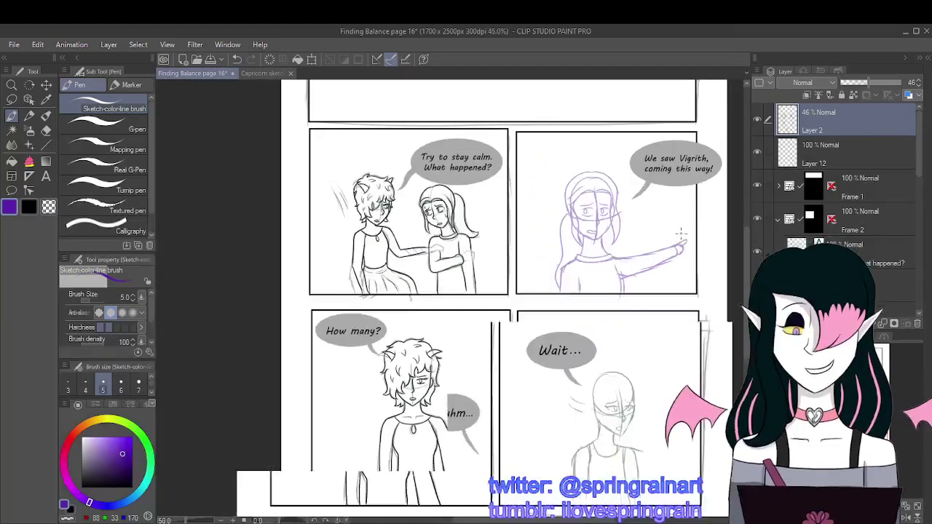
scroll(618, 219, "up", 2)
scroll(592, 214, "down", 3)
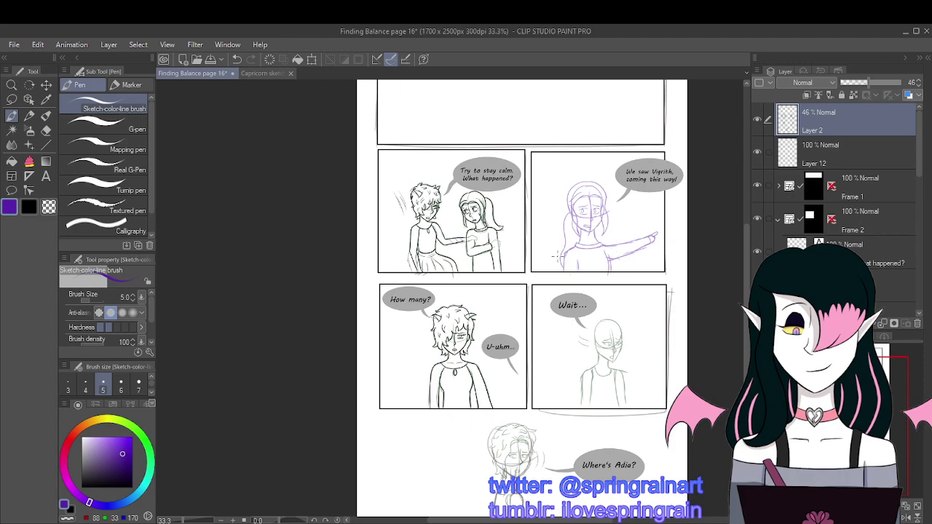
scroll(557, 255, "up", 4)
scroll(602, 222, "down", 1)
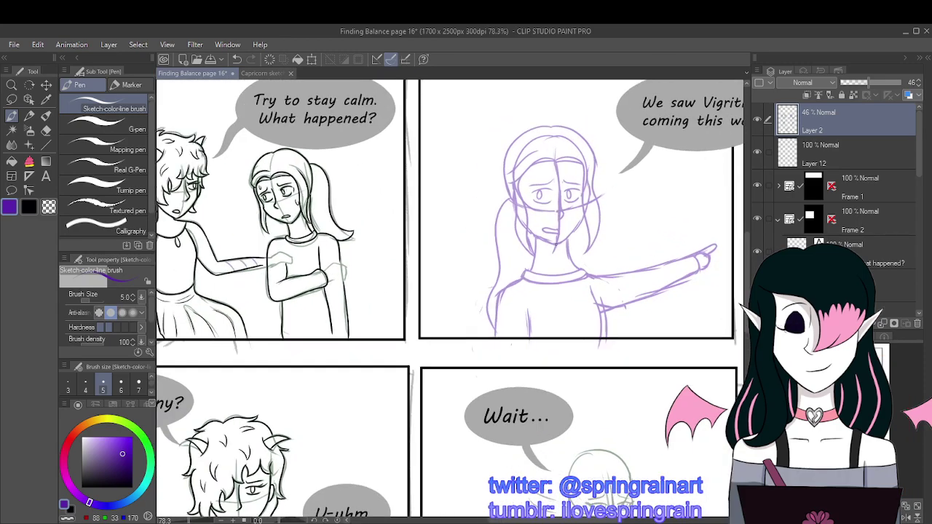
scroll(571, 230, "down", 2)
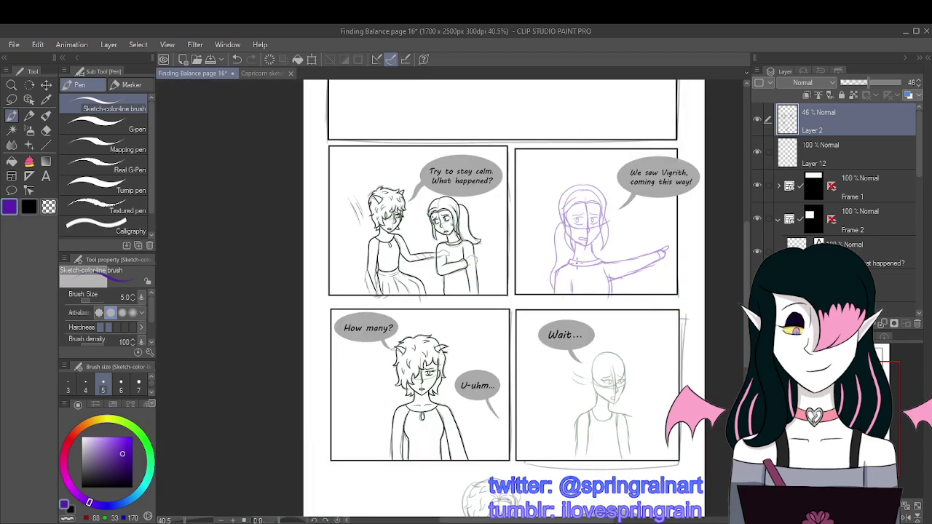
scroll(571, 230, "up", 4)
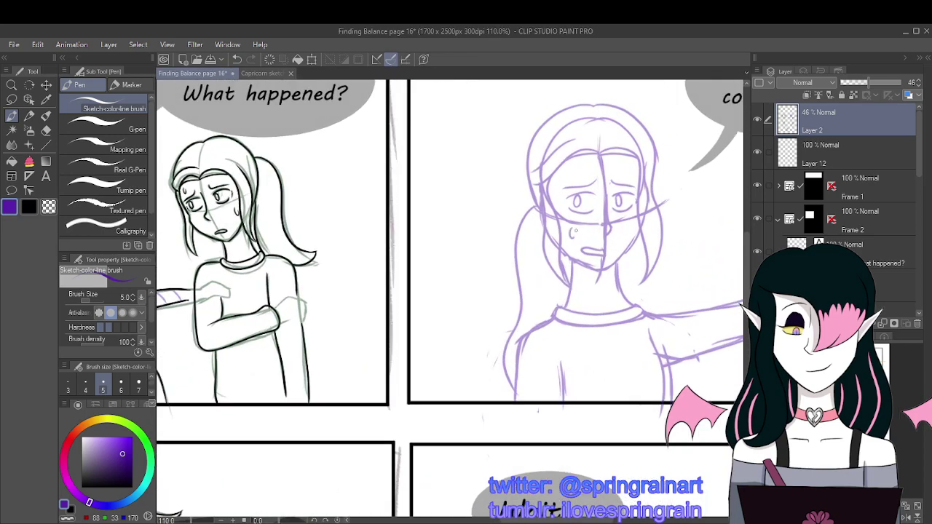
left_click_drag(574, 228, 573, 238)
scroll(618, 183, "down", 4)
scroll(675, 339, "up", 1)
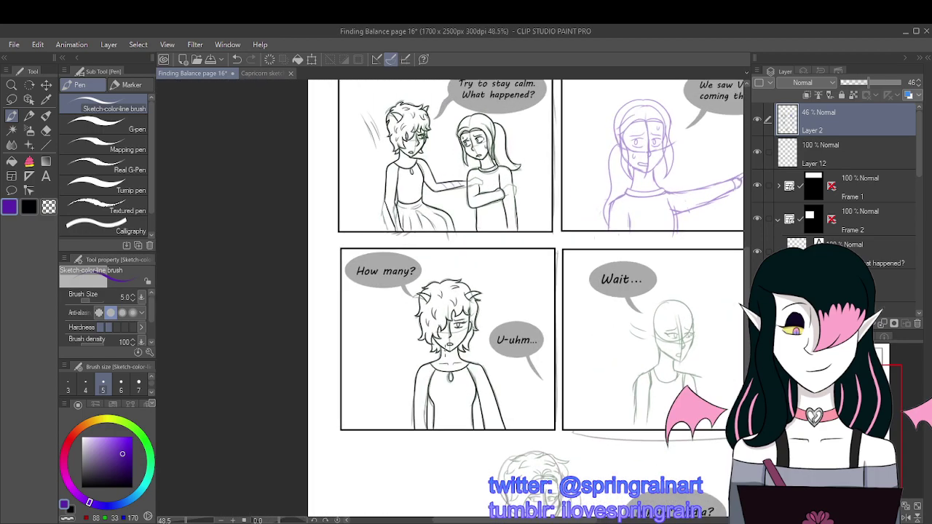
scroll(675, 339, "down", 1)
scroll(675, 339, "up", 1)
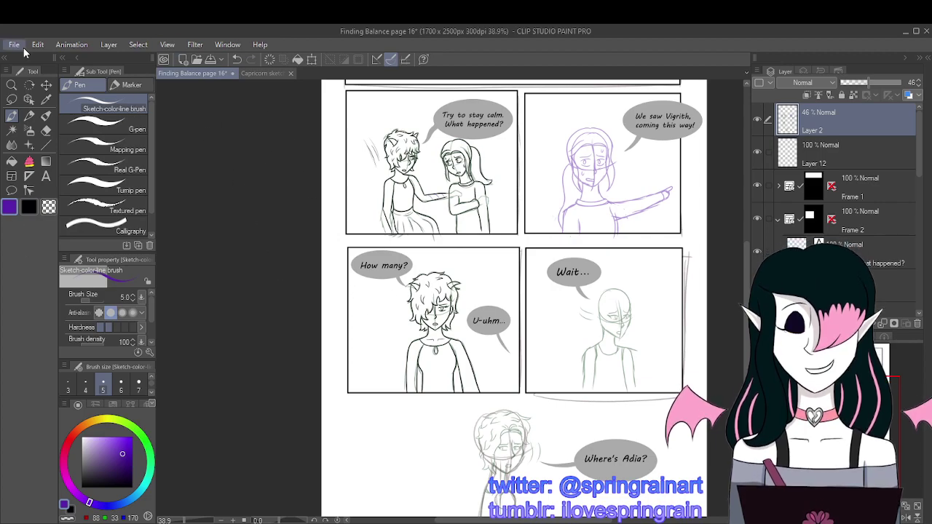
Step: Open the Analaura character exploration sheet as a reference and return to the Finding Balance page 16 document
key("ctrl+Tab")
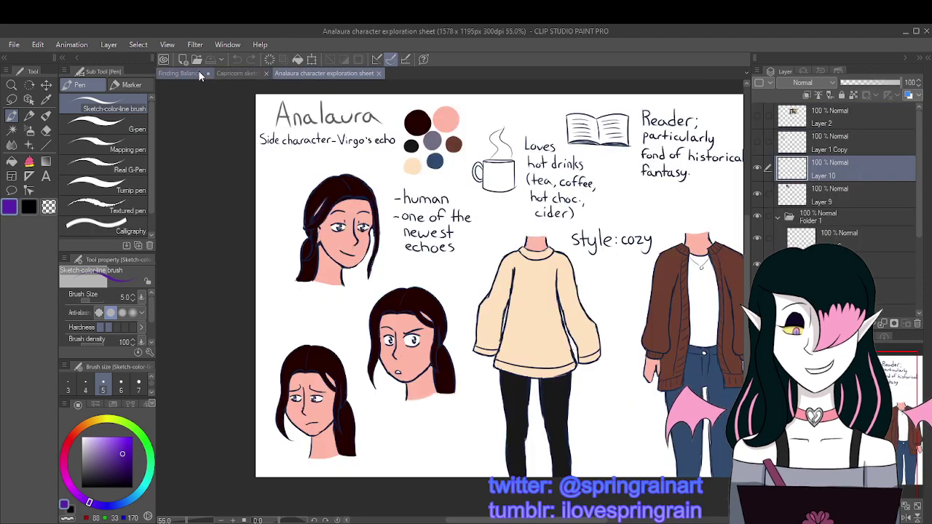
left_click(197, 71)
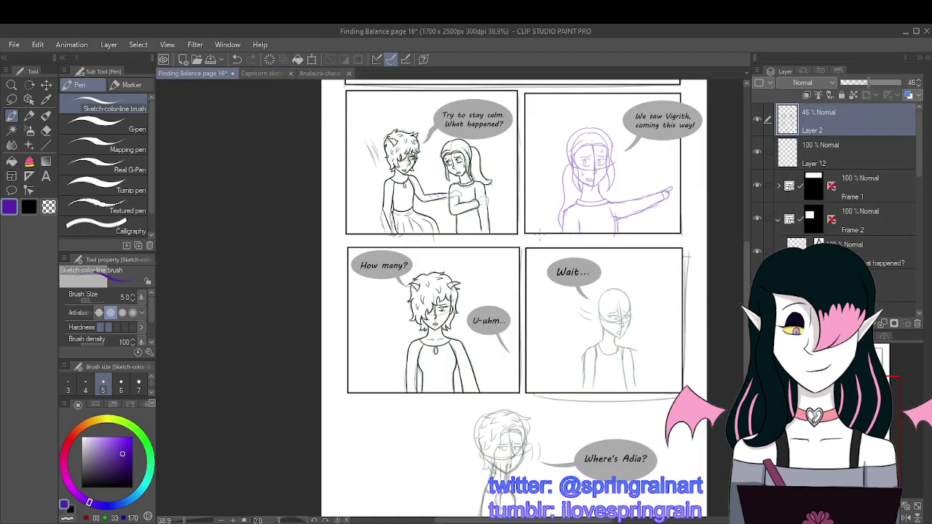
scroll(354, 221, "down", 3)
scroll(497, 270, "up", 2)
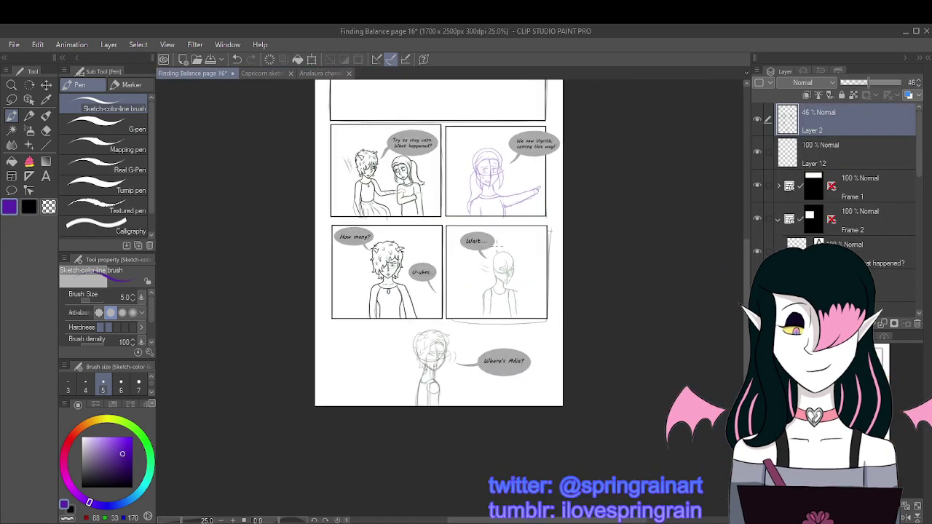
Step: Inspect the "Wait..." panel's base sketch and save the Finding Balance page 16 document
scroll(494, 271, "up", 3)
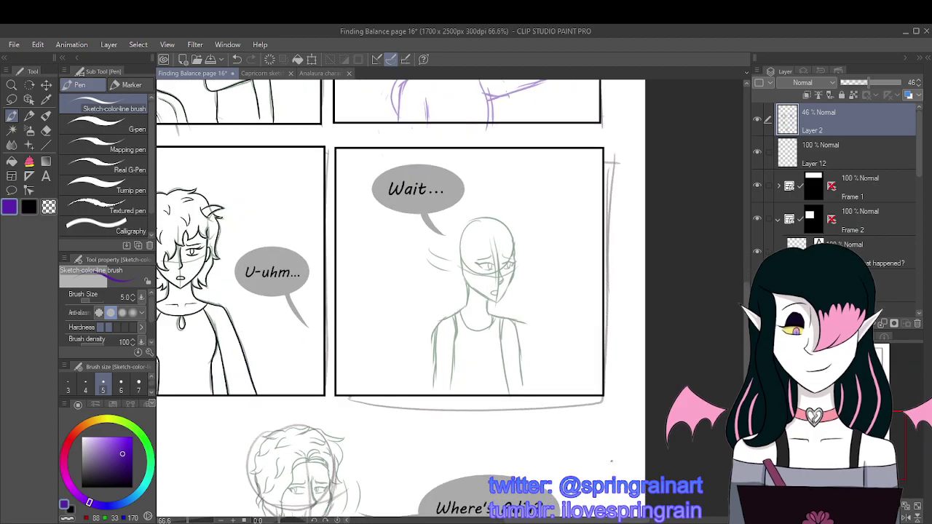
scroll(544, 354, "down", 2)
scroll(510, 326, "up", 2)
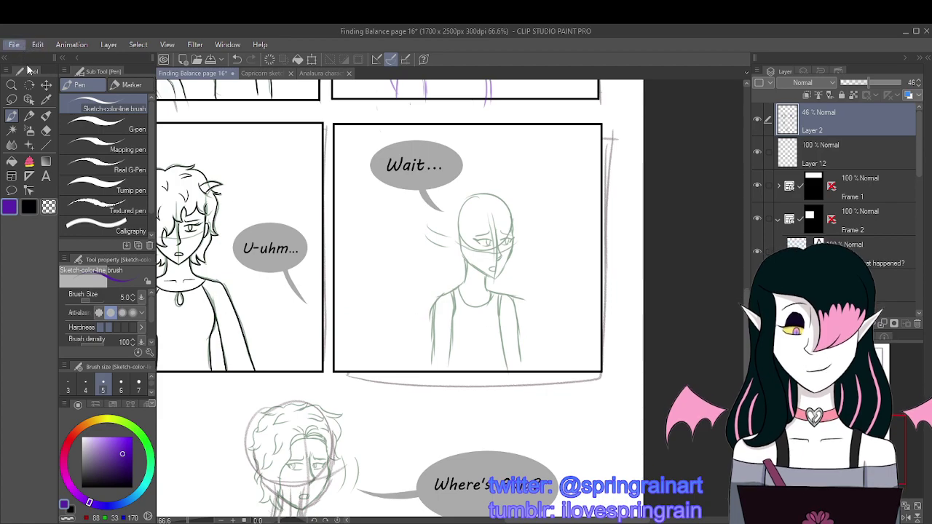
key("ctrl+s")
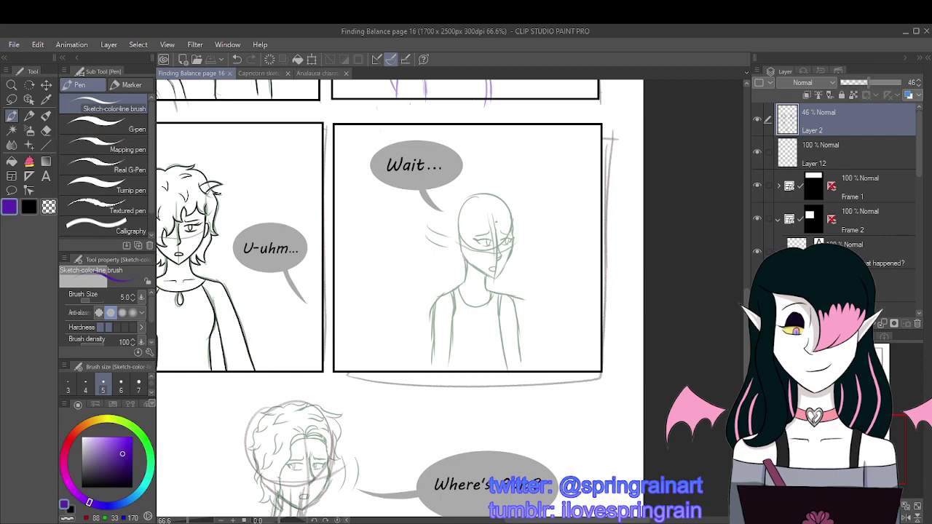
Step: Open Finding Balance page 10 and Page 15 as references, check them with the Analaura and Capricorn sheets, and return to page 16
scroll(552, 293, "down", 1)
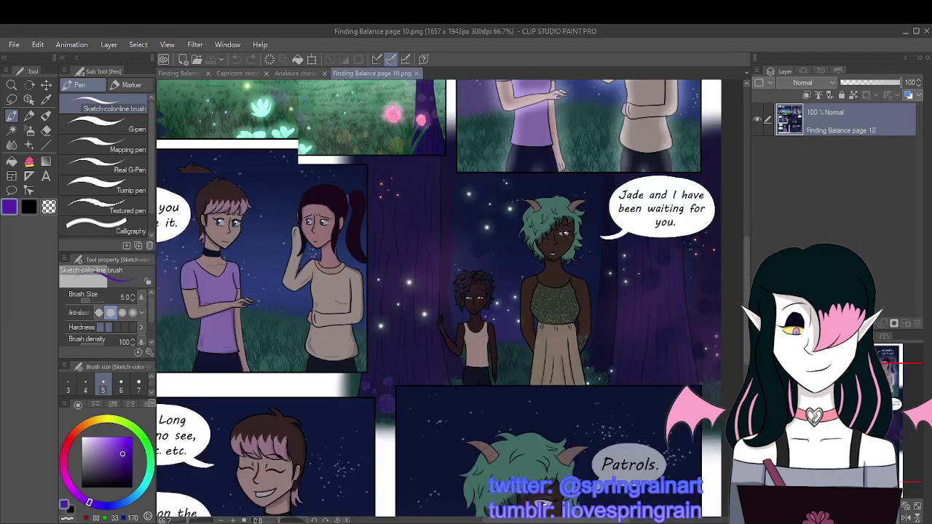
scroll(516, 317, "up", 2)
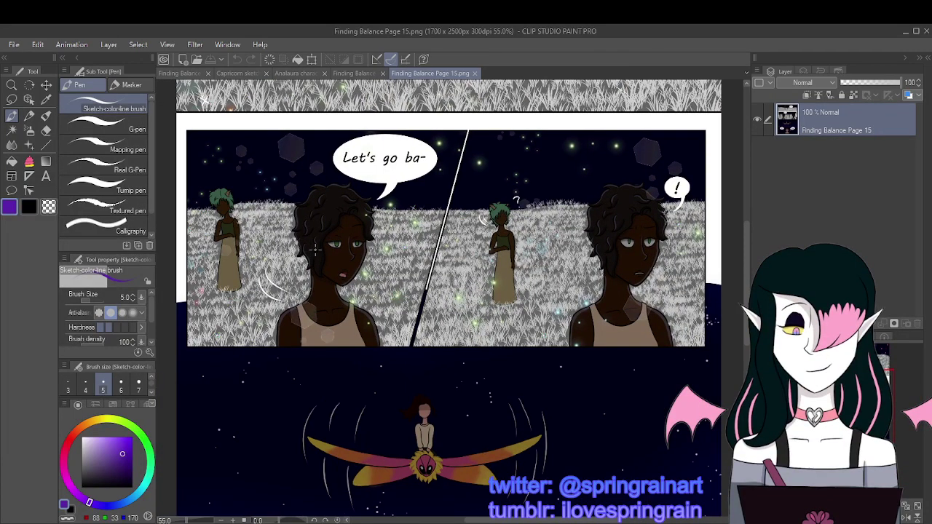
left_click(370, 73)
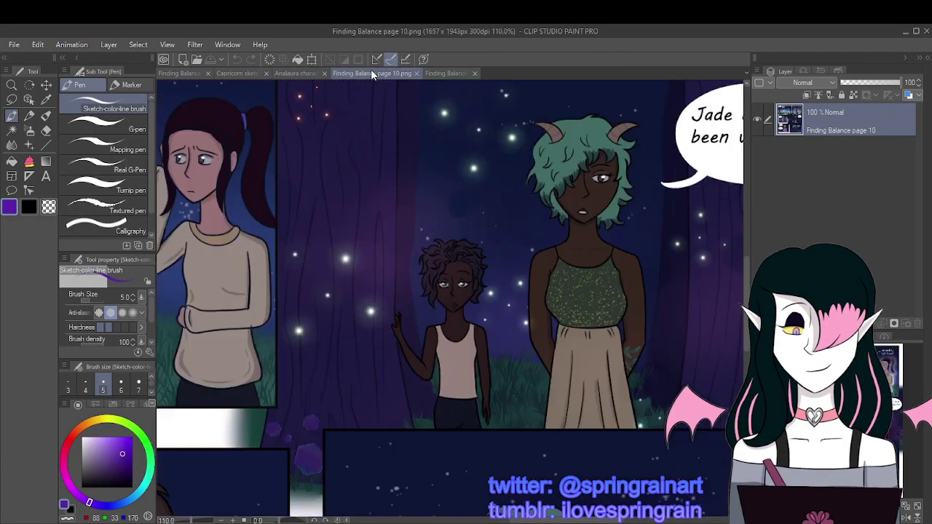
left_click(290, 73)
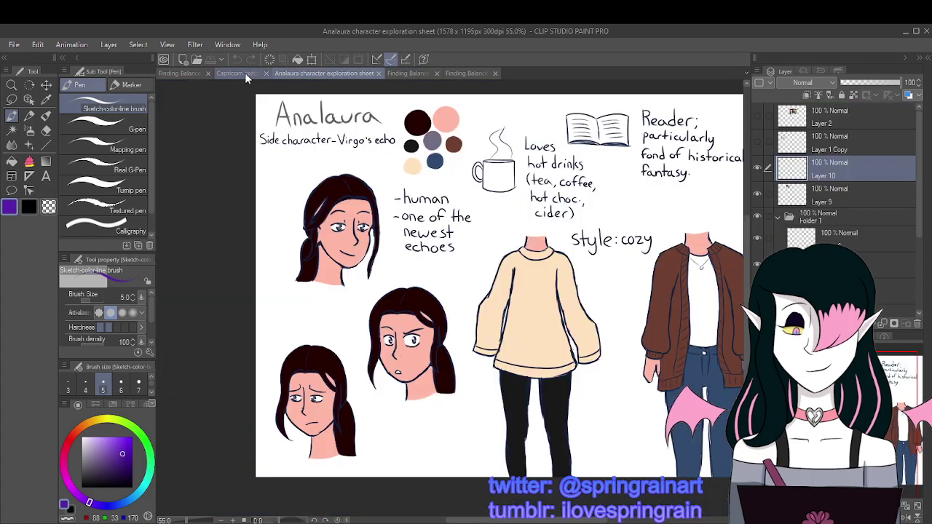
left_click(245, 74)
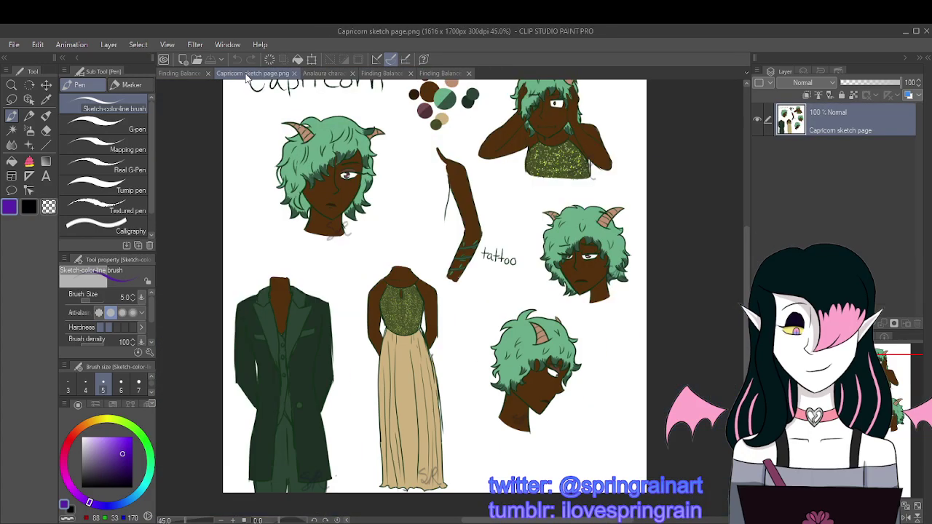
left_click(191, 73)
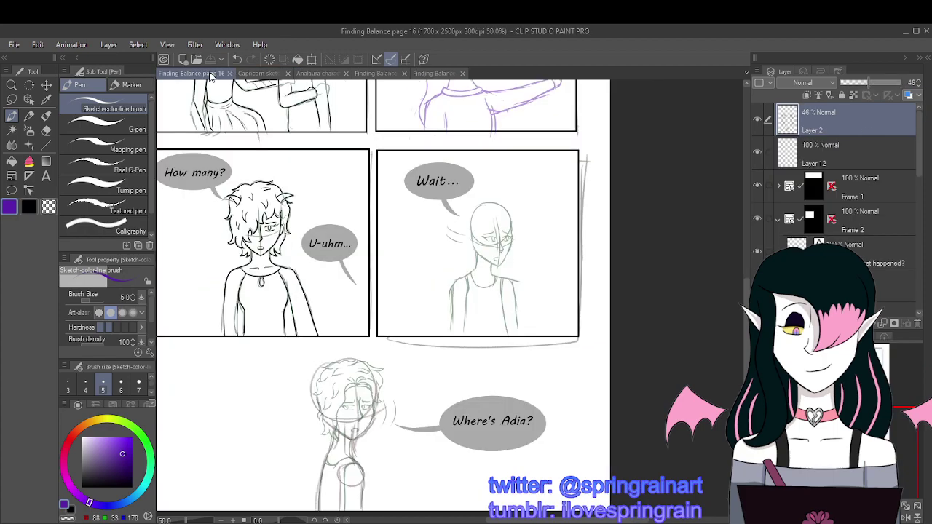
Step: Compare Finding Balance Page 15 and page 10, separate Page 15 from the tabbed documents, and return to page 16
left_click(432, 73)
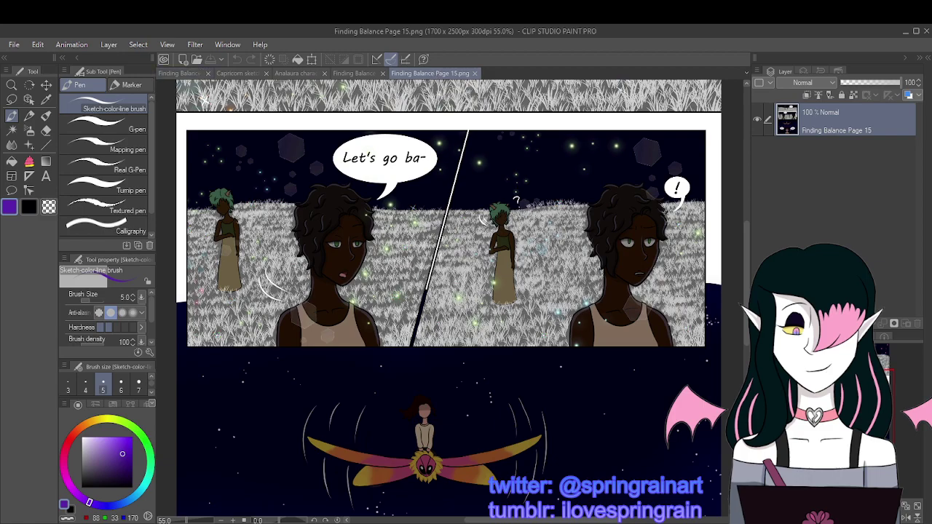
left_click(357, 73)
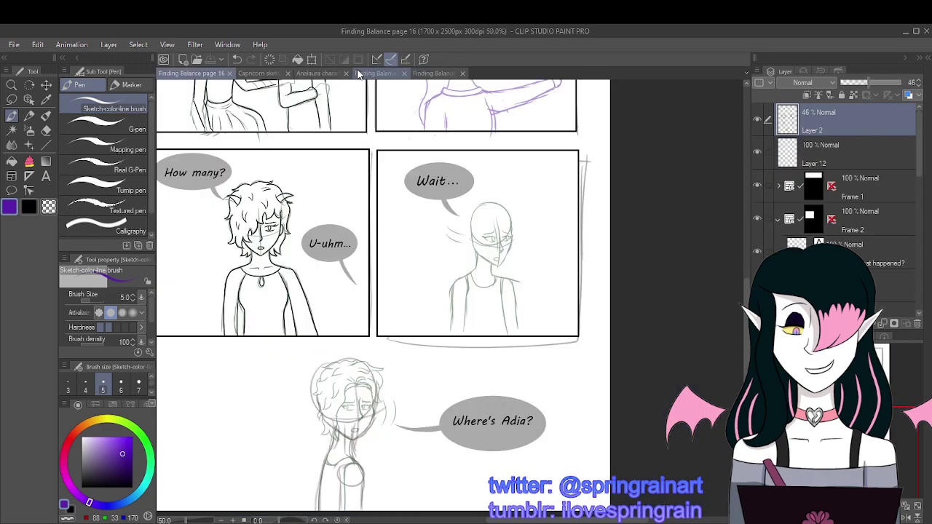
left_click(424, 73)
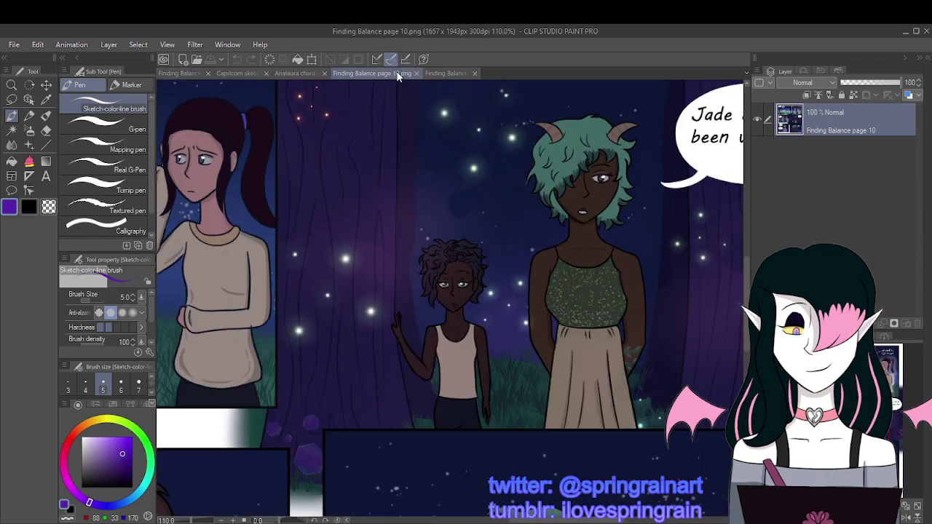
left_click(426, 73)
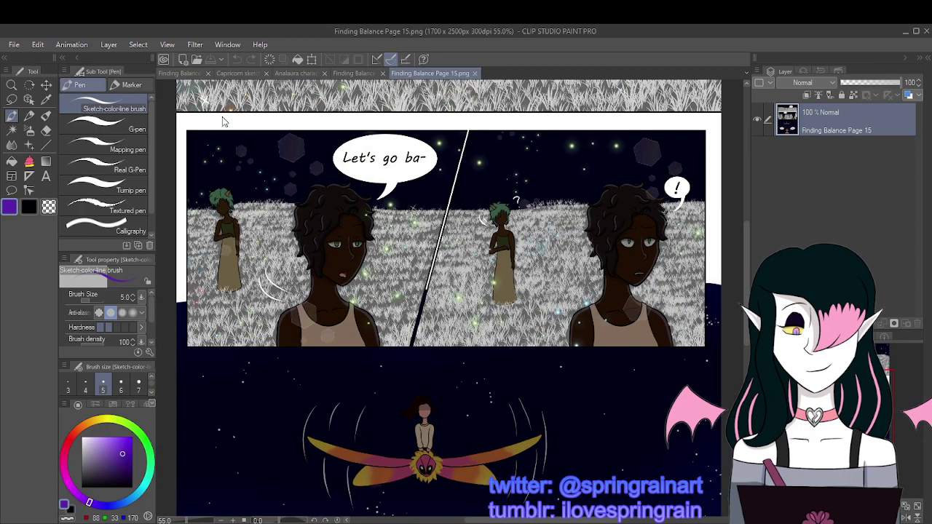
key("ctrl+w")
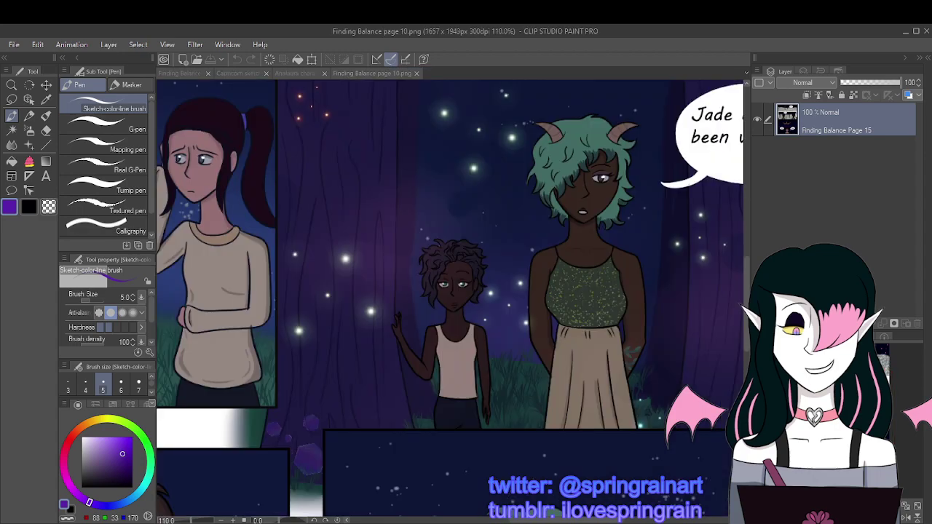
left_click(182, 74)
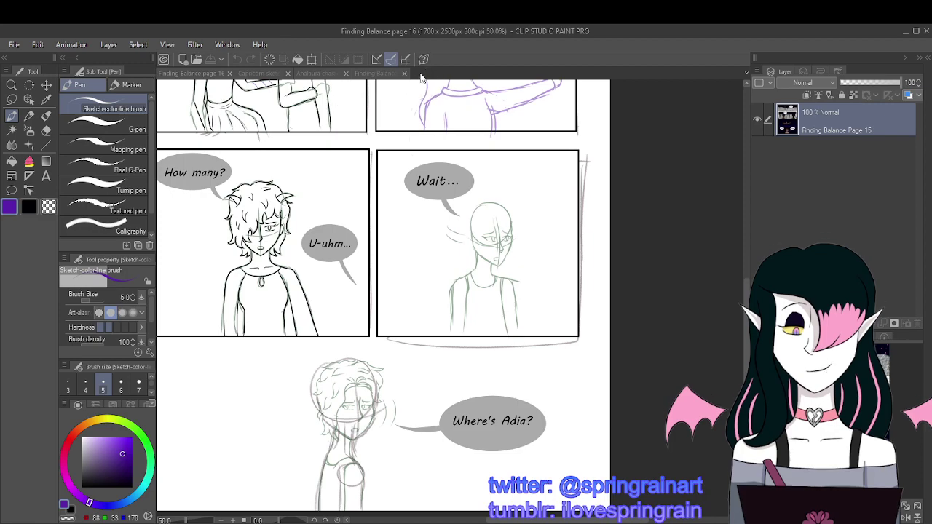
Step: Examine the "Let's go ba-" panel of Finding Balance Page 15 for the short curly-haired character's hair and face
left_click(388, 82)
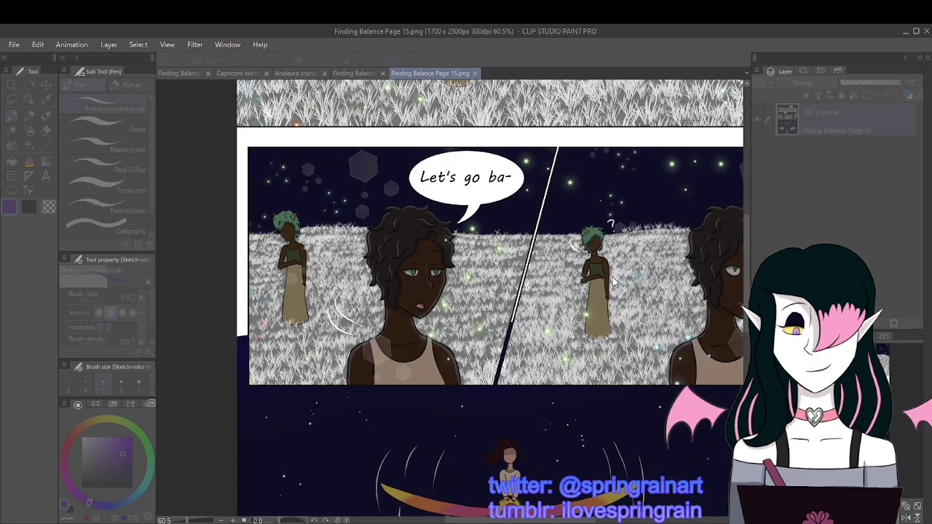
scroll(453, 270, "down", 3)
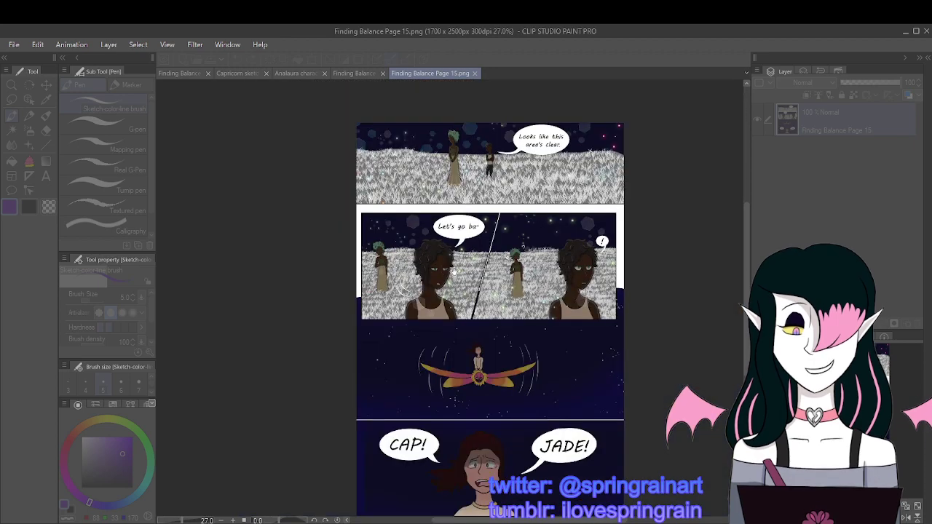
scroll(453, 271, "up", 3)
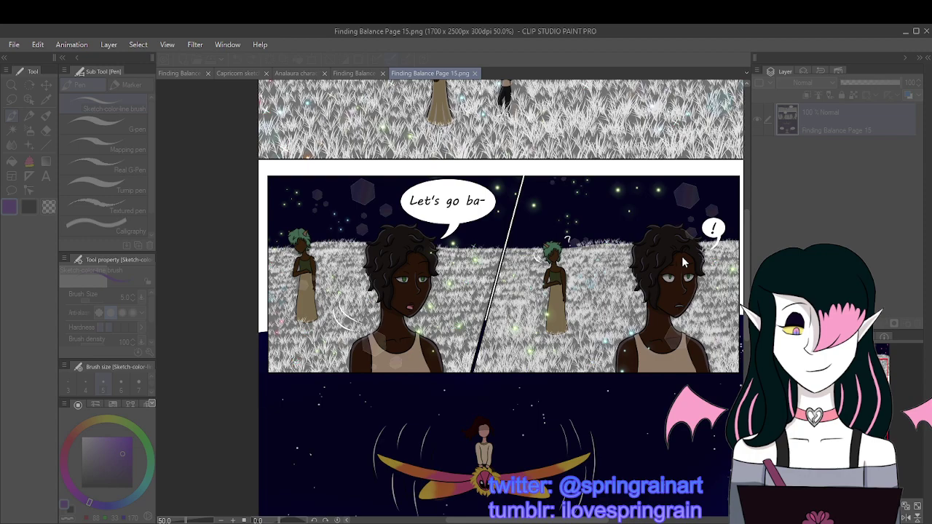
left_click(46, 100)
scroll(399, 282, "up", 4)
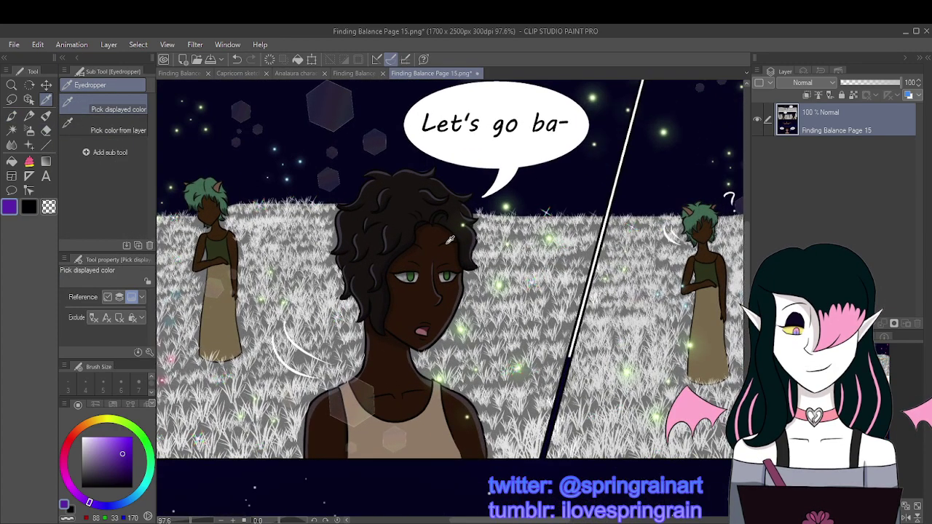
scroll(450, 240, "down", 1)
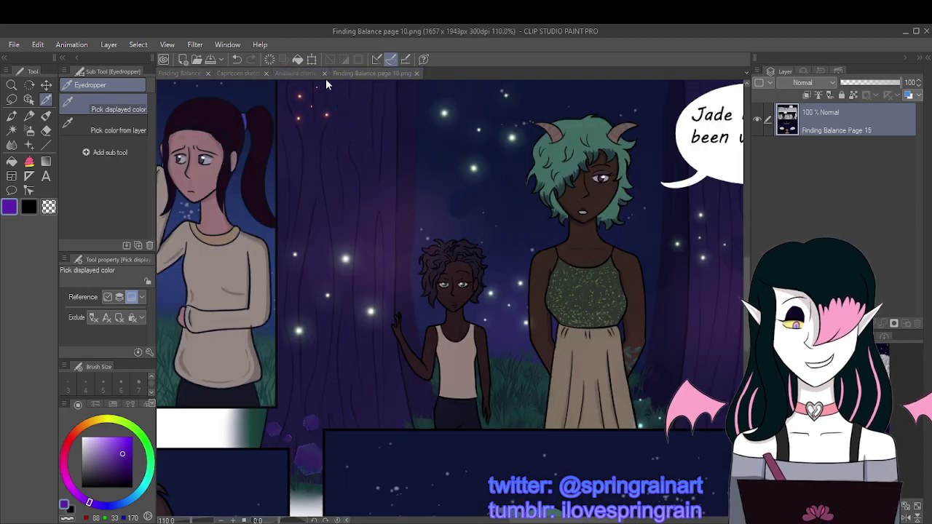
Step: Check the Analaura sheet, return to the "Wait..." panel on page 16, and switch back to the Sketch-color-line brush
left_click(248, 72)
left_click(308, 73)
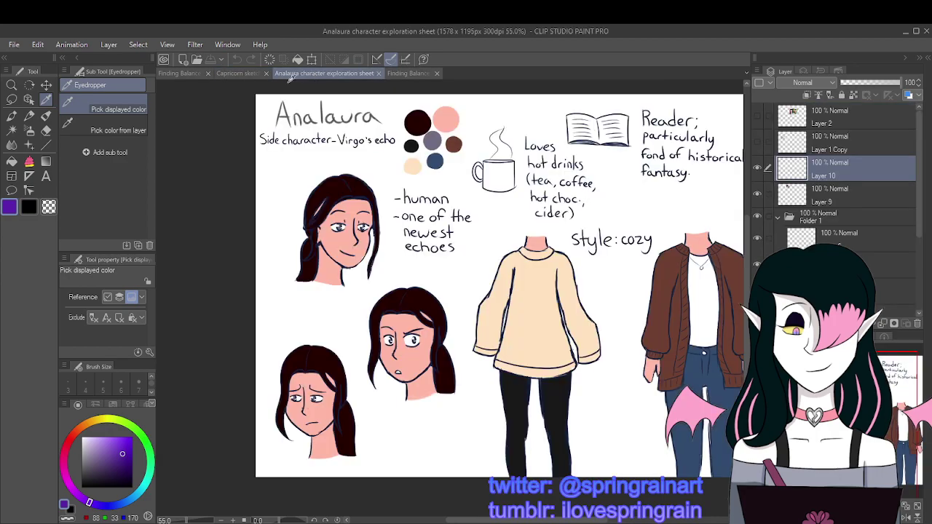
left_click(181, 74)
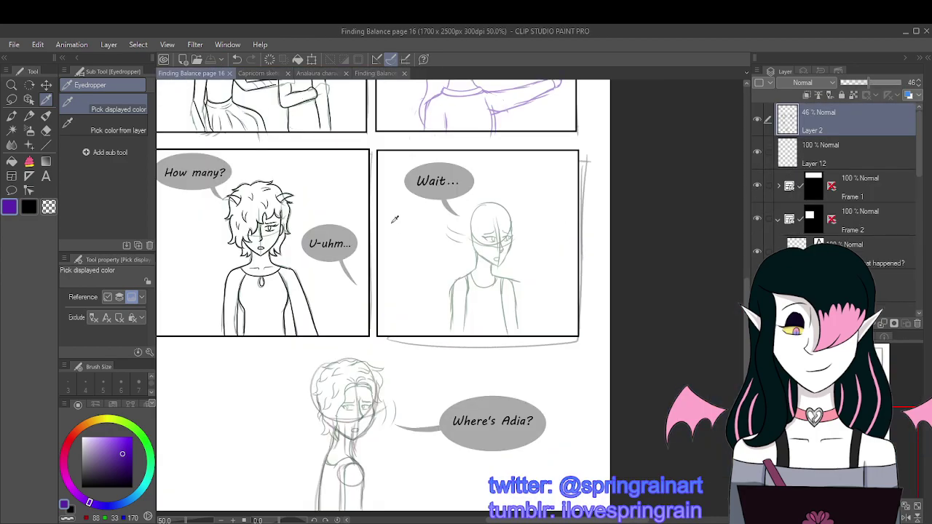
scroll(368, 253, "down", 2)
scroll(367, 253, "up", 4)
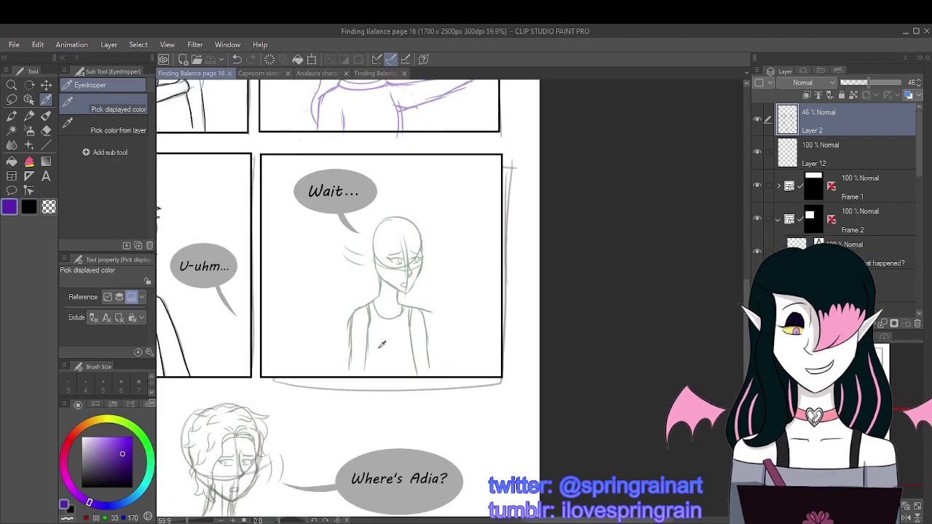
key("p")
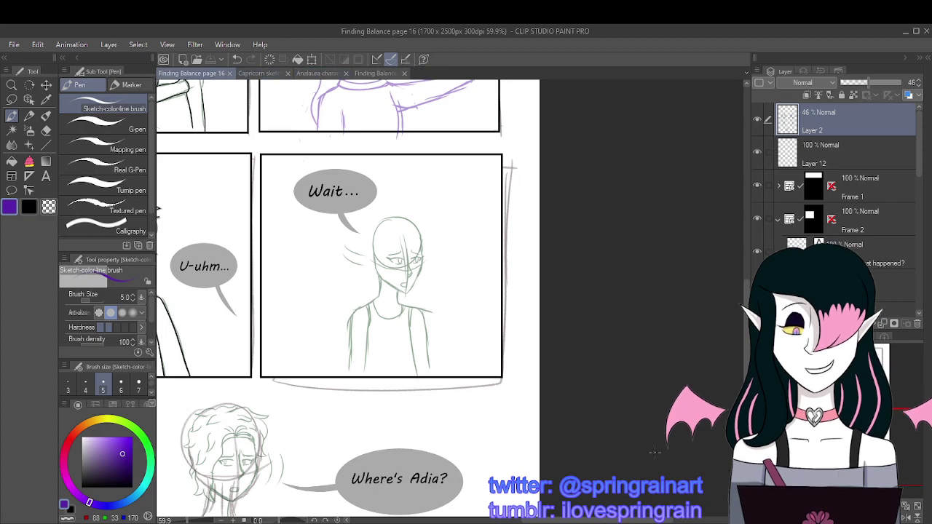
left_click_drag(655, 452, 791, 488)
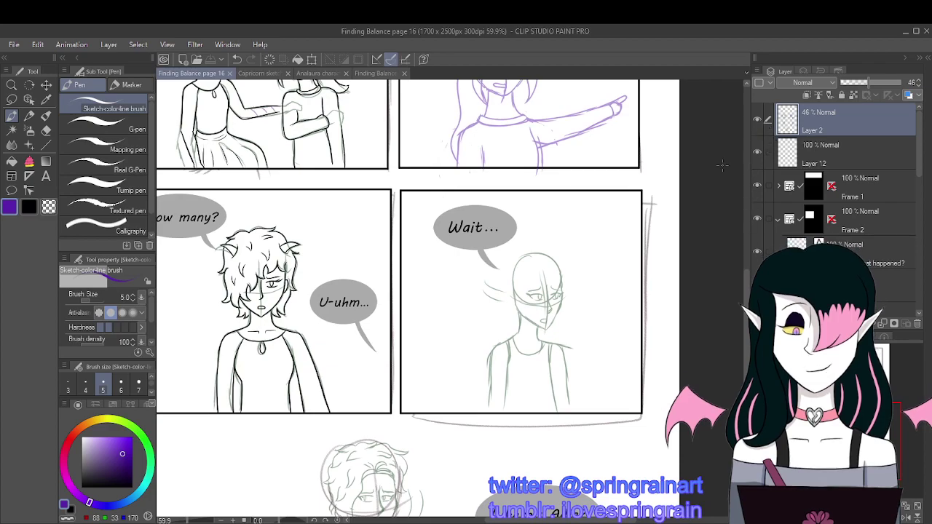
scroll(579, 301, "up", 2)
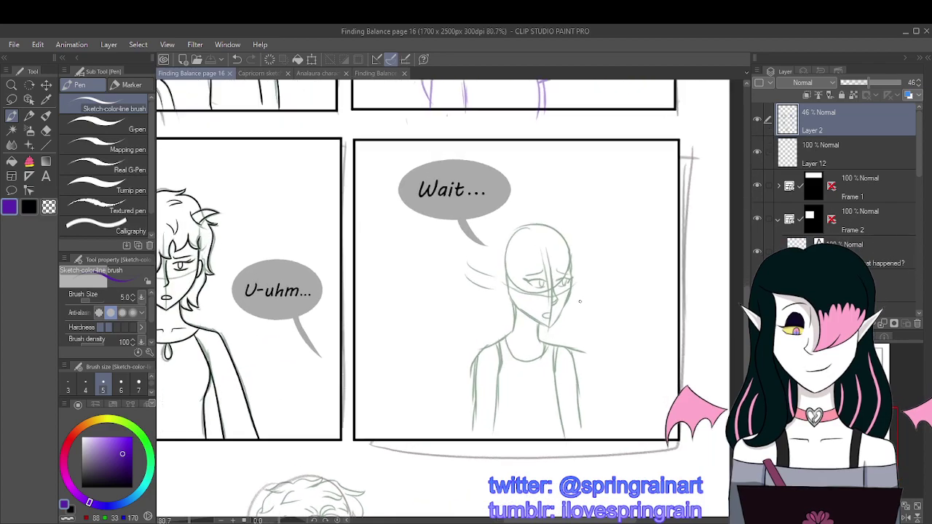
scroll(580, 300, "up", 1)
scroll(595, 306, "up", 1)
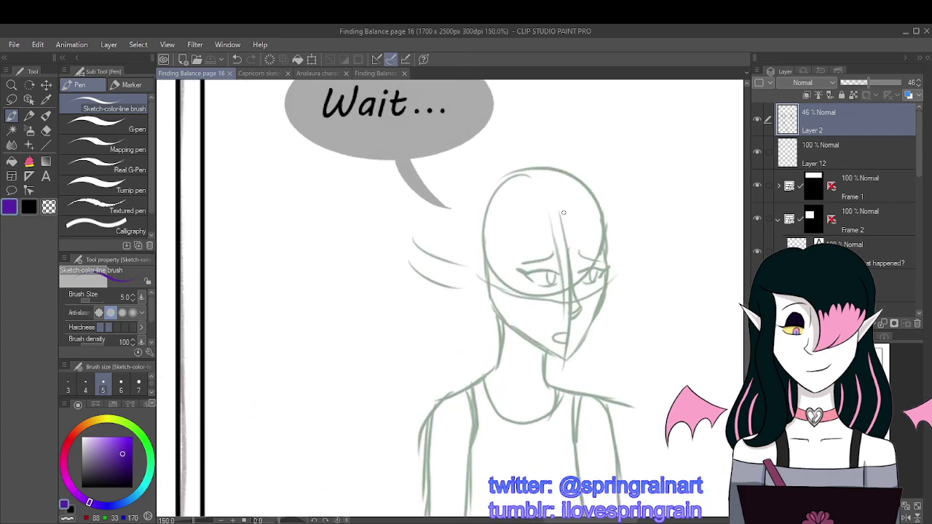
mouse_move(565, 212)
left_mouse_down()
mouse_move(544, 246)
mouse_move(508, 264)
mouse_move(516, 311)
mouse_move(515, 356)
left_mouse_up()
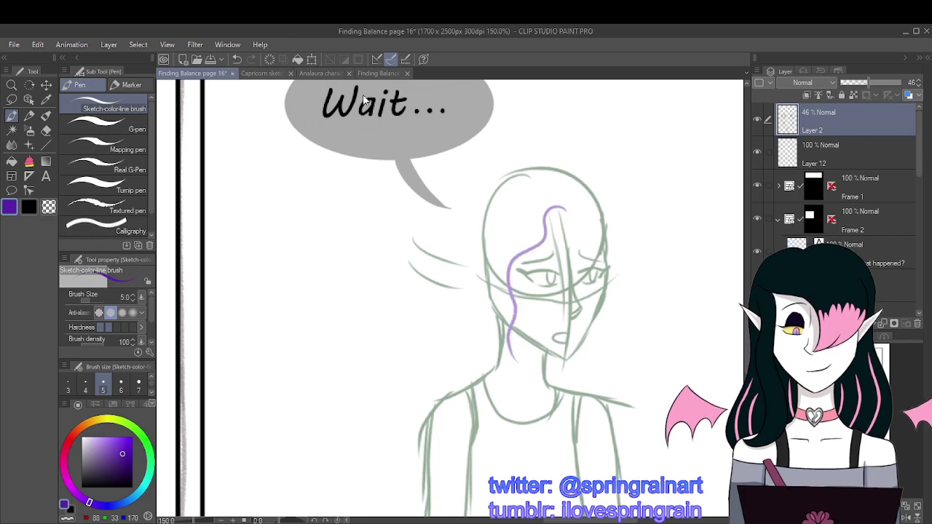
key("ctrl+z")
key("ctrl+z")
key("ctrl+z")
Step: Sketch the hairline of the "Wait..." panel character from the forehead down past the cheek, with pointed locks beside the jaw and neck
mouse_move(566, 210)
left_mouse_down()
mouse_move(541, 215)
mouse_move(543, 240)
left_mouse_up()
mouse_move(519, 253)
left_mouse_down()
mouse_move(523, 352)
mouse_move(500, 329)
mouse_move(498, 301)
left_mouse_up()
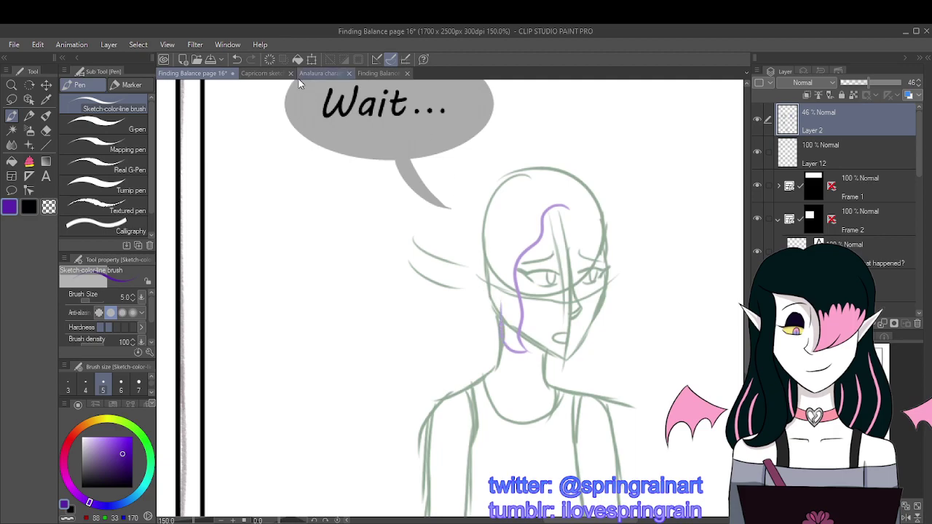
left_click(237, 60)
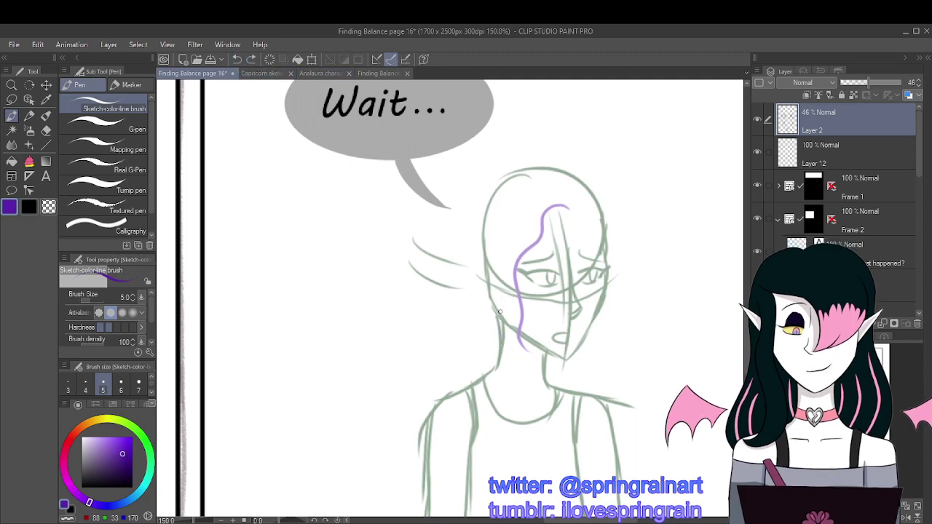
left_click_drag(499, 312, 524, 356)
left_click_drag(480, 276, 488, 337)
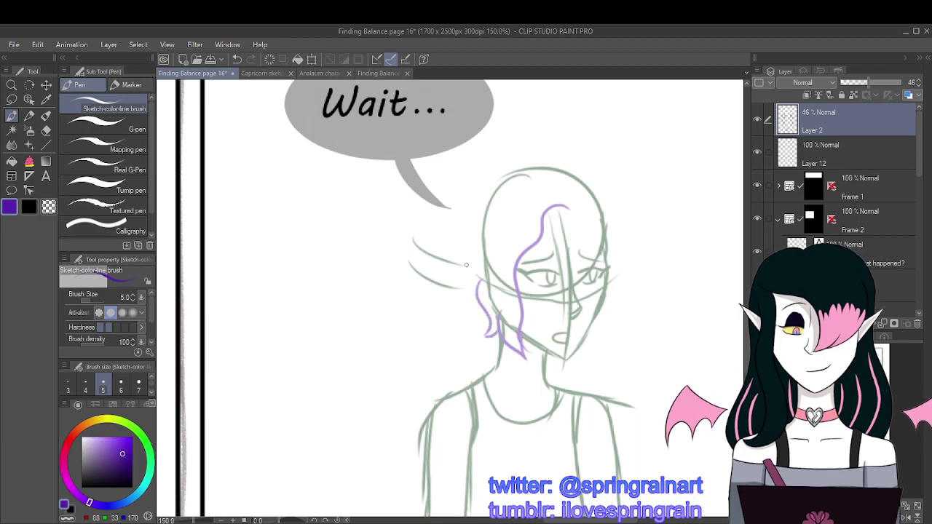
Step: Sketch the wavy outer outline of the hair with flicked tips up the back of the head and over the crown
left_click_drag(462, 261, 477, 305)
mouse_move(459, 231)
left_mouse_down()
mouse_move(445, 245)
mouse_move(487, 250)
left_mouse_up()
left_click_drag(457, 239, 477, 181)
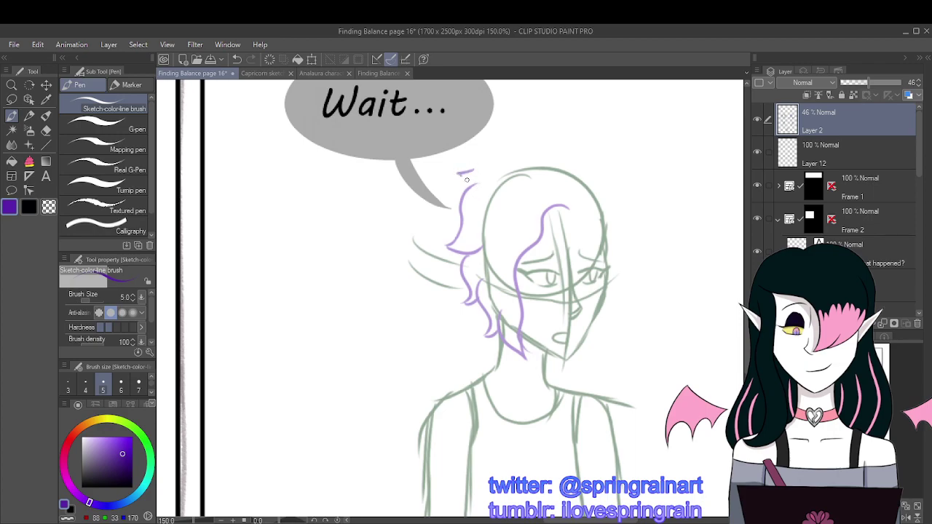
mouse_move(466, 179)
left_mouse_down()
mouse_move(490, 173)
mouse_move(471, 172)
mouse_move(496, 148)
mouse_move(516, 139)
mouse_move(524, 148)
mouse_move(502, 140)
mouse_move(514, 135)
mouse_move(541, 148)
mouse_move(556, 138)
mouse_move(573, 150)
mouse_move(594, 145)
mouse_move(564, 154)
mouse_move(612, 188)
left_mouse_up()
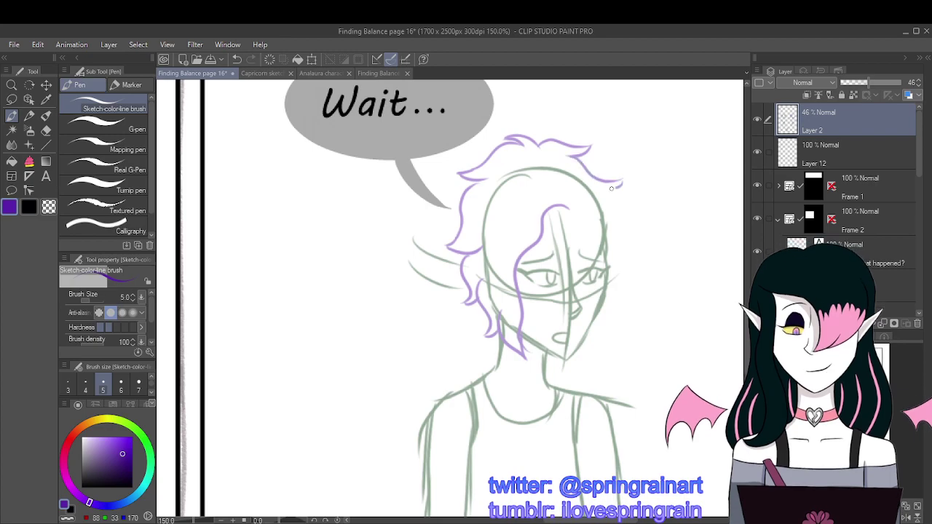
Step: Undo the last outline strokes, redraw the hair down the far side of the face, and add a small curl above the forehead
left_click(239, 56)
left_click(240, 57)
mouse_move(581, 157)
left_mouse_down()
mouse_move(618, 170)
mouse_move(597, 176)
mouse_move(613, 227)
mouse_move(600, 209)
mouse_move(622, 249)
mouse_move(596, 241)
mouse_move(564, 206)
mouse_move(579, 211)
mouse_move(581, 187)
mouse_move(566, 200)
mouse_move(575, 198)
mouse_move(572, 207)
left_mouse_up()
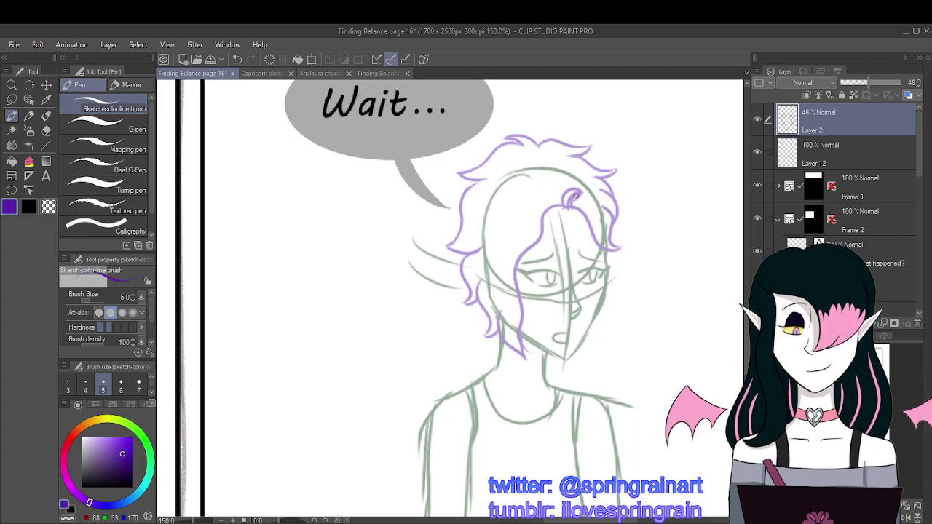
scroll(583, 197, "down", 2)
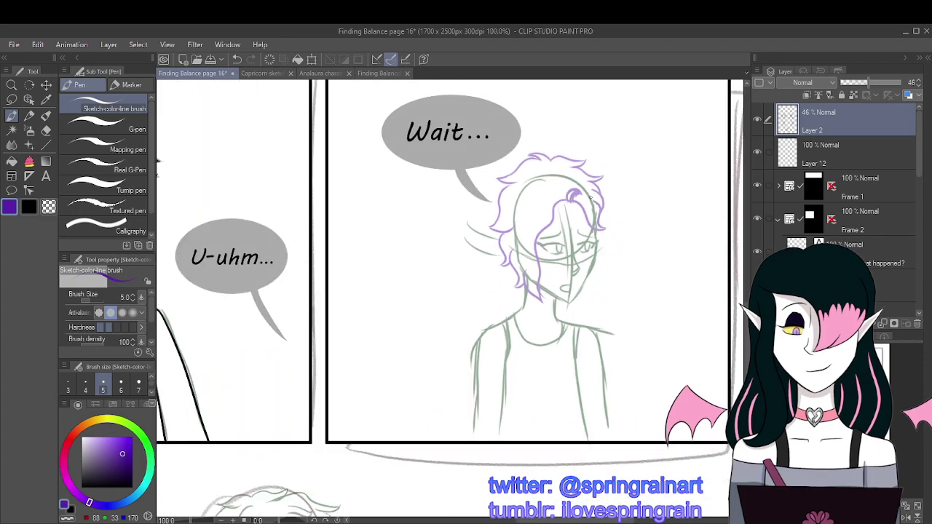
Step: Redraw the small curl above the forehead of the "Wait..." panel character and add short strands beside the parting
scroll(590, 197, "up", 2)
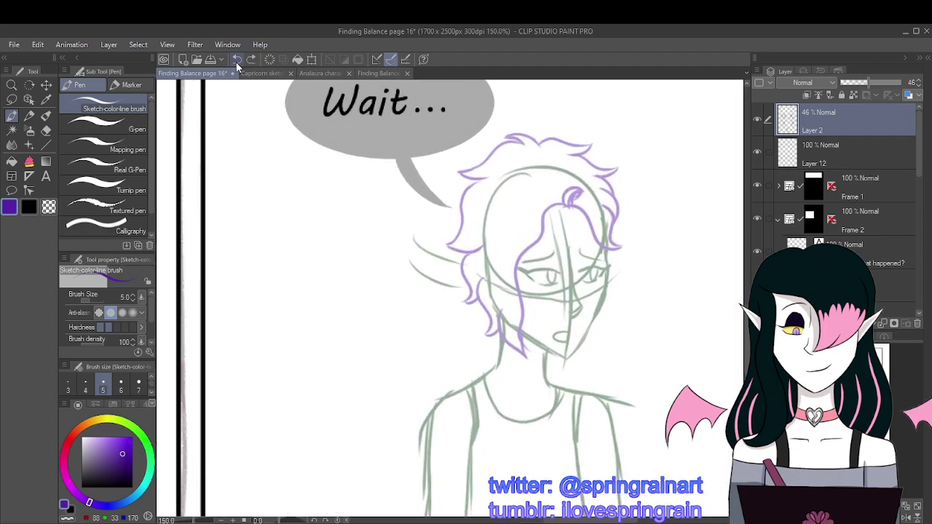
scroll(564, 206, "up", 1)
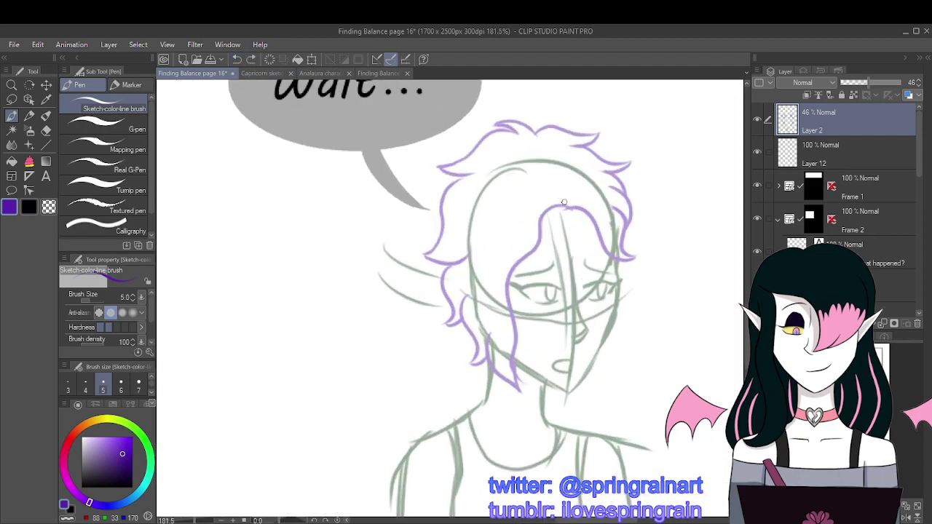
scroll(564, 202, "down", 3)
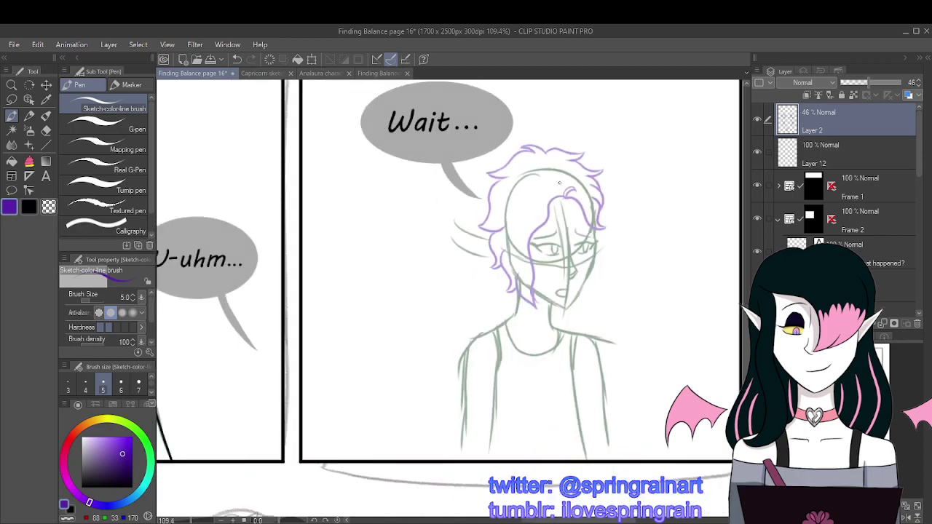
scroll(563, 189, "up", 4)
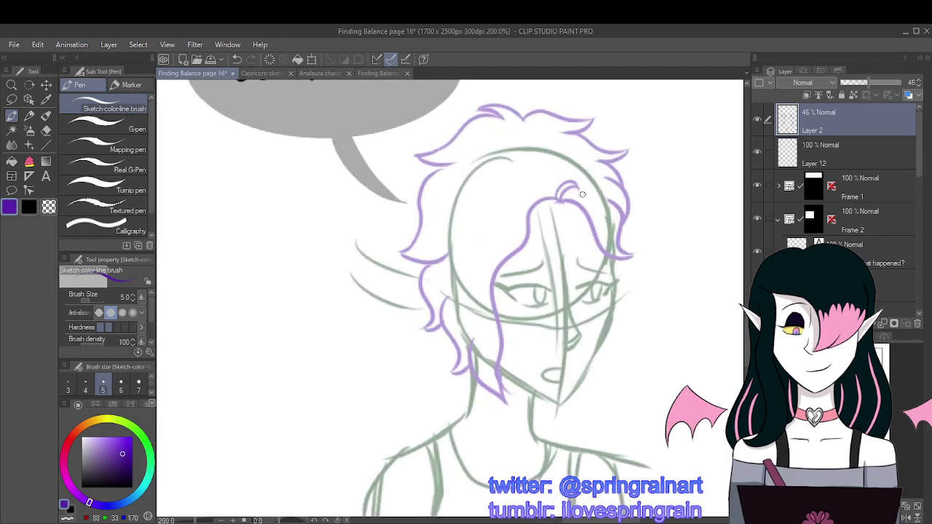
scroll(583, 195, "down", 1)
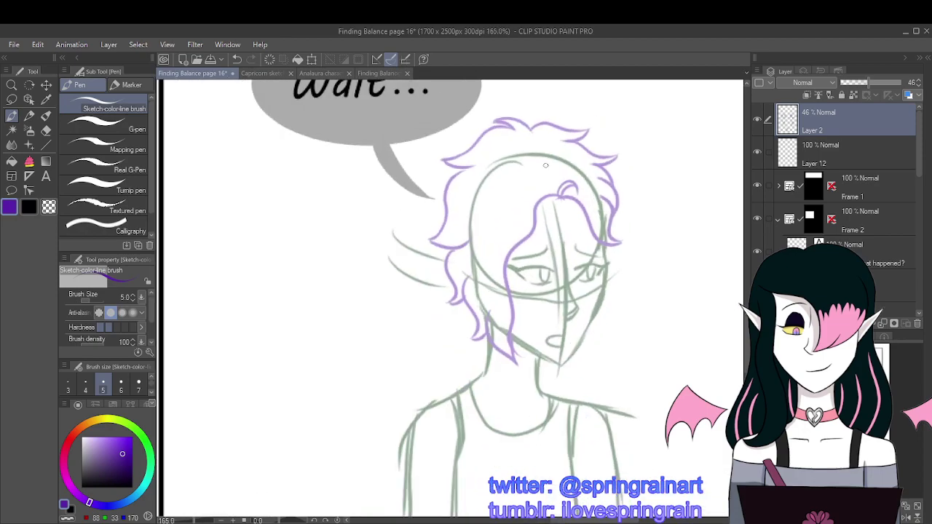
mouse_move(539, 179)
left_mouse_down()
mouse_move(558, 198)
mouse_move(533, 218)
left_mouse_up()
scroll(554, 200, "down", 4)
scroll(510, 193, "up", 3)
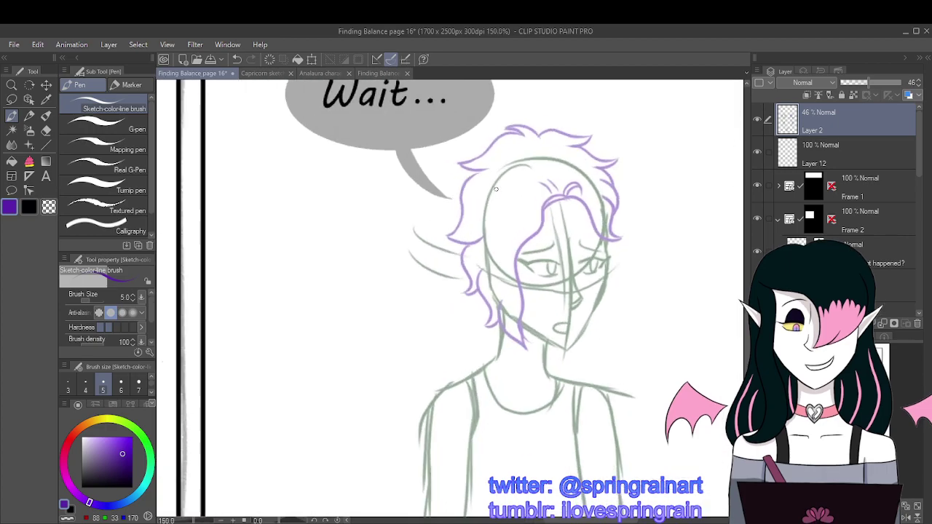
Step: Add short wavy strand lines inside the "Wait..." character's hair along the side, across the crown and beside the cheek
mouse_move(498, 206)
left_mouse_down()
mouse_move(500, 242)
mouse_move(502, 226)
mouse_move(511, 227)
left_mouse_up()
key("ctrl+z")
left_click_drag(519, 179, 520, 201)
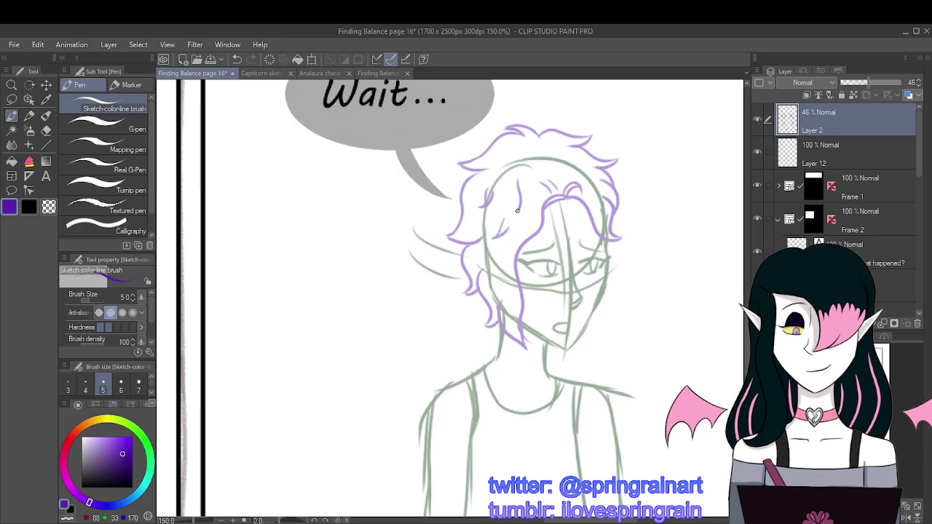
mouse_move(512, 161)
left_mouse_down()
mouse_move(557, 152)
mouse_move(582, 169)
left_mouse_up()
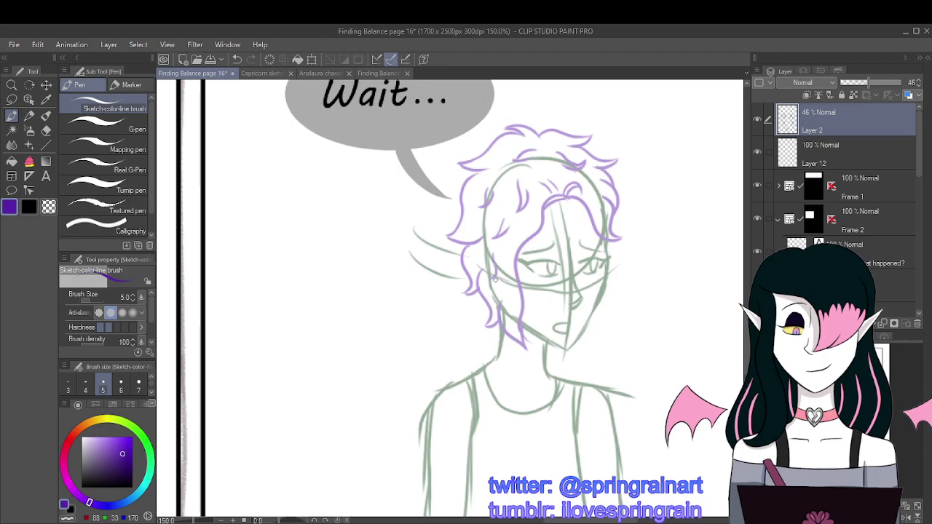
scroll(505, 254, "down", 1)
scroll(506, 255, "up", 1)
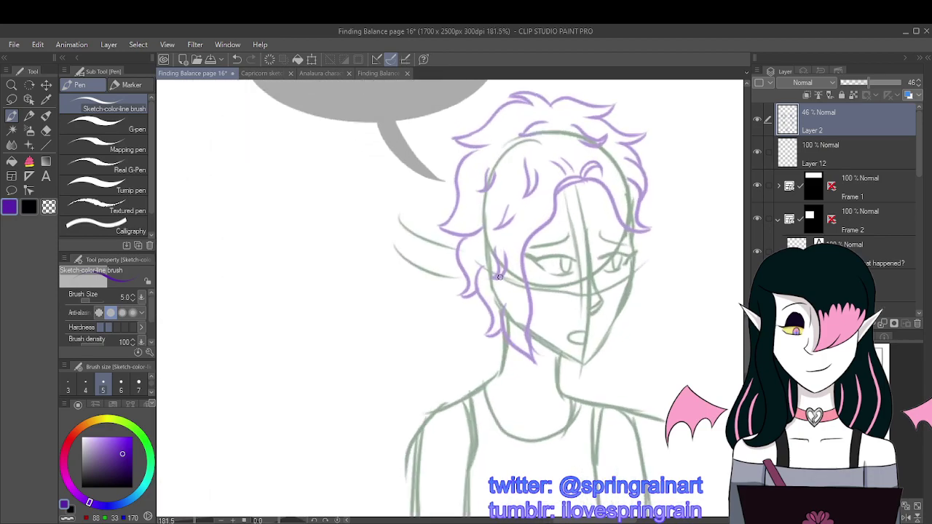
scroll(488, 277, "down", 2)
scroll(481, 276, "down", 1)
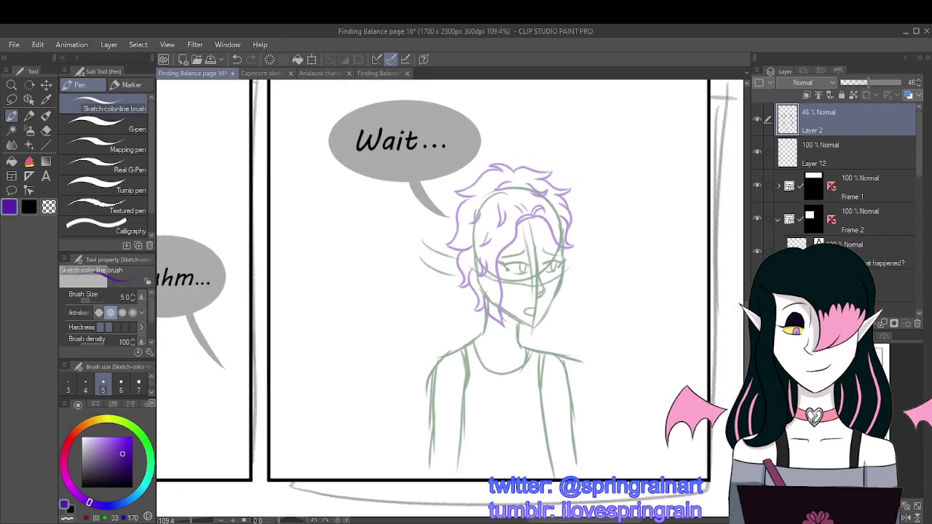
scroll(508, 268, "up", 3)
scroll(560, 256, "down", 2)
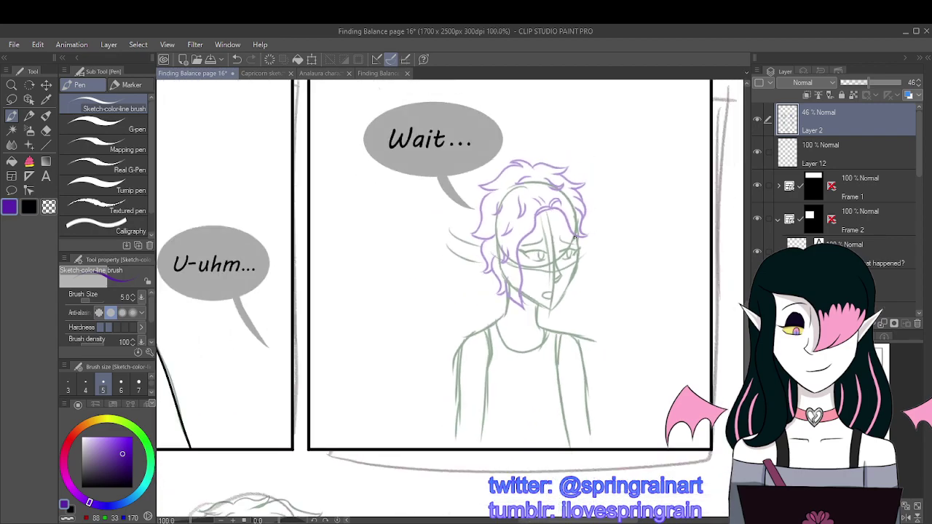
scroll(575, 256, "up", 2)
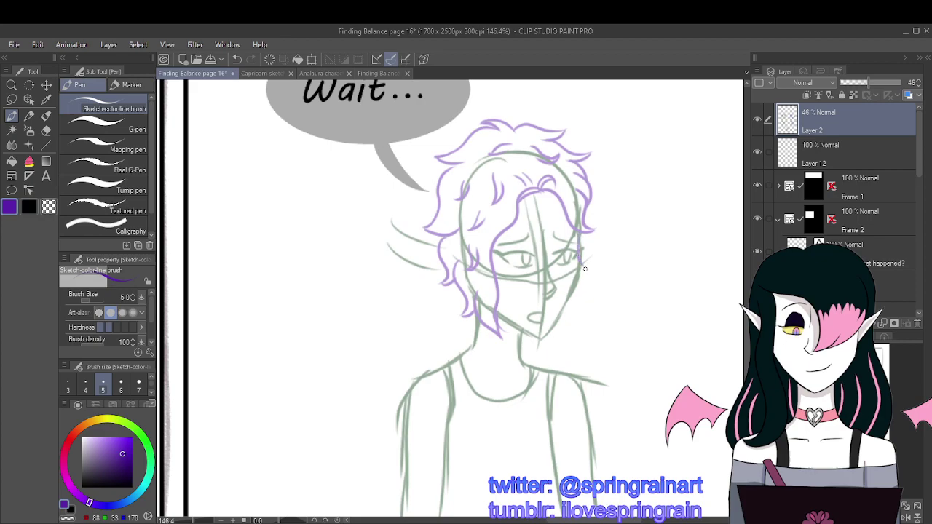
left_click_drag(585, 268, 554, 319)
left_click(242, 58)
scroll(335, 134, "up", 1)
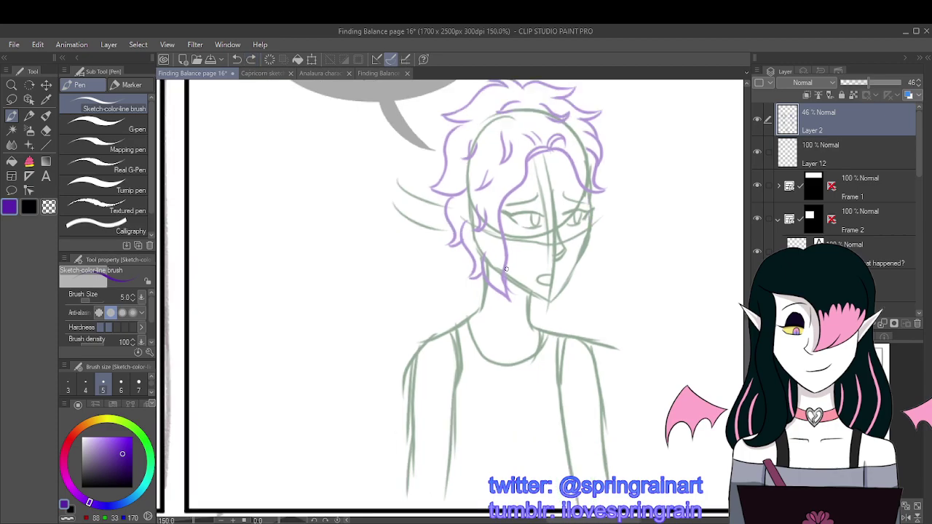
left_click_drag(585, 252, 554, 297)
left_click_drag(589, 193, 585, 211)
left_click(236, 58)
left_click(237, 58)
Step: Sketch the "Wait..." character's face contour down the far cheek to the chin and along the near jaw
mouse_move(586, 207)
left_mouse_down()
mouse_move(591, 247)
mouse_move(546, 304)
left_mouse_up()
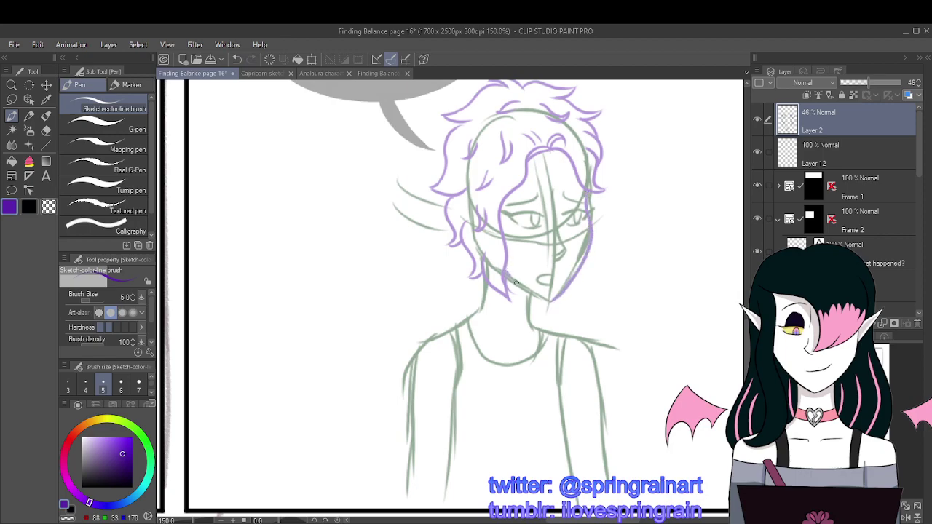
scroll(589, 253, "down", 2)
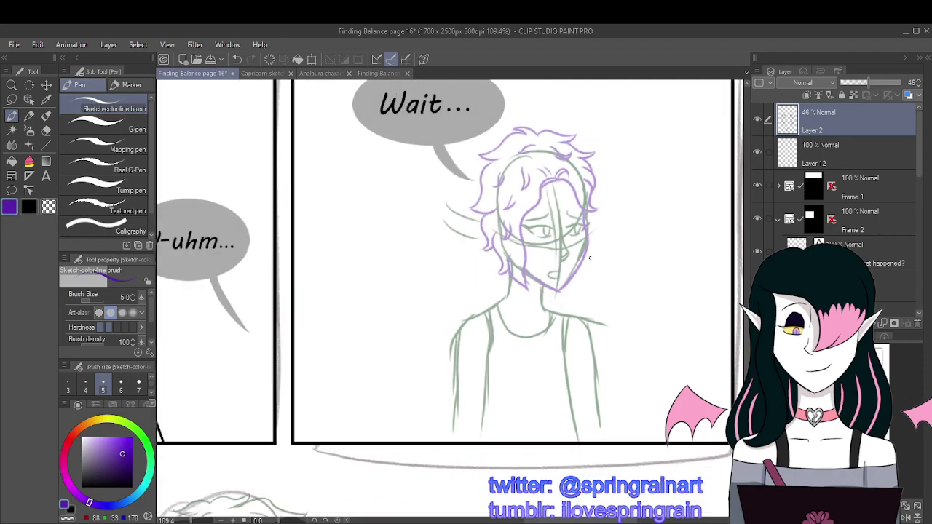
scroll(590, 257, "down", 3)
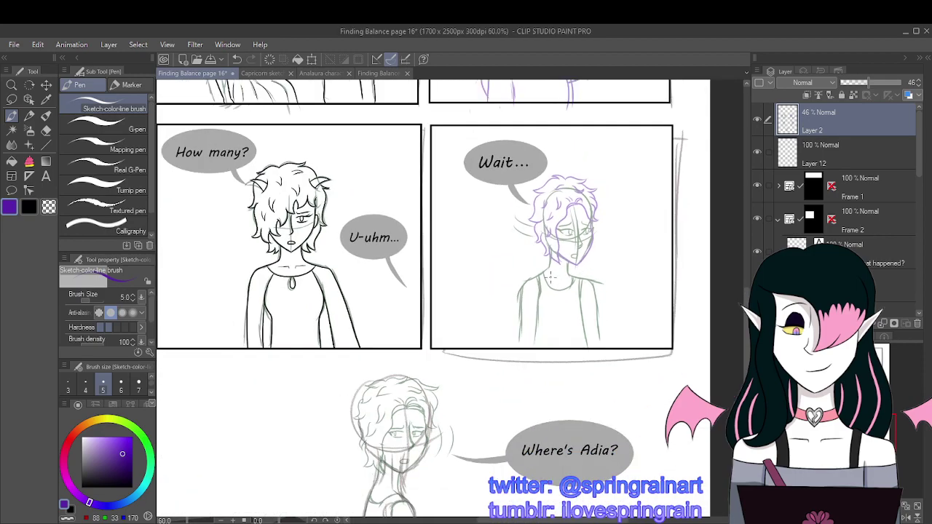
scroll(550, 276, "up", 2)
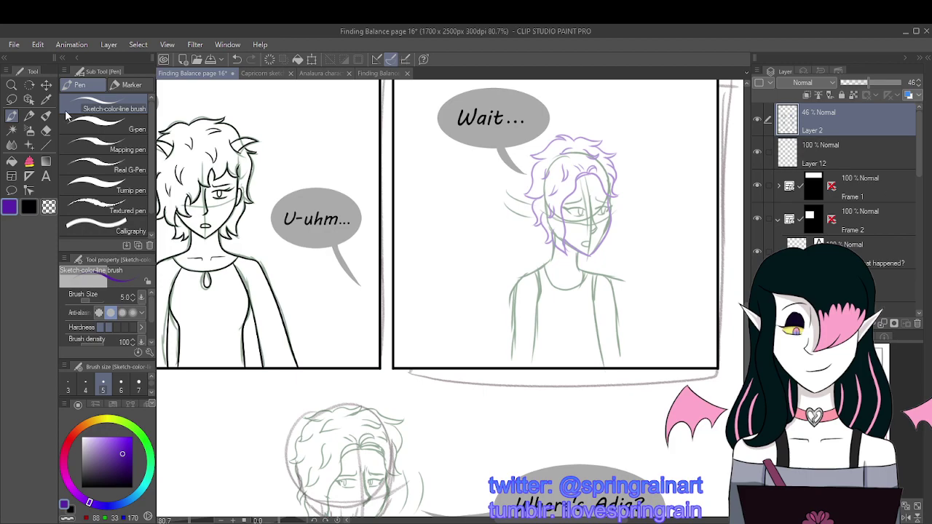
Step: Sketch the face contour of the "Where's Adia?" character from the far cheek round the chin, and clean the near jawline with the Hard eraser
scroll(451, 298, "up", 5)
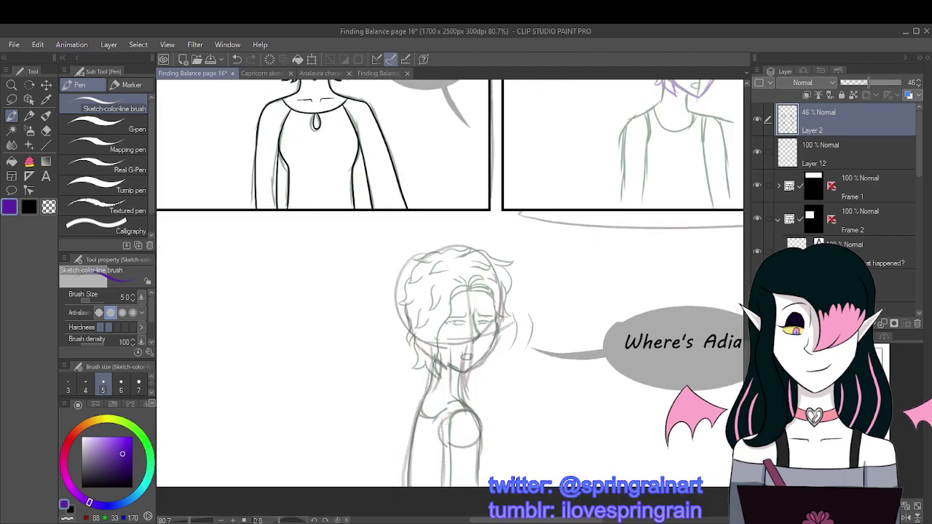
scroll(450, 299, "down", 3)
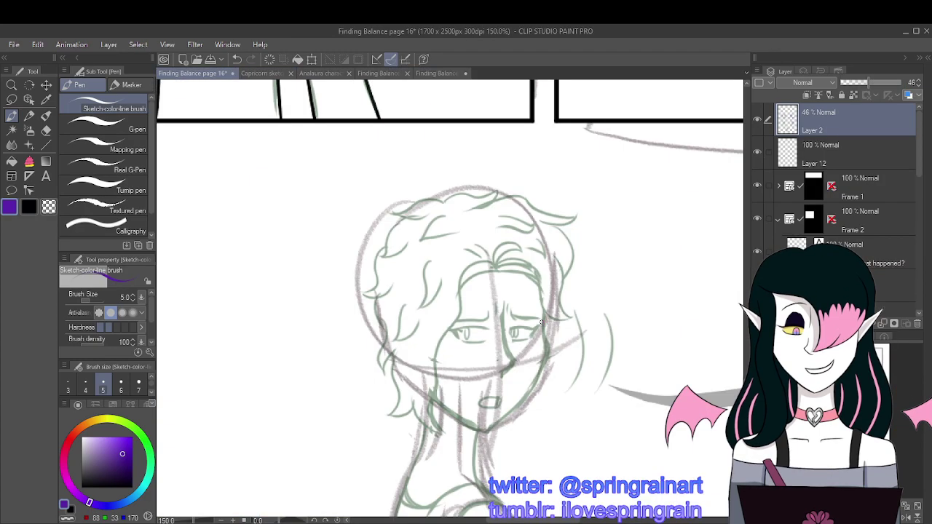
mouse_move(542, 310)
left_mouse_down()
mouse_move(530, 380)
mouse_move(537, 364)
mouse_move(512, 407)
mouse_move(515, 399)
mouse_move(478, 431)
left_mouse_up()
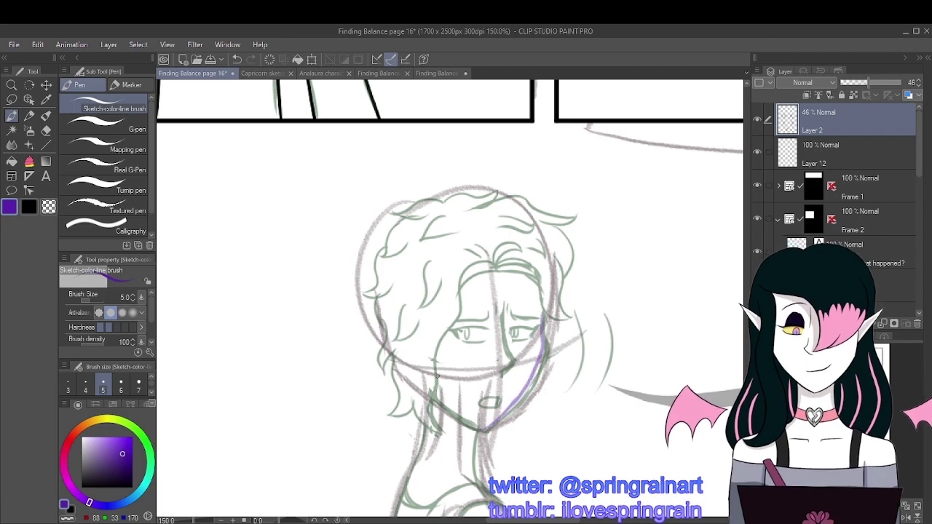
mouse_move(435, 385)
left_mouse_down()
mouse_move(464, 419)
mouse_move(444, 401)
mouse_move(459, 415)
left_mouse_up()
scroll(475, 424, "down", 1)
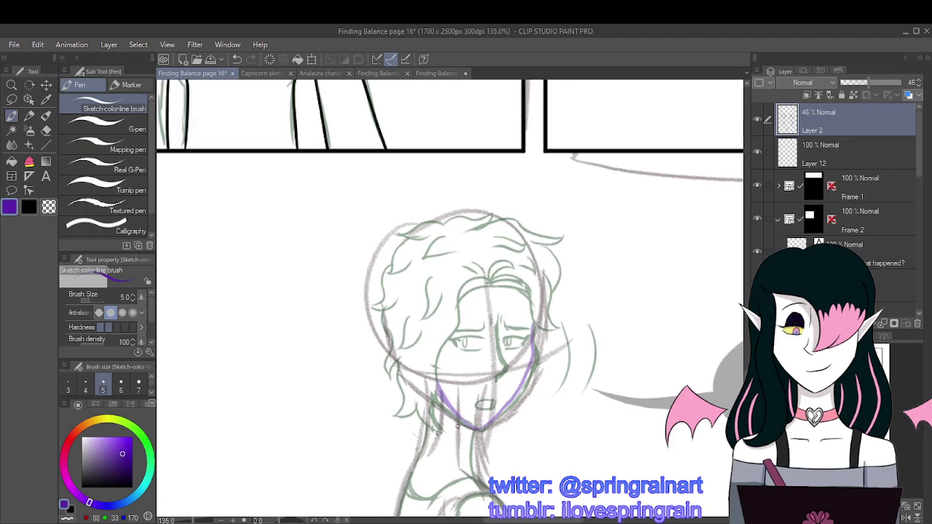
scroll(438, 401, "up", 1)
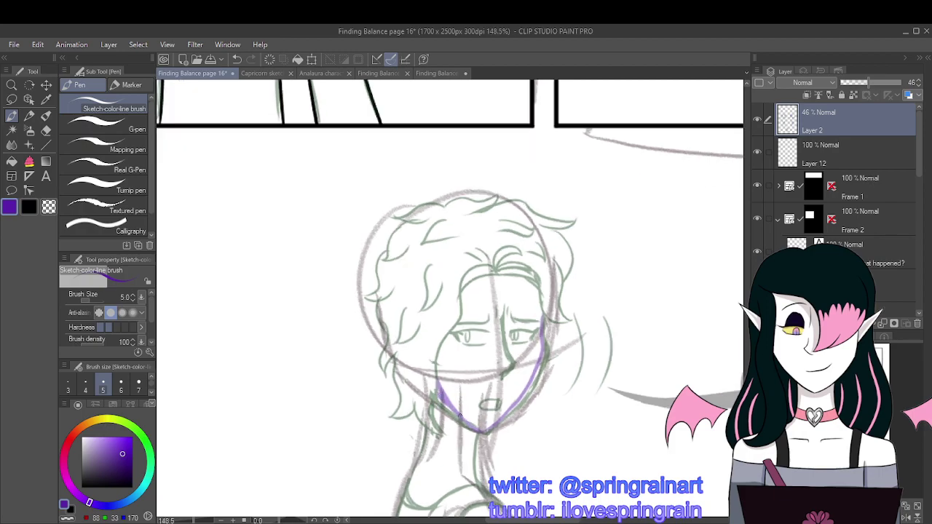
key("e")
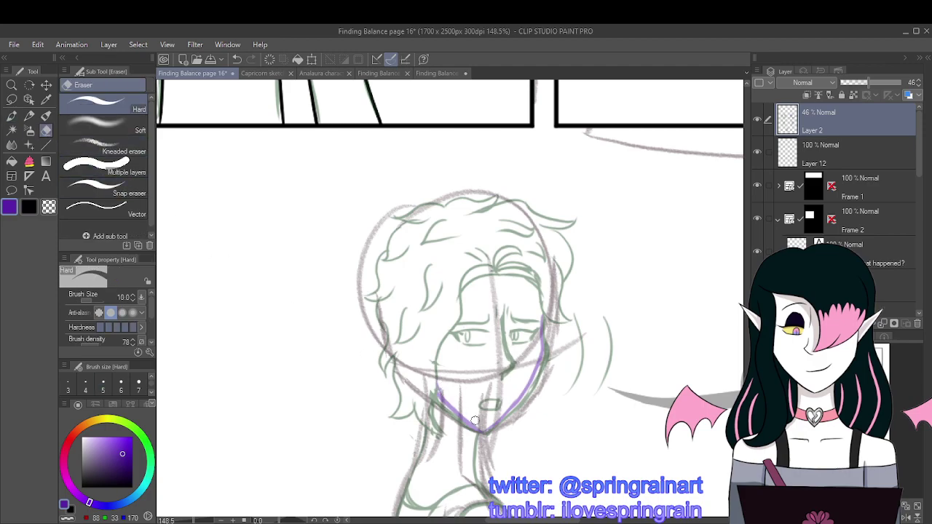
Step: Review the page's panels, comparing the inked "Try to stay calm. What happened?" panel with the sketched "We saw Vigrith, coming this way!" panel
scroll(447, 395, "down", 4)
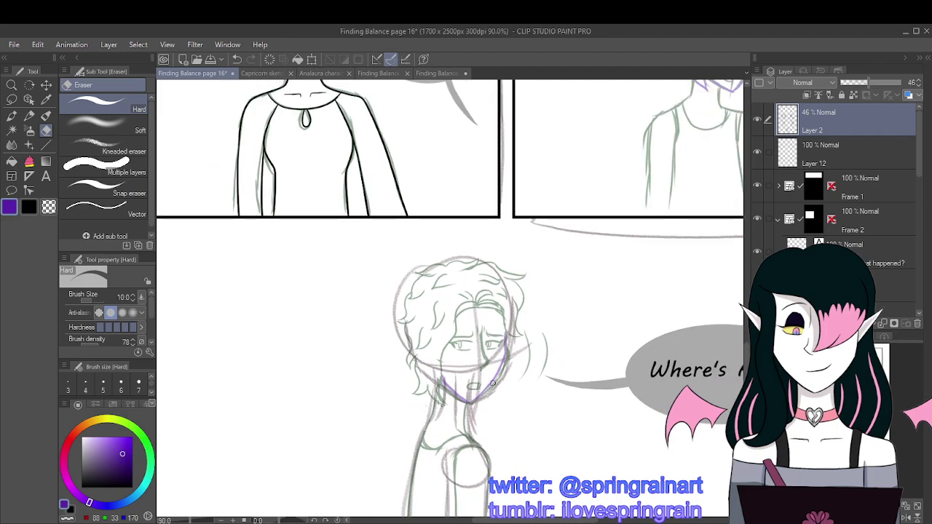
scroll(452, 298, "down", 3)
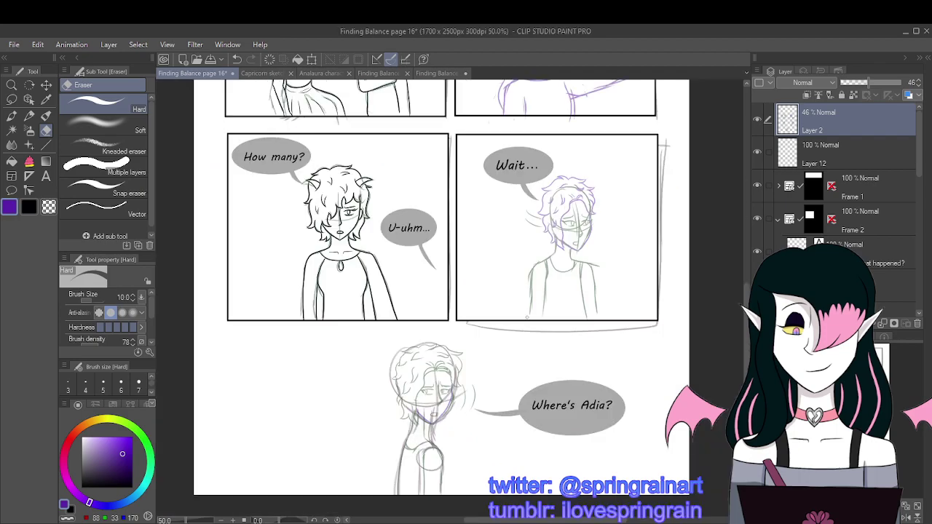
scroll(452, 299, "up", 4)
scroll(436, 299, "up", 5)
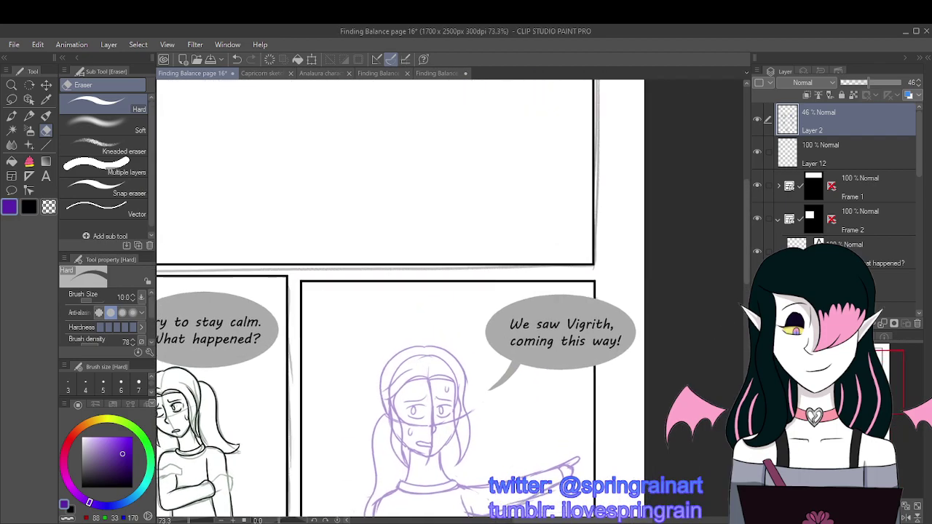
left_click_drag(437, 291, 469, 279)
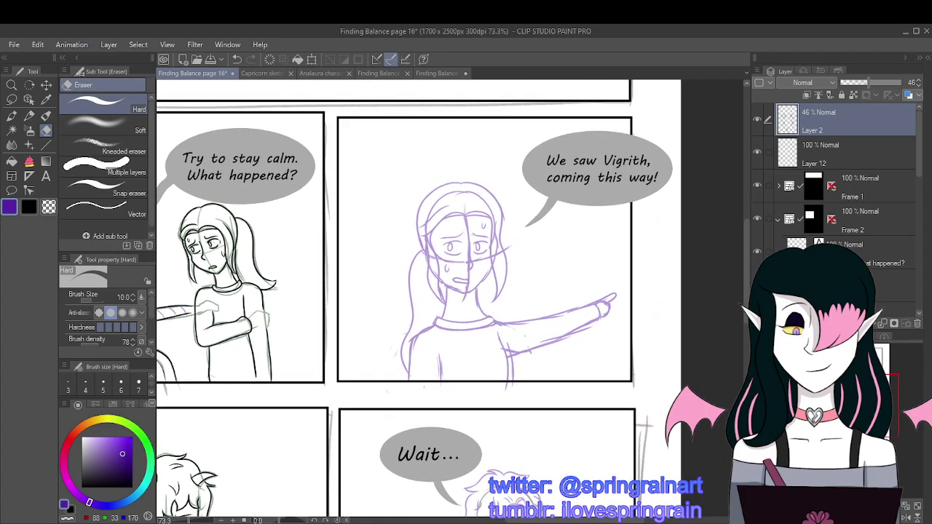
scroll(419, 298, "down", 1)
left_click_drag(437, 291, 640, 347)
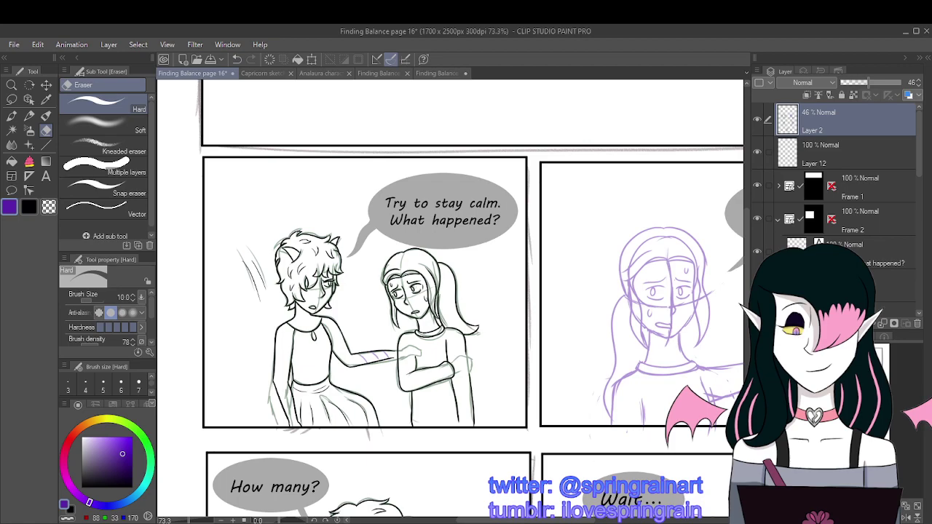
left_click_drag(639, 347, 421, 339)
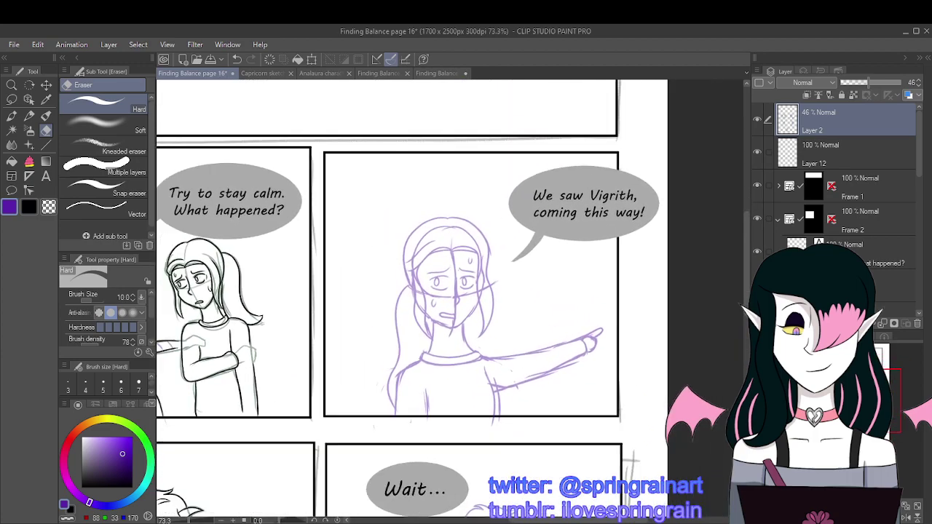
Step: Select the drawing layer inside the frame folder of the "We saw Vigrith, coming this way!" panel
scroll(808, 175, "down", 2)
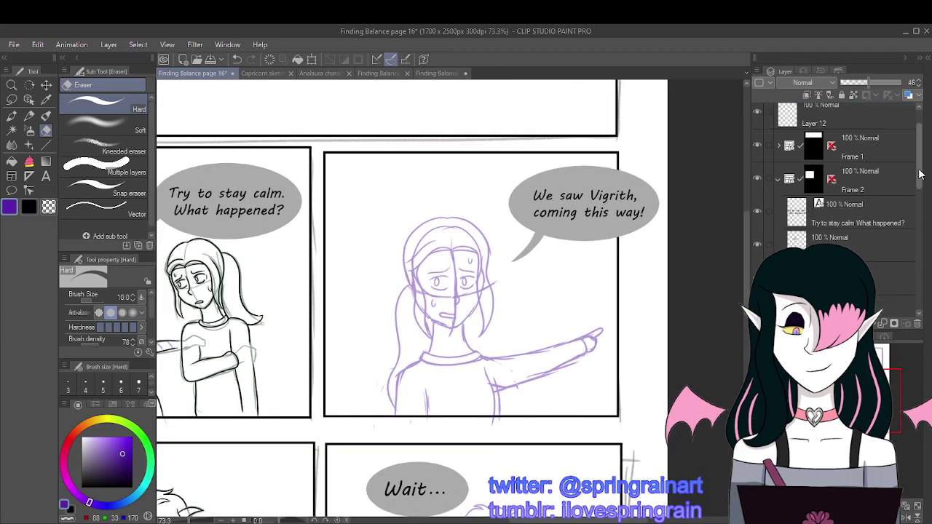
scroll(919, 182, "down", 1)
scroll(917, 182, "down", 3)
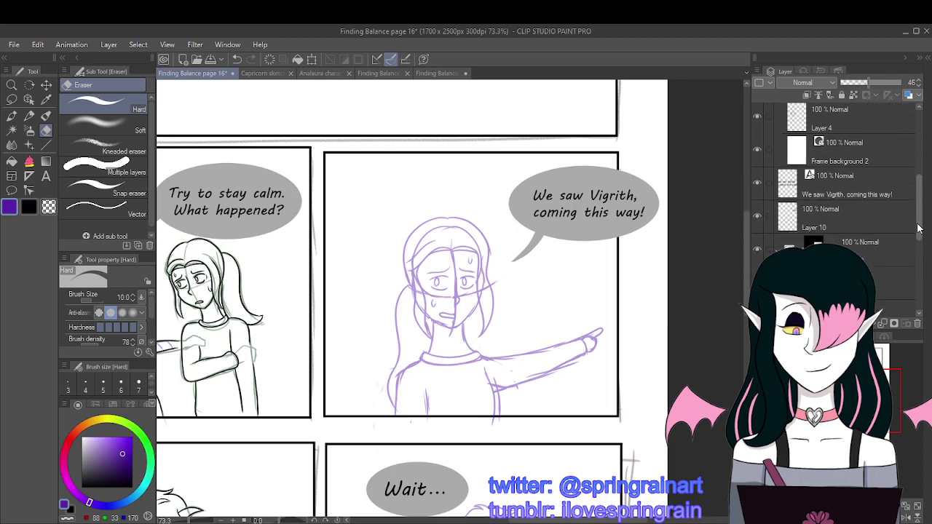
left_click(864, 256)
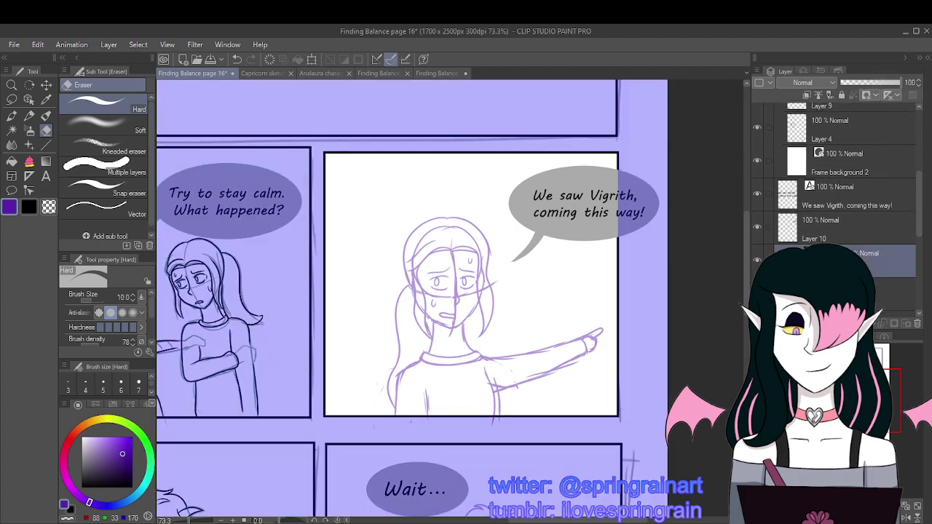
left_click(888, 295)
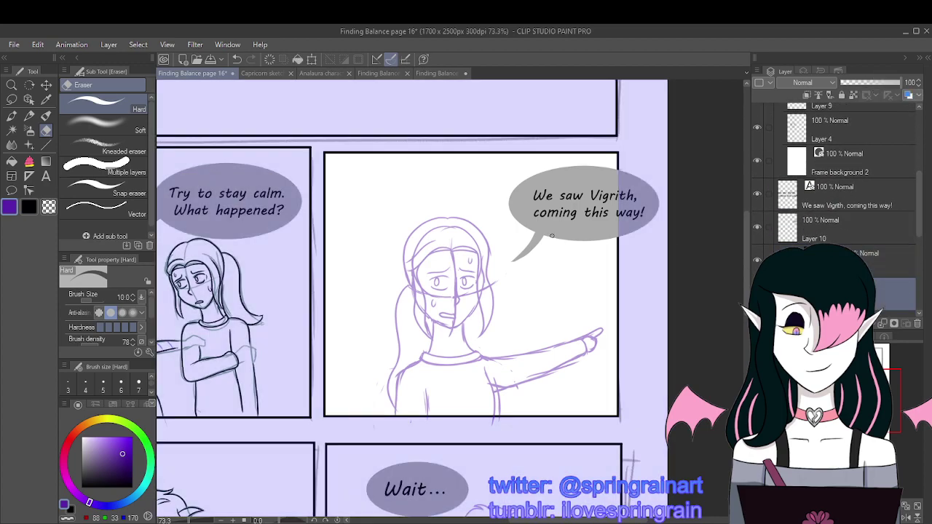
Step: Switch to the G-pen and set the drawing colour to black for inking
left_click(11, 116)
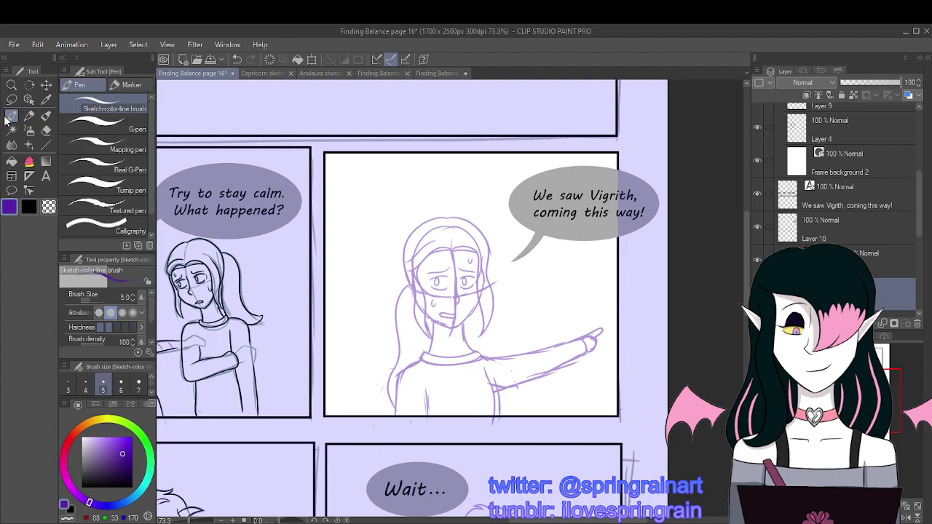
left_click(116, 131)
left_click_drag(104, 446, 82, 488)
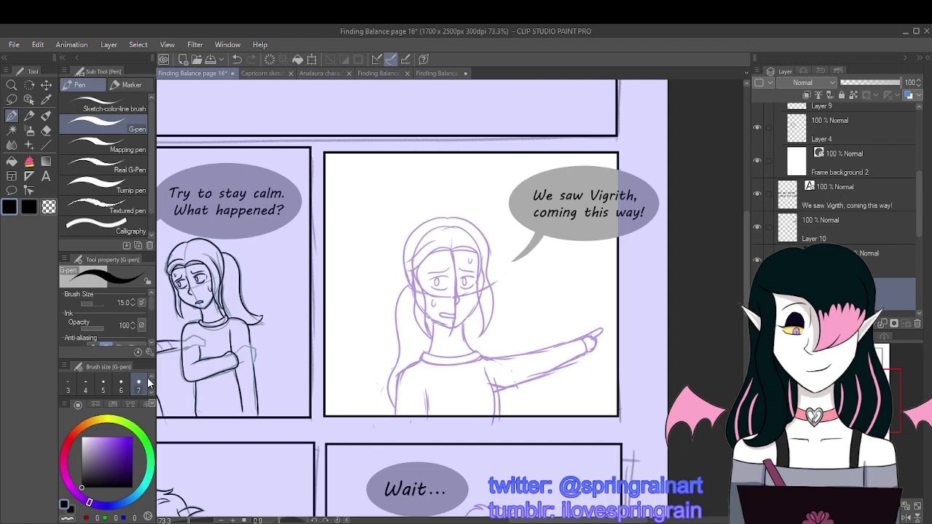
Step: Set the G-pen size to 5 and ink the character's jawline from cheek to cheek and both sides of the neck
left_click(102, 390)
scroll(444, 302, "up", 5)
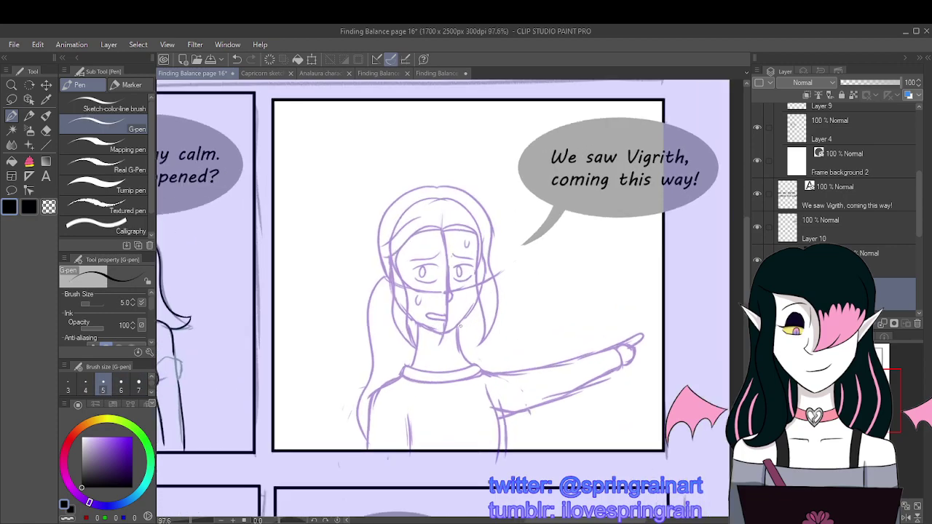
mouse_move(388, 314)
left_mouse_down()
mouse_move(444, 354)
mouse_move(480, 360)
mouse_move(513, 334)
mouse_move(548, 274)
left_mouse_up()
scroll(493, 342, "down", 2)
scroll(493, 341, "up", 1)
mouse_move(491, 345)
left_mouse_down()
mouse_move(494, 381)
mouse_move(526, 417)
left_mouse_up()
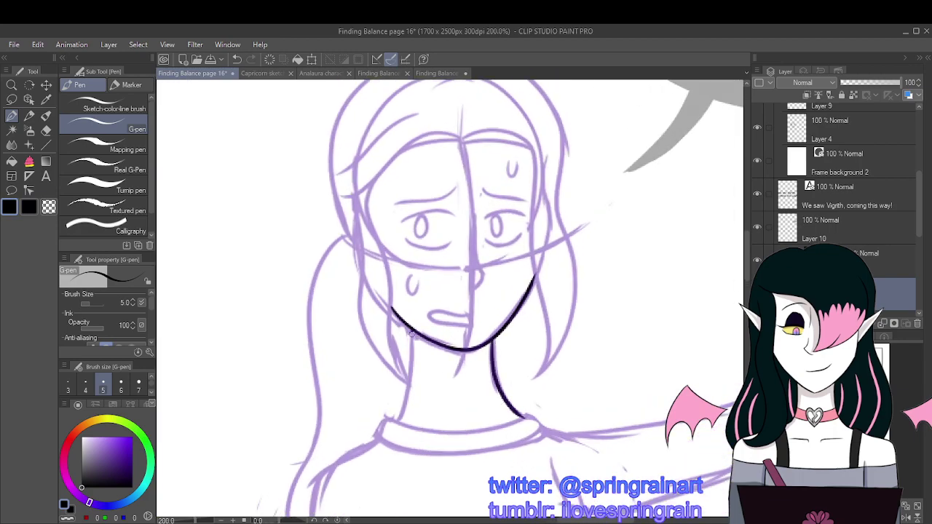
left_click_drag(412, 333, 399, 418)
scroll(409, 373, "up", 2)
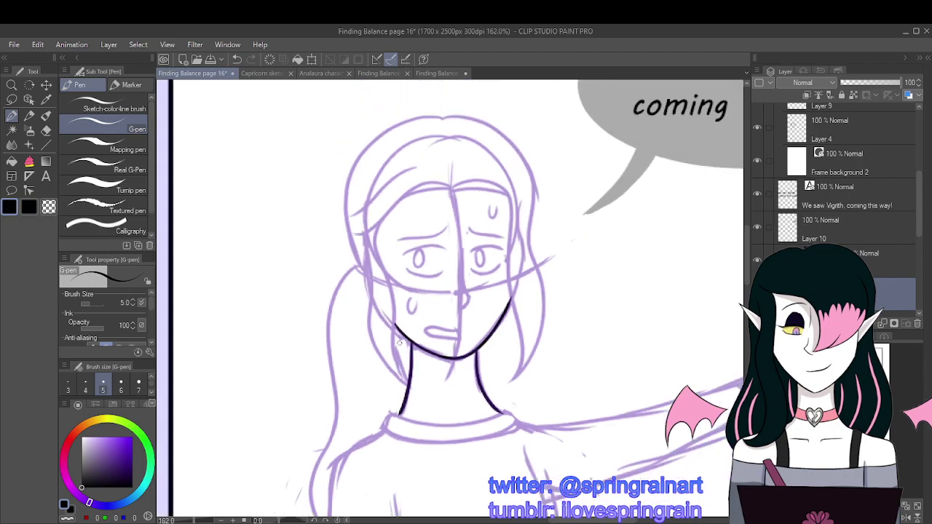
Step: Ink the face-framing hair locks, the parted fringe and the outer hair contour on the pointing-arm side up to the crown
mouse_move(375, 223)
left_mouse_down()
mouse_move(371, 250)
mouse_move(398, 318)
mouse_move(389, 367)
mouse_move(409, 400)
mouse_move(360, 285)
mouse_move(356, 234)
left_mouse_up()
scroll(376, 231, "down", 2)
scroll(378, 231, "up", 3)
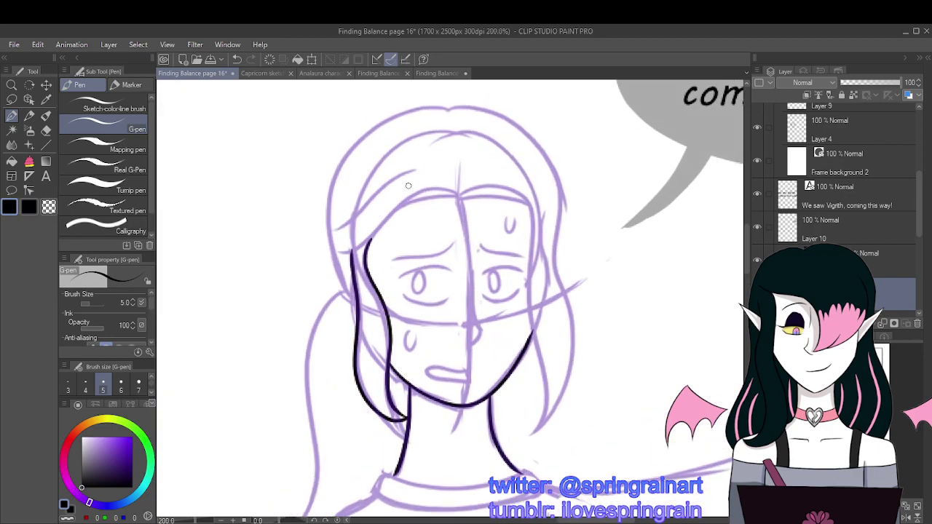
mouse_move(423, 167)
left_mouse_down()
mouse_move(382, 186)
mouse_move(330, 236)
mouse_move(361, 244)
mouse_move(400, 205)
mouse_move(443, 186)
mouse_move(468, 205)
mouse_move(517, 186)
mouse_move(536, 193)
mouse_move(541, 258)
left_mouse_up()
mouse_move(535, 296)
left_mouse_down()
mouse_move(555, 362)
mouse_move(550, 412)
mouse_move(534, 428)
mouse_move(572, 399)
mouse_move(587, 357)
mouse_move(560, 289)
mouse_move(571, 178)
mouse_move(540, 131)
mouse_move(487, 111)
mouse_move(441, 113)
left_mouse_up()
scroll(444, 117, "down", 3)
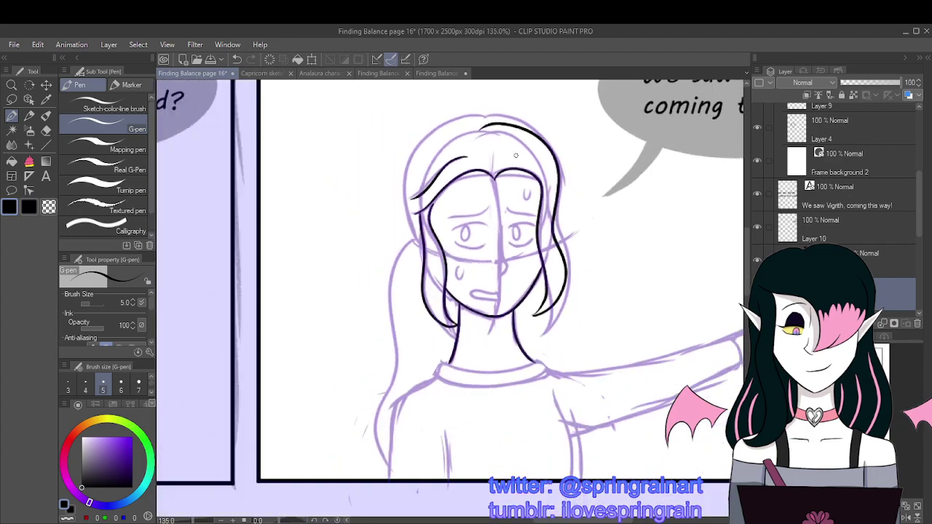
Step: Ink the crown outline from the parting down the ponytail side of the head
scroll(481, 143, "up", 2)
scroll(481, 143, "up", 1)
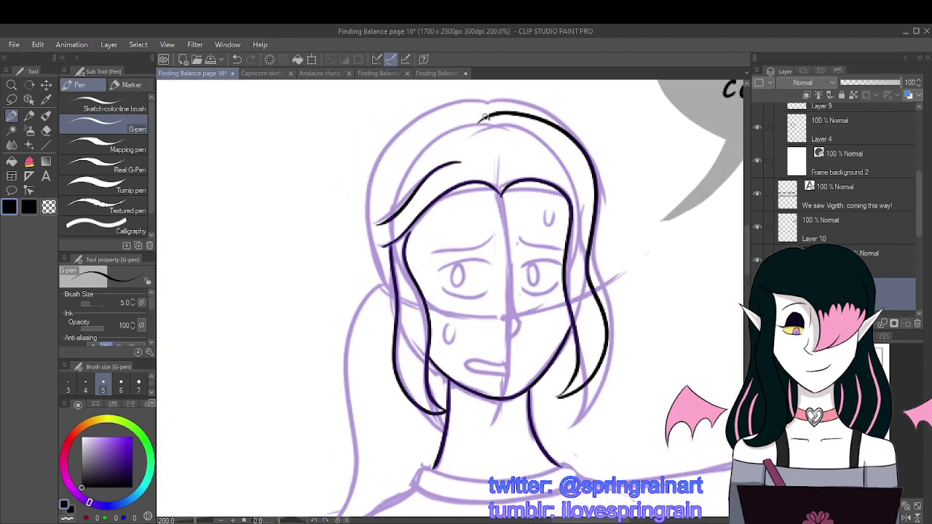
mouse_move(485, 116)
left_mouse_down()
mouse_move(368, 241)
mouse_move(377, 265)
left_mouse_up()
scroll(392, 289, "down", 4)
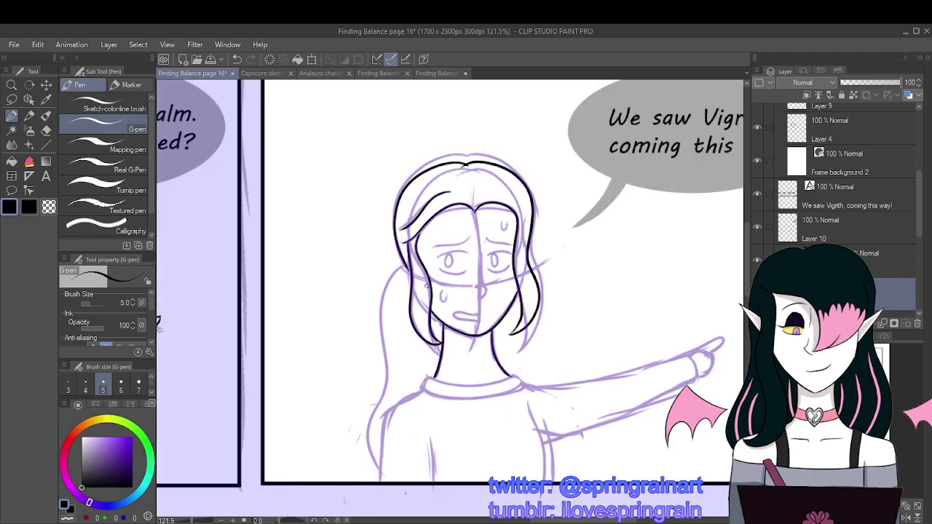
Step: Extend the inked head contour to meet the side lock above the ponytail, undoing and redrawing the short joining stroke
scroll(397, 277, "up", 6)
left_click_drag(402, 259, 415, 280)
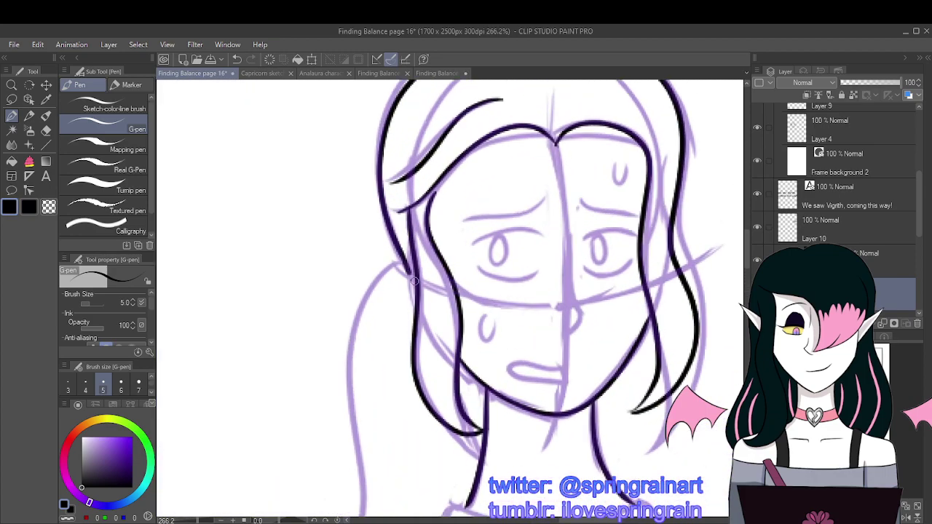
key("ctrl+z")
left_click_drag(402, 260, 419, 293)
scroll(410, 253, "down", 1)
scroll(410, 253, "down", 3)
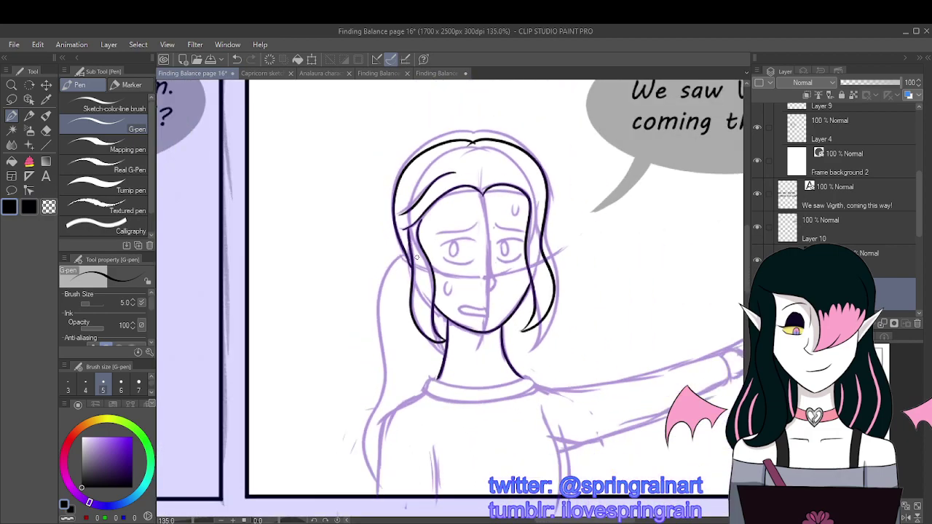
left_click(235, 58)
scroll(400, 237, "up", 3)
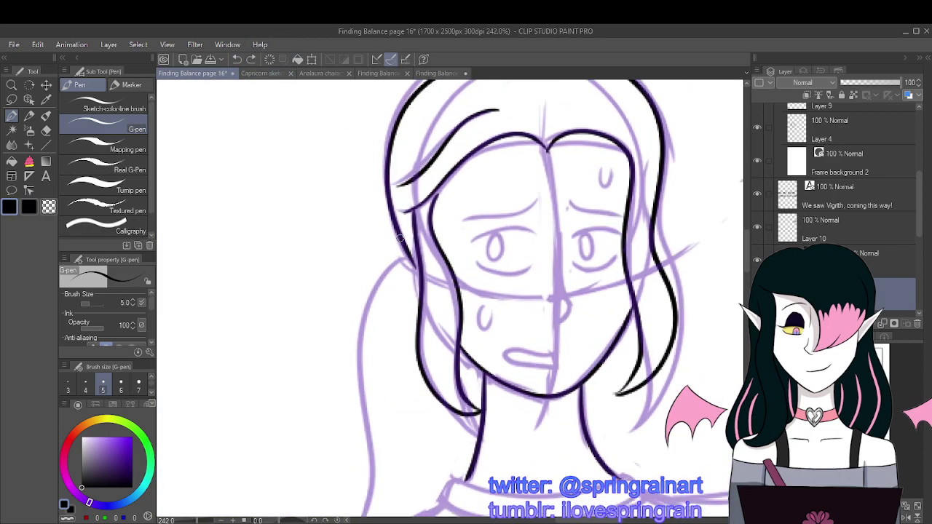
left_click_drag(399, 236, 415, 276)
scroll(413, 274, "down", 3)
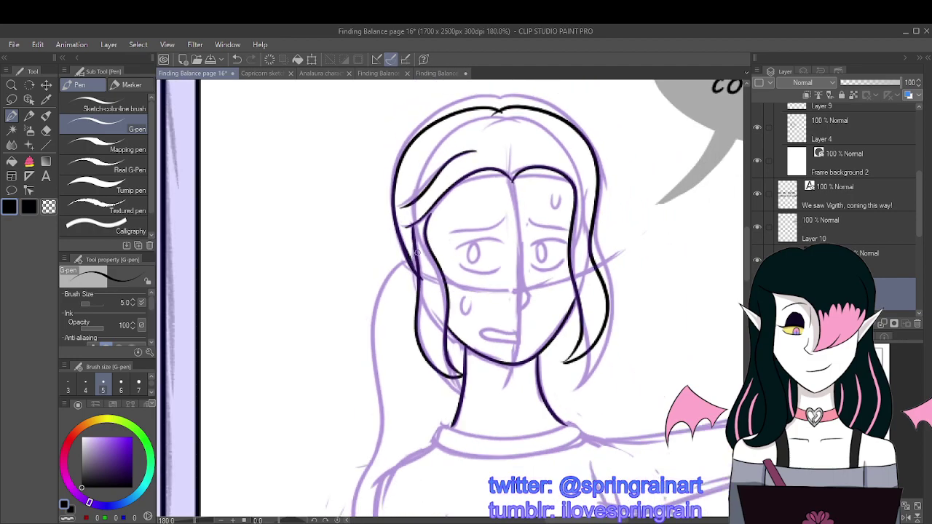
left_click(237, 58)
scroll(414, 269, "up", 2)
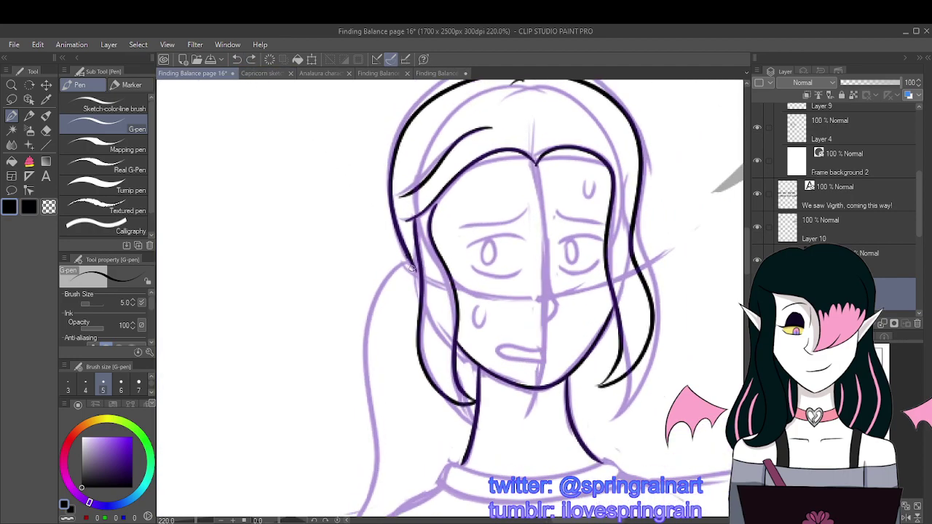
scroll(421, 273, "up", 3)
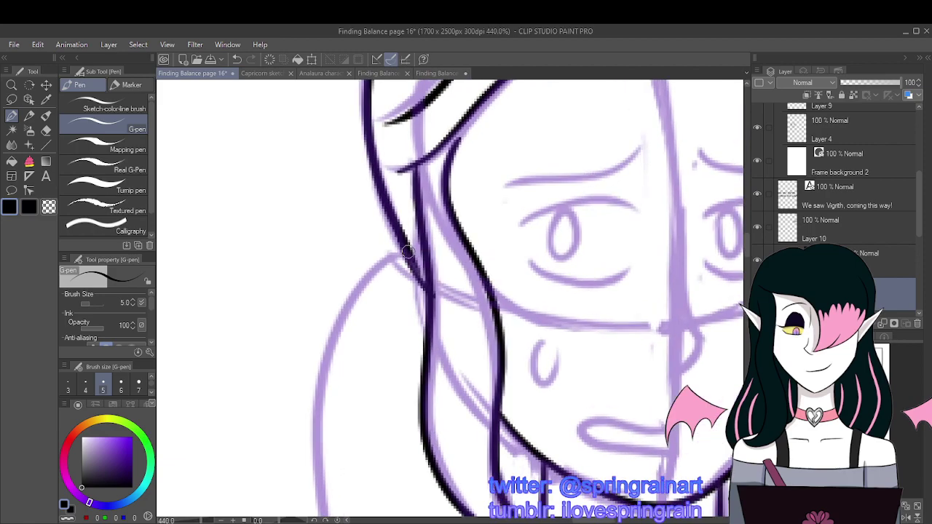
Step: Ink the ponytail's wavy outer line from the back of the head to its curled tip beside the shoulder
scroll(433, 295, "down", 5)
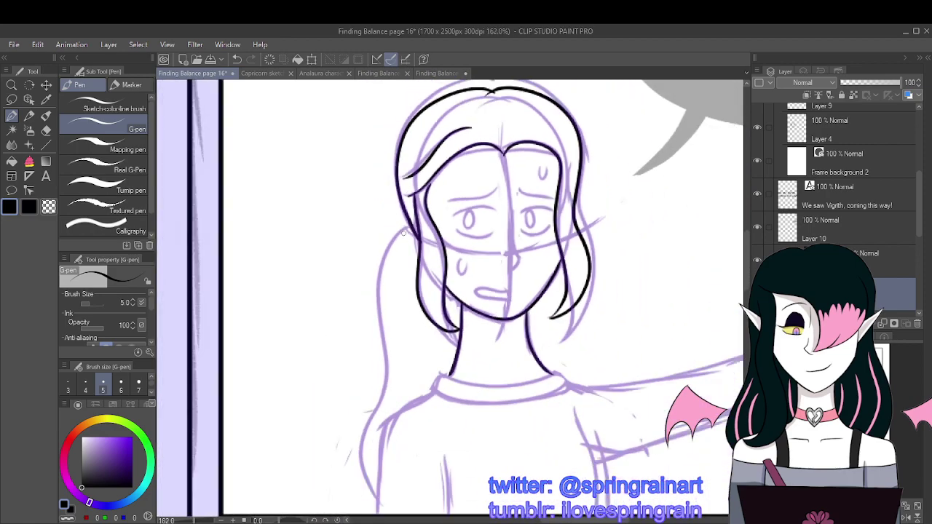
mouse_move(409, 228)
left_mouse_down()
mouse_move(383, 268)
mouse_move(401, 344)
mouse_move(392, 383)
mouse_move(355, 427)
mouse_move(353, 456)
left_mouse_up()
left_click_drag(362, 419, 357, 484)
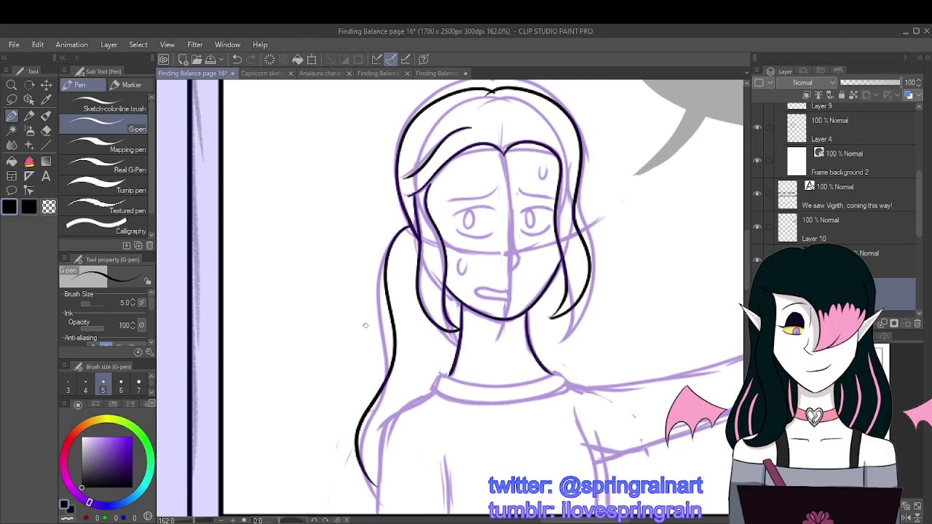
scroll(366, 326, "down", 3)
Step: Ink both eyes with their lids and irises, the worried eyebrows and the short frown creases between them
scroll(399, 312, "up", 4)
scroll(457, 306, "up", 4)
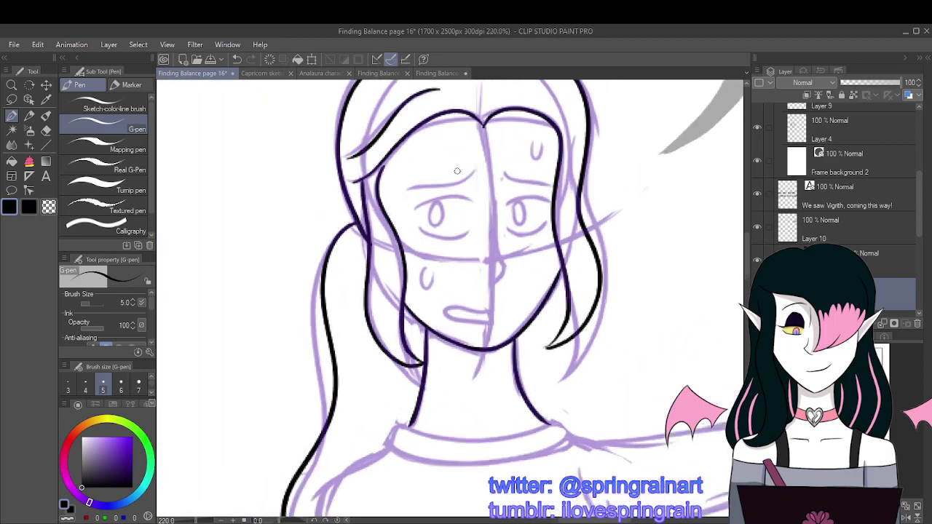
mouse_move(400, 218)
left_mouse_down()
mouse_move(440, 197)
mouse_move(489, 216)
left_mouse_up()
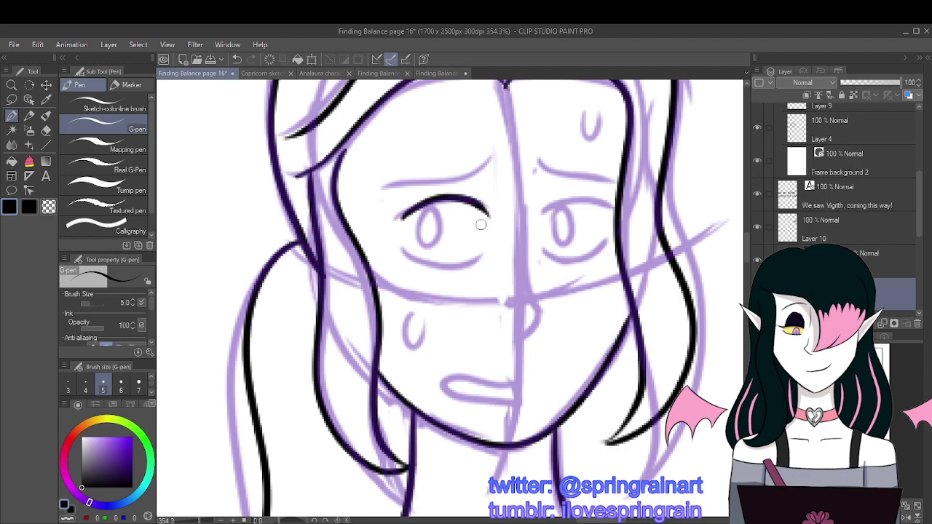
left_click_drag(410, 250, 483, 250)
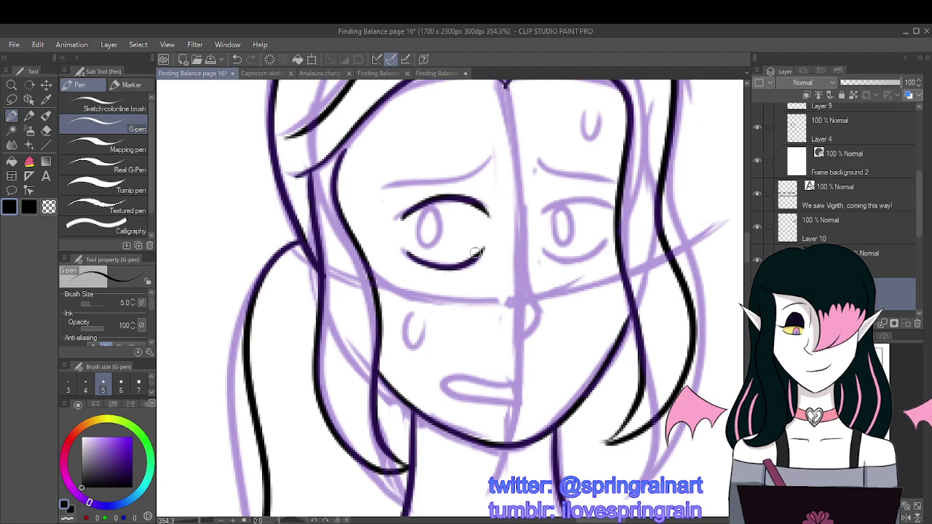
mouse_move(428, 208)
left_mouse_down()
mouse_move(426, 246)
mouse_move(432, 205)
mouse_move(437, 239)
mouse_move(427, 204)
mouse_move(473, 177)
left_mouse_up()
key("ctrl+z")
mouse_move(510, 158)
left_mouse_down()
mouse_move(501, 179)
mouse_move(612, 182)
left_mouse_up()
mouse_move(530, 155)
left_mouse_down()
mouse_move(525, 183)
mouse_move(605, 208)
left_mouse_up()
scroll(533, 199, "down", 1)
mouse_move(545, 252)
left_mouse_down()
mouse_move(573, 257)
mouse_move(602, 230)
left_mouse_up()
mouse_move(550, 207)
left_mouse_down()
mouse_move(563, 218)
mouse_move(551, 203)
left_mouse_up()
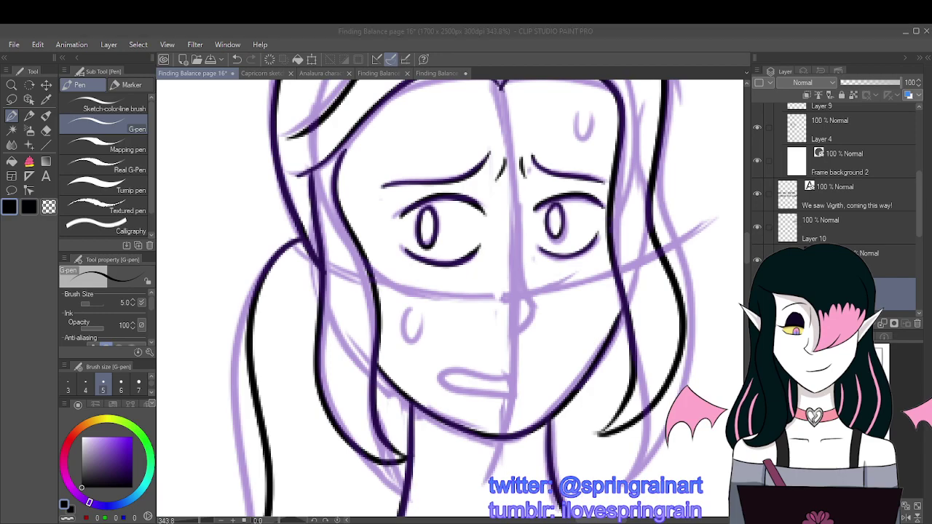
Step: Ink the nose from bridge to tip and the small open mouth, undoing the first mouth and redrawing it
left_click(493, 473)
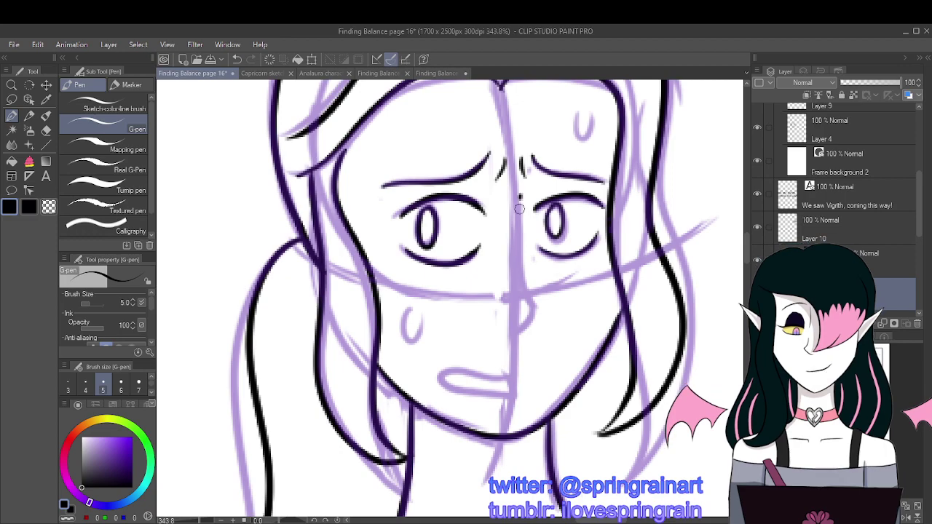
left_click_drag(519, 208, 513, 331)
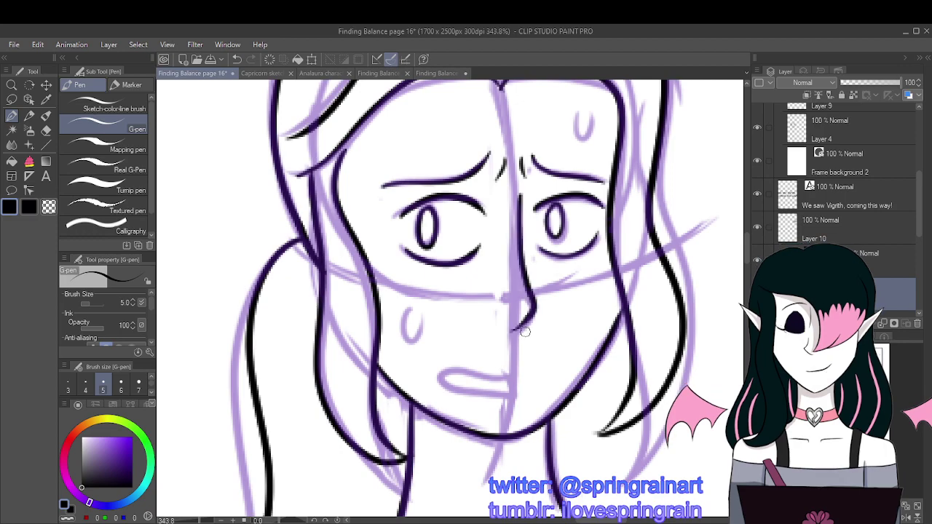
mouse_move(488, 377)
left_mouse_down()
mouse_move(460, 371)
mouse_move(512, 400)
mouse_move(474, 373)
mouse_move(463, 377)
left_mouse_up()
scroll(467, 353, "down", 4)
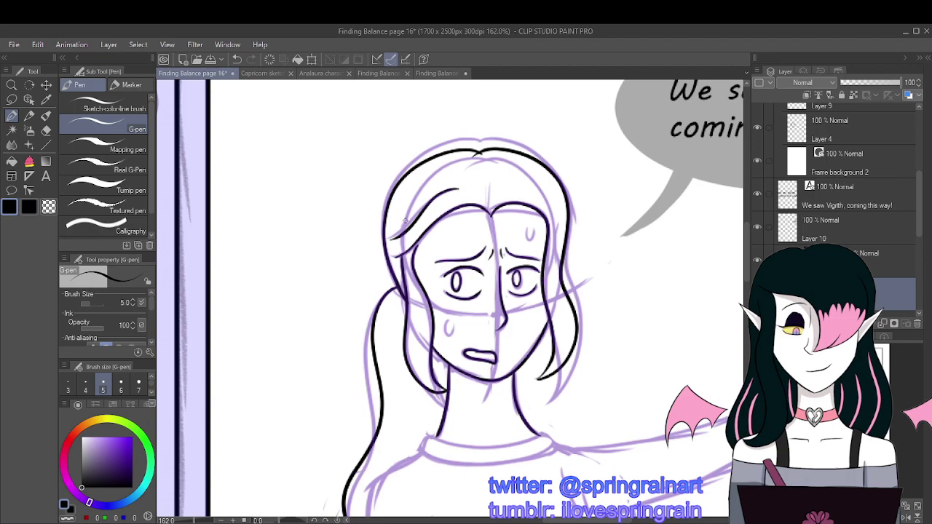
left_click(237, 59)
scroll(466, 349, "up", 4)
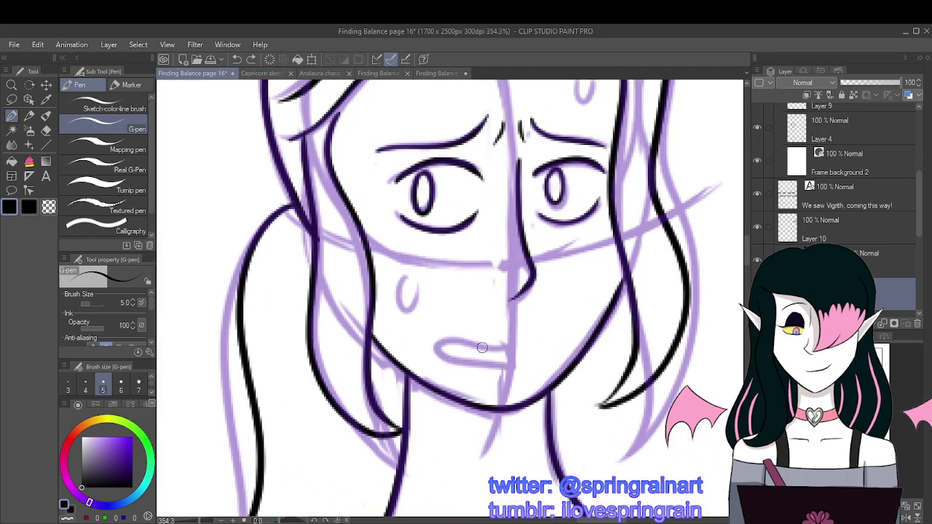
mouse_move(482, 348)
left_mouse_down()
mouse_move(453, 335)
mouse_move(431, 362)
mouse_move(453, 356)
mouse_move(515, 368)
left_mouse_up()
left_click_drag(472, 345, 514, 357)
scroll(514, 356, "down", 4)
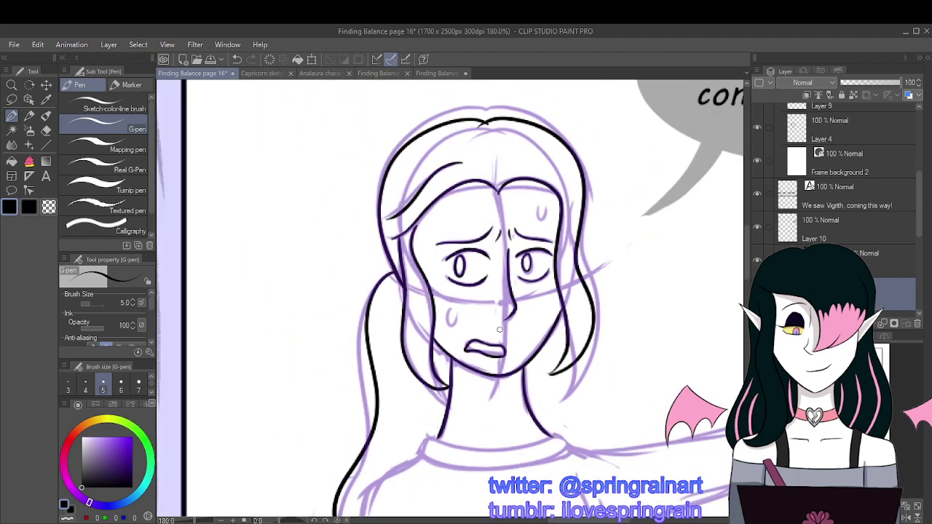
Step: Ink the two sweat drops on the character's cheek and forehead
scroll(450, 315, "up", 1)
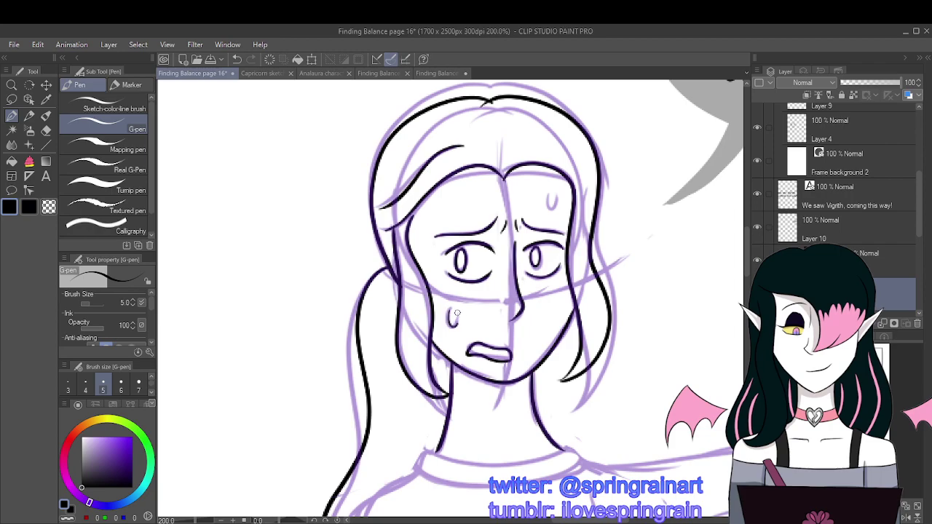
left_click_drag(552, 197, 559, 204)
scroll(548, 215, "down", 3)
scroll(532, 267, "up", 4)
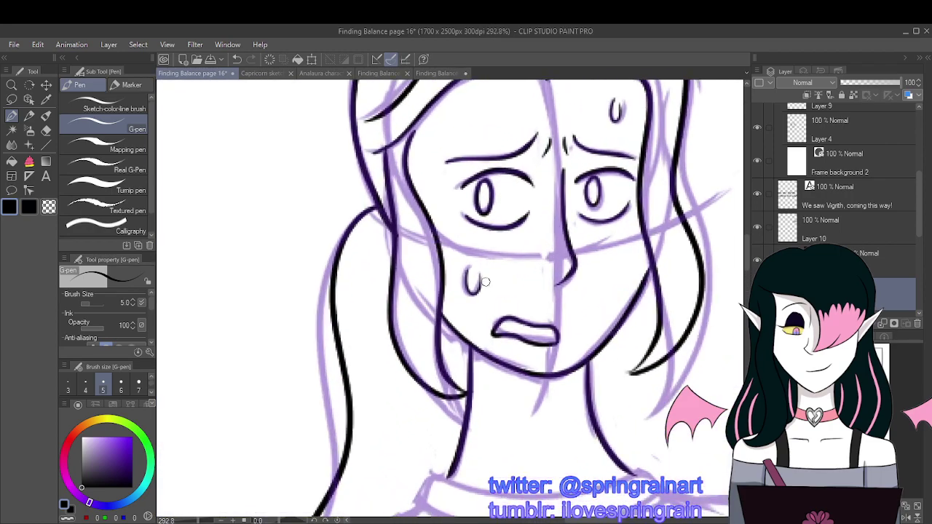
Step: Lasso the cheek sweat drop and move it slightly lower and closer to the side lock with a transform
left_click(12, 101)
left_click_drag(472, 249, 475, 310)
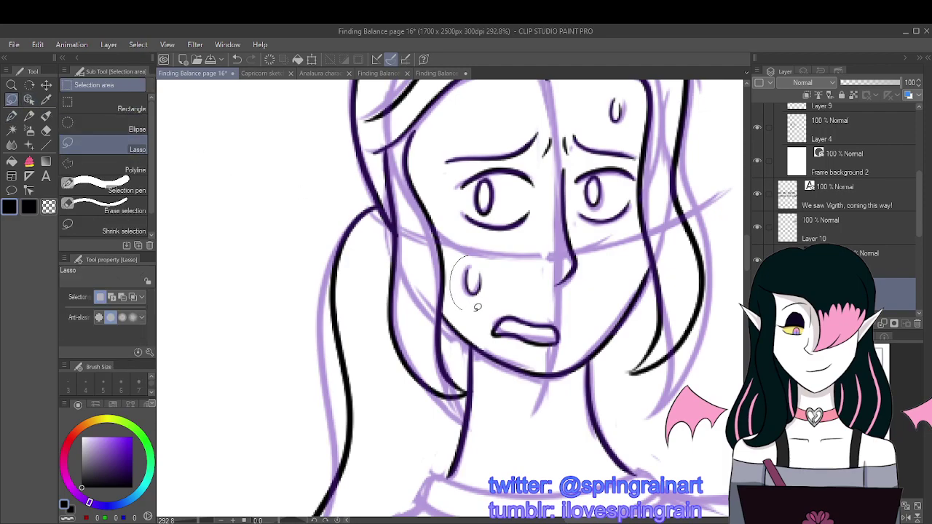
key("ctrl+t")
left_click_drag(499, 249, 492, 258)
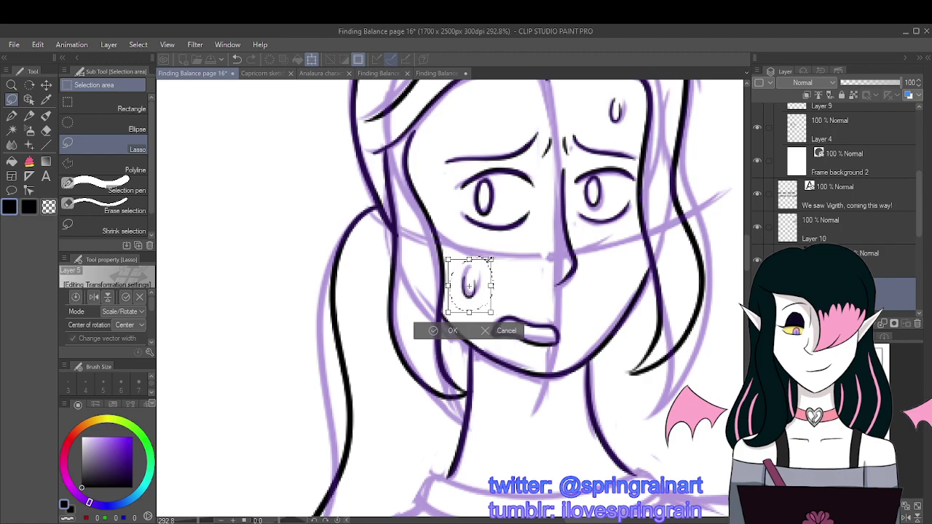
key("Return")
scroll(493, 303, "down", 6)
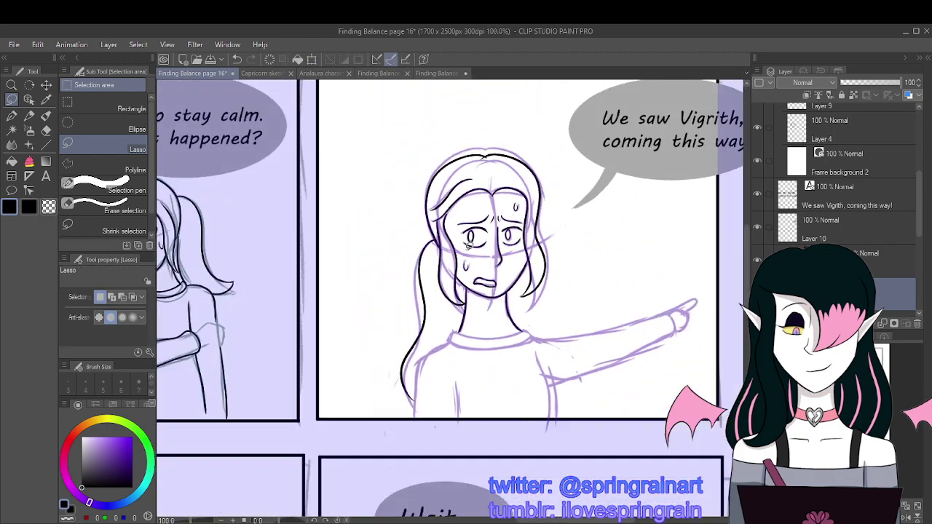
Step: Ink the sweater collar around the neck with the size 5 G-pen, undoing and redrawing its lower edge once
key("p")
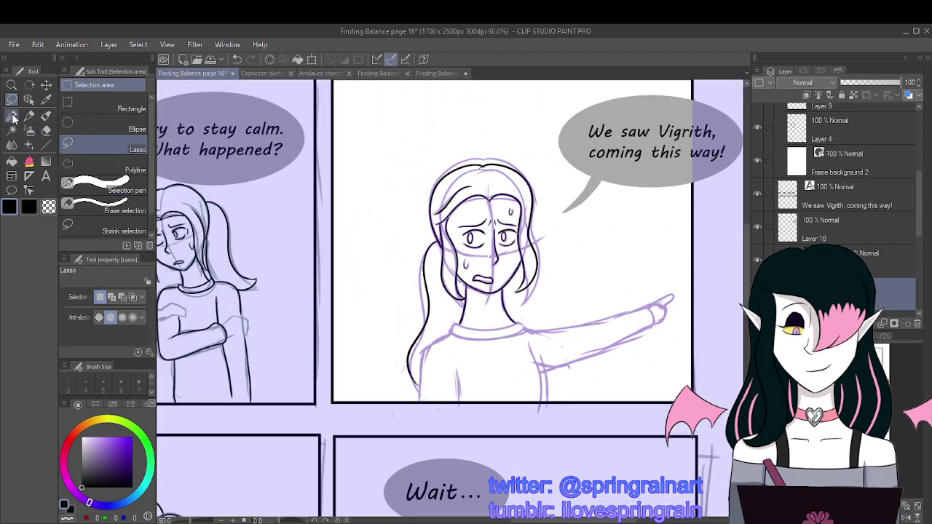
scroll(503, 324, "up", 4)
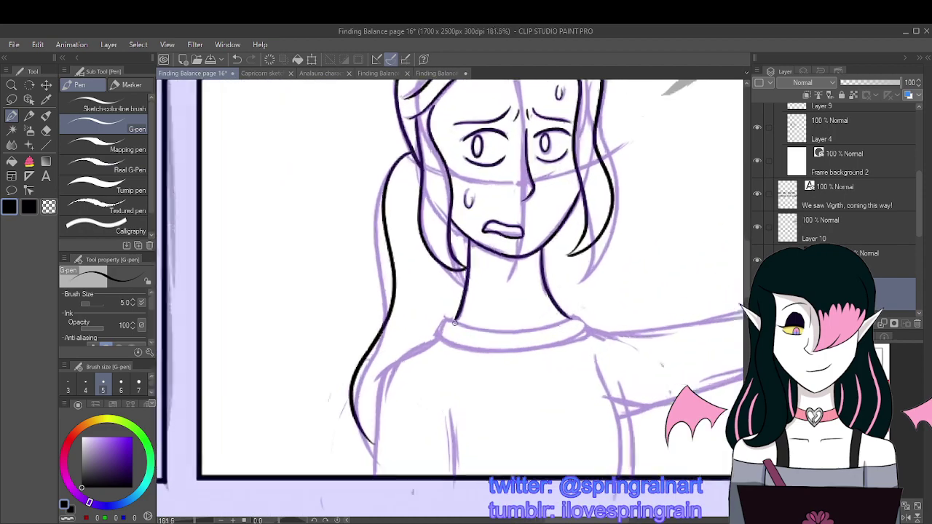
mouse_move(439, 335)
left_mouse_down()
mouse_move(452, 318)
mouse_move(577, 311)
left_mouse_up()
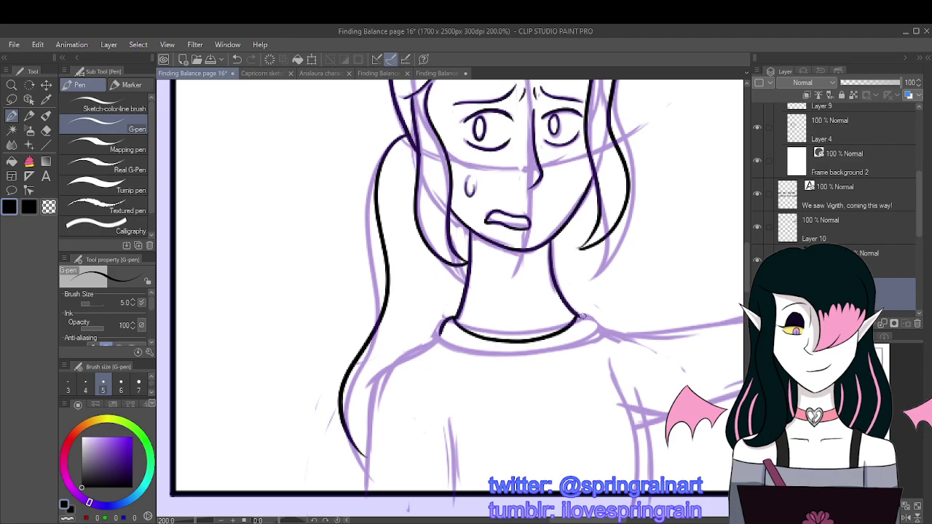
mouse_move(587, 335)
left_mouse_down()
mouse_move(543, 357)
mouse_move(501, 359)
left_mouse_up()
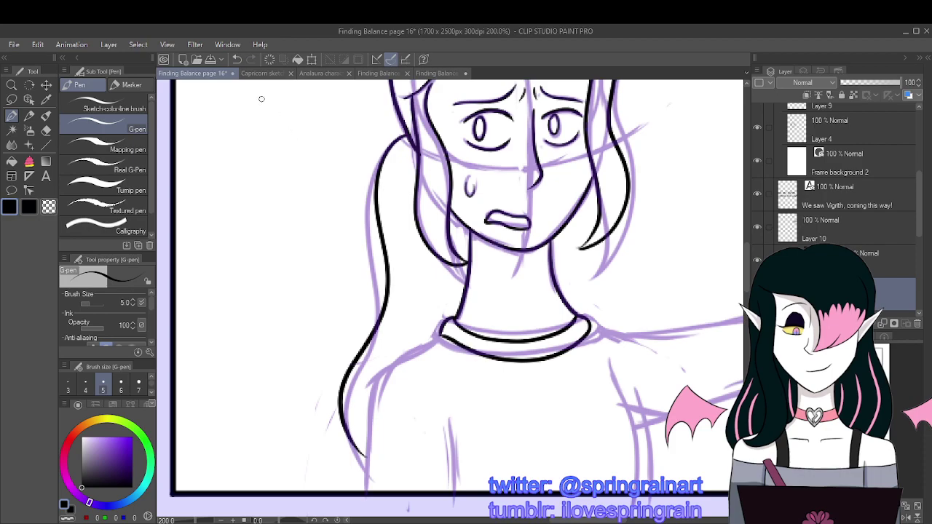
key("ctrl+z")
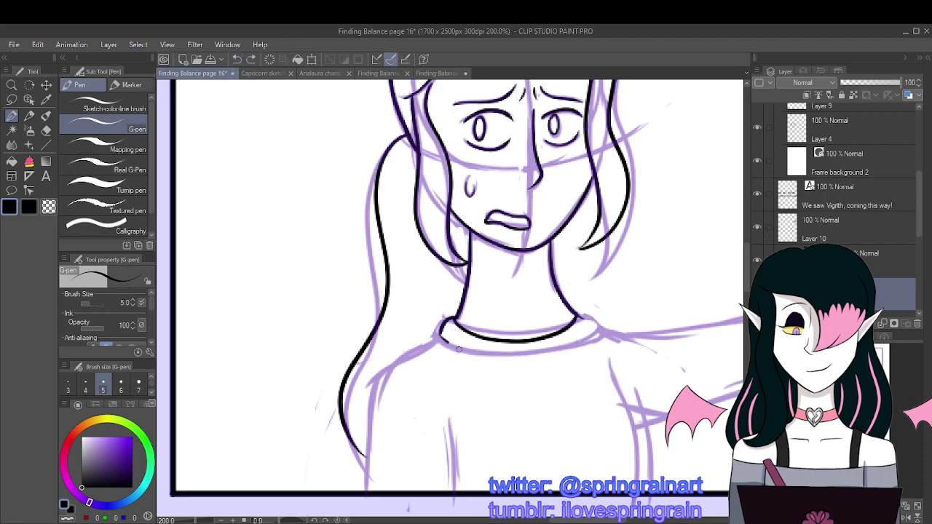
mouse_move(441, 338)
left_mouse_down()
mouse_move(523, 364)
mouse_move(555, 357)
mouse_move(588, 329)
left_mouse_up()
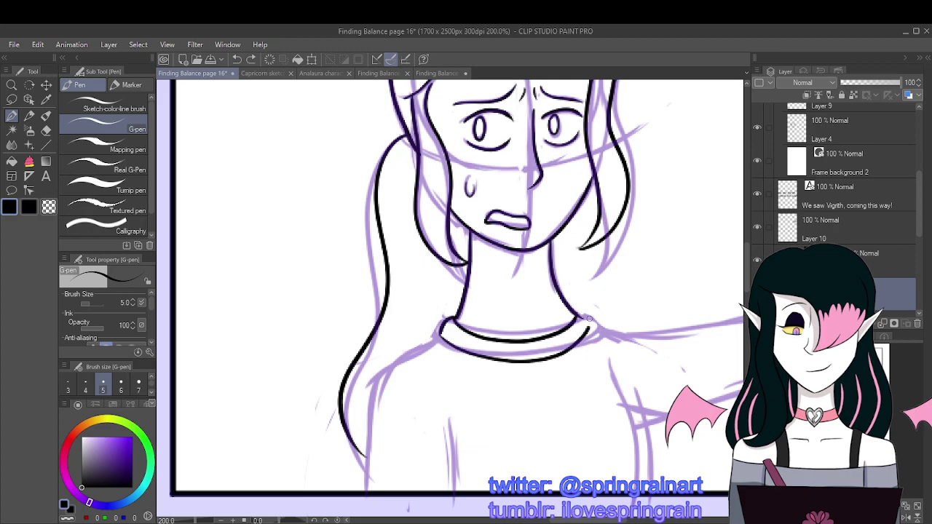
scroll(548, 297, "down", 1)
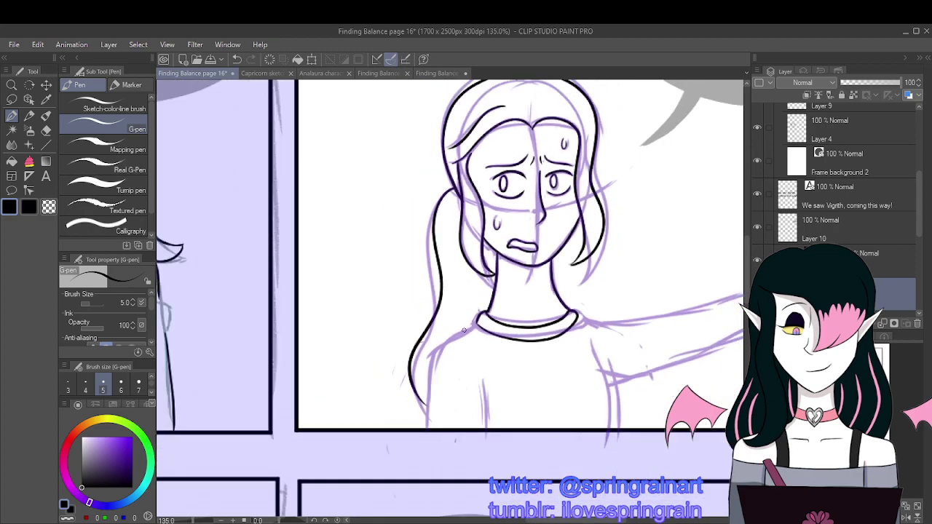
Step: Ink the sloping shoulder with the outer sleeve line, the inner arm line and the opposite side of the torso
scroll(463, 330, "up", 1)
mouse_move(451, 338)
left_mouse_down()
mouse_move(424, 358)
mouse_move(419, 462)
left_mouse_up()
left_click_drag(486, 391, 491, 449)
left_click_drag(620, 345, 642, 441)
scroll(585, 310, "down", 4)
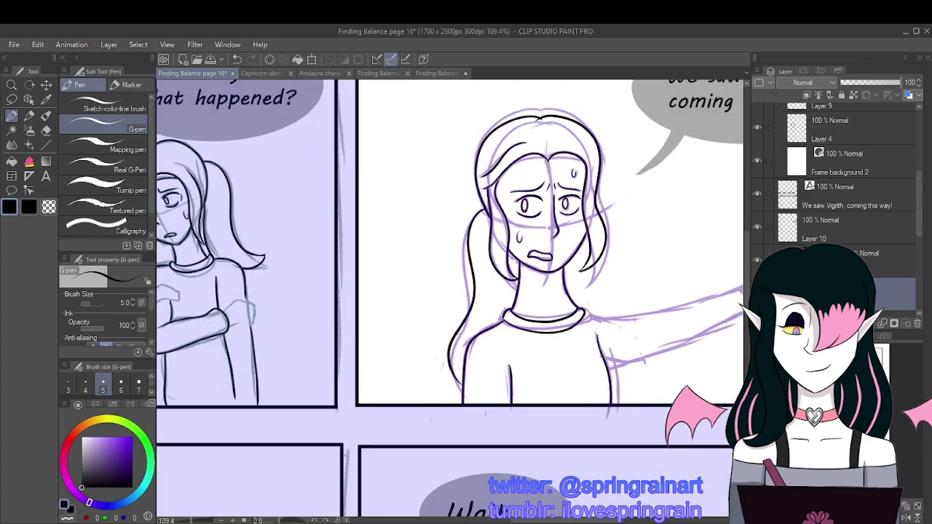
Step: Ink the outstretched sleeve from the collar to a rounded cuff and back to the armpit, undoing and redrawing the cuff end
scroll(575, 311, "up", 3)
left_click_drag(587, 320, 729, 293)
scroll(728, 294, "down", 1)
scroll(686, 296, "down", 3)
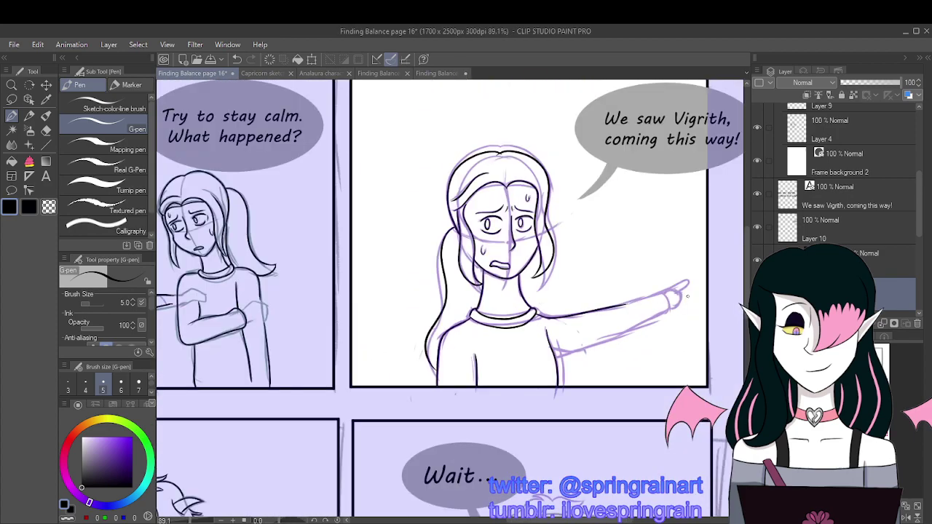
scroll(686, 295, "up", 5)
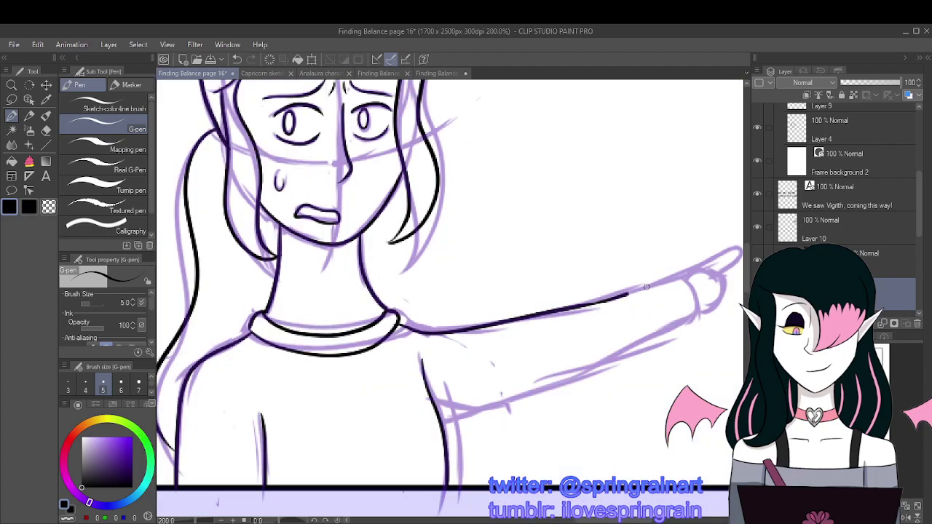
mouse_move(628, 295)
left_mouse_down()
mouse_move(675, 278)
mouse_move(691, 287)
mouse_move(697, 309)
mouse_move(686, 330)
left_mouse_up()
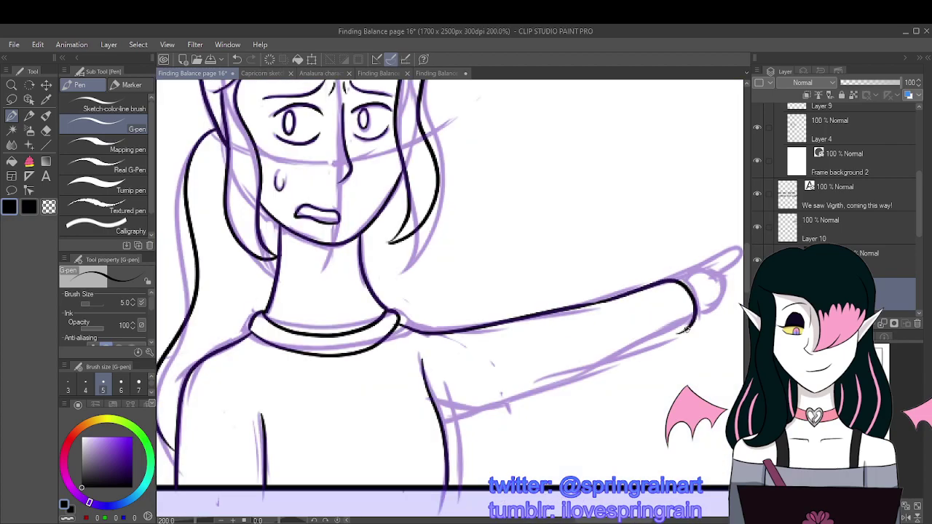
left_click(236, 59)
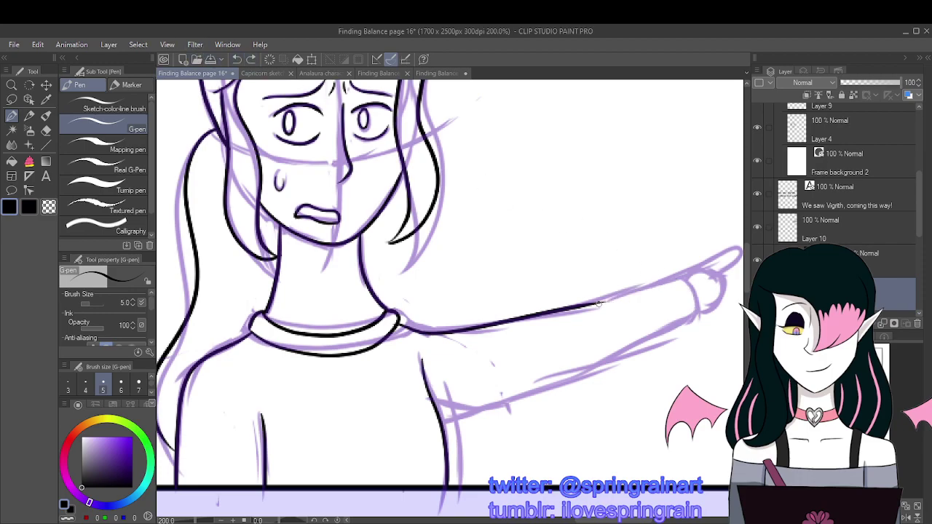
mouse_move(580, 306)
left_mouse_down()
mouse_move(677, 280)
mouse_move(693, 286)
mouse_move(705, 321)
mouse_move(704, 334)
mouse_move(654, 333)
mouse_move(597, 361)
left_mouse_up()
key("ctrl+z")
mouse_move(589, 303)
left_mouse_down()
mouse_move(685, 282)
mouse_move(685, 338)
mouse_move(519, 384)
mouse_move(439, 431)
left_mouse_up()
scroll(530, 362, "down", 1)
scroll(669, 295, "up", 3)
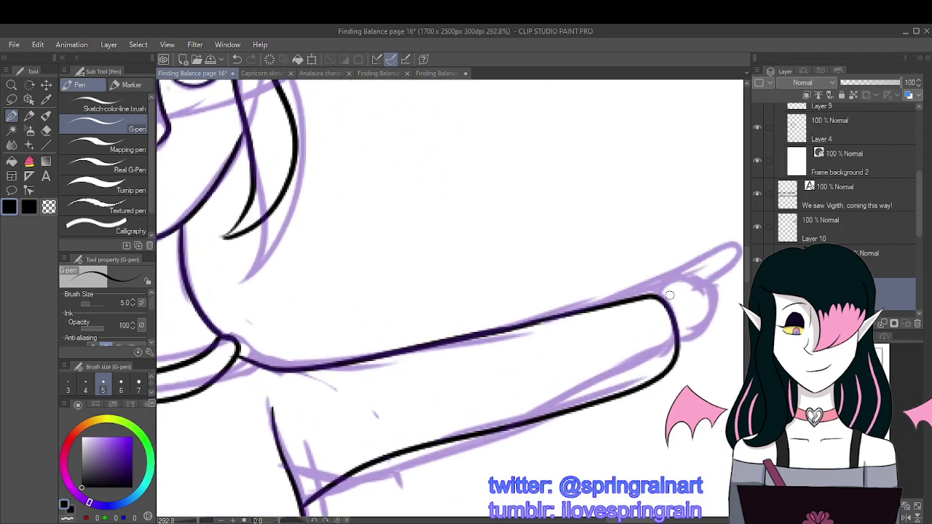
mouse_move(668, 307)
left_mouse_down()
mouse_move(699, 281)
mouse_move(731, 276)
mouse_move(728, 292)
mouse_move(704, 303)
mouse_move(725, 316)
mouse_move(698, 337)
mouse_move(722, 336)
mouse_move(700, 359)
left_mouse_up()
scroll(661, 307, "down", 4)
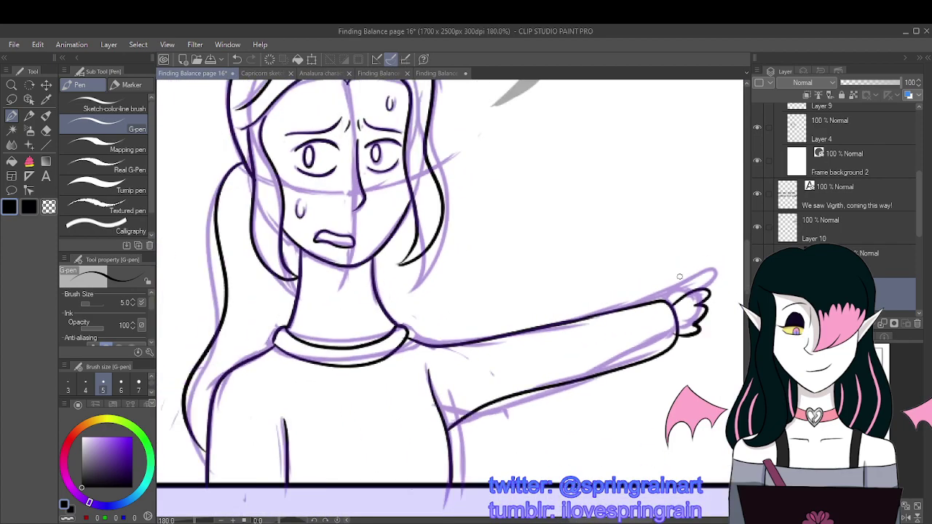
left_click(237, 59)
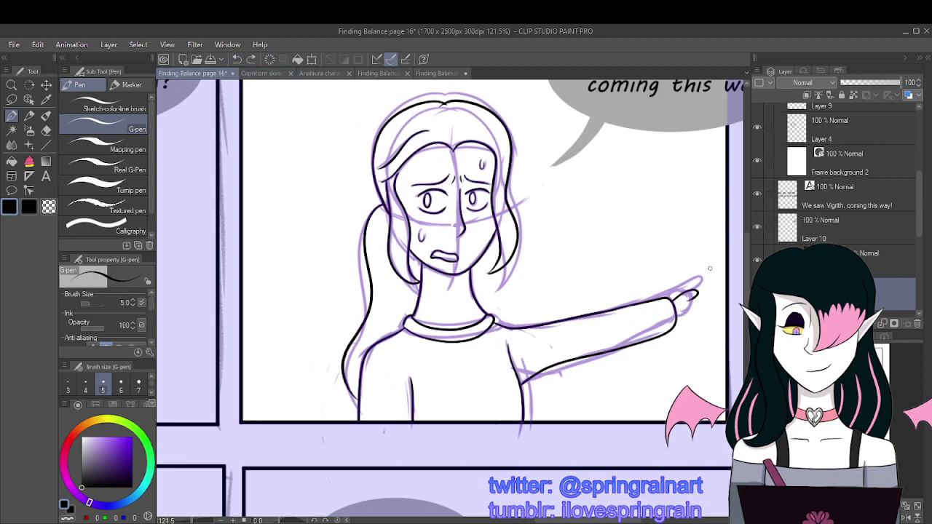
scroll(710, 268, "up", 3)
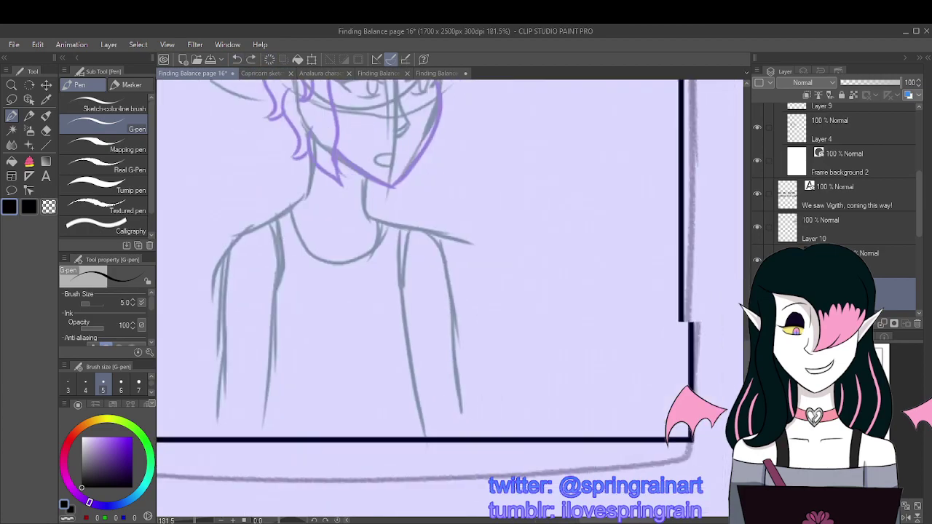
left_click(270, 59)
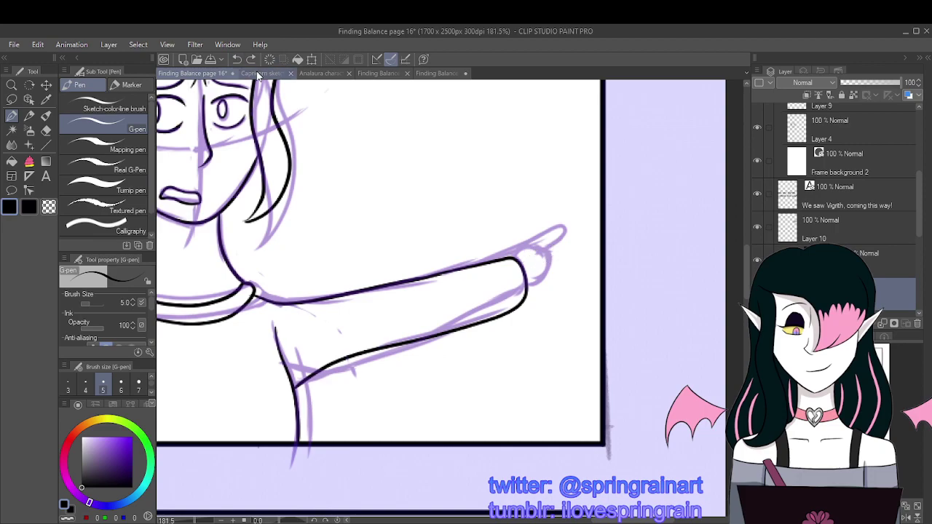
scroll(364, 211, "up", 1)
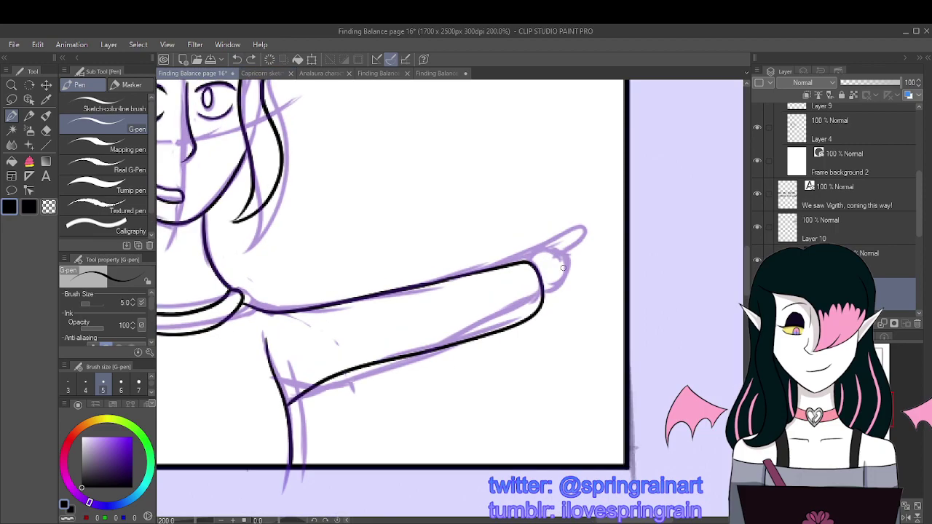
mouse_move(563, 268)
left_mouse_down()
mouse_move(576, 273)
mouse_move(559, 290)
mouse_move(581, 276)
left_mouse_up()
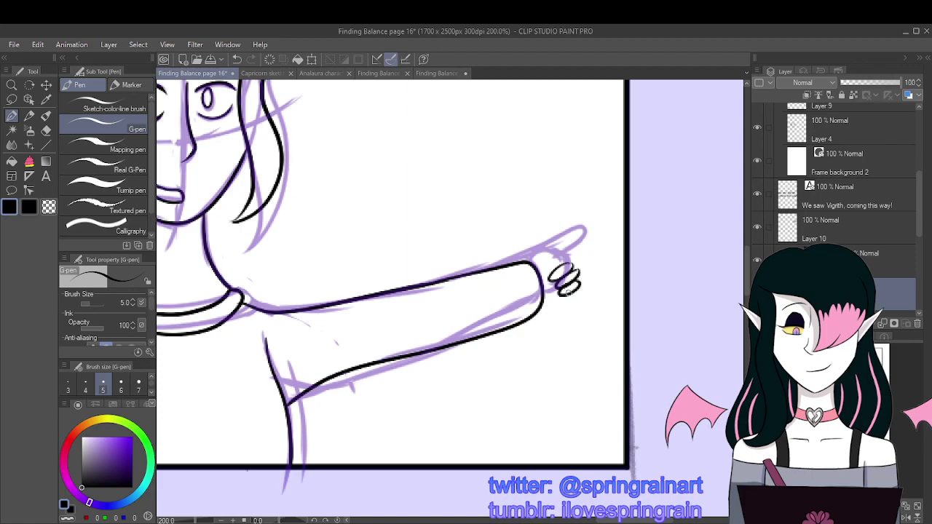
left_click_drag(554, 263, 591, 249)
key("ctrl+z")
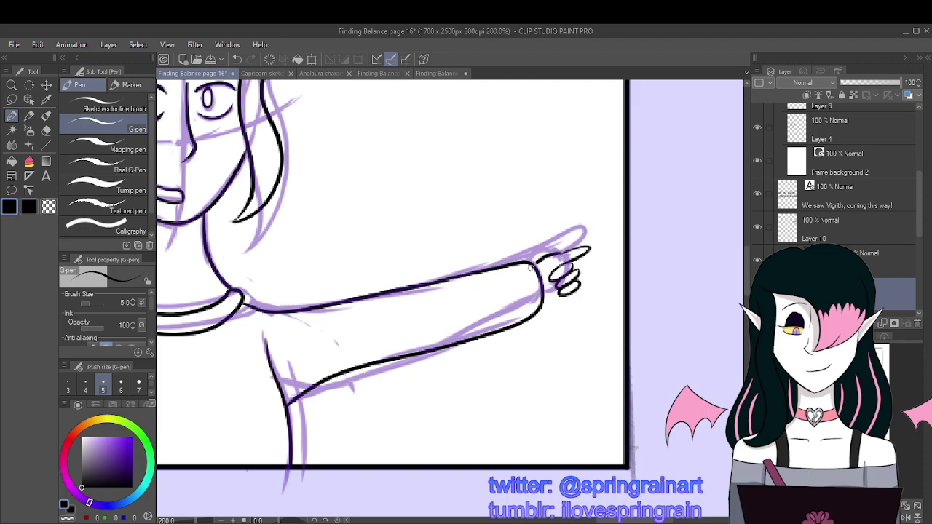
left_click(236, 59)
left_click_drag(562, 253, 533, 261)
left_click_drag(548, 299, 546, 279)
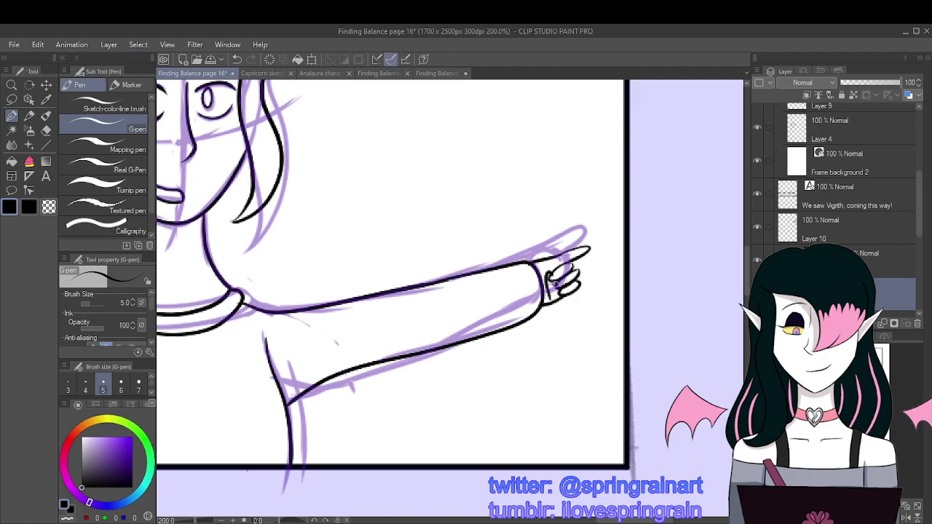
scroll(552, 284, "down", 5)
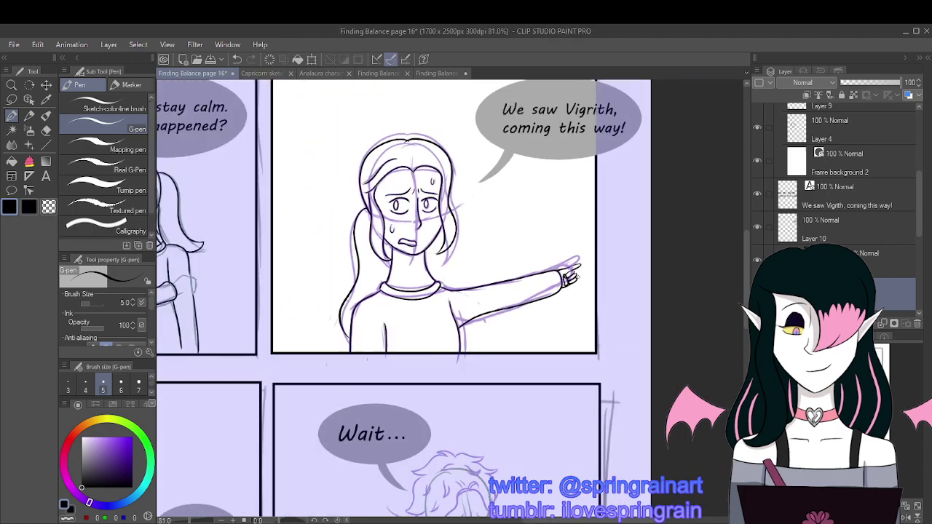
scroll(572, 276, "up", 5)
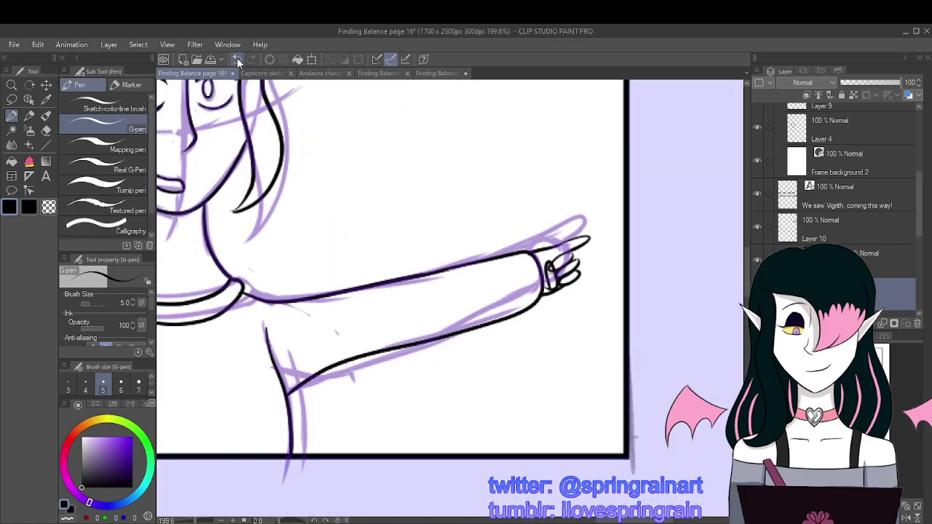
left_click(236, 58)
left_click(237, 59)
left_click(236, 59)
left_click(237, 59)
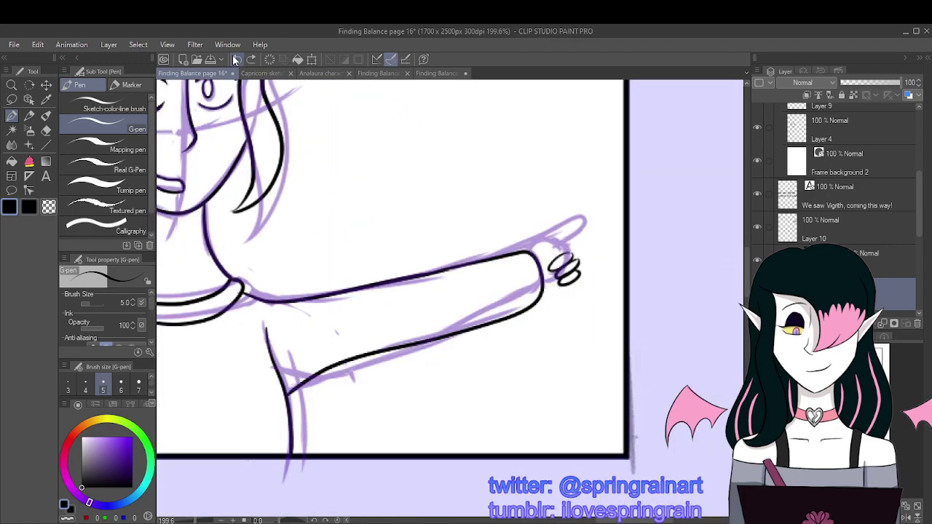
left_click(236, 59)
left_click(236, 59)
Step: Ink the pointing hand with its extended index finger, thumb, curled fingers and wrist, undoing and redrawing faulty strokes
scroll(536, 250, "up", 1)
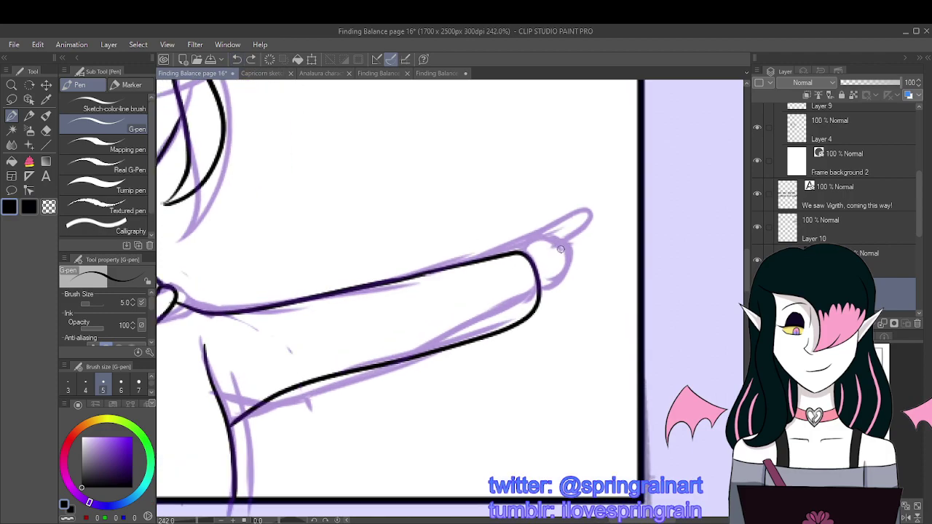
mouse_move(552, 247)
left_mouse_down()
mouse_move(592, 235)
mouse_move(581, 251)
mouse_move(567, 253)
mouse_move(597, 231)
mouse_move(570, 247)
mouse_move(584, 249)
mouse_move(581, 270)
left_mouse_up()
left_click(236, 59)
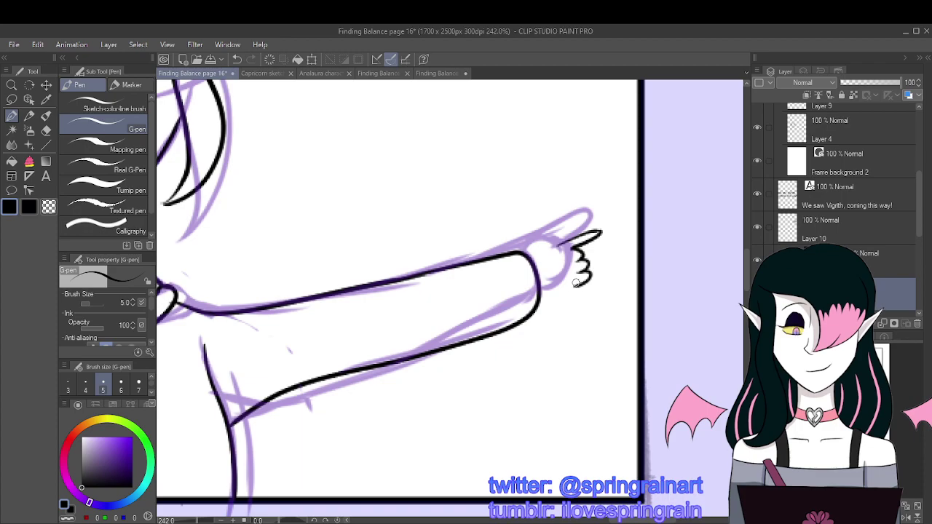
mouse_move(570, 286)
left_mouse_down()
mouse_move(583, 266)
mouse_move(562, 277)
mouse_move(573, 247)
mouse_move(554, 270)
mouse_move(571, 265)
mouse_move(560, 301)
left_mouse_up()
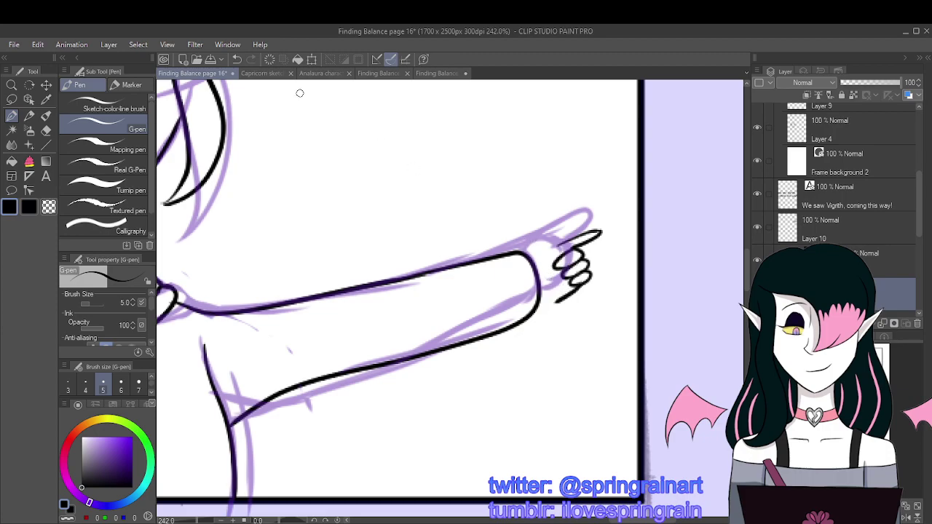
left_click(237, 59)
left_click_drag(534, 253, 554, 277)
left_click(237, 59)
left_click_drag(541, 259, 543, 268)
left_click(237, 59)
left_click_drag(571, 282, 570, 264)
left_click_drag(549, 270, 569, 284)
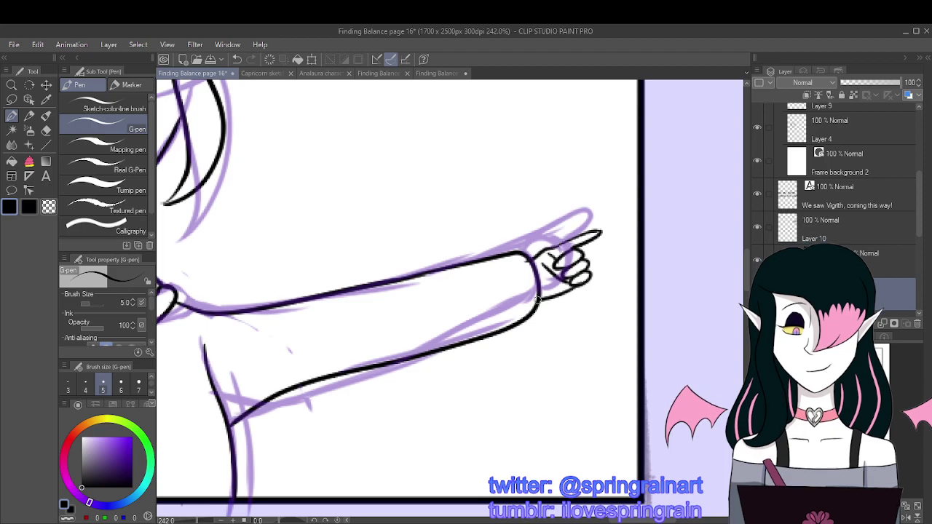
scroll(582, 277, "down", 3)
scroll(604, 261, "up", 2)
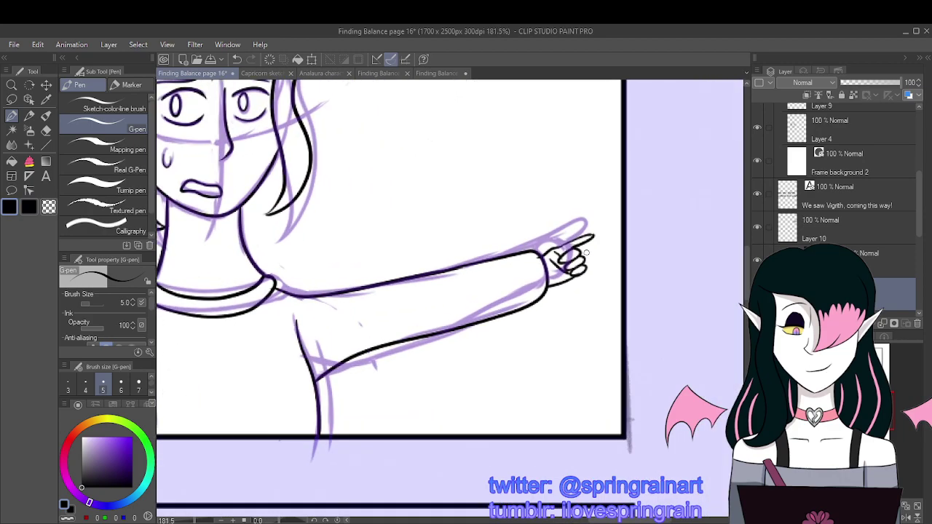
key("e")
scroll(554, 240, "up", 3)
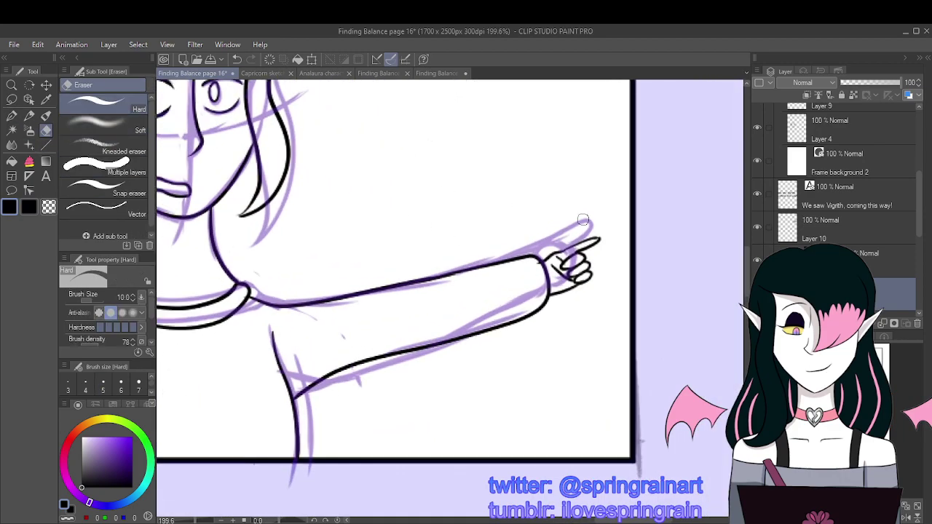
scroll(627, 285, "down", 6)
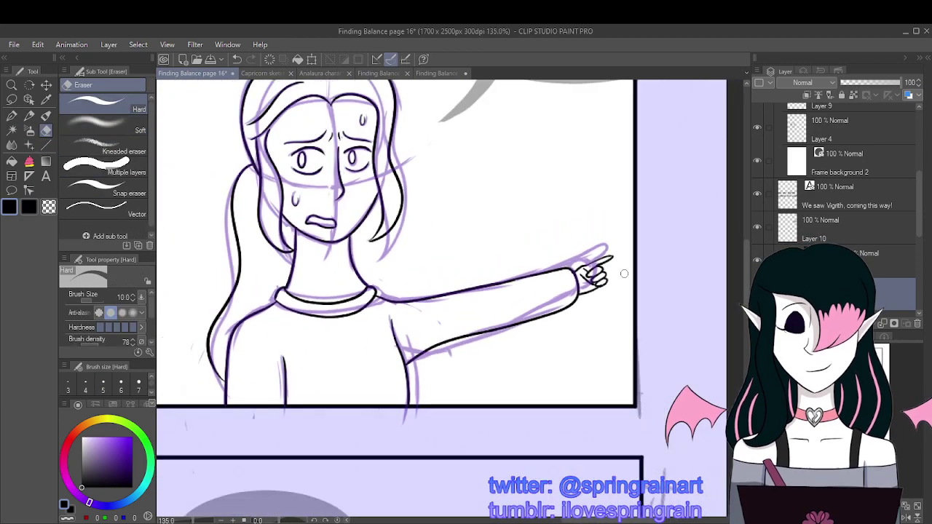
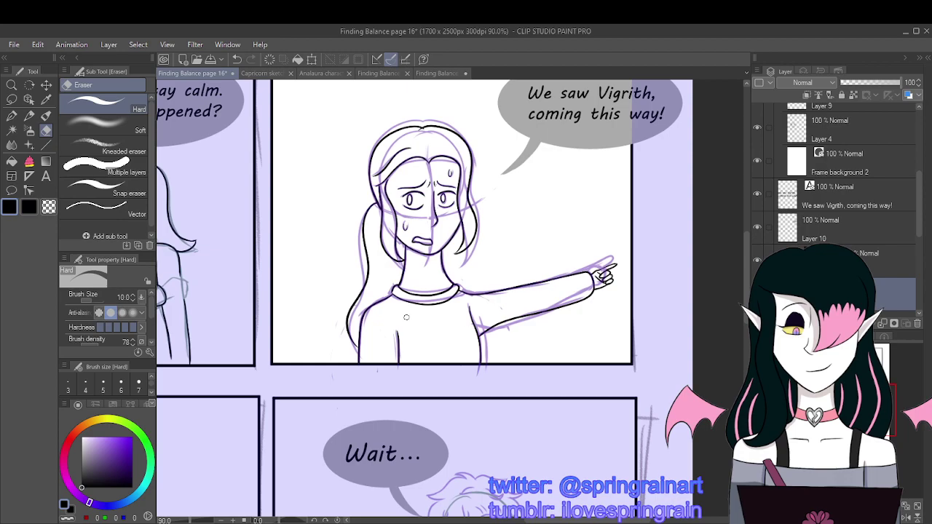
Step: Make the Frame 5 folder containing the "Wait..." panel the active layer
scroll(406, 316, "down", 5)
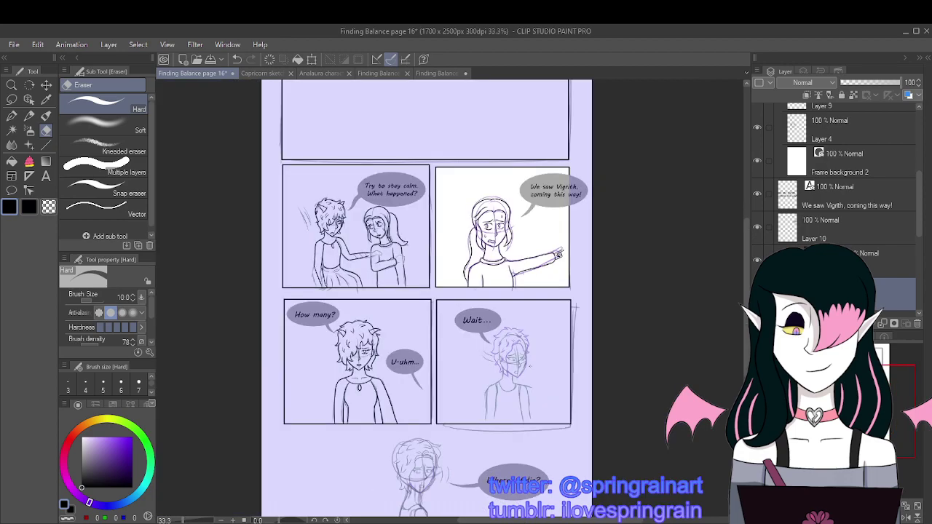
scroll(291, 386, "up", 3)
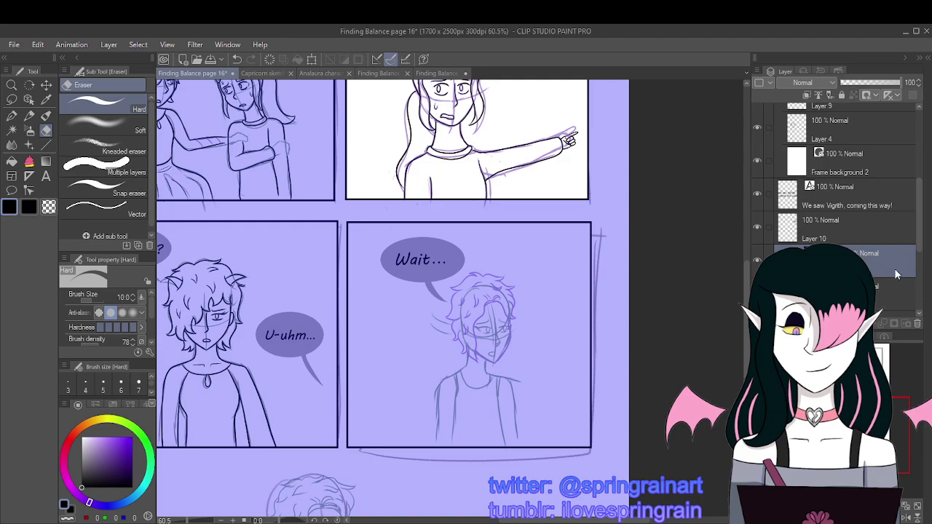
left_click(877, 292)
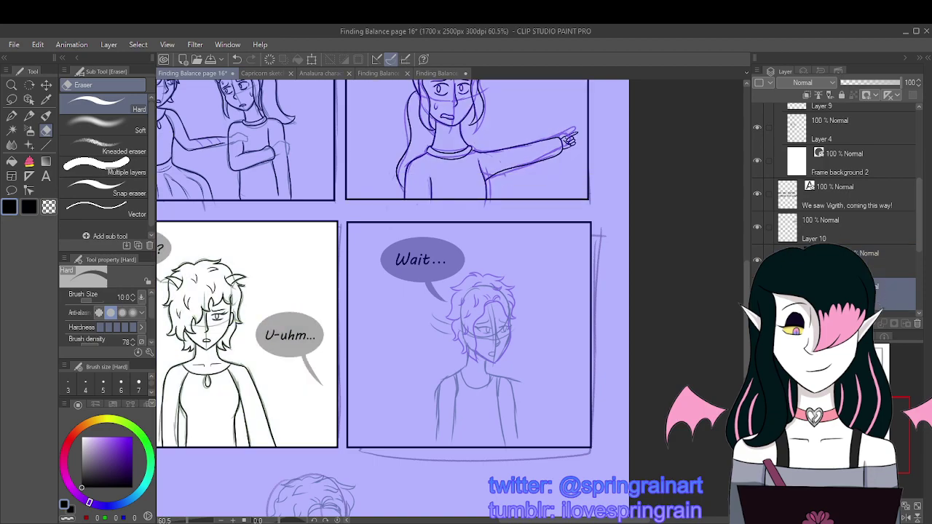
scroll(484, 397, "down", 2)
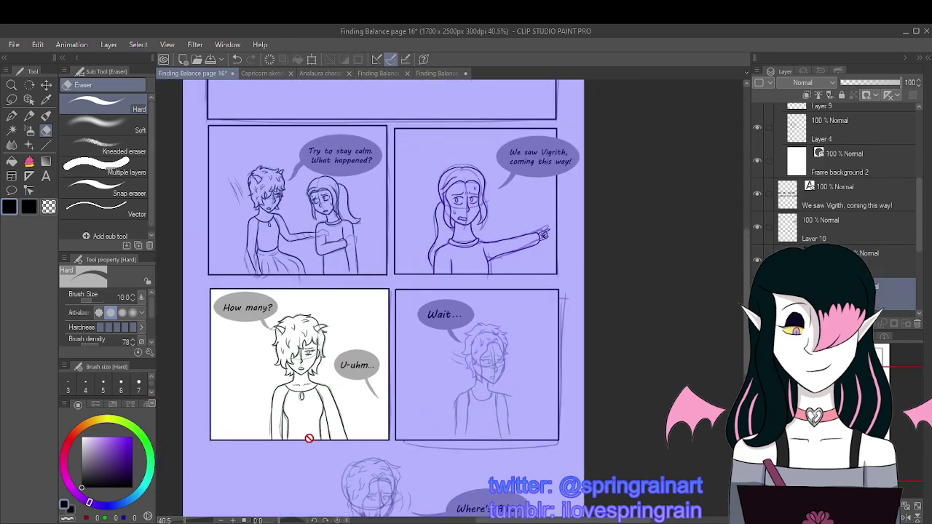
scroll(288, 432, "up", 1)
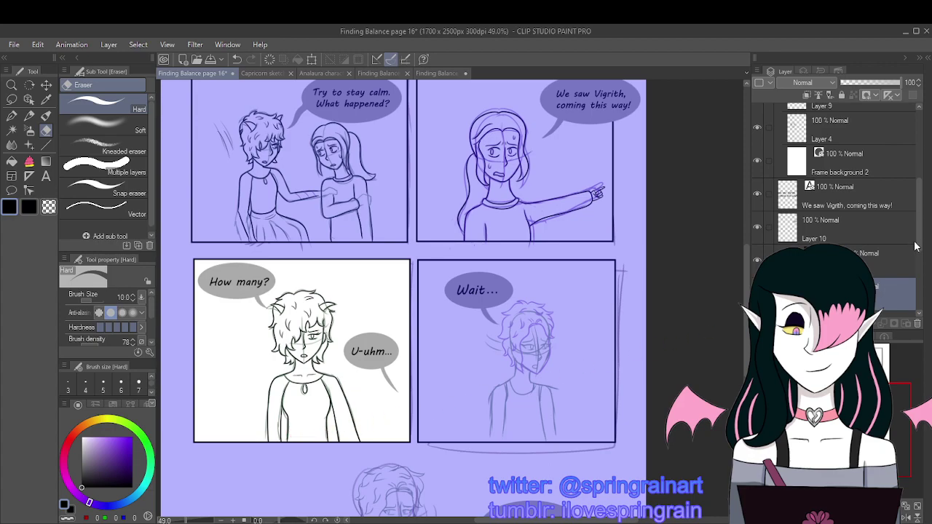
scroll(916, 247, "down", 3)
left_click(889, 251)
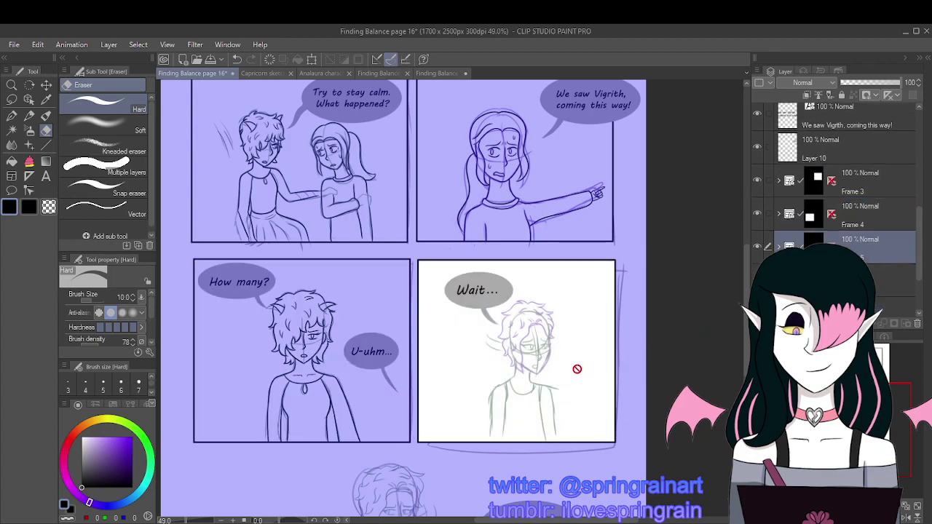
scroll(616, 364, "up", 2)
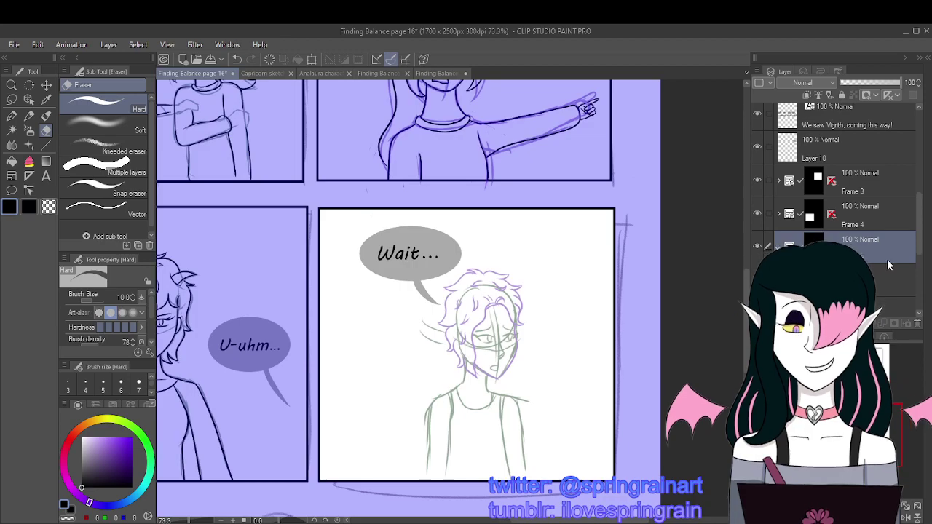
Step: Identify Layer 7 as the speech bubble layer by toggling its visibility, and add a new raster layer directly above it in Frame 5
scroll(887, 259, "down", 3)
left_click(758, 182)
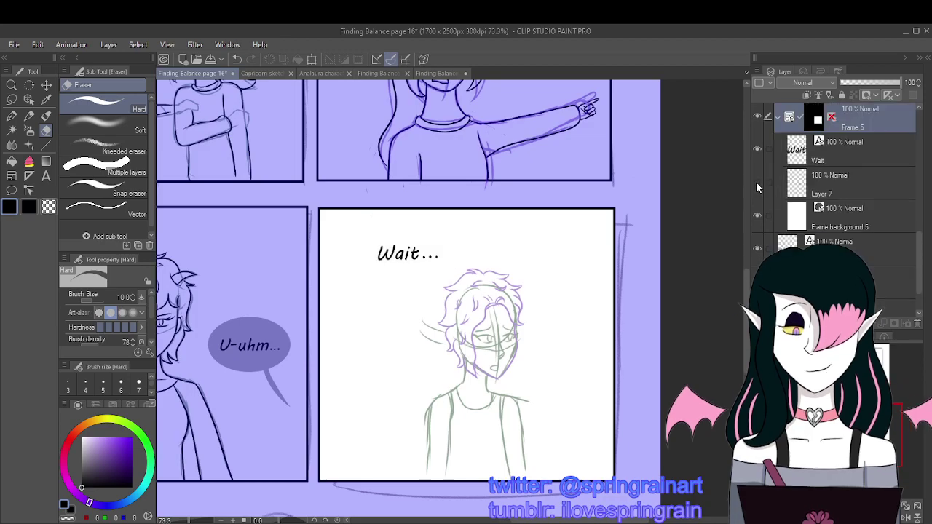
left_click(757, 182)
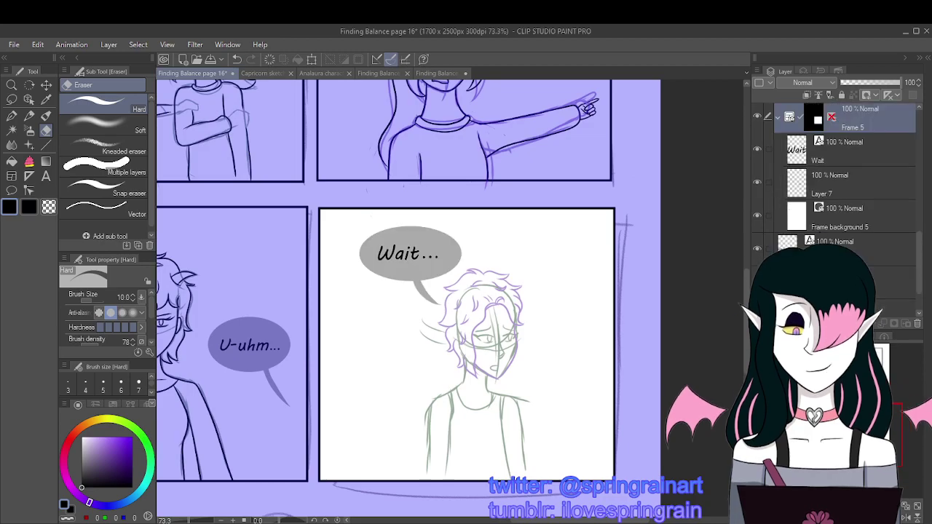
left_click(849, 189)
key("ctrl+shift+n")
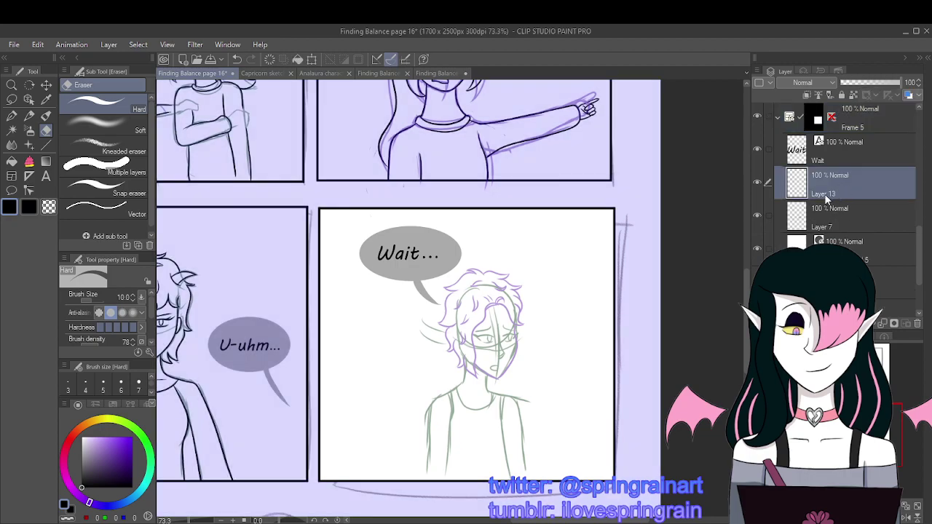
Step: Ink the far side of the face from the temple over the cheek to the chin with the size 5 G-pen
scroll(517, 329, "up", 4)
key("p")
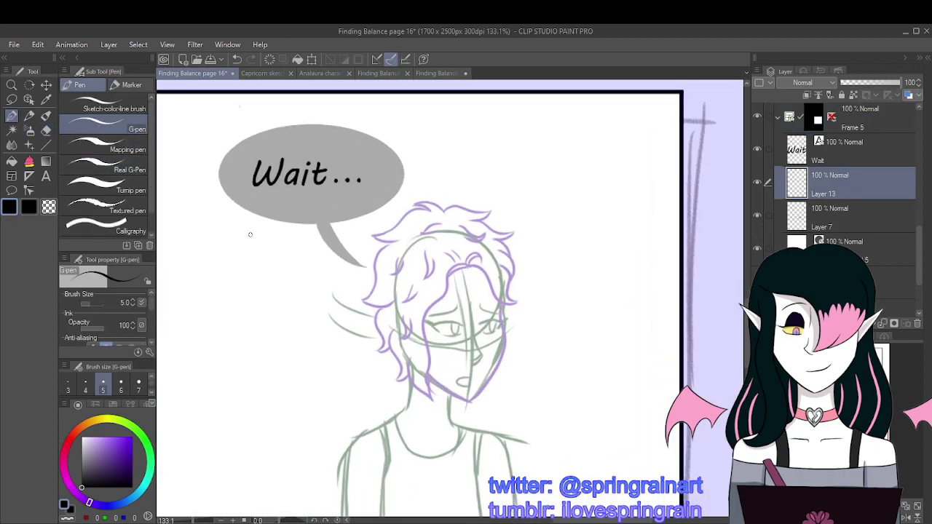
scroll(373, 210, "down", 3)
scroll(458, 234, "up", 5)
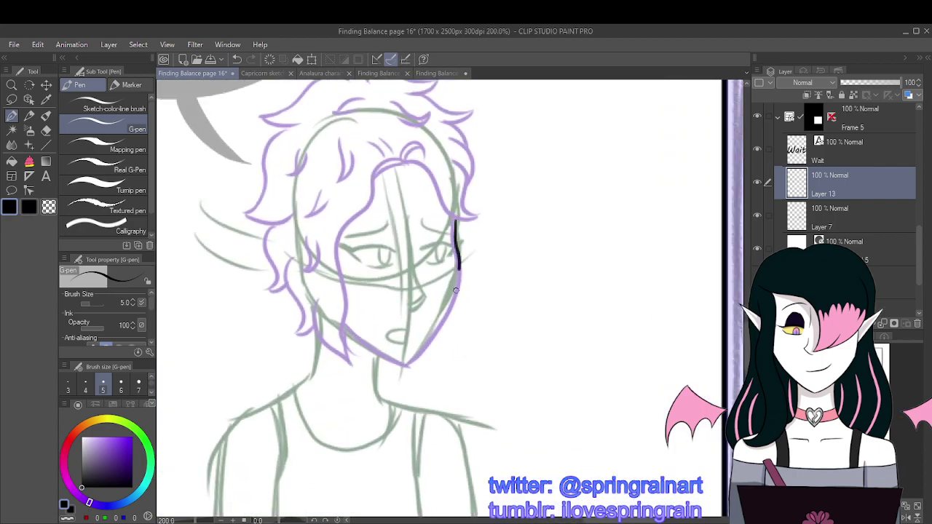
mouse_move(456, 291)
left_mouse_down()
mouse_move(424, 348)
mouse_move(400, 367)
left_mouse_up()
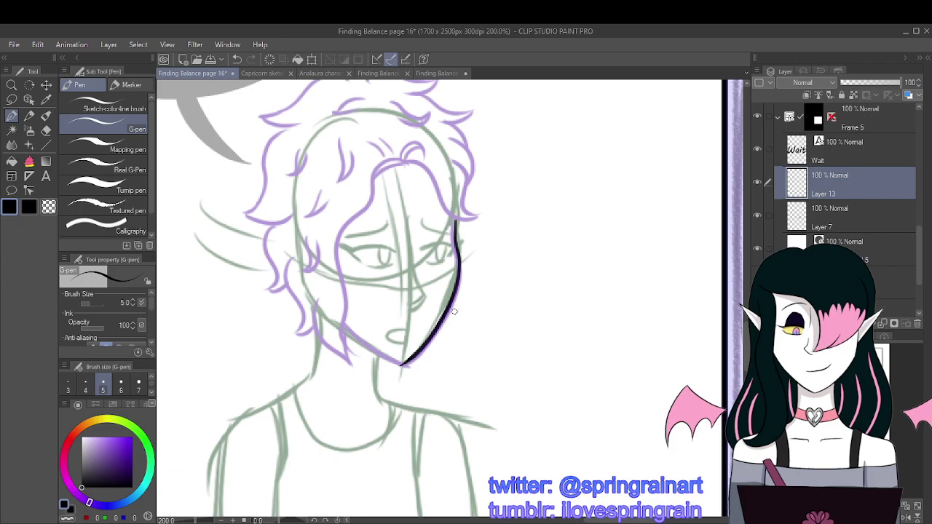
scroll(454, 312, "up", 2)
left_click_drag(328, 321, 415, 380)
scroll(423, 341, "down", 2)
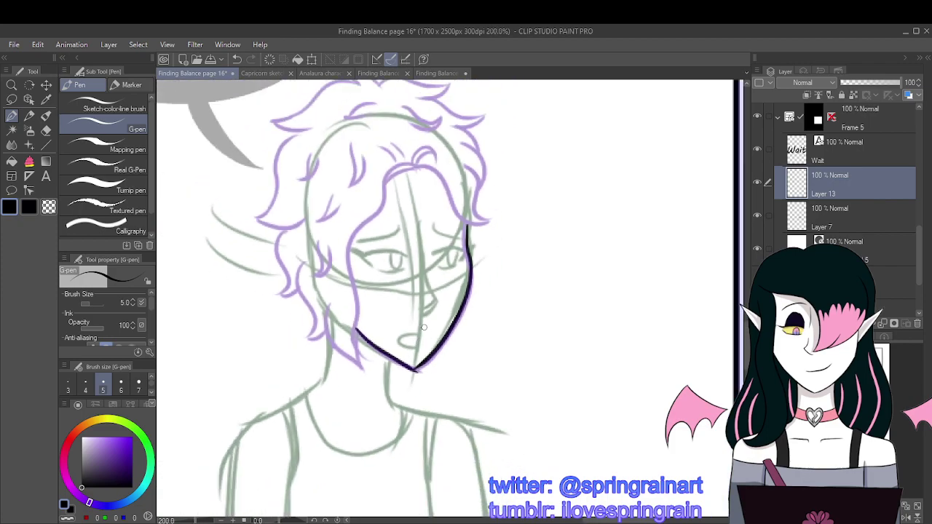
scroll(423, 327, "up", 2)
key("ctrl+z")
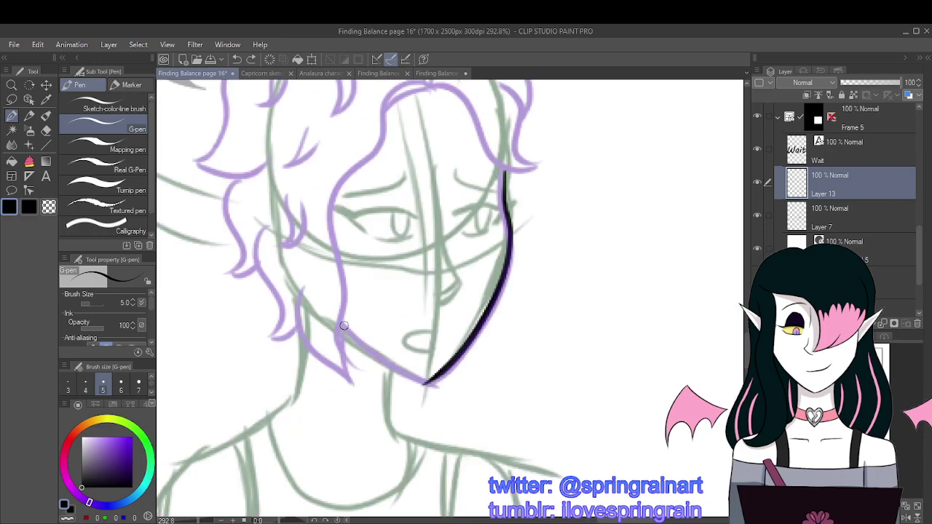
Step: Ink the near jawline down to the chin and both sides of the neck with the black G-pen on Layer 13
mouse_move(341, 323)
left_mouse_down()
mouse_move(424, 381)
mouse_move(412, 420)
left_mouse_up()
scroll(423, 381, "down", 2)
scroll(420, 367, "up", 1)
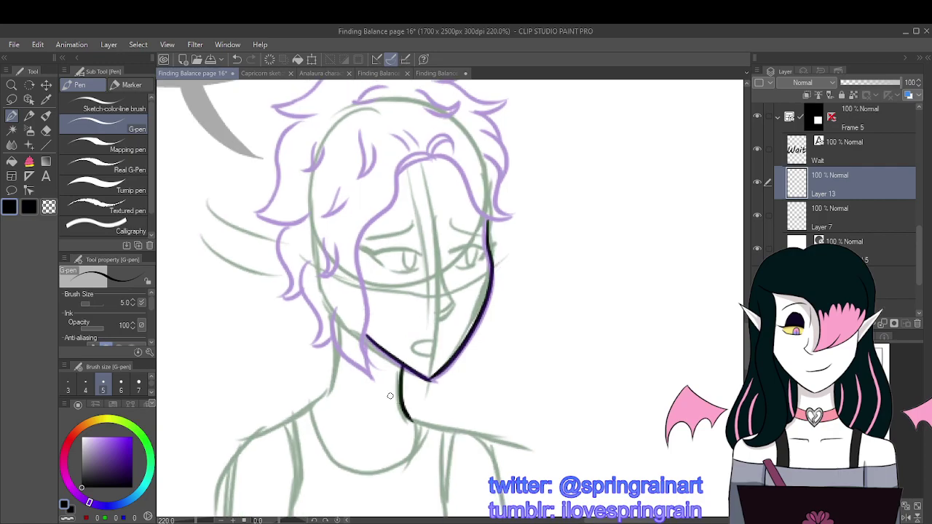
mouse_move(337, 348)
left_mouse_down()
mouse_move(334, 377)
mouse_move(308, 414)
left_mouse_up()
scroll(421, 282, "down", 2)
scroll(413, 240, "up", 2)
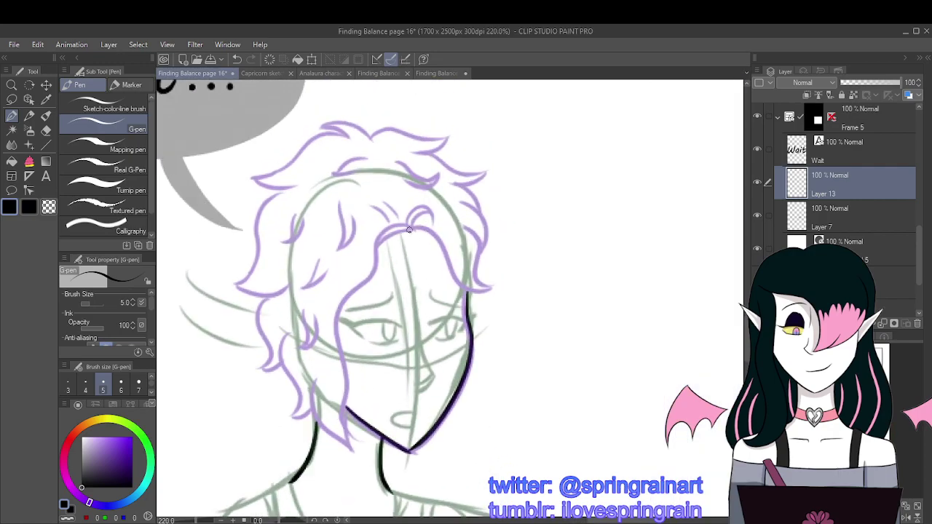
Step: Ink the front hair strand from the parting down past the jaw and the curved lower locks behind it
mouse_move(410, 230)
left_mouse_down()
mouse_move(373, 241)
mouse_move(377, 287)
mouse_move(340, 302)
mouse_move(334, 317)
mouse_move(347, 379)
mouse_move(358, 438)
left_mouse_up()
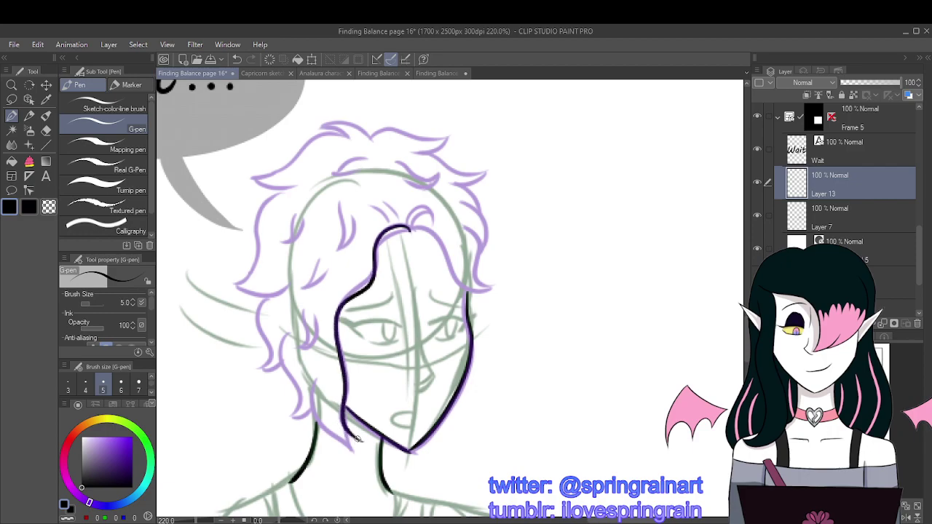
mouse_move(315, 377)
left_mouse_down()
mouse_move(328, 433)
mouse_move(360, 441)
left_mouse_up()
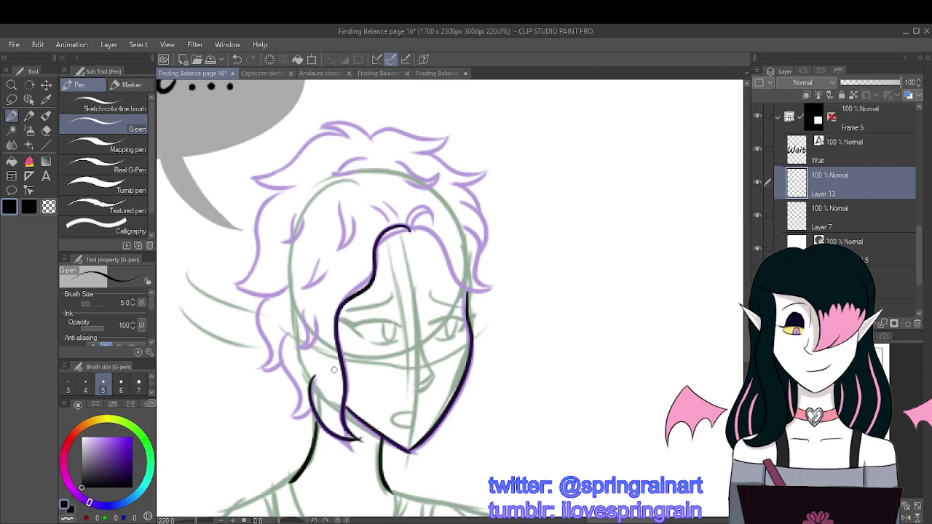
mouse_move(291, 330)
left_mouse_down()
mouse_move(278, 359)
mouse_move(297, 383)
mouse_move(299, 409)
mouse_move(279, 411)
mouse_move(315, 407)
left_mouse_up()
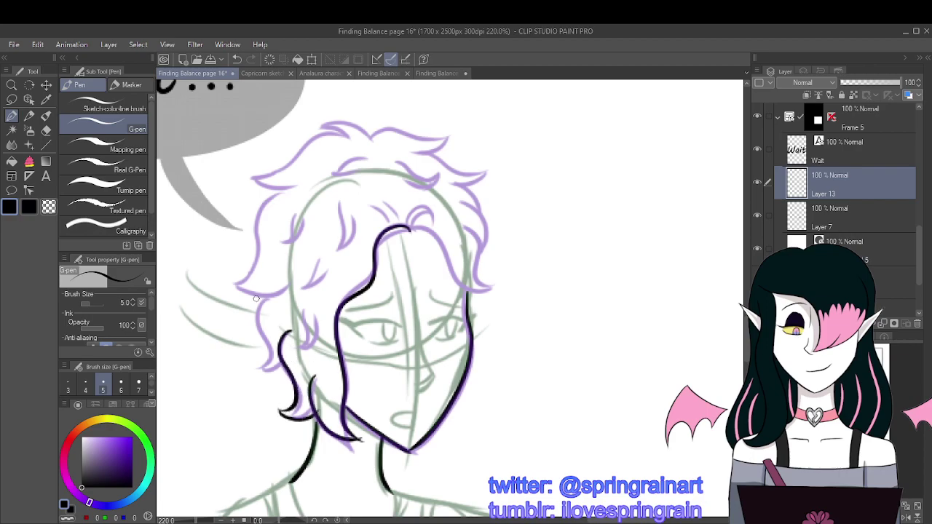
mouse_move(268, 298)
left_mouse_down()
mouse_move(258, 370)
mouse_move(284, 360)
left_mouse_up()
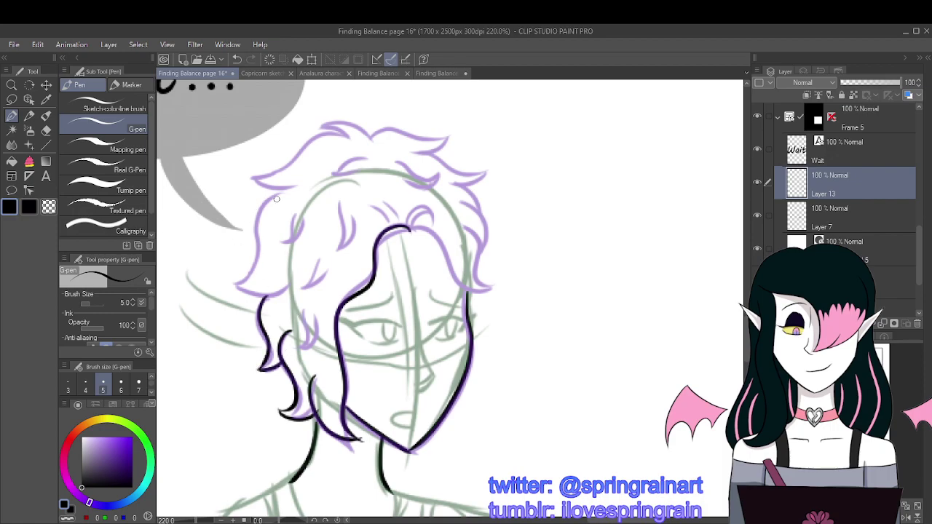
Step: Ink the large outward-flicking side lock beside the temple, redoing its stroke over the purple sketch
mouse_move(290, 189)
left_mouse_down()
mouse_move(263, 198)
mouse_move(252, 239)
mouse_move(258, 271)
mouse_move(241, 285)
mouse_move(228, 280)
mouse_move(240, 295)
mouse_move(271, 301)
mouse_move(291, 290)
left_mouse_up()
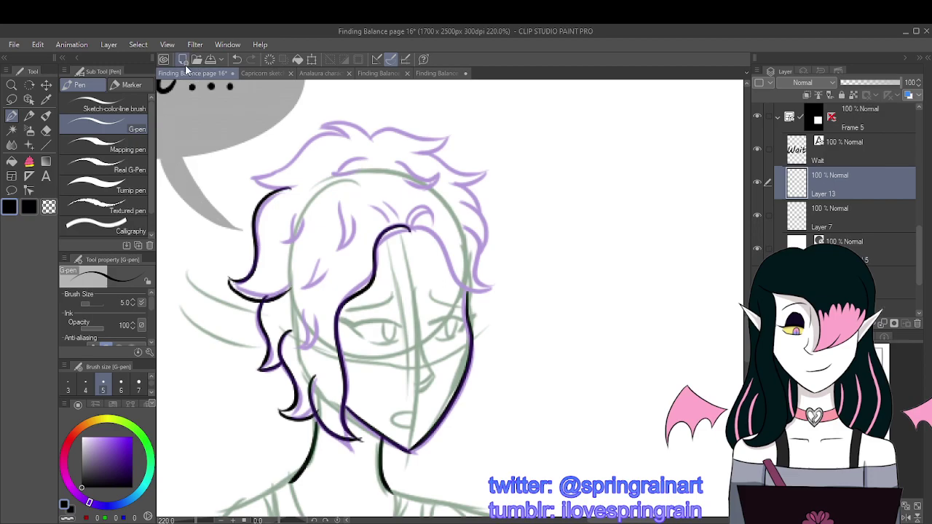
left_click(237, 59)
scroll(291, 291, "up", 2)
mouse_move(222, 266)
left_mouse_down()
mouse_move(242, 296)
mouse_move(313, 295)
left_mouse_up()
scroll(294, 327, "down", 4)
Step: Ink the top outline of the hair, from the pointed tuft near the speech bubble across the crown to the far side
scroll(402, 149, "up", 5)
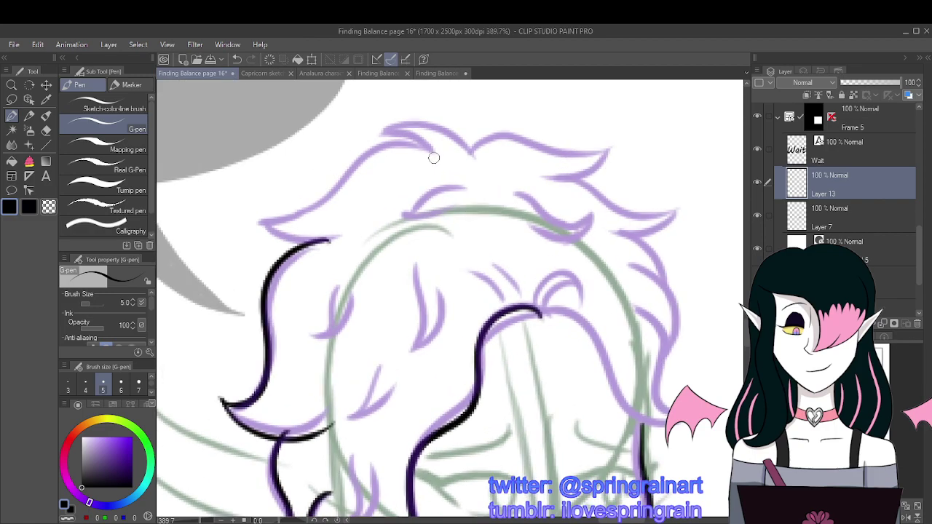
mouse_move(433, 155)
left_mouse_down()
mouse_move(373, 148)
mouse_move(301, 222)
mouse_move(257, 217)
left_mouse_up()
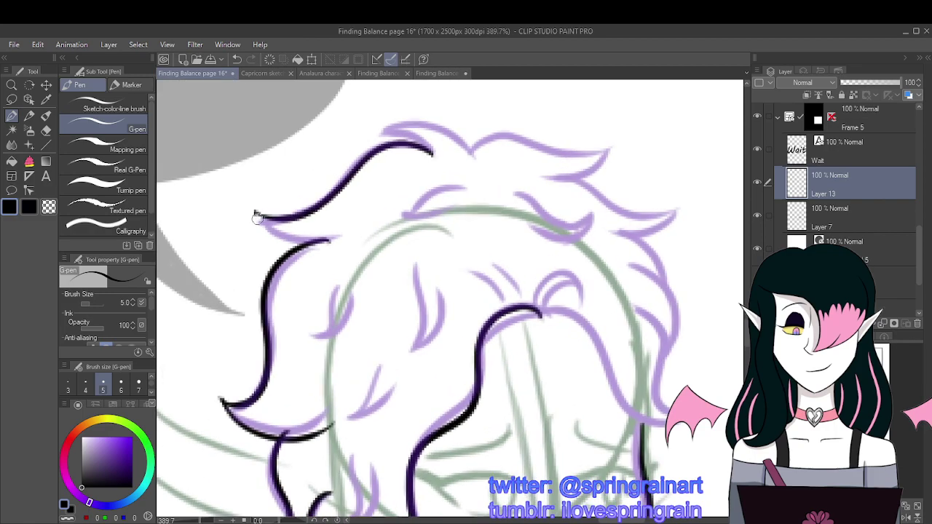
scroll(327, 196, "down", 3)
scroll(378, 178, "up", 1)
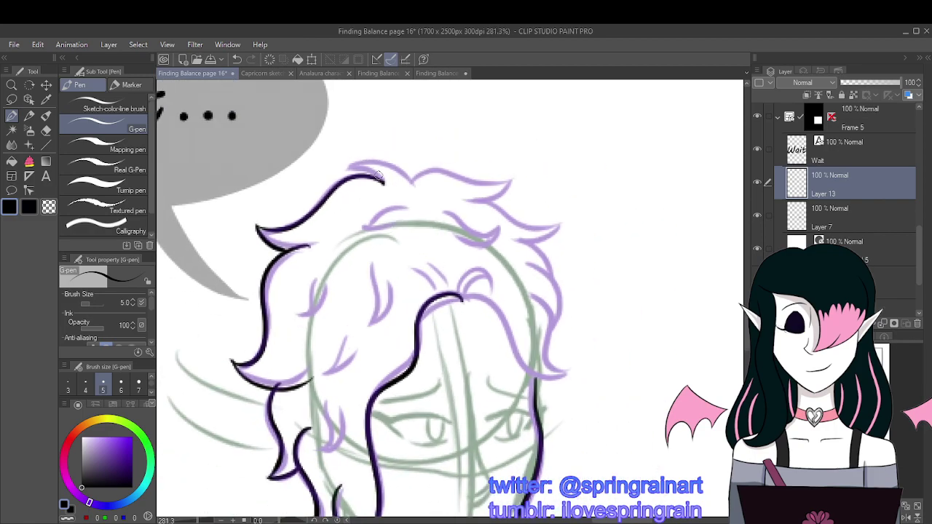
mouse_move(352, 169)
left_mouse_down()
mouse_move(384, 182)
mouse_move(518, 179)
mouse_move(460, 207)
mouse_move(543, 218)
mouse_move(534, 229)
left_mouse_up()
scroll(474, 195, "down", 1)
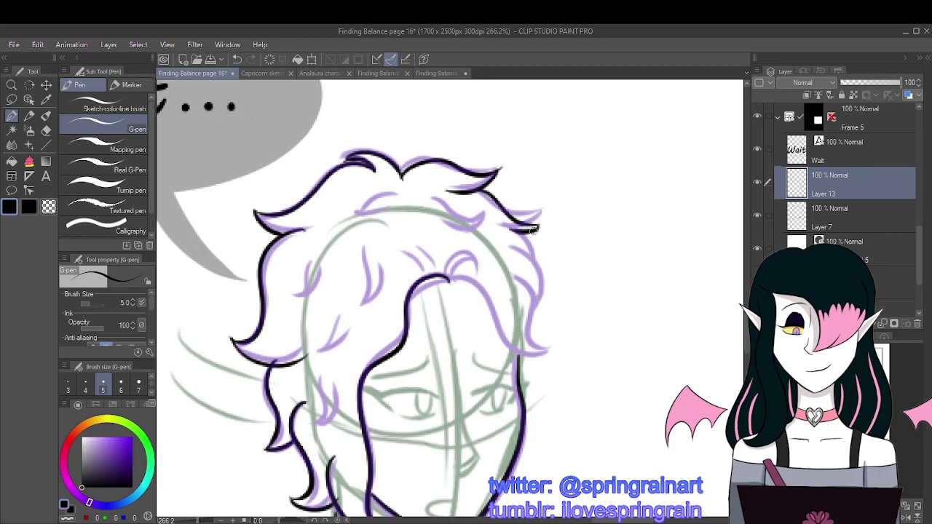
Step: Ink the far-side hair locks down to the cheek and the fringe edge back up to the parting
scroll(451, 195, "down", 5)
scroll(495, 175, "up", 4)
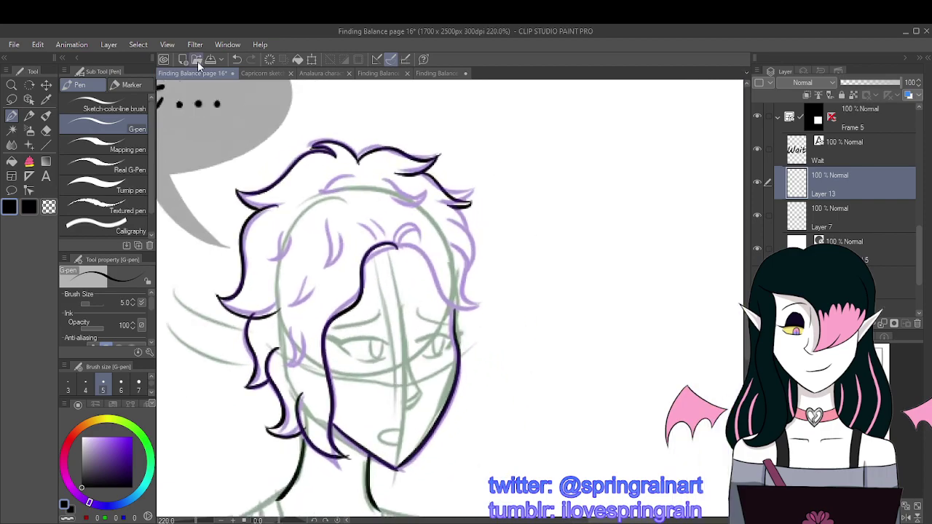
scroll(450, 205, "up", 3)
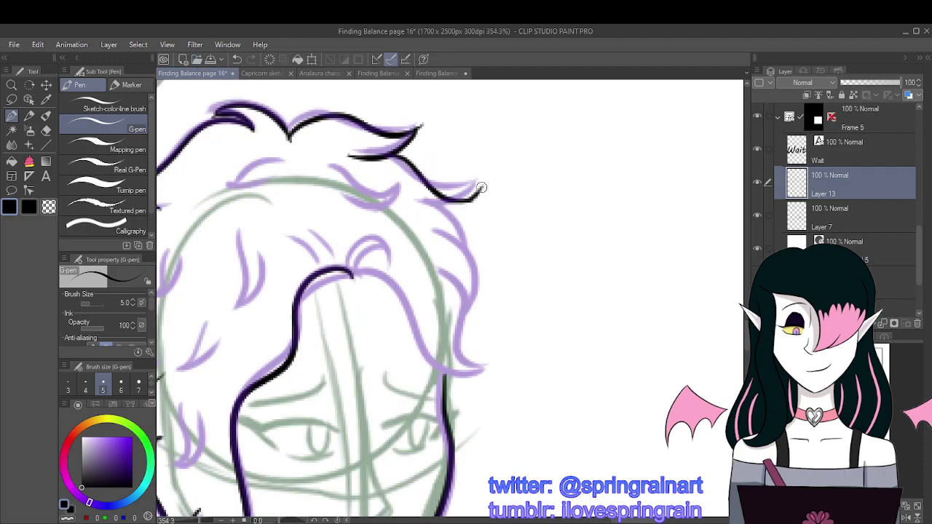
mouse_move(480, 183)
left_mouse_down()
mouse_move(478, 209)
mouse_move(452, 221)
mouse_move(464, 250)
left_mouse_up()
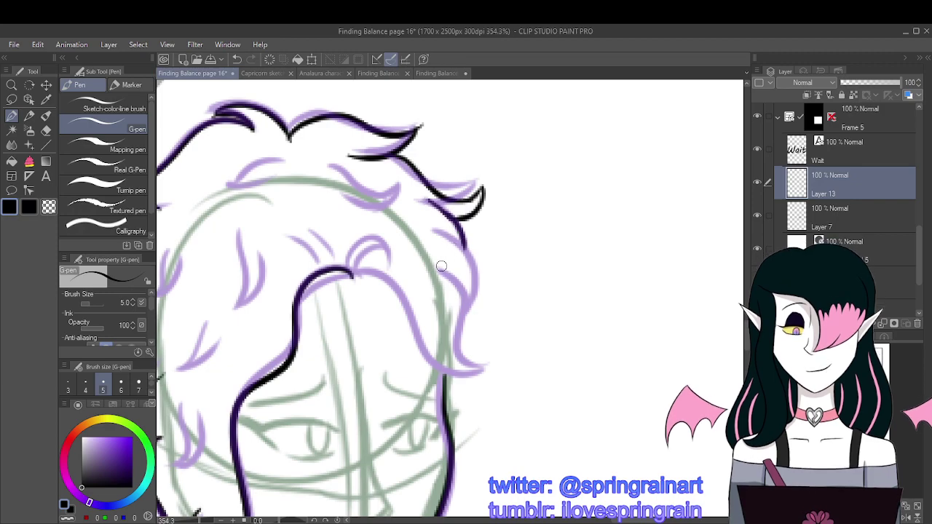
mouse_move(435, 230)
left_mouse_down()
mouse_move(475, 268)
mouse_move(469, 314)
mouse_move(454, 276)
mouse_move(467, 316)
mouse_move(458, 331)
mouse_move(481, 362)
mouse_move(458, 370)
mouse_move(383, 282)
mouse_move(356, 271)
mouse_move(342, 276)
left_mouse_up()
scroll(386, 274, "down", 1)
scroll(423, 268, "down", 1)
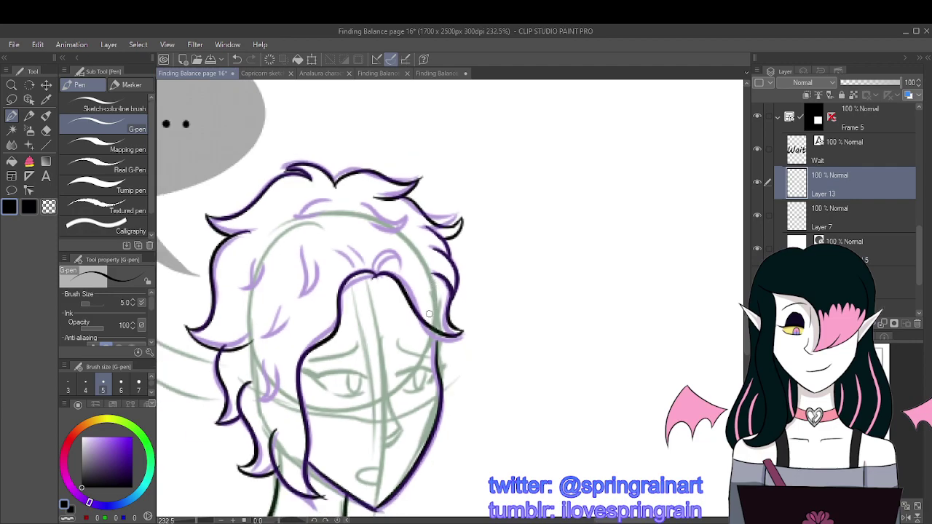
Step: Ink the small looped tuft rising from the hair parting
scroll(430, 313, "up", 1)
scroll(433, 320, "up", 1)
scroll(444, 333, "down", 5)
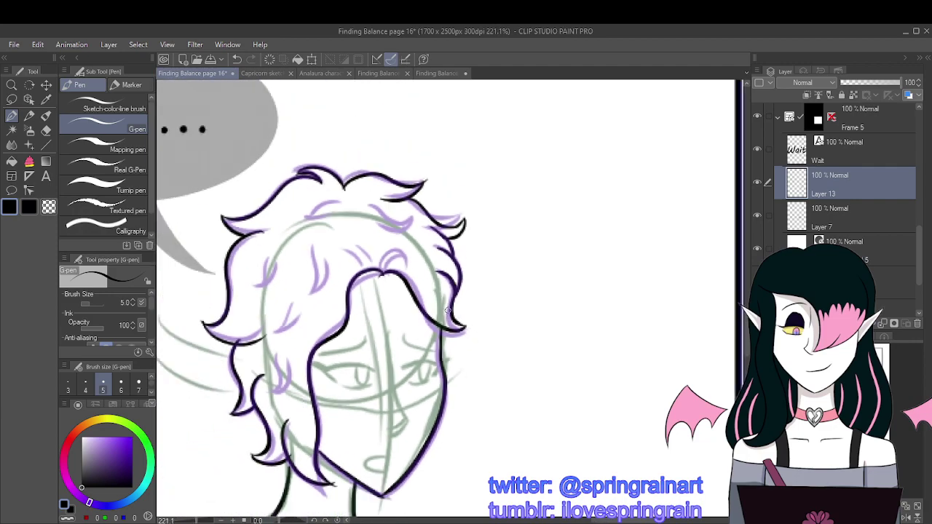
scroll(403, 275, "up", 1)
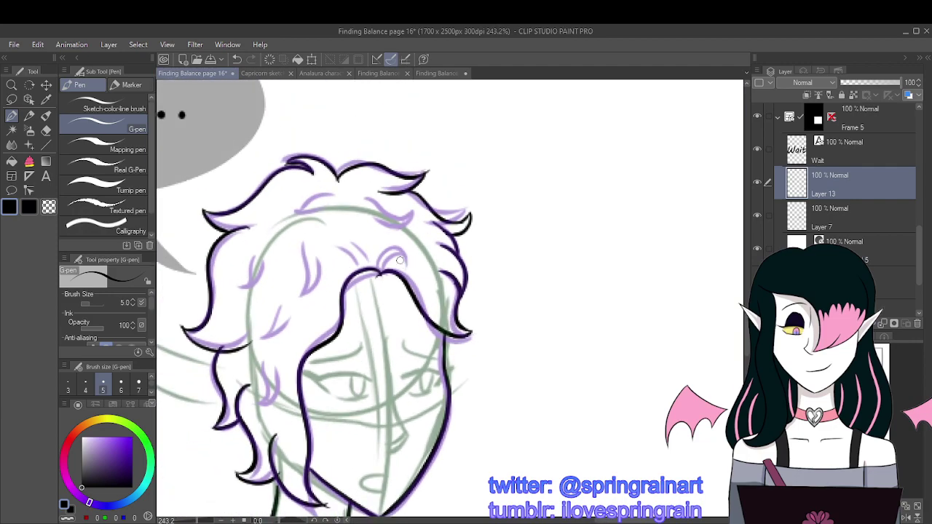
mouse_move(379, 273)
left_mouse_down()
mouse_move(389, 242)
mouse_move(409, 260)
mouse_move(396, 254)
mouse_move(379, 272)
left_mouse_up()
left_click_drag(335, 241, 367, 271)
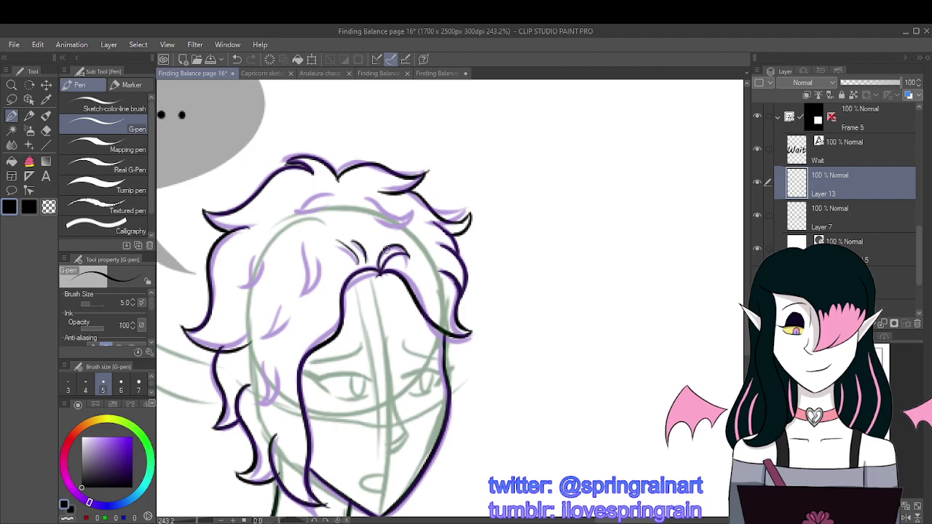
left_click(237, 59)
left_click(236, 59)
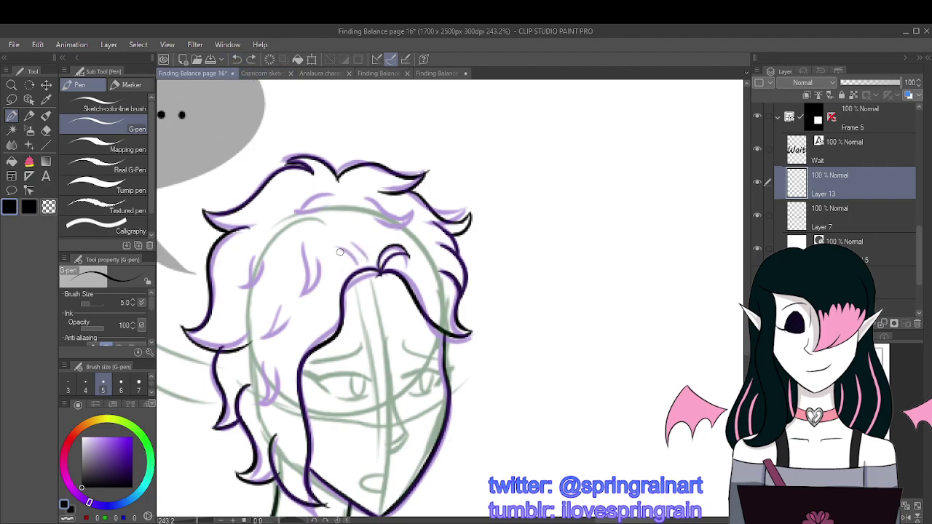
Step: Ink the two short strands beside the parting tuft and the two curved locks on the crown
mouse_move(339, 252)
left_mouse_down()
mouse_move(362, 273)
mouse_move(357, 249)
mouse_move(371, 261)
left_mouse_up()
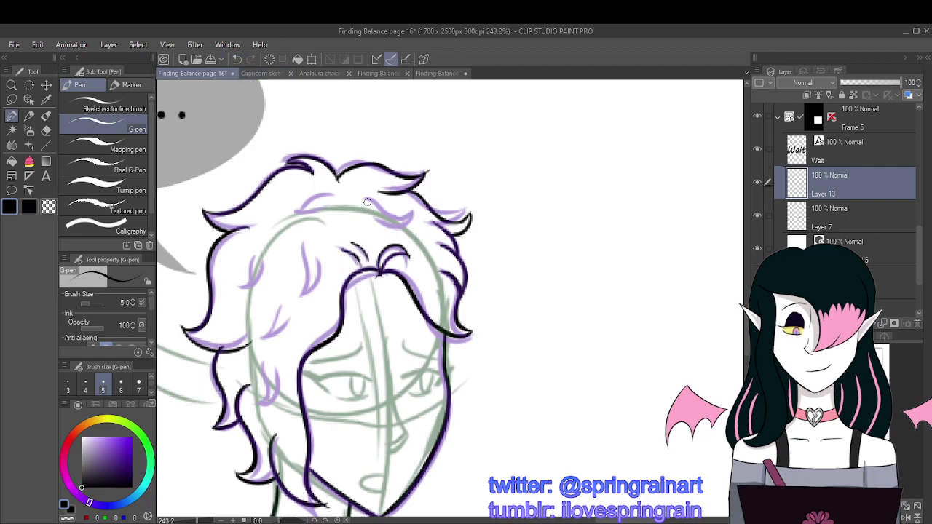
left_click_drag(367, 202, 378, 216)
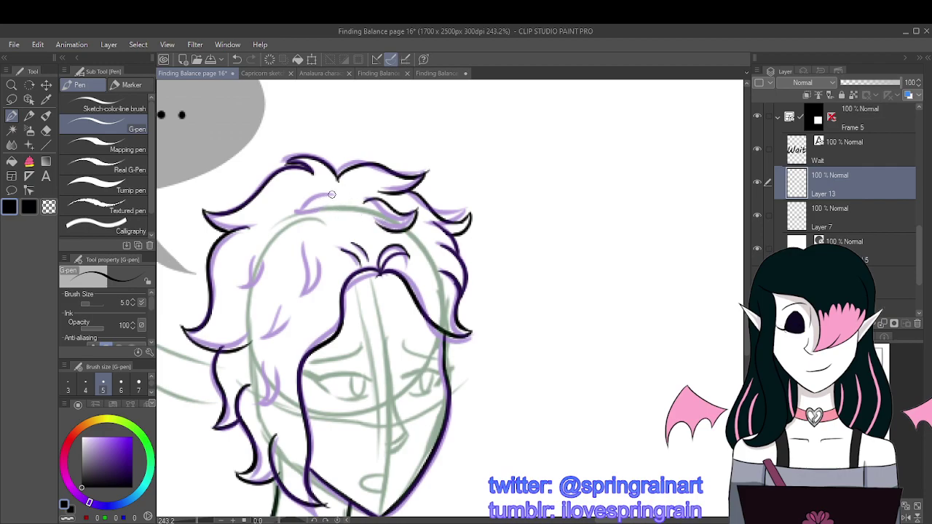
mouse_move(321, 195)
left_mouse_down()
mouse_move(287, 219)
mouse_move(327, 212)
left_mouse_up()
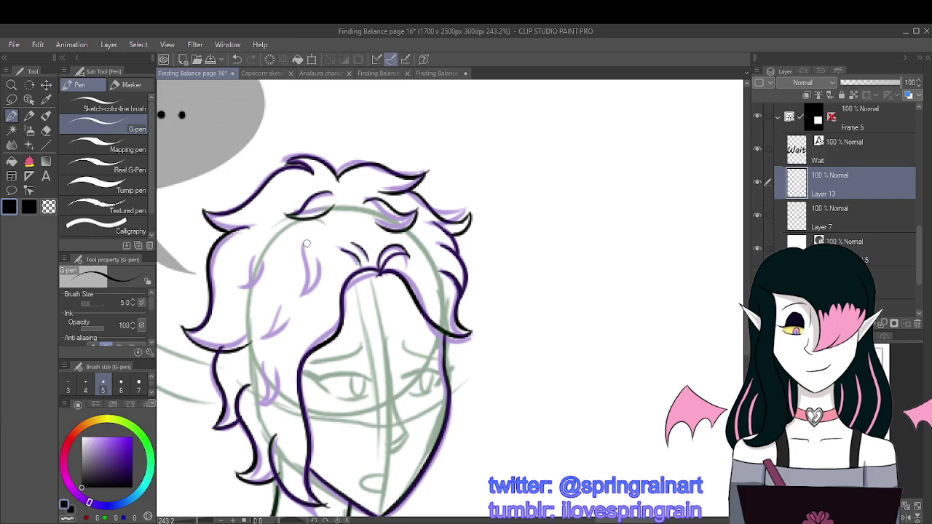
Step: Ink the small inner hair strands on the near side of the head, from the forehead down to ear level
mouse_move(302, 241)
left_mouse_down()
mouse_move(296, 294)
mouse_move(264, 339)
left_mouse_up()
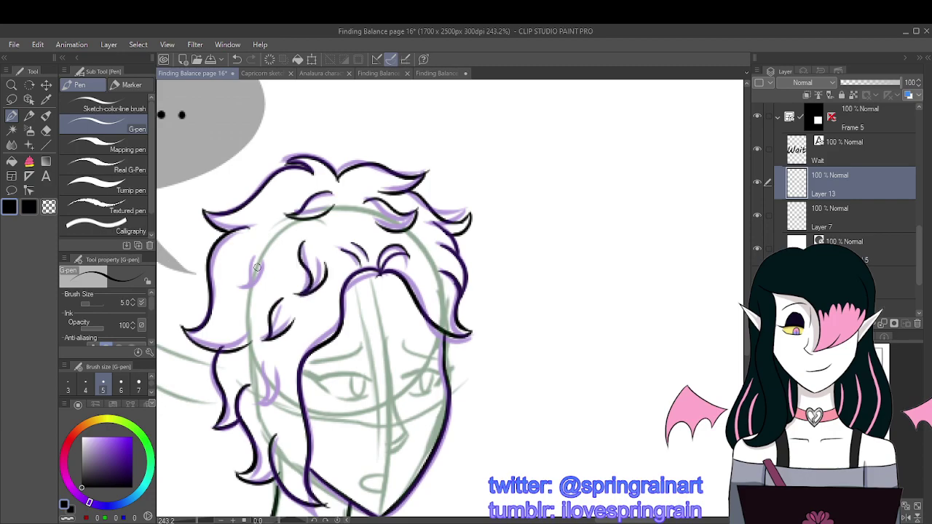
mouse_move(257, 252)
left_mouse_down()
mouse_move(246, 283)
mouse_move(257, 284)
left_mouse_up()
scroll(268, 273, "up", 3)
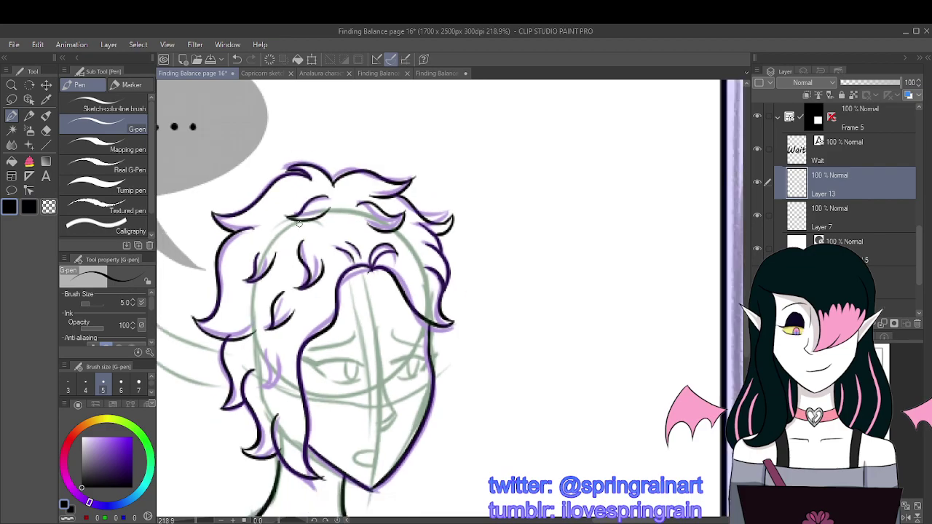
left_click_drag(264, 391, 249, 400)
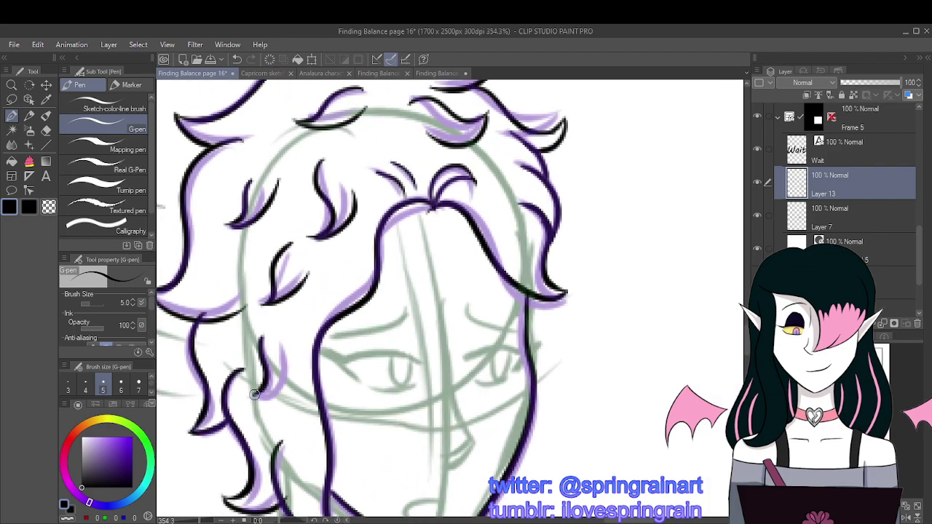
left_click_drag(289, 343, 255, 399)
scroll(374, 223, "down", 4)
scroll(374, 222, "down", 2)
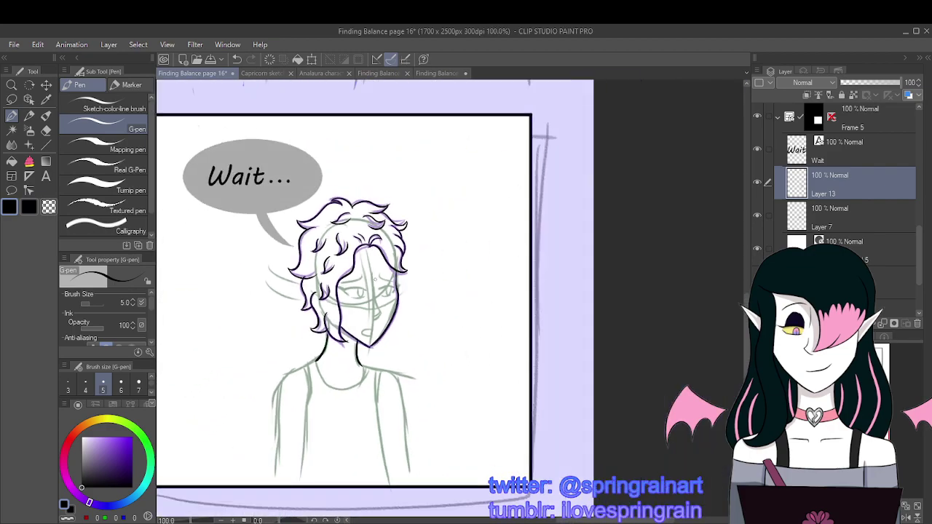
Step: Ink the nose profile and the far eye, including its lash line, iris, pupil and lower lid
scroll(365, 277, "up", 4)
mouse_move(365, 276)
left_mouse_down()
mouse_move(378, 330)
mouse_move(369, 357)
left_mouse_up()
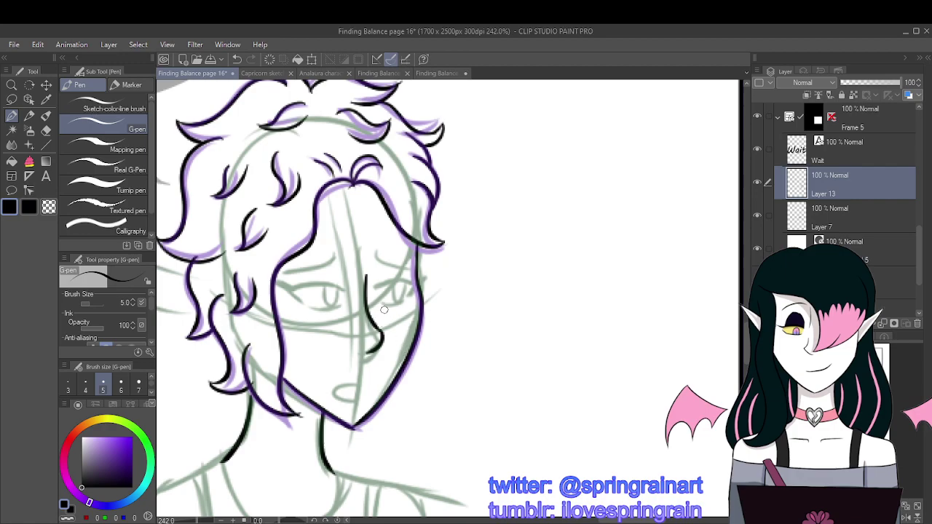
scroll(384, 309, "up", 2)
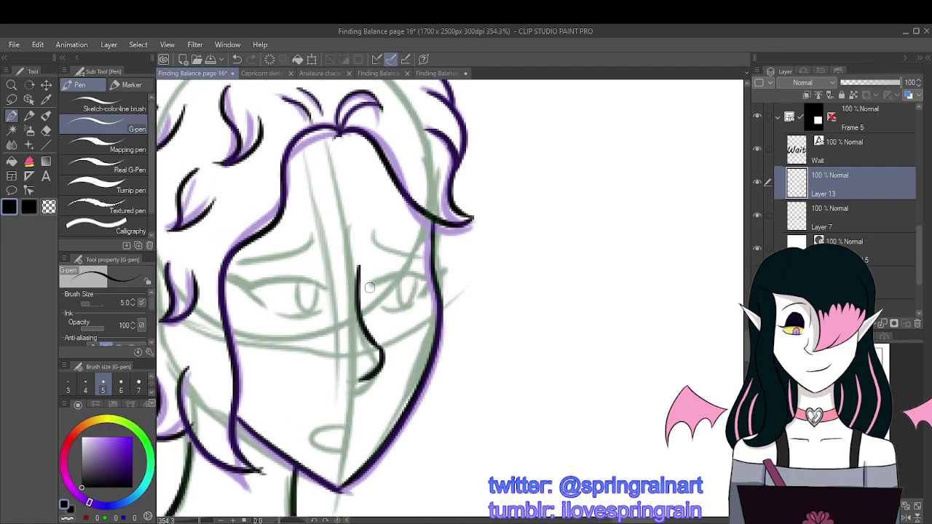
mouse_move(366, 287)
left_mouse_down()
mouse_move(394, 276)
mouse_move(425, 282)
left_mouse_up()
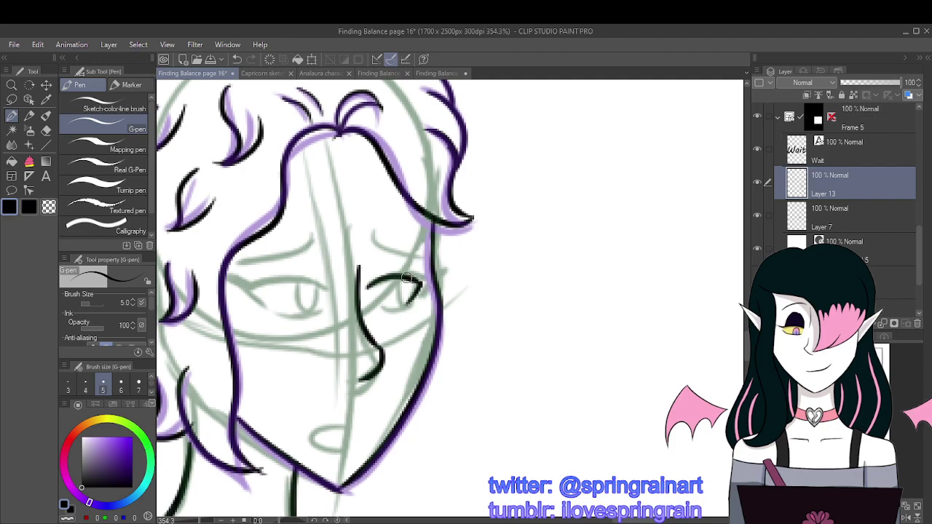
mouse_move(430, 277)
left_mouse_down()
mouse_move(369, 286)
mouse_move(401, 307)
left_mouse_up()
mouse_move(392, 278)
left_mouse_down()
mouse_move(398, 311)
mouse_move(412, 289)
mouse_move(399, 275)
mouse_move(393, 285)
left_mouse_up()
scroll(392, 287, "down", 3)
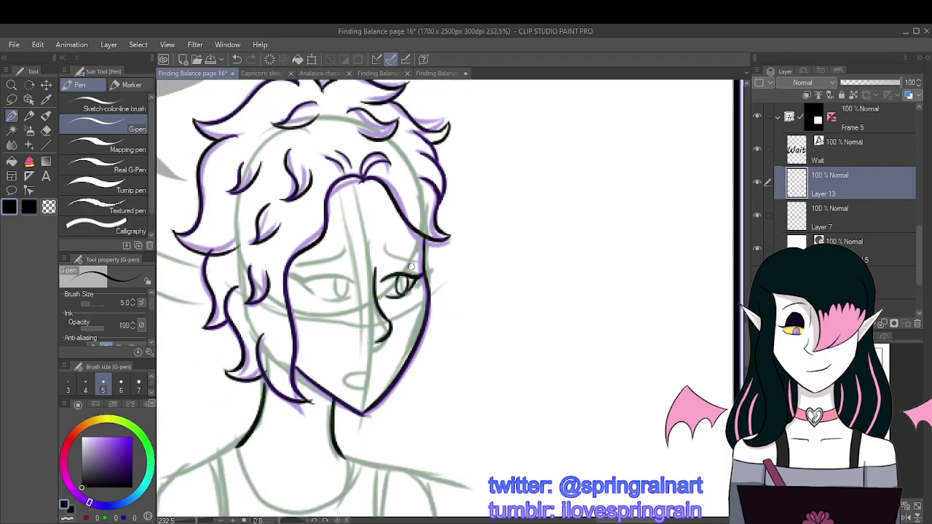
Step: Ink the near eye's upper lash line and its pointed outer wing
scroll(338, 284, "up", 3)
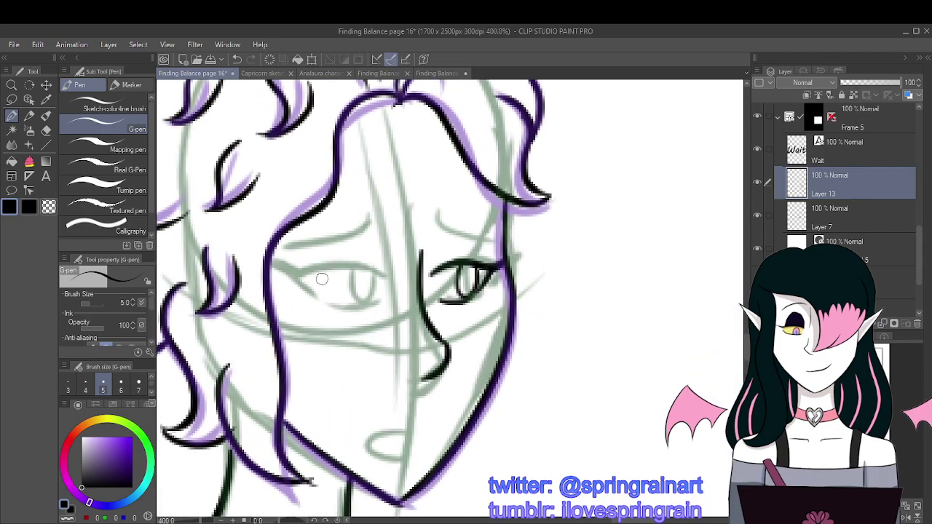
left_click_drag(320, 269, 387, 279)
key("ctrl+z")
mouse_move(302, 276)
left_mouse_down()
mouse_move(339, 266)
mouse_move(386, 276)
left_mouse_up()
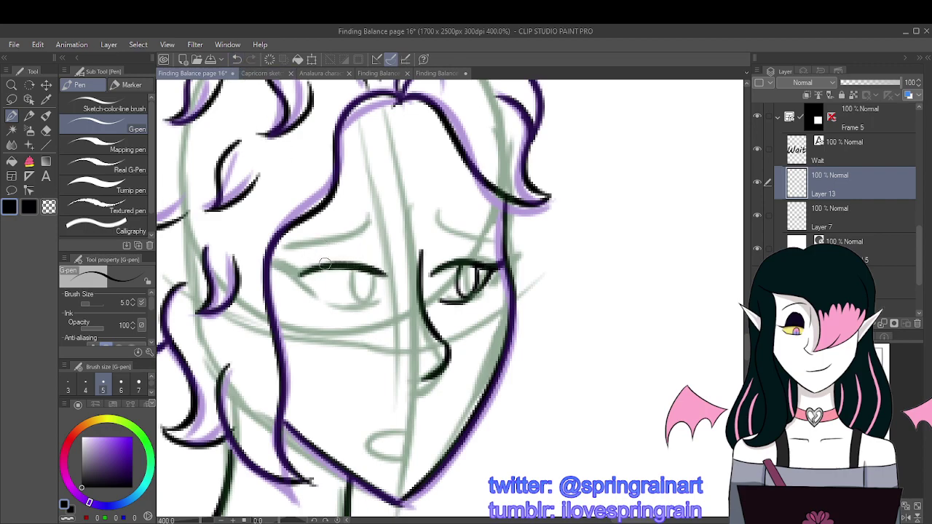
left_click_drag(319, 269, 288, 260)
left_click(238, 59)
left_click_drag(289, 256, 332, 299)
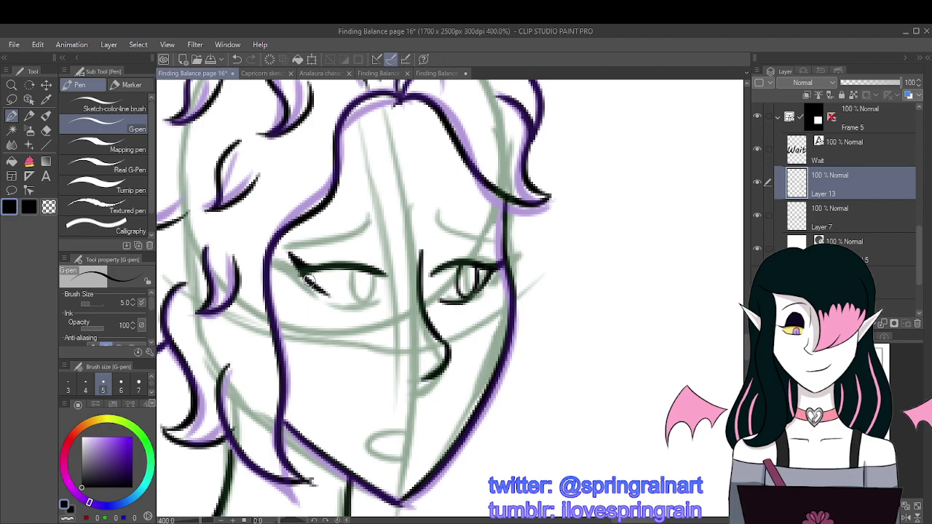
left_click(243, 59)
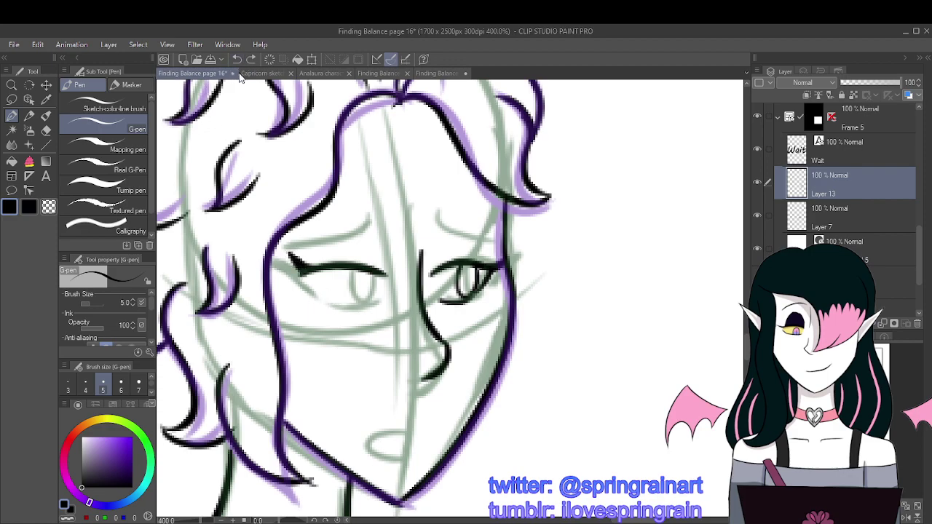
Step: Ink the near eye's outer lower edge, lower lid, iris and pupil
mouse_move(297, 270)
left_mouse_down()
mouse_move(324, 297)
mouse_move(380, 313)
mouse_move(364, 307)
mouse_move(380, 298)
mouse_move(358, 290)
mouse_move(375, 302)
mouse_move(379, 274)
left_mouse_up()
left_click(235, 59)
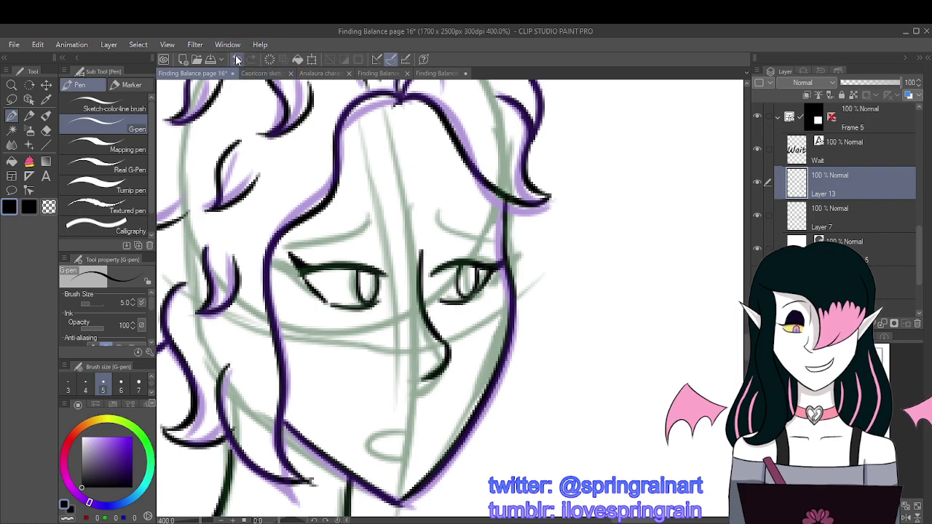
left_click_drag(360, 264, 380, 292)
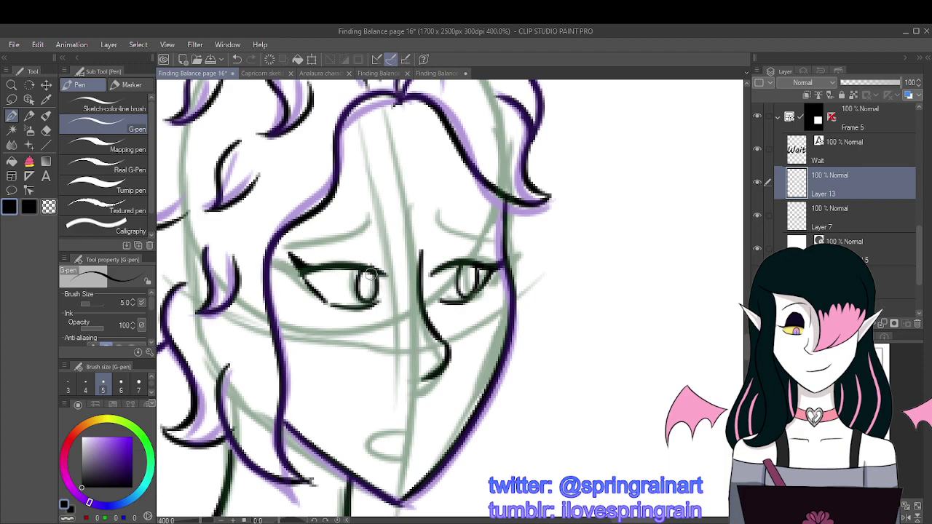
Step: Ink both worried eyebrows and the short frown creases between them
scroll(384, 215, "down", 3)
scroll(384, 215, "down", 1)
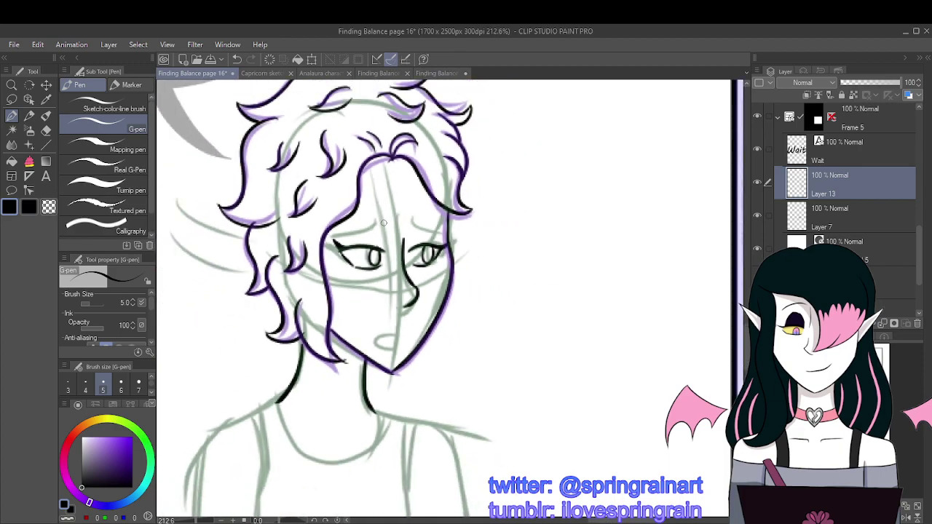
scroll(379, 226, "up", 1)
mouse_move(383, 217)
left_mouse_down()
mouse_move(379, 232)
mouse_move(331, 242)
left_mouse_up()
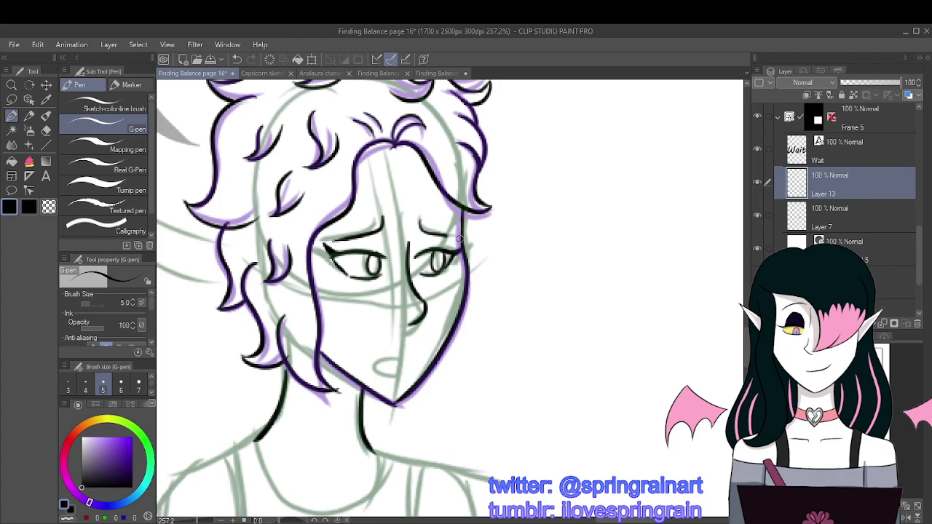
mouse_move(393, 216)
left_mouse_down()
mouse_move(389, 233)
mouse_move(417, 238)
left_mouse_up()
Step: Ink the small open mouth above the chin
scroll(400, 342, "down", 1)
scroll(401, 342, "up", 1)
mouse_move(407, 339)
left_mouse_down()
mouse_move(365, 342)
mouse_move(401, 352)
left_mouse_up()
scroll(412, 336, "down", 5)
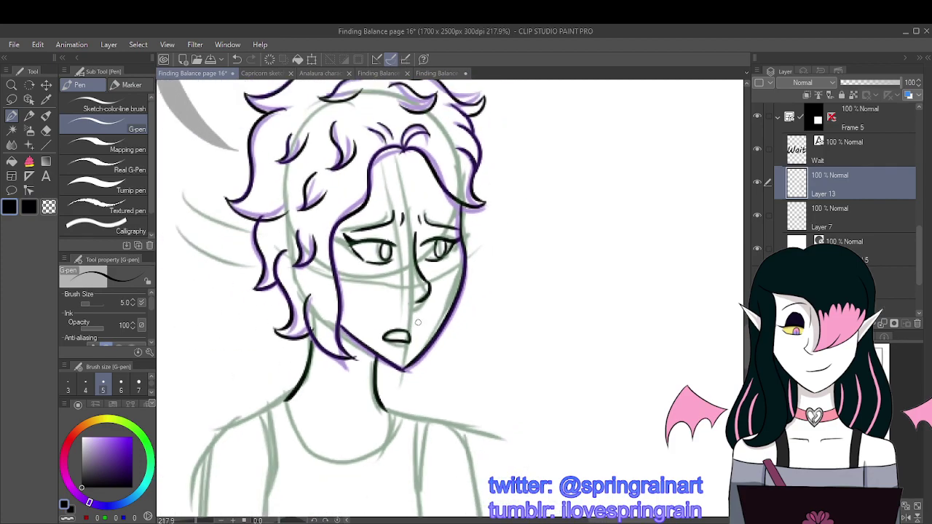
Step: Lasso-select the inked hair on the far side of the head, from the crown down to the fringe tip
scroll(417, 267, "down", 5)
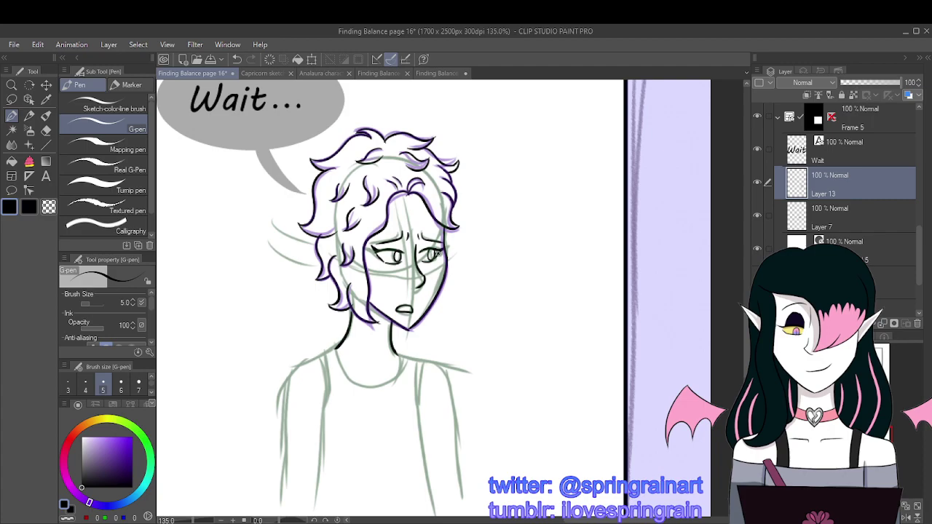
scroll(431, 262, "down", 2)
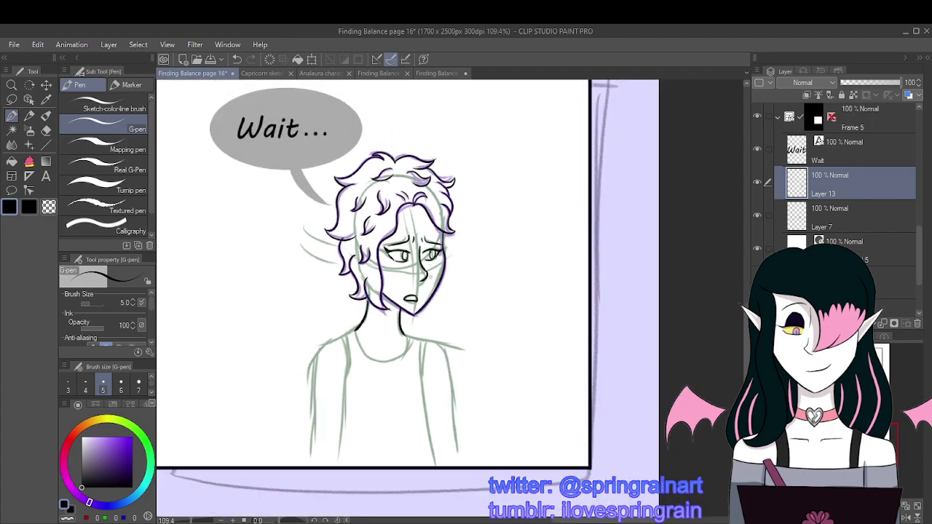
scroll(433, 233, "up", 3)
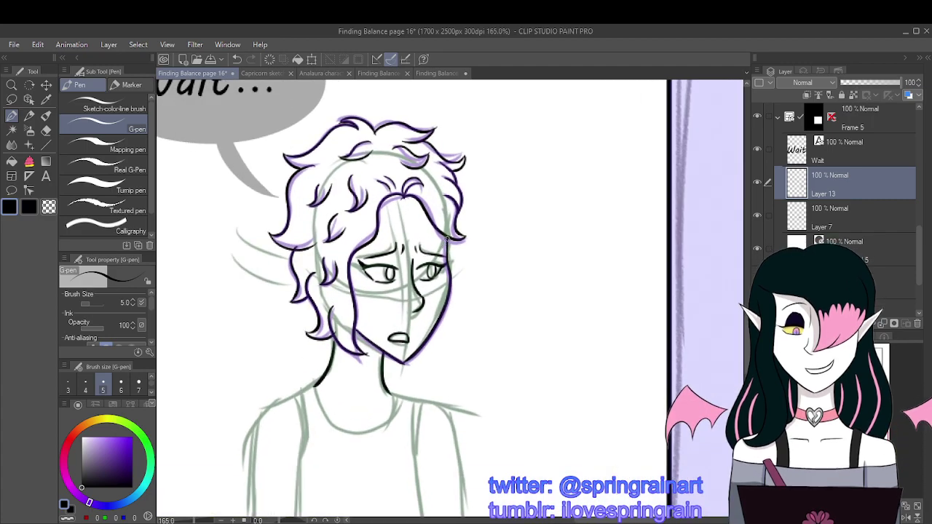
scroll(459, 229, "down", 3)
scroll(490, 189, "up", 3)
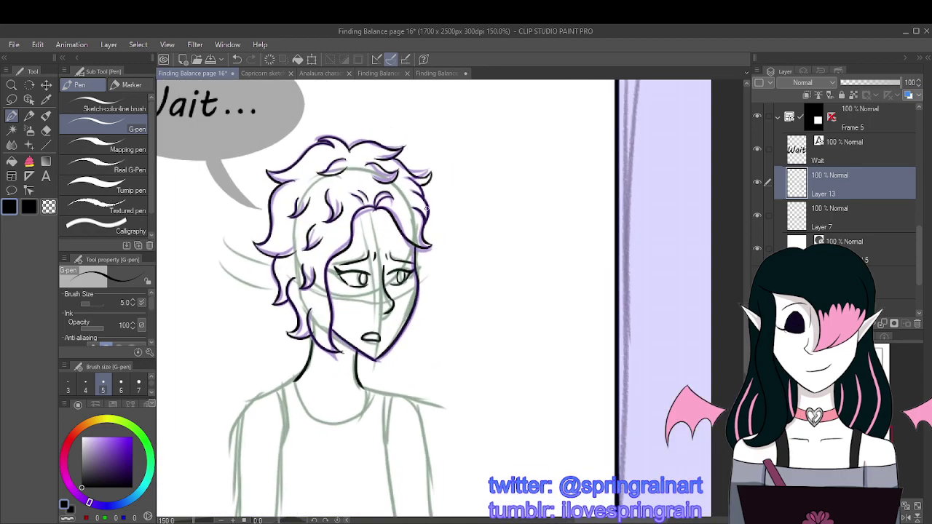
left_click(11, 102)
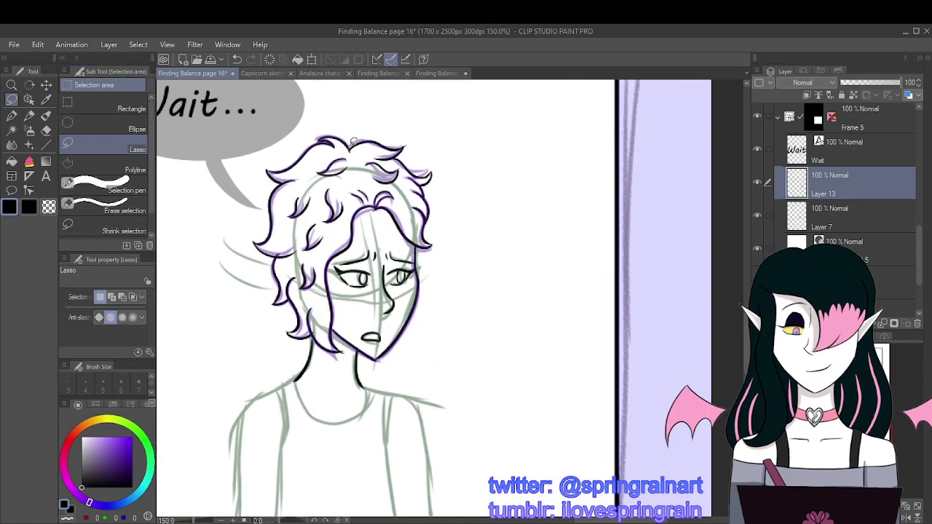
mouse_move(351, 140)
left_mouse_down()
mouse_move(375, 197)
mouse_move(383, 185)
mouse_move(402, 194)
mouse_move(383, 200)
mouse_move(388, 226)
mouse_move(421, 247)
mouse_move(469, 242)
mouse_move(434, 118)
mouse_move(360, 102)
left_mouse_up()
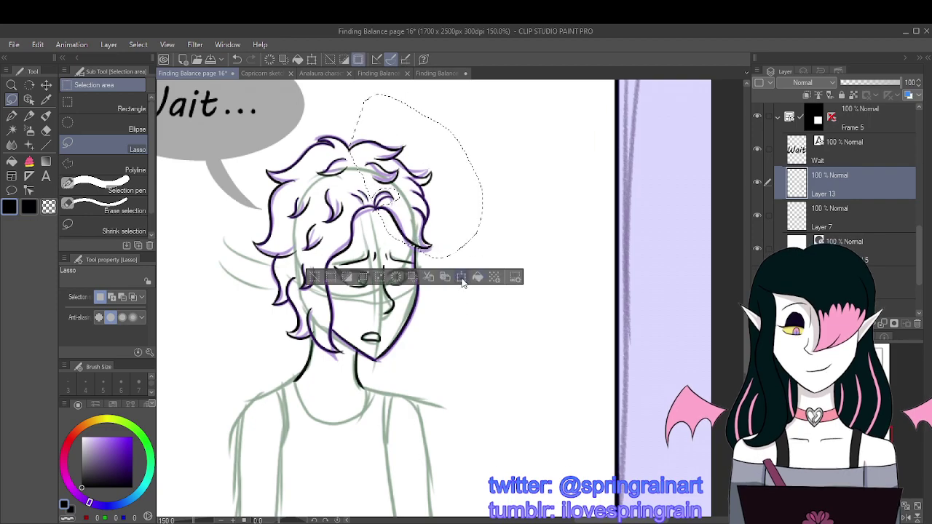
left_click(461, 277)
left_click_drag(485, 257, 498, 266)
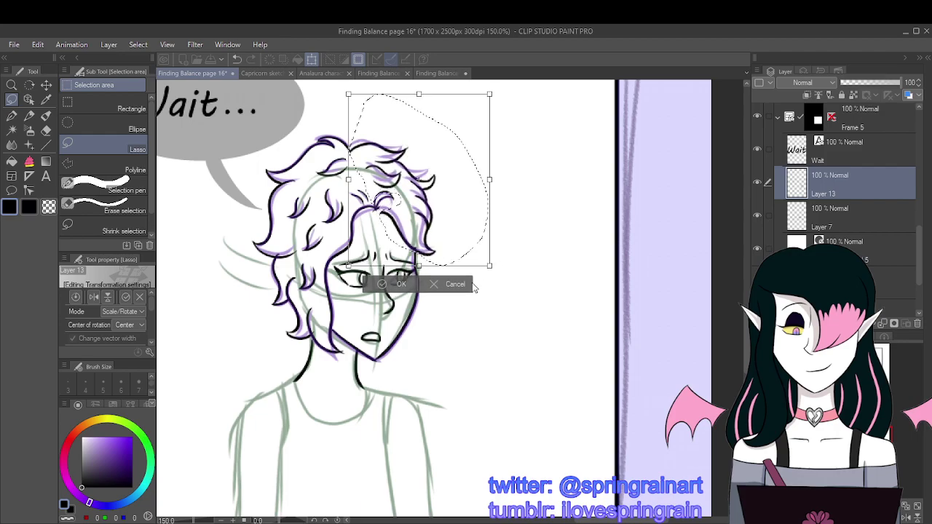
left_click(455, 285)
Step: Free-transform the selected hair to stretch it slightly outward and adjust its lower inner corner, and clear the selection
left_click(460, 279)
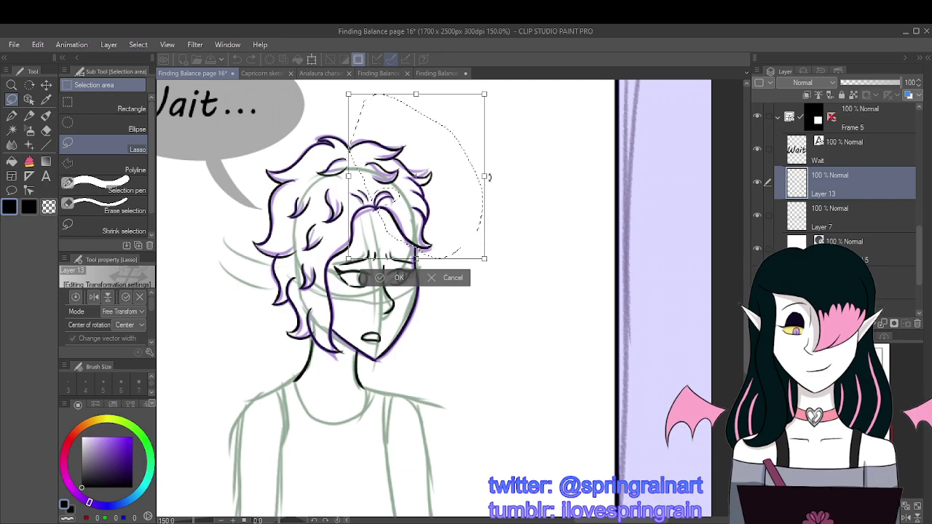
left_click_drag(484, 175, 501, 172)
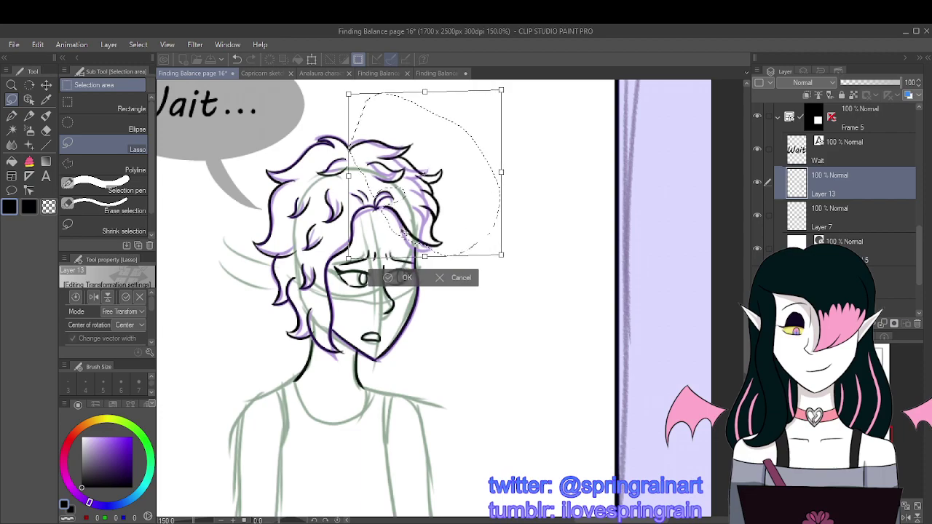
left_click_drag(350, 259, 340, 264)
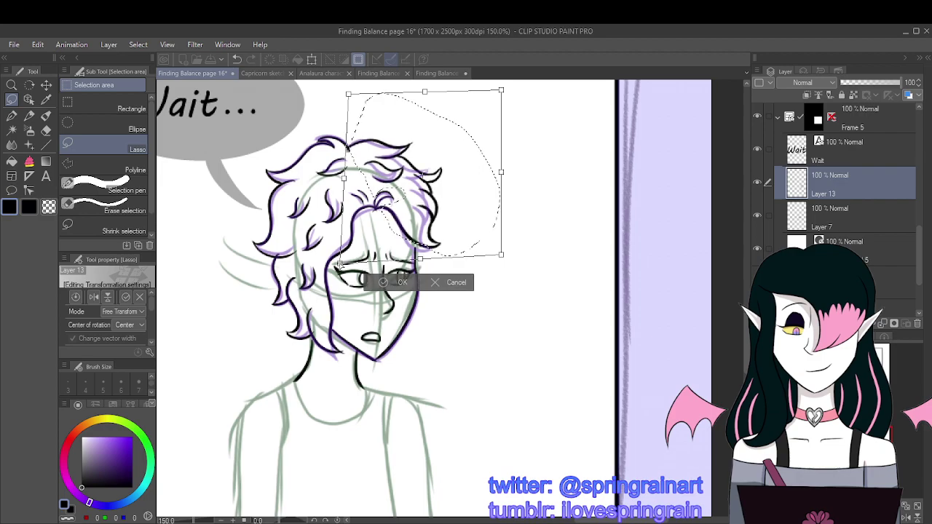
key("Return")
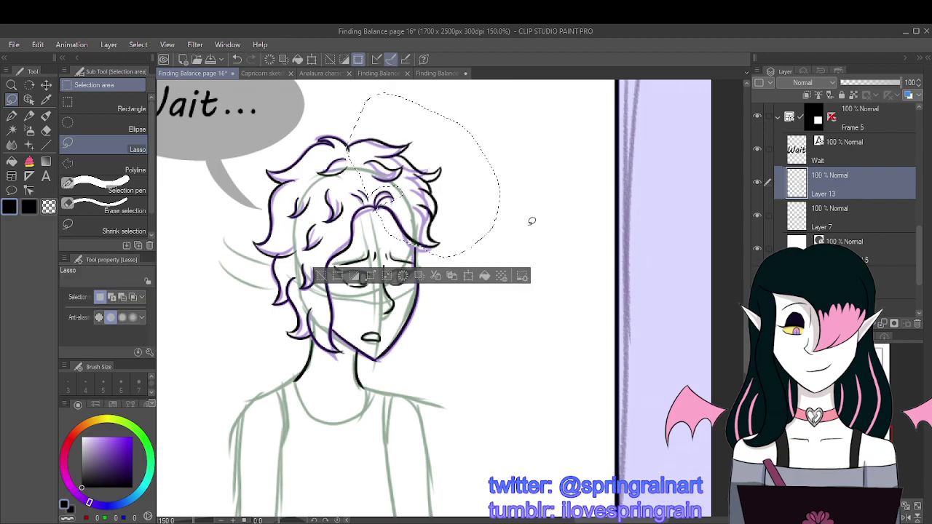
key("ctrl+d")
Step: Lasso-select the far cheek and jaw line from below the fringe to the chin
scroll(495, 204, "down", 2)
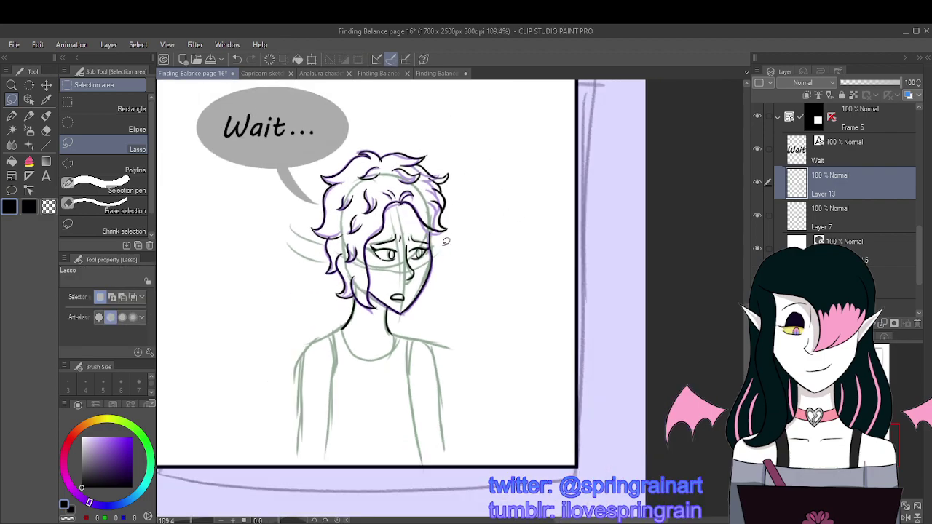
scroll(446, 241, "up", 2)
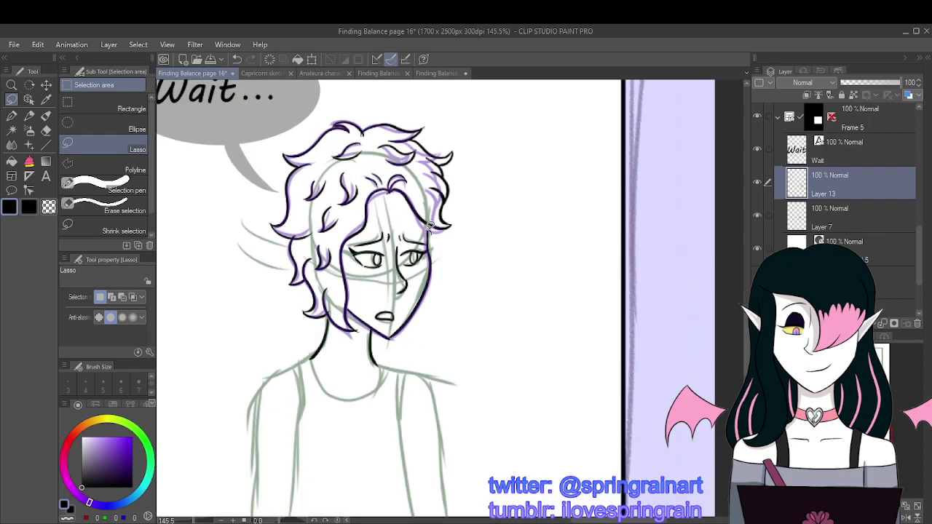
mouse_move(428, 232)
left_mouse_down()
mouse_move(392, 329)
mouse_move(413, 336)
mouse_move(457, 256)
mouse_move(431, 233)
left_mouse_up()
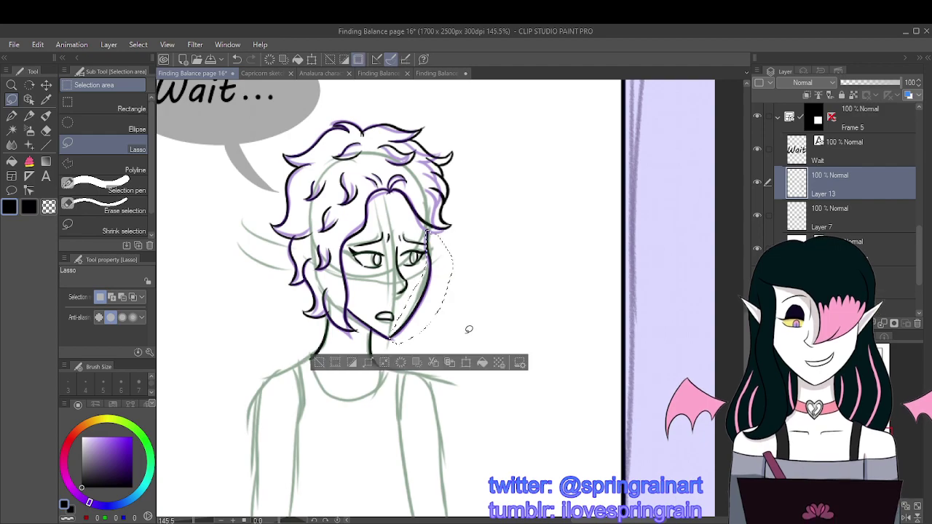
left_click(466, 362)
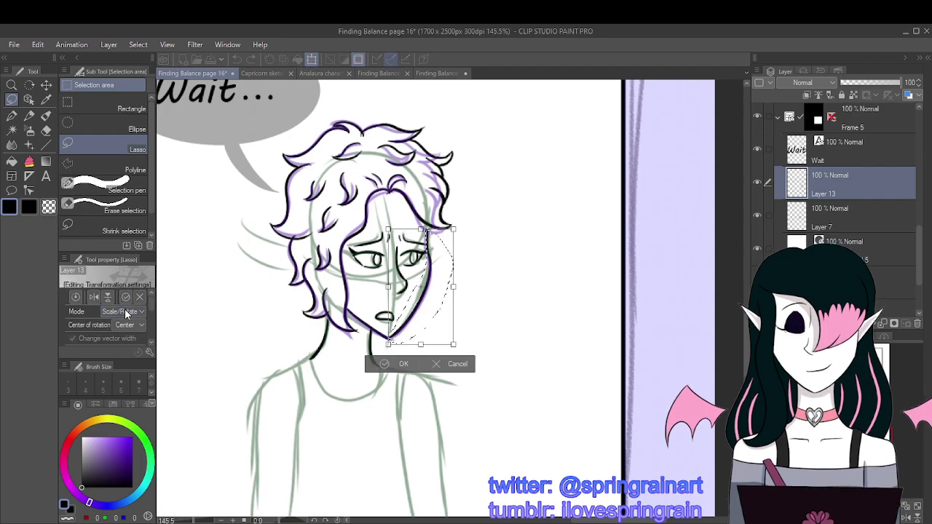
key("ctrl")
left_click_drag(454, 230, 456, 225)
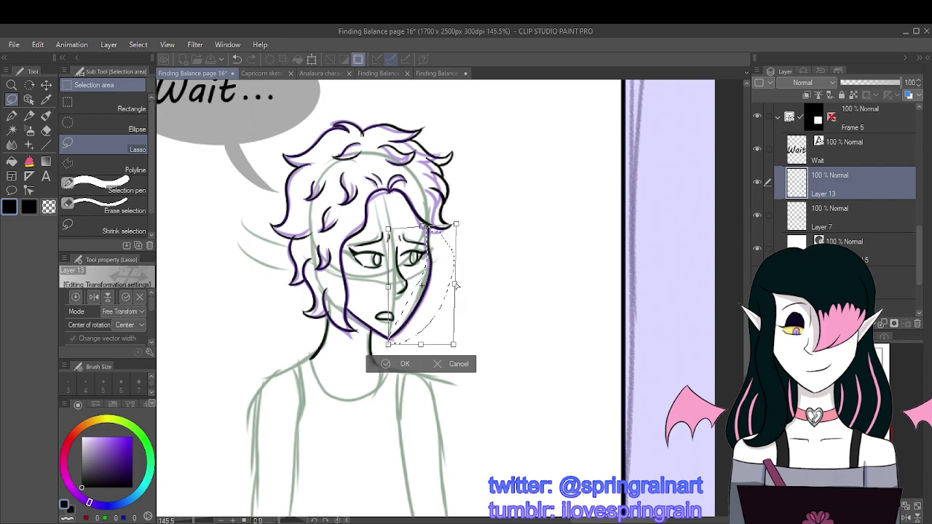
left_click_drag(456, 286, 456, 286)
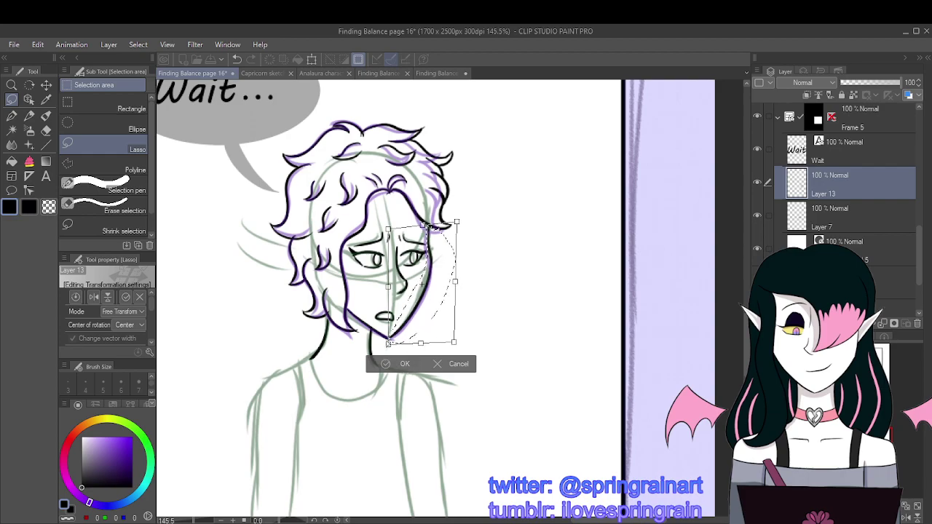
left_click_drag(388, 343, 388, 342)
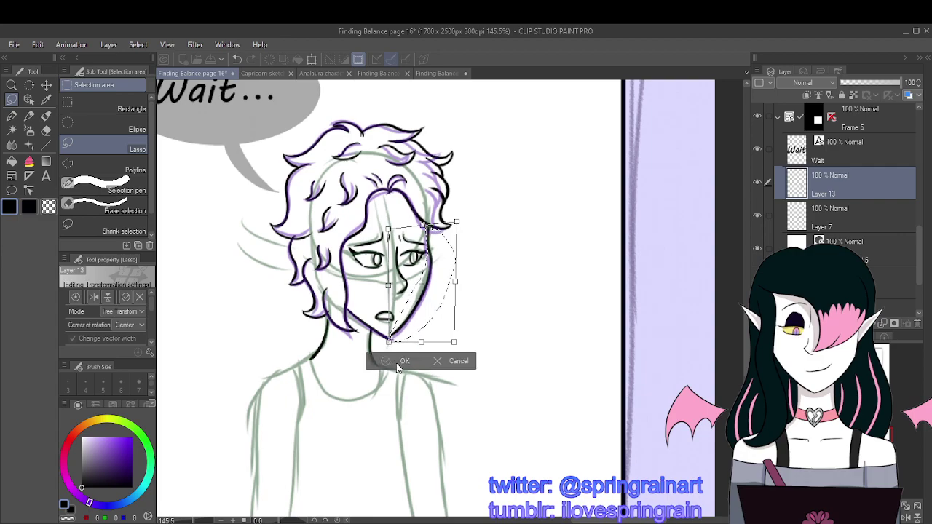
key("ctrl+z")
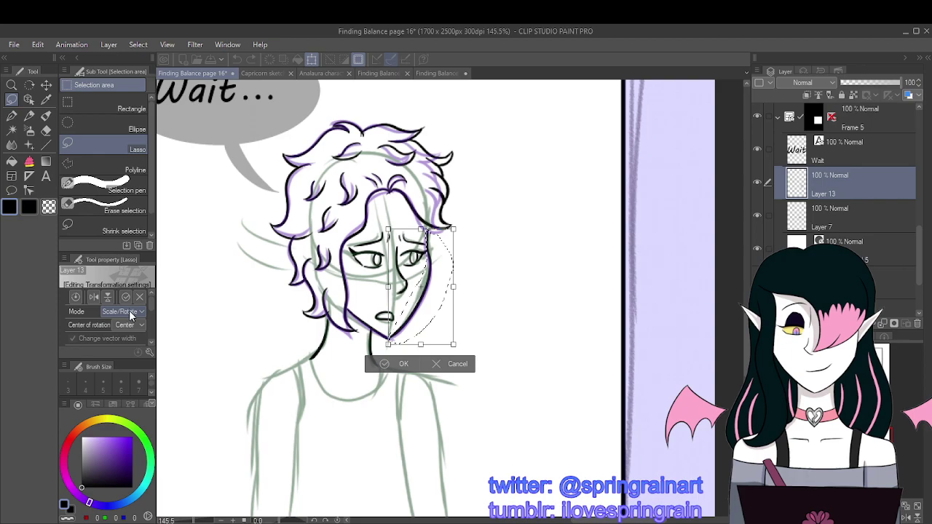
Step: Free-transform the selected cheek and jaw line, shifting its upper end outward and up to meet the fringe
key("ctrl+y")
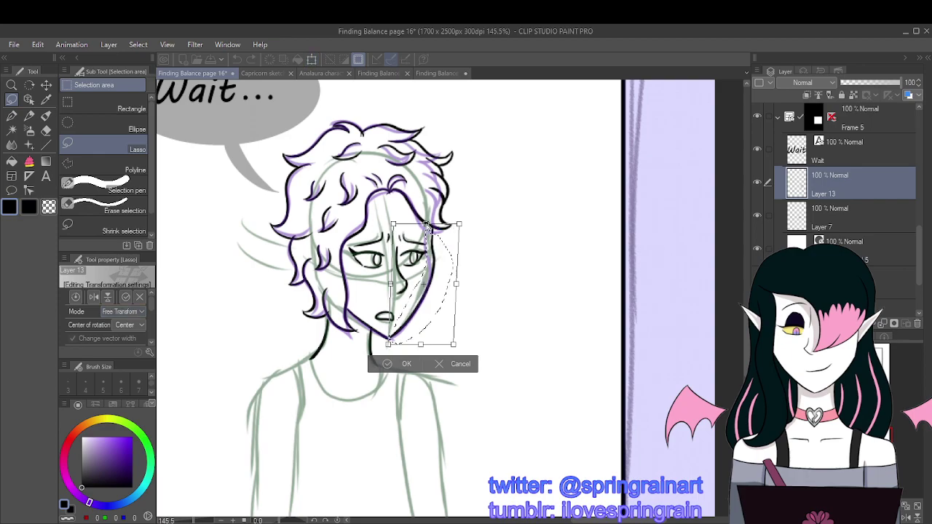
left_click(406, 363)
scroll(464, 218, "down", 3)
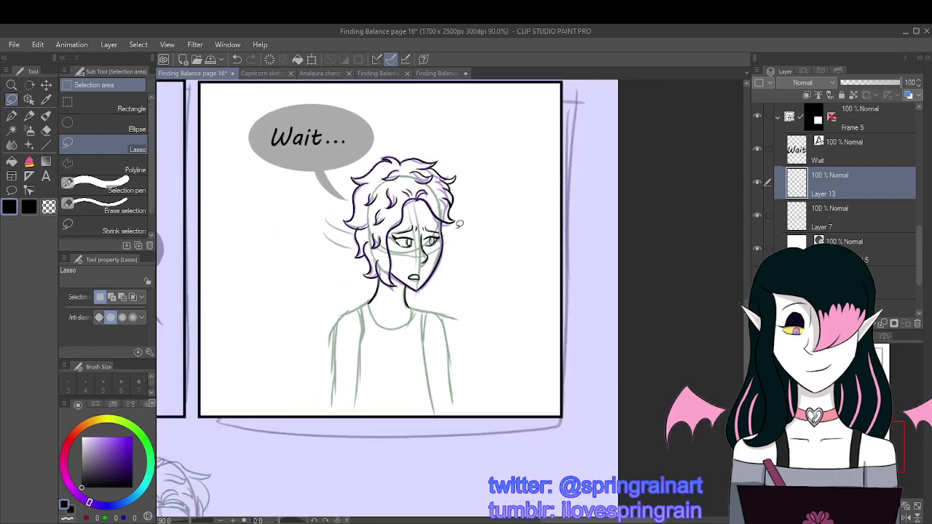
Step: Ink a second curved hairline with the G-pen just beneath the parting across the forehead
scroll(459, 223, "up", 3)
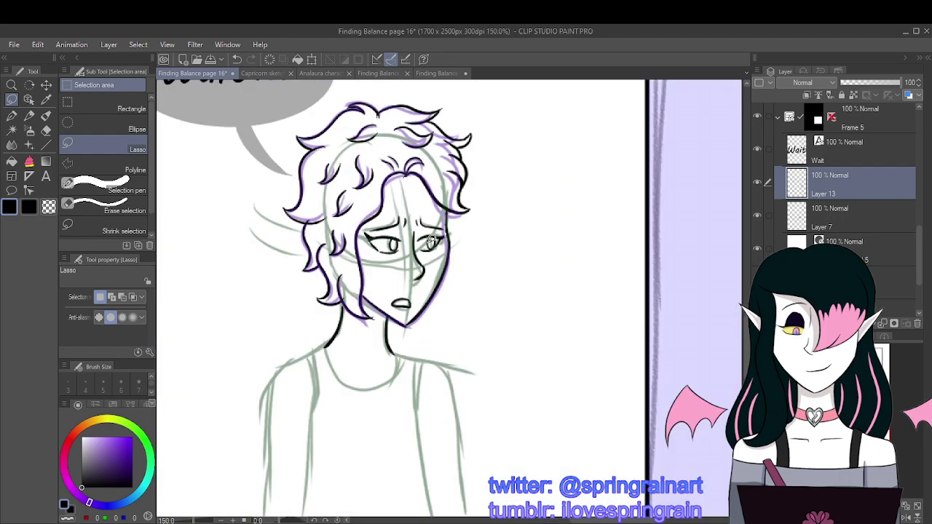
left_click(46, 117)
scroll(371, 188, "up", 6)
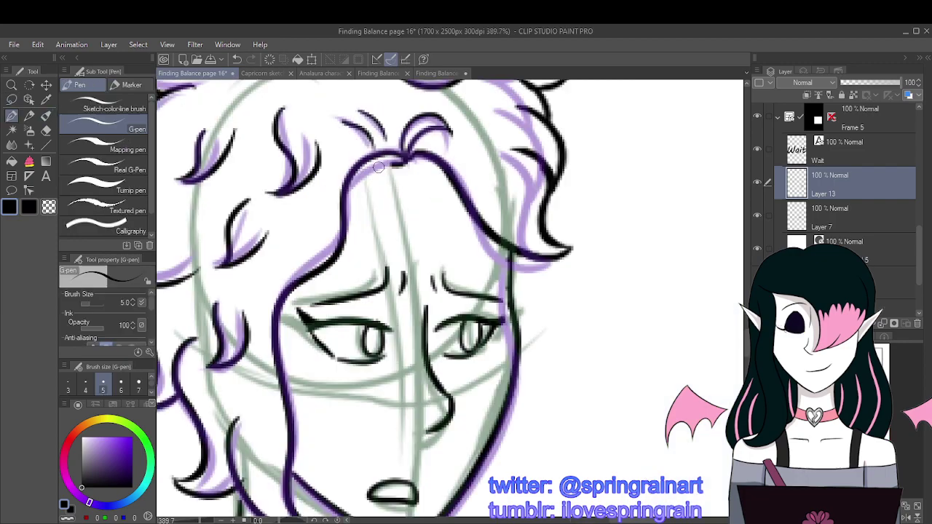
scroll(366, 190, "down", 4)
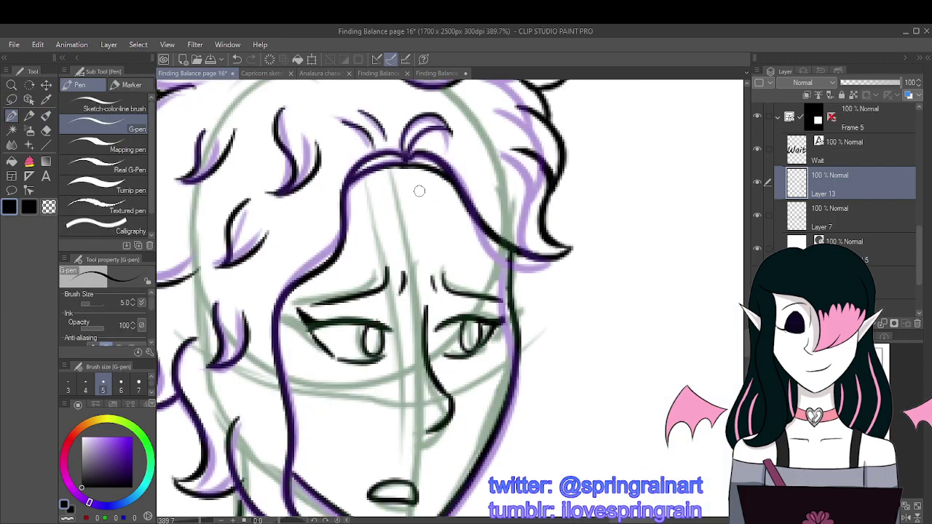
scroll(408, 186, "down", 4)
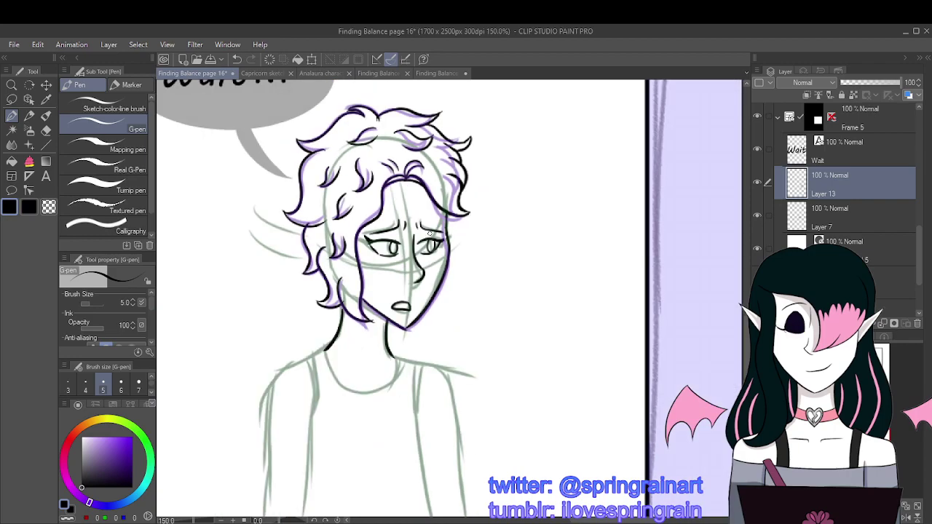
scroll(407, 186, "down", 1)
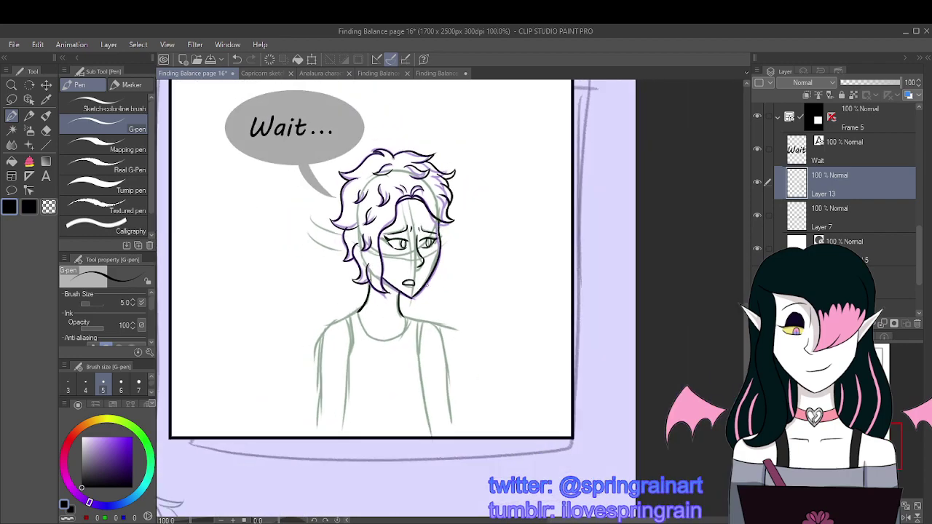
scroll(455, 197, "down", 2)
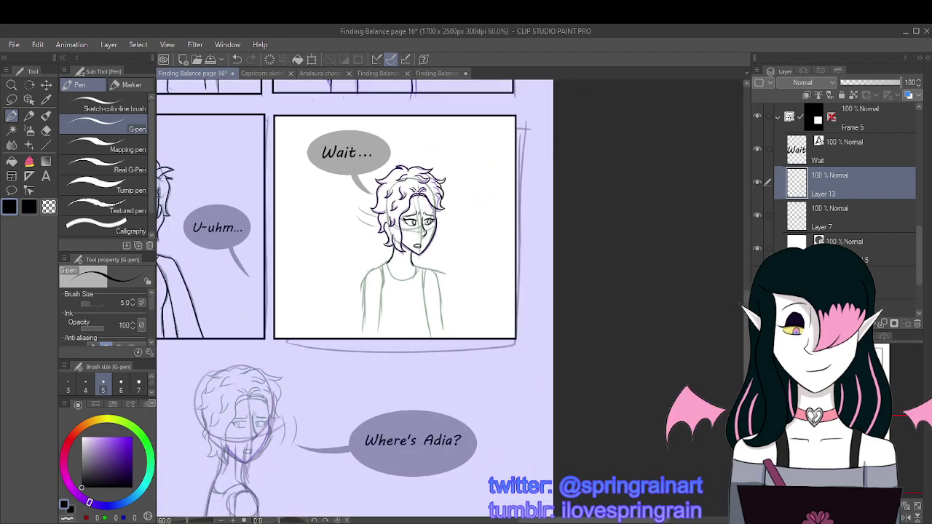
scroll(426, 192, "up", 4)
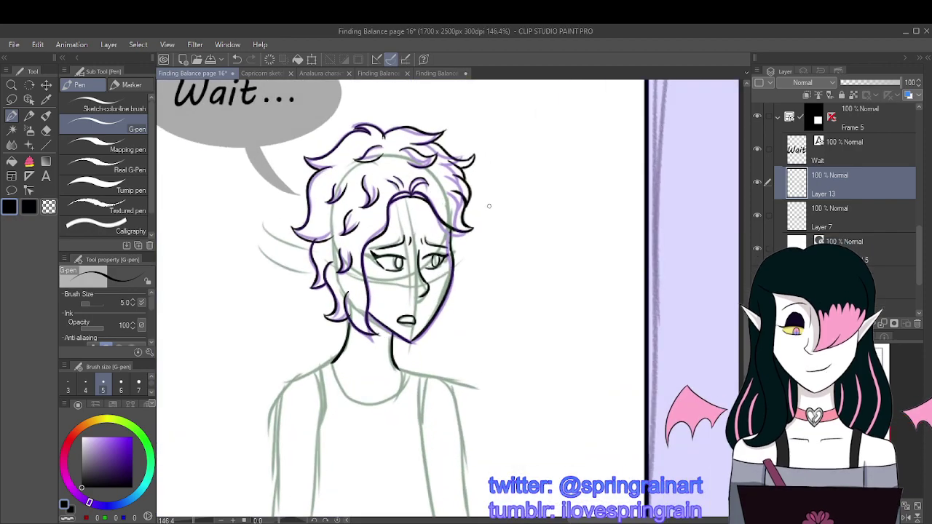
scroll(489, 206, "down", 2)
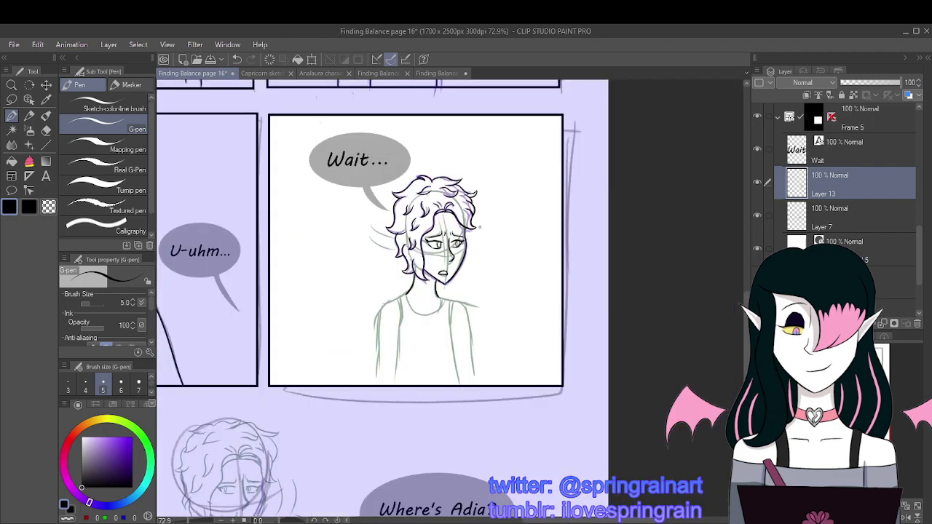
scroll(480, 227, "up", 4)
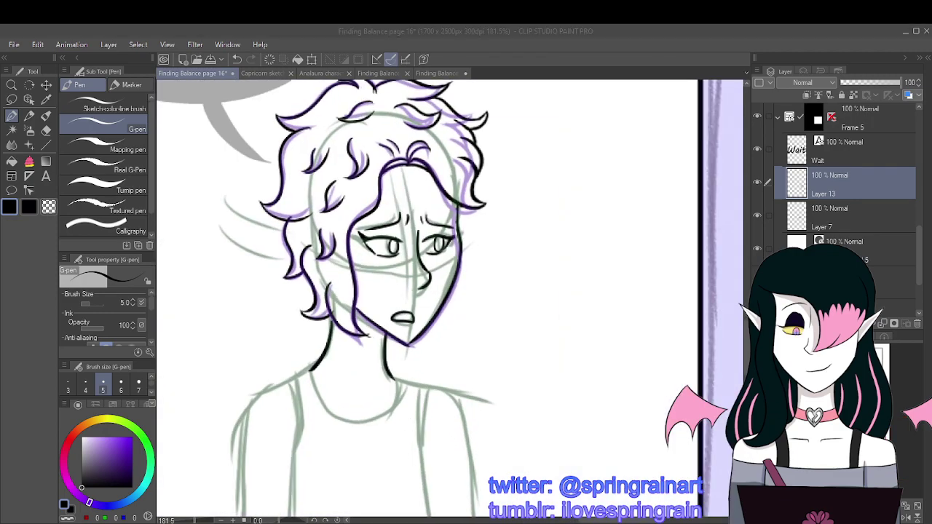
key("alt+Tab")
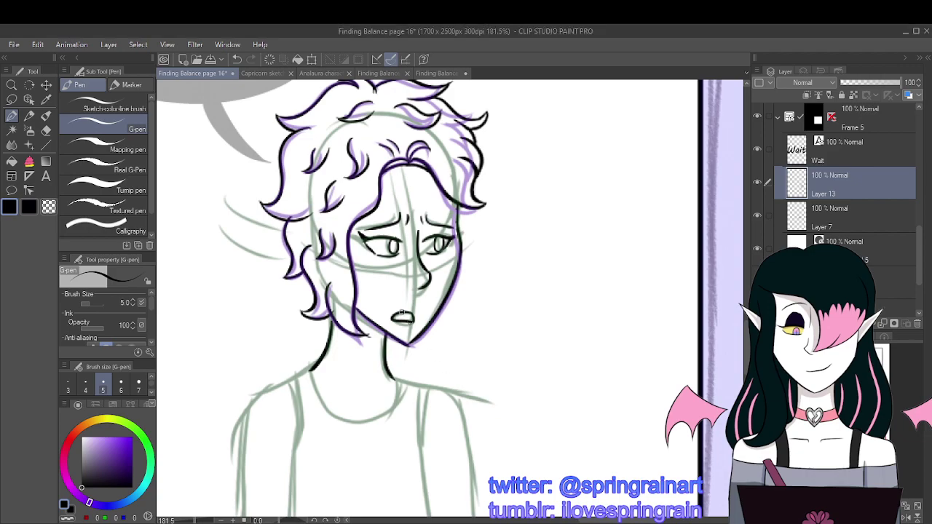
Step: Lasso-select the eyes, brows, nose and mouth, transform them slightly upward on the face, and clear the selection
left_click(11, 100)
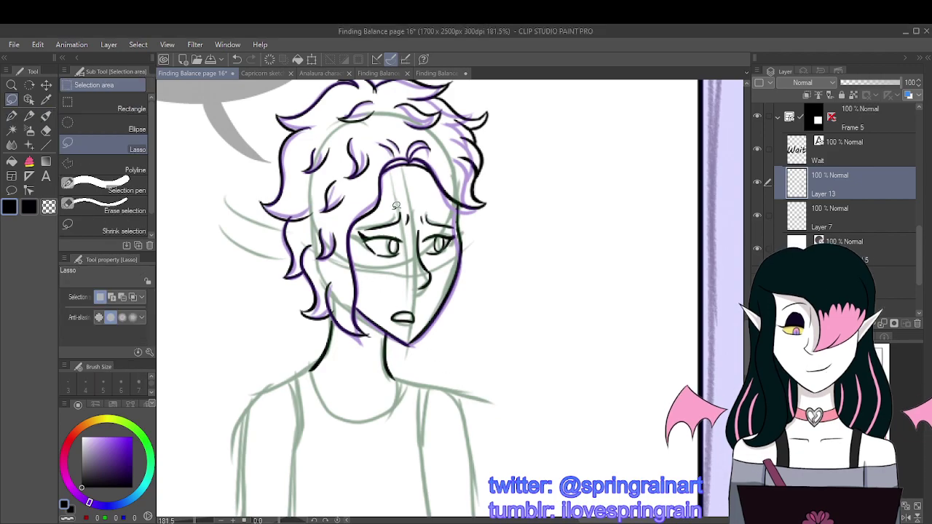
mouse_move(395, 206)
left_mouse_down()
mouse_move(435, 297)
mouse_move(460, 227)
mouse_move(446, 208)
mouse_move(404, 203)
left_mouse_up()
key("ctrl+t")
mouse_move(421, 294)
left_mouse_down()
mouse_move(415, 286)
mouse_move(419, 301)
left_mouse_up()
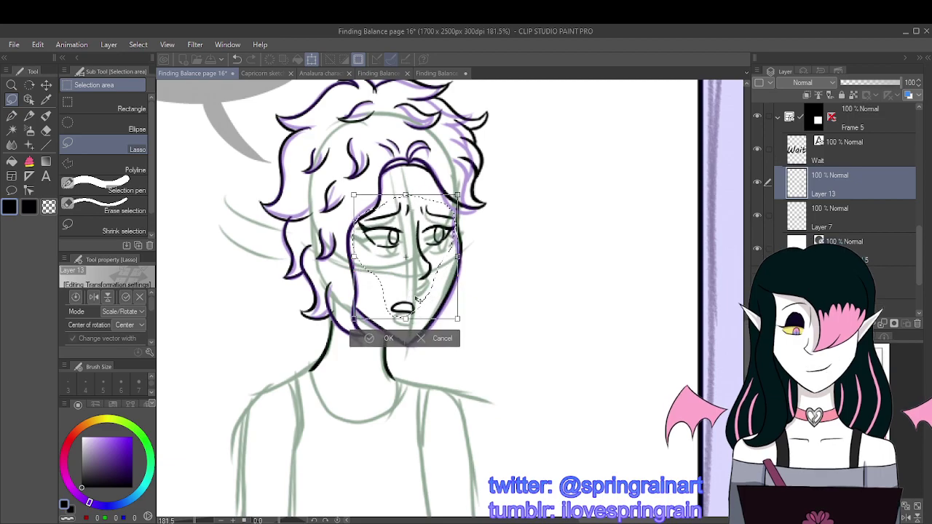
left_click(389, 338)
key("ctrl+d")
scroll(483, 233, "down", 2)
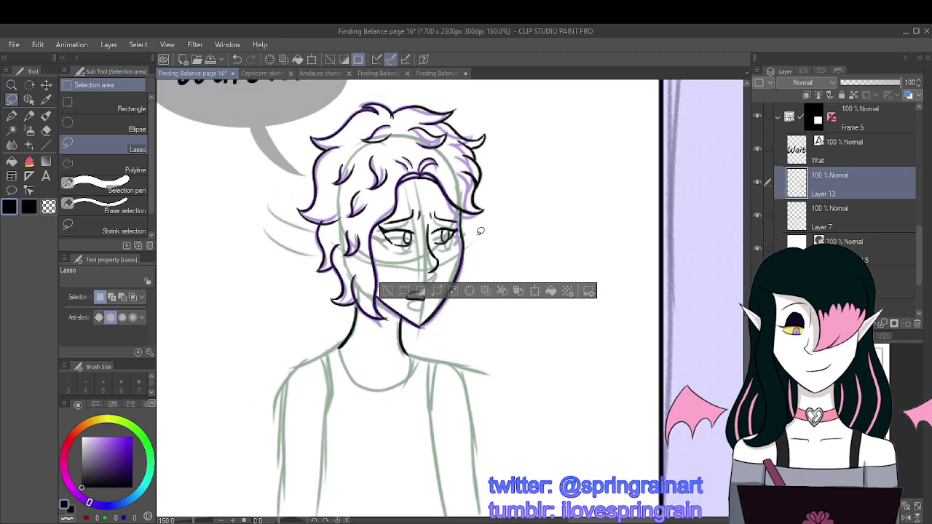
Step: Lasso the far cheek and jaw line and free-transform it, raising the chin and pulling the upper outer corner slightly outward
scroll(477, 245, "up", 2)
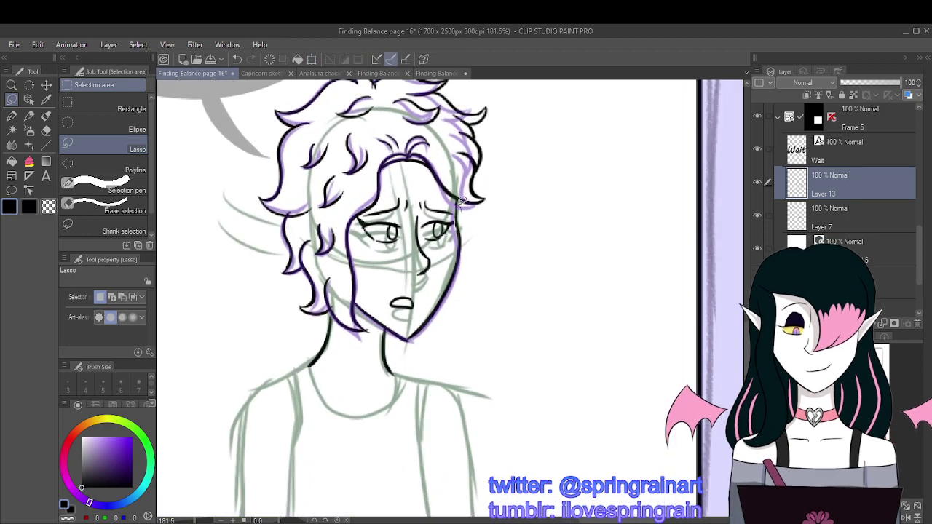
mouse_move(456, 210)
left_mouse_down()
mouse_move(428, 305)
mouse_move(356, 305)
mouse_move(386, 324)
mouse_move(477, 262)
mouse_move(458, 211)
left_mouse_up()
left_click(462, 374)
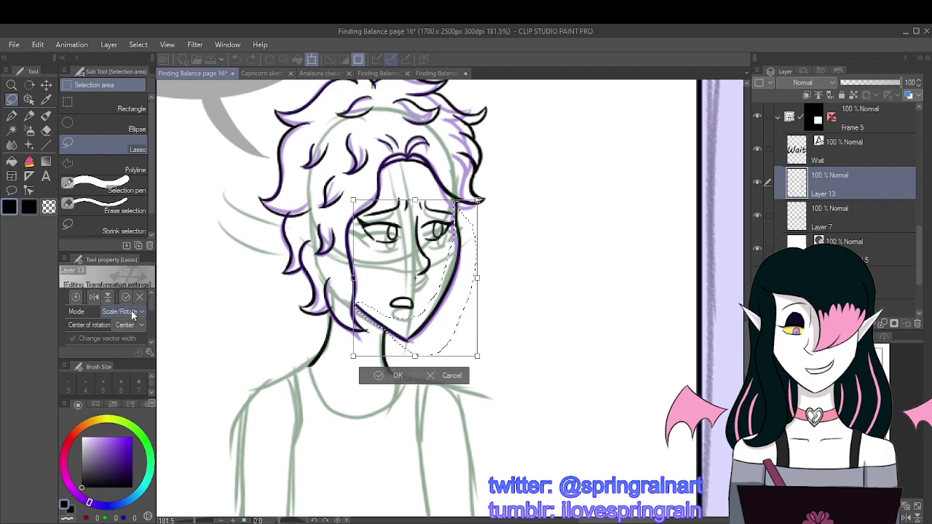
scroll(133, 313, "down", 1)
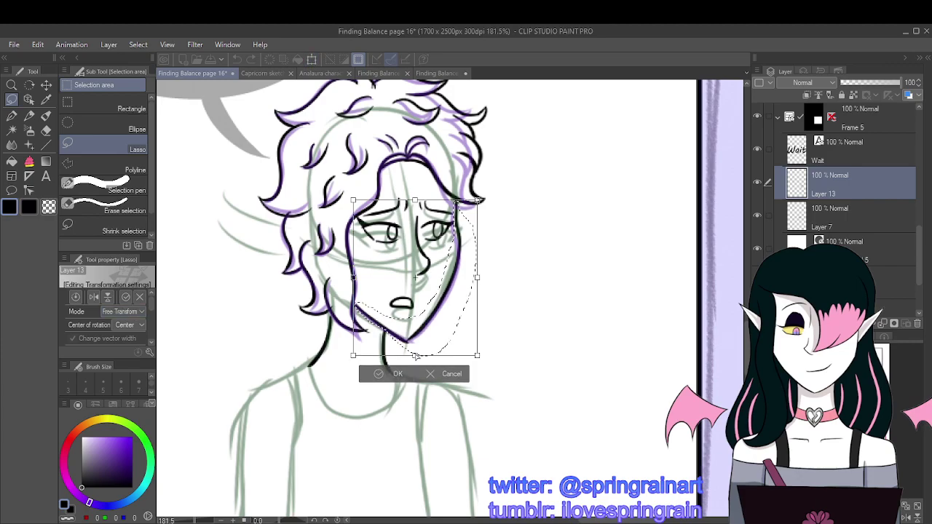
left_click_drag(415, 356, 415, 345)
left_click_drag(477, 201, 482, 199)
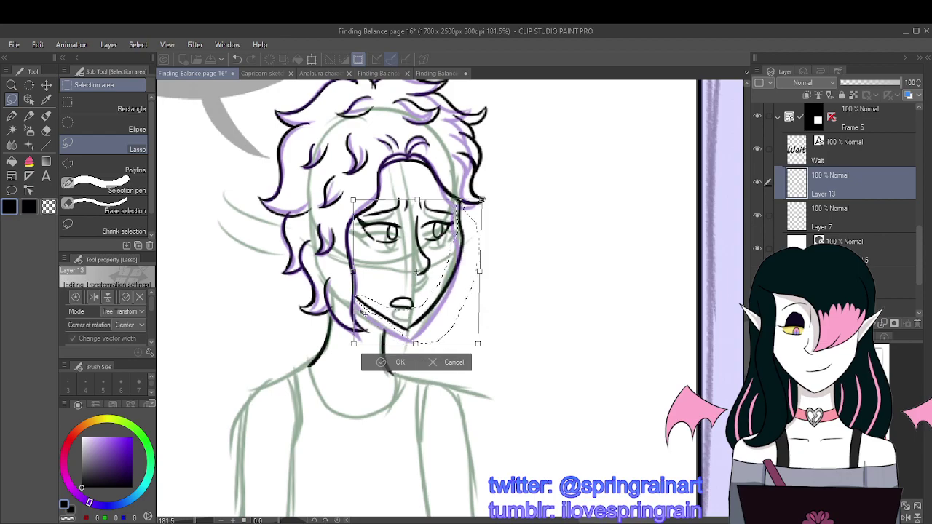
key("Return")
scroll(483, 237, "down", 2)
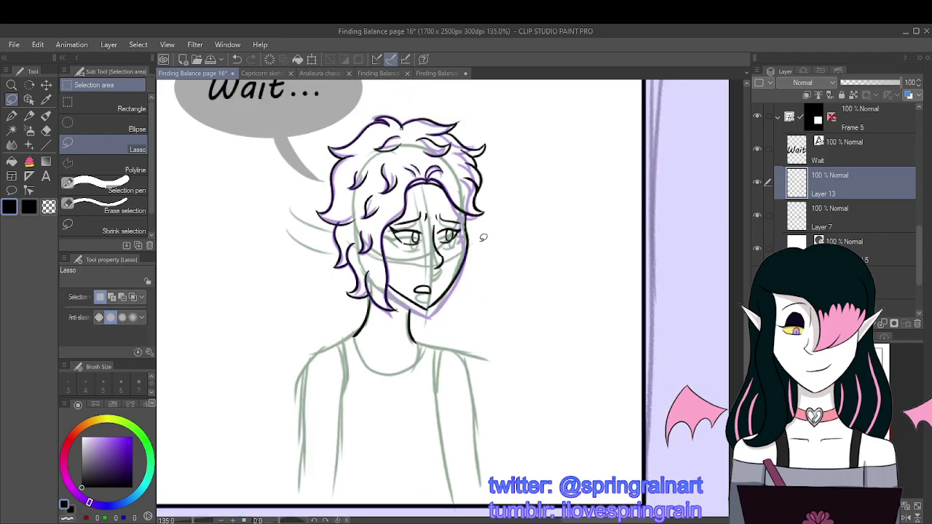
scroll(437, 260, "up", 3)
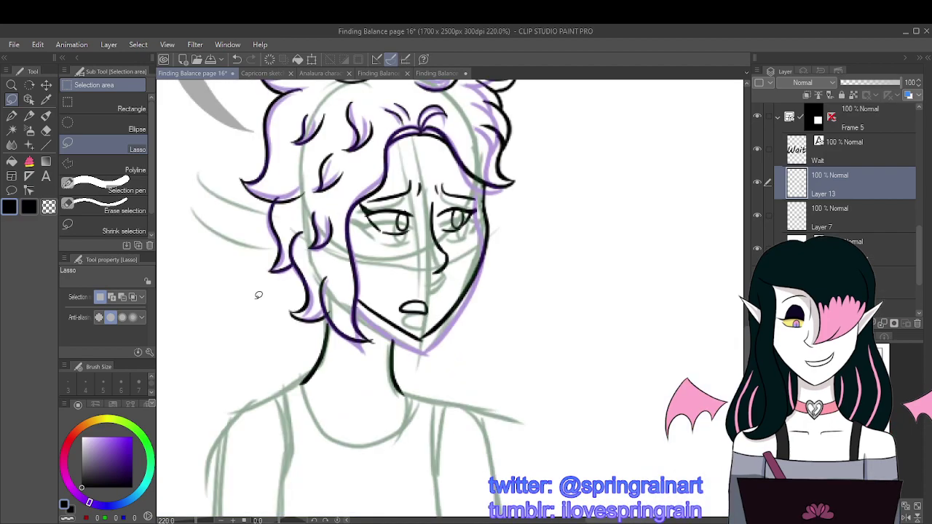
Step: Extend the front neck line up to meet the raised jaw with the G-pen
key("p")
scroll(391, 344, "up", 1)
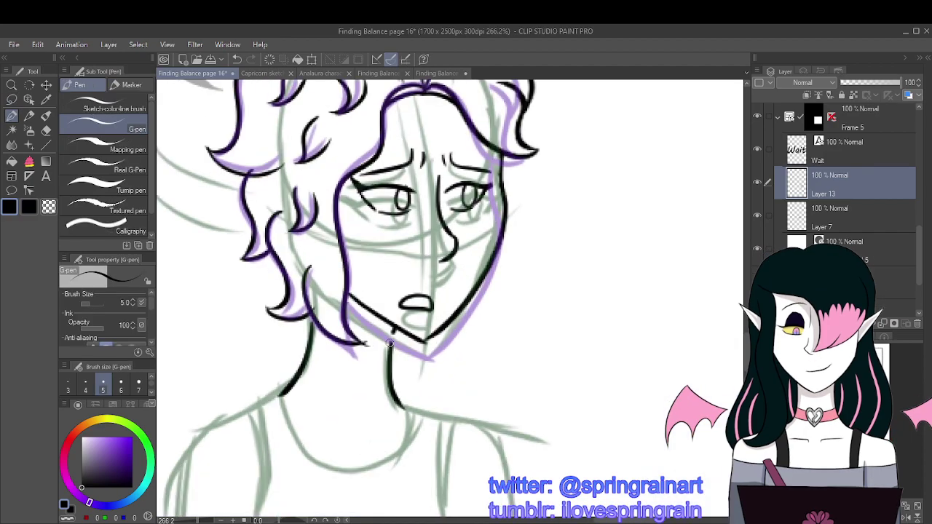
scroll(390, 344, "down", 3)
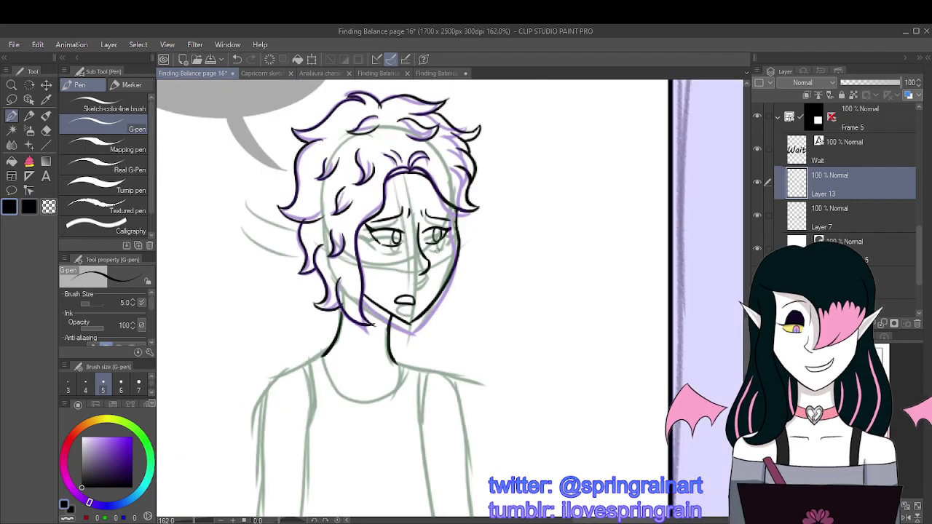
Step: Hide Layer 13 to compare the underlying sketch with the inked lines, and show it again
scroll(447, 246, "down", 2)
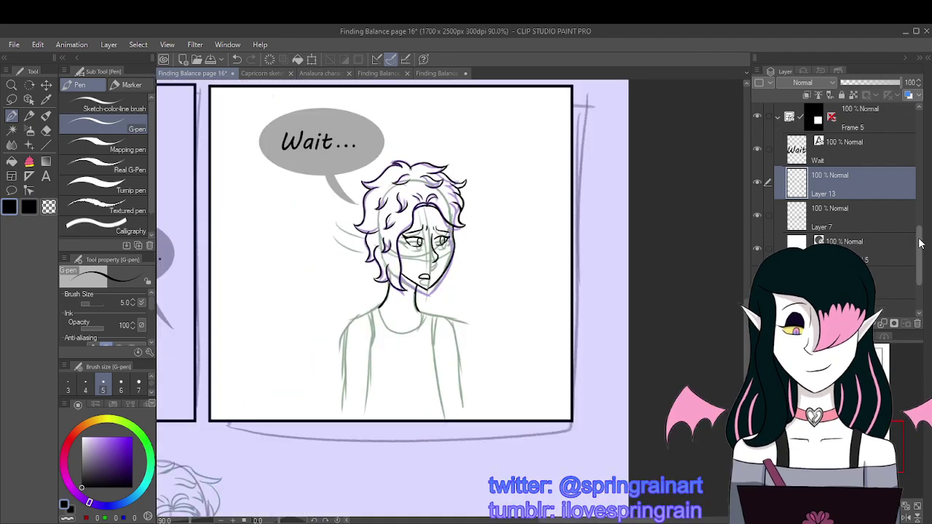
left_click_drag(920, 244, 920, 191)
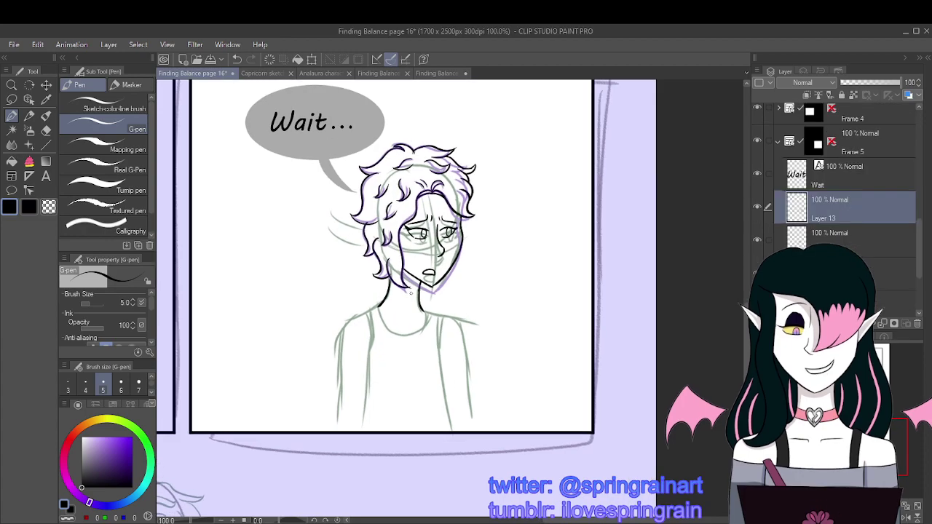
scroll(451, 298, "up", 4)
scroll(431, 311, "up", 1)
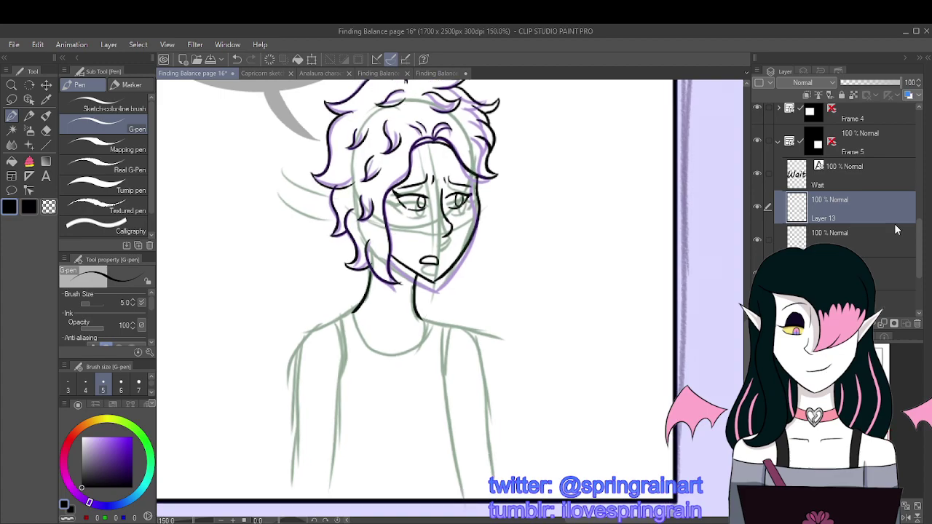
left_click(757, 207)
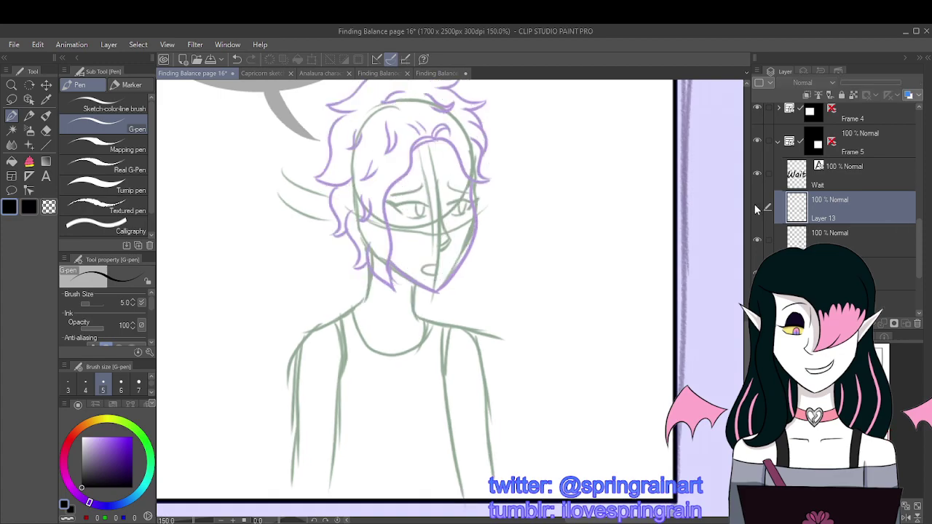
left_click(758, 206)
Step: Ink the shirt's round neckline and the short far shoulder line beside the neck with the G-pen
scroll(352, 312, "up", 2)
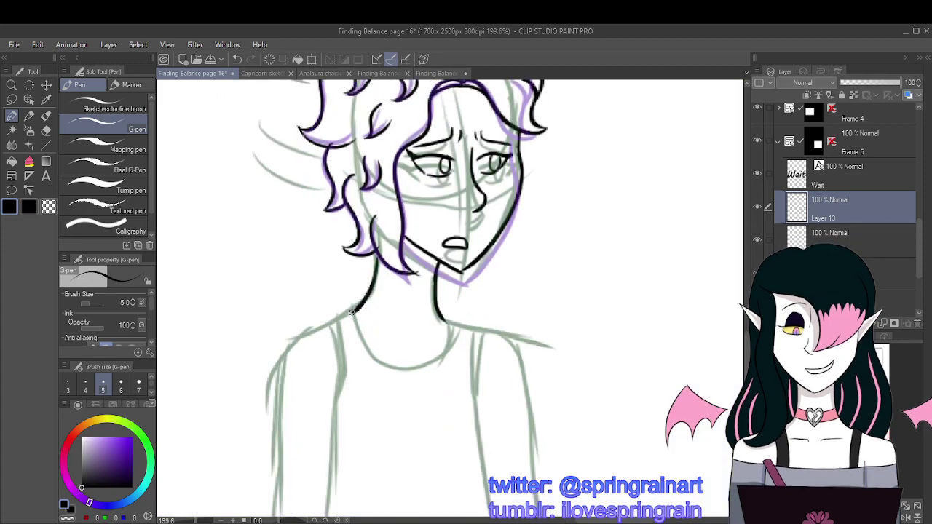
left_click_drag(352, 312, 457, 320)
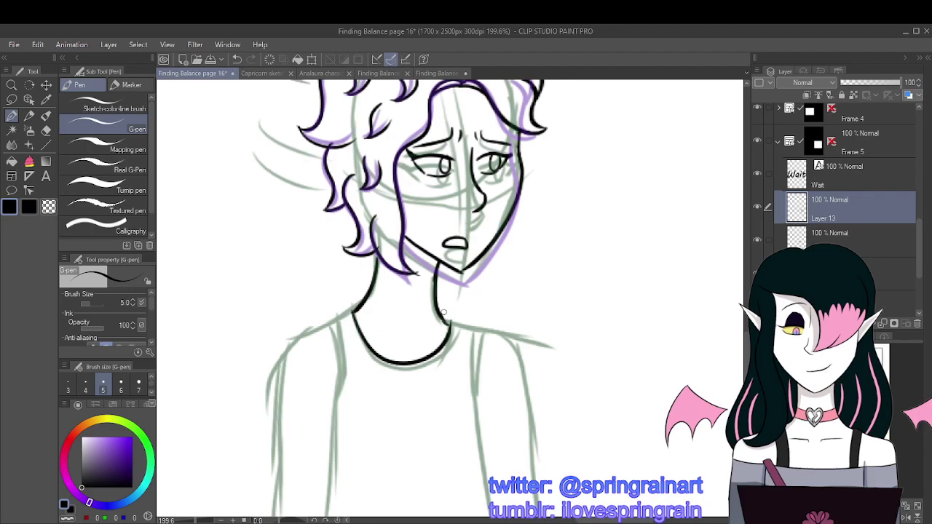
scroll(443, 314, "up", 2)
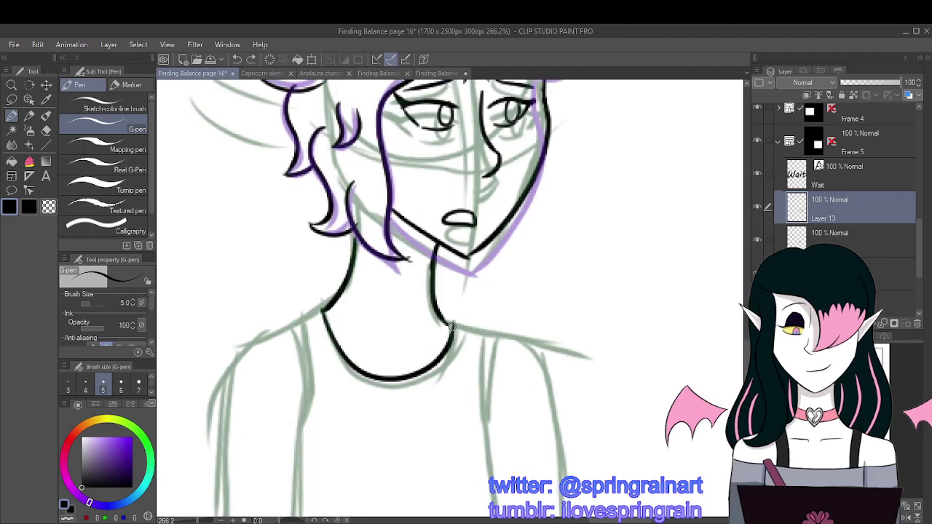
mouse_move(449, 322)
left_mouse_down()
mouse_move(497, 338)
mouse_move(486, 446)
left_mouse_up()
scroll(500, 292, "down", 2)
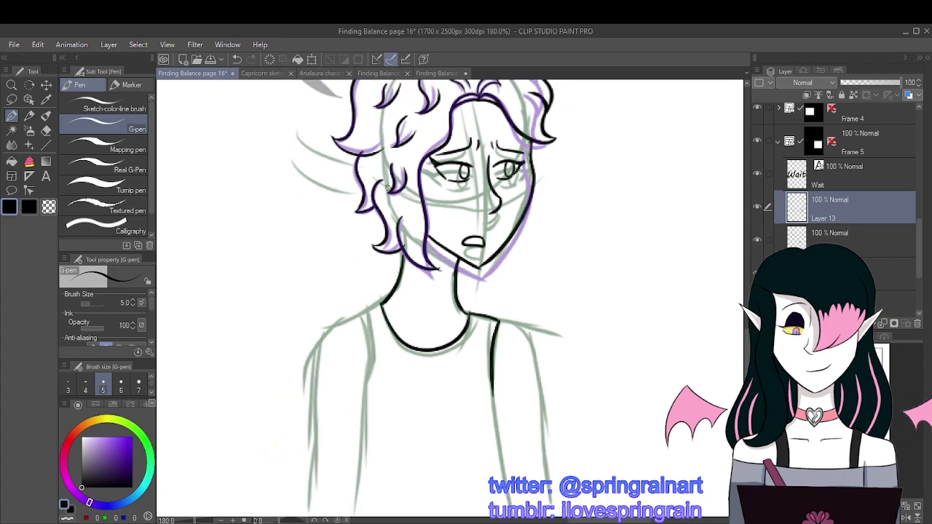
left_click(238, 55)
scroll(494, 321, "up", 1)
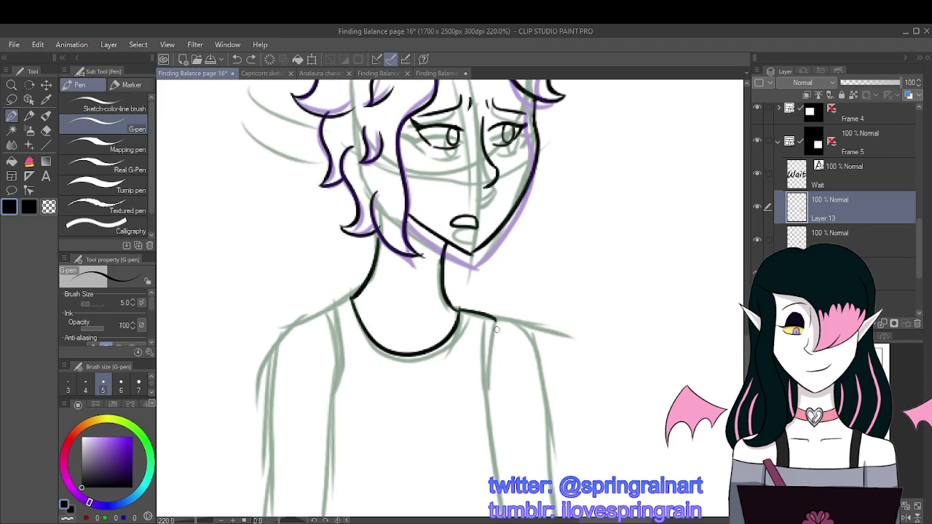
left_click_drag(496, 329, 496, 469)
scroll(529, 276, "down", 3)
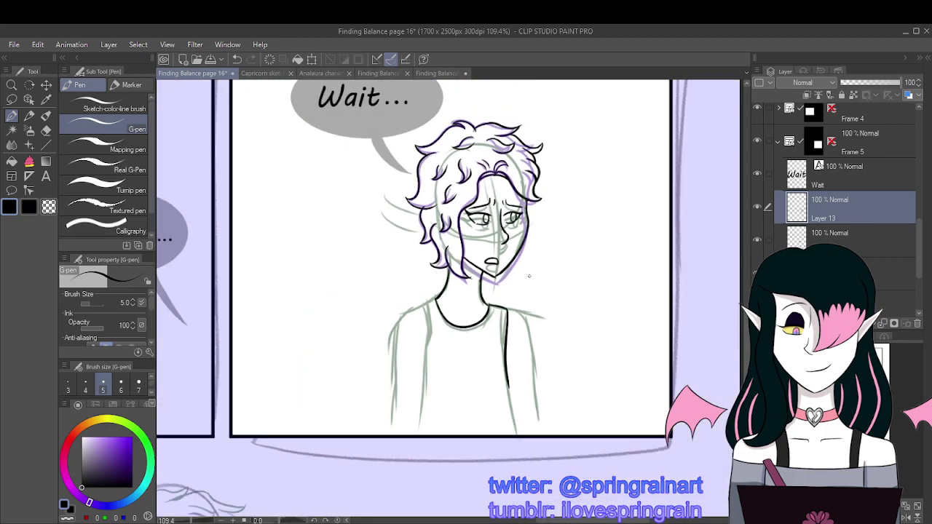
scroll(529, 276, "down", 1)
scroll(526, 342, "up", 3)
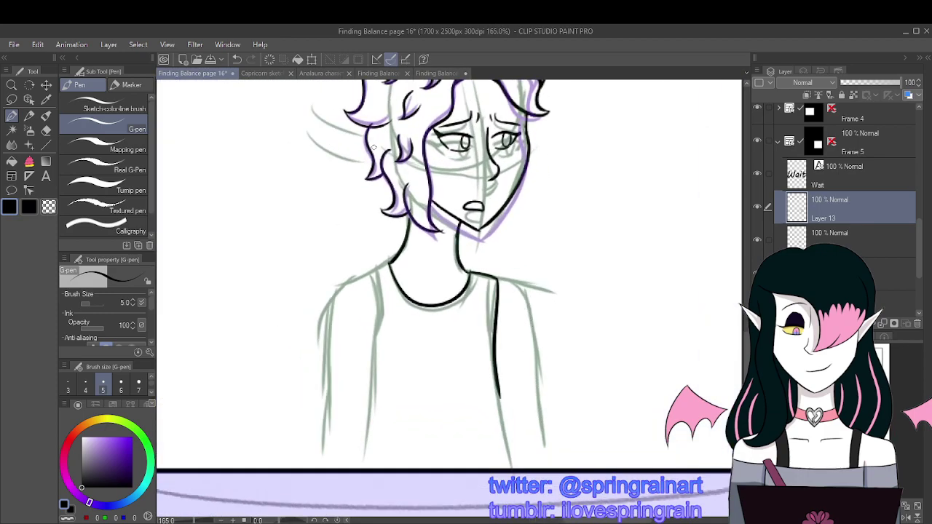
left_click(236, 59)
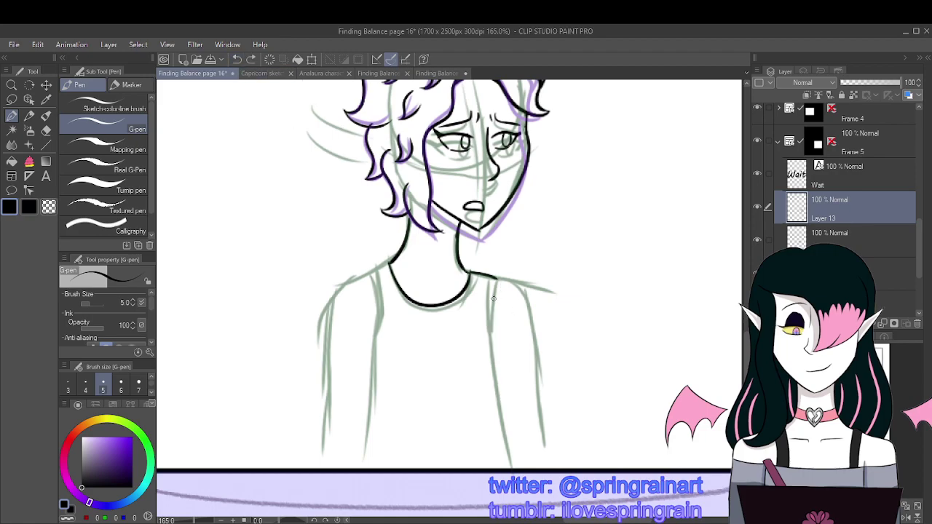
left_click_drag(499, 382, 489, 413)
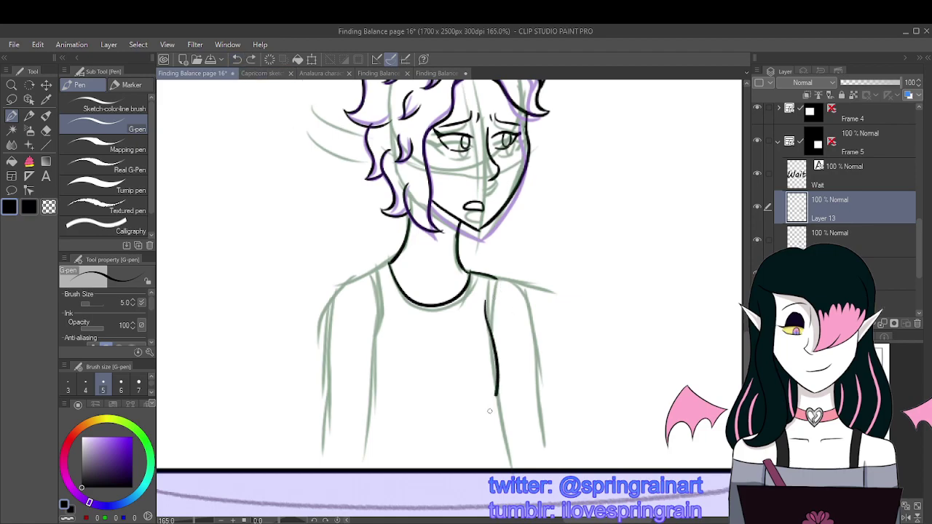
left_click(236, 59)
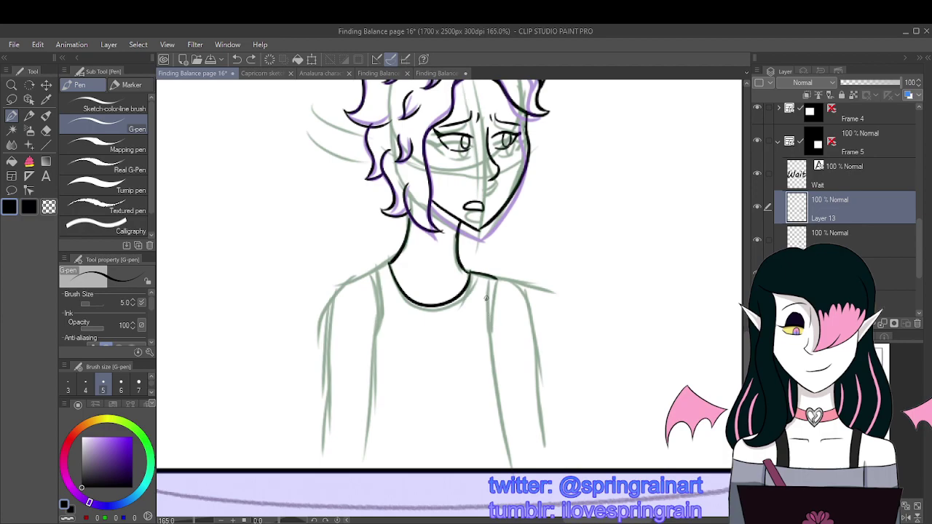
Step: Ink the far side of the torso and the far arm's outer line from the shoulder to the panel's lower border
mouse_move(486, 298)
left_mouse_down()
mouse_move(501, 380)
mouse_move(492, 400)
mouse_move(508, 468)
left_mouse_up()
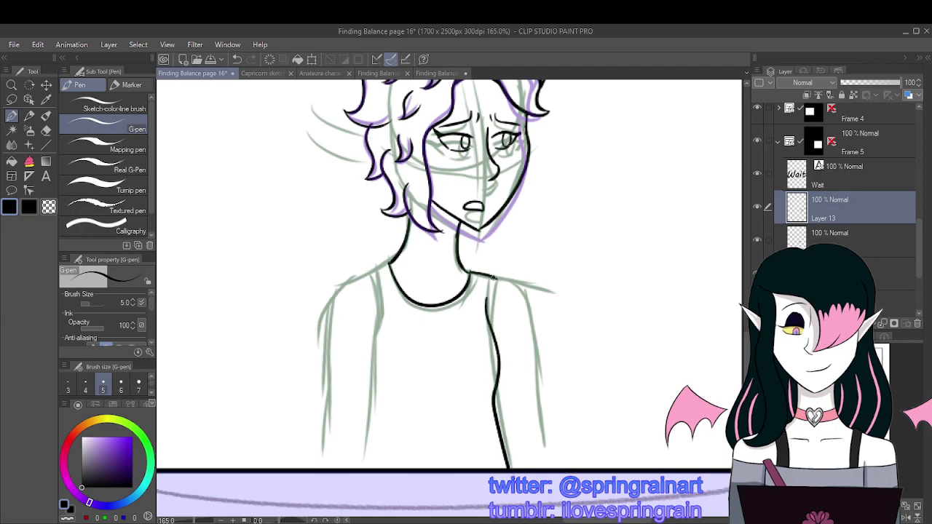
mouse_move(501, 282)
left_mouse_down()
mouse_move(513, 307)
mouse_move(523, 468)
left_mouse_up()
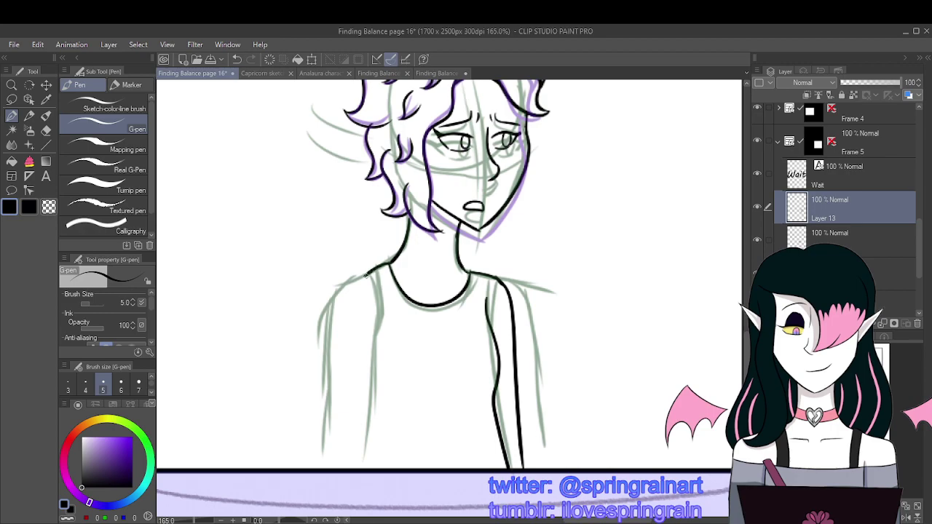
Step: Ink the near side of the torso and the near arm's outer line from the shoulder to the panel's lower border
left_click_drag(377, 301, 377, 327)
left_click_drag(367, 364, 376, 467)
left_click(237, 59)
left_click_drag(379, 300, 378, 469)
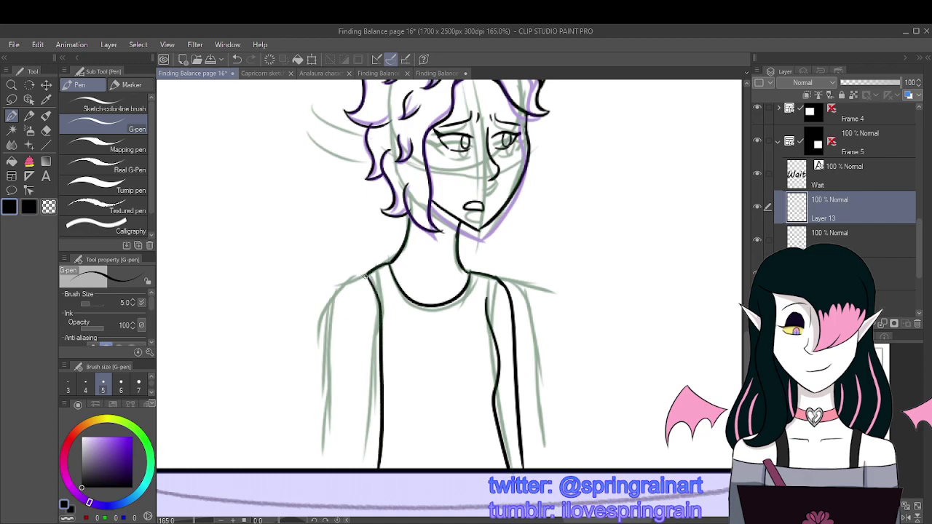
mouse_move(368, 275)
left_mouse_down()
mouse_move(340, 292)
mouse_move(328, 352)
mouse_move(332, 469)
left_mouse_up()
scroll(424, 347, "down", 2)
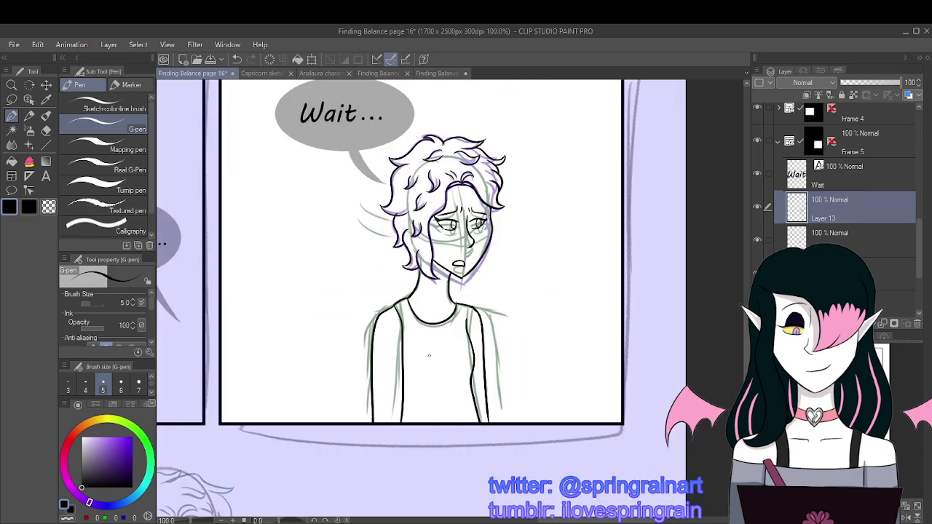
scroll(429, 355, "up", 2)
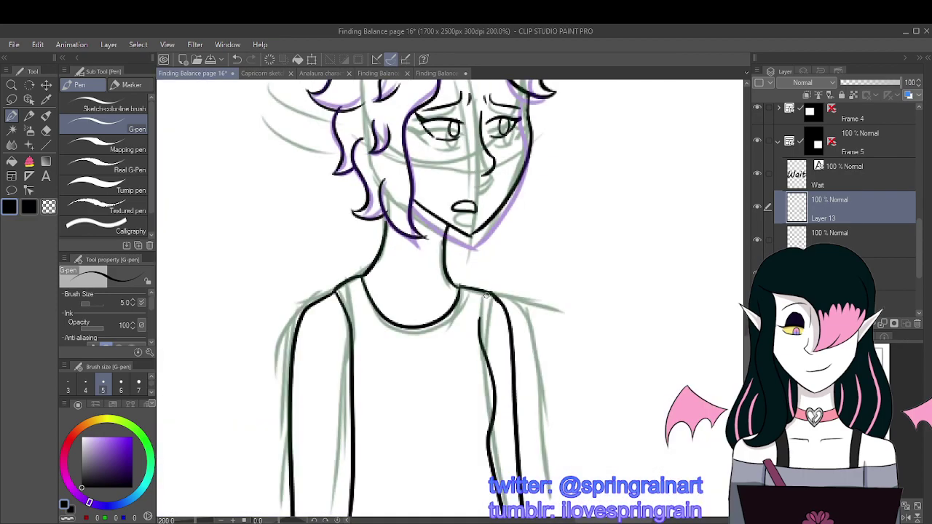
Step: Extend the torso's side line up to join the shoulder line, on the side the character's face turns toward
left_click_drag(484, 289, 477, 324)
scroll(495, 302, "down", 3)
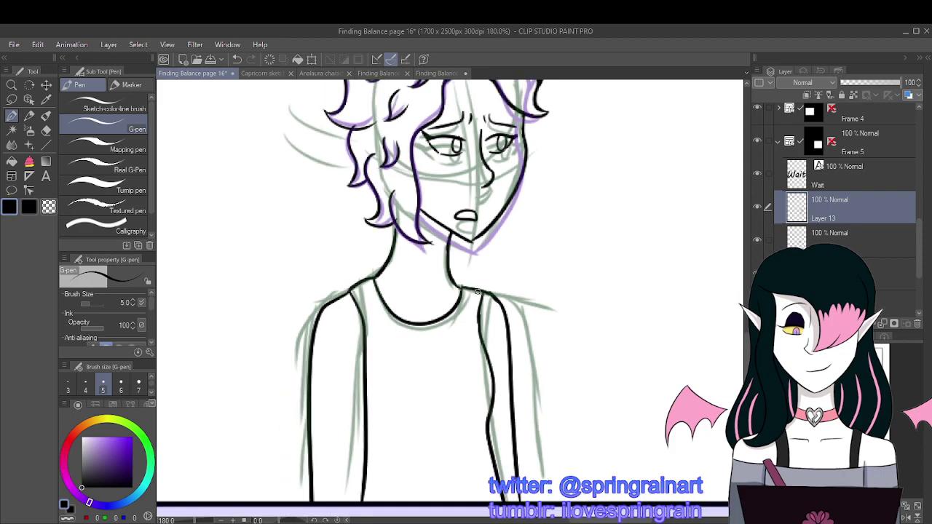
scroll(422, 300, "up", 3)
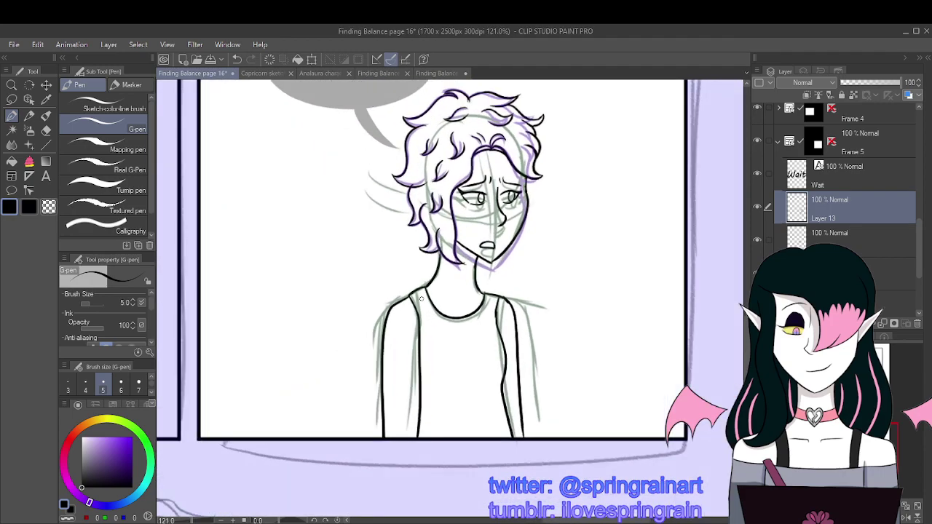
scroll(430, 295, "down", 3)
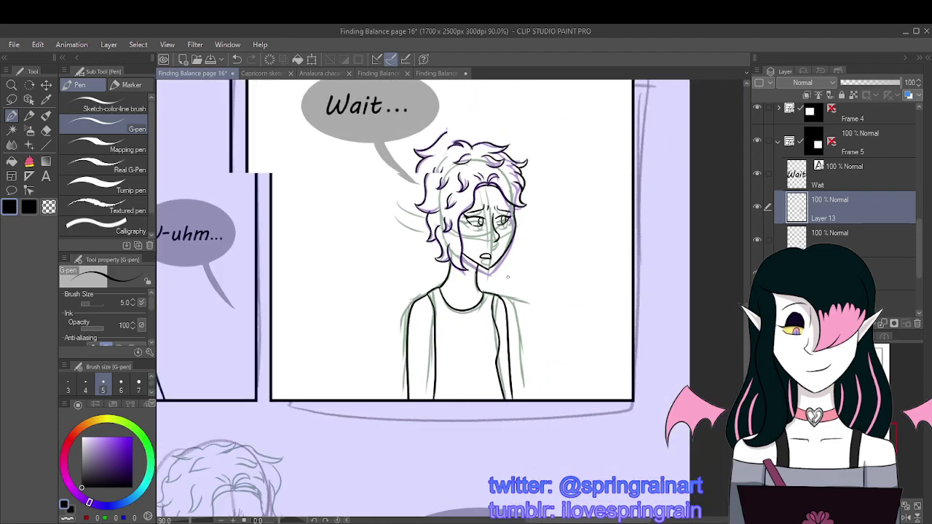
scroll(461, 319, "up", 1)
scroll(471, 305, "down", 2)
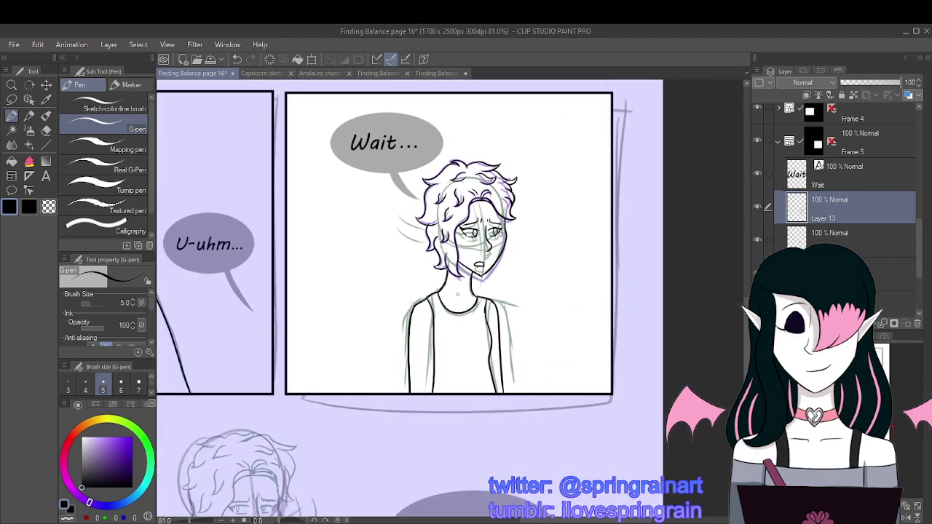
Step: Ink the two short curved motion lines behind the character's head, below the "Wait..." speech bubble
scroll(388, 237, "up", 3)
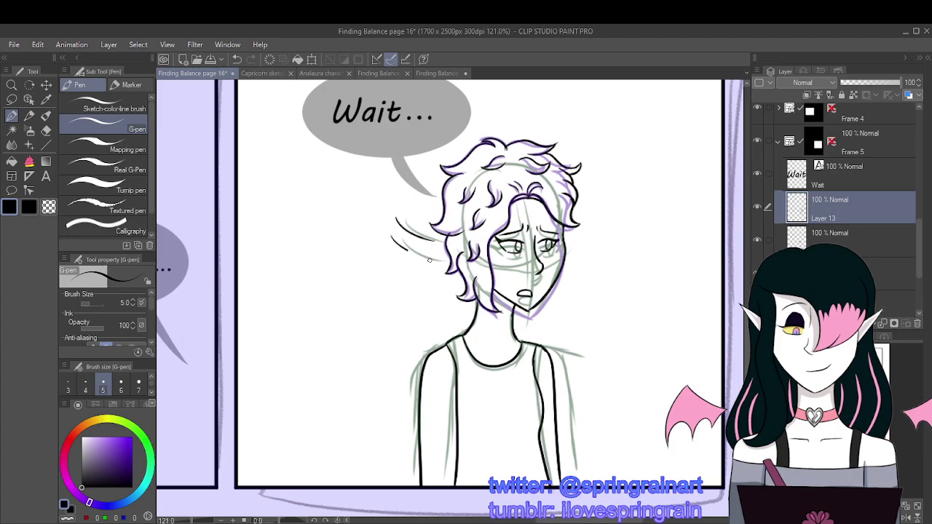
scroll(463, 235, "down", 4)
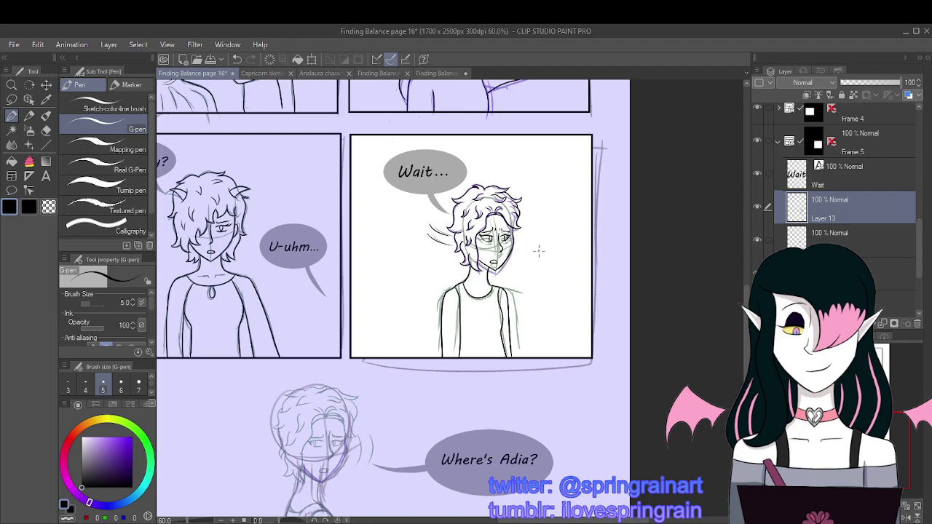
scroll(534, 251, "up", 2)
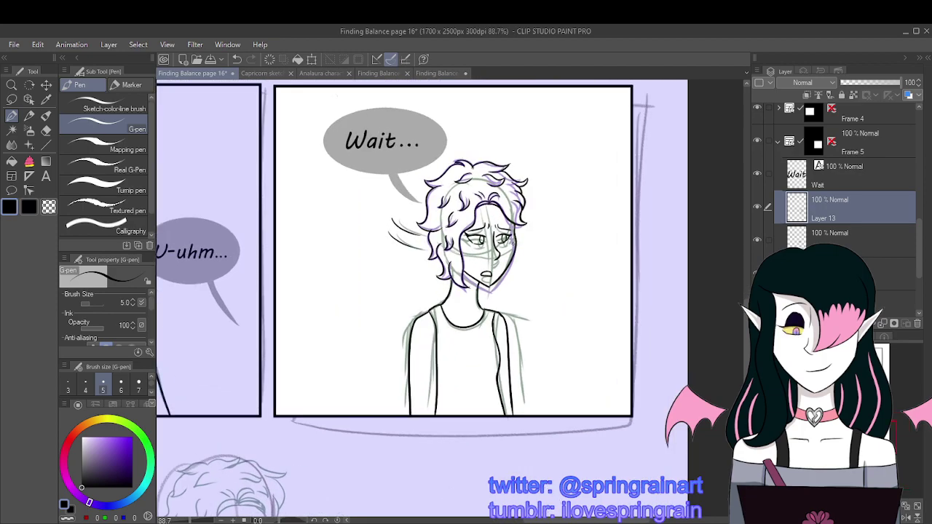
scroll(512, 239, "down", 4)
scroll(397, 400, "up", 1)
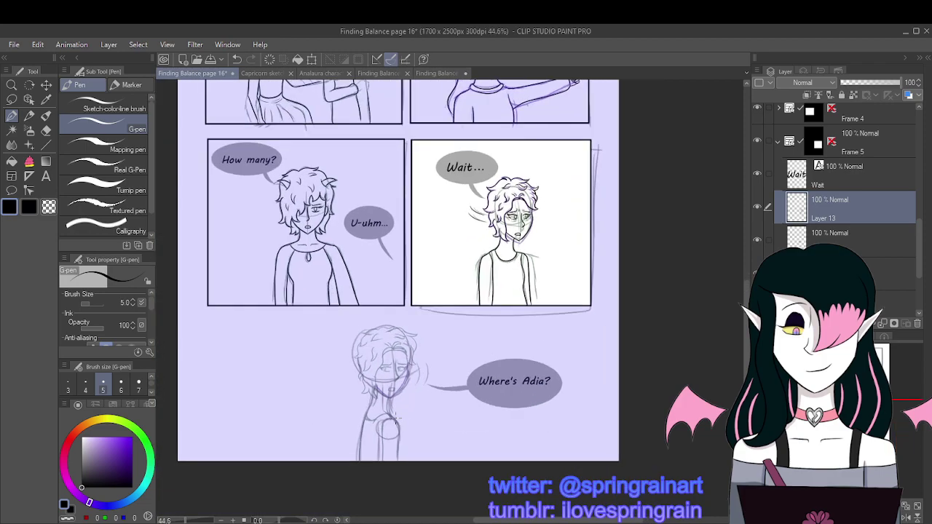
Step: Collapse the Frame 5 folder and make the drawing layer directly beneath the "Where's Adia?" text layer active
scroll(383, 399, "up", 3)
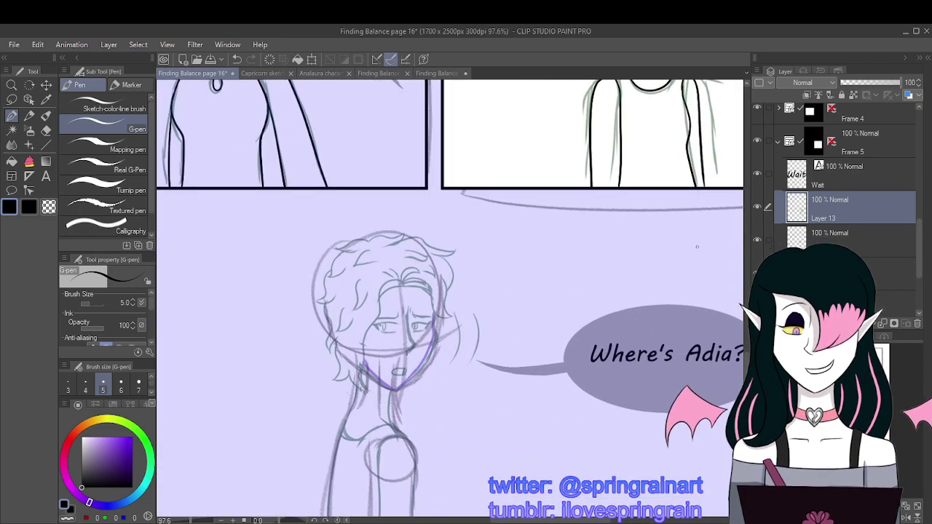
left_click(776, 148)
scroll(427, 388, "down", 5)
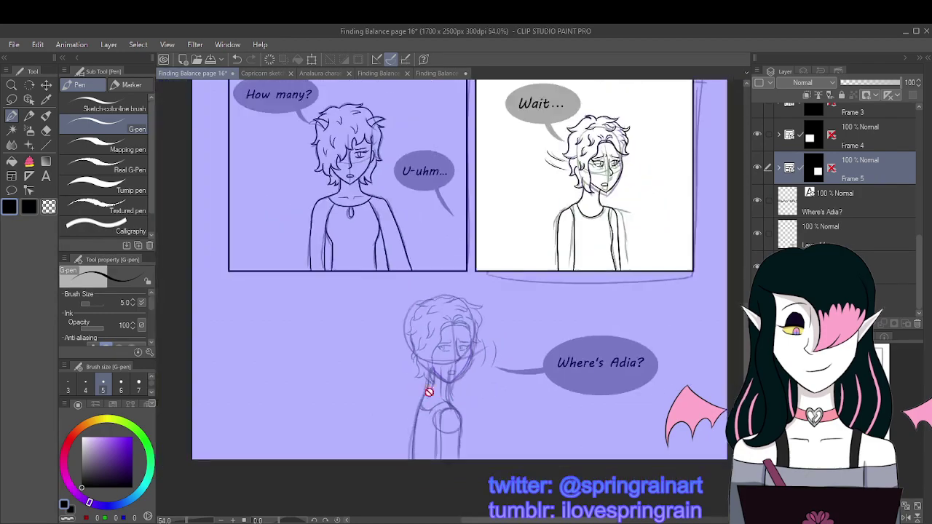
scroll(440, 416, "up", 3)
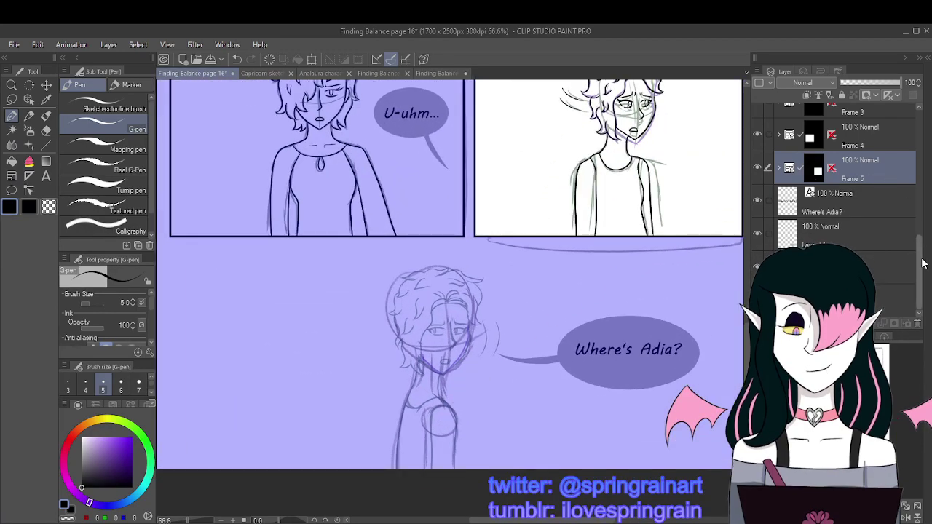
left_click_drag(922, 264, 919, 218)
left_click(881, 201)
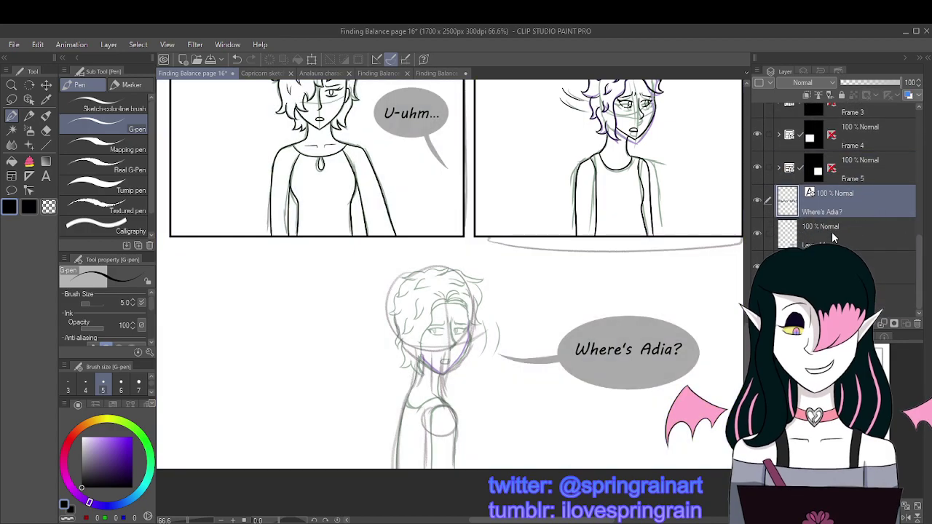
left_click(834, 234)
Step: Toggle the visibility of the active layer and the layer beneath it to compare them, leaving only the rough construction sketch hidden
left_click(757, 233)
left_click(758, 233)
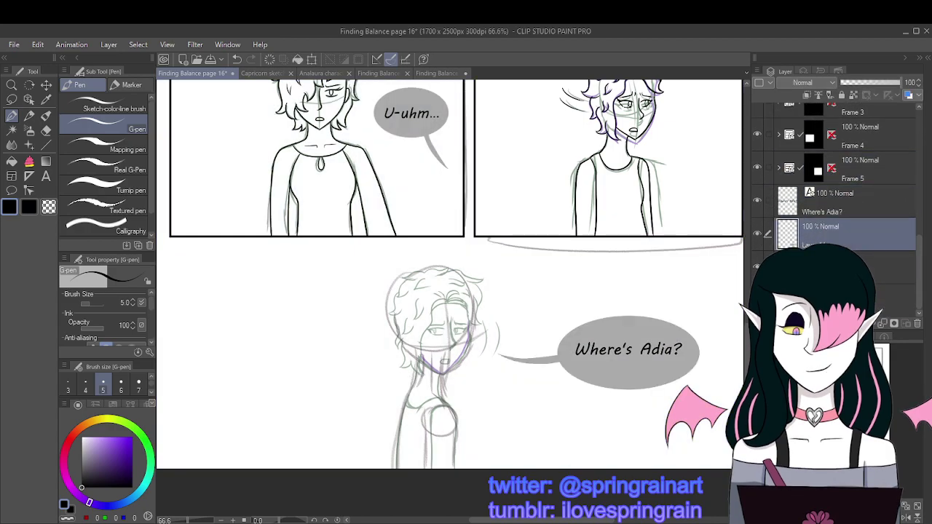
left_click(757, 233)
left_click(758, 233)
left_click(757, 233)
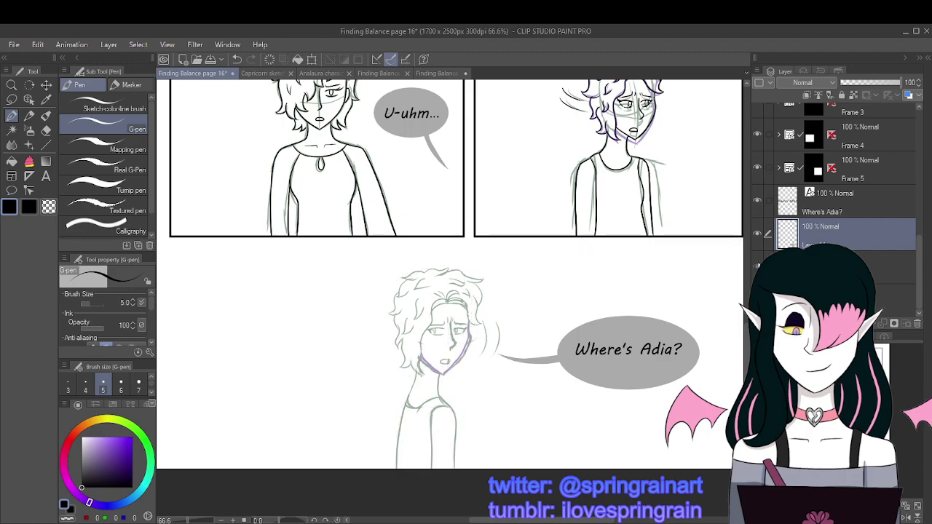
left_click(757, 267)
left_click(757, 267)
left_click(757, 267)
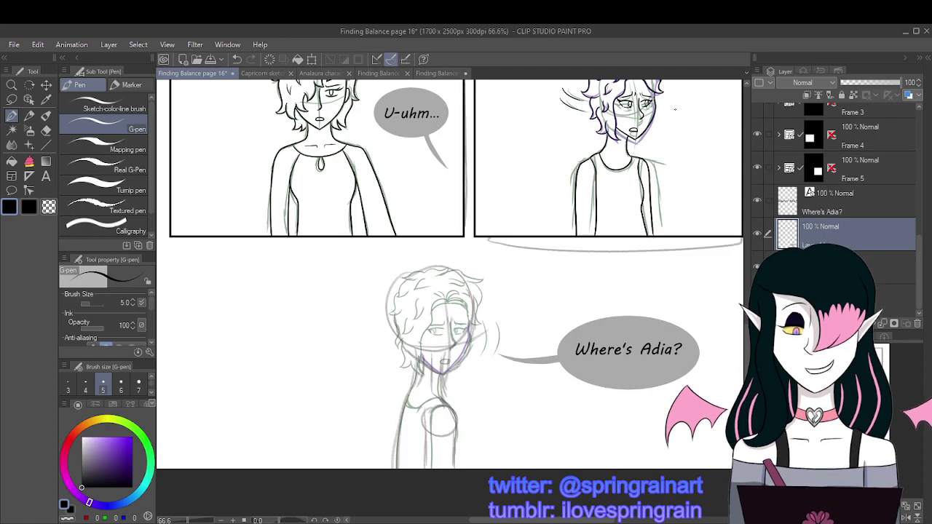
left_click(757, 267)
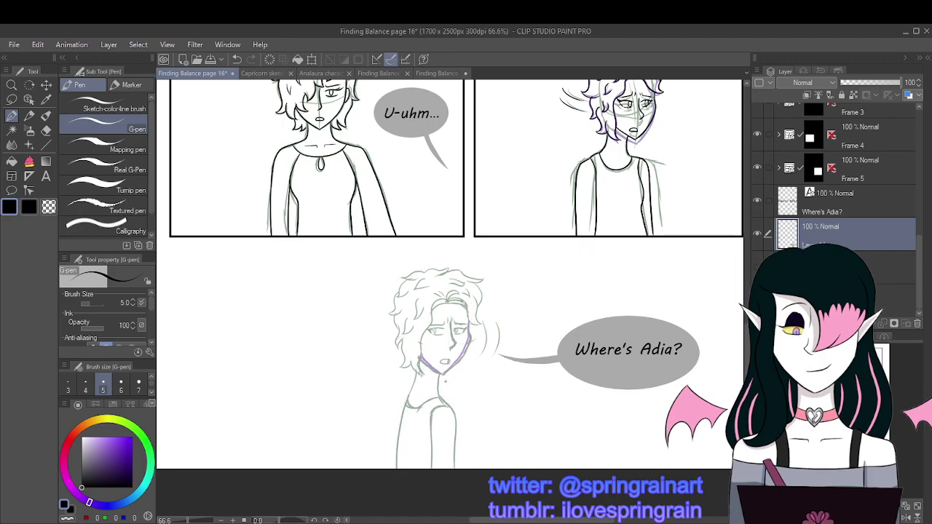
Step: Ink the bottom character's cheek and jaw down to the chin, and the opposite jawline, with the G-pen
scroll(446, 380, "up", 4)
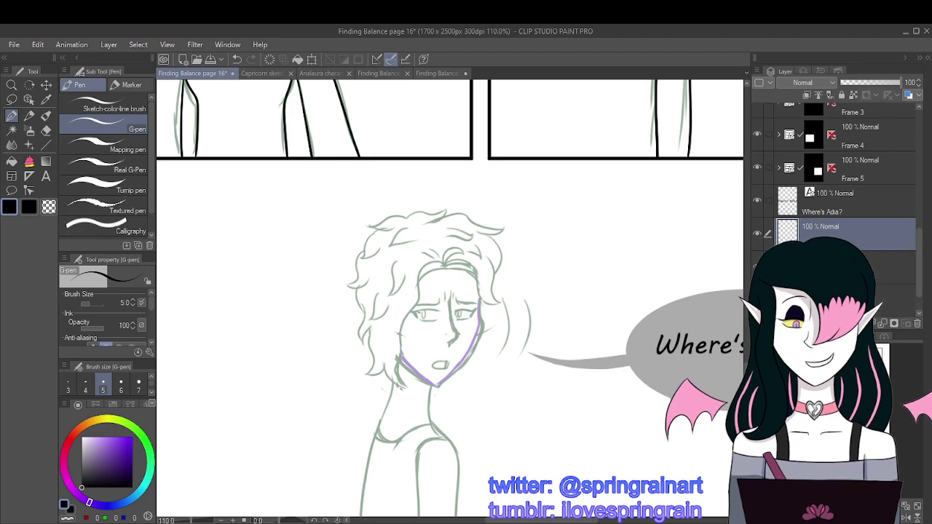
scroll(477, 338, "up", 4)
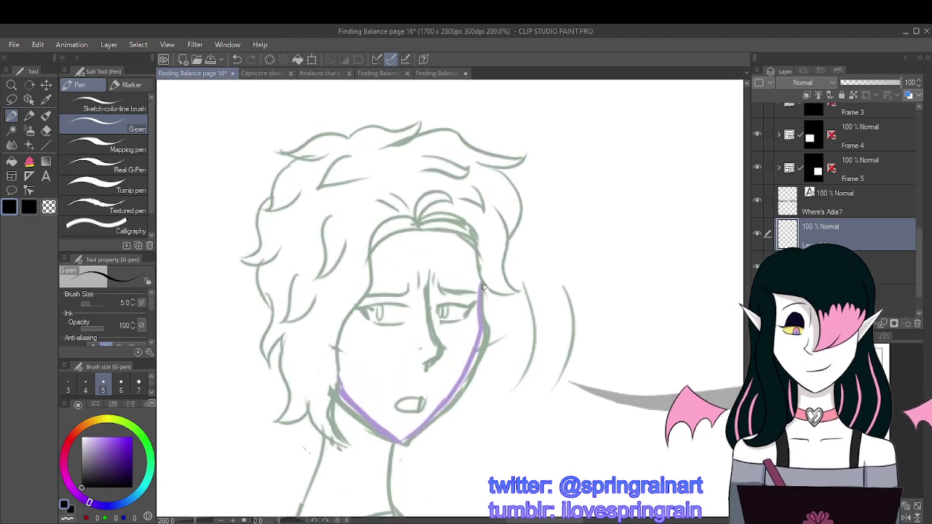
mouse_move(485, 332)
left_mouse_down()
mouse_move(438, 423)
mouse_move(399, 444)
left_mouse_up()
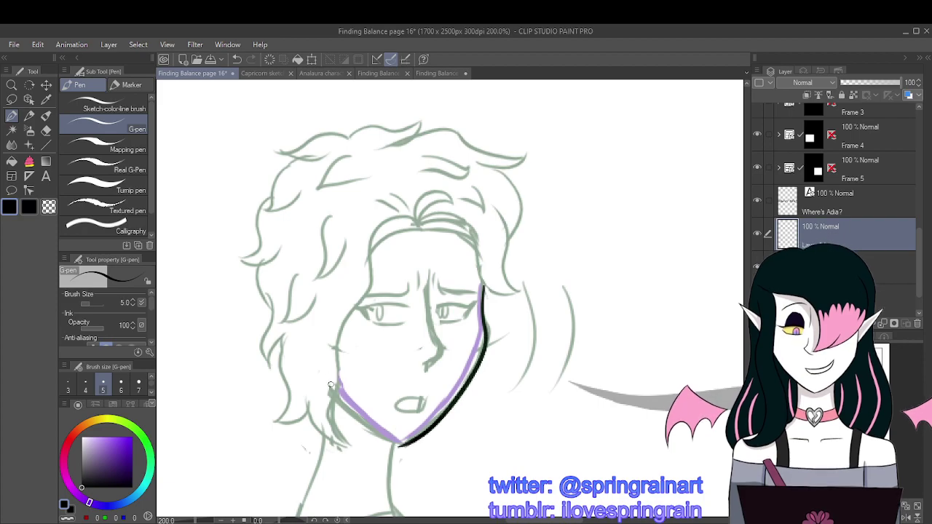
left_click_drag(340, 400, 404, 443)
left_click(238, 60)
left_click_drag(337, 400, 395, 446)
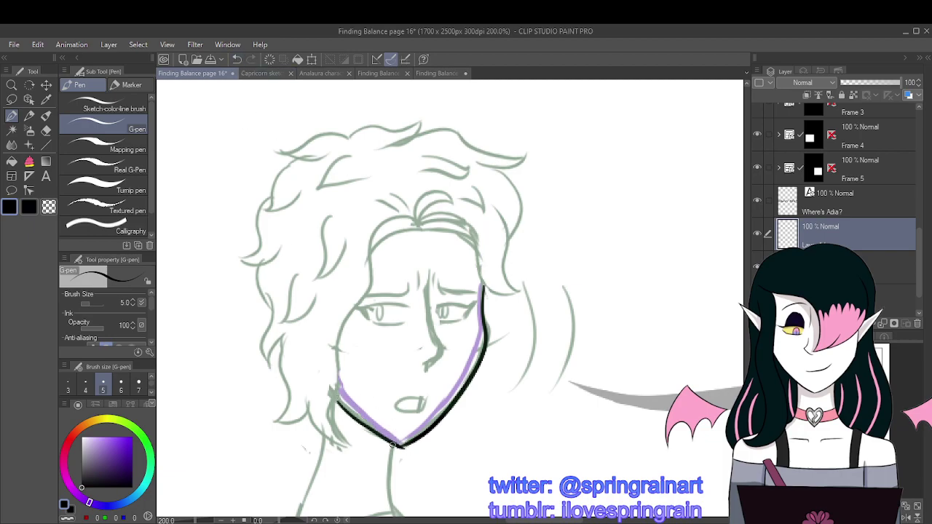
scroll(400, 429, "up", 2)
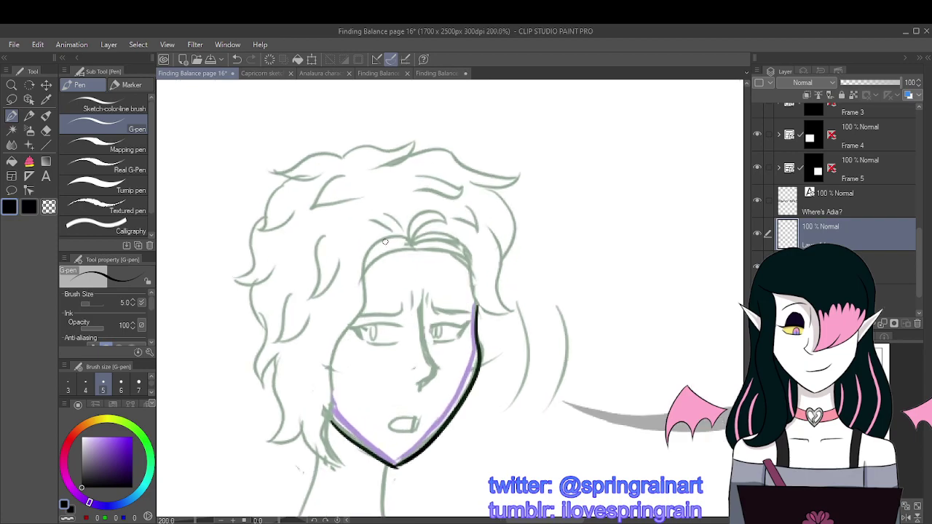
scroll(417, 251, "up", 1)
mouse_move(416, 245)
left_mouse_down()
mouse_move(455, 237)
mouse_move(473, 256)
mouse_move(486, 298)
mouse_move(531, 278)
mouse_move(500, 270)
mouse_move(501, 235)
left_mouse_up()
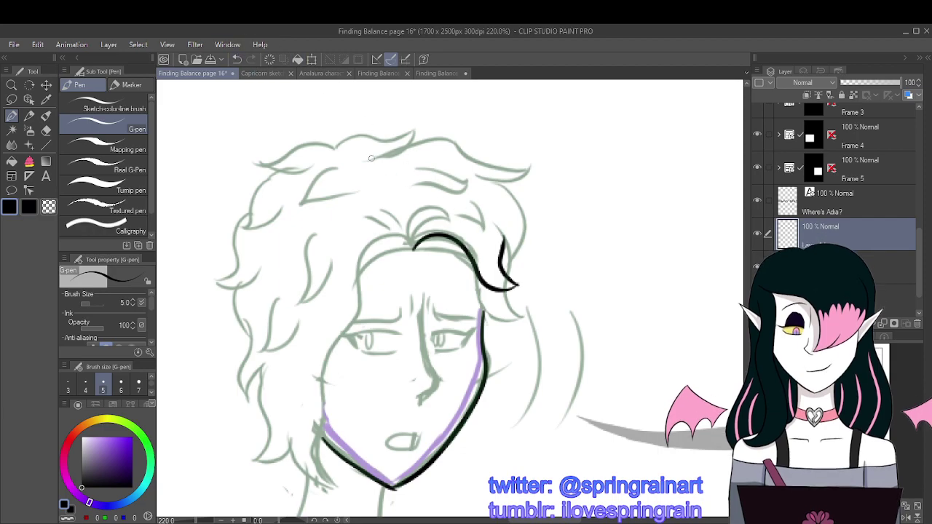
left_click(236, 59)
scroll(471, 350, "down", 5)
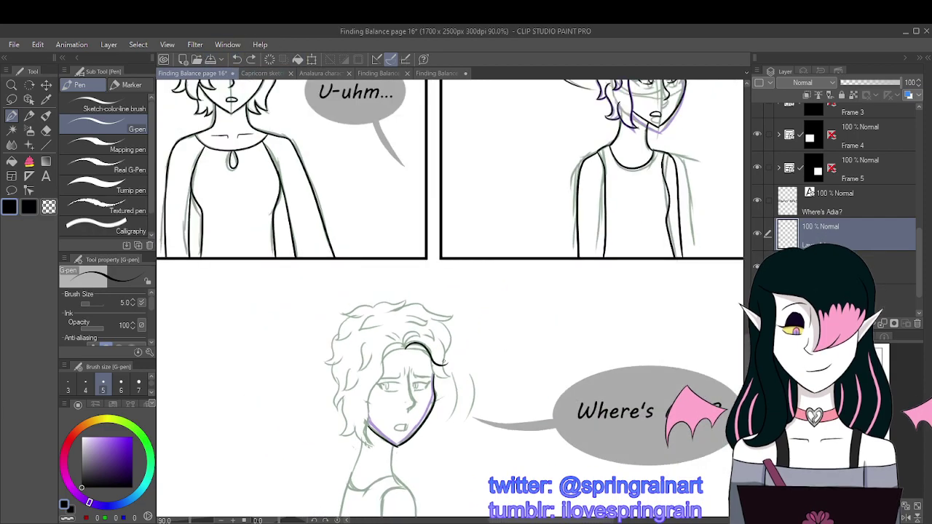
scroll(470, 350, "up", 5)
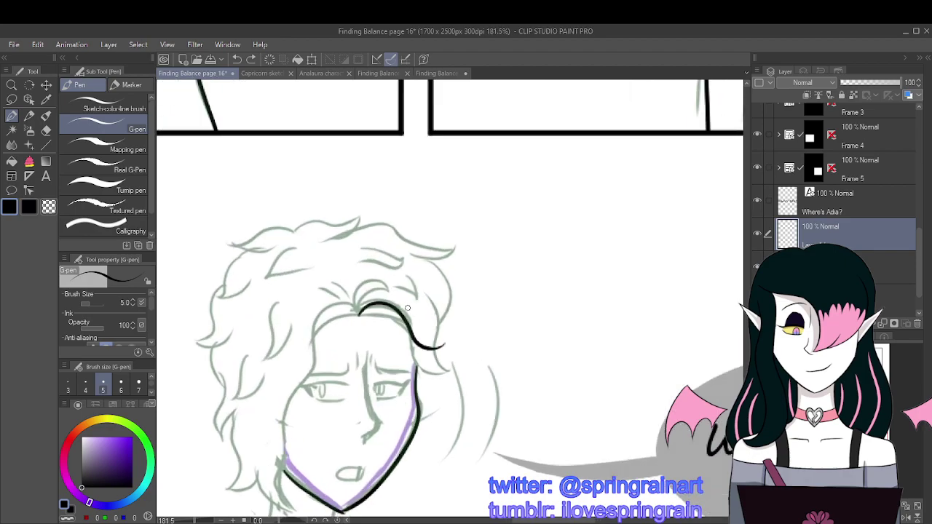
mouse_move(404, 284)
left_mouse_down()
mouse_move(433, 306)
mouse_move(446, 342)
mouse_move(457, 344)
mouse_move(437, 357)
left_mouse_up()
left_click(235, 59)
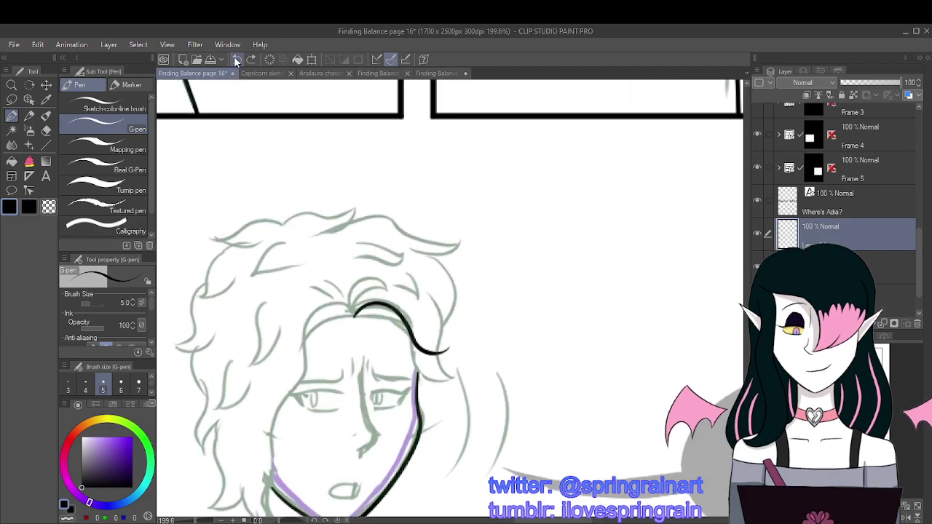
left_click(236, 59)
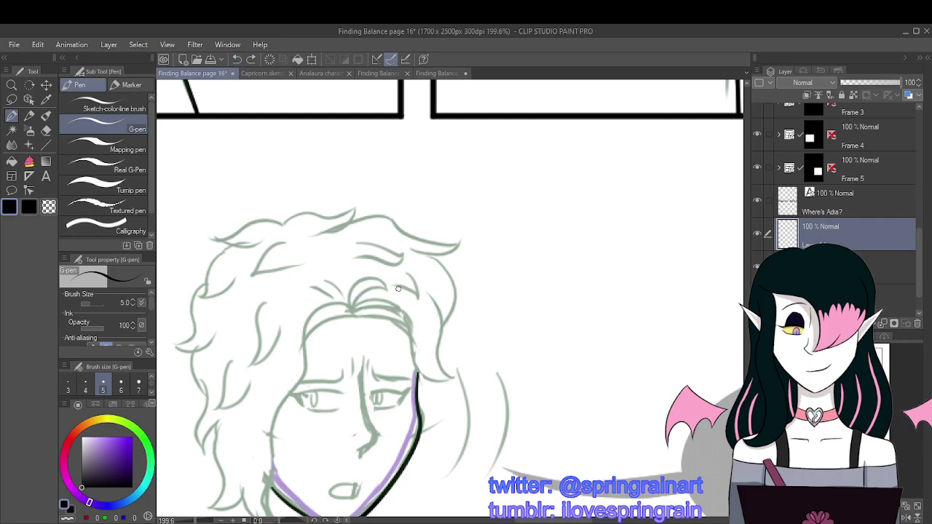
mouse_move(397, 289)
left_mouse_down()
mouse_move(450, 343)
mouse_move(469, 336)
mouse_move(455, 353)
mouse_move(428, 357)
mouse_move(393, 317)
mouse_move(349, 318)
left_mouse_up()
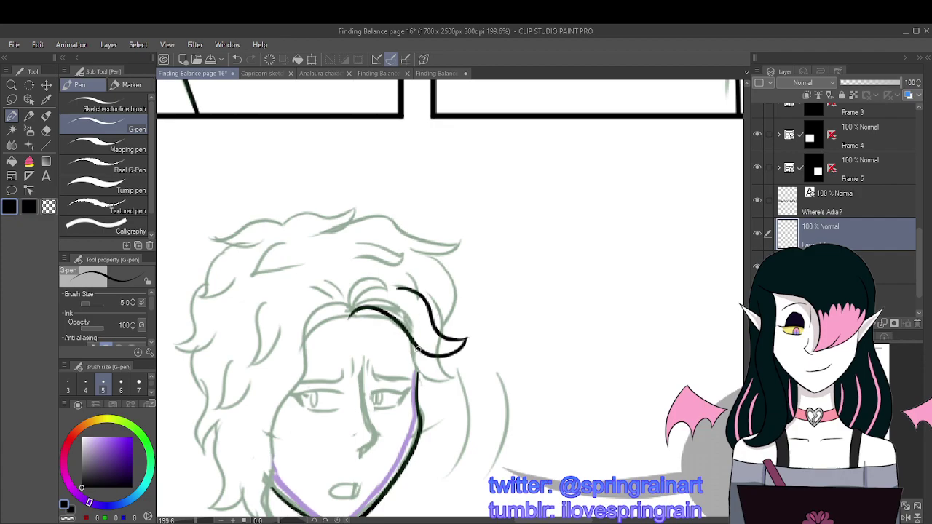
scroll(417, 382, "down", 4)
scroll(339, 171, "up", 4)
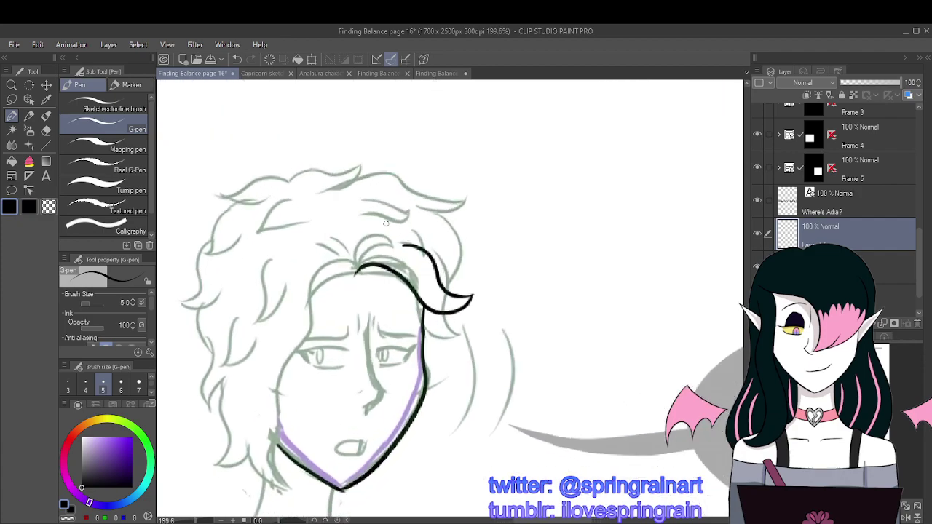
scroll(340, 171, "up", 2)
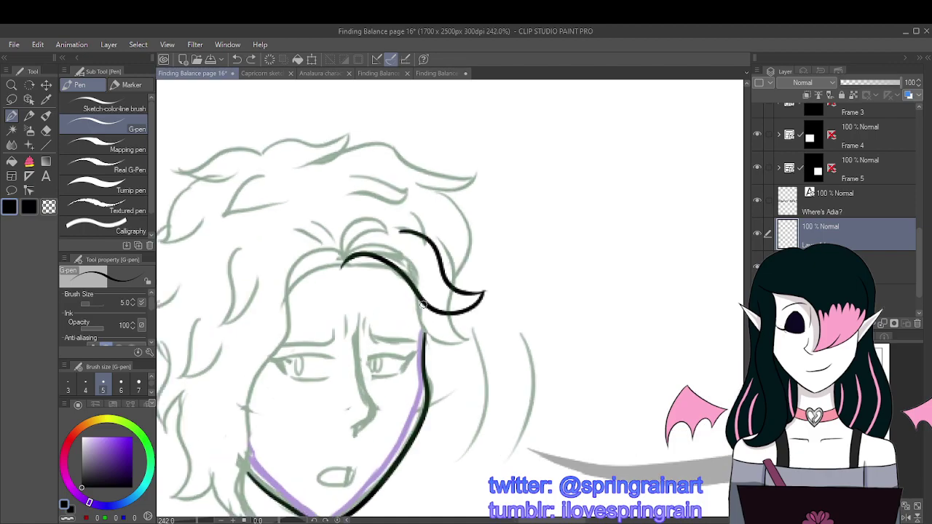
scroll(429, 313, "down", 4)
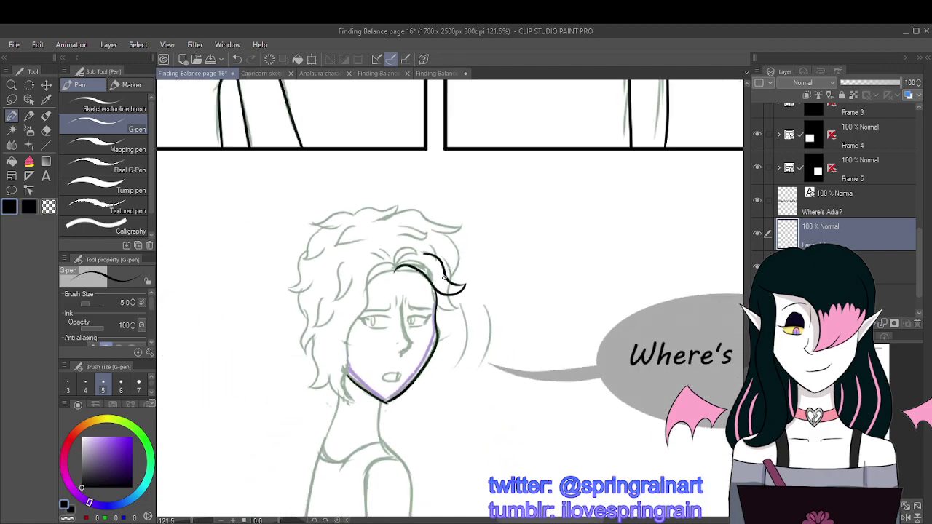
scroll(446, 277, "up", 4)
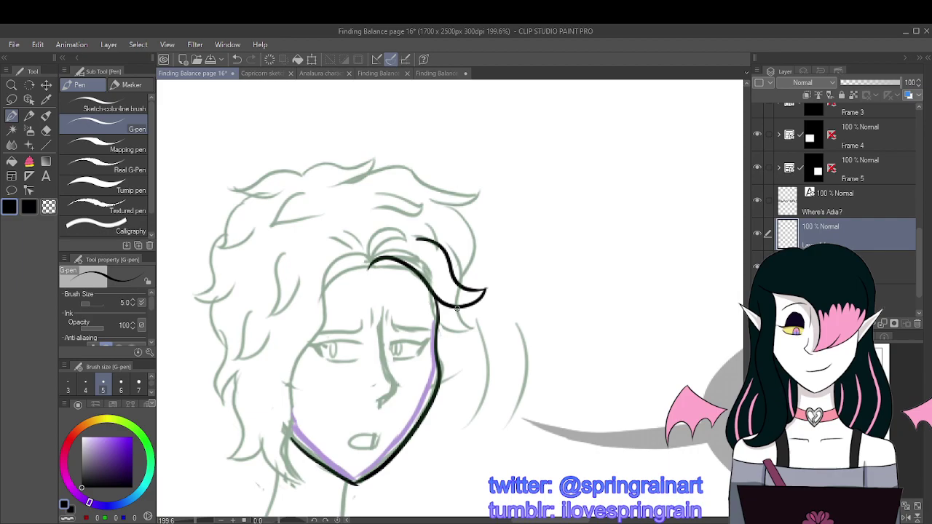
left_click(237, 59)
left_click(250, 61)
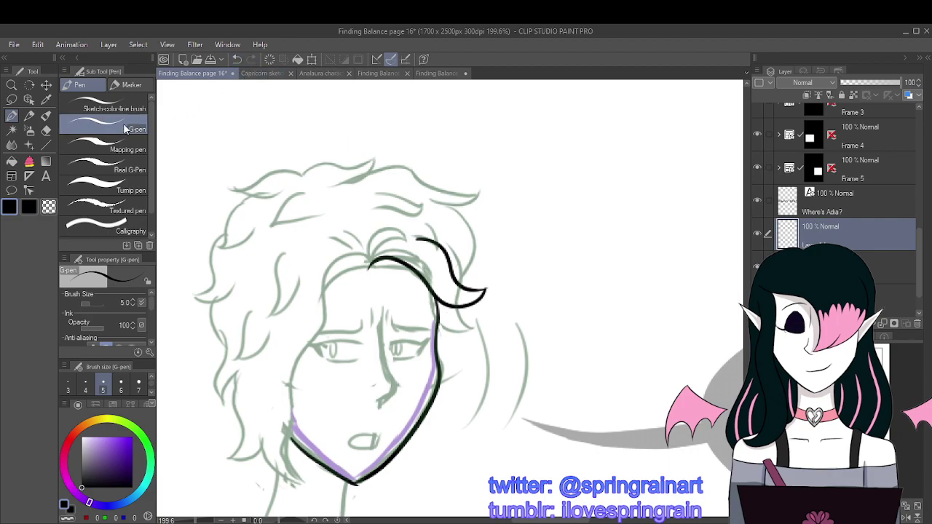
left_click(237, 59)
left_click(237, 59)
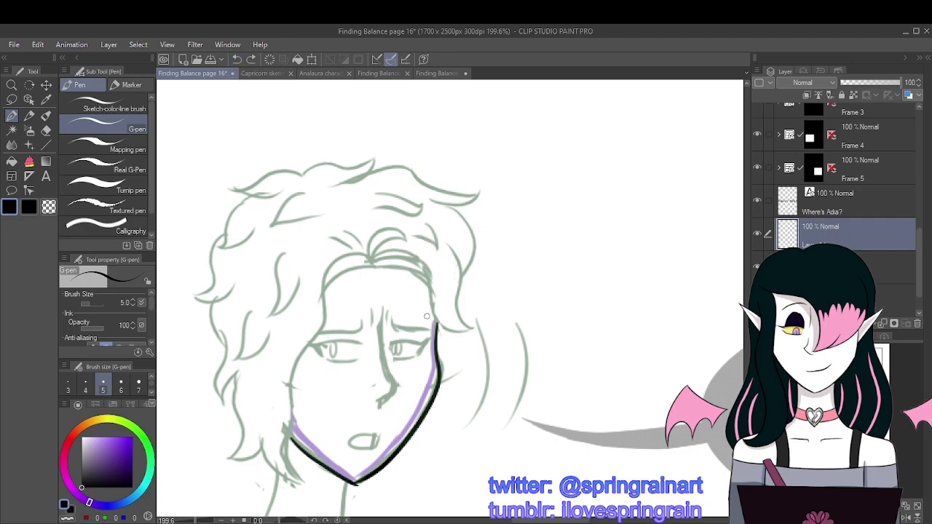
Step: Ink the bottom character's face edge up to the hairline and the curved front lock sweeping from the parting past the temple
scroll(437, 323, "up", 1)
mouse_move(436, 329)
left_mouse_down()
mouse_move(431, 286)
mouse_move(440, 278)
left_mouse_up()
left_click(237, 59)
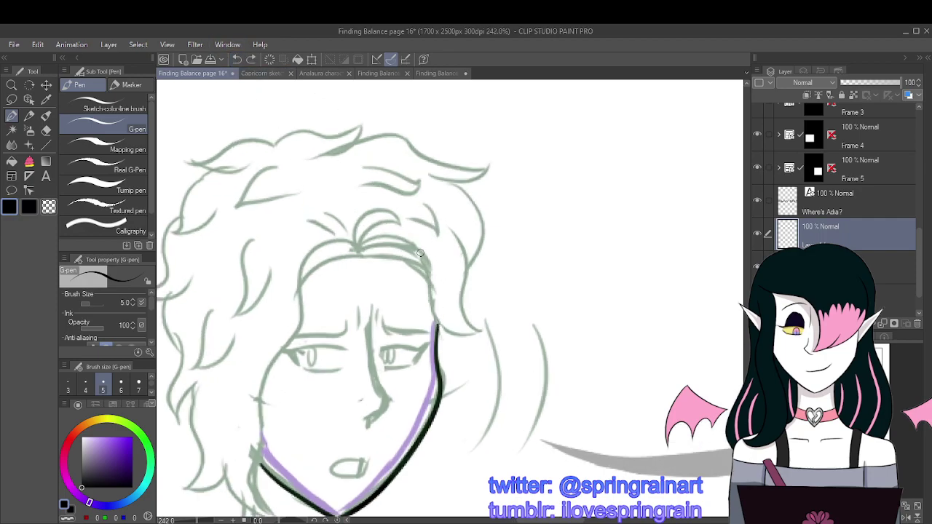
left_click_drag(436, 326, 427, 281)
mouse_move(360, 256)
left_mouse_down()
mouse_move(390, 242)
mouse_move(418, 257)
mouse_move(437, 297)
mouse_move(468, 303)
mouse_move(477, 296)
mouse_move(470, 302)
mouse_move(459, 284)
mouse_move(465, 257)
mouse_move(452, 228)
mouse_move(429, 218)
left_mouse_up()
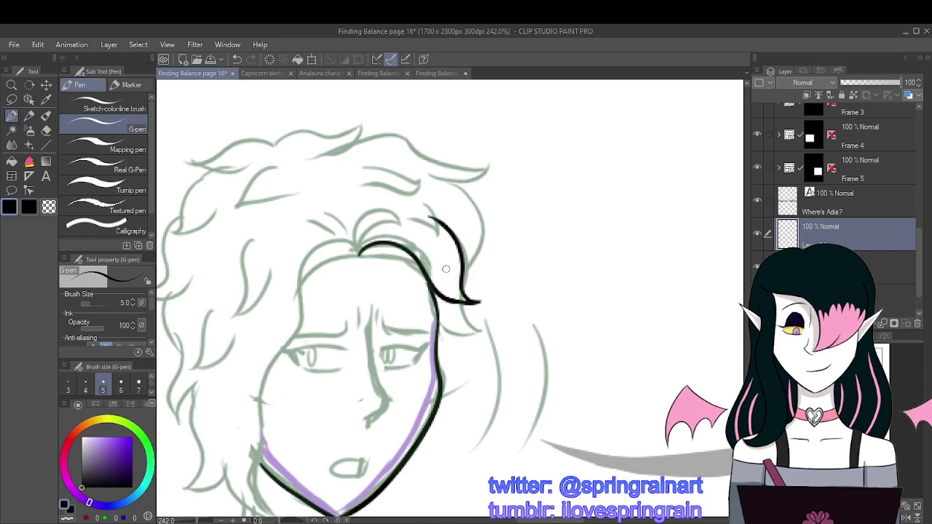
Step: Ink the bottom character's outer curl above the front lock and the small pointed tip beneath it
scroll(460, 203, "down", 3)
scroll(459, 203, "up", 3)
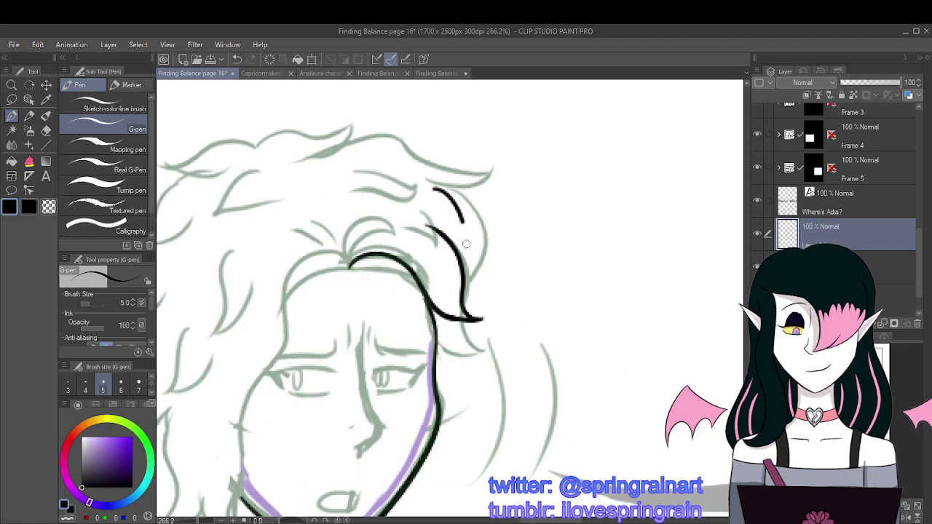
left_click_drag(435, 190, 468, 242)
mouse_move(460, 323)
left_mouse_down()
mouse_move(477, 352)
mouse_move(442, 355)
mouse_move(434, 338)
left_mouse_up()
scroll(453, 298, "down", 2)
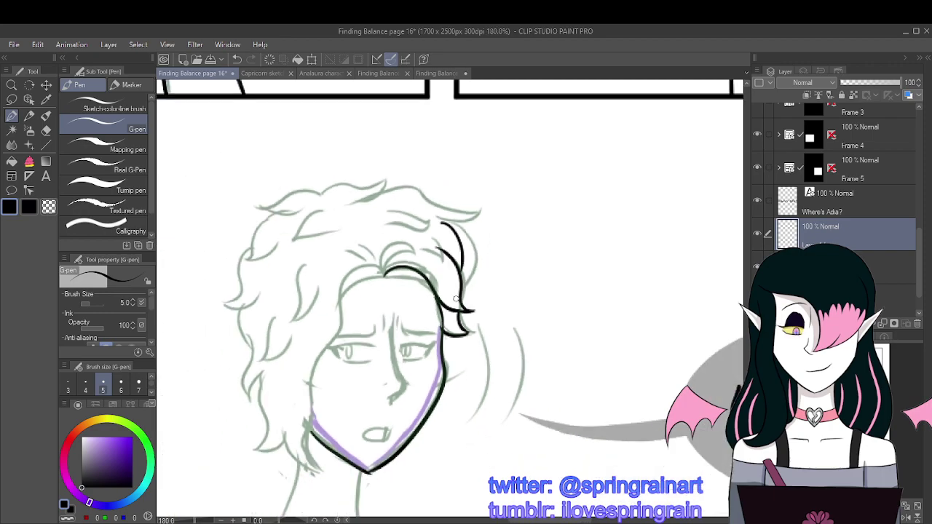
scroll(454, 238, "up", 4)
scroll(356, 202, "down", 3)
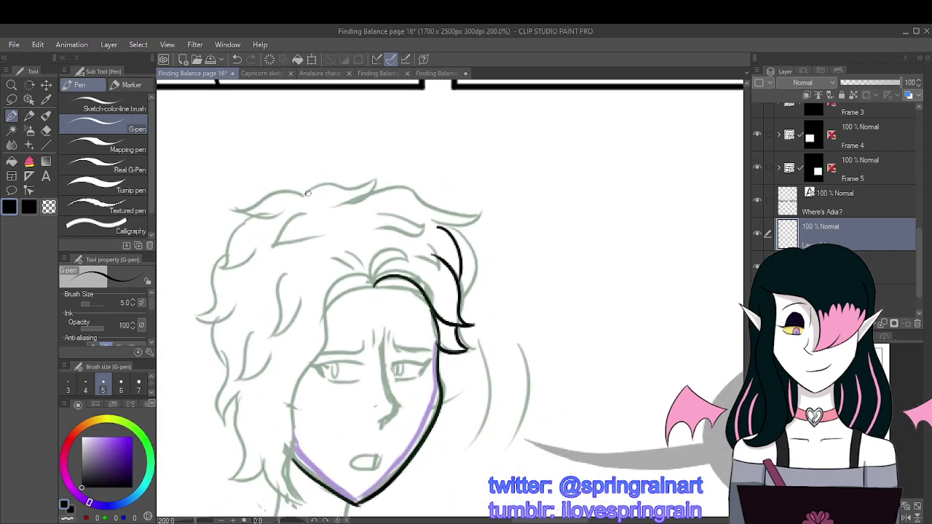
Step: Ink the wavy top outline of the bottom character's hair from the crown to the flicked tip on the speech-bubble side
mouse_move(304, 195)
left_mouse_down()
mouse_move(340, 196)
mouse_move(362, 191)
mouse_move(370, 176)
mouse_move(351, 202)
mouse_move(410, 200)
mouse_move(418, 216)
mouse_move(460, 201)
mouse_move(442, 232)
left_mouse_up()
scroll(441, 222, "down", 1)
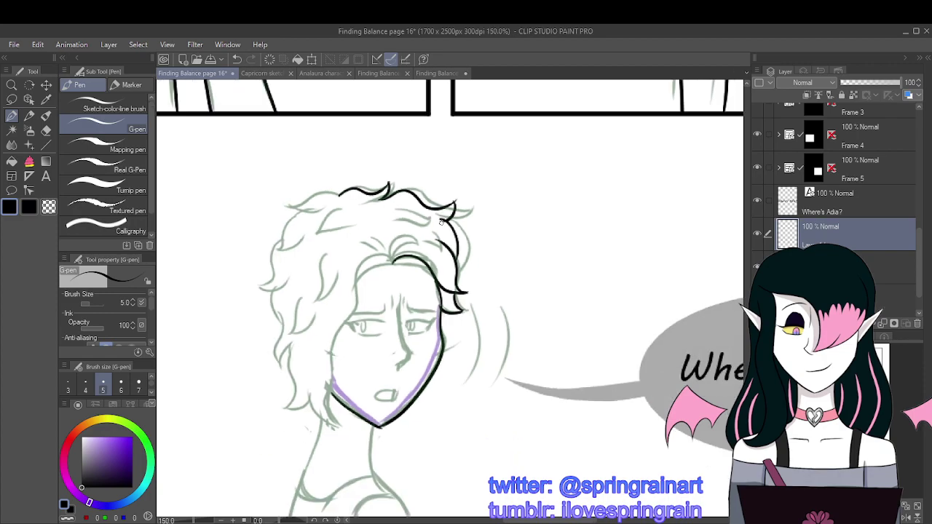
scroll(440, 223, "up", 2)
scroll(393, 214, "up", 1)
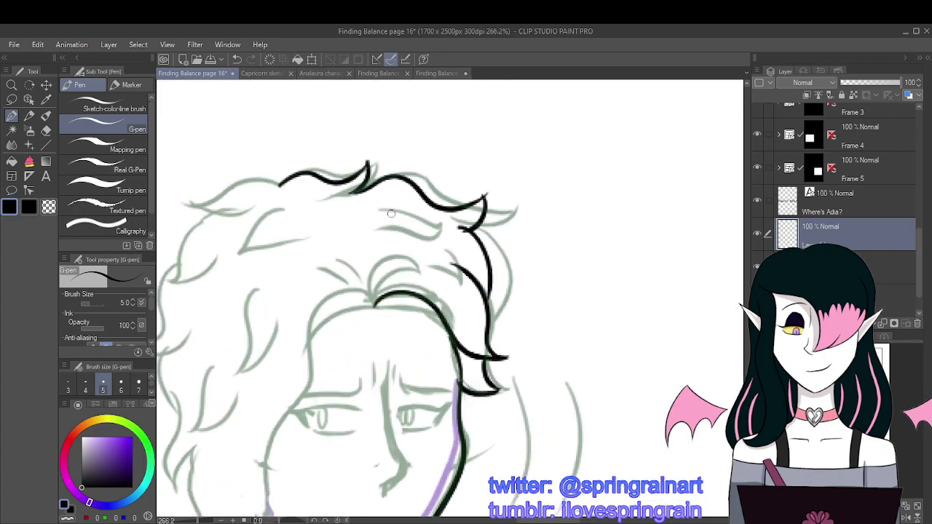
scroll(474, 226, "down", 6)
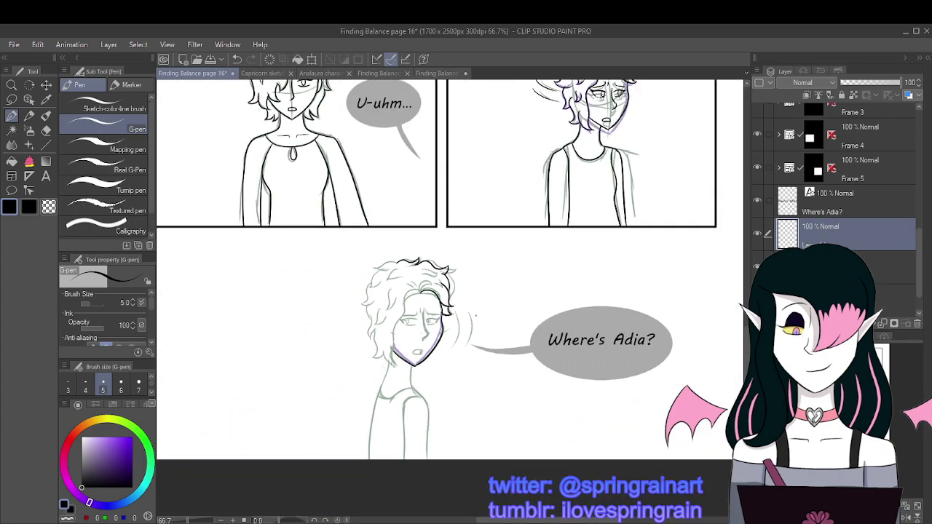
scroll(467, 300, "down", 2)
scroll(467, 300, "up", 5)
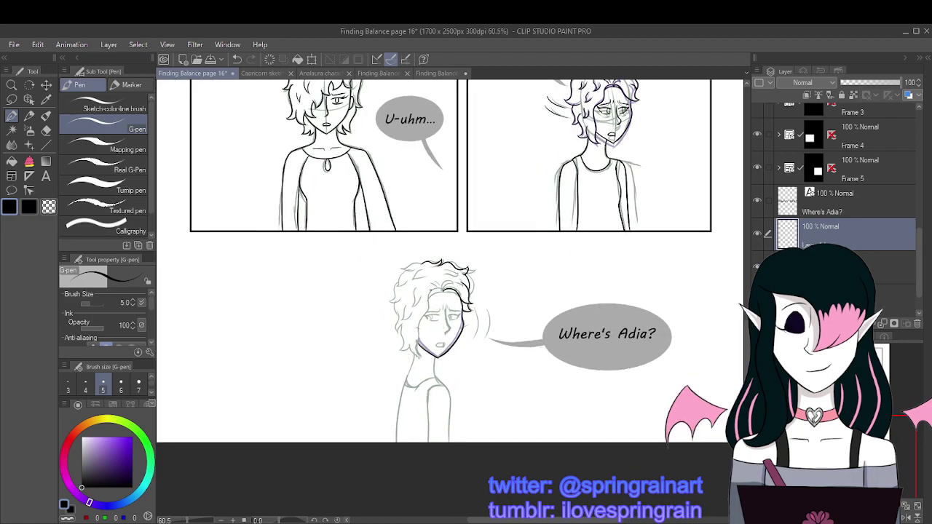
scroll(414, 265, "up", 2)
scroll(382, 238, "up", 2)
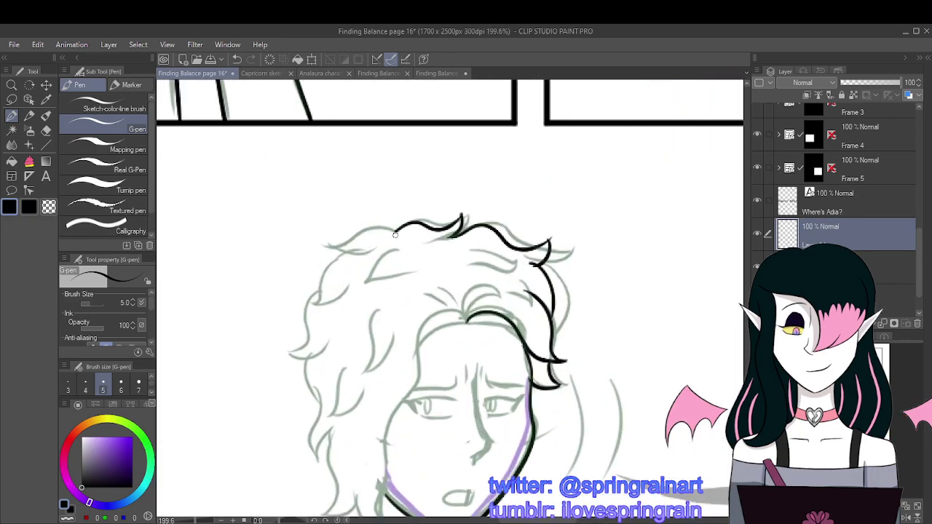
Step: Ink the curly outline down the back of the hair, its lower tips, and the inner edge along the face to the parting
mouse_move(392, 230)
left_mouse_down()
mouse_move(369, 229)
mouse_move(339, 251)
mouse_move(328, 243)
mouse_move(357, 259)
mouse_move(372, 250)
mouse_move(325, 265)
mouse_move(302, 298)
left_mouse_up()
left_click_drag(344, 290, 346, 287)
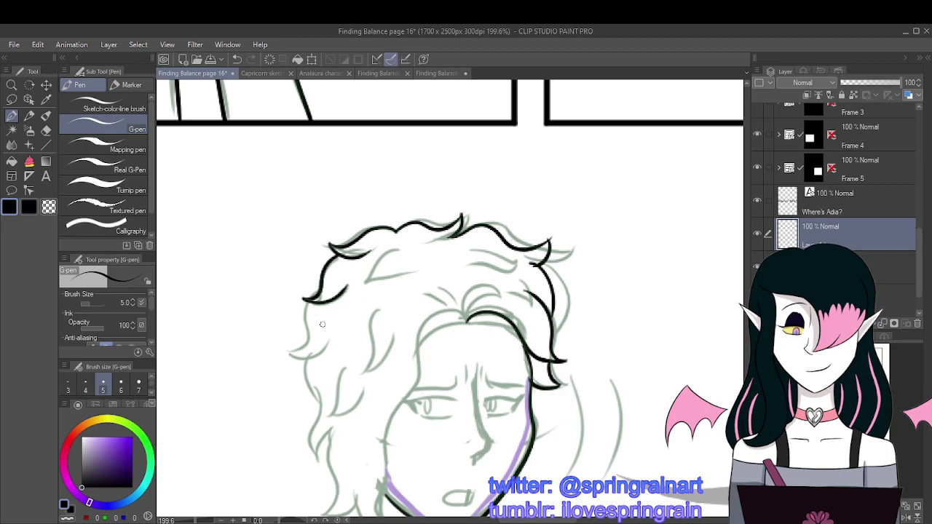
mouse_move(306, 325)
left_mouse_down()
mouse_move(292, 353)
mouse_move(334, 345)
mouse_move(339, 333)
mouse_move(311, 439)
mouse_move(329, 460)
mouse_move(339, 418)
mouse_move(320, 450)
mouse_move(356, 436)
mouse_move(366, 409)
mouse_move(375, 453)
mouse_move(387, 451)
mouse_move(391, 341)
mouse_move(419, 320)
mouse_move(415, 286)
mouse_move(428, 258)
mouse_move(460, 257)
left_mouse_up()
scroll(336, 331, "down", 3)
scroll(337, 330, "up", 3)
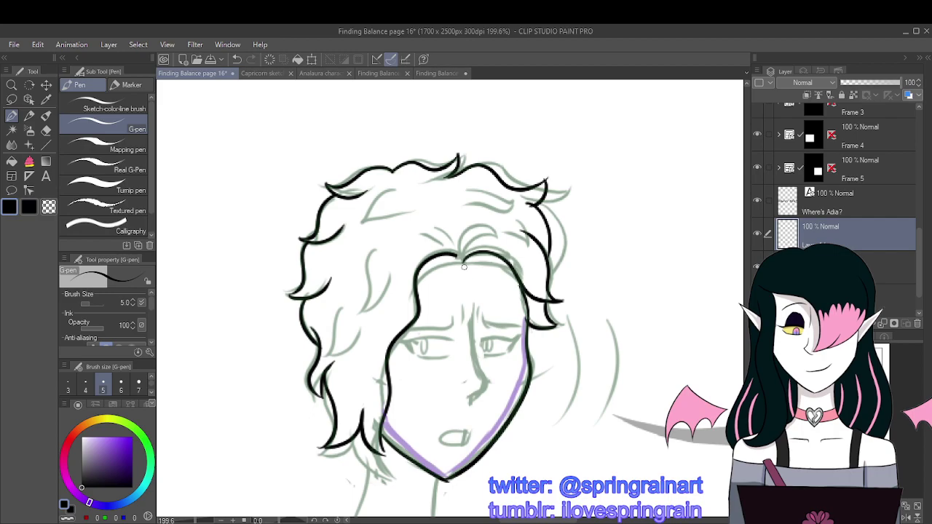
scroll(442, 274, "down", 2)
scroll(412, 338, "up", 3)
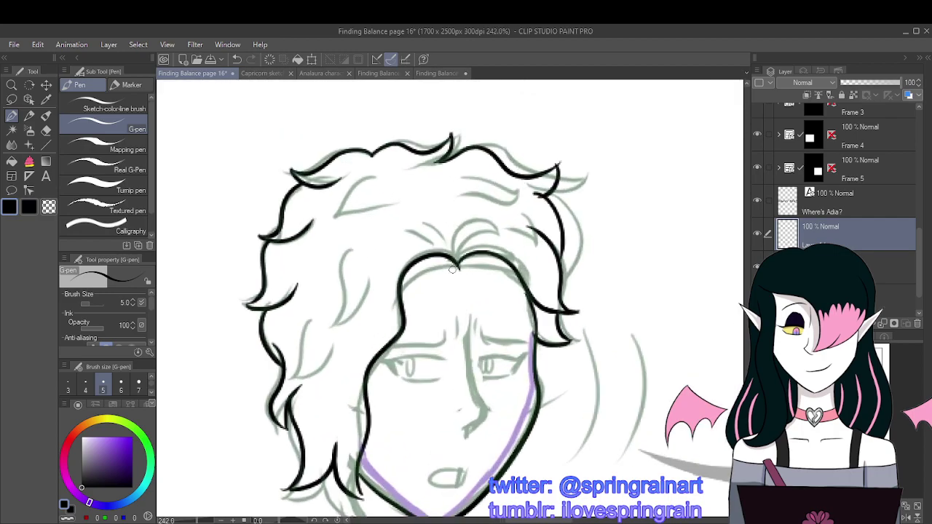
Step: Rework the hairline between parting and temple, erasing its excess outer edge and patching the line with the G-pen
scroll(412, 338, "down", 5)
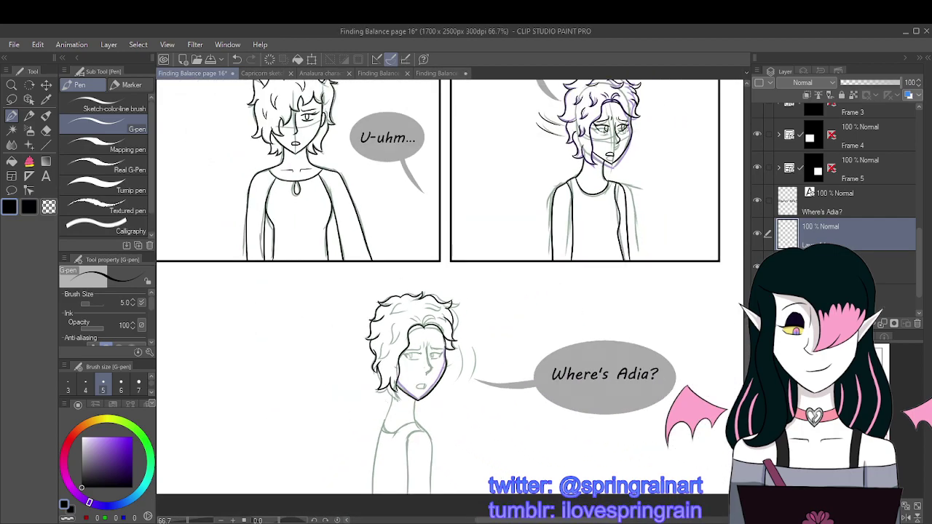
scroll(413, 329, "up", 3)
scroll(413, 328, "up", 4)
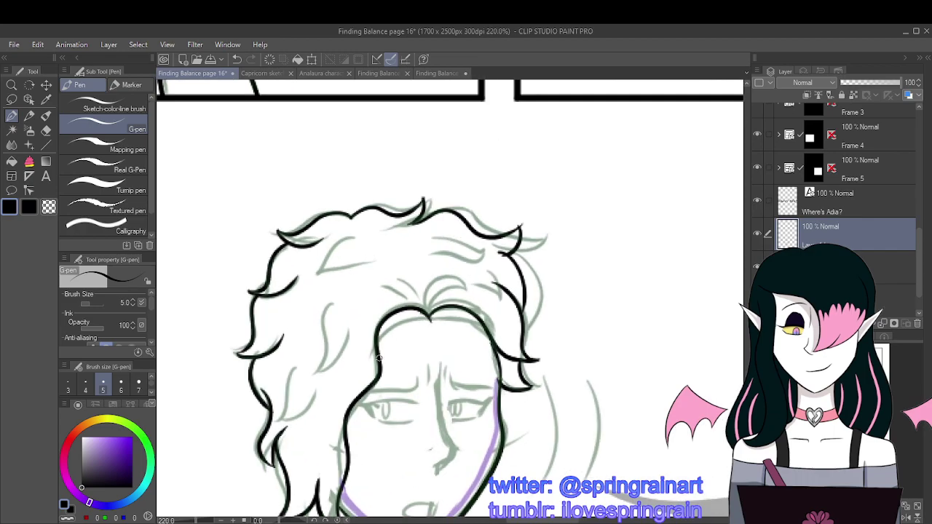
mouse_move(379, 361)
left_mouse_down()
mouse_move(400, 315)
mouse_move(427, 320)
left_mouse_up()
left_click(46, 129)
scroll(411, 302, "up", 2)
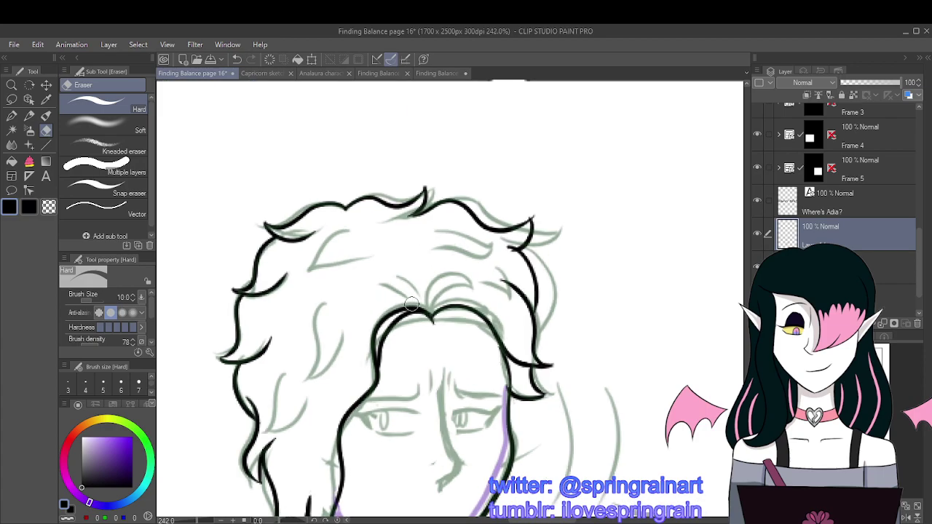
mouse_move(412, 304)
left_mouse_down()
mouse_move(357, 348)
mouse_move(359, 386)
left_mouse_up()
key("p")
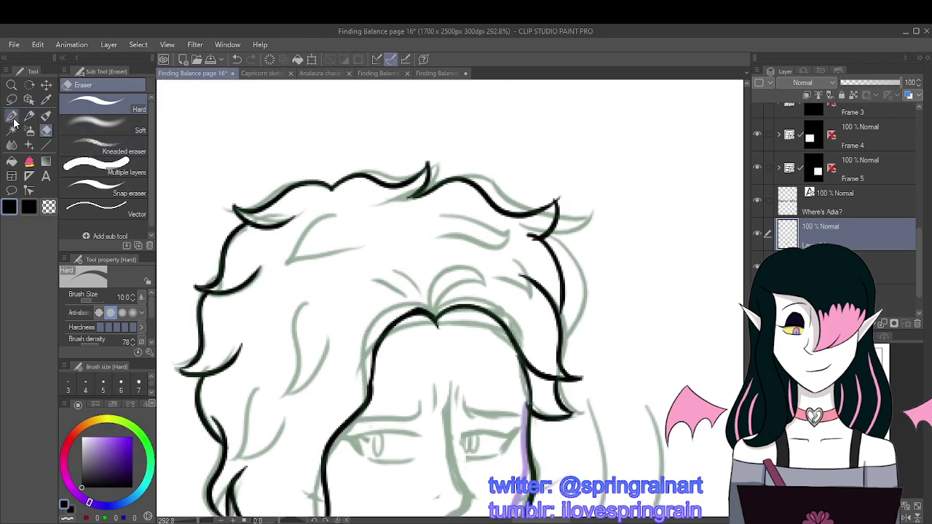
left_click_drag(372, 352, 369, 387)
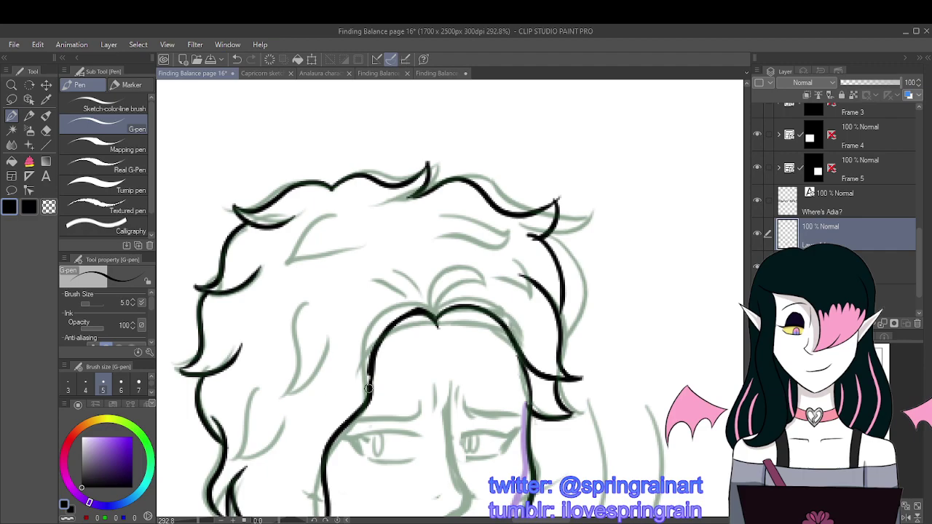
scroll(409, 315, "down", 2)
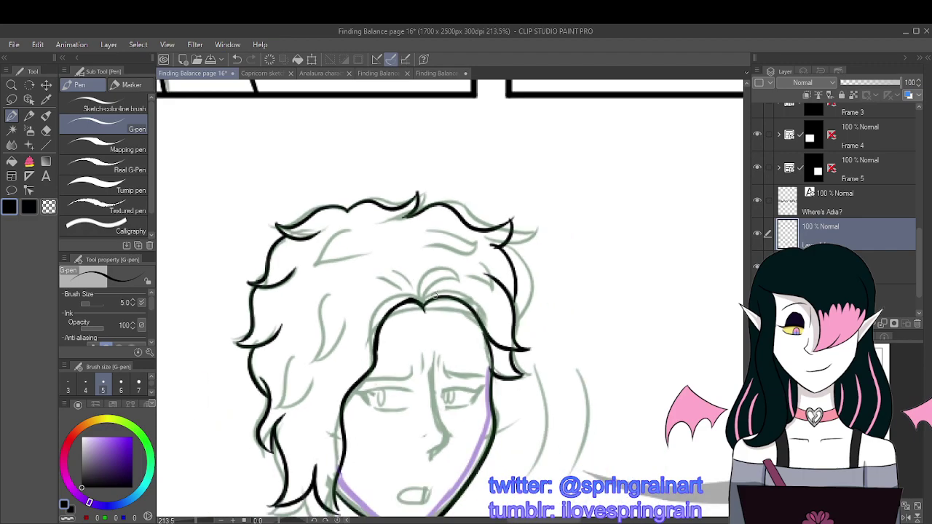
Step: Ink the forehead's hairline just beneath the front locks on both sides of the parting
scroll(339, 338, "up", 3)
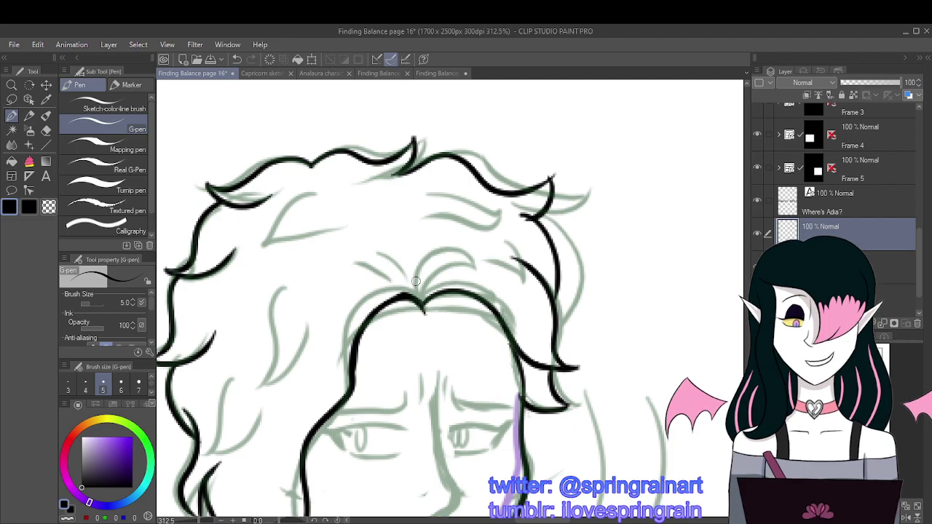
scroll(466, 276, "down", 2)
scroll(436, 295, "up", 3)
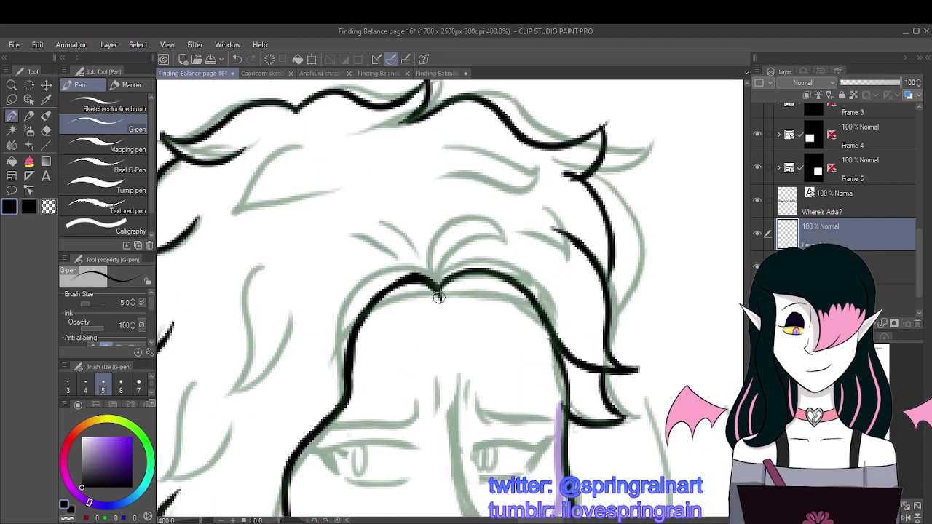
mouse_move(438, 297)
left_mouse_down()
mouse_move(385, 300)
mouse_move(354, 326)
left_mouse_up()
scroll(449, 295, "down", 3)
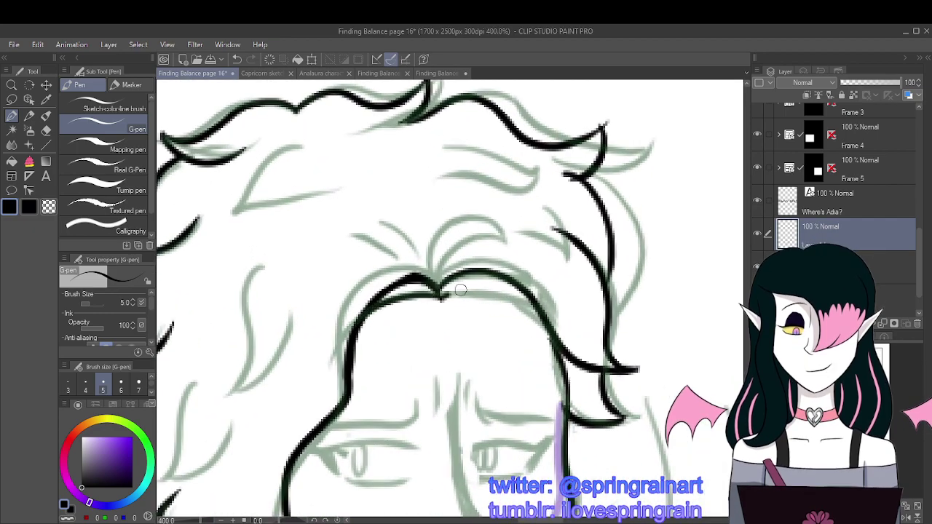
Step: Ink the curved strands rising from the parting and the wavy lock near the top of the hair
scroll(499, 237, "down", 3)
scroll(499, 237, "up", 4)
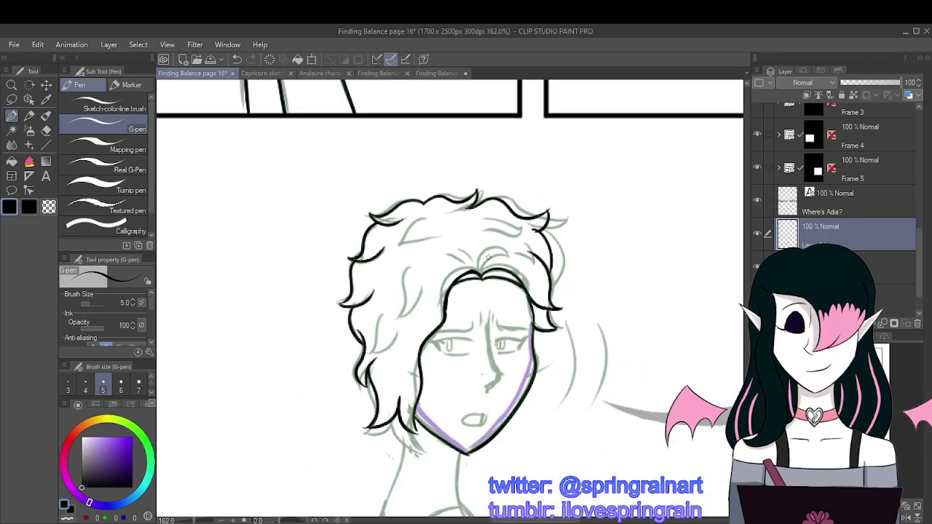
mouse_move(473, 275)
left_mouse_down()
mouse_move(511, 232)
mouse_move(476, 274)
mouse_move(478, 290)
left_mouse_up()
mouse_move(487, 183)
left_mouse_down()
mouse_move(509, 170)
mouse_move(546, 204)
mouse_move(582, 199)
mouse_move(546, 219)
mouse_move(492, 215)
left_mouse_up()
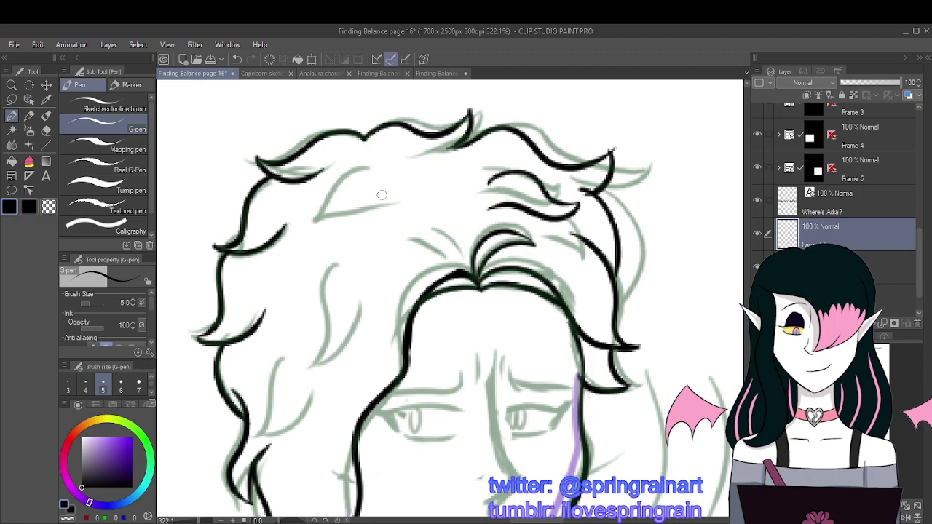
Step: Try inking two inner curls on the back side of the hair, and undo them
mouse_move(372, 169)
left_mouse_down()
mouse_move(318, 239)
mouse_move(372, 191)
left_mouse_up()
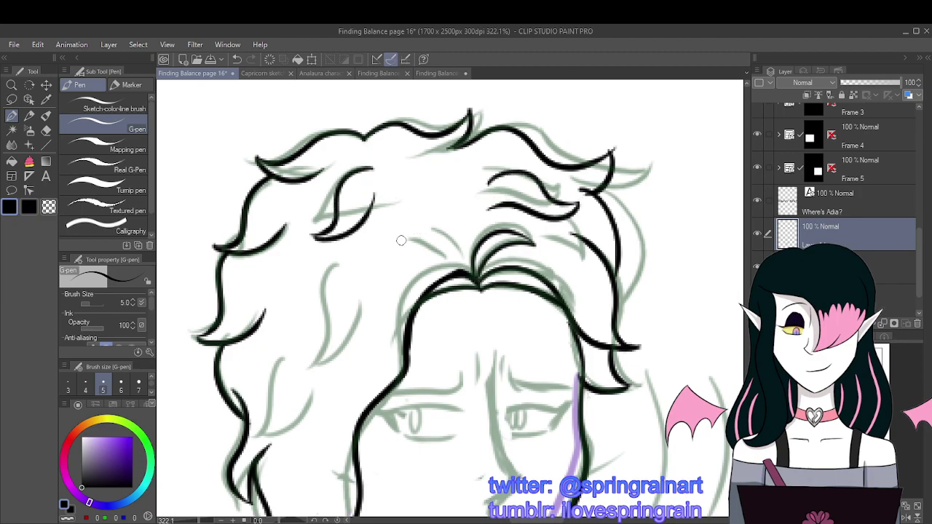
mouse_move(335, 276)
left_mouse_down()
mouse_move(334, 354)
mouse_move(318, 346)
mouse_move(313, 355)
mouse_move(370, 295)
left_mouse_up()
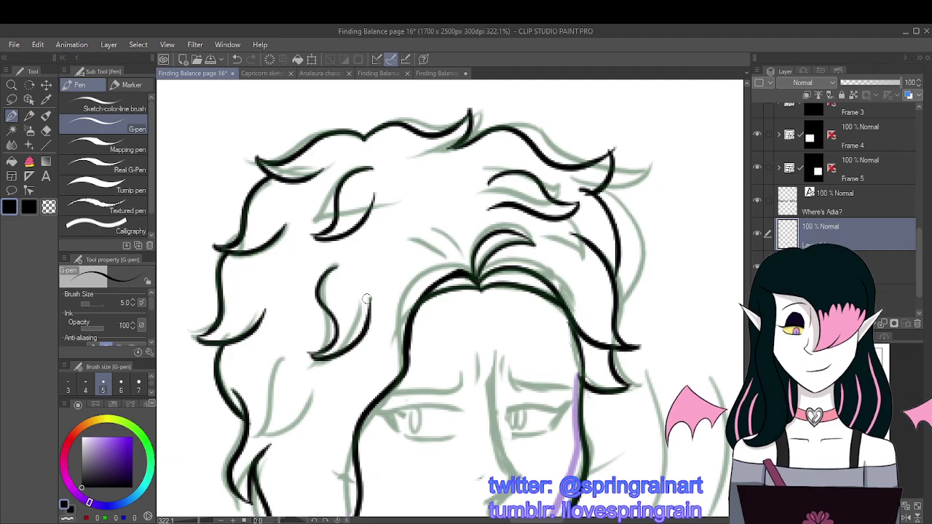
scroll(386, 225, "down", 2)
scroll(317, 325, "up", 2)
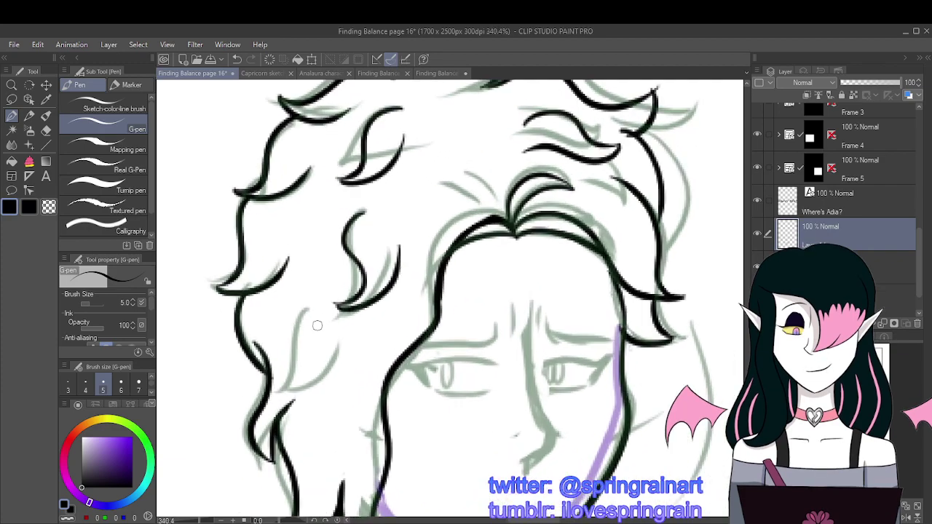
left_click(235, 59)
left_click(232, 58)
left_click(232, 57)
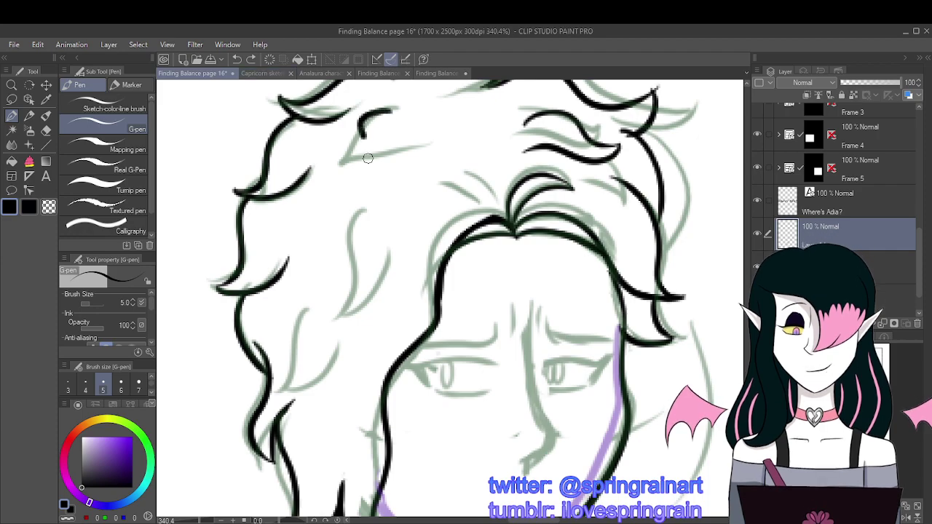
Step: Ink three inner curls down the back side of the hair, from near the crown to beside the eye
mouse_move(386, 118)
left_mouse_down()
mouse_move(336, 175)
mouse_move(395, 155)
left_mouse_up()
mouse_move(359, 211)
left_mouse_down()
mouse_move(335, 302)
mouse_move(381, 287)
left_mouse_up()
left_click_drag(390, 252, 364, 302)
mouse_move(309, 310)
left_mouse_down()
mouse_move(319, 383)
mouse_move(299, 390)
mouse_move(343, 383)
mouse_move(359, 332)
left_mouse_up()
scroll(359, 331, "up", 1)
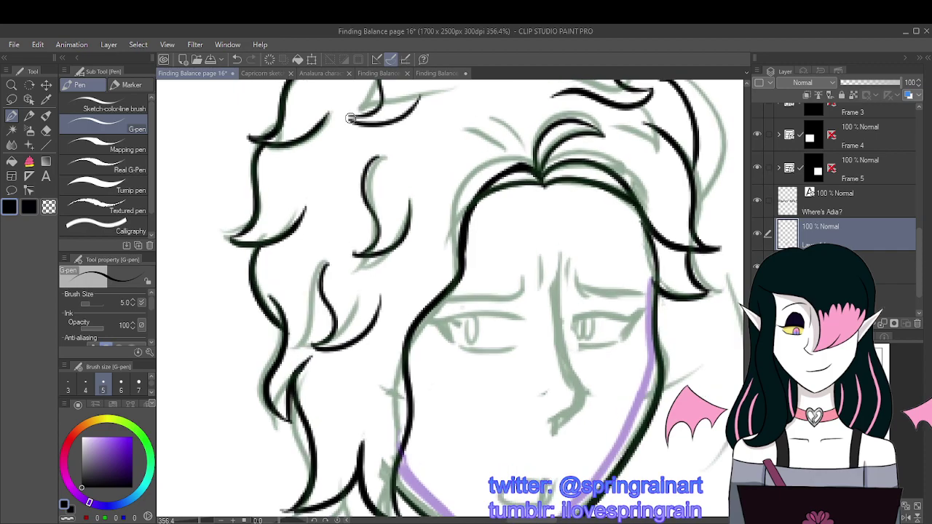
Step: Ink the short strands fanning out from the parting toward the back of the hair
scroll(350, 119, "down", 6)
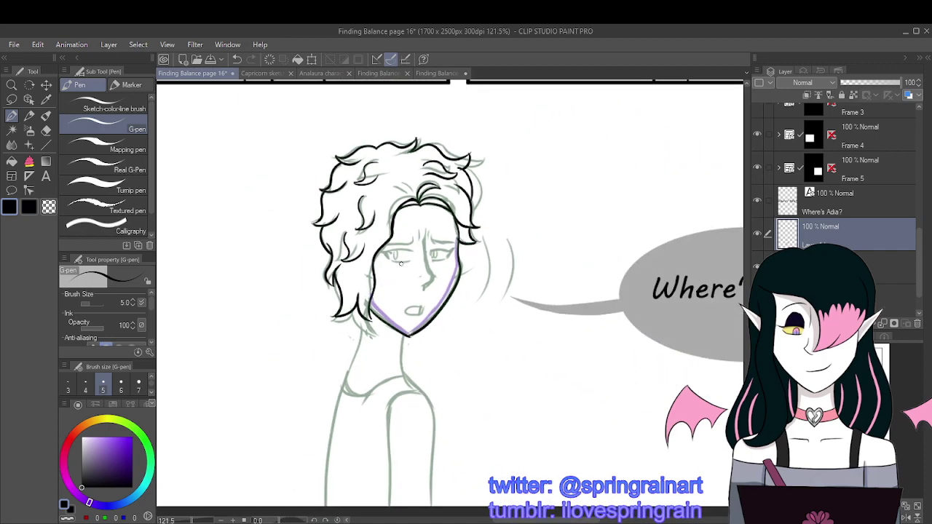
scroll(402, 191, "up", 4)
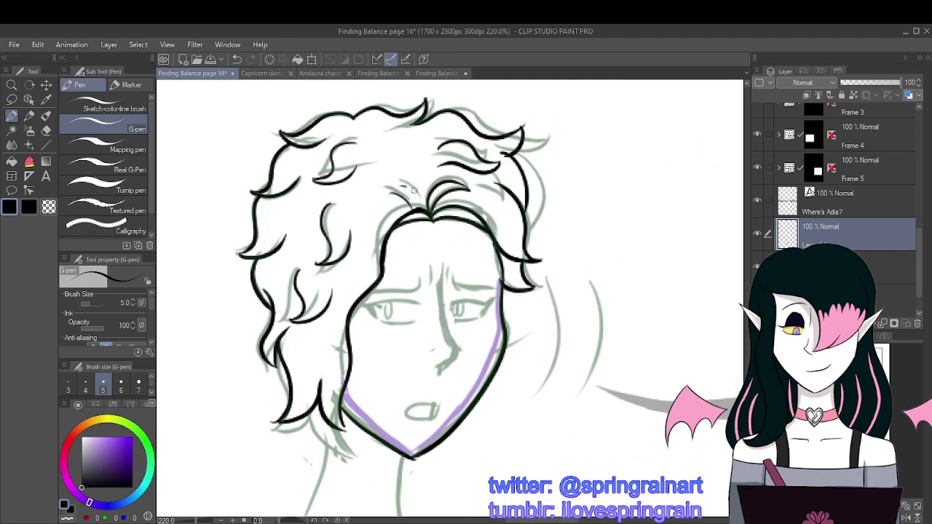
scroll(413, 191, "down", 2)
scroll(423, 221, "up", 2)
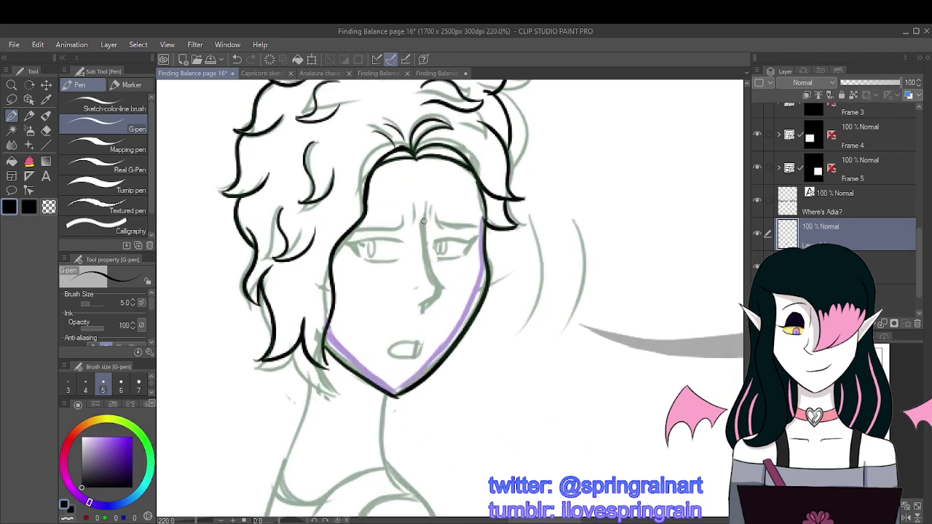
Step: Try inking the nose line from between the brows down to the nostril, and undo it
scroll(423, 220, "up", 1)
mouse_move(425, 201)
left_mouse_down()
mouse_move(428, 287)
mouse_move(445, 316)
mouse_move(417, 338)
left_mouse_up()
scroll(437, 273, "down", 8)
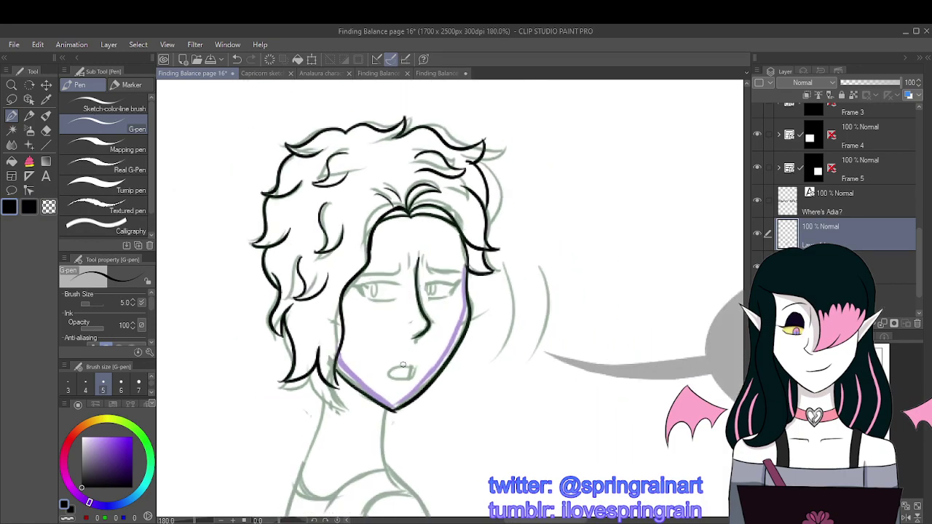
scroll(402, 337, "up", 6)
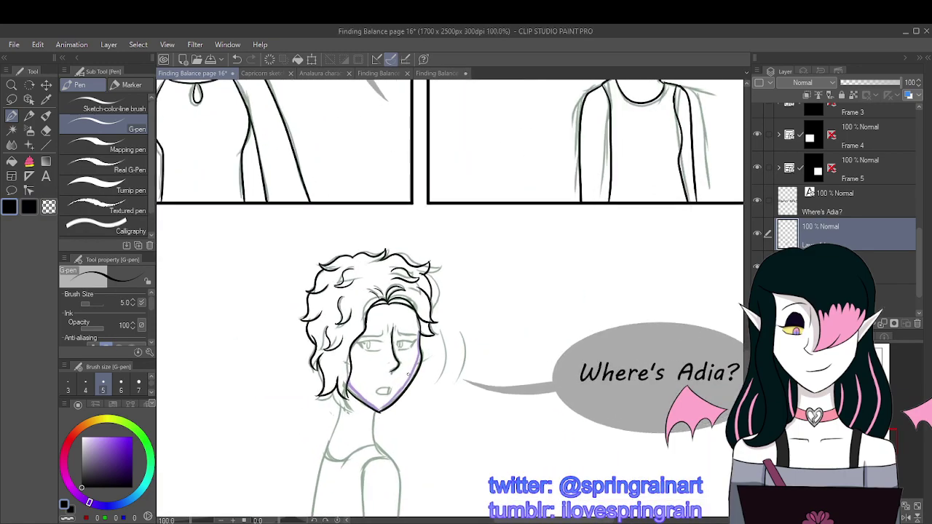
scroll(399, 337, "up", 2)
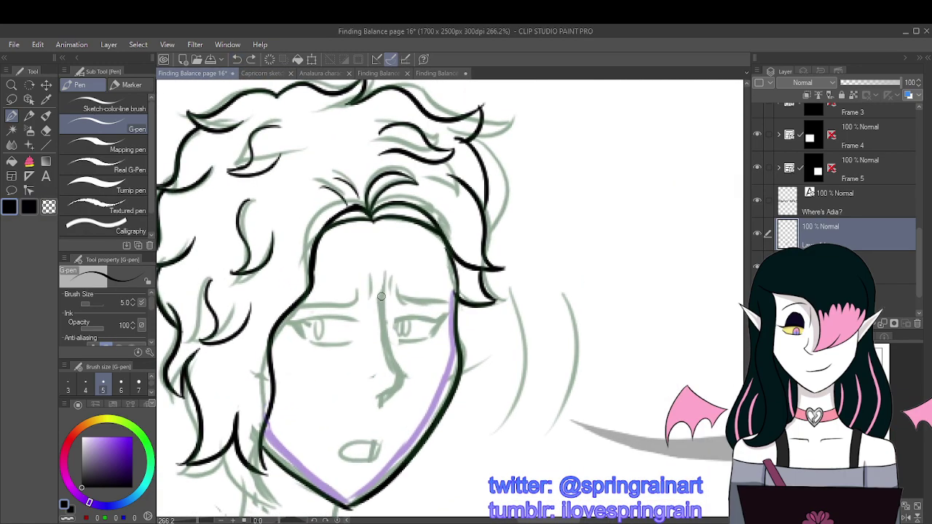
Step: Ink the bottom character's nose from the bridge between the eyes around the tip to its underside
mouse_move(380, 293)
left_mouse_down()
mouse_move(382, 341)
mouse_move(405, 371)
mouse_move(385, 396)
left_mouse_up()
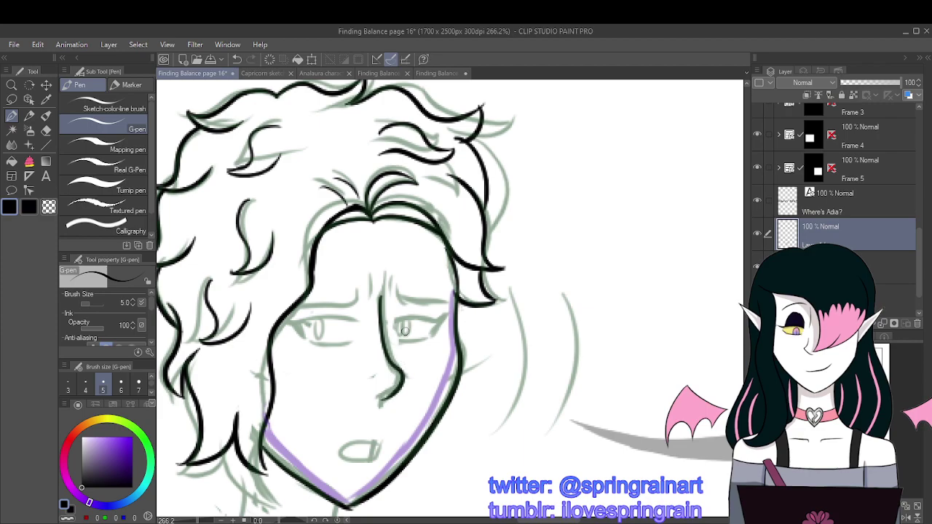
scroll(399, 333, "up", 3)
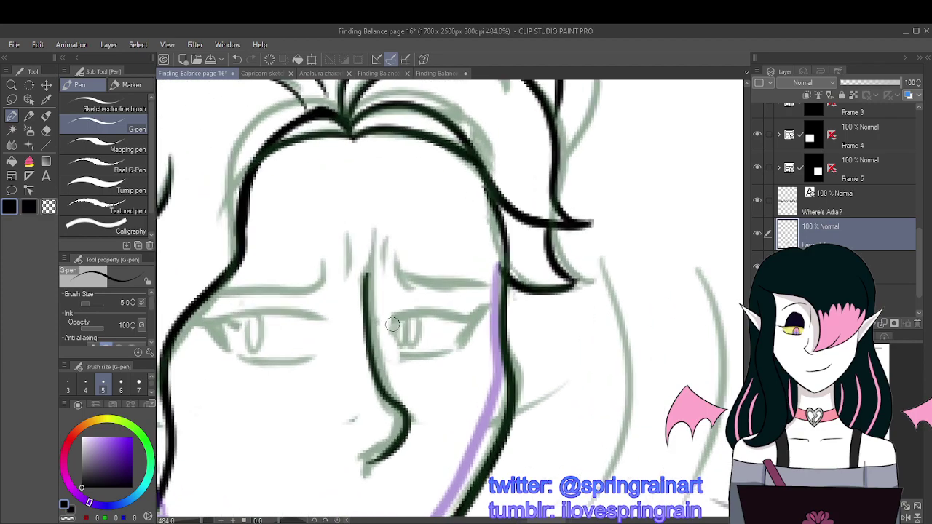
Step: Ink the bottom character's eye on the side facing the speech bubble, with its lids, iris and lash corner
mouse_move(391, 321)
left_mouse_down()
mouse_move(468, 322)
mouse_move(483, 311)
mouse_move(451, 348)
mouse_move(399, 354)
mouse_move(439, 355)
mouse_move(450, 348)
mouse_move(408, 336)
mouse_move(420, 335)
mouse_move(415, 317)
mouse_move(409, 339)
left_mouse_up()
scroll(452, 244, "down", 3)
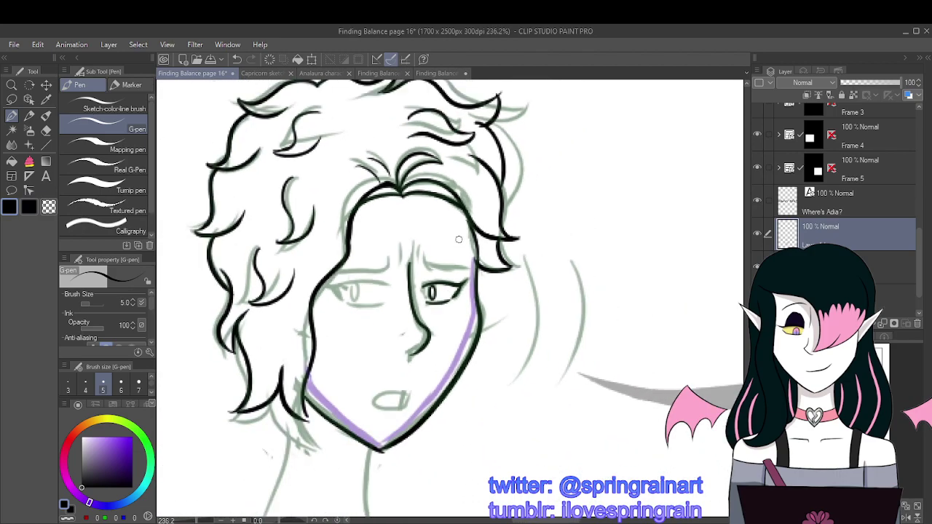
scroll(406, 283, "down", 6)
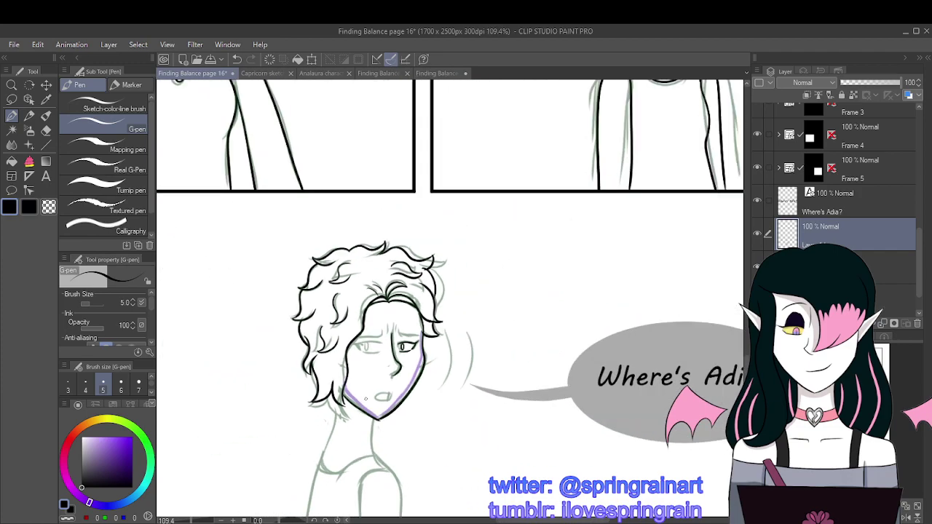
Step: Ink the other eye next to the hair, with its upper lid, lash corner, lower lid and iris
scroll(374, 391, "up", 6)
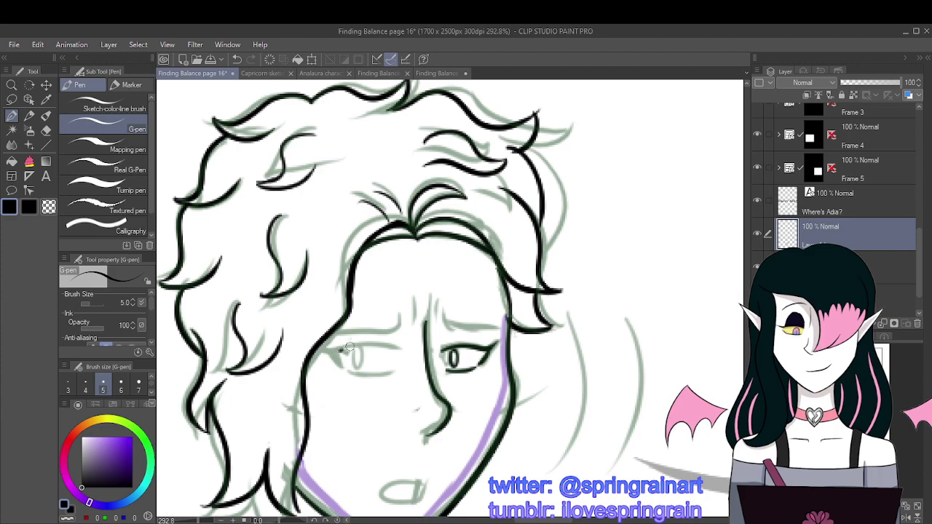
left_click_drag(340, 352, 400, 348)
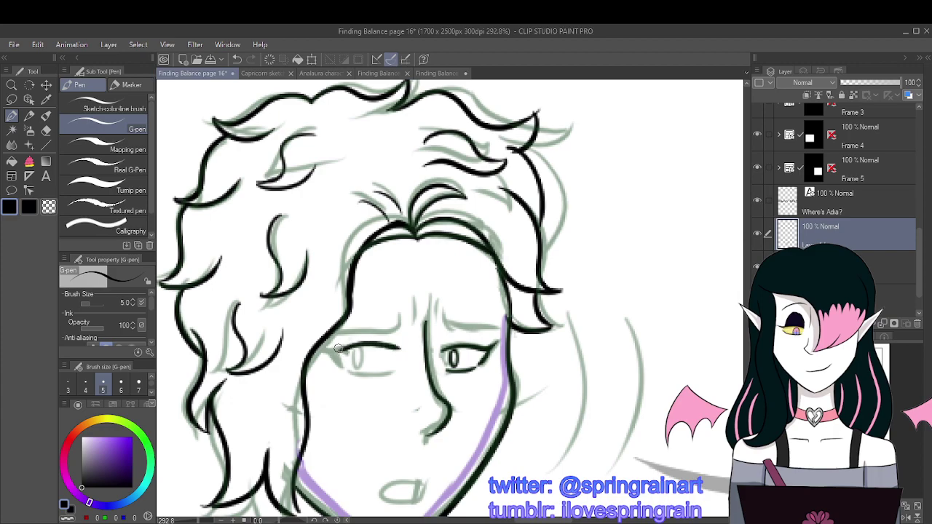
mouse_move(338, 349)
left_mouse_down()
mouse_move(328, 343)
mouse_move(342, 357)
mouse_move(335, 347)
mouse_move(356, 348)
mouse_move(345, 361)
mouse_move(397, 371)
left_mouse_up()
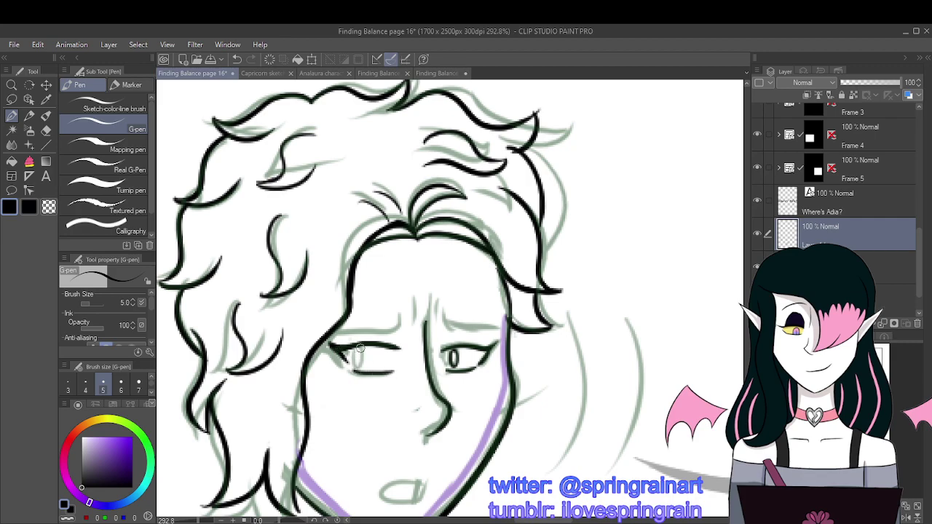
scroll(364, 342, "down", 2)
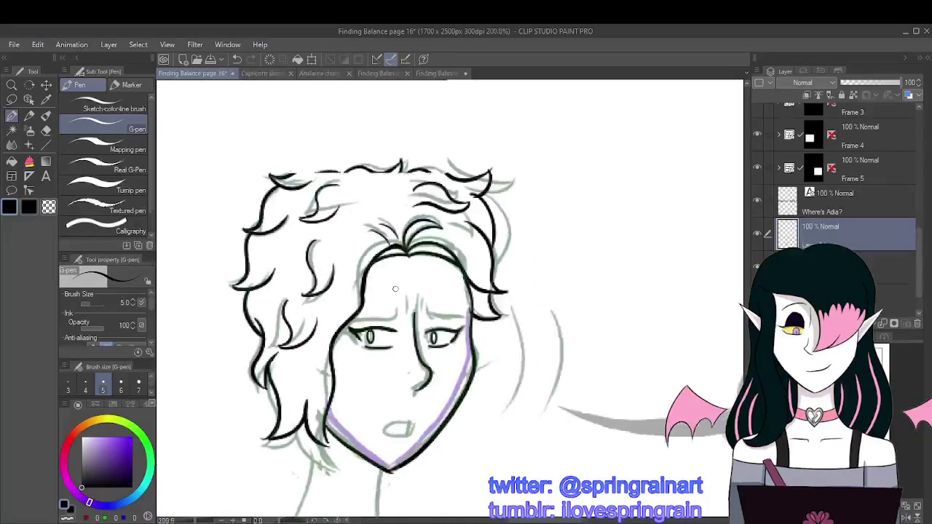
Step: Ink both worried eyebrows with the frown creases between them, and the small open mouth
left_click_drag(376, 322, 353, 321)
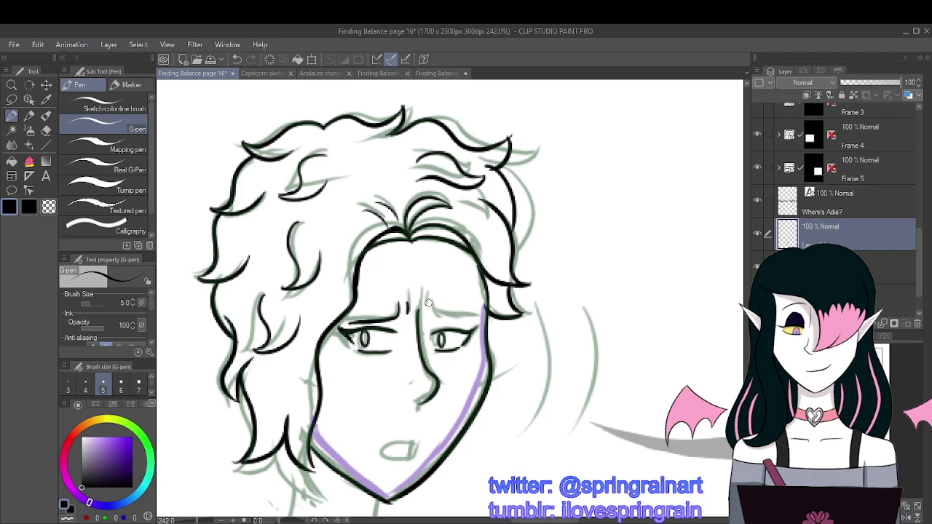
left_click_drag(434, 307, 475, 326)
scroll(408, 391, "down", 2)
scroll(407, 391, "up", 2)
mouse_move(424, 391)
left_mouse_down()
mouse_move(379, 396)
mouse_move(386, 409)
mouse_move(411, 409)
mouse_move(421, 394)
left_mouse_up()
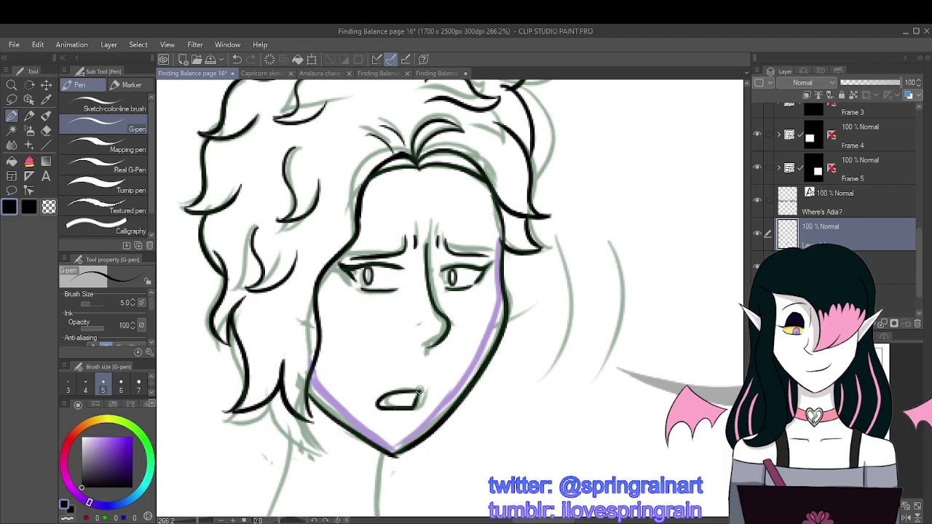
scroll(415, 386, "down", 2)
scroll(419, 341, "down", 3)
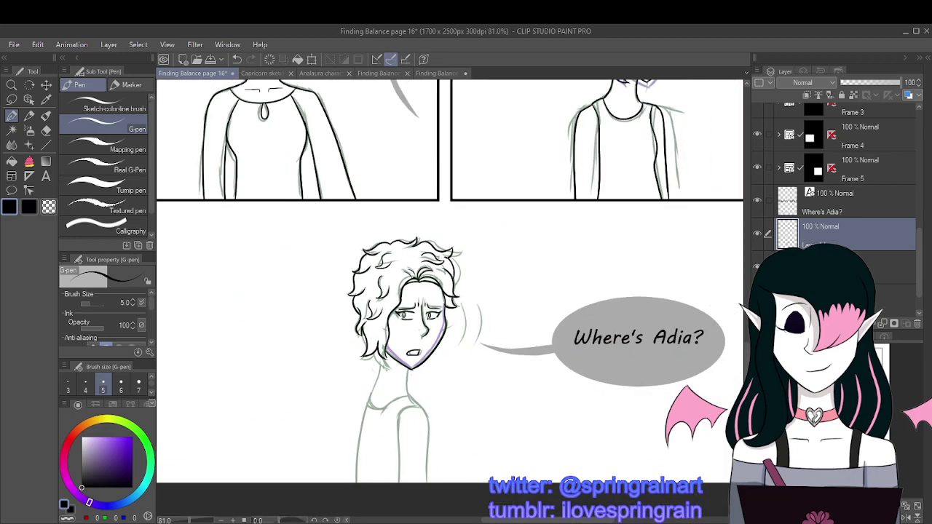
scroll(421, 337, "up", 3)
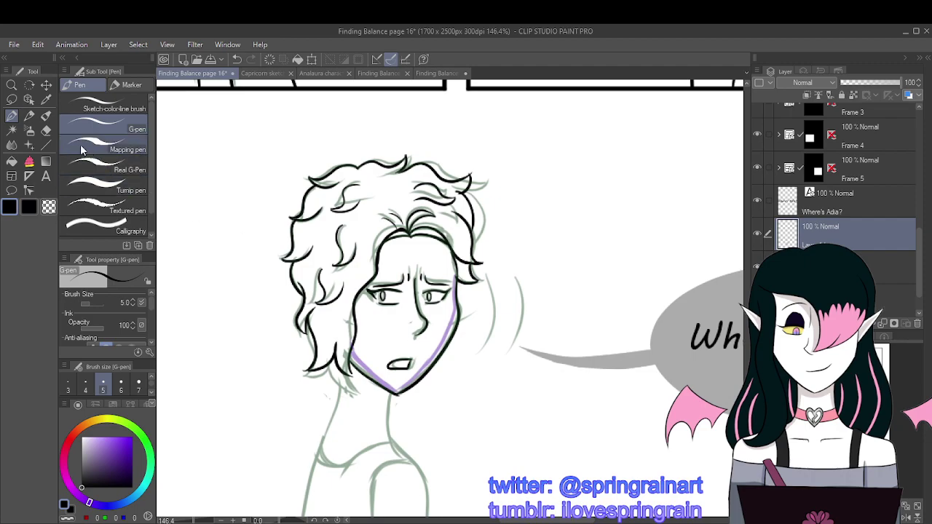
scroll(386, 416, "down", 3)
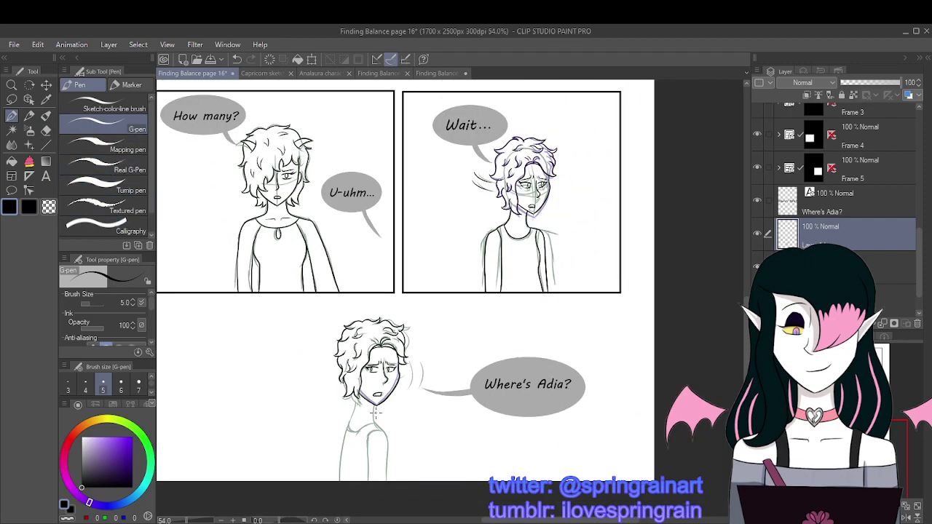
Step: Ink both sides of the bottom character's neck and the curved neckline of the shirt
scroll(387, 416, "up", 3)
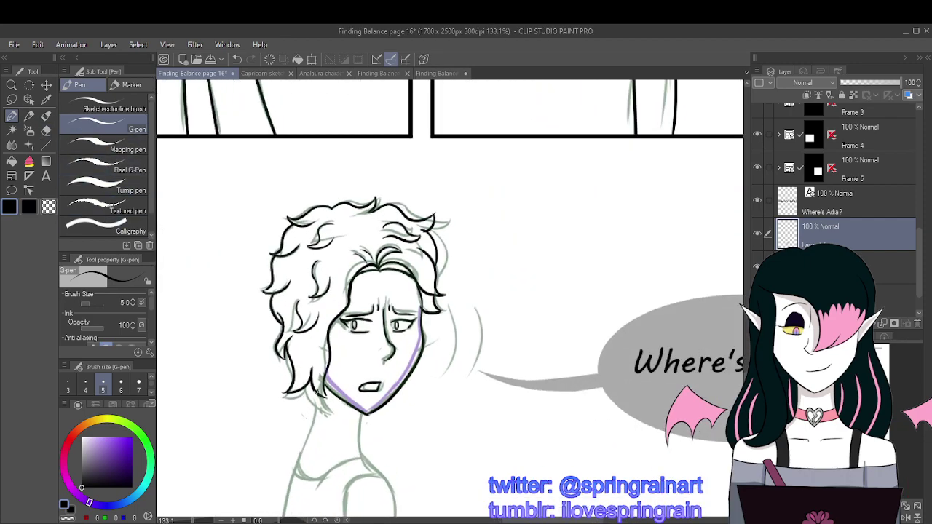
left_click_drag(315, 391, 317, 410)
mouse_move(300, 455)
left_mouse_down()
mouse_move(300, 470)
mouse_move(319, 470)
mouse_move(368, 453)
left_mouse_up()
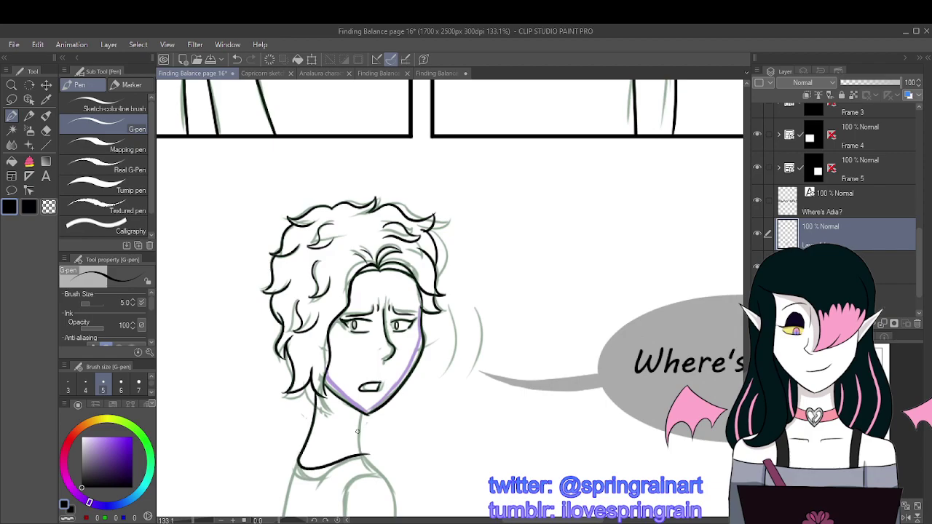
left_click_drag(361, 409, 362, 453)
scroll(362, 452, "down", 3)
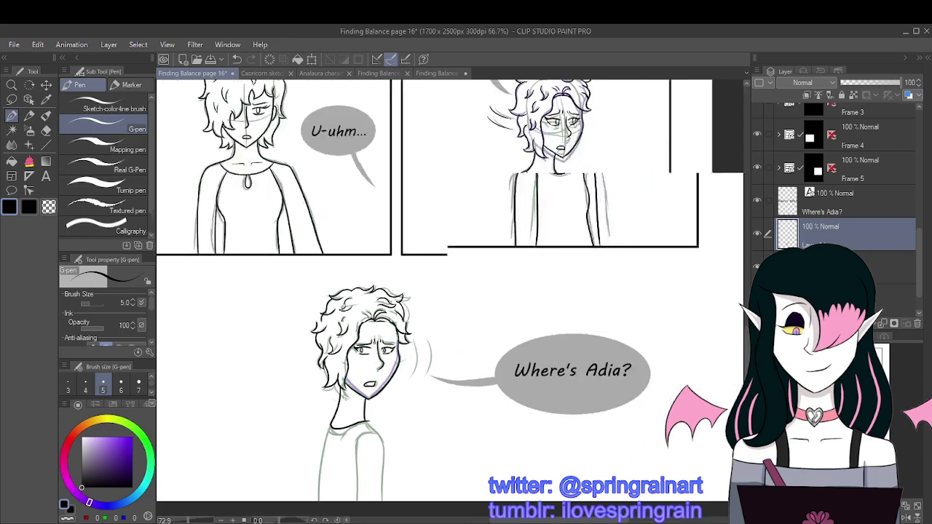
Step: Ink the near shoulder and the inner and outer lines of the arm down to the page's lower edge
scroll(381, 397, "up", 3)
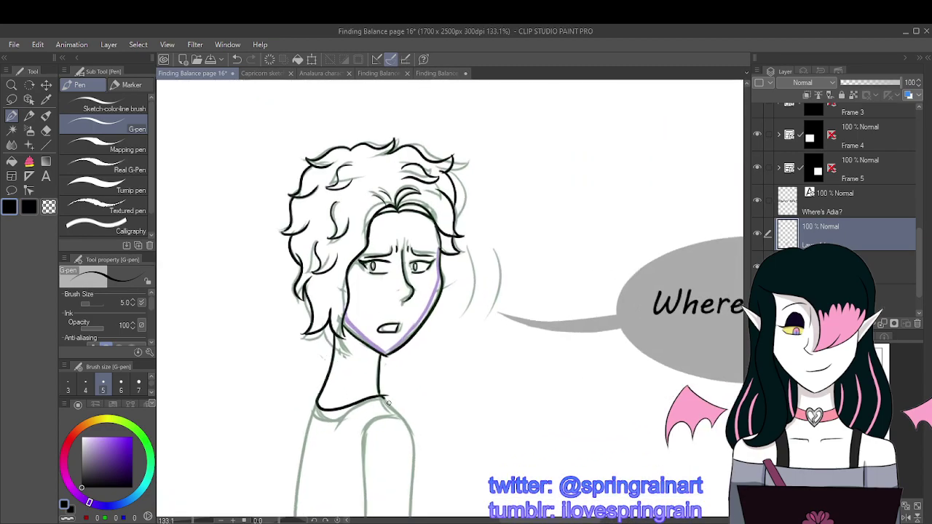
mouse_move(388, 403)
left_mouse_down()
mouse_move(400, 419)
mouse_move(359, 444)
mouse_move(354, 518)
left_mouse_up()
scroll(384, 415, "down", 3)
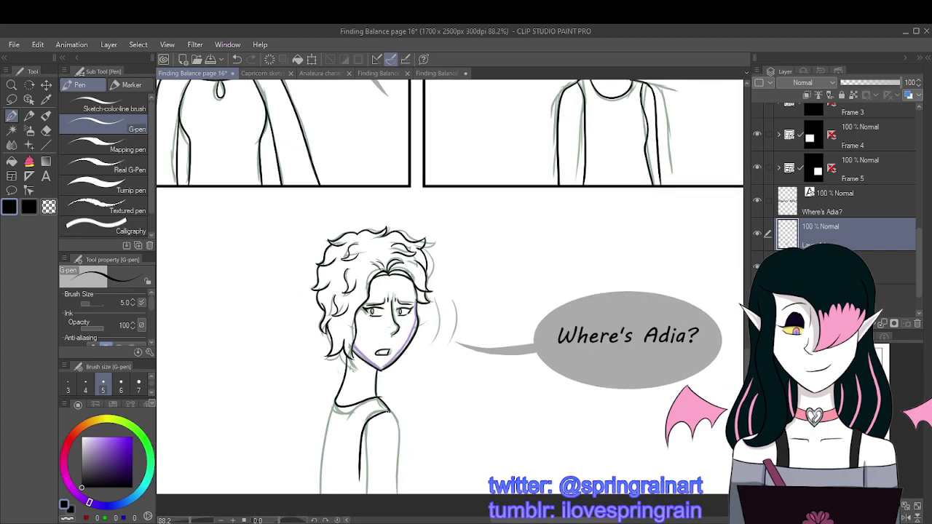
left_click_drag(386, 409, 395, 495)
scroll(405, 463, "up", 2)
left_click(237, 59)
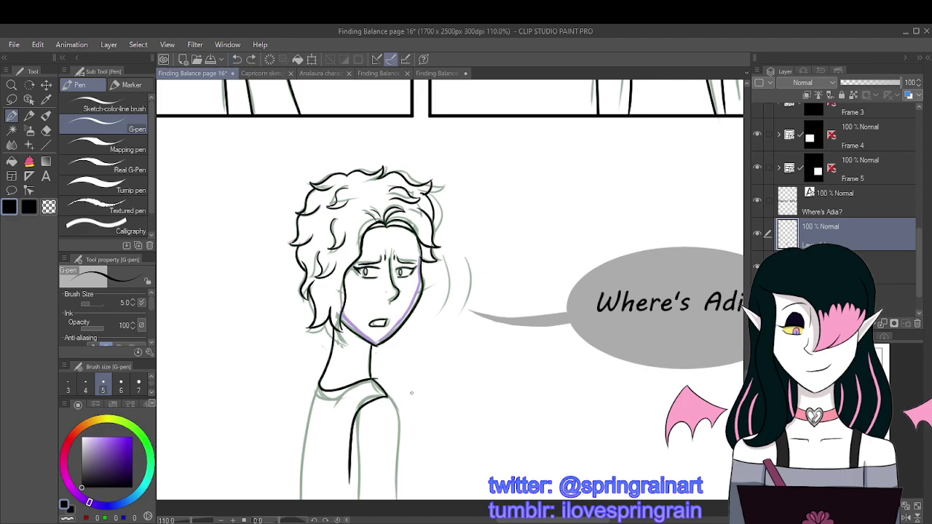
left_click_drag(394, 407, 400, 501)
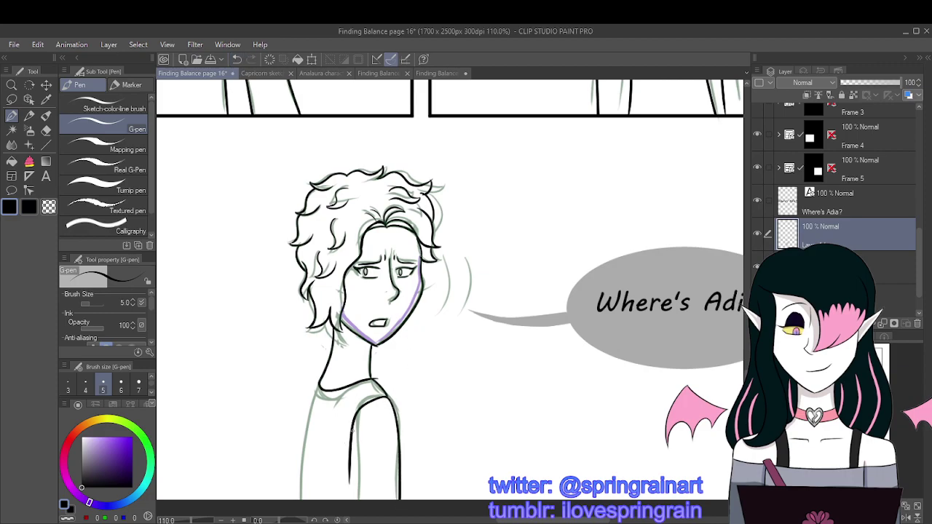
left_click_drag(350, 450, 356, 503)
Step: Ink the back line of the torso from the neckline down to the page's lower edge, following the sketch
left_click_drag(315, 393, 306, 501)
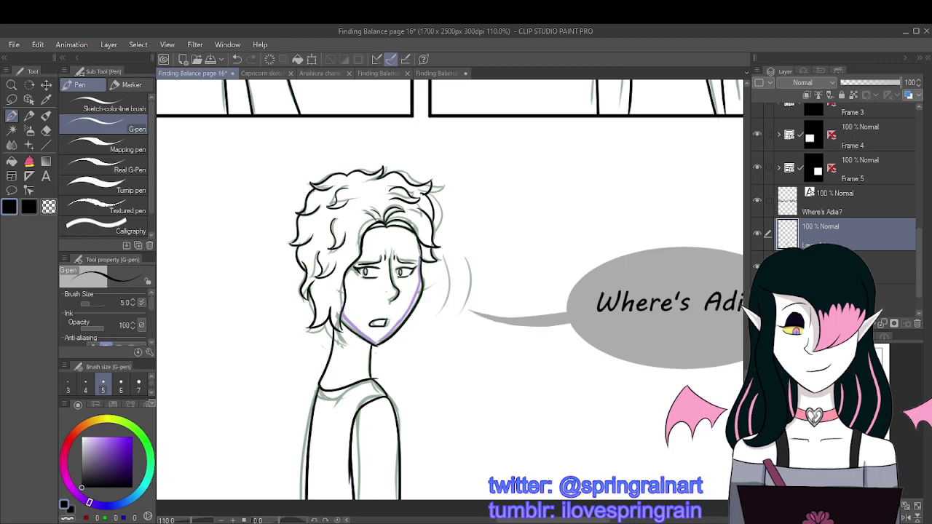
scroll(386, 354, "down", 3)
scroll(371, 346, "up", 5)
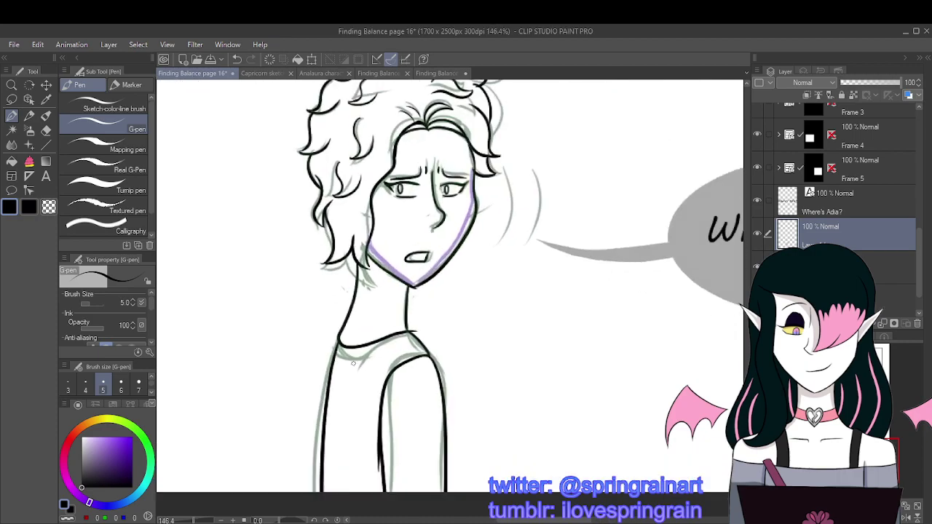
mouse_move(340, 341)
left_mouse_down()
mouse_move(316, 441)
mouse_move(319, 509)
left_mouse_up()
scroll(369, 318, "down", 1)
scroll(369, 318, "down", 2)
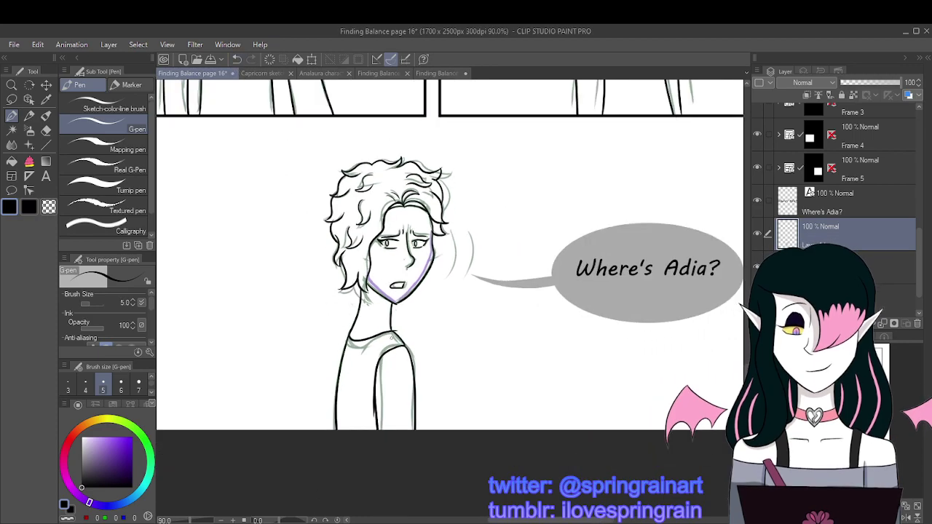
scroll(369, 318, "up", 4)
left_click(46, 130)
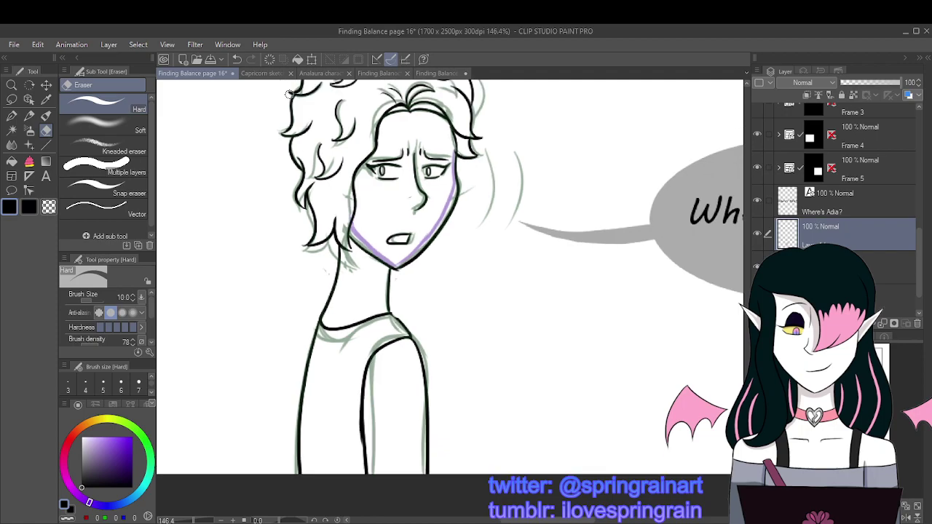
left_click(236, 59)
Step: Hide the 46% opacity sketch layer, Layer 2, to leave only the clean line art on the page
key("ctrl+0")
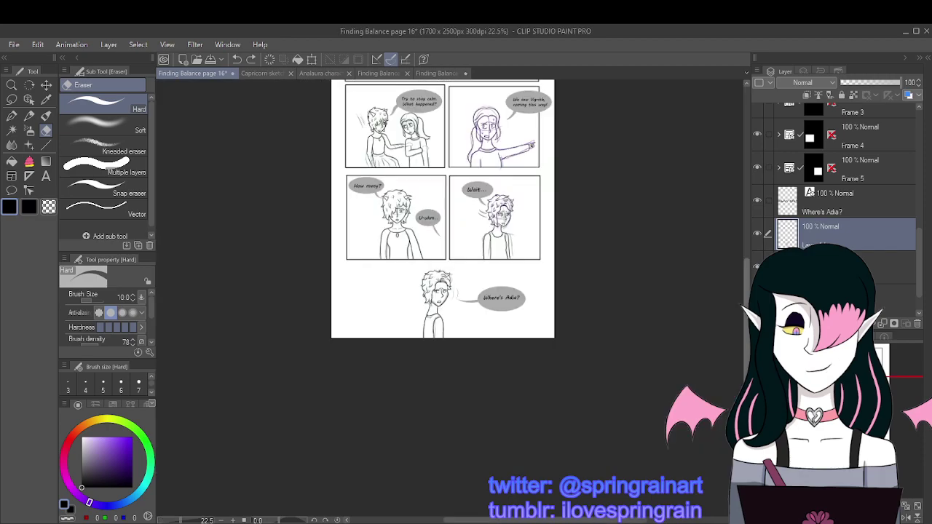
key("ctrl+plus")
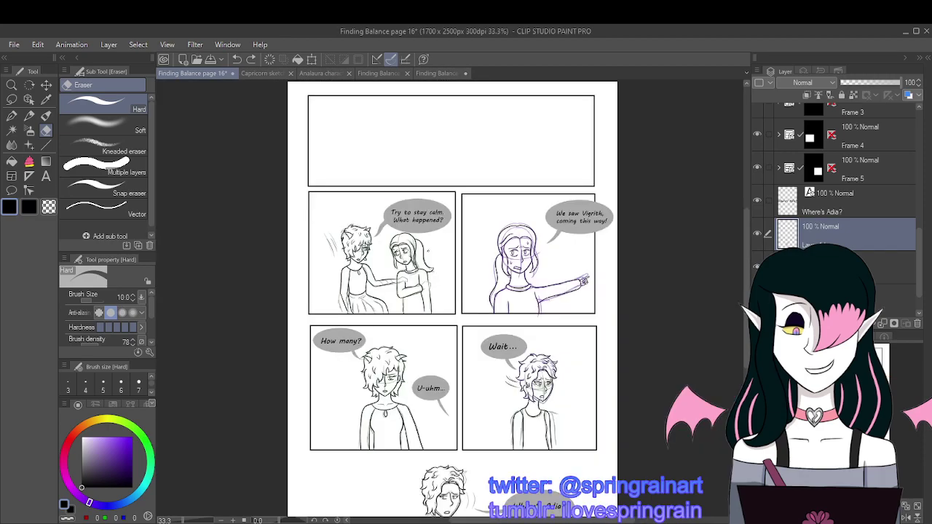
scroll(451, 262, "up", 3)
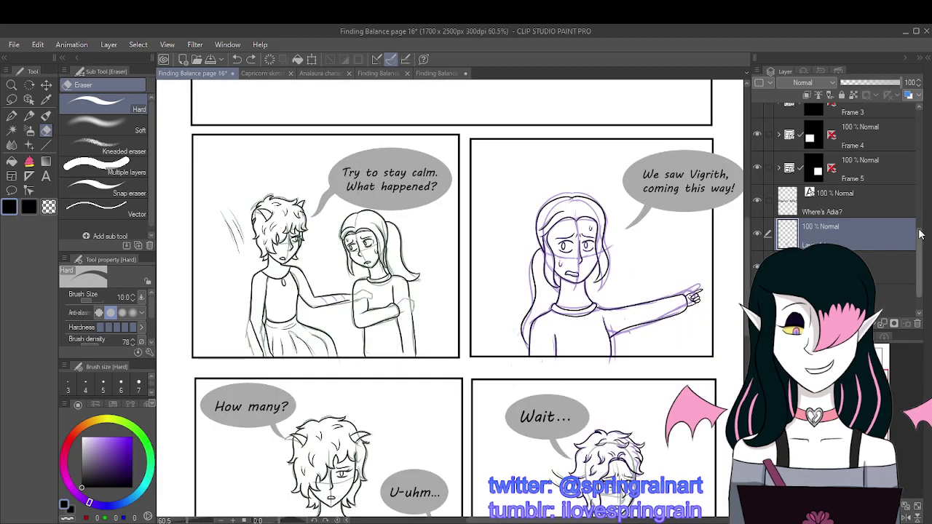
scroll(837, 182, "up", 3)
left_click(758, 155)
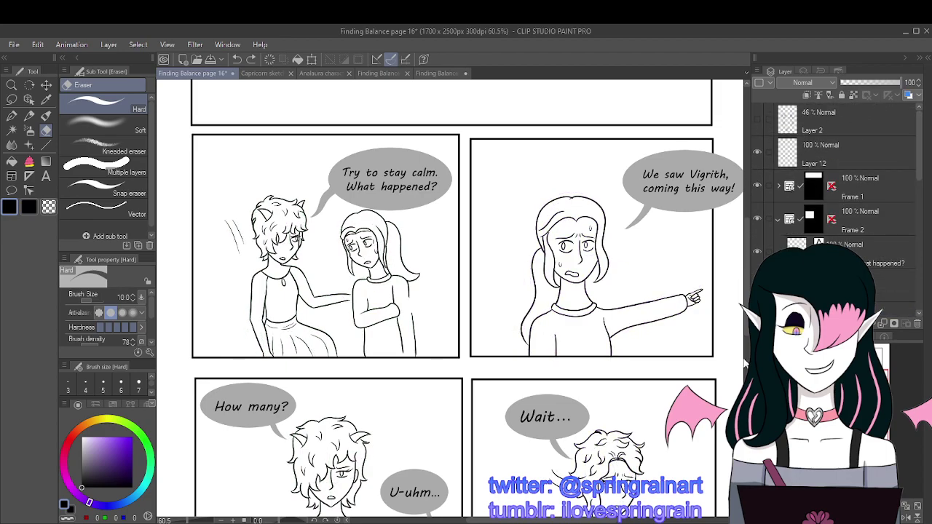
Step: Switch back to the G-pen and select the drawing layer inside Frame 3 for the "We saw Vigrith" panel
scroll(606, 260, "up", 2)
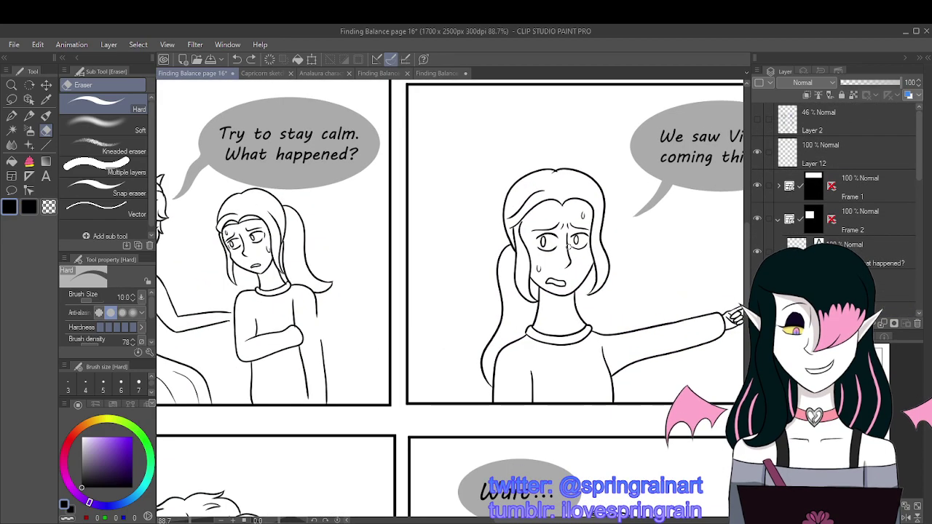
key("p")
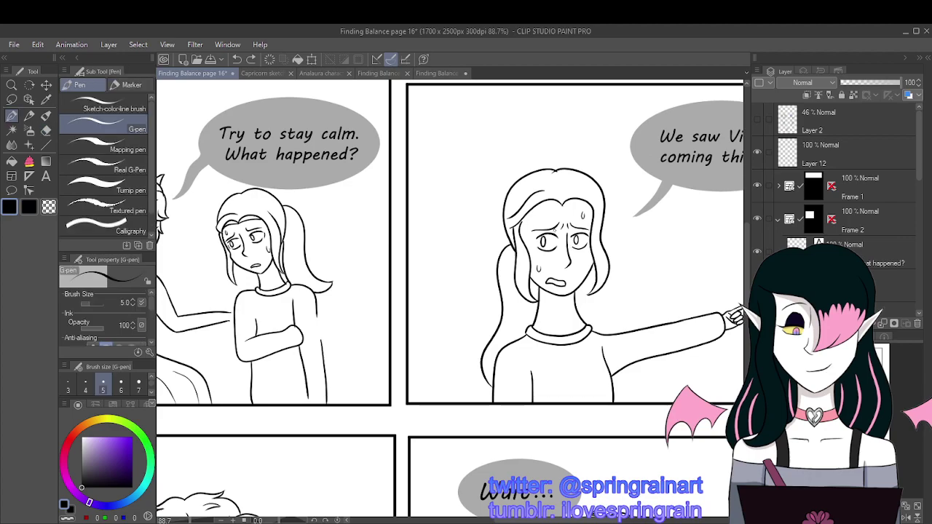
scroll(568, 245, "up", 4)
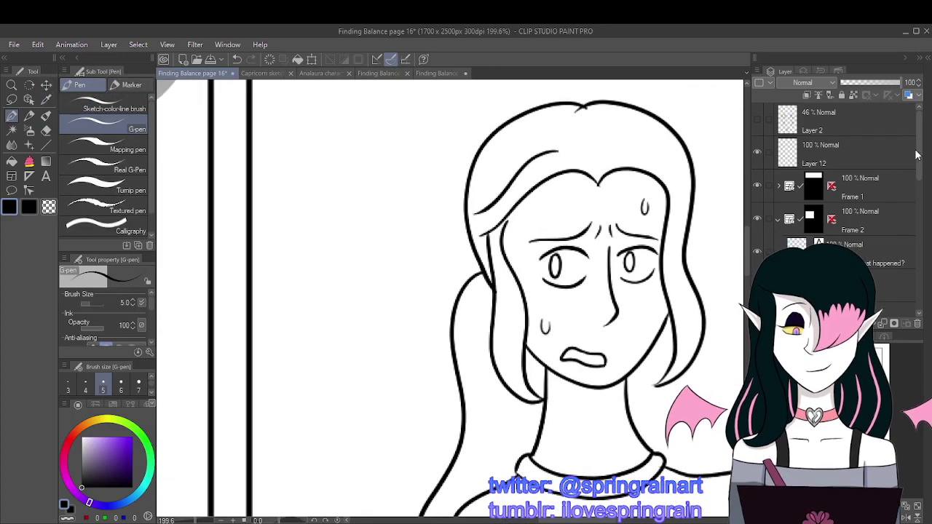
scroll(918, 164, "down", 3)
scroll(917, 170, "up", 1)
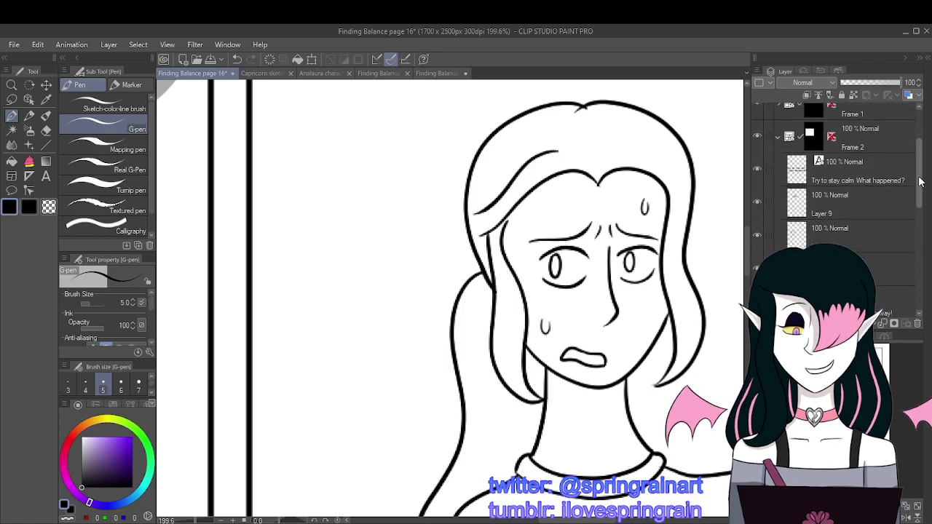
left_click(880, 179)
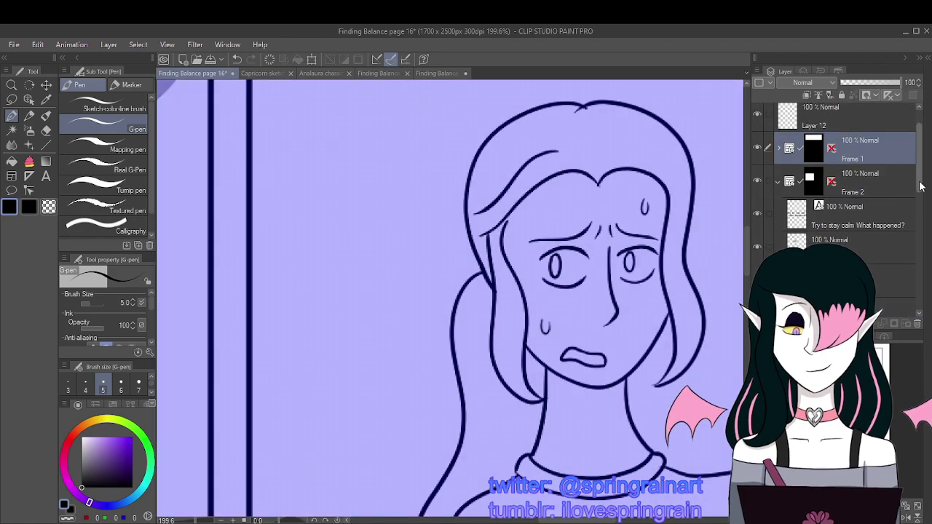
scroll(919, 218, "down", 5)
scroll(919, 226, "down", 2)
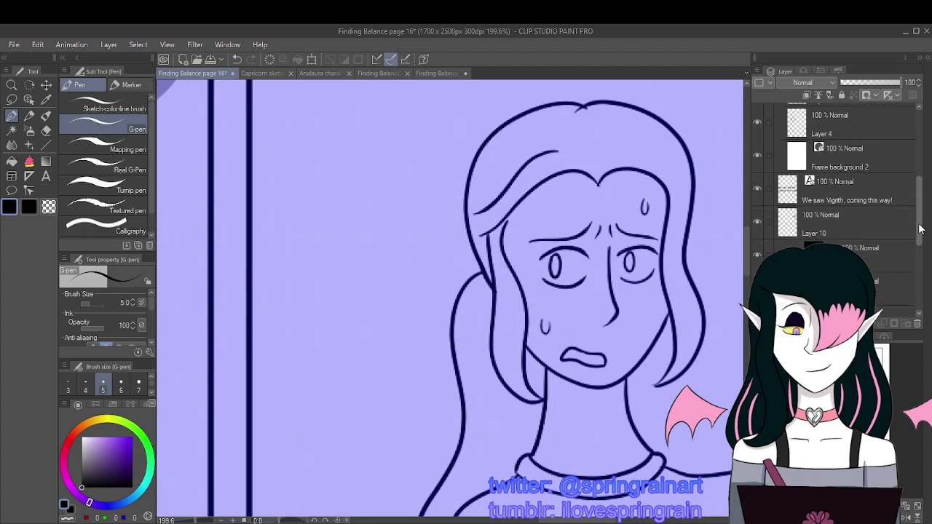
left_click(782, 227)
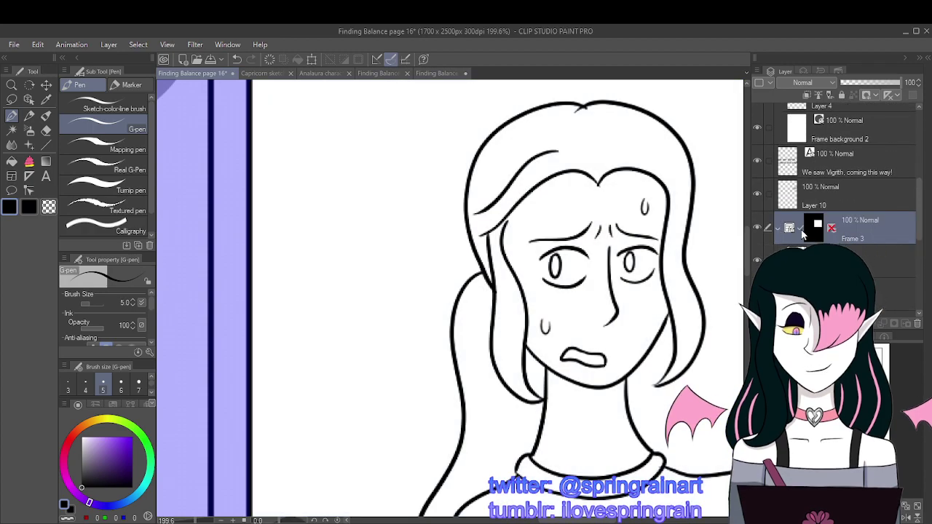
left_click(875, 262)
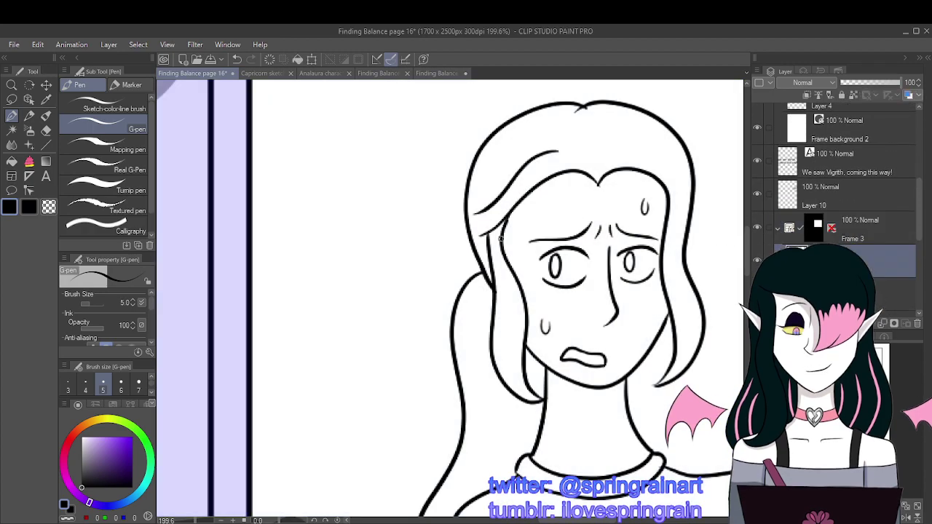
scroll(508, 216, "down", 4)
scroll(554, 176, "up", 3)
scroll(554, 177, "up", 3)
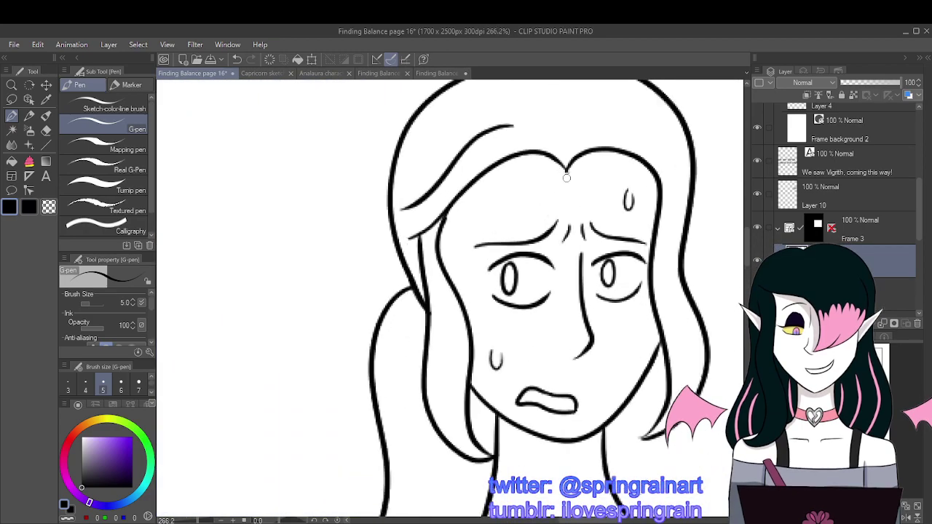
Step: Ink the inner hairline curves across the forehead on both sides of the parting of the character in the "We saw Vigrith" panel
mouse_move(566, 173)
left_mouse_down()
mouse_move(502, 165)
mouse_move(465, 177)
left_mouse_up()
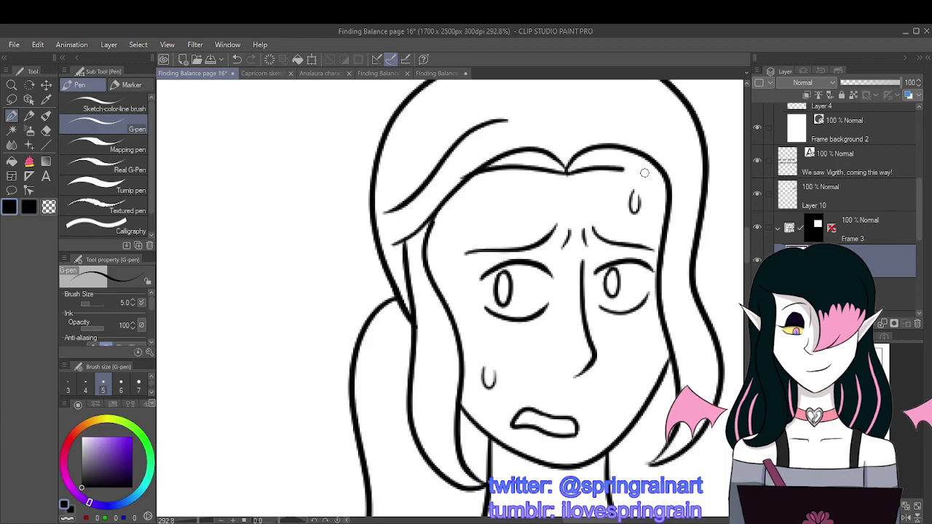
scroll(542, 183, "down", 4)
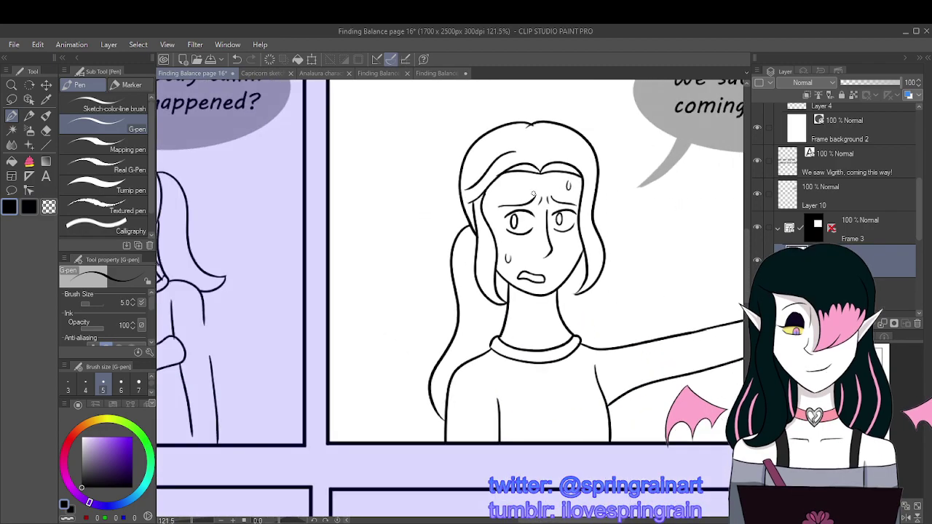
scroll(542, 184, "down", 2)
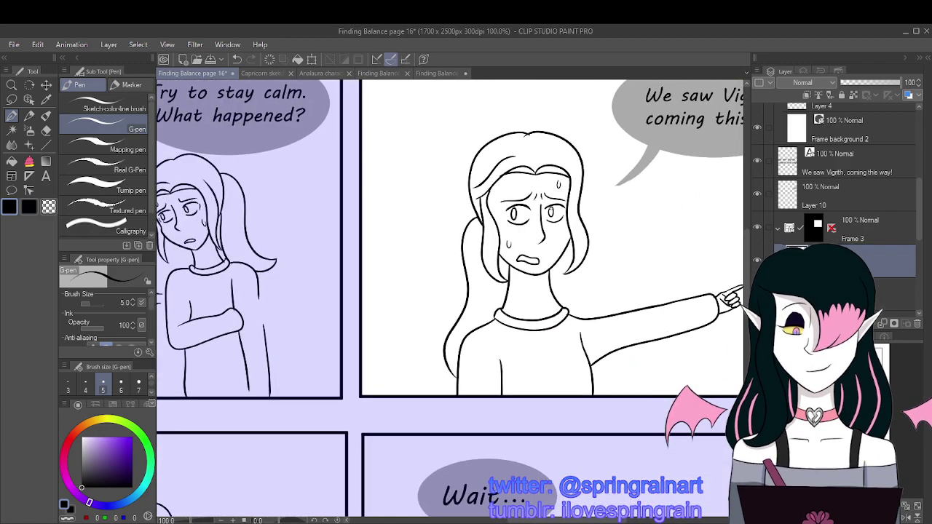
Step: Check the line art of all the panels, from the upper pair down to the "Where's Adia?" character
scroll(532, 235, "down", 1)
scroll(534, 244, "up", 3)
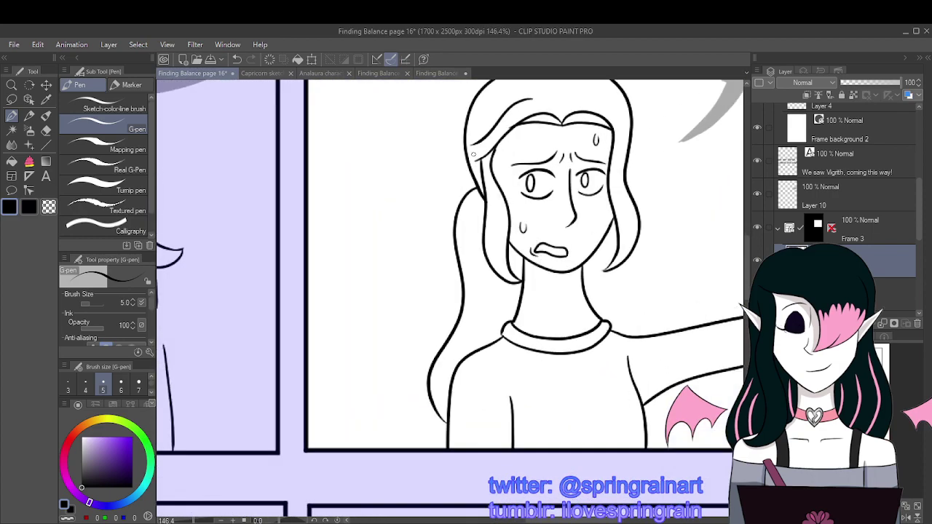
scroll(569, 250, "down", 2)
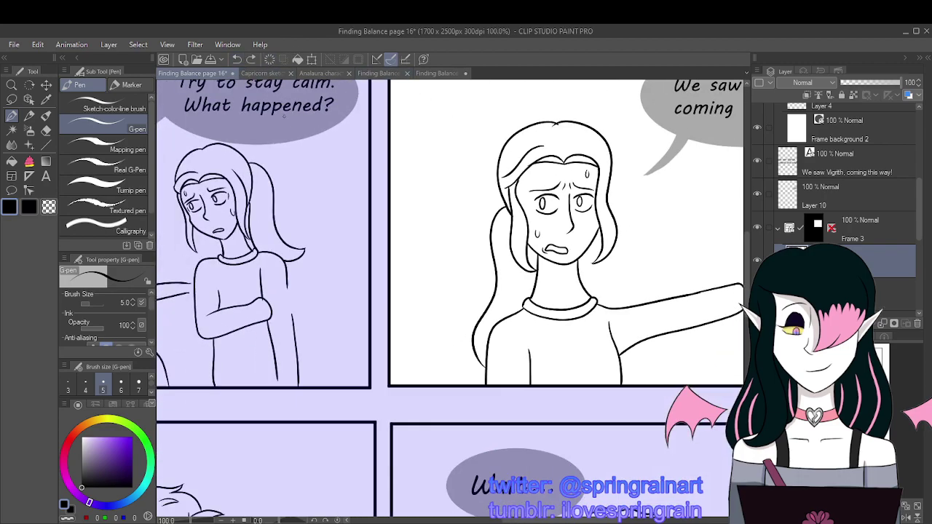
scroll(453, 268, "down", 2)
scroll(368, 244, "up", 3)
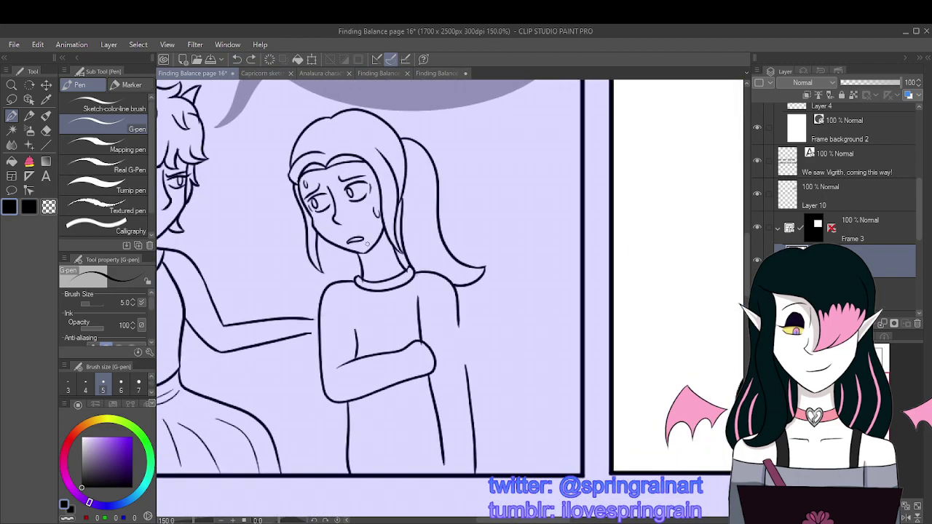
scroll(498, 345, "down", 5)
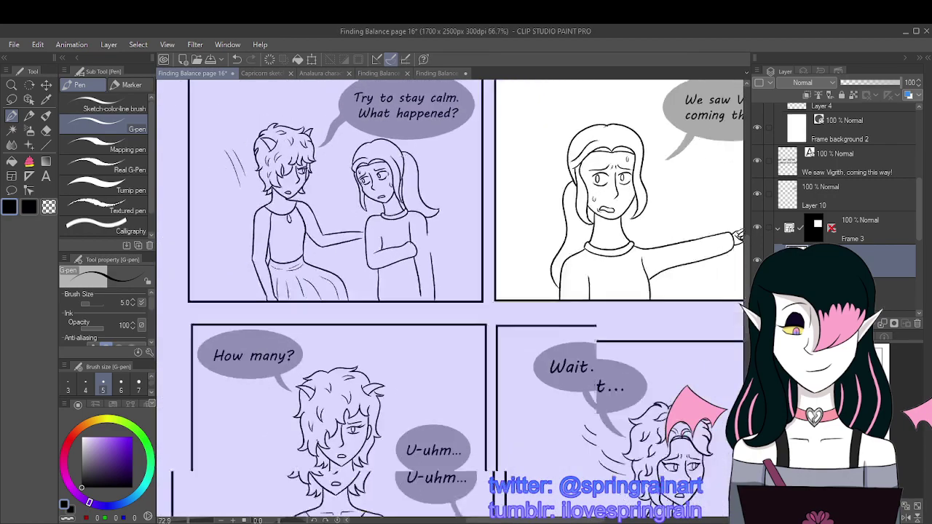
scroll(498, 345, "up", 1)
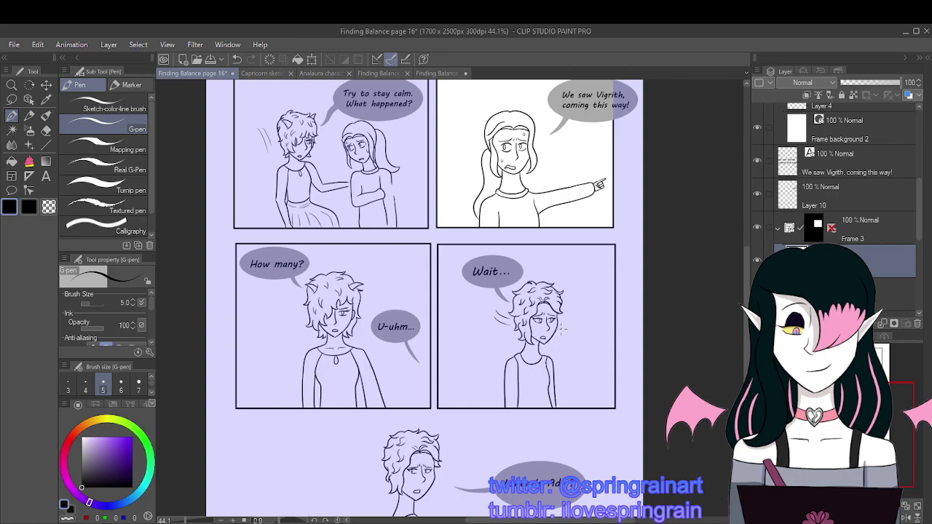
scroll(562, 332, "down", 2)
scroll(446, 425, "up", 3)
scroll(446, 426, "up", 1)
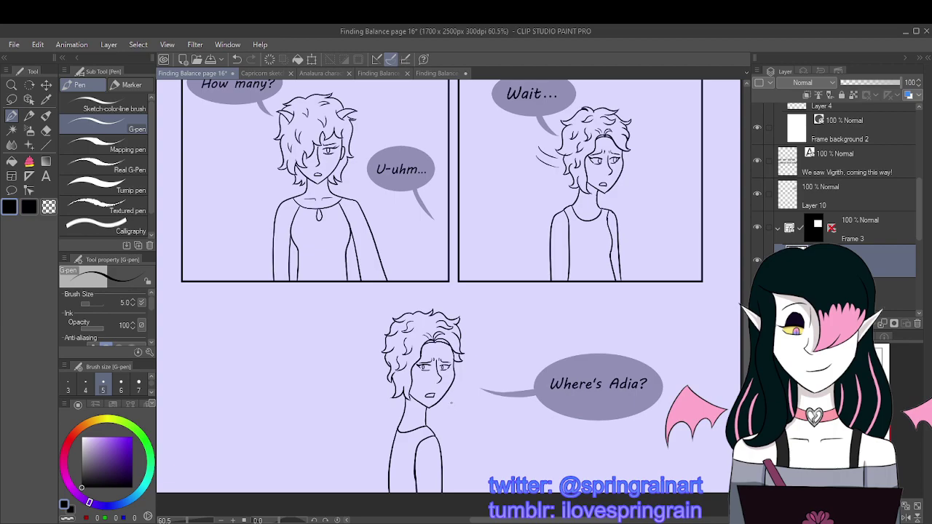
scroll(450, 401, "up", 3)
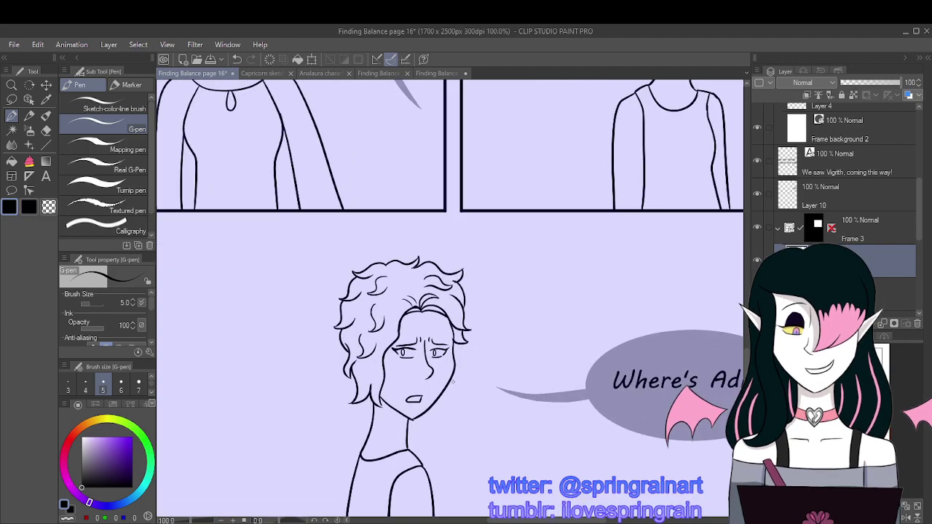
scroll(443, 389, "down", 3)
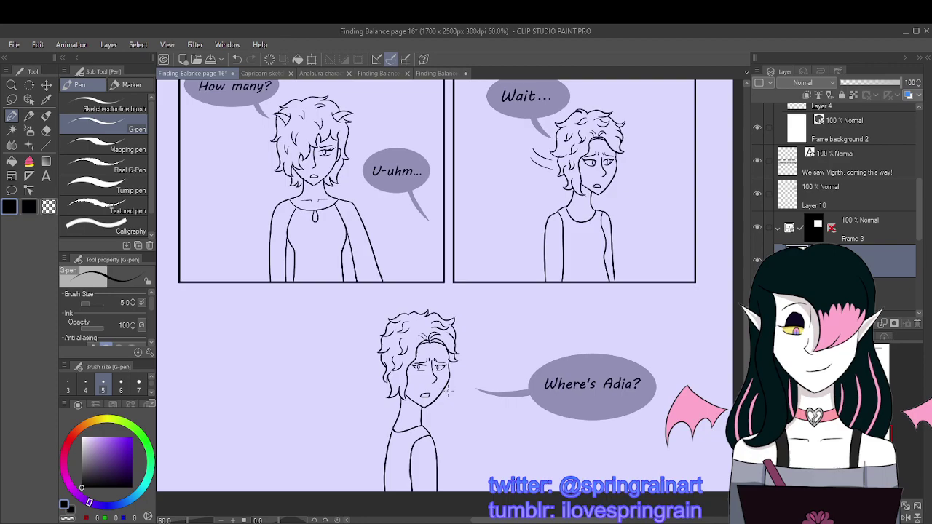
scroll(449, 393, "up", 2)
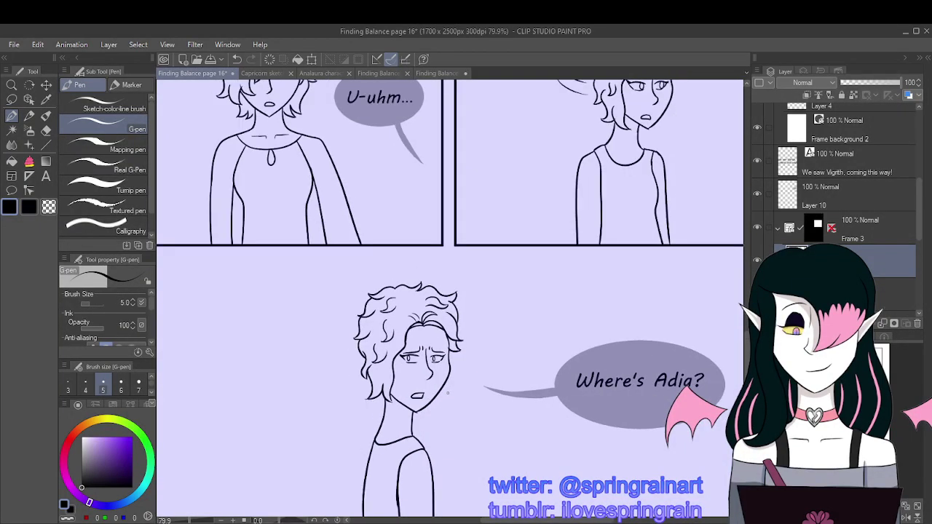
scroll(448, 393, "up", 2)
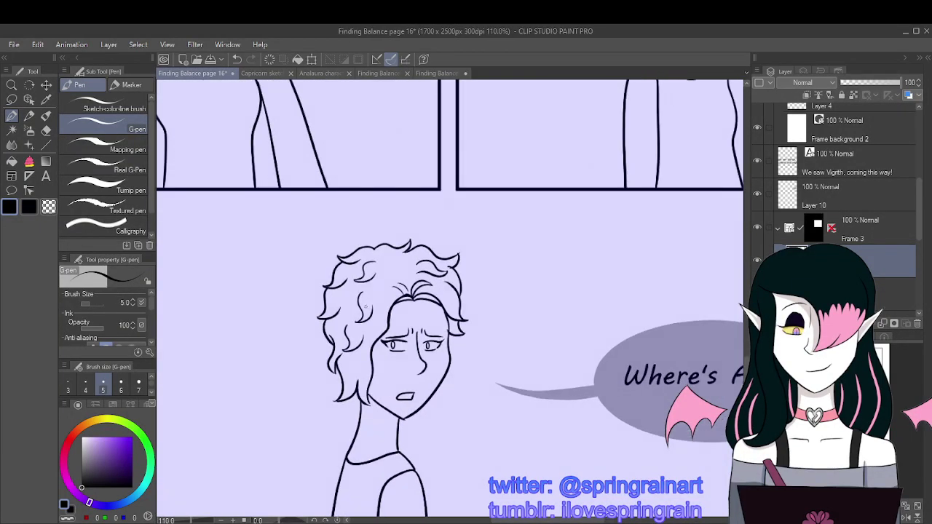
Step: Choose the Lasso selection tool and make Layer 14, which holds the "Where's Adia?" character's line art, the active layer
key("m")
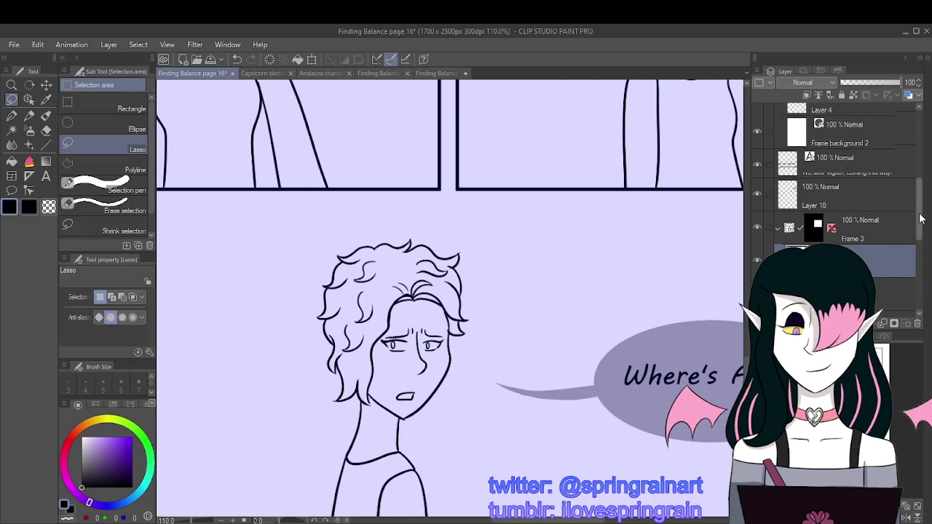
scroll(919, 218, "down", 3)
left_click(766, 229)
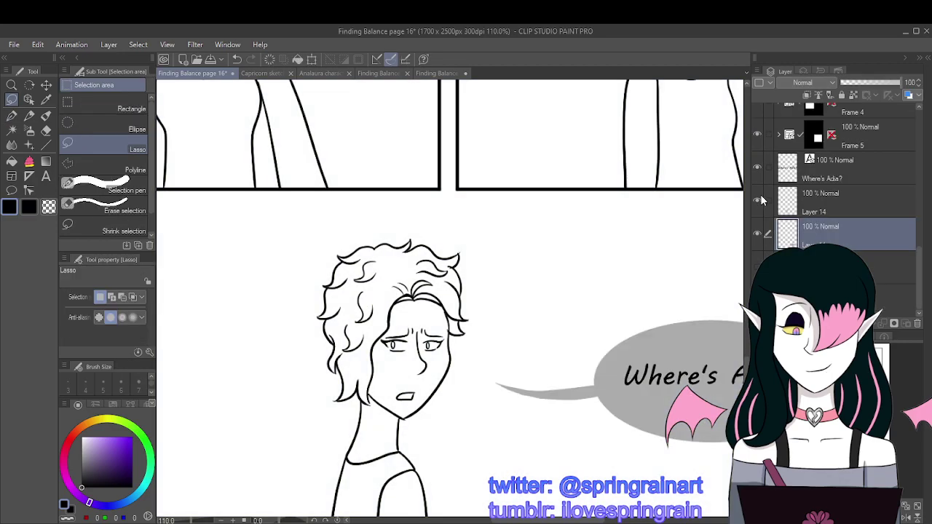
left_click(757, 198)
left_click(756, 198)
left_click(842, 203)
scroll(481, 267, "down", 1)
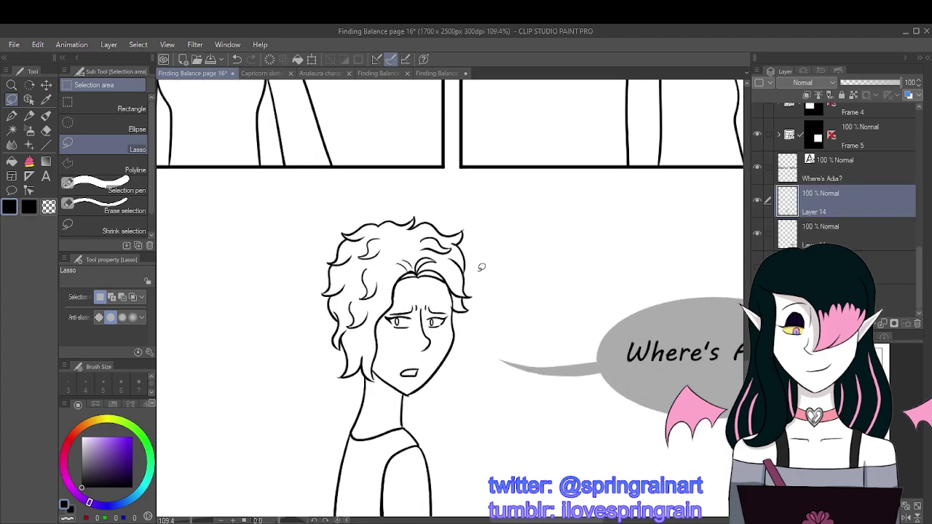
scroll(437, 327, "up", 3)
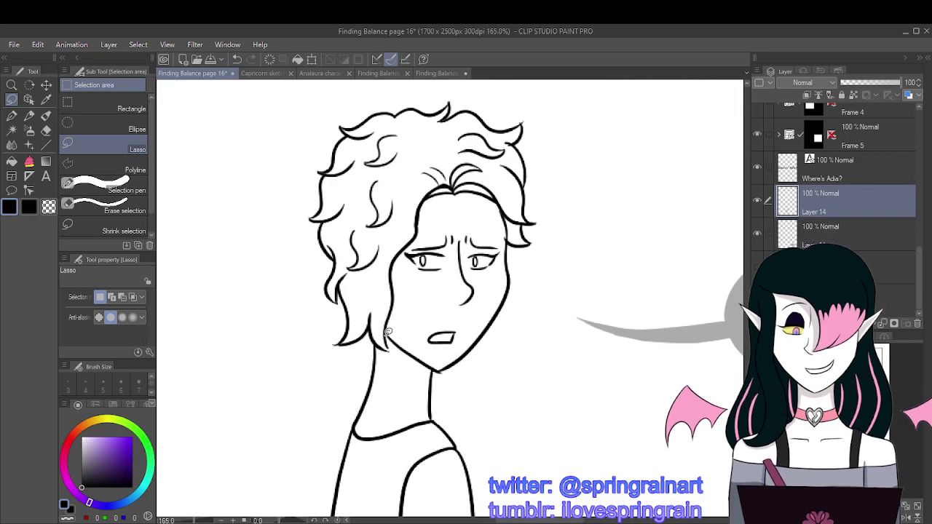
mouse_move(388, 332)
left_mouse_down()
mouse_move(429, 373)
mouse_move(439, 370)
mouse_move(539, 276)
mouse_move(516, 252)
mouse_move(506, 214)
mouse_move(486, 215)
left_mouse_up()
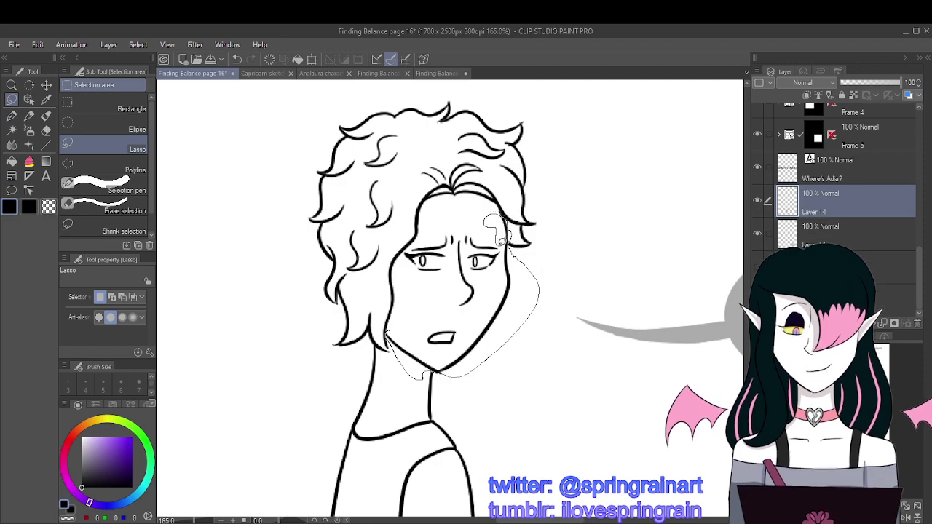
left_click_drag(502, 257, 485, 312)
left_click_drag(422, 339, 423, 340)
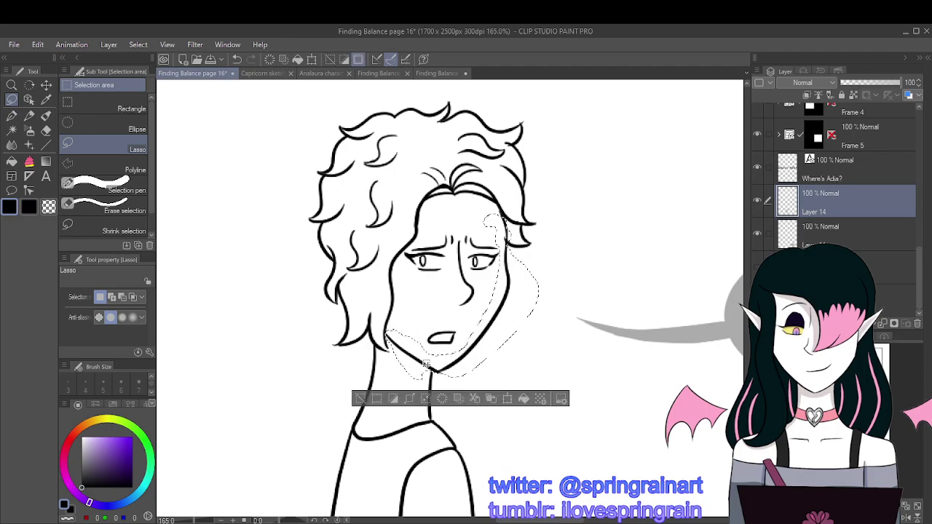
left_click(508, 401)
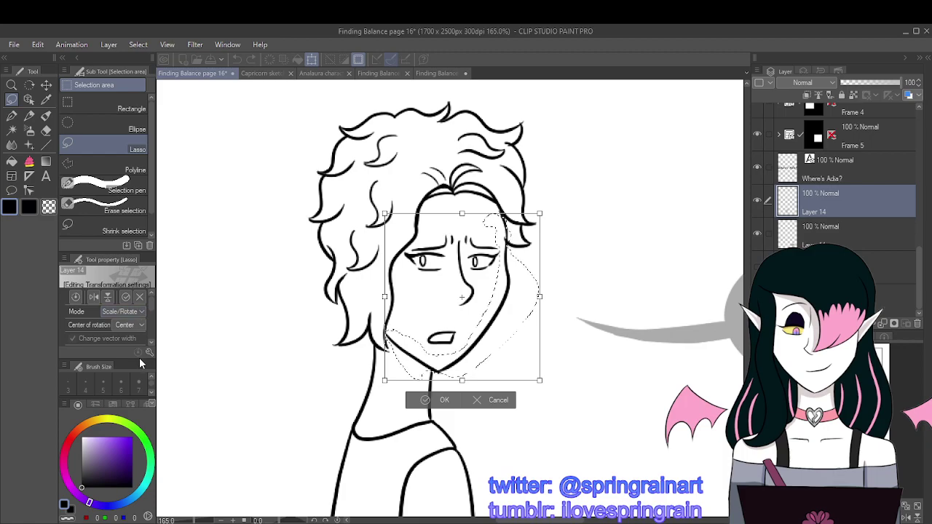
key("ctrl")
left_click_drag(475, 381, 463, 380)
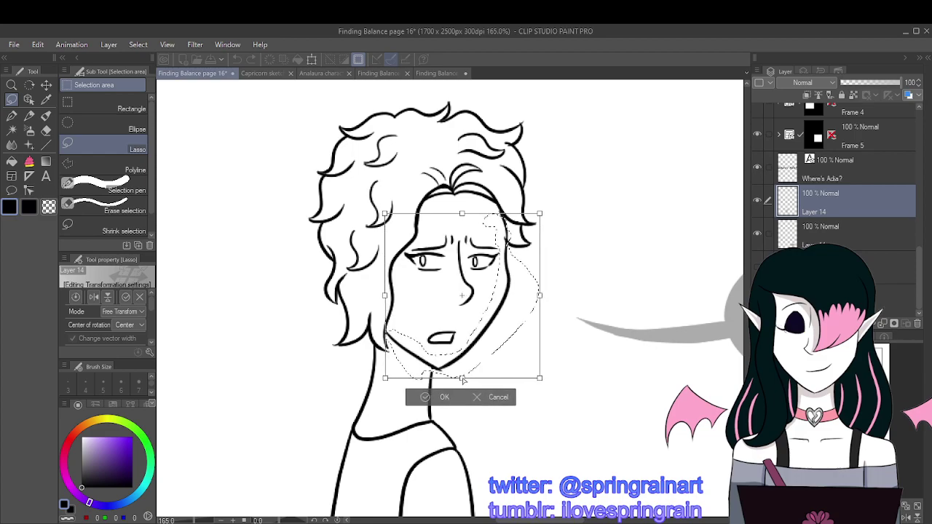
left_click(492, 398)
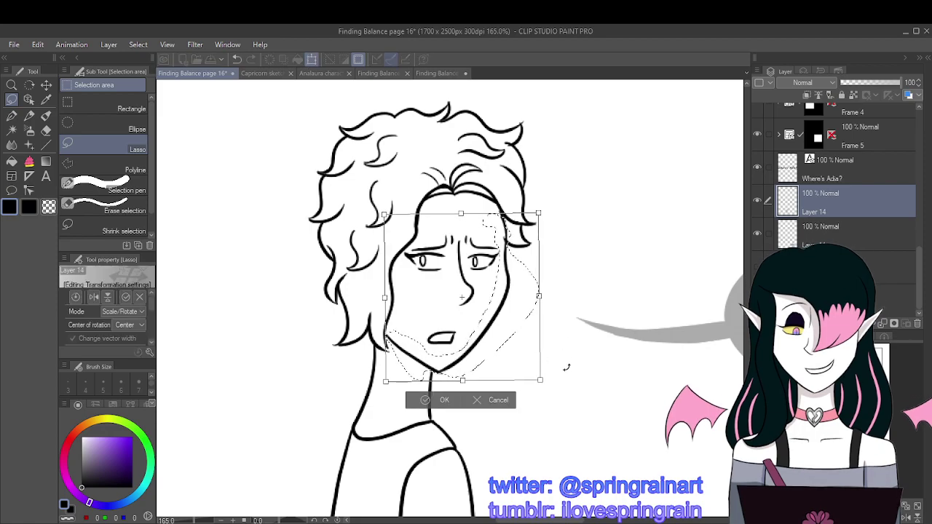
left_click(507, 399)
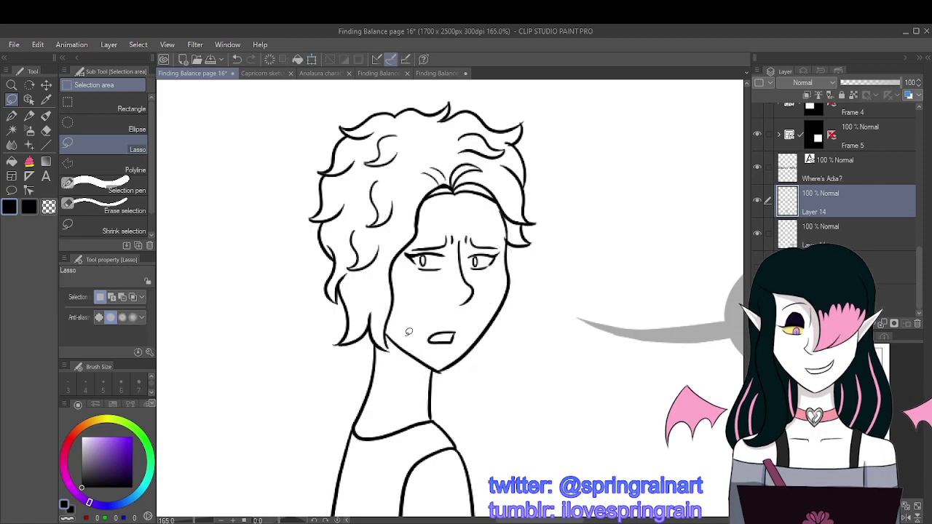
Step: Lasso the front neck line under the chin, shift and tilt it slightly toward the back of the neck, and deselect it
scroll(409, 332, "down", 4)
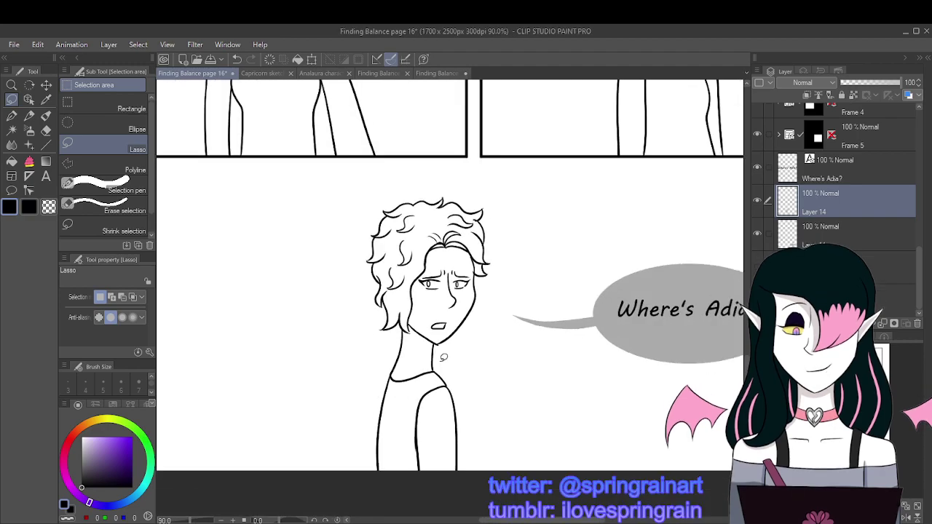
scroll(444, 357, "up", 3)
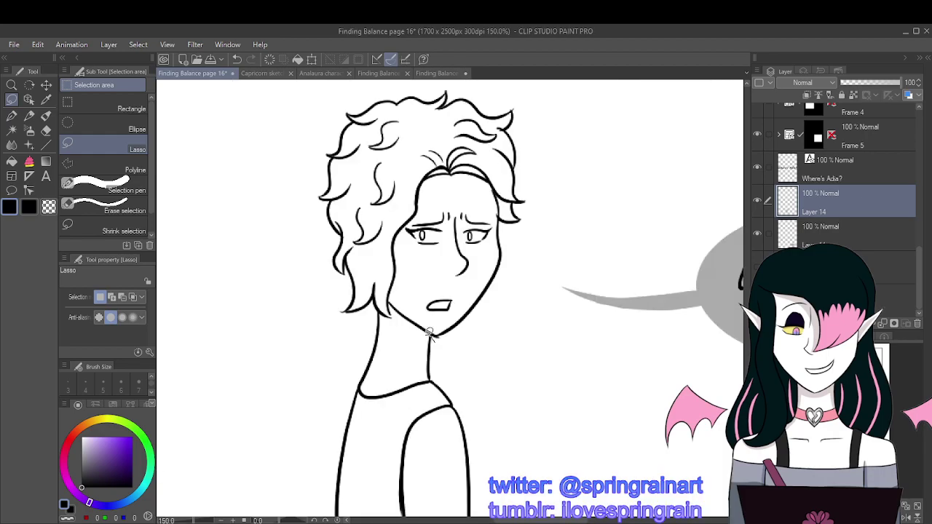
left_click_drag(436, 337, 437, 337)
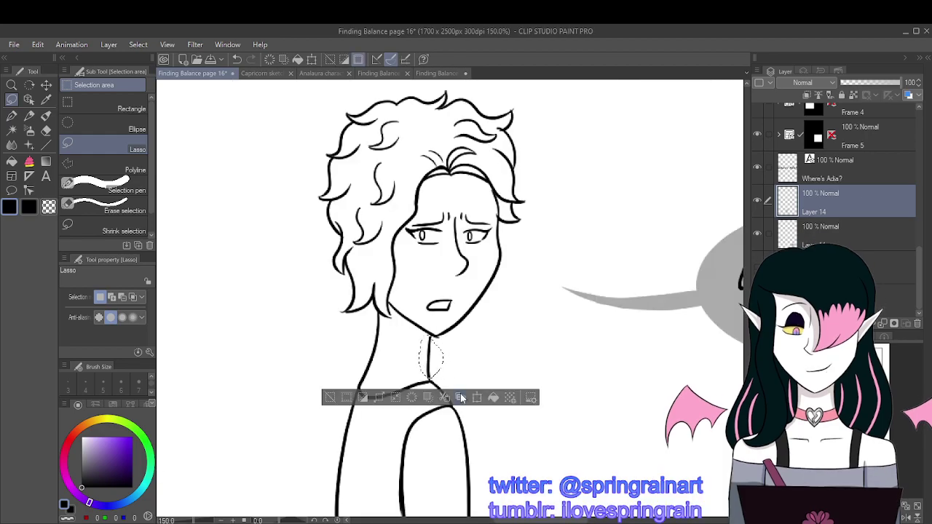
left_click(461, 397)
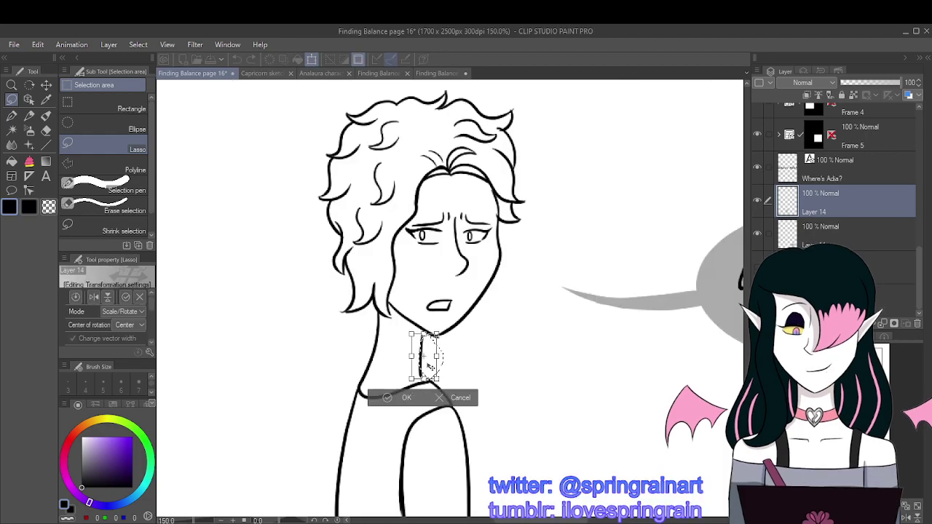
left_click_drag(440, 334, 434, 357)
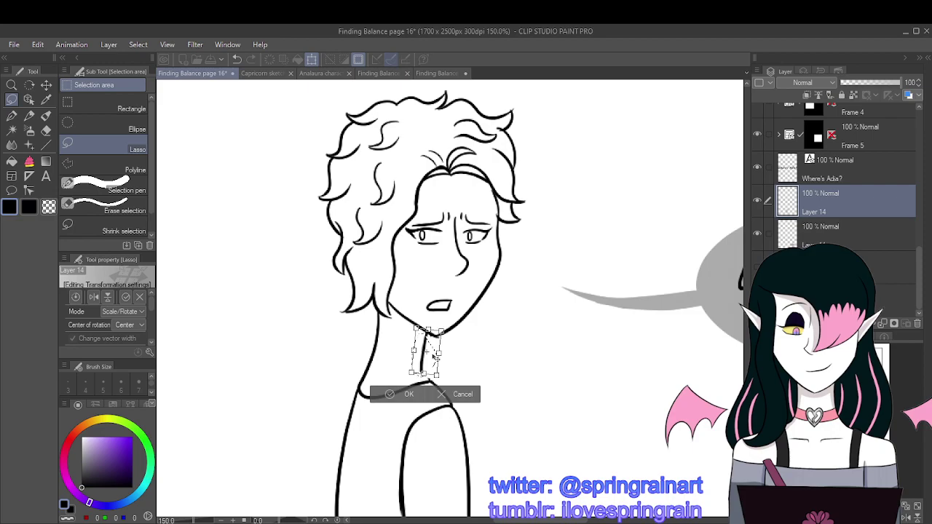
left_click(393, 394)
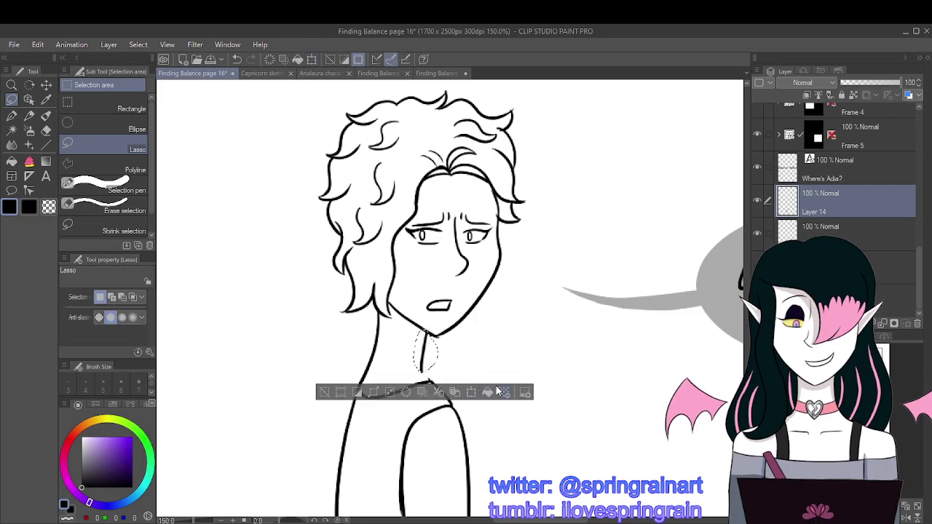
key("ctrl+d")
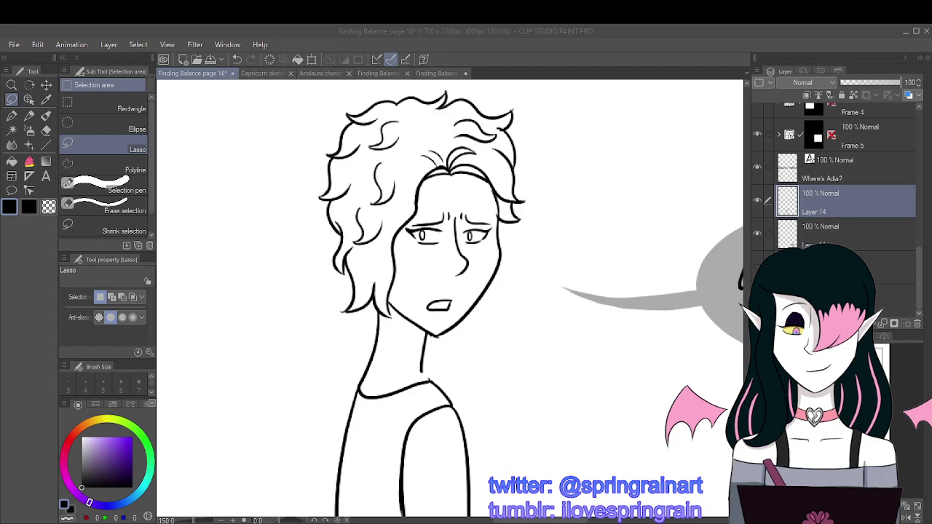
Step: With the G-pen, extend the front neck line down to the neckline and ink a slimmer line for the back of the neck
key("p")
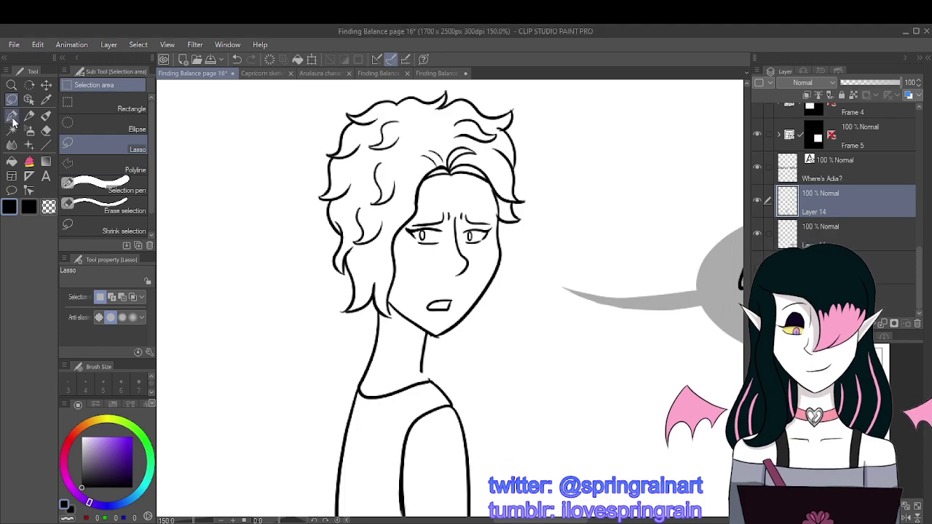
scroll(421, 370, "up", 2)
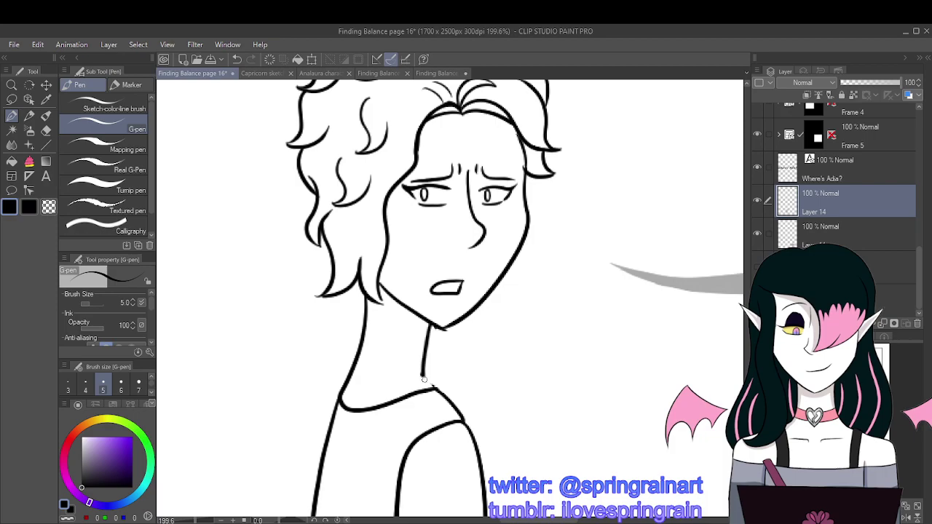
scroll(435, 390, "down", 3)
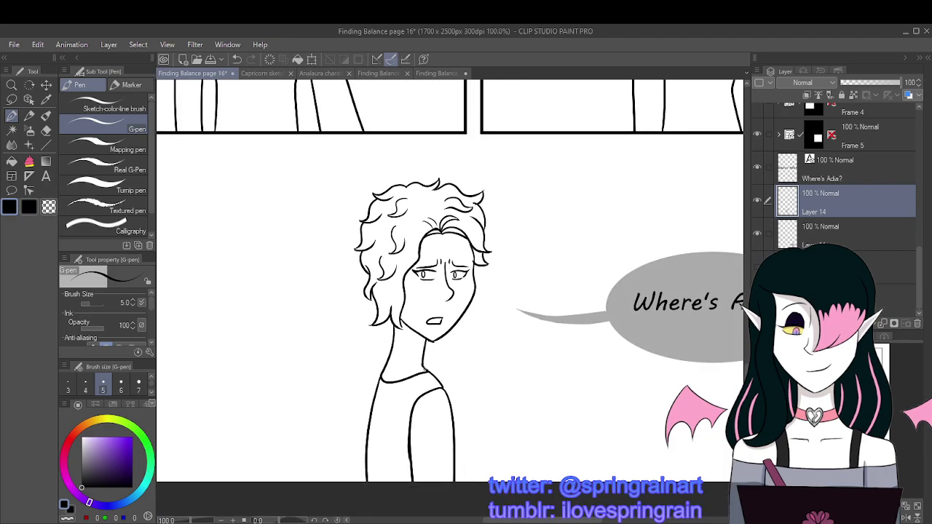
scroll(390, 329, "up", 1)
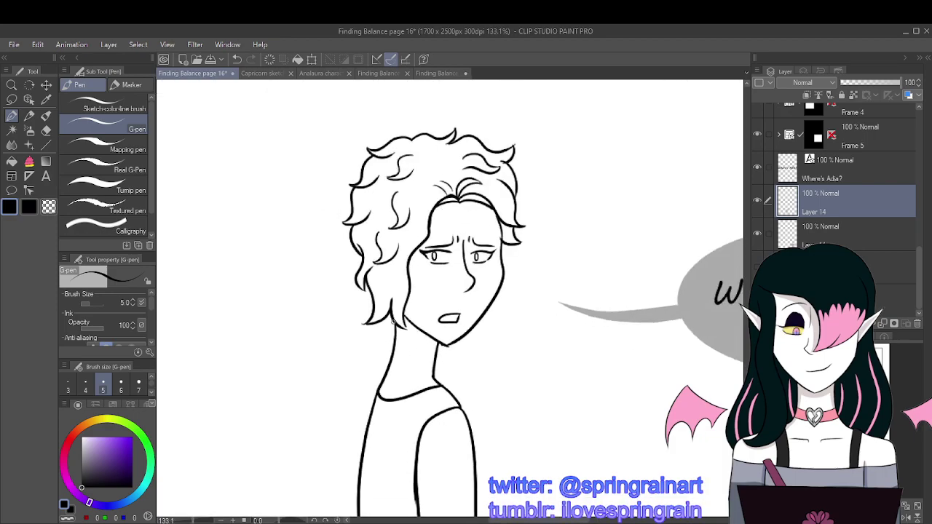
left_click_drag(391, 314, 386, 376)
scroll(415, 309, "down", 2)
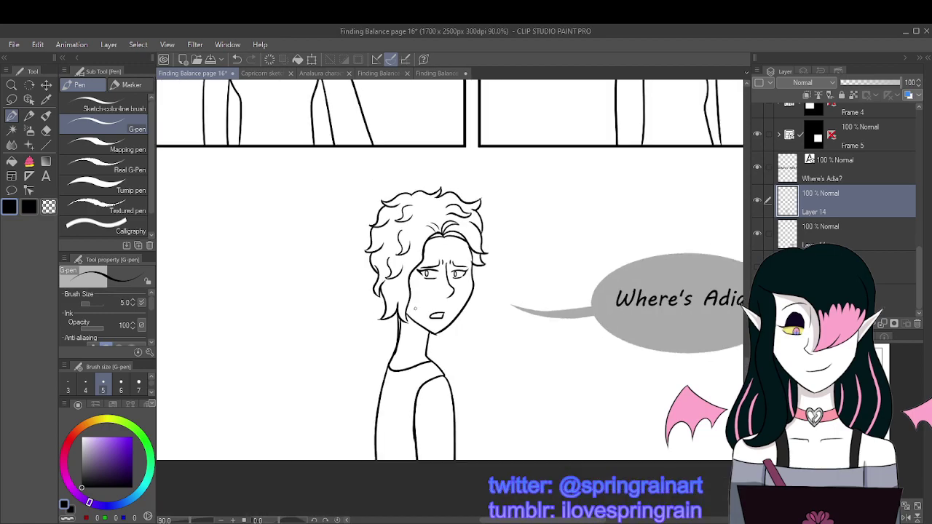
Step: Undo the last pen stroke on the bottom character and check how the neck and shoulders look
left_click(237, 58)
scroll(399, 273, "down", 2)
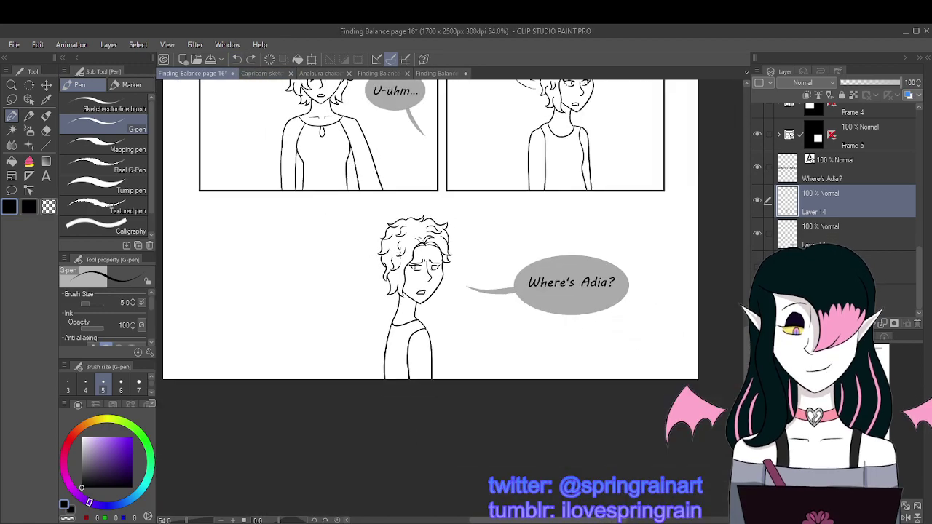
scroll(407, 336, "up", 3)
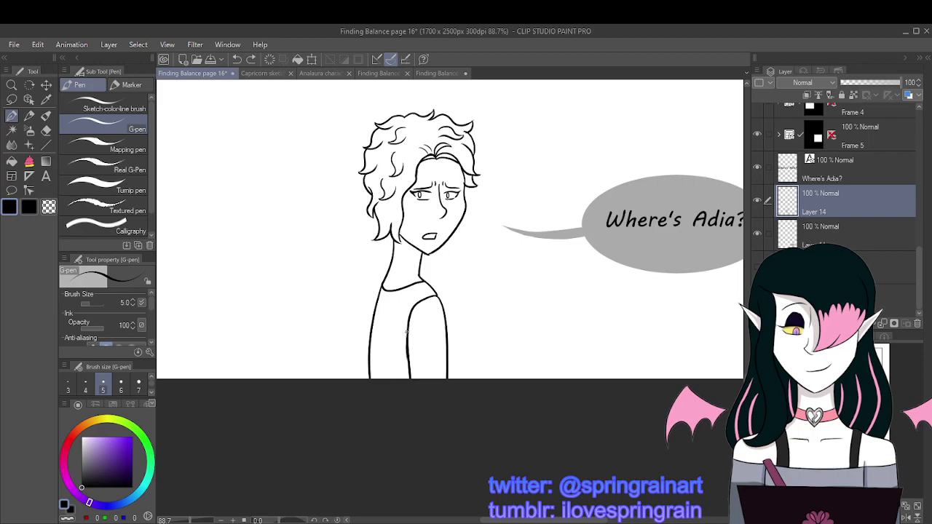
scroll(407, 332, "down", 2)
scroll(385, 311, "up", 2)
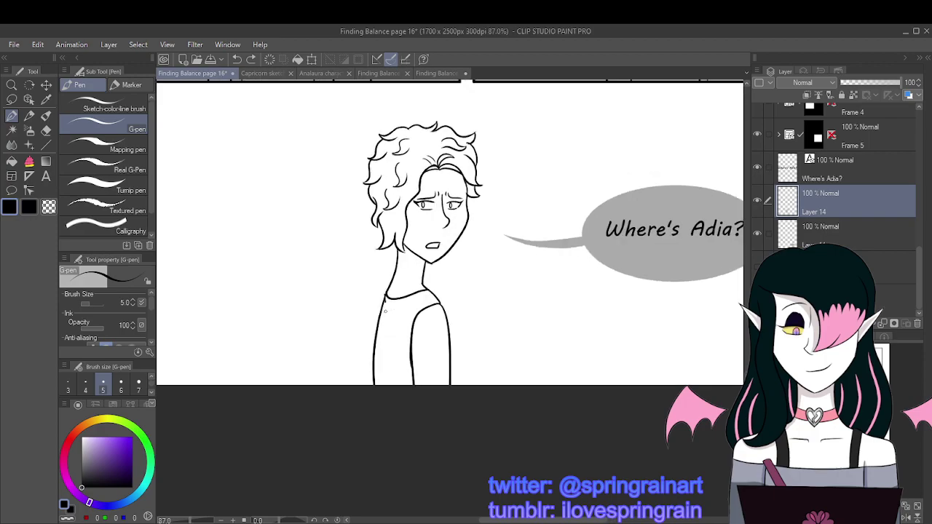
Step: Try inking the bottom character's back outline again from the neckline to the page edge, and undo the attempts
left_click_drag(386, 302, 377, 397)
key("ctrl+z")
left_click_drag(385, 295, 380, 397)
left_click(237, 59)
Step: Examine the "Where's Adia?" character's proportions and face in comparison with the characters in the panels above
scroll(468, 291, "down", 4)
scroll(438, 270, "up", 1)
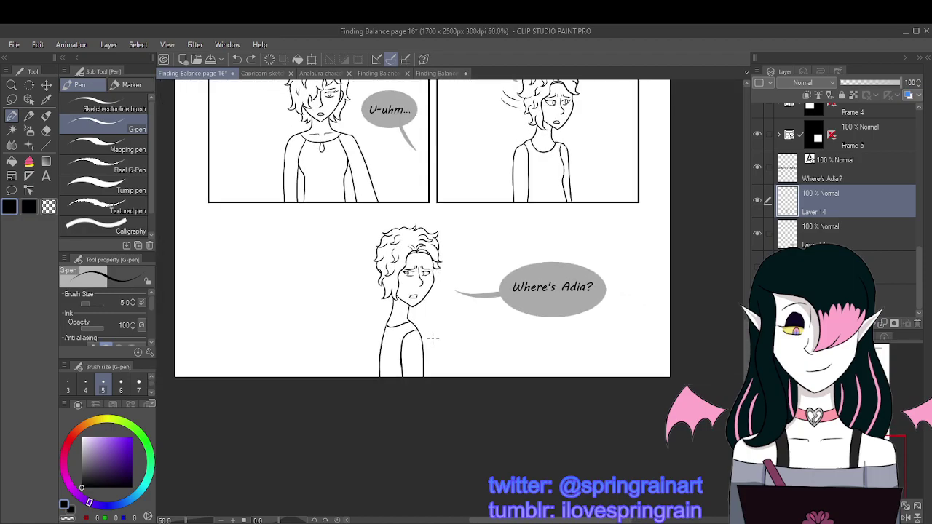
scroll(432, 338, "down", 3)
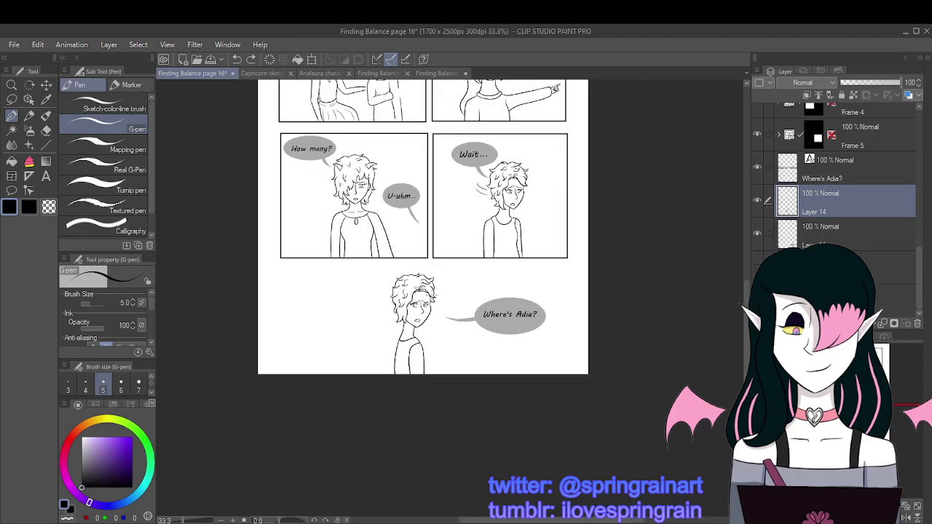
scroll(442, 168, "up", 1)
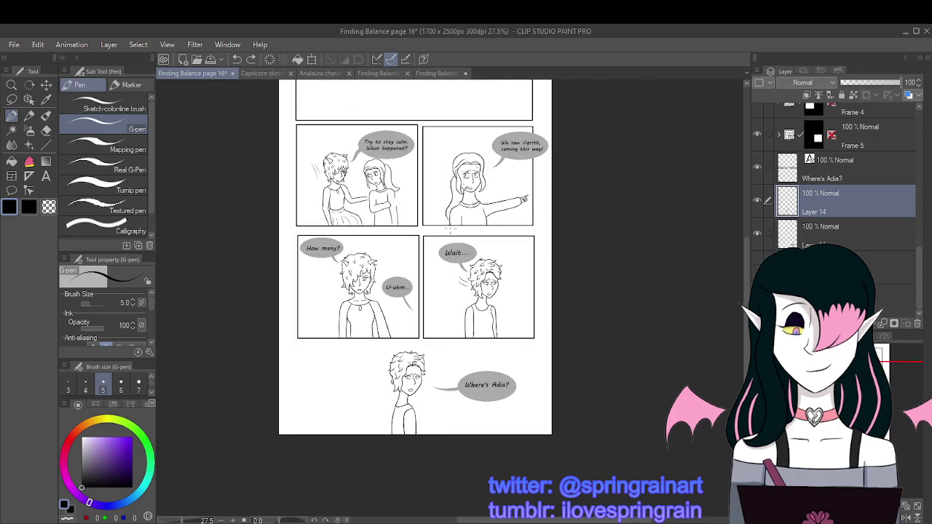
scroll(438, 366, "up", 4)
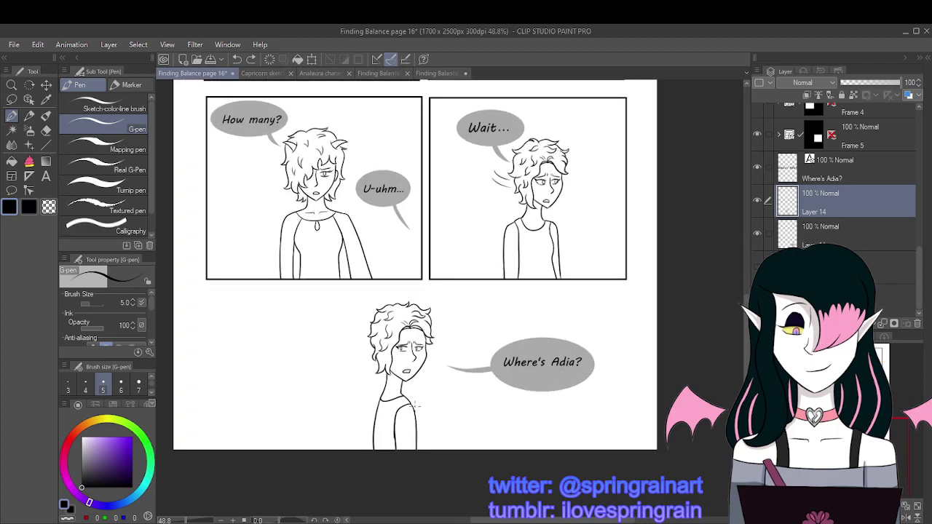
scroll(414, 405, "down", 4)
scroll(459, 214, "up", 2)
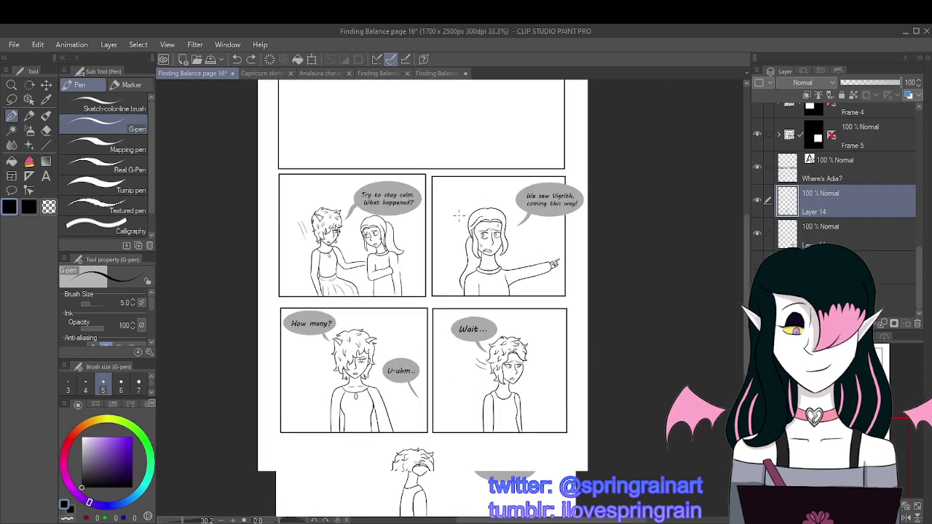
scroll(460, 216, "up", 1)
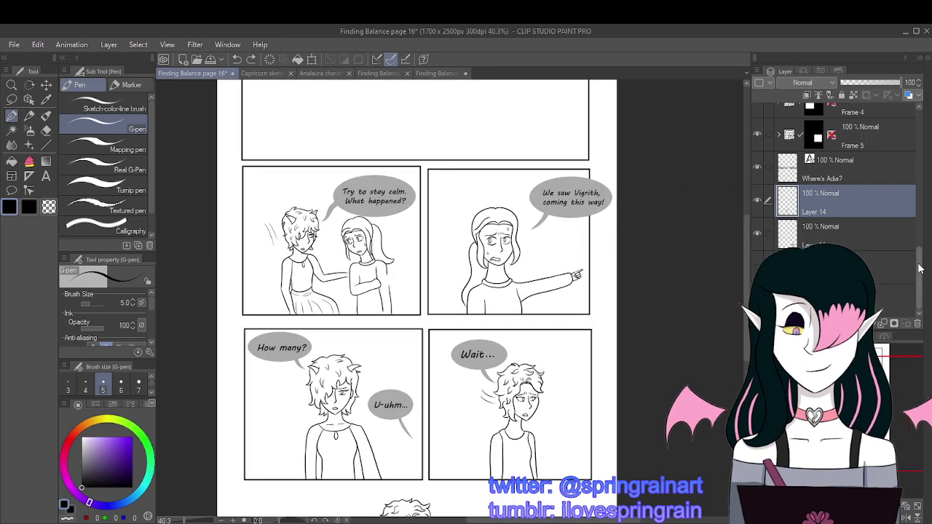
scroll(446, 443, "down", 1)
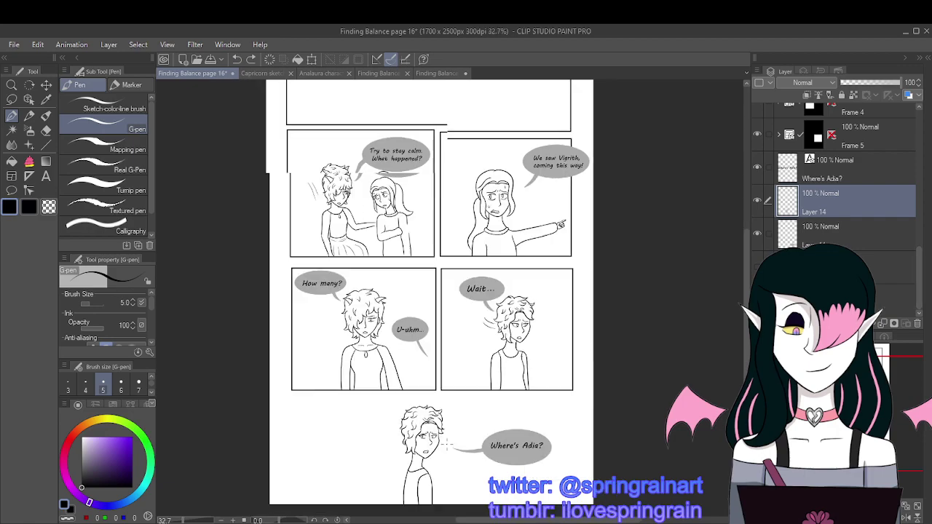
scroll(446, 443, "up", 3)
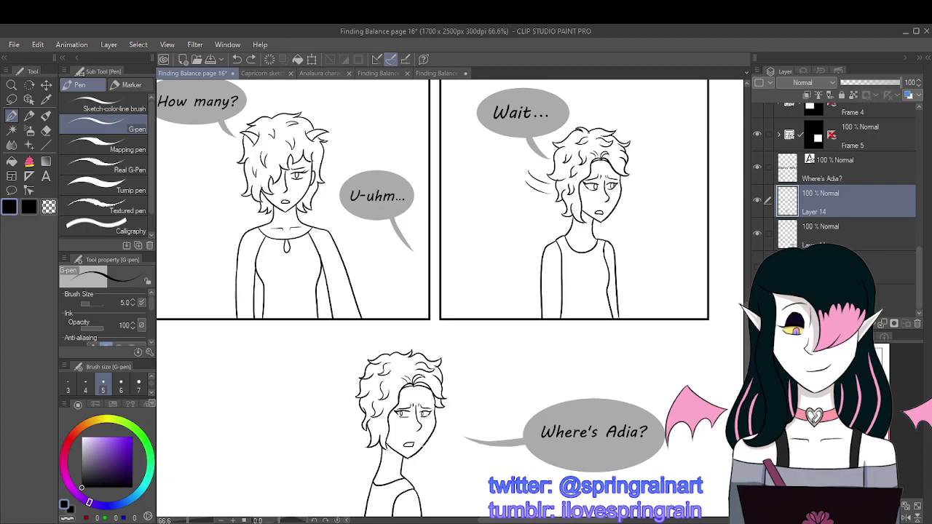
scroll(409, 424, "up", 4)
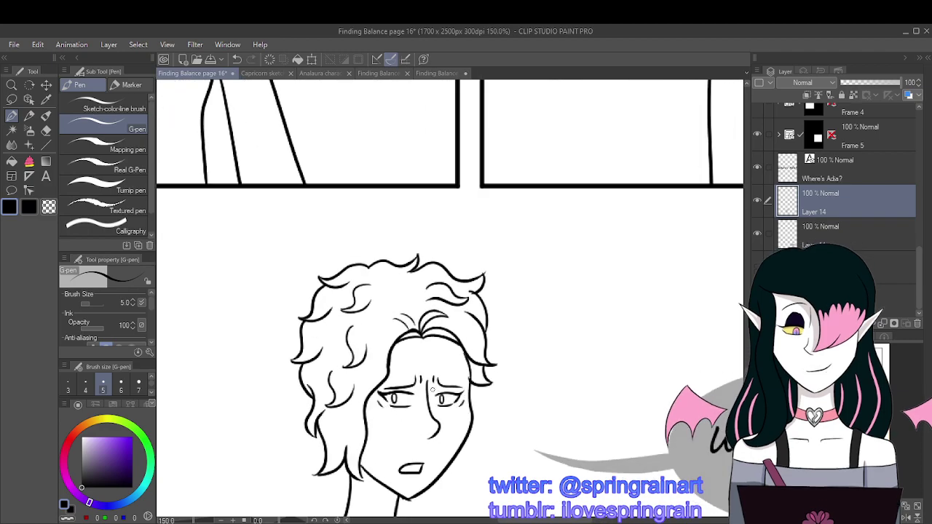
scroll(434, 360, "down", 3)
scroll(431, 393, "down", 1)
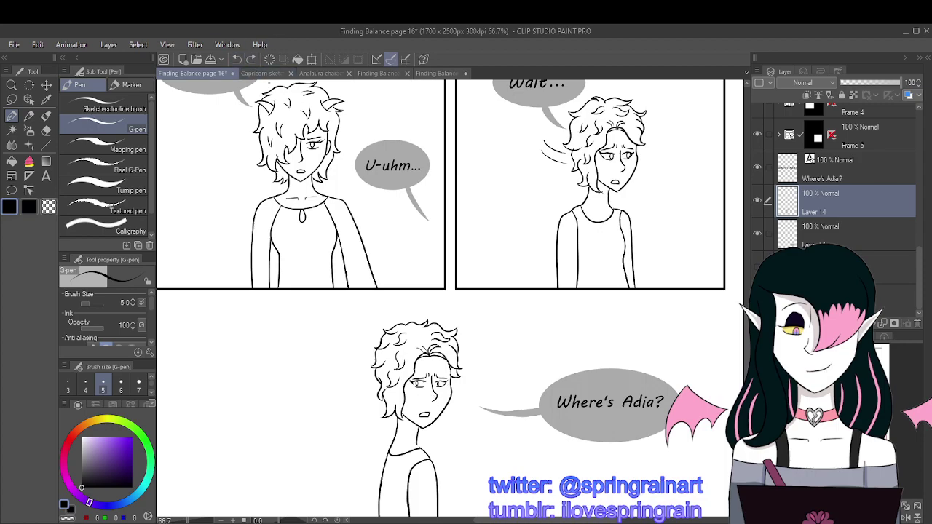
scroll(440, 381, "up", 4)
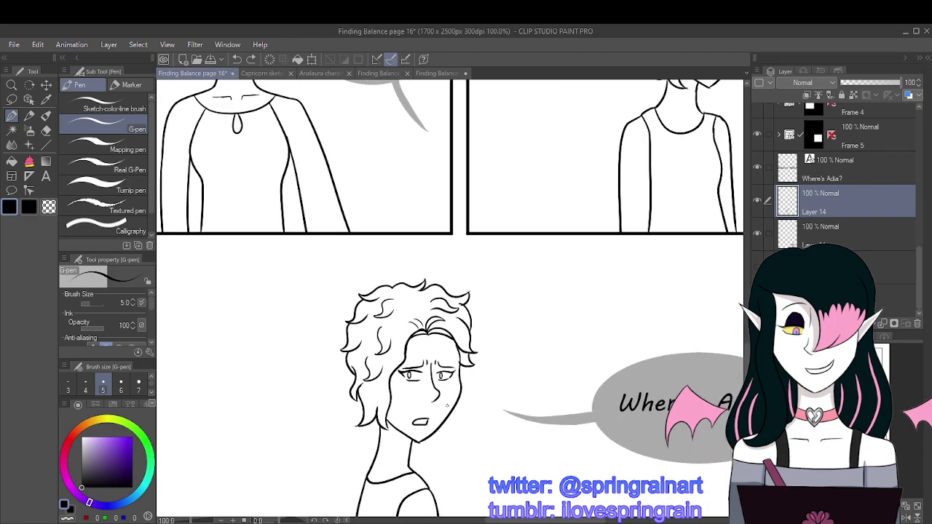
Step: Lasso the bottom character's left-hand eyebrow, raise it slightly above the eye, and deselect it
key("m")
scroll(378, 350, "up", 2)
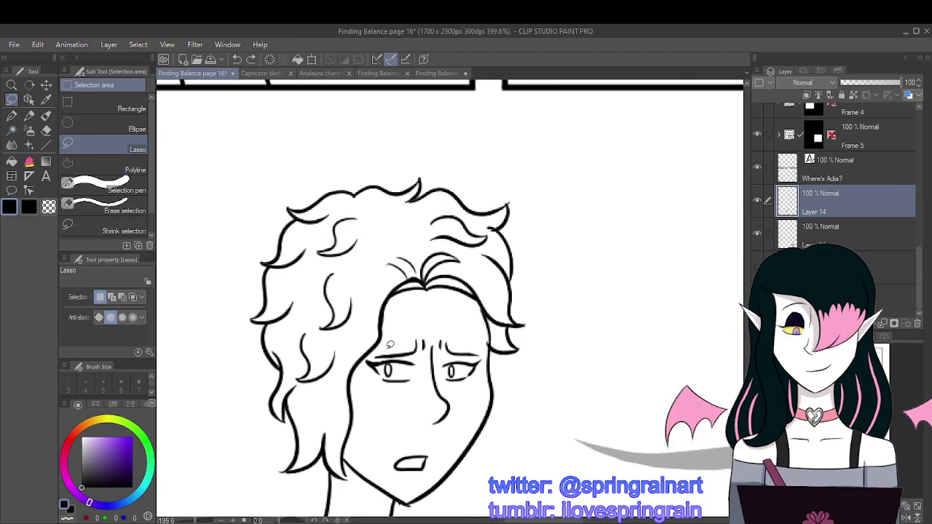
mouse_move(375, 355)
left_mouse_down()
mouse_move(412, 353)
mouse_move(435, 329)
left_mouse_up()
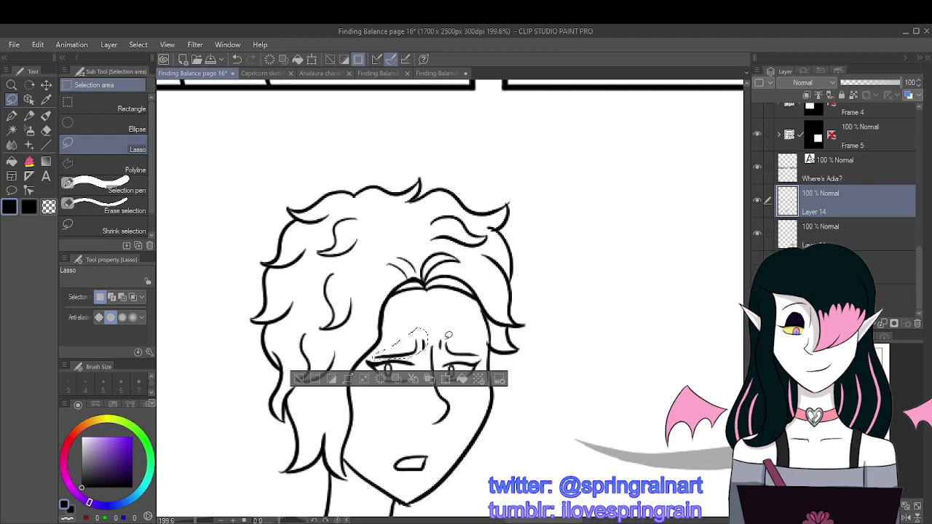
key("ctrl+t")
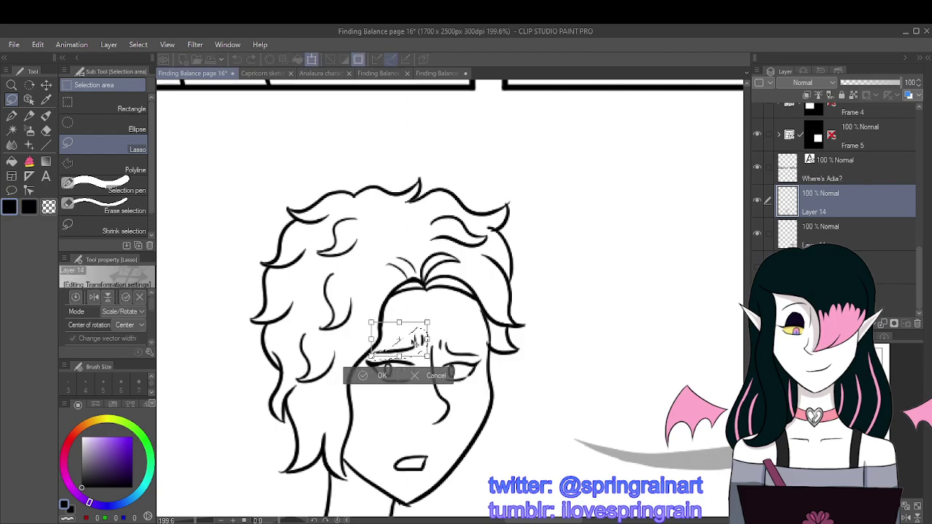
left_click_drag(419, 339, 422, 342)
left_click(384, 374)
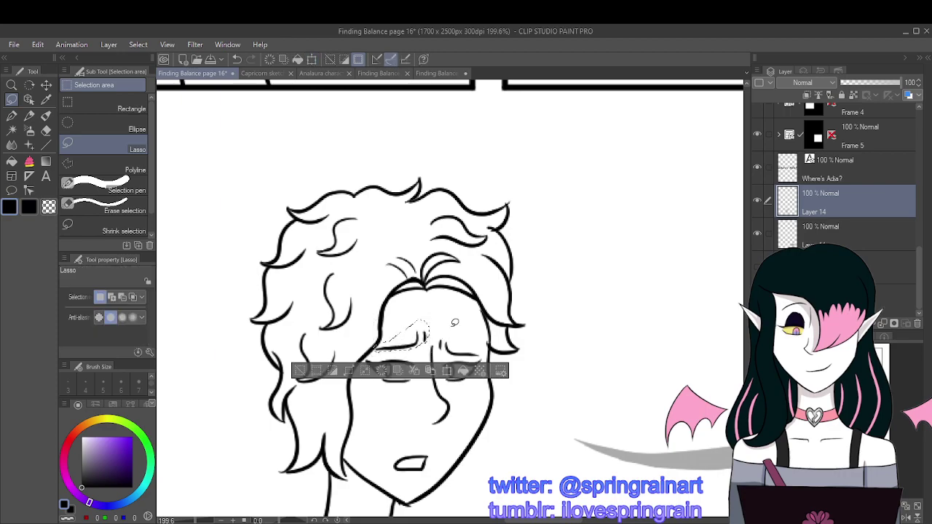
key("ctrl+d")
Step: Lasso the bottom character's right-hand eyebrow and nudge it slightly upward to match the other brow
mouse_move(439, 343)
left_mouse_down()
mouse_move(478, 352)
mouse_move(483, 341)
mouse_move(451, 328)
left_mouse_up()
scroll(434, 287, "down", 3)
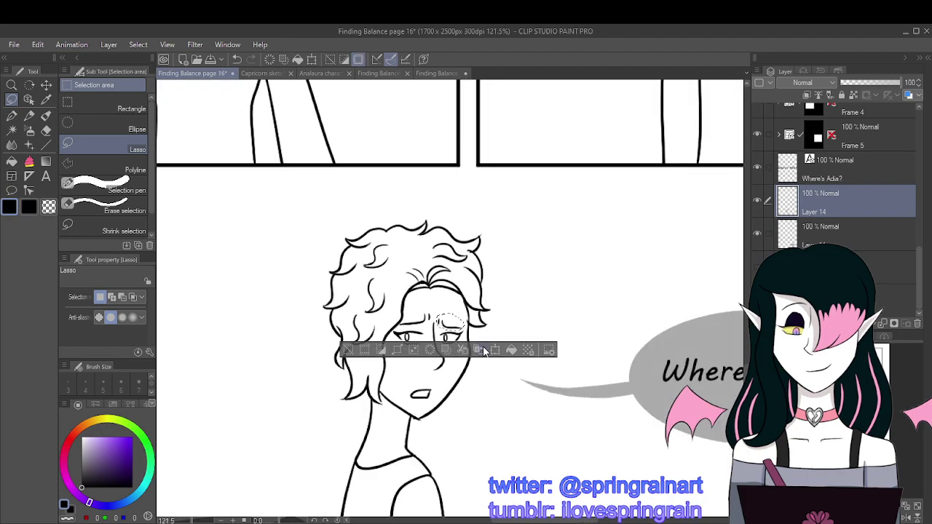
left_click(487, 353)
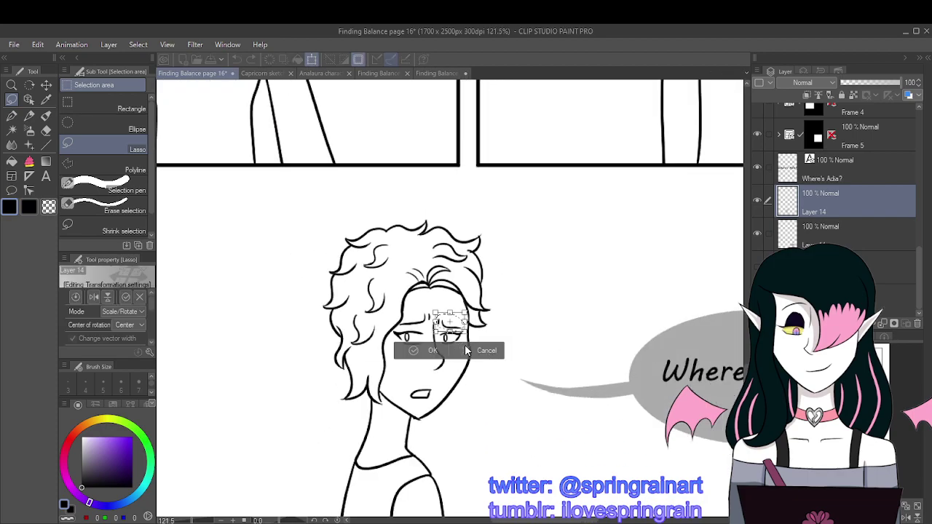
left_click_drag(451, 326, 456, 322)
left_click(434, 348)
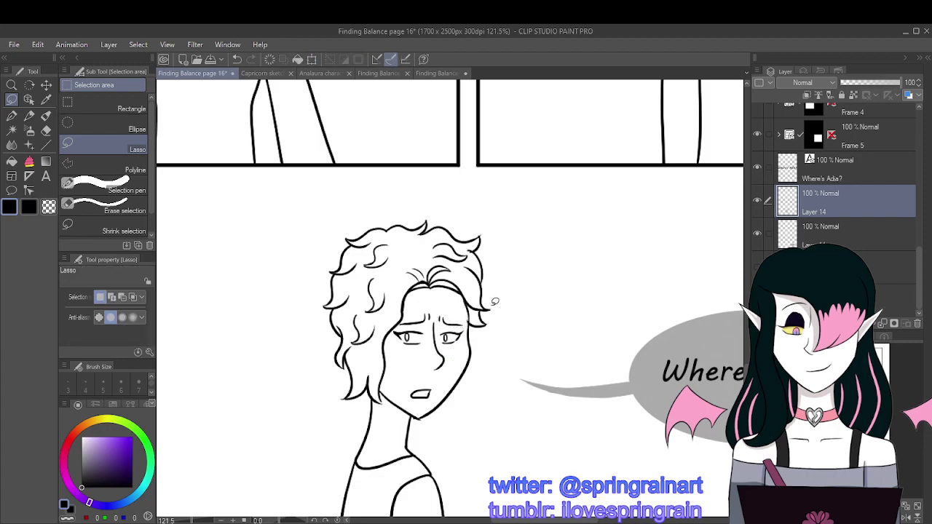
Step: Lasso the bottom character's left-hand eye, nudge it slightly toward the hair, and deselect it
scroll(430, 312, "down", 2)
scroll(431, 312, "up", 3)
scroll(431, 311, "up", 2)
mouse_move(426, 315)
left_mouse_down()
mouse_move(388, 317)
mouse_move(383, 332)
mouse_move(422, 351)
mouse_move(429, 318)
left_mouse_up()
left_click(454, 376)
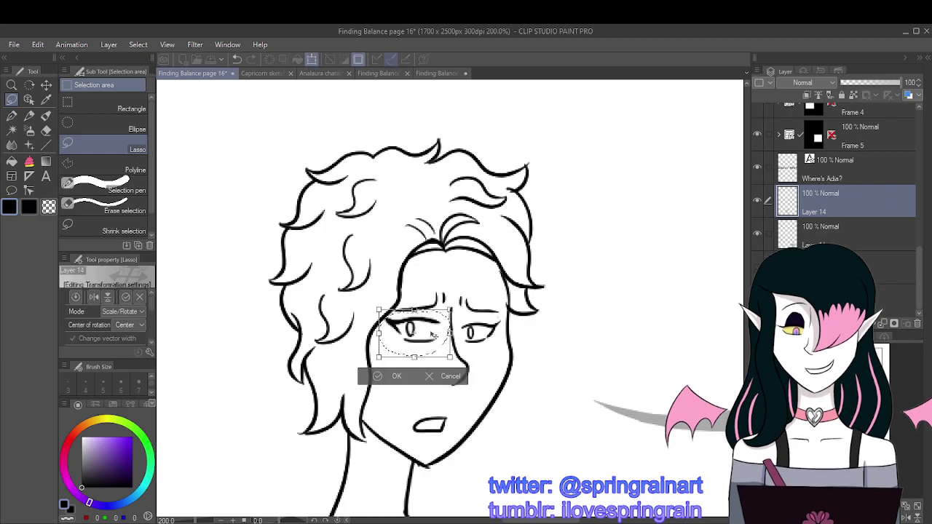
left_click_drag(433, 336, 431, 335)
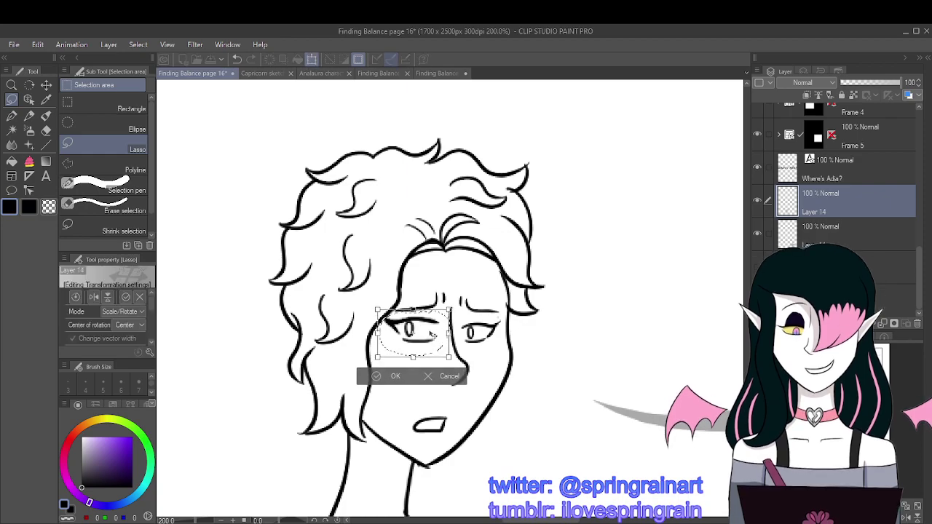
left_click(397, 375)
scroll(453, 313, "down", 2)
scroll(451, 313, "down", 2)
key("ctrl+d")
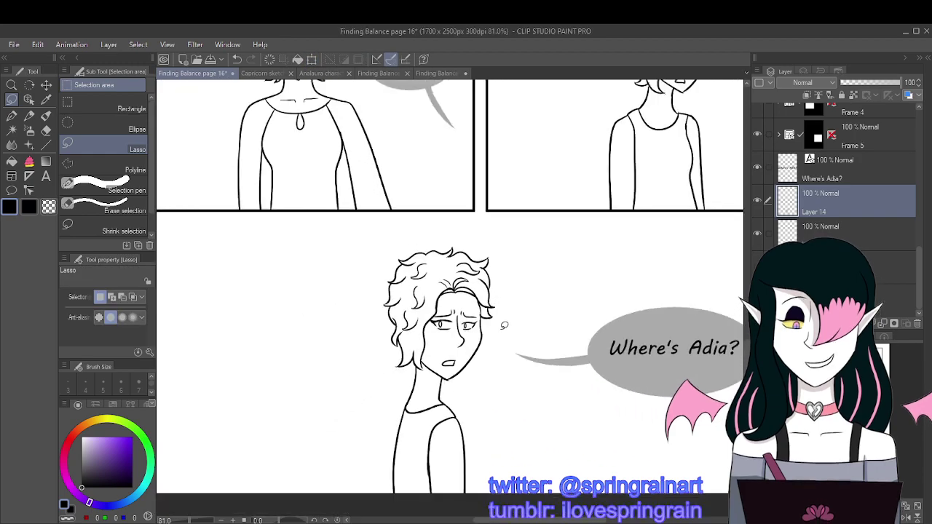
Step: Lasso the bottom character's right-hand eye, enlarge it slightly, and reposition it beside the nose
scroll(459, 313, "up", 4)
scroll(465, 311, "up", 1)
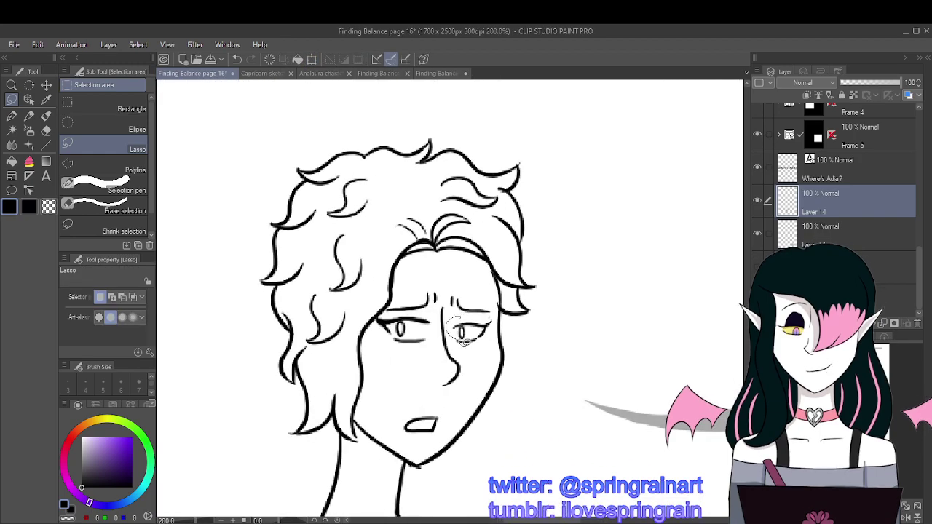
mouse_move(497, 315)
left_mouse_down()
mouse_move(453, 322)
mouse_move(467, 346)
mouse_move(497, 318)
left_mouse_up()
left_click(513, 369)
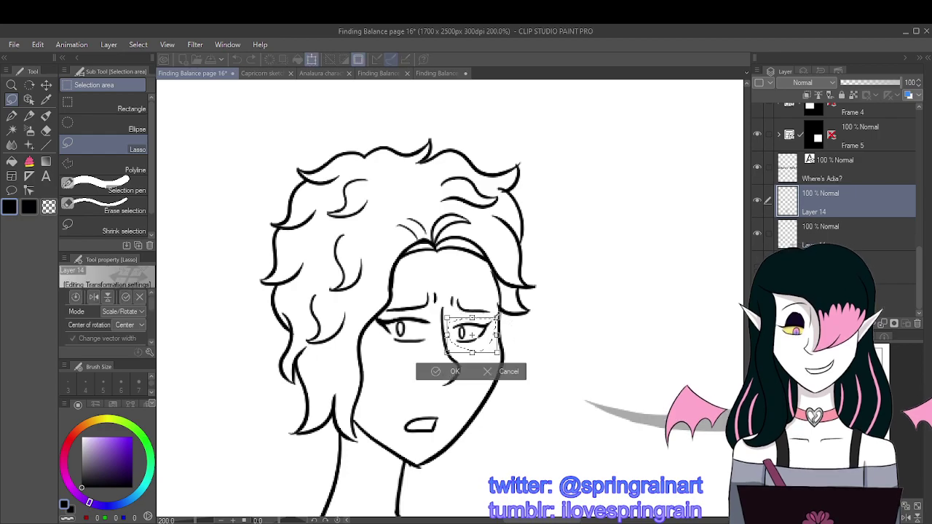
left_click_drag(498, 317, 483, 334)
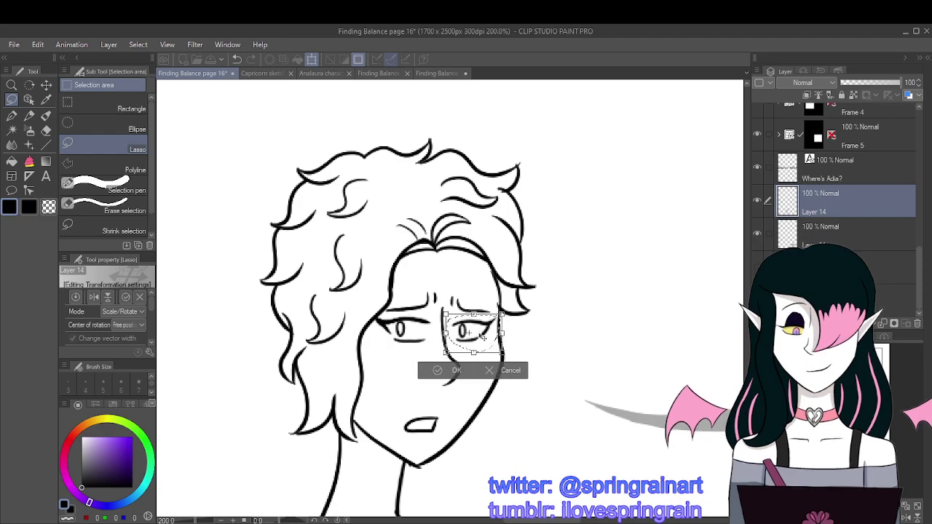
left_click(457, 370)
Step: Compare the face before and after the eye adjustments by undoing and redoing them, and look over the upper panels
scroll(447, 293, "down", 3)
scroll(447, 292, "down", 2)
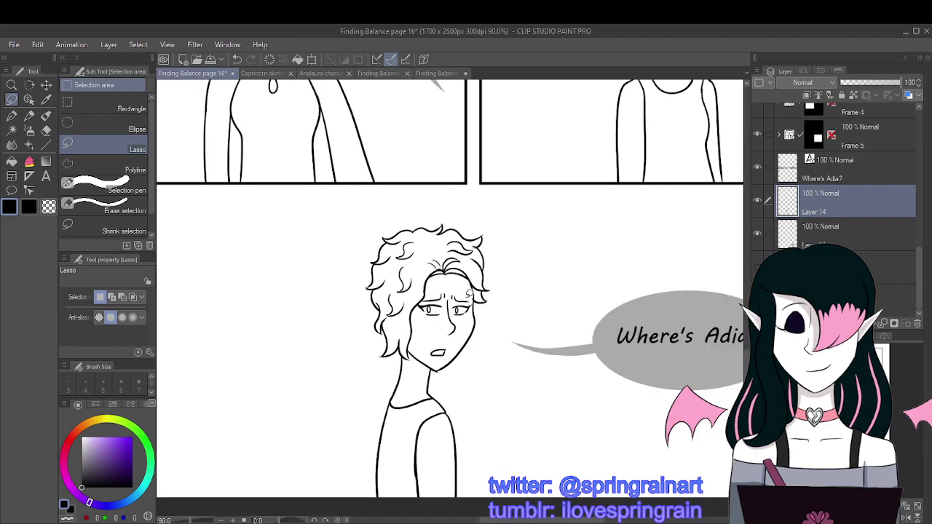
scroll(451, 300, "down", 1)
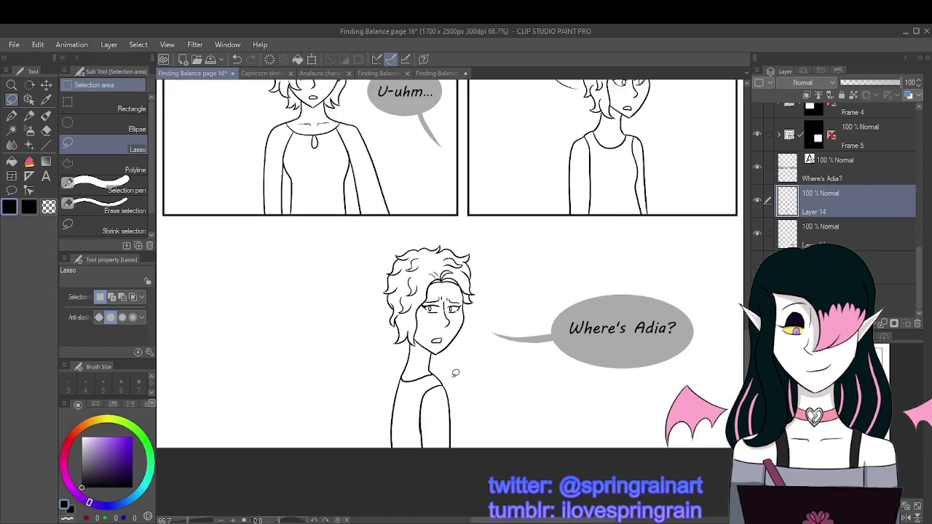
scroll(455, 373, "down", 1)
scroll(453, 348, "up", 1)
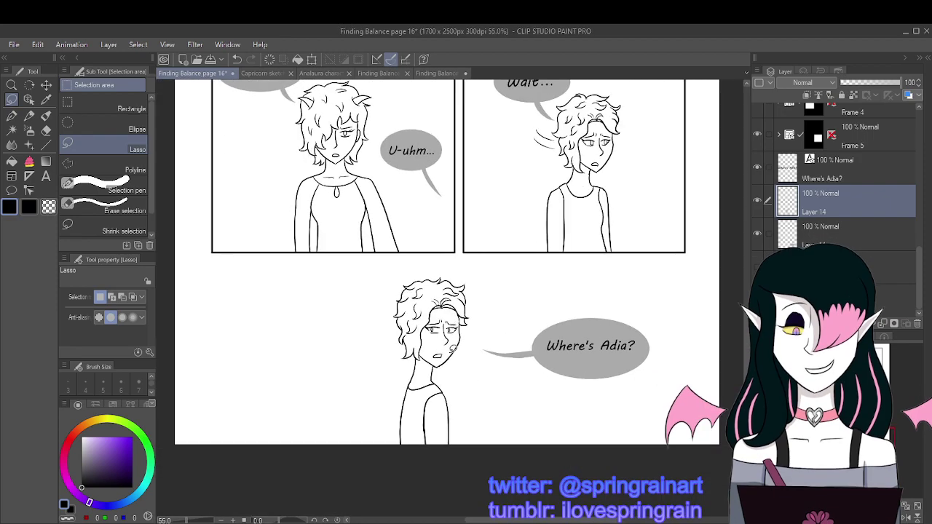
left_click(237, 61)
left_click(234, 59)
left_click(235, 59)
left_click(252, 58)
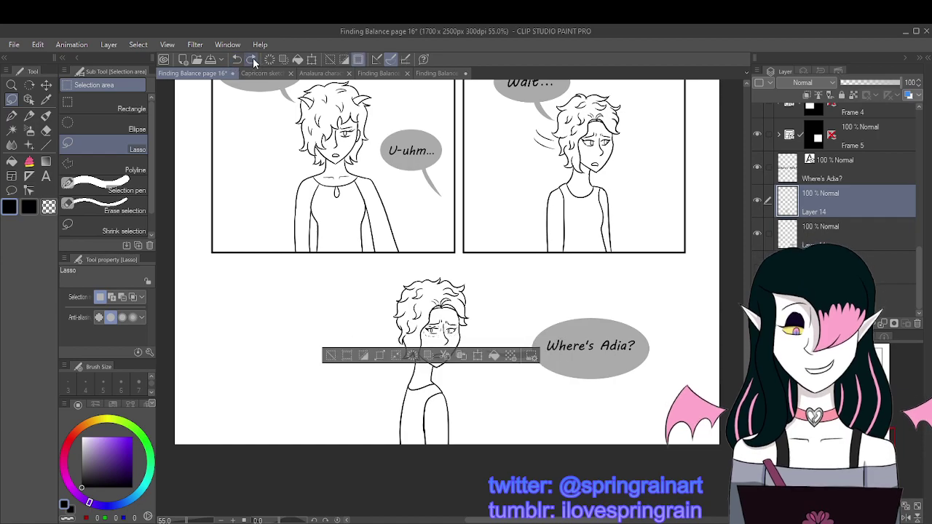
left_click(253, 59)
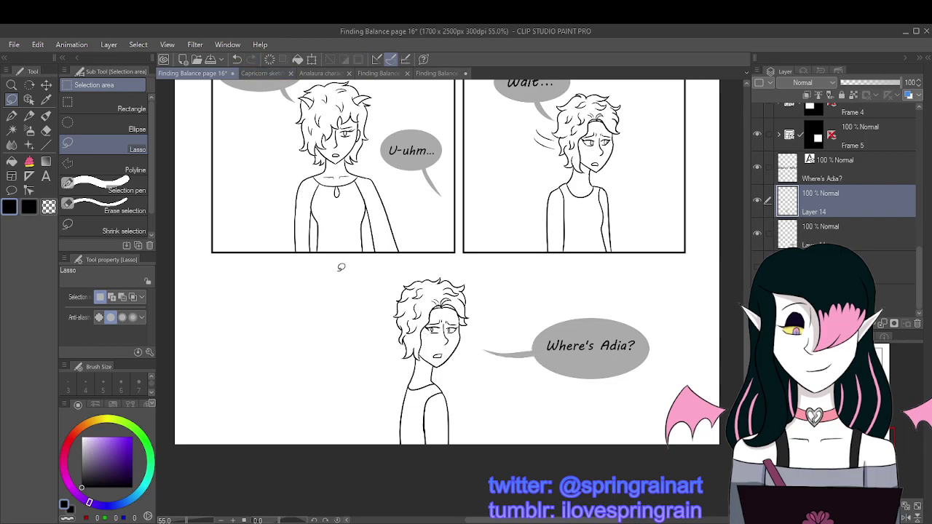
scroll(466, 356, "up", 3)
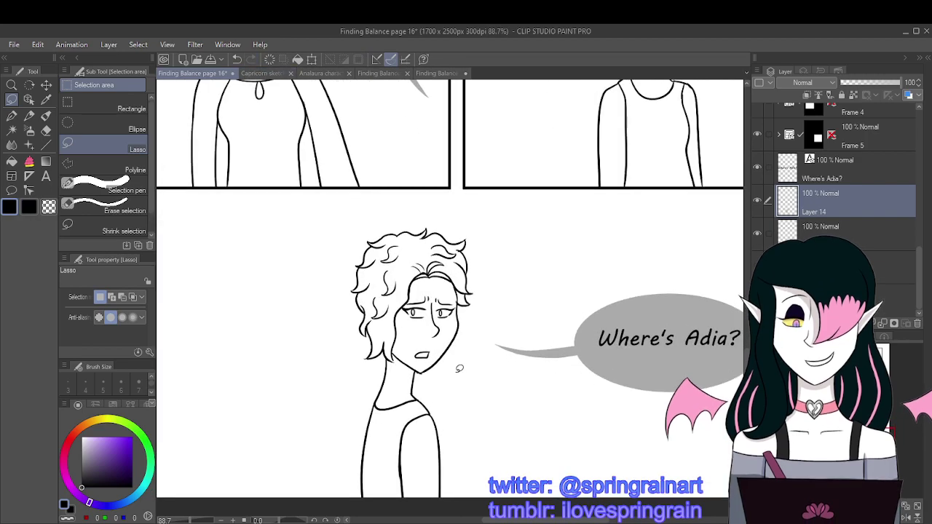
scroll(459, 369, "down", 4)
scroll(430, 255, "down", 2)
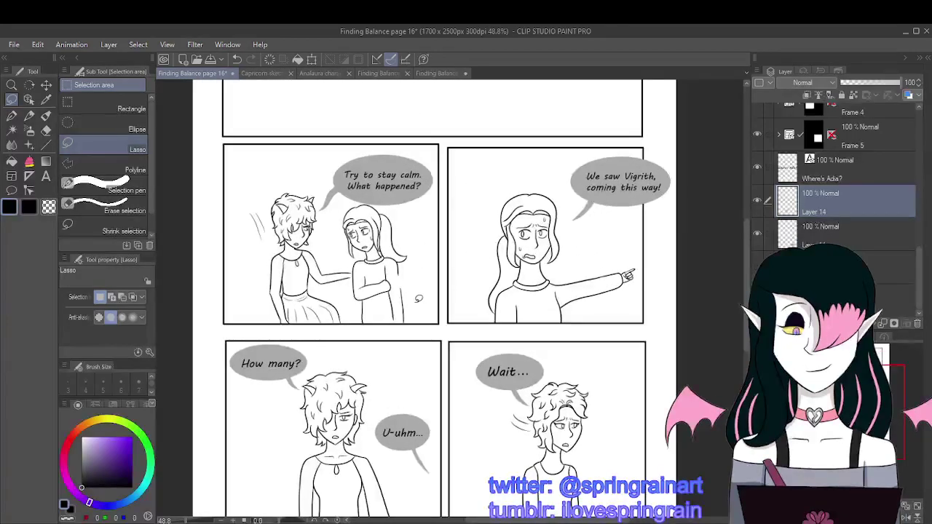
scroll(379, 240, "up", 3)
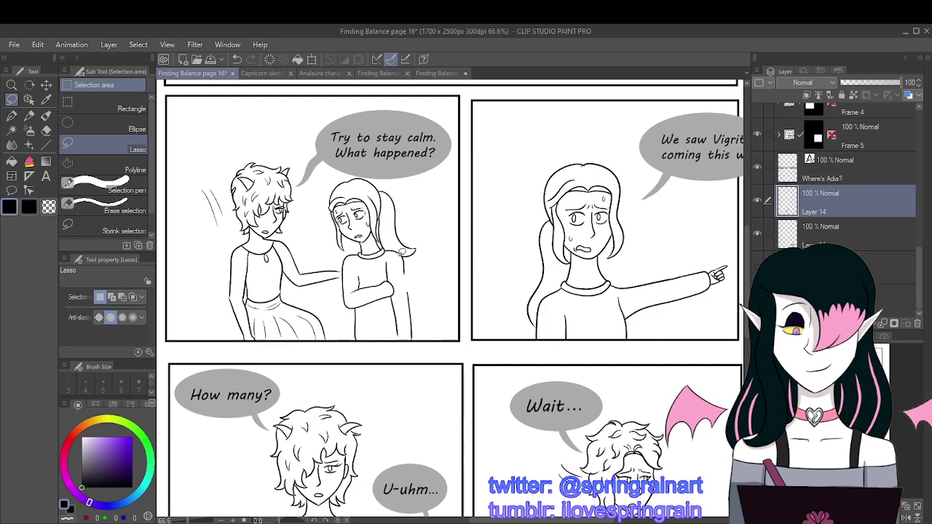
Step: Make the 46% rough sketch on Layer 2 visible again over the line art
left_click_drag(917, 254, 926, 197)
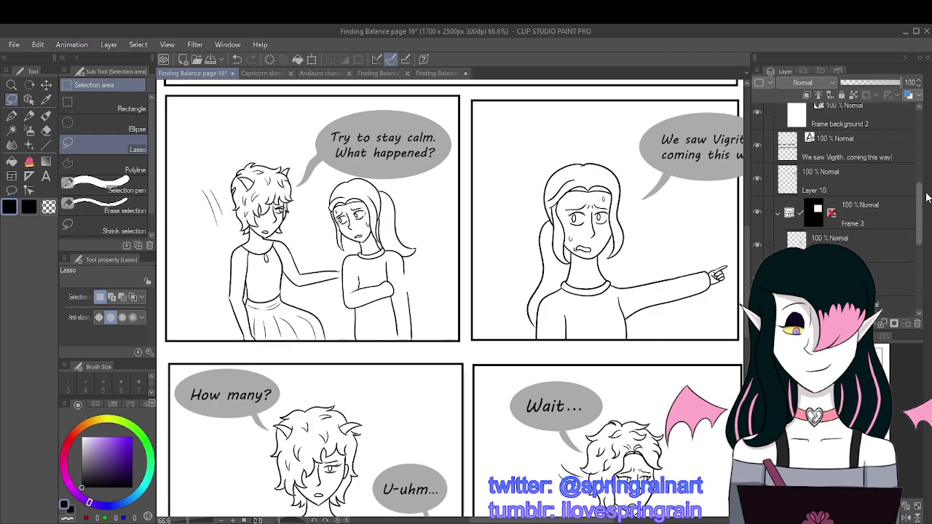
scroll(758, 120, "up", 5)
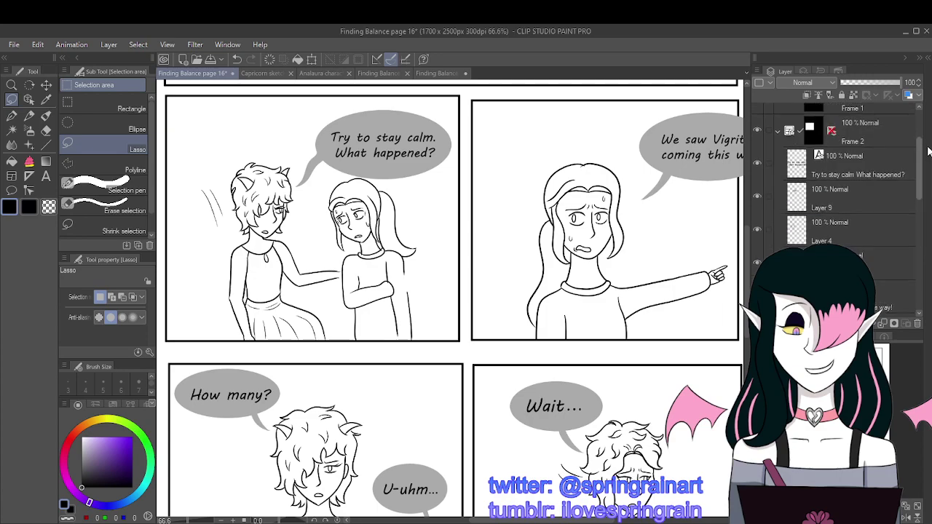
left_click(757, 118)
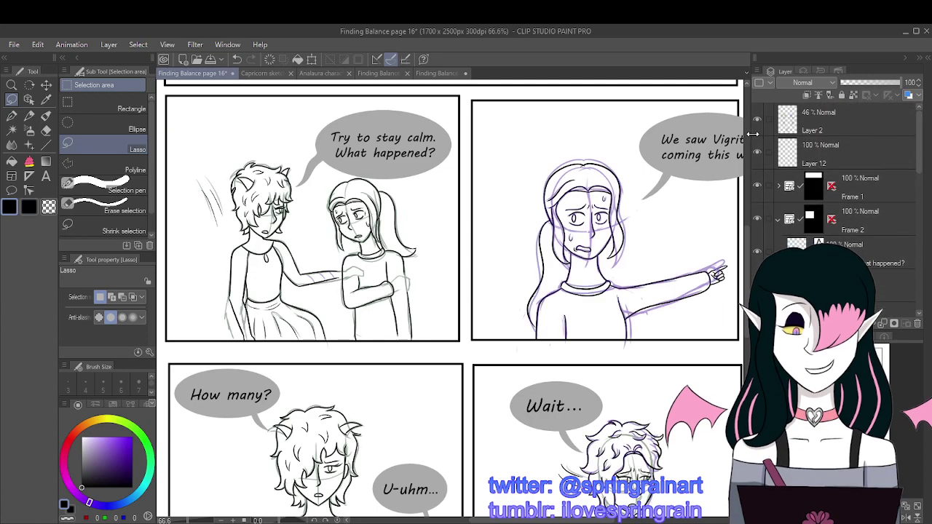
scroll(359, 273, "up", 3)
scroll(360, 273, "up", 1)
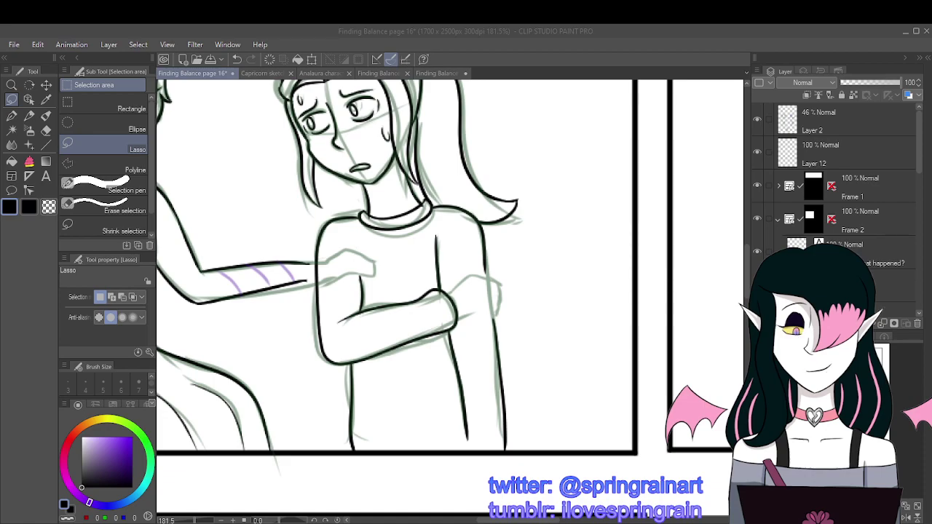
left_click(495, 519)
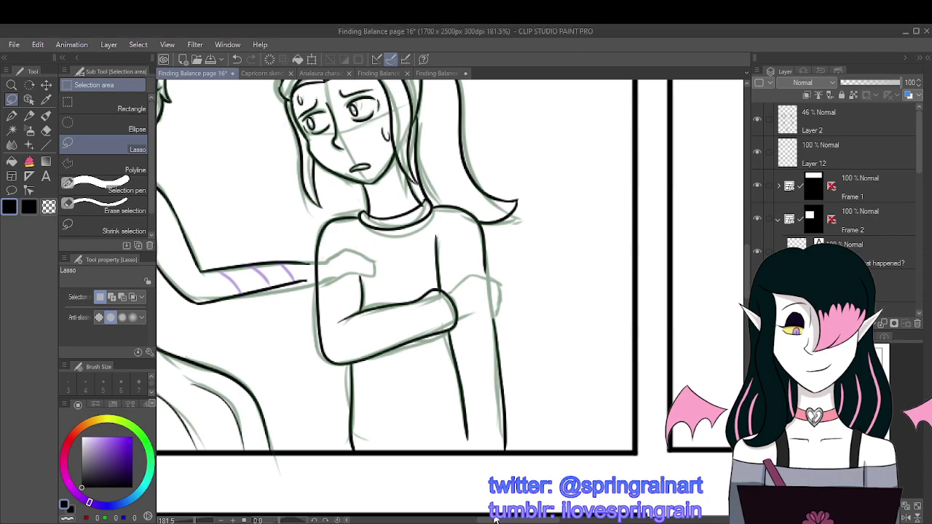
Step: Choose the G-pen at size 5 and make Layer 4 inside Frame 2 the active layer, toggling its visibility to check its contents
key("p")
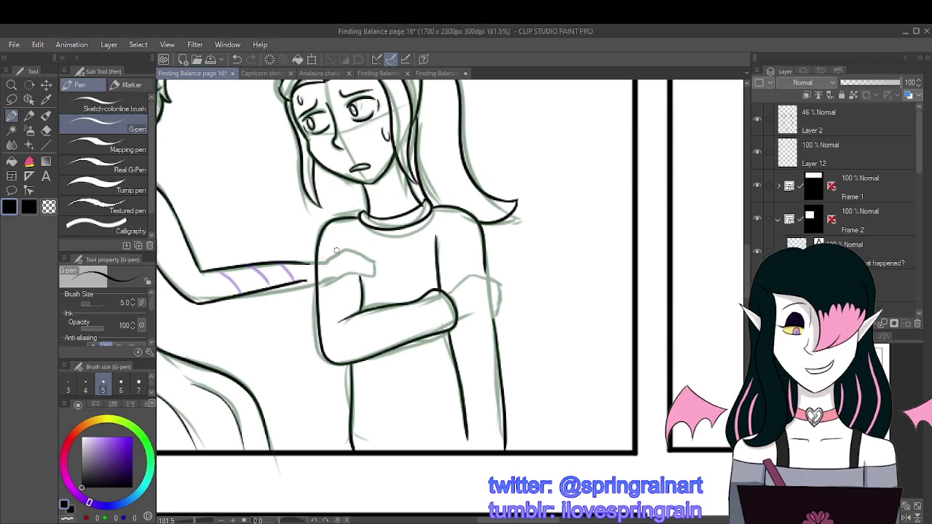
scroll(304, 262, "up", 3)
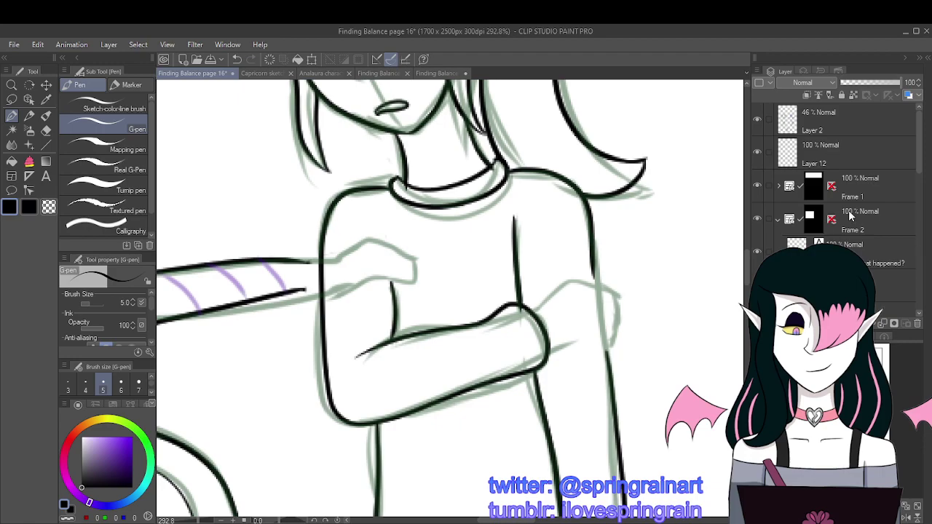
left_click(796, 193)
left_click(796, 211)
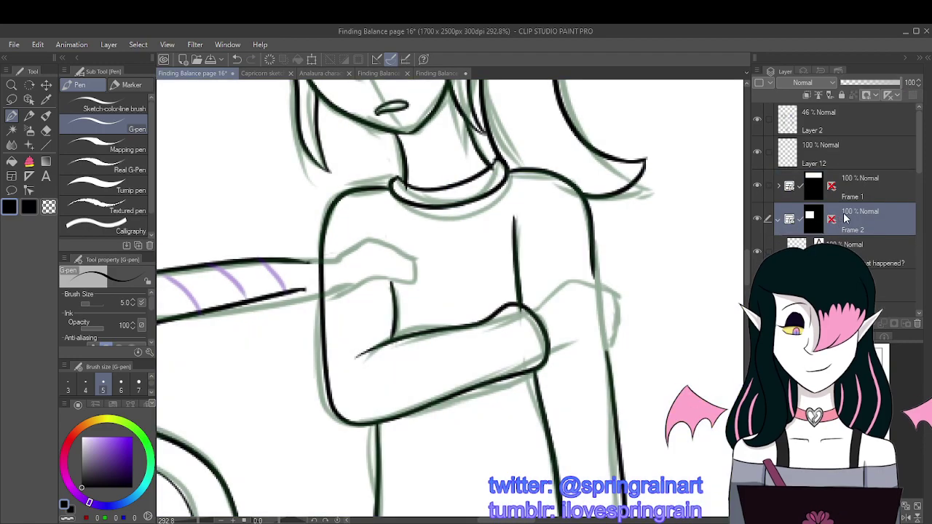
left_click_drag(919, 169, 919, 207)
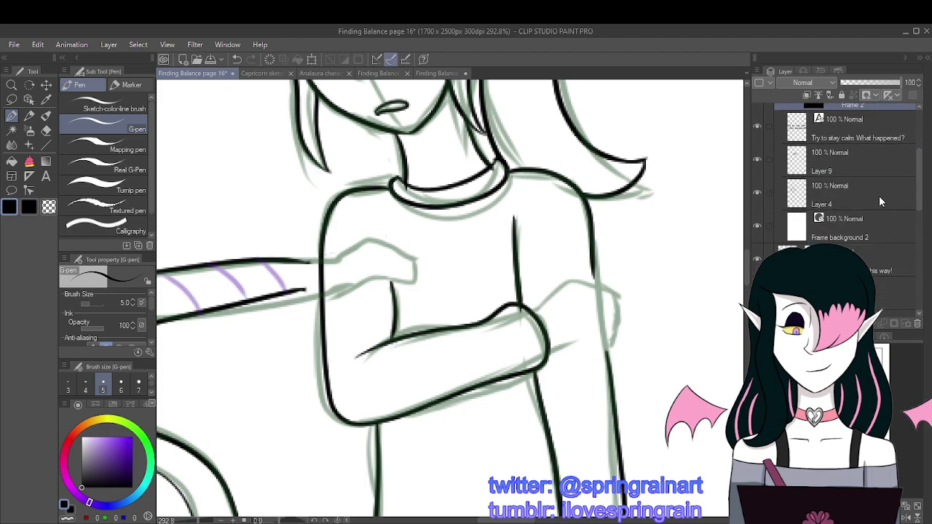
left_click(879, 196)
left_click(757, 192)
left_click(757, 192)
scroll(297, 256, "up", 1)
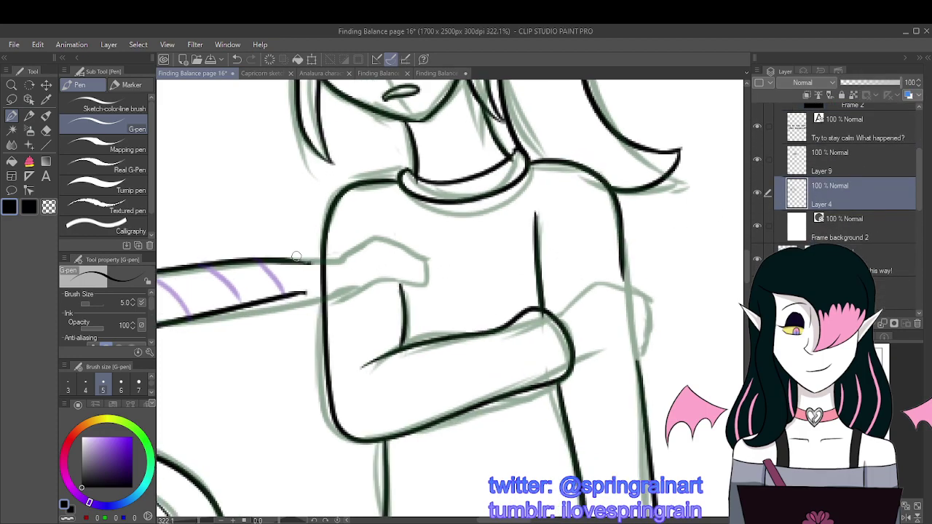
Step: Ink the outline of the horned character's outstretched hand resting on the ponytailed character's upper arm in the second panel
mouse_move(305, 262)
left_mouse_down()
mouse_move(346, 241)
mouse_move(386, 259)
mouse_move(377, 291)
mouse_move(341, 282)
mouse_move(305, 294)
mouse_move(373, 300)
left_mouse_up()
key("ctrl+minus")
key("ctrl+minus")
key("ctrl+minus")
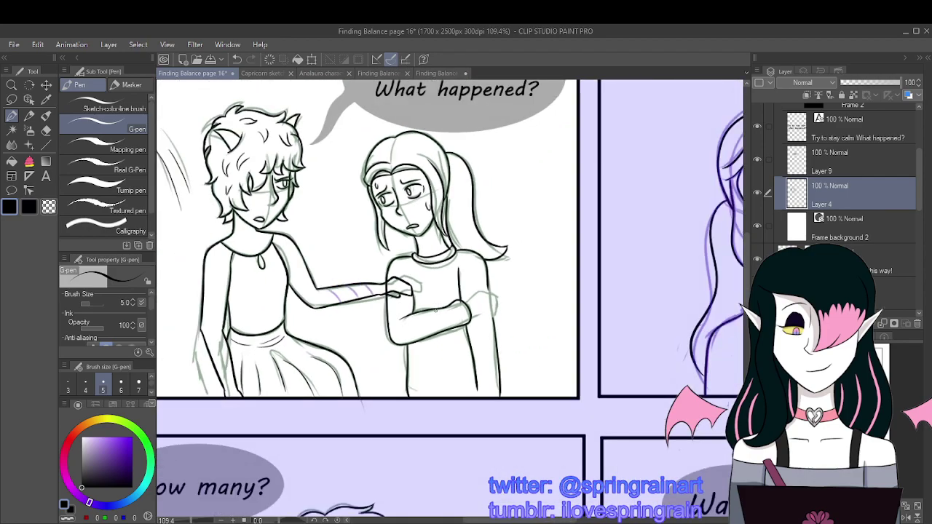
Step: Erase the sleeve line crossing the horned character's hand and clean up the stray lines around the wrist with the Hard eraser
key("ctrl+plus")
key("ctrl+plus")
key("ctrl+plus")
left_click(46, 129)
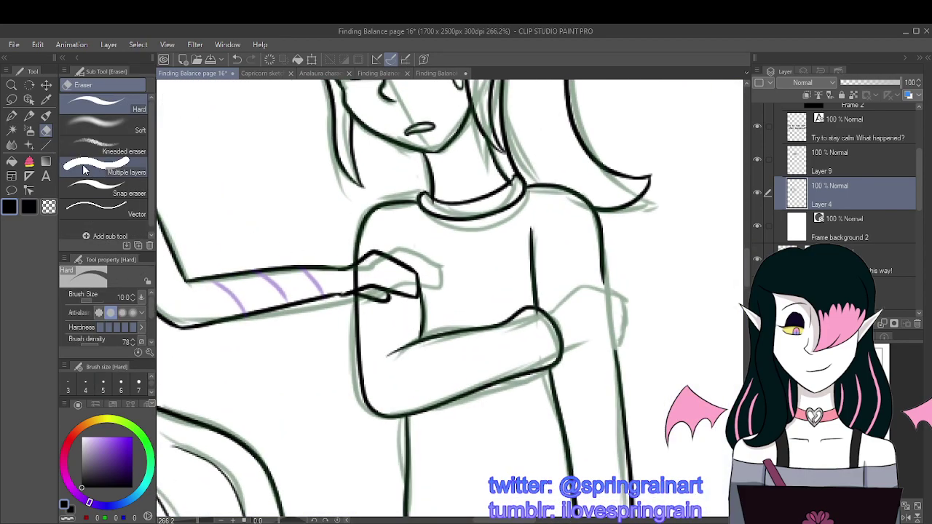
key("ctrl+plus")
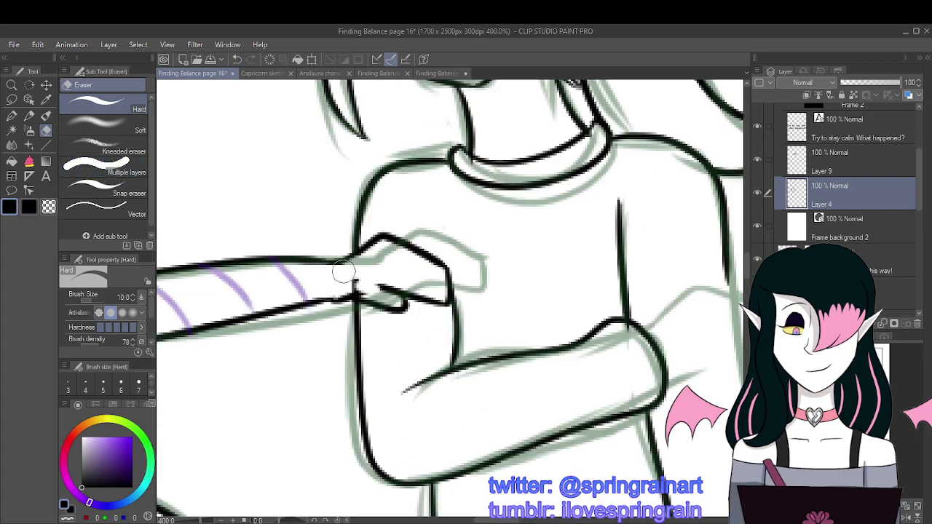
key("ctrl+minus")
key("ctrl+minus")
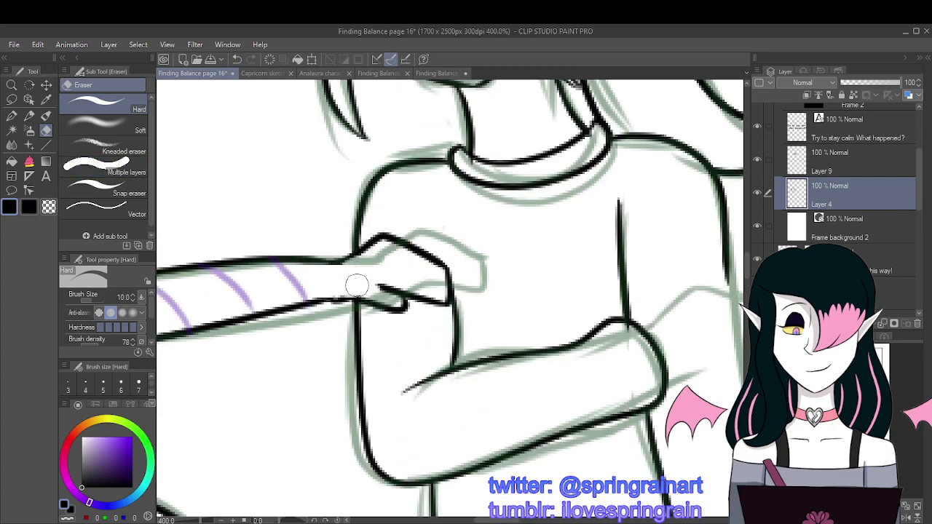
key("ctrl+plus")
key("ctrl+plus")
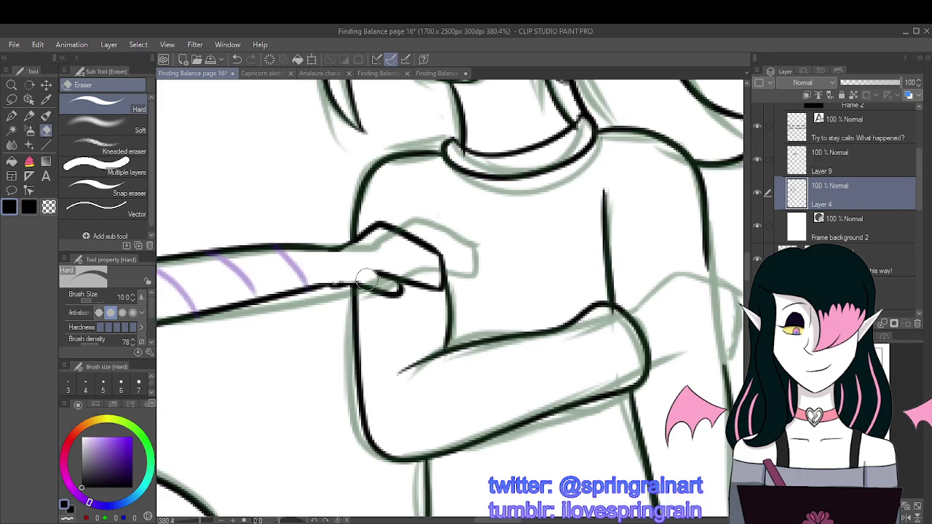
key("ctrl+minus")
key("ctrl+minus")
mouse_move(326, 269)
left_mouse_down()
mouse_move(321, 290)
mouse_move(350, 276)
left_mouse_up()
key("ctrl+plus")
key("ctrl+plus")
Step: Draw the finger lines on the horned character's hand with the G-pen
key("p")
mouse_move(395, 227)
left_mouse_down()
mouse_move(445, 242)
mouse_move(450, 256)
left_mouse_up()
left_click_drag(408, 250, 445, 267)
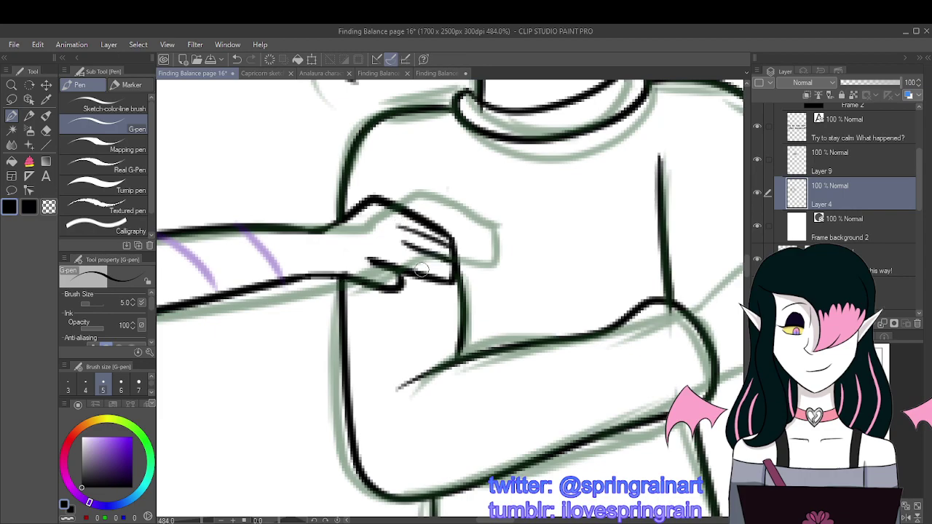
scroll(421, 271, "down", 5)
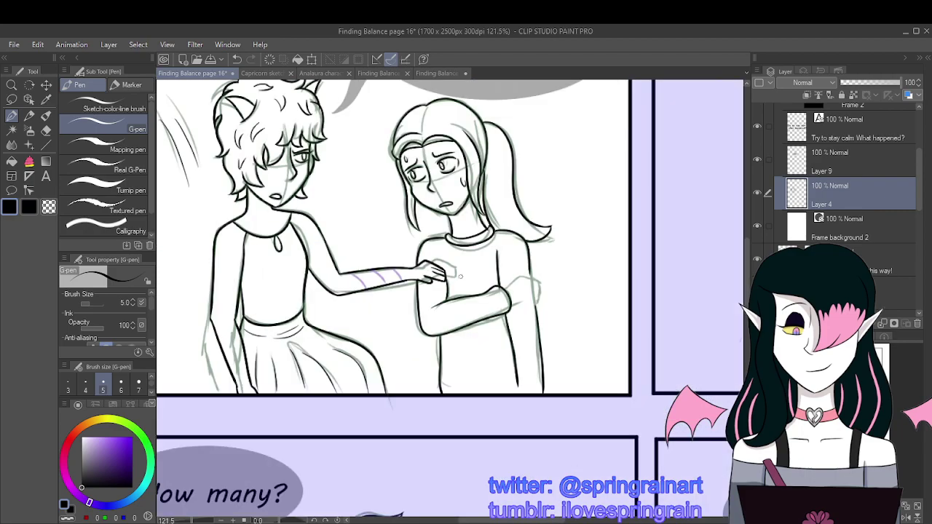
Step: Ink the ponytailed character's hand gripping her own arm, including the wrist, knuckles and finger lines
scroll(511, 297, "up", 4)
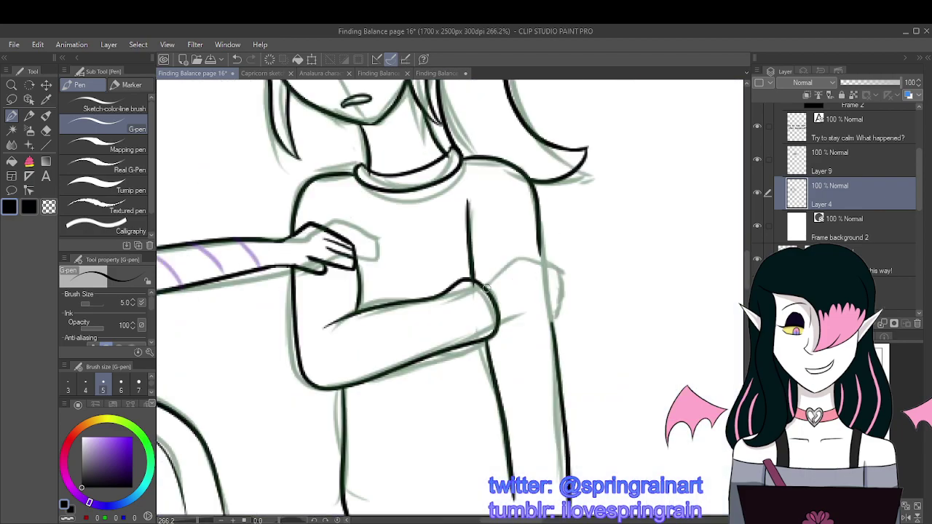
mouse_move(487, 289)
left_mouse_down()
mouse_move(561, 292)
mouse_move(555, 311)
mouse_move(494, 325)
left_mouse_up()
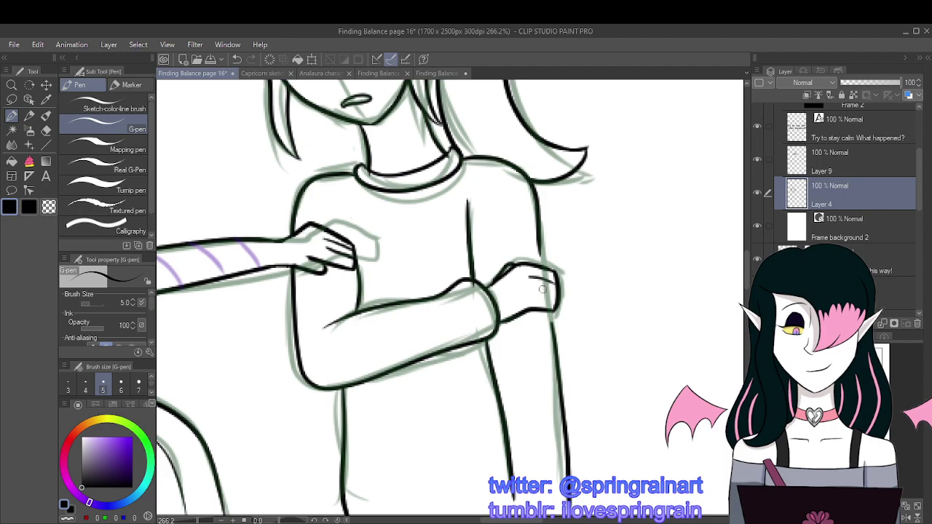
left_click_drag(530, 284, 549, 289)
left_click_drag(537, 290, 551, 293)
scroll(541, 301, "down", 5)
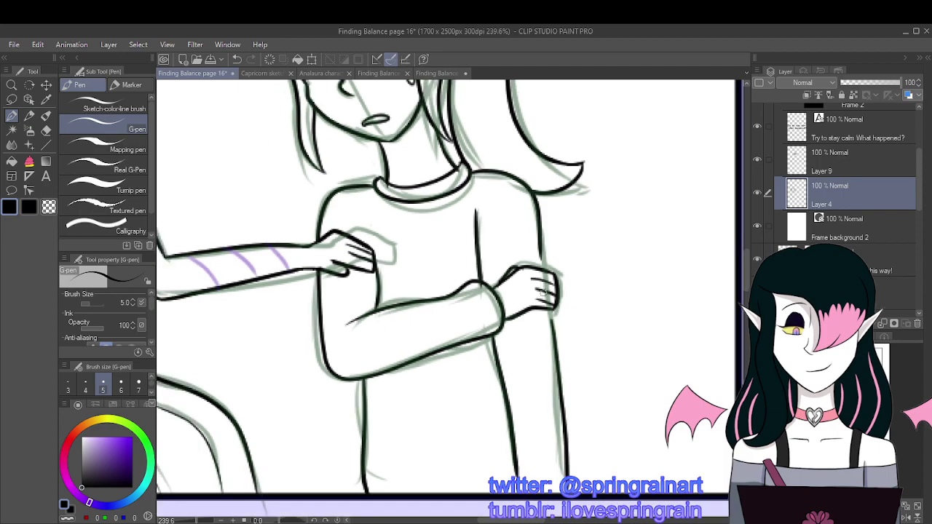
scroll(557, 303, "up", 3)
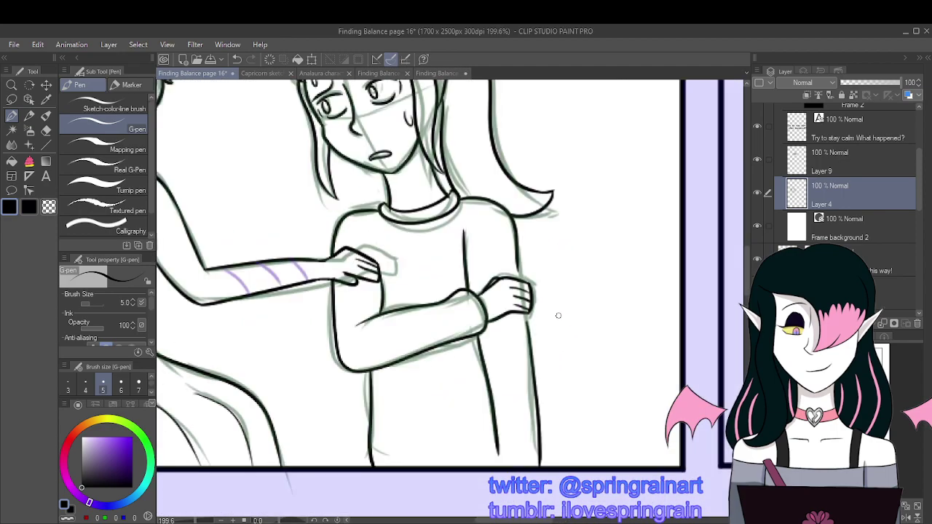
scroll(534, 294, "up", 1)
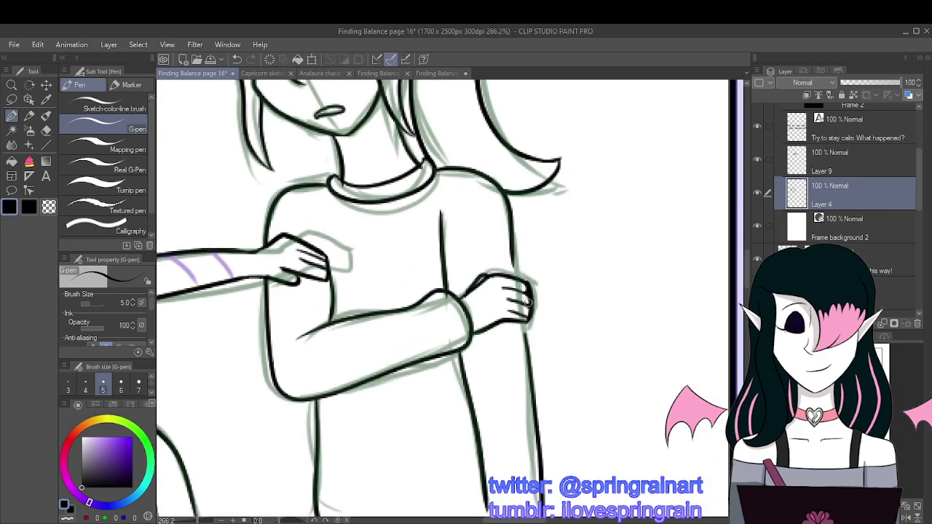
Step: Trim the outer edge of the ponytailed character's gripping fingers with the Hard eraser
scroll(534, 295, "down", 4)
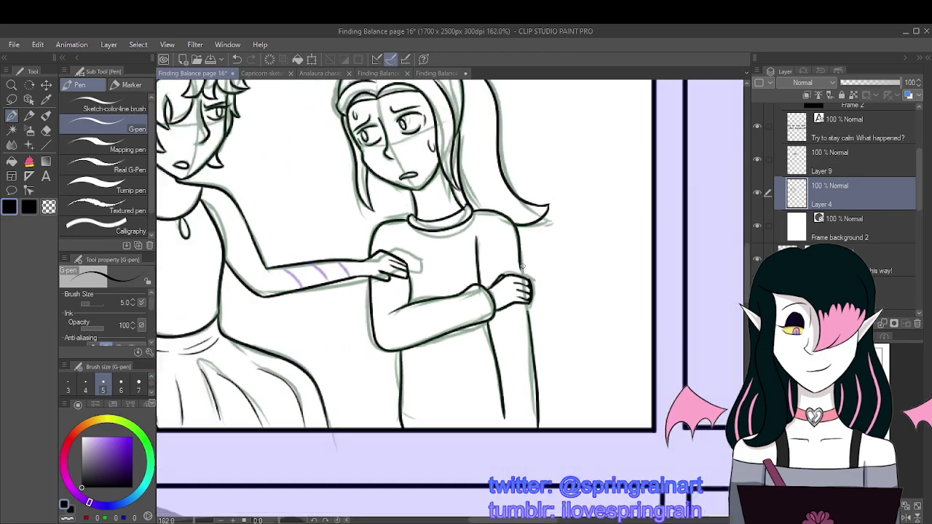
scroll(534, 291, "up", 3)
key("e")
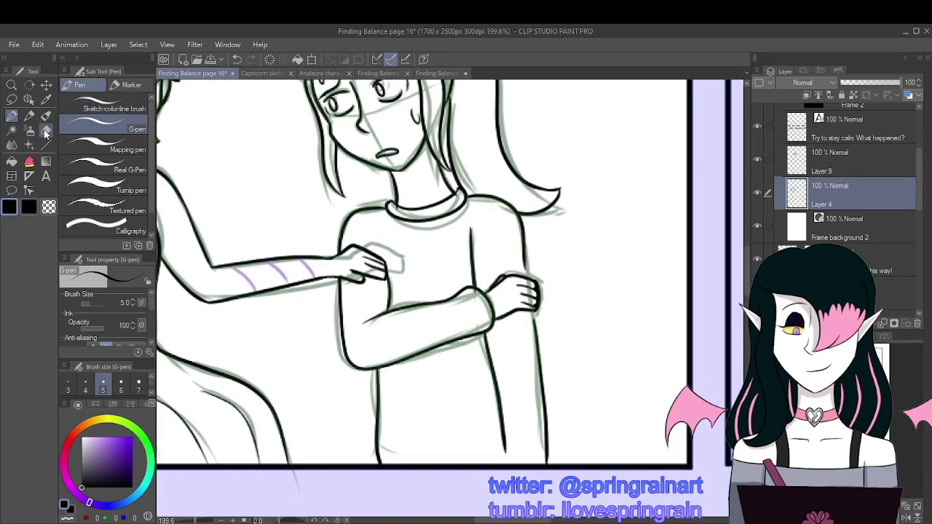
scroll(578, 285, "up", 2)
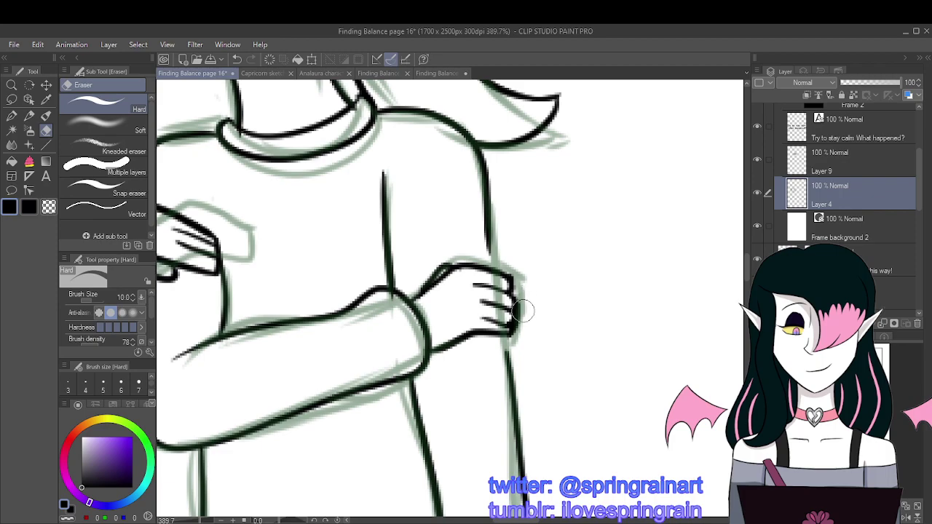
scroll(522, 311, "down", 2)
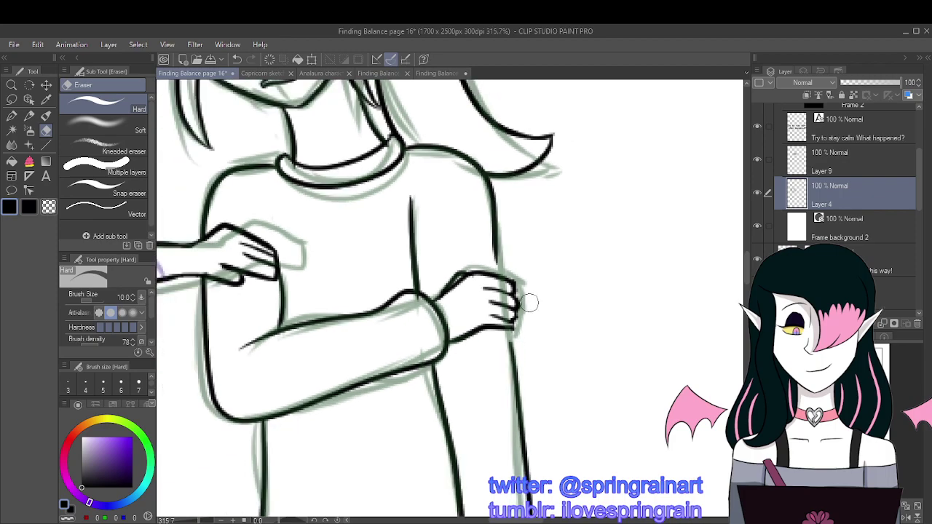
scroll(535, 299, "down", 3)
scroll(521, 303, "up", 3)
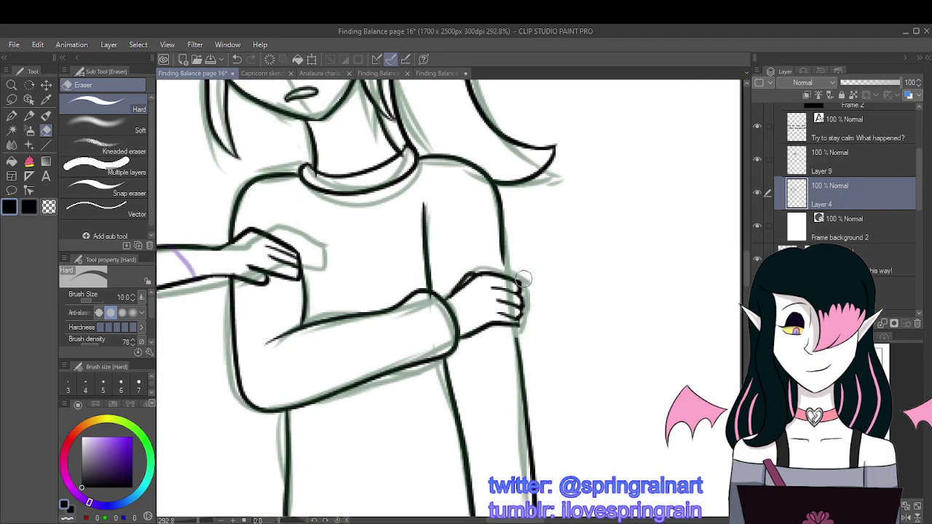
scroll(524, 283, "down", 5)
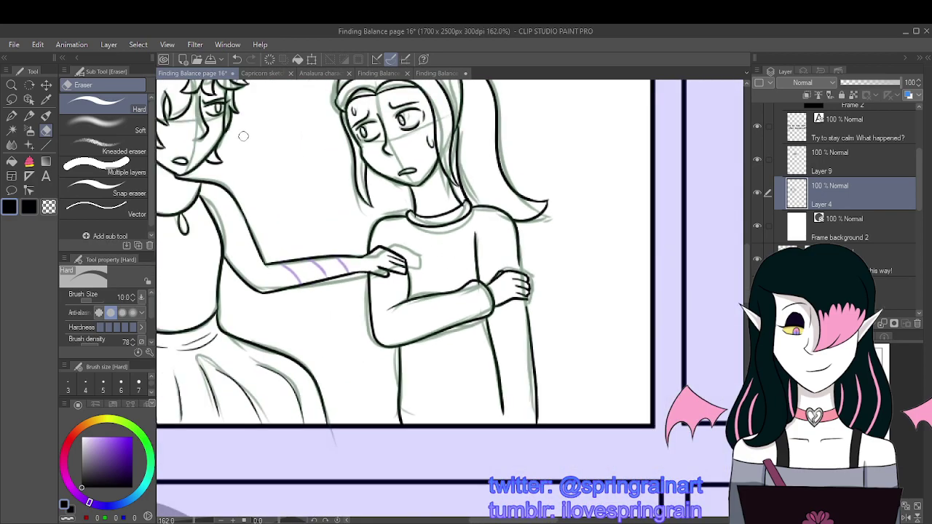
Step: Touch up the sleeve outline where it meets the gripping hand with the G-pen, and undo the last stroke
key("p")
scroll(508, 303, "up", 5)
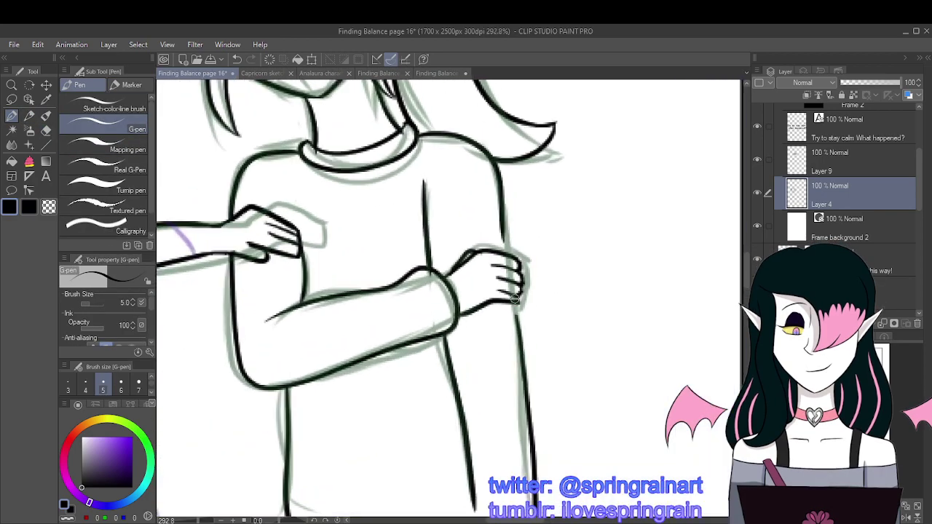
scroll(518, 300, "down", 3)
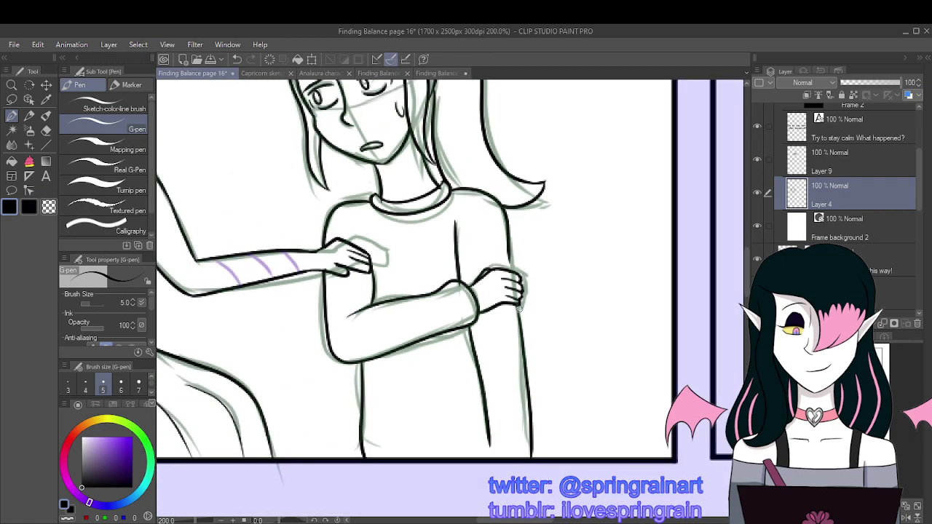
scroll(517, 302, "up", 2)
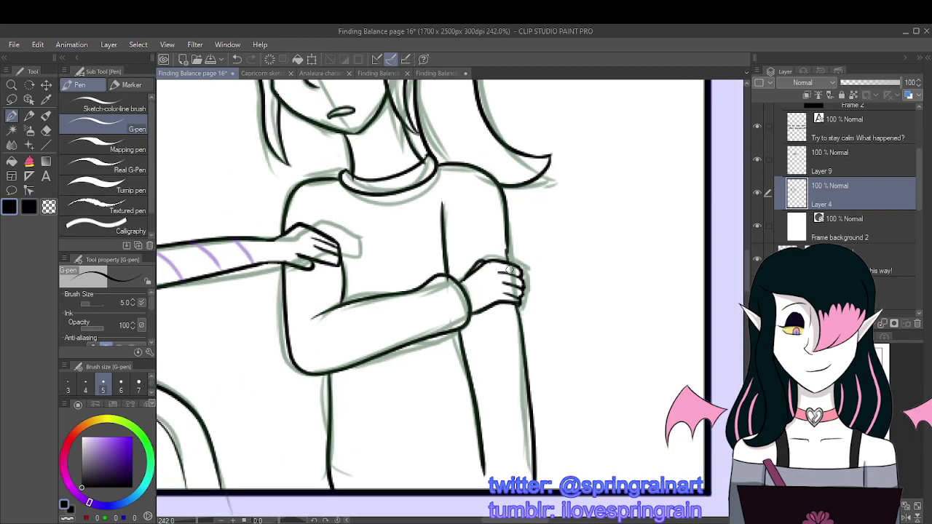
key("ctrl+z")
scroll(512, 268, "down", 3)
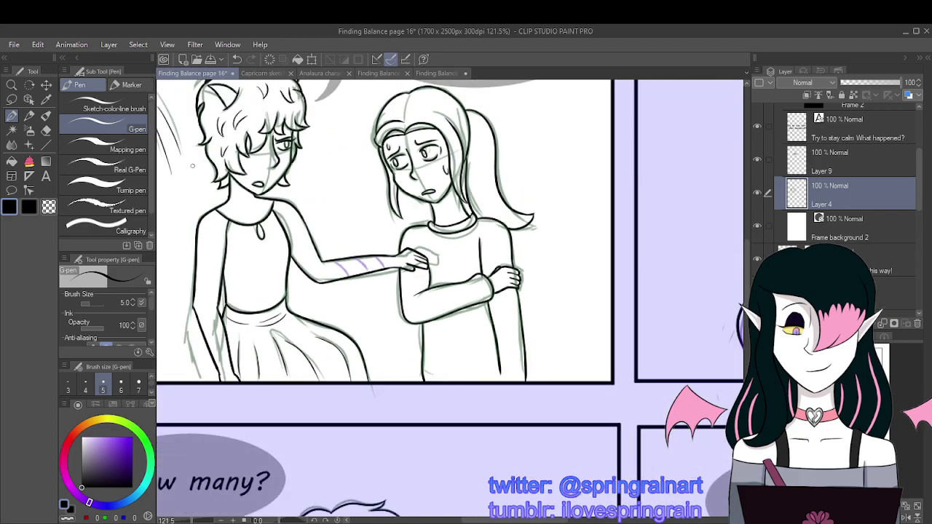
Step: Switch to the Capricorn sketch page to consult the reference for the forearm tattoo
scroll(292, 191, "up", 2)
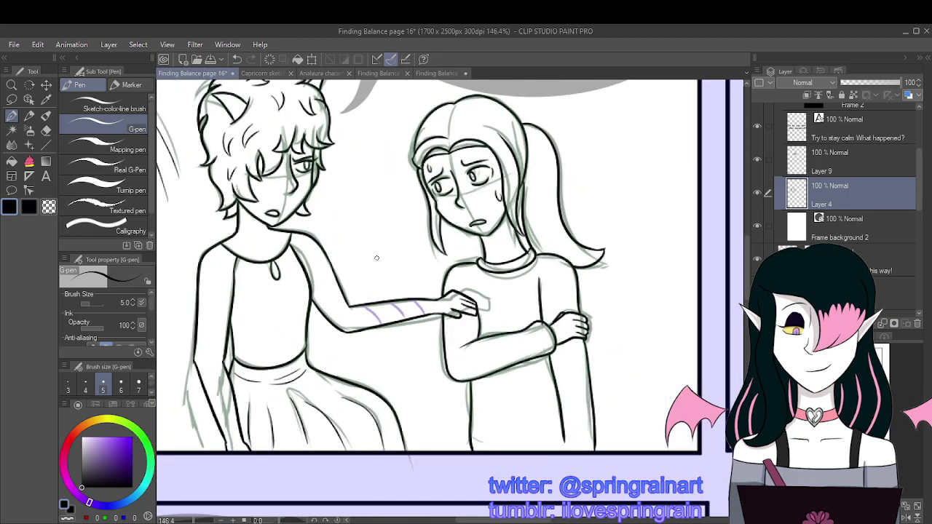
scroll(399, 314, "up", 3)
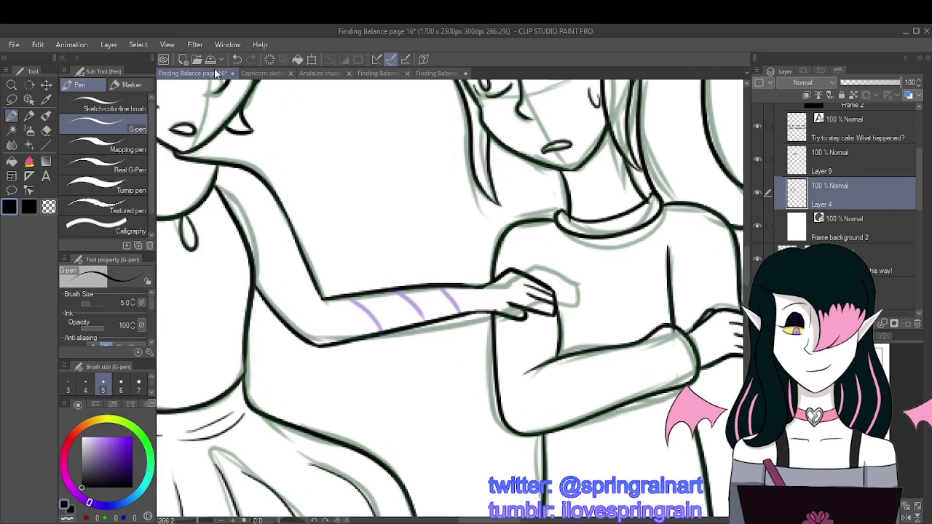
left_click(262, 74)
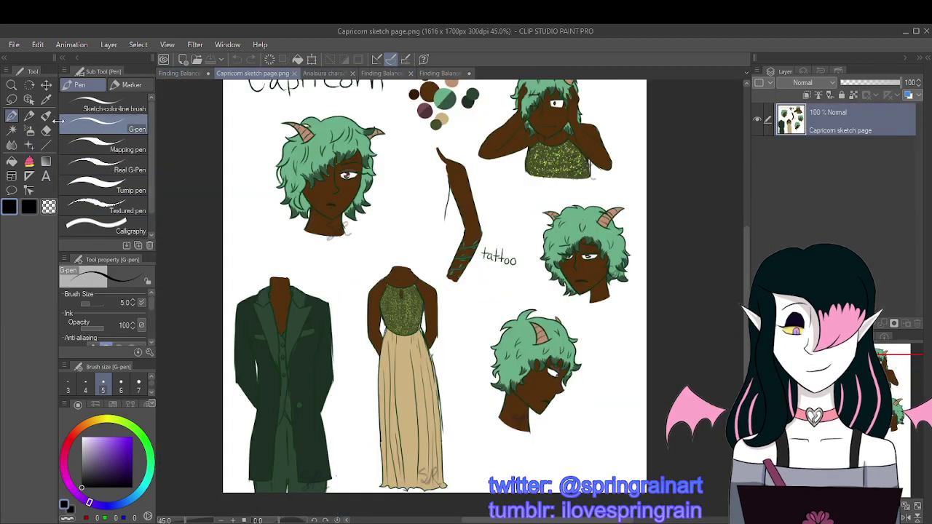
Step: Sample the dark green of the tattoo on the Capricorn sketch page, and draw three curved vine stems across the horned character's forearm on page 16
left_click(46, 100)
scroll(410, 206, "up", 2)
scroll(477, 247, "up", 2)
left_click(478, 248)
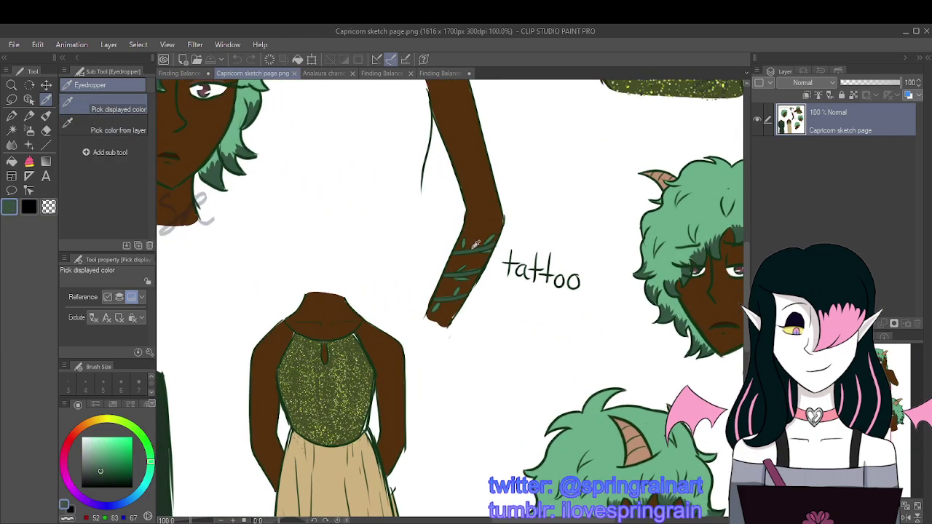
left_click(179, 73)
key("p")
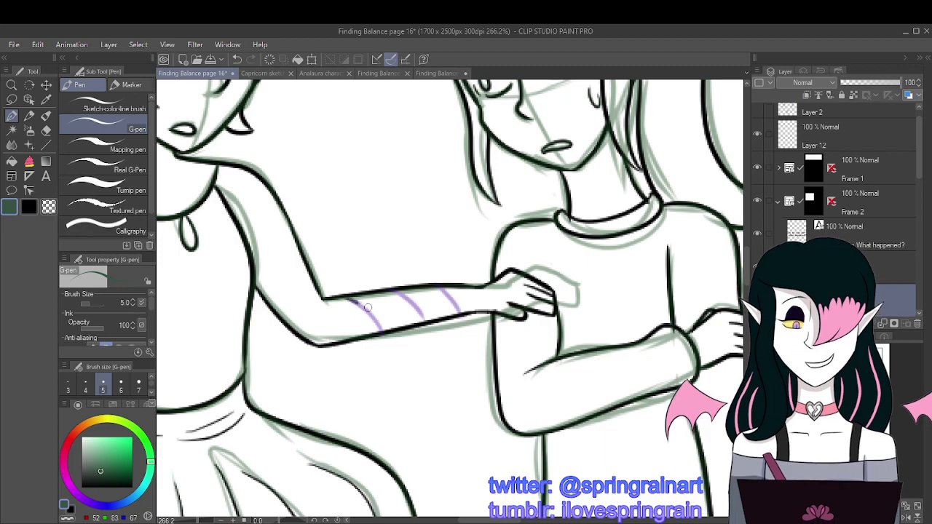
left_click_drag(368, 307, 394, 333)
left_click_drag(391, 290, 430, 320)
left_click_drag(438, 287, 463, 306)
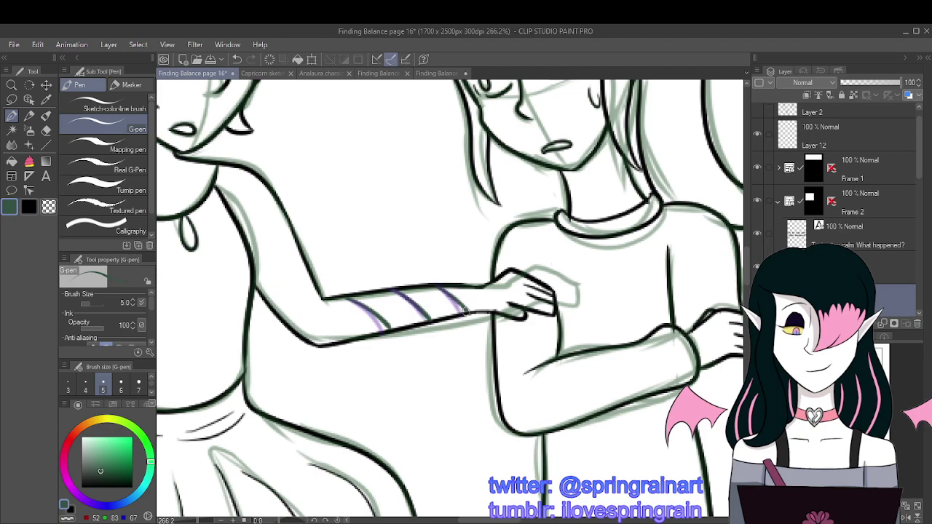
Step: Pick up the lighter green of the tattoo from the Capricorn sketch page and return to page 16 with the G-pen
left_click(262, 74)
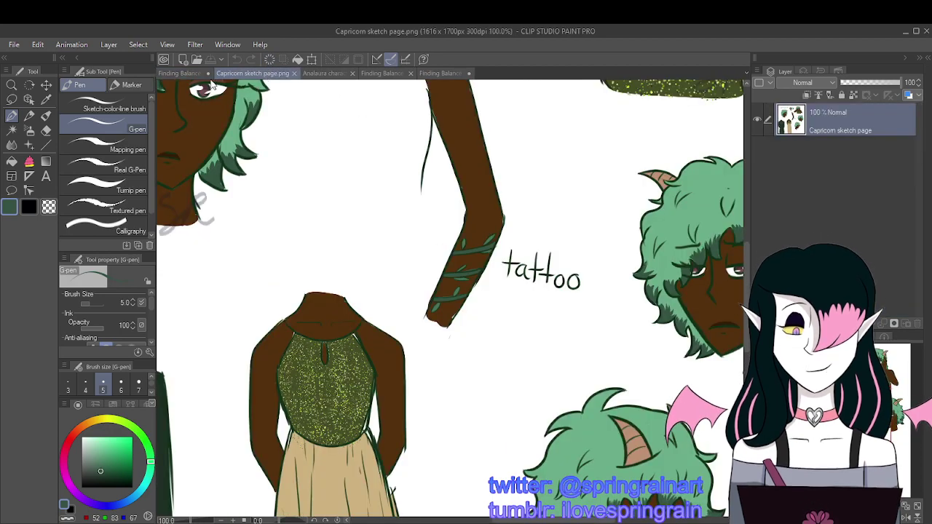
left_click(179, 74)
left_click(46, 99)
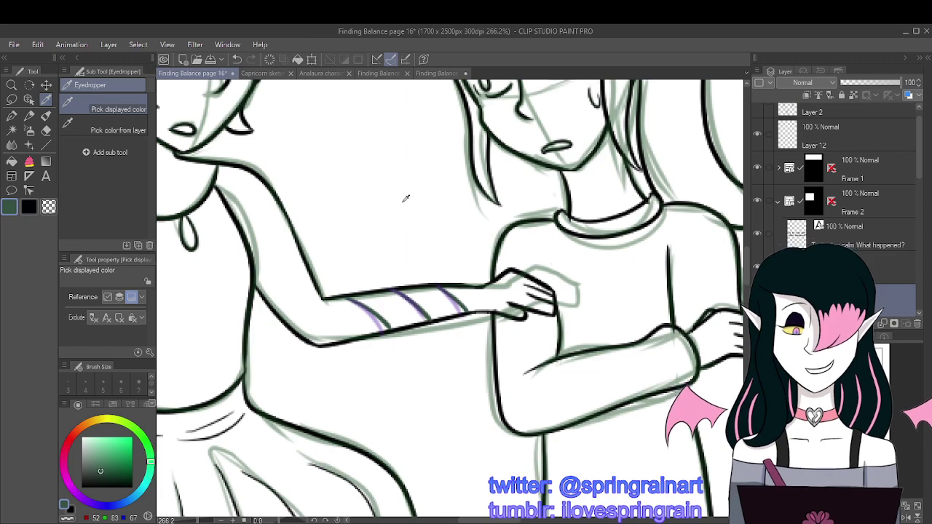
left_click(262, 74)
scroll(501, 233, "up", 3)
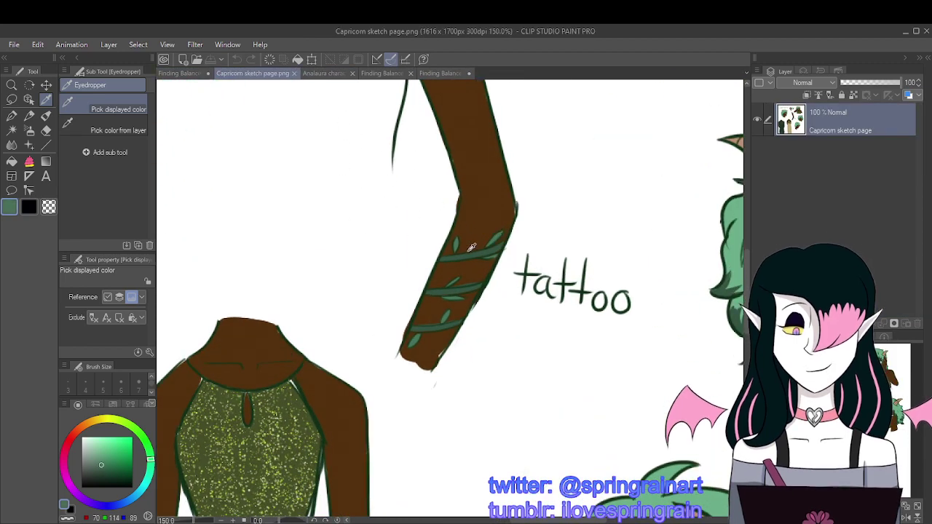
left_click(187, 73)
key("p")
Step: Draw small green leaves along both sides of the three vine stems on the horned character's forearm
scroll(341, 311, "up", 3)
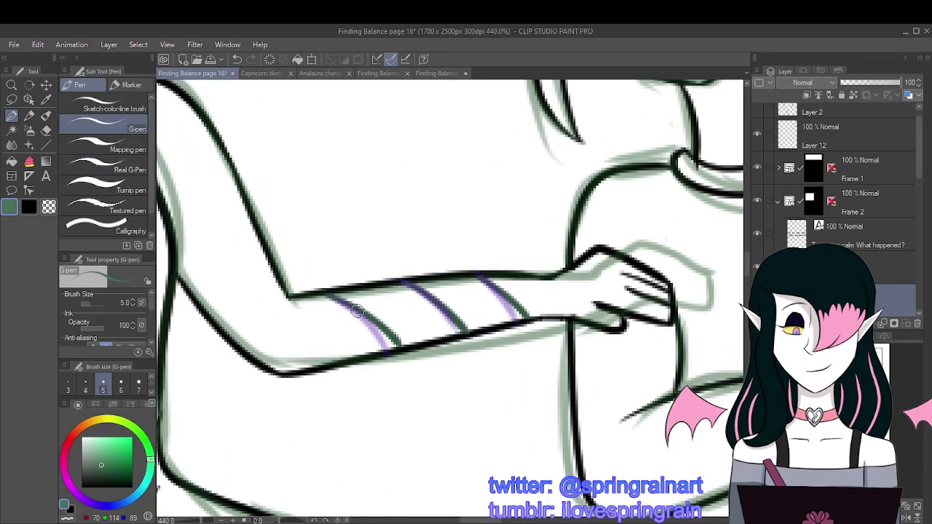
mouse_move(340, 312)
left_mouse_down()
mouse_move(348, 313)
mouse_move(379, 313)
mouse_move(378, 321)
mouse_move(398, 306)
mouse_move(387, 318)
mouse_move(393, 307)
mouse_move(335, 302)
mouse_move(391, 340)
mouse_move(375, 347)
mouse_move(397, 335)
left_mouse_up()
mouse_move(428, 303)
left_mouse_down()
mouse_move(431, 322)
mouse_move(427, 284)
mouse_move(442, 286)
left_mouse_up()
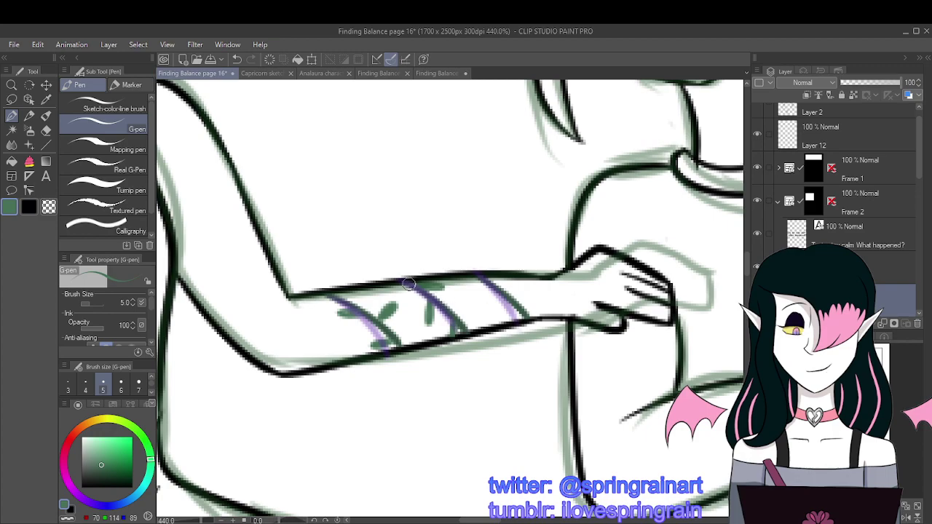
left_click_drag(489, 283, 503, 310)
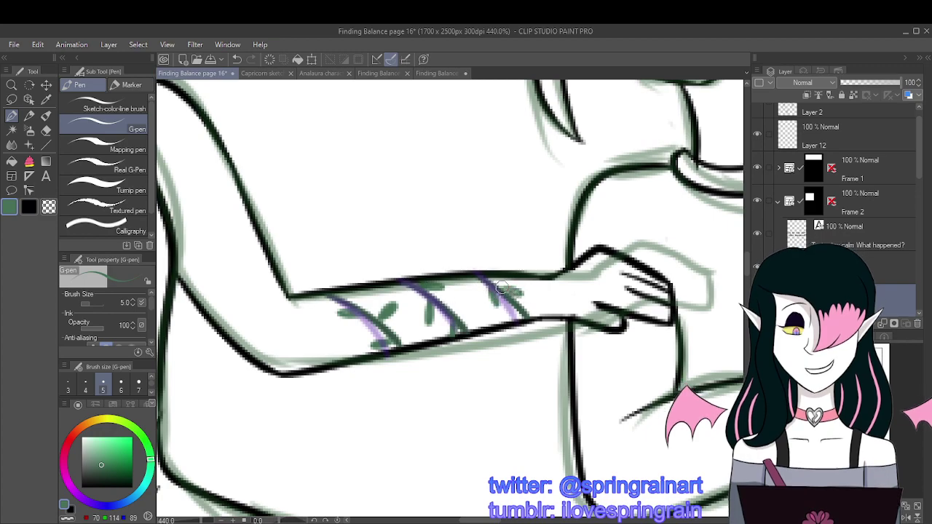
left_click_drag(510, 293, 521, 296)
left_click_drag(524, 309, 555, 310)
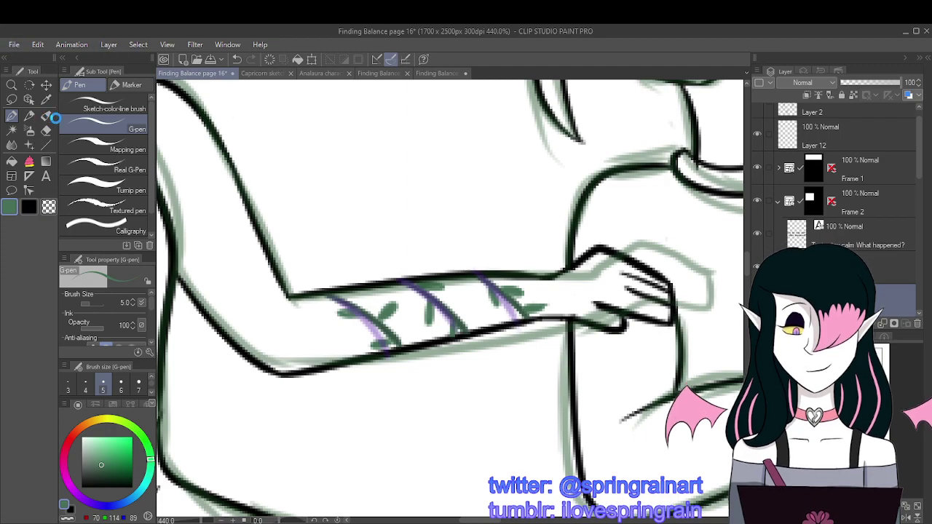
Step: Save the page and hide the Layer 2 sketch to check the second panel's clean line art
key("ctrl+s")
scroll(483, 343, "down", 6)
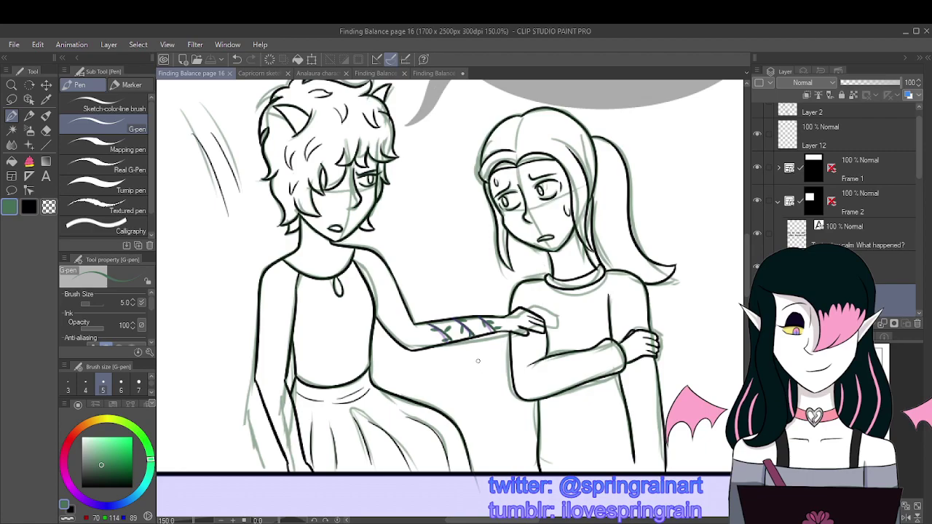
scroll(808, 205, "up", 1)
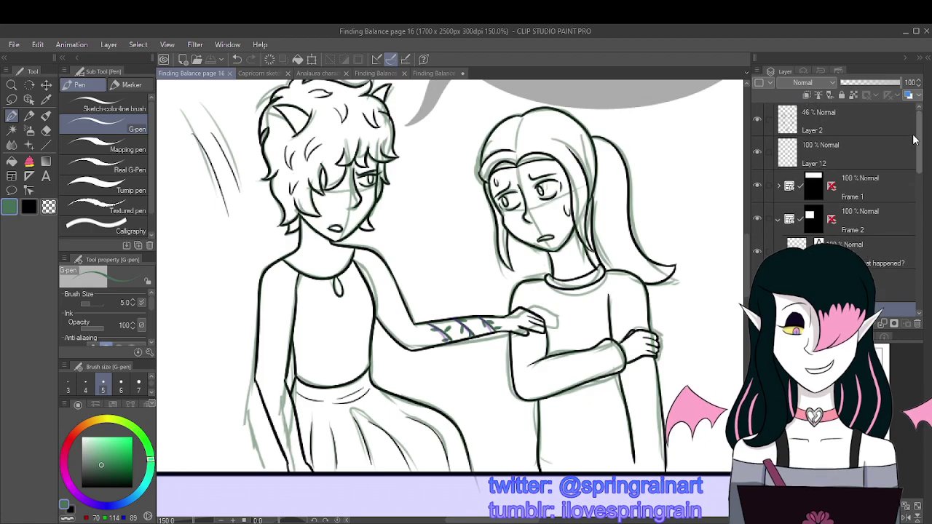
left_click(757, 121)
scroll(455, 327, "down", 3)
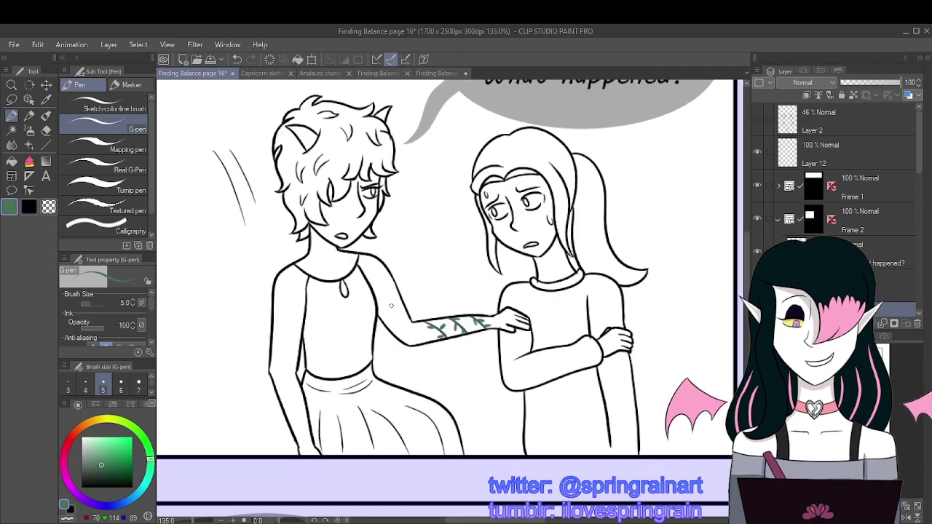
scroll(456, 328, "up", 2)
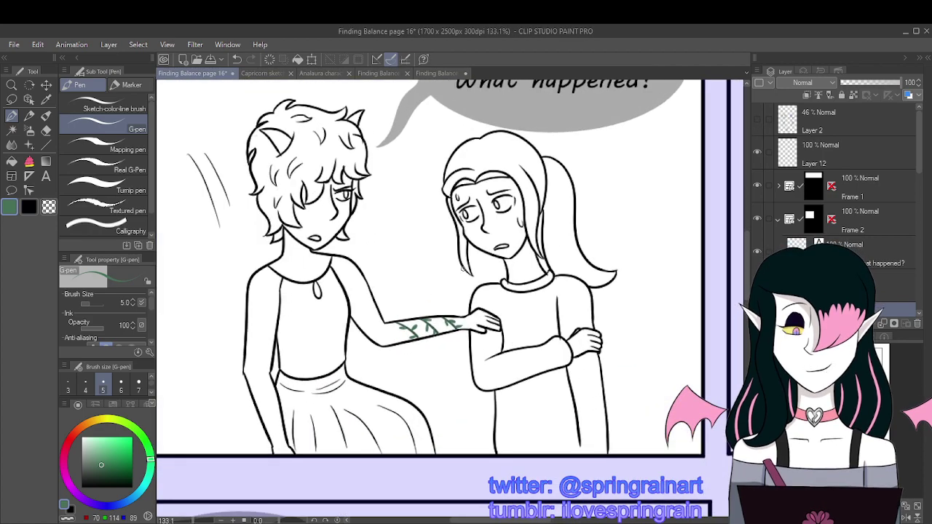
Step: Compare the characters' coloring on Finding Balance page 10 with the inked second panel of page 16
left_click(377, 75)
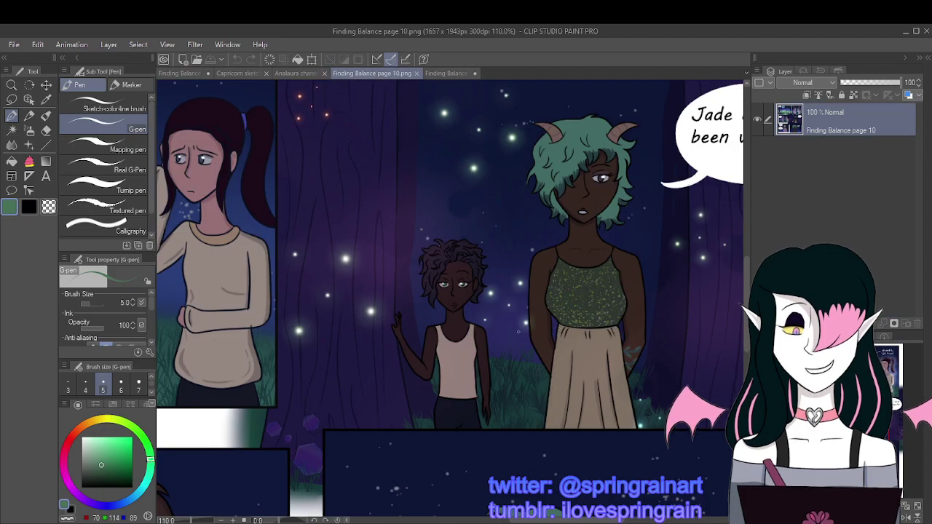
scroll(623, 353, "down", 2)
scroll(623, 353, "up", 3)
scroll(623, 352, "down", 3)
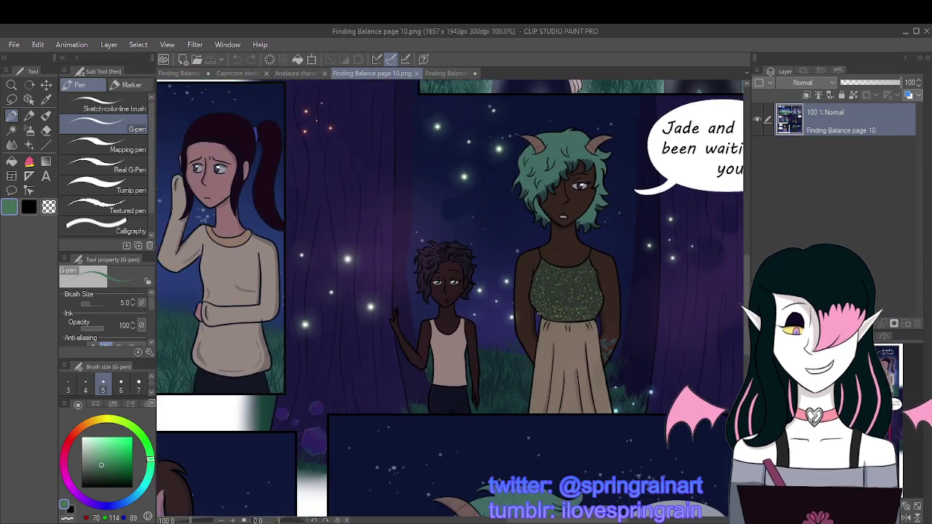
key("ctrl+Tab")
scroll(469, 299, "down", 2)
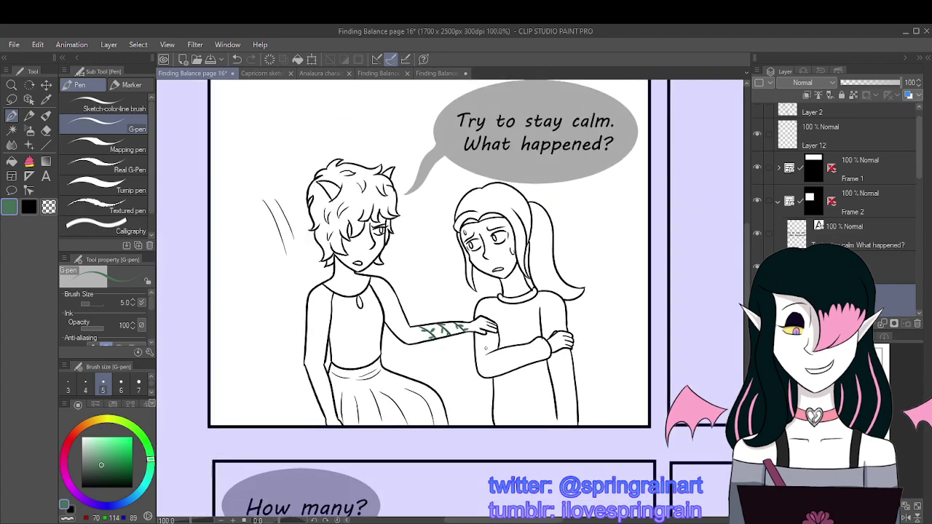
scroll(379, 211, "up", 2)
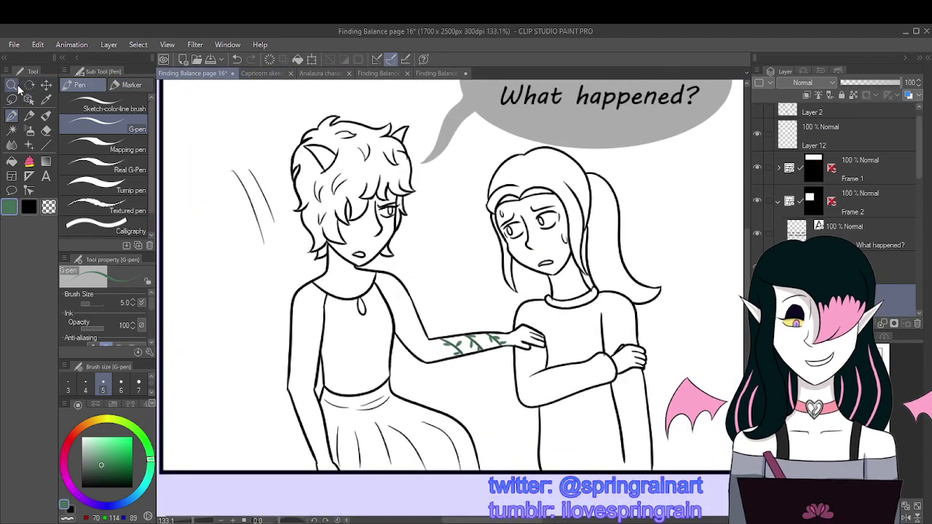
Step: Sample the brown skin color from the Capricorn sketch page and get the Fill tool ready on page 16
left_click(46, 98)
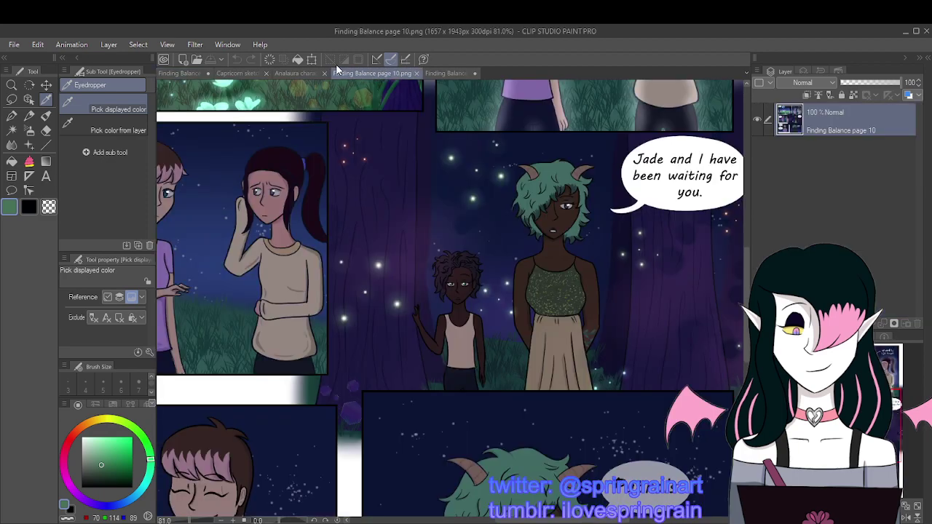
left_click(390, 73)
left_click(301, 73)
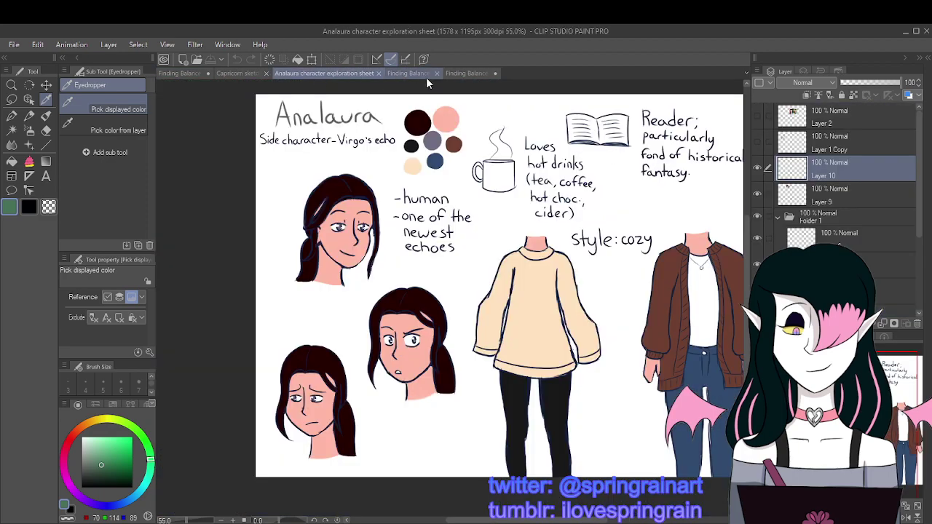
left_click(426, 75)
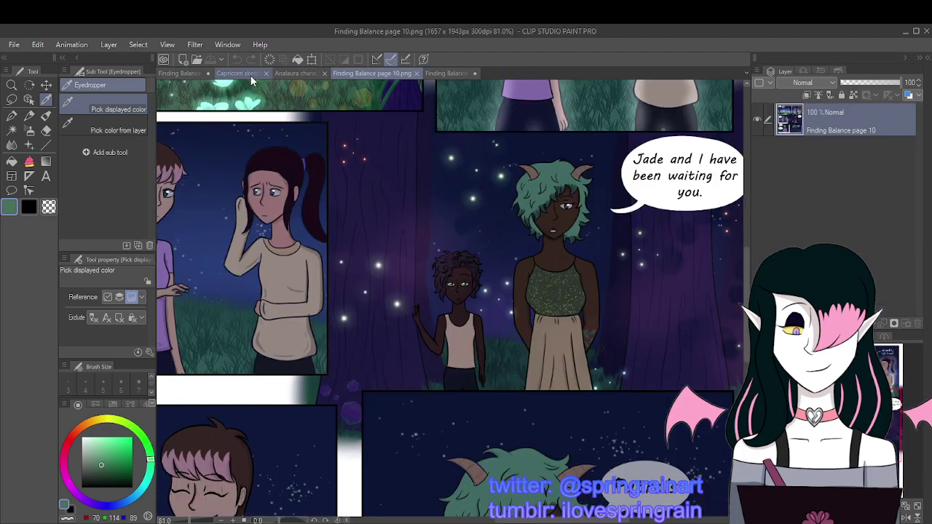
left_click(244, 74)
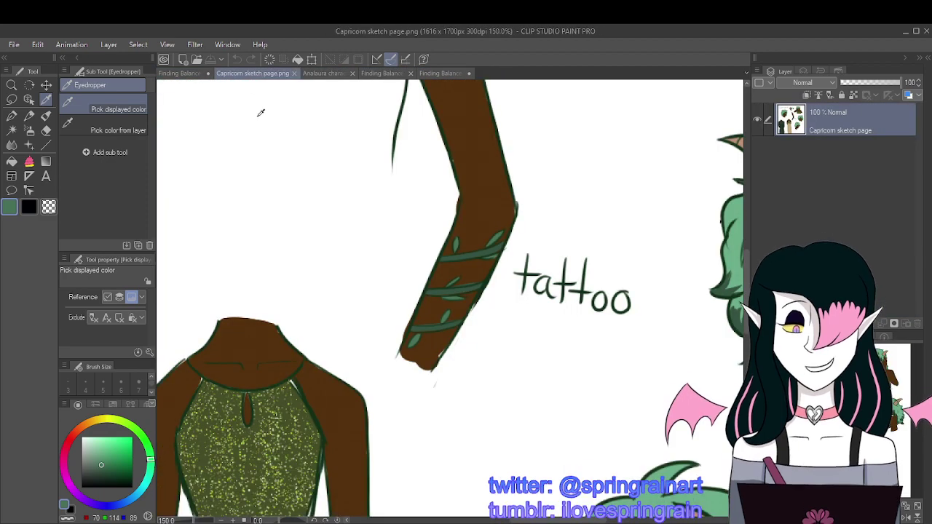
left_click(179, 74)
left_click(11, 161)
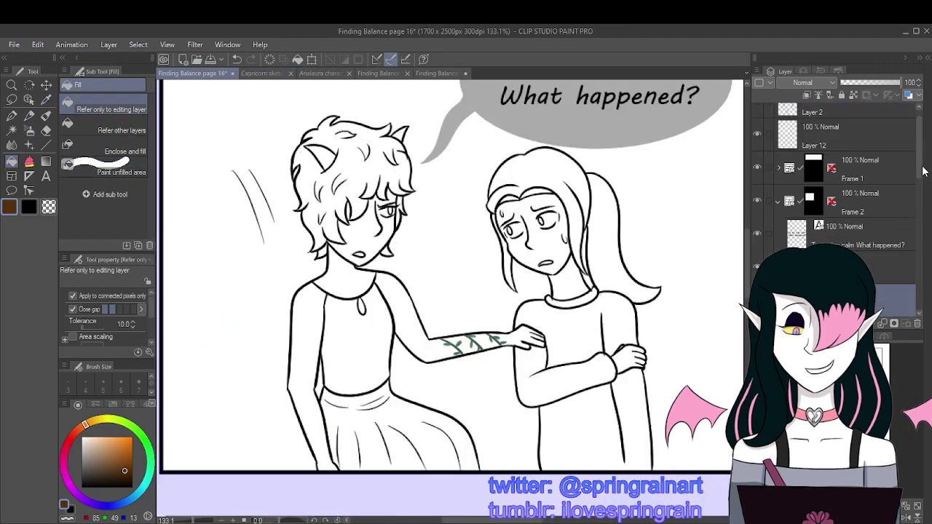
Step: Try to fill the horned character's face and neck with brown on the layer below Layer 4, undoing each fill
left_click_drag(923, 171, 923, 184)
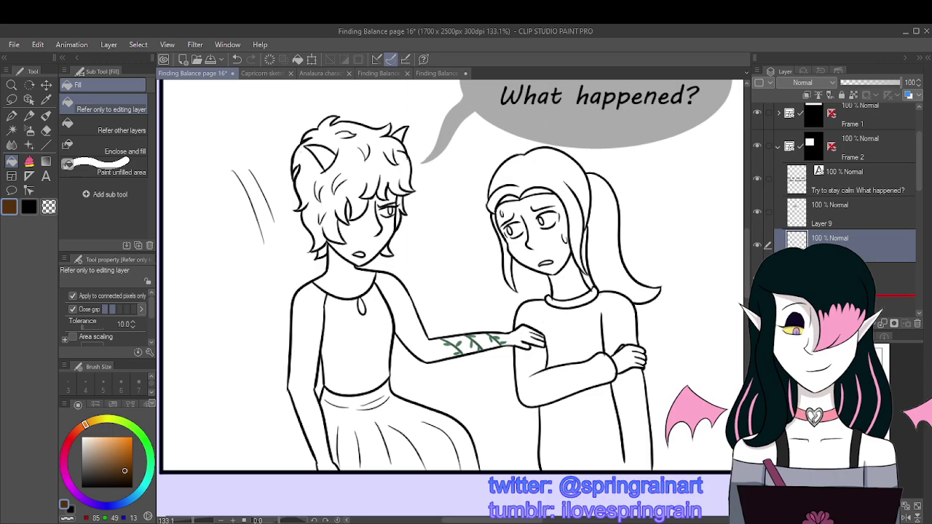
left_click(866, 275)
scroll(383, 228, "up", 2)
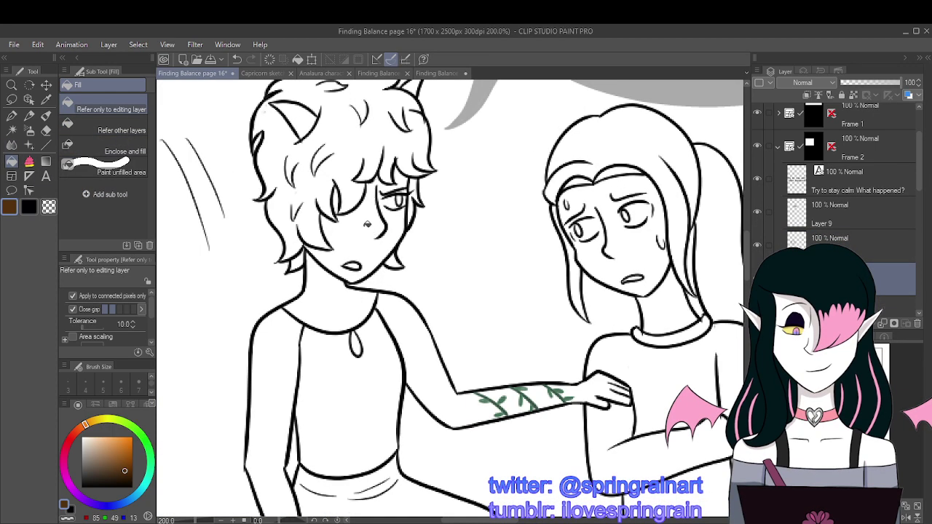
left_click(376, 250)
key("ctrl+z")
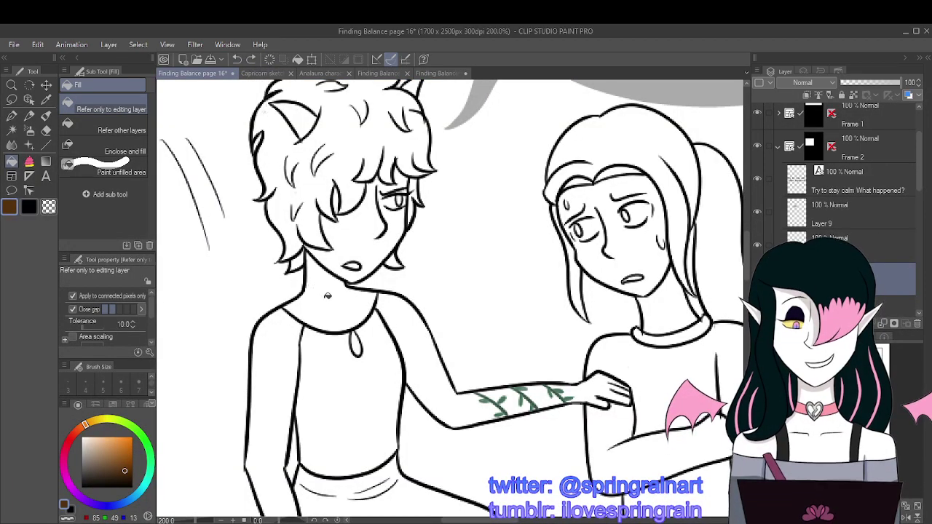
left_click(321, 289)
left_click(238, 59)
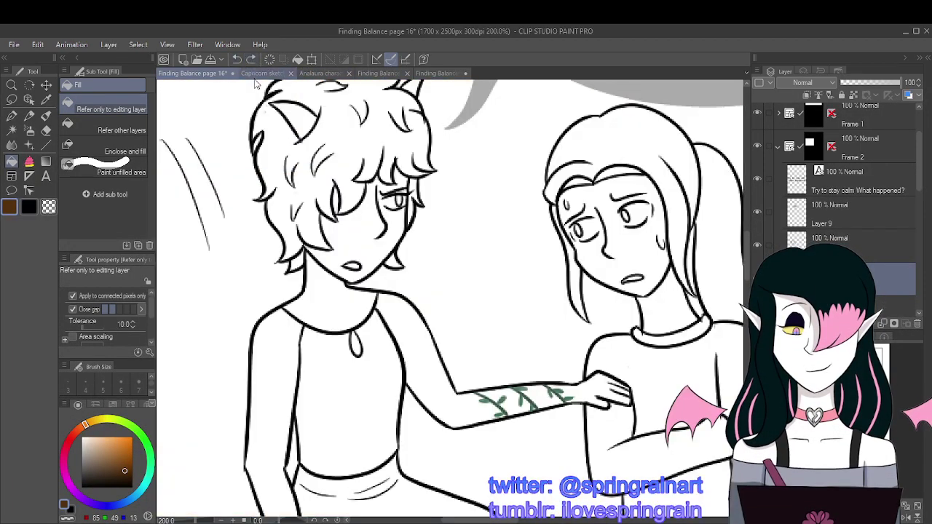
Step: Try to fill the horned character's face with brown directly on Layer 4, and undo the fill
left_click(854, 161)
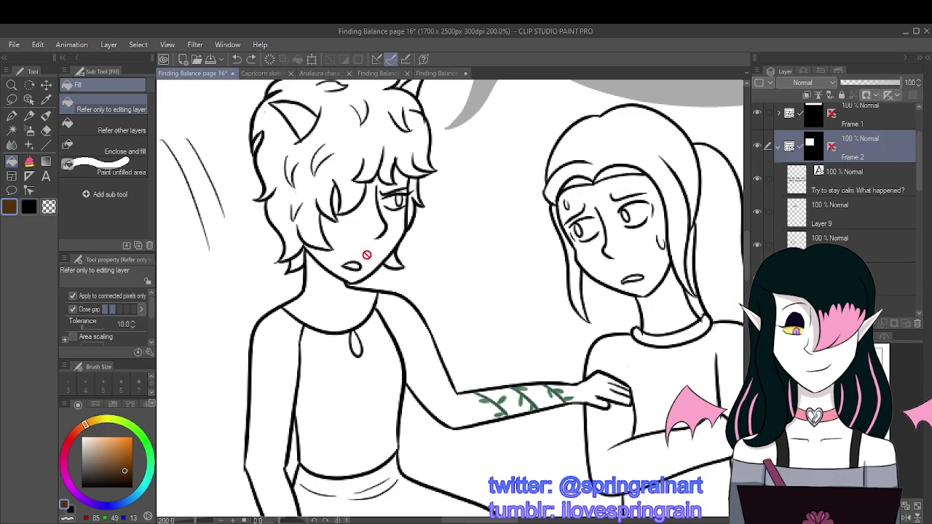
scroll(509, 269, "down", 4)
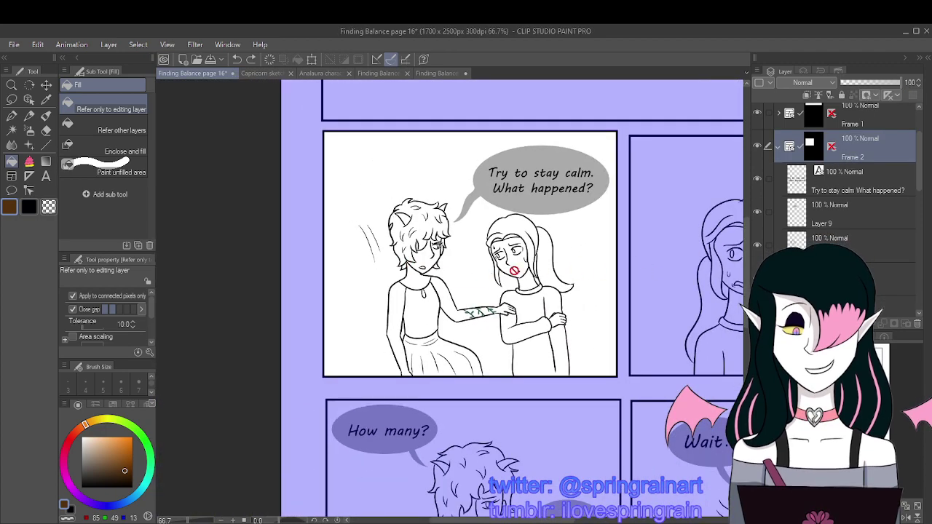
scroll(457, 269, "up", 5)
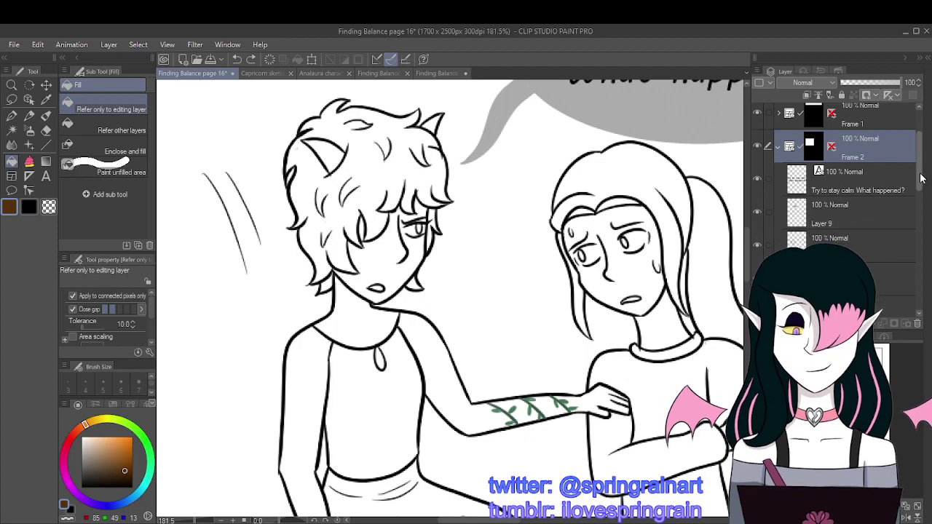
scroll(865, 206, "down", 2)
left_click(829, 182)
left_click(391, 267)
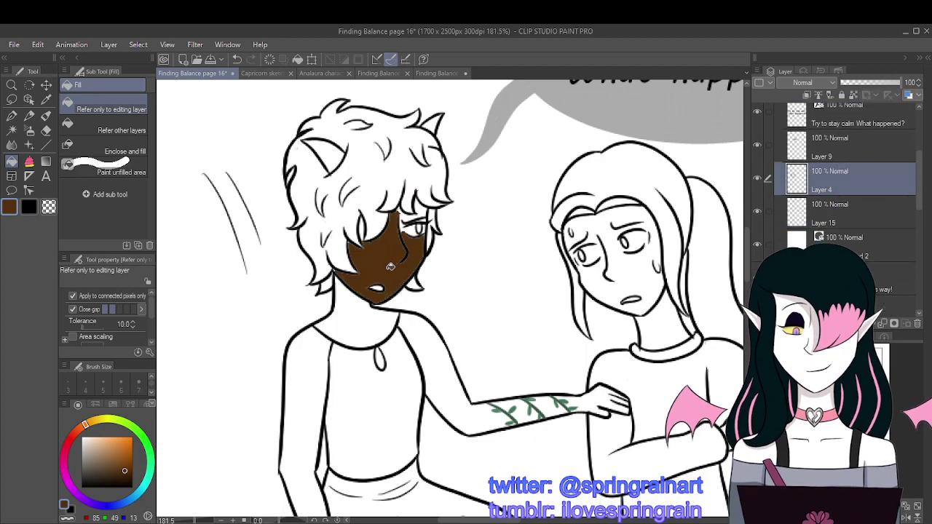
left_click(236, 59)
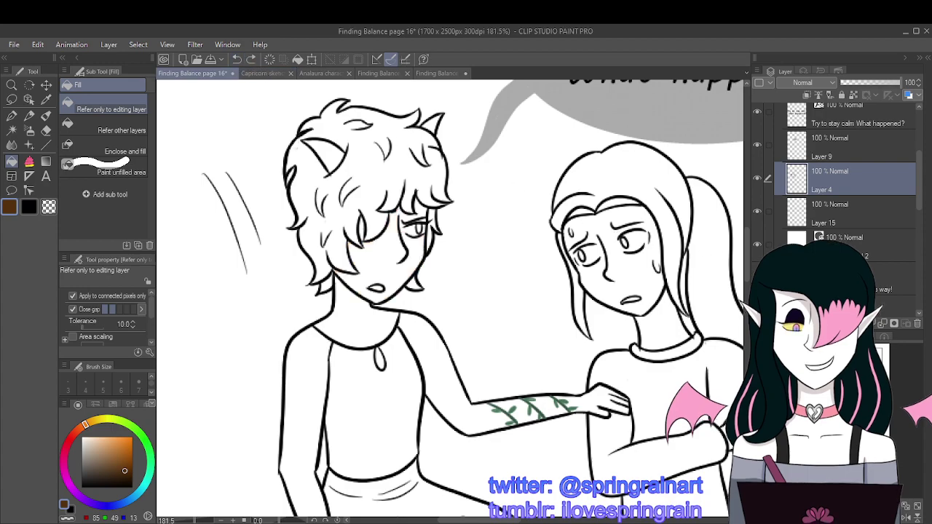
Step: Fill the horned character's face and the skin between the bangs with brown on Layer 15, referring to the other layers
left_click(620, 208, "ctrl+shift")
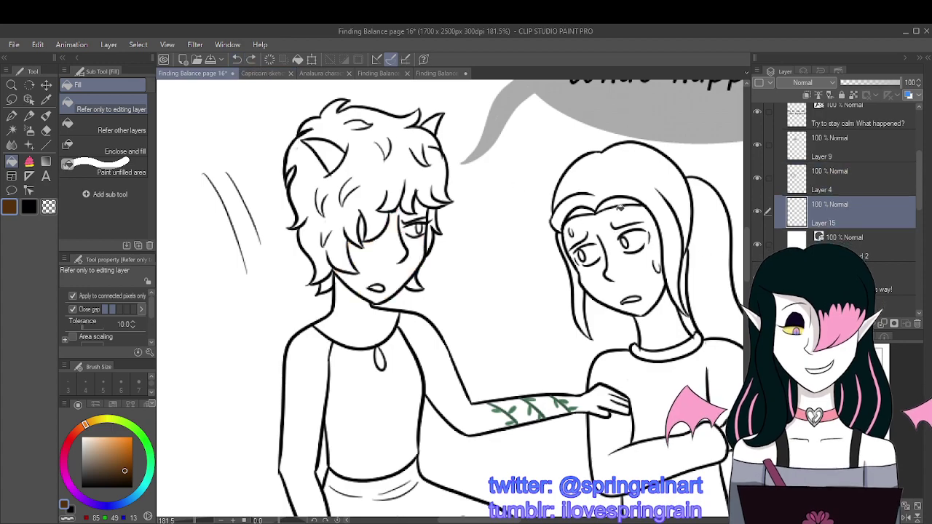
left_click(95, 130)
left_click(373, 264)
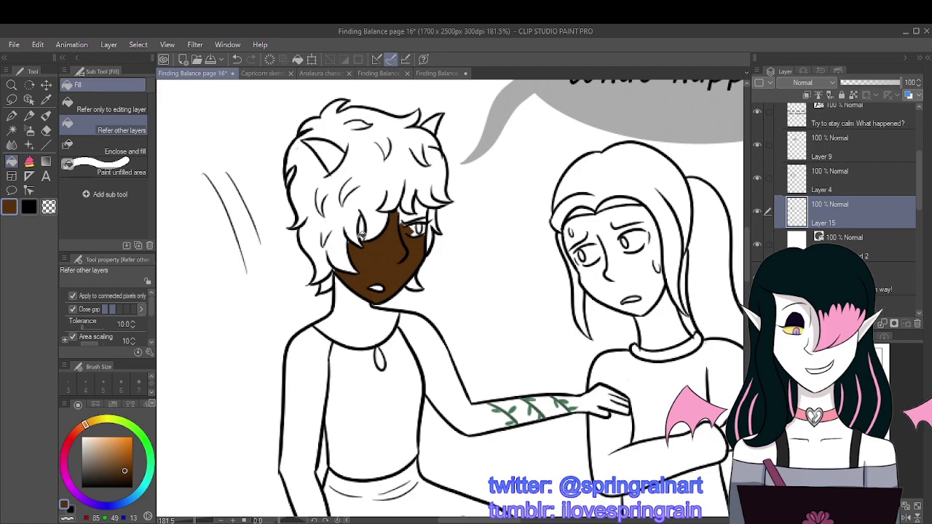
left_click(409, 216)
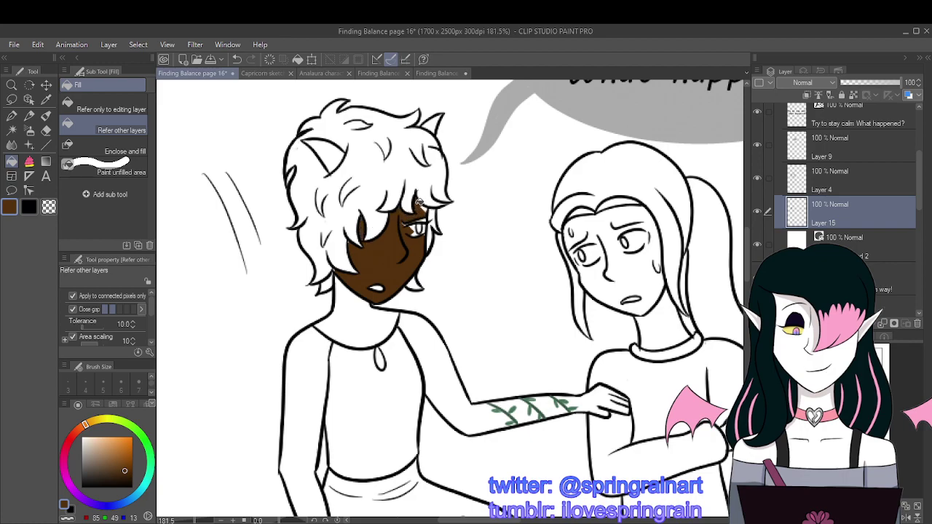
Step: Fill the horned character's neck, both arms, neckline opening, tattooed forearm and hand with brown
left_click(400, 316)
left_click(408, 328)
left_click(302, 408)
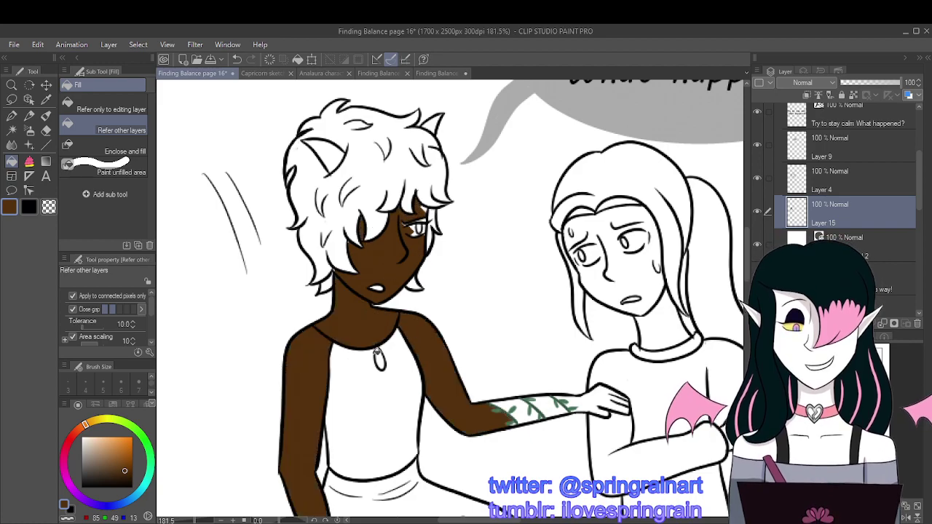
left_click(512, 402)
left_click(556, 404)
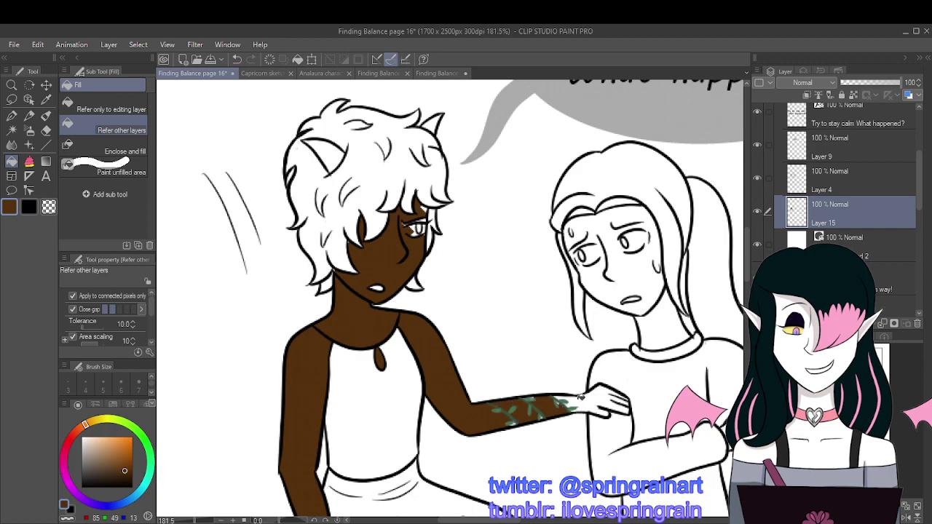
left_click(583, 398)
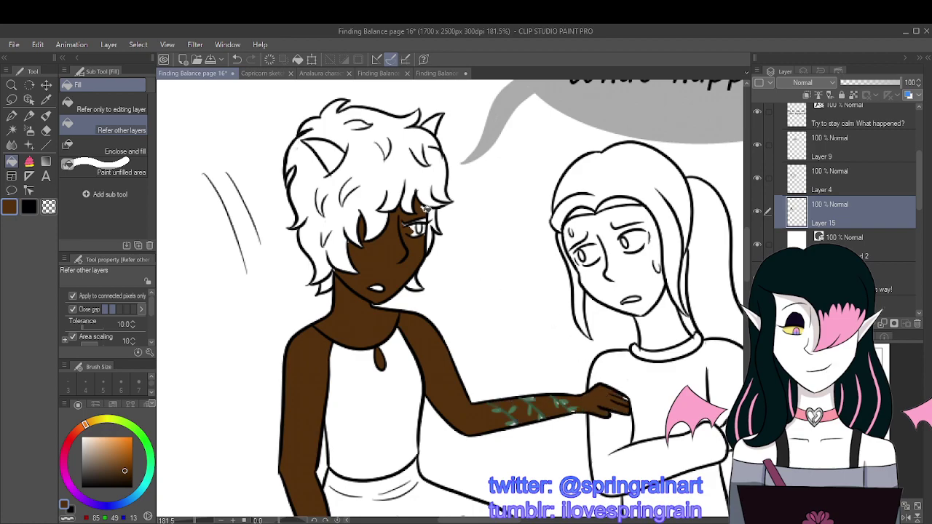
Step: Fill the small unpainted skin areas beside the horned character's visible eye with brown using the gap-free enclose fill tool
left_click(29, 162)
scroll(428, 212, "up", 2)
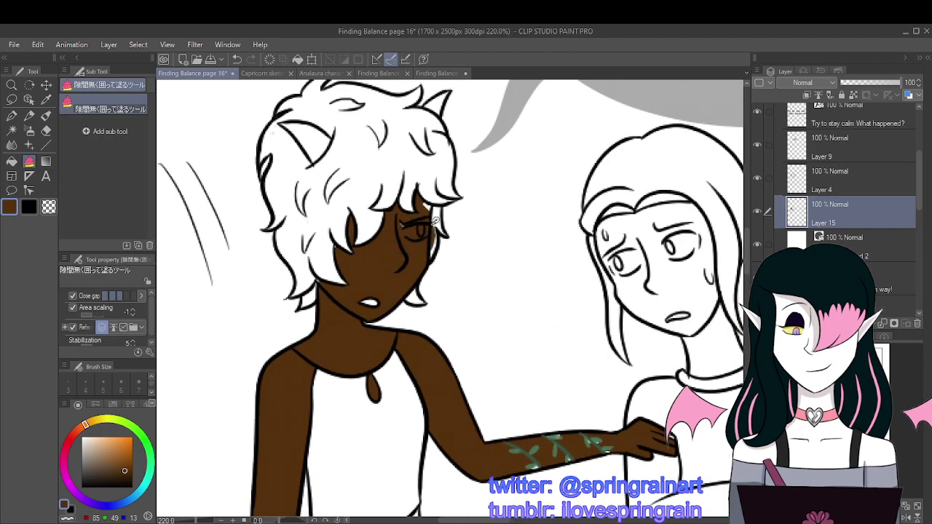
left_click_drag(438, 191, 429, 195)
Step: Try to enclose-fill the white gaps around the forearm tattoo with brown, and undo the fill
scroll(320, 270, "down", 4)
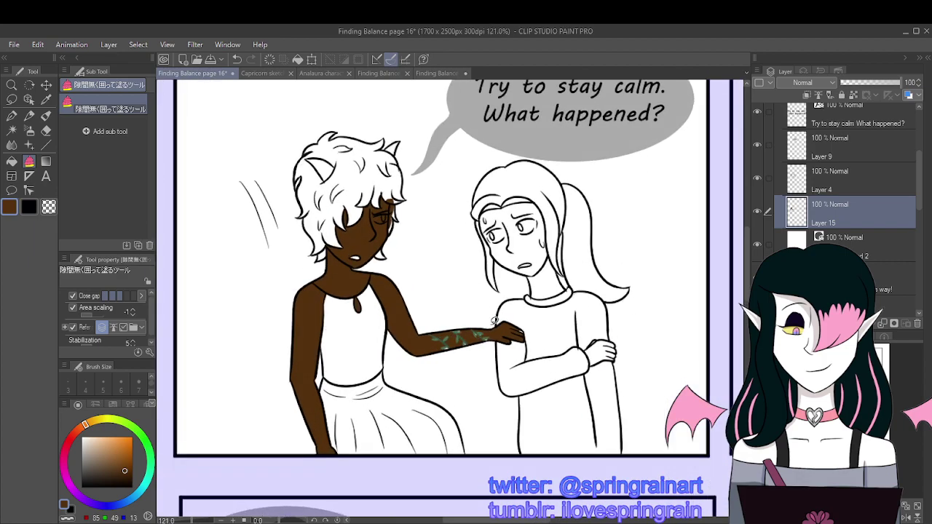
scroll(494, 320, "up", 3)
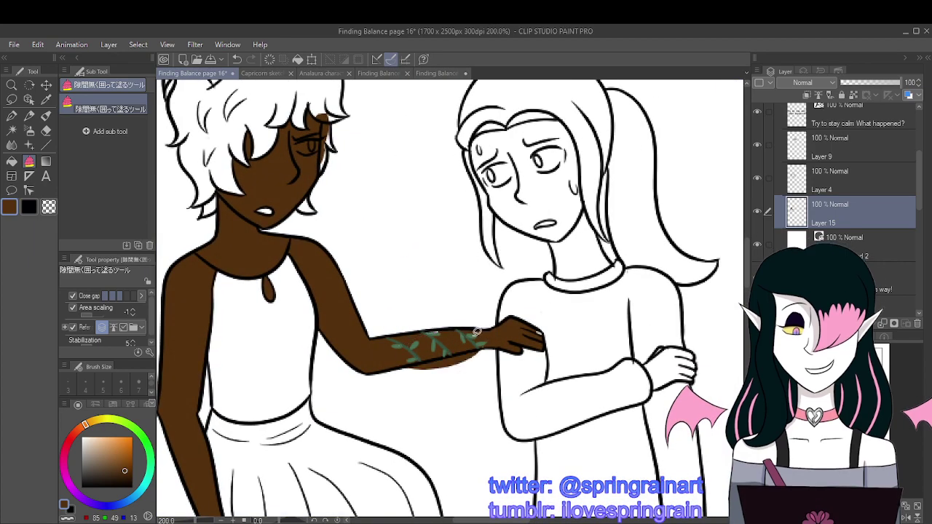
key("ctrl+z")
Step: Change the enclose fill's layer reference and cover the white gaps around the forearm tattoo and between the fingers with brown
scroll(477, 331, "up", 3)
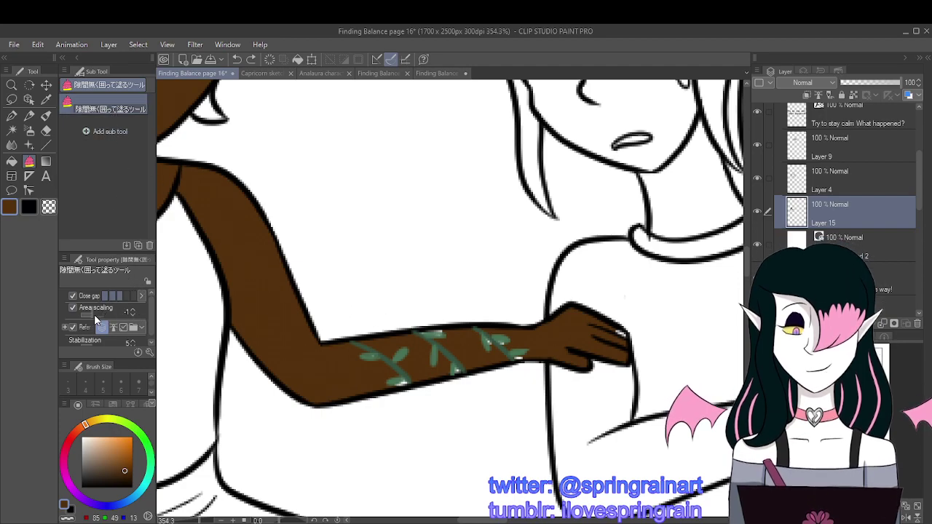
scroll(96, 321, "down", 1)
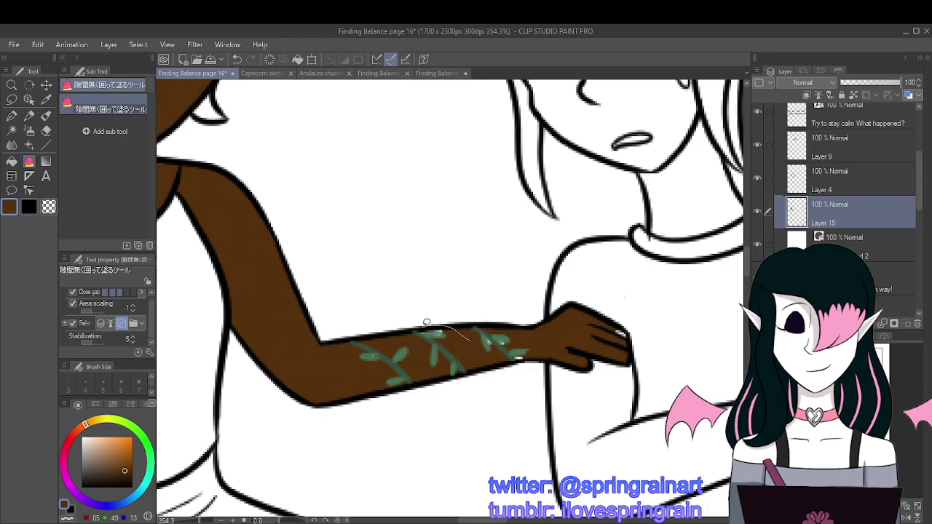
mouse_move(455, 325)
left_mouse_down()
mouse_move(394, 339)
mouse_move(462, 327)
mouse_move(412, 329)
left_mouse_up()
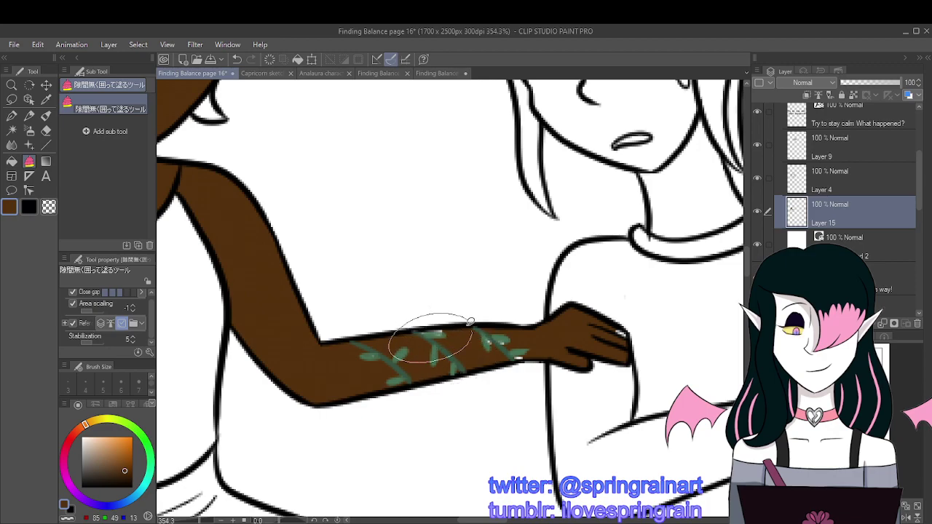
left_click_drag(499, 325, 504, 332)
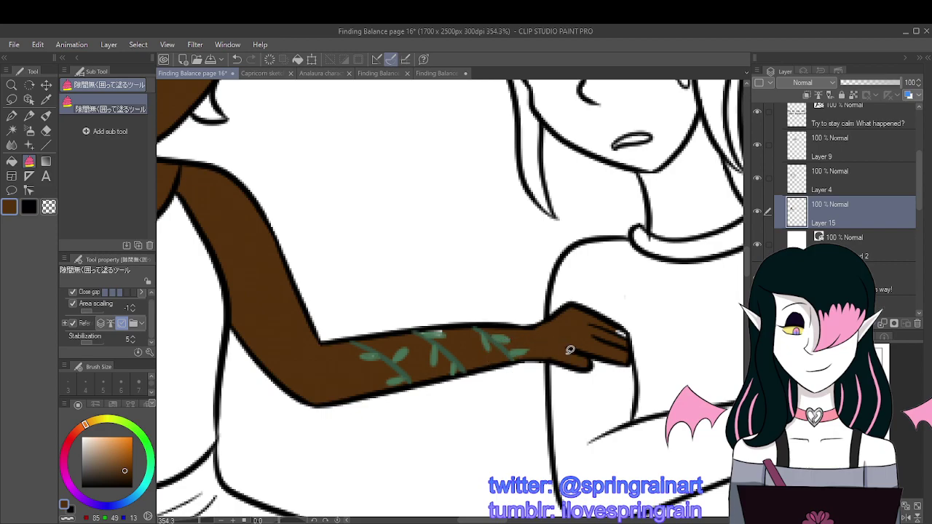
mouse_move(625, 331)
left_mouse_down()
mouse_move(594, 336)
mouse_move(632, 316)
mouse_move(635, 334)
left_mouse_up()
left_click(13, 117)
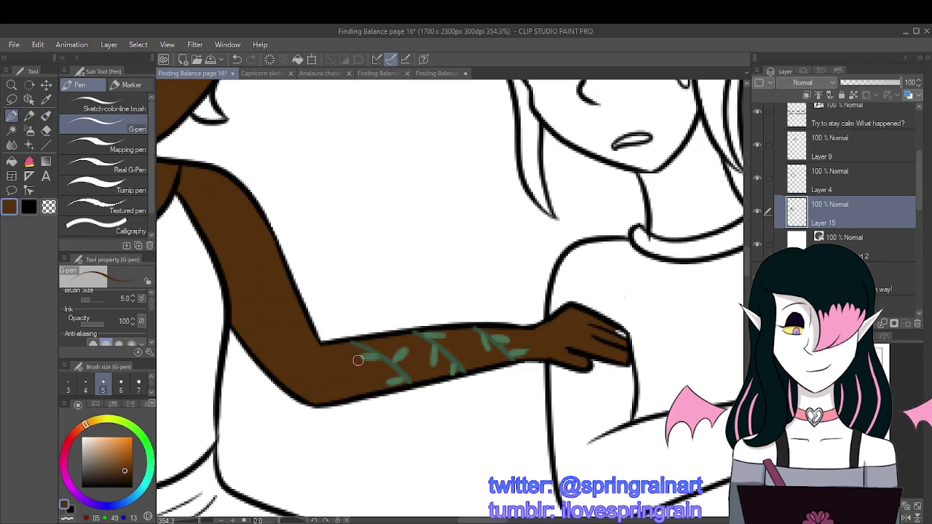
scroll(620, 333, "down", 5)
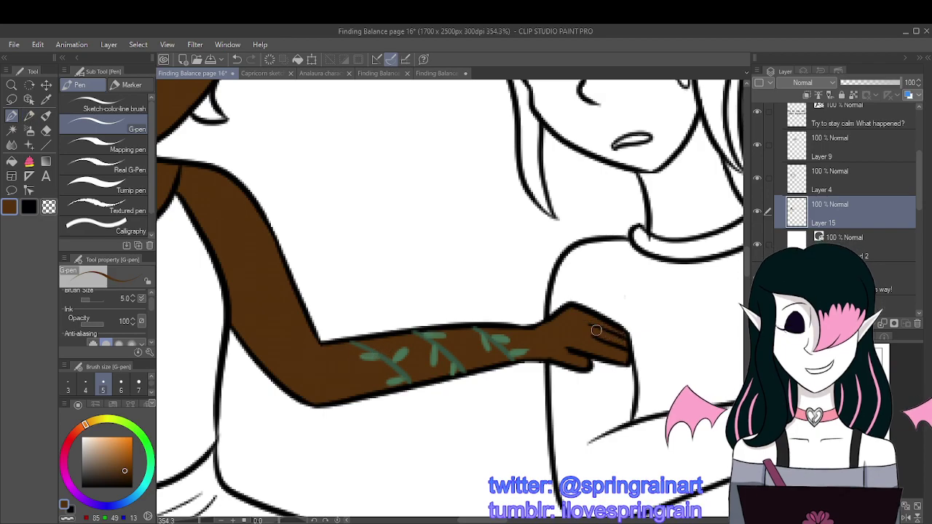
Step: Erase the excess brown from the side hair next to the horned character's visible eye
scroll(415, 244, "up", 2)
scroll(429, 187, "up", 1)
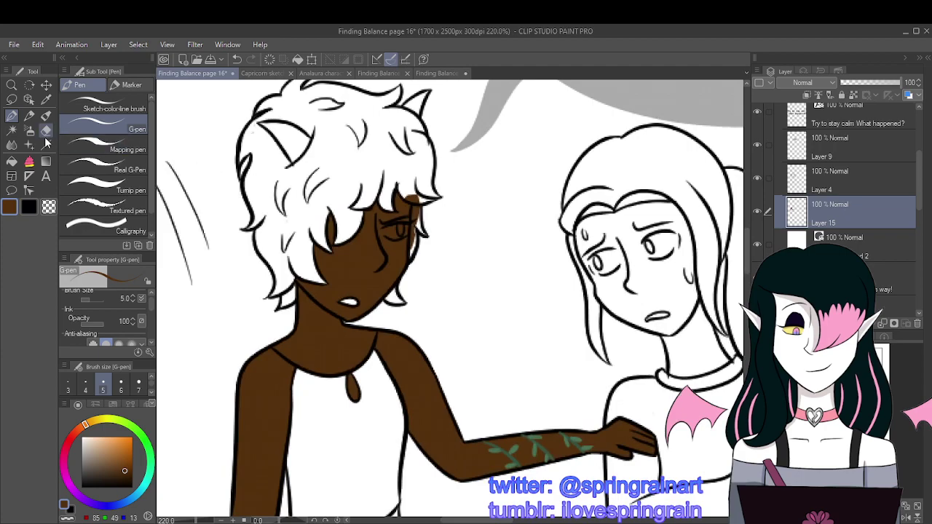
key("e")
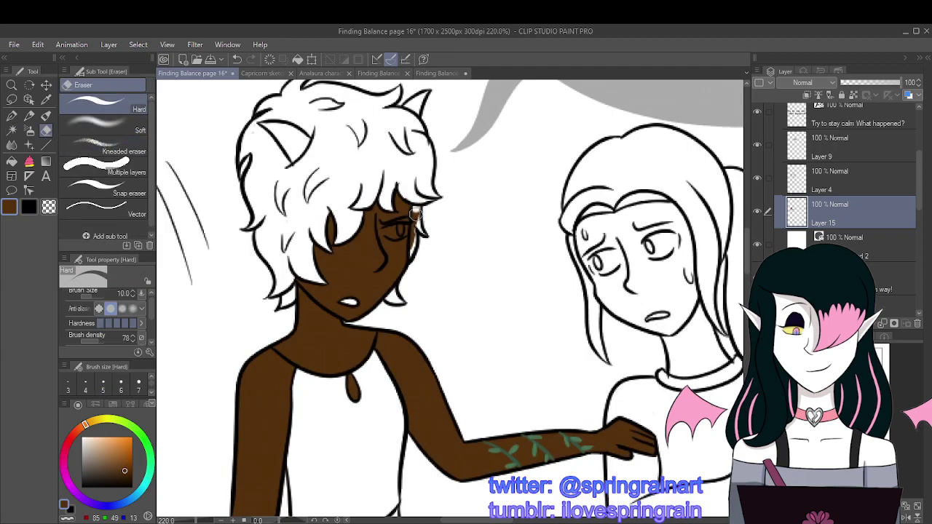
left_click(11, 116)
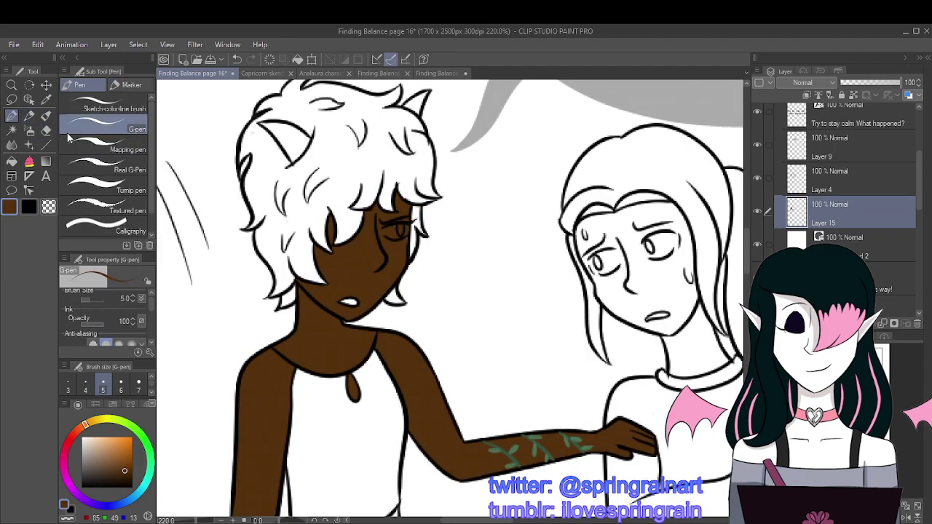
scroll(383, 272, "down", 4)
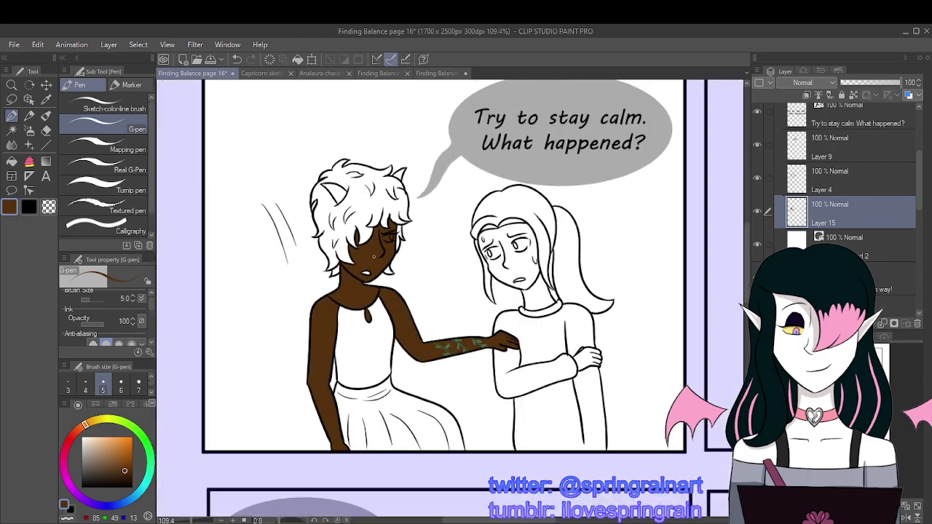
Step: Sample the reddish-brown swatch from the Capricorn sketch page and get the G-pen ready at the horned character's eye on page 16
scroll(364, 218, "up", 2)
left_click(262, 73)
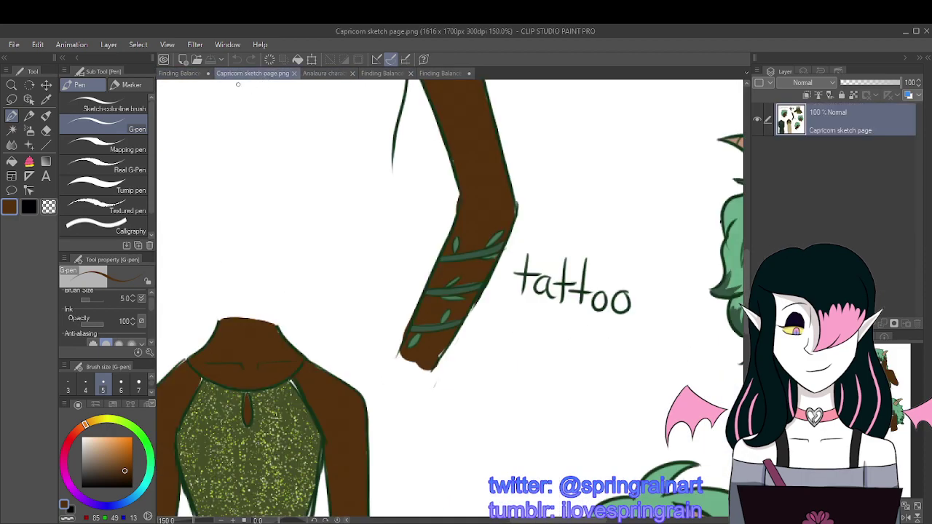
left_click(45, 99)
left_click_drag(434, 384, 562, 272)
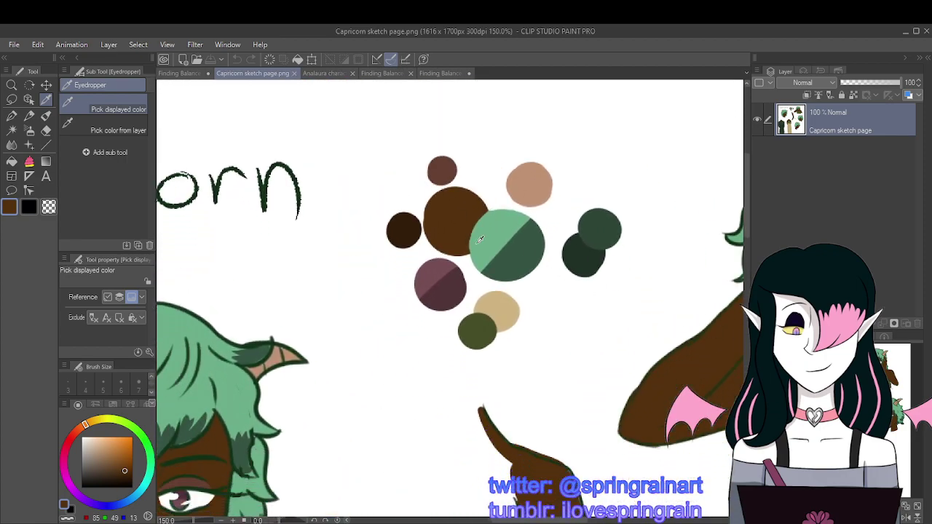
left_click(453, 161)
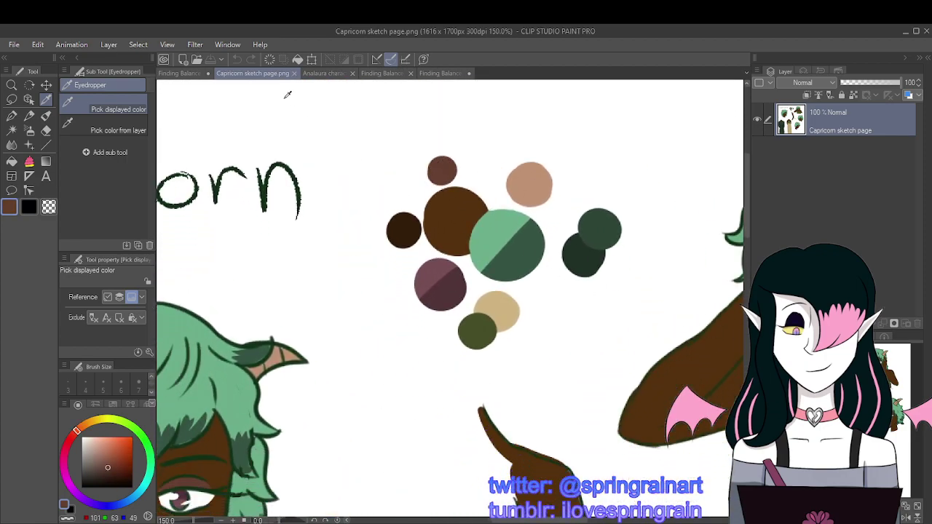
left_click(186, 73)
key("p")
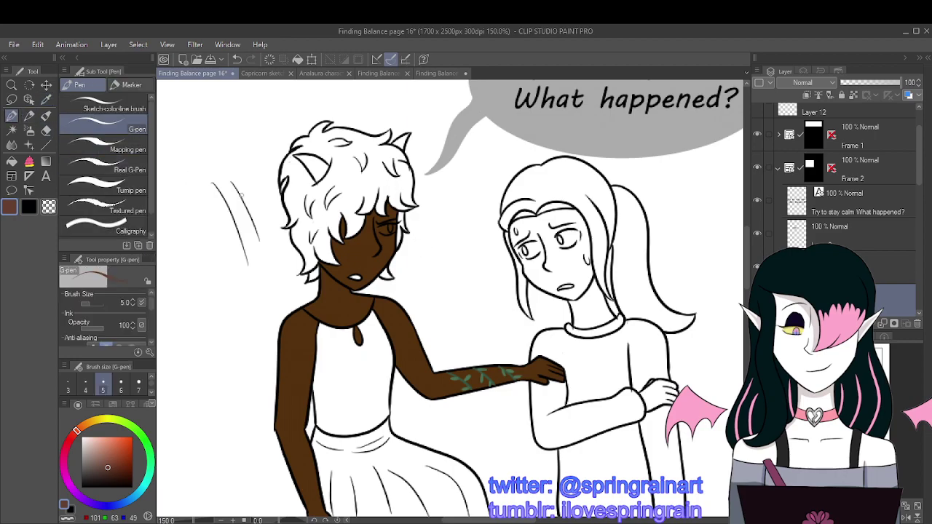
scroll(402, 238, "up", 2)
scroll(368, 209, "up", 2)
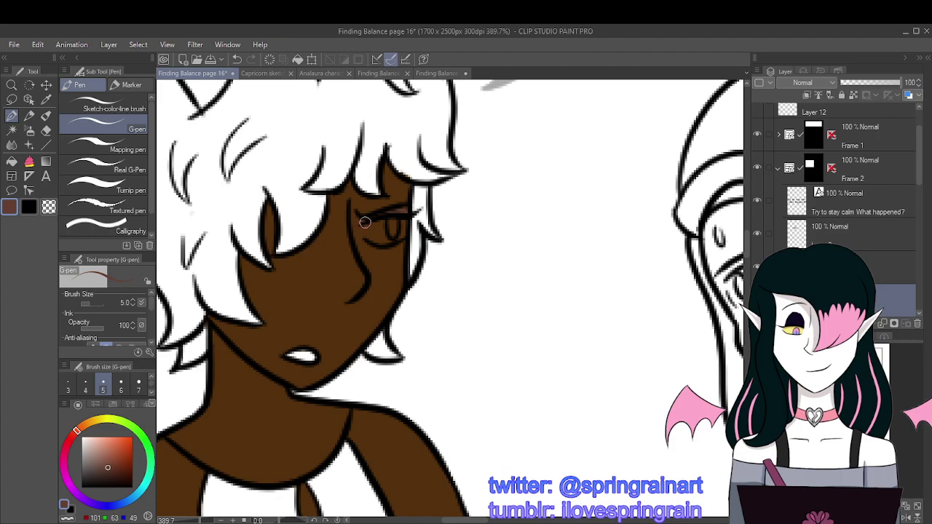
left_click(311, 59)
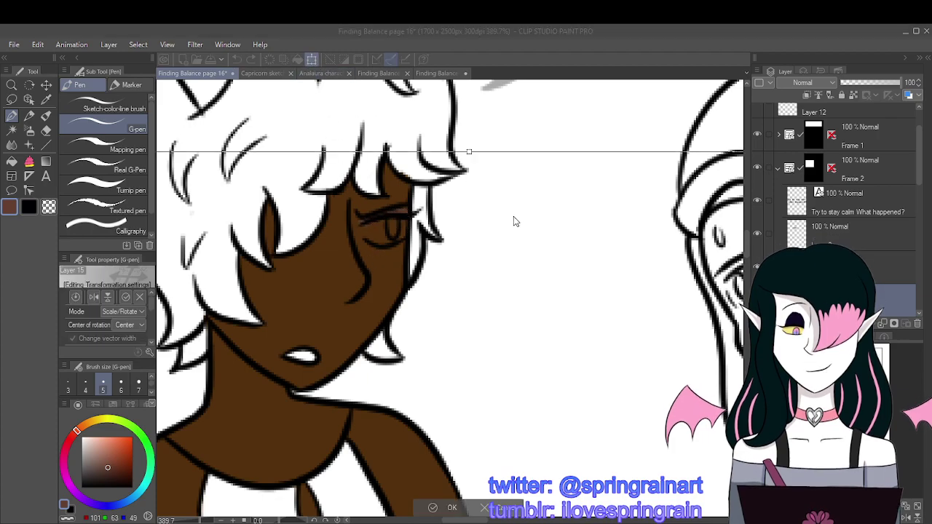
scroll(399, 310, "down", 4)
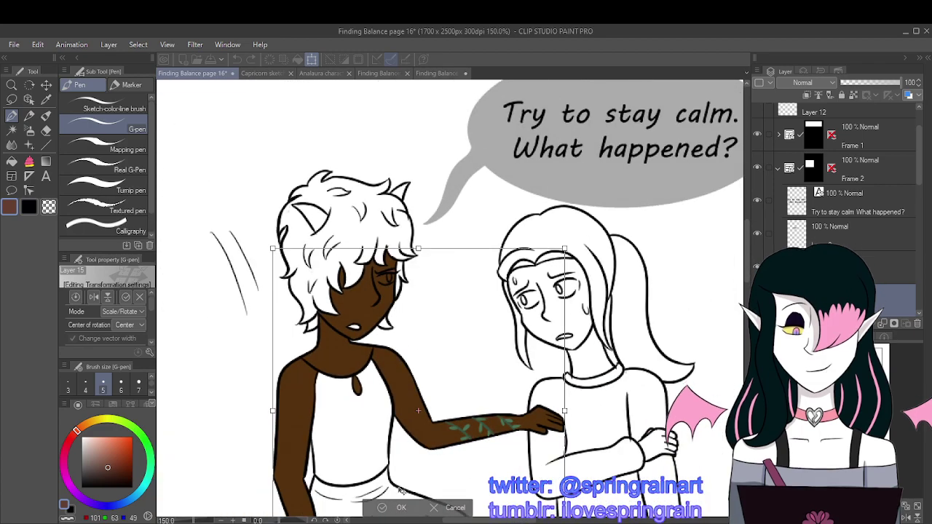
left_click(447, 506)
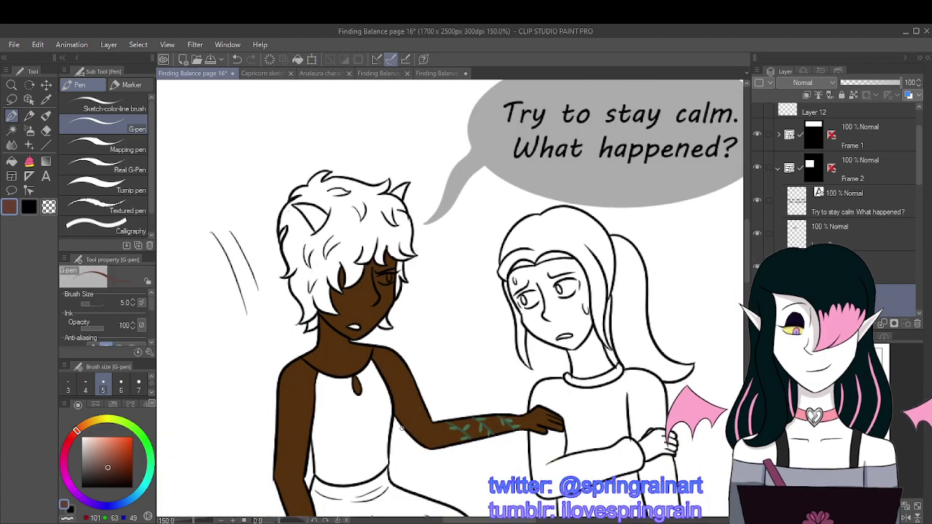
scroll(360, 356, "up", 1)
scroll(360, 355, "up", 1)
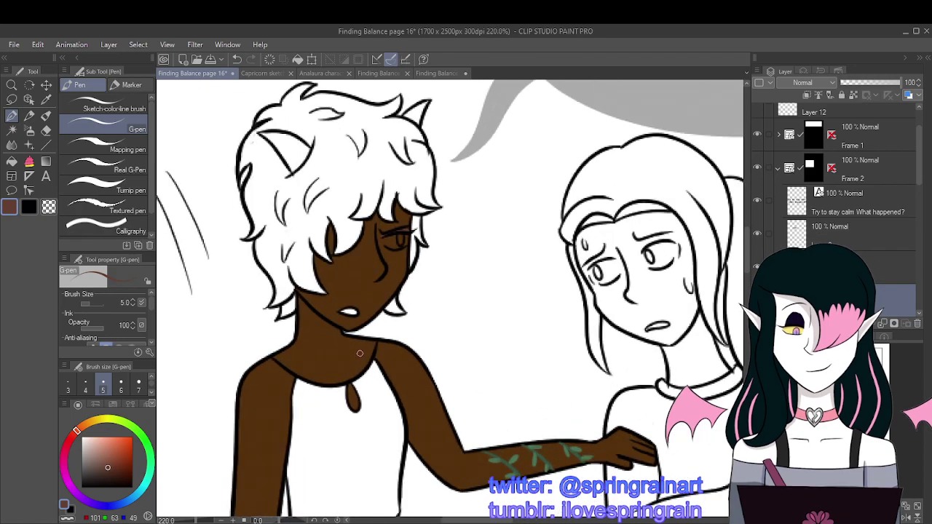
scroll(329, 103, "down", 2)
Step: Sample the light green hair color from the Capricorn sketch page's palette and return to page 16
left_click(262, 73)
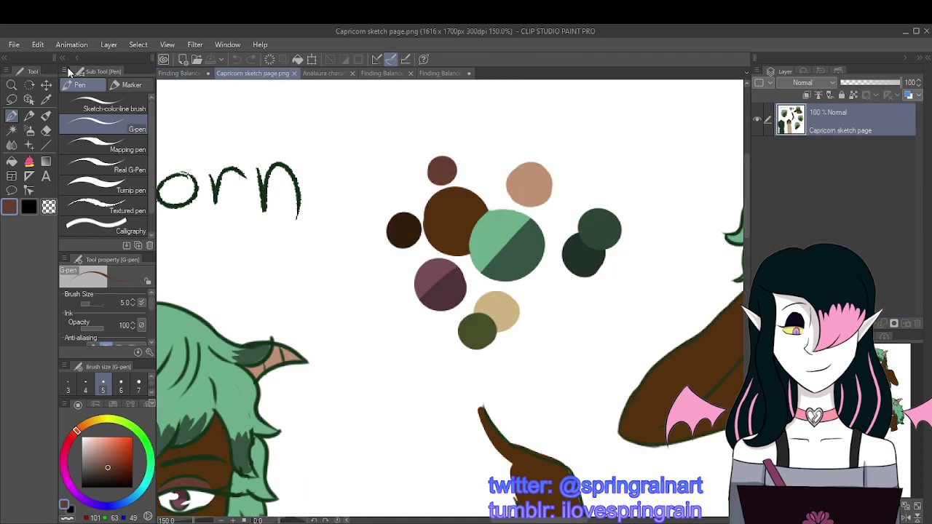
left_click(46, 100)
scroll(433, 273, "down", 2)
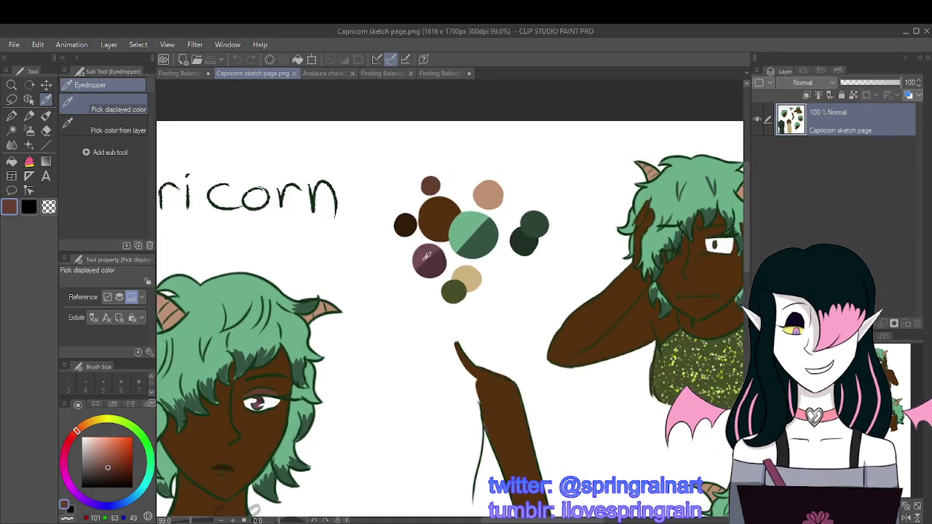
left_click(467, 227)
left_click(183, 73)
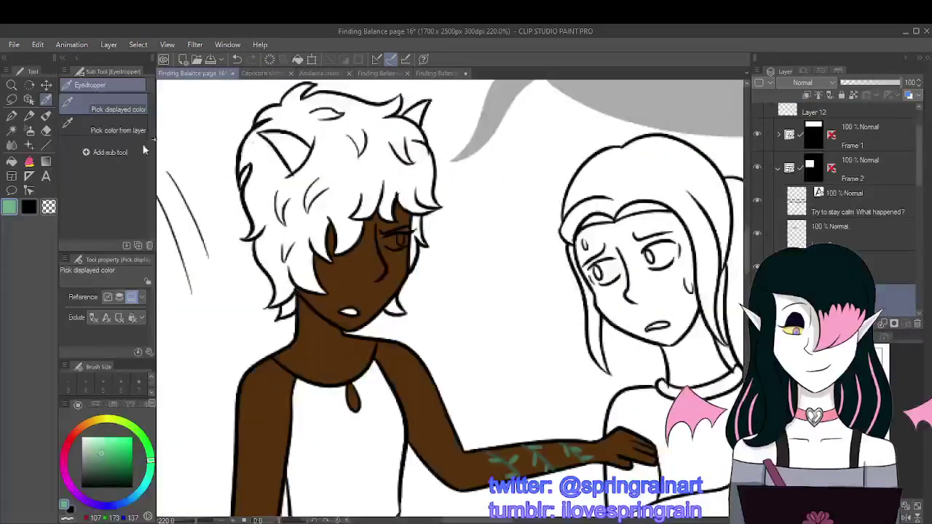
Step: Fill the horned character's hair, including the separate side and neck tufts, with the light green
left_click(12, 161)
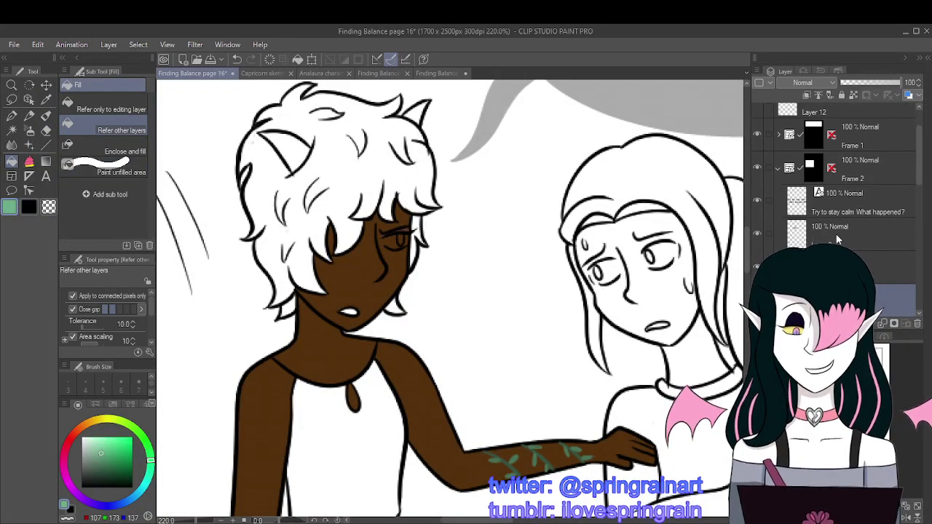
left_click(341, 163)
scroll(341, 163, "down", 5)
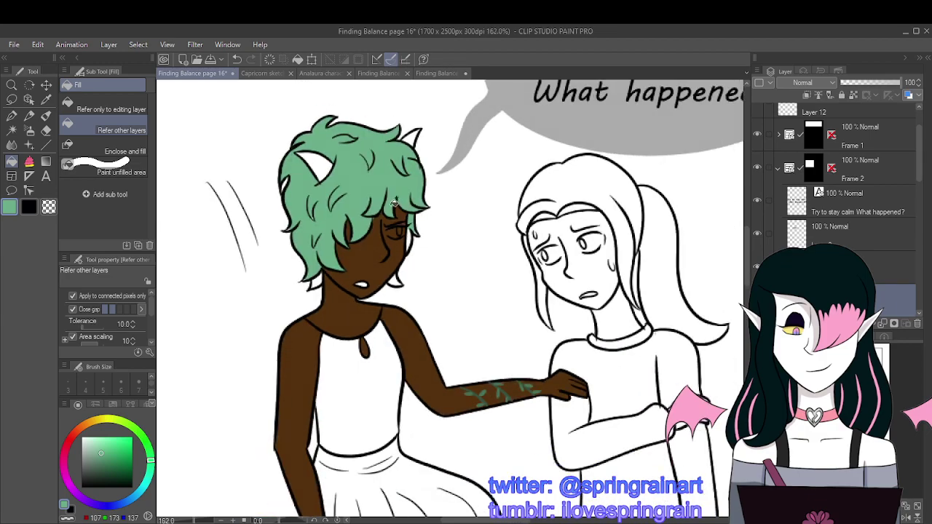
scroll(362, 220, "up", 4)
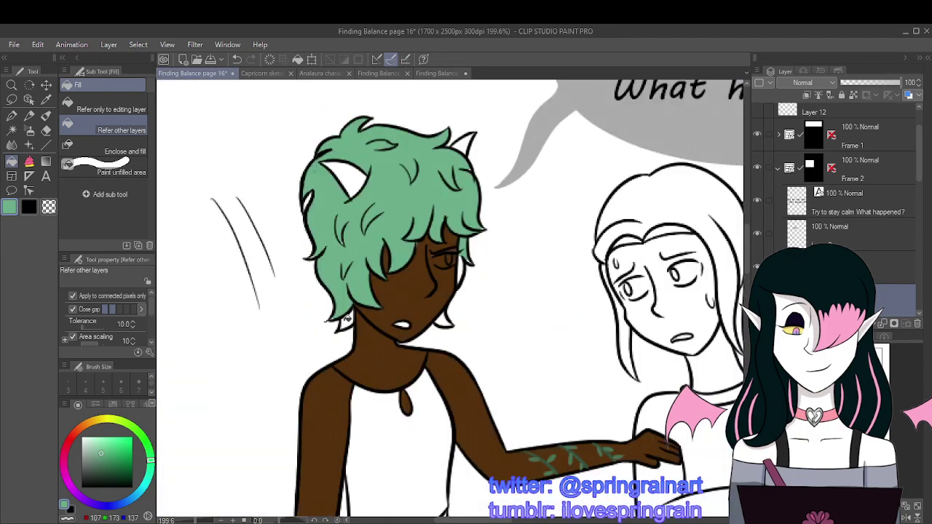
scroll(463, 266, "down", 4)
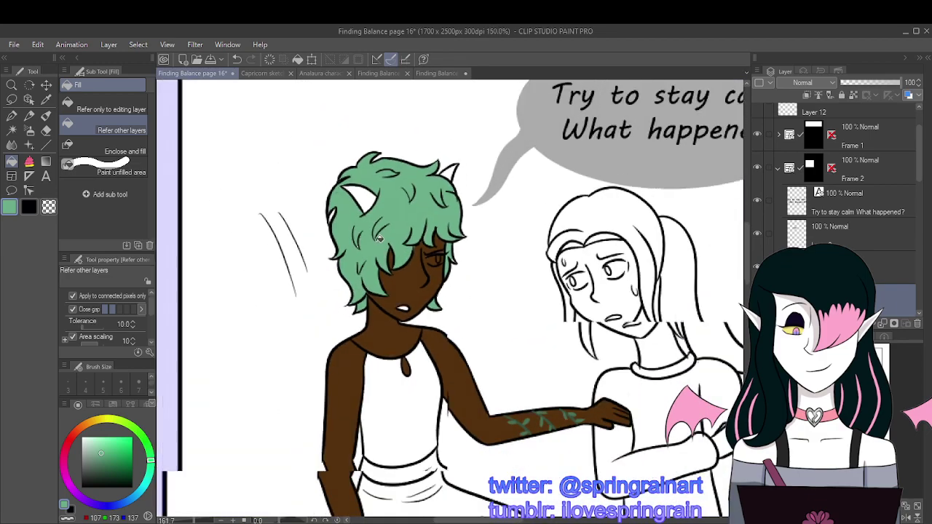
Step: Undo the green fill on the horned character's hair
scroll(445, 220, "up", 4)
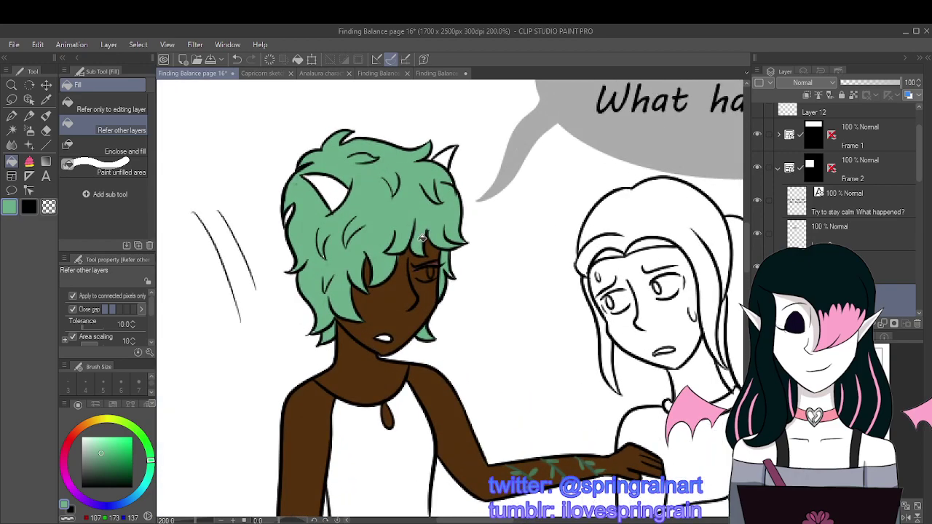
scroll(421, 237, "down", 4)
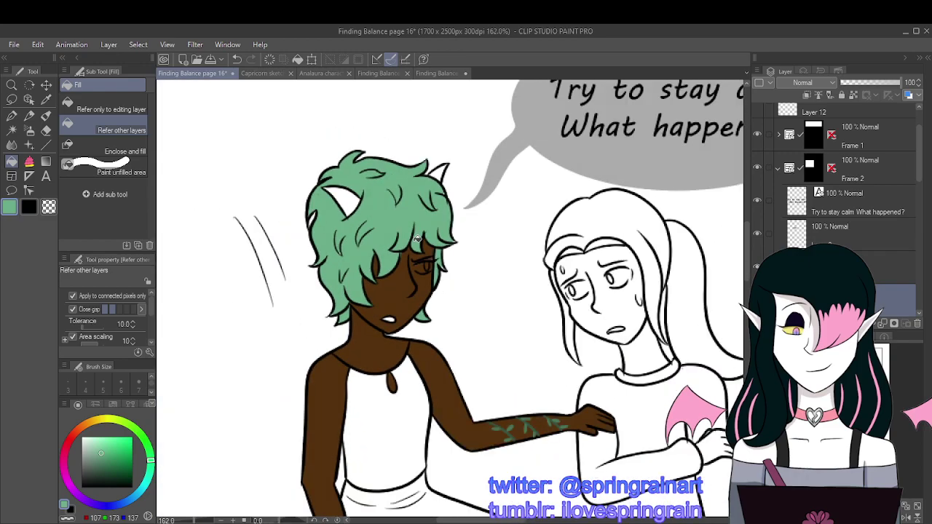
scroll(422, 238, "up", 4)
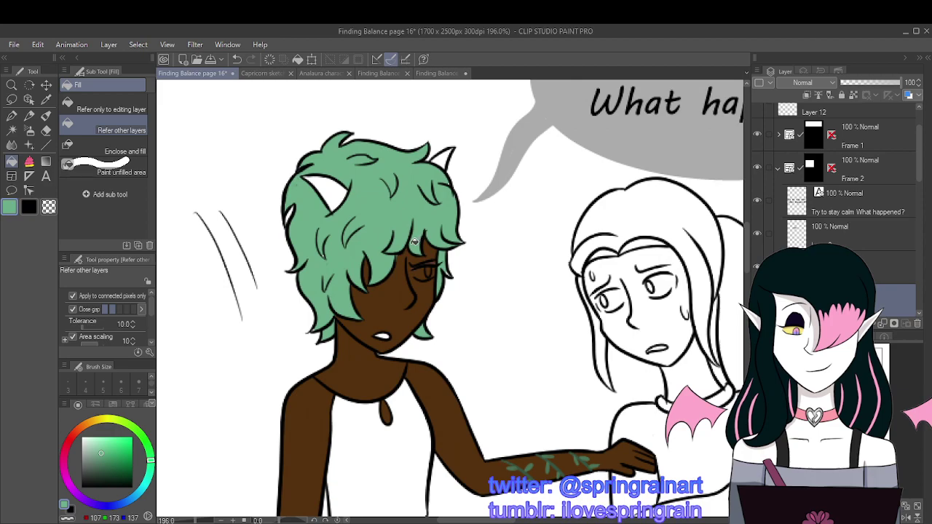
scroll(405, 239, "down", 1)
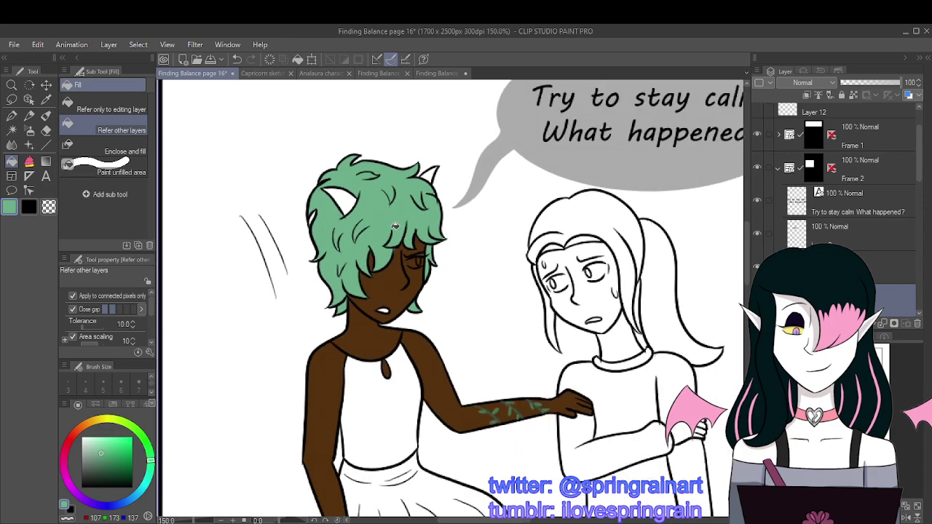
left_click(236, 60)
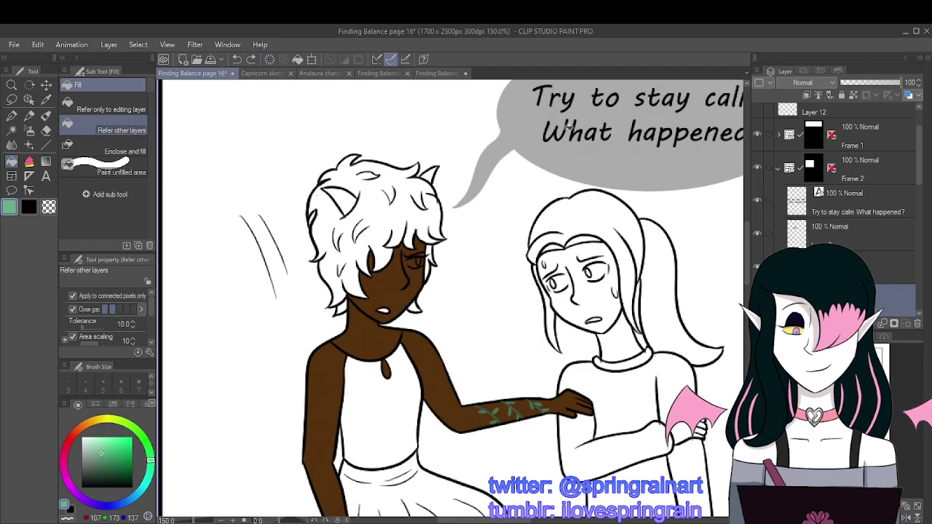
Step: On the line art in Layer 4, lasso the hair outline along the back and crown of the horned character's head
left_click(859, 266)
left_click(758, 266)
left_click(757, 266)
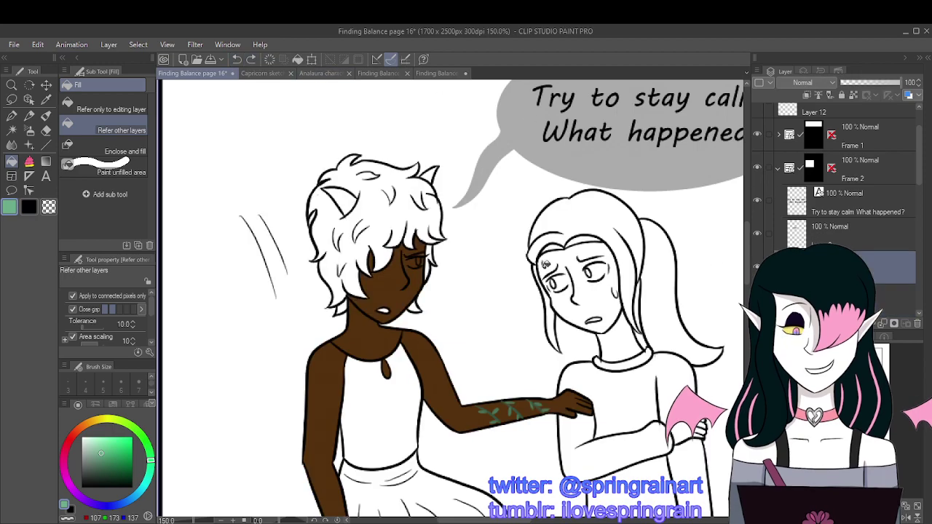
scroll(371, 204, "up", 3)
left_click(13, 102)
mouse_move(344, 118)
left_mouse_down()
mouse_move(258, 203)
mouse_move(264, 250)
mouse_move(274, 251)
mouse_move(300, 185)
mouse_move(321, 175)
left_mouse_up()
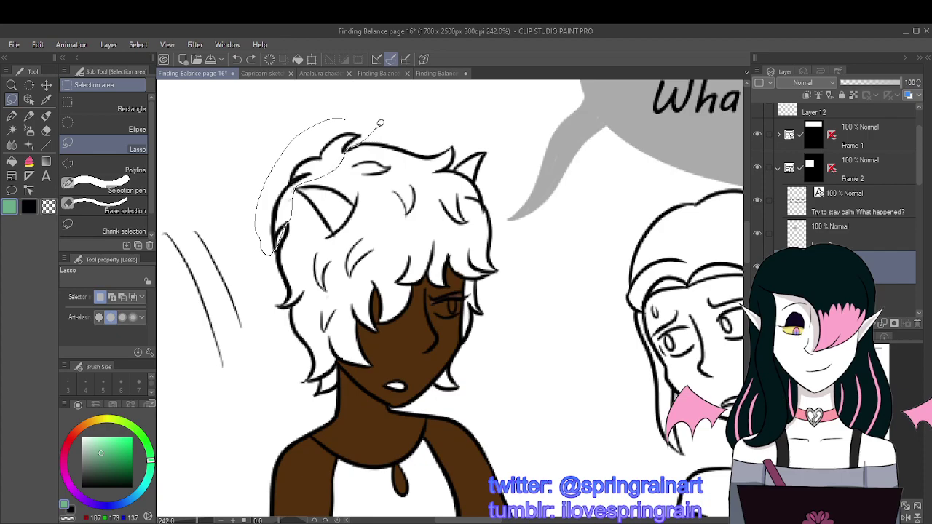
left_click_drag(380, 123, 377, 126)
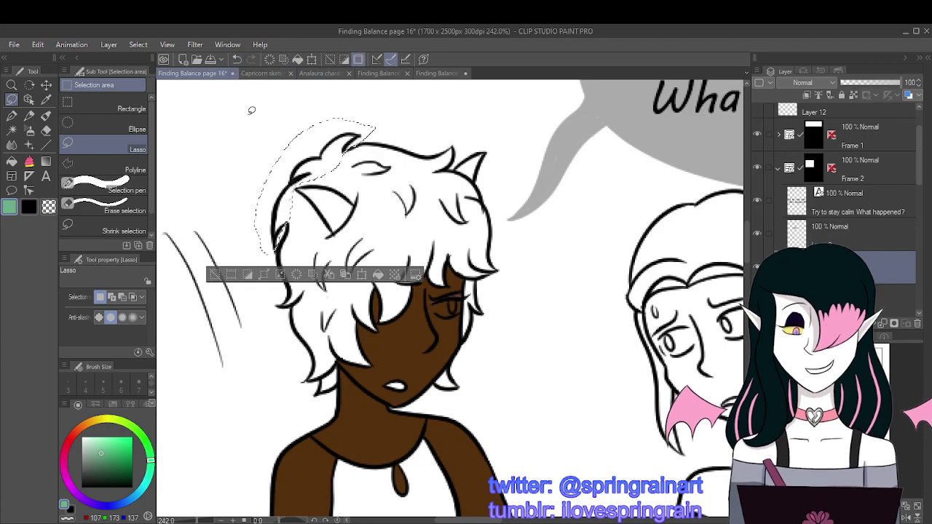
mouse_move(291, 152)
left_mouse_down()
mouse_move(255, 218)
mouse_move(262, 258)
left_mouse_up()
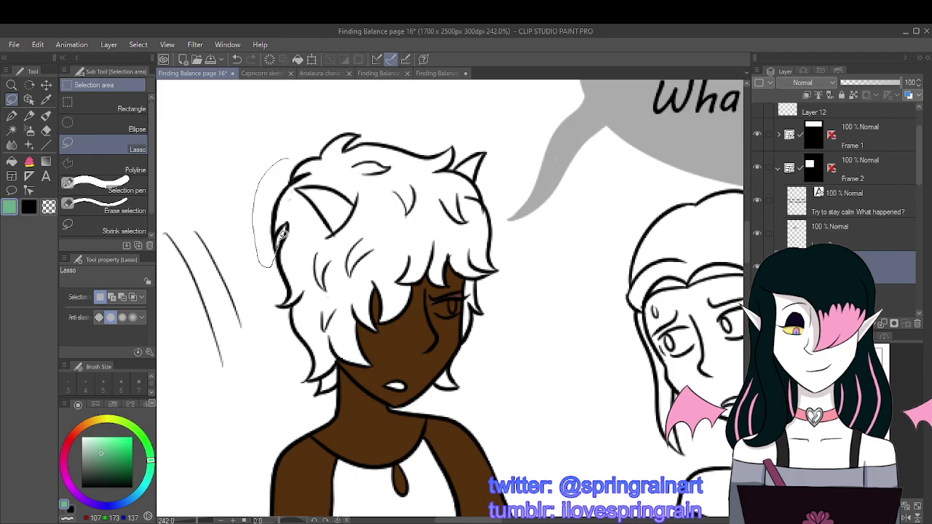
mouse_move(296, 184)
left_mouse_down()
mouse_move(363, 151)
mouse_move(393, 155)
left_mouse_up()
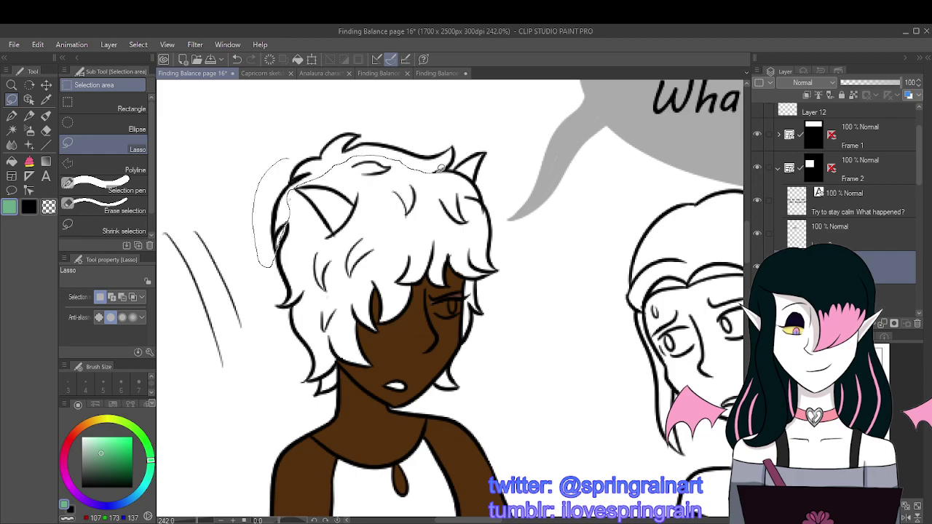
mouse_move(464, 155)
left_mouse_down()
mouse_move(456, 125)
mouse_move(383, 118)
left_mouse_up()
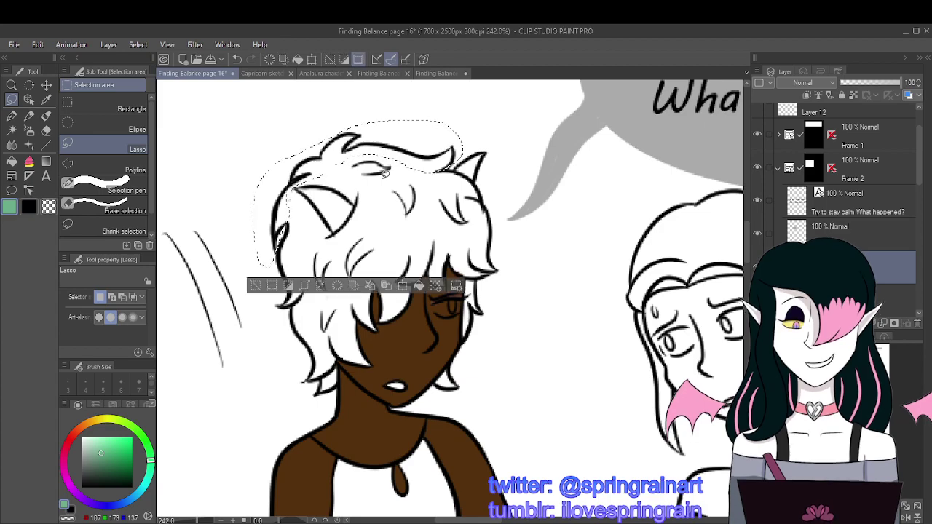
Step: Transform the selected hair outline by nudging it slightly down and inward toward the head, apply it and deselect
left_click(402, 285)
mouse_move(362, 155)
left_mouse_down()
mouse_move(369, 169)
mouse_move(370, 156)
left_mouse_up()
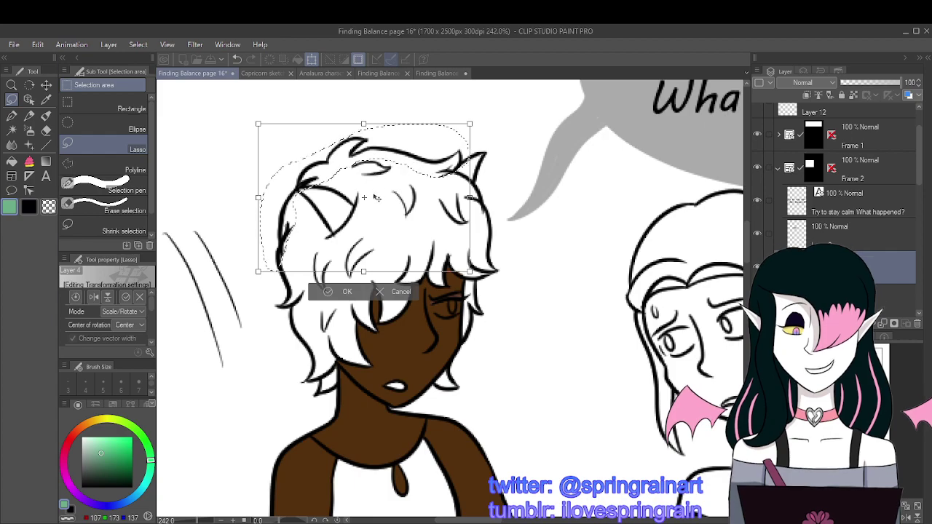
scroll(404, 164, "down", 4)
left_click_drag(377, 170, 378, 175)
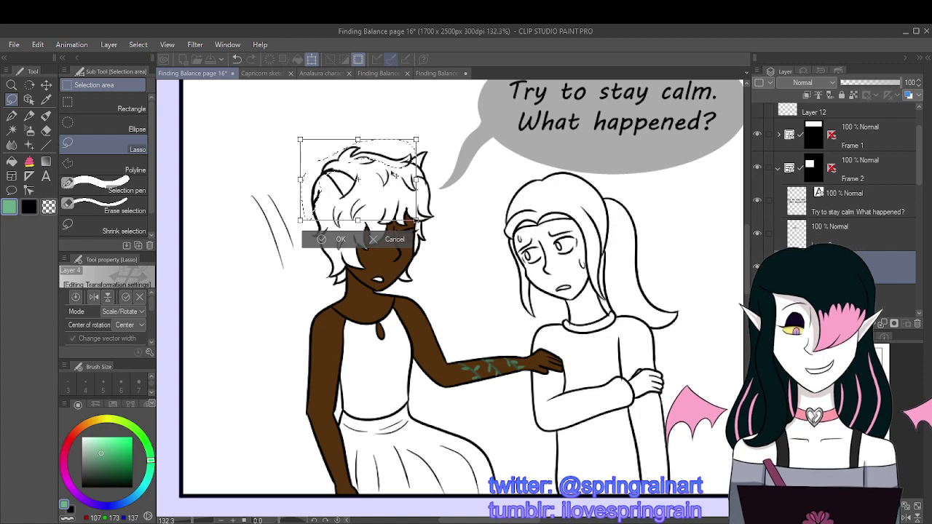
left_click_drag(392, 170, 393, 169)
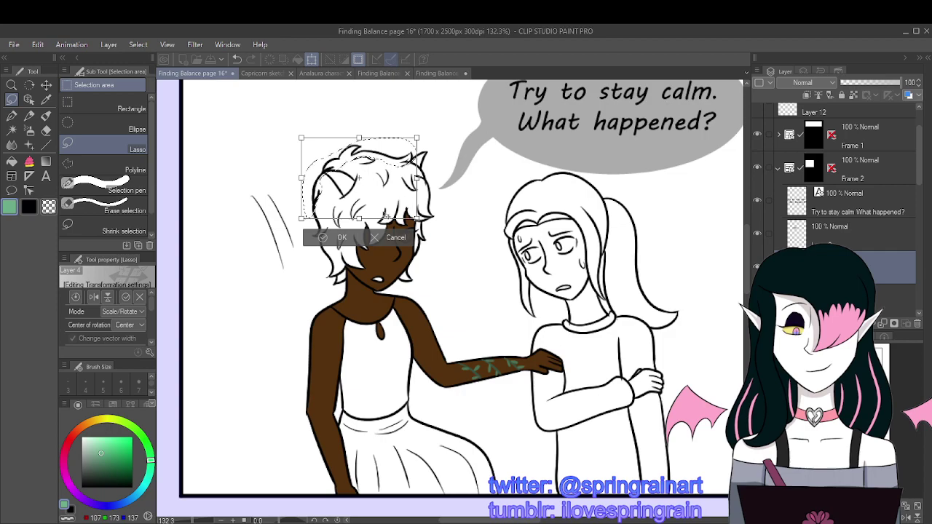
left_click(352, 237)
key("ctrl+d")
scroll(455, 167, "down", 3)
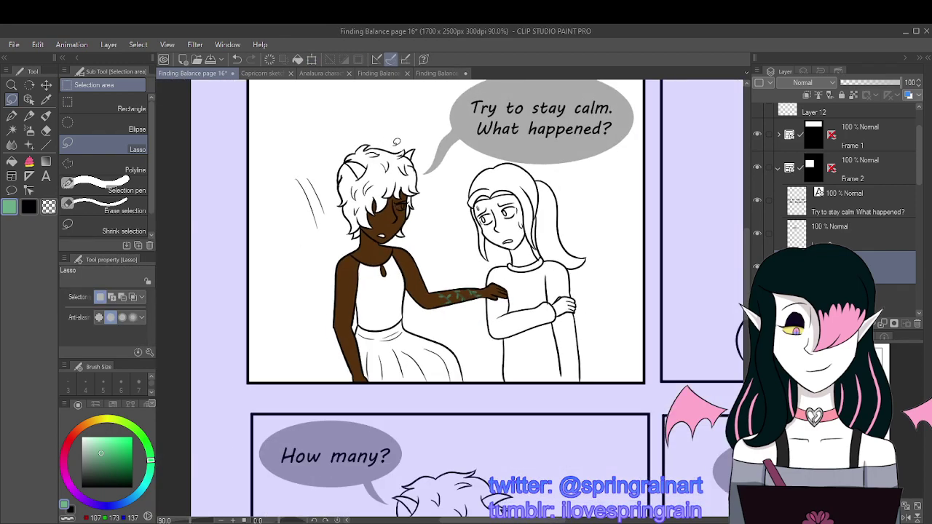
Step: Erase the stray line ends where the moved hair outline meets the horns and the hair at the back of the head
scroll(211, 102, "up", 5)
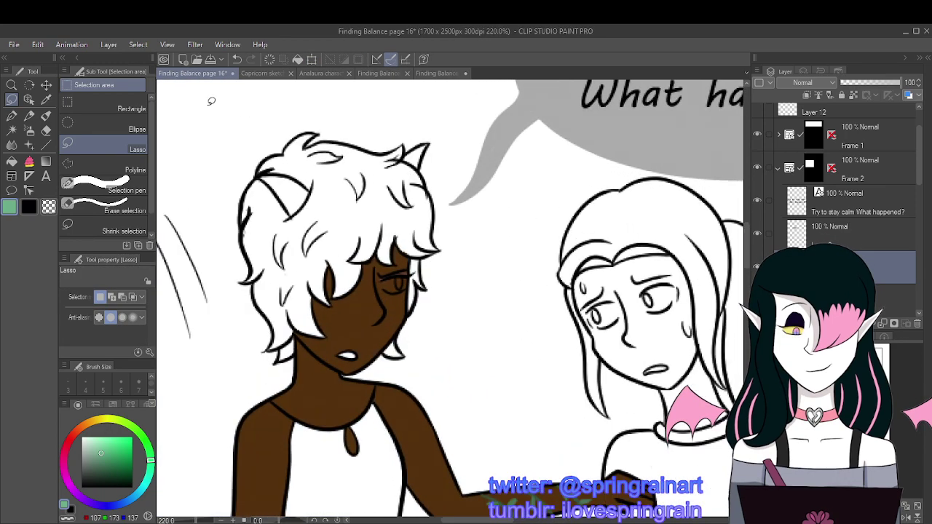
left_click(46, 129)
scroll(372, 177, "up", 3)
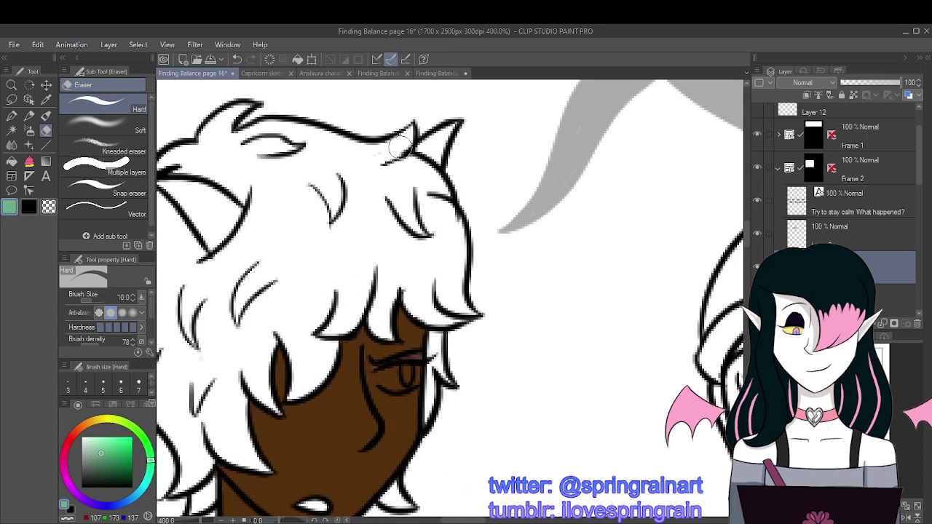
scroll(399, 148, "down", 4)
scroll(315, 197, "up", 3)
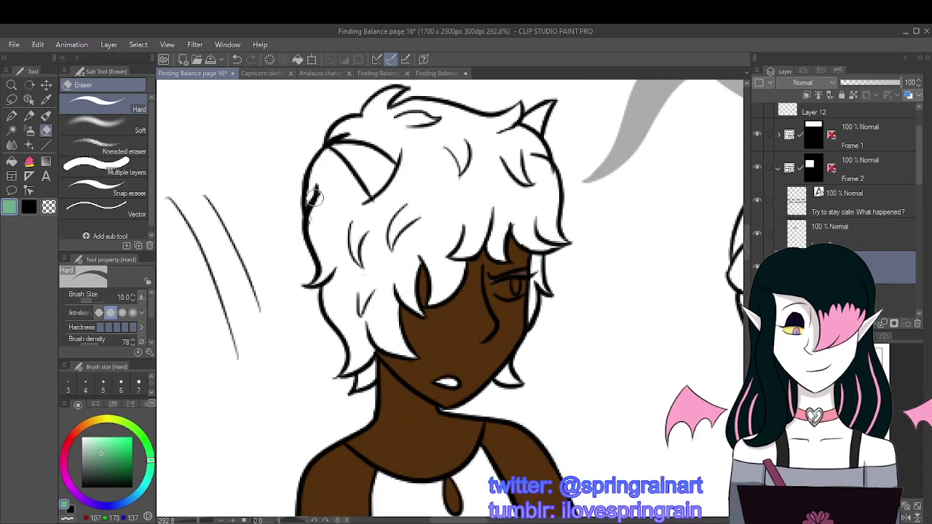
scroll(313, 195, "up", 1)
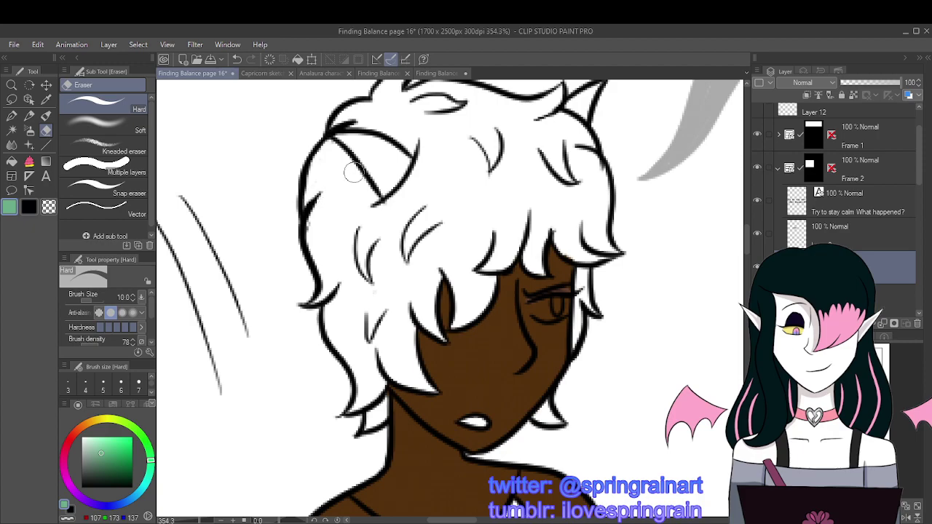
scroll(353, 172, "down", 5)
scroll(444, 220, "down", 1)
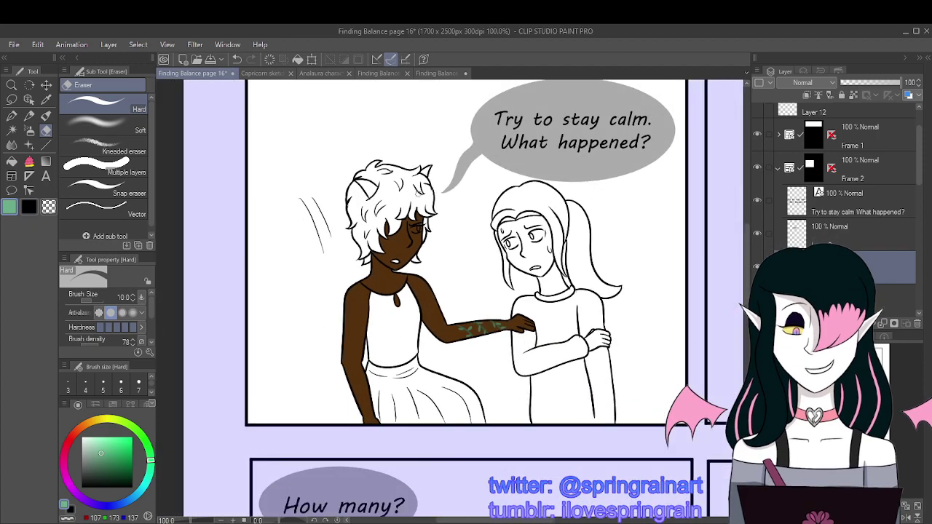
scroll(451, 200, "up", 3)
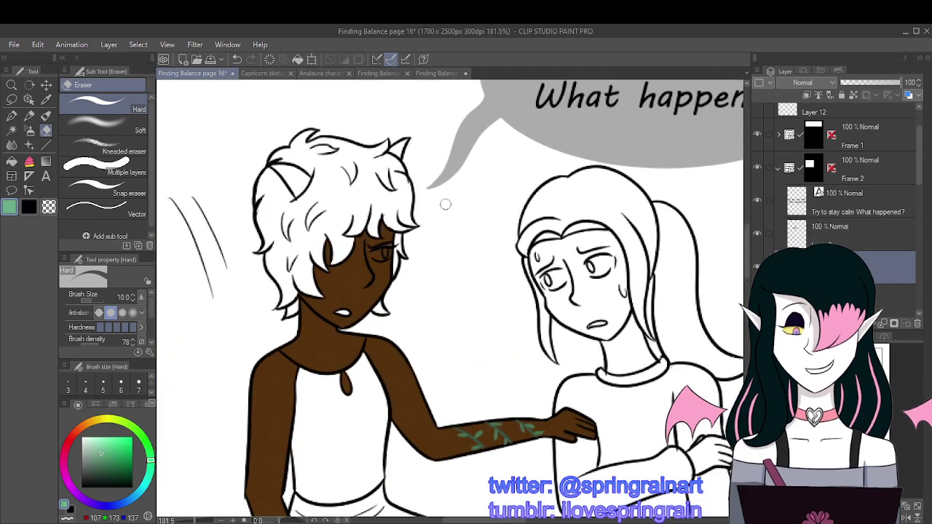
scroll(861, 225, "down", 3)
Step: Add a new layer above Layer 15 and fill the horned character's hair with the light green, referring to other layers
left_click(856, 219)
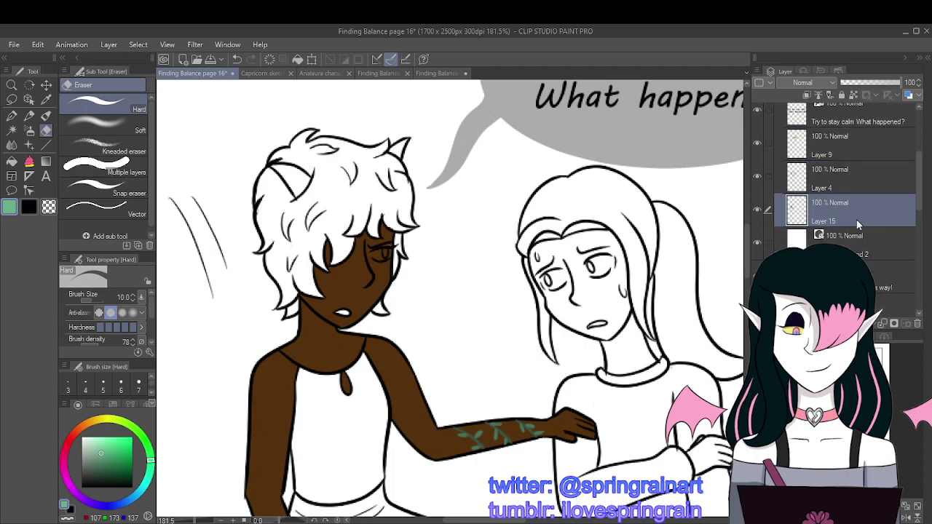
key("ctrl+shift+n")
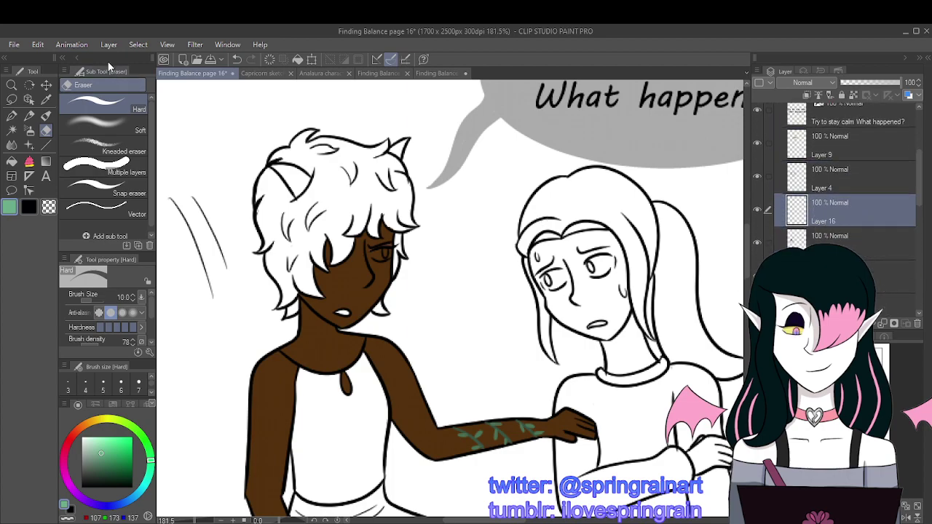
left_click(11, 161)
left_click(323, 231)
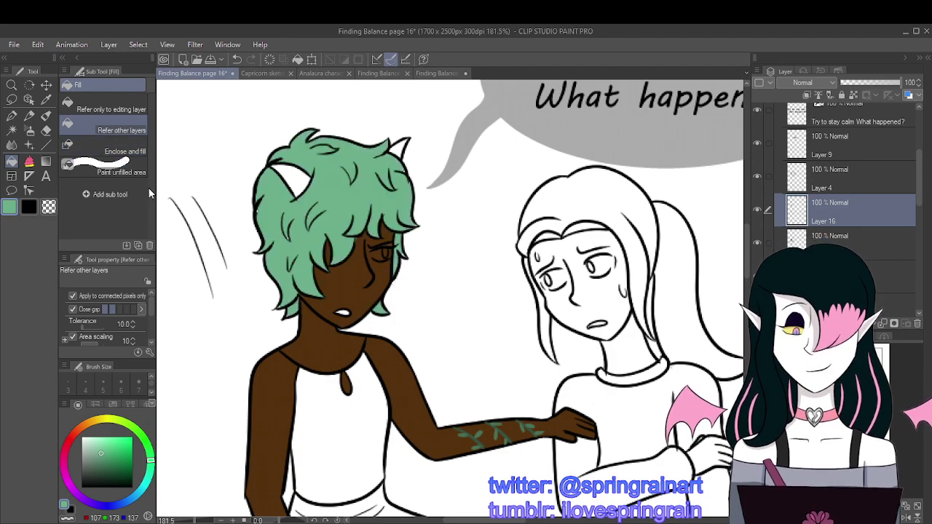
Step: Cover the unpainted gaps in the hair with light green using the gap-closing fill tool and the G-pen
left_click(29, 161)
scroll(320, 208, "up", 2)
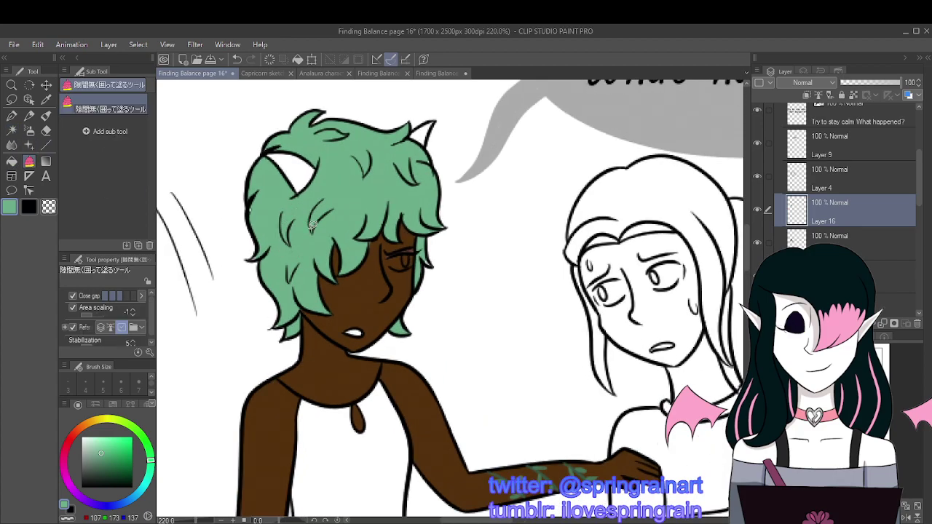
left_click_drag(328, 203, 327, 204)
left_click_drag(426, 251, 427, 252)
left_click(12, 115)
scroll(418, 256, "up", 2)
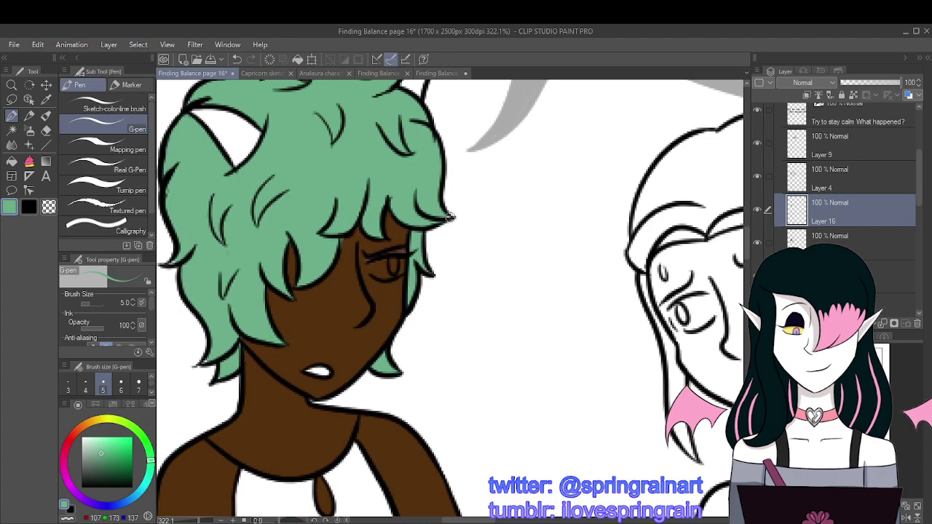
scroll(415, 261, "down", 1)
scroll(411, 260, "down", 3)
scroll(283, 379, "down", 3)
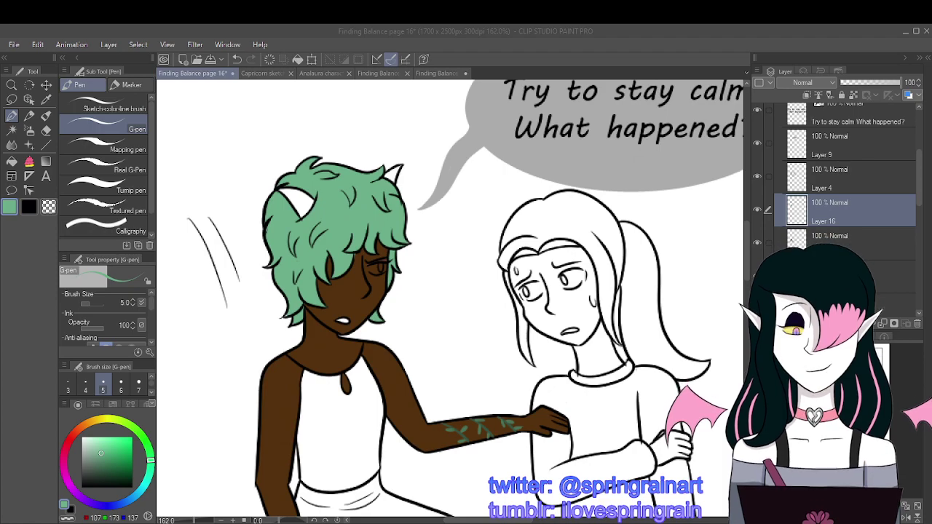
Step: Sample the dark green hair colour from the Capricorn sketch page and return to the Finding Balance page 16 document
left_click(516, 519)
scroll(473, 305, "up", 3)
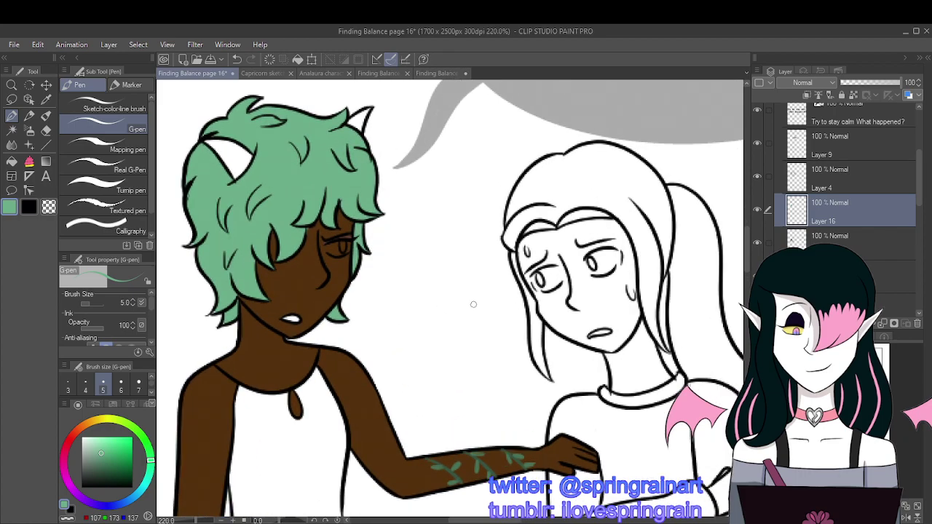
scroll(404, 240, "down", 4)
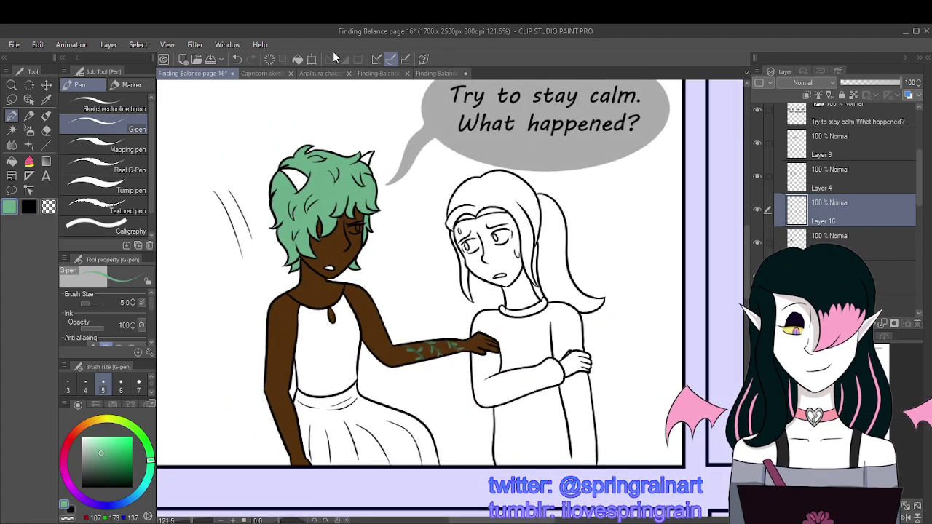
left_click(263, 74)
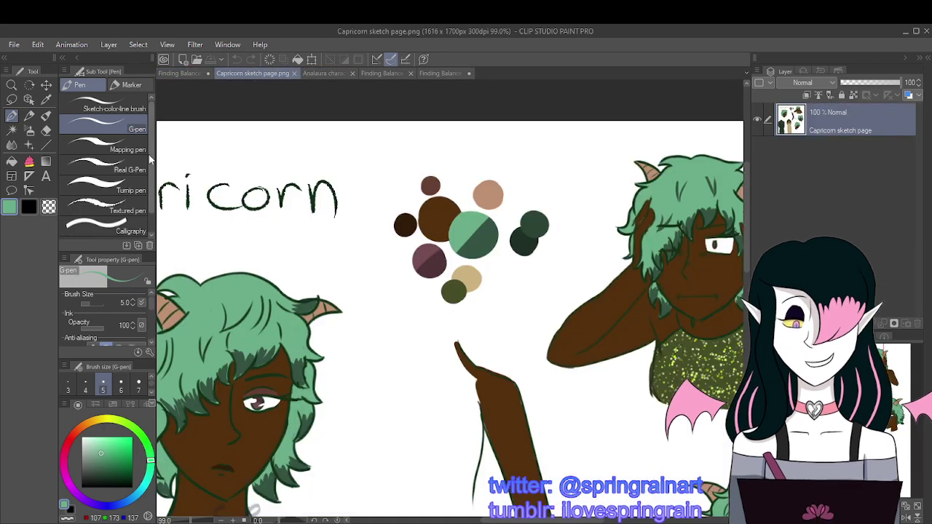
left_click(47, 100)
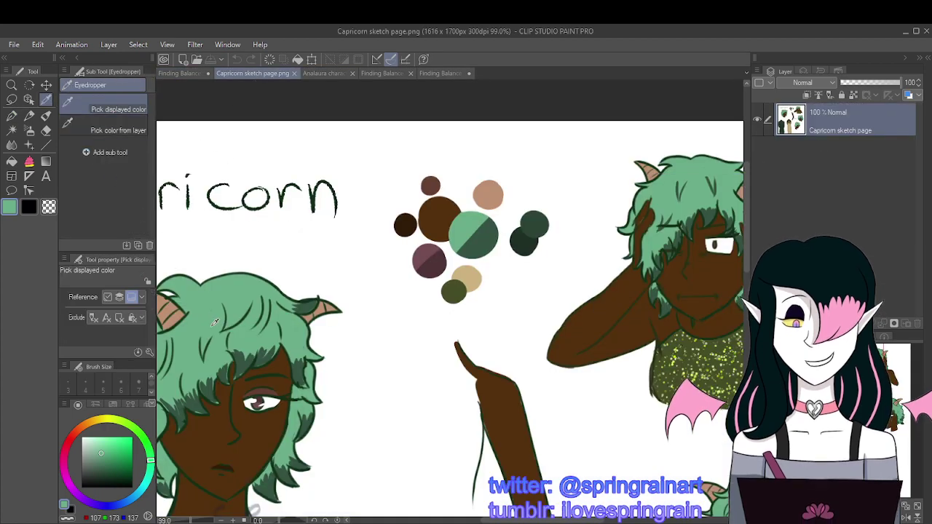
left_click(208, 75)
Step: Paint dark green strands with the size 5 G-pen over the tip of the fringe lock covering the horned character's eye
left_click(11, 115)
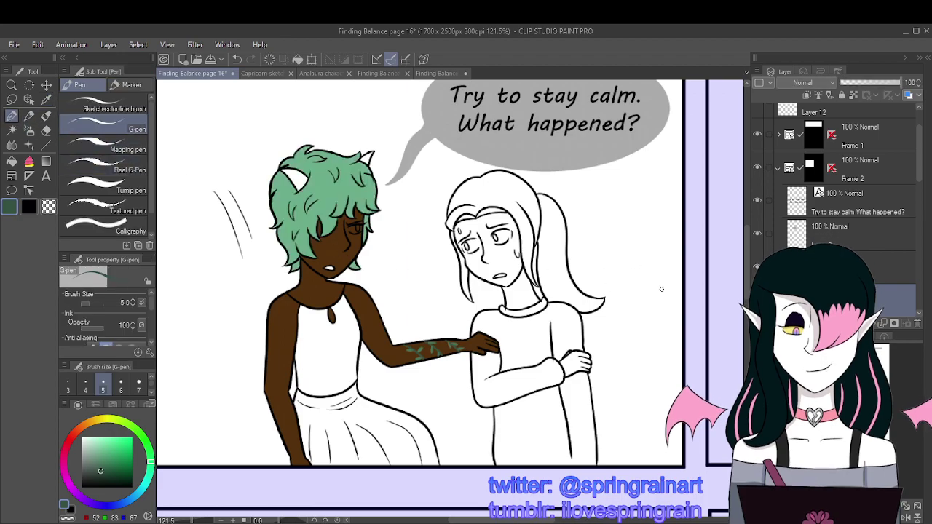
scroll(293, 216, "up", 5)
left_click_drag(292, 213, 303, 262)
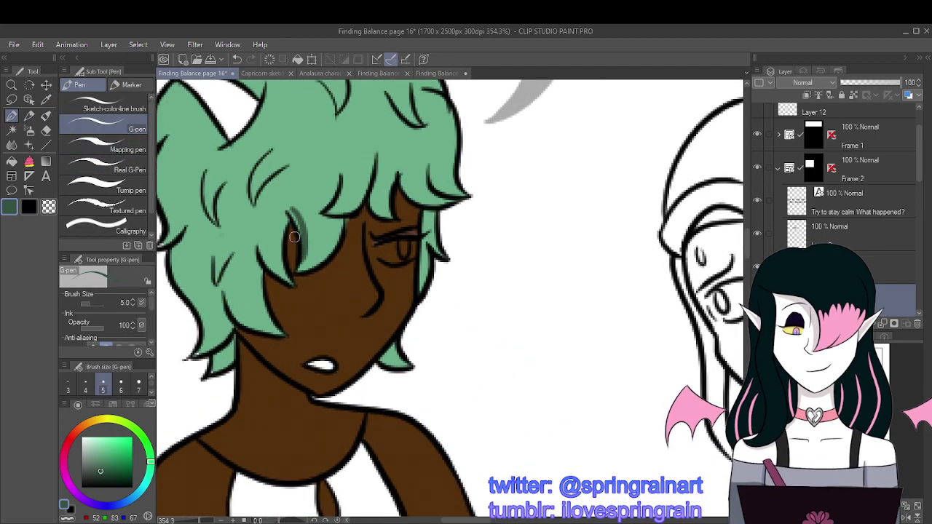
left_click_drag(306, 198, 313, 255)
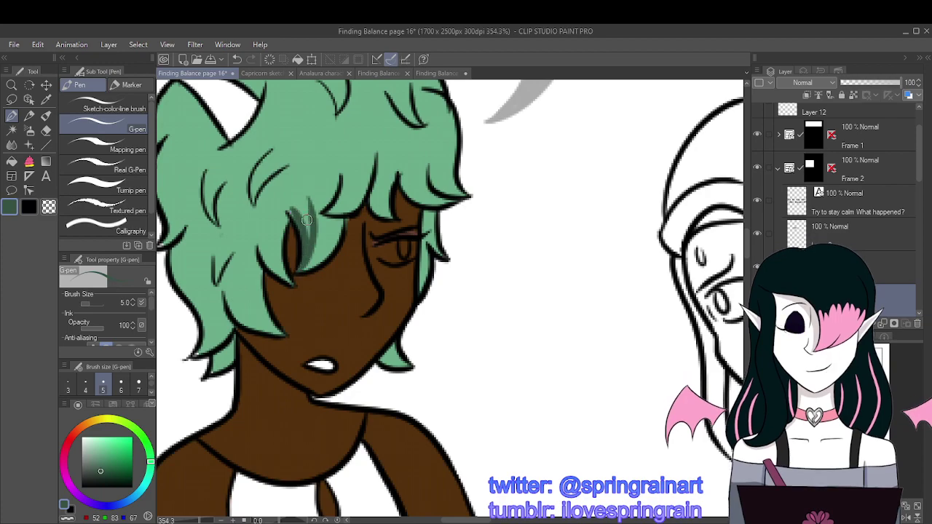
mouse_move(303, 205)
left_mouse_down()
mouse_move(306, 276)
mouse_move(330, 230)
mouse_move(310, 259)
left_mouse_up()
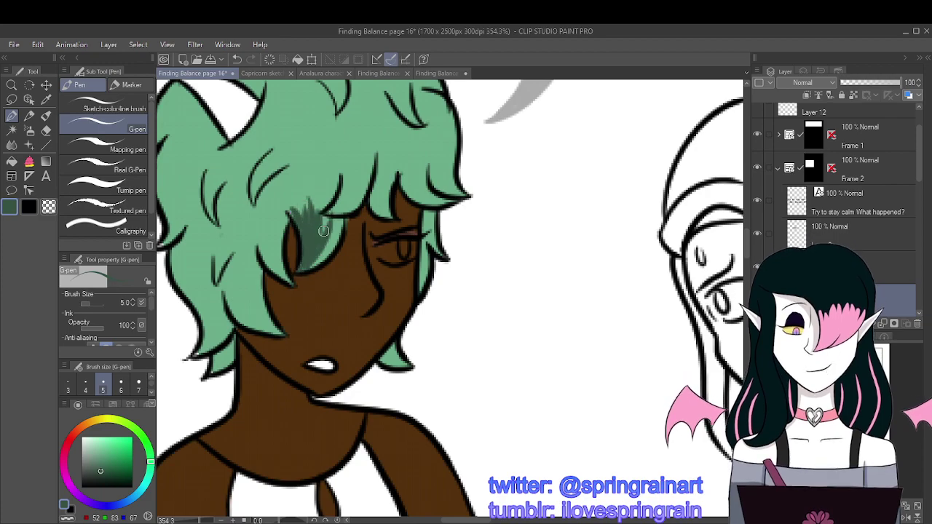
mouse_move(324, 217)
left_mouse_down()
mouse_move(308, 269)
mouse_move(329, 249)
mouse_move(342, 209)
mouse_move(323, 265)
mouse_move(309, 263)
mouse_move(318, 258)
mouse_move(297, 272)
left_mouse_up()
Step: Paint dark green tips on the two short fringe locks in the middle of the forehead
left_click_drag(341, 197, 329, 217)
left_click_drag(356, 180, 329, 214)
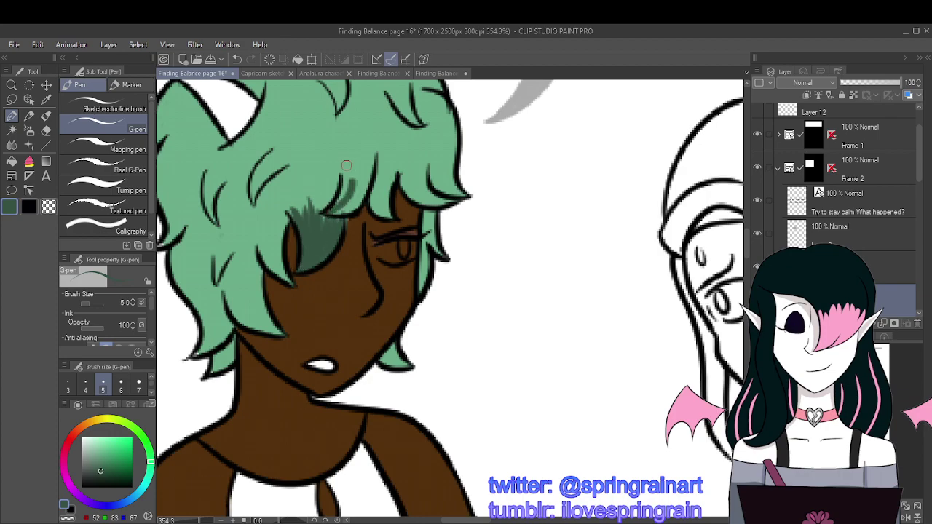
left_click_drag(355, 163, 329, 212)
left_click_drag(357, 179, 339, 205)
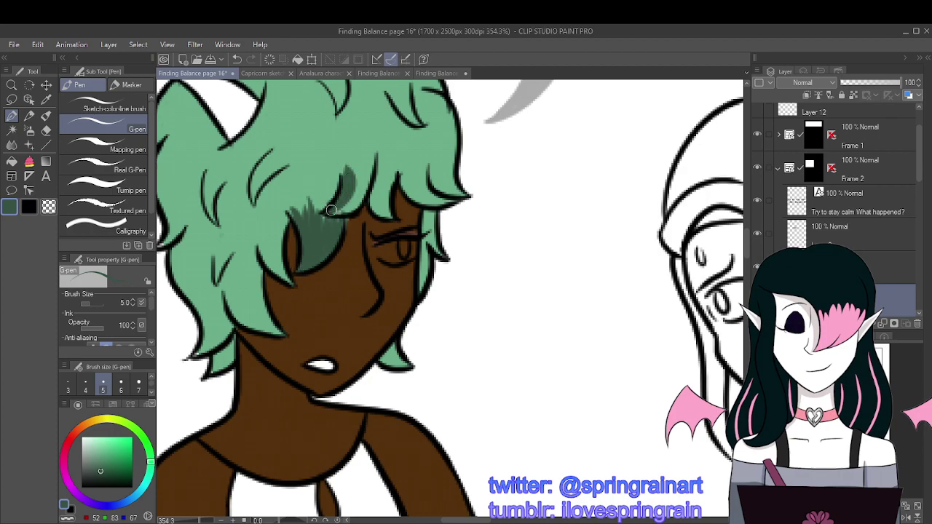
mouse_move(367, 159)
left_mouse_down()
mouse_move(361, 194)
mouse_move(334, 212)
mouse_move(365, 192)
mouse_move(336, 219)
left_mouse_up()
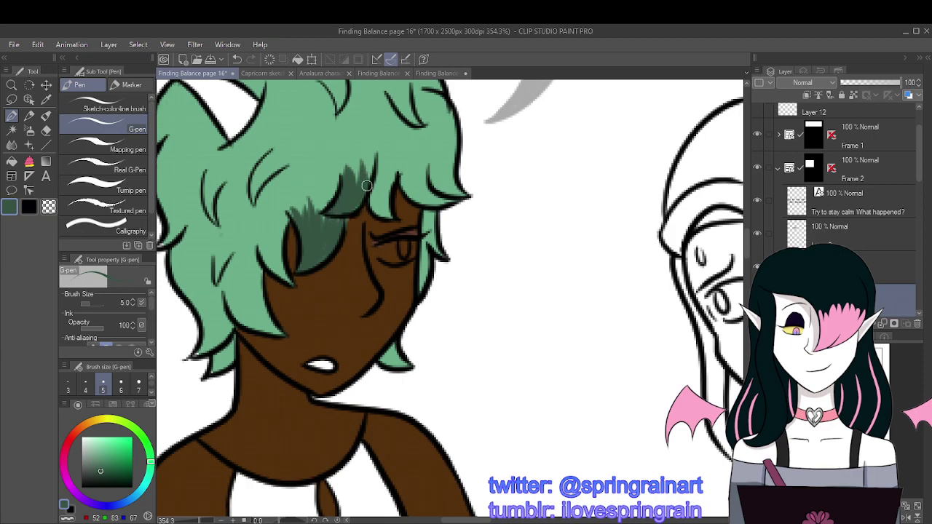
mouse_move(373, 179)
left_mouse_down()
mouse_move(362, 192)
mouse_move(373, 219)
left_mouse_up()
left_click_drag(384, 163, 368, 211)
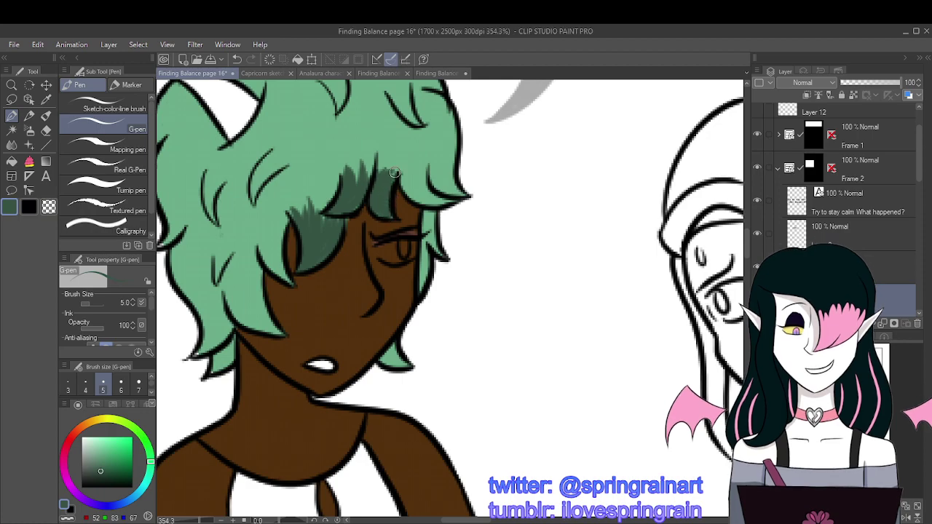
Step: Add dark green tips to the outer fringe lock above the visible eye and the small lock behind the covered eye
scroll(394, 172, "down", 2)
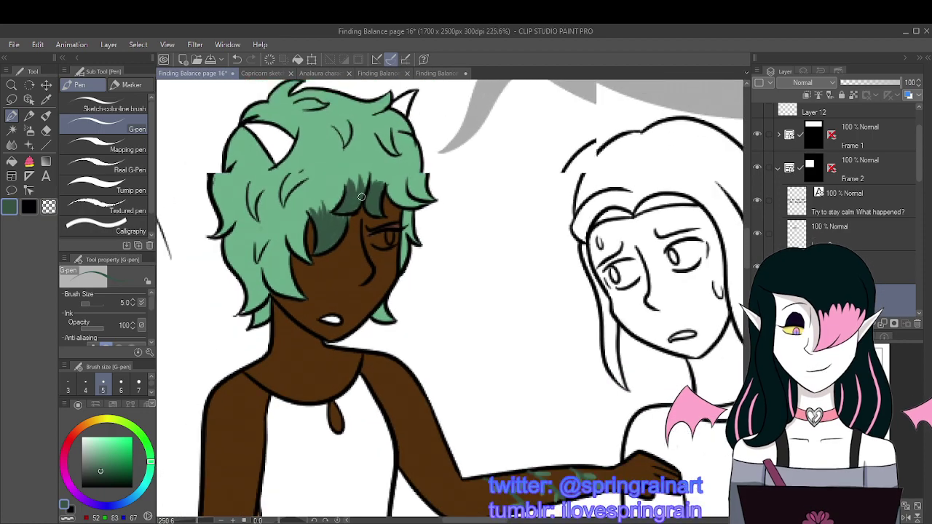
scroll(361, 197, "down", 2)
scroll(373, 161, "up", 4)
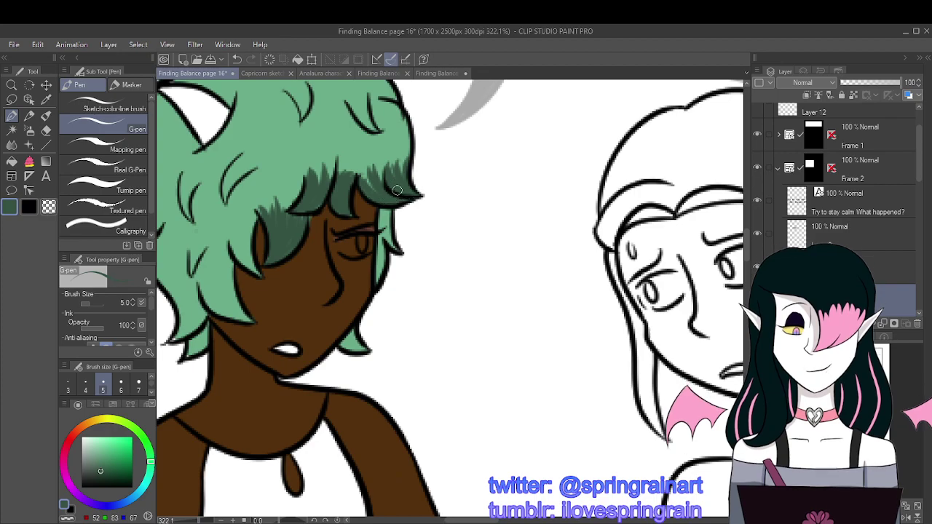
scroll(391, 246, "down", 5)
scroll(308, 273, "up", 5)
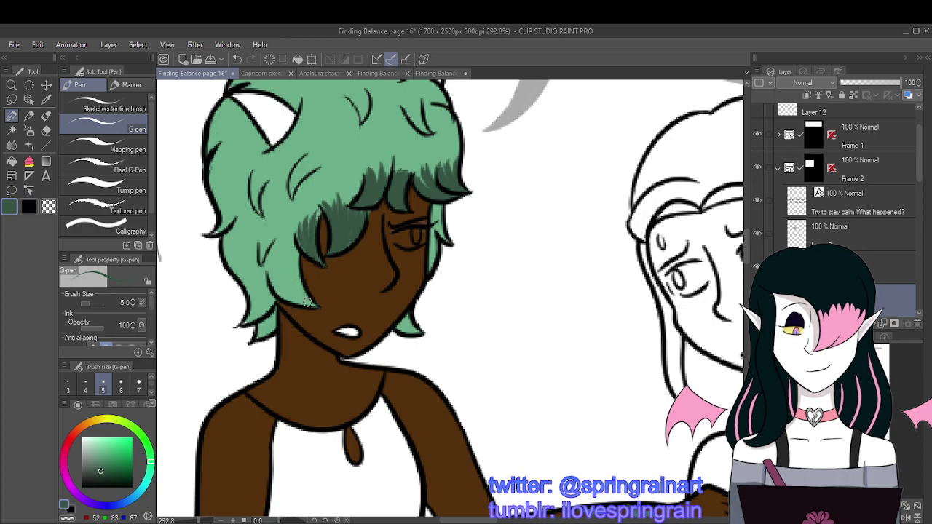
Step: Darken the tips of the cheek lock, the hair at the nape and the strands on the far side of the face
mouse_move(297, 293)
left_mouse_down()
mouse_move(301, 286)
mouse_move(274, 271)
left_mouse_up()
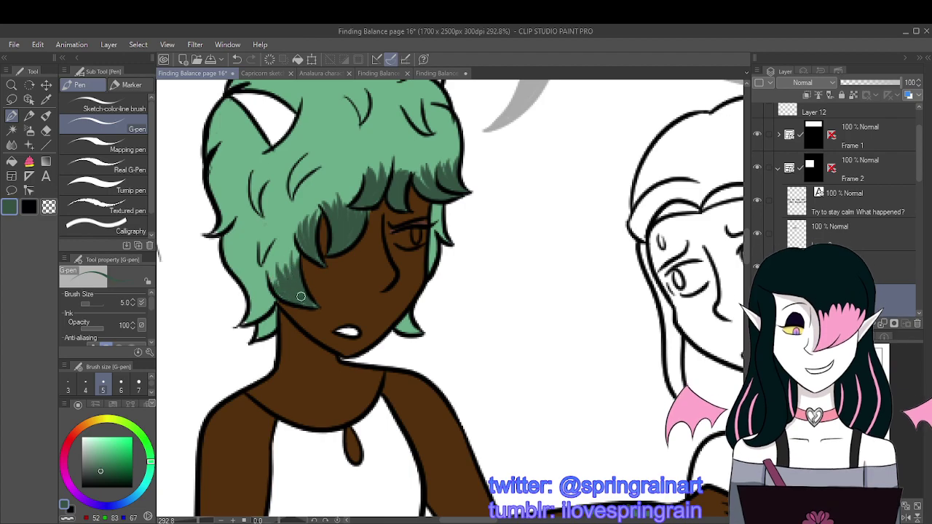
scroll(296, 296, "down", 5)
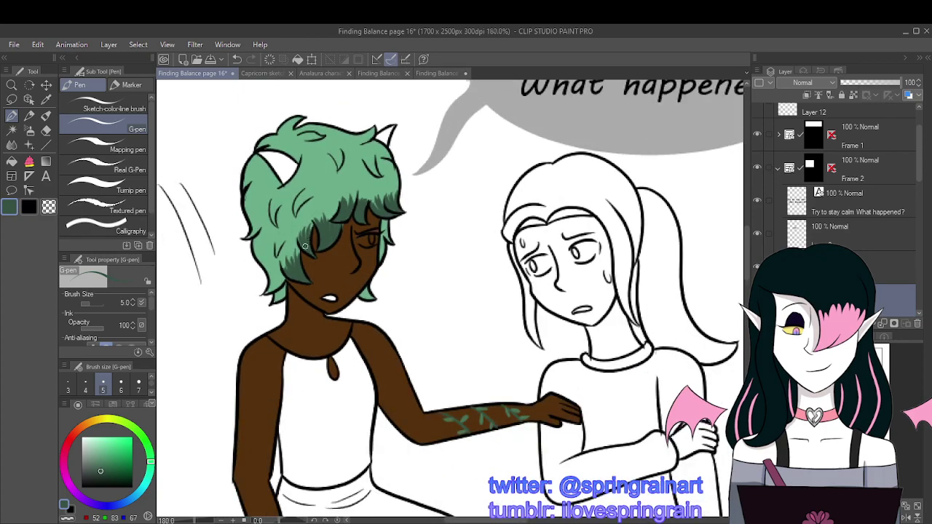
scroll(291, 295, "up", 4)
scroll(268, 291, "up", 1)
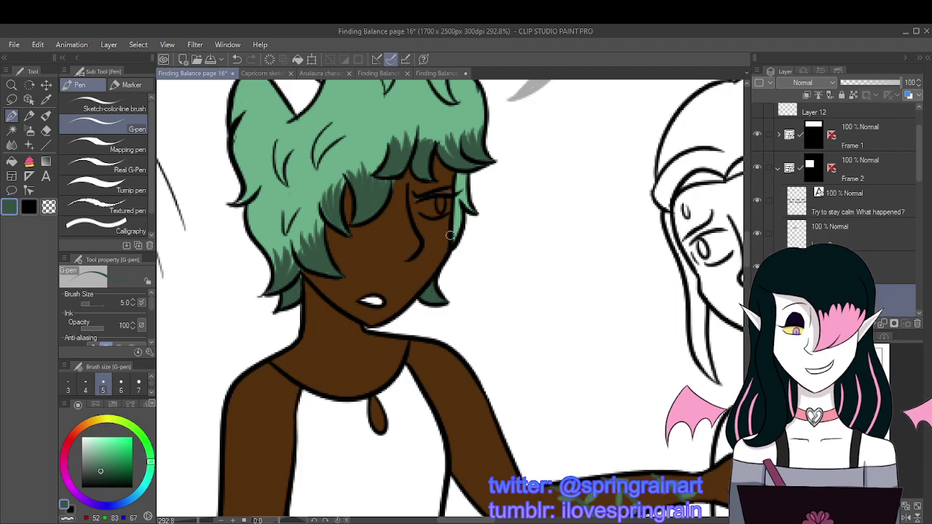
scroll(436, 273, "down", 2)
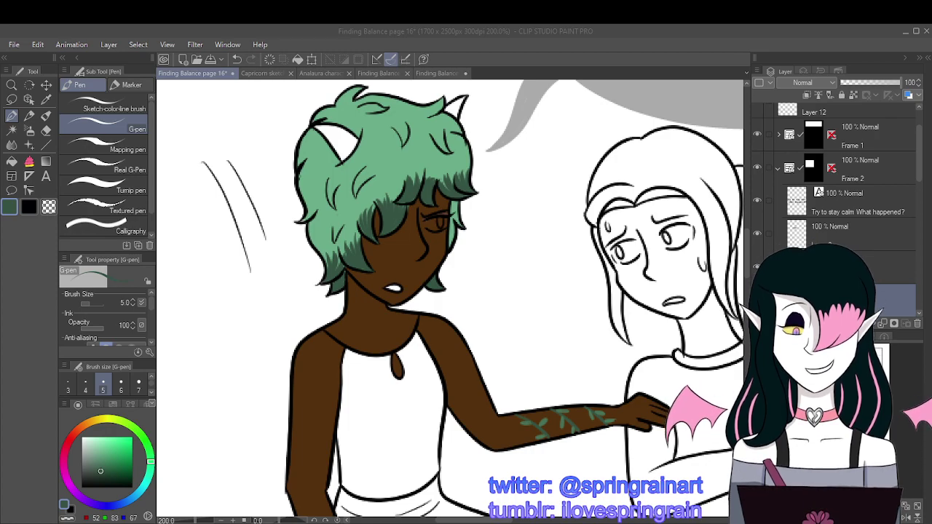
Step: Compare the hair, horns and dark tips on the Capricorn sketch page with the horned character on Finding Balance page 16
left_click(808, 155)
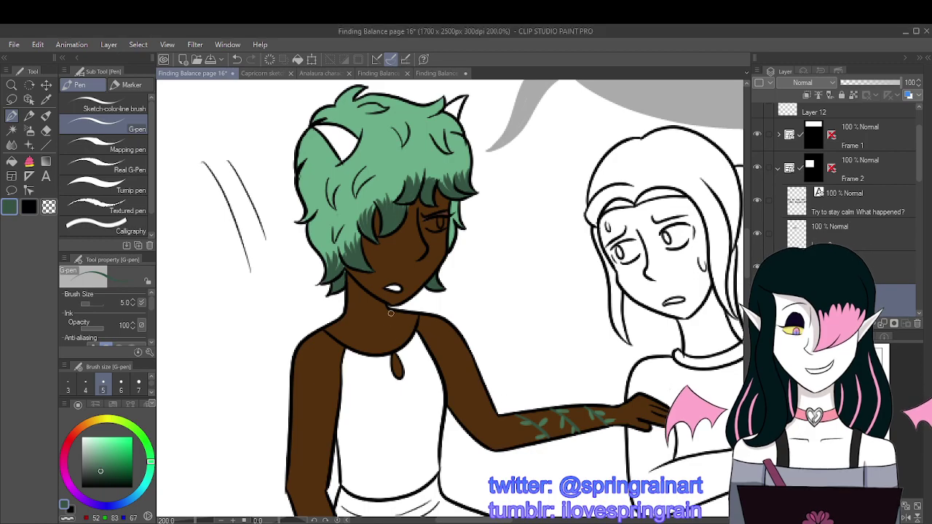
left_click(255, 73)
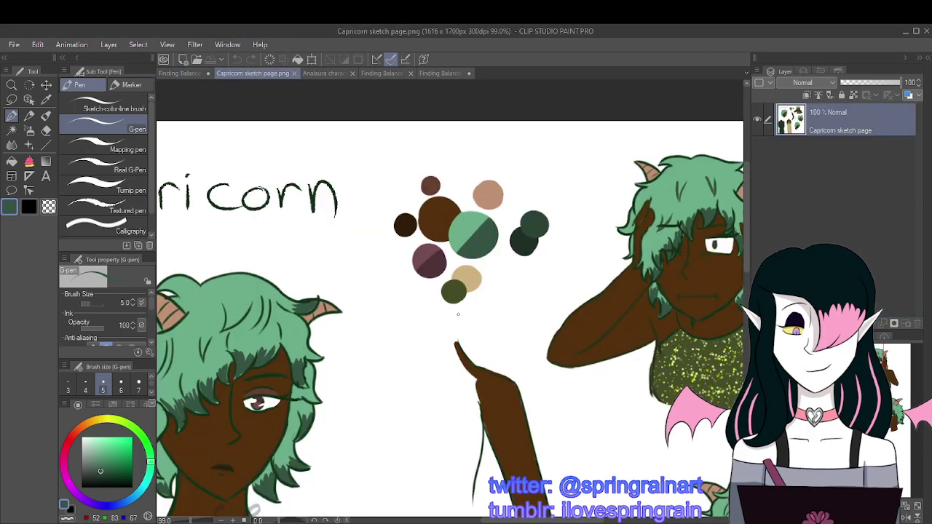
scroll(284, 306, "down", 3)
scroll(284, 305, "up", 3)
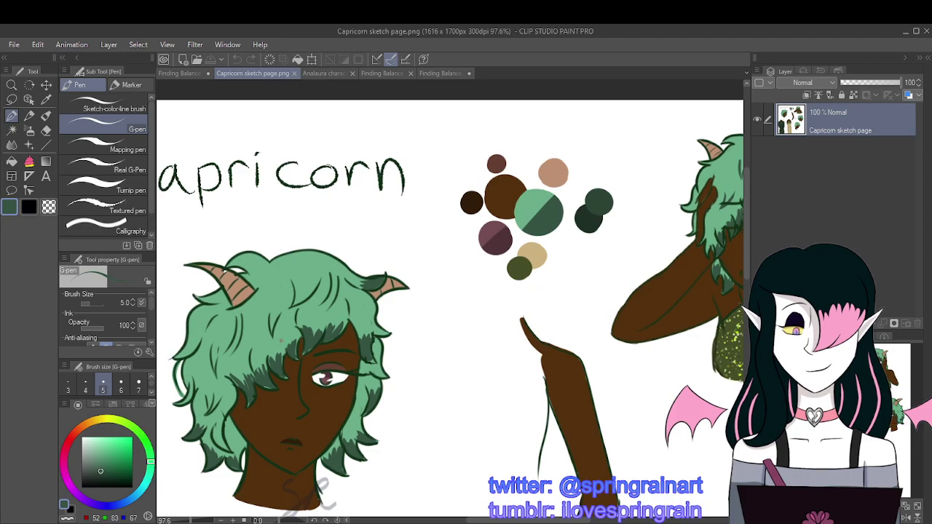
scroll(280, 340, "down", 2)
scroll(281, 340, "up", 3)
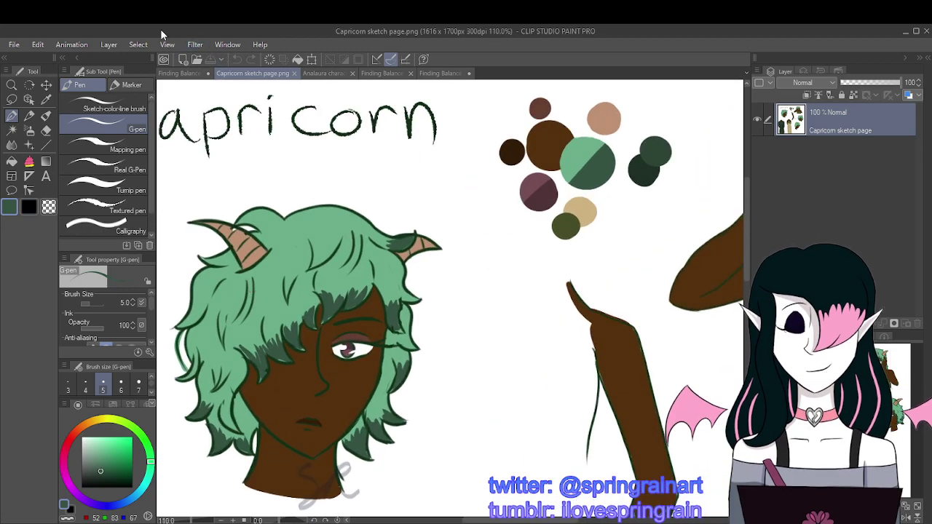
left_click(188, 74)
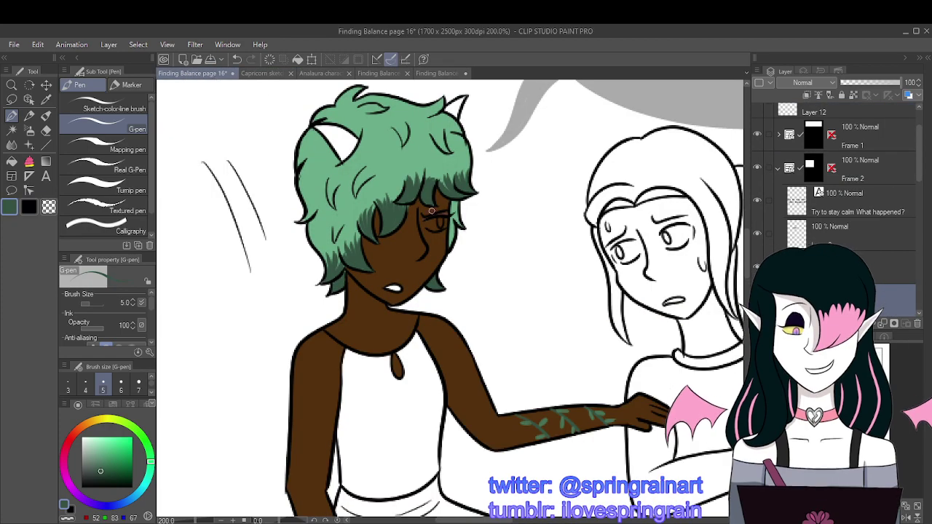
left_click(262, 74)
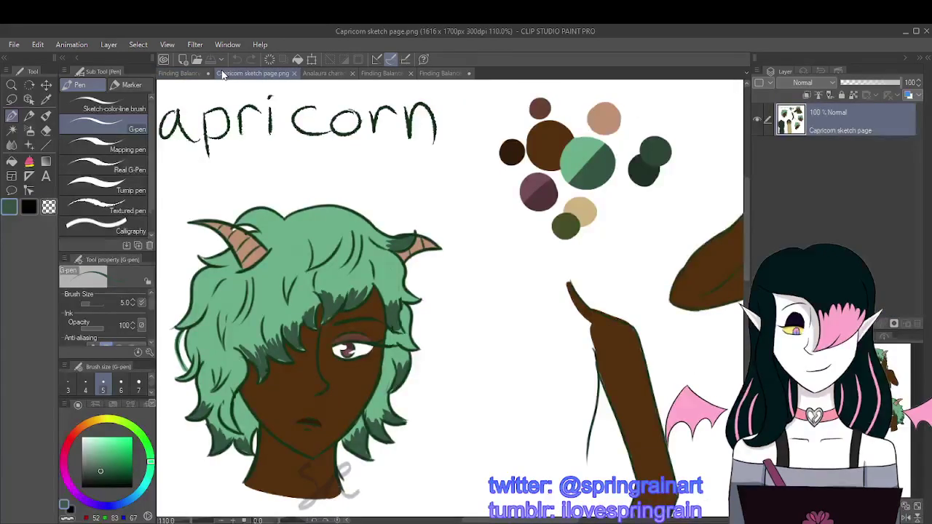
left_click(179, 74)
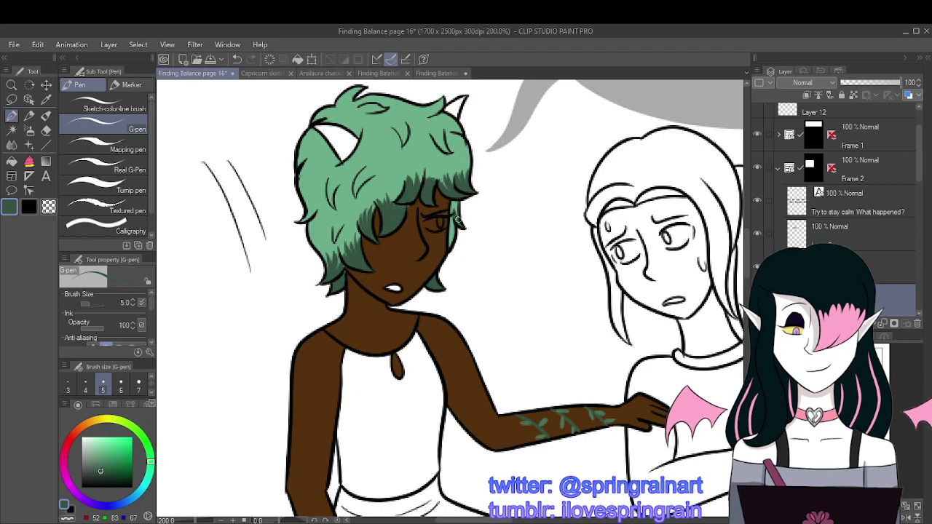
scroll(458, 211, "down", 5)
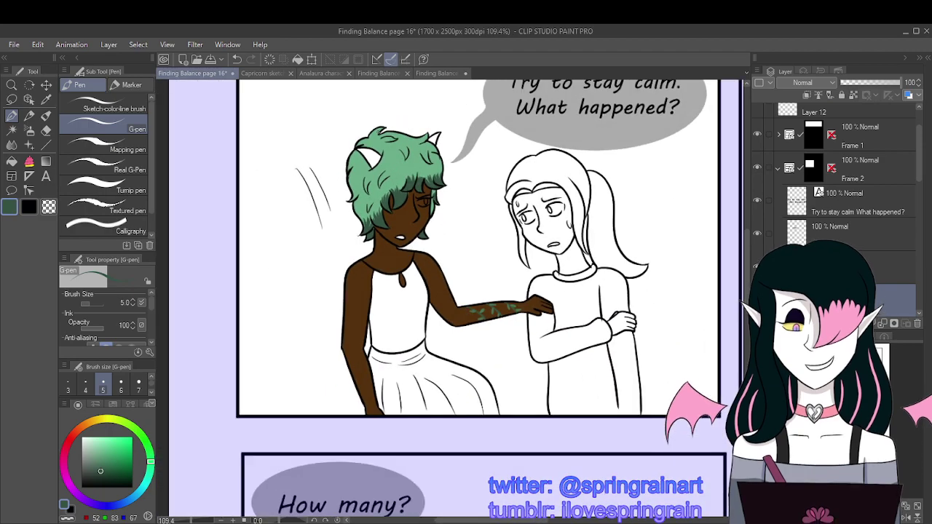
scroll(439, 190, "up", 4)
scroll(439, 191, "up", 2)
scroll(408, 204, "down", 4)
scroll(408, 204, "up", 4)
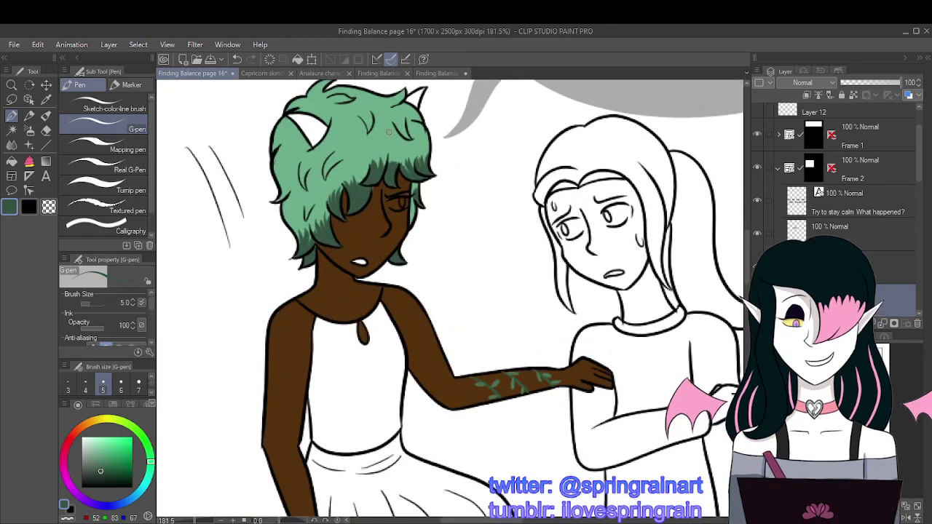
left_click(264, 74)
key("i")
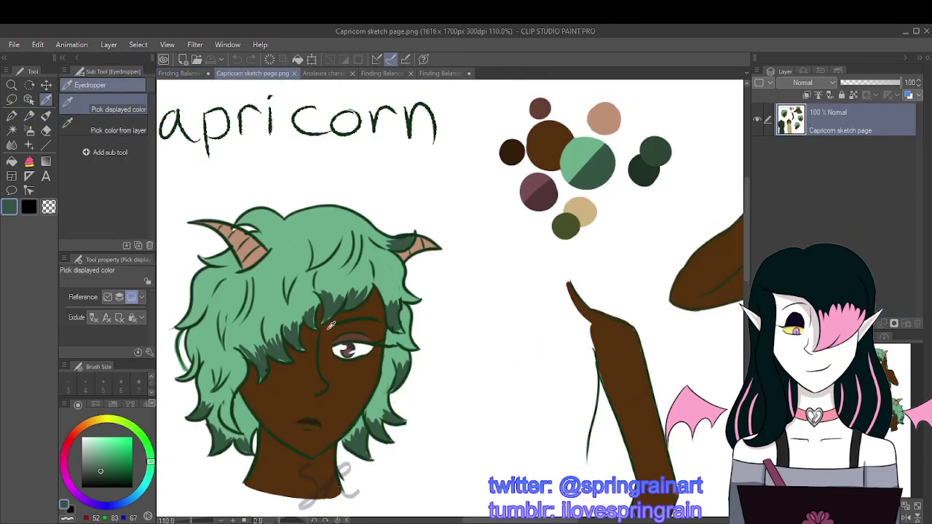
left_click(364, 346)
left_click(193, 74)
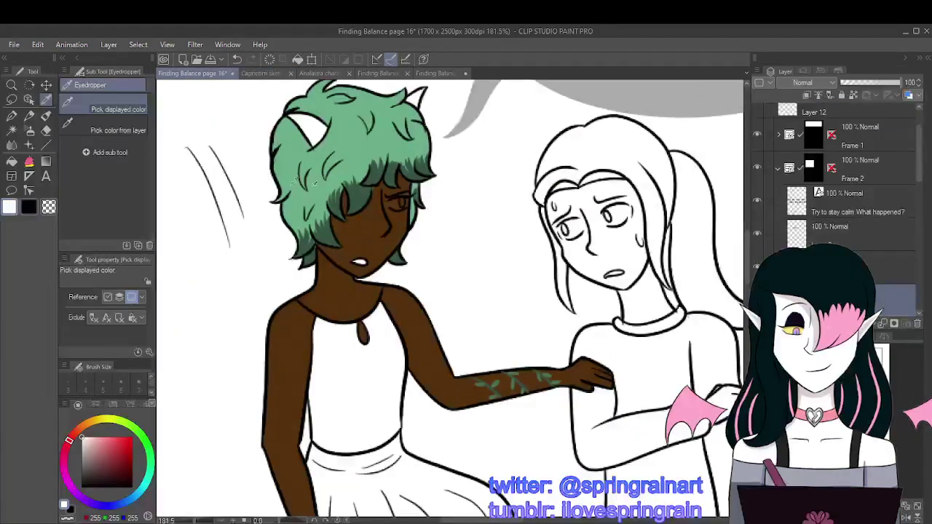
scroll(922, 188, "down", 2)
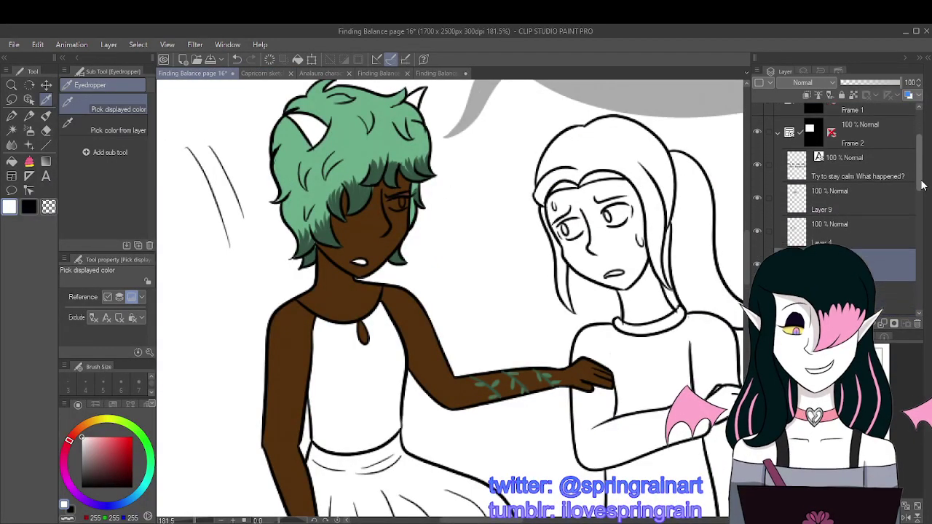
Step: Sample the tan horn colour from the Capricorn sketch page and fill both of the character's horns, referring to other layers
left_click(264, 74)
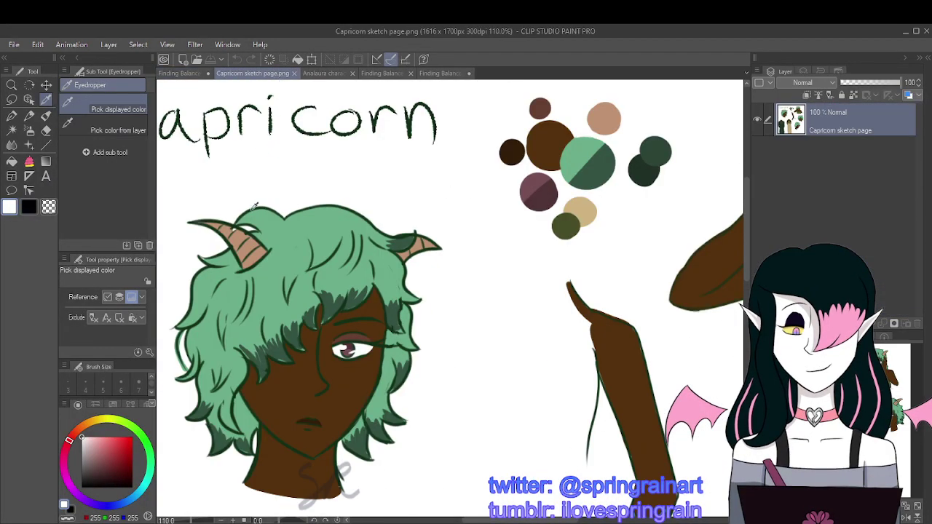
left_click(249, 242)
left_click(193, 74)
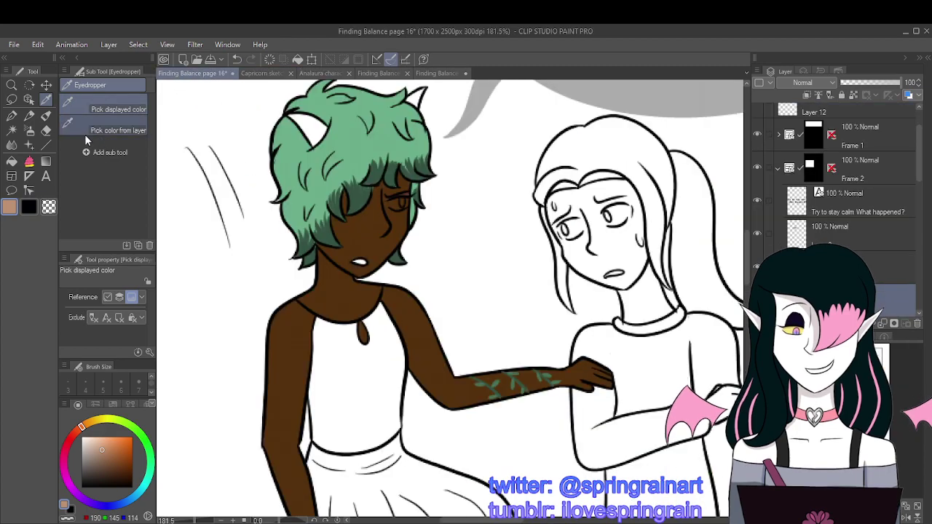
left_click(12, 162)
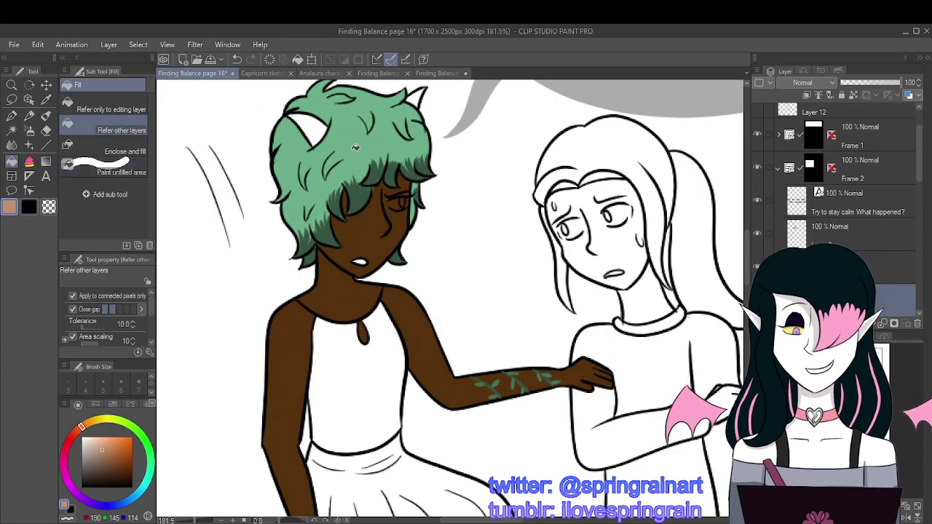
left_click(313, 123)
left_click(424, 95)
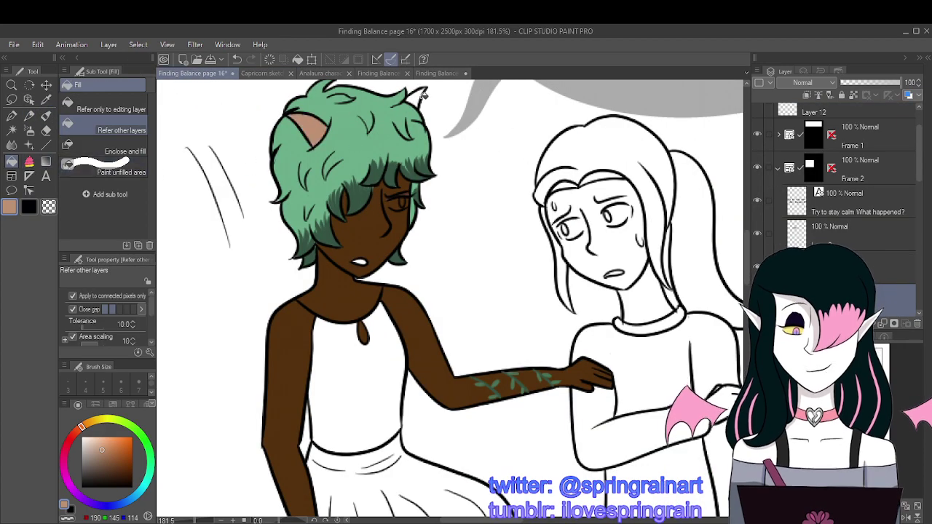
Step: Choose a darker brown (RGB 155, 114, 86) and draw curved ridge stripes across both horns with the G-pen
left_click(104, 456)
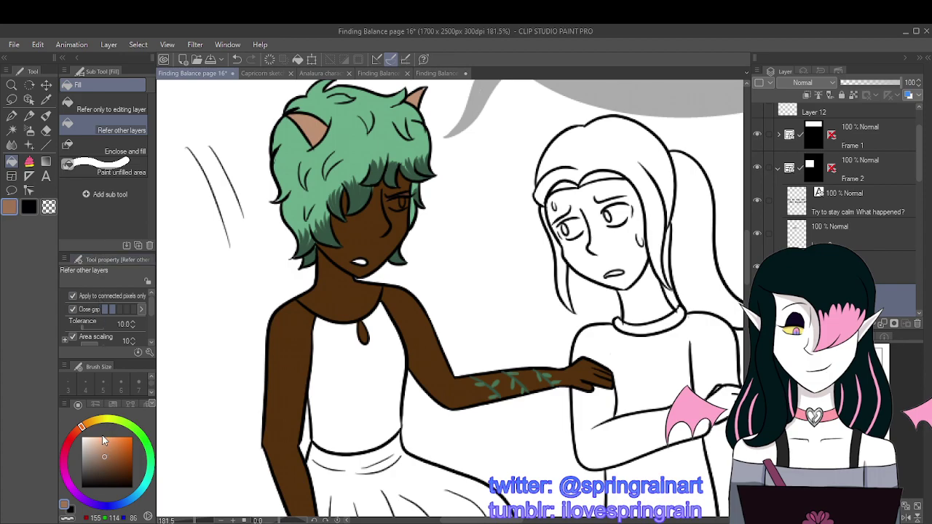
left_click(11, 115)
scroll(286, 111, "up", 2)
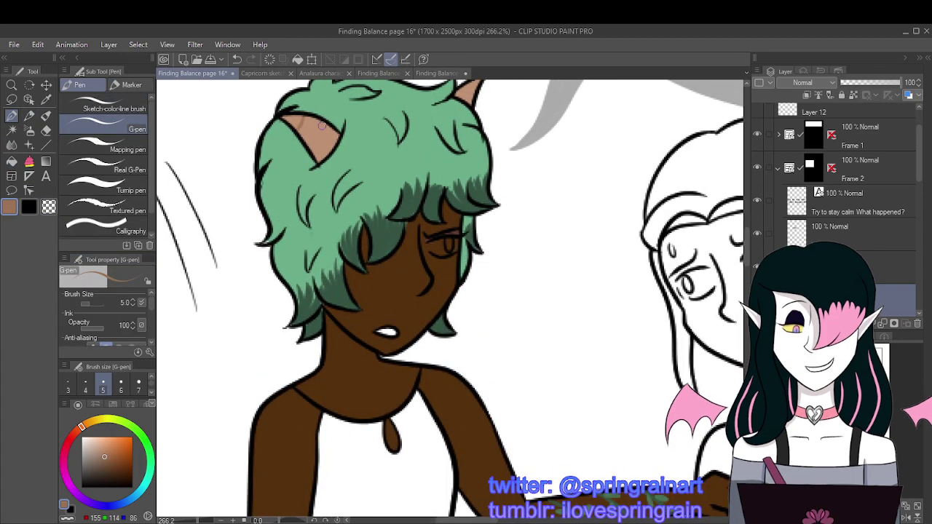
mouse_move(334, 130)
left_mouse_down()
mouse_move(307, 140)
mouse_move(312, 153)
left_mouse_up()
scroll(312, 152, "down", 2)
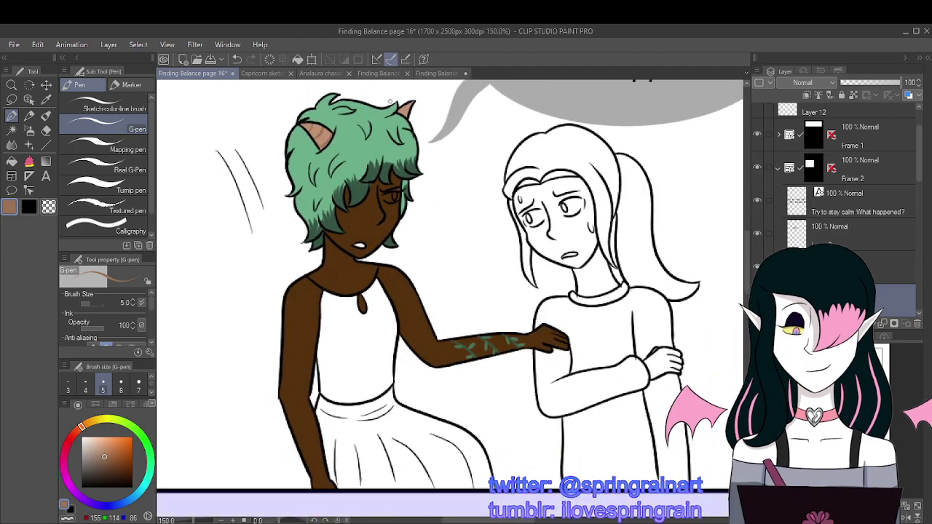
scroll(407, 112, "up", 2)
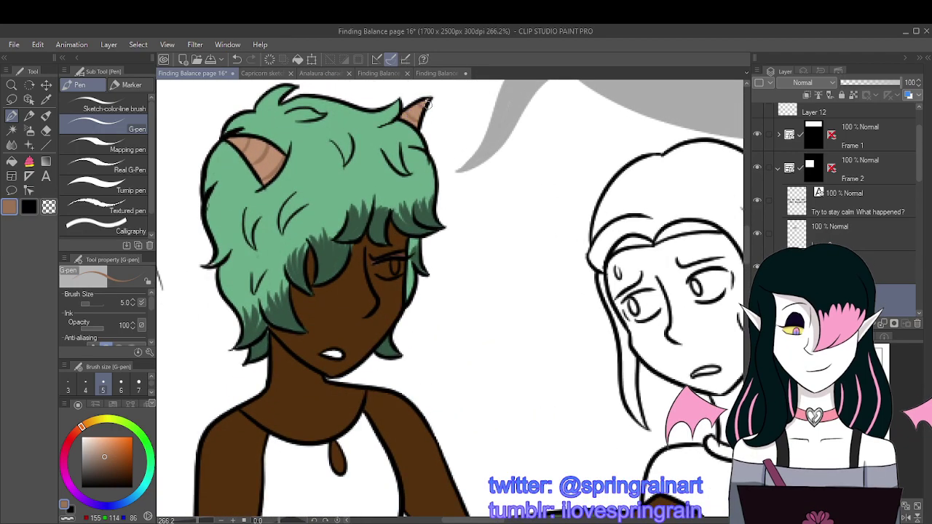
Step: Paint the white of the horned character's visible eye on Layer 17 using the G-pen in pure white
scroll(426, 102, "down", 4)
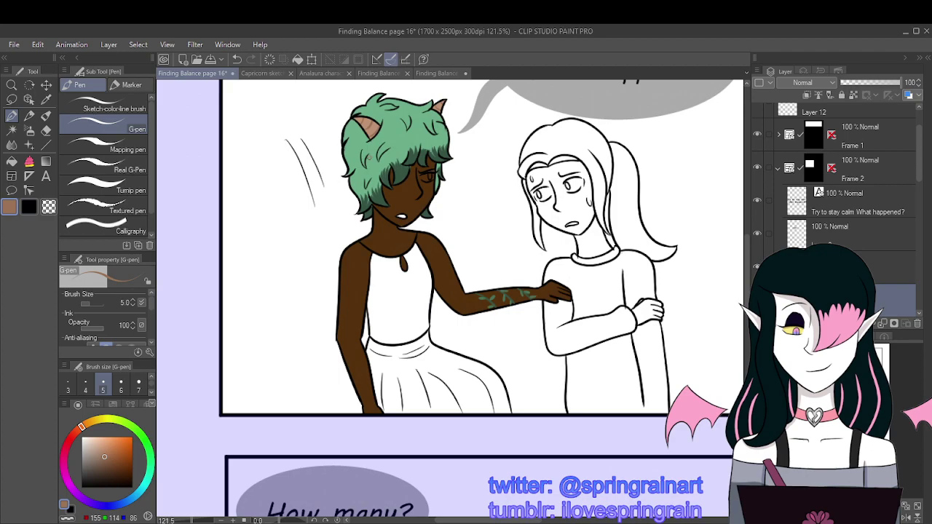
scroll(441, 170, "up", 2)
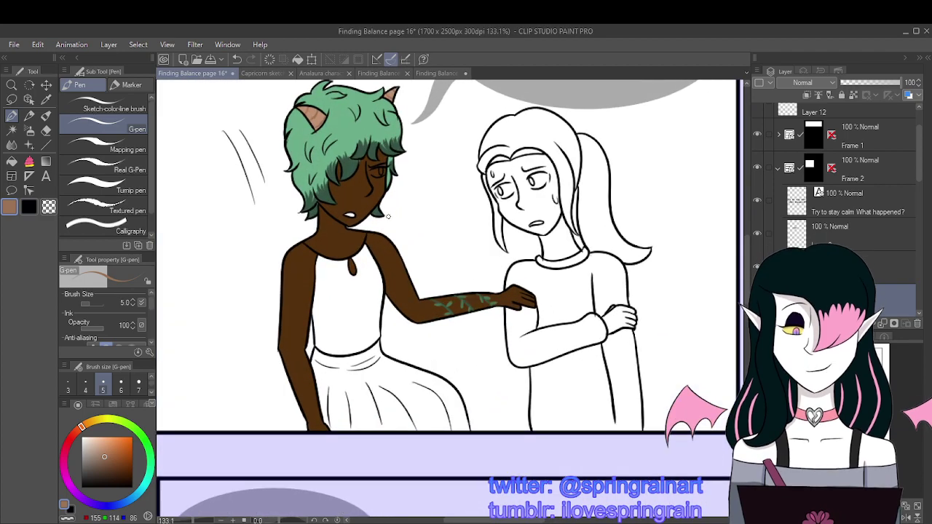
scroll(388, 217, "up", 1)
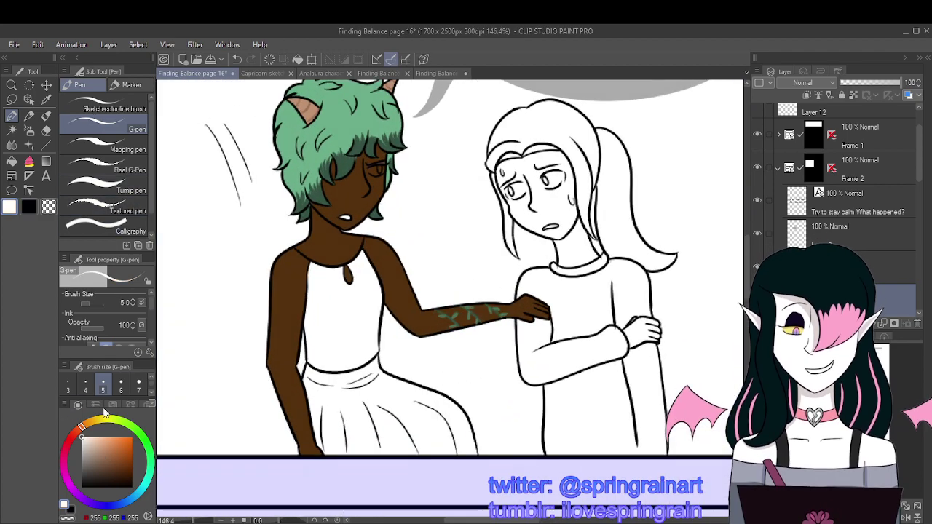
scroll(923, 187, "down", 1)
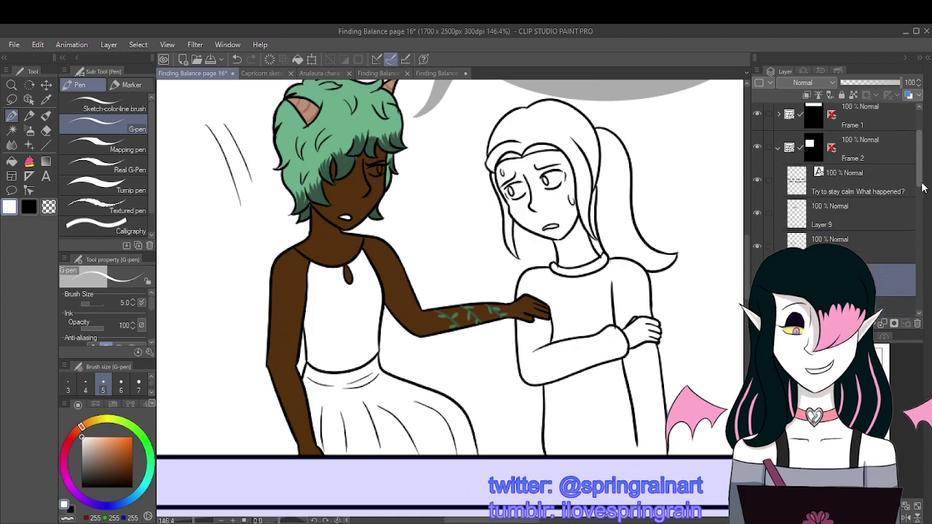
scroll(923, 188, "down", 2)
left_click(890, 228)
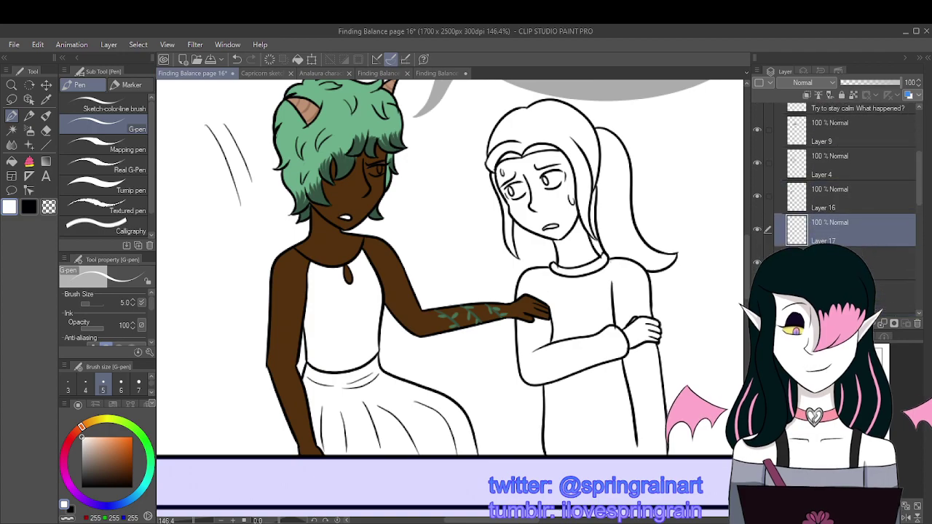
scroll(375, 167, "up", 10)
mouse_move(362, 165)
left_mouse_down()
mouse_move(376, 182)
mouse_move(369, 169)
mouse_move(380, 163)
mouse_move(388, 187)
mouse_move(376, 168)
mouse_move(385, 185)
mouse_move(373, 169)
mouse_move(384, 173)
mouse_move(362, 171)
mouse_move(376, 188)
mouse_move(405, 163)
left_mouse_up()
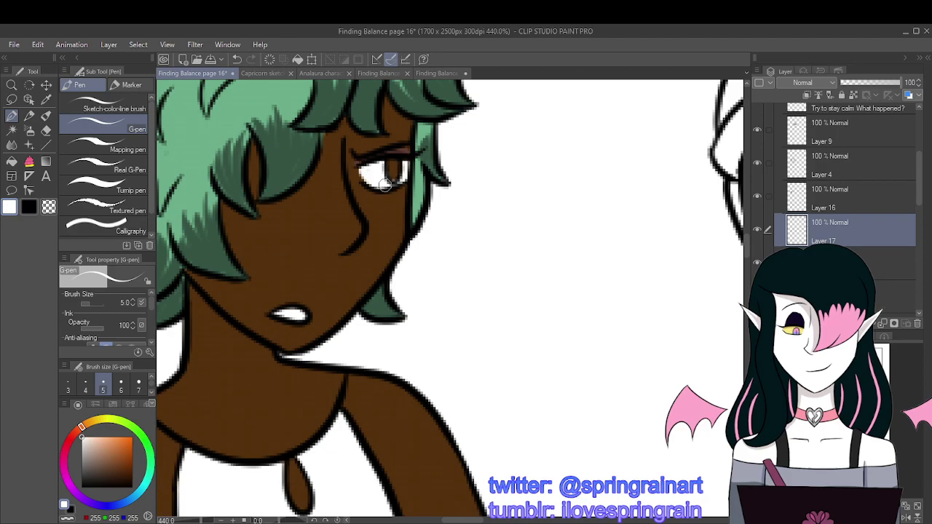
Step: Sample the dark plum swatch (RGB 79, 51, 56) from the Capricorn sketch page and paint the character's iris with the G-pen
scroll(384, 184, "down", 4)
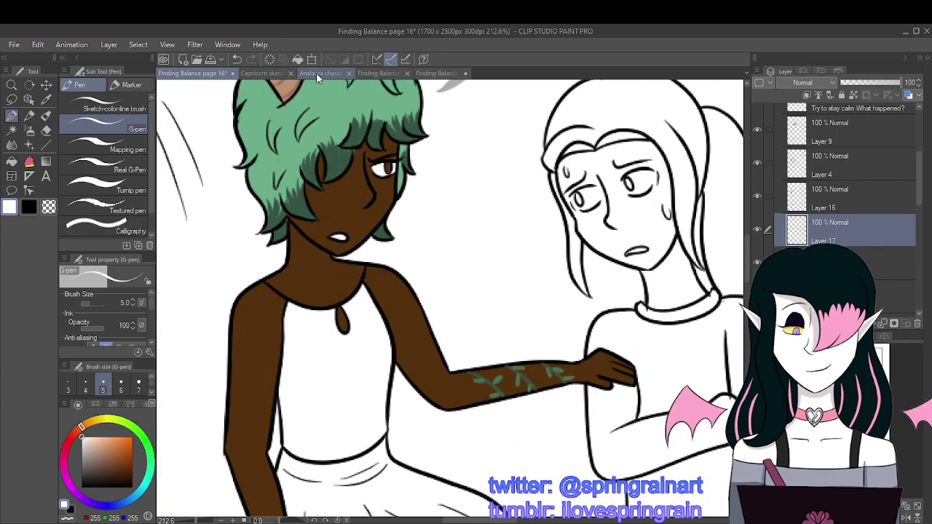
left_click(264, 74)
key("i")
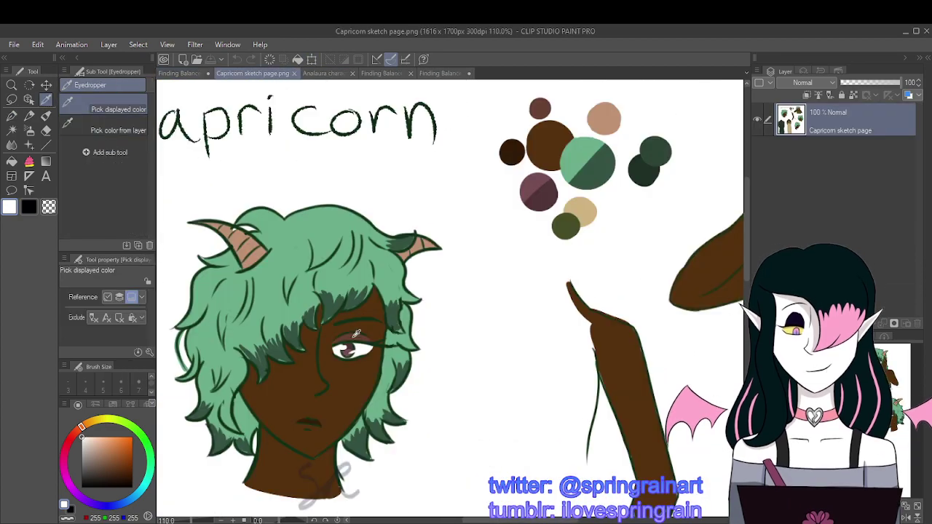
left_click(547, 190)
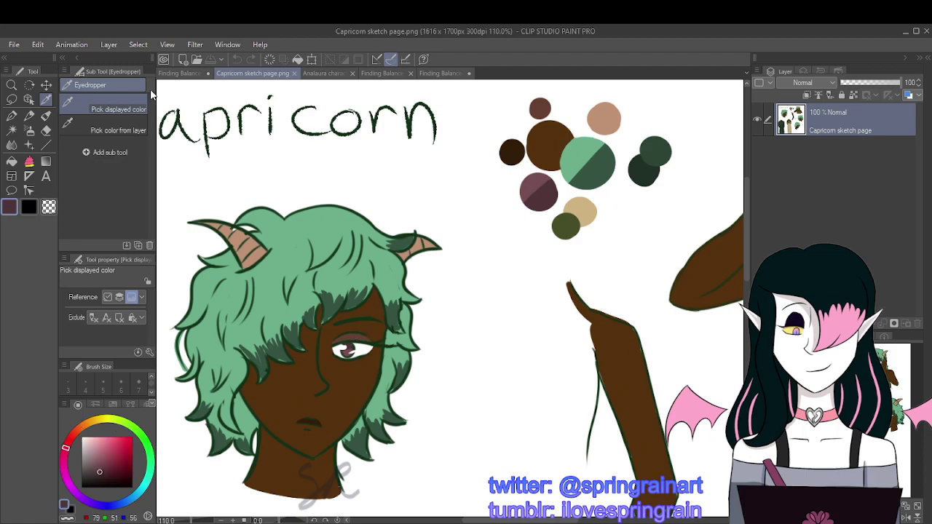
left_click(182, 73)
key("p")
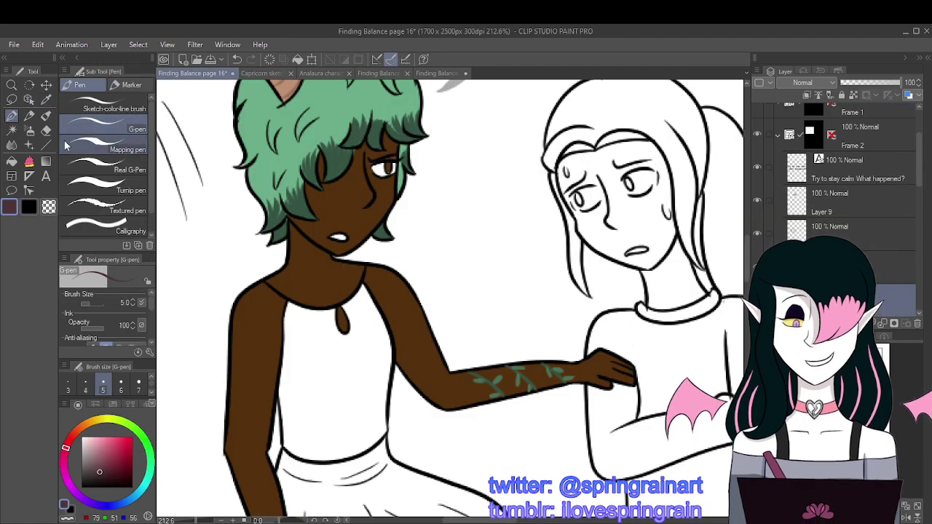
scroll(382, 166, "up", 3)
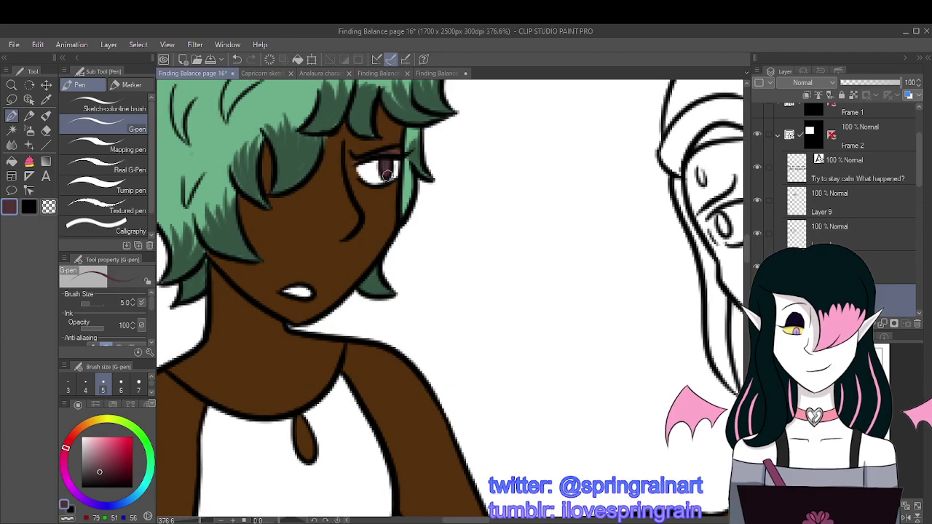
Step: Sample the lighter plum swatch (RGB 116, 76, 84) from the Capricorn sketch page and add the lighter tone to the iris
scroll(388, 176, "down", 3)
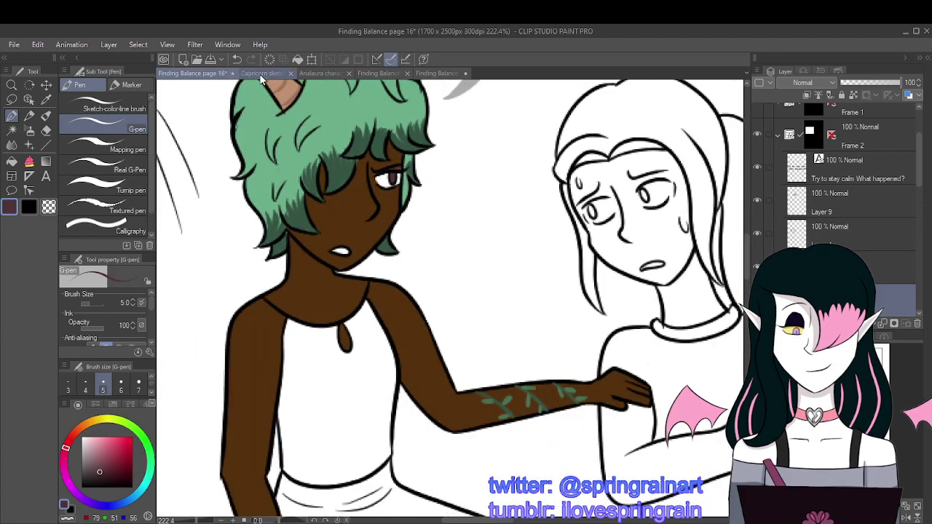
scroll(349, 218, "down", 3)
left_click(260, 73)
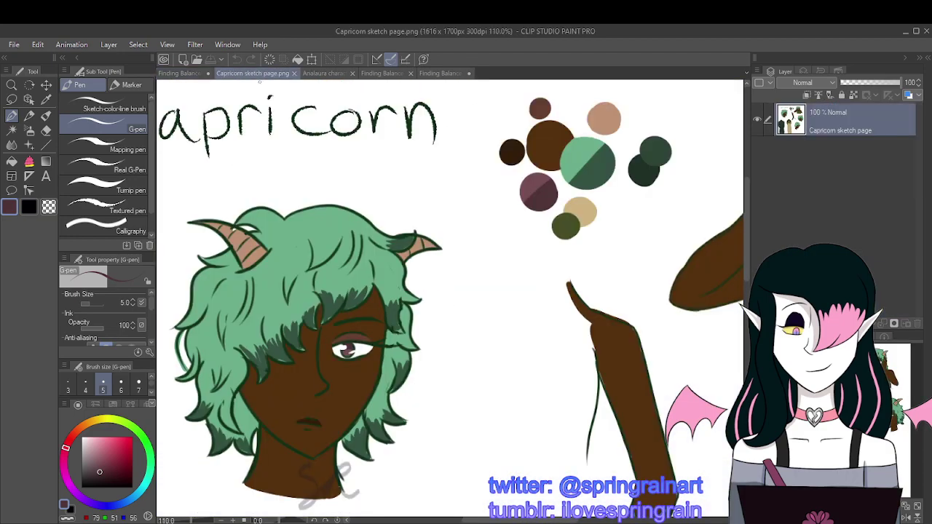
left_click(46, 99)
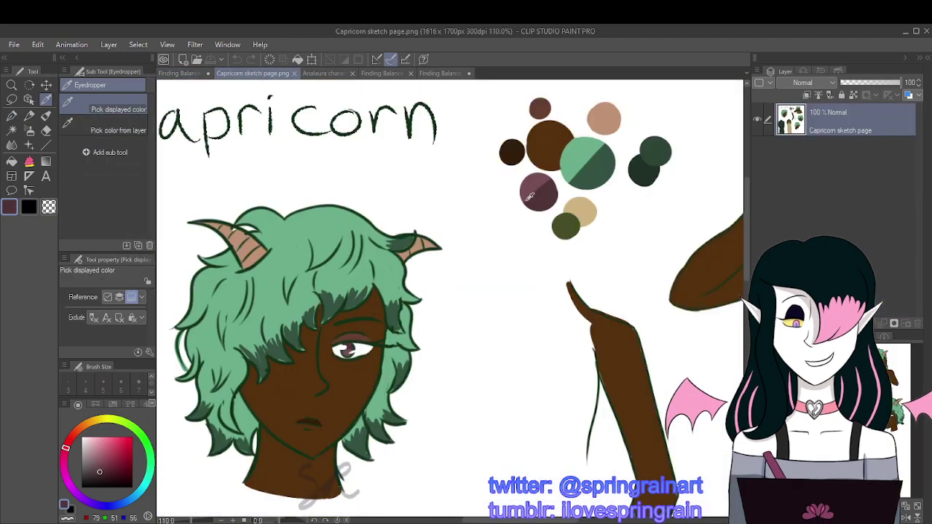
left_click(535, 181)
left_click(181, 73)
left_click(11, 116)
scroll(360, 188, "up", 5)
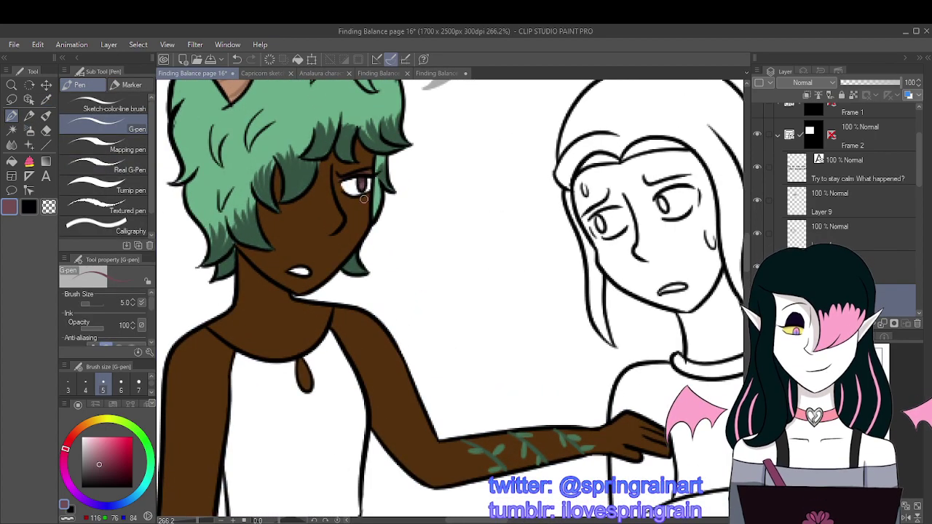
scroll(360, 187, "down", 5)
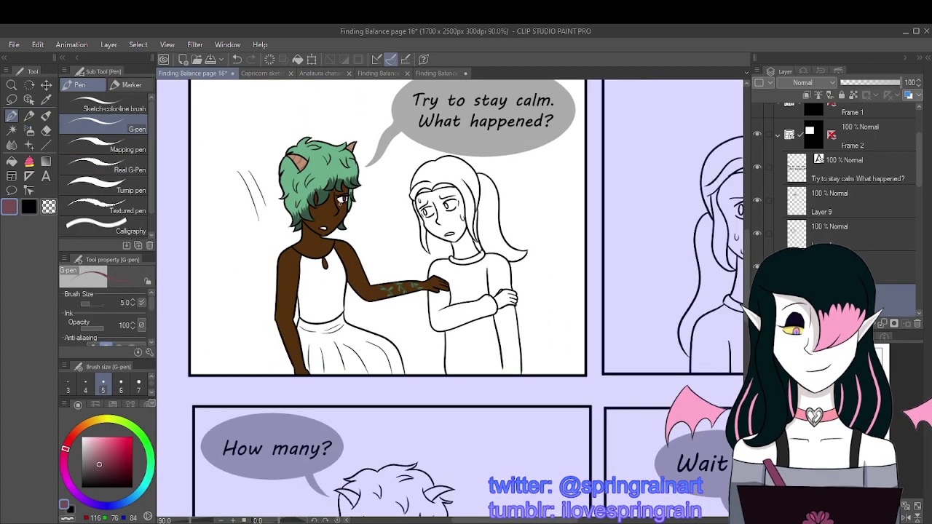
scroll(337, 233, "up", 2)
left_click(274, 70)
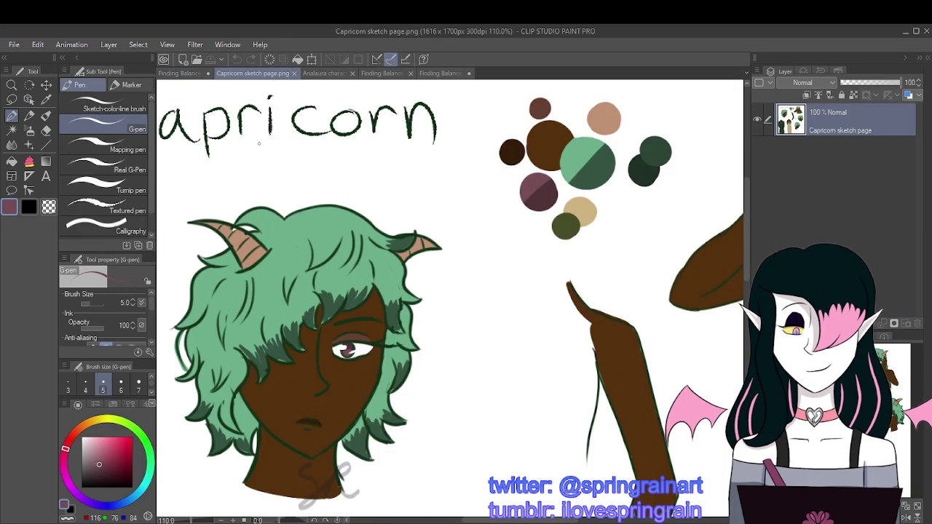
left_click(46, 100)
left_click(588, 219)
left_click(188, 74)
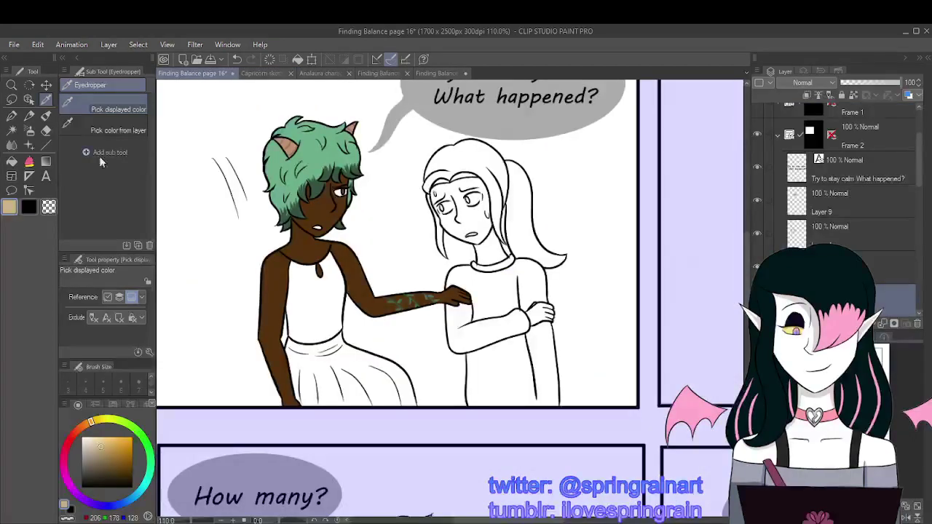
left_click(12, 161)
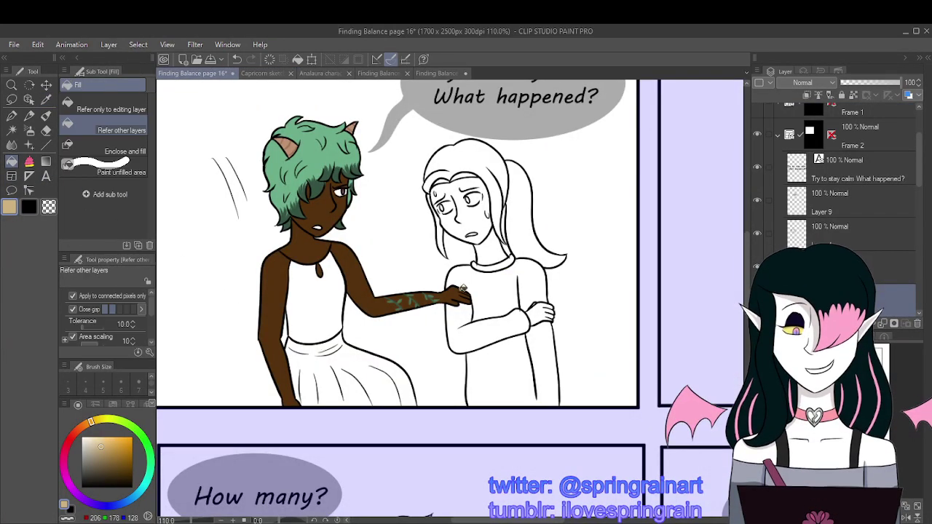
Step: Switch to the line art layer and draw the missing black skirt outline behind the character's lowered arm with the G-pen
scroll(277, 399, "down", 2)
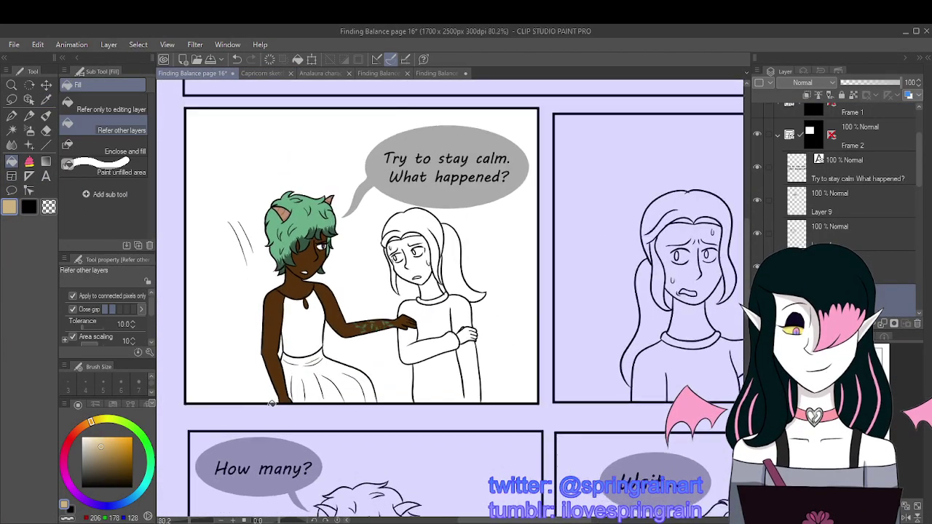
scroll(271, 402, "up", 2)
scroll(271, 403, "up", 2)
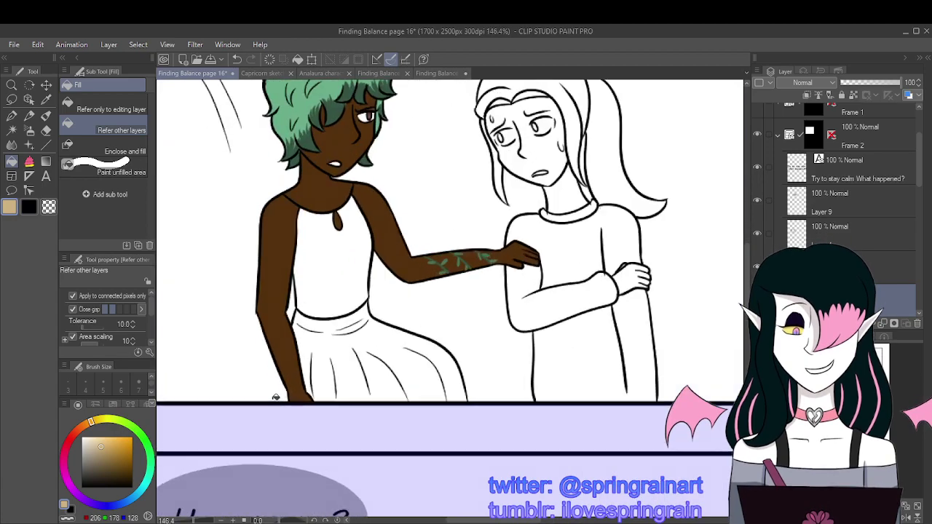
scroll(275, 397, "up", 1)
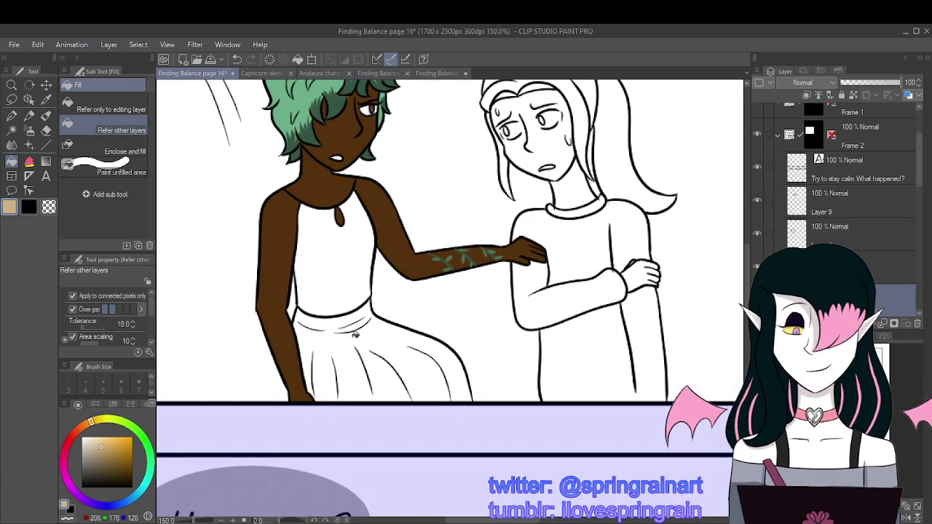
key("alt+bracketright")
key("x")
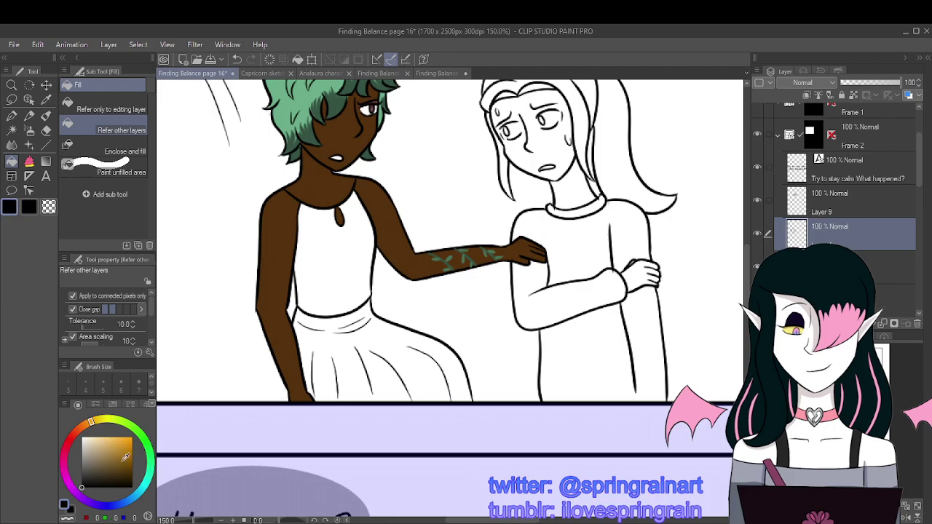
key("p")
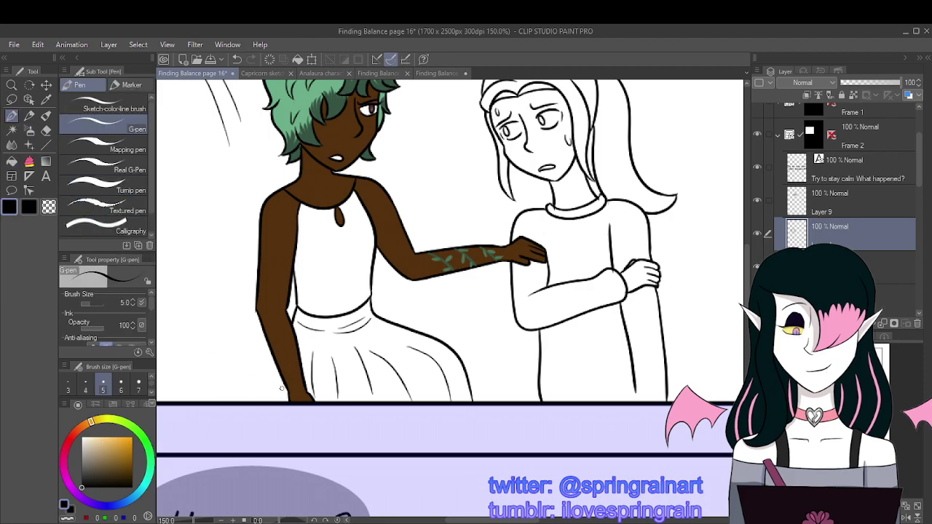
scroll(277, 410, "down", 2)
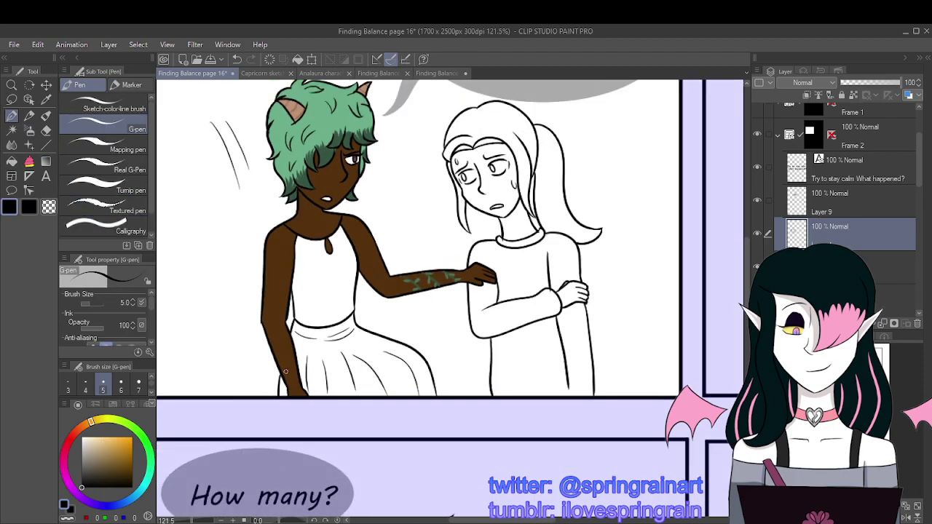
scroll(276, 410, "up", 4)
scroll(281, 371, "down", 3)
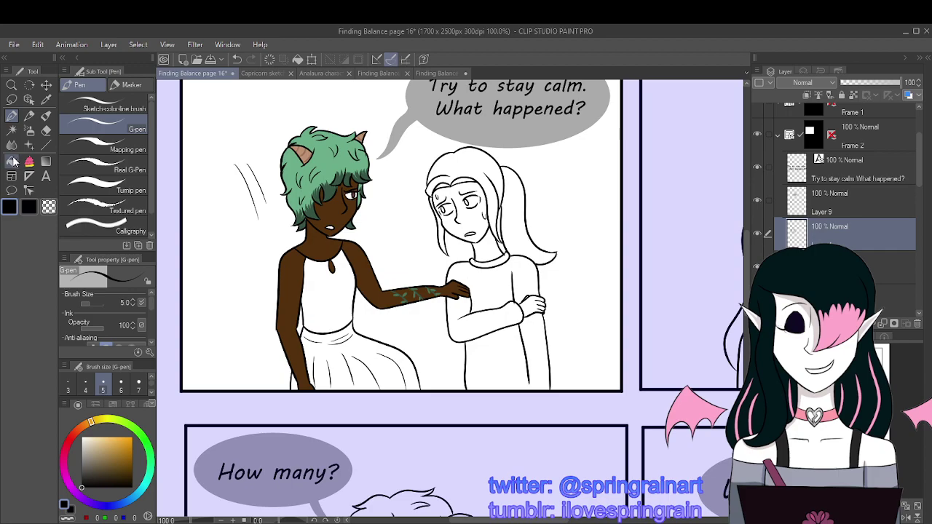
Step: Select Layer 15 and toggle its visibility off and on to check which colours it holds
left_click(12, 160)
left_click_drag(919, 178, 896, 208)
left_click(859, 188)
left_click(755, 182)
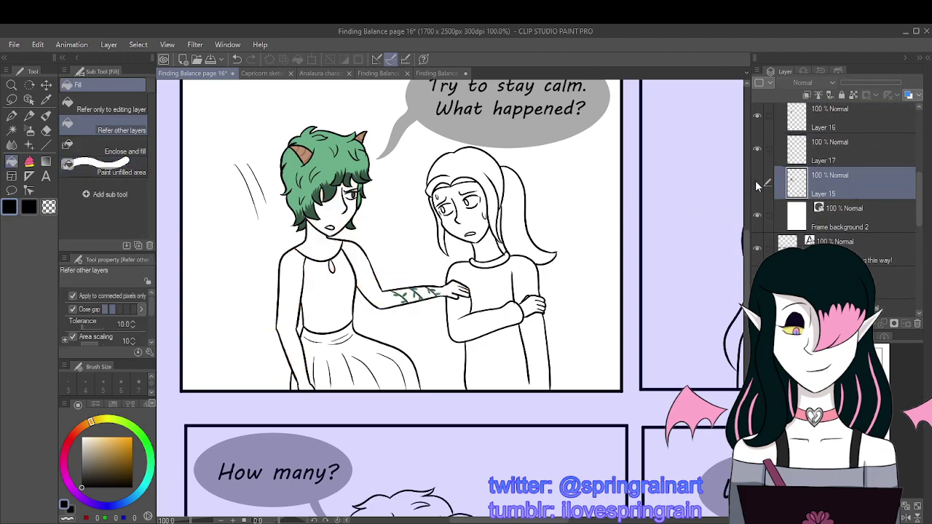
left_click(755, 182)
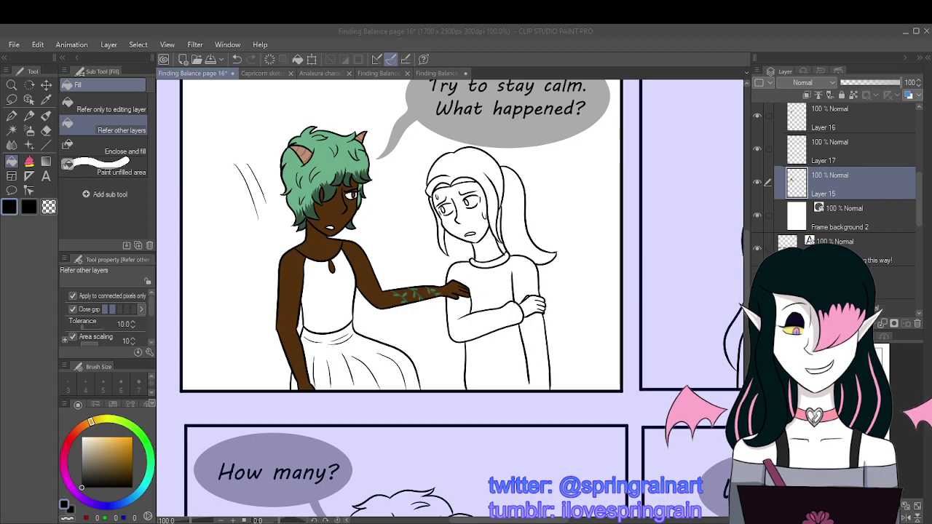
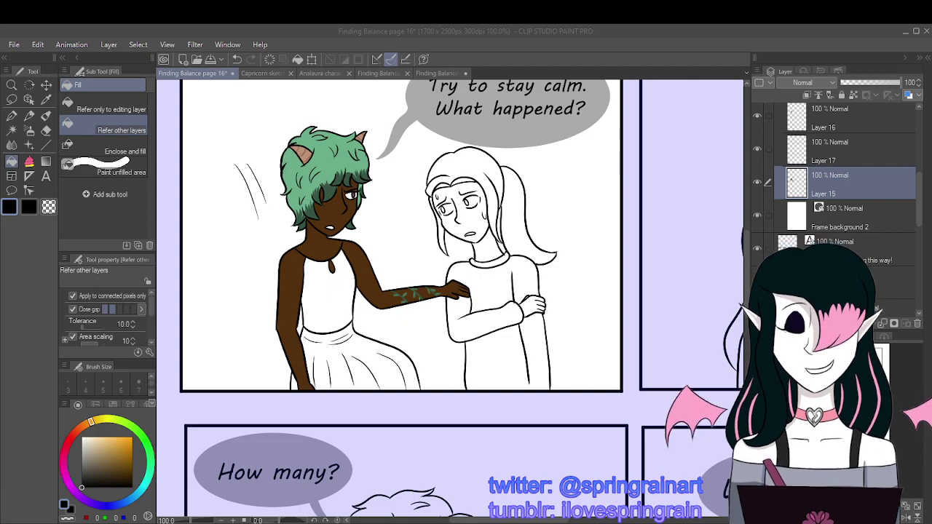
key("alt+Tab")
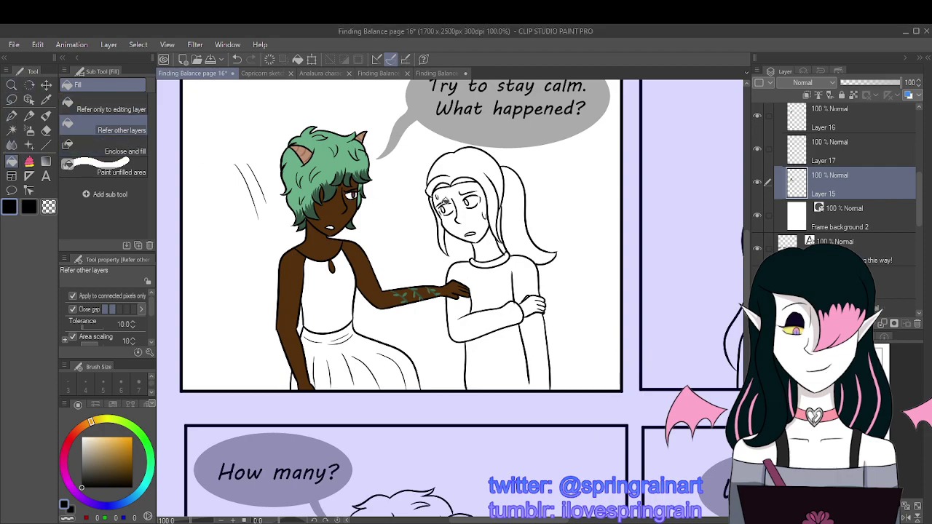
left_click(758, 182)
left_click(758, 182)
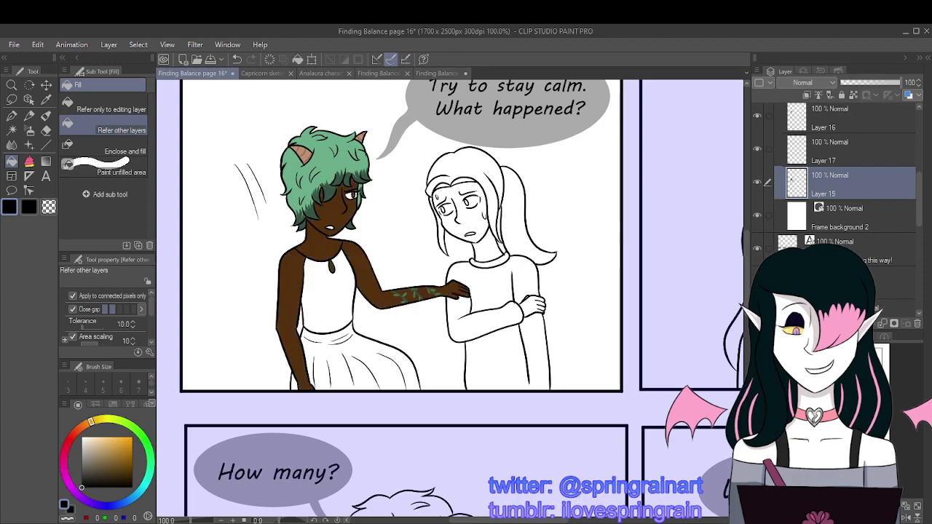
Step: Create a new layer and place it below Layer 15, directly above the frame background
left_click(832, 148)
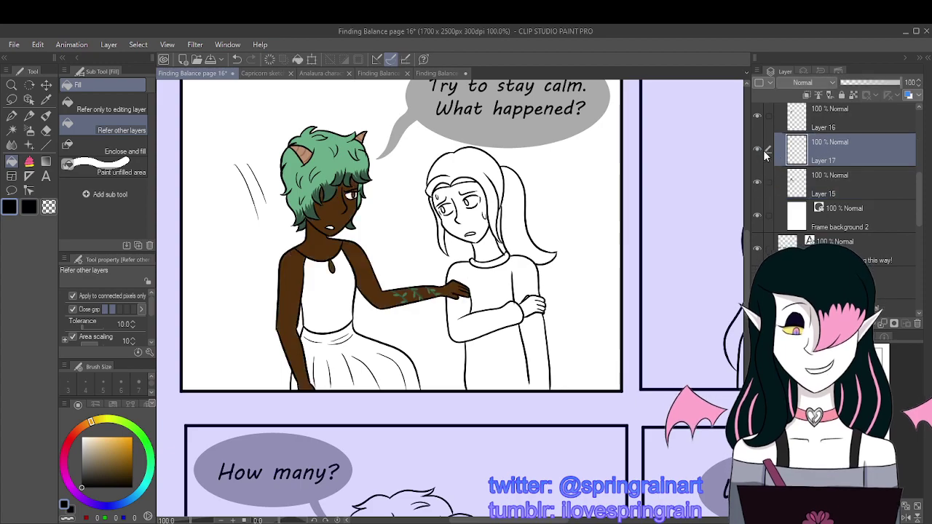
key("ctrl+shift+n")
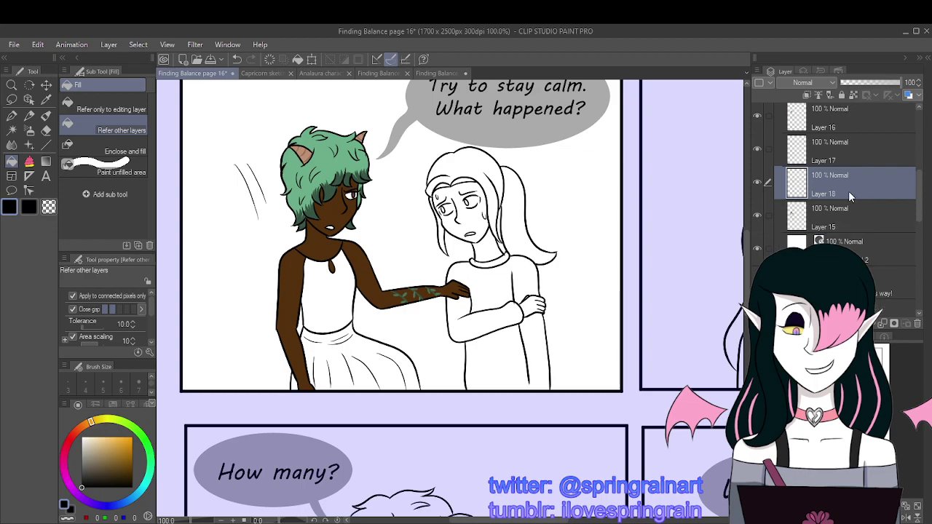
left_click_drag(849, 191, 847, 237)
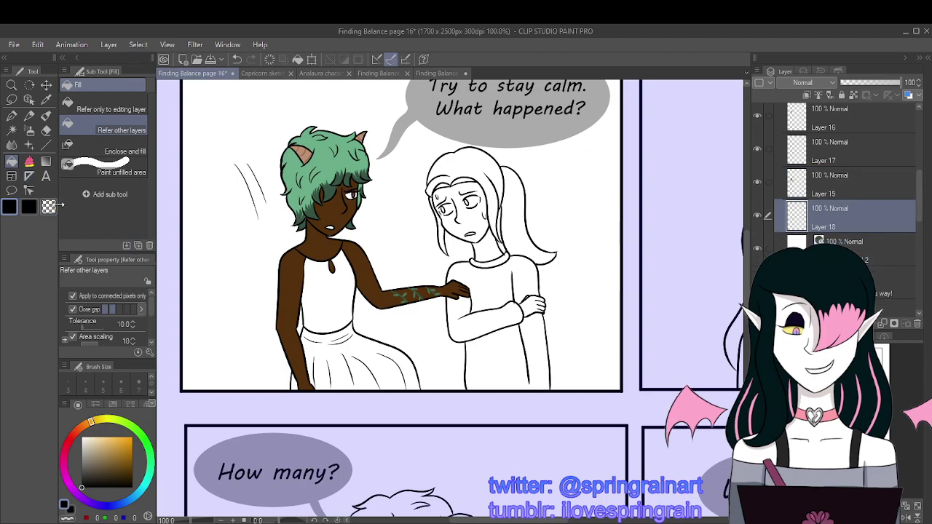
Step: Sample the tan swatch (RGB 206, 178, 128) from the Capricorn sketch page and fill the horned character's skirt with it
left_click(263, 73)
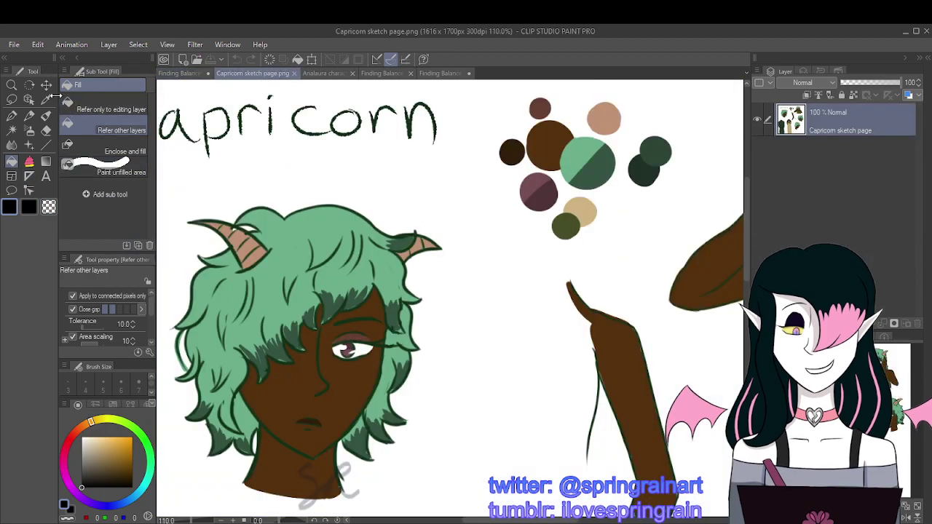
key("i")
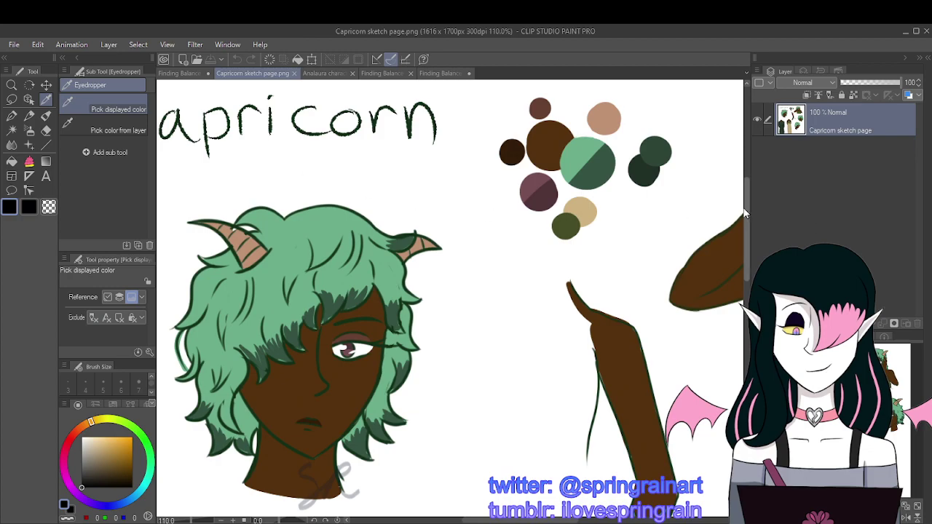
left_click(581, 212)
left_click(182, 73)
left_click(12, 162)
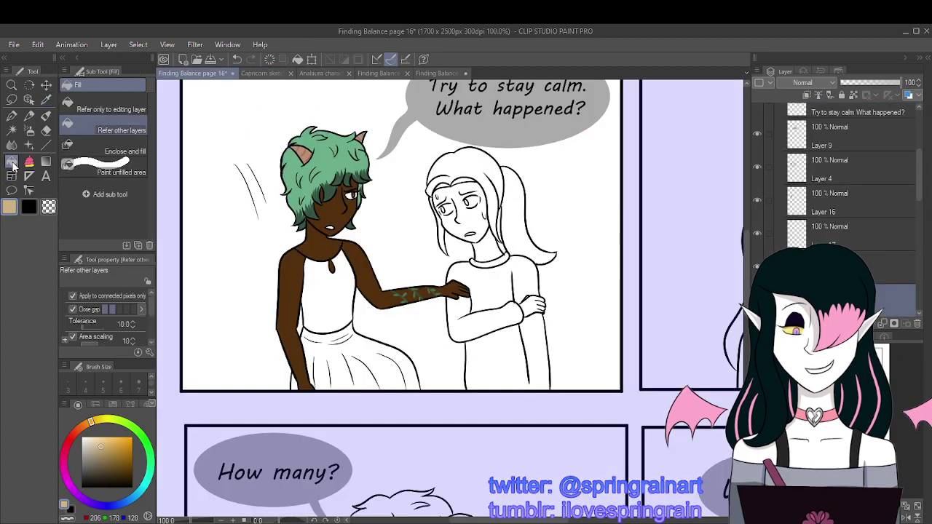
left_click(326, 348)
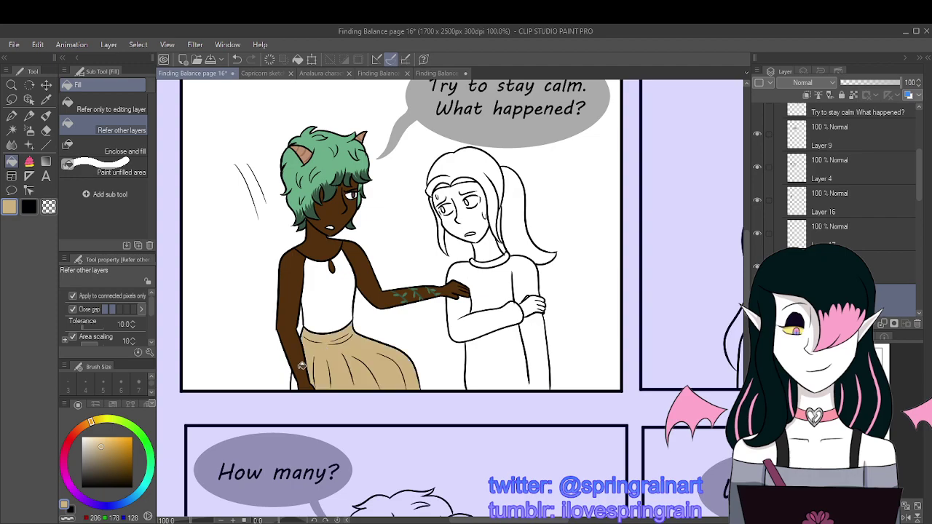
Step: Sample the olive green swatch (RGB 69, 77, 38) from the Capricorn sketch page and fill the horned character's sleeveless top
left_click(259, 73)
key("i")
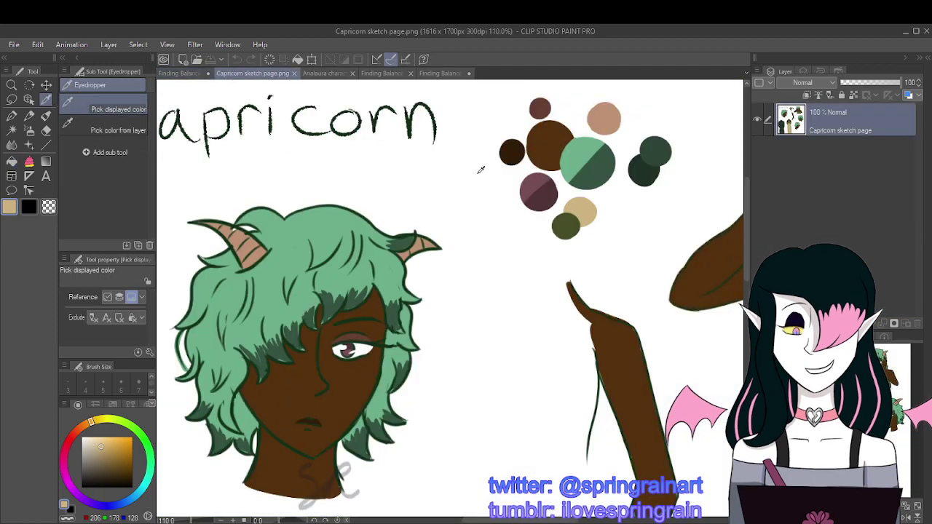
left_click(561, 224)
left_click(182, 73)
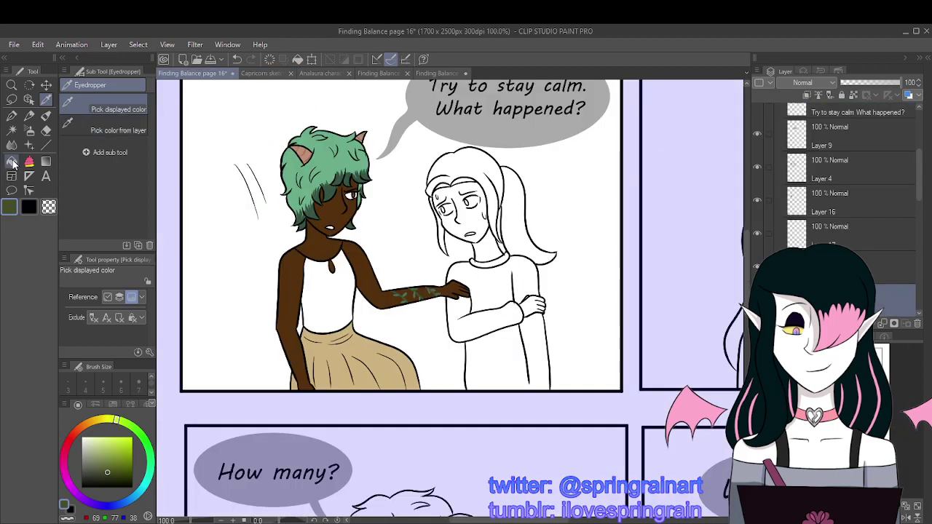
left_click(12, 162)
left_click(345, 301)
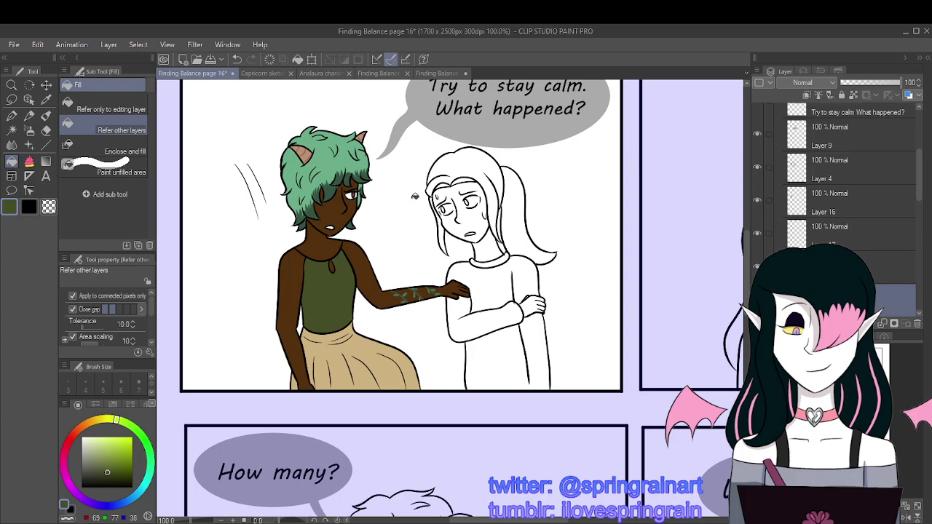
Step: Sample the dark brown hair colour from the Analaura character exploration sheet and return to Finding Balance page 16 with the Fill tool
scroll(452, 201, "up", 4)
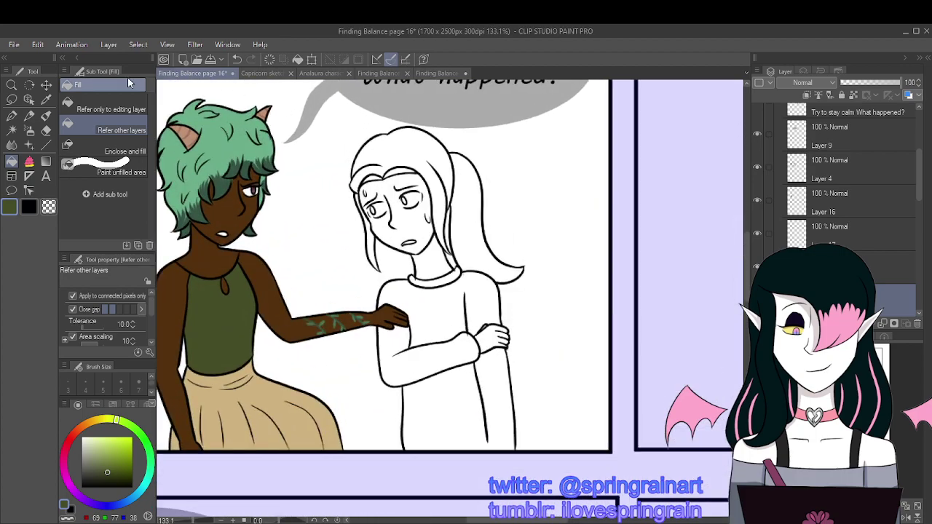
left_click(46, 100)
left_click(277, 75)
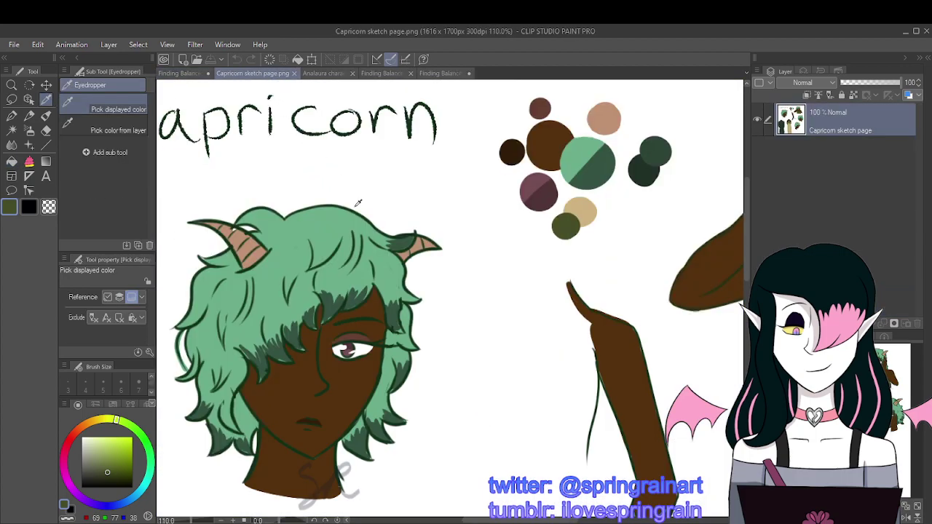
left_click(327, 75)
left_click(341, 185)
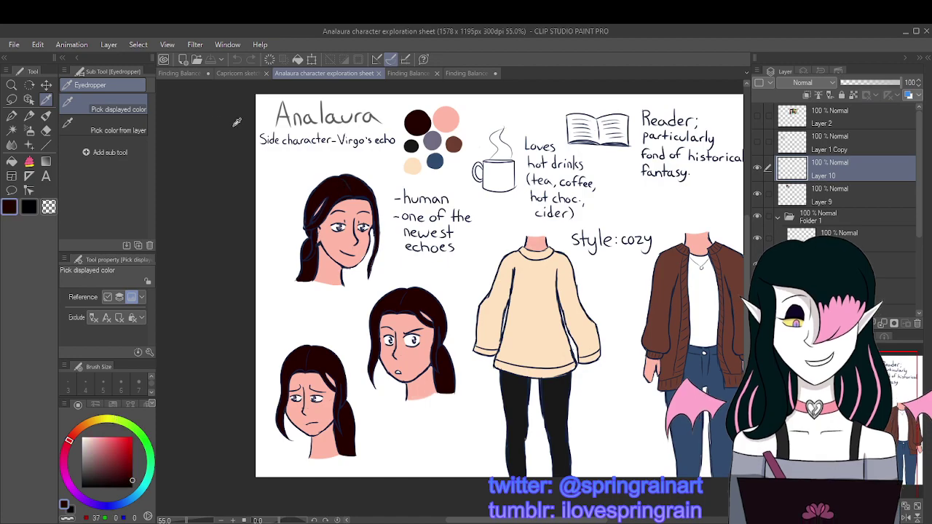
left_click(195, 73)
left_click(12, 161)
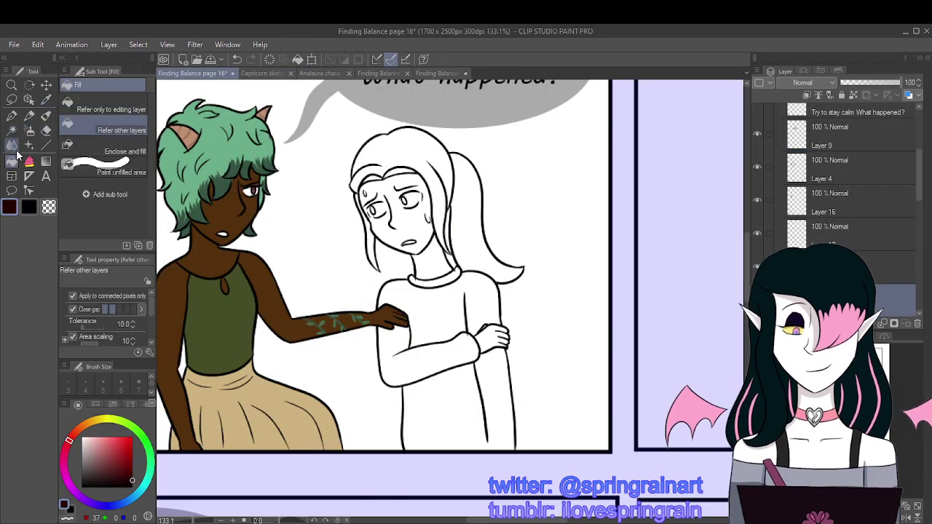
Step: Toggle the visibility of Layer 17 and Layer 16 to check their colours, leaving Layer 16 selected as the hair layer
scroll(888, 204, "down", 1)
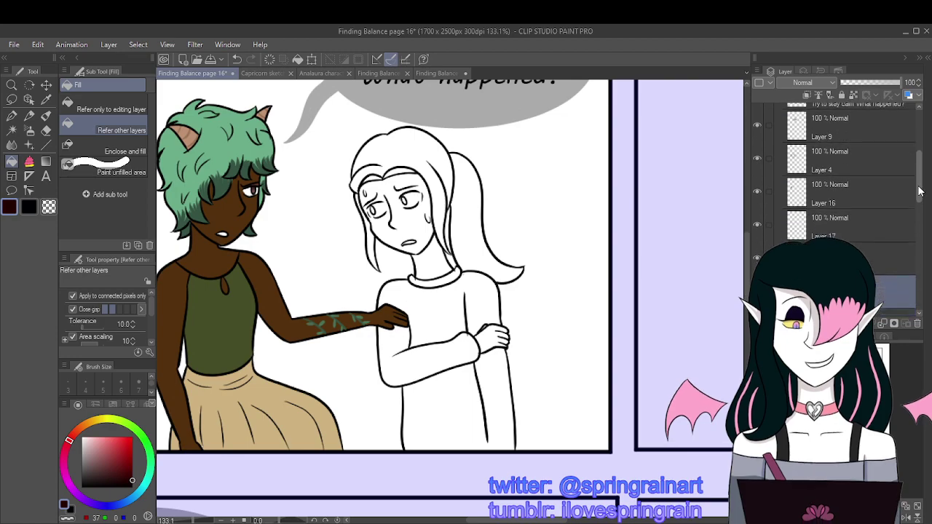
left_click(779, 226)
left_click(761, 197)
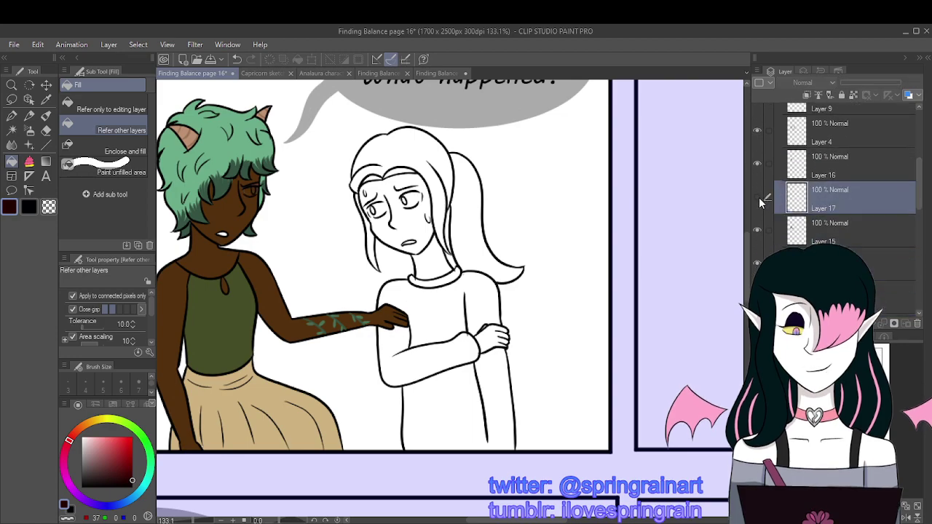
left_click(848, 160)
left_click(757, 163)
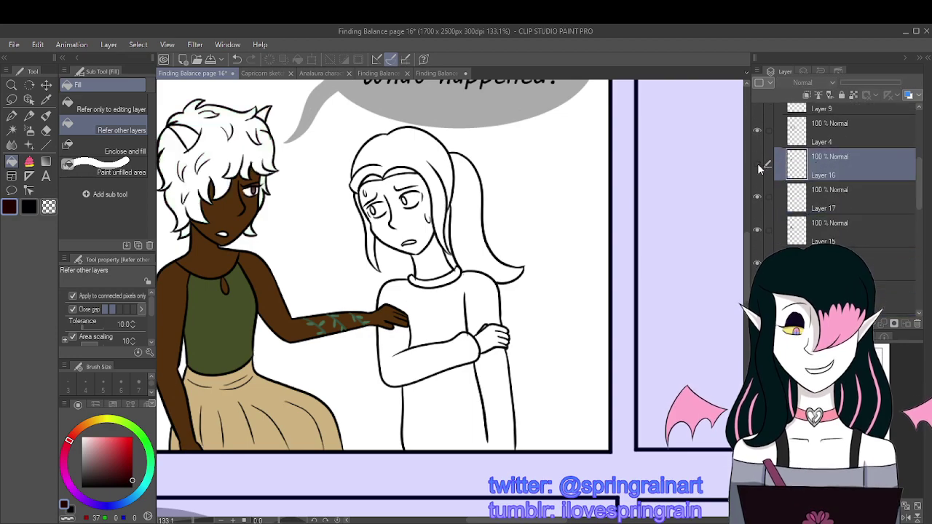
left_click(758, 164)
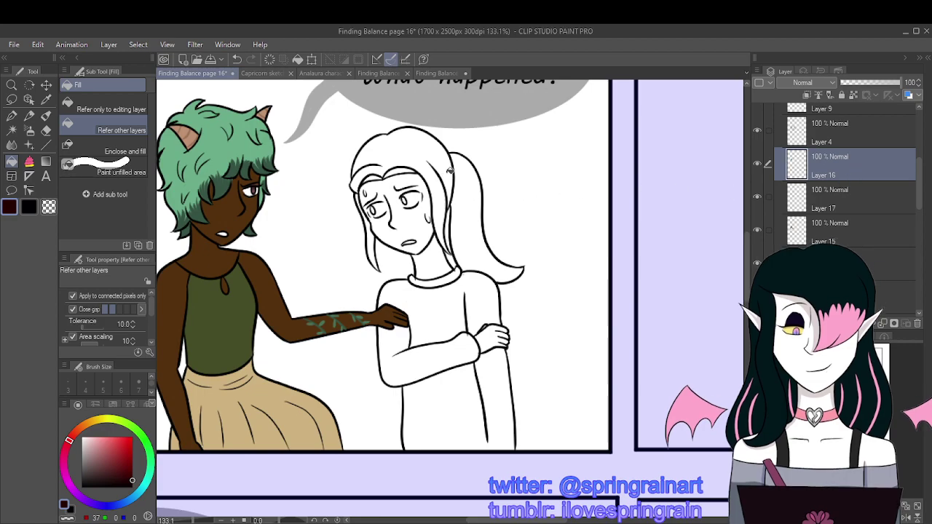
Step: Fill the second character's main hair, loose front strand and ponytail with the dark brown
scroll(392, 162, "up", 1)
left_click(393, 162)
left_click(369, 230)
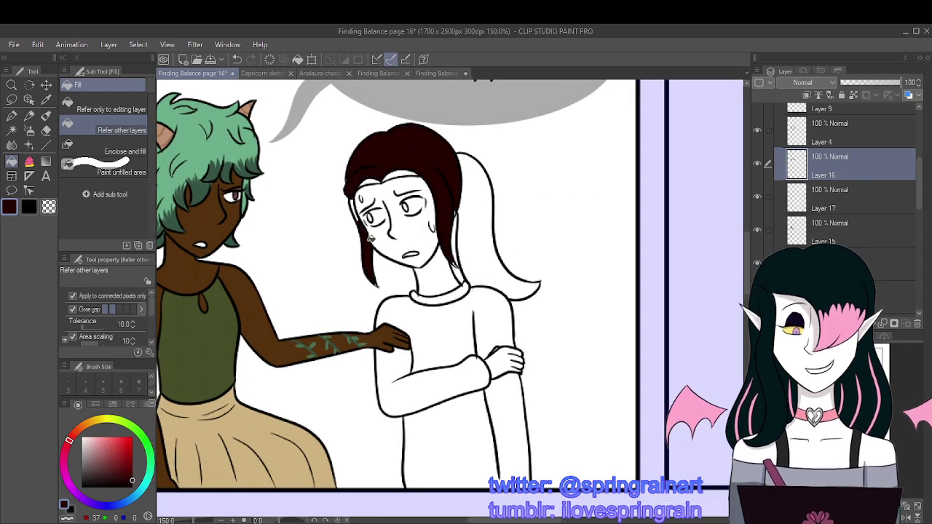
left_click(473, 194)
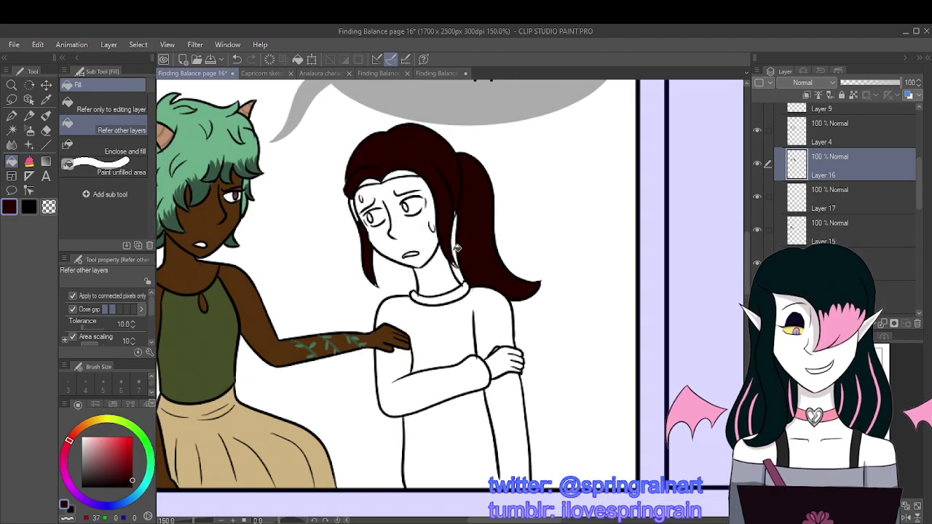
Step: Colour the remaining gaps along the hairline and strand edges dark brown, using the gap-closing fill tool and the G-pen
left_click(29, 161)
scroll(462, 195, "up", 1)
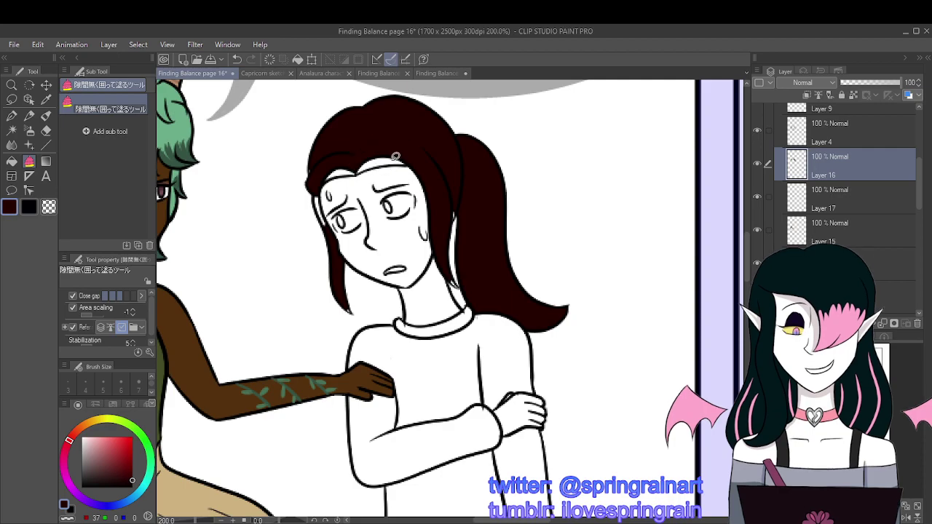
left_click(12, 117)
left_click(12, 161)
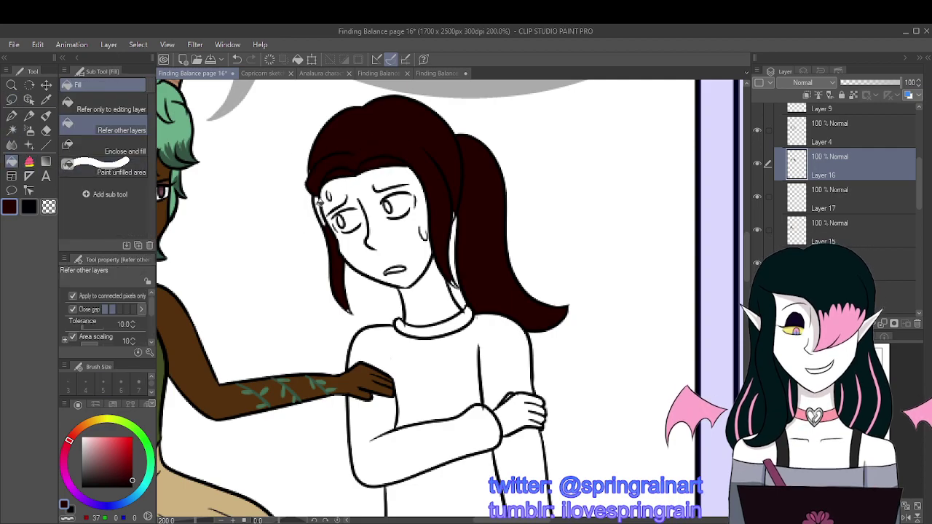
left_click(11, 117)
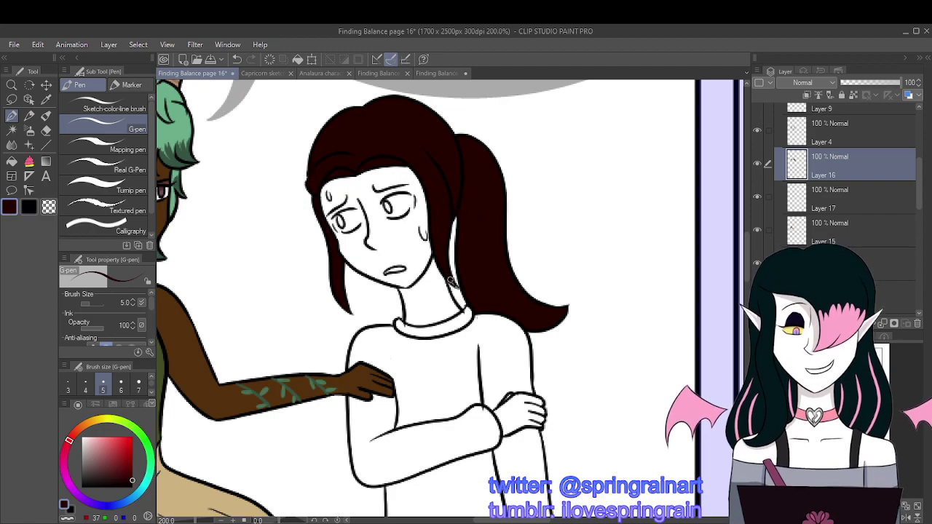
scroll(452, 284, "down", 3)
scroll(437, 255, "up", 3)
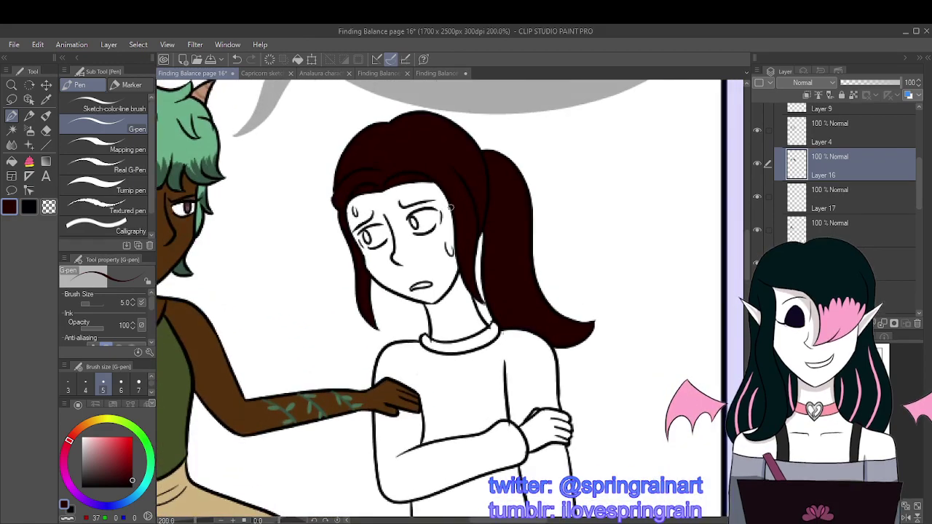
scroll(443, 208, "down", 3)
scroll(477, 197, "up", 3)
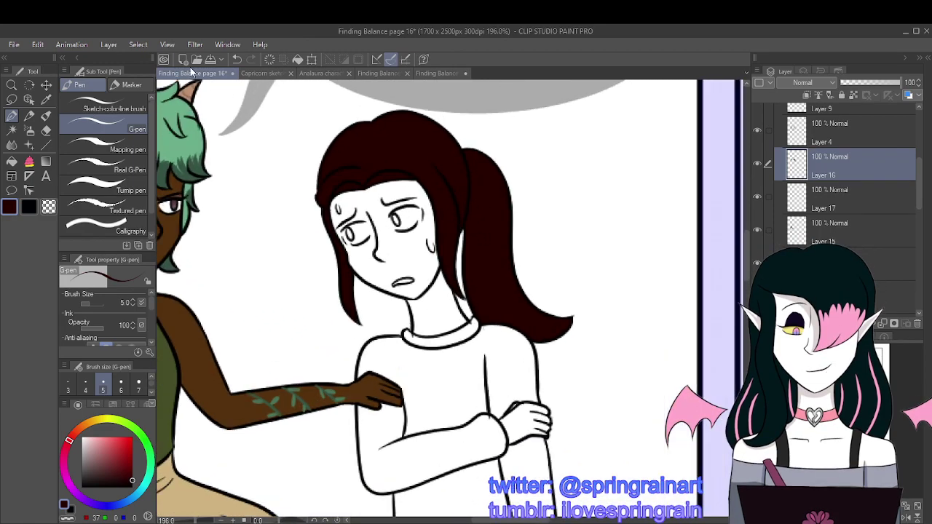
Step: Sample the peach skin colour (RGB 255, 184, 166) from the Analaura character exploration sheet and return to page 16 with the Fill tool
left_click(329, 75)
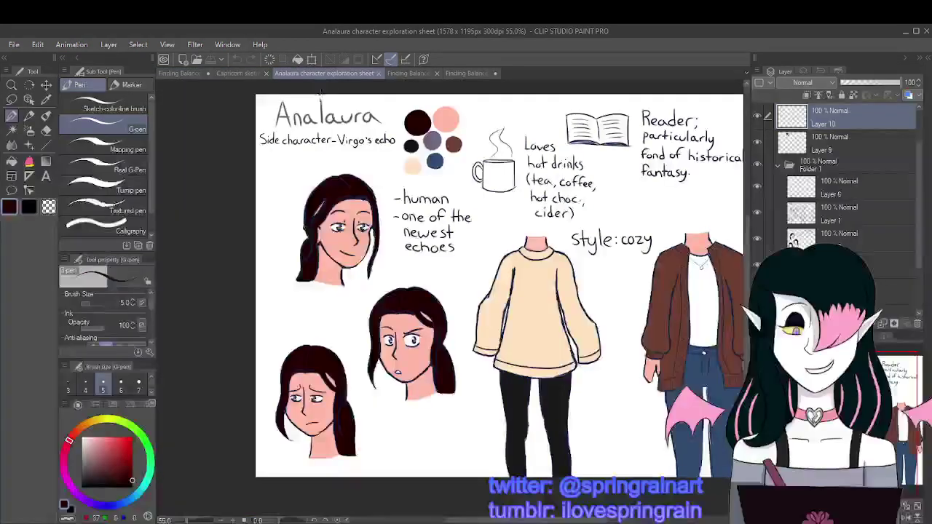
left_click(46, 99)
left_click(343, 203)
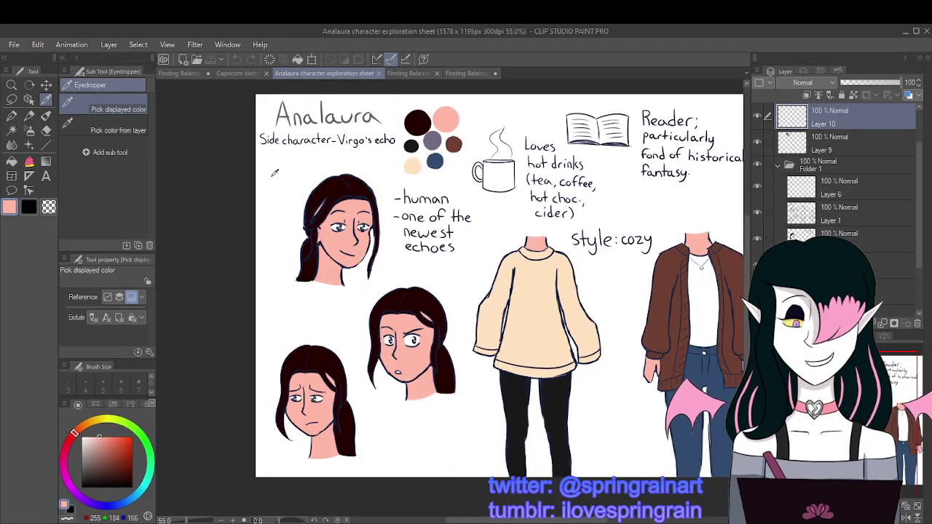
left_click(191, 74)
key("g")
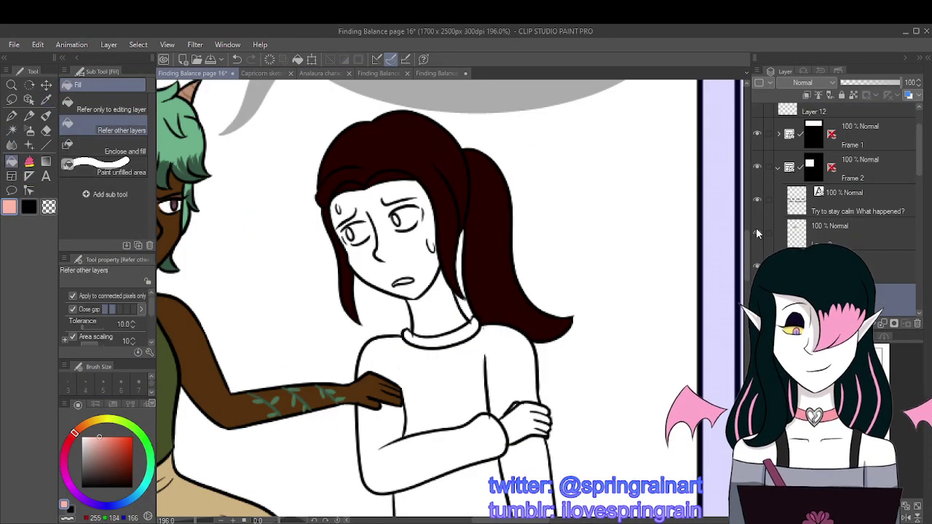
Step: Select Layer 15 below the hair and eye layers for the skin colour, checking its contents by toggling visibility
scroll(852, 204, "down", 5)
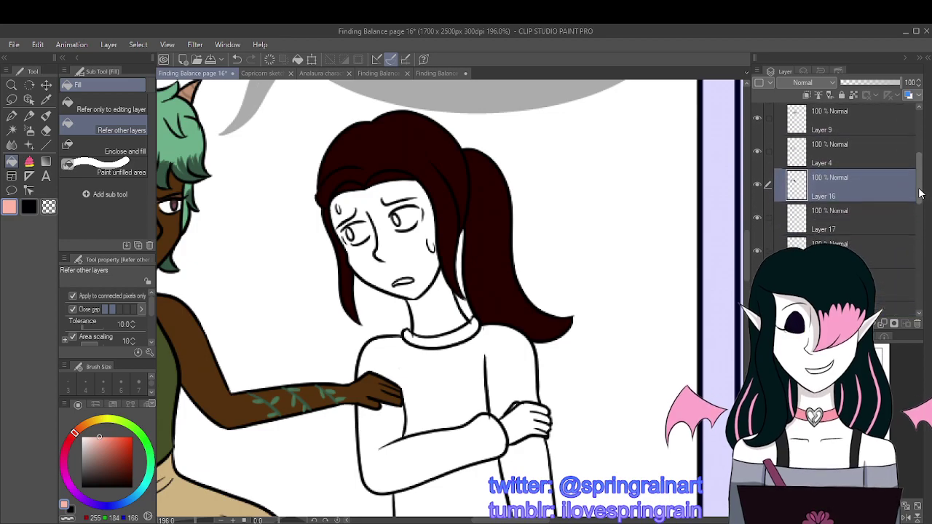
left_click(855, 215)
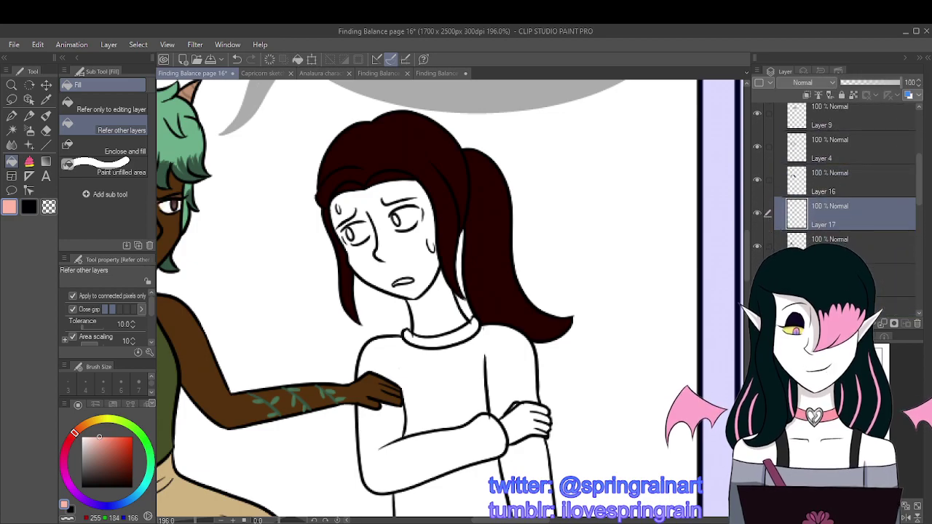
left_click(780, 246)
left_click(757, 247)
left_click(757, 247)
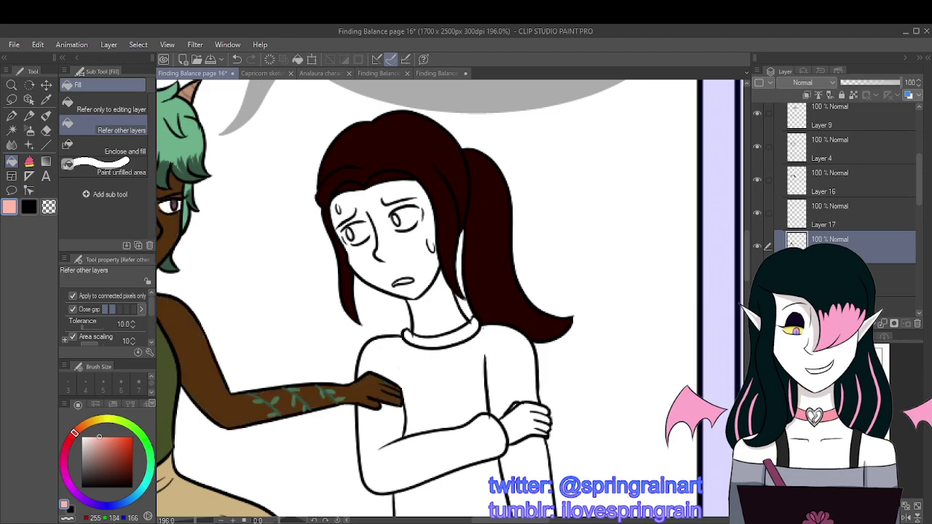
Step: Fill the ponytailed character's face, neck and hand with peach, touching up missed spots around the fingers and eyes with the G-pen
left_click(397, 232)
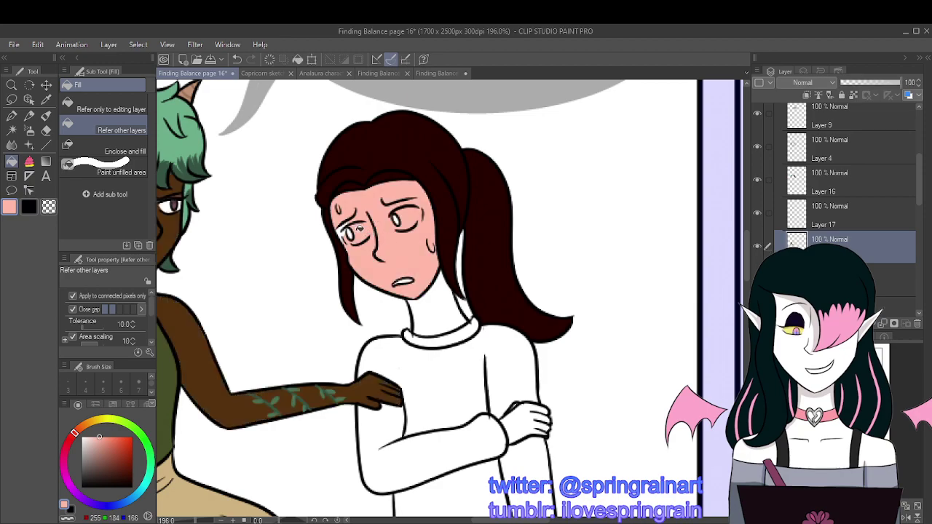
left_click(444, 313)
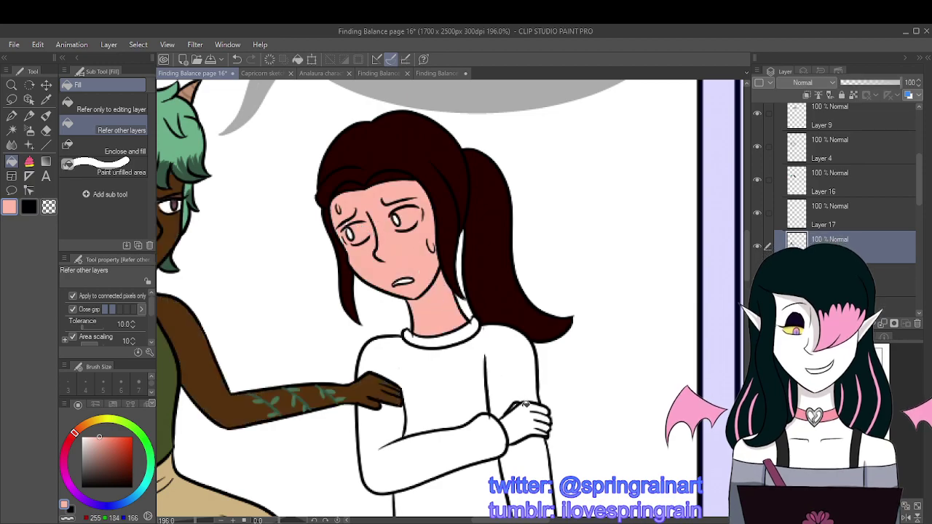
left_click(522, 413)
key("p")
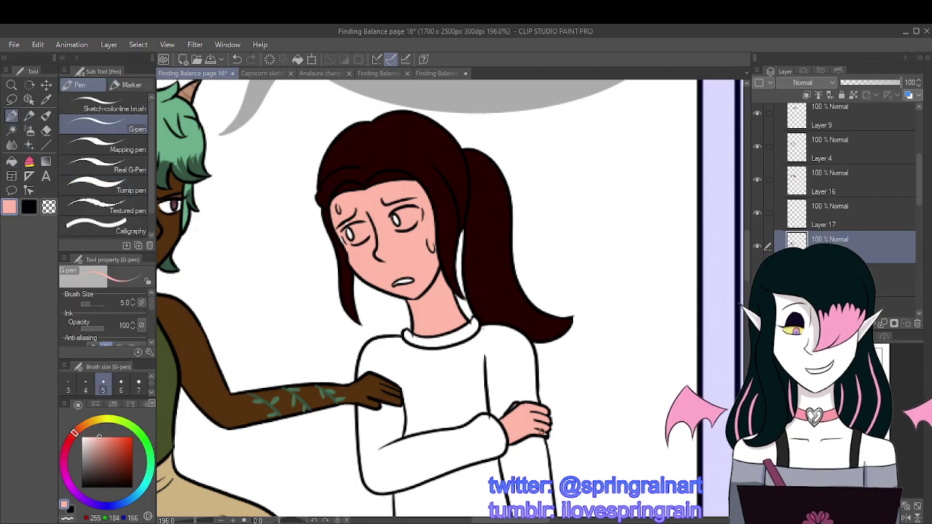
scroll(357, 234, "up", 3)
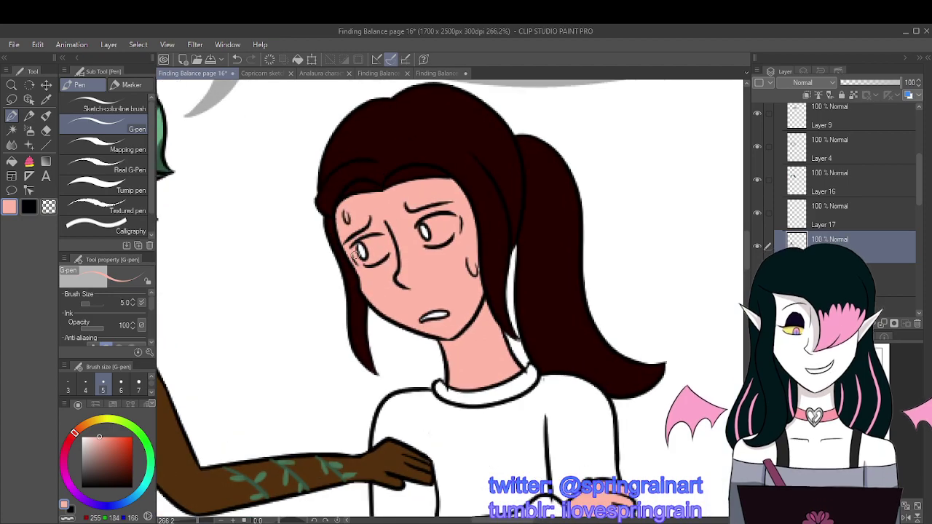
scroll(359, 264, "down", 3)
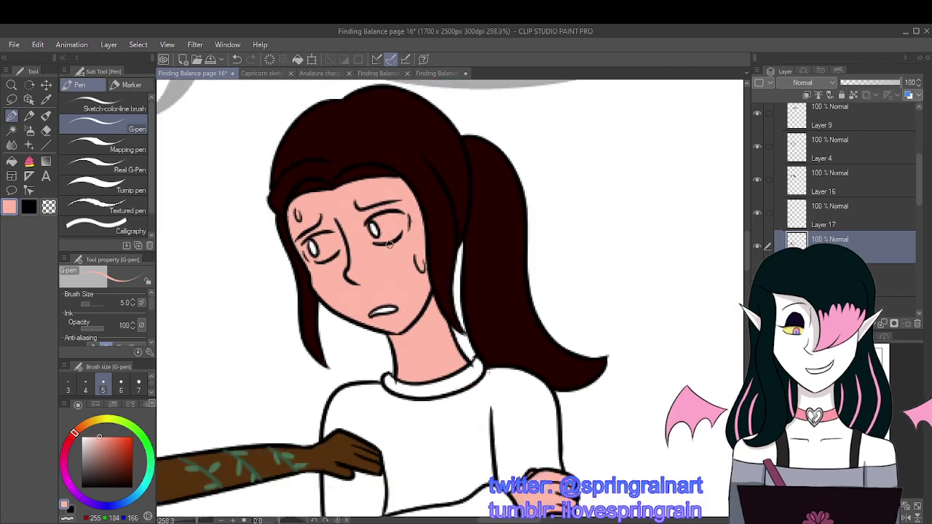
Step: Sample white from the page and paint the white of the ponytailed character's eye nearer the green-haired character on Layer 17 with the G-pen
left_click(47, 100)
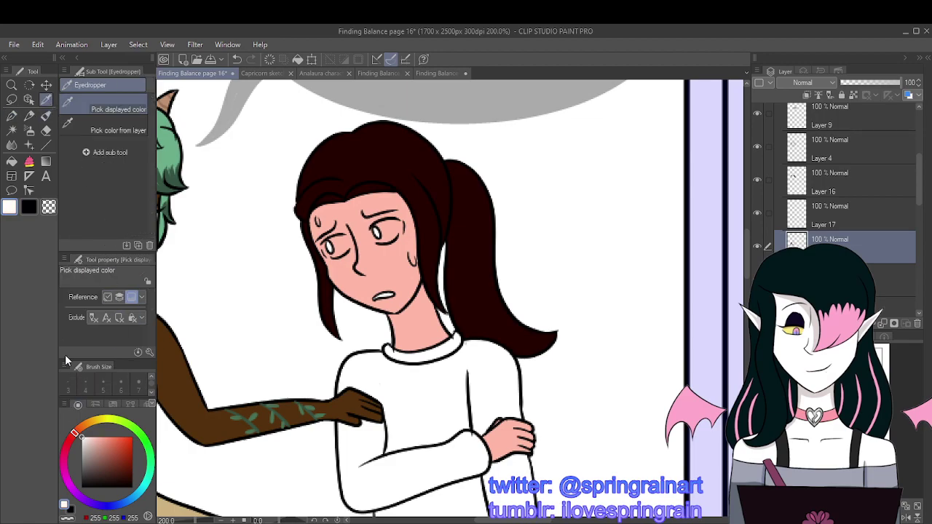
left_click(12, 115)
scroll(313, 242, "up", 4)
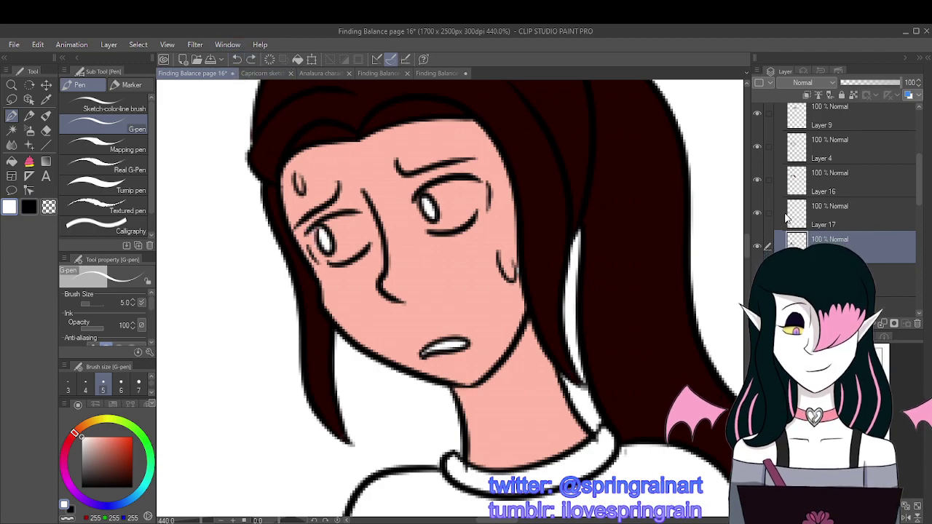
left_click(822, 211)
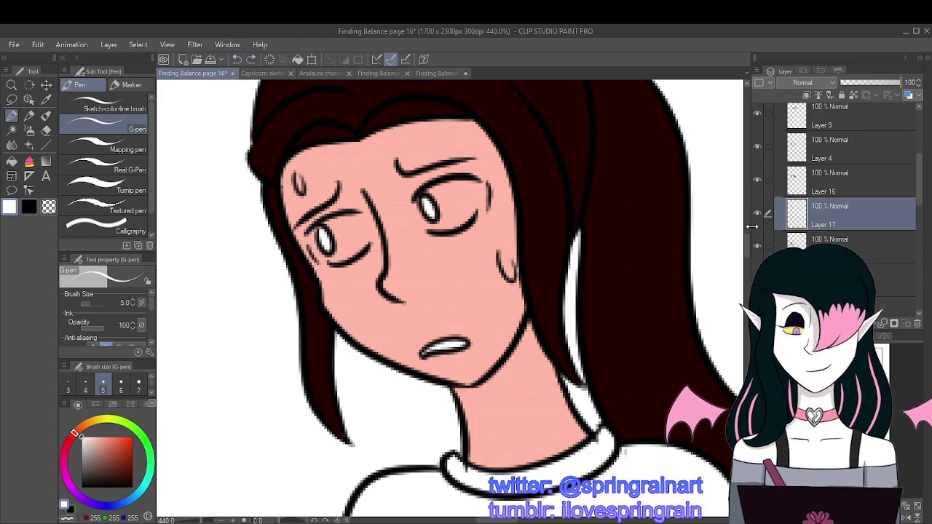
left_click_drag(313, 226, 313, 228)
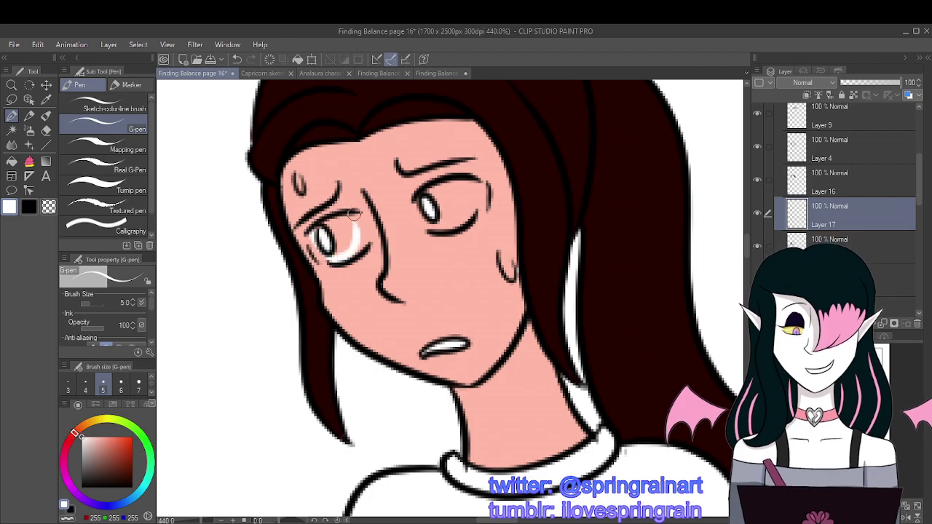
mouse_move(352, 249)
left_mouse_down()
mouse_move(357, 237)
mouse_move(357, 246)
left_mouse_up()
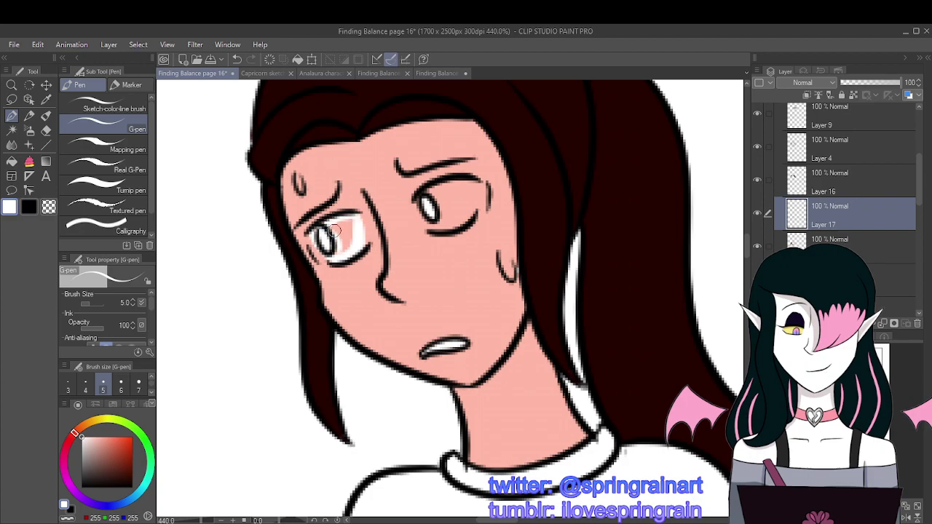
left_click_drag(354, 223, 347, 233)
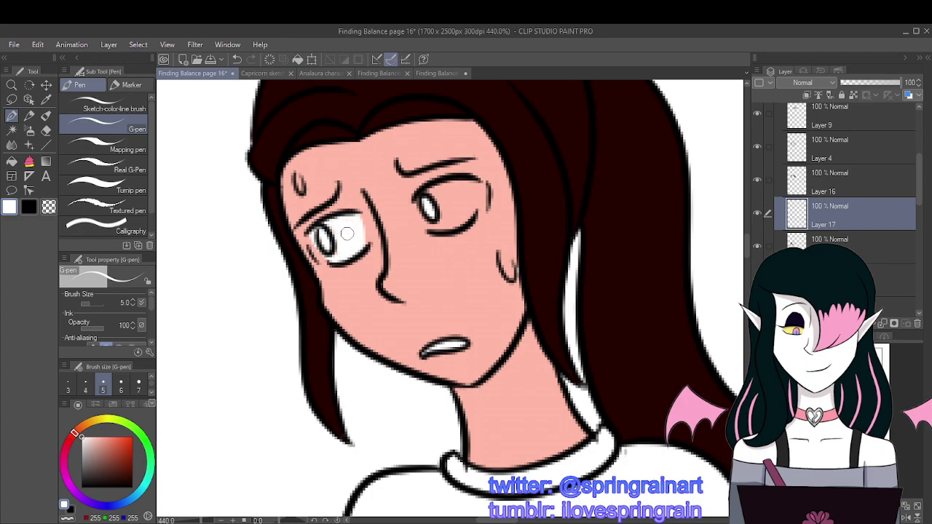
Step: Paint the white of the ponytailed character's other eye with the G-pen, covering the skin colour up to the outlines
scroll(331, 251, "down", 4)
scroll(389, 213, "up", 4)
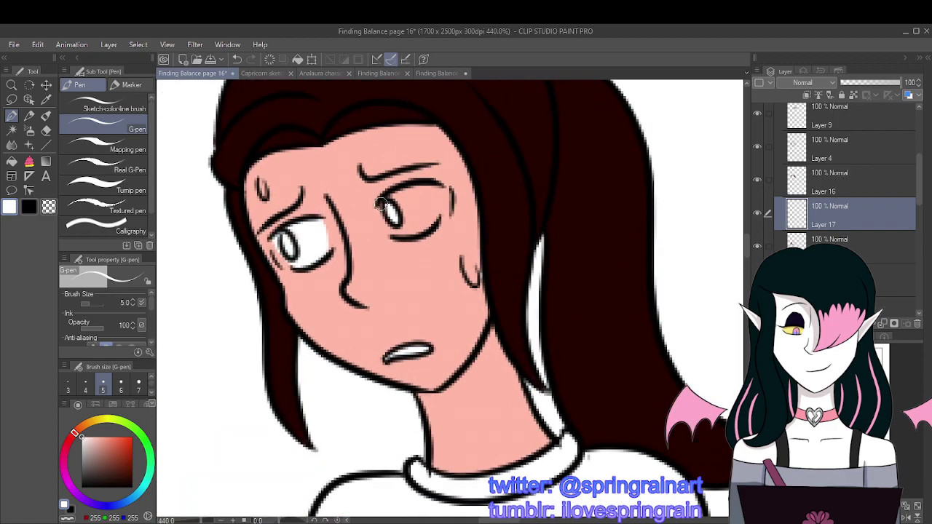
mouse_move(388, 213)
left_mouse_down()
mouse_move(412, 234)
mouse_move(399, 232)
mouse_move(428, 229)
mouse_move(437, 211)
mouse_move(436, 184)
mouse_move(434, 209)
mouse_move(432, 187)
mouse_move(385, 201)
left_mouse_up()
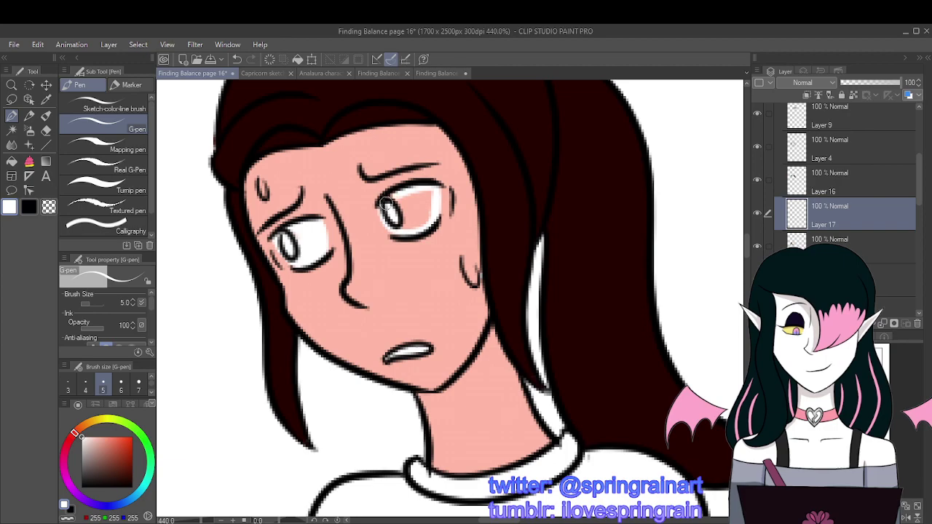
scroll(397, 201, "down", 4)
scroll(398, 230, "up", 4)
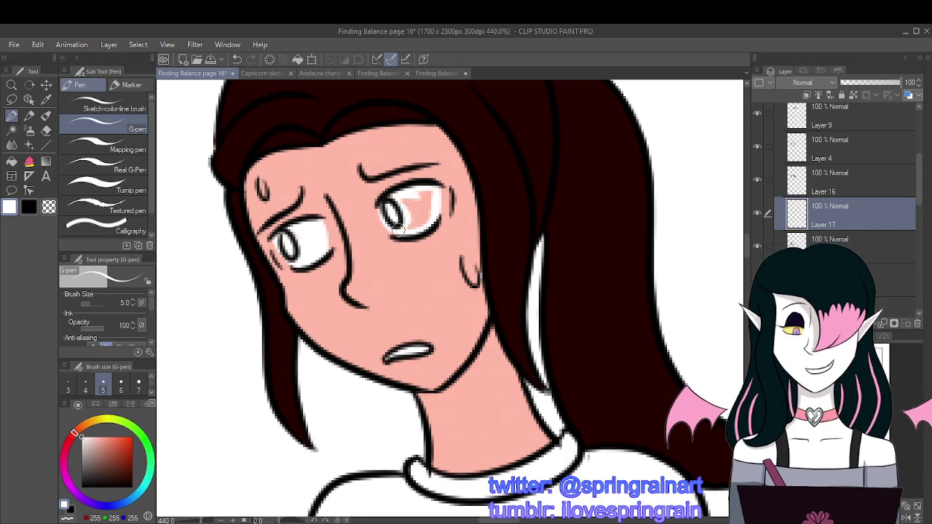
mouse_move(414, 211)
left_mouse_down()
mouse_move(430, 195)
mouse_move(422, 219)
mouse_move(412, 215)
left_mouse_up()
scroll(412, 216, "down", 2)
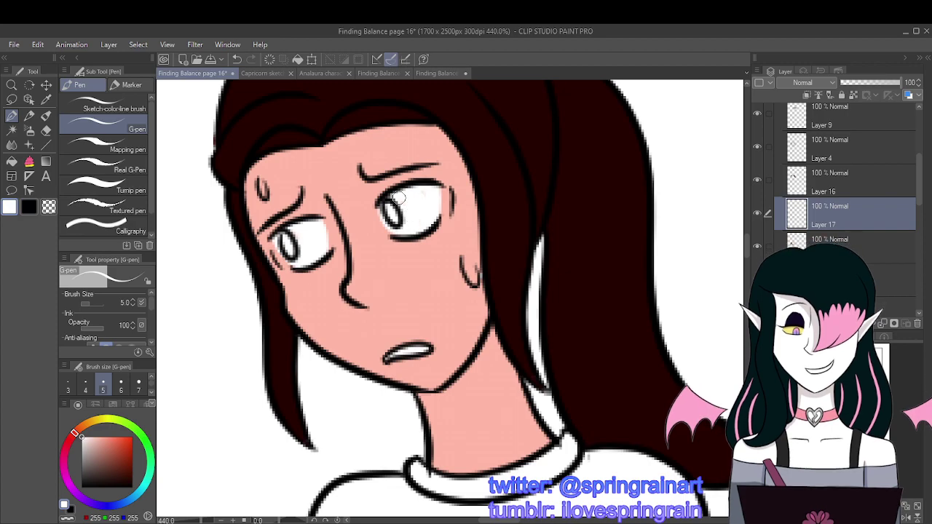
scroll(422, 226, "down", 2)
scroll(426, 230, "down", 2)
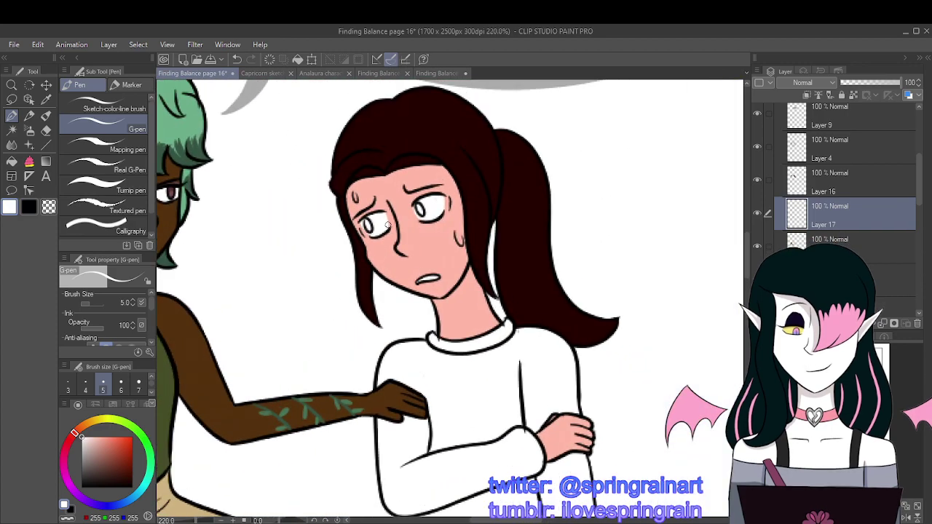
Step: Sample the grey-purple (RGB 113, 109, 130) from the Analaura sheet and colour both of the ponytailed character's irises with the G-pen
scroll(388, 225, "down", 2)
left_click(320, 72)
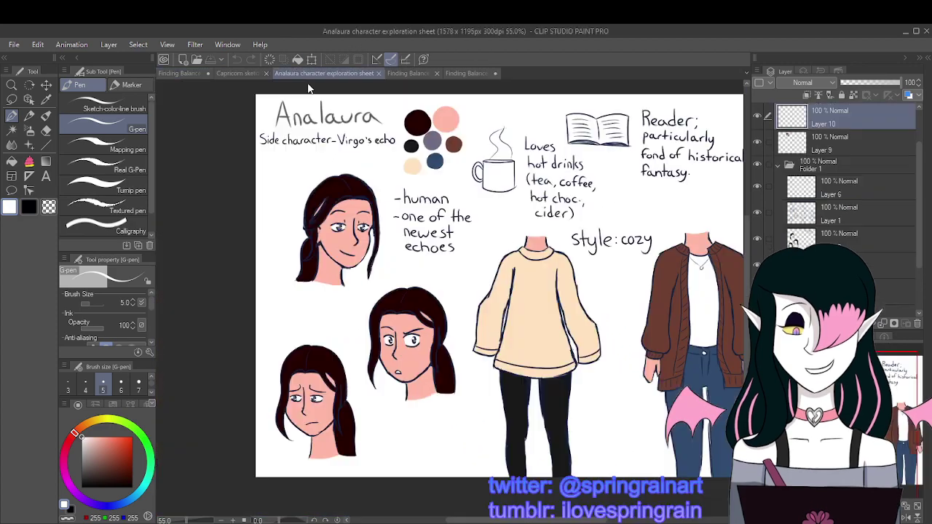
left_click(46, 99)
left_click(432, 140)
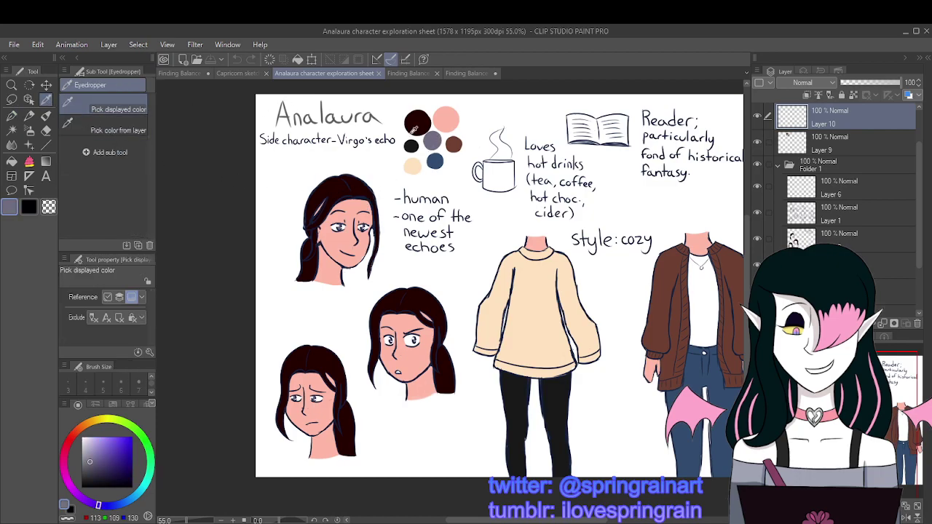
left_click(176, 73)
left_click(12, 118)
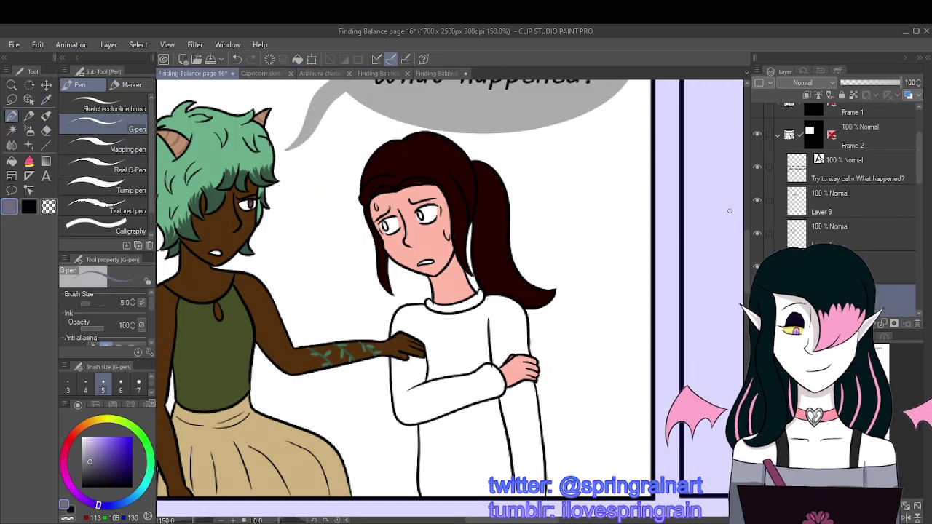
scroll(443, 209, "up", 3)
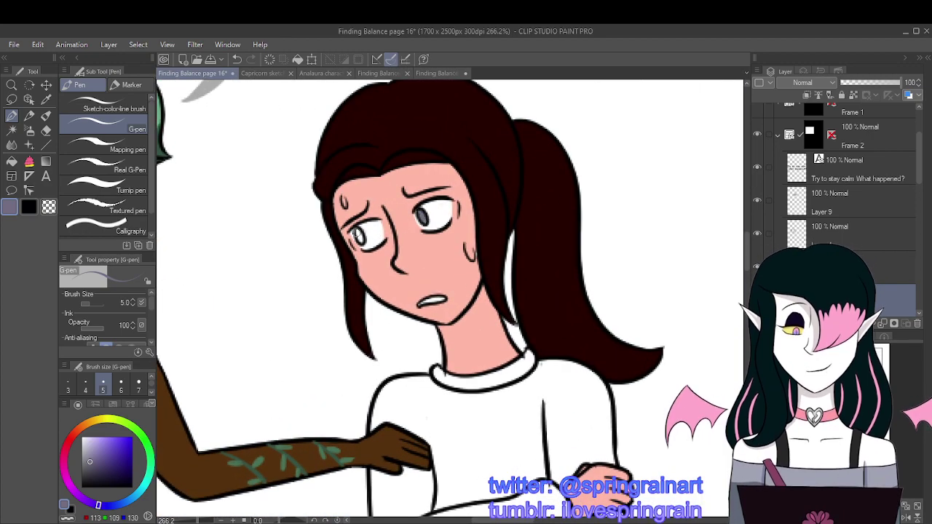
scroll(358, 233, "down", 4)
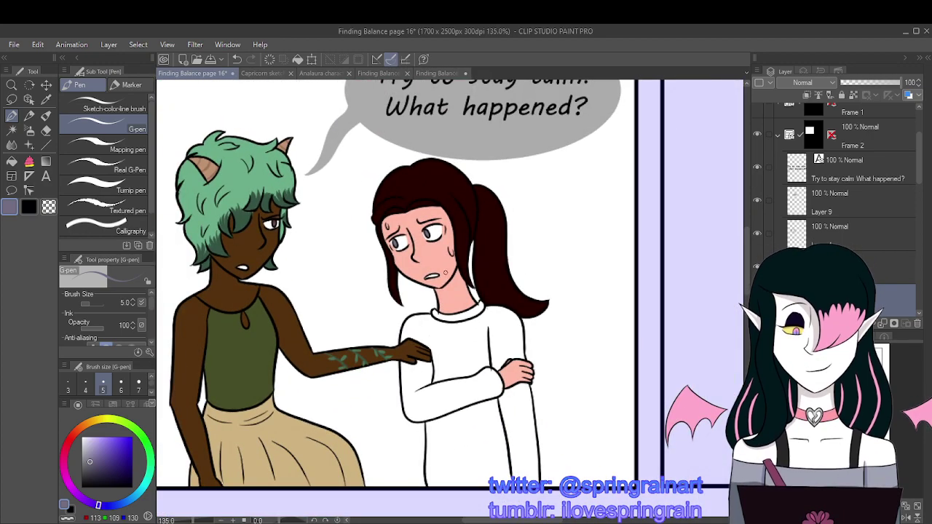
Step: Sample the cream sweater colour (RGB 255, 225, 191) from the Analaura sheet and return to page 16 with the Fill tool
left_click(324, 73)
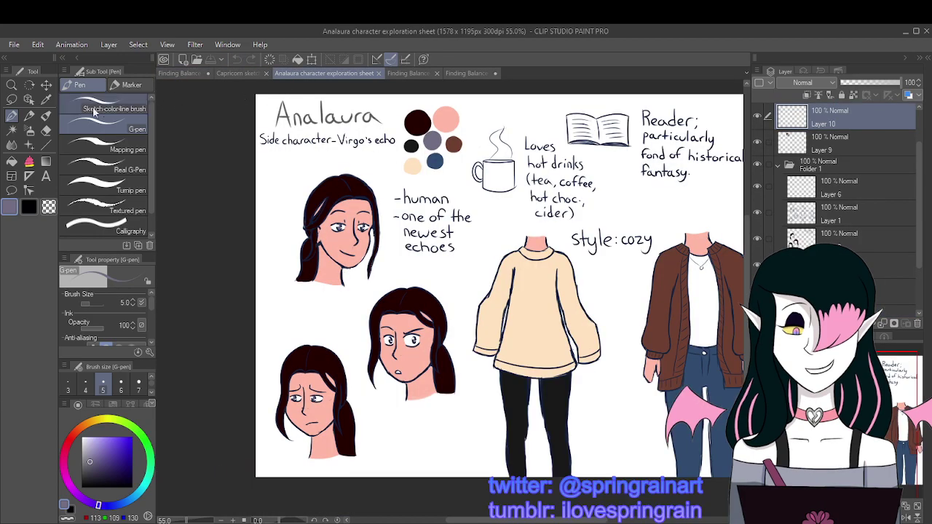
left_click(46, 99)
left_click(537, 272)
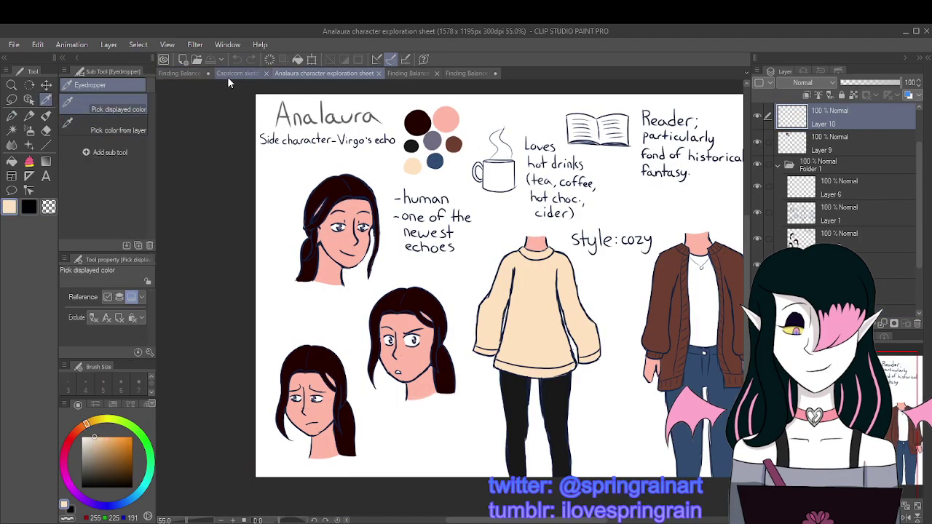
left_click(179, 73)
left_click(11, 160)
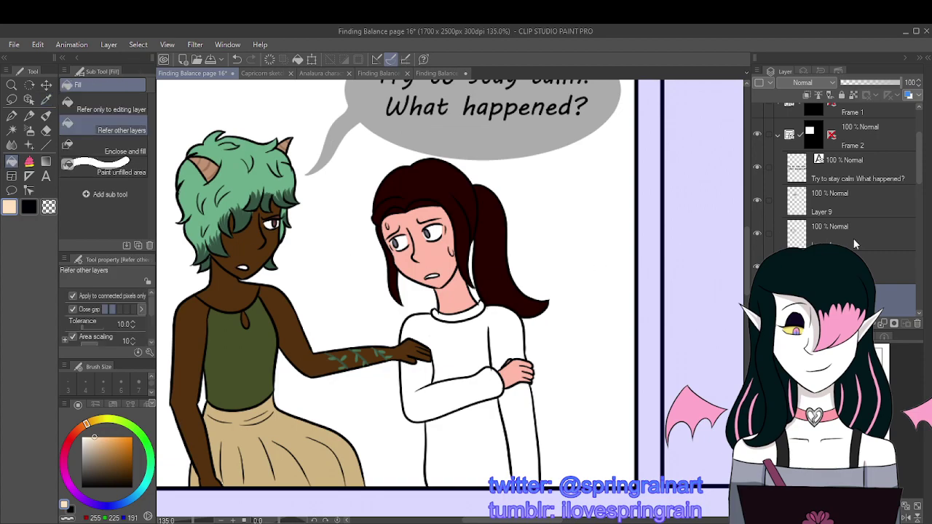
Step: Fill the body and sleeves of the ponytailed character's sweater with cream on Layer 18, below the skin layer
left_click_drag(919, 175, 919, 193)
scroll(845, 182, "down", 2)
left_click(838, 178)
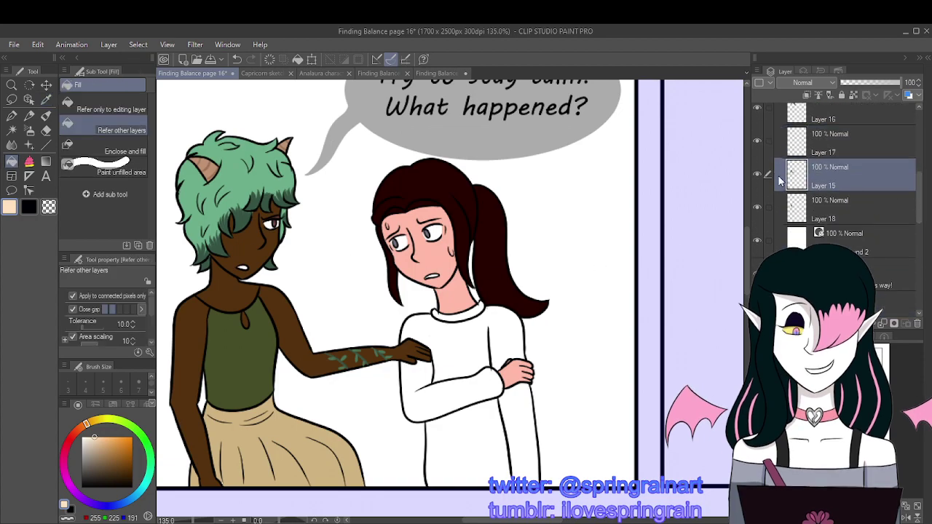
left_click(756, 175)
left_click(757, 175)
left_click(761, 211)
left_click(756, 211)
left_click(757, 211)
left_click(476, 329)
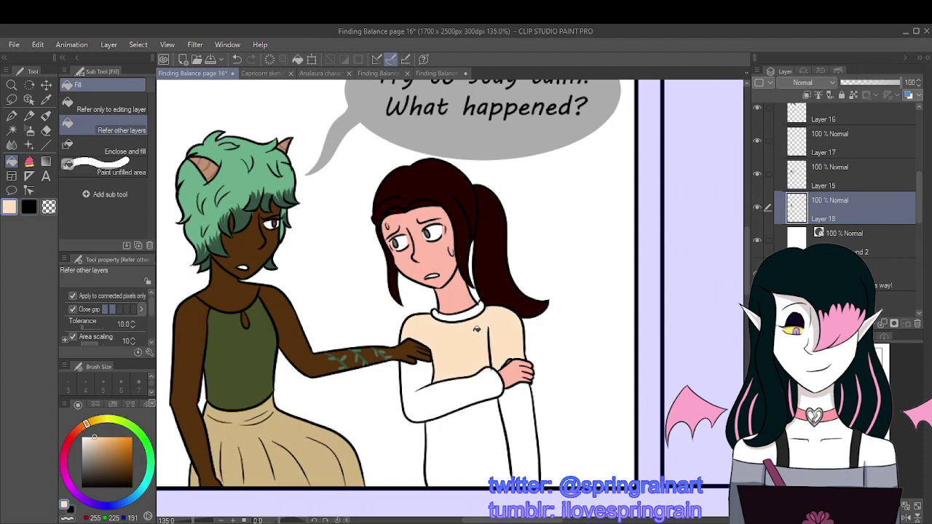
left_click(439, 393)
left_click(478, 424)
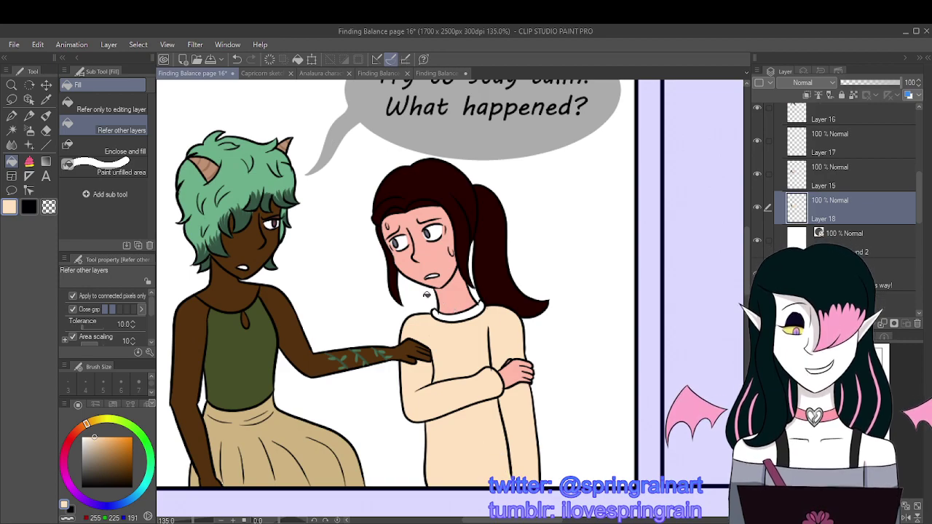
Step: Try a darker tan (RGB 214, 178, 138) as the fill for the sweater's collar
left_click(102, 442)
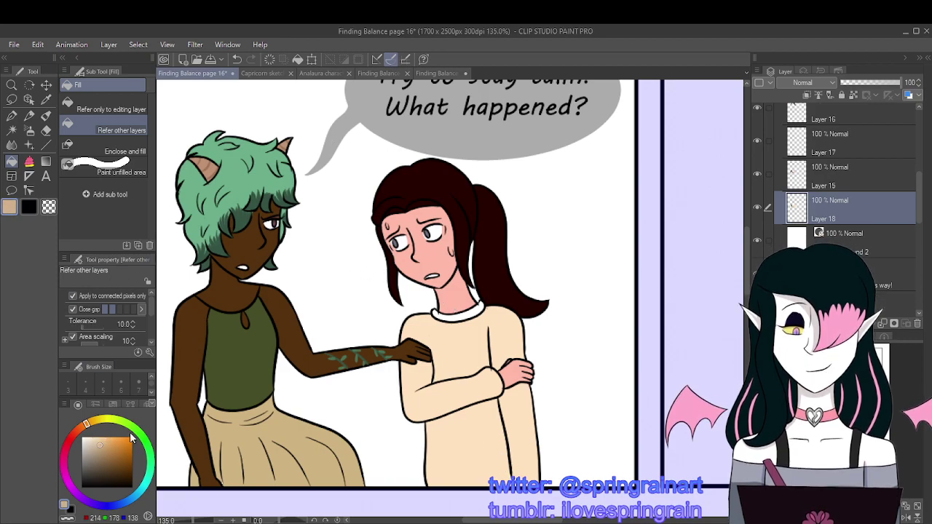
left_click(471, 311)
scroll(408, 324, "down", 3)
left_click(118, 446)
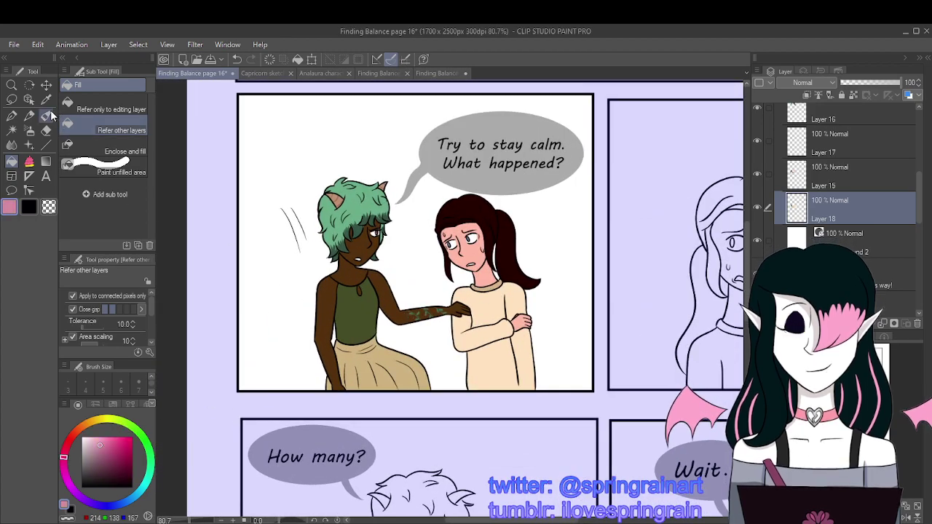
key("i")
left_click(501, 282)
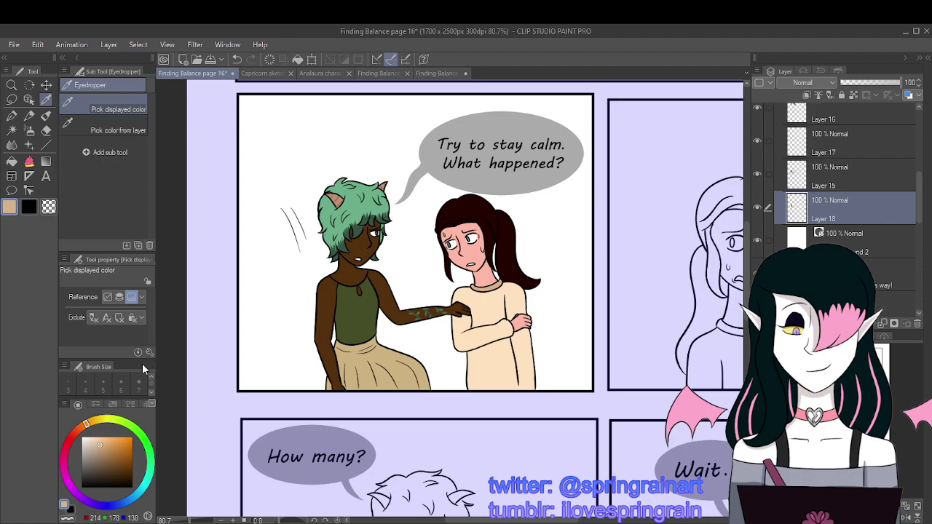
Step: Refill the sweater's collar with a more saturated tan, adjusting the shade to RGB 223, 175, 123
left_click(103, 442)
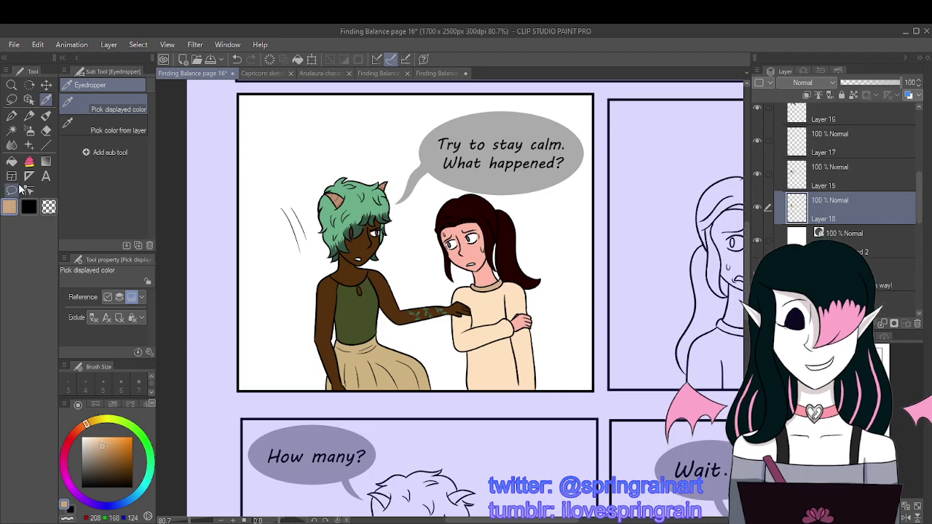
key("g")
scroll(501, 284, "up", 2)
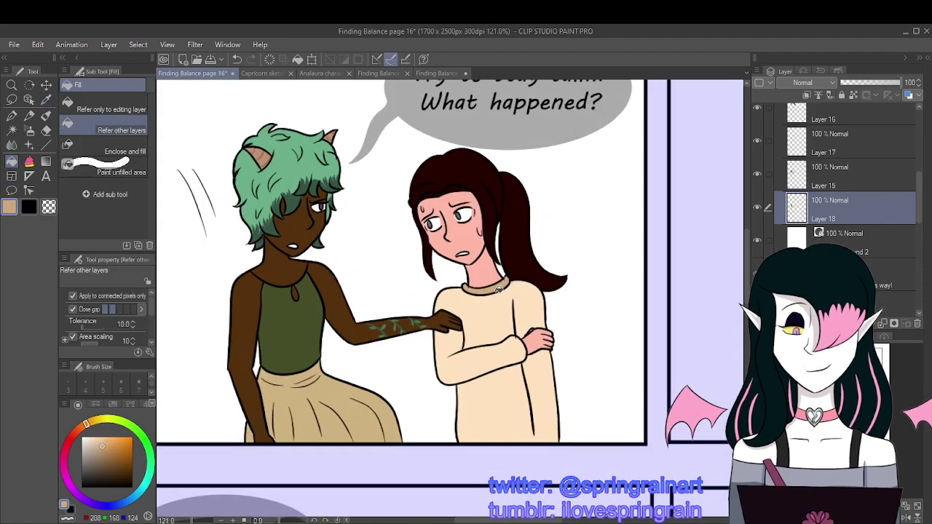
left_click(104, 443)
scroll(482, 305, "down", 4)
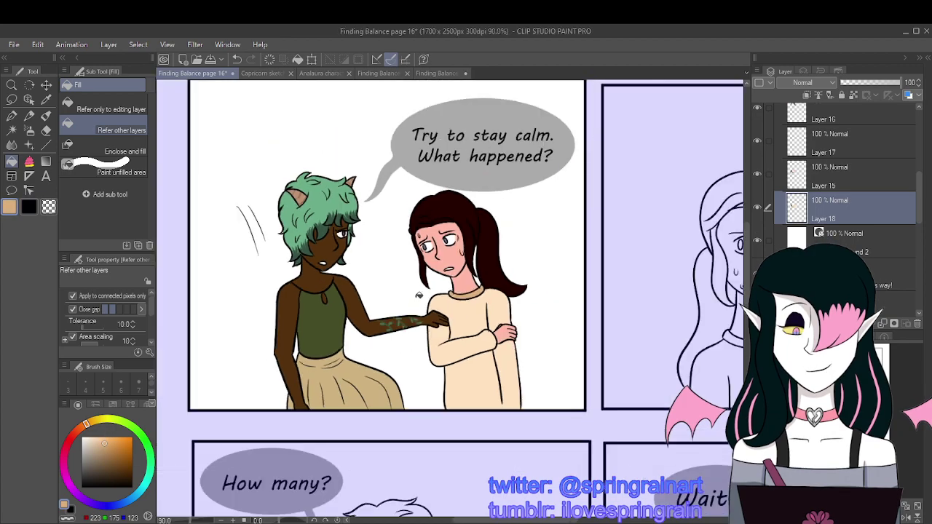
scroll(426, 325, "up", 2)
scroll(426, 325, "up", 2)
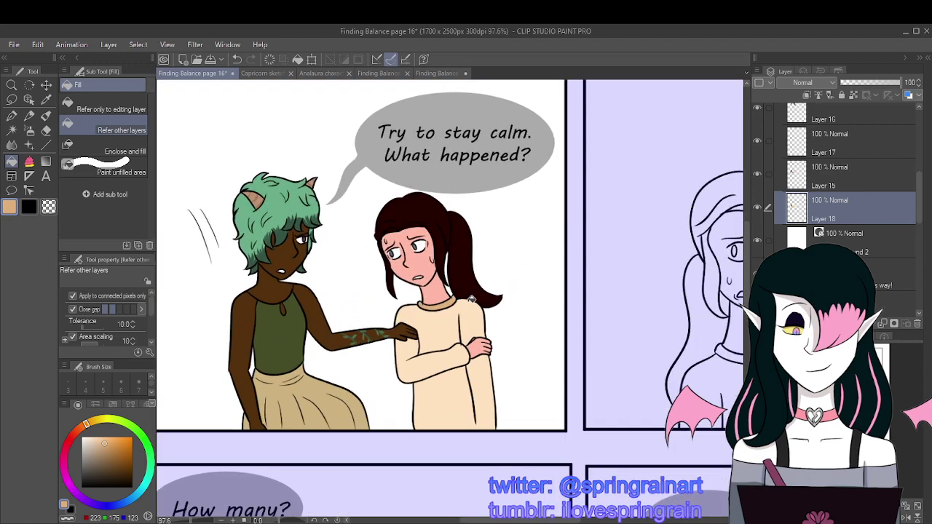
scroll(550, 291, "down", 2)
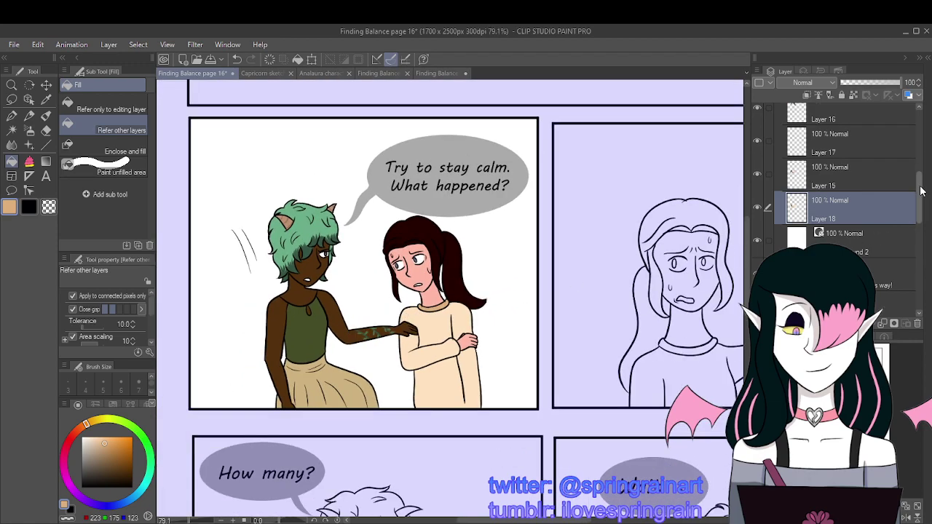
Step: Add a new layer directly above the line art on Layer 4 and set the G-pen colour to near-white (RGB 255, 253, 251)
left_click_drag(918, 200, 918, 165)
scroll(894, 179, "up", 1)
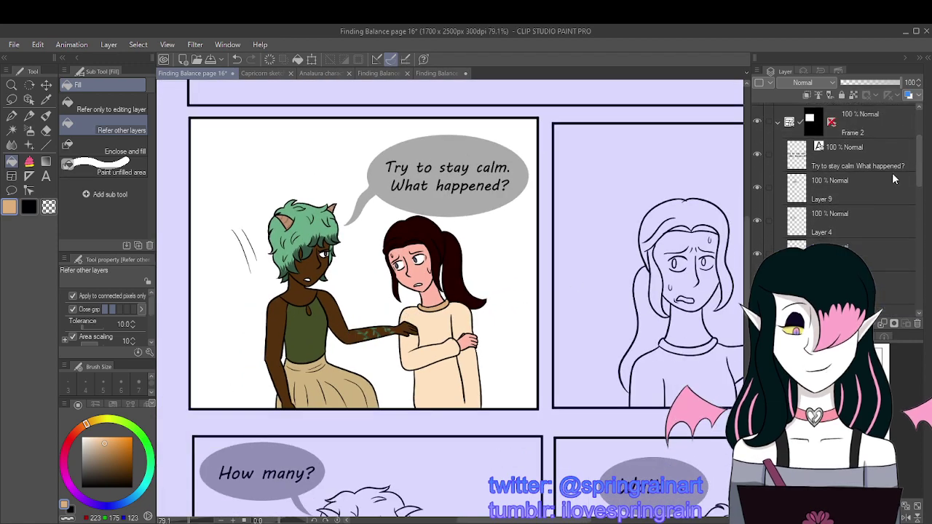
left_click(823, 199)
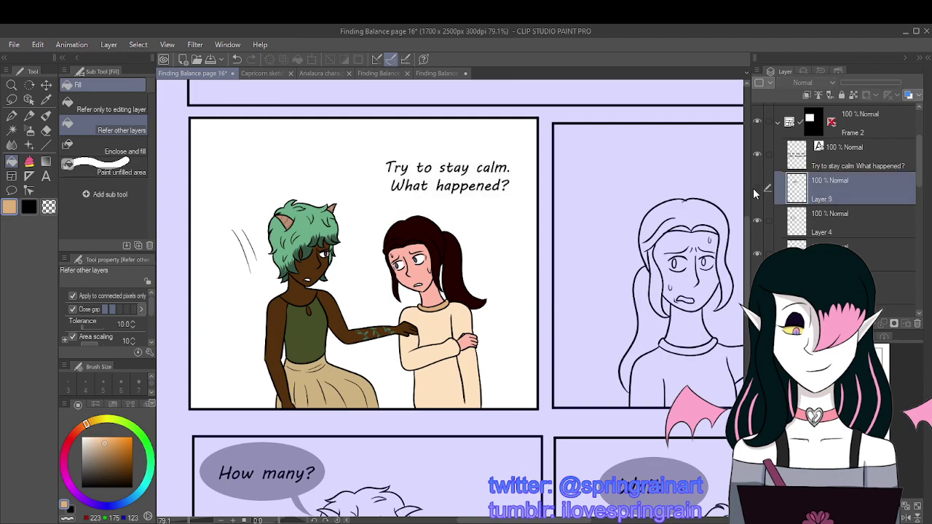
left_click(783, 218)
left_click(757, 221)
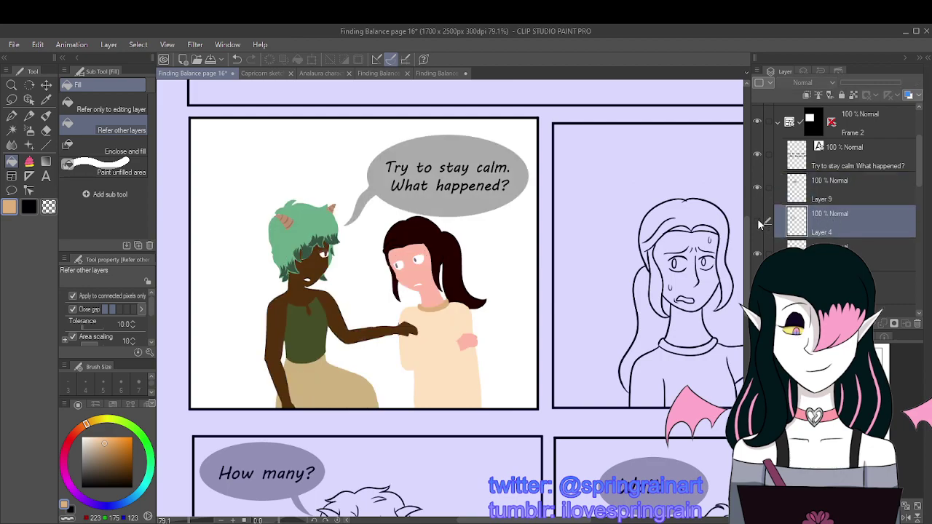
left_click(758, 221)
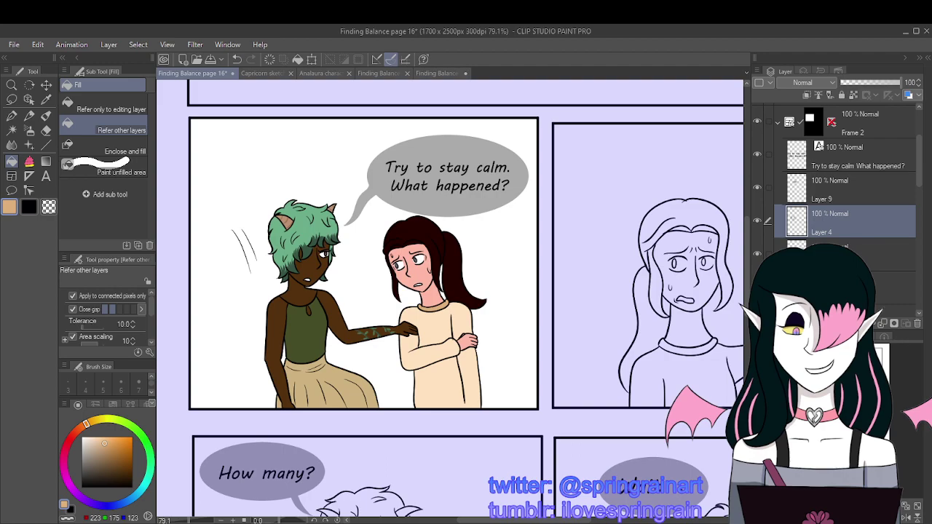
key("ctrl+shift+n")
key("p")
left_click(85, 437)
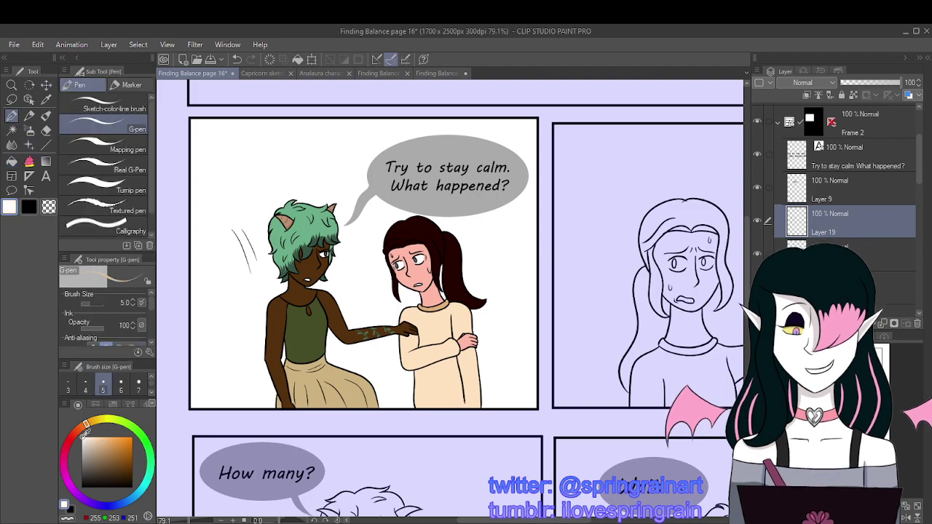
Step: Check both characters' faces and colours up close in the second panel and save the page
scroll(324, 252, "up", 6)
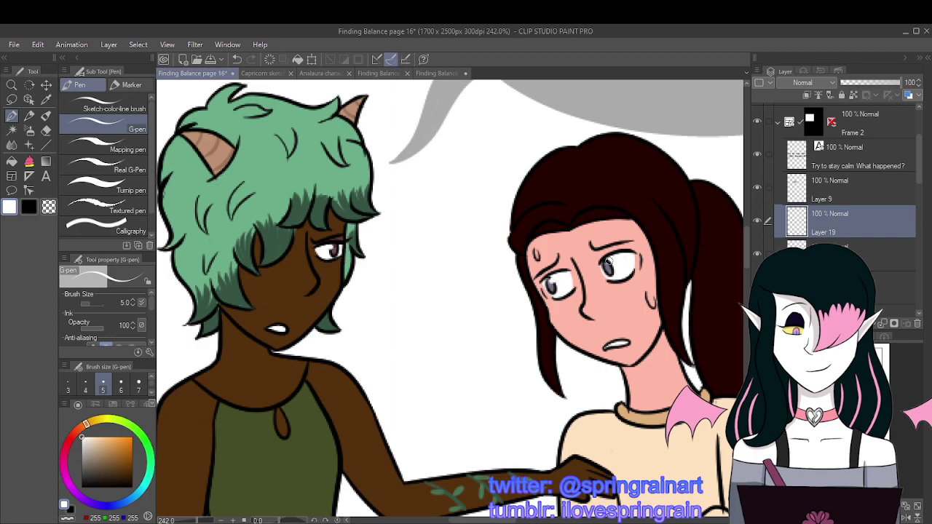
scroll(540, 281, "down", 4)
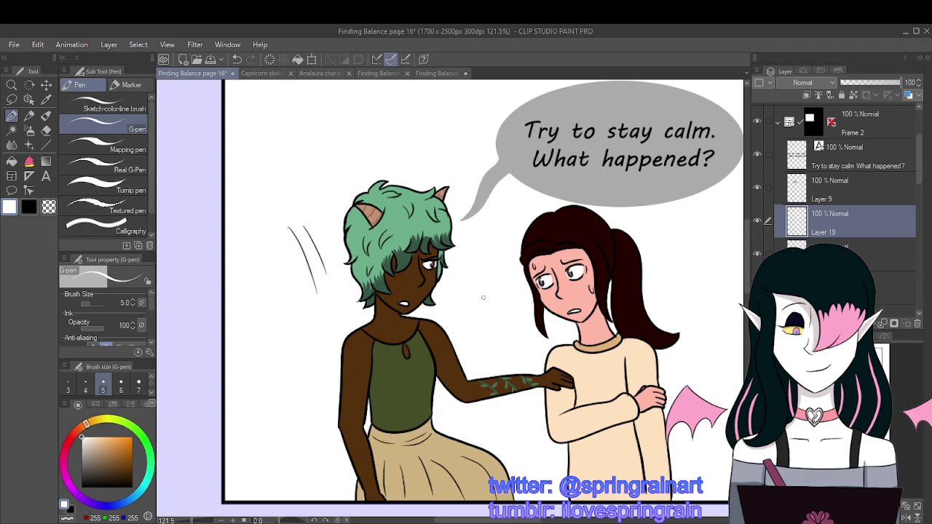
scroll(339, 221, "down", 2)
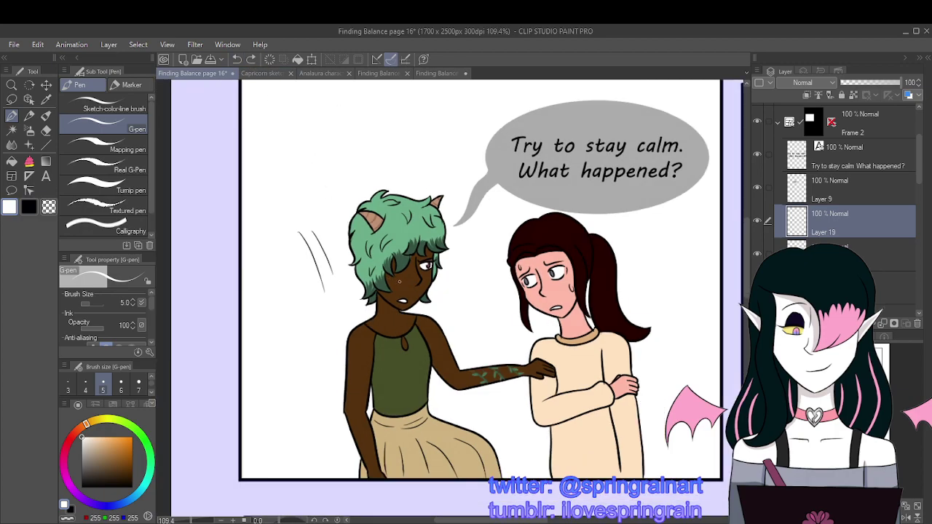
scroll(524, 277, "up", 6)
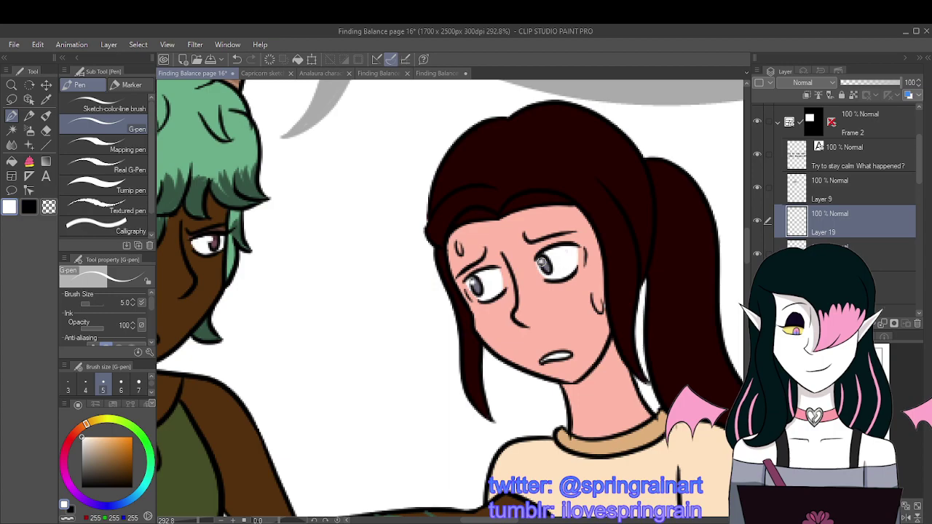
scroll(432, 254, "down", 7)
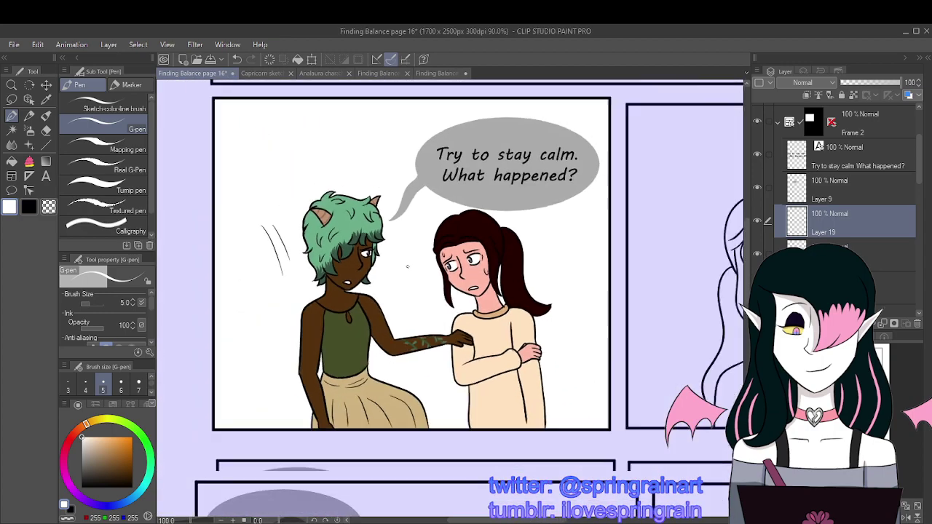
scroll(498, 277, "up", 2)
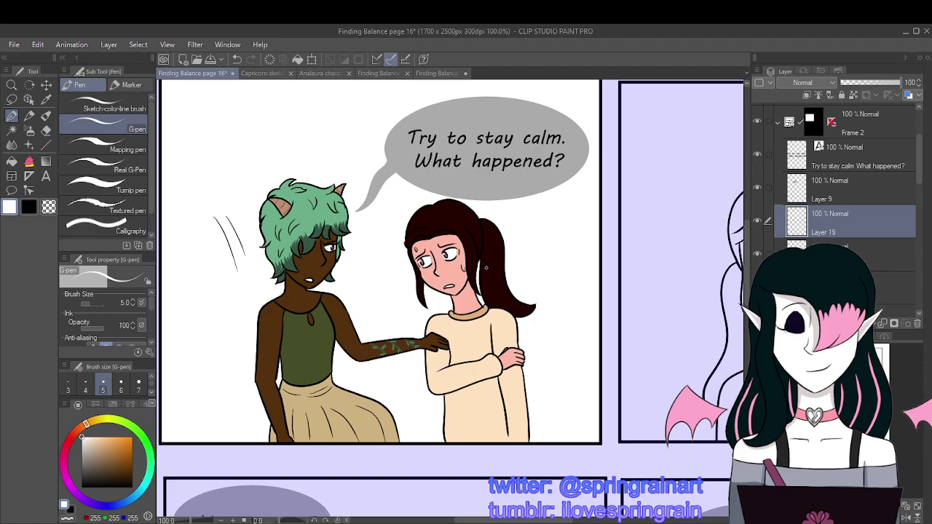
scroll(485, 265, "down", 2)
scroll(508, 278, "down", 1)
scroll(233, 103, "up", 1)
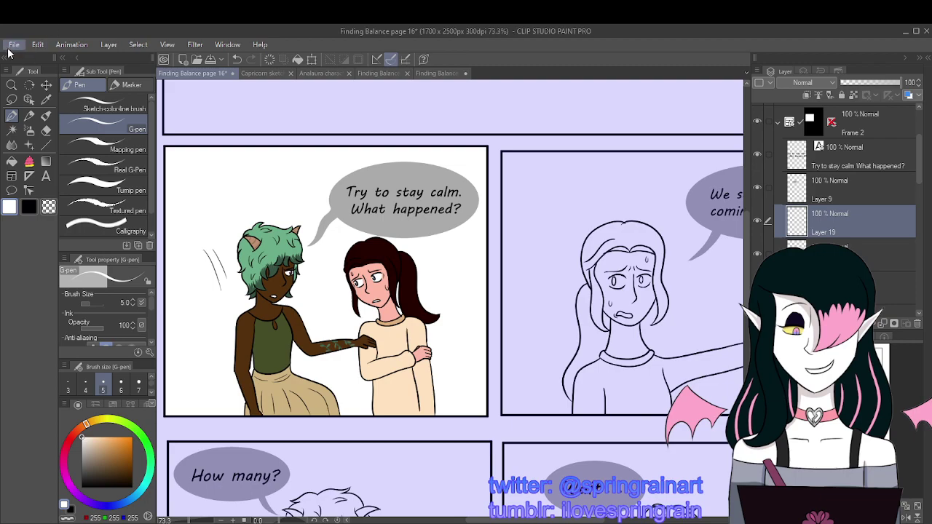
key("ctrl+s")
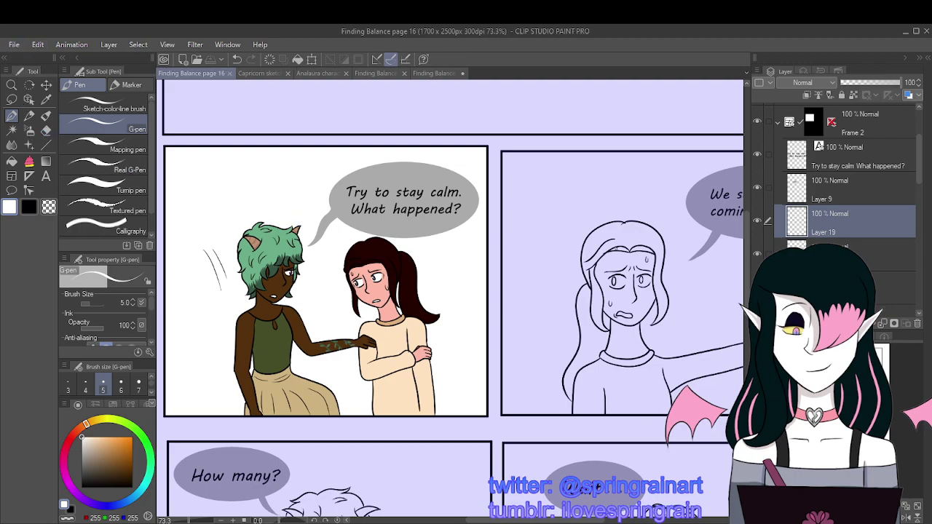
Step: Paint the sweat drops on the ponytailed character's forehead and cheek near-white with the G-pen on Layer 19
scroll(340, 290, "up", 5)
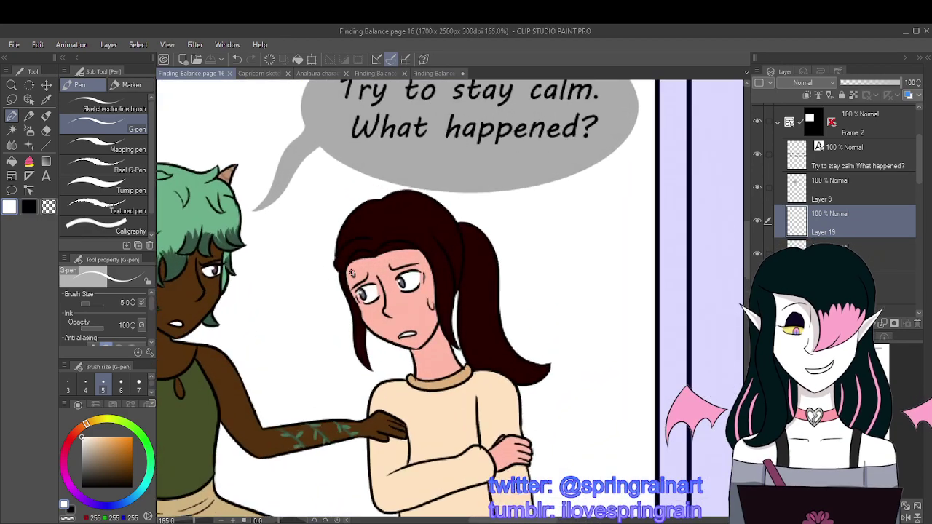
scroll(354, 274, "down", 3)
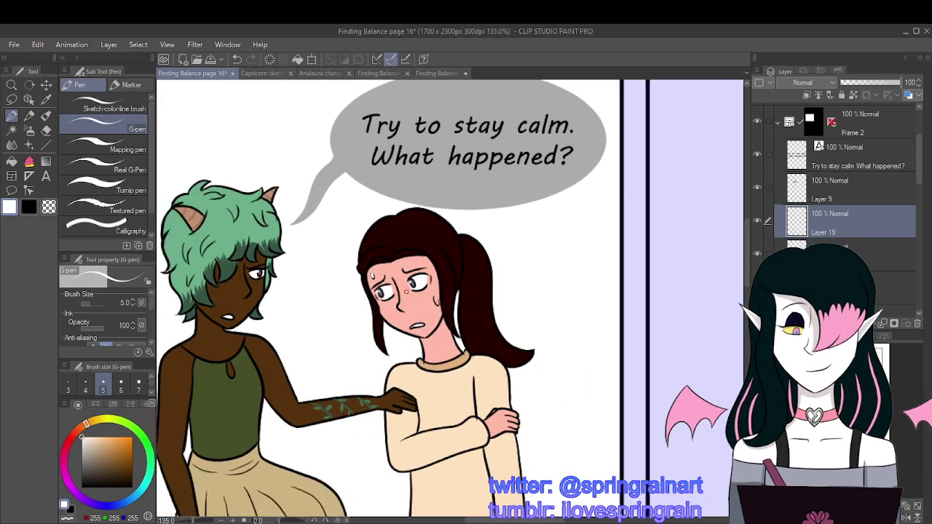
scroll(433, 296, "up", 3)
left_click_drag(433, 296, 436, 305)
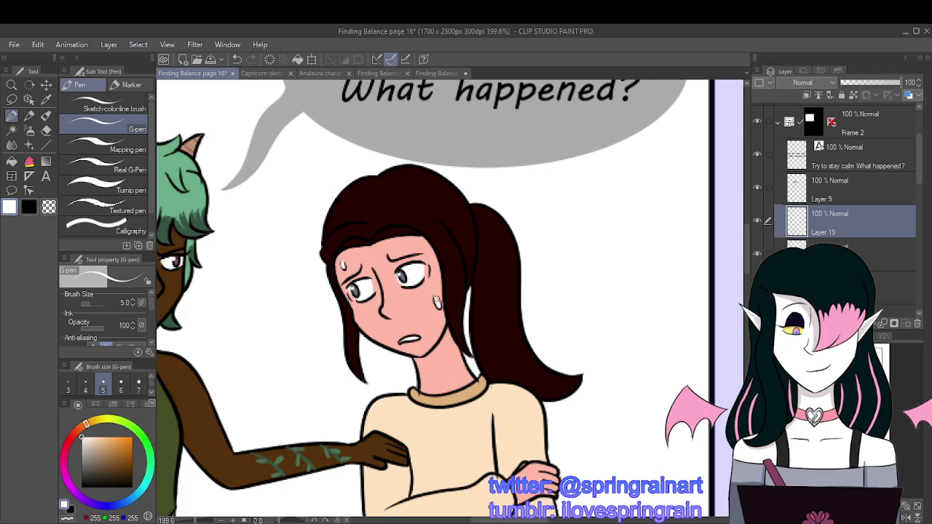
scroll(389, 299, "down", 4)
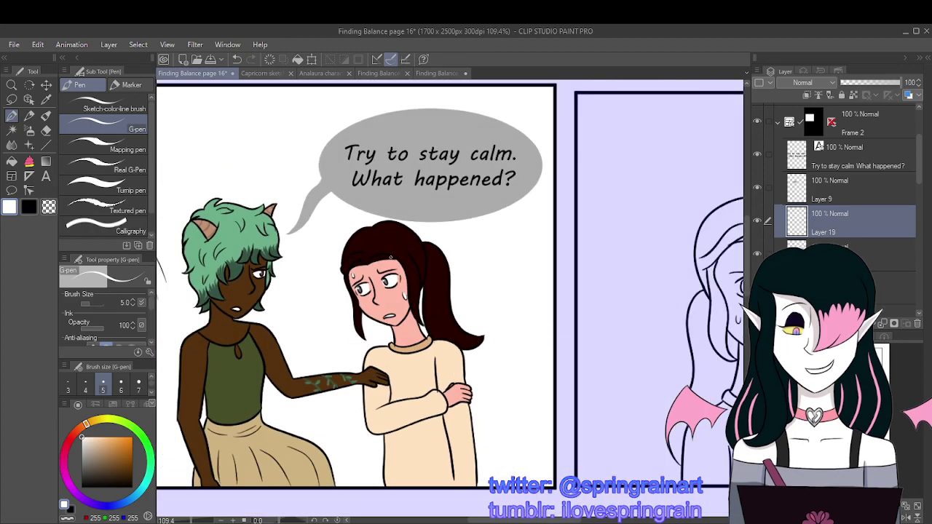
scroll(379, 262, "down", 2)
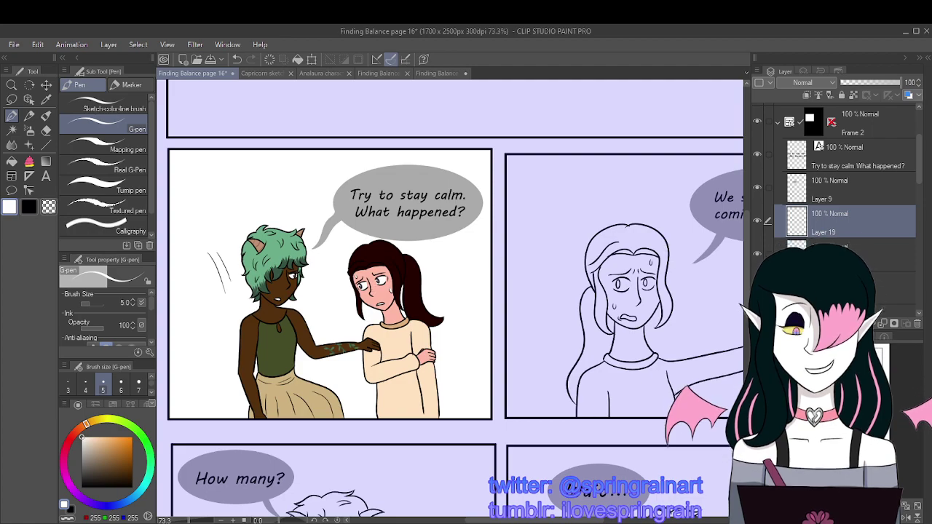
Step: Collapse the Frame 2 folder and set up an empty colour layer beneath the line art in Frame 3
left_click(799, 122)
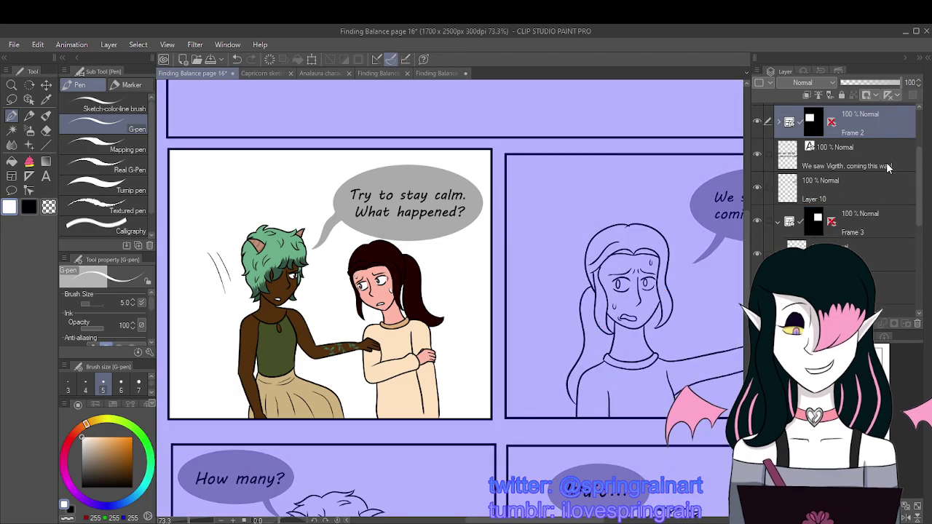
left_click(825, 231)
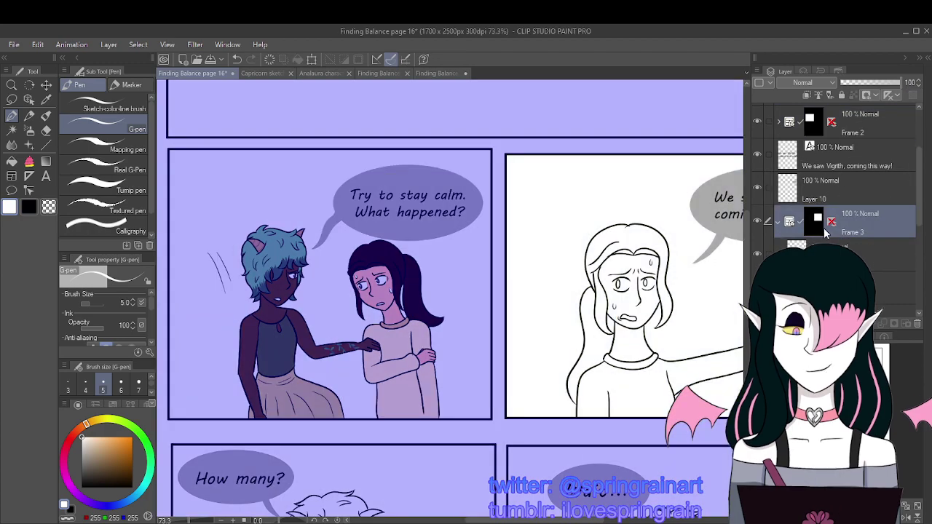
left_click_drag(609, 444, 429, 447)
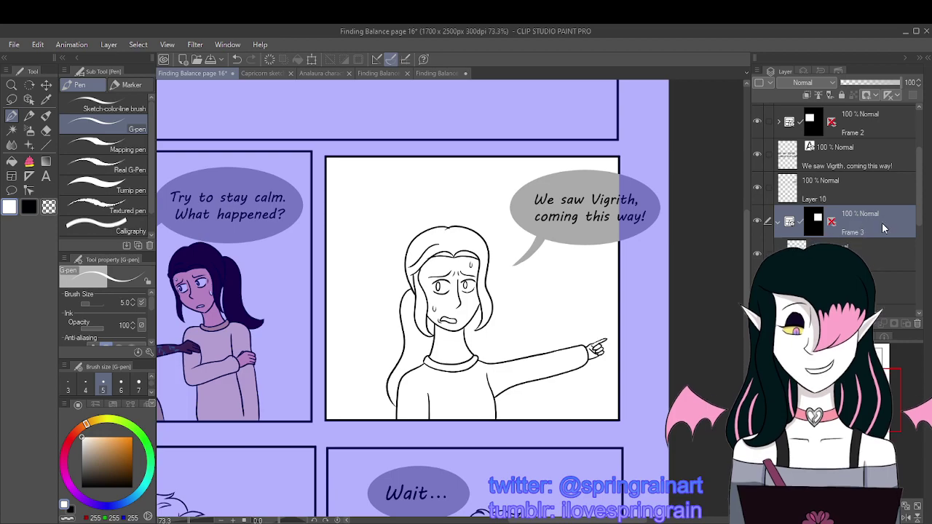
left_click(875, 252)
left_click(758, 253)
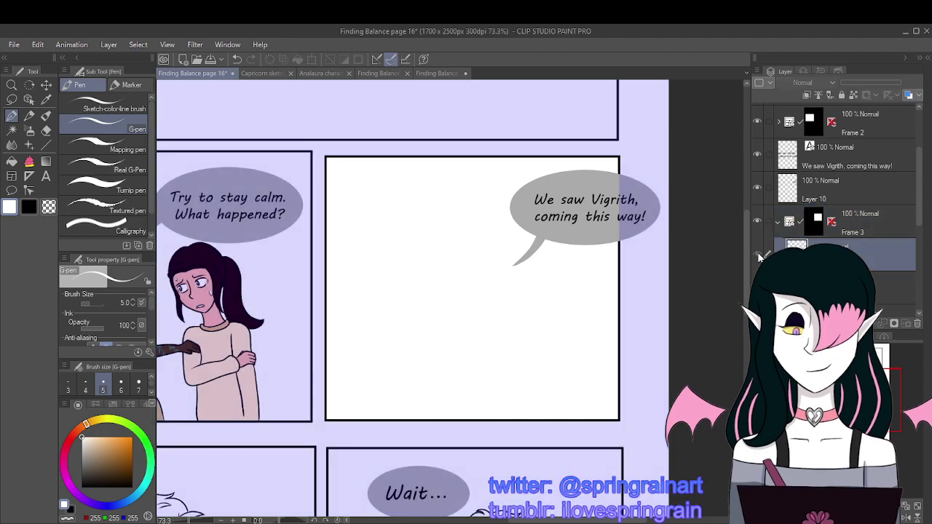
left_click(758, 253)
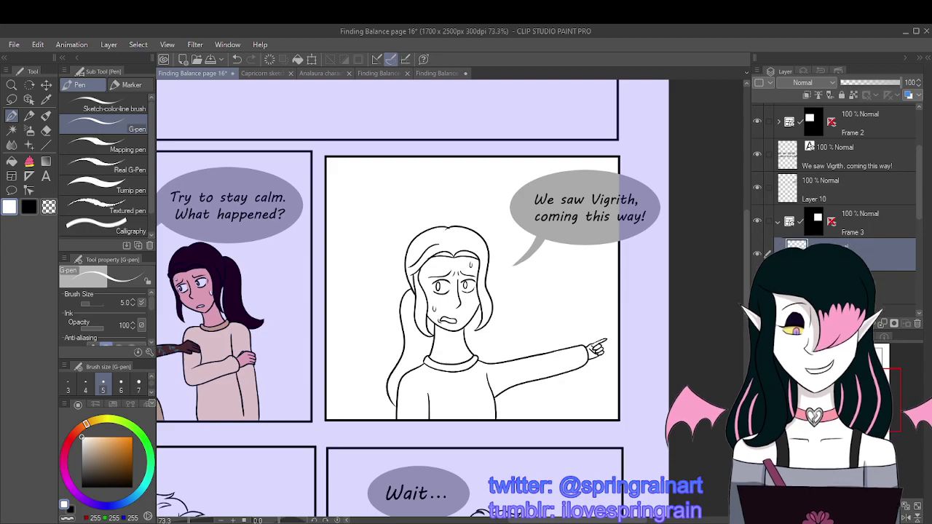
left_click(837, 288)
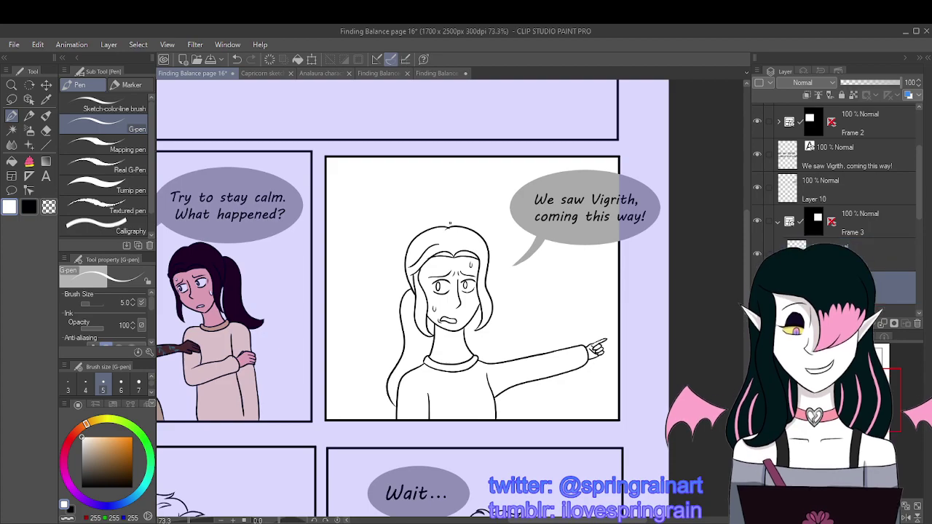
Step: Fill the third-panel character's hair, side locks and ponytail with the dark brown (RGB 37, 0, 0) sampled from the second panel
left_click(46, 100)
left_click(206, 248)
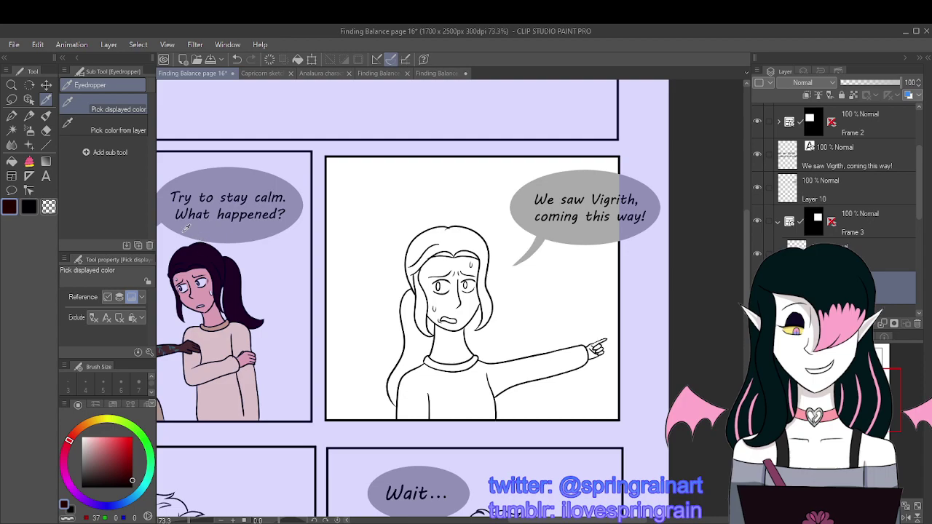
left_click(12, 161)
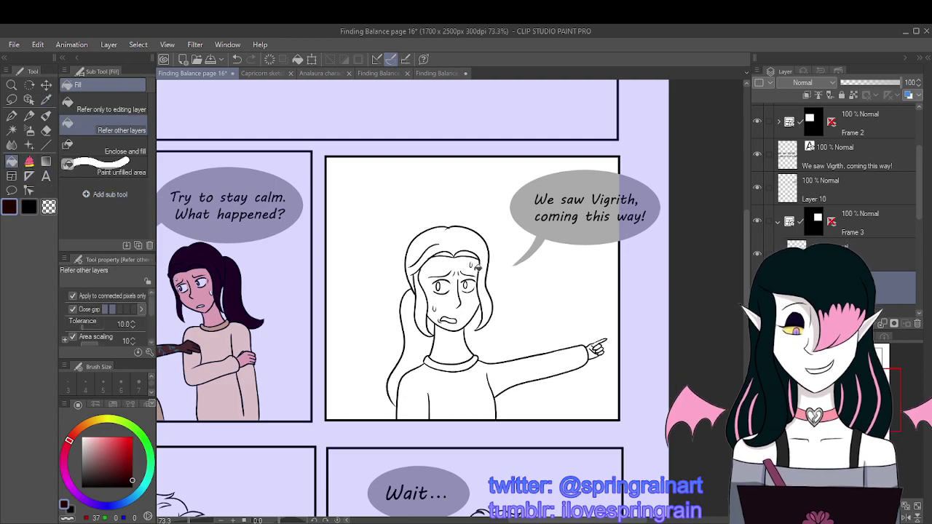
left_click(457, 234)
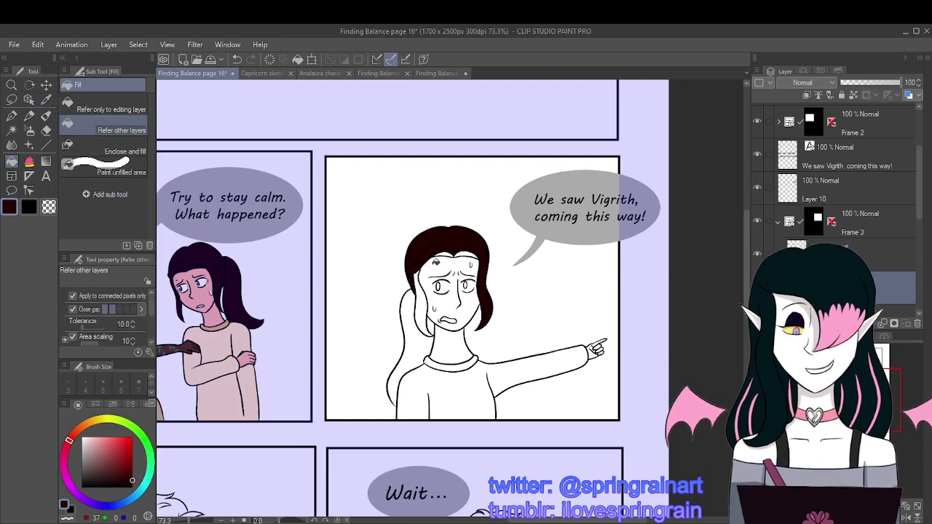
left_click(427, 311)
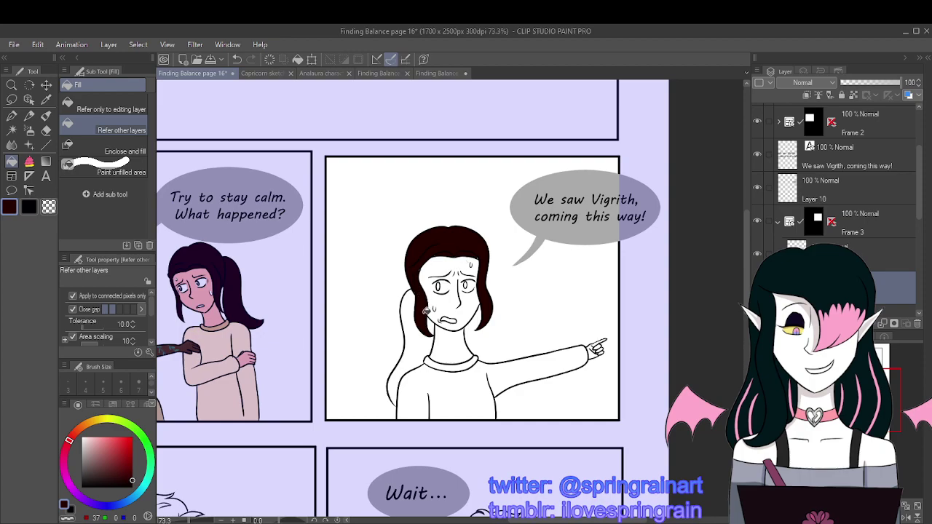
left_click(411, 329)
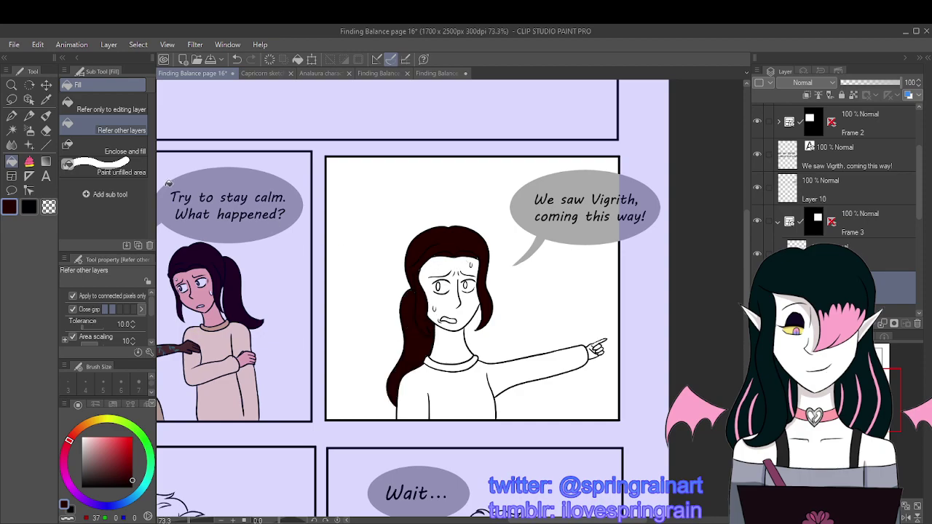
Step: Switch back to the G-pen and save the page with the third panel's hair coloured
key("p")
scroll(473, 269, "up", 3)
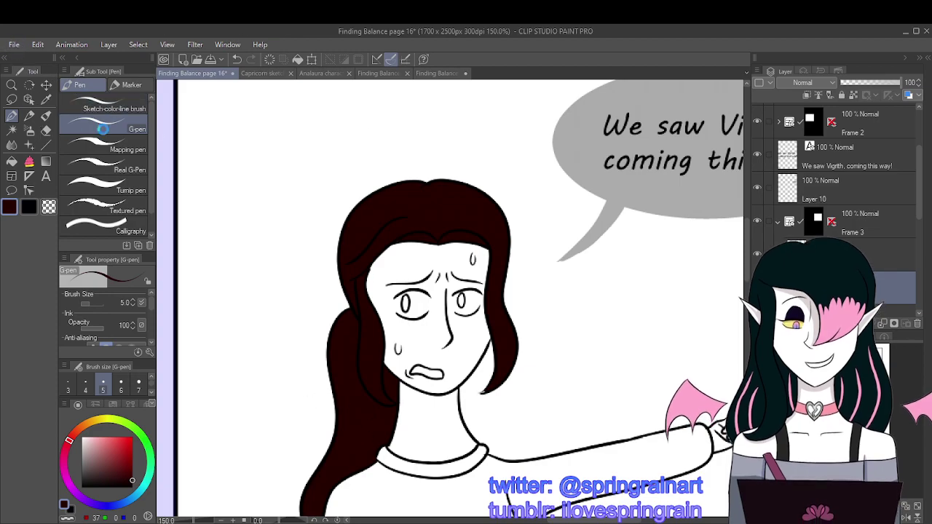
key("ctrl+s")
key("ctrl+alt+0")
scroll(404, 148, "up", 3)
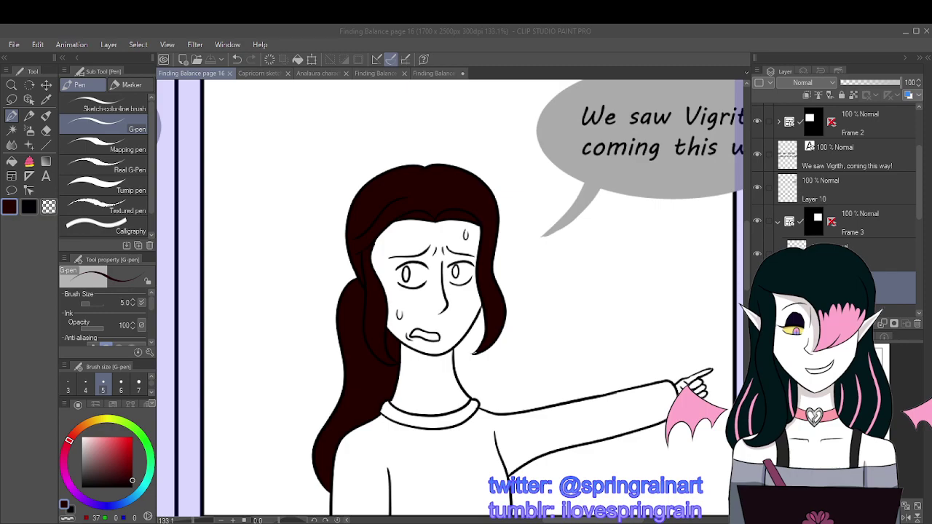
Step: Sample the ponytailed character's skin colour (RGB 255, 184, 166) from the second panel and add a new layer below the hair layer in Frame 3
left_click(46, 99)
scroll(567, 217, "down", 3)
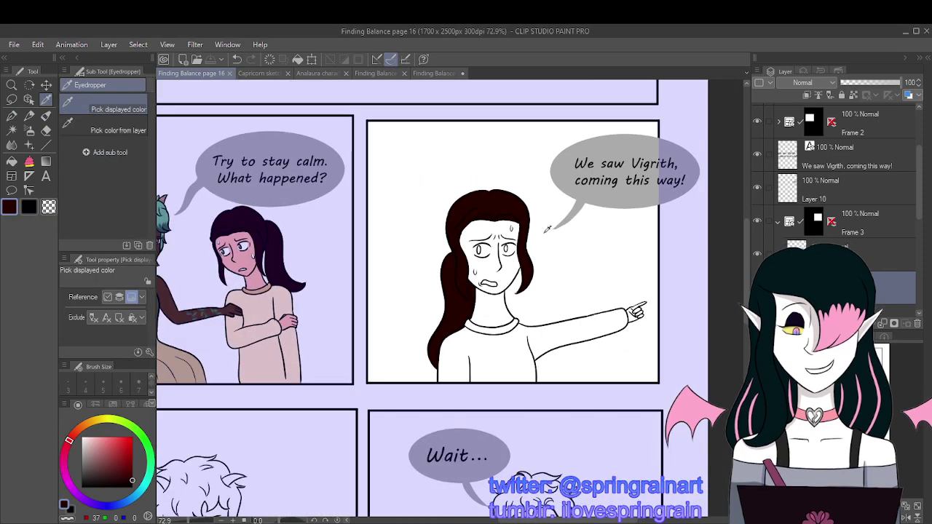
left_click(231, 256)
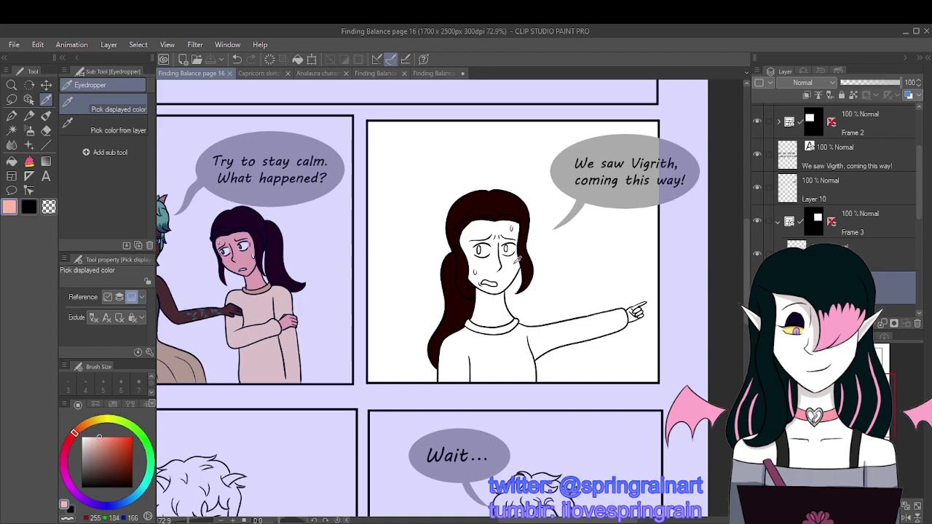
scroll(519, 263, "up", 5)
left_click(11, 162)
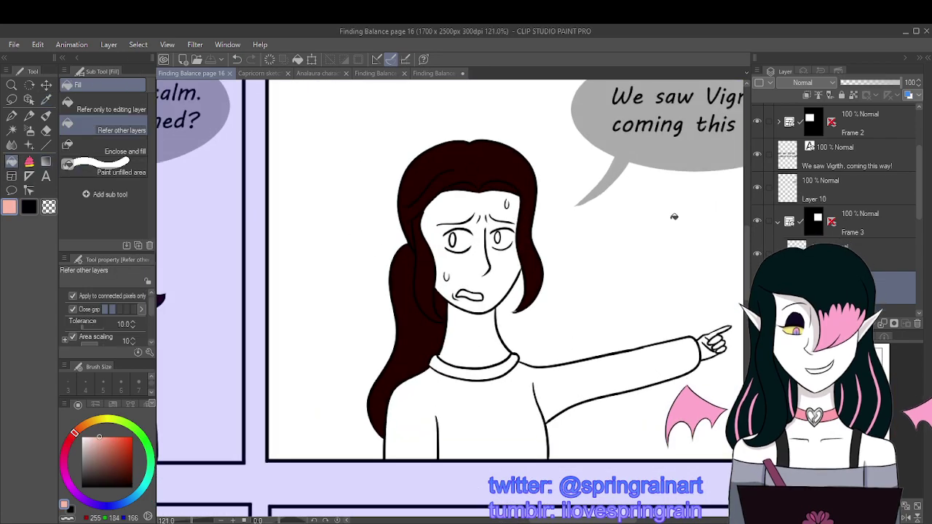
key("ctrl+shift+n")
left_click(879, 255)
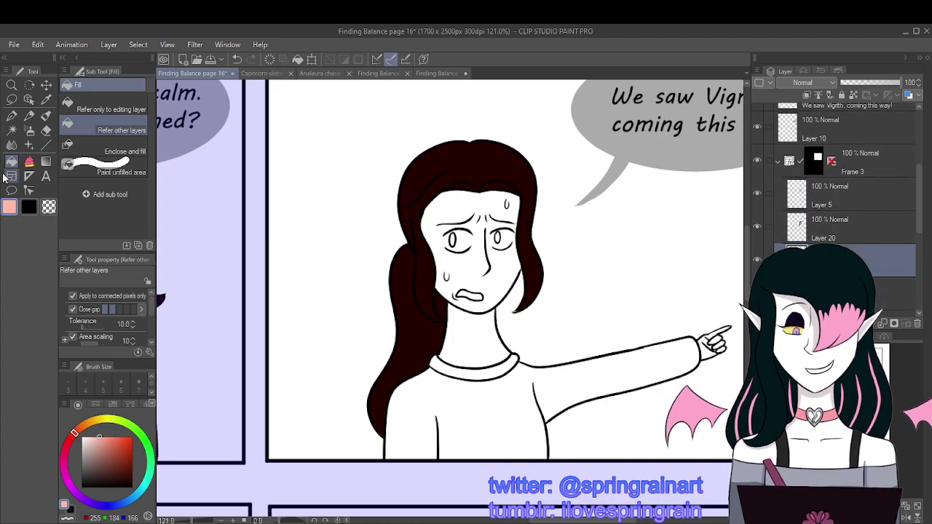
Step: Fill the third-panel character's face, neck and pointing hand with the skin colour, covering the gaps around the fingers with the G-pen
left_click(456, 207)
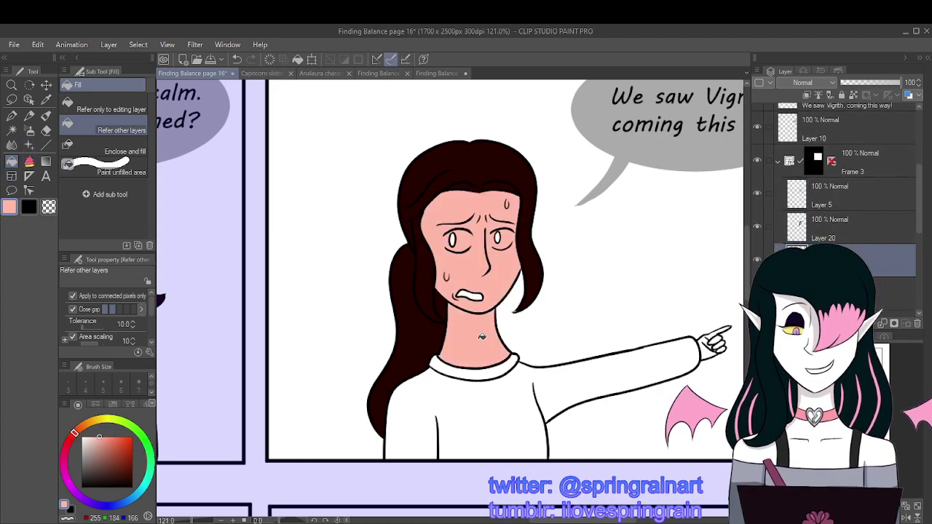
scroll(723, 354, "up", 2)
scroll(723, 354, "up", 1)
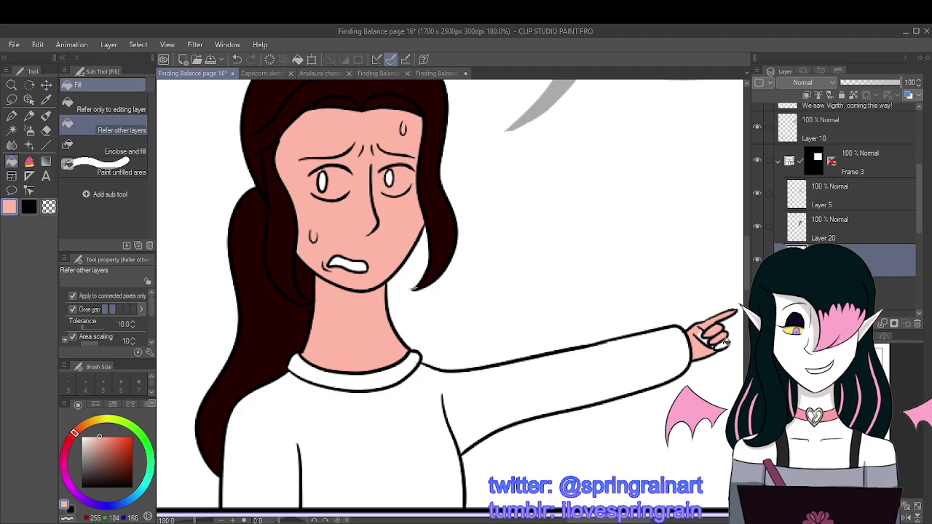
scroll(699, 336, "up", 3)
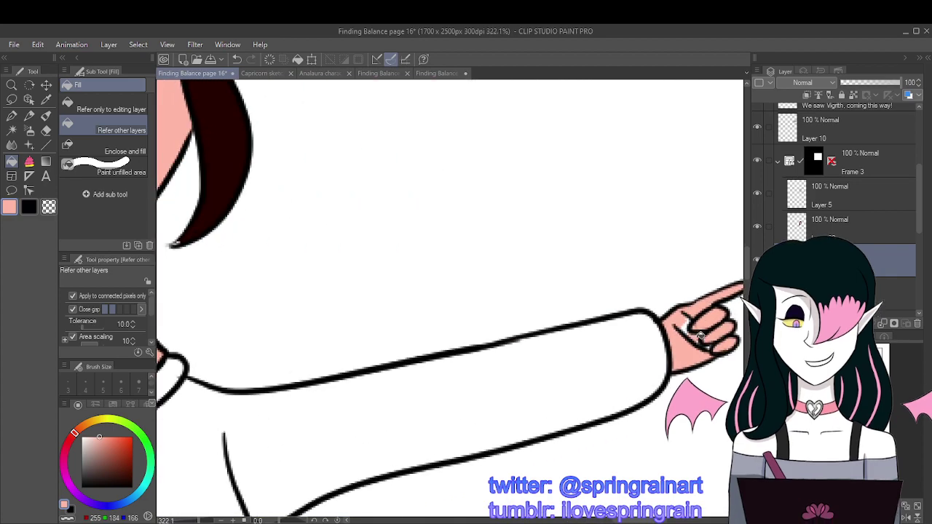
left_click(11, 115)
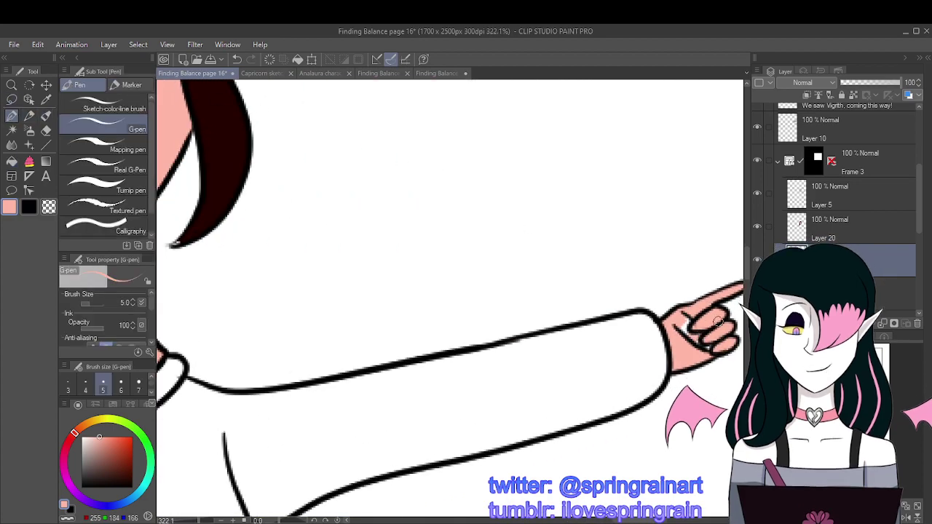
scroll(717, 321, "up", 1)
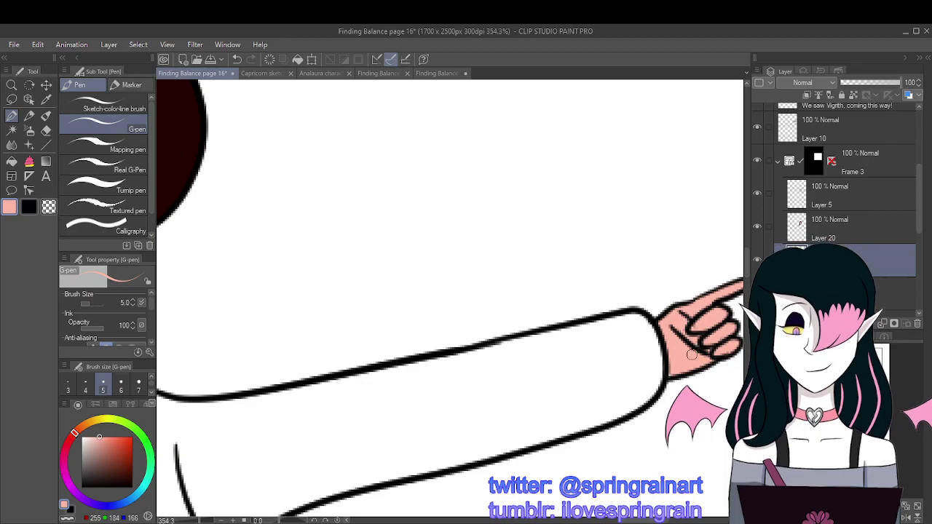
Step: Paint the white of the third-panel character's eye nearer the ponytail with the G-pen in pure white, enlarging the brush to 15 for the remaining area
scroll(689, 345, "down", 5)
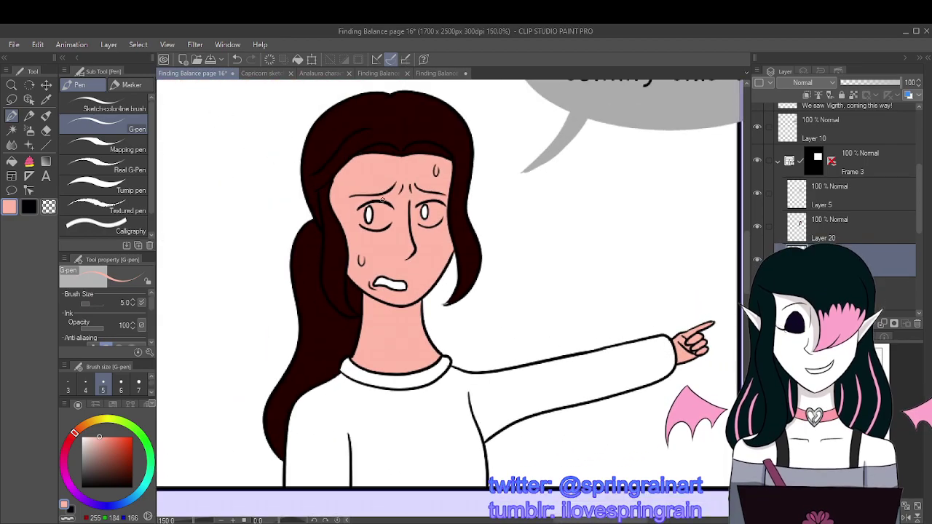
scroll(383, 200, "up", 1)
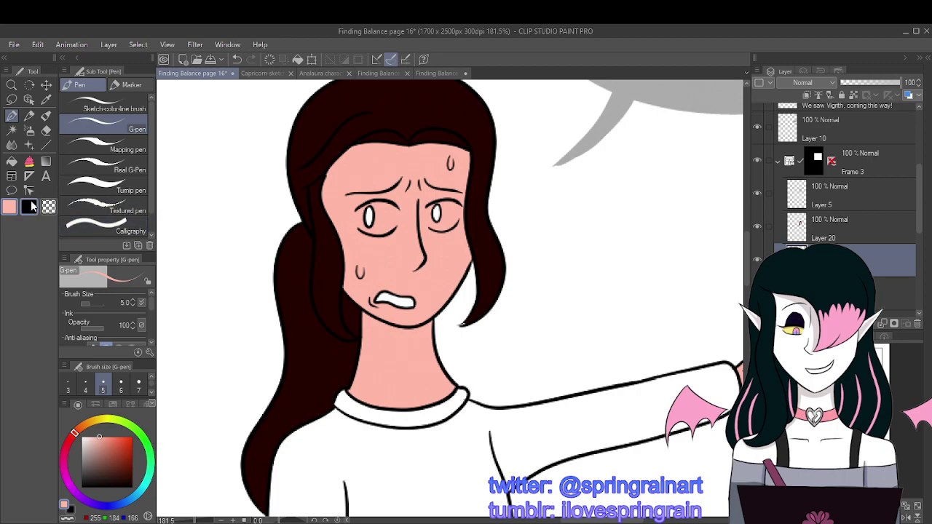
left_click(83, 438)
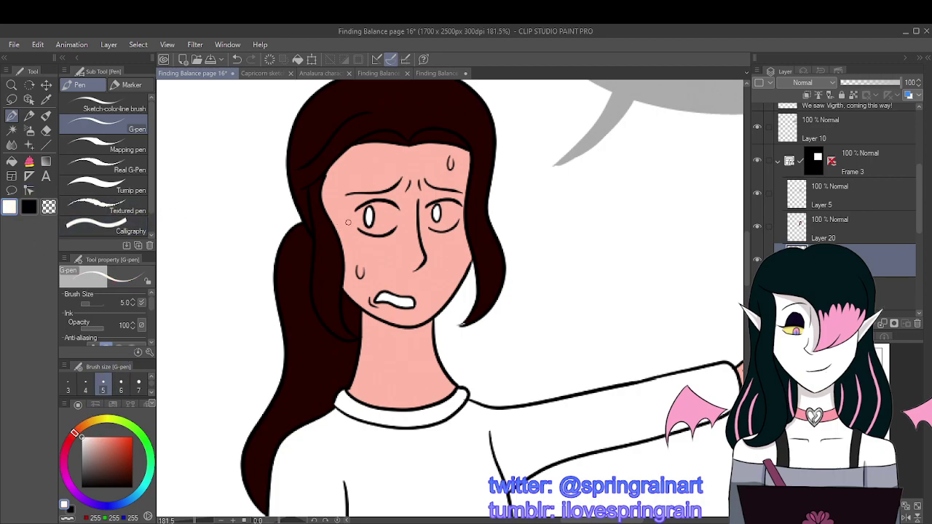
scroll(349, 223, "up", 3)
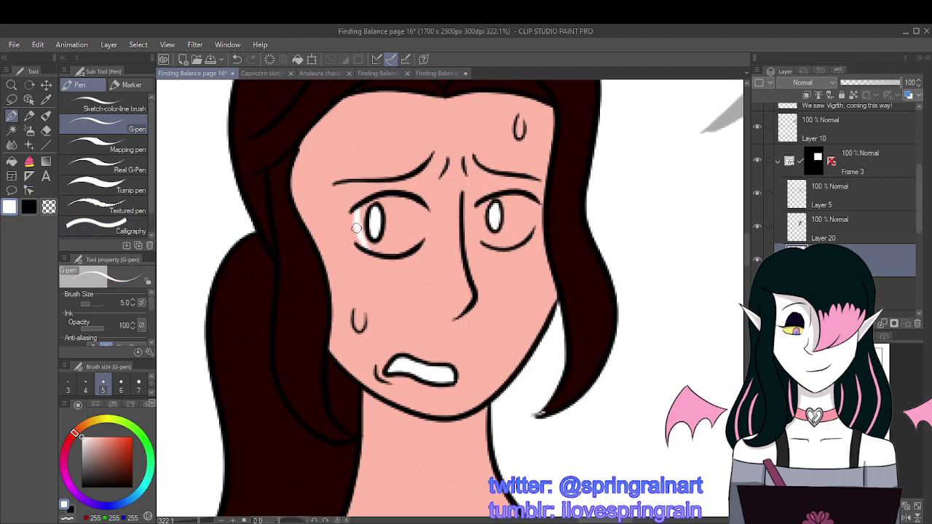
mouse_move(423, 207)
left_mouse_down()
mouse_move(417, 249)
mouse_move(420, 211)
mouse_move(418, 239)
mouse_move(391, 249)
mouse_move(375, 241)
mouse_move(359, 209)
mouse_move(394, 197)
mouse_move(419, 204)
mouse_move(408, 238)
mouse_move(382, 245)
left_mouse_up()
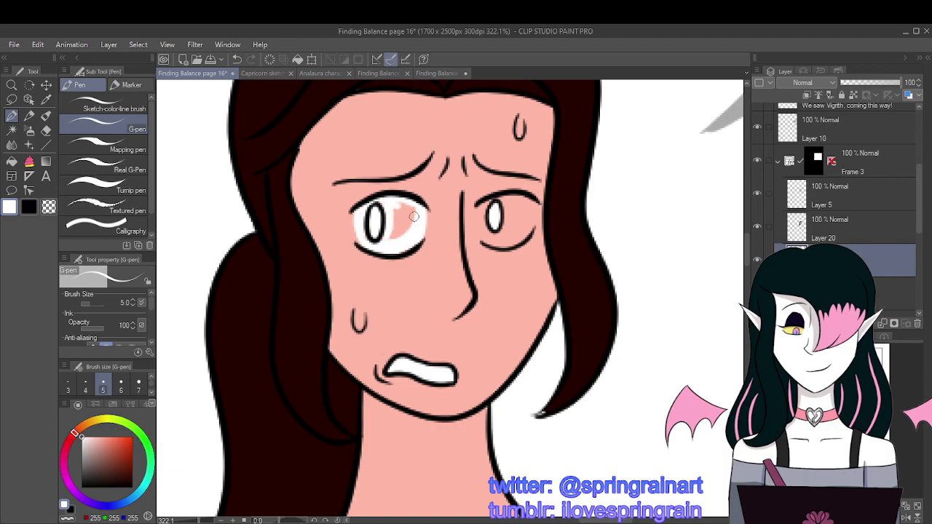
scroll(414, 216, "up", 1)
scroll(131, 385, "down", 1)
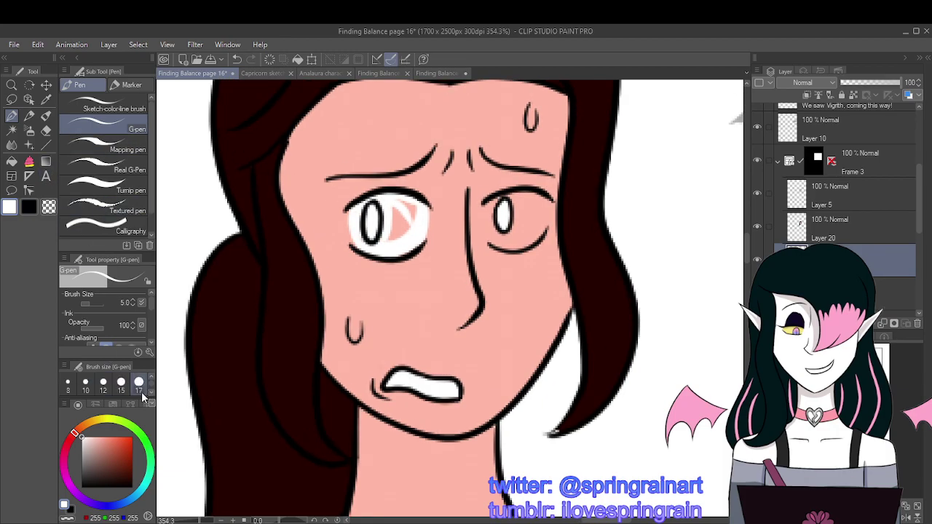
left_click(121, 383)
mouse_move(411, 200)
left_mouse_down()
mouse_move(399, 232)
mouse_move(393, 217)
mouse_move(378, 244)
left_mouse_up()
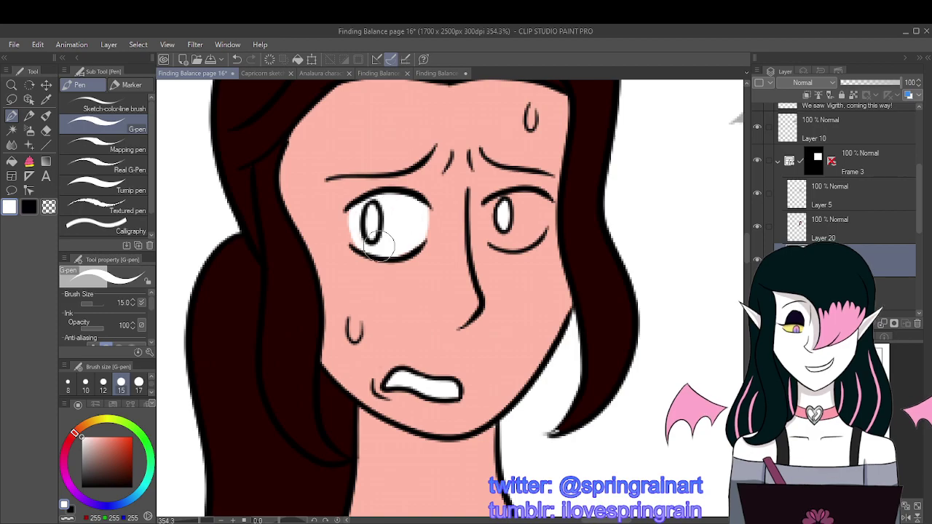
scroll(377, 244, "down", 3)
scroll(495, 243, "up", 3)
Step: Outline the inside of the character's other eye in white with the G-pen at size 5 and fill the rest of it white
left_click(68, 382)
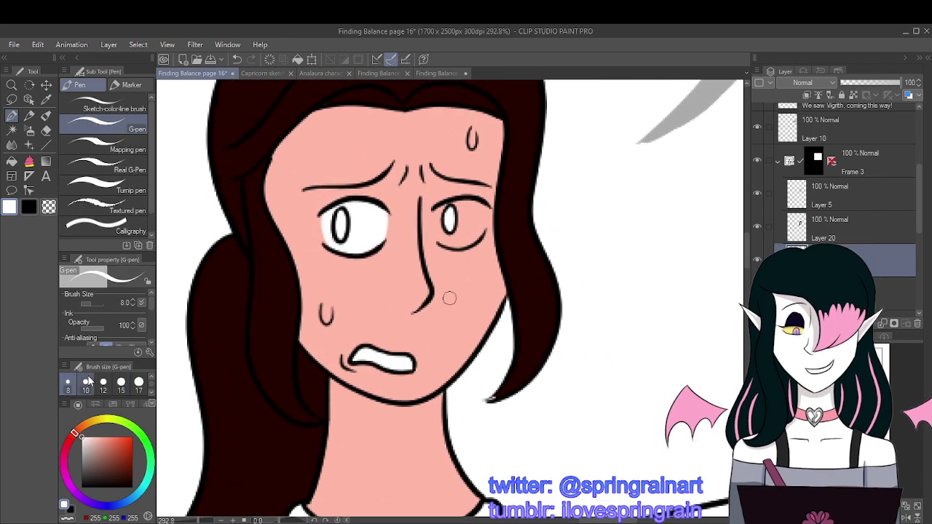
scroll(134, 382, "up", 1)
left_click(102, 382)
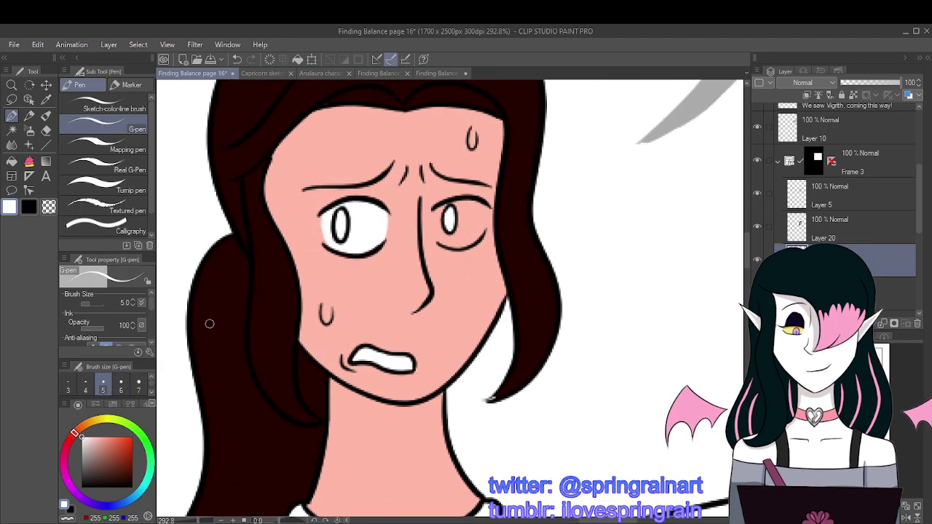
scroll(446, 220, "up", 2)
left_click_drag(434, 203, 434, 249)
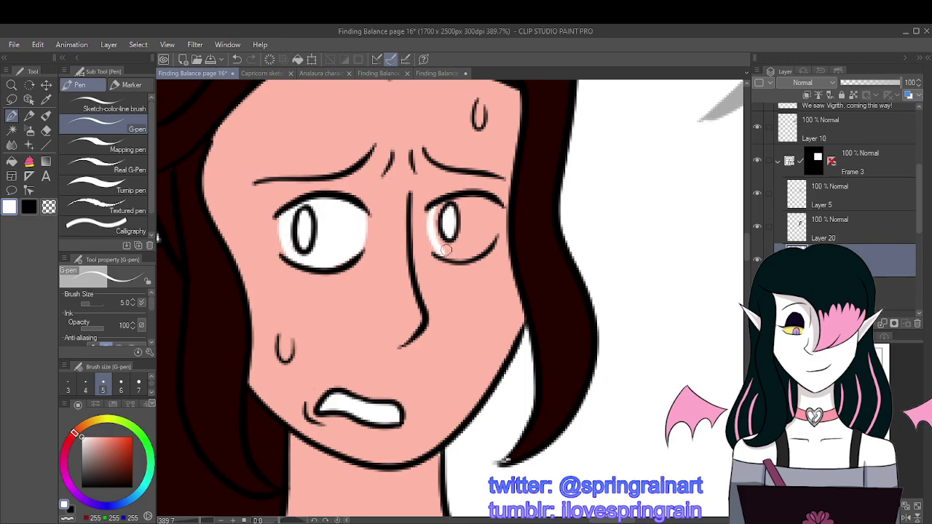
mouse_move(494, 204)
left_mouse_down()
mouse_move(488, 240)
mouse_move(494, 212)
mouse_move(485, 245)
mouse_move(464, 258)
mouse_move(489, 244)
left_mouse_up()
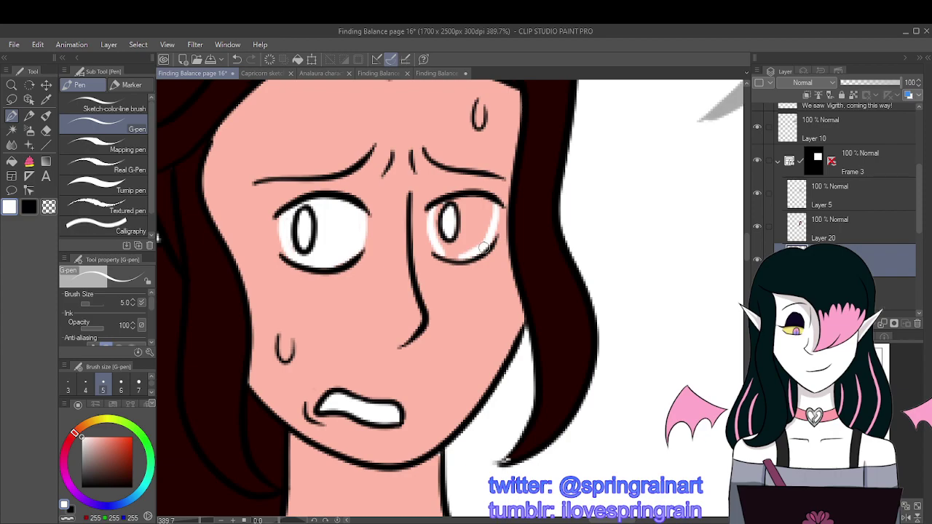
left_click(12, 161)
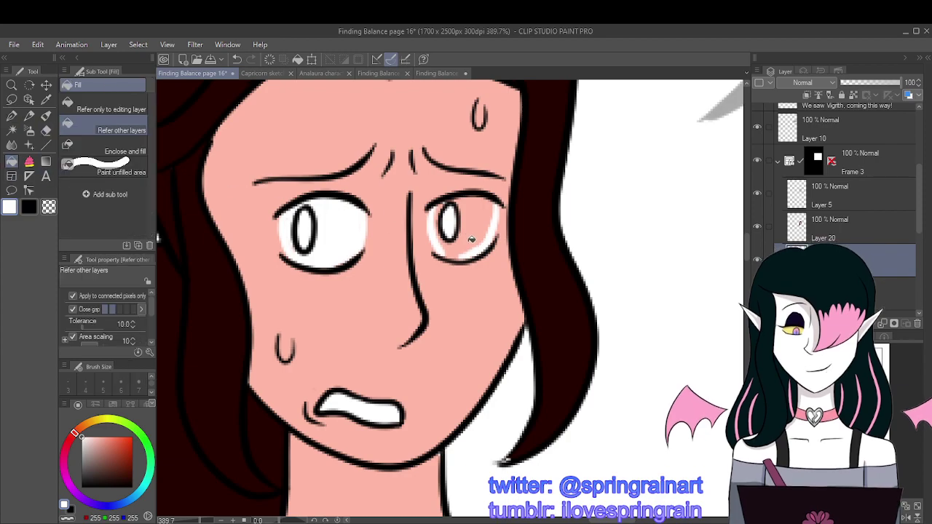
left_click(472, 239)
key("p")
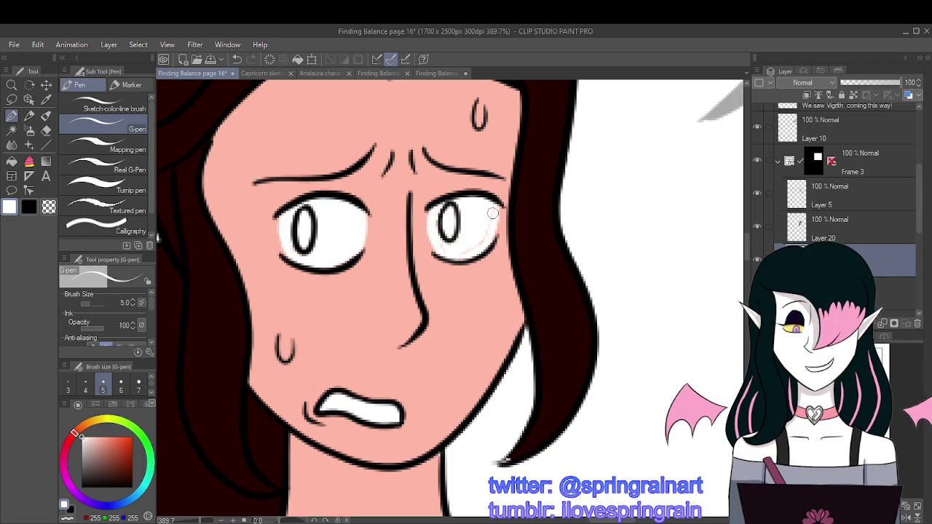
scroll(469, 246, "down", 3)
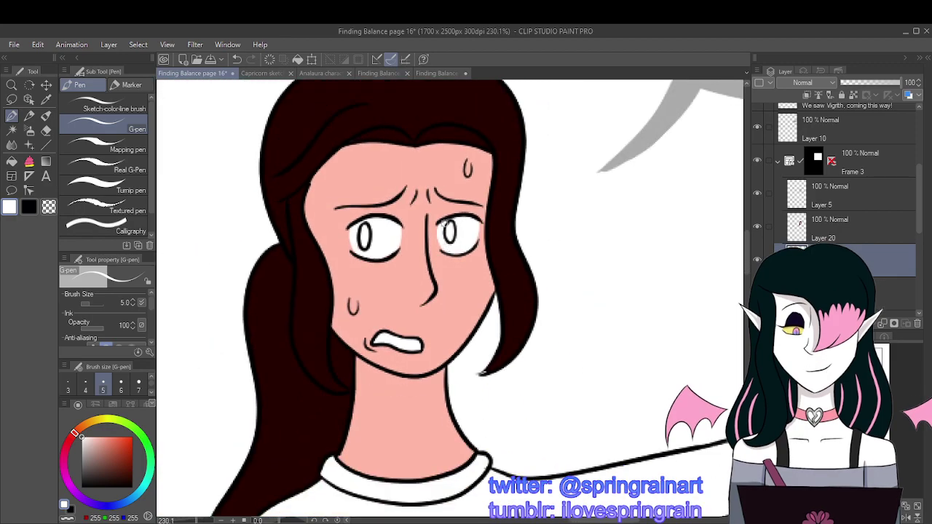
scroll(446, 223, "down", 2)
scroll(475, 246, "up", 3)
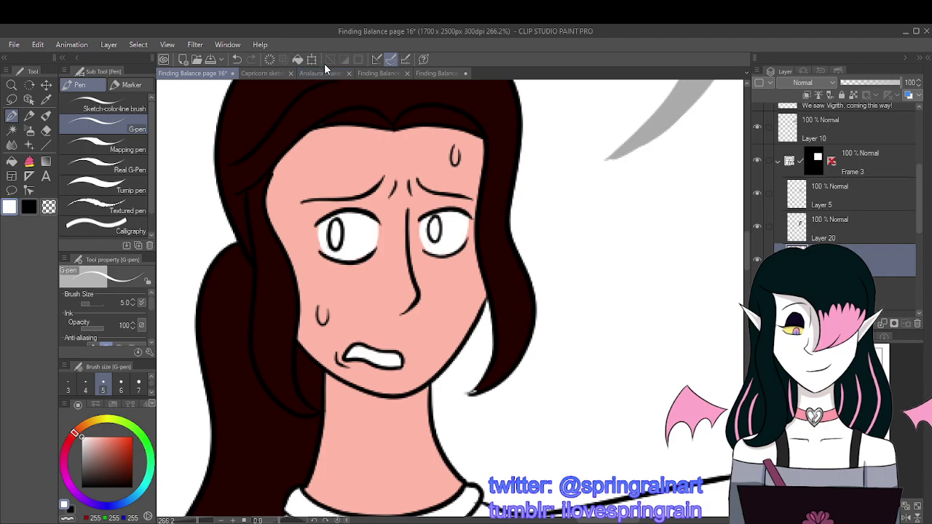
Step: Sample the grey eye colour (RGB 113, 109, 130) from the palette on the Analaura character exploration sheet
left_click(437, 72)
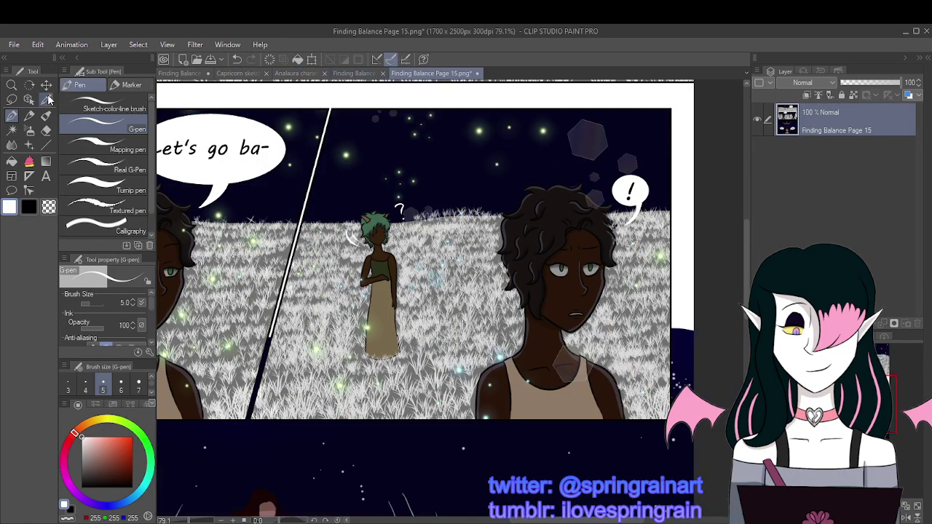
left_click(351, 74)
left_click(290, 73)
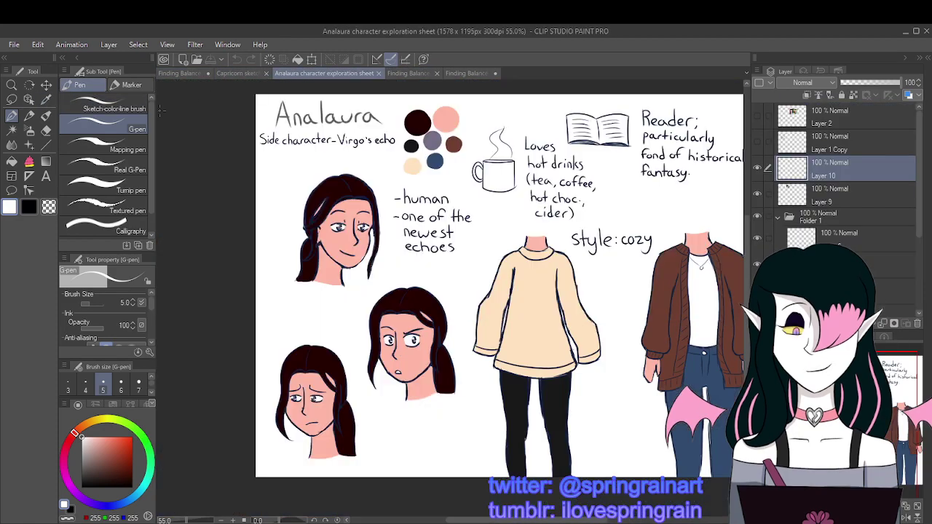
left_click(46, 100)
left_click(432, 139)
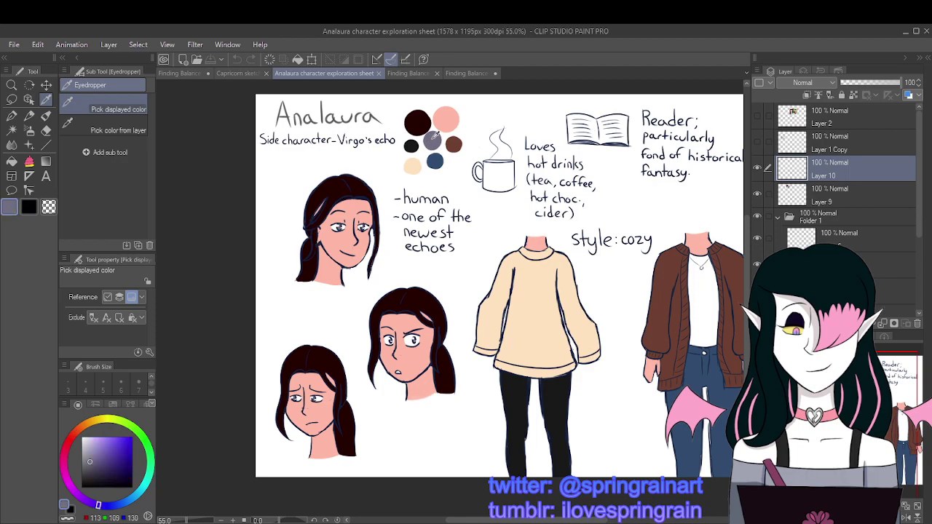
left_click(190, 76)
left_click(278, 72)
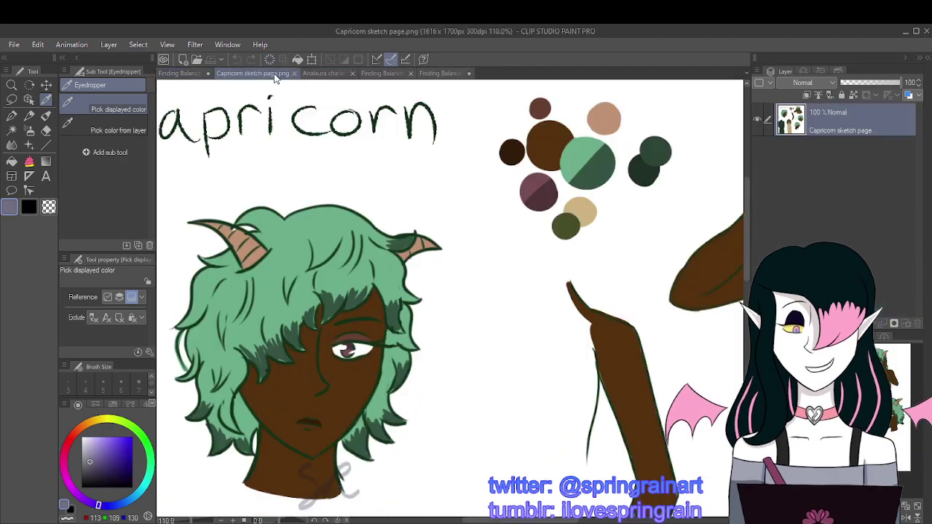
left_click(321, 75)
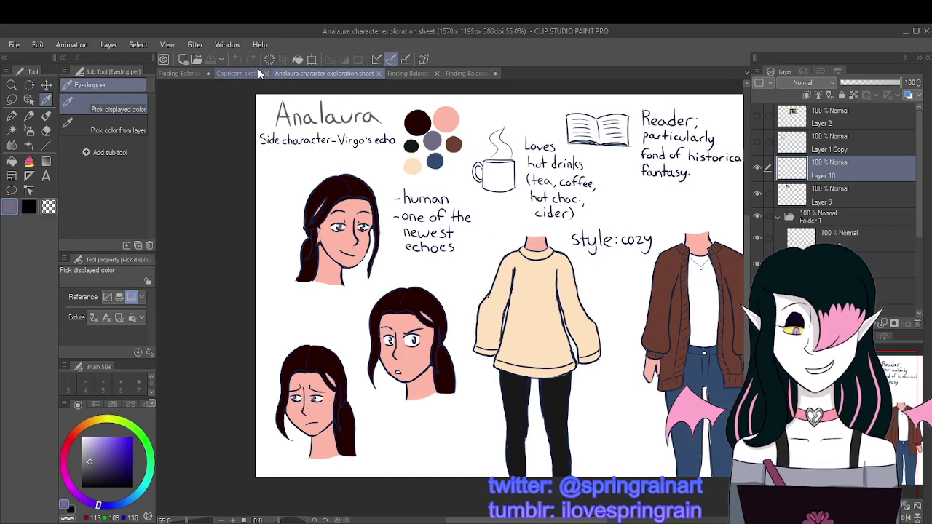
Step: Fill both irises of the third-panel character on Finding Balance page 16 with the sampled grey and switch back to the G-pen
left_click(182, 74)
key("g")
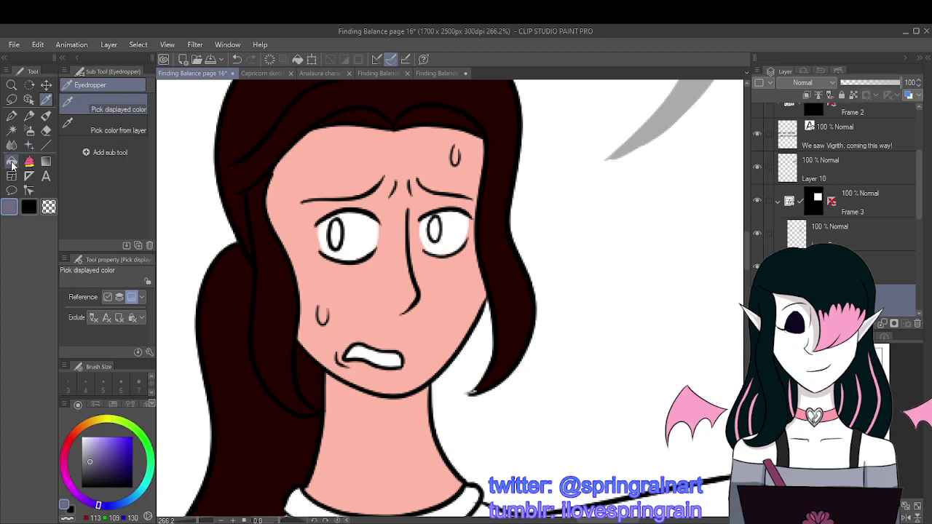
left_click(338, 232)
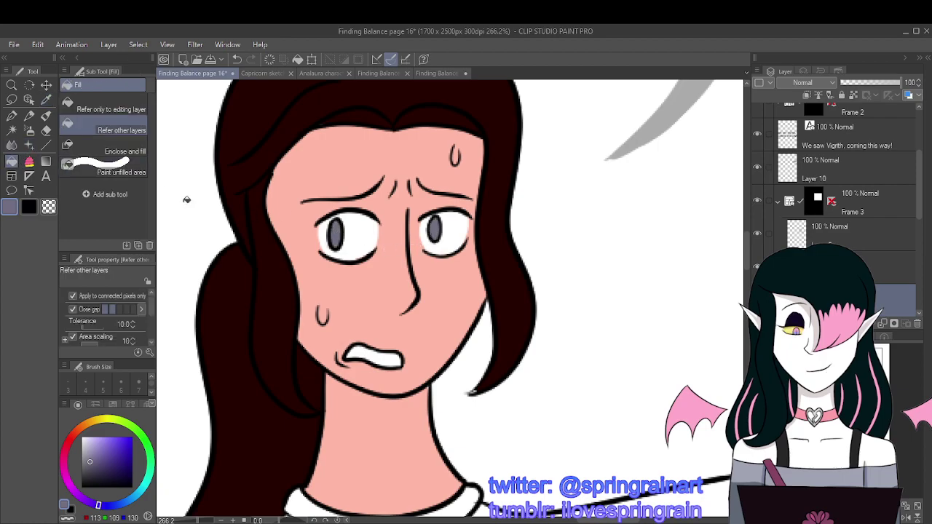
left_click(12, 116)
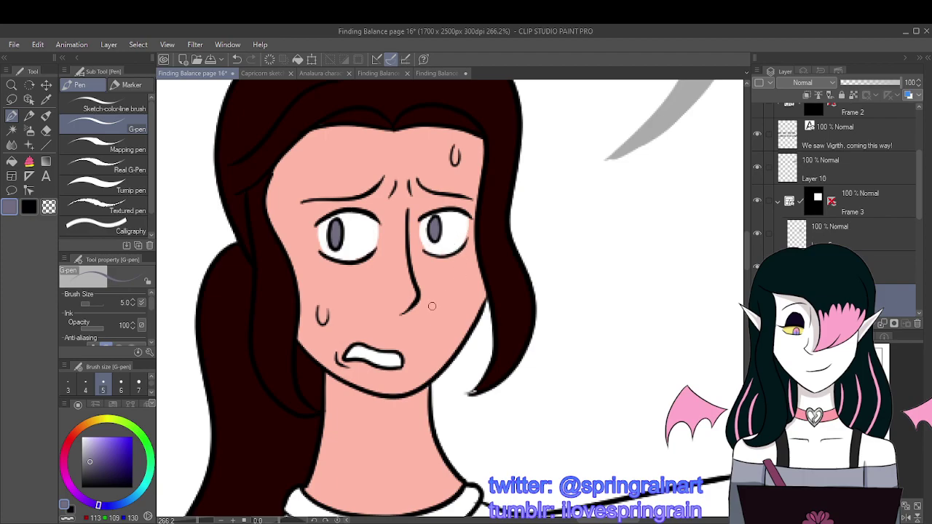
Step: Add a new layer in Frame 3 and move it above Layer 5 at the top of the frame folder
scroll(432, 307, "down", 2)
scroll(394, 281, "up", 1)
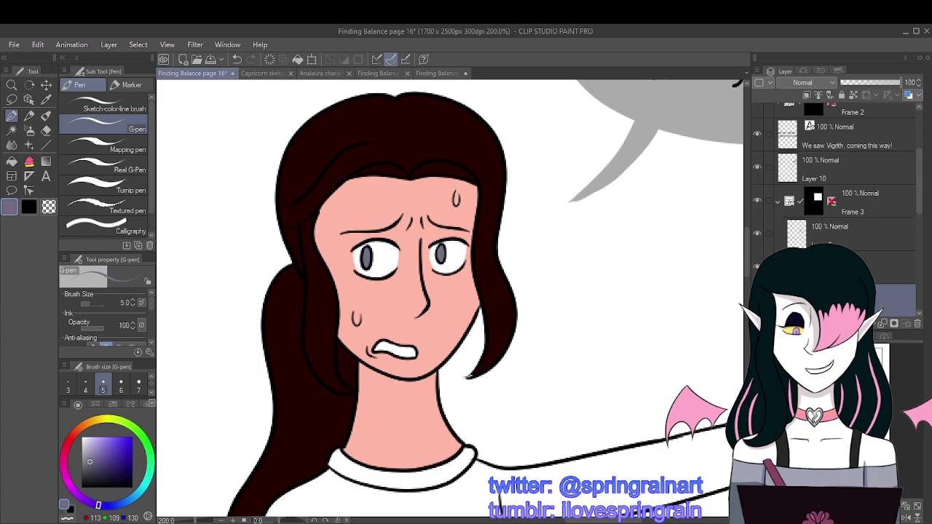
left_click_drag(855, 245, 855, 249)
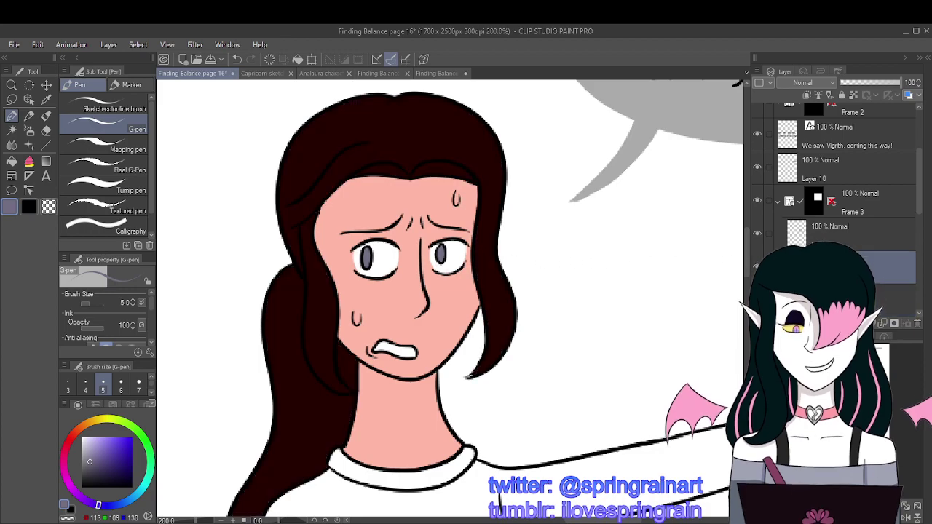
left_click_drag(853, 268, 848, 230)
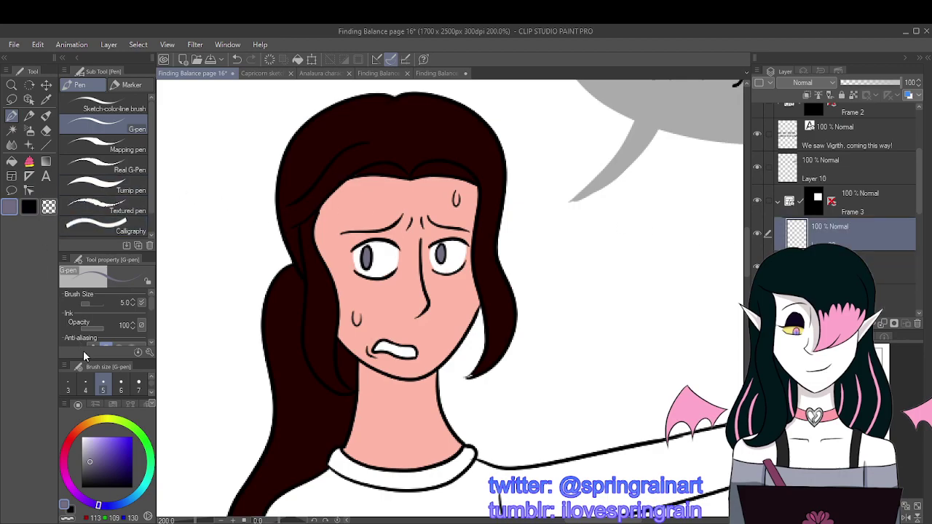
Step: Add small white highlights to both irises on the new top layer with the G-pen, undoing a misplaced stroke
left_click(93, 439)
left_click(82, 437)
scroll(374, 243, "up", 3)
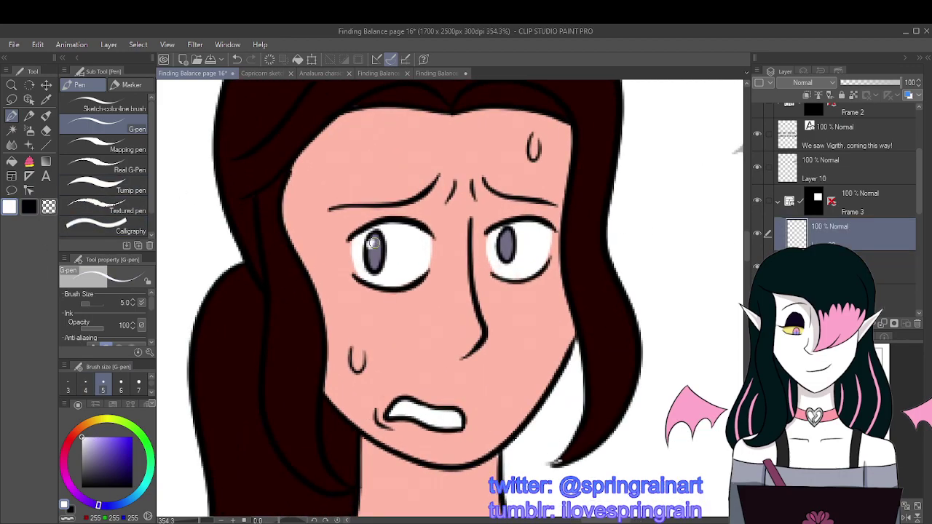
key("ctrl+z")
scroll(504, 241, "down", 4)
scroll(416, 193, "down", 2)
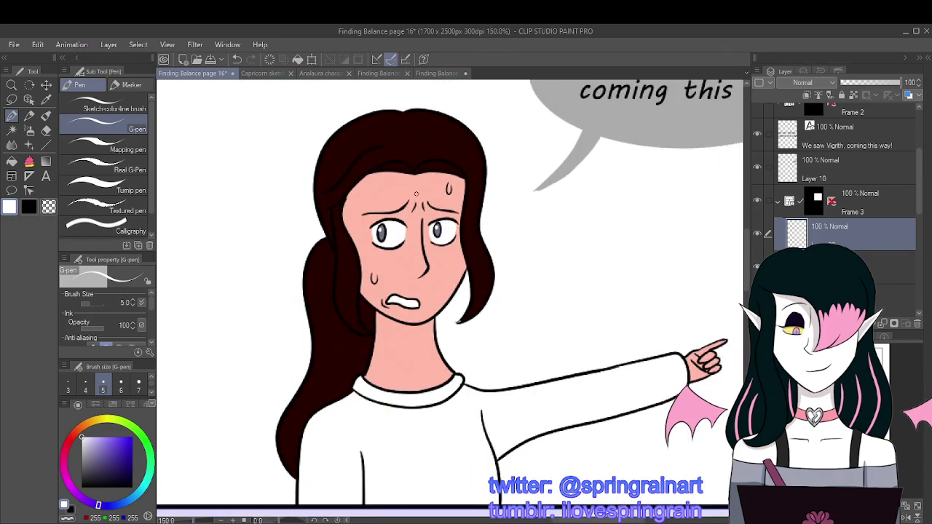
Step: Lasso the iris outline of the eye farther from the ponytail on Layer 5 and shift it slightly down with a transform
scroll(431, 259, "up", 2)
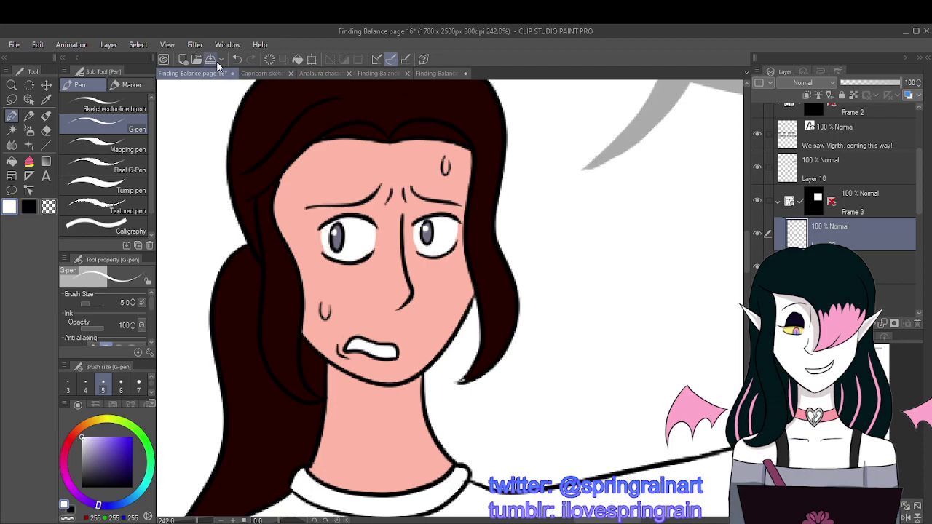
key("m")
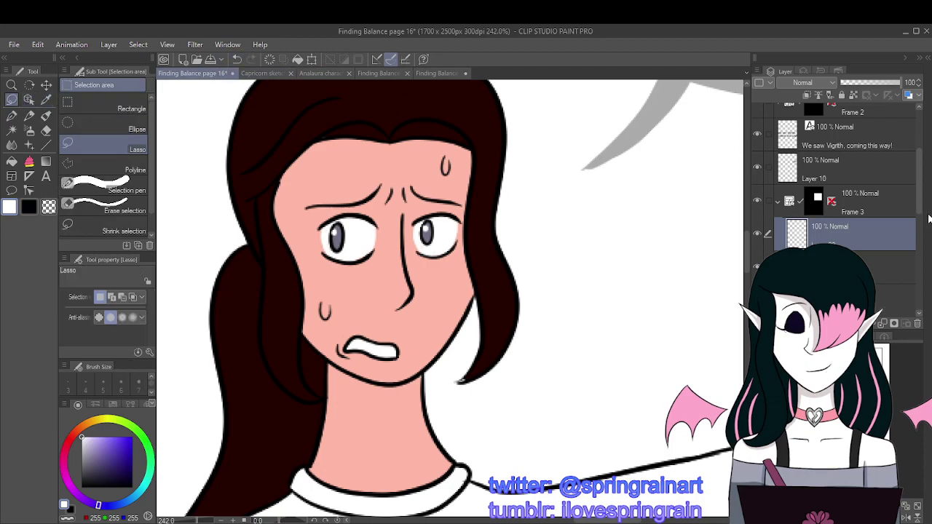
scroll(923, 204, "down", 2)
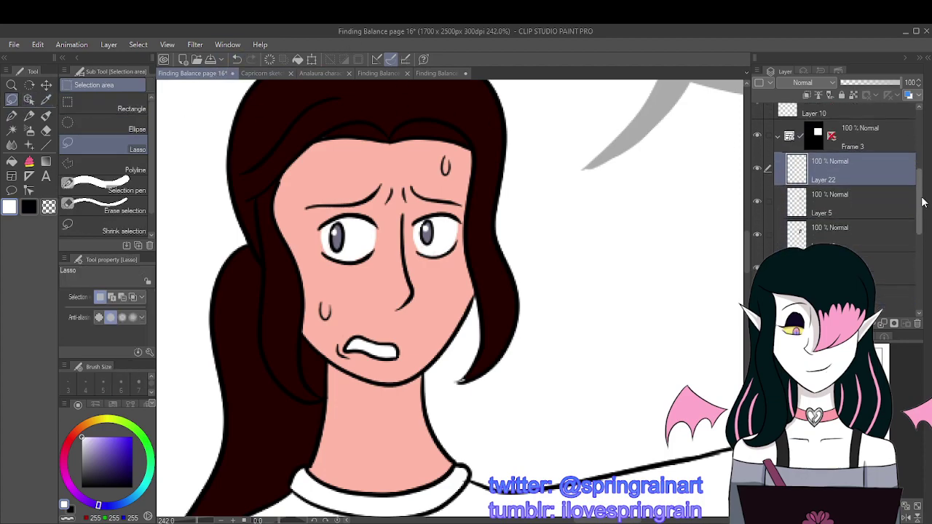
left_click(852, 188)
scroll(437, 210, "up", 3)
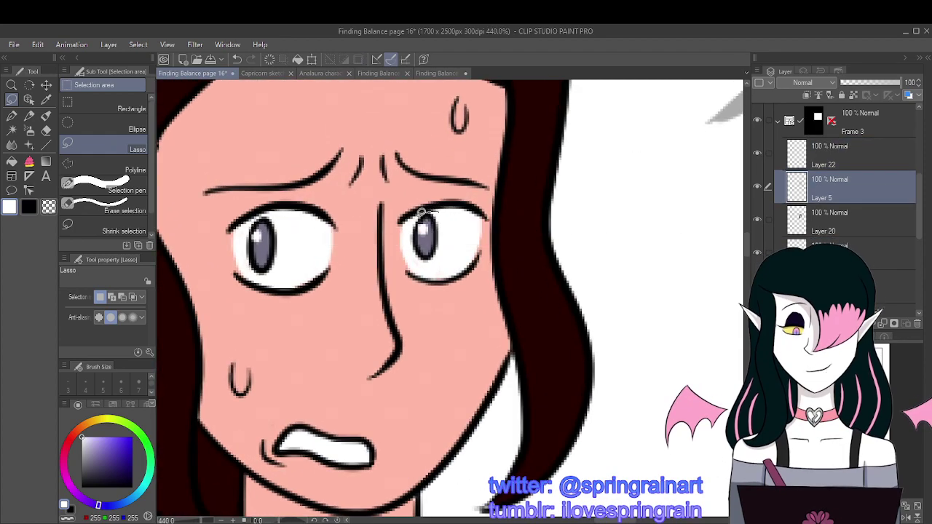
mouse_move(421, 211)
left_mouse_down()
mouse_move(405, 247)
mouse_move(430, 257)
mouse_move(452, 231)
left_mouse_up()
left_click(470, 289)
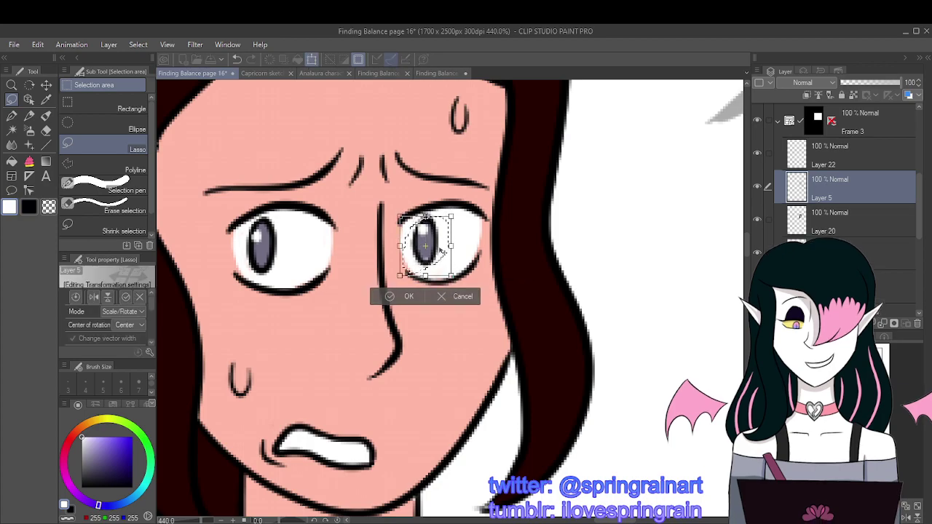
left_click(409, 297)
scroll(449, 214, "down", 2)
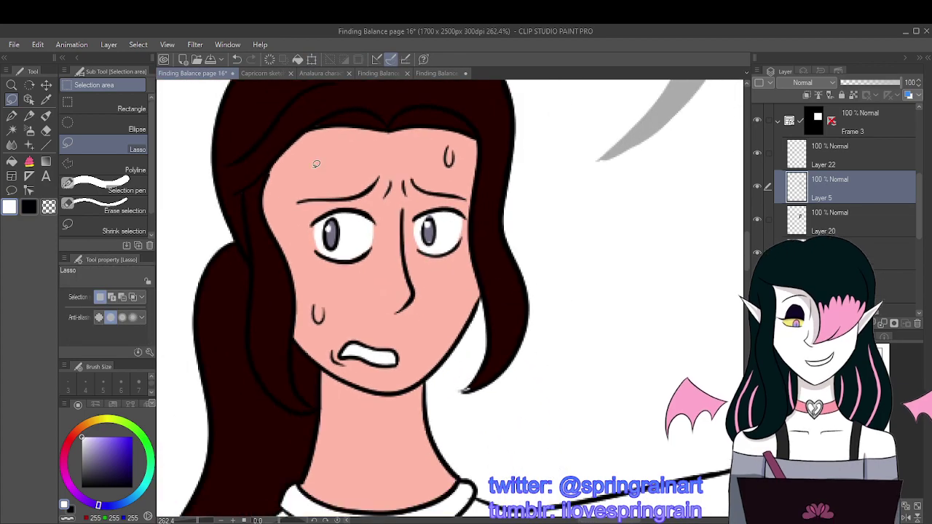
Step: Sample the iris grey and touch up the shifted iris with the G-pen on the layer below Layer 20
key("i")
left_click(434, 233)
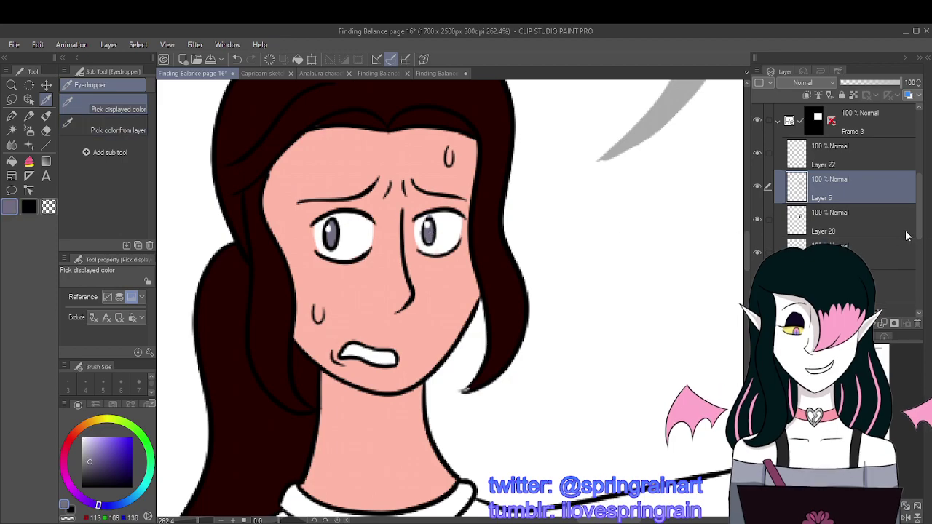
left_click(873, 256)
key("p")
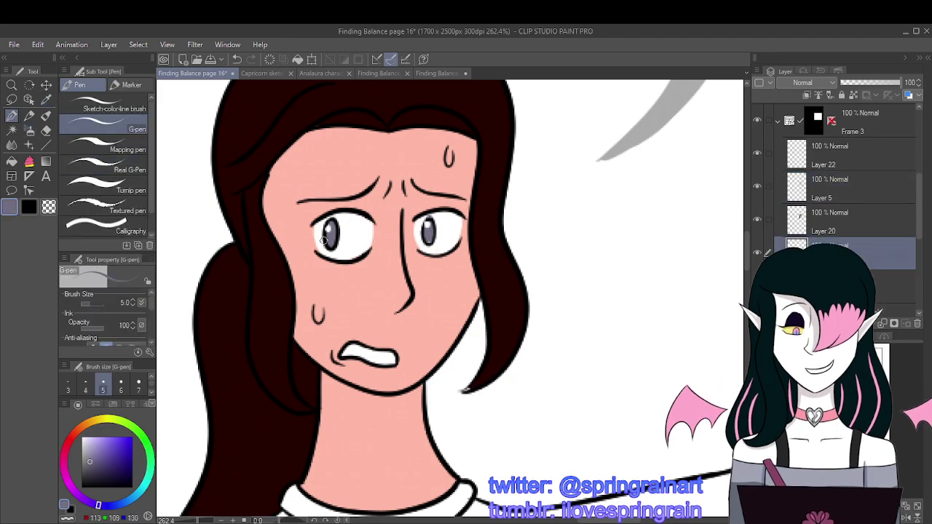
scroll(455, 204, "down", 4)
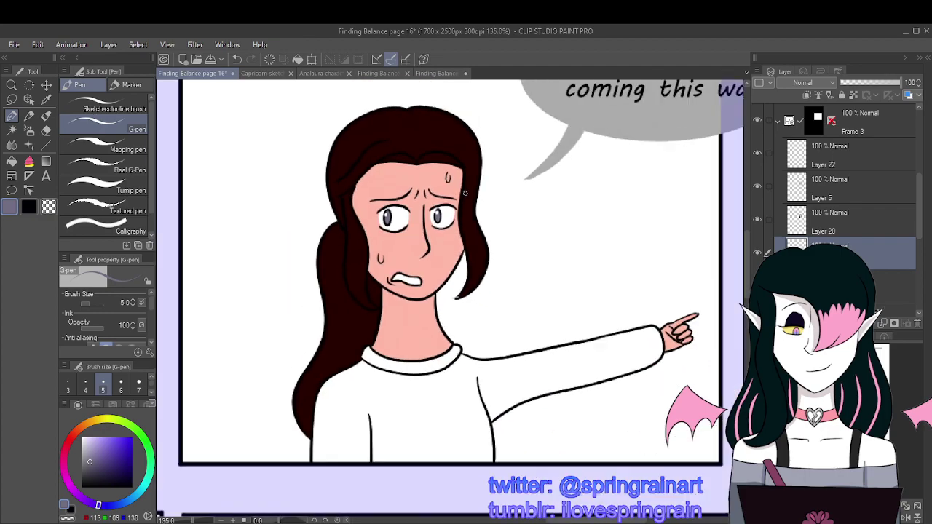
Step: Lasso the white highlight of the eye farther from the ponytail on Layer 22 and shift it slightly down with a transform
left_click(837, 154)
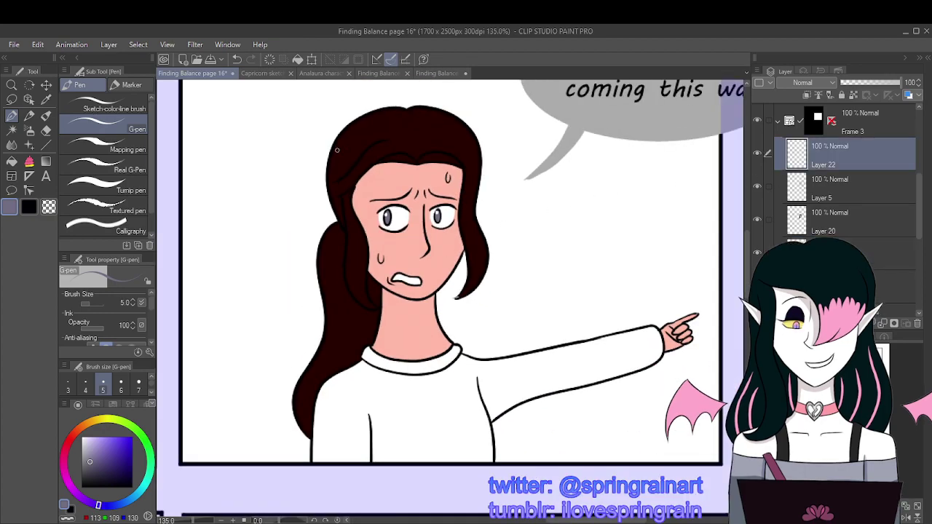
left_click(13, 102)
scroll(452, 217, "up", 3)
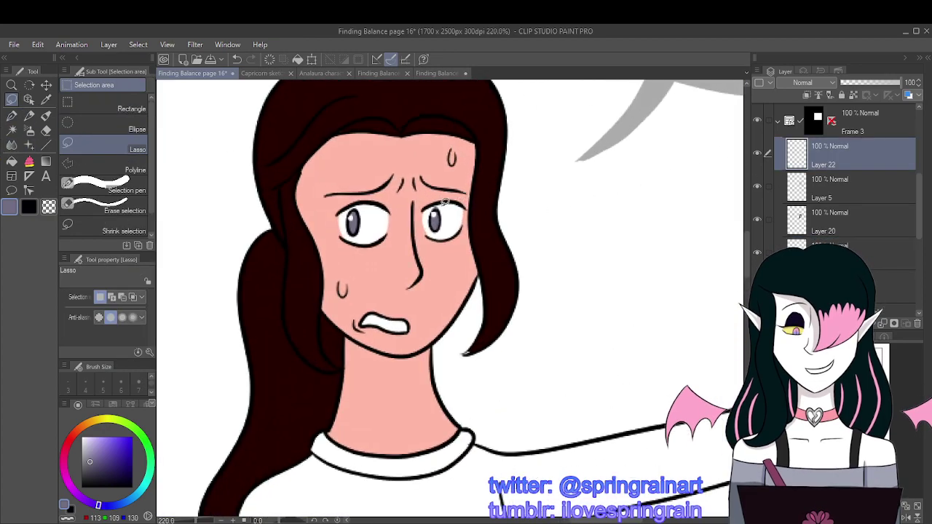
left_click_drag(432, 206, 432, 207)
left_click(481, 243)
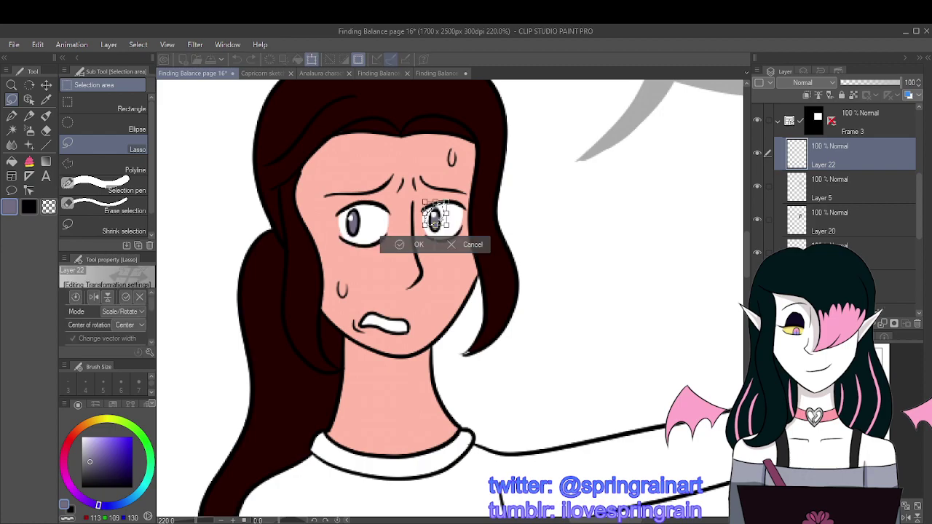
left_click_drag(435, 217, 435, 221)
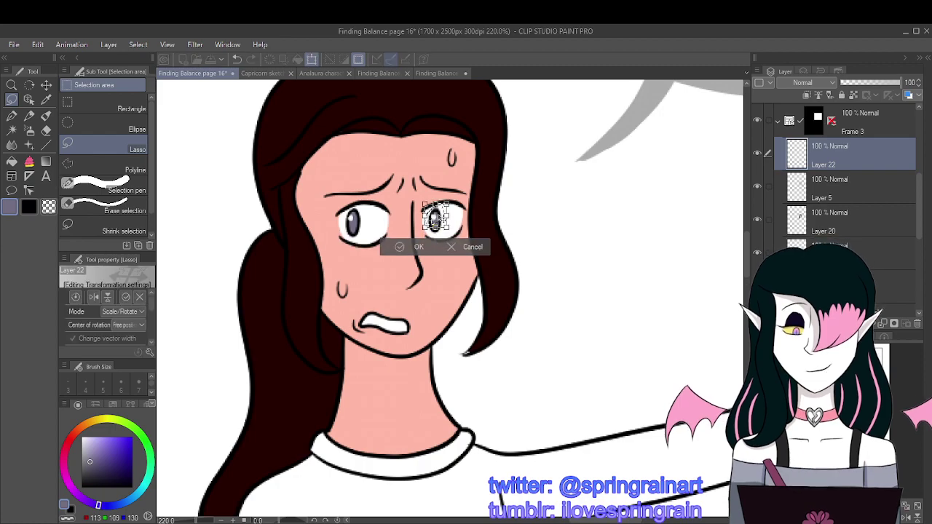
left_click(428, 248)
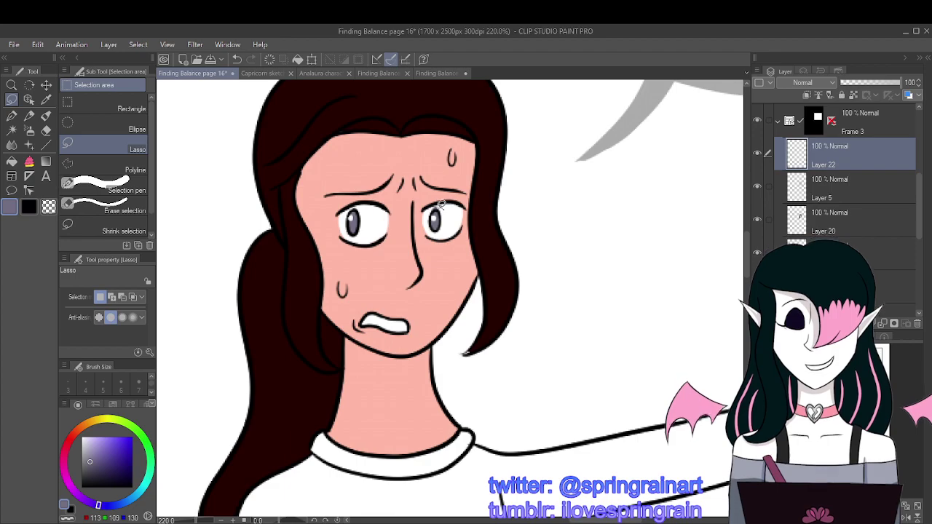
left_click(481, 244)
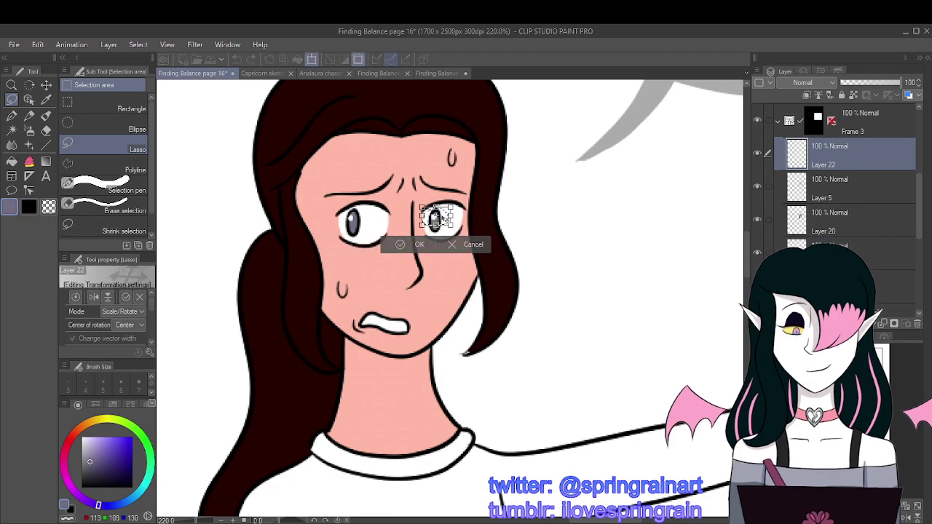
left_click(424, 244)
scroll(423, 245, "down", 3)
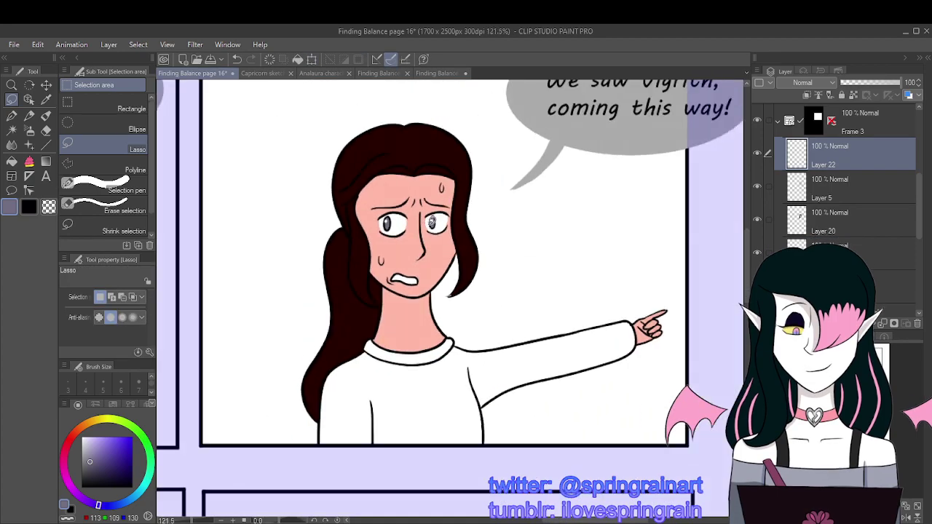
Step: Paint the forehead and cheek sweat drops white on Layer 22 with the G-pen, undoing a first grey attempt
key("p")
scroll(439, 194, "up", 5)
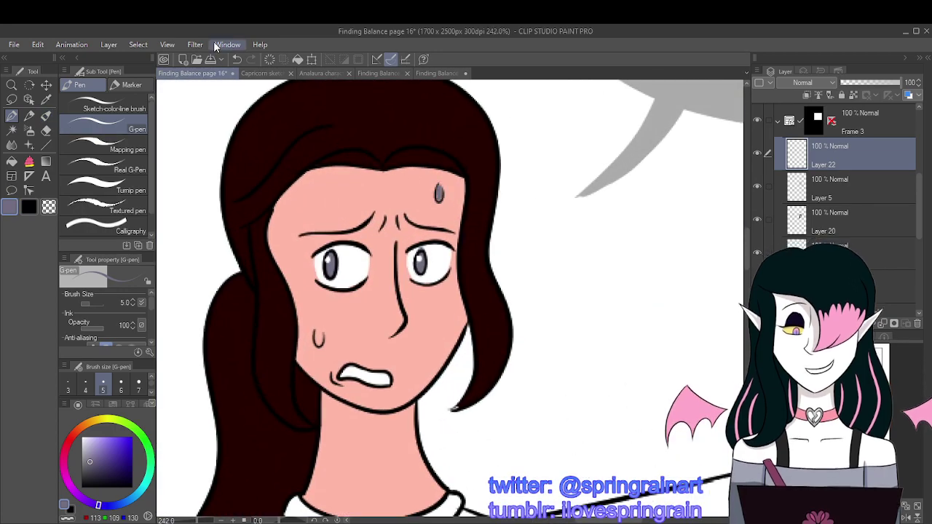
key("ctrl+z")
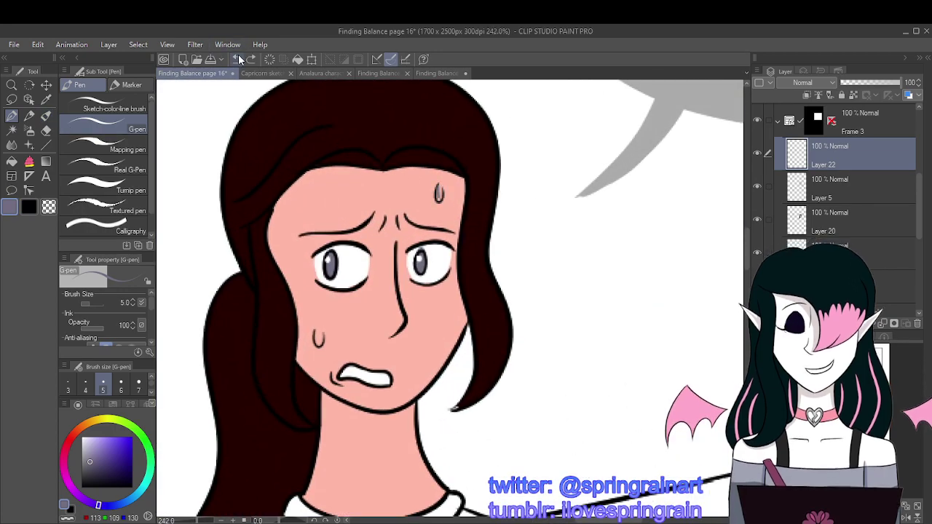
left_click(82, 437)
scroll(433, 207, "up", 3)
left_click_drag(434, 198, 437, 191)
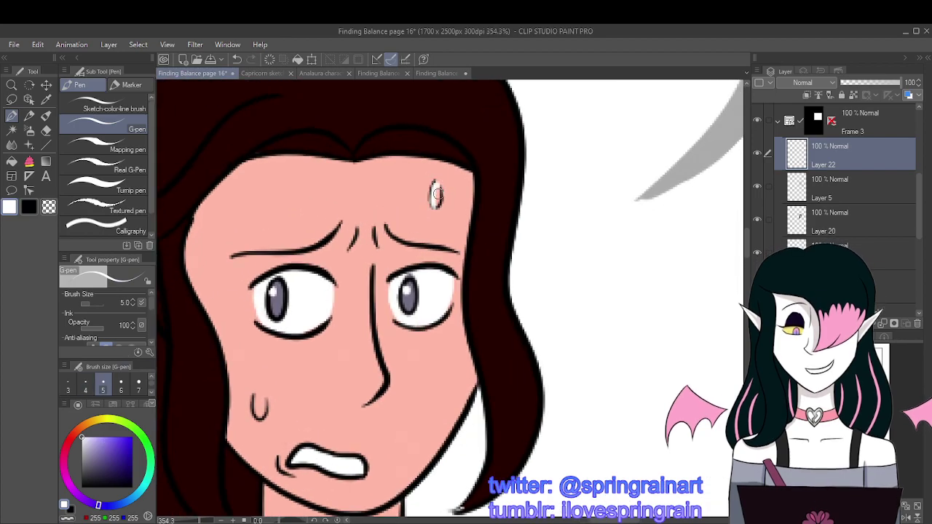
scroll(435, 197, "down", 2)
scroll(328, 293, "up", 3)
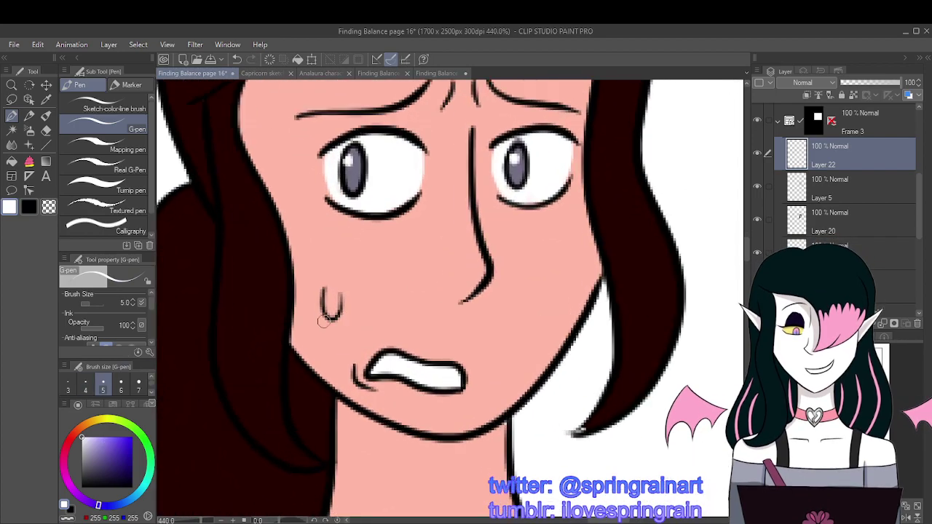
left_click_drag(328, 294, 335, 298)
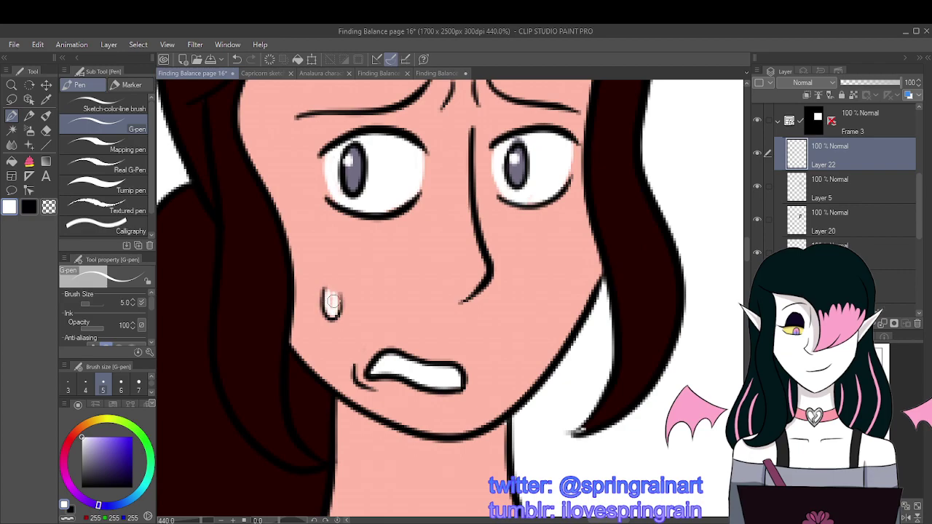
scroll(332, 309, "down", 5)
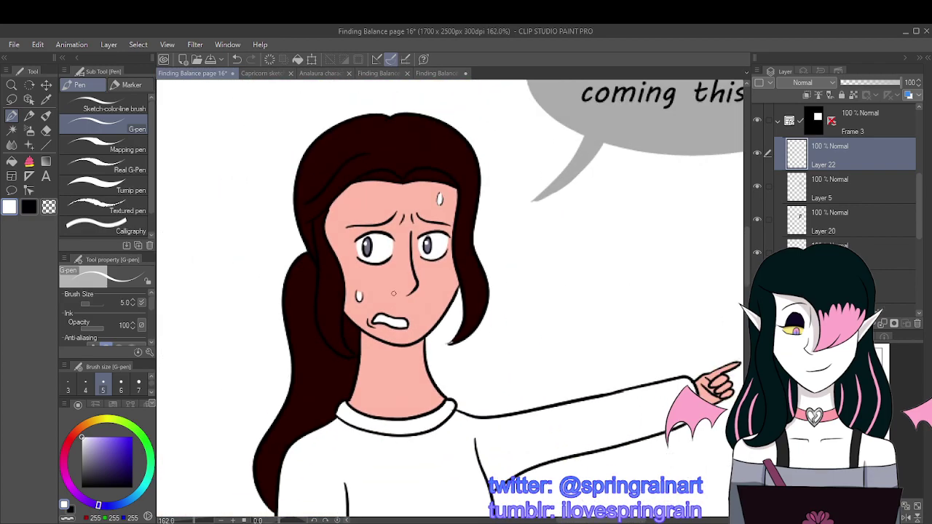
Step: Clean up the white around the sweat drops with the hard eraser and save the page
key("e")
scroll(441, 201, "up", 4)
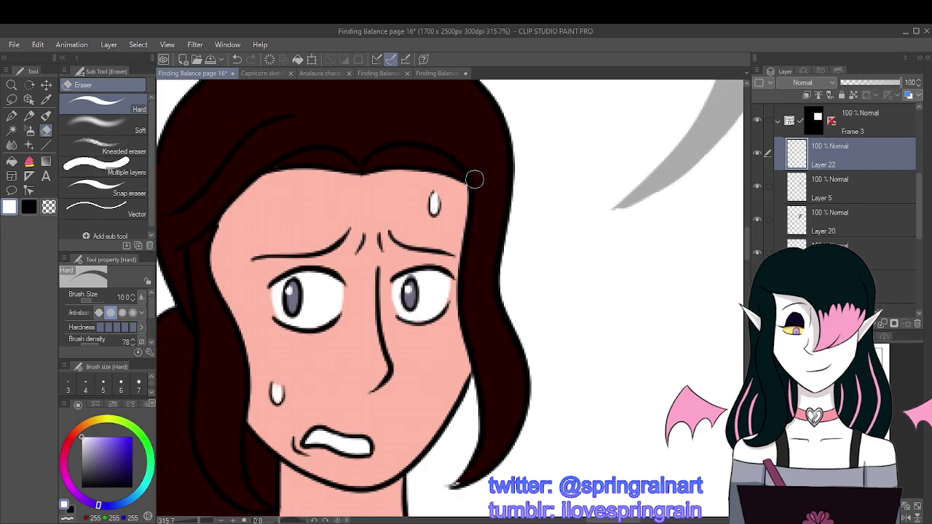
scroll(474, 179, "down", 3)
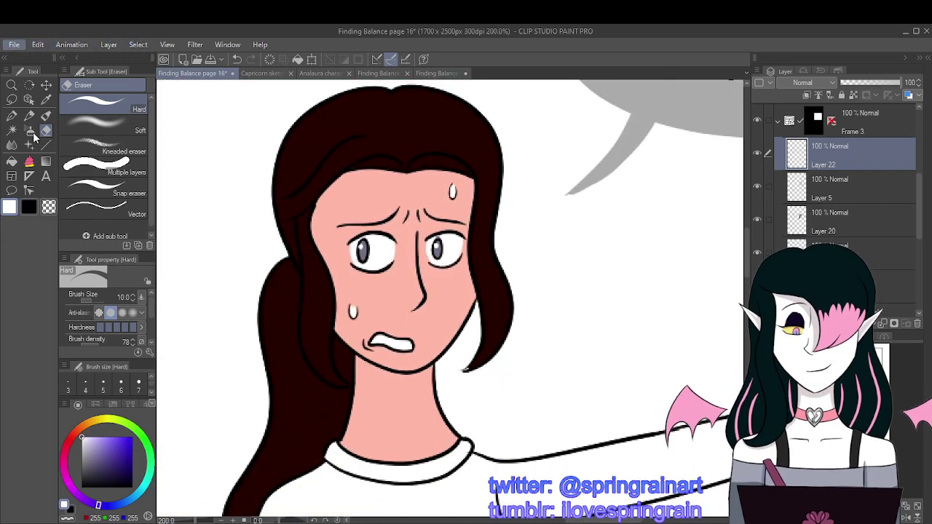
scroll(466, 182, "down", 2)
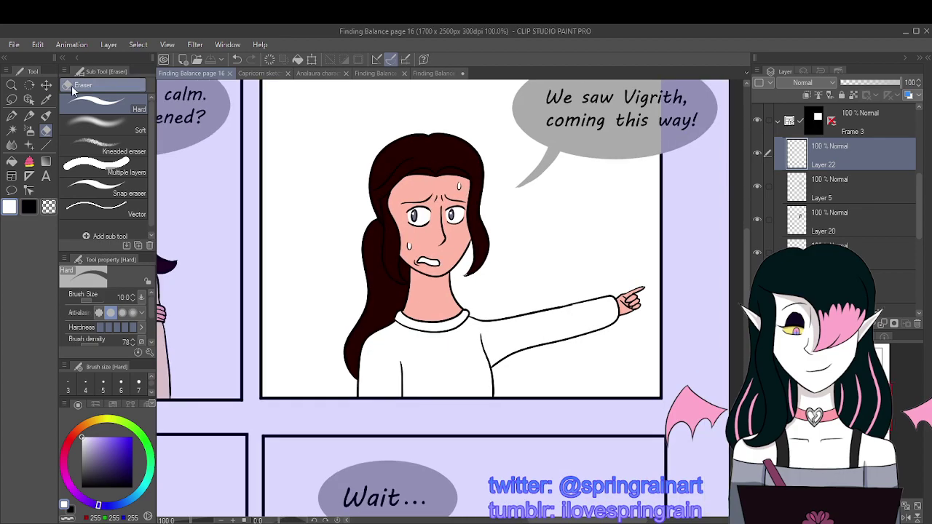
Step: Fill the third-panel sweater on a new layer above Layer 20 with the cream sampled from the second panel's sweater
left_click(49, 100)
left_click(167, 354)
left_click(12, 162)
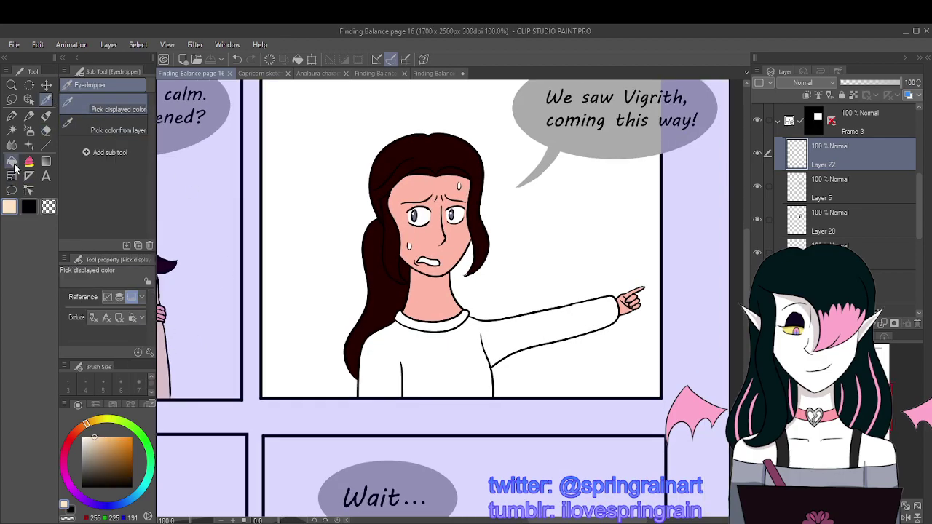
left_click(862, 226)
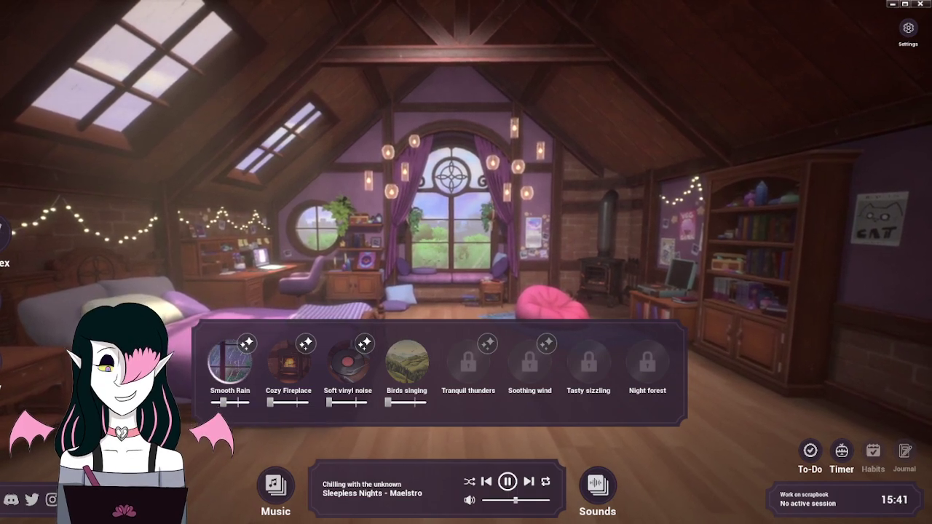
left_click(159, 121)
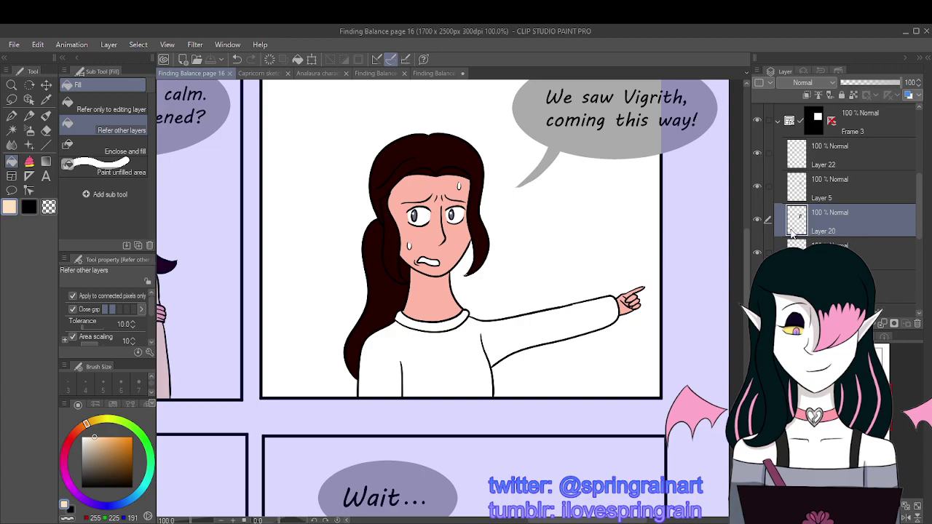
key("ctrl+shift+n")
left_click(423, 350)
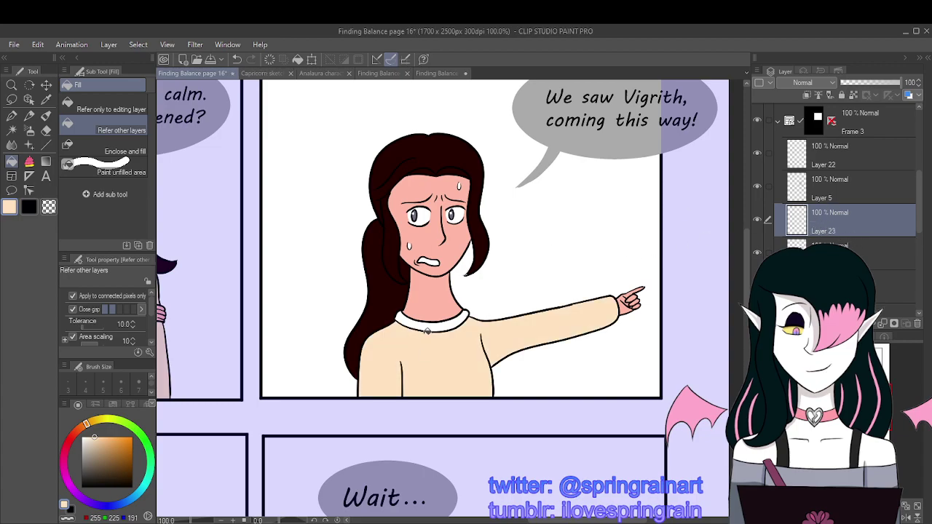
Step: Sample the tan of the second panel's sweater collar and fill the third-panel collar with it
left_click(45, 99)
scroll(383, 295, "down", 1)
scroll(215, 276, "down", 1)
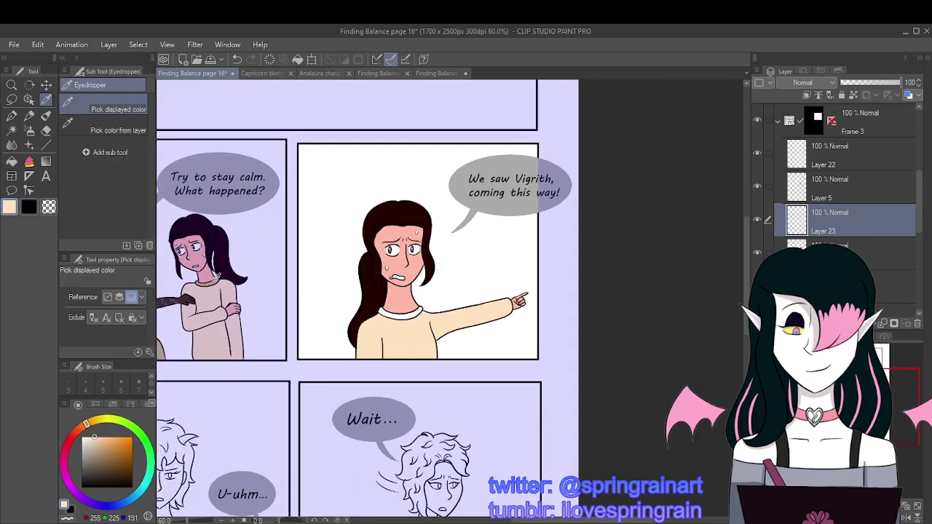
scroll(215, 276, "up", 2)
left_click(211, 276)
left_click(10, 118)
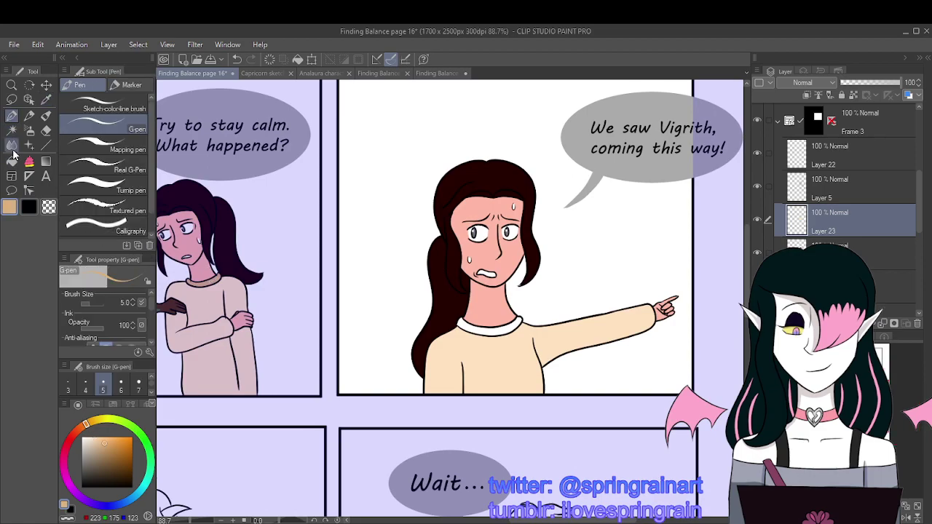
left_click(12, 161)
left_click(508, 327)
scroll(507, 329, "up", 2)
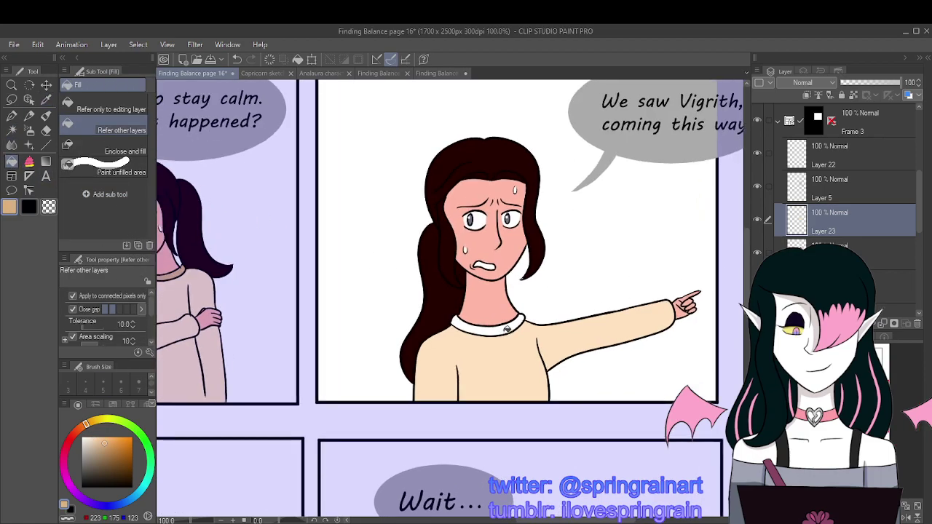
scroll(494, 345, "down", 4)
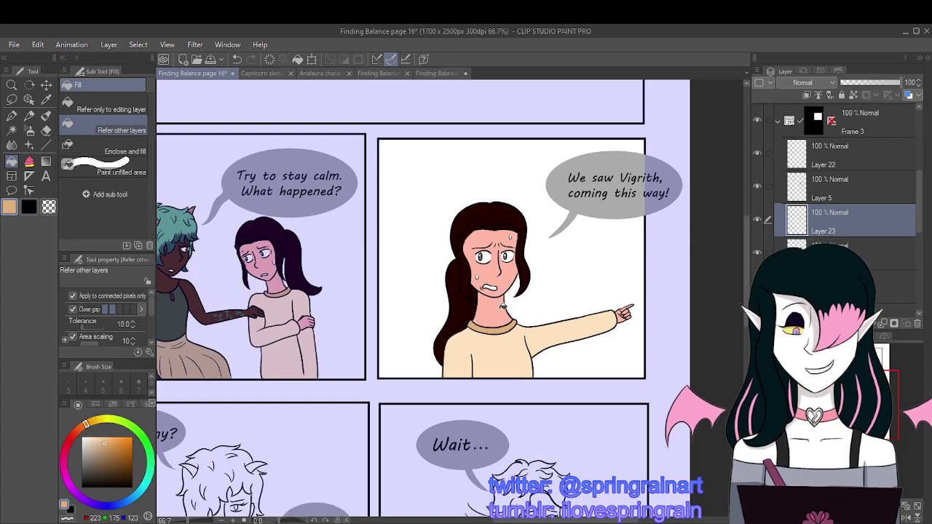
Step: Collapse the Frame 3 folder and select Frame 4, the panel with the "How many?" balloon
left_click_drag(423, 291, 419, 349)
left_click_drag(573, 335, 649, 371)
scroll(649, 371, "down", 2)
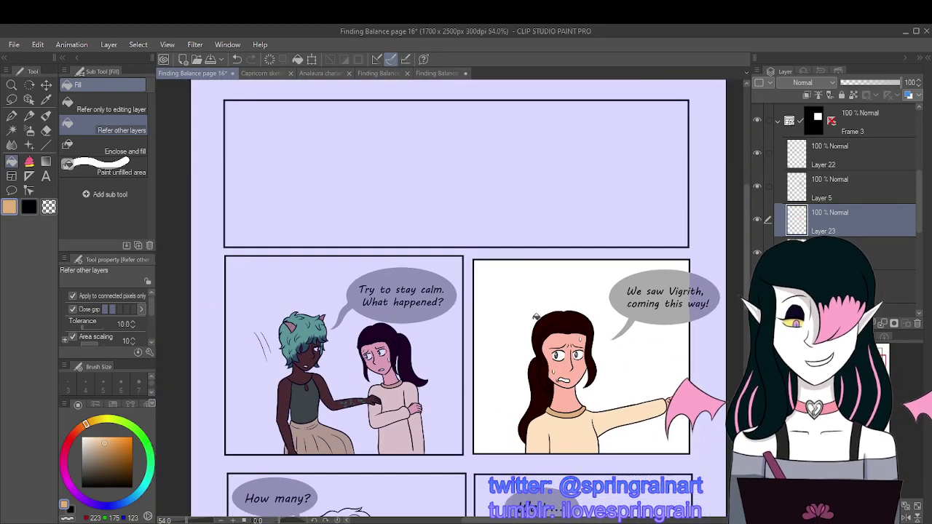
scroll(561, 318, "up", 2)
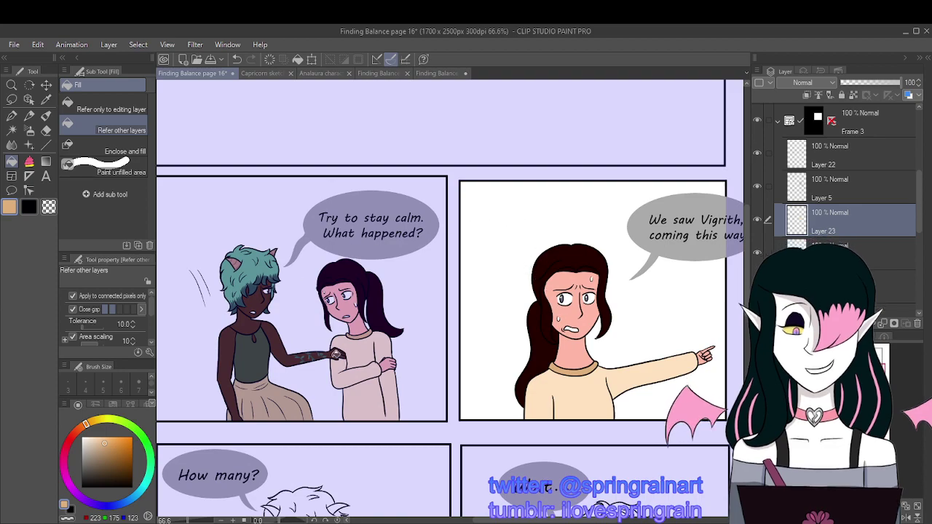
left_click_drag(481, 305, 574, 106)
left_click_drag(466, 291, 406, 273)
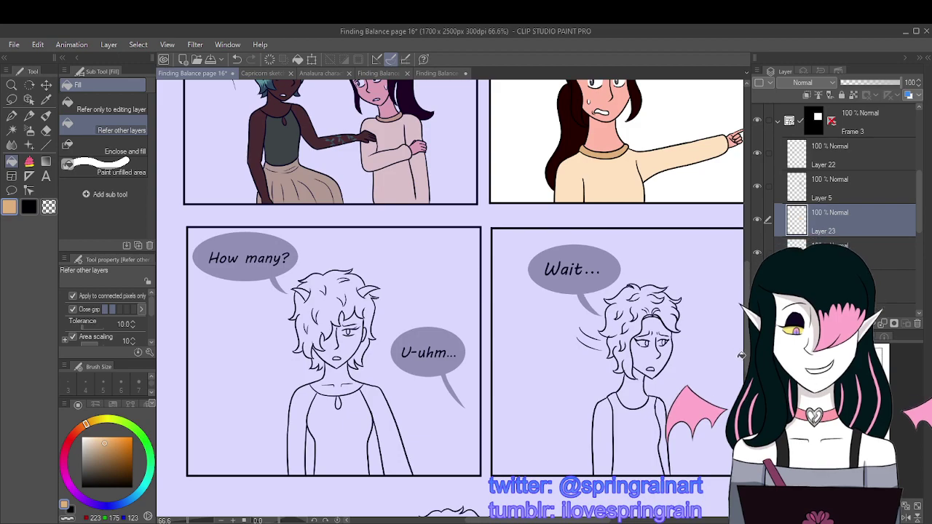
left_click_drag(466, 292, 445, 267)
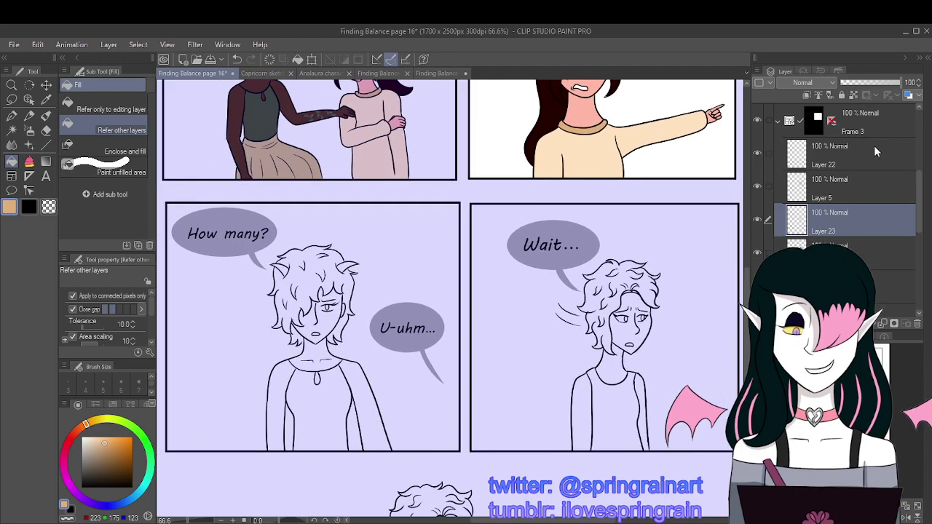
scroll(876, 153, "up", 2)
left_click(894, 176)
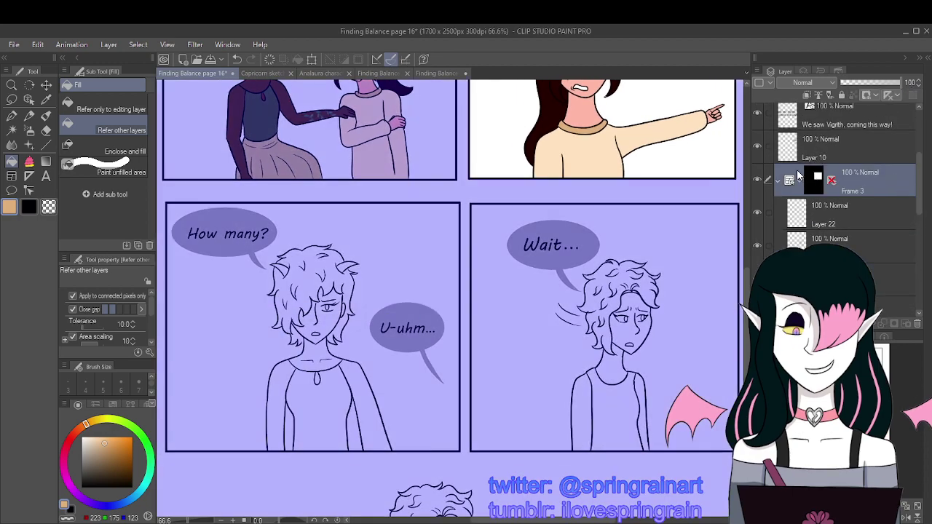
left_click(777, 179)
left_click(786, 215)
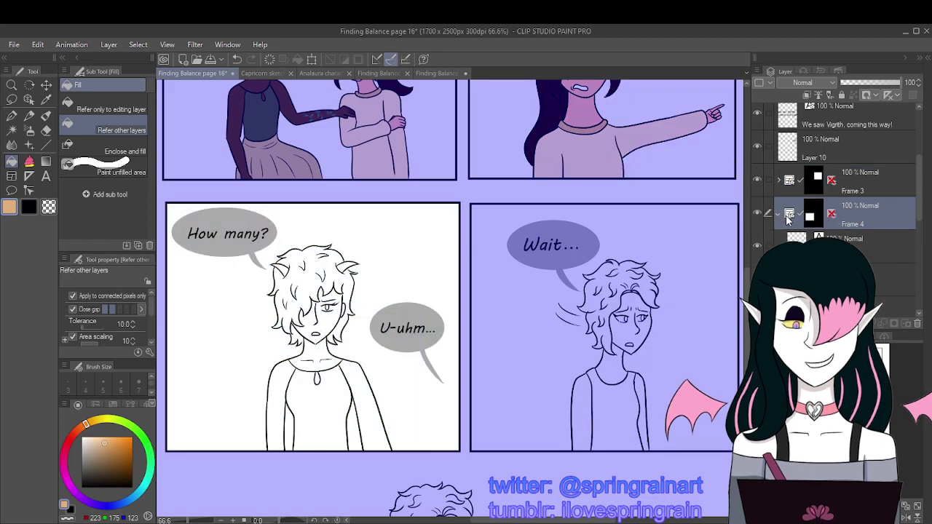
Step: Find the fourth panel's line-art layer, Layer 6, by toggling its visibility and add a new layer above it
left_click_drag(921, 211, 922, 229)
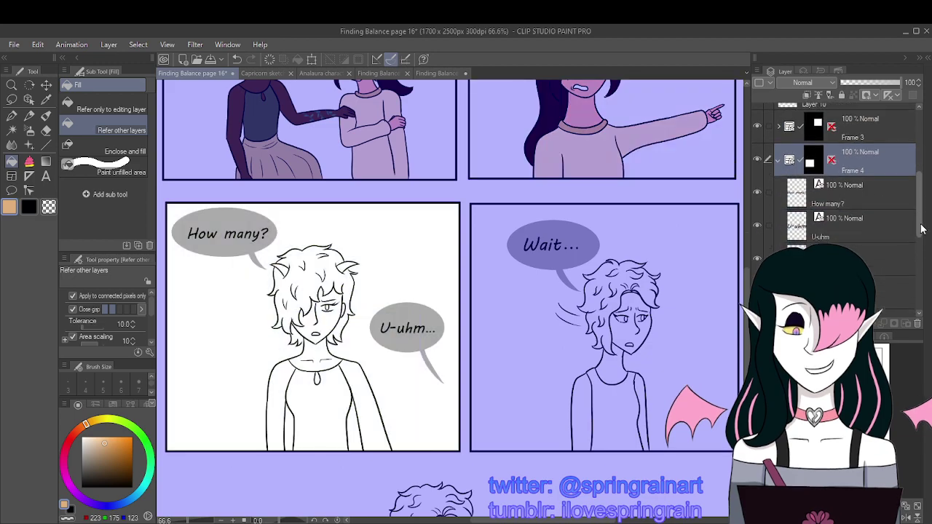
scroll(882, 192, "down", 3)
left_click(882, 186)
left_click(757, 180)
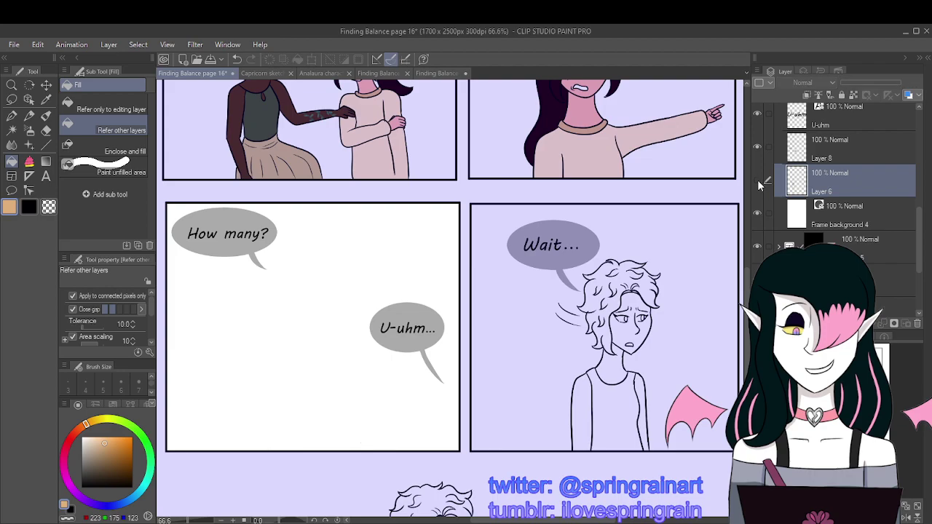
left_click(758, 180)
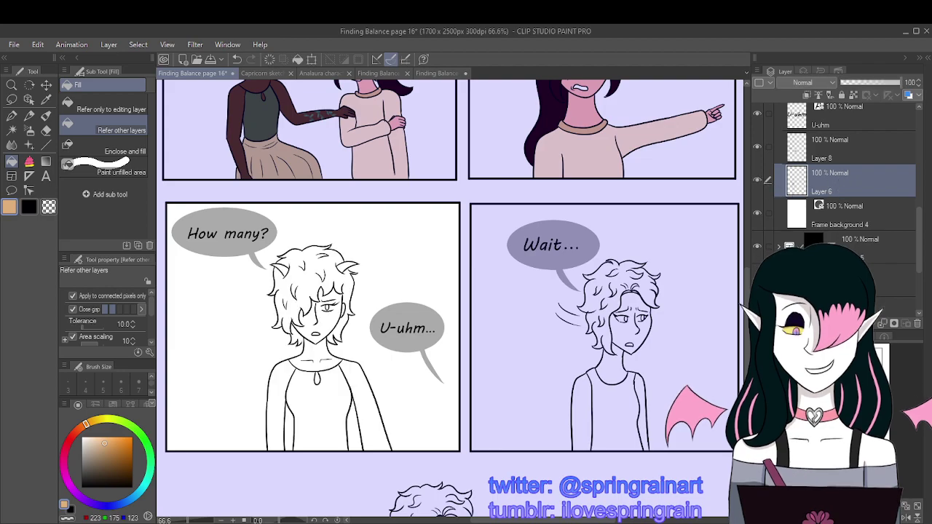
key("ctrl+shift+n")
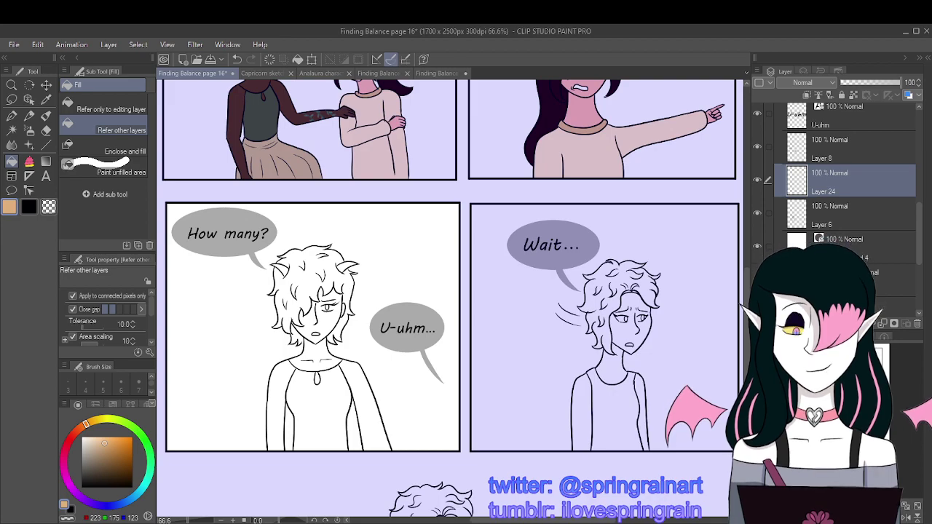
Step: Sample the green of the horned character's hair in the second panel
key("i")
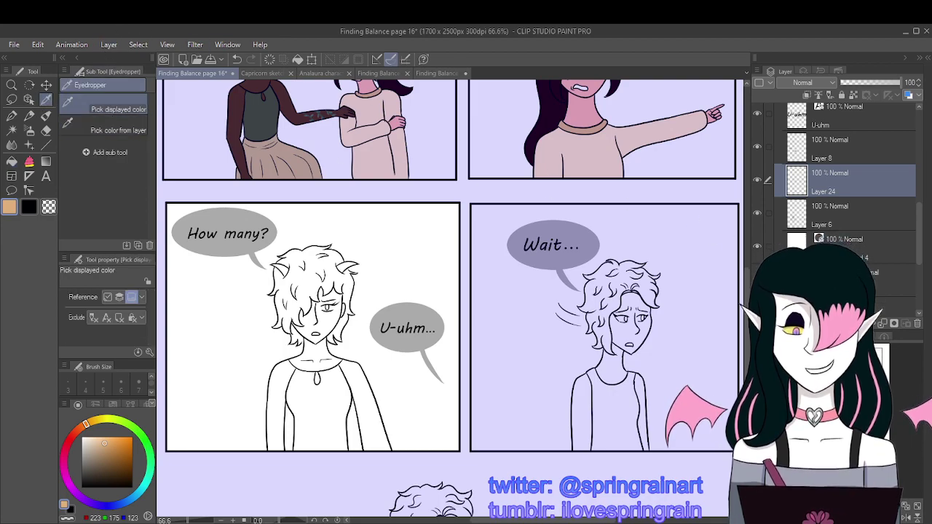
scroll(910, 245, "down", 2)
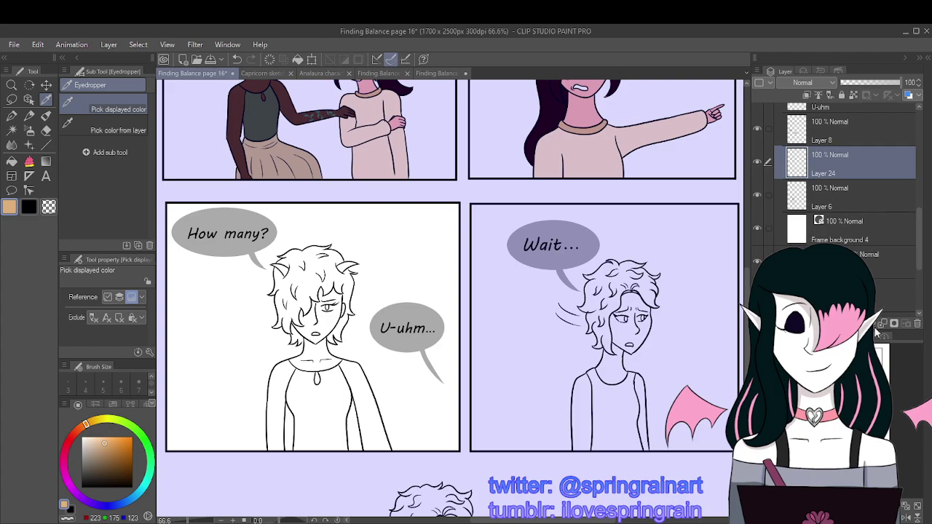
scroll(728, 328, "up", 5)
left_click_drag(182, 349, 285, 221)
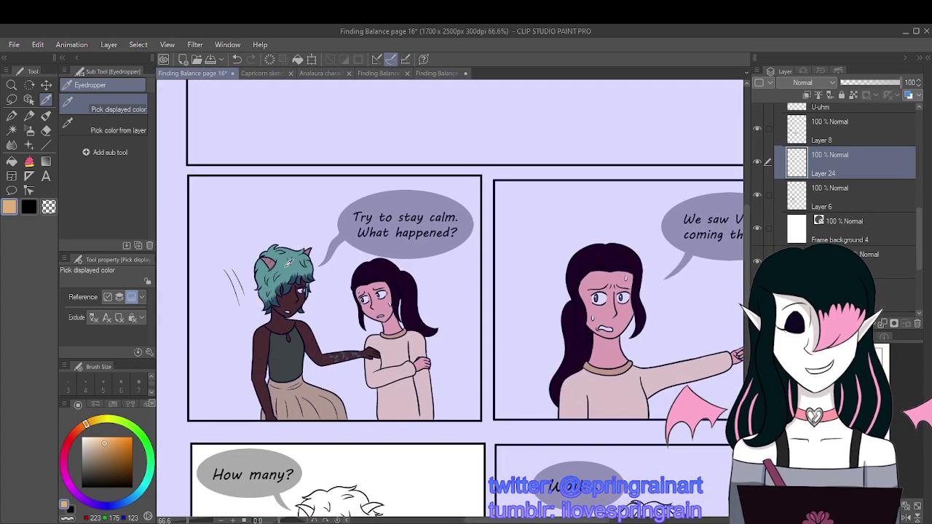
left_click(289, 261)
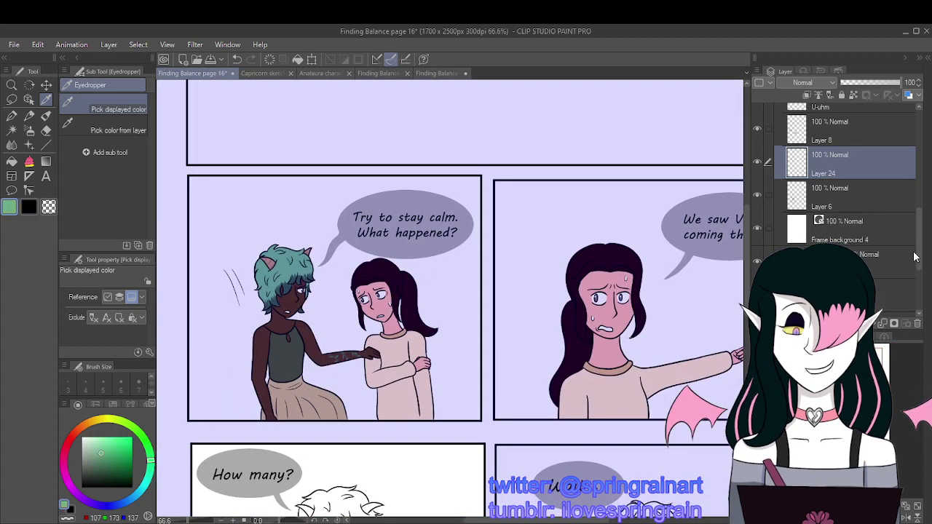
Step: Place the new layer beneath Layer 6 and fill the fourth-panel character's hair with the sampled green
scroll(452, 291, "down", 4)
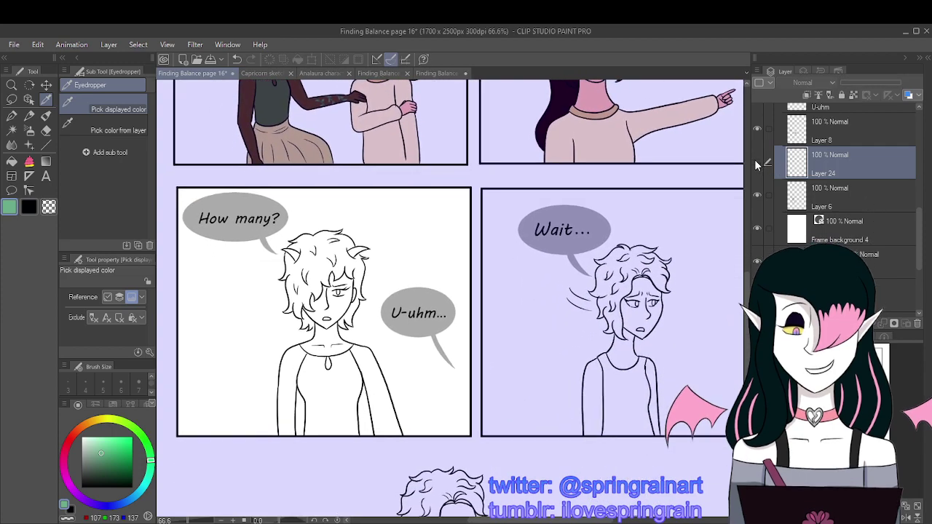
left_click(758, 195)
left_click(757, 195)
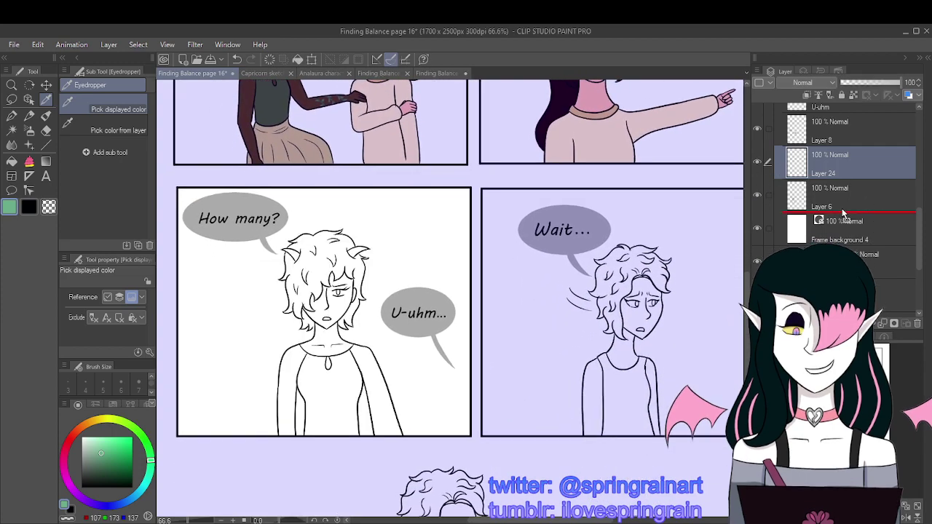
left_click_drag(842, 208, 842, 211)
scroll(346, 308, "up", 2)
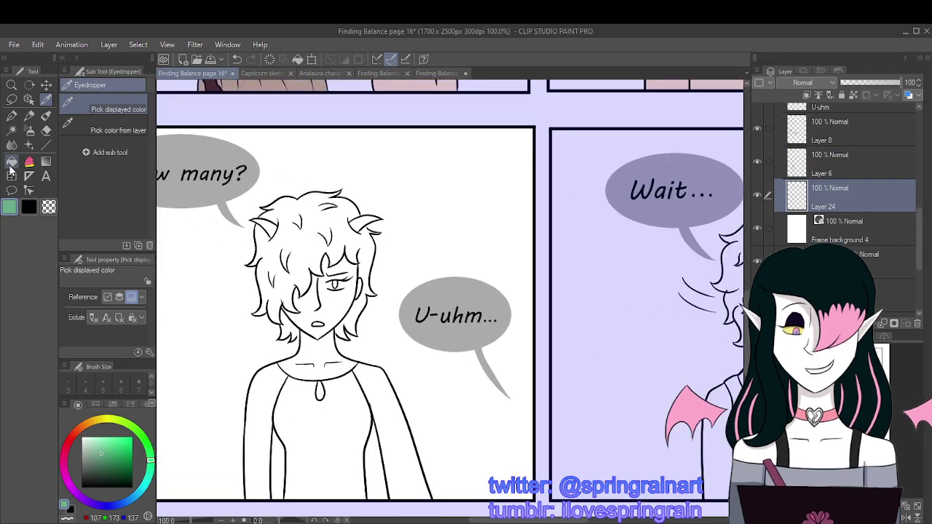
key("g")
left_click(300, 258)
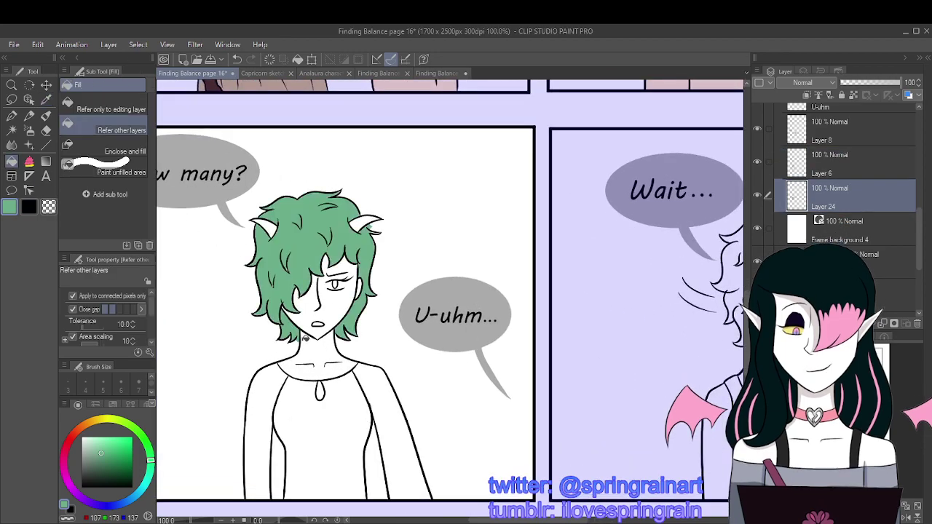
Step: Clean up the green hair fill, erasing the spill beside the horn and touching up unfilled tips with the size 5 G-pen
key("e")
scroll(308, 347, "up", 3)
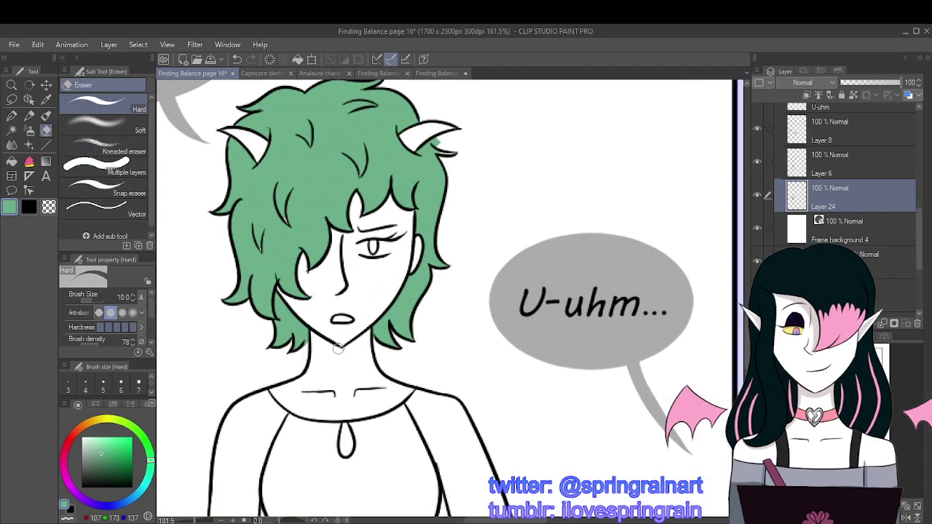
scroll(419, 350, "down", 1)
key("p")
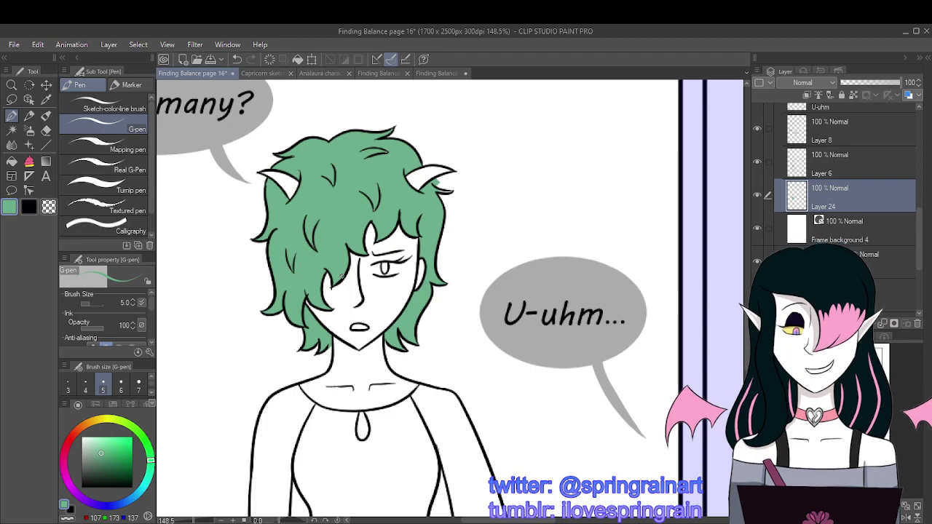
scroll(418, 234, "up", 2)
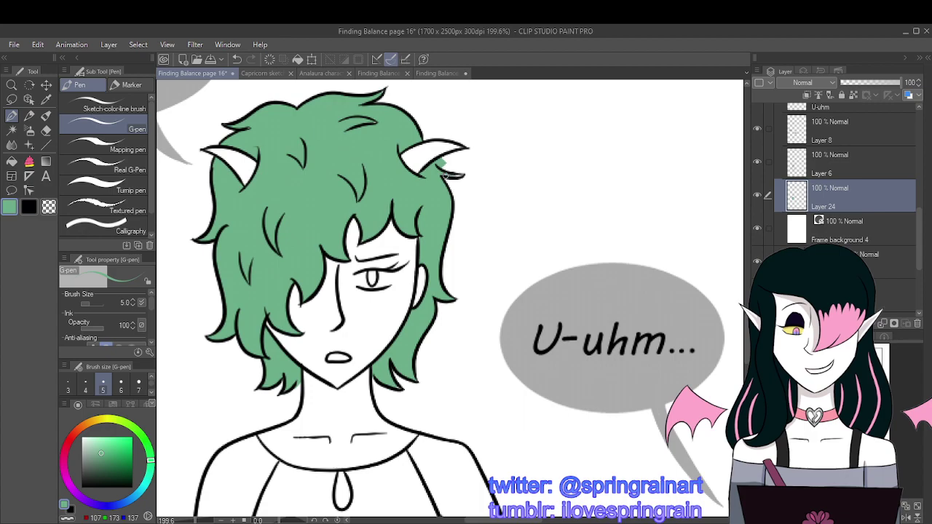
left_click(46, 129)
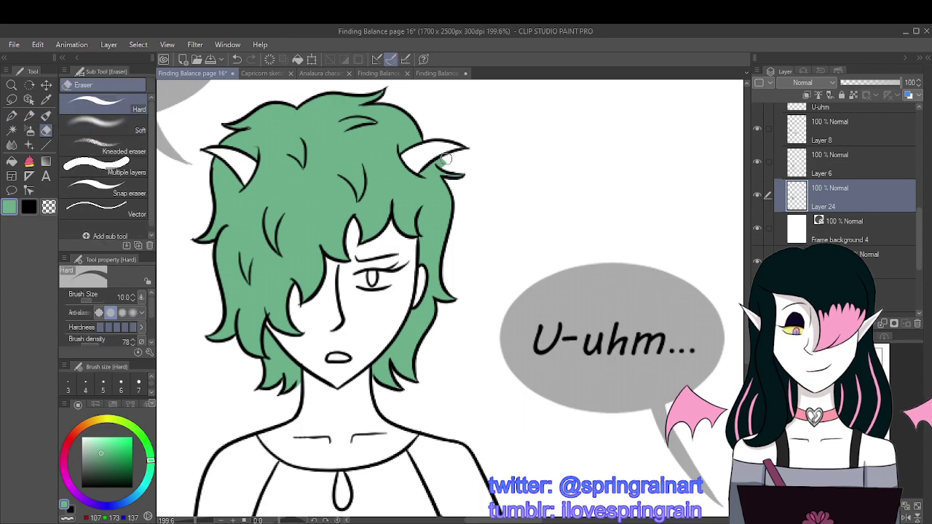
scroll(416, 134, "down", 2)
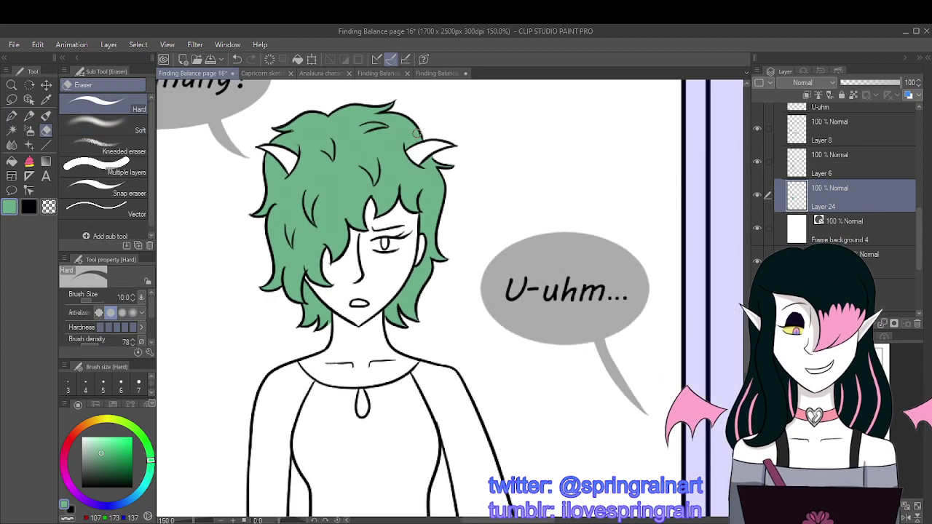
key("p")
scroll(386, 127, "up", 1)
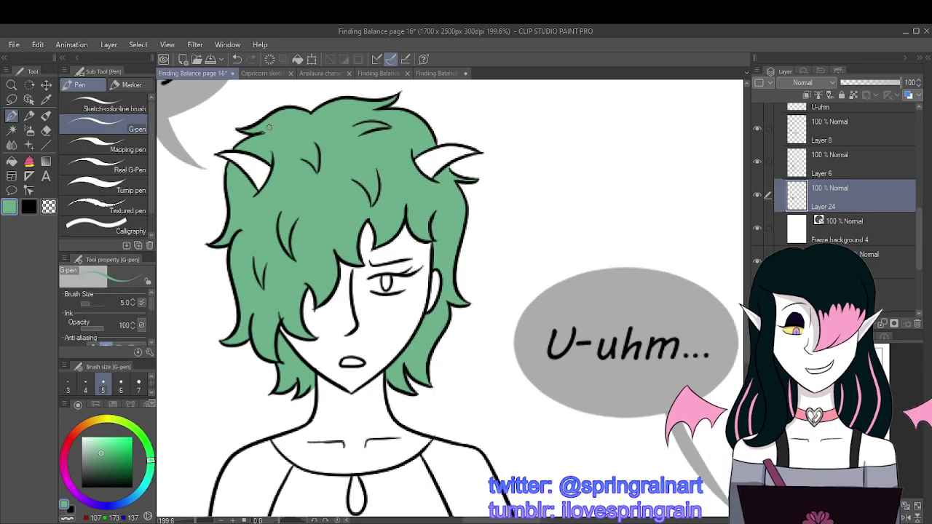
scroll(354, 190, "down", 1)
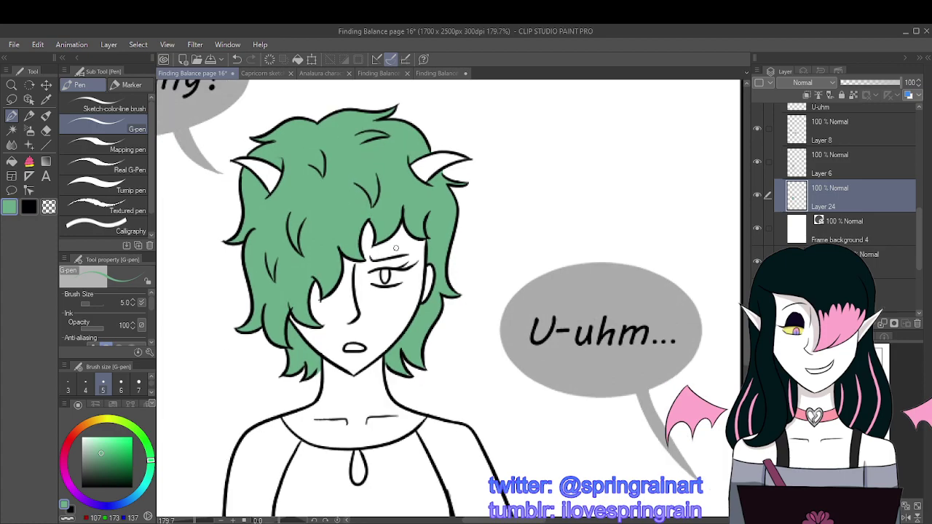
scroll(373, 240, "up", 3)
scroll(364, 248, "down", 3)
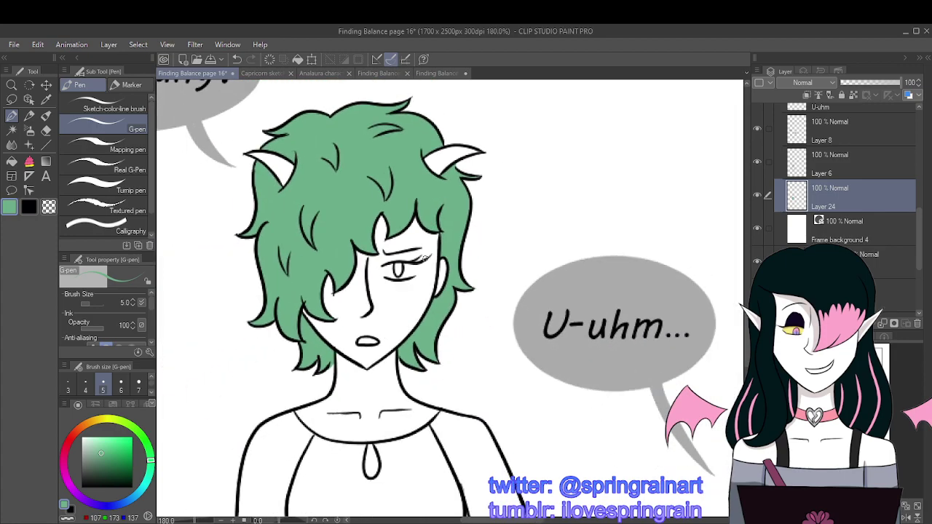
scroll(337, 258, "up", 2)
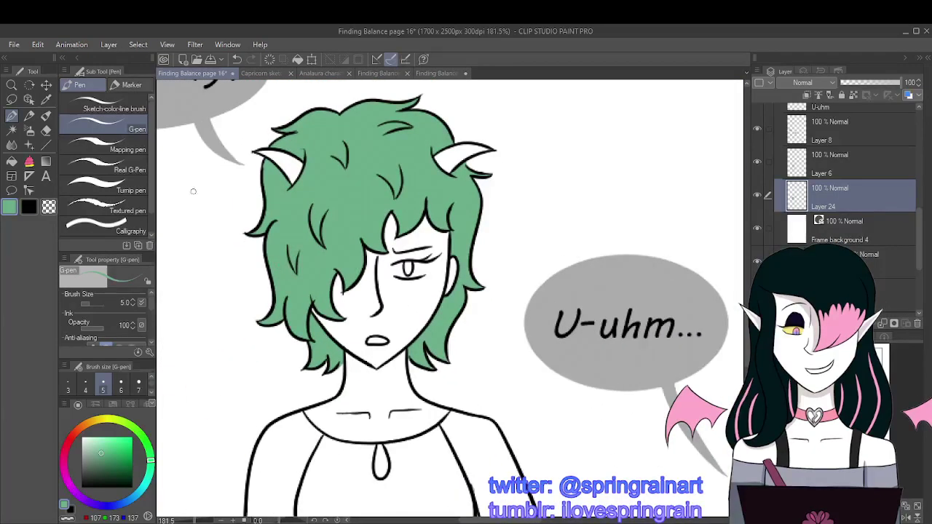
Step: Sample the horn colour from the Capricorn sketch page and fill both horns in the fourth panel with it
left_click(46, 99)
left_click(267, 75)
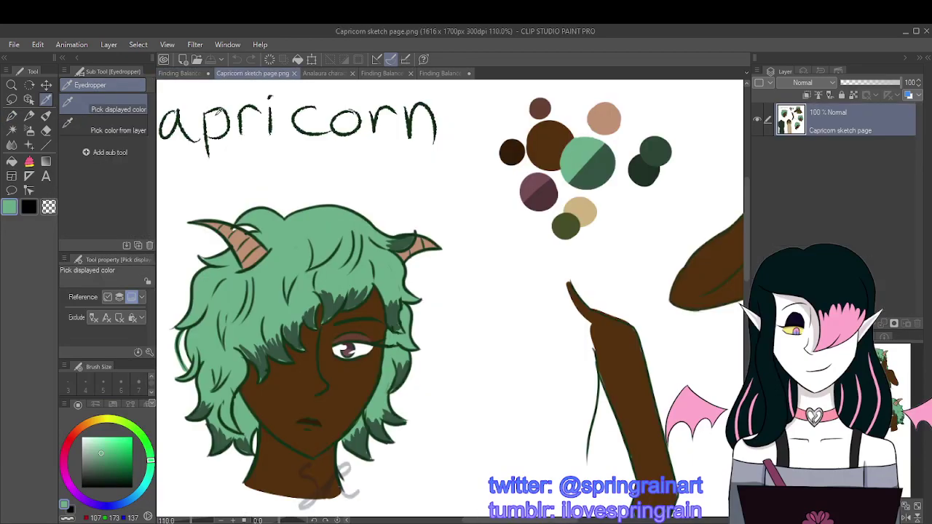
left_click(249, 243)
left_click(187, 74)
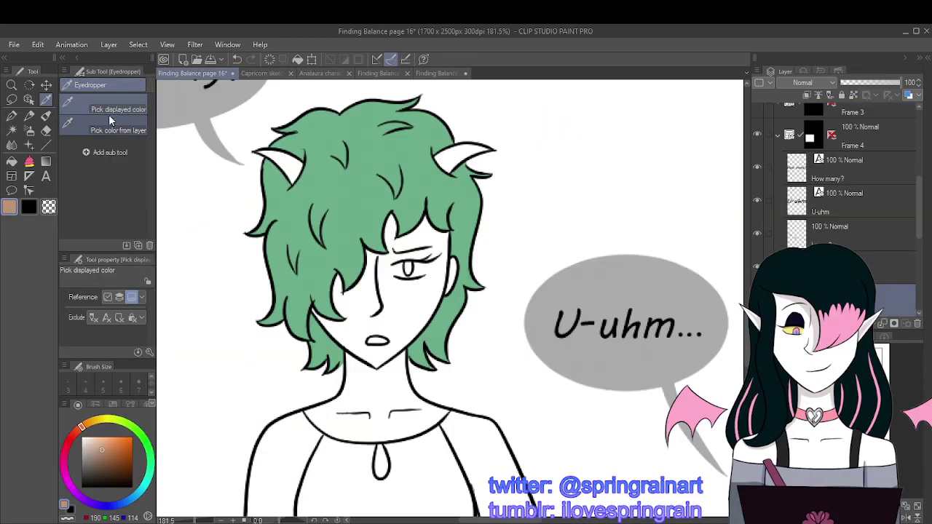
left_click(12, 162)
left_click(288, 161)
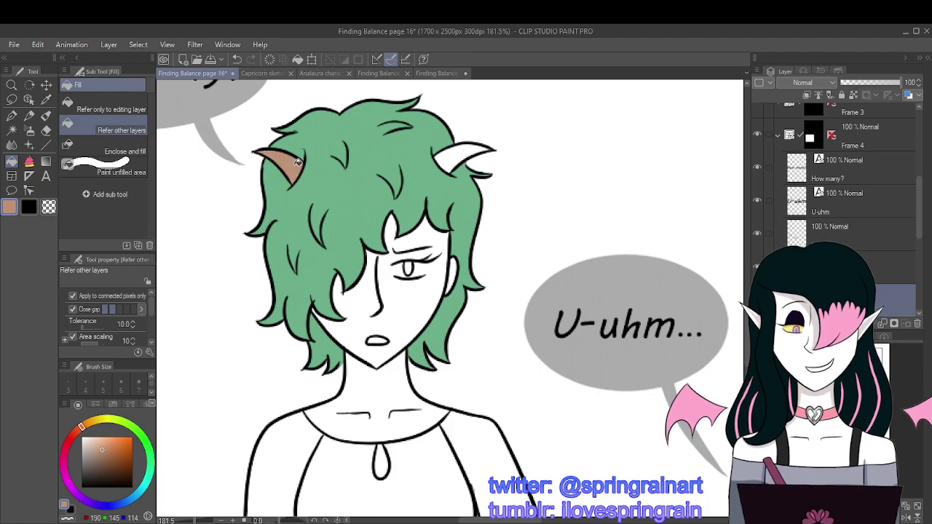
left_click(457, 158)
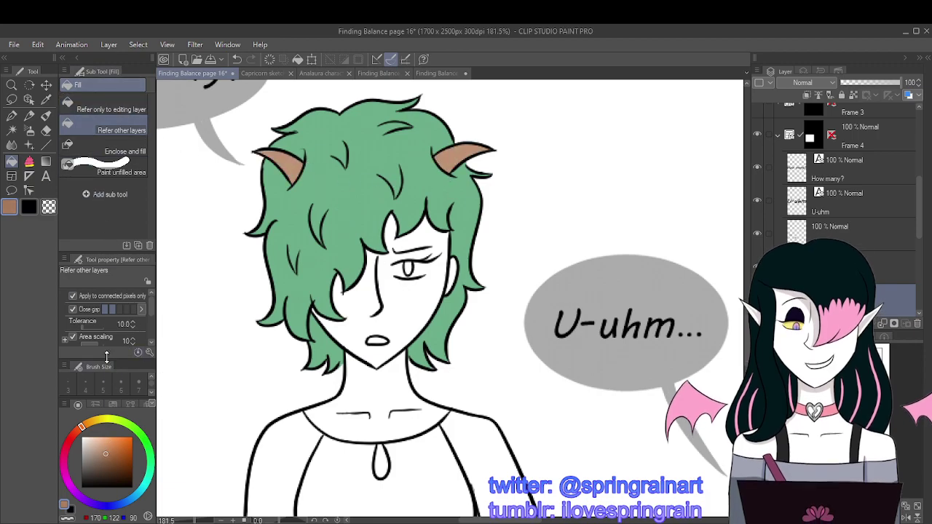
Step: Draw ridge lines across both horns with the size 5 G-pen in a darker brown, RGB 170, 122, 90
key("p")
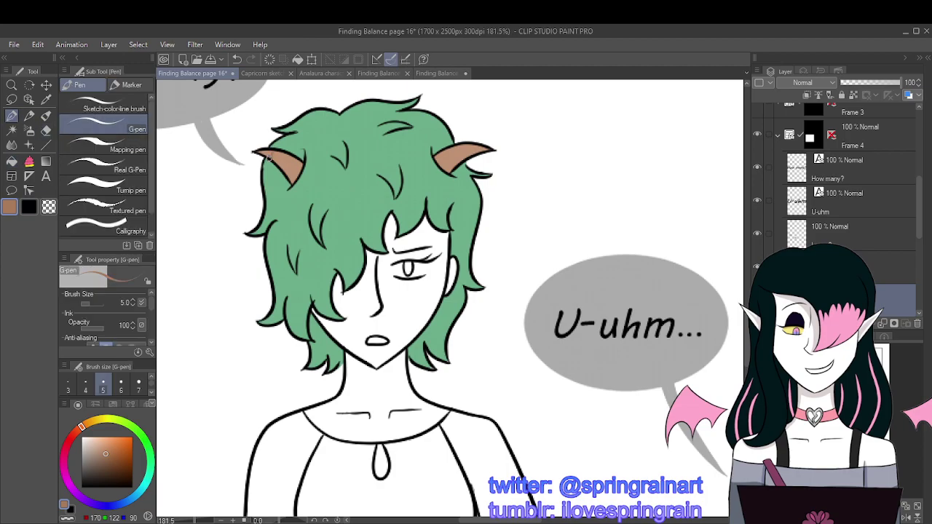
left_click(237, 59)
left_click(237, 59)
scroll(387, 191, "down", 1)
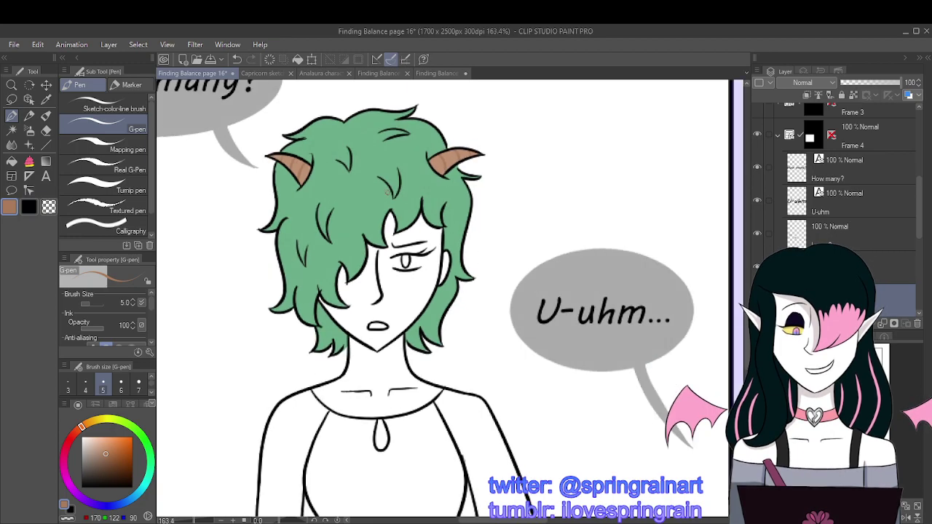
scroll(387, 191, "up", 1)
Step: Sample the dark brown skin of the second panel's horned character and add a new layer placed beneath Layer 24
left_click(45, 100)
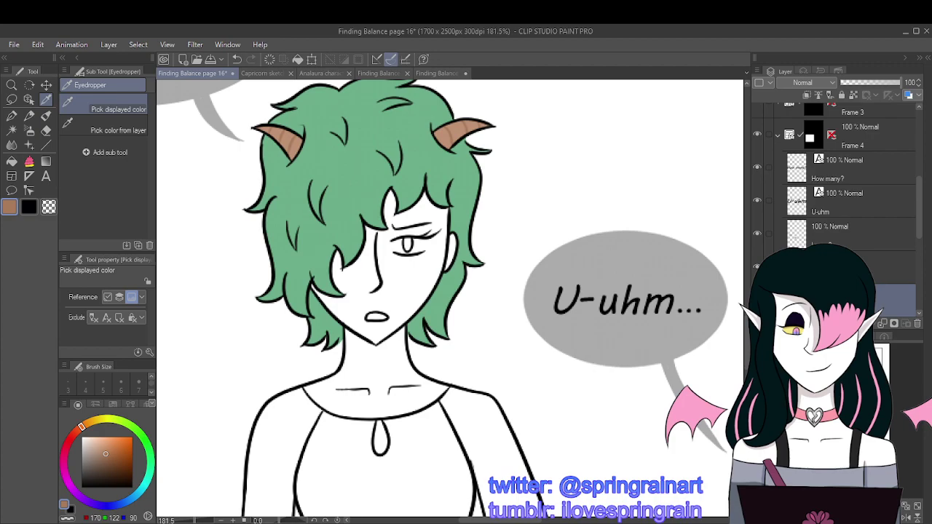
left_click_drag(437, 182, 480, 481)
left_click(297, 235)
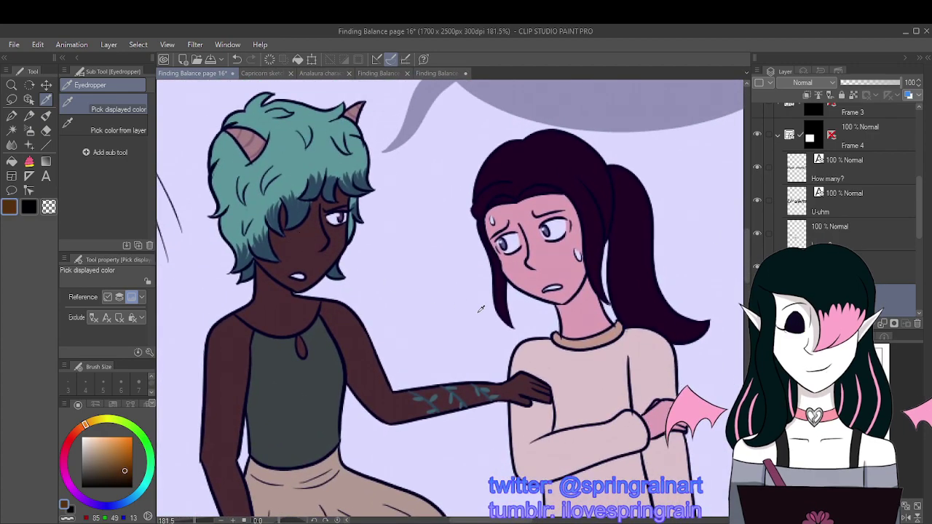
scroll(703, 386, "down", 10)
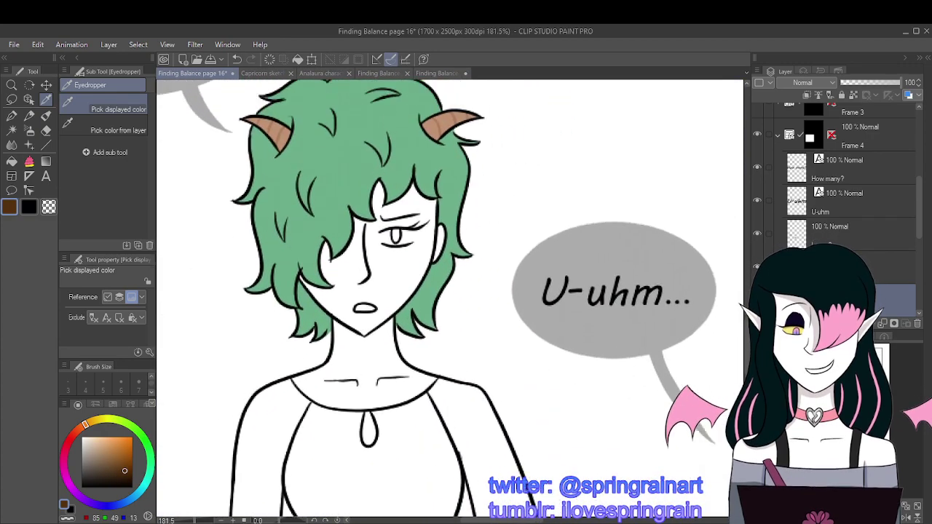
left_click(11, 162)
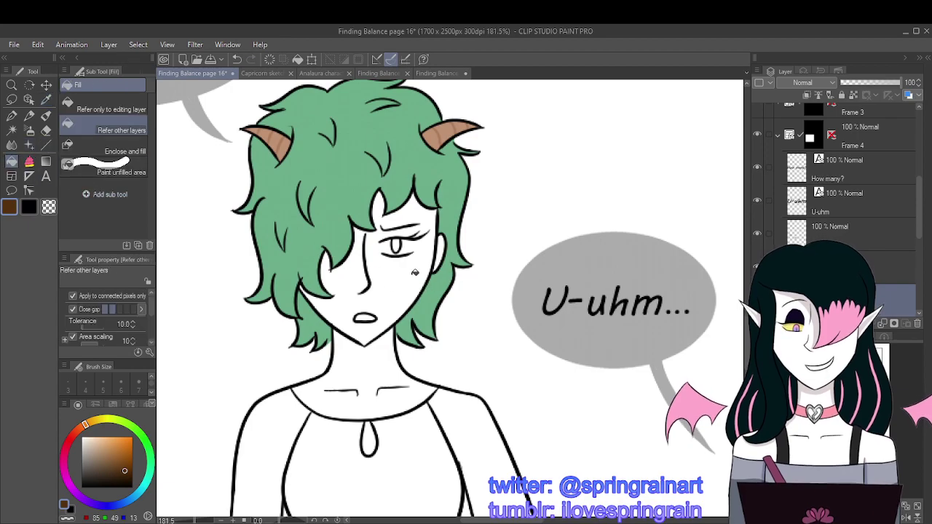
scroll(923, 237, "down", 2)
scroll(924, 237, "down", 1)
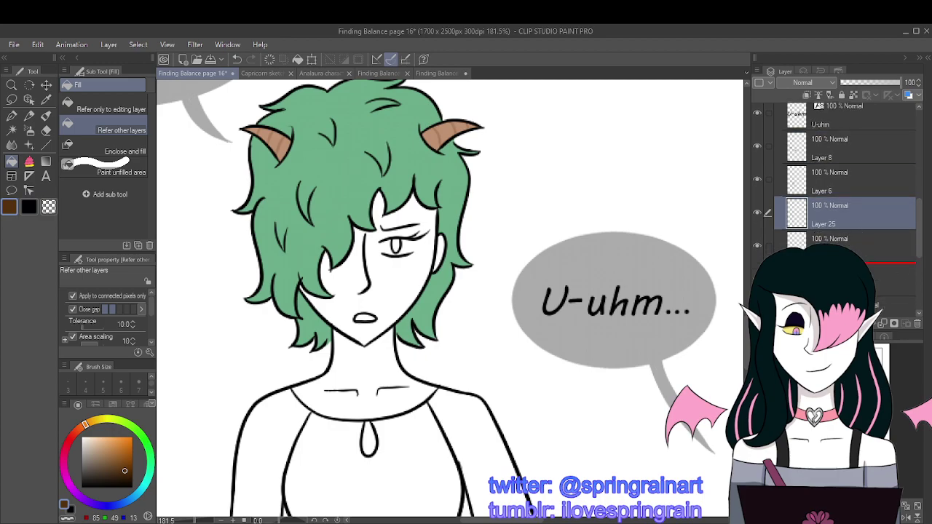
left_click_drag(845, 264, 844, 264)
Step: Fill the fourth-panel character's face, ear, neck, arms and teardrop neckline opening with the dark brown skin colour
left_click(384, 276)
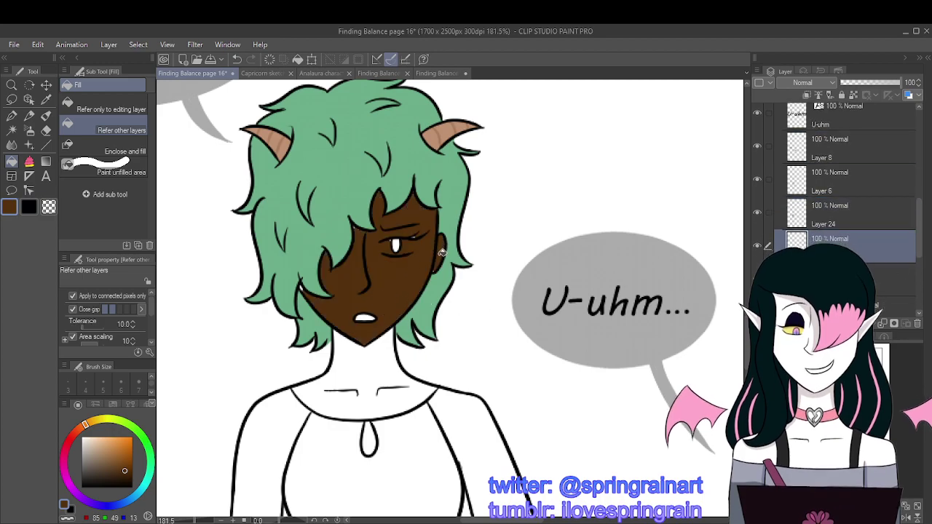
left_click(364, 358)
left_click(453, 414)
left_click(296, 405)
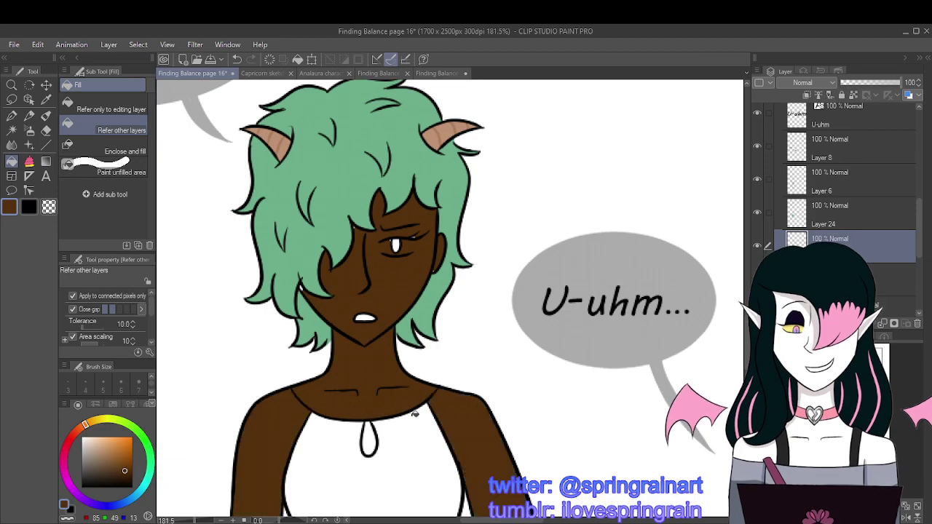
scroll(369, 430, "down", 5)
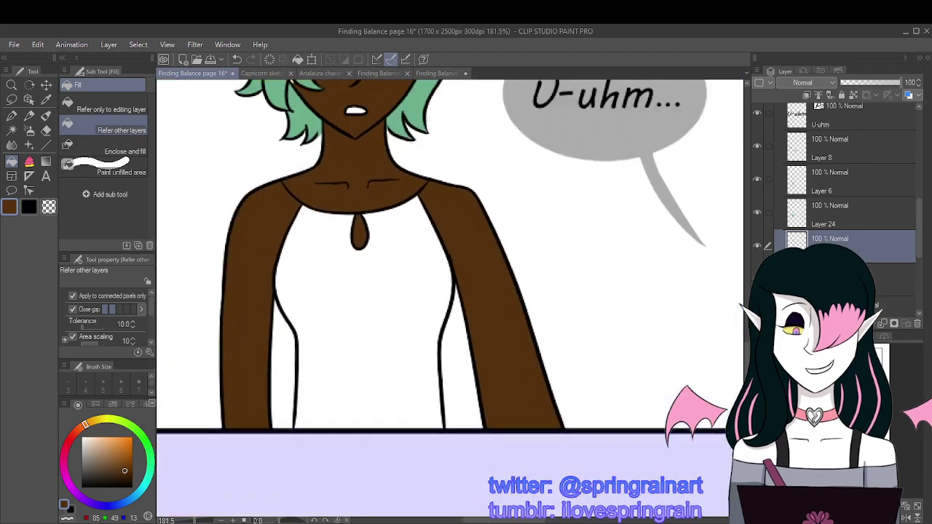
Step: Cover the unfilled area of the fourth-panel character's eye with the dark brown skin colour using the gap-closing lasso fill
scroll(451, 299, "up", 5)
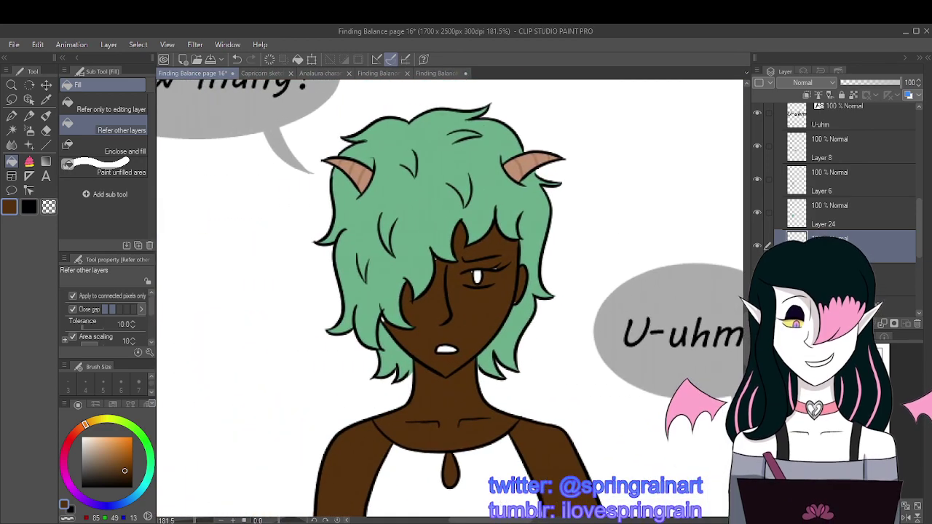
left_click(29, 161)
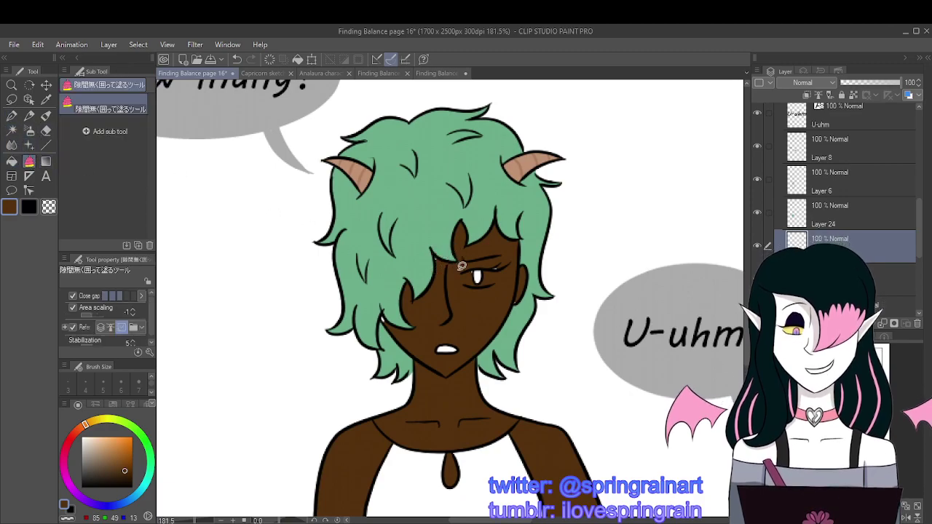
mouse_move(489, 262)
left_mouse_down()
mouse_move(466, 287)
mouse_move(492, 261)
mouse_move(477, 295)
mouse_move(513, 263)
left_mouse_up()
Step: Sample white from the Capricorn sketch page and colour the white of the fourth-panel character's eye around the iris
left_click(12, 115)
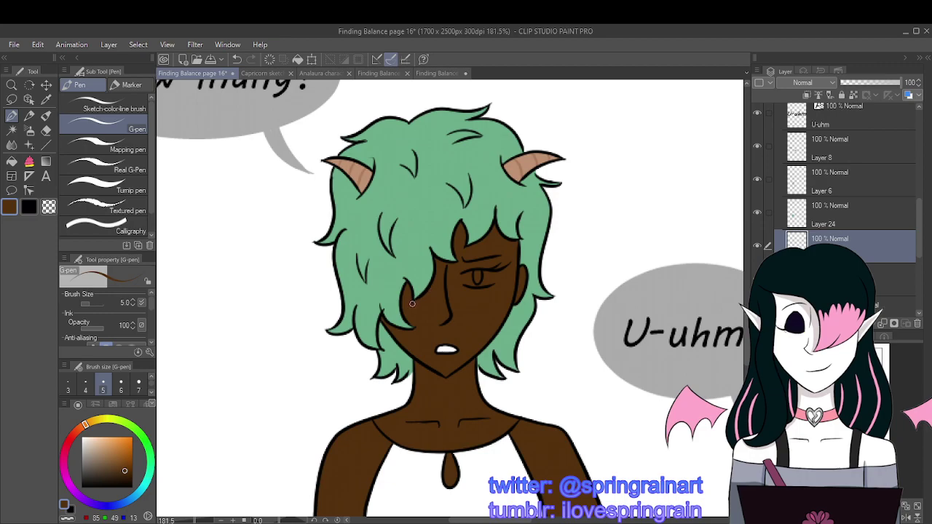
left_click_drag(442, 303, 294, 352)
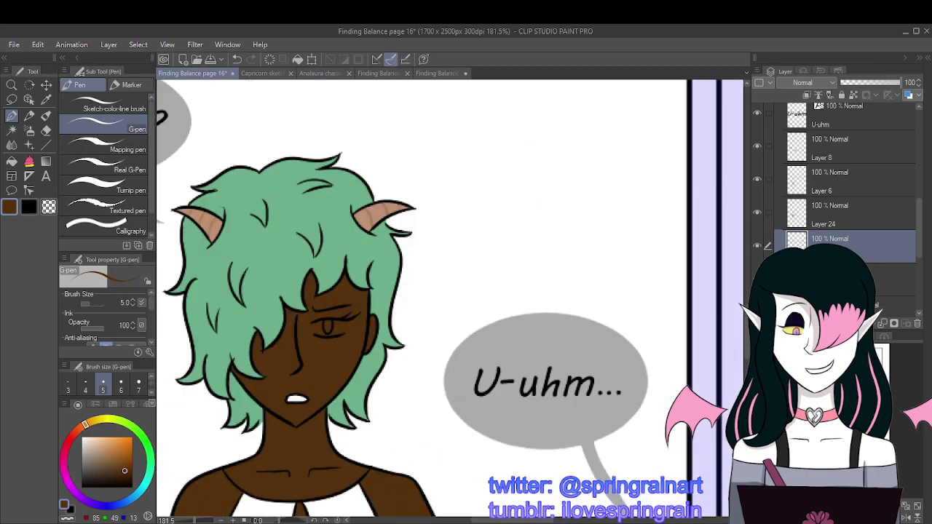
scroll(452, 299, "down", 3)
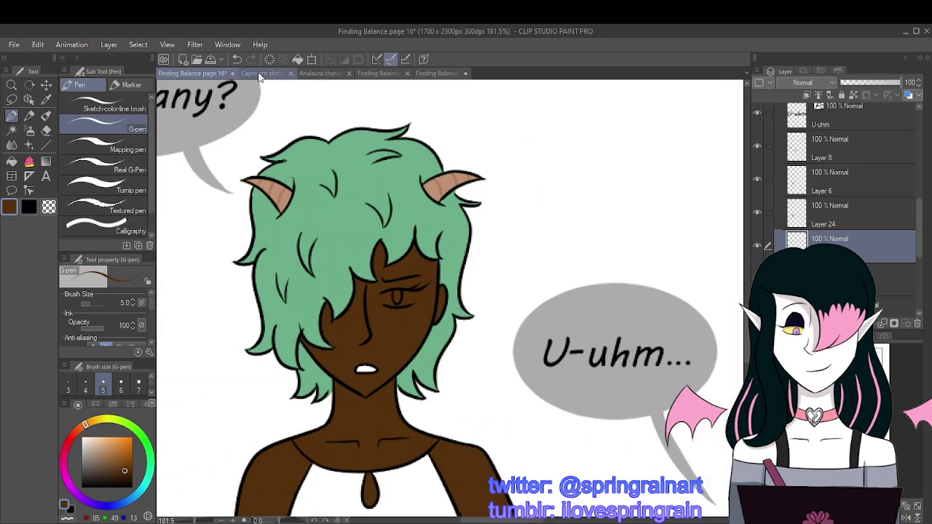
left_click(259, 73)
left_click(46, 100)
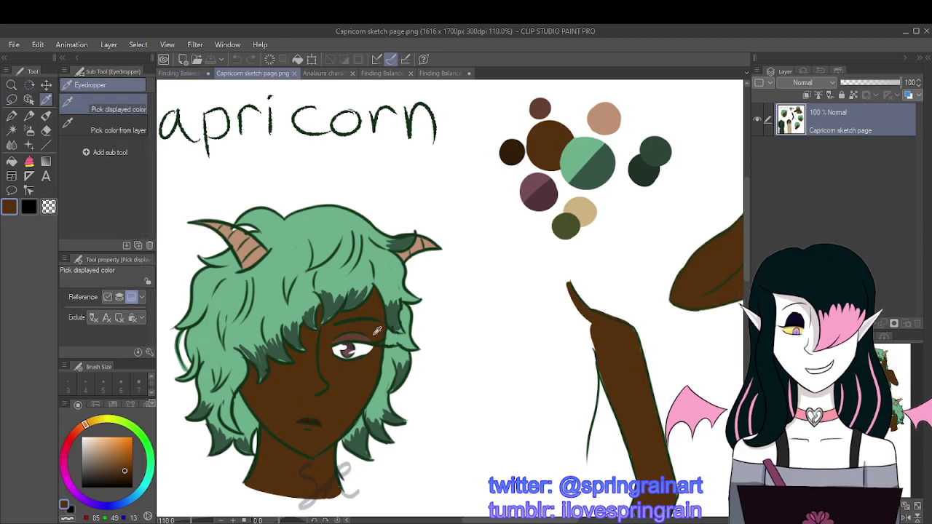
left_click(179, 73)
left_click(12, 115)
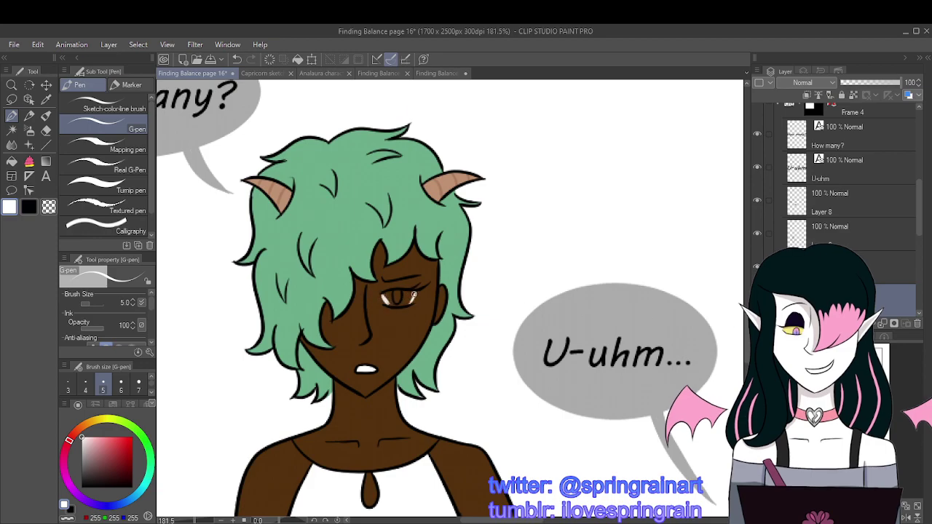
left_click(12, 160)
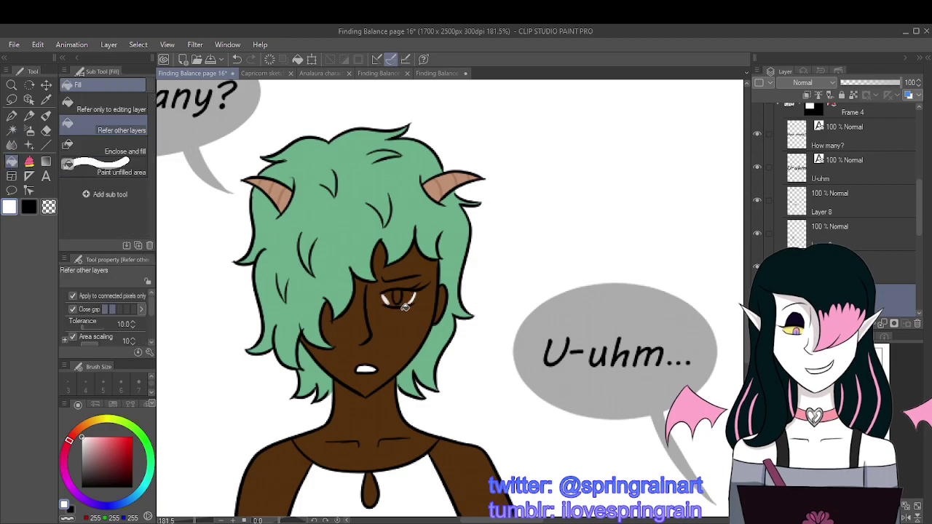
left_click(405, 304)
left_click(390, 297)
key("p")
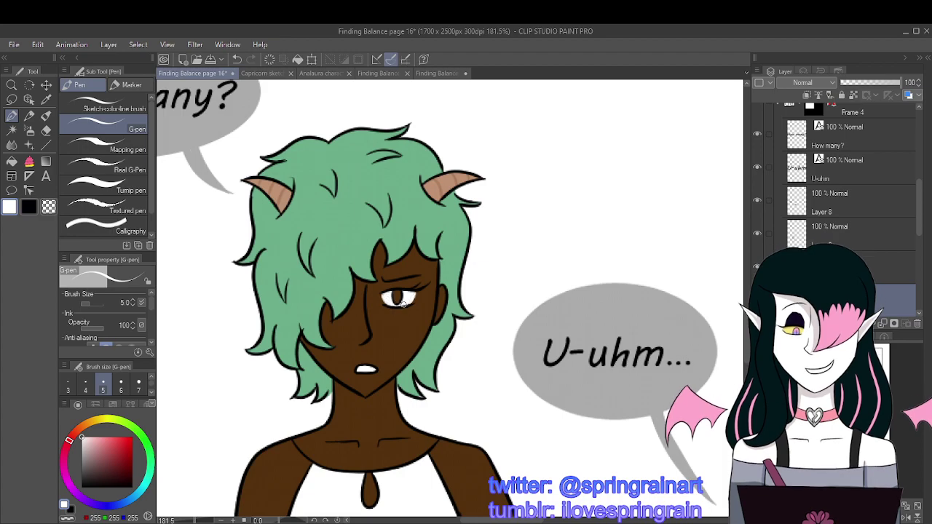
Step: Sample the lighter mauve half-swatch, RGB 116, 76, 84, from the Capricorn sketch page and fill the fourth-panel character's iris
left_click(259, 73)
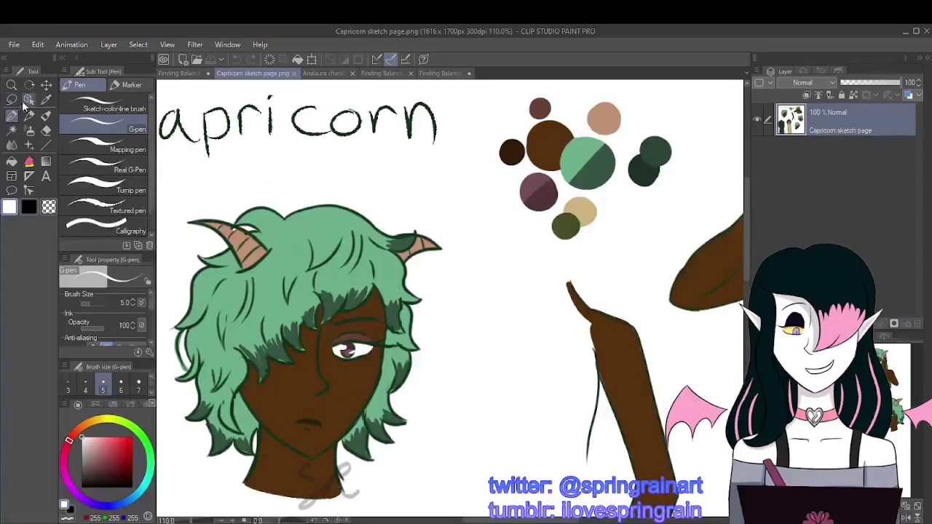
left_click(46, 100)
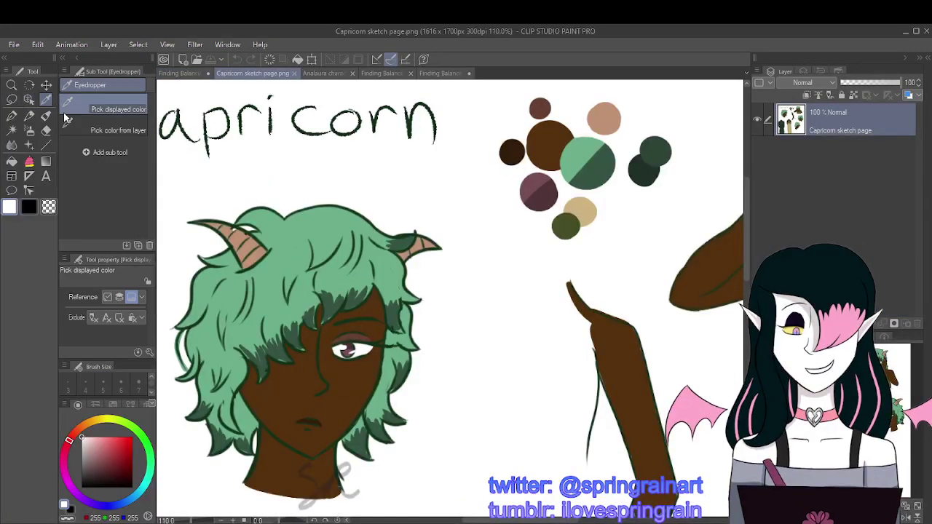
left_click(544, 189)
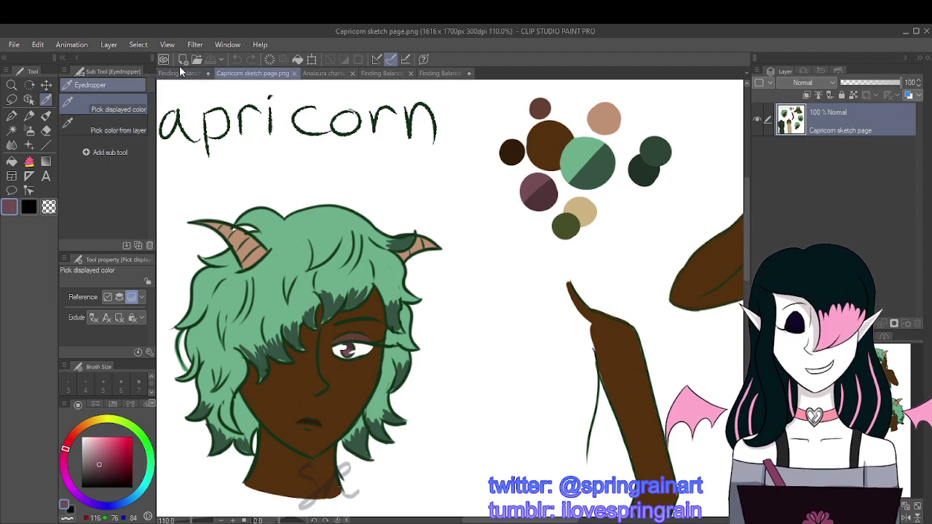
left_click(181, 73)
left_click(12, 161)
left_click(116, 130)
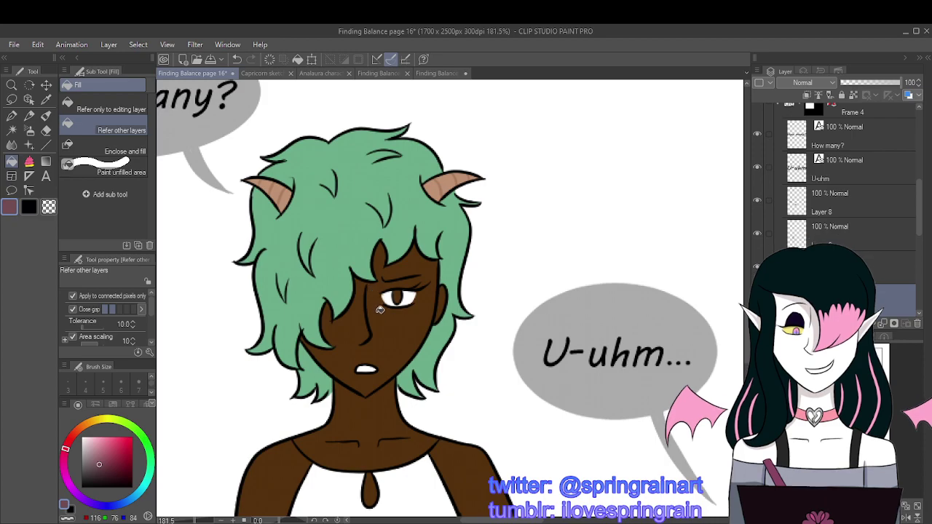
Step: Sample the darker maroon half-swatch, RGB 79, 51, 56, from the Capricorn sketch page and shade the iris with the G-pen
left_click(258, 73)
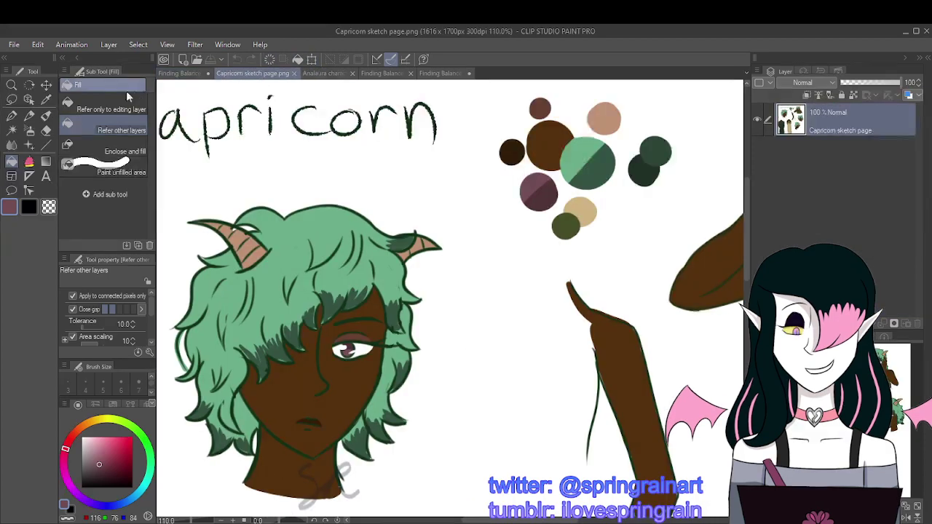
left_click(46, 100)
left_click(542, 194)
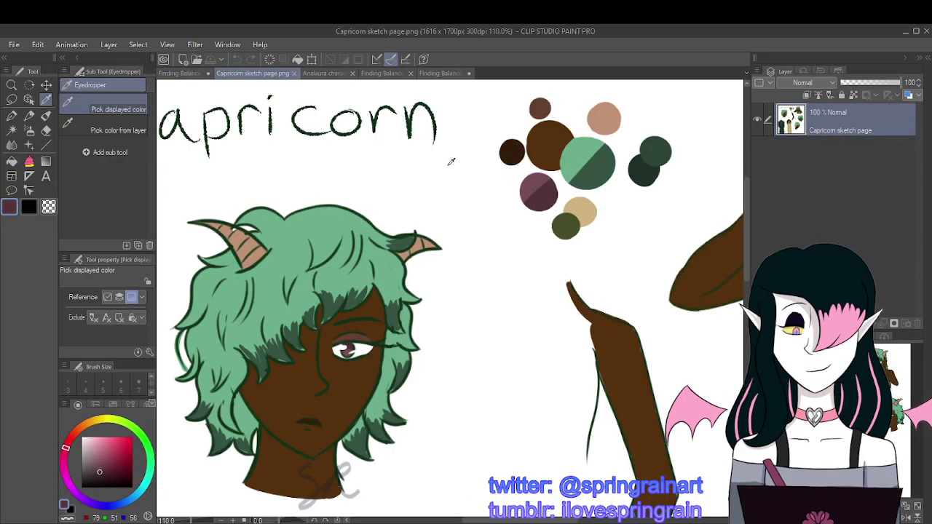
left_click(179, 73)
left_click(12, 115)
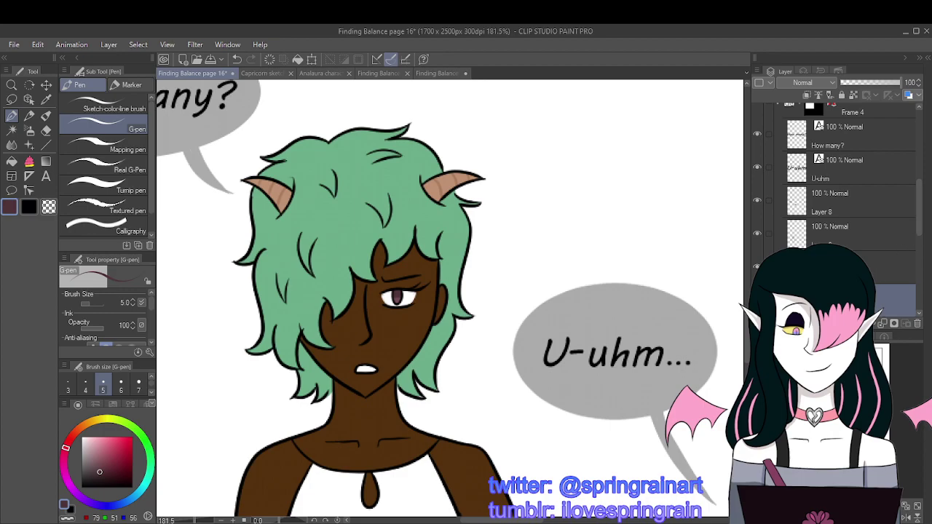
Step: Identify the line art layer by toggling layer visibility and move Layer 27 up between Layer 8 and Layer 6
left_click_drag(794, 298, 776, 188)
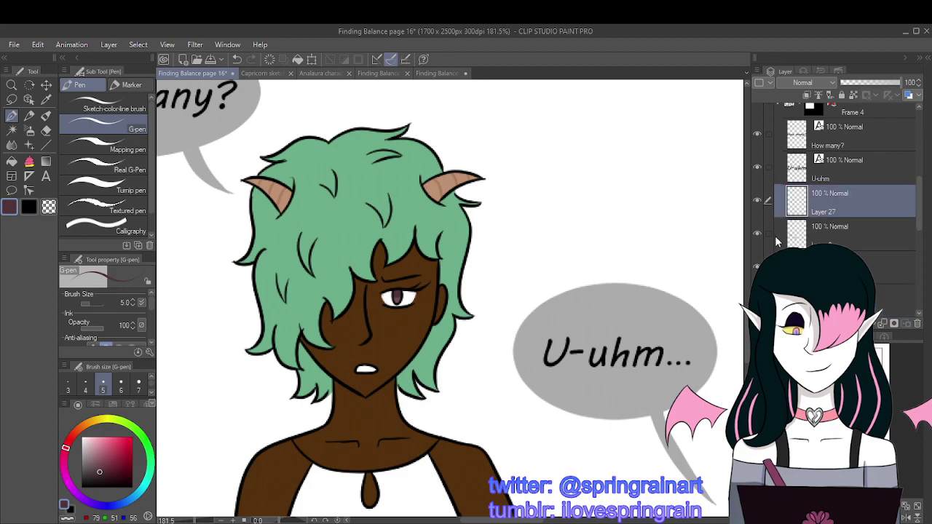
left_click(757, 233)
left_click(757, 233)
left_click(757, 267)
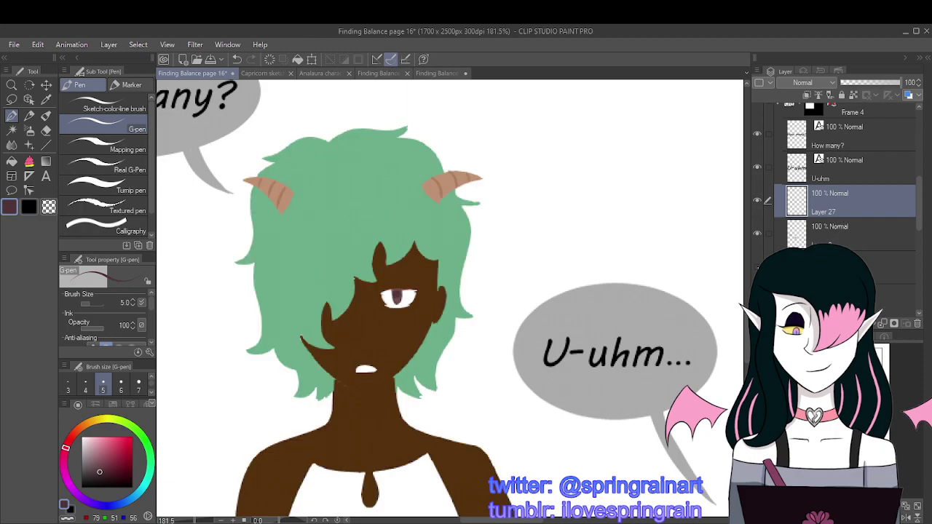
left_click(757, 266)
left_click_drag(846, 211, 845, 236)
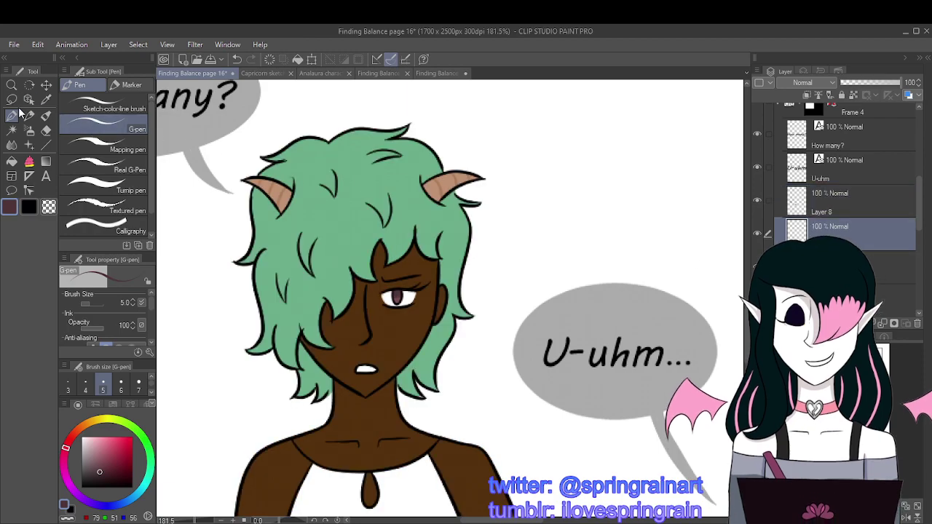
Step: Paint a small white highlight in the fourth-panel character's iris with the size 5 G-pen
left_click(82, 438)
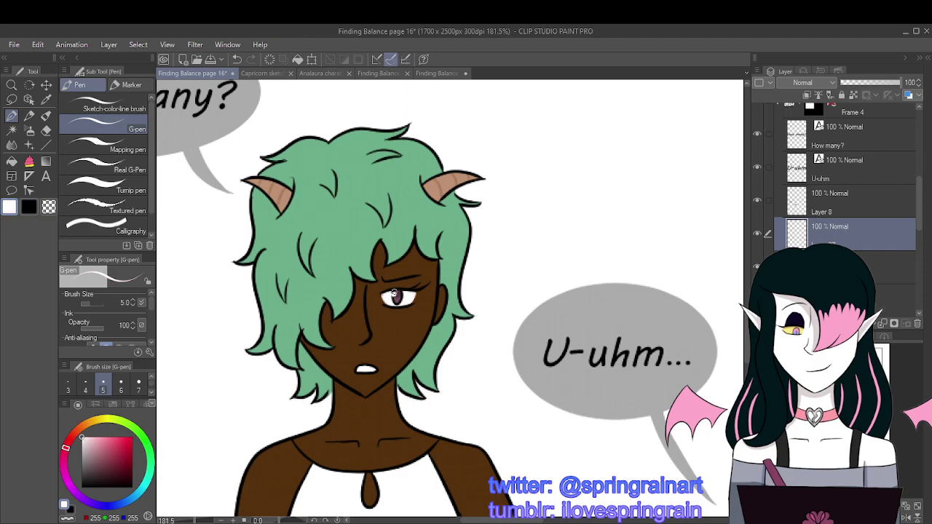
scroll(394, 295, "down", 3)
scroll(398, 294, "up", 4)
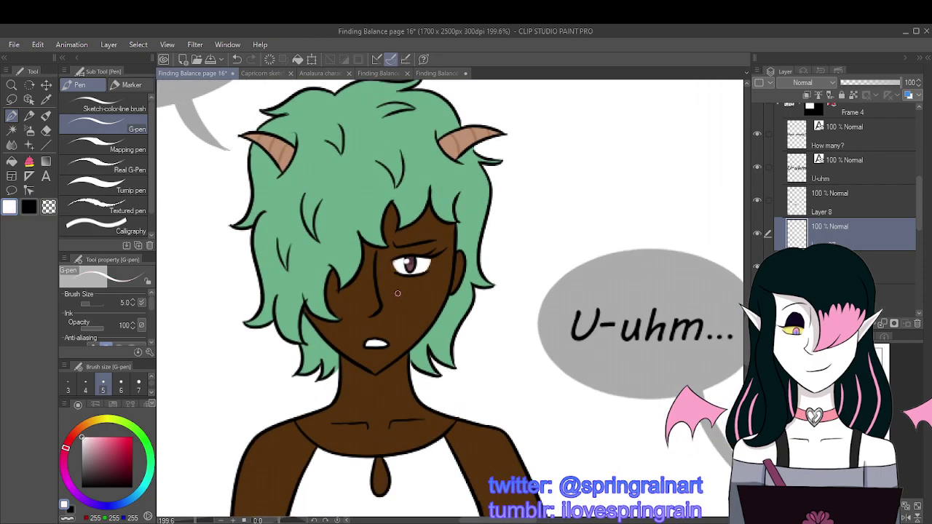
scroll(420, 255, "up", 1)
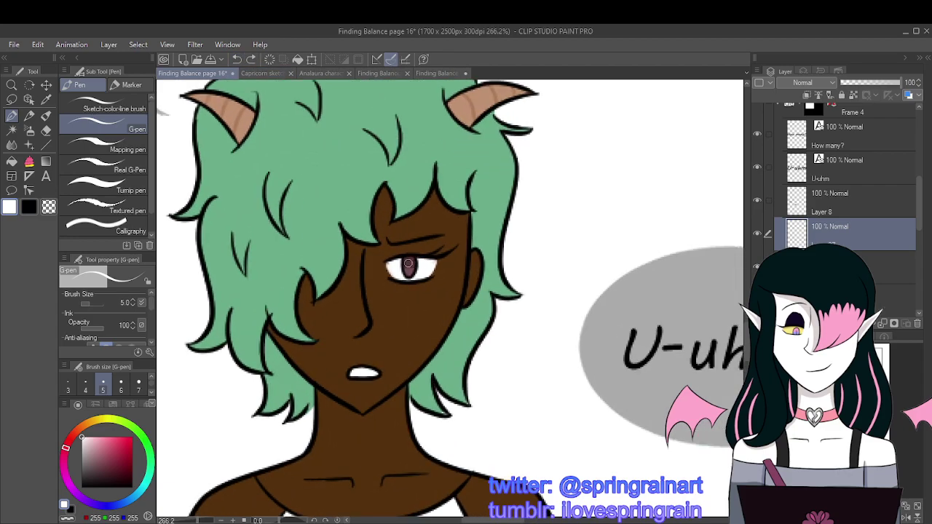
scroll(426, 247, "down", 2)
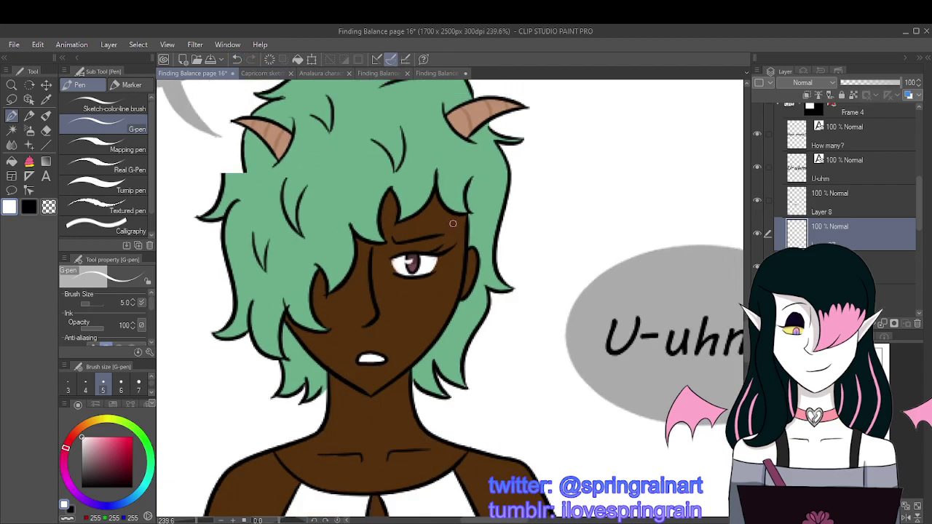
scroll(452, 235, "down", 4)
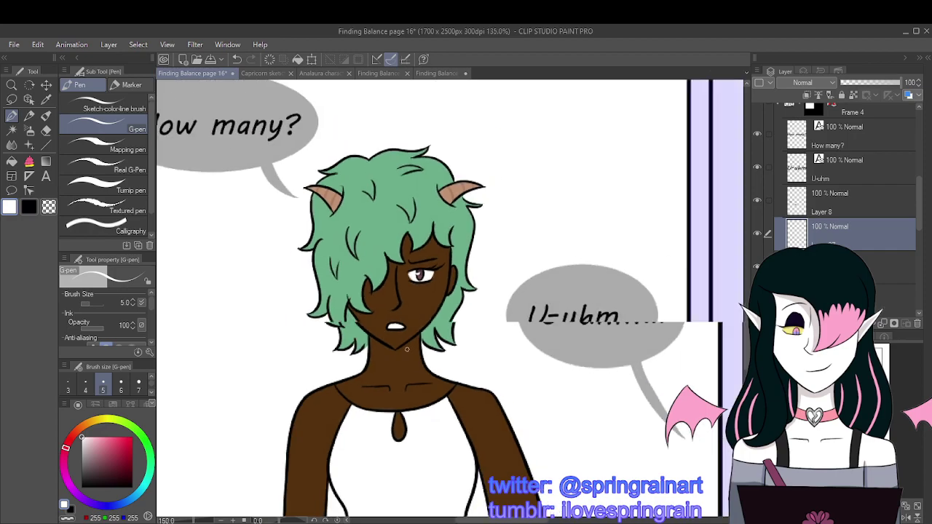
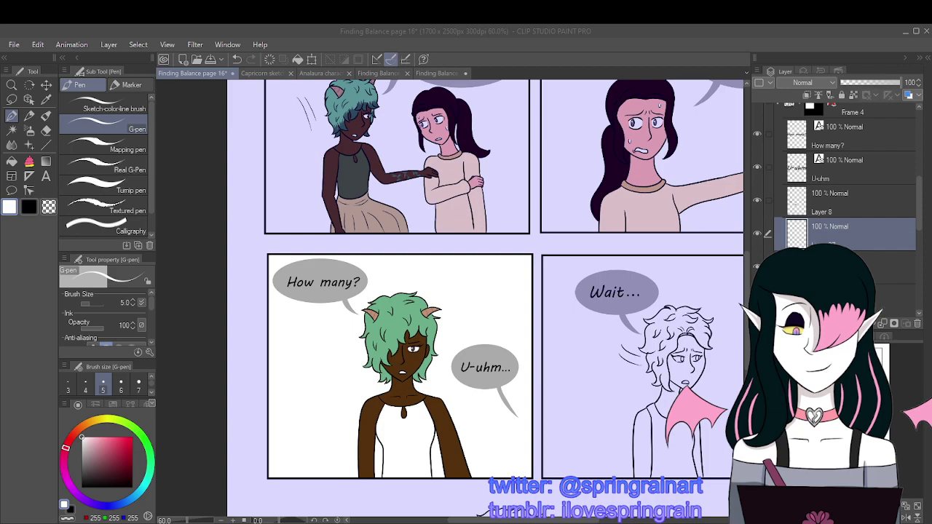
Step: Fill the fourth-panel character's top with olive green, RGB 69, 77, 38, sampled from the second-panel top, on a new layer beneath Layer 25
left_click(635, 401)
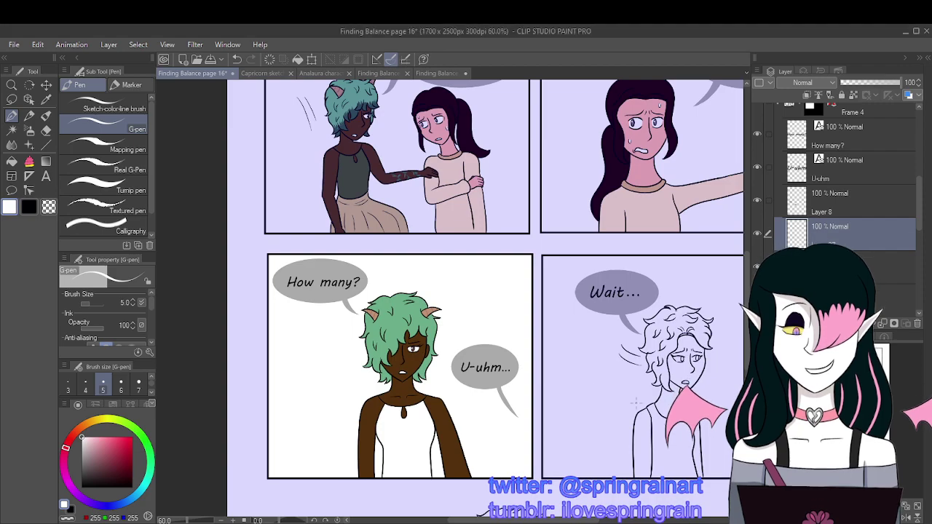
left_click(47, 99)
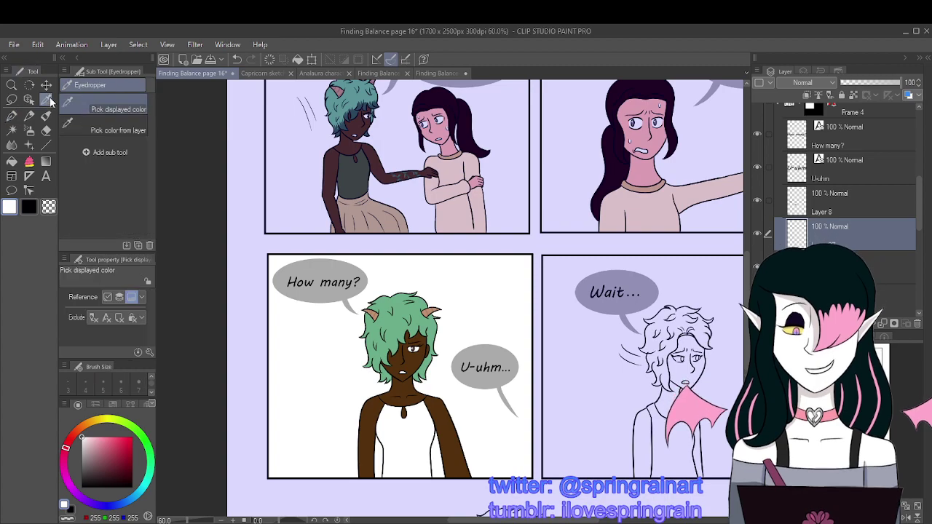
left_click(355, 169)
left_click(11, 162)
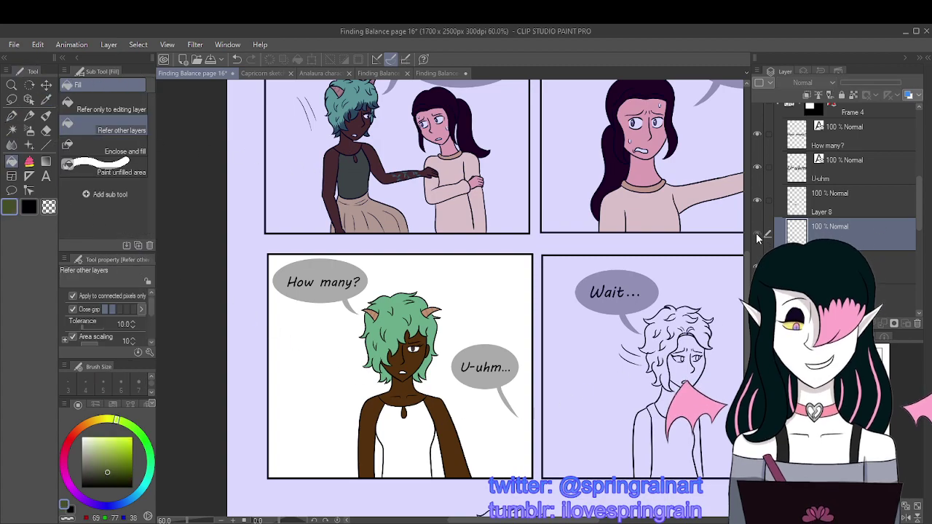
scroll(919, 215, "down", 3)
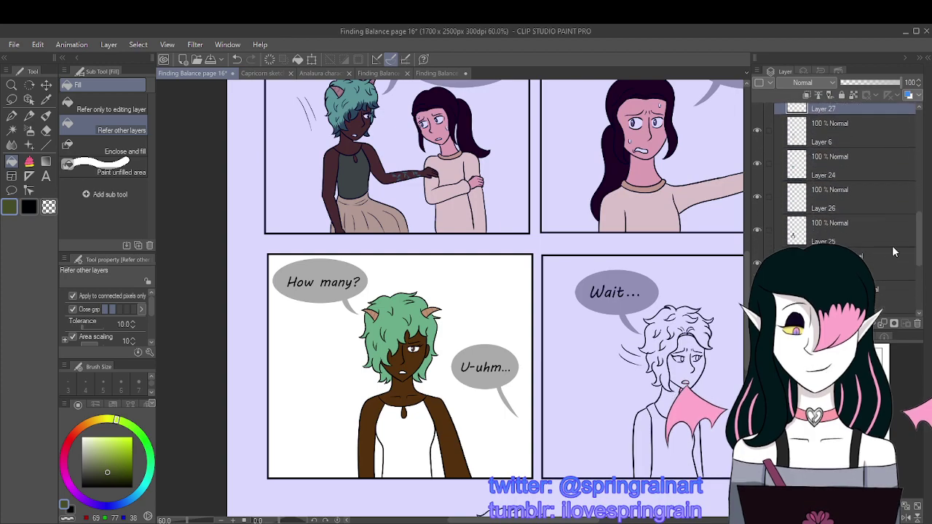
left_click(851, 232)
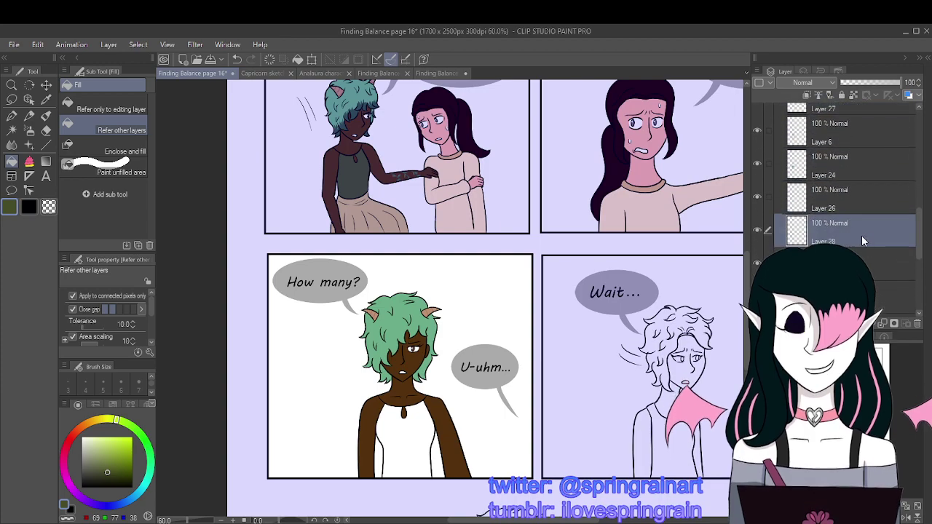
left_click(844, 264)
scroll(430, 481, "up", 1)
left_click(413, 434)
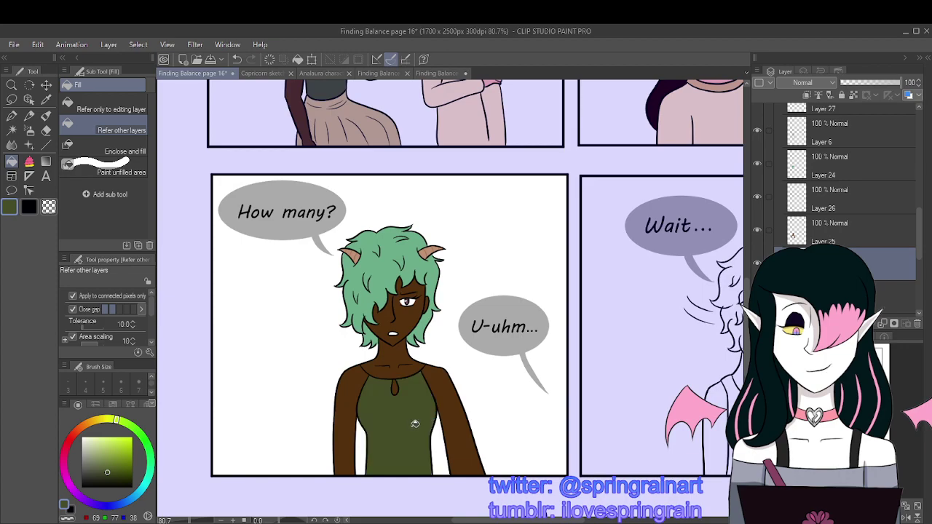
scroll(458, 442, "up", 1)
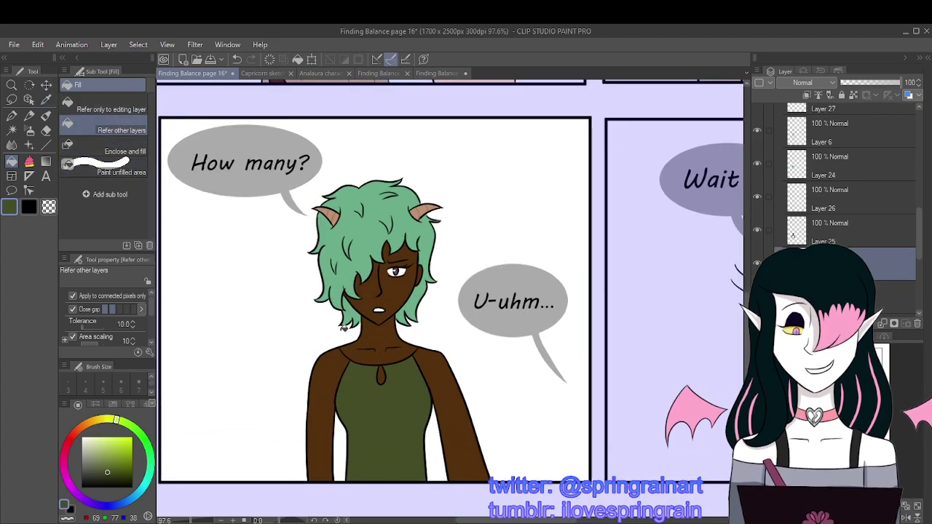
Step: Collapse the Frame 4 folder and select the Frame 5 folder so the fifth panel's layers are ready for colouring
scroll(342, 329, "down", 2)
left_click_drag(737, 347, 608, 348)
scroll(608, 348, "up", 2)
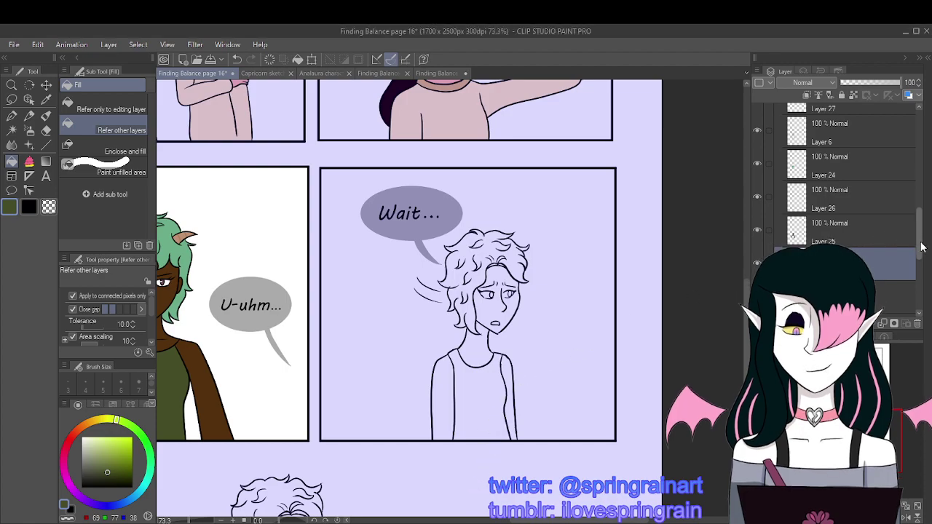
mouse_move(921, 243)
left_mouse_down()
mouse_move(922, 229)
mouse_move(921, 238)
left_mouse_up()
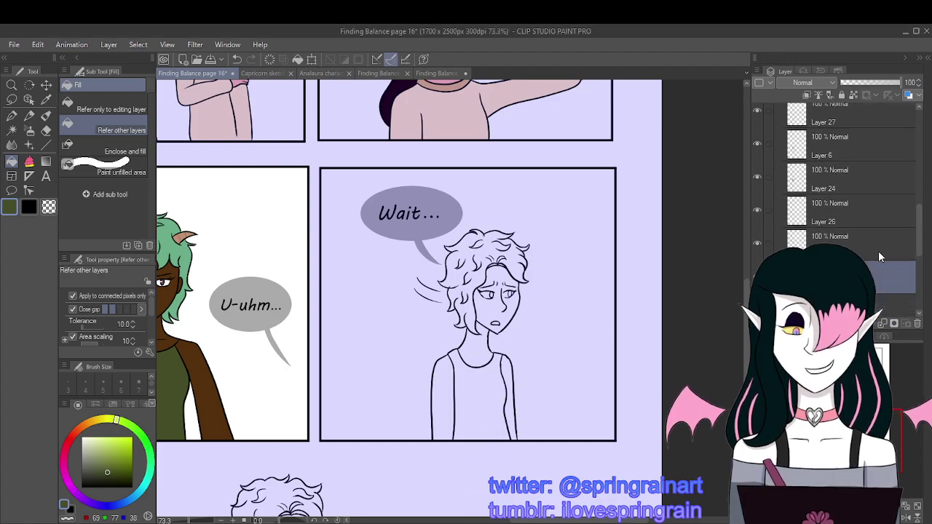
left_click(878, 247)
left_click(830, 184)
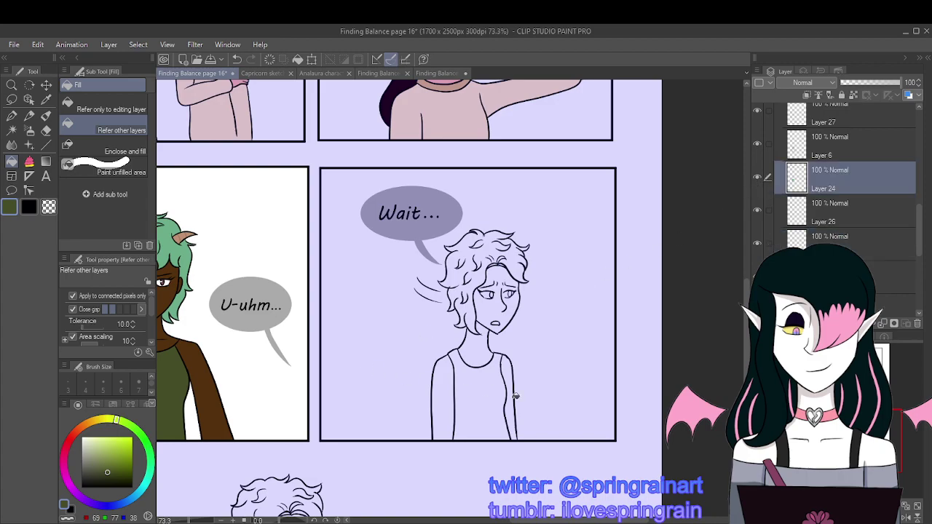
scroll(449, 298, "left", 3)
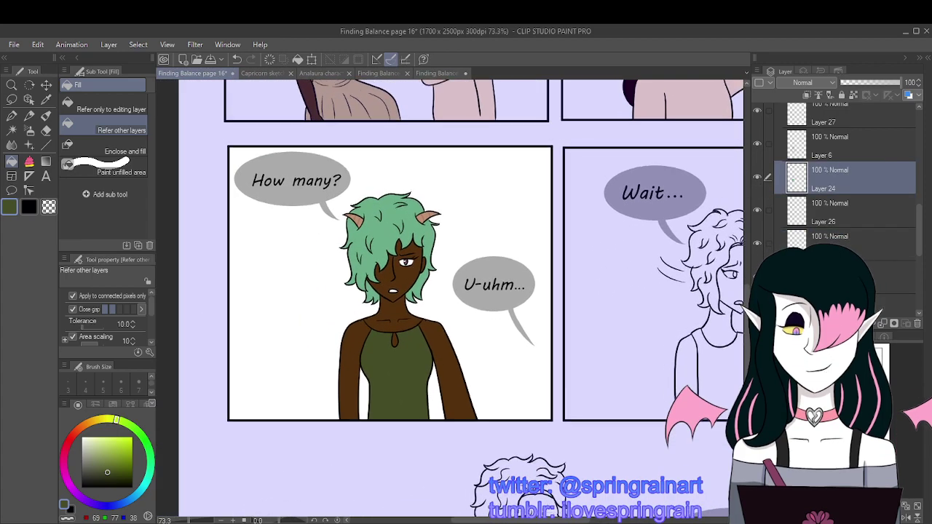
scroll(450, 299, "right", 3)
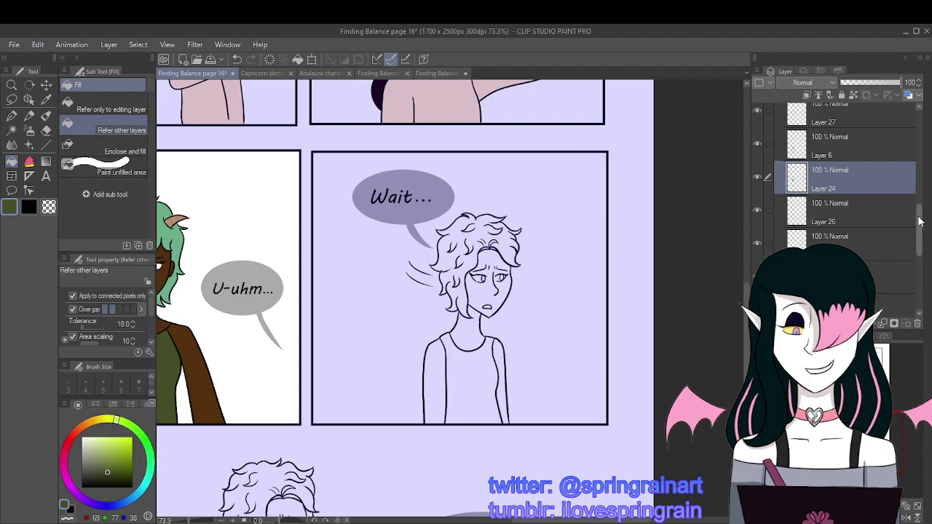
left_click_drag(919, 222, 919, 169)
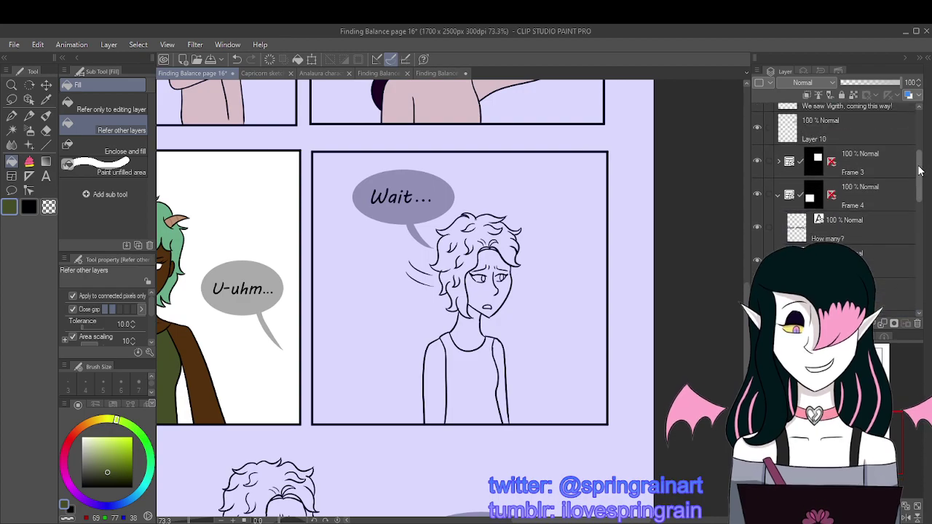
left_click(779, 192)
left_click(872, 226)
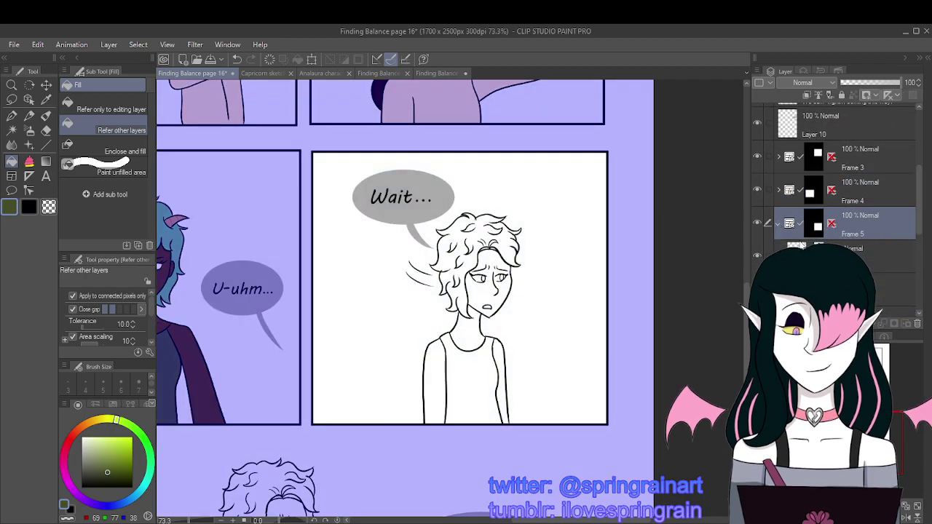
scroll(873, 227, "down", 3)
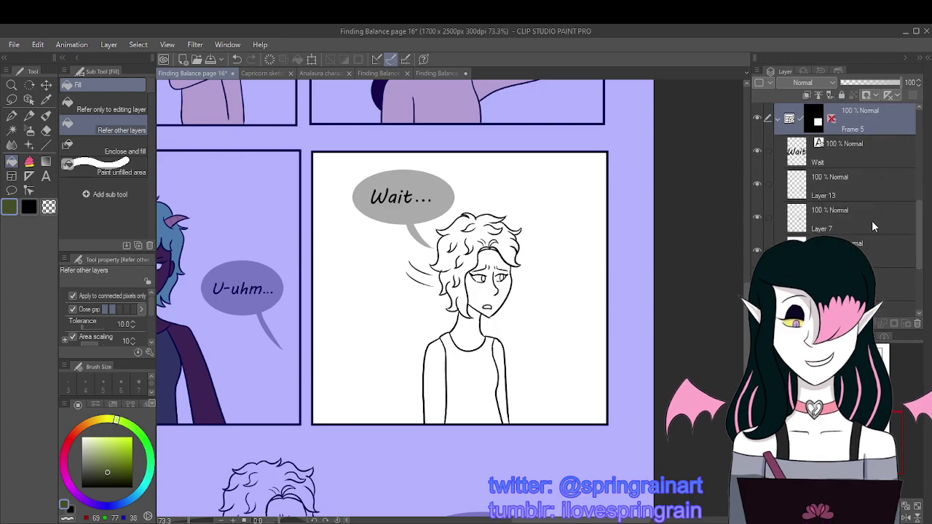
Step: Look through the Capricorn, Analaura and Finding Balance Page 15 references for the fifth-panel character's colours
left_click(46, 99)
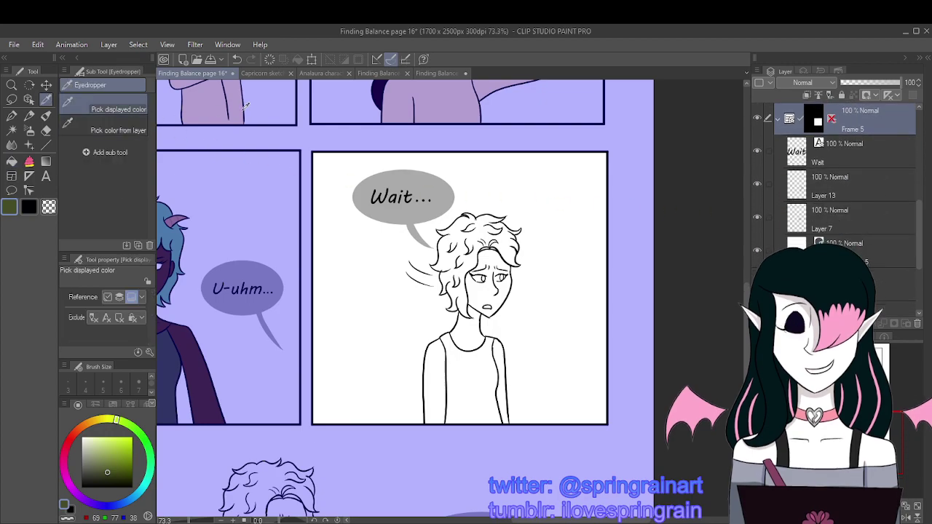
left_click(264, 74)
left_click(326, 75)
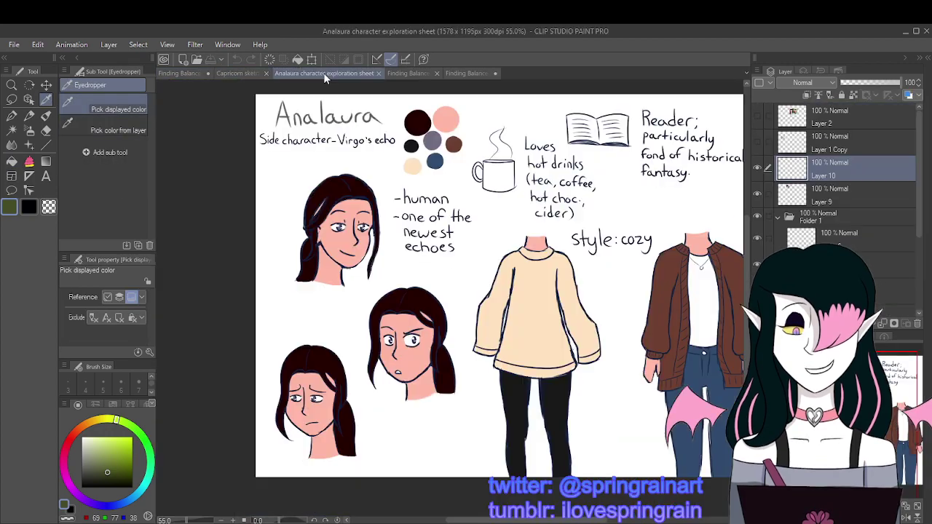
left_click(262, 74)
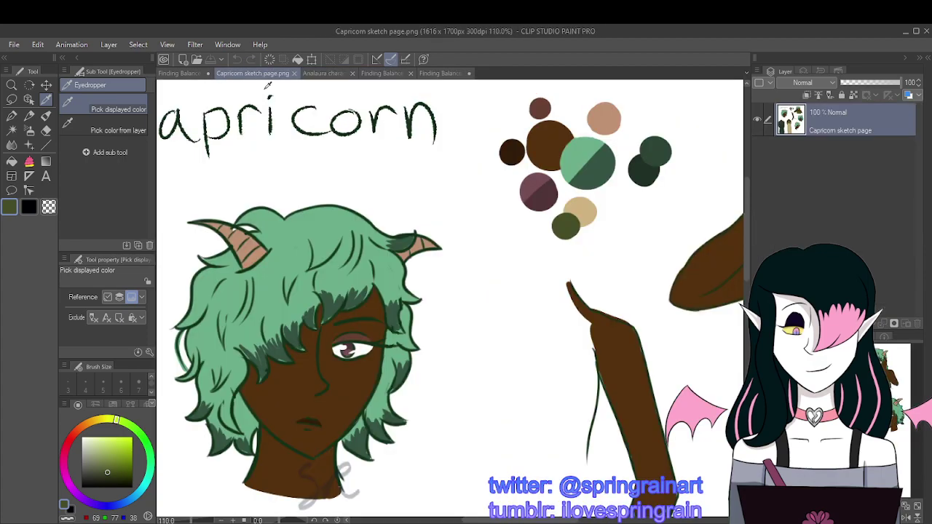
scroll(450, 298, "down", 5)
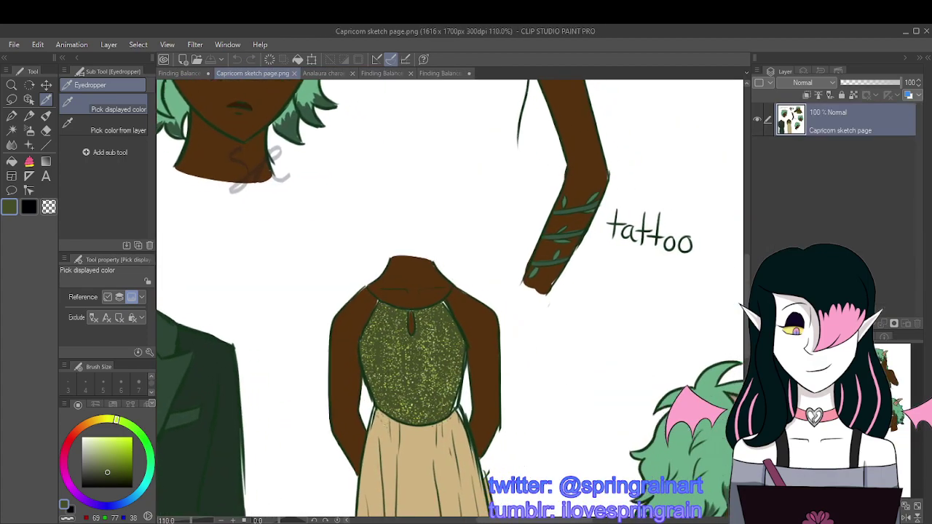
scroll(450, 298, "up", 3)
scroll(450, 299, "right", 2)
scroll(450, 299, "left", 2)
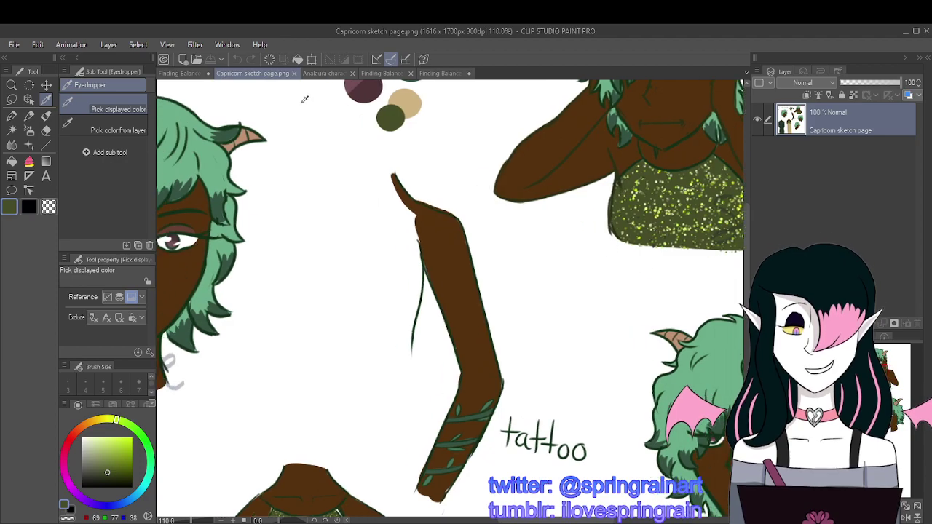
left_click(342, 73)
left_click(408, 73)
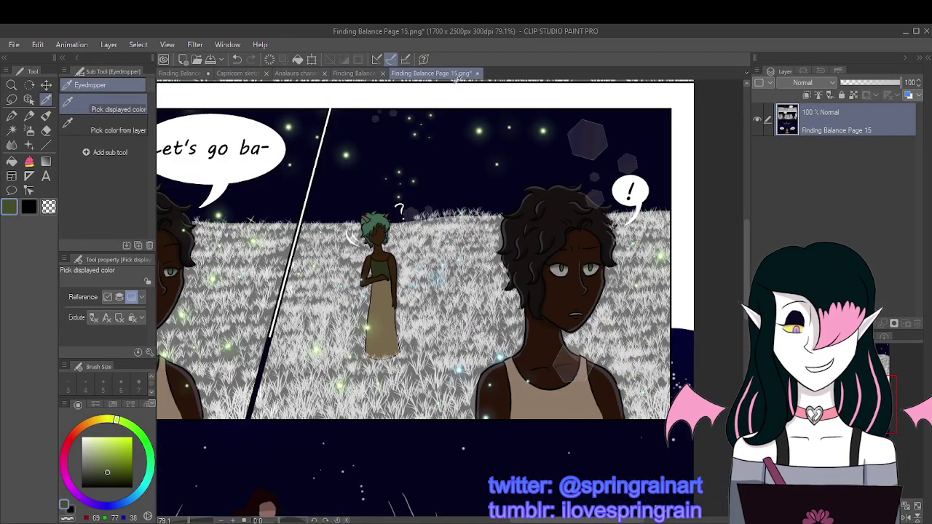
left_click(445, 74)
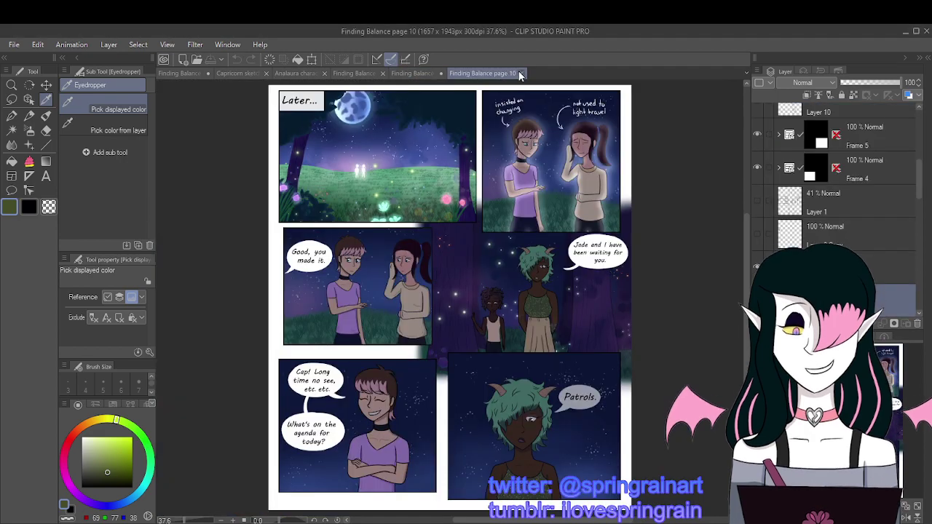
Step: Close Finding Balance page 10, bring up the layered Page 15 file and expand its Frame 1 folder
left_click(520, 73)
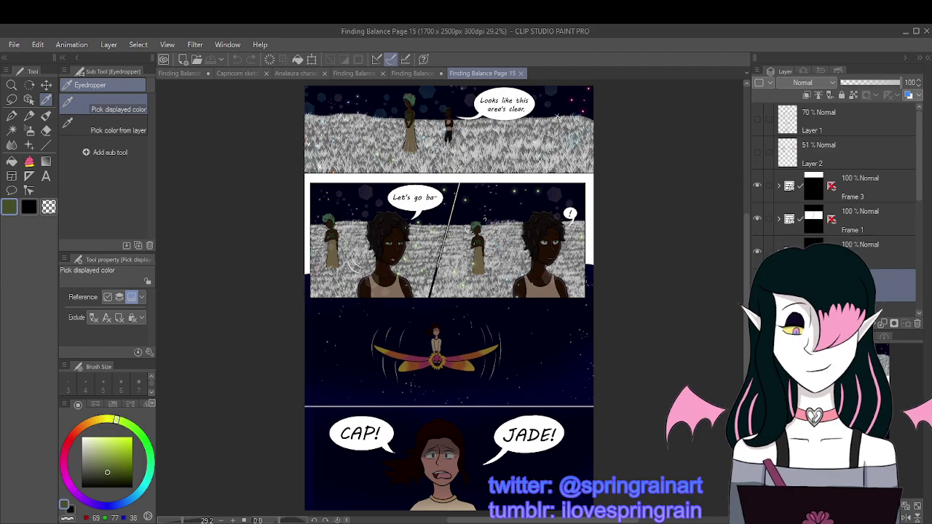
left_click(856, 242)
left_click(857, 222)
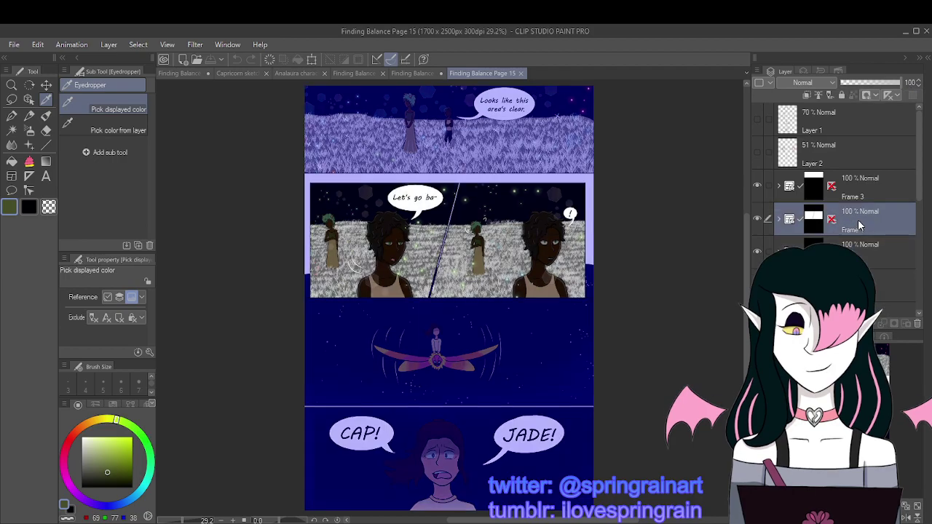
left_click(780, 222)
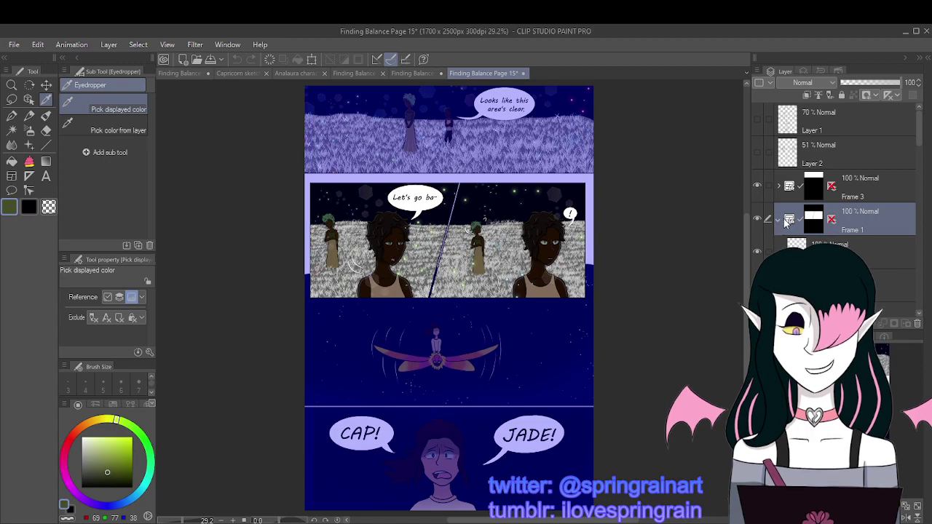
left_click(869, 181)
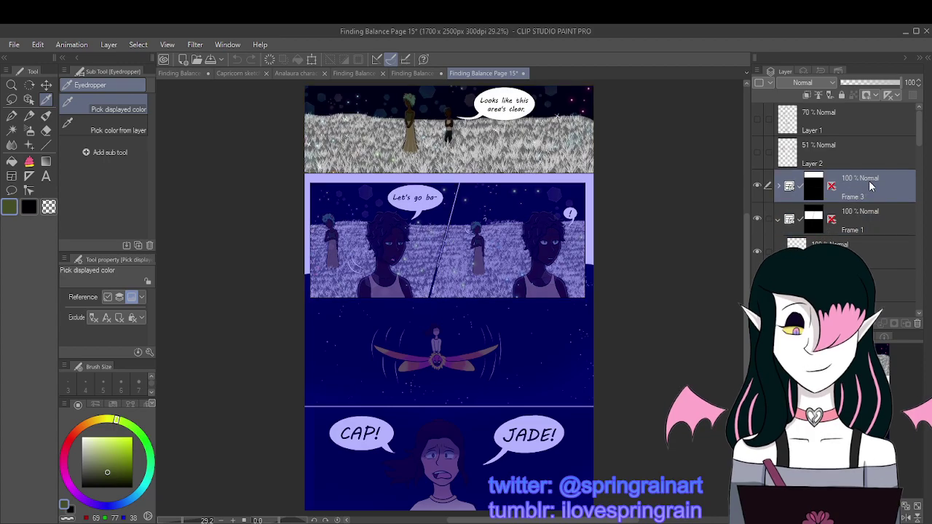
left_click(872, 219)
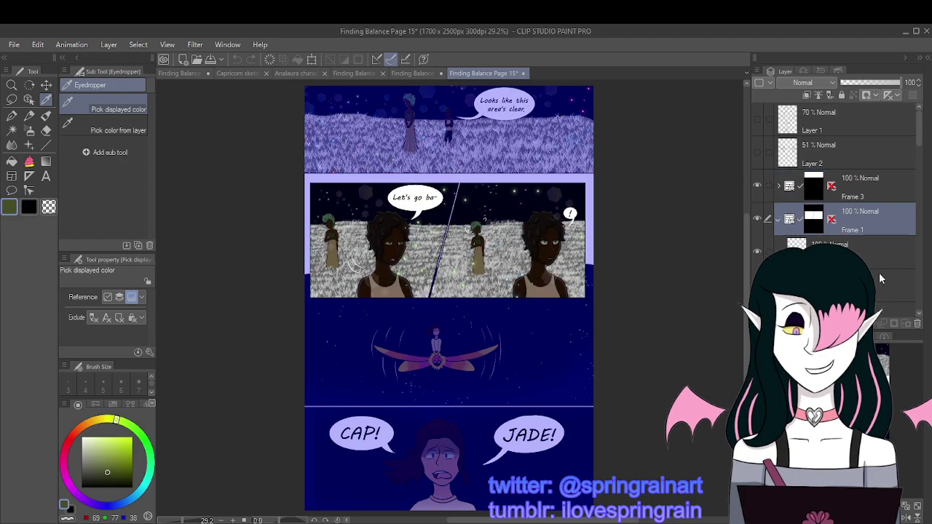
Step: Toggle the upper effect layers in Page 15's Frame 1, leaving Layer 37 hidden and Layer 8 and Layer 38 Copy shown
scroll(879, 271, "down", 5)
scroll(880, 250, "down", 2)
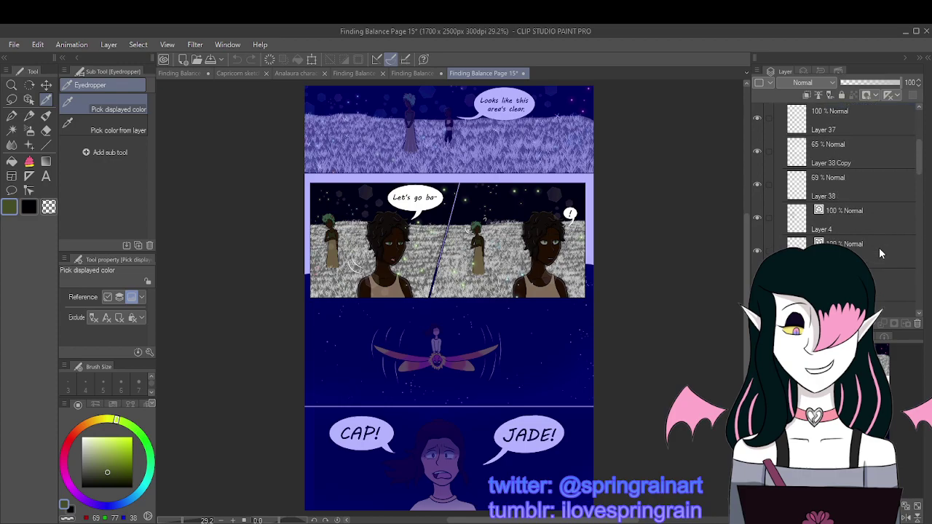
scroll(883, 232, "up", 2)
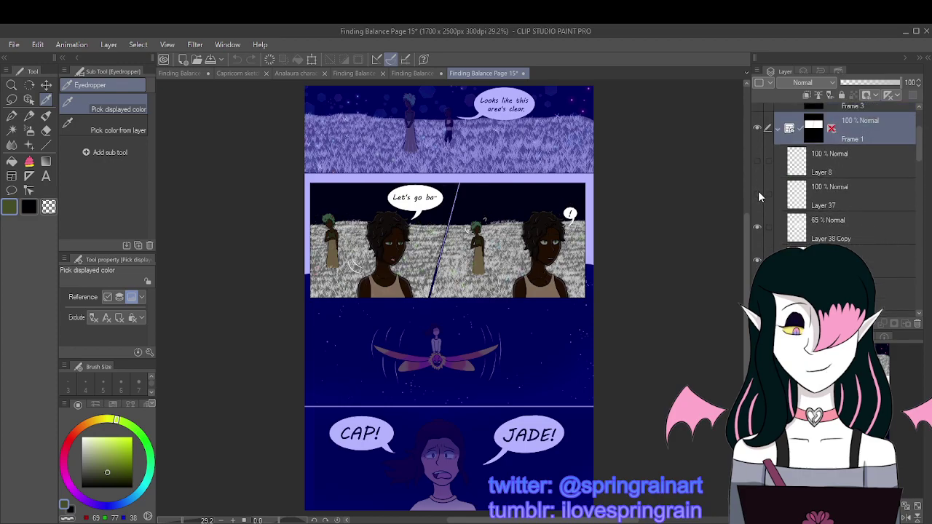
left_click(756, 159)
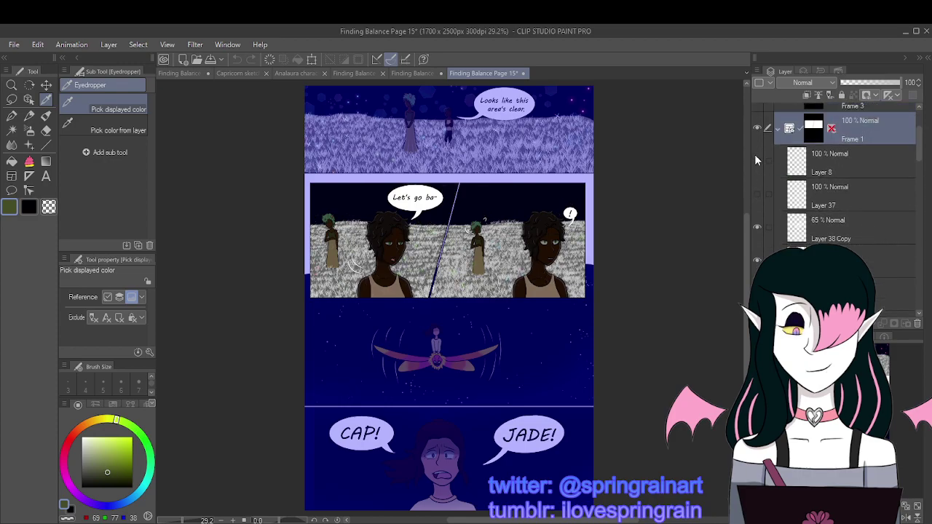
left_click(757, 195)
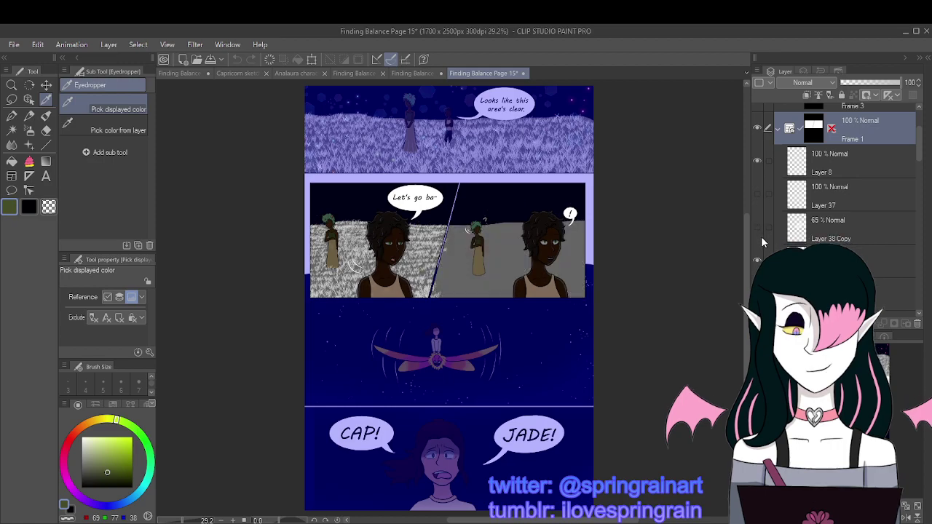
left_click(757, 229)
Step: Find and hide the 48% dark overlay, Layer 23 Copy 3, in Frame 1 to expose the characters' flat colours
scroll(880, 267, "down", 5)
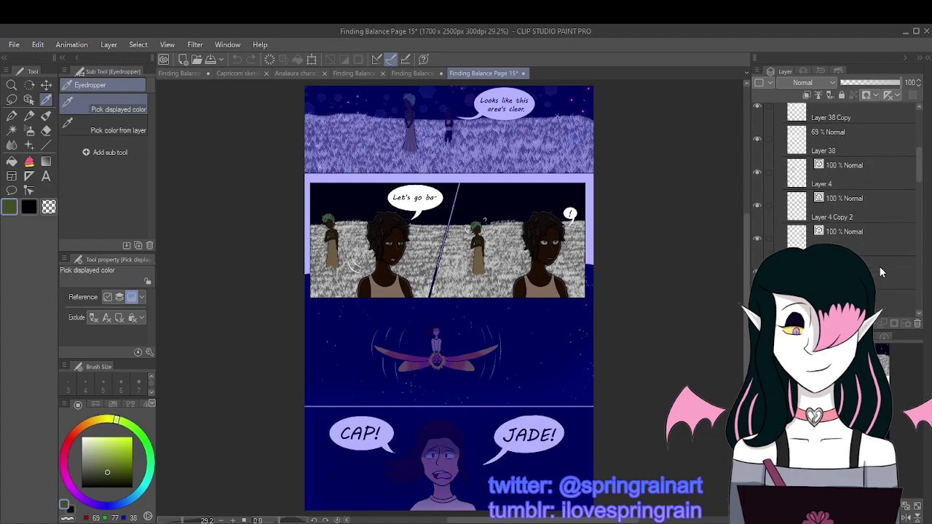
scroll(879, 266, "down", 6)
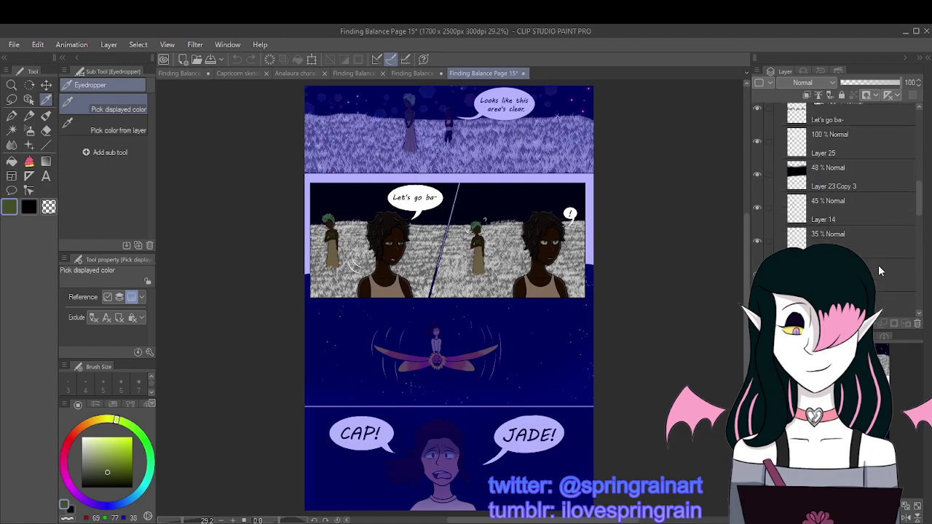
scroll(877, 271, "down", 1)
left_click(757, 250)
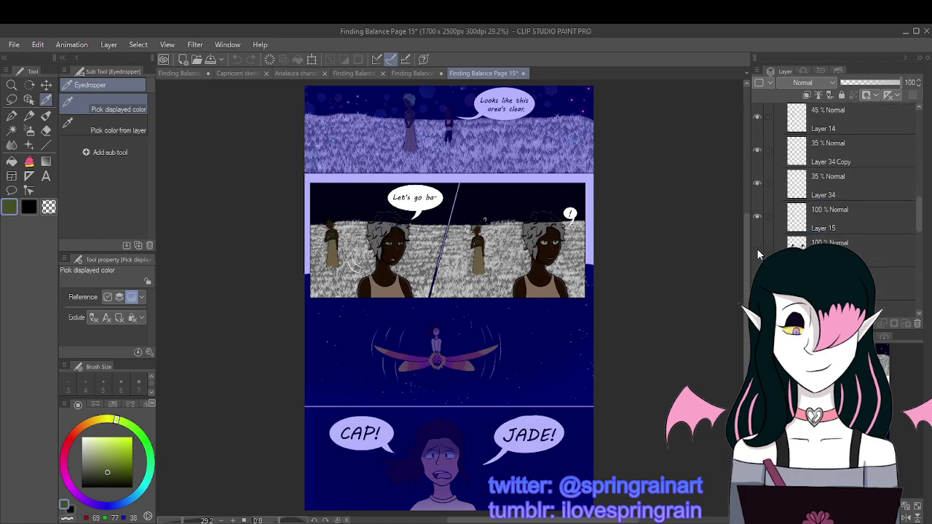
left_click(758, 250)
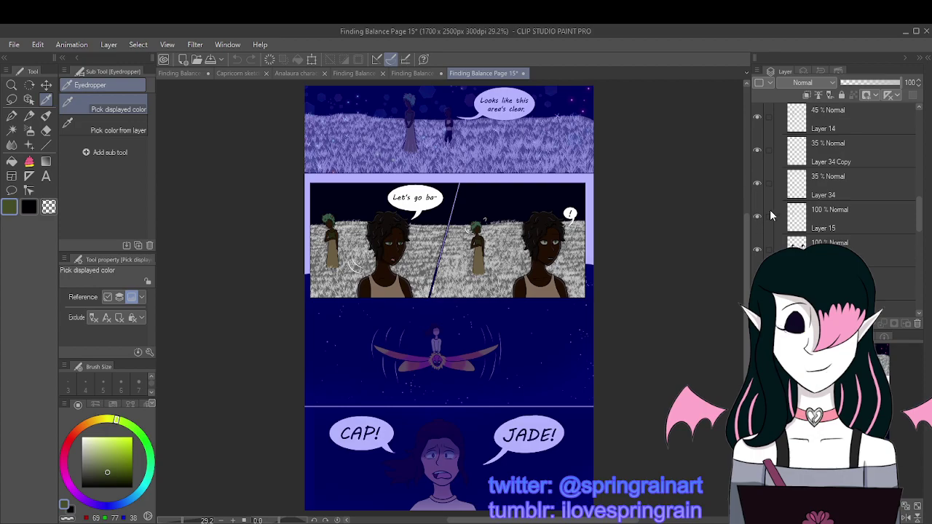
scroll(776, 205, "up", 3)
left_click(758, 175)
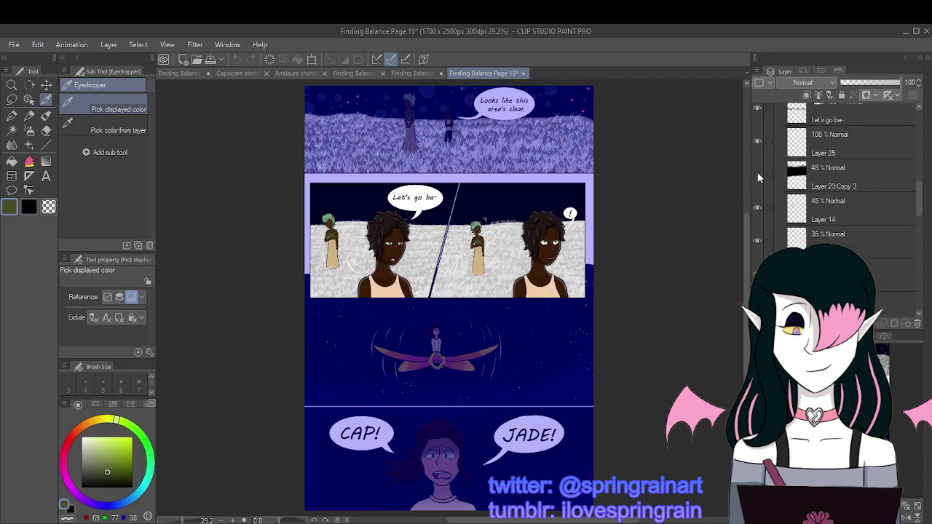
Step: Sample the curly-haired character's dark brown skin, RGB 61, 29, 7, from Page 15 and return to Finding Balance page 16
scroll(437, 232, "up", 5)
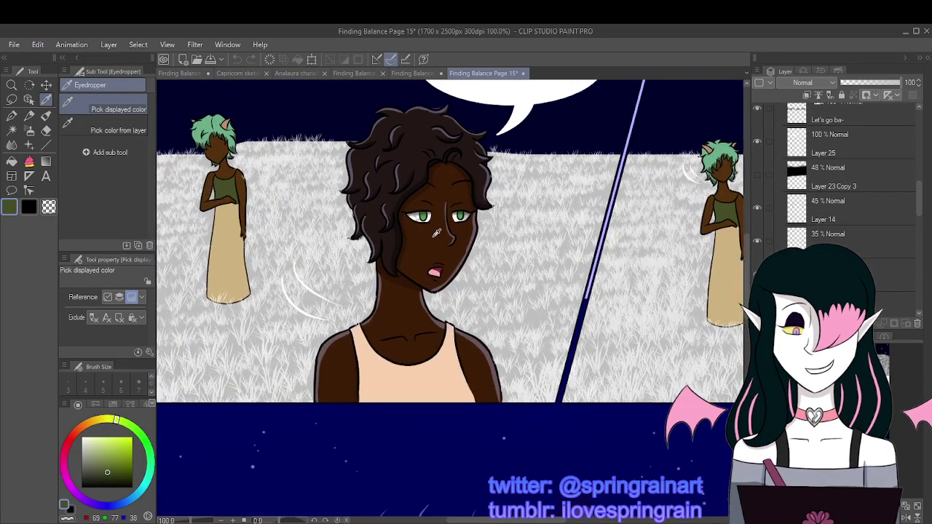
left_click(437, 231)
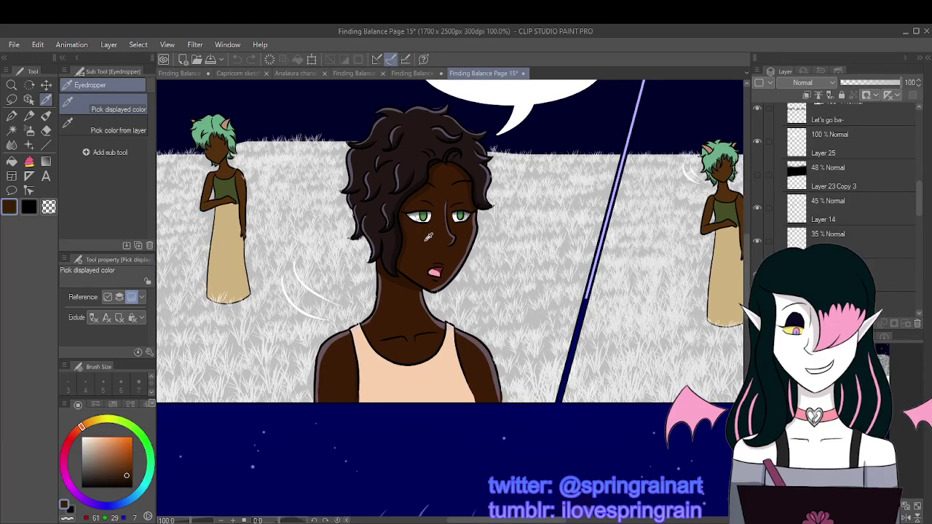
left_click(404, 74)
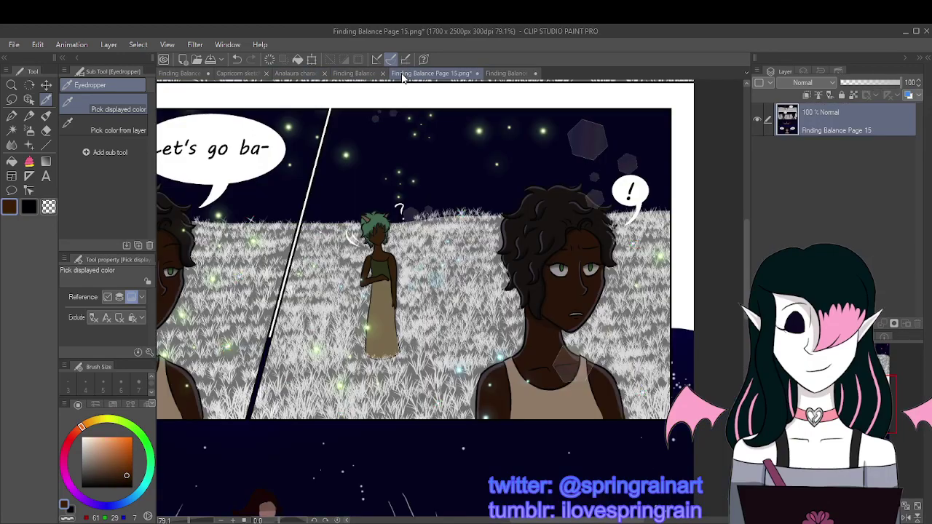
left_click(193, 74)
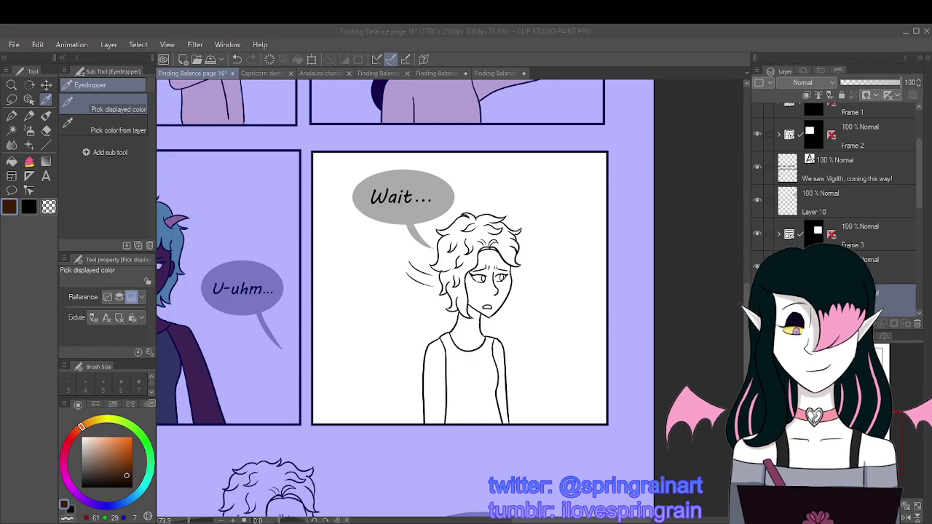
key("ctrl+minus")
key("ctrl+minus")
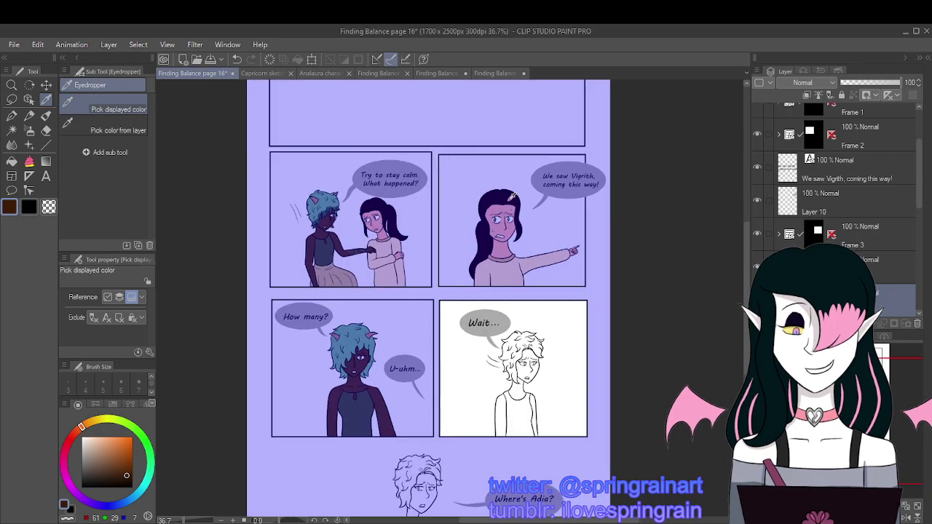
key("ctrl+plus")
key("ctrl+plus")
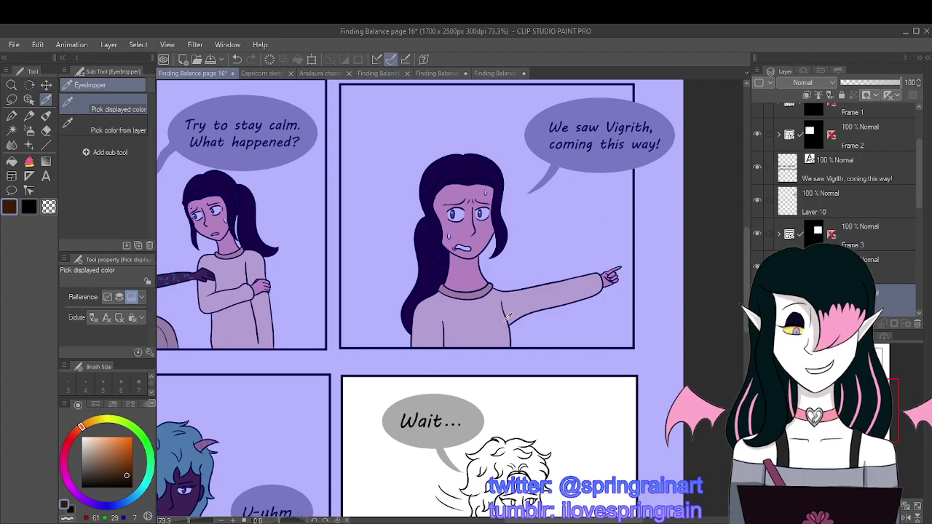
key("ctrl+minus")
key("ctrl+minus")
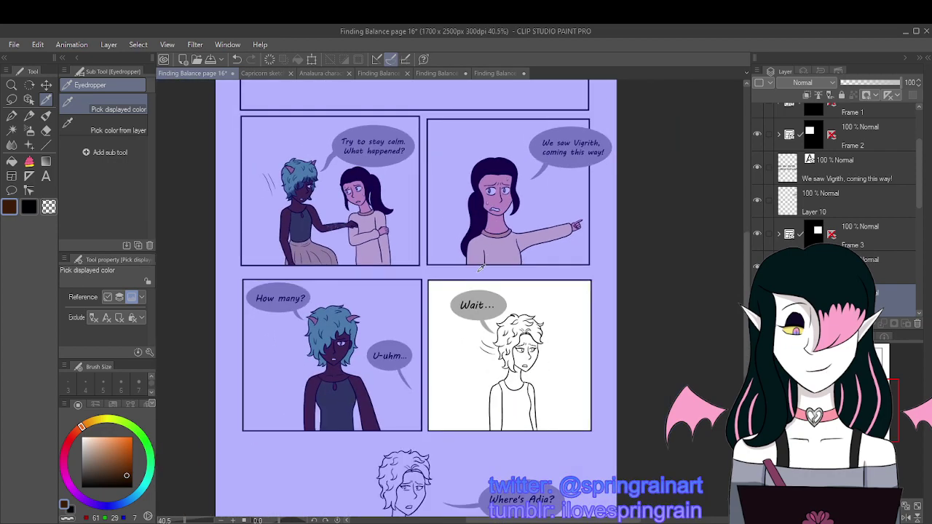
scroll(466, 445, "up", 1)
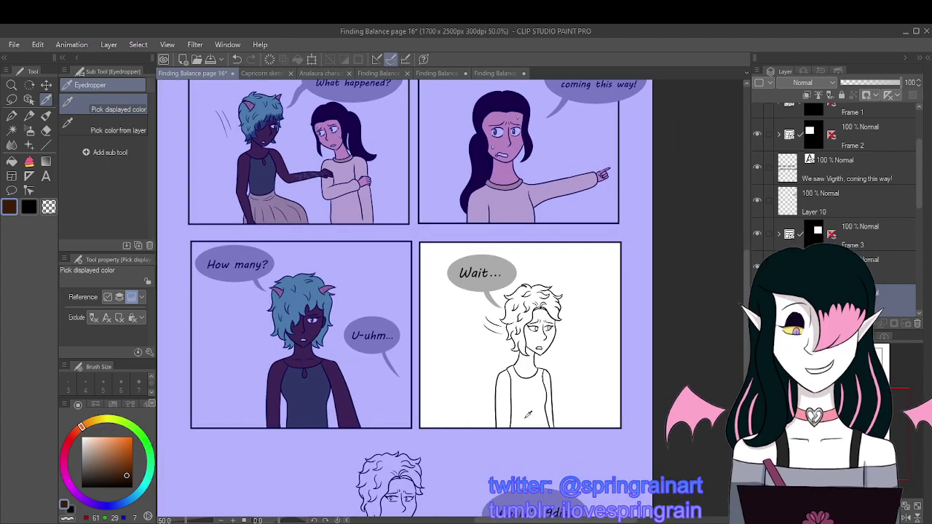
scroll(408, 440, "down", 3)
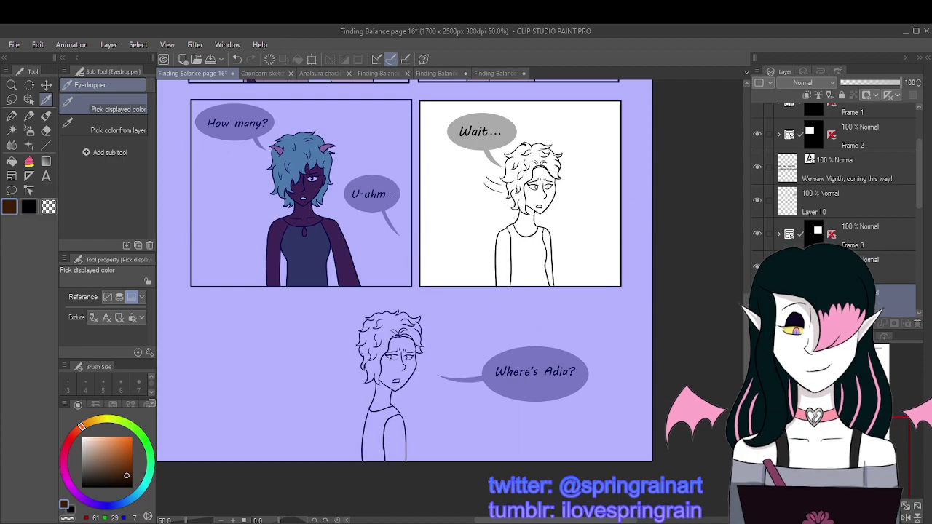
left_click_drag(748, 364, 748, 280)
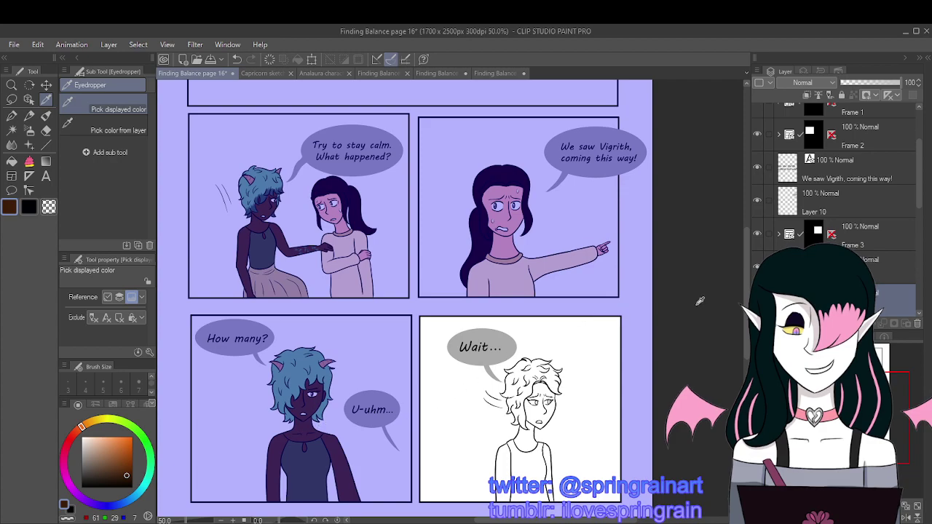
Step: Ready the Fill tool with the Refer other layers option and make Layer 13 in Frame 5 the active layer
left_click(12, 161)
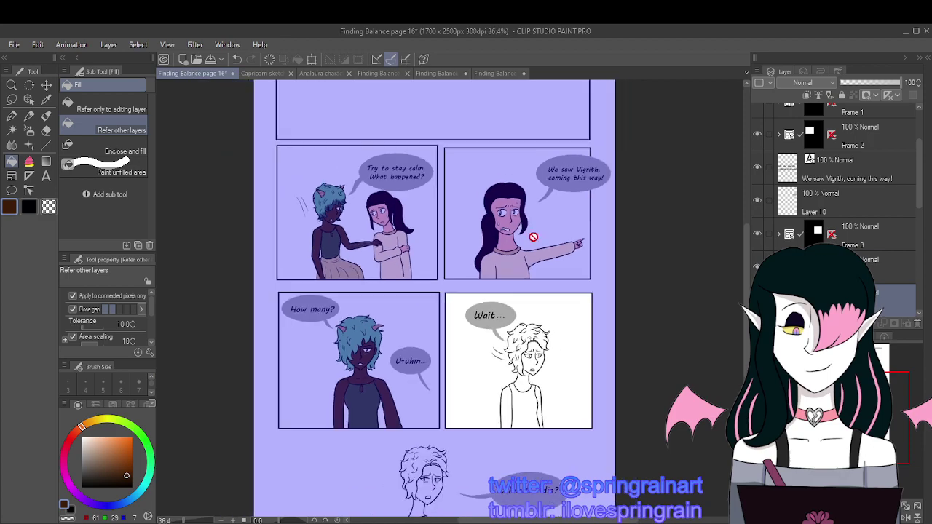
scroll(578, 376, "up", 2)
scroll(921, 193, "down", 3)
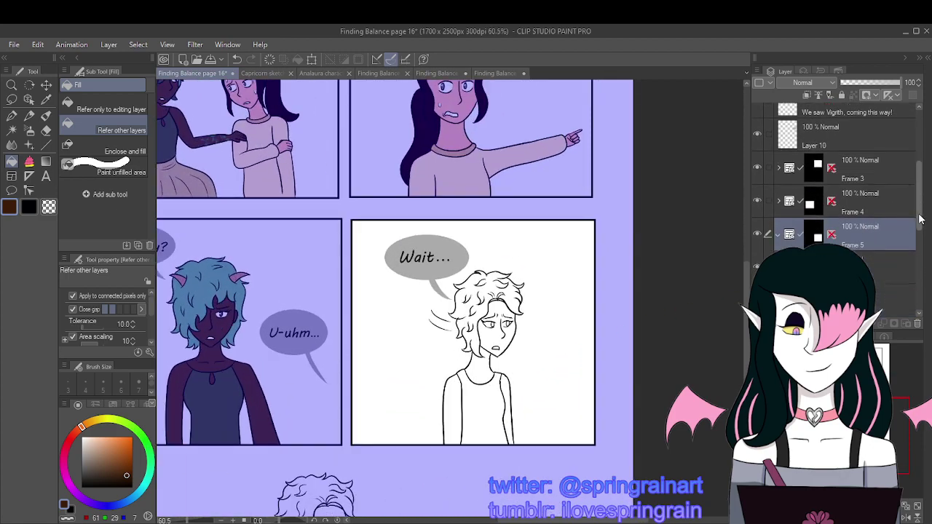
left_click_drag(923, 221, 921, 248)
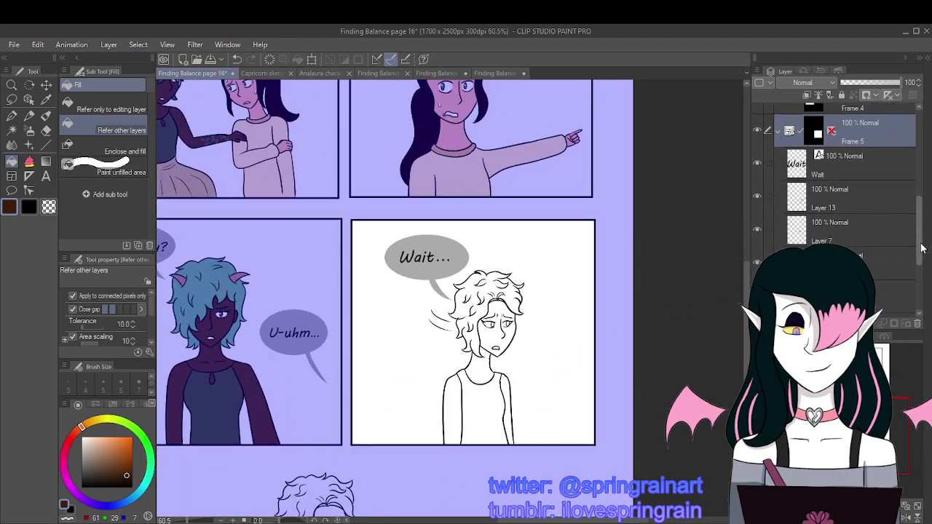
left_click(776, 197)
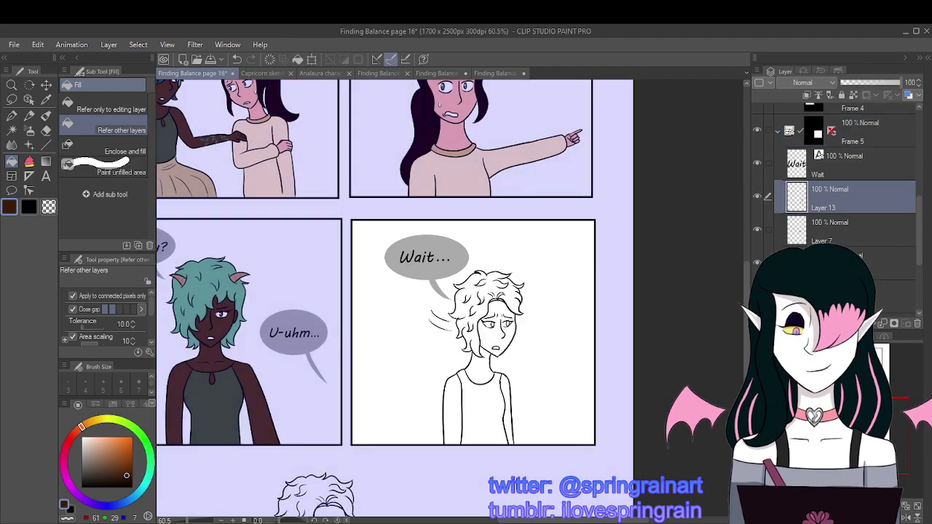
Step: Add a new layer inside Frame 5 and place it directly below Layer 13
left_click(758, 263)
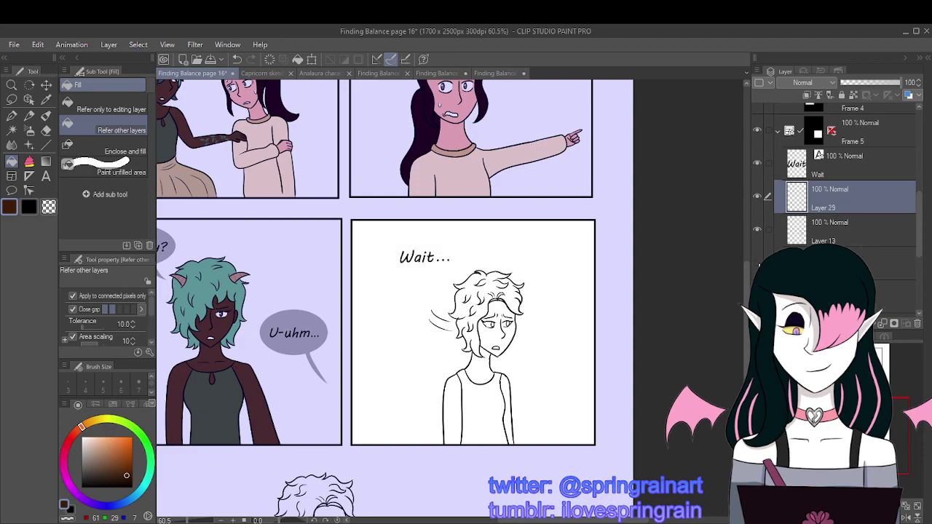
left_click(758, 264)
left_click_drag(873, 191, 873, 233)
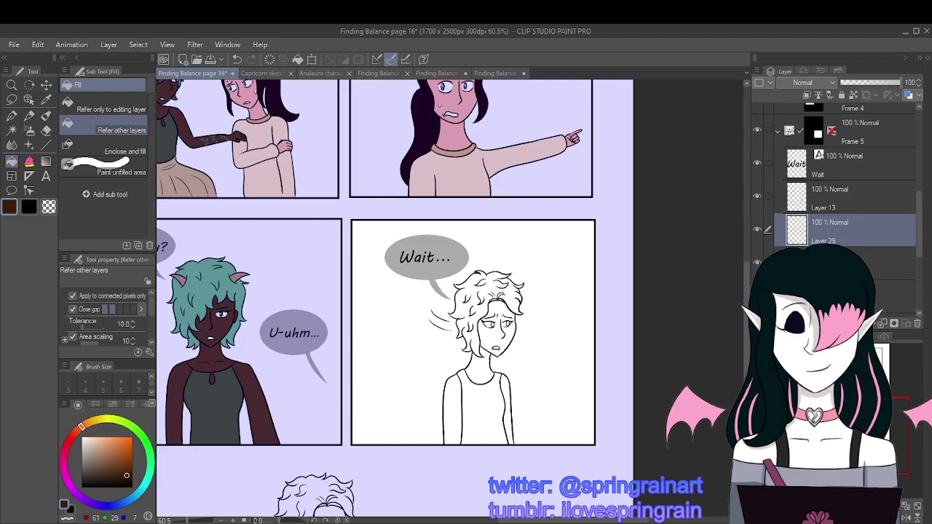
Step: Fill the face, neck and both arms of the character in the "Wait..." panel with dark brown
scroll(549, 357, "up", 1)
scroll(549, 357, "up", 3)
left_click(477, 339)
left_click(455, 390)
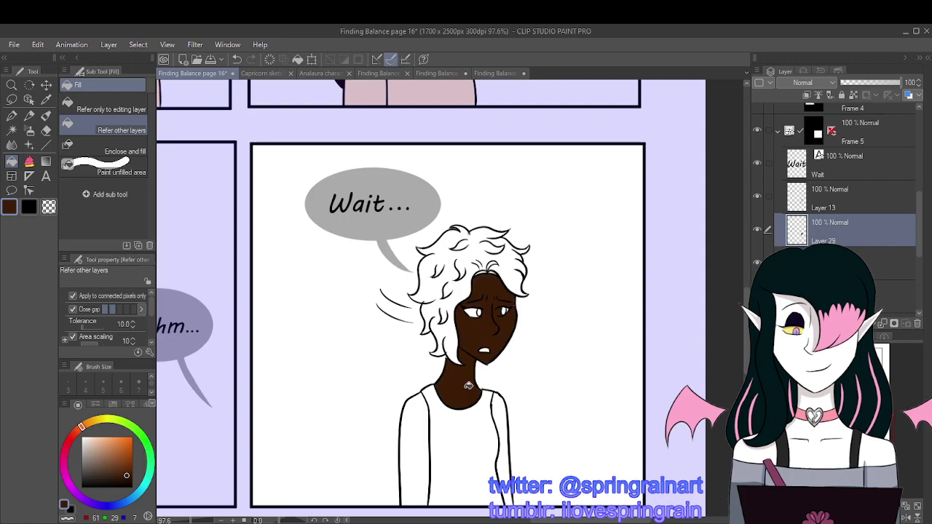
left_click(419, 424)
left_click(502, 402)
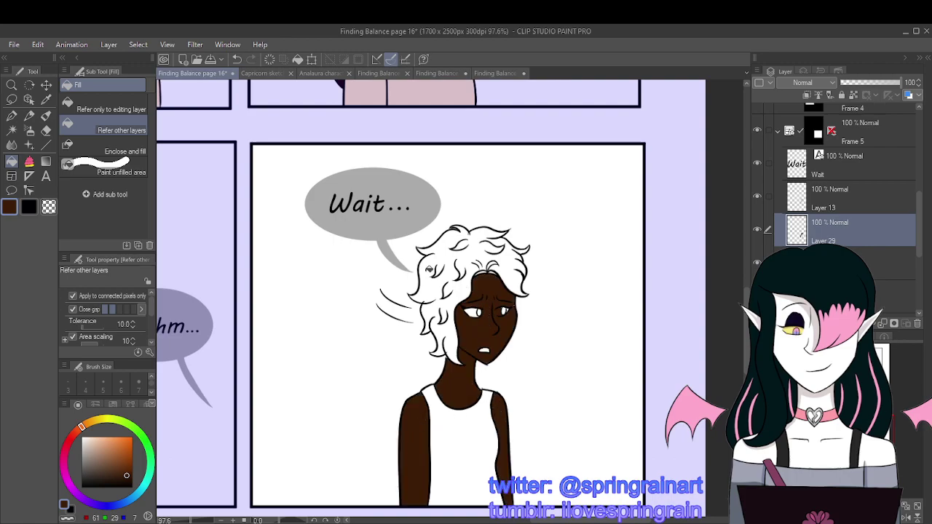
Step: Cover the unfilled eye areas of the face with the same dark brown using the enclose-style gap fill tool
scroll(528, 336, "up", 2)
left_click(12, 115)
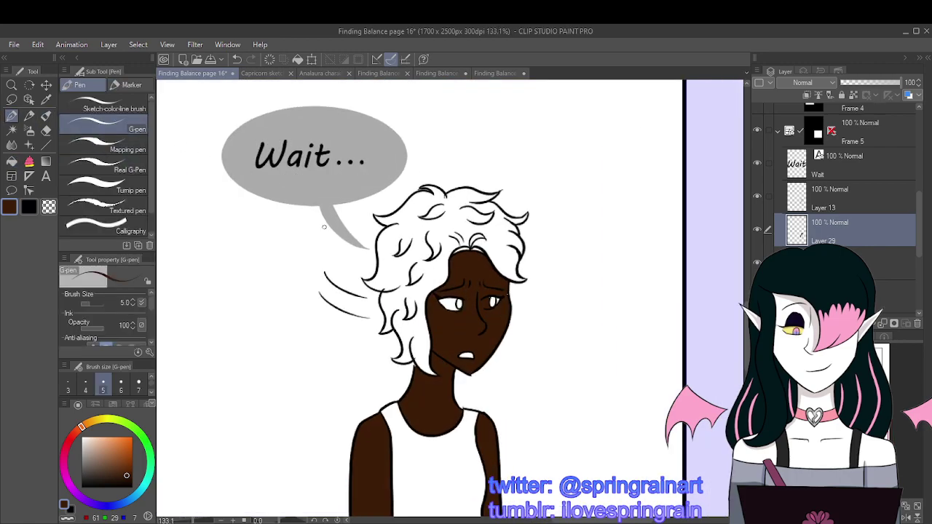
scroll(484, 299, "up", 2)
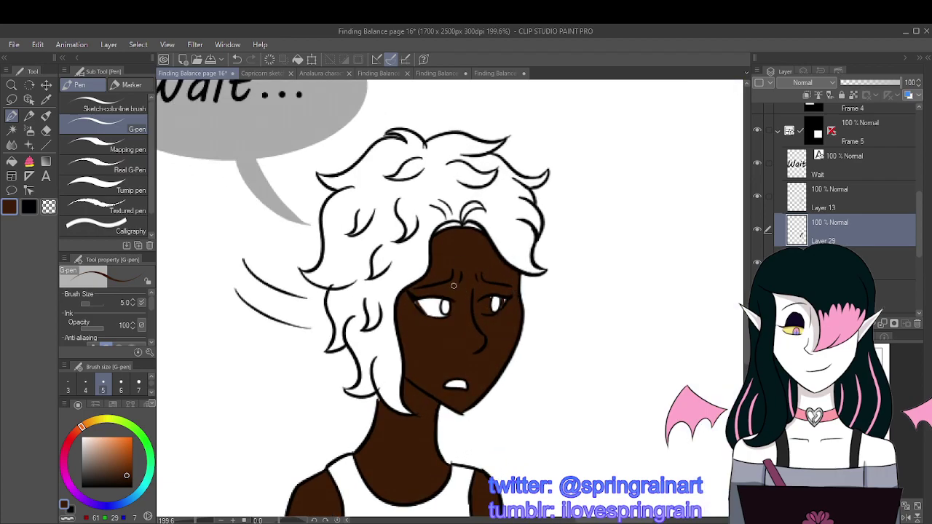
left_click(29, 162)
mouse_move(400, 288)
left_mouse_down()
mouse_move(455, 305)
mouse_move(408, 295)
left_mouse_up()
left_click_drag(477, 288, 519, 307)
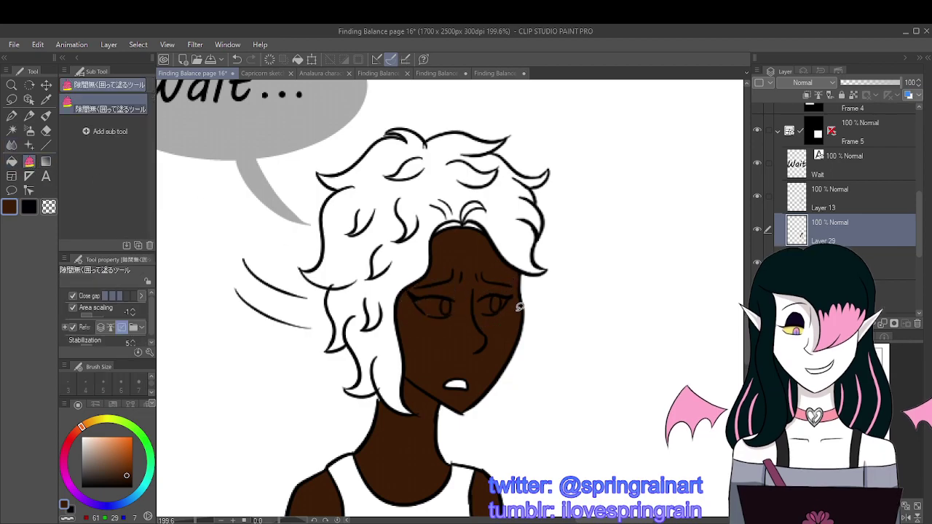
Step: Add a new layer above the skin layer and sample the short-haired character's dark hair colour from the layered Page 15 document
scroll(469, 213, "down", 4)
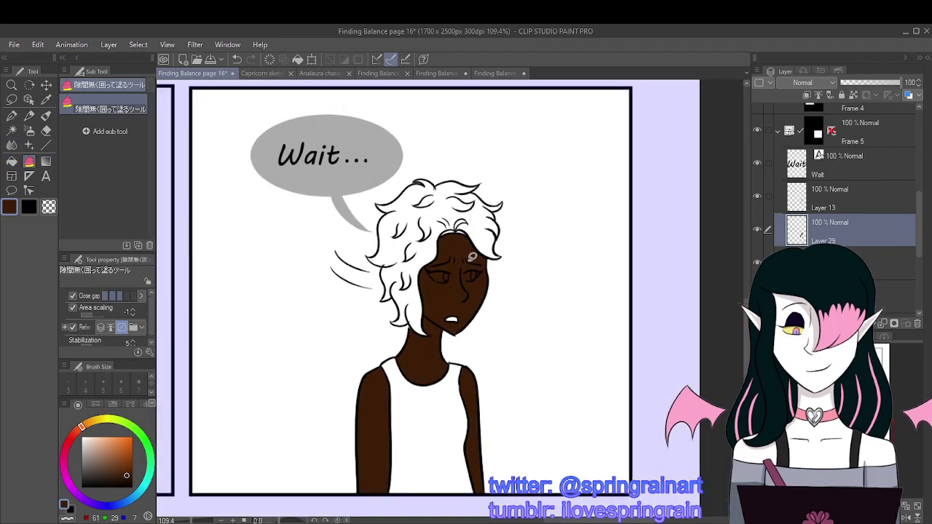
scroll(895, 250, "up", 5)
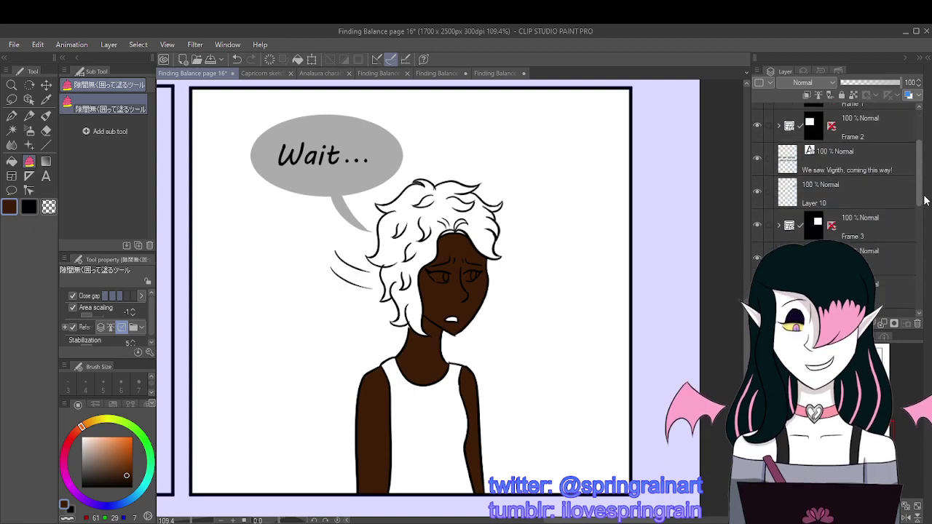
scroll(894, 203, "down", 5)
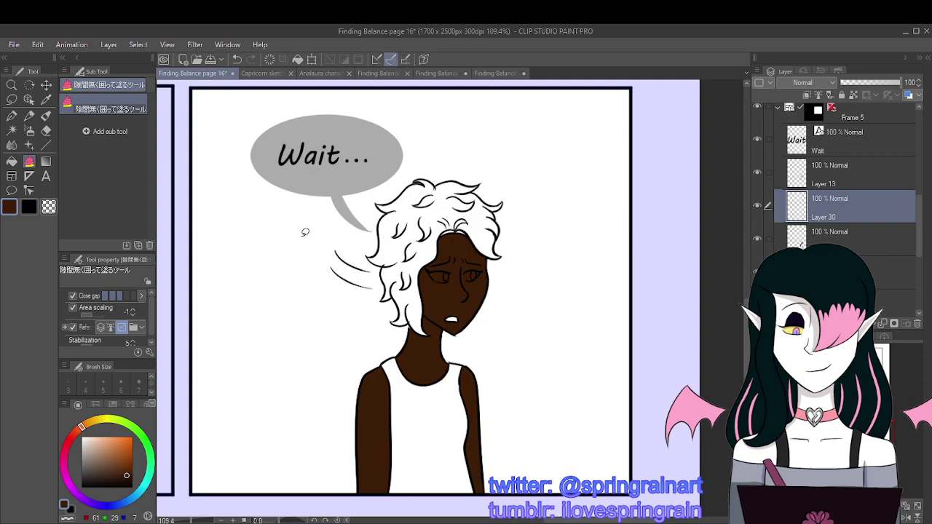
left_click(11, 115)
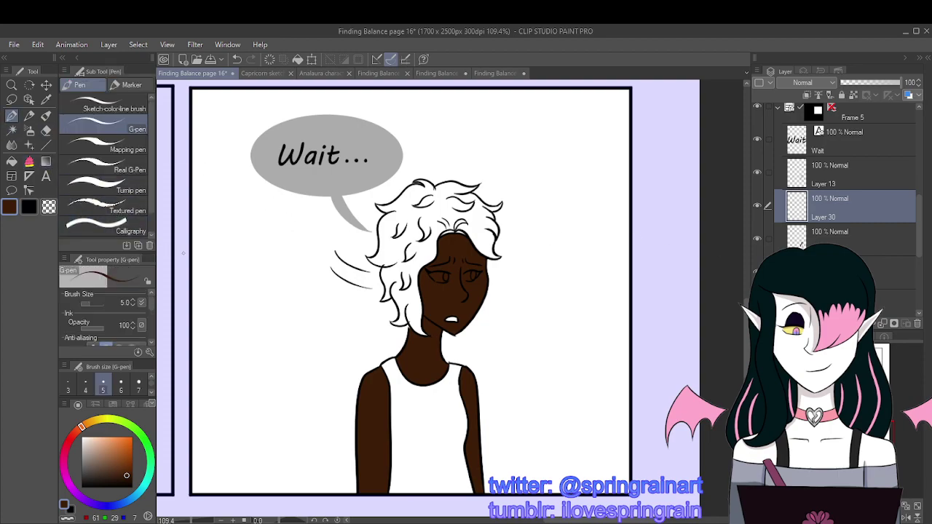
left_click(492, 76)
left_click(45, 100)
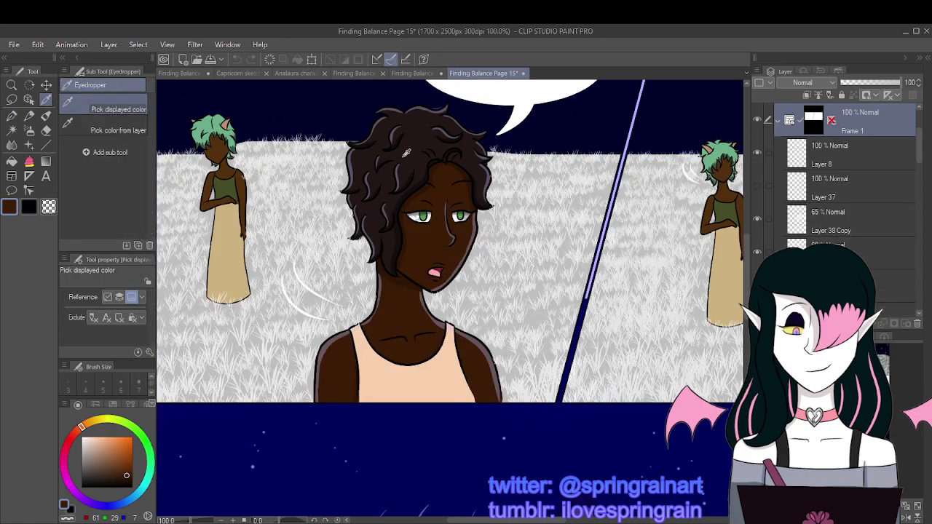
left_click(407, 152)
left_click(174, 73)
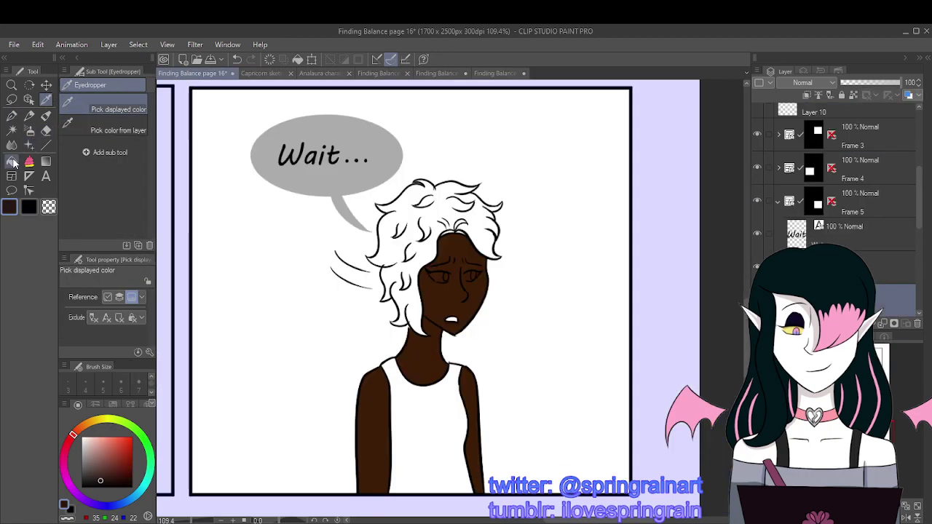
Step: Fill the character's hair in the "Wait..." panel of page 16 with the sampled dark colour, referring to other layers
left_click(12, 161)
scroll(524, 289, "up", 3)
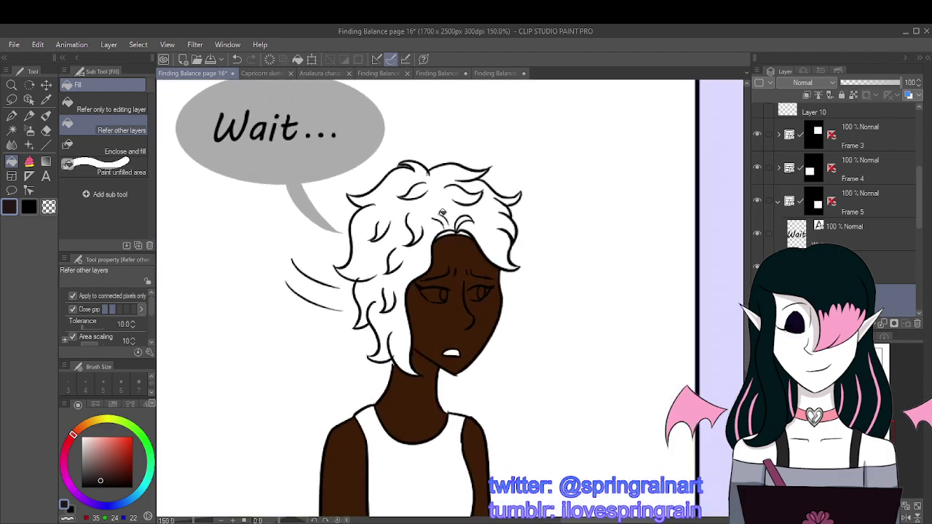
left_click(439, 216)
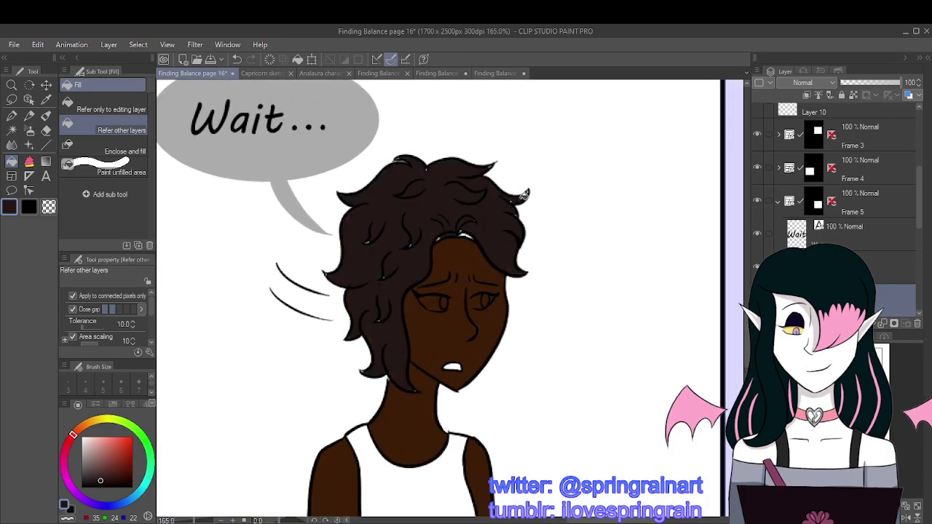
Step: Fill the small leftover gaps at the hair tips and along the hairline with the hair colour, finishing with the G-pen
key("g")
mouse_move(440, 177)
left_mouse_down()
mouse_move(394, 182)
mouse_move(360, 231)
mouse_move(382, 332)
mouse_move(425, 241)
mouse_move(446, 222)
mouse_move(456, 236)
mouse_move(493, 220)
mouse_move(437, 180)
left_mouse_up()
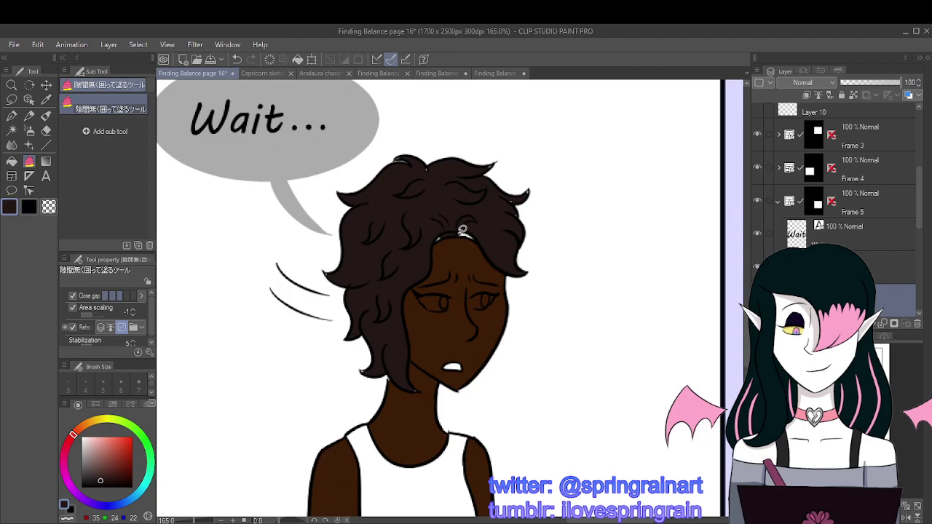
mouse_move(466, 219)
left_mouse_down()
mouse_move(495, 216)
mouse_move(493, 226)
left_mouse_up()
mouse_move(519, 201)
left_mouse_down()
mouse_move(517, 216)
mouse_move(524, 203)
left_mouse_up()
mouse_move(449, 167)
left_mouse_down()
mouse_move(412, 173)
mouse_move(447, 176)
left_mouse_up()
mouse_move(390, 380)
left_mouse_down()
mouse_move(397, 367)
mouse_move(389, 361)
left_mouse_up()
left_click(11, 115)
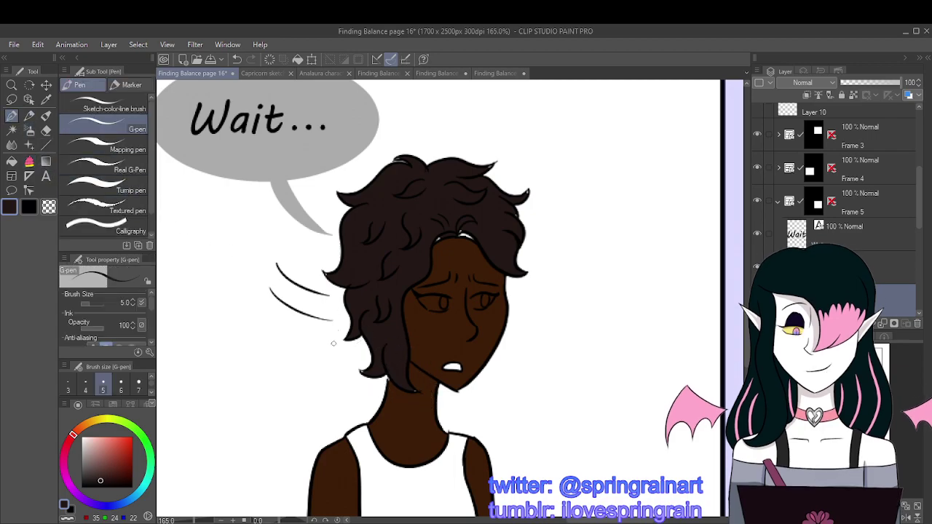
scroll(364, 373, "up", 2)
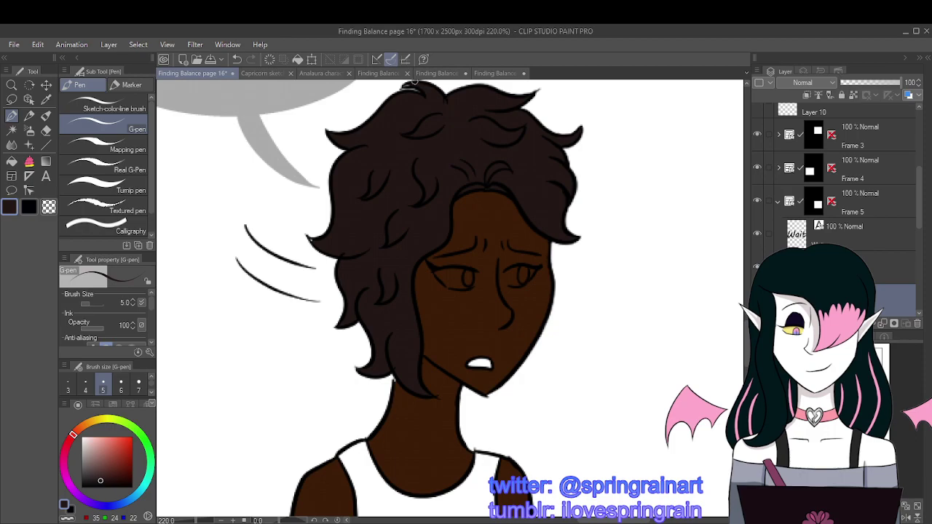
scroll(417, 86, "down", 3)
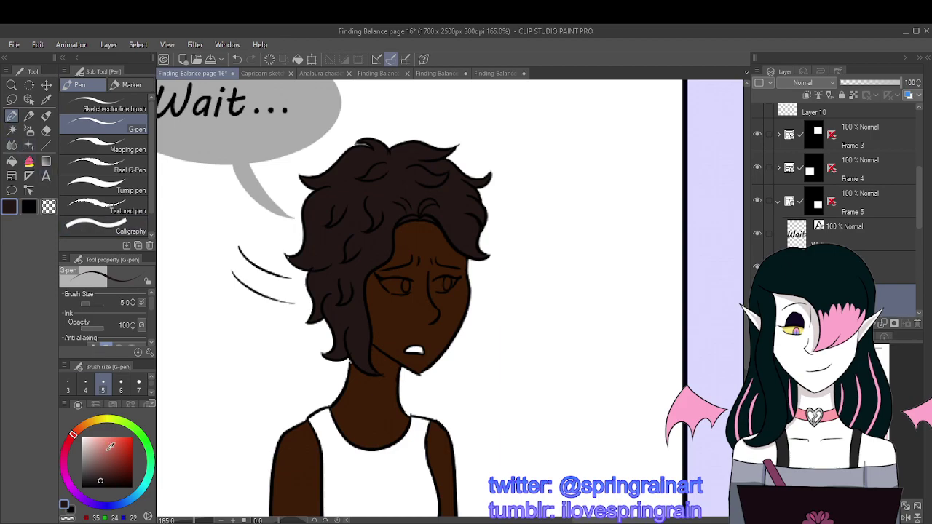
Step: Switch the drawing colour to white and paint the edges of the whites in both eyes with the G-pen
key("x")
scroll(413, 282, "up", 1)
scroll(413, 282, "up", 2)
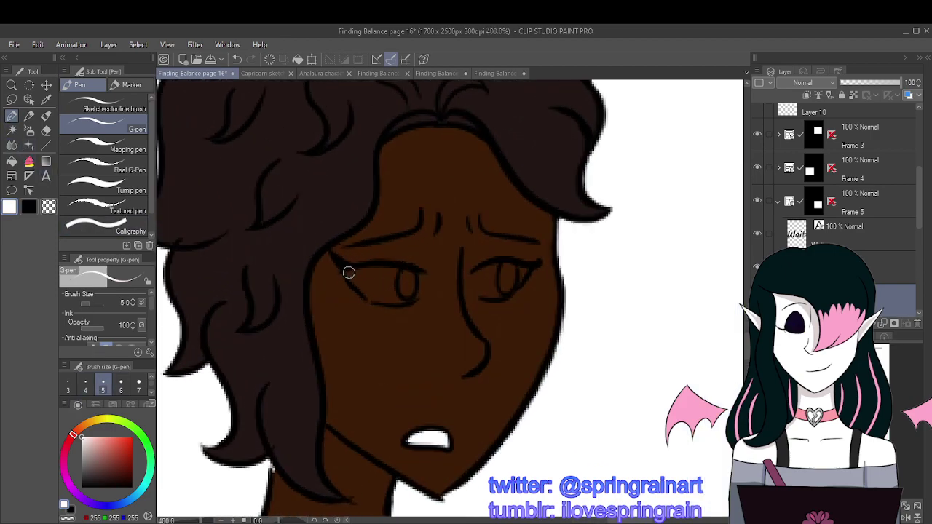
left_click_drag(347, 271, 364, 292)
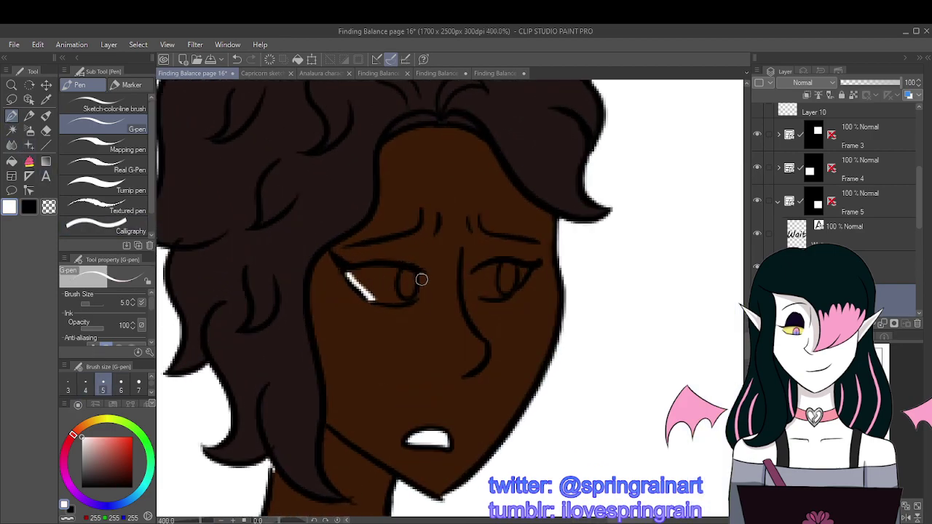
left_click_drag(422, 280, 414, 300)
left_click(237, 59)
left_click_drag(419, 288, 421, 294)
mouse_move(476, 276)
left_mouse_down()
mouse_move(491, 297)
mouse_move(485, 289)
mouse_move(516, 284)
left_mouse_up()
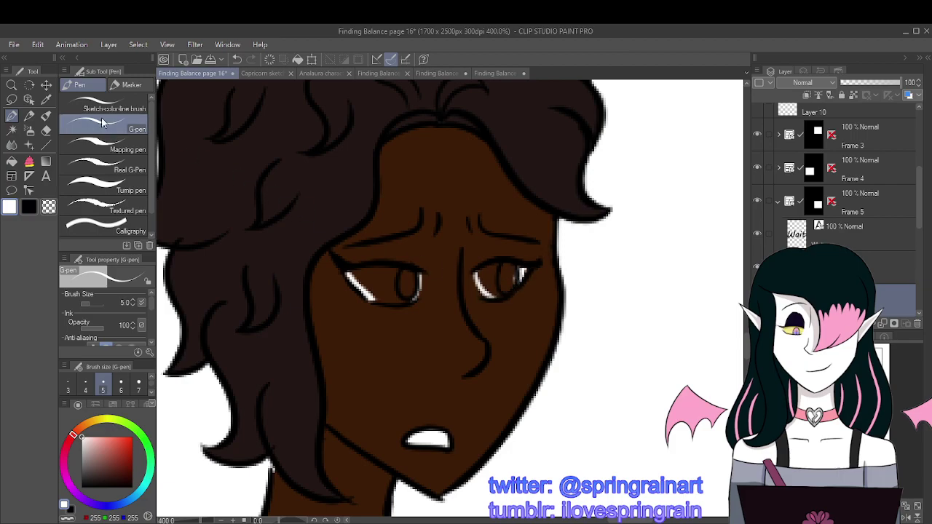
Step: Fill the rest of both eye whites with white and touch up the remaining brown specks with the G-pen
key("g")
left_click(492, 277)
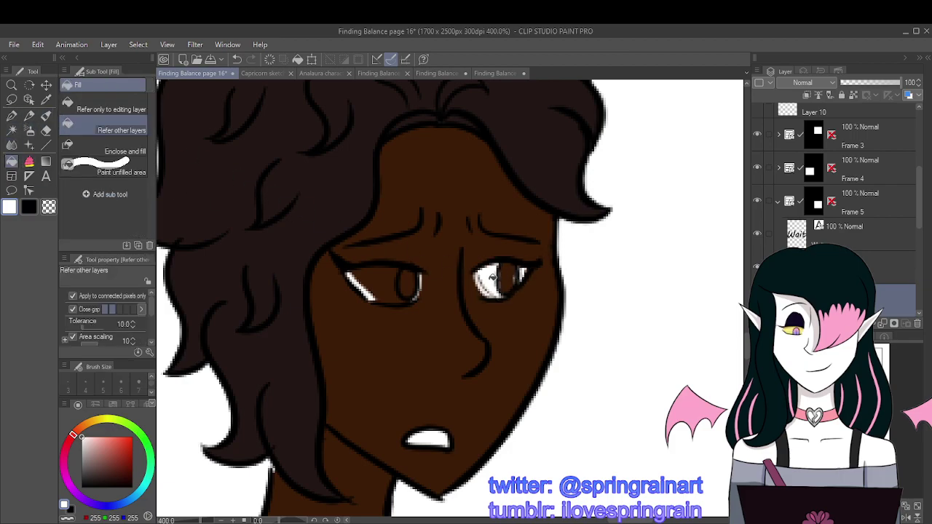
left_click(385, 277)
key("p")
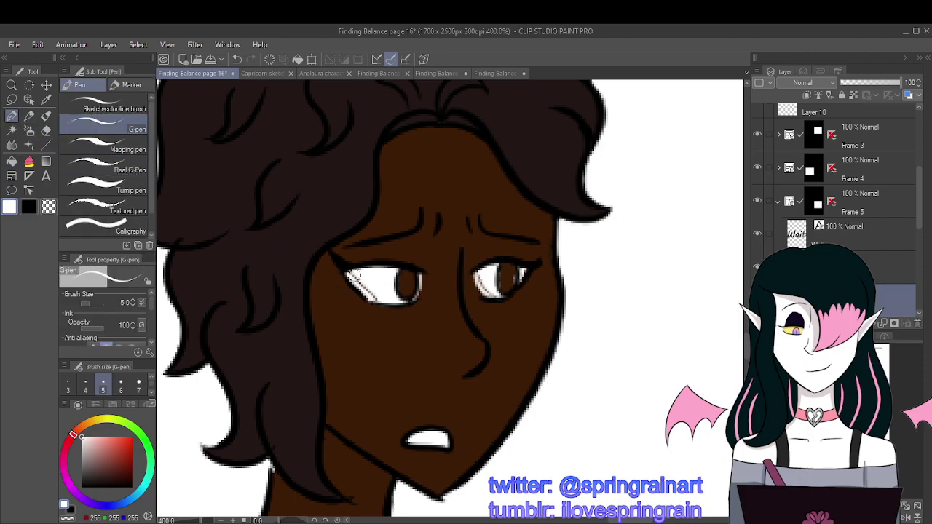
scroll(410, 266, "down", 3)
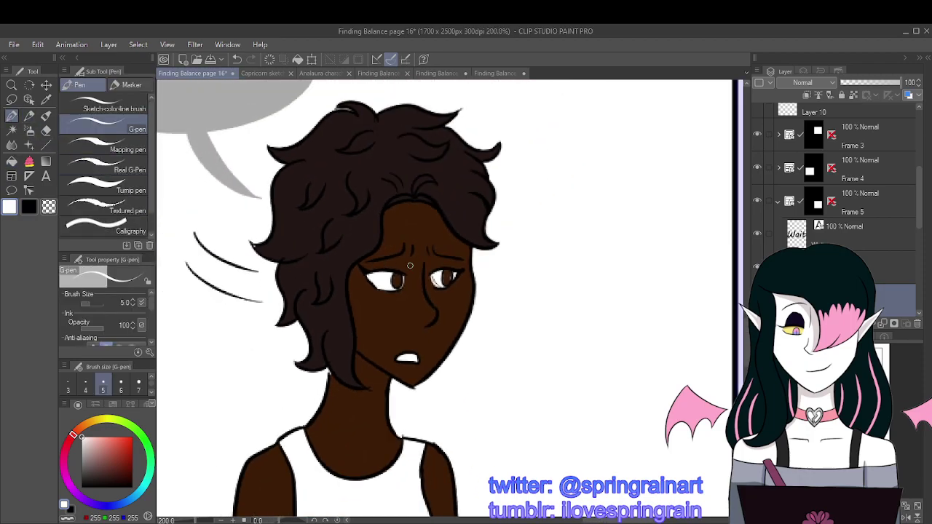
scroll(410, 266, "up", 3)
scroll(450, 281, "down", 2)
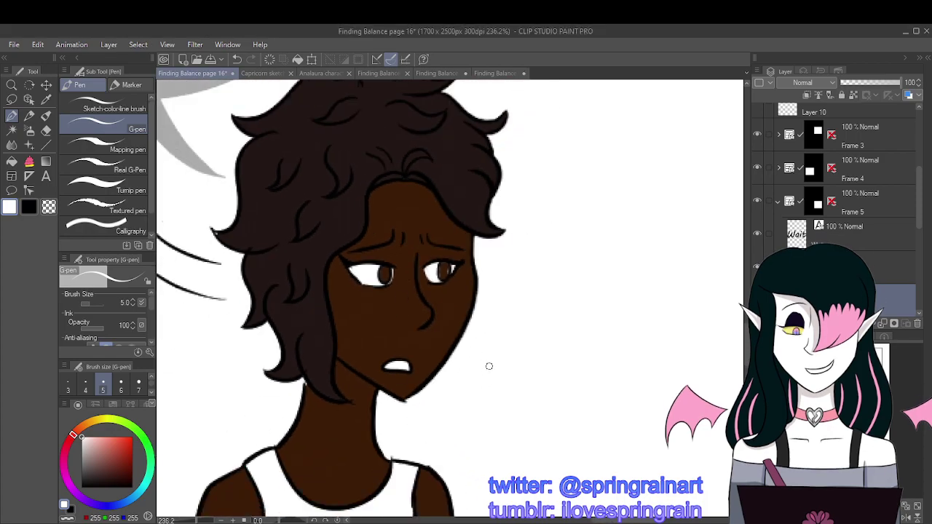
scroll(460, 249, "down", 2)
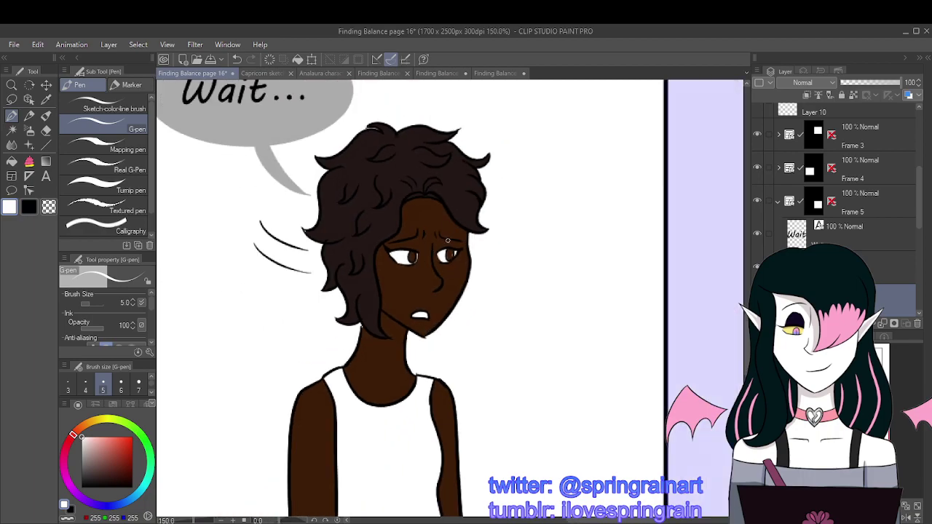
Step: Look through the open reference documents and close the flattened Finding Balance Page 15.png
scroll(448, 240, "up", 2)
left_click(260, 73)
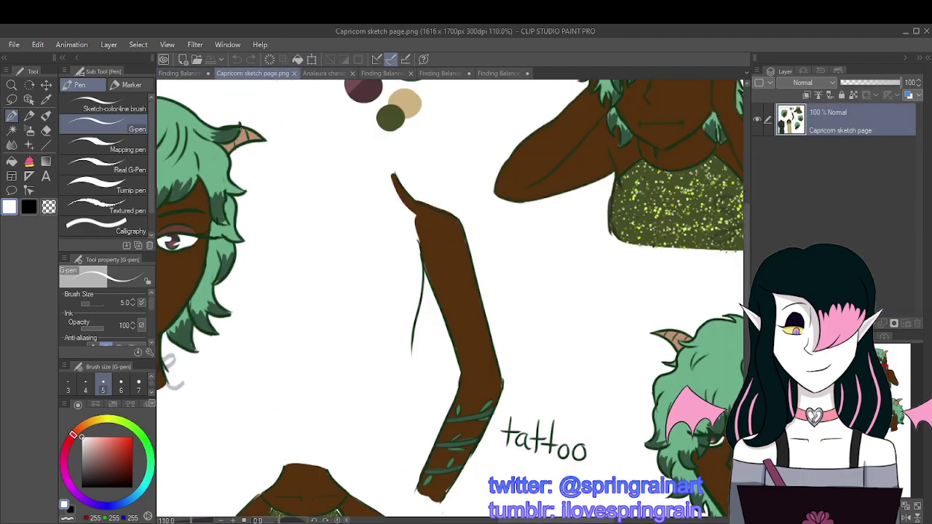
left_click(391, 75)
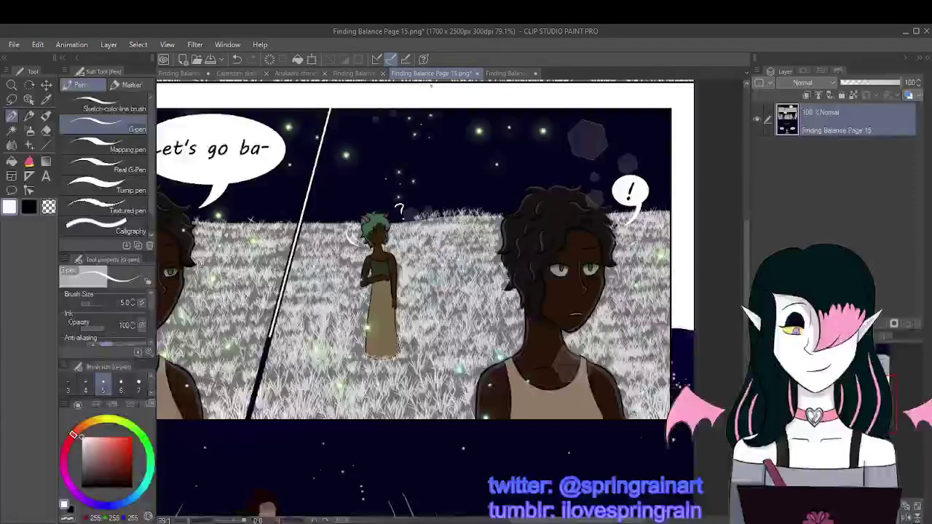
left_click(494, 76)
left_click(433, 75)
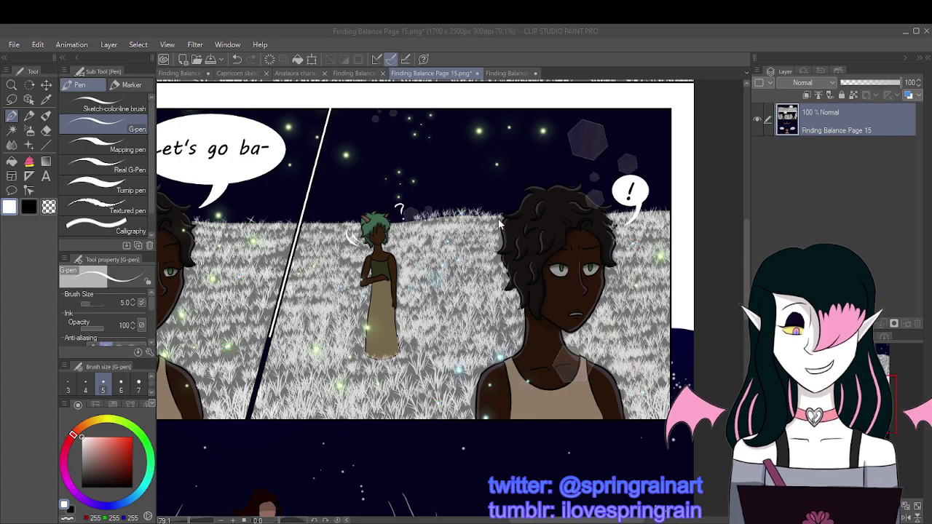
key("ctrl+w")
Step: Sample the green iris colour from the short-haired character's eye in the layered Page 15 document
key("i")
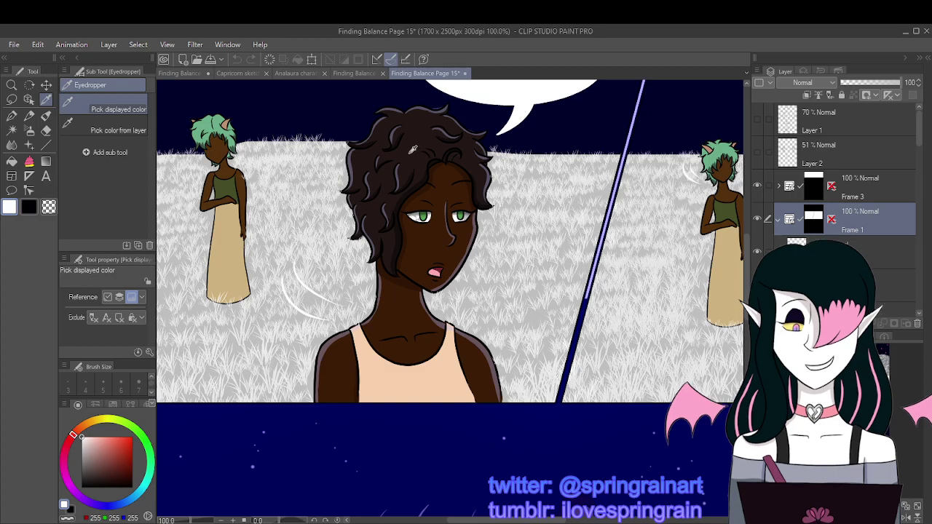
scroll(442, 216, "up", 4)
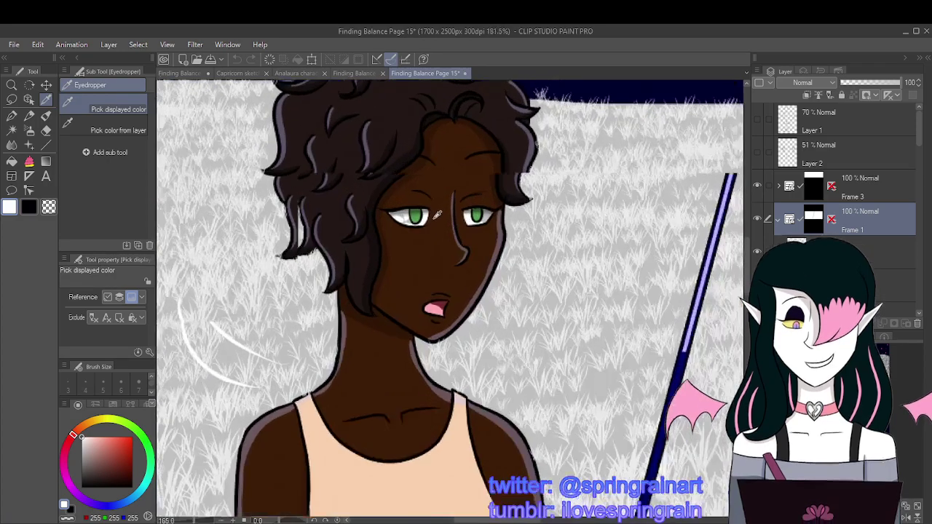
left_click(415, 214)
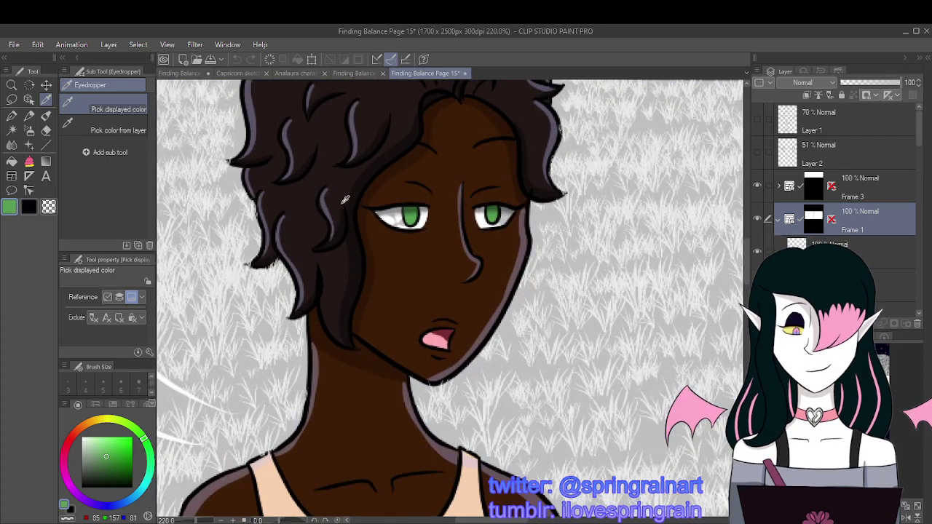
scroll(345, 199, "down", 5)
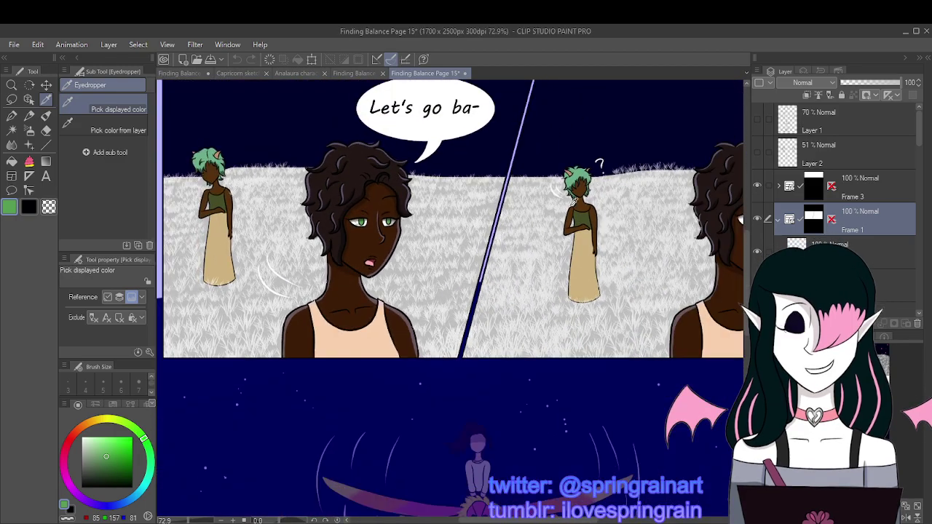
scroll(583, 224, "down", 2)
scroll(664, 214, "up", 5)
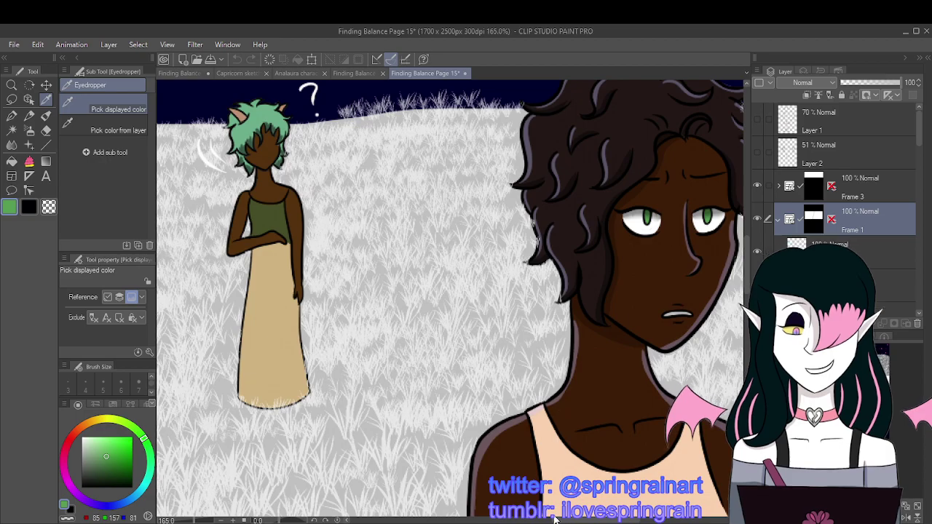
Step: Fill the irises of both eyes in page 16's "Wait..." panel with the sampled green
scroll(526, 322, "down", 3)
scroll(332, 151, "up", 3)
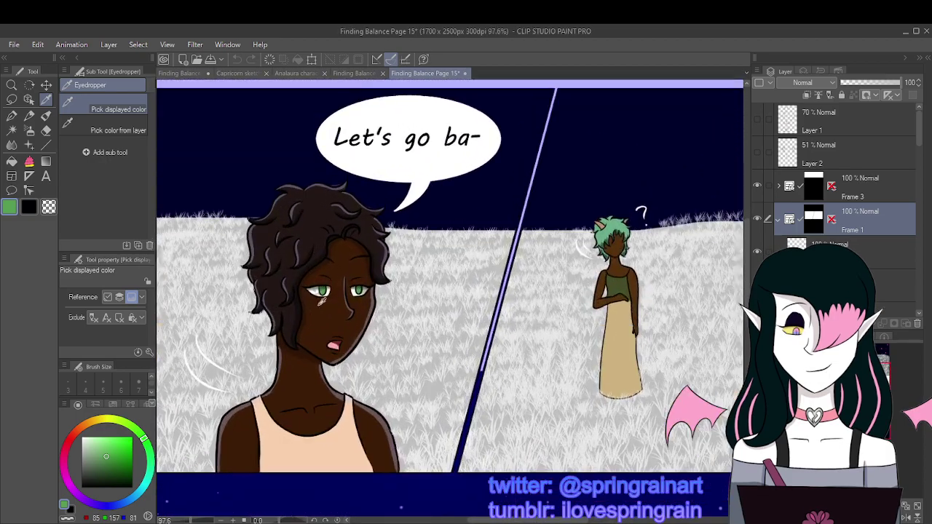
left_click(189, 73)
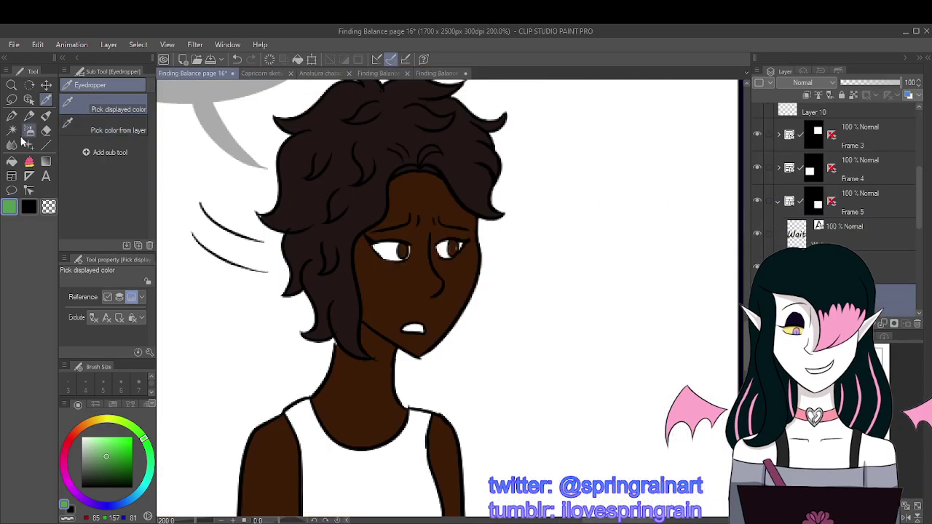
left_click(11, 160)
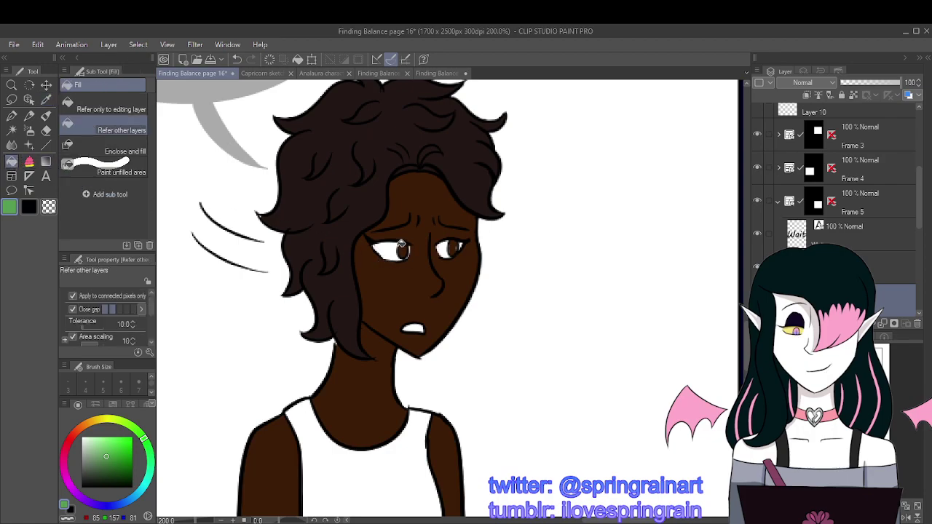
left_click(401, 248)
left_click(454, 246)
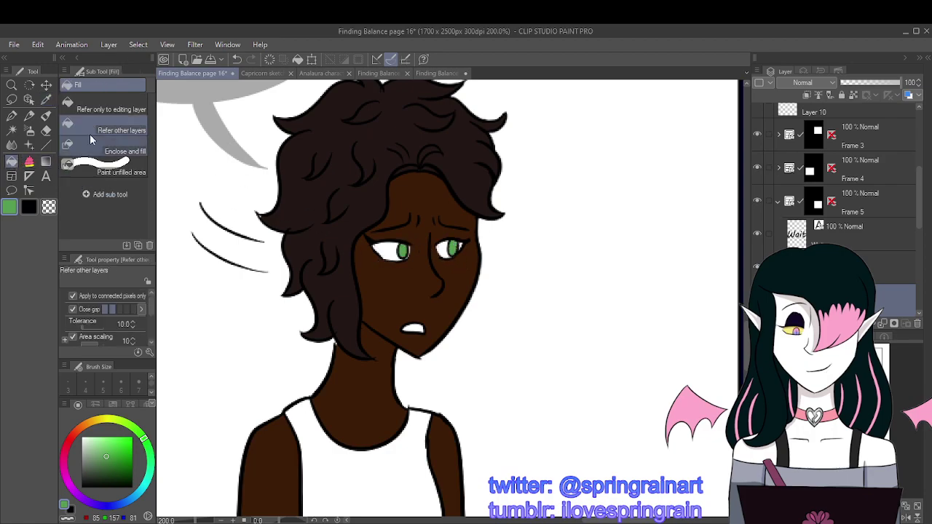
key("p")
scroll(496, 232, "up", 2)
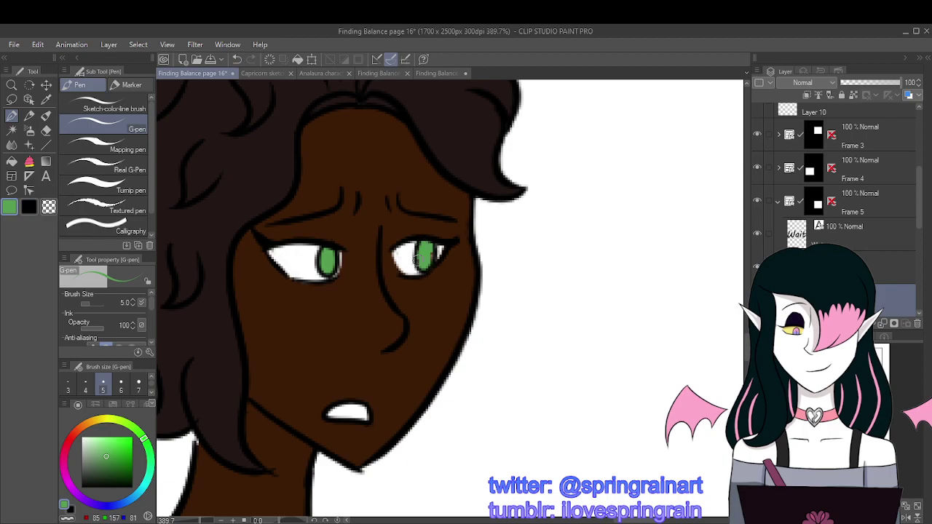
scroll(420, 268, "down", 6)
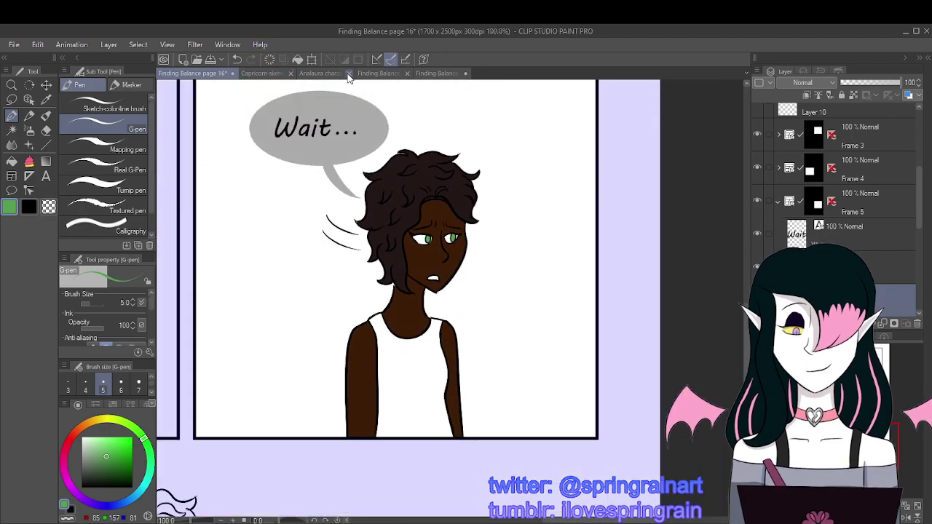
Step: Sample the peach tank-top colour from the short-haired character on page 15 and fill the tank top in page 16's "Wait..." panel with it
left_click(377, 73)
left_click(446, 73)
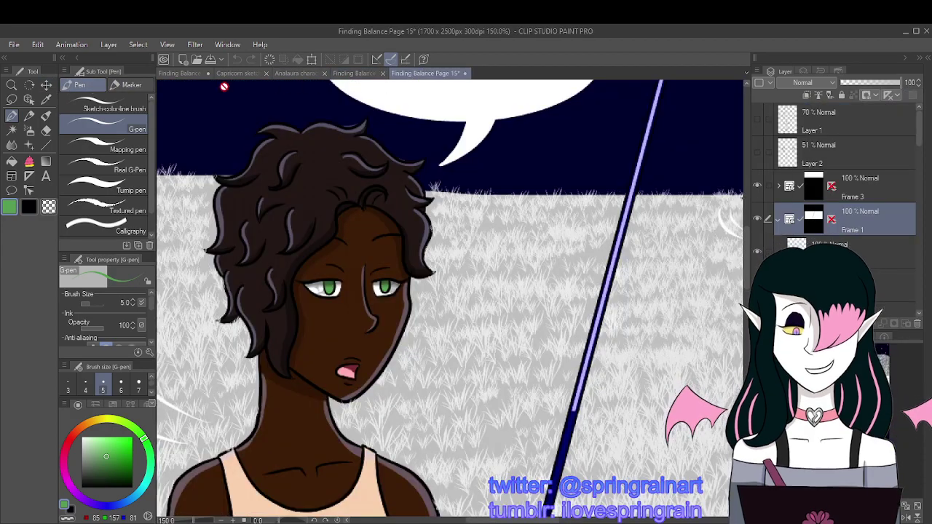
key("alt")
scroll(368, 342, "down", 3)
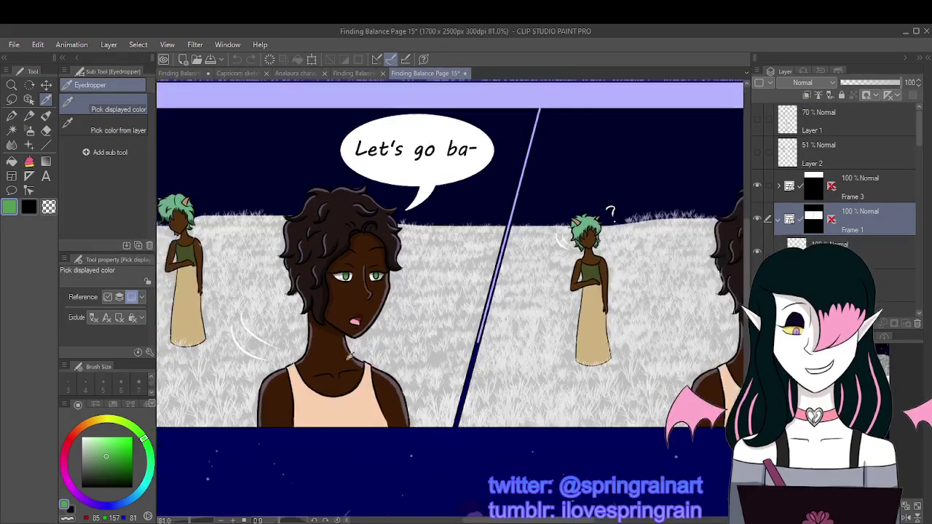
left_click(346, 406)
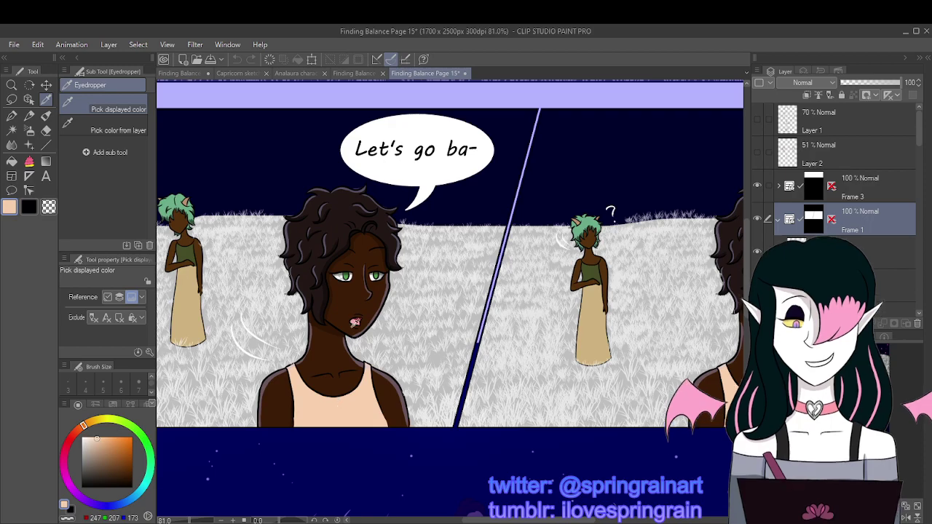
left_click(182, 73)
left_click(27, 160)
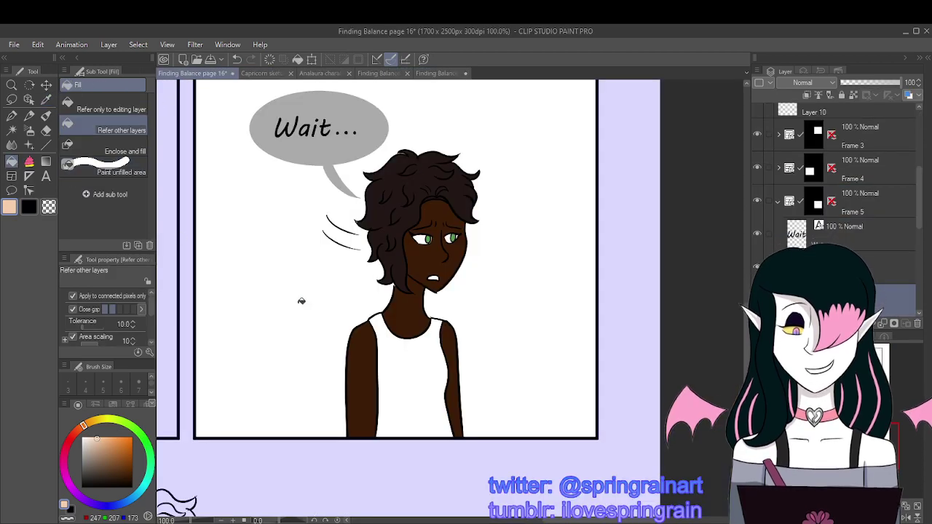
left_click(403, 358)
Step: Select the Frame 5 folder of the finished "Wait..." panel and collapse it in the layer list
scroll(562, 279, "down", 5)
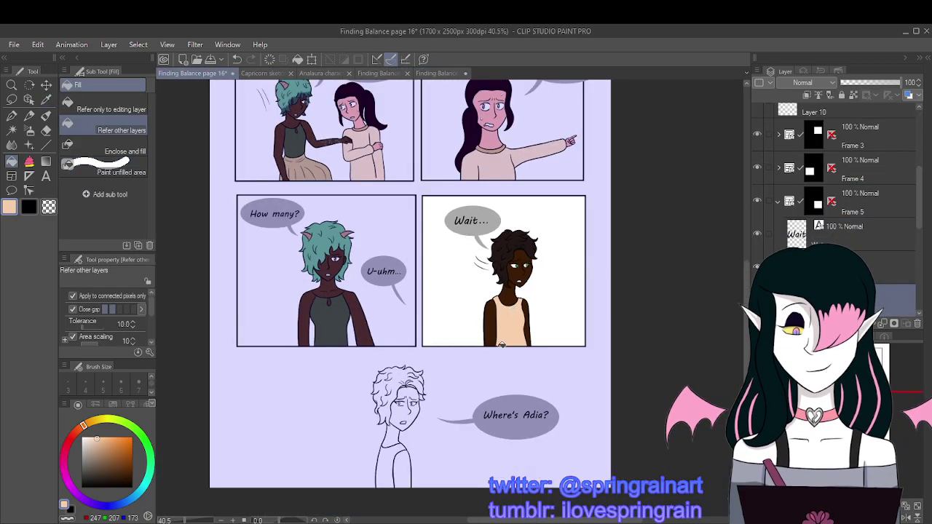
scroll(495, 349, "down", 2)
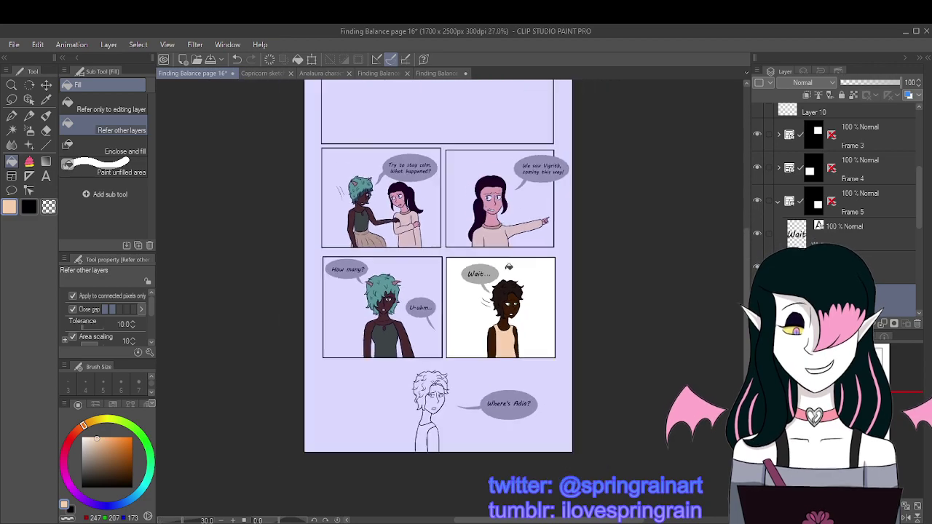
scroll(480, 226, "up", 3)
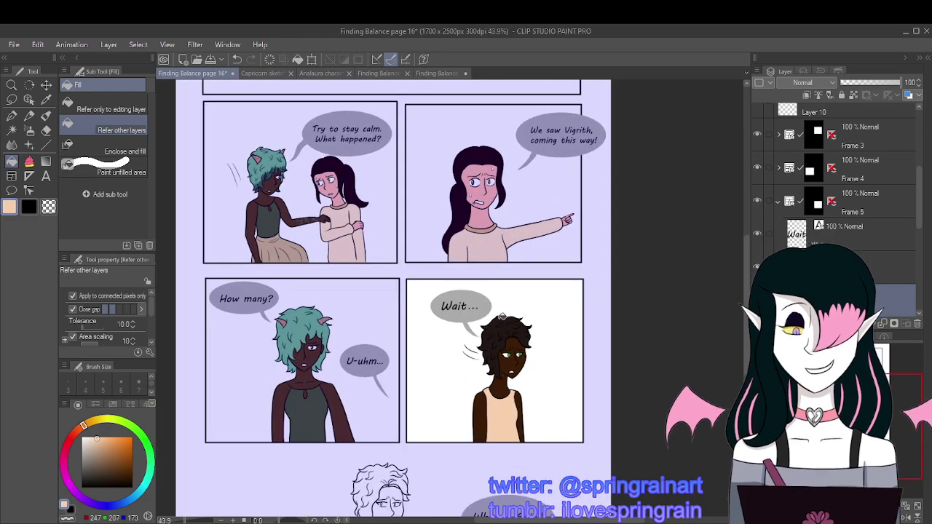
scroll(494, 261, "down", 2)
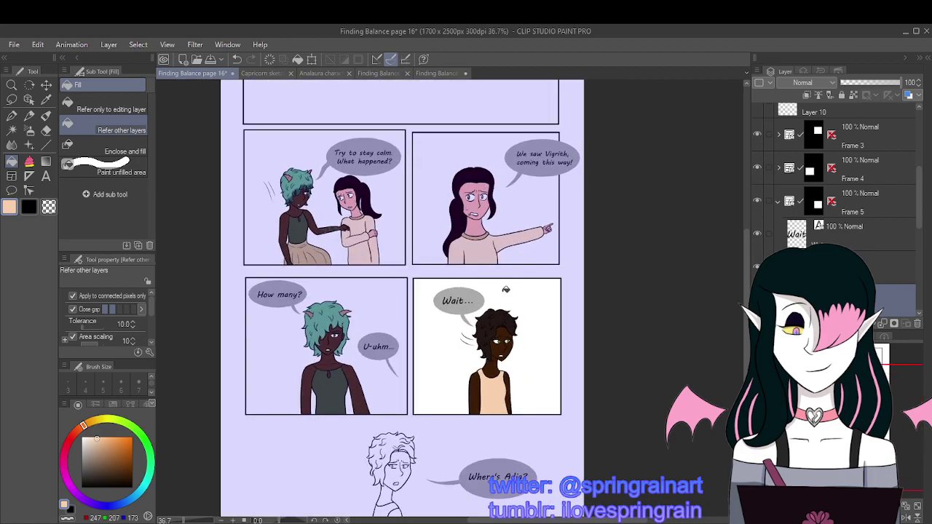
scroll(507, 255, "down", 1)
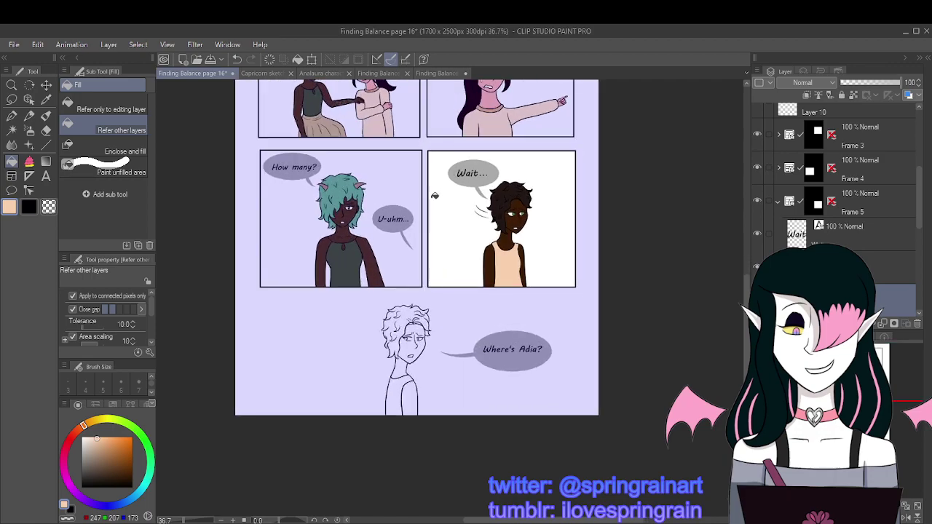
scroll(437, 320, "up", 3)
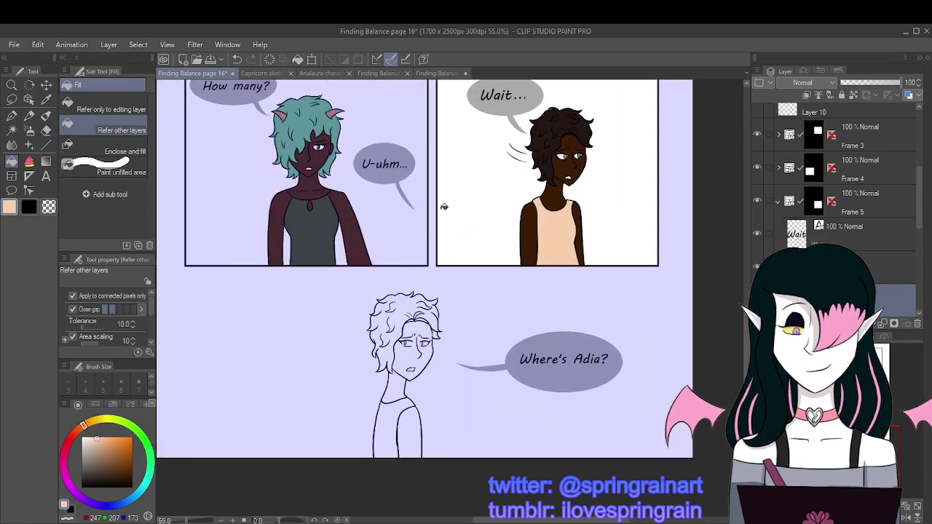
key("i")
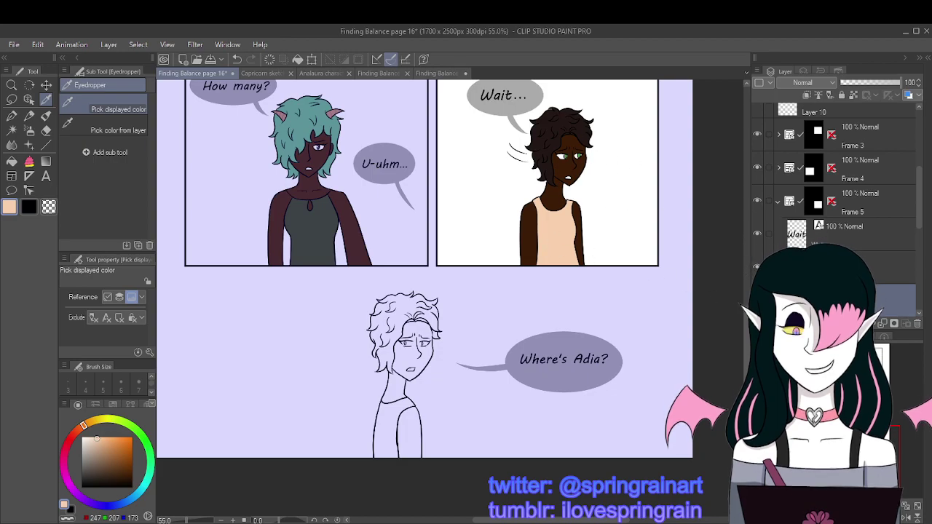
left_click_drag(919, 216, 919, 227)
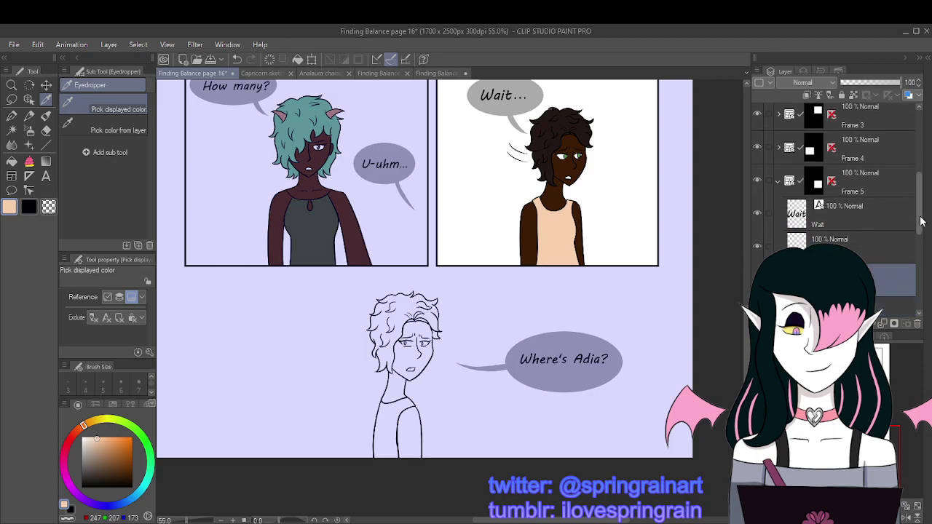
left_click(816, 191)
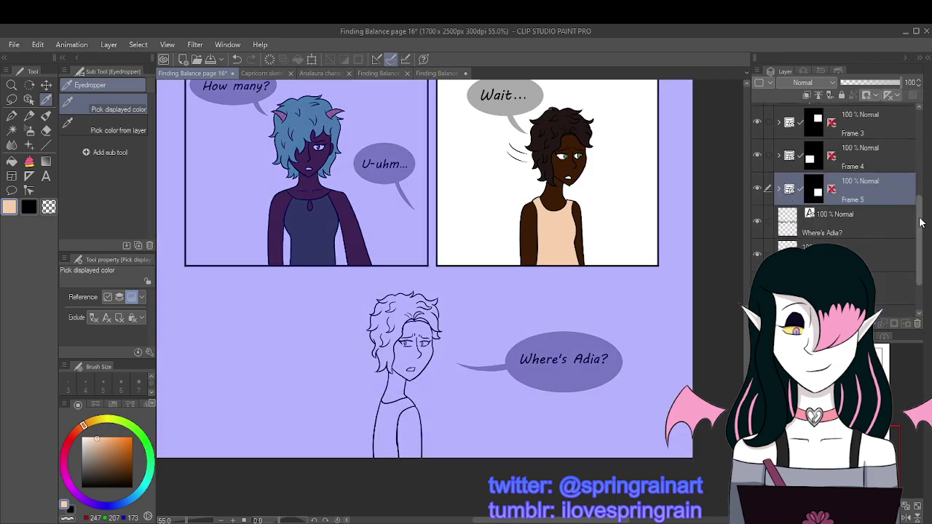
left_click_drag(920, 223, 920, 231)
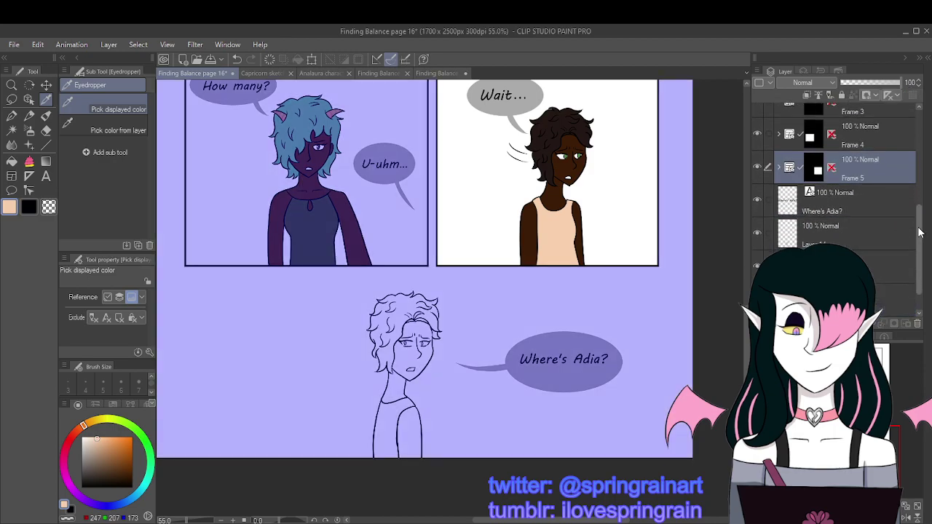
Step: Check the character's appearance in the page 15 and Finding Balance page 10.png references and return to page 16
left_click(429, 73)
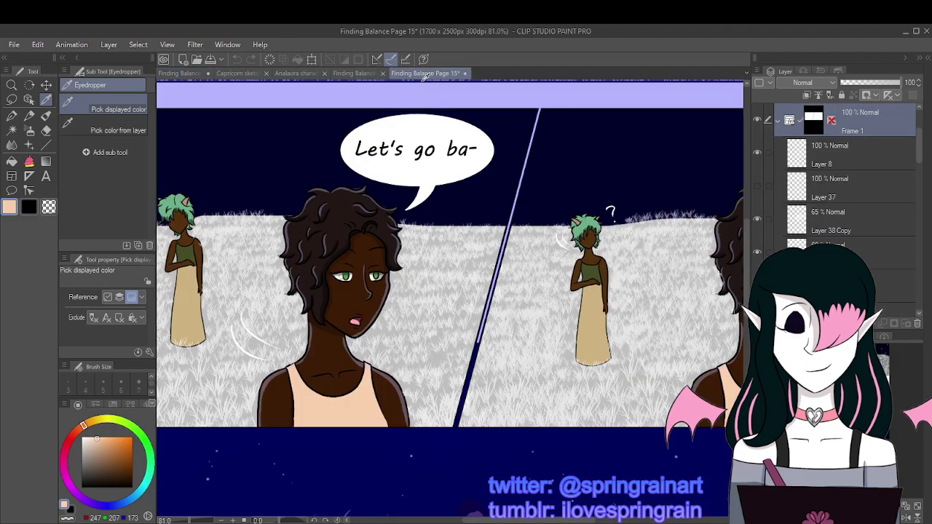
left_click(359, 73)
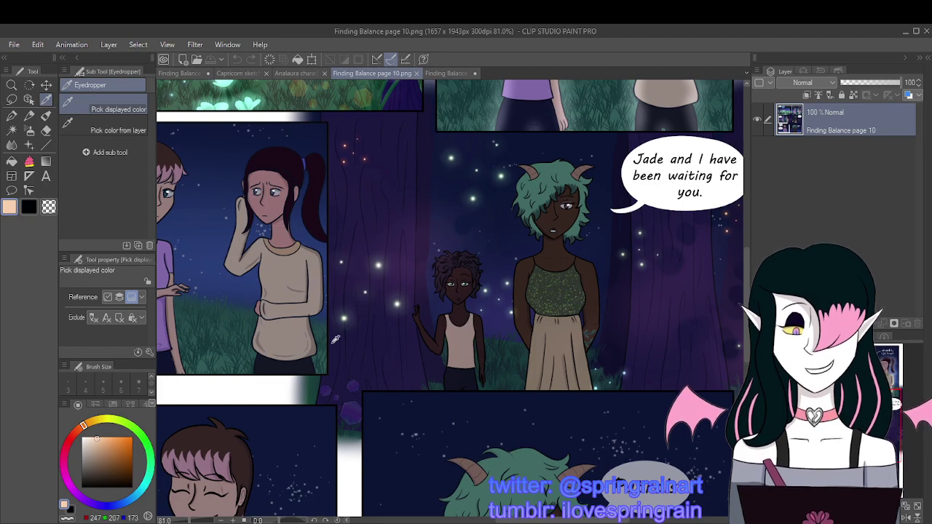
left_click(182, 74)
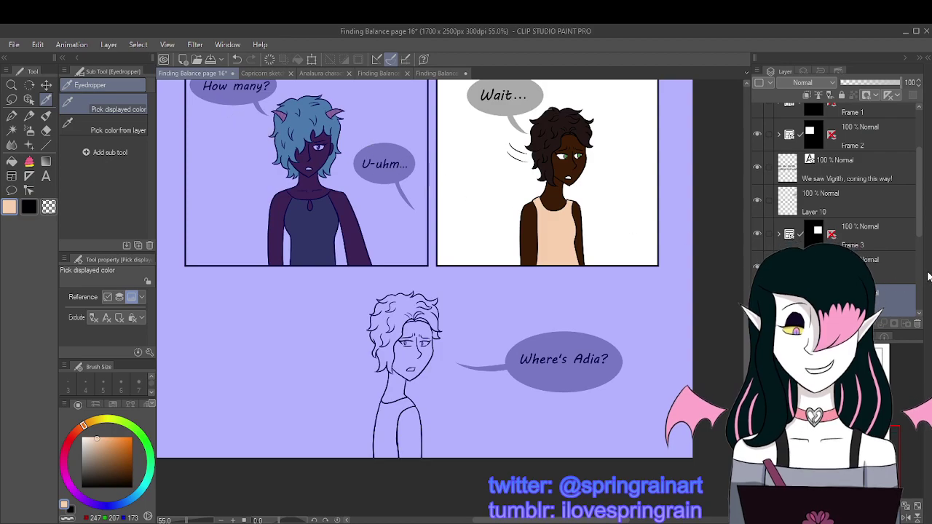
Step: Toggle the visibility of Layer 14 and the layer beneath it to identify the line art of the "Where's Adia?" scene
left_click_drag(923, 230, 911, 306)
scroll(874, 277, "up", 3)
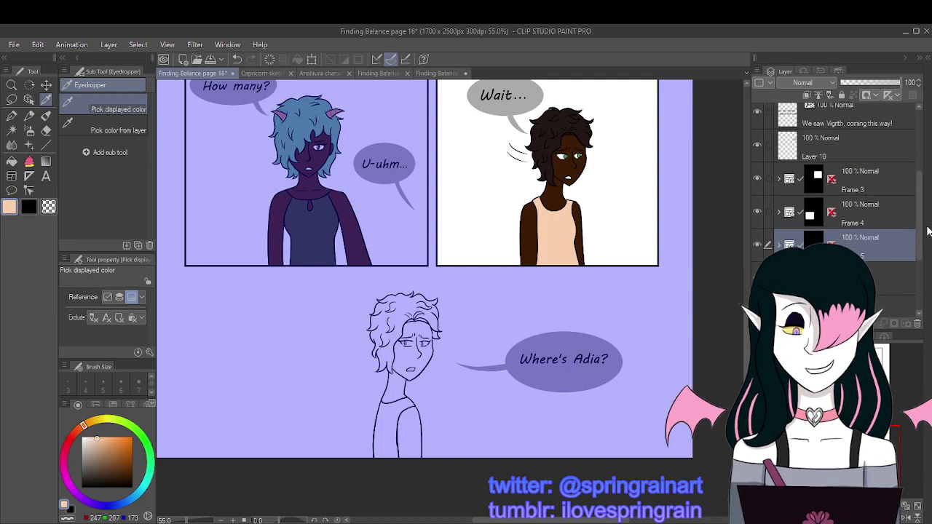
scroll(865, 234, "down", 3)
left_click(757, 234)
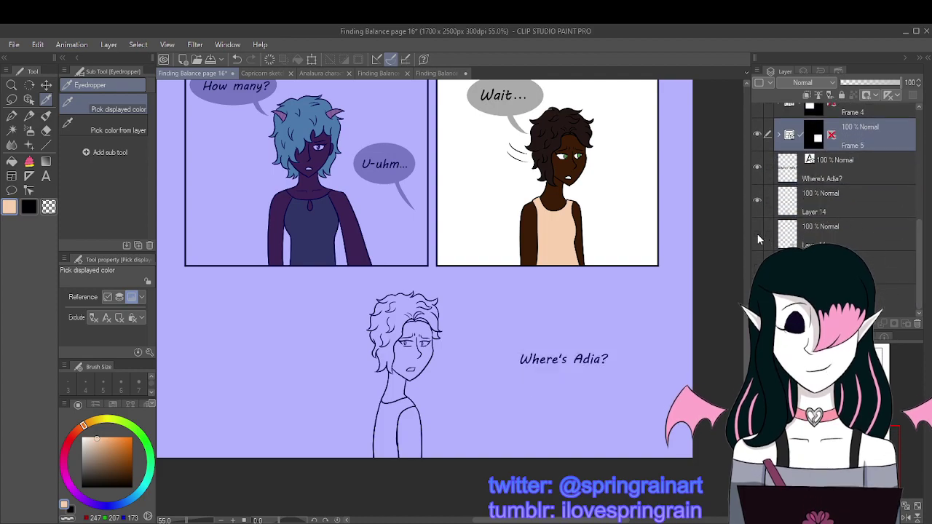
left_click(757, 234)
left_click(757, 201)
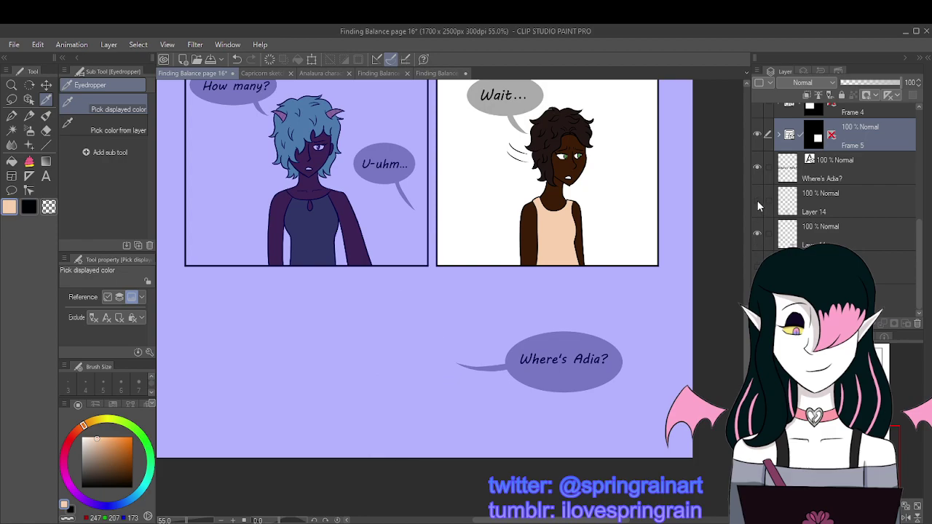
left_click(757, 200)
Step: Add a new layer beneath Layer 14 and sample the dark brown skin colour from the character in the "Wait..." panel
left_click(835, 209)
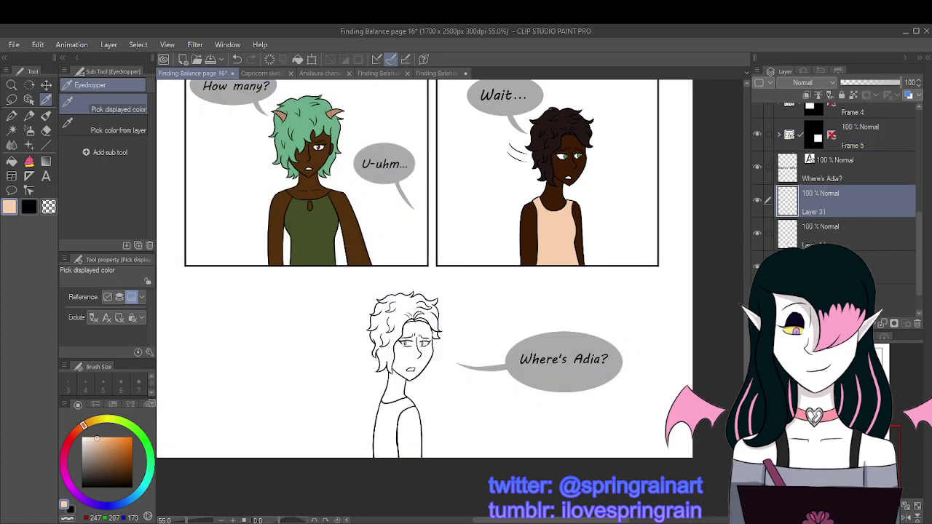
key("p")
scroll(546, 218, "up", 1)
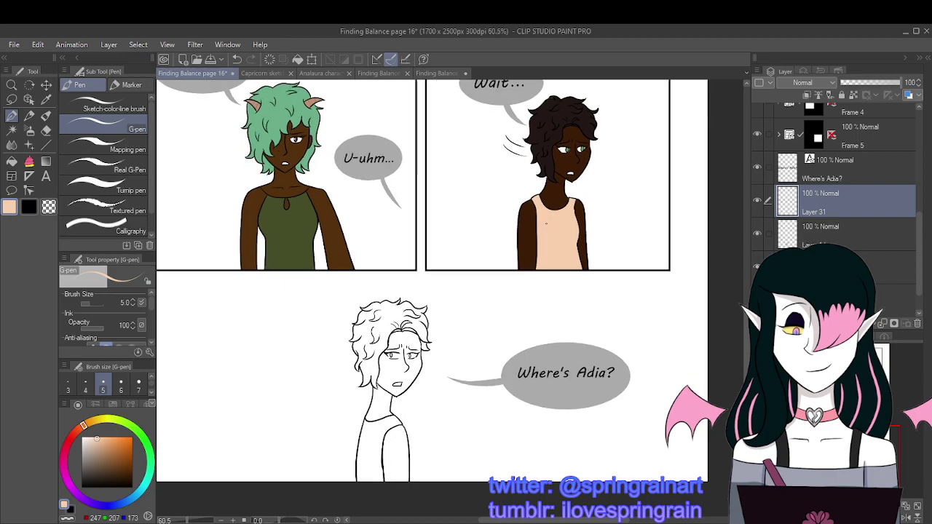
key("i")
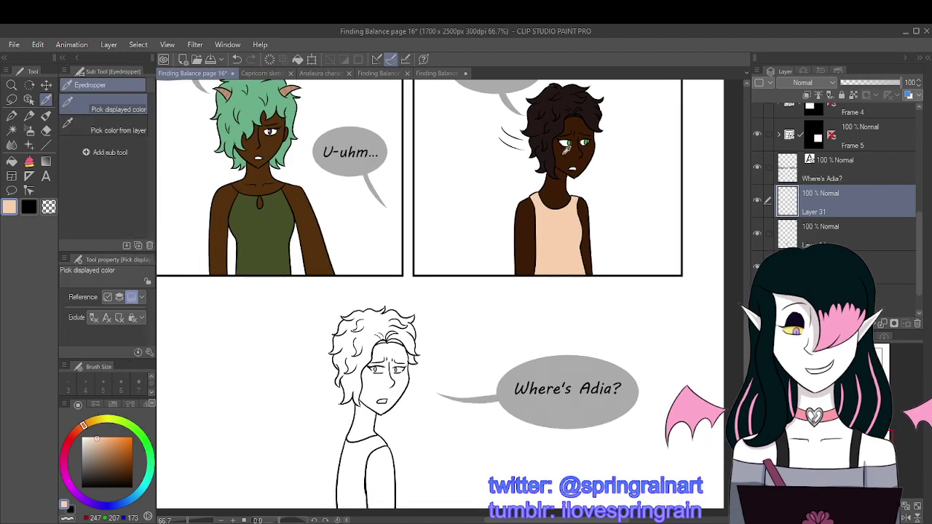
left_click(565, 150)
key("g")
scroll(359, 423, "up", 1)
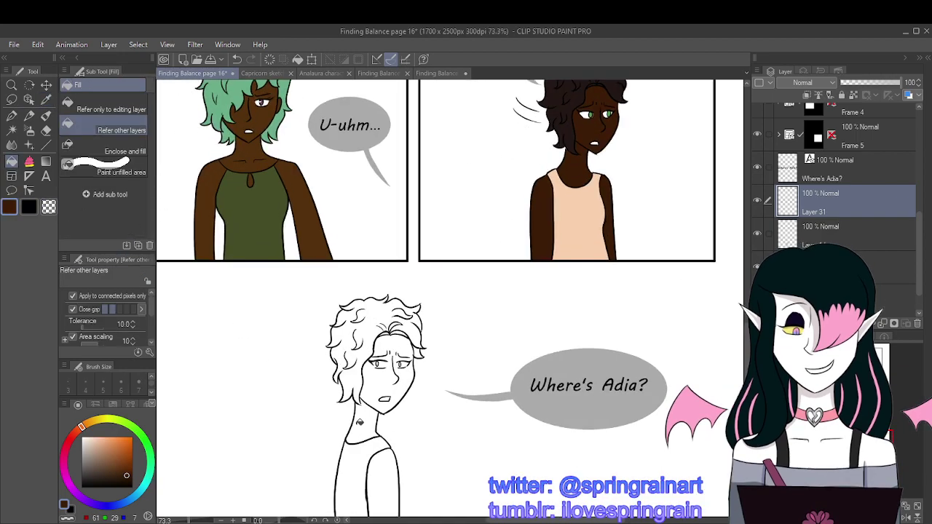
scroll(359, 422, "up", 2)
left_click_drag(837, 252, 762, 236)
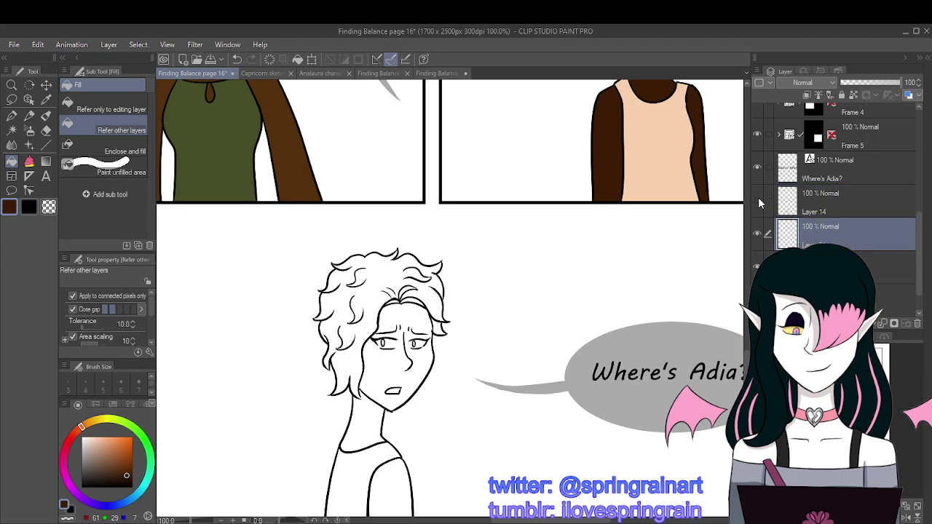
Step: Fill the face, neck and arm of the character beside "Where's Adia?" with the sampled dark brown
left_click(373, 349)
left_click(378, 416)
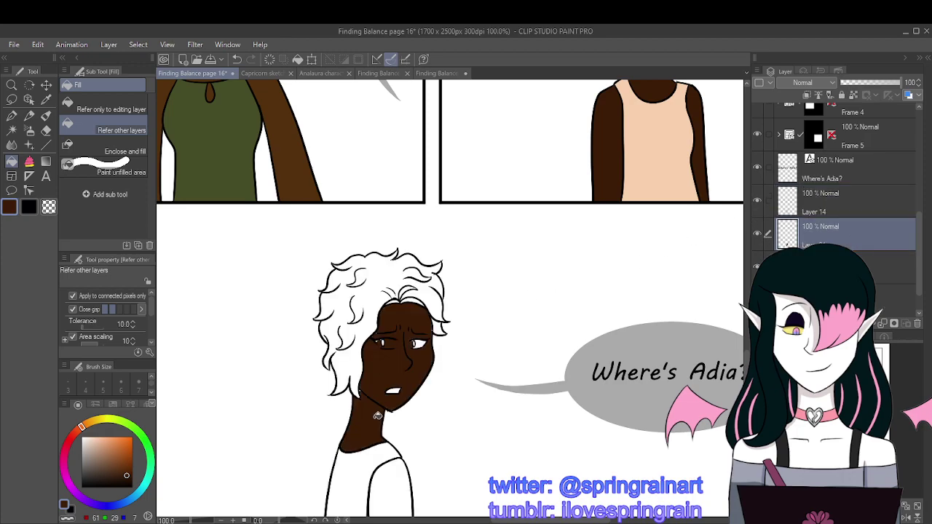
left_click(389, 484)
scroll(408, 378, "down", 3)
scroll(421, 350, "up", 2)
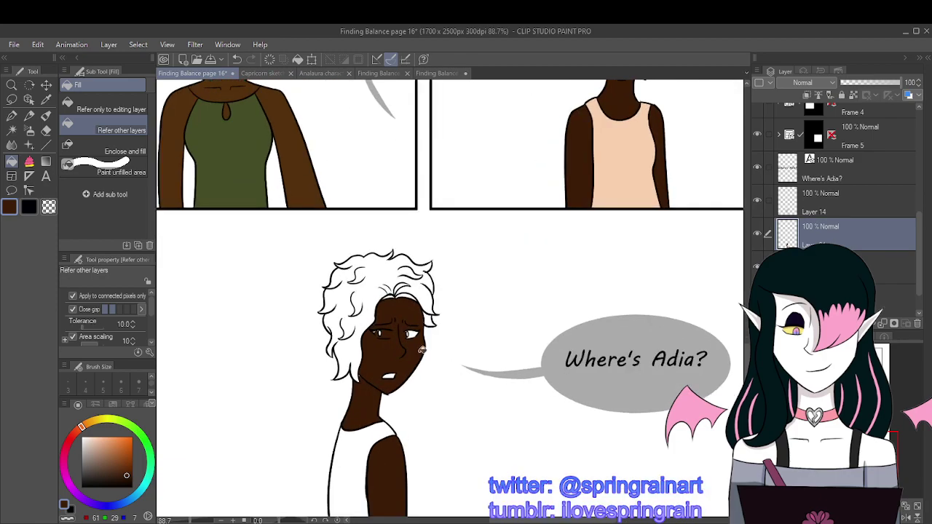
scroll(422, 351, "up", 1)
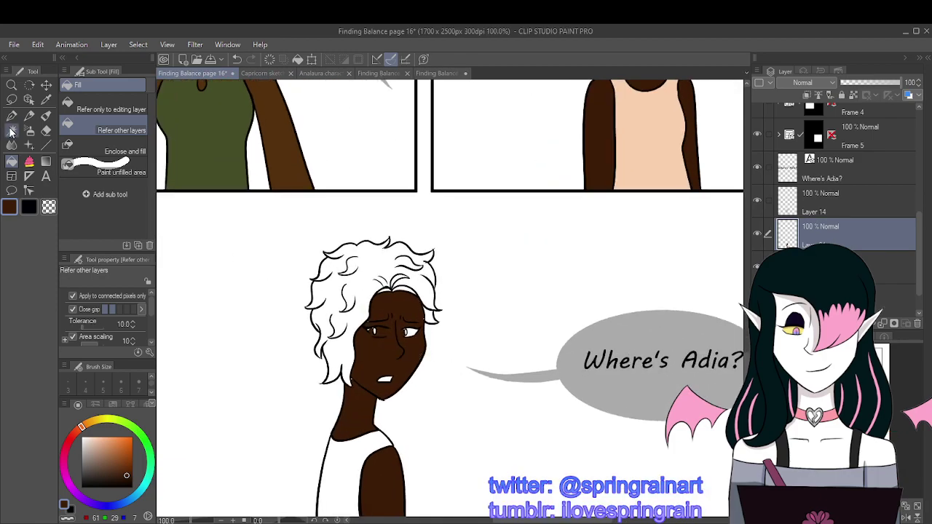
Step: Fill the eyes and remaining gaps in the face beside "Where's Adia?" with the dark brown skin colour using the close-gap fill tool
left_click(29, 162)
scroll(361, 306, "up", 3)
left_click_drag(412, 308, 350, 309)
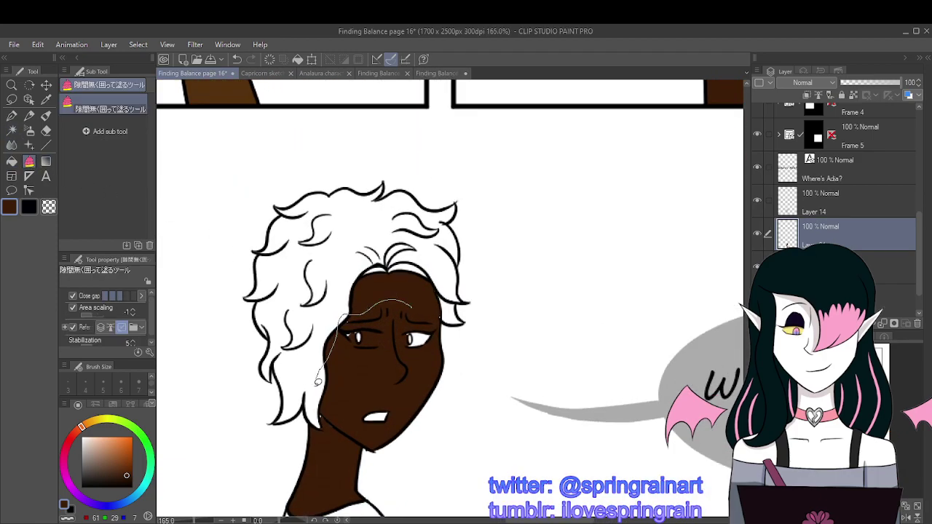
mouse_move(318, 380)
left_mouse_down()
mouse_move(359, 415)
mouse_move(411, 377)
mouse_move(431, 352)
mouse_move(417, 299)
left_mouse_up()
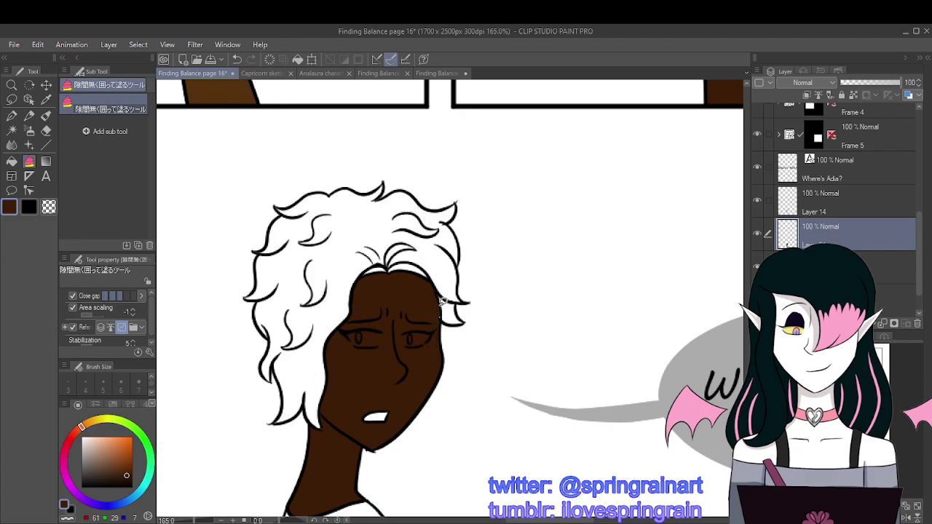
Step: Sample the dark hair colour from the character in the "Wait..." panel
scroll(386, 326, "down", 4)
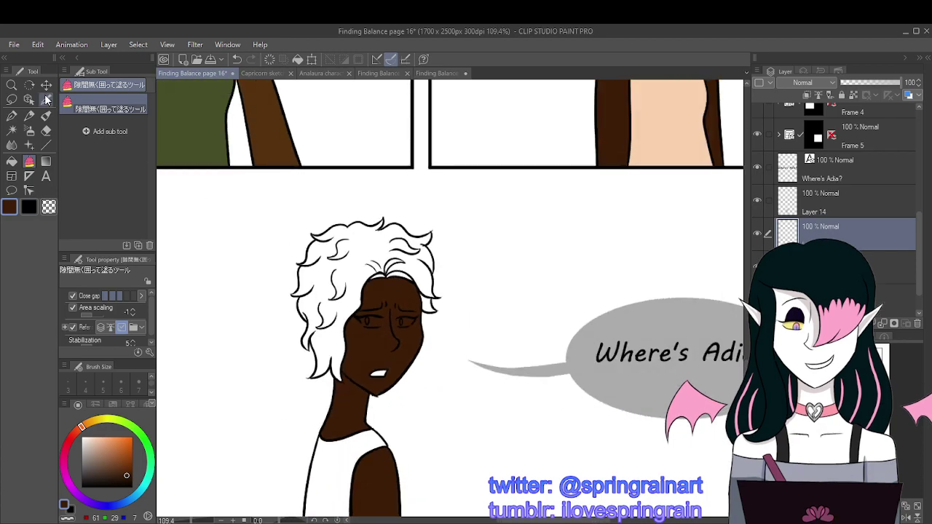
key("i")
scroll(452, 442, "down", 1)
scroll(453, 442, "up", 1)
left_click(569, 136)
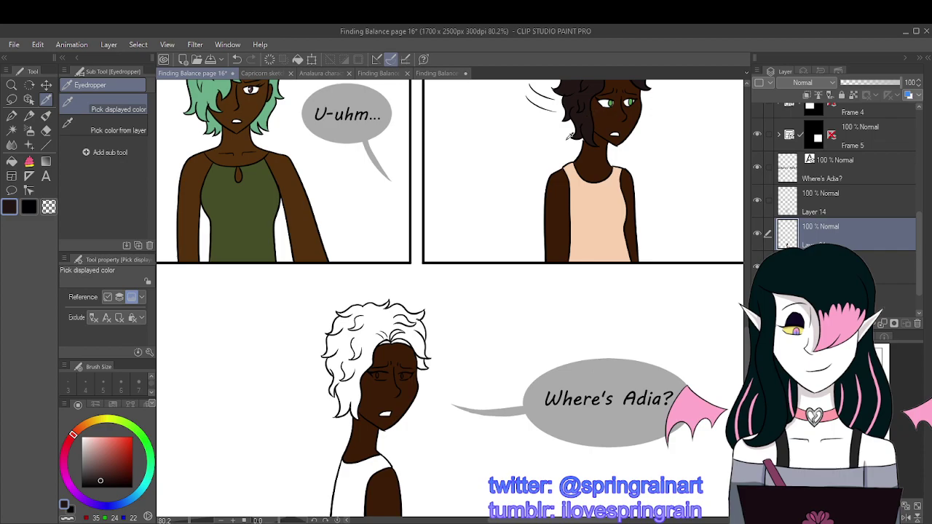
Step: Fill the hair of the "Where's Adia?" character with the sampled dark colour, including the fringe and small leftover gaps
scroll(377, 425, "up", 3)
left_click(11, 164)
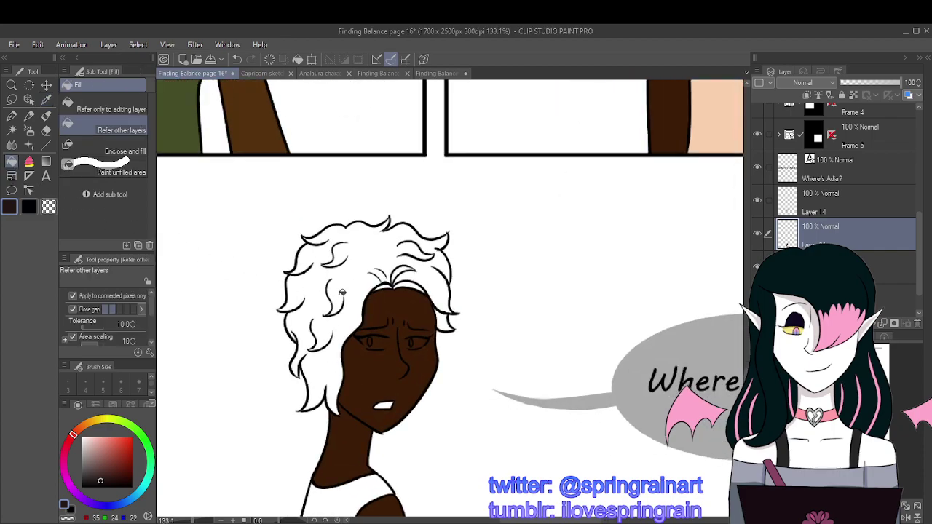
left_click(342, 292)
left_click(406, 271)
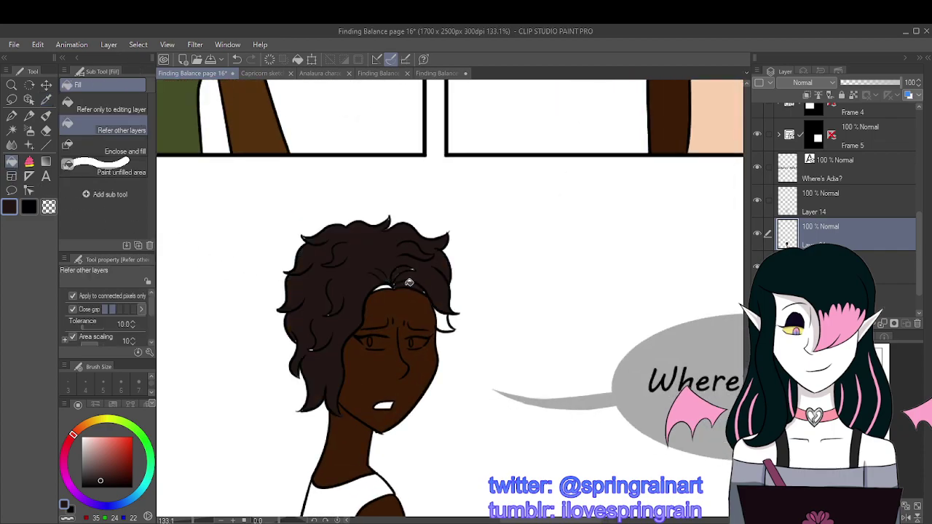
left_click(445, 319)
left_click(30, 161)
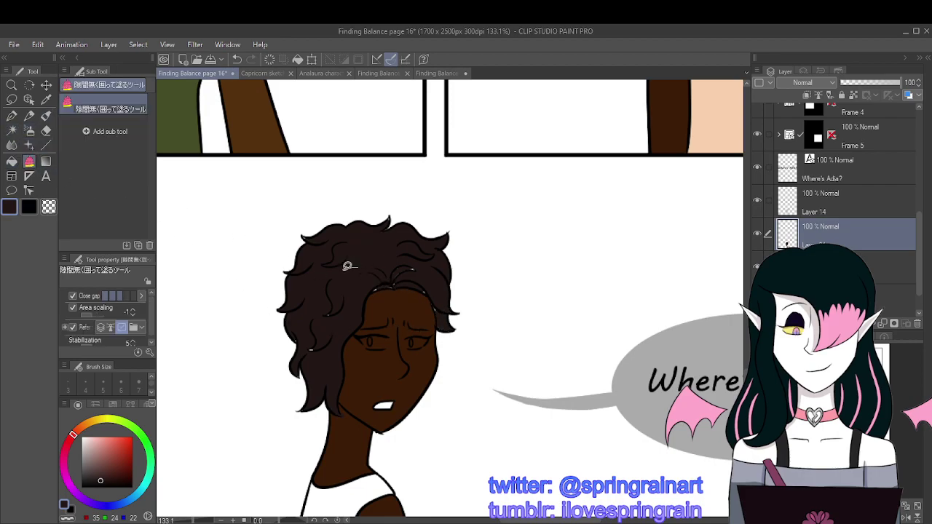
mouse_move(416, 258)
left_mouse_down()
mouse_move(364, 273)
mouse_move(427, 306)
mouse_move(405, 246)
mouse_move(366, 290)
mouse_move(430, 274)
left_mouse_up()
left_click(237, 59)
scroll(416, 260, "up", 1)
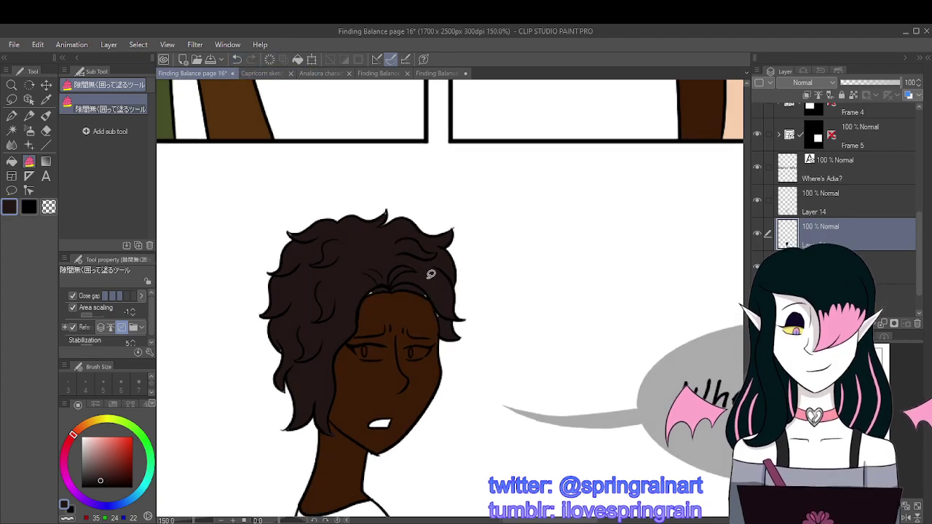
Step: Toggle the flat-colour layer's visibility to check what it holds, and undo the hair fills while keeping the face and eyes filled
left_click(758, 232)
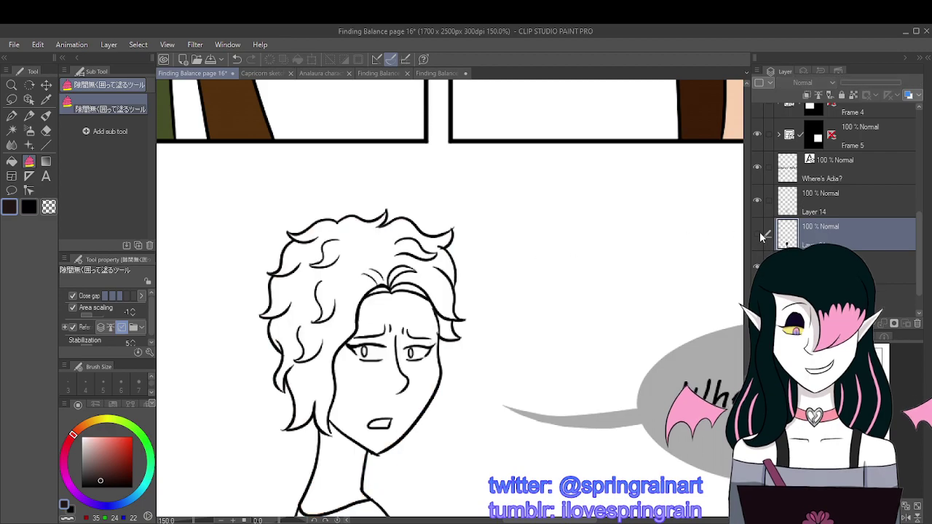
left_click(756, 233)
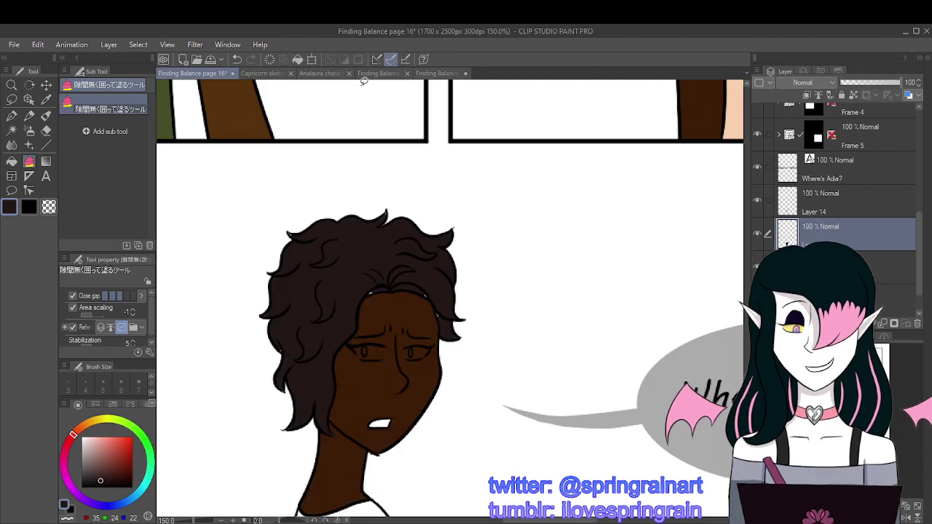
left_click(237, 59)
left_click(237, 59)
left_click(236, 59)
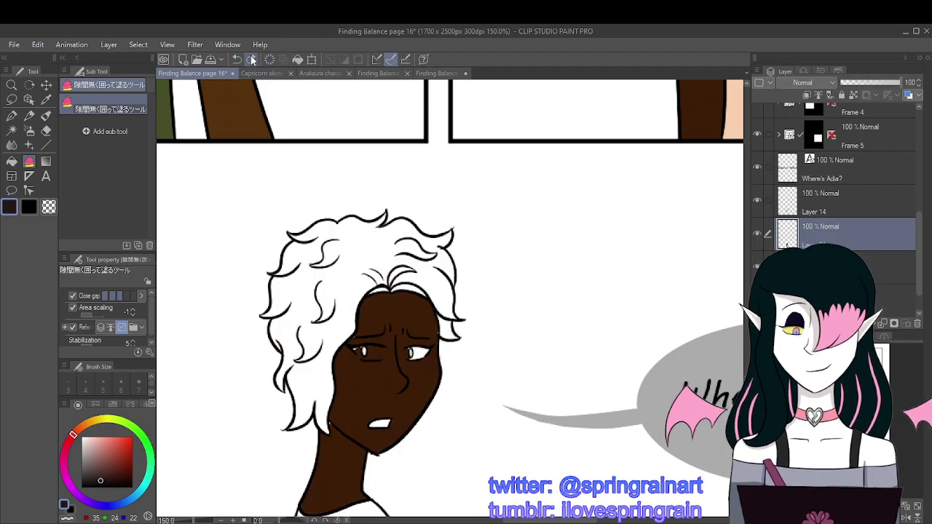
left_click(250, 59)
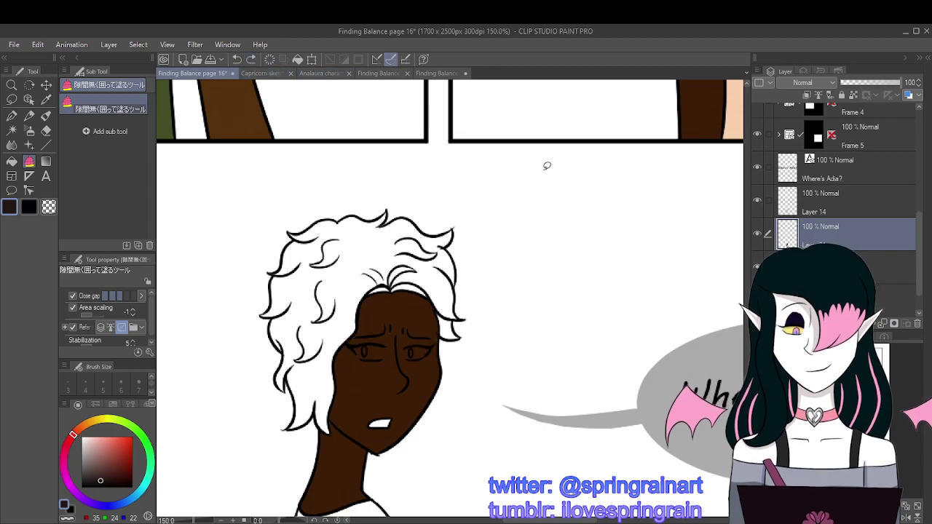
Step: Refill the main hair mass and the fringe with the dark hair colour on a layer separate from the skin
left_click(12, 160)
left_click(340, 264)
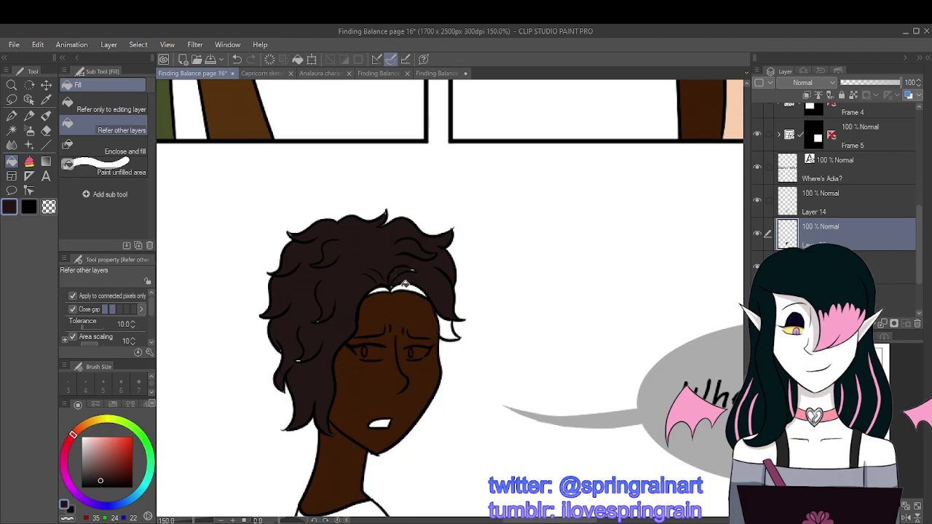
left_click(406, 284)
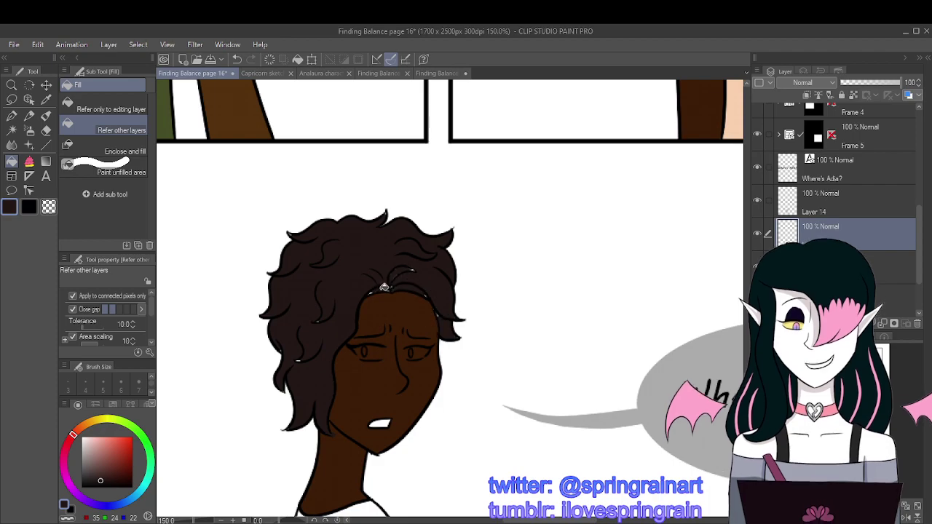
Step: Fill the small white gaps left between the curls and along the fringe with the dark hair colour and inspect the hair edges
left_click(12, 115)
left_click(29, 161)
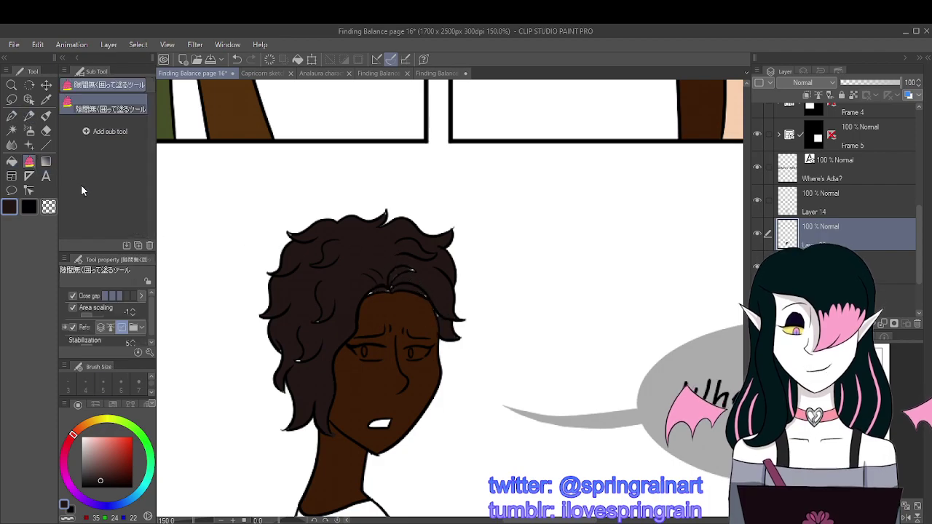
mouse_move(289, 308)
left_mouse_down()
mouse_move(297, 355)
mouse_move(284, 322)
left_mouse_up()
left_click_drag(396, 281, 412, 286)
mouse_move(434, 271)
left_mouse_down()
mouse_move(406, 251)
mouse_move(435, 264)
mouse_move(408, 290)
mouse_move(437, 275)
mouse_move(446, 298)
left_mouse_up()
key("p")
scroll(363, 291, "up", 1)
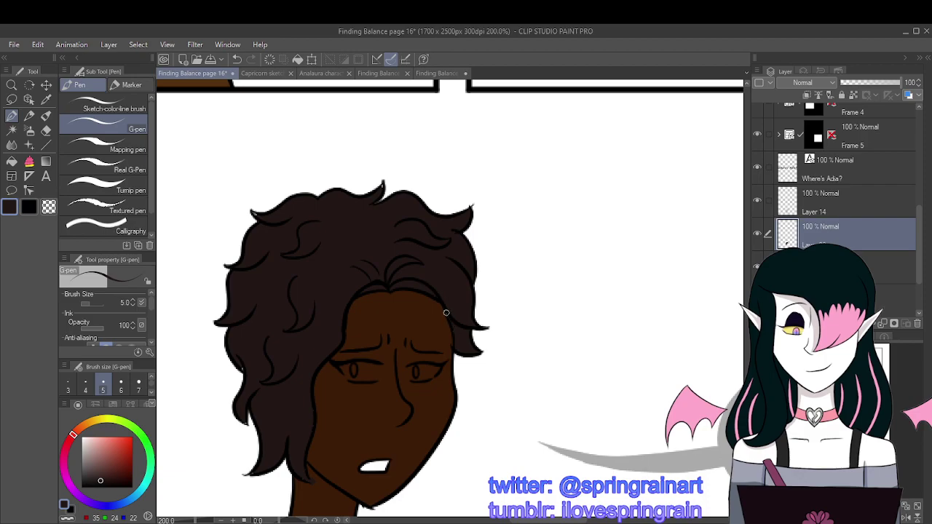
scroll(387, 193, "up", 1)
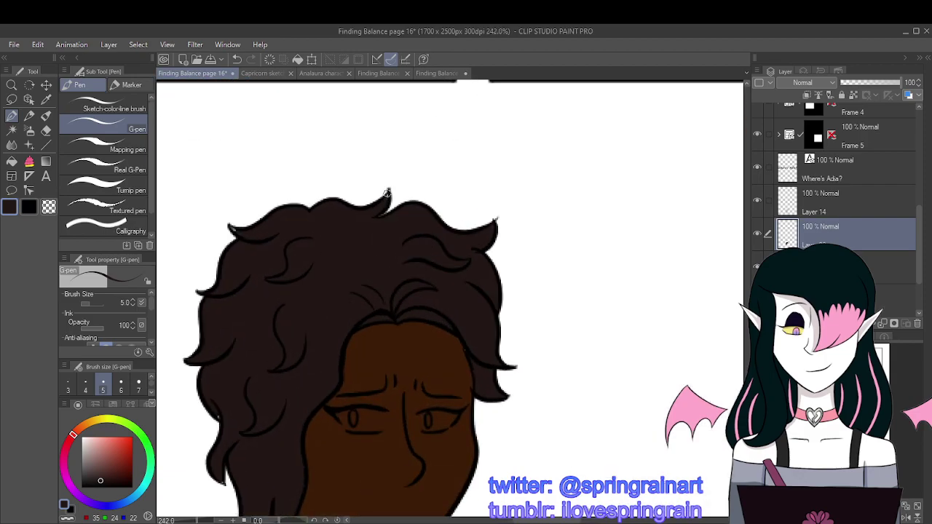
scroll(422, 224, "down", 3)
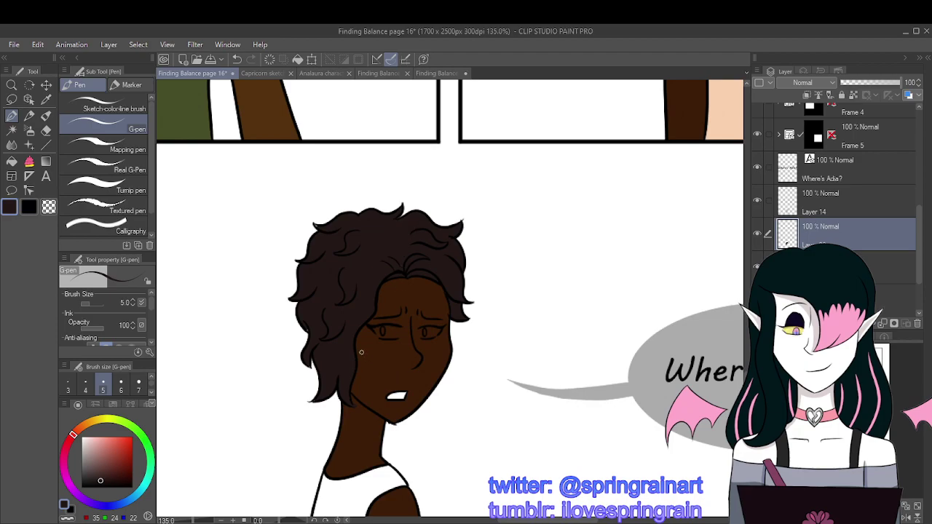
scroll(361, 353, "up", 2)
scroll(315, 333, "down", 3)
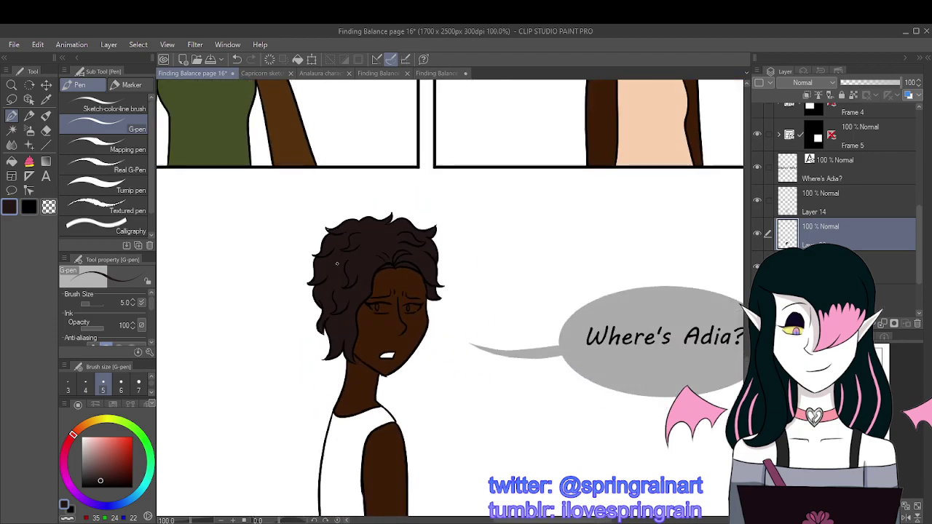
scroll(376, 265, "up", 2)
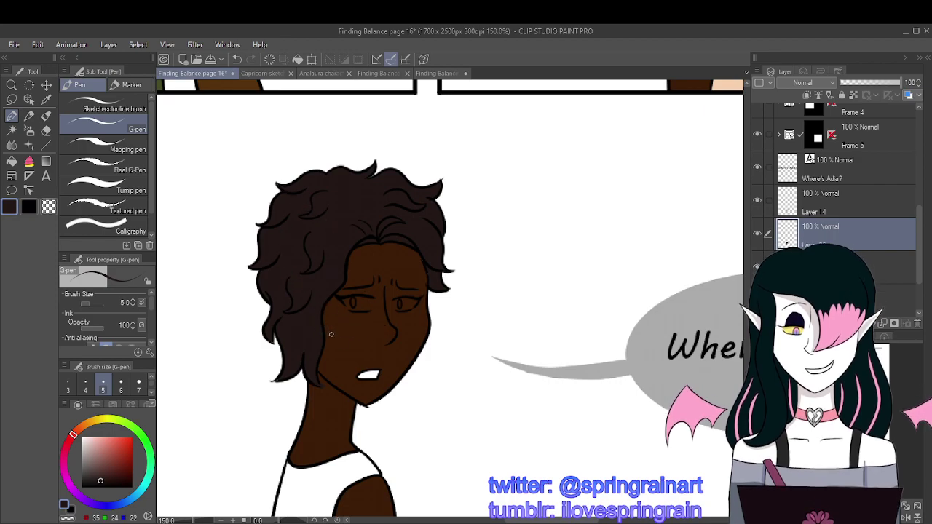
Step: Sample white from the page background and paint the outer corner of the eye nearest the long hair with the size 5 G-pen
left_click(47, 103)
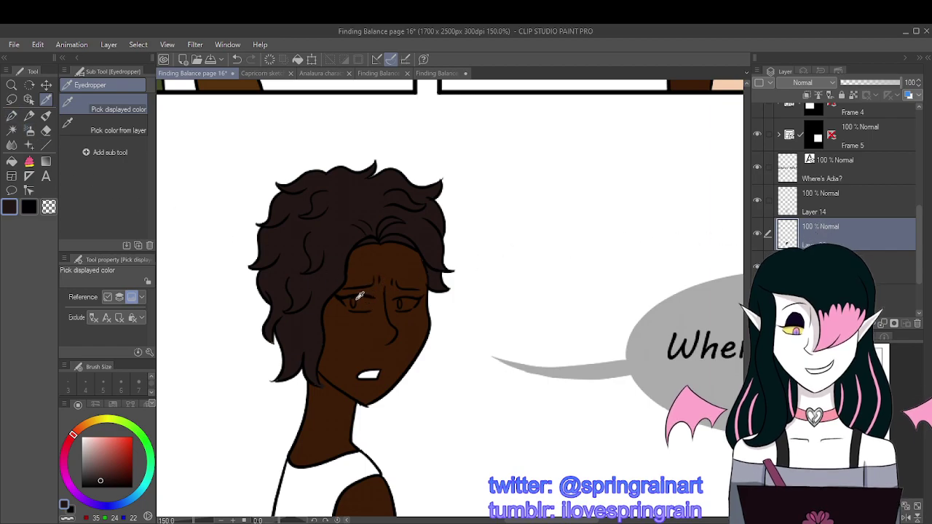
left_click(218, 316)
left_click(12, 115)
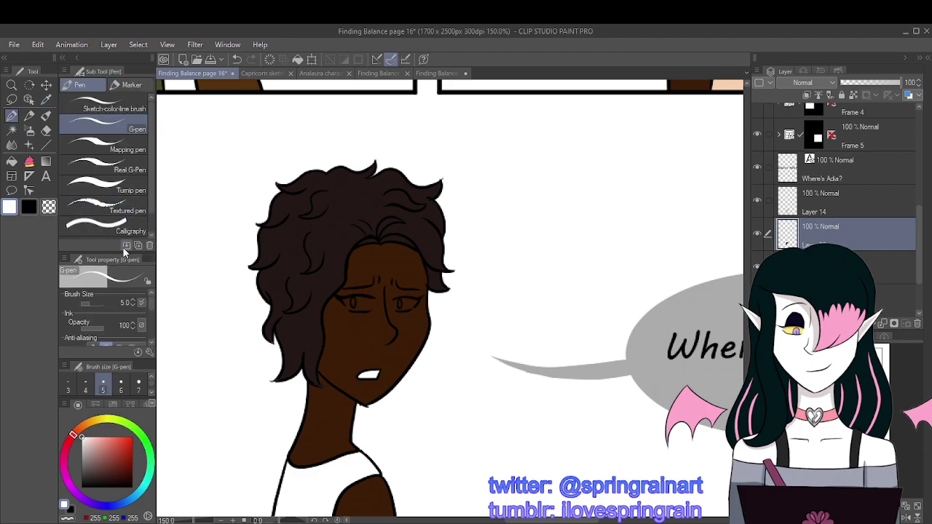
scroll(344, 306, "up", 4)
mouse_move(324, 295)
left_mouse_down()
mouse_move(339, 316)
mouse_move(323, 292)
mouse_move(339, 289)
mouse_move(327, 292)
mouse_move(337, 288)
mouse_move(338, 308)
mouse_move(331, 302)
mouse_move(344, 318)
mouse_move(335, 297)
left_mouse_up()
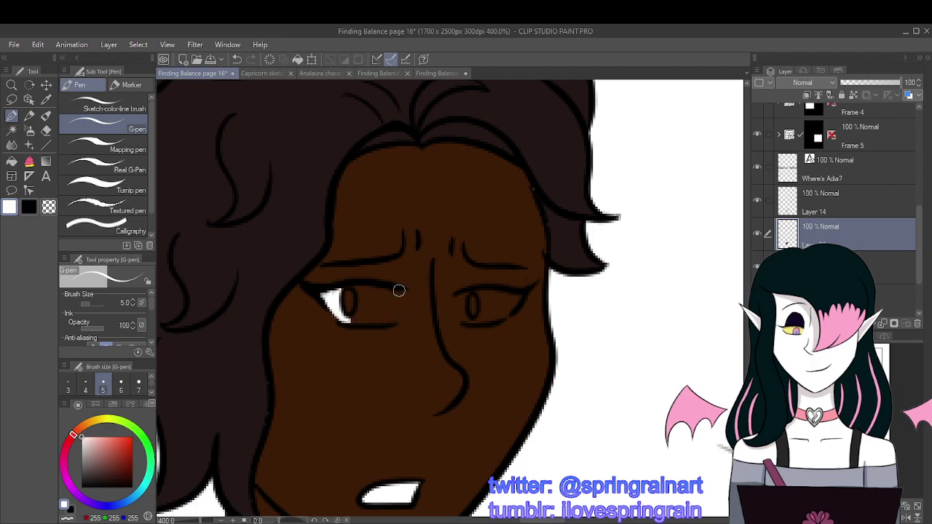
Step: Paint white along the remaining inner edges of both eyes and fill the rest of the eye whites
left_click_drag(398, 291, 390, 321)
left_click_drag(457, 297, 469, 323)
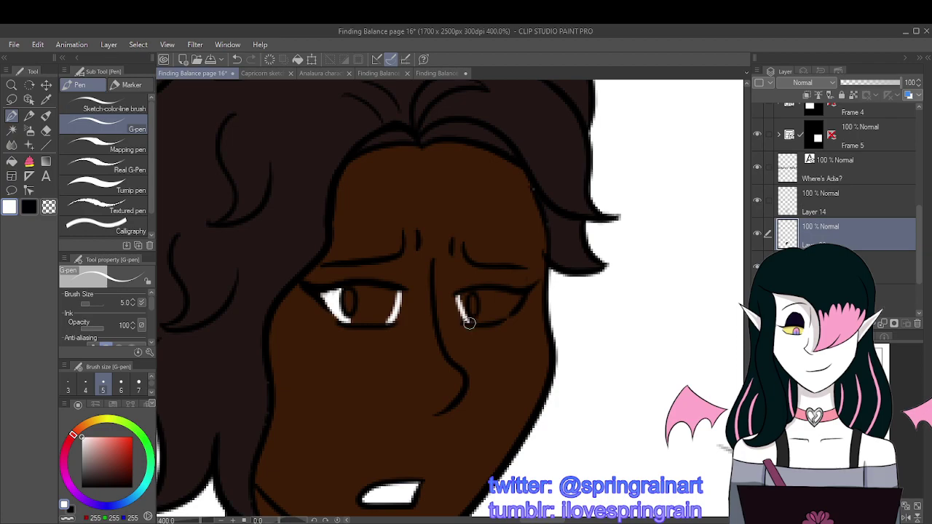
mouse_move(519, 295)
left_mouse_down()
mouse_move(501, 321)
mouse_move(507, 314)
left_mouse_up()
left_click(12, 161)
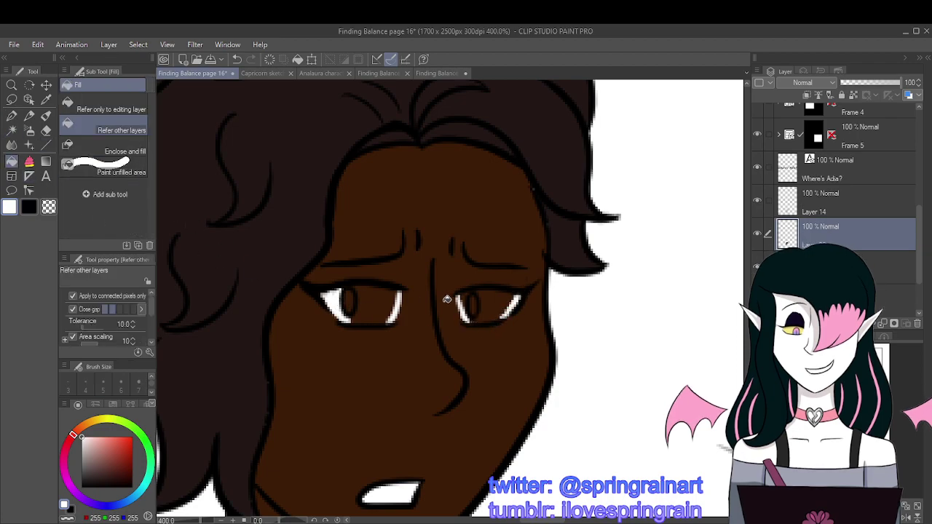
left_click(499, 308)
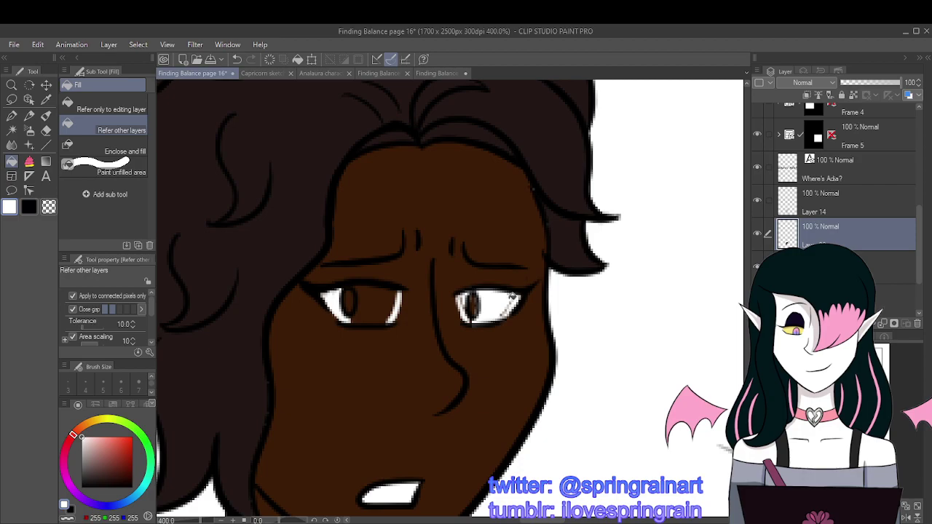
left_click(378, 308)
Step: Touch up the unevenly filled spots in both eye whites and paint over the smaller eye's iris in white with the G-pen
left_click(12, 115)
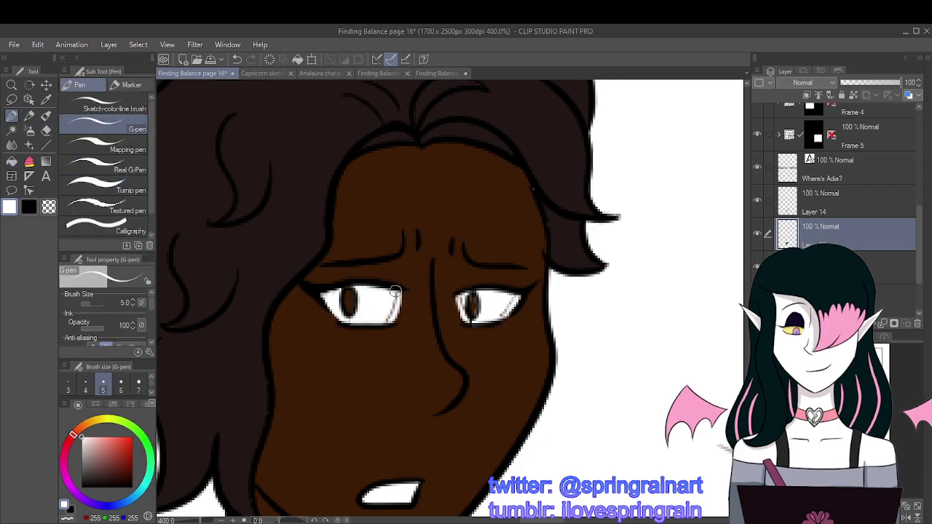
mouse_move(470, 290)
left_mouse_down()
mouse_move(466, 309)
mouse_move(478, 321)
mouse_move(461, 295)
left_mouse_up()
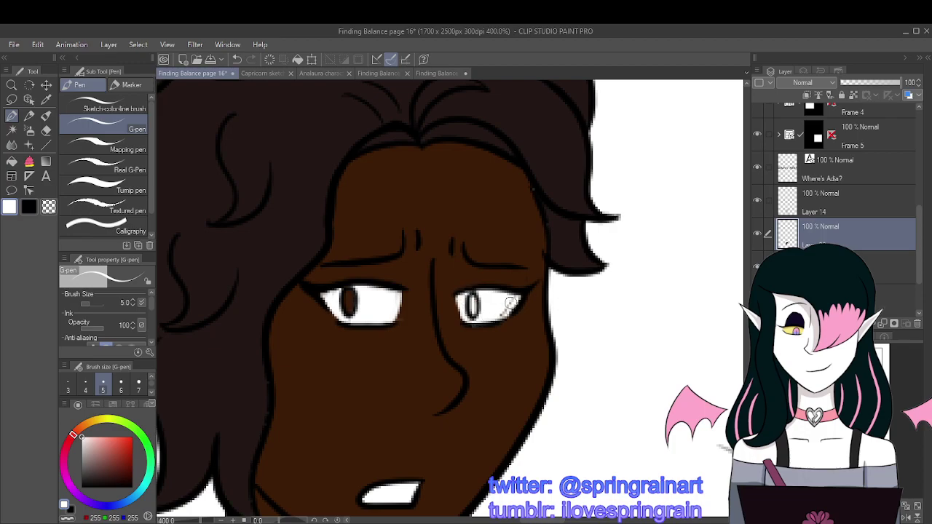
scroll(466, 306, "down", 3)
scroll(422, 277, "up", 2)
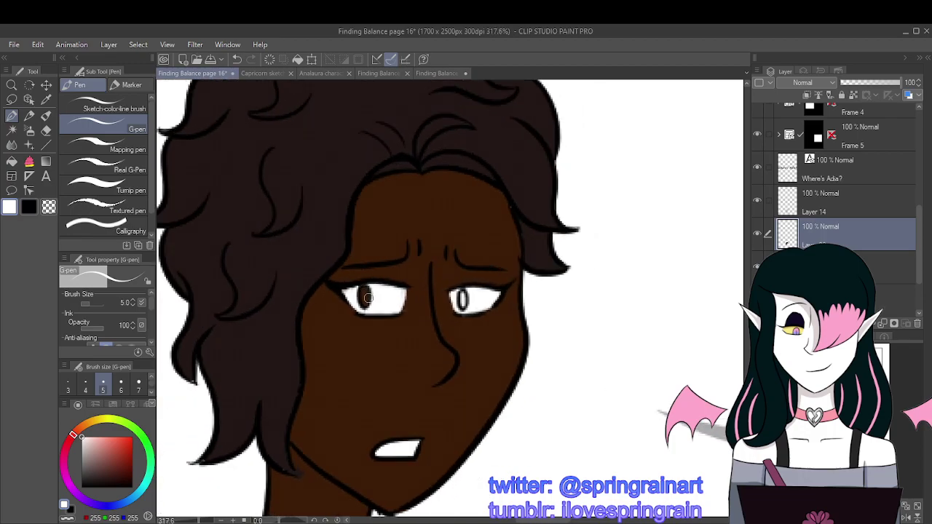
Step: Toggle the visibility of the layer with the hair and eye whites to check what it contains
left_click(45, 100)
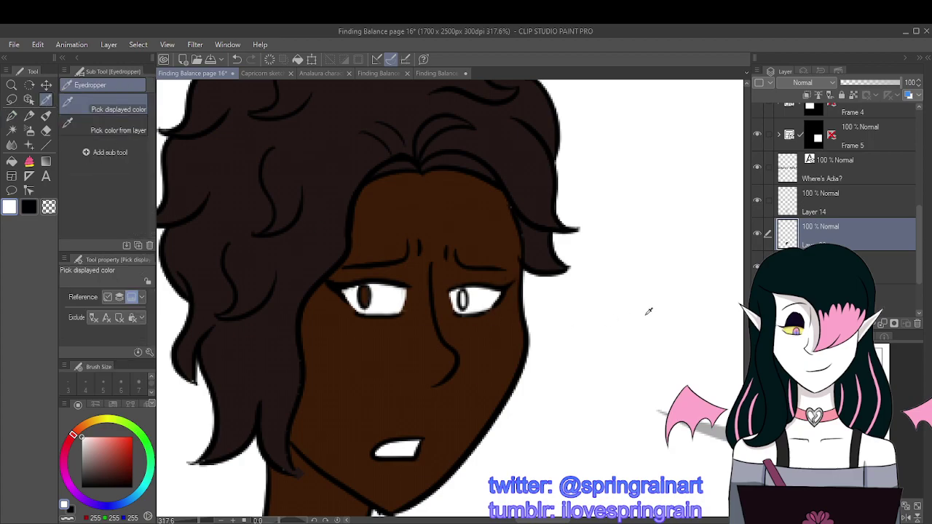
left_click(757, 234)
left_click(757, 234)
left_click(757, 234)
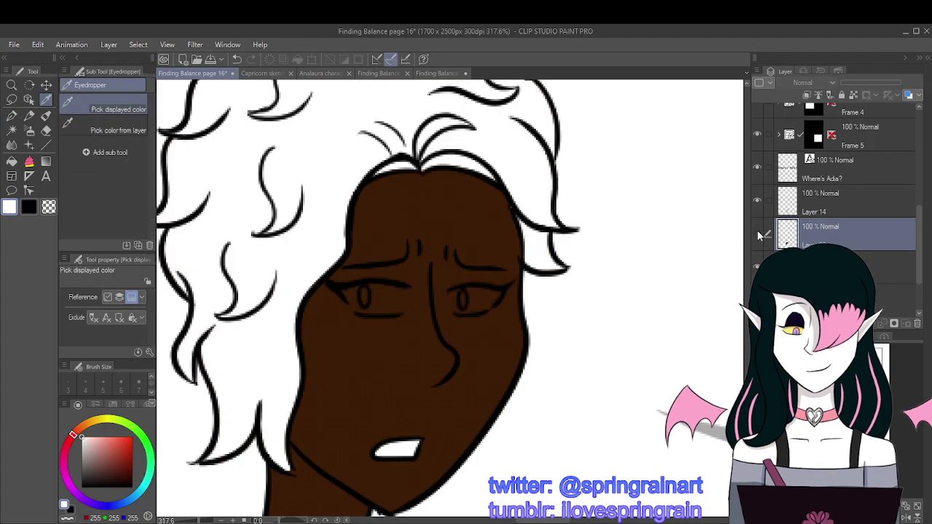
left_click(756, 234)
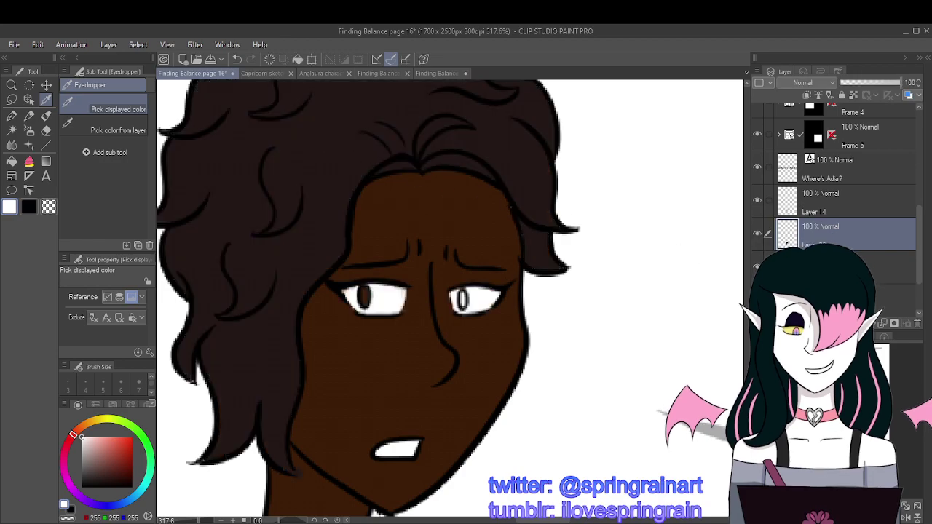
Step: Undo the white fills and pen strokes in the eyes, back to the first stroke in the outer corner
left_click(12, 115)
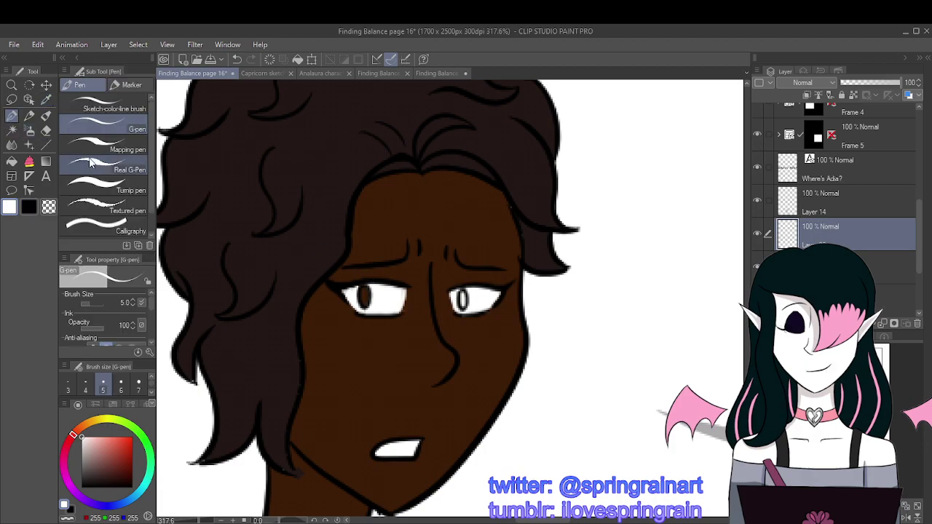
left_click(356, 268)
left_click(238, 58)
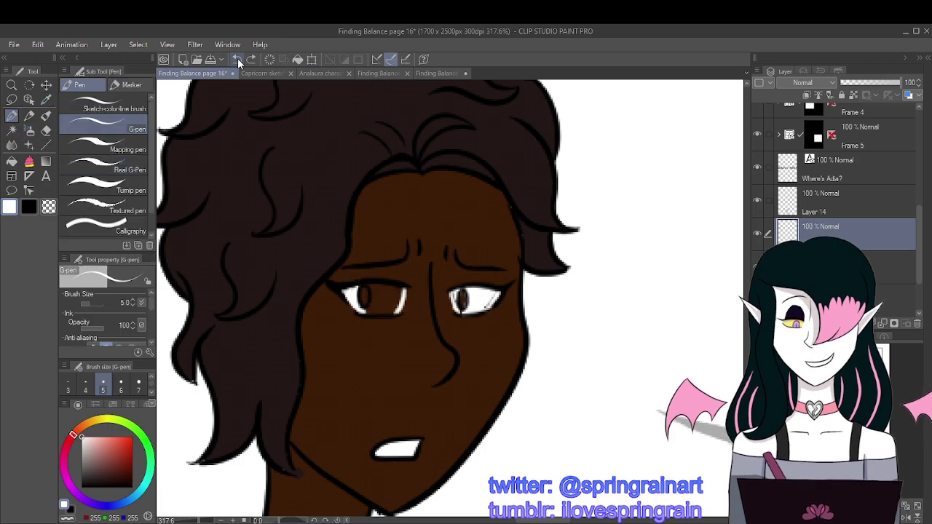
left_click(238, 58)
left_click(237, 57)
left_click(238, 57)
left_click(237, 57)
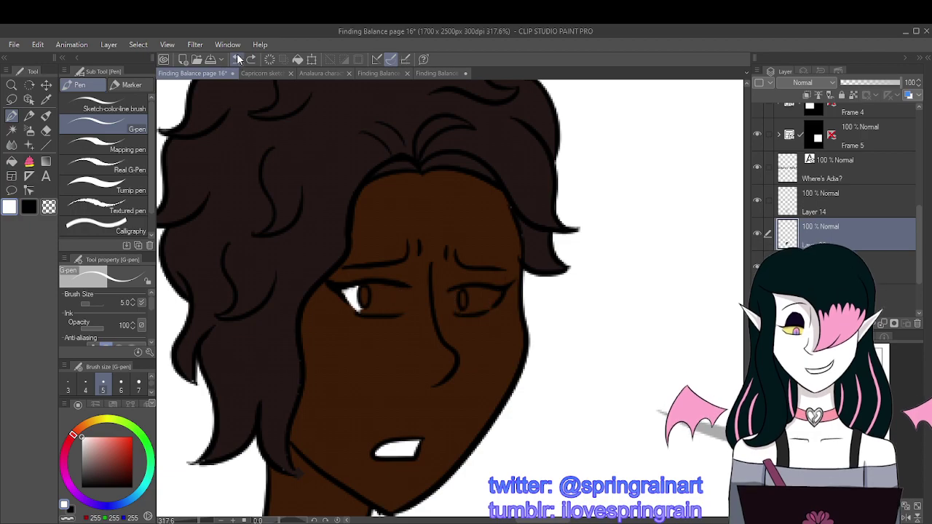
Step: Undo the remaining white fill and pen strokes in the larger eye until both eyes are unpainted
left_click(240, 56)
left_click(239, 57)
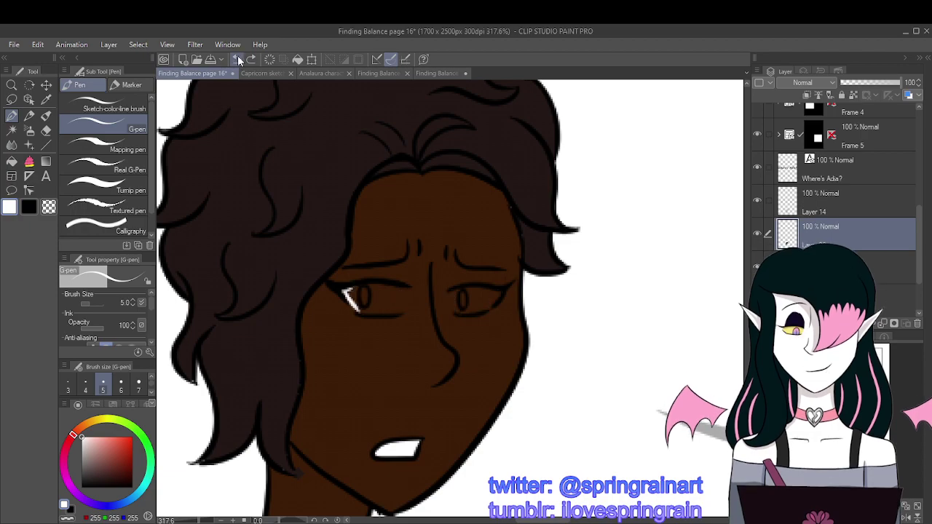
left_click(239, 56)
left_click(240, 56)
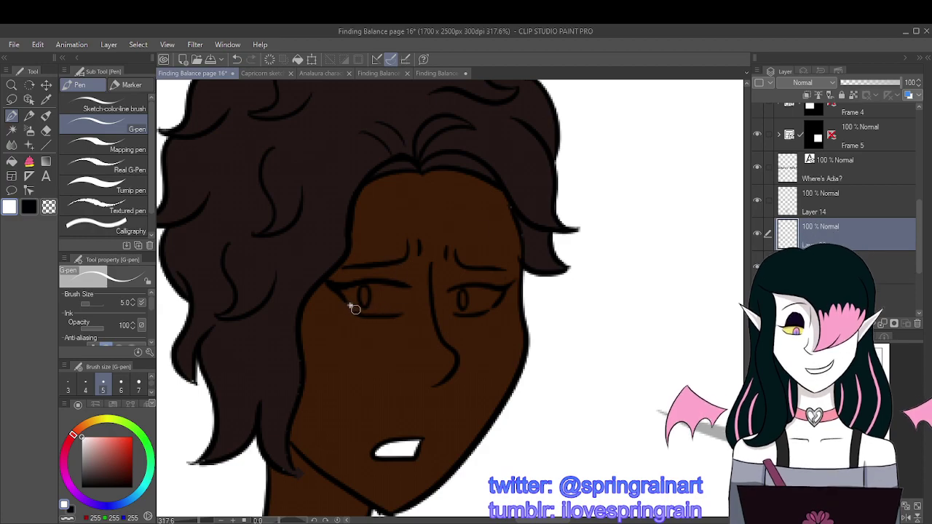
Step: Close off the corners of both eyes with white G-pen strokes, fill the eye whites, and undo the fill that spills onto the lashes
mouse_move(354, 309)
left_mouse_down()
mouse_move(401, 308)
mouse_move(403, 285)
mouse_move(458, 310)
mouse_move(499, 295)
left_mouse_up()
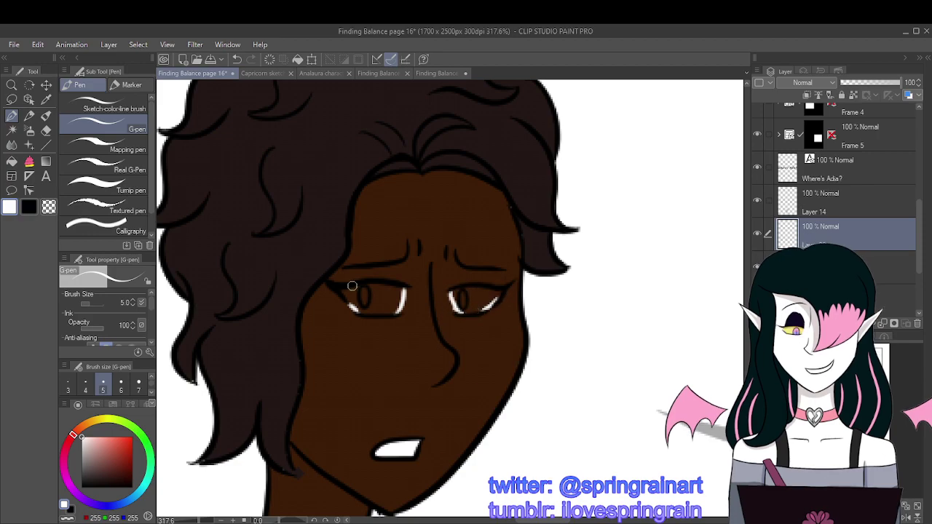
left_click(11, 160)
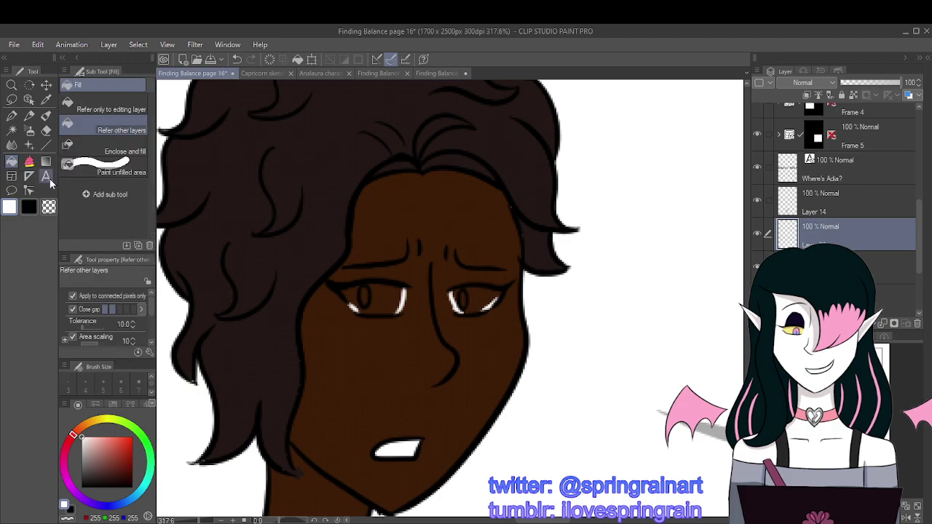
left_click(352, 295)
left_click(352, 294)
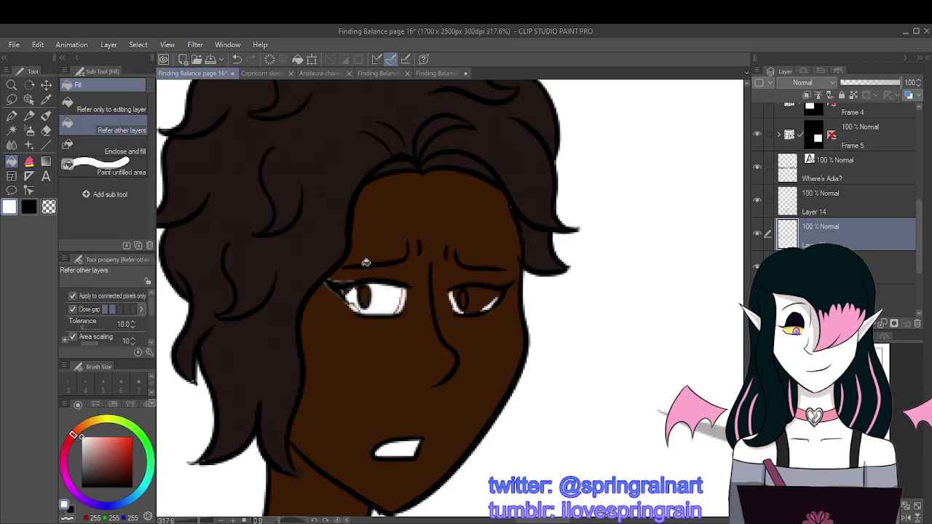
left_click(237, 59)
left_click(474, 301)
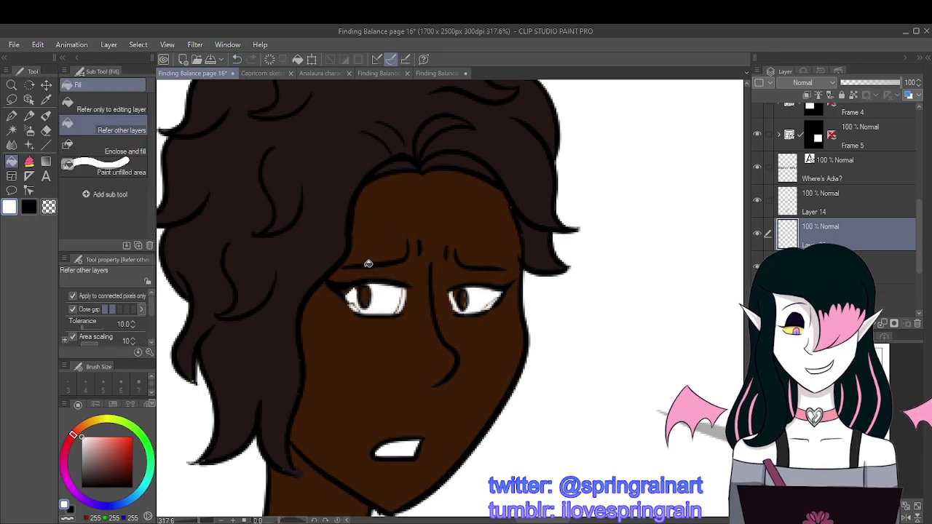
Step: Paint over the unfilled spots in both eye whites and inside the irises in white with the G-pen
left_click(11, 115)
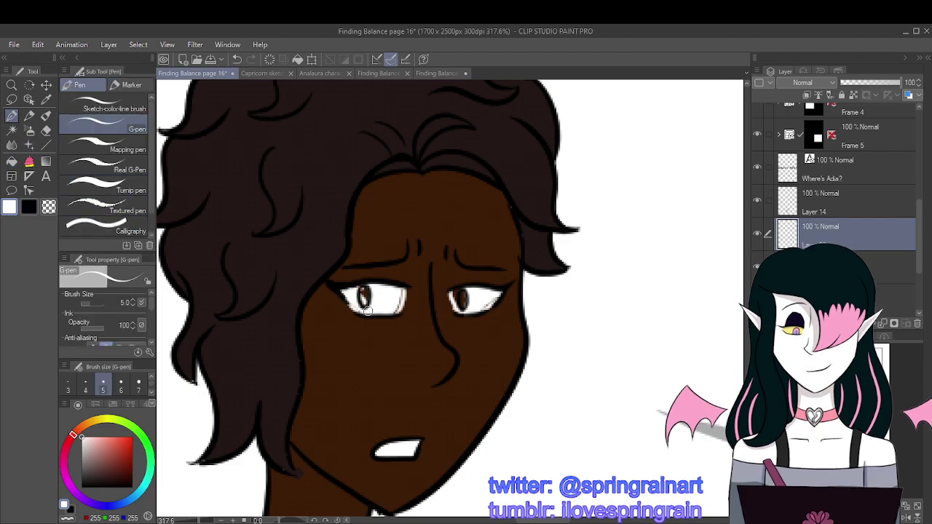
left_click_drag(365, 289, 364, 287)
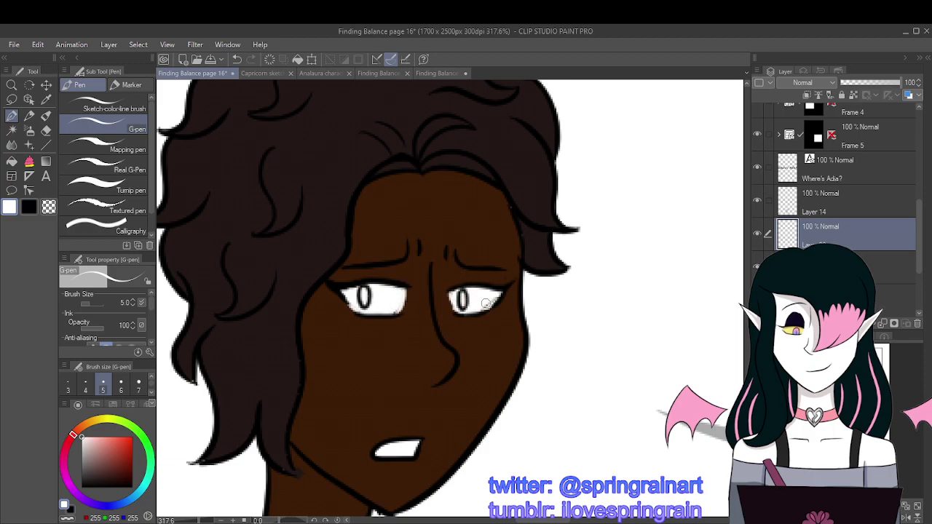
scroll(470, 301, "down", 3)
scroll(397, 303, "up", 3)
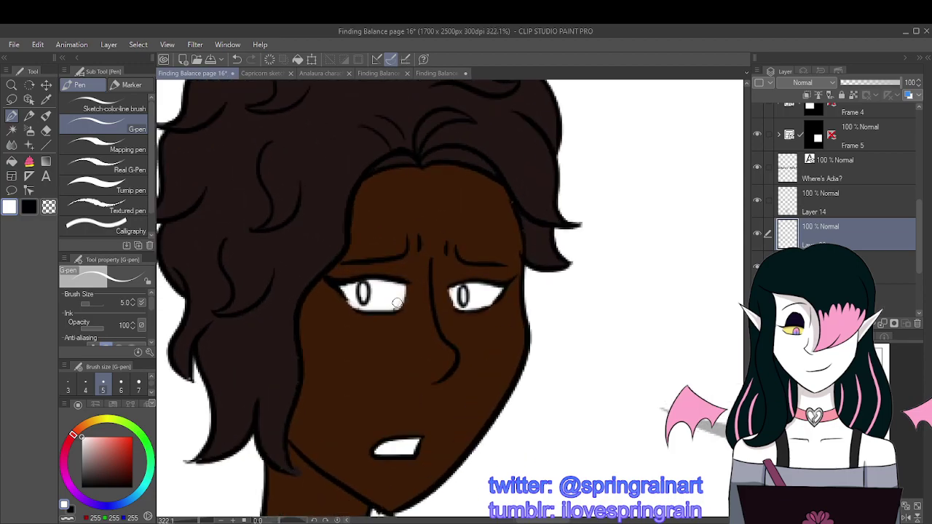
Step: Pick the peach of the tank top in the "Wait..." panel and fill the "Where's Adia?" character's top on the layer two below Layer 32
scroll(383, 309, "down", 4)
scroll(368, 295, "up", 1)
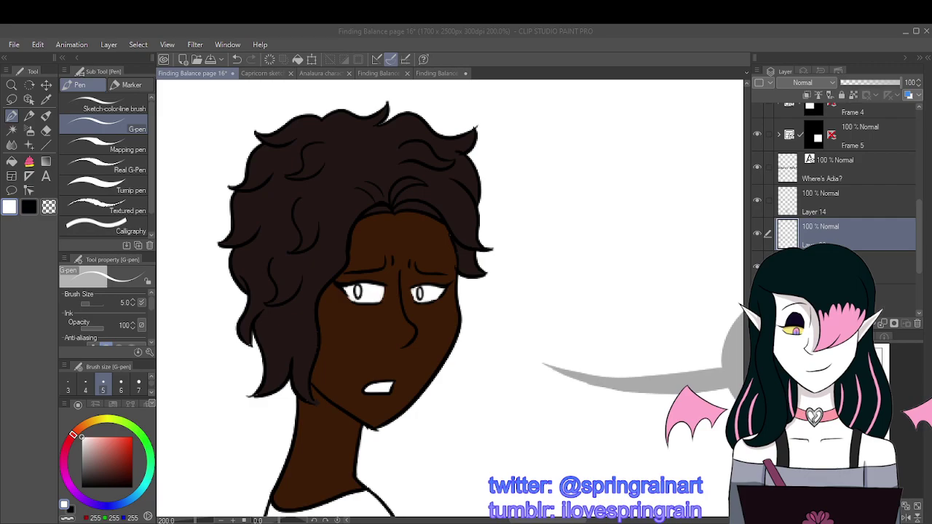
scroll(372, 284, "down", 1)
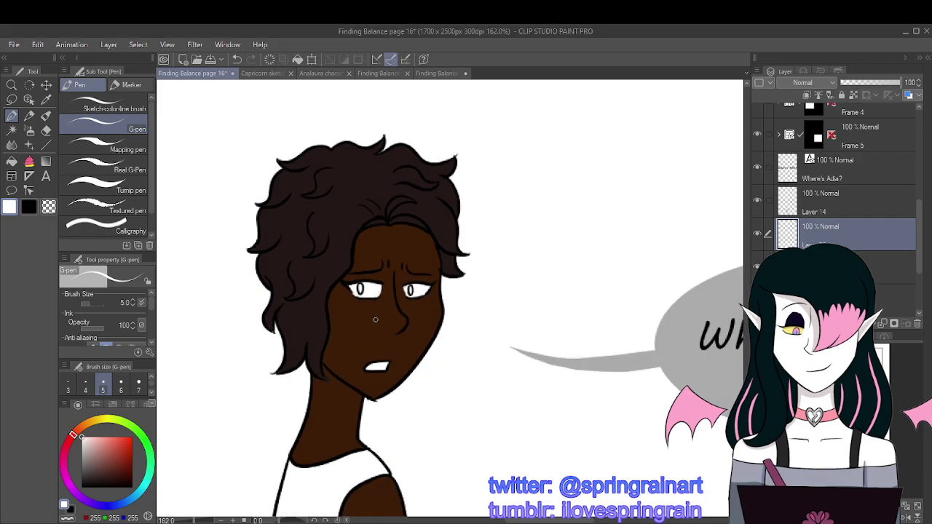
key("i")
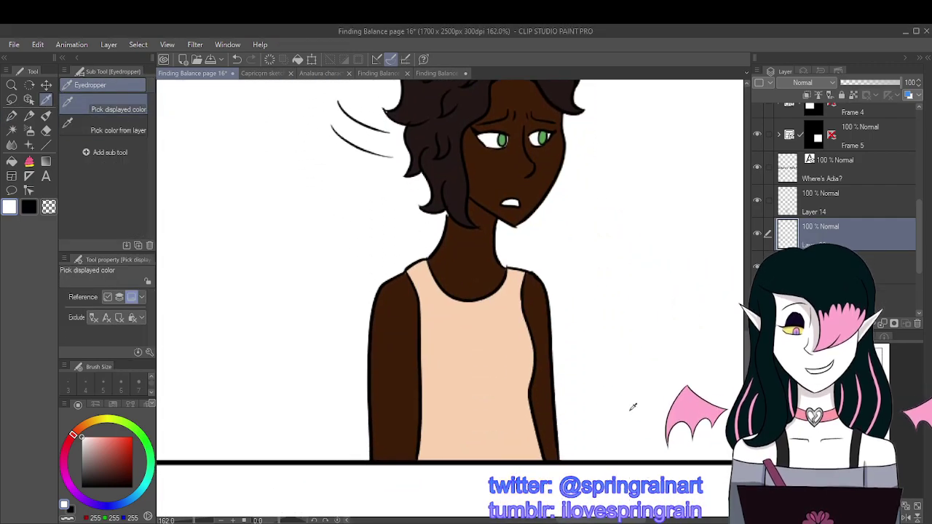
left_click(477, 321)
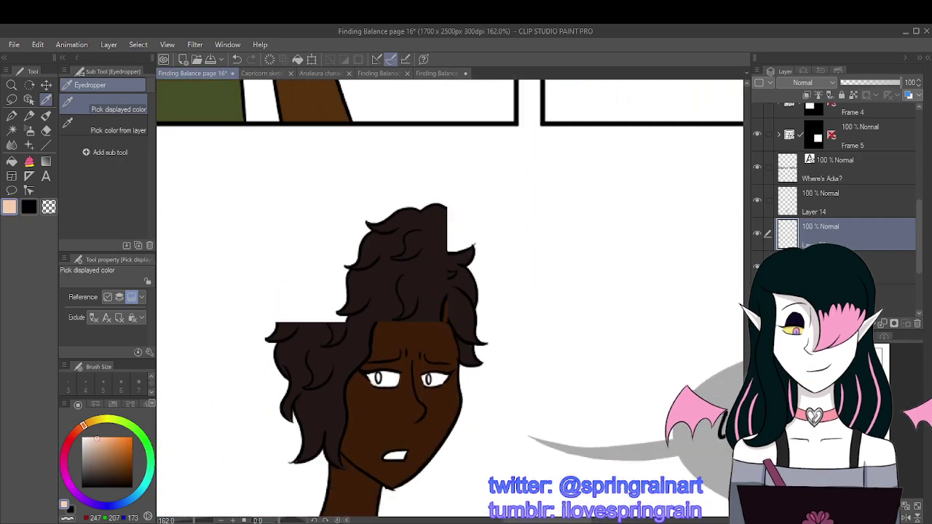
scroll(450, 292, "down", 4)
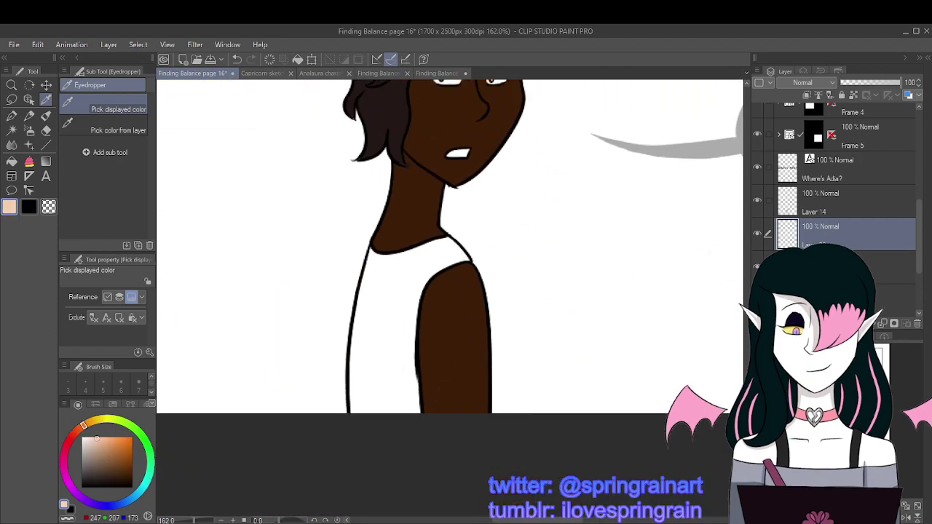
scroll(877, 219, "down", 1)
left_click_drag(877, 201, 877, 308)
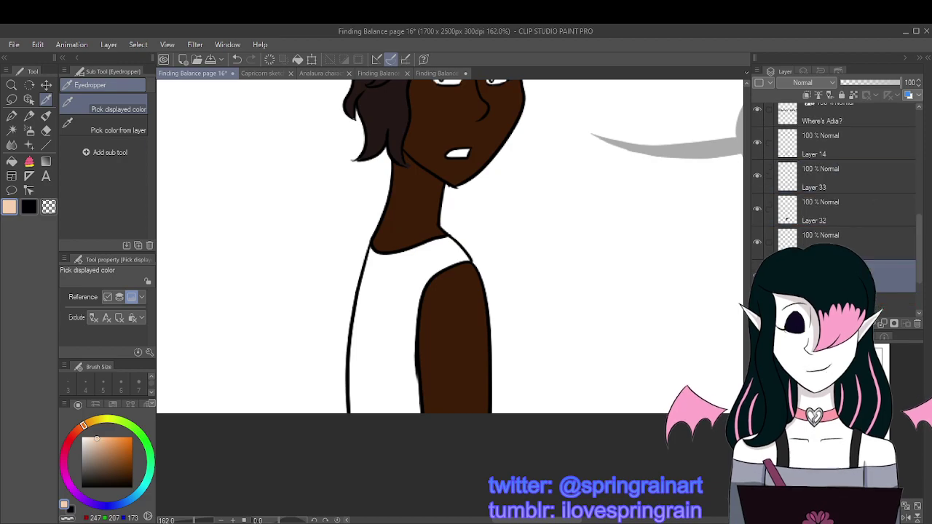
left_click(757, 241)
left_click(758, 243)
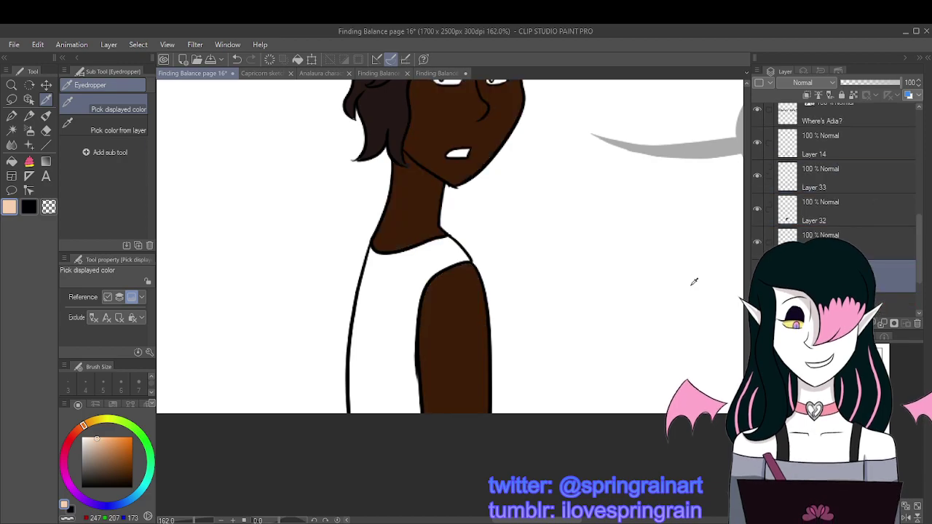
key("g")
left_click(387, 260)
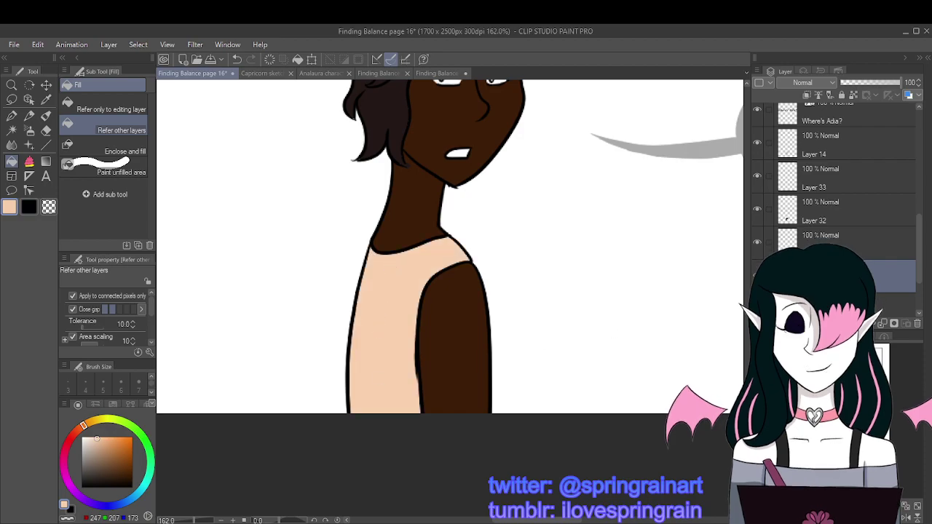
Step: Pick the green of the irises in the "Wait..." panel and fill both irises of the "Where's Adia?" character on Layer 33
scroll(450, 292, "up", 5)
scroll(450, 291, "left", 3)
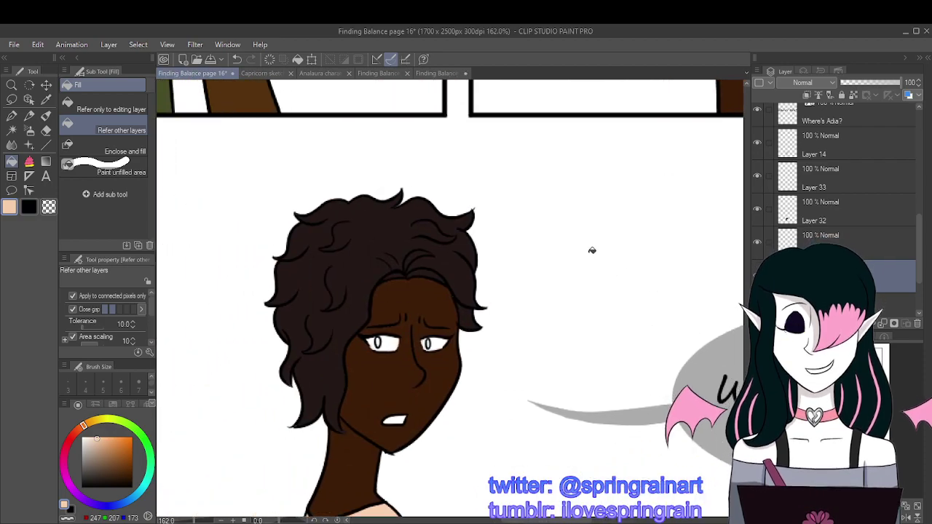
scroll(509, 248, "down", 3)
scroll(509, 248, "left", 2)
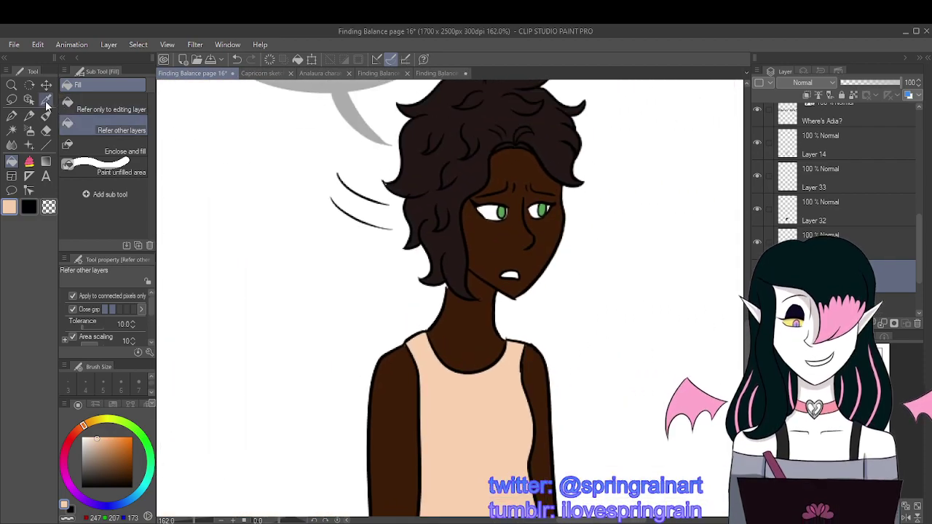
key("i")
left_click(502, 211)
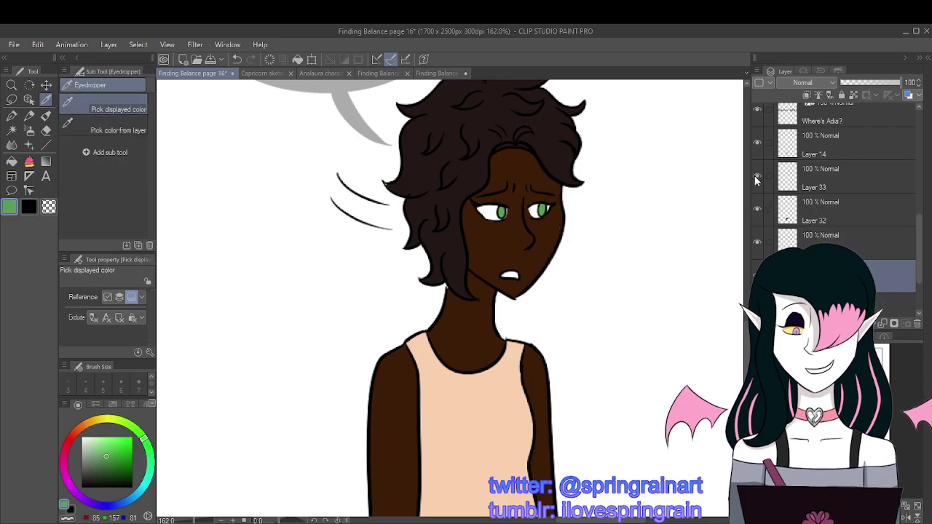
left_click(827, 180)
scroll(590, 350, "down", 10)
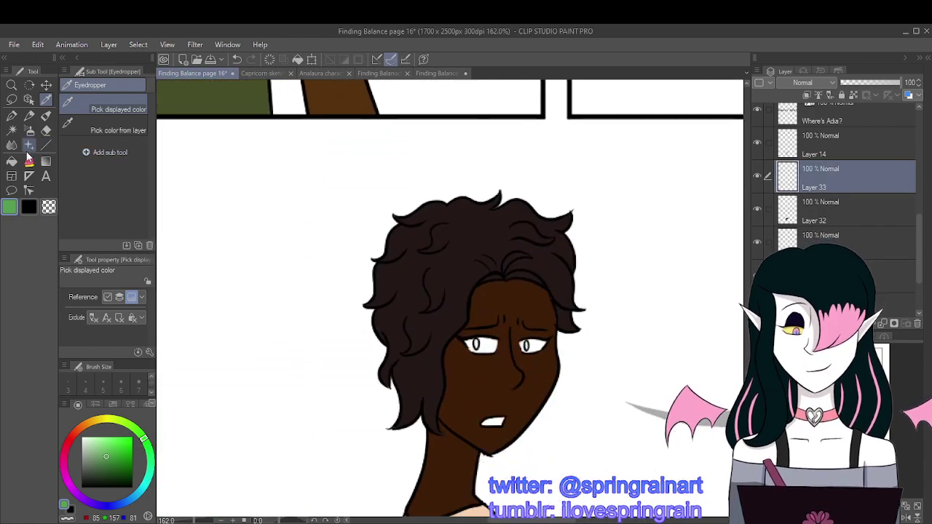
key("g")
scroll(476, 333, "up", 2)
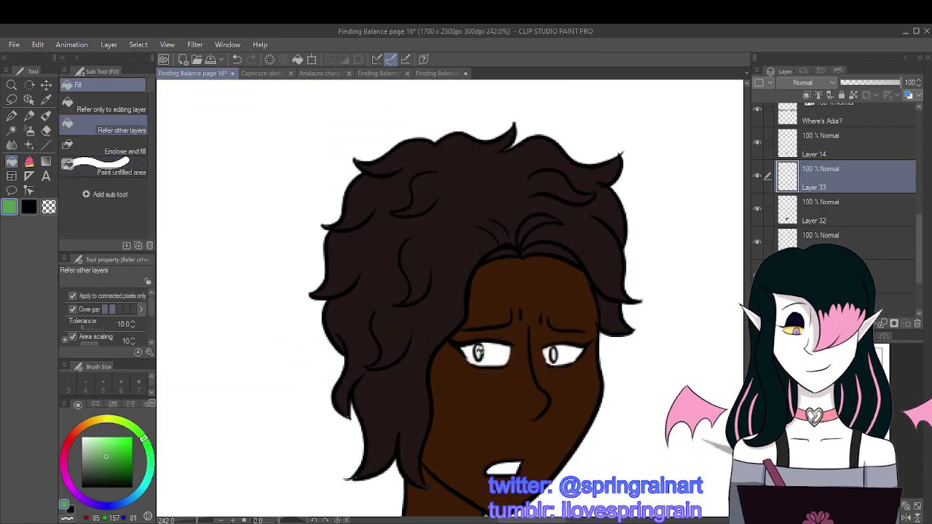
scroll(554, 355, "down", 5)
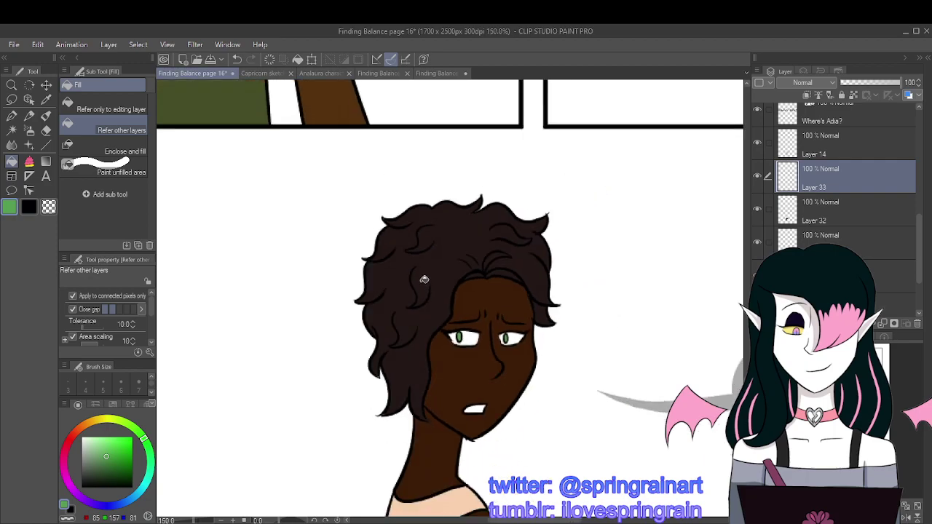
Step: Check the coloured "Where's Adia?" scene against the panels above and save the page
scroll(482, 313, "down", 2)
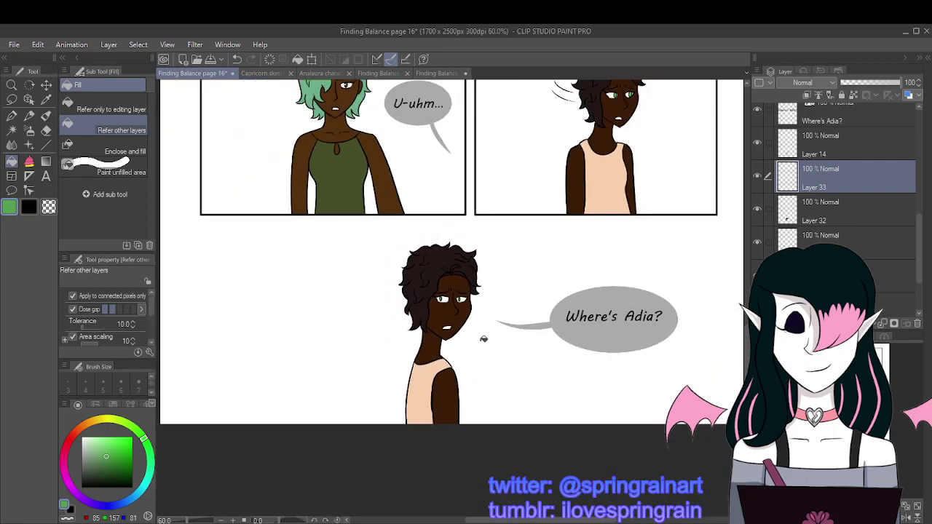
scroll(451, 340, "up", 2)
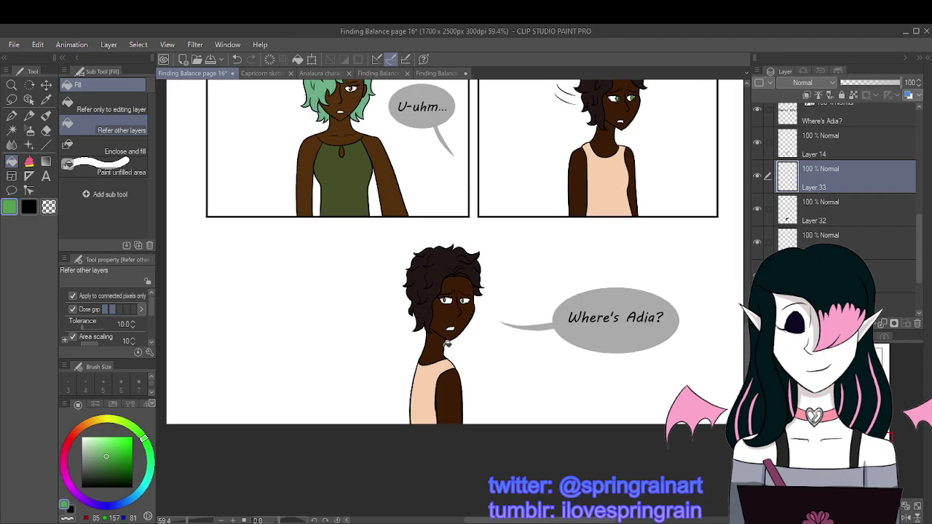
scroll(421, 359, "down", 2)
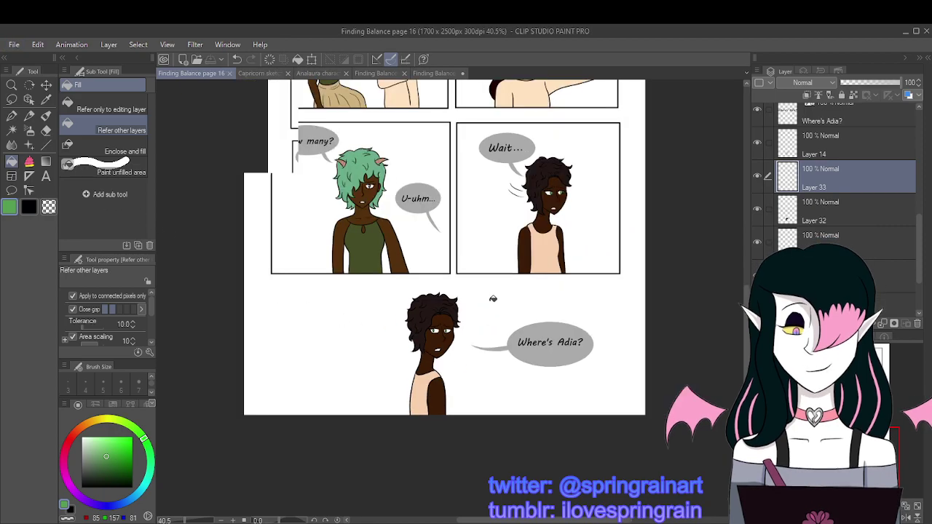
scroll(707, 210, "up", 1)
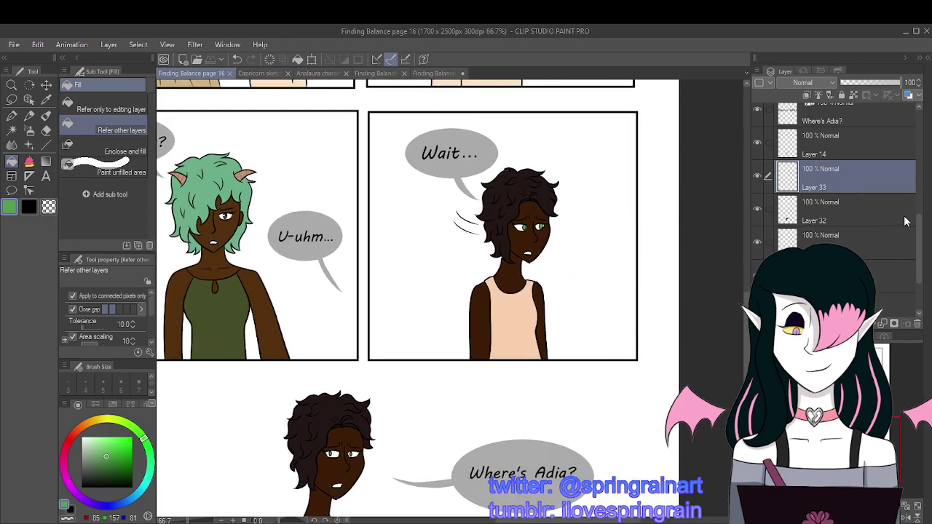
Step: Expand the Frame 5 folder and select the layer directly below the "Wait" text
scroll(906, 222, "up", 4)
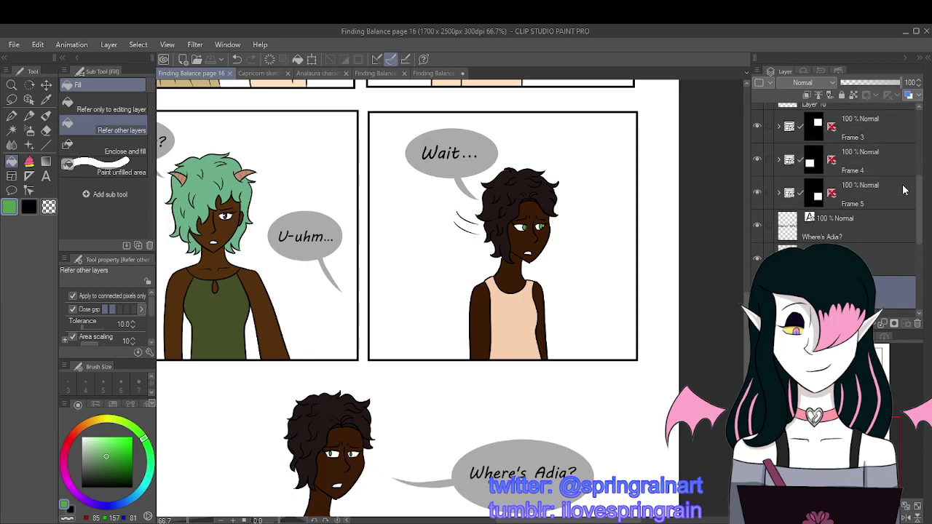
left_click(881, 169)
left_click(876, 189)
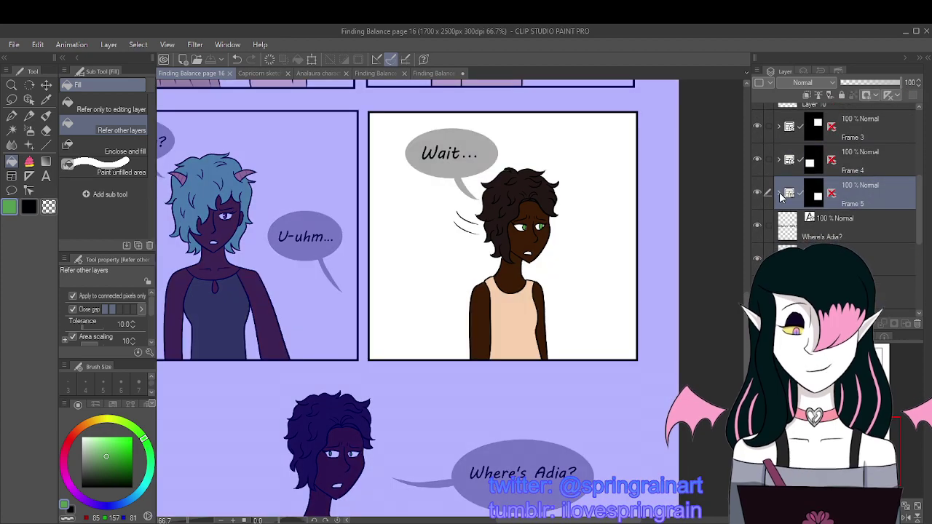
left_click(778, 193)
left_click(852, 259)
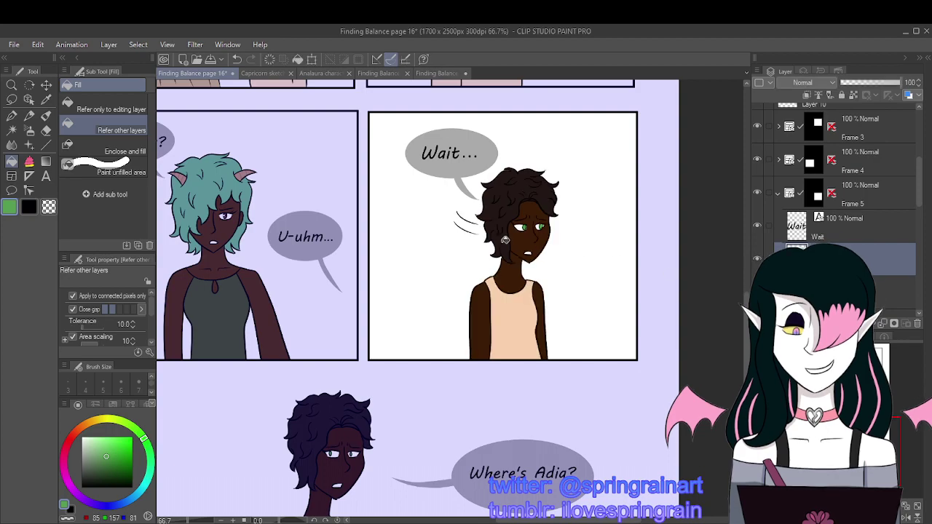
Step: Touch up both eyes of the "Wait..." character in white with the G-pen at size 5
key("p")
key("ctrl+plus")
key("ctrl+plus")
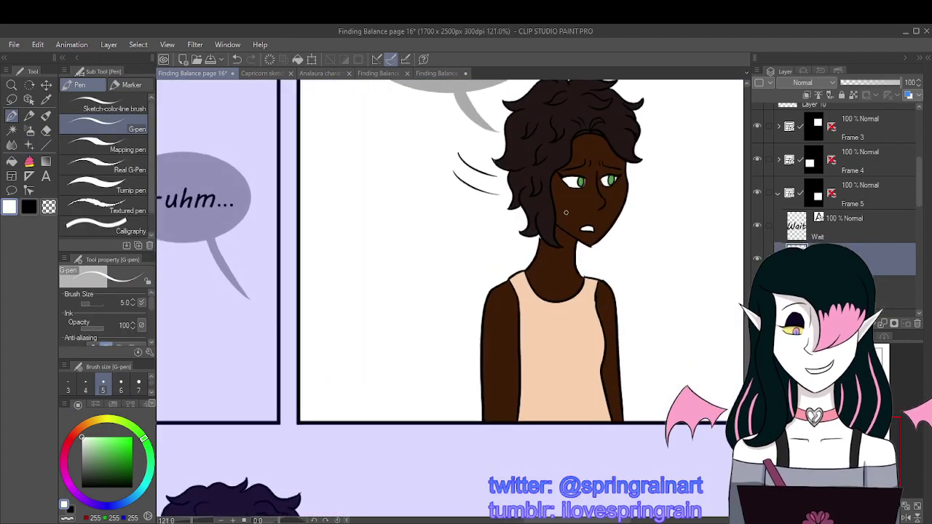
scroll(566, 212, "up", 2)
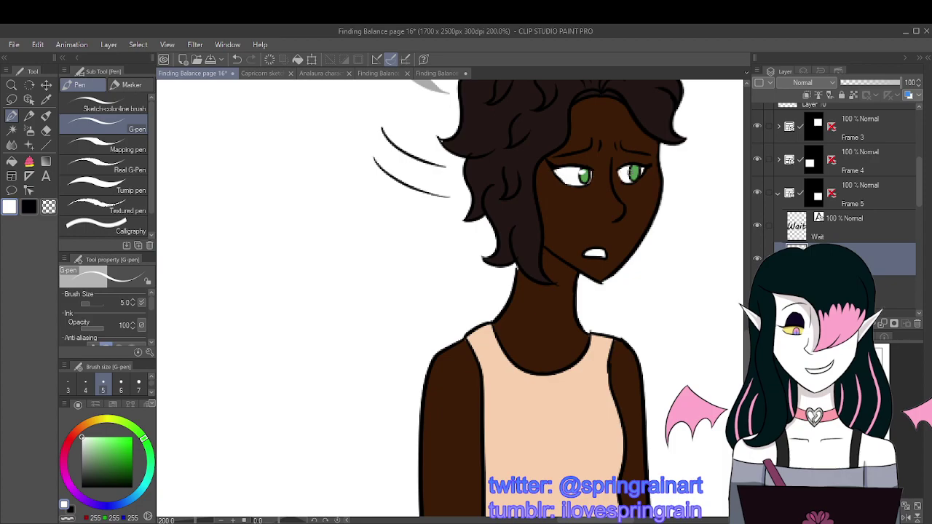
scroll(615, 171, "down", 2)
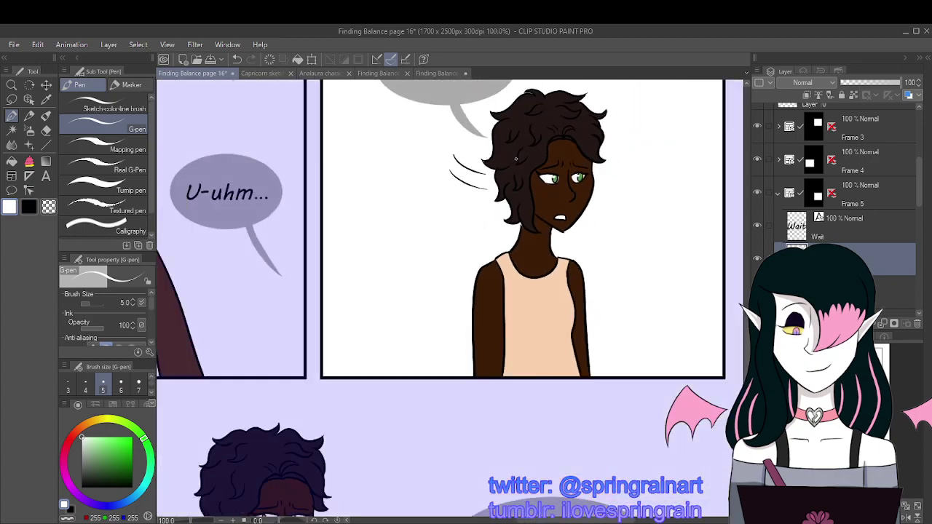
Step: Close the Frame 5 folder and look over the coloured panels across the whole page
scroll(516, 159, "down", 1)
scroll(595, 348, "up", 1)
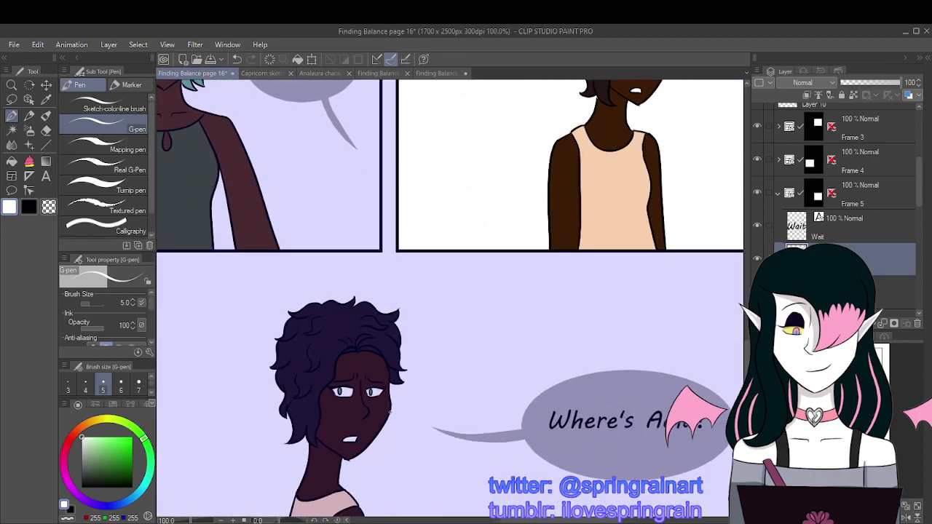
scroll(595, 348, "down", 2)
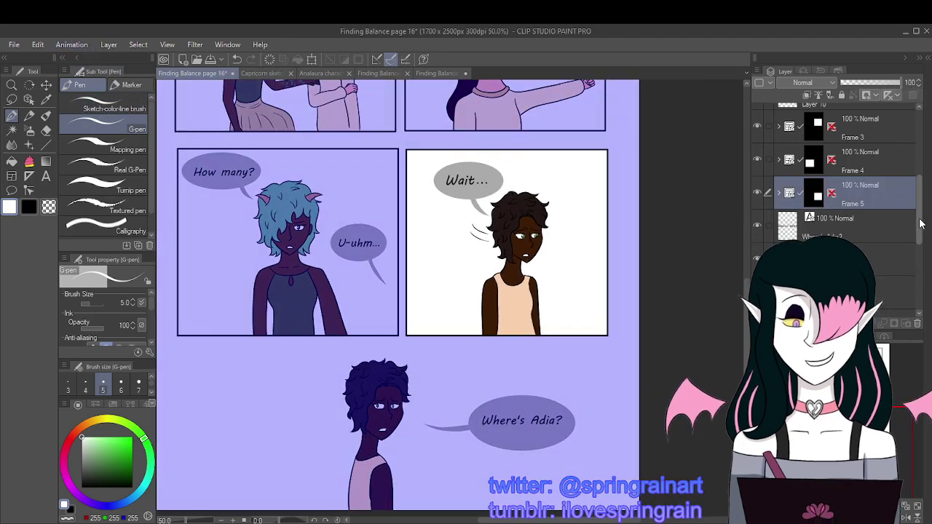
scroll(837, 182, "down", 1)
left_click(859, 179)
scroll(923, 229, "up", 1)
scroll(739, 262, "down", 1)
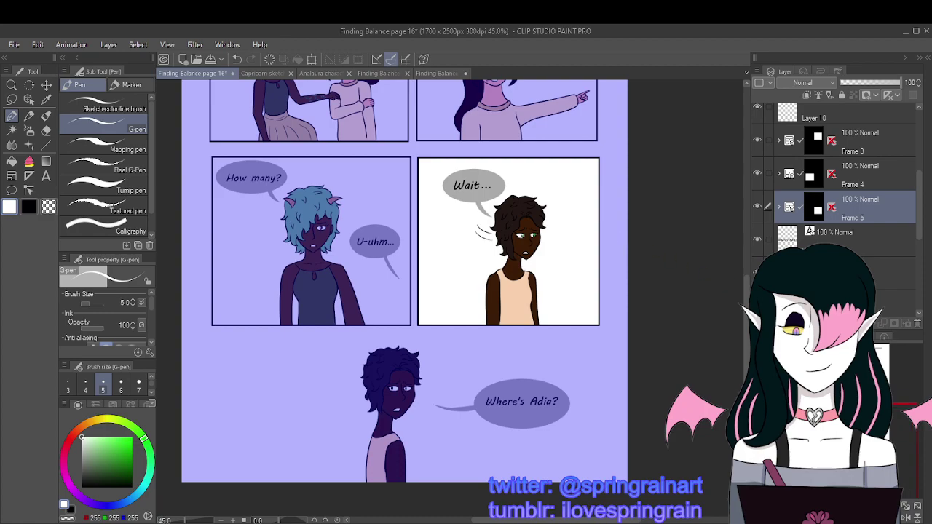
scroll(739, 262, "up", 3)
scroll(739, 259, "up", 4)
scroll(739, 255, "down", 5)
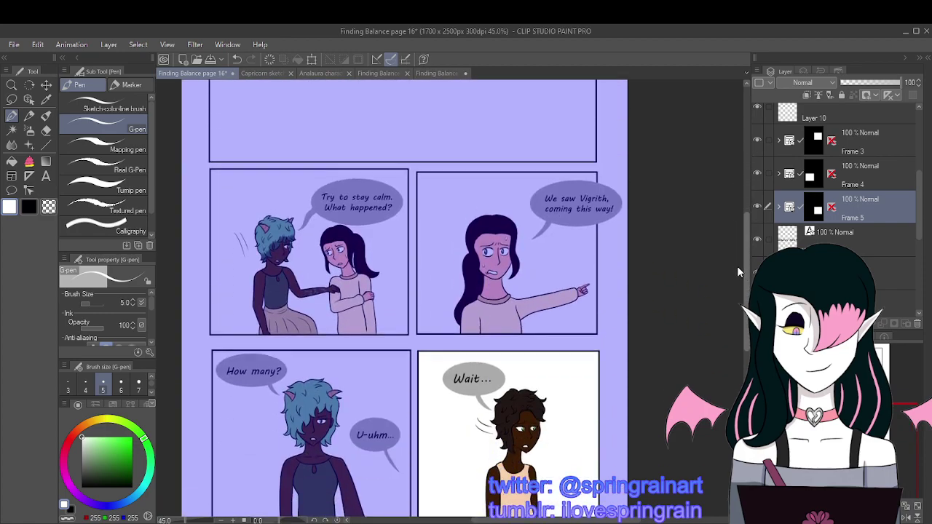
scroll(740, 248, "up", 3)
scroll(740, 242, "down", 2)
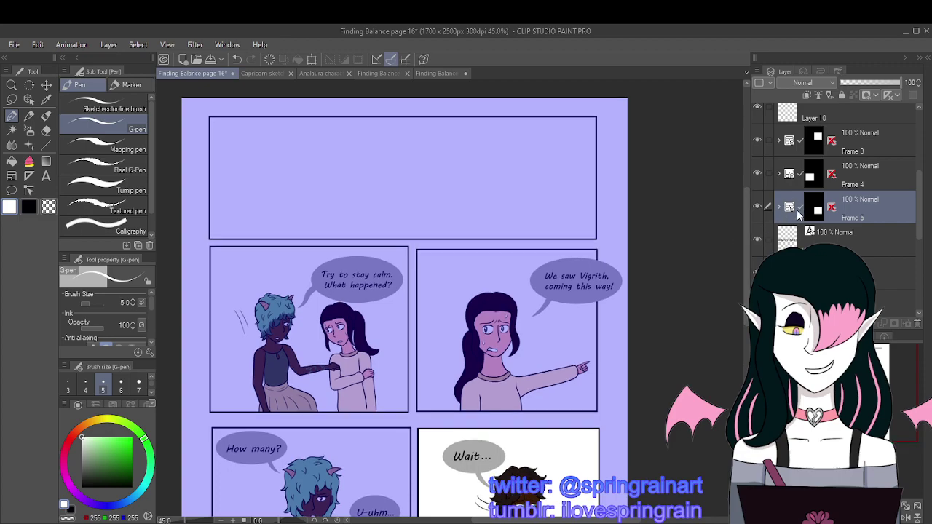
Step: Select the Frame 1 folder of the empty first panel and save the page
left_click_drag(916, 207, 911, 191)
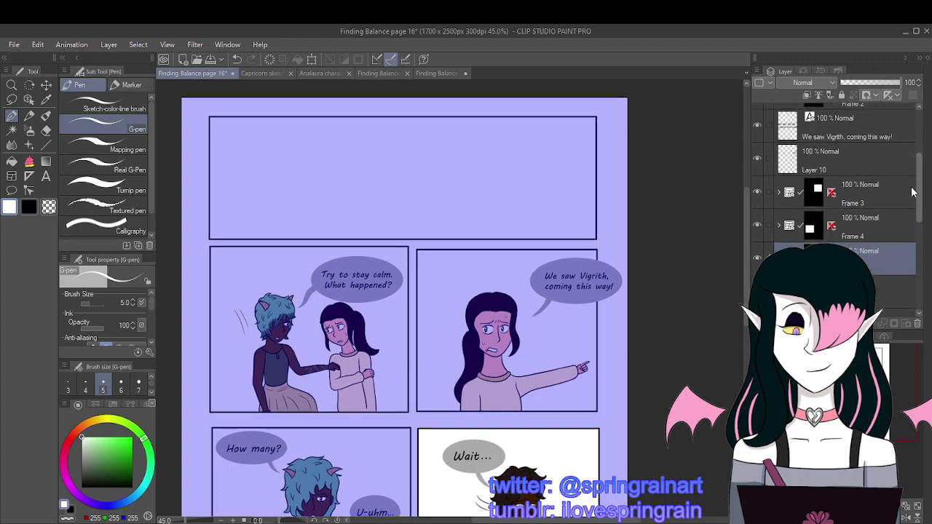
scroll(912, 191, "down", 3)
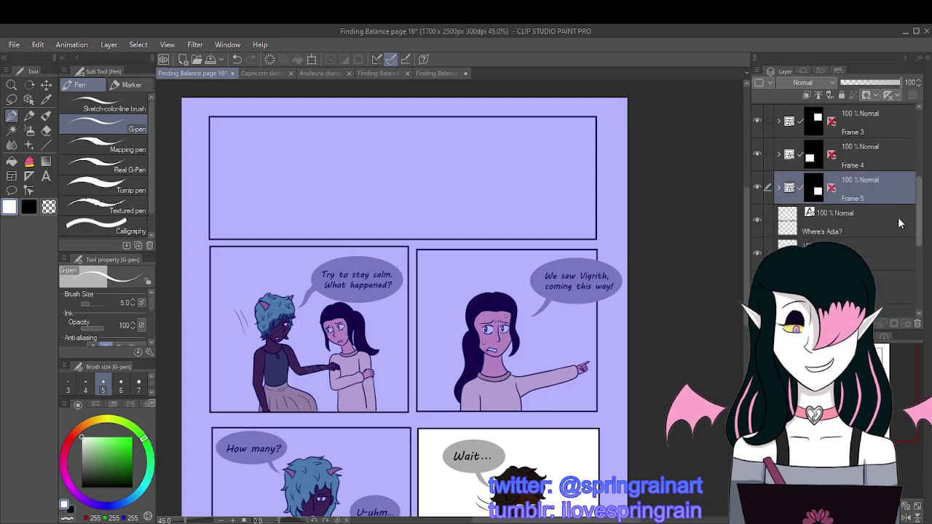
scroll(898, 222, "down", 1)
scroll(898, 219, "up", 3)
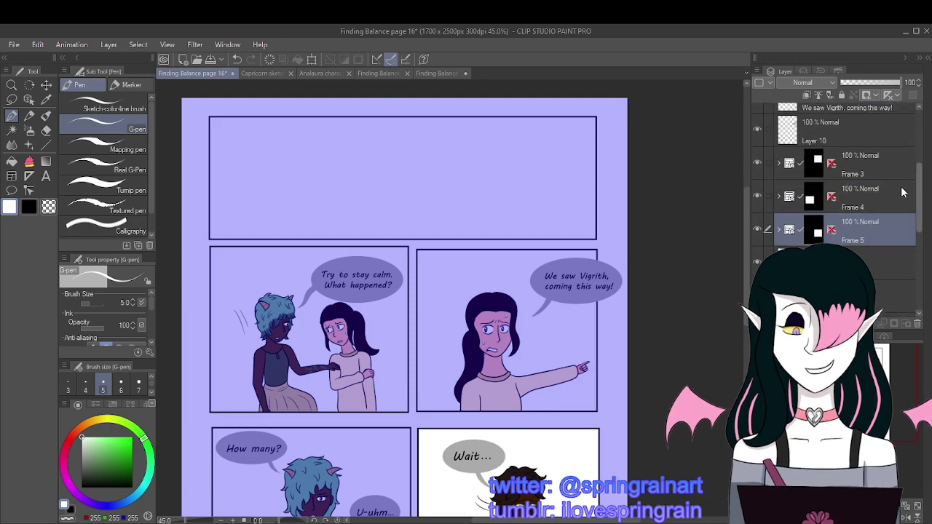
scroll(901, 191, "up", 6)
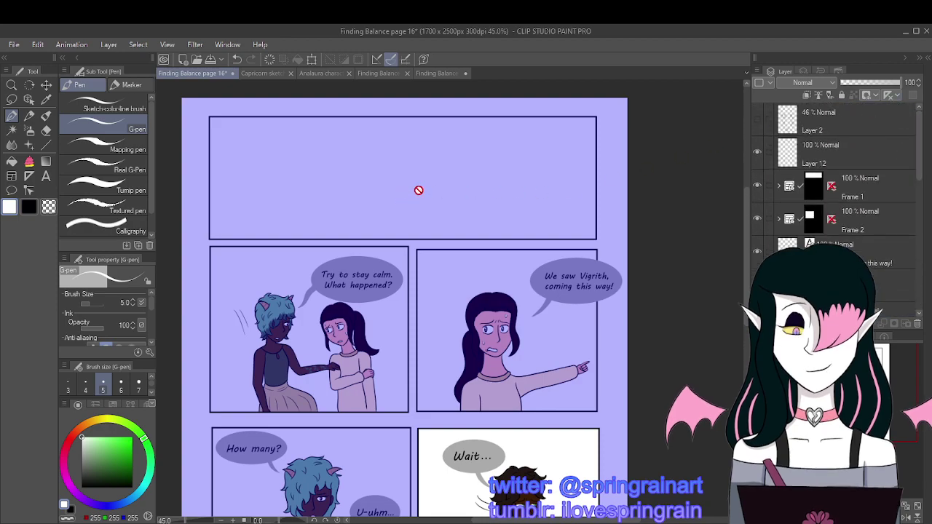
left_click(859, 155)
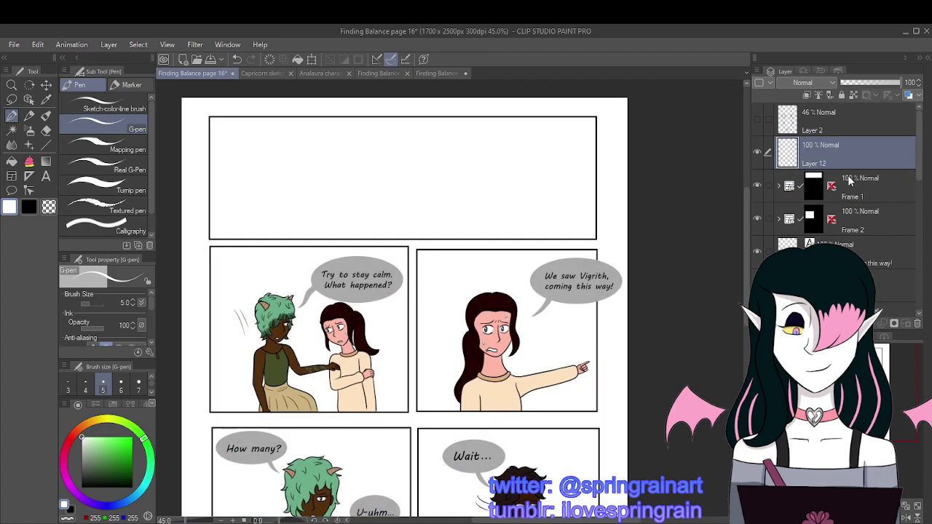
left_click(848, 184)
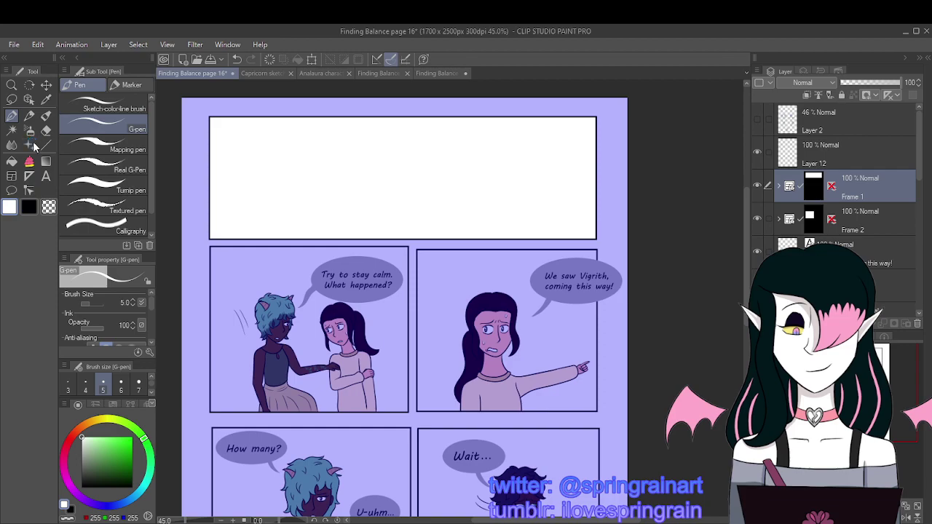
key("ctrl+s")
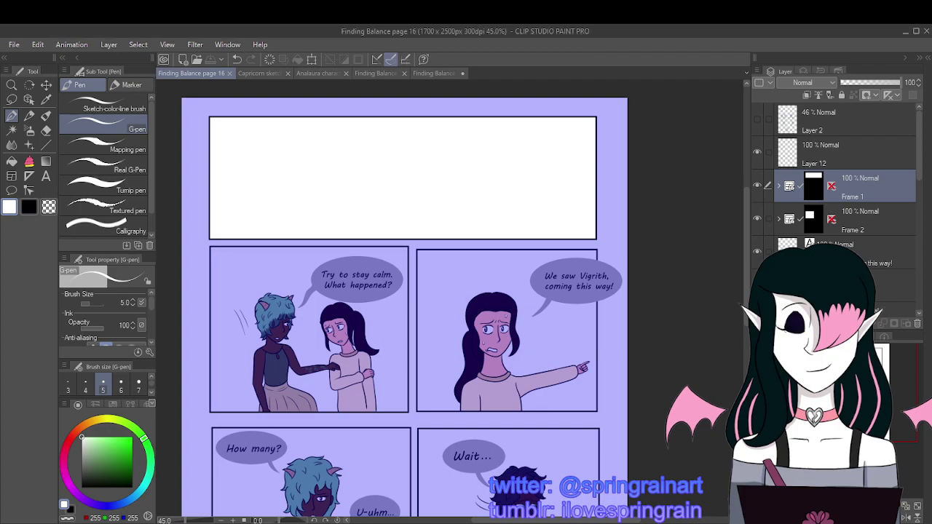
Step: Toggle the visibility of Layer 2 to check which panels its sketch covers
left_click(756, 119)
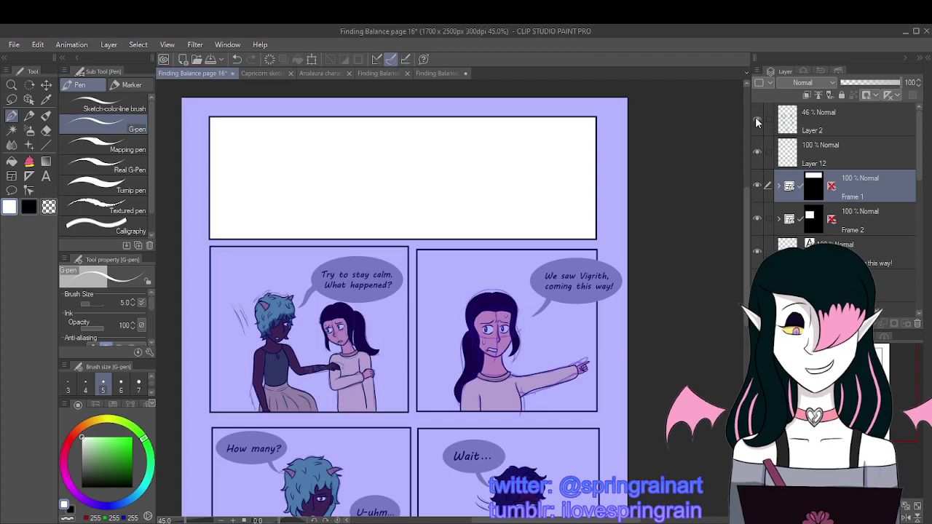
left_click(757, 118)
left_click(758, 118)
left_click(757, 120)
left_click(758, 119)
Step: Show the rough sketch on Layer 1 and move that layer to the top of the layer stack, above Layer 2
left_click_drag(918, 150, 881, 317)
left_click(756, 267)
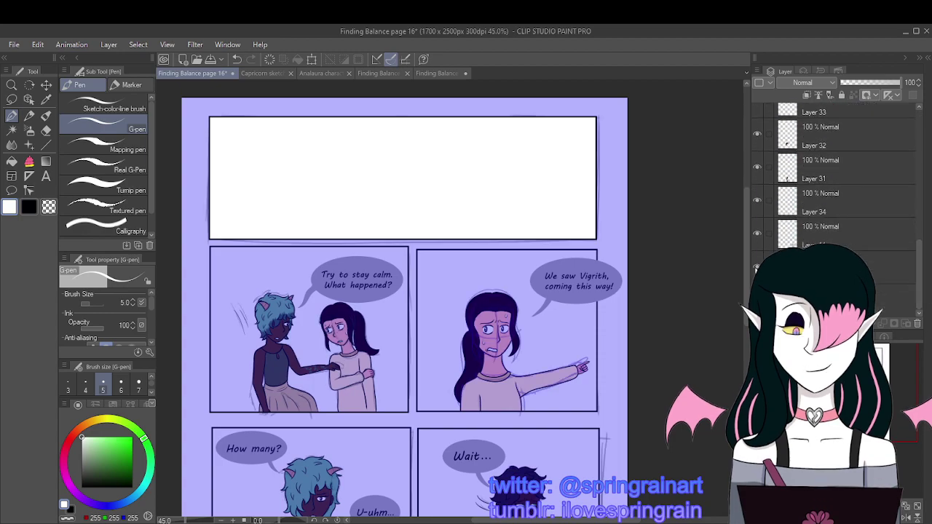
left_click(757, 268)
scroll(830, 109, "up", 2)
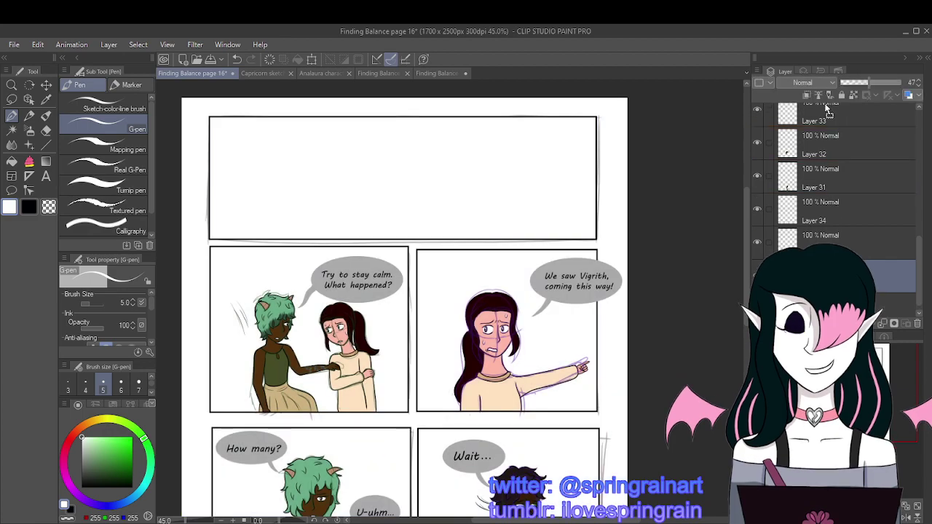
scroll(824, 105, "up", 5)
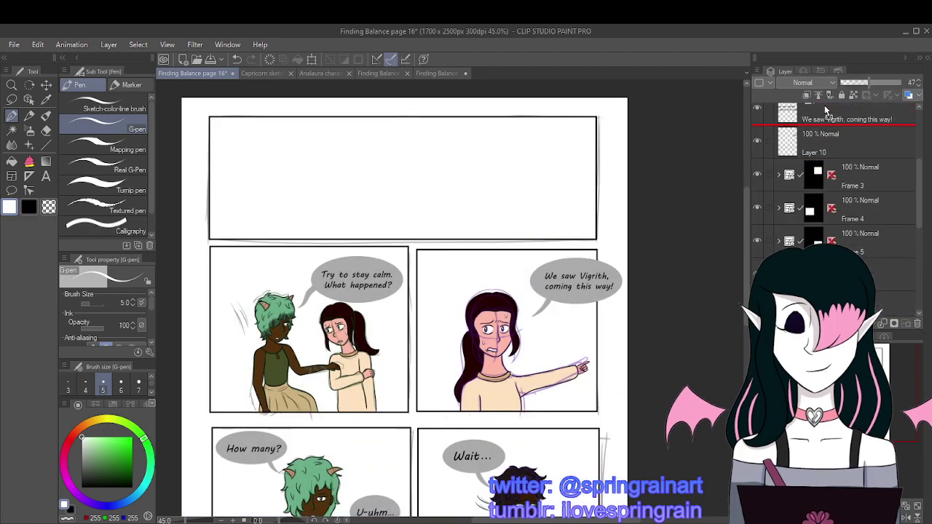
scroll(824, 105, "up", 4)
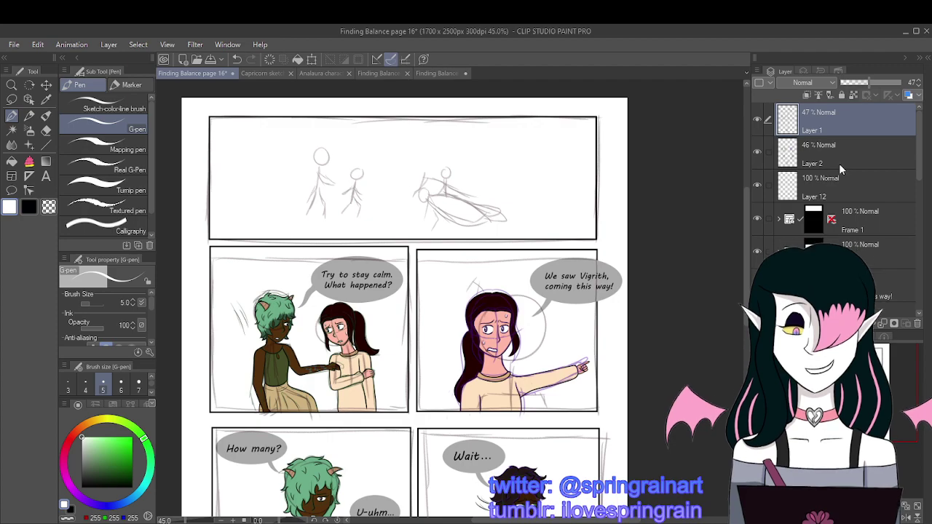
Step: Hide Layer 2 so only the Layer 1 rough sketch shows, and save the page
left_click(757, 153)
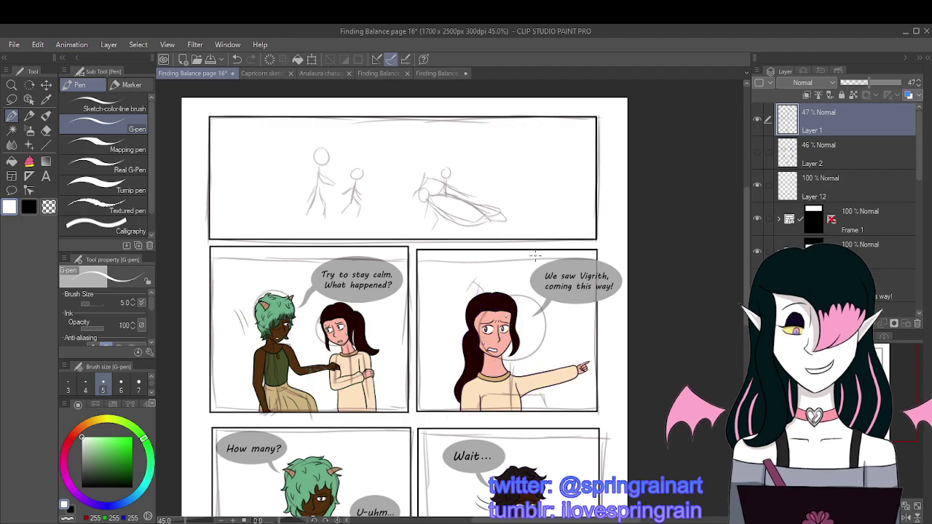
scroll(459, 202, "down", 2)
scroll(459, 202, "up", 3)
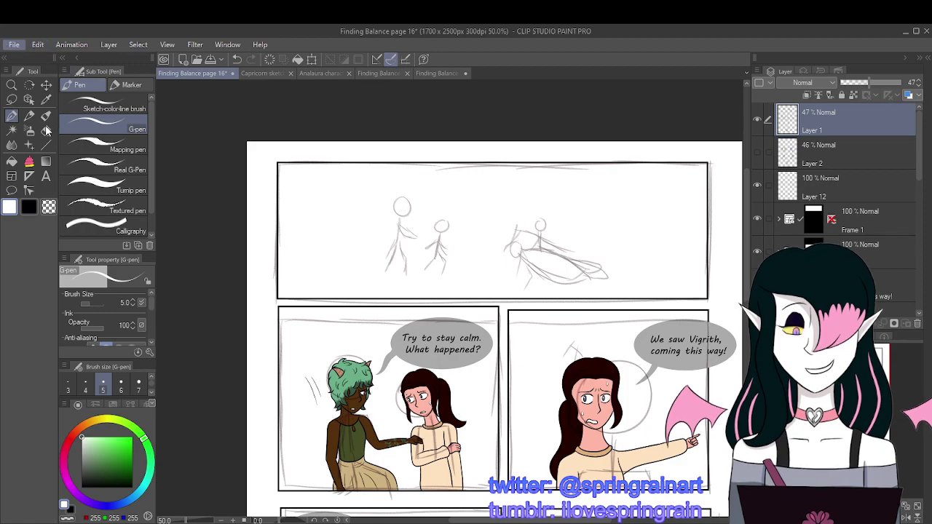
key("ctrl+s")
Step: Pick the dark brown skin colour of the green-haired character in the "Try to stay calm" panel
scroll(449, 242, "down", 2)
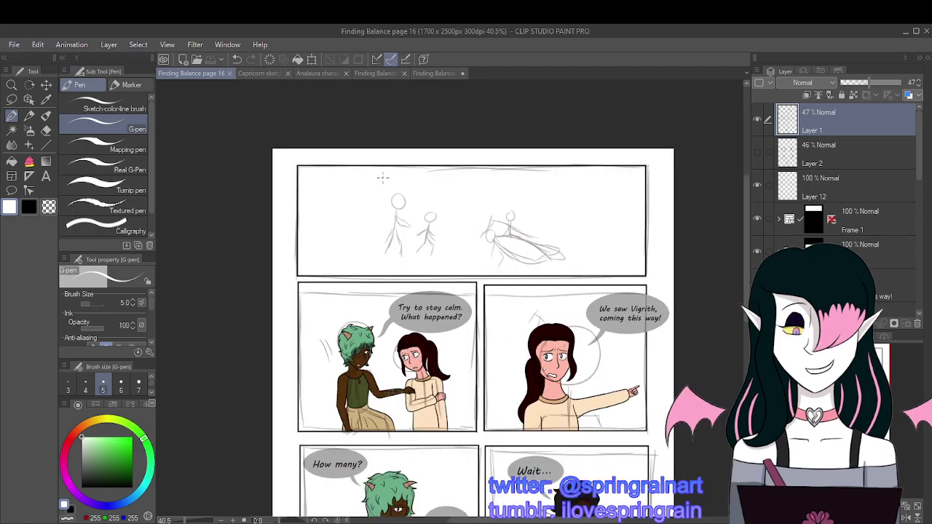
scroll(452, 240, "up", 2)
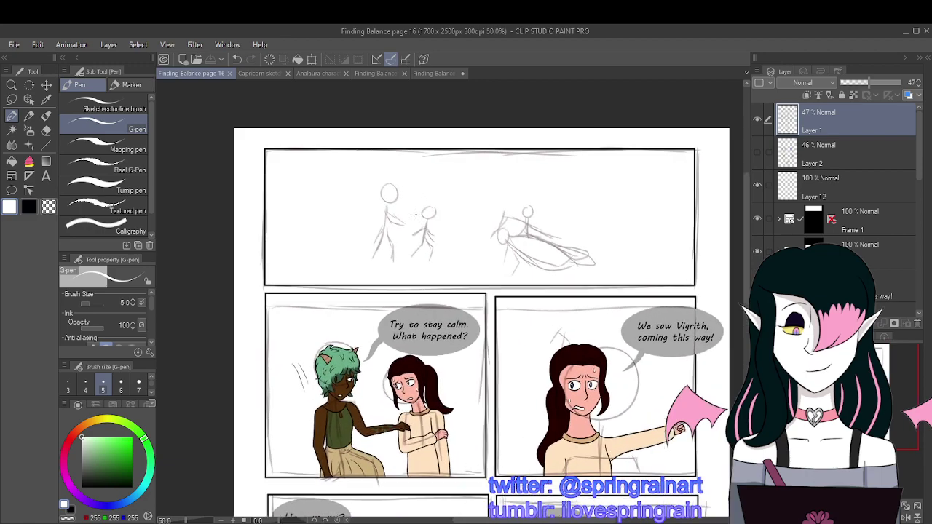
left_click(46, 99)
left_click(345, 385)
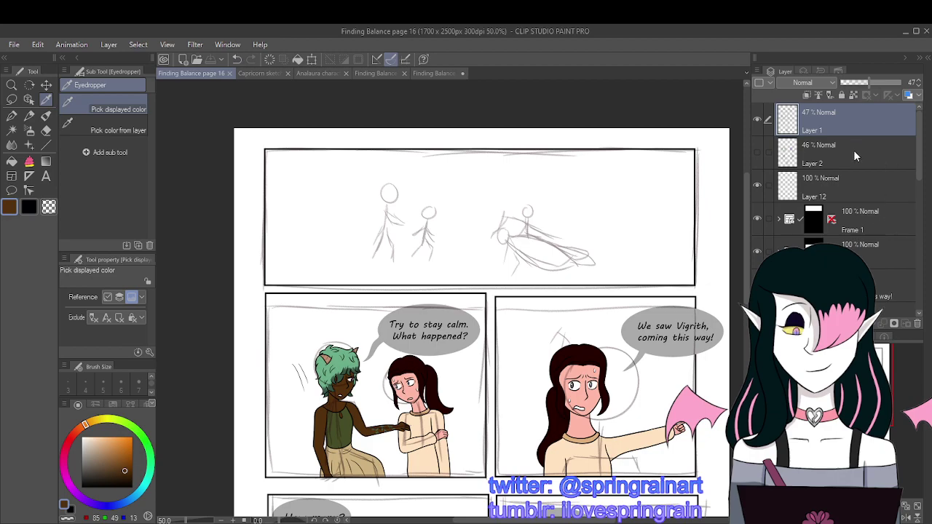
Step: Check Layer 12 by toggling its visibility, and expand the Frame 1 folder with Layer 3 selected
scroll(858, 145, "down", 1)
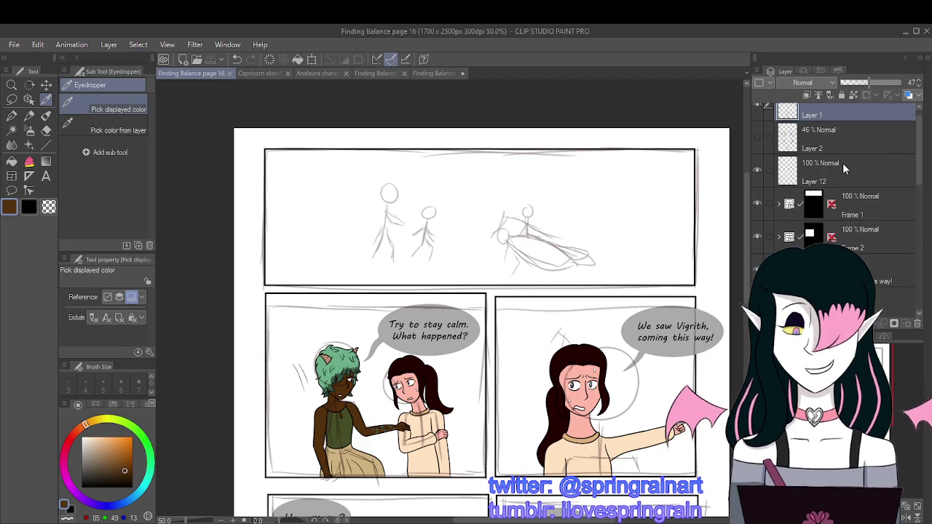
left_click(760, 170)
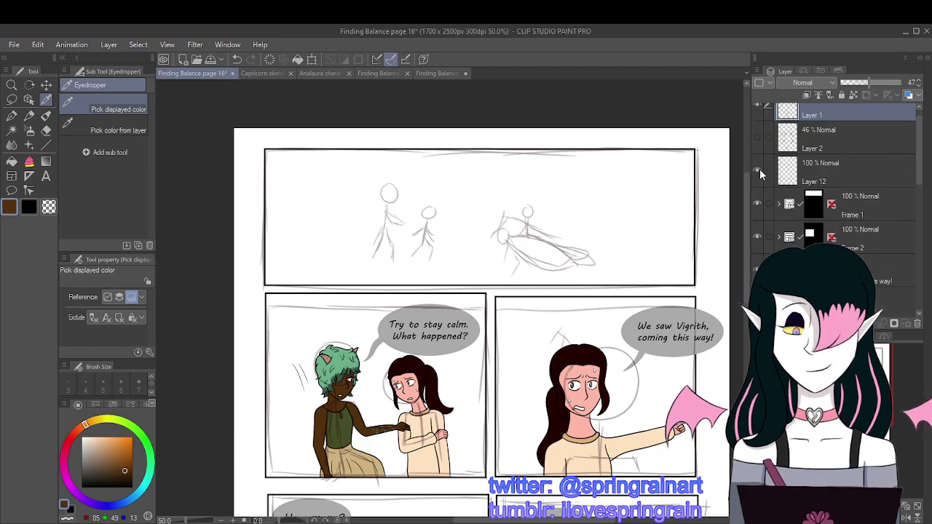
left_click(761, 172)
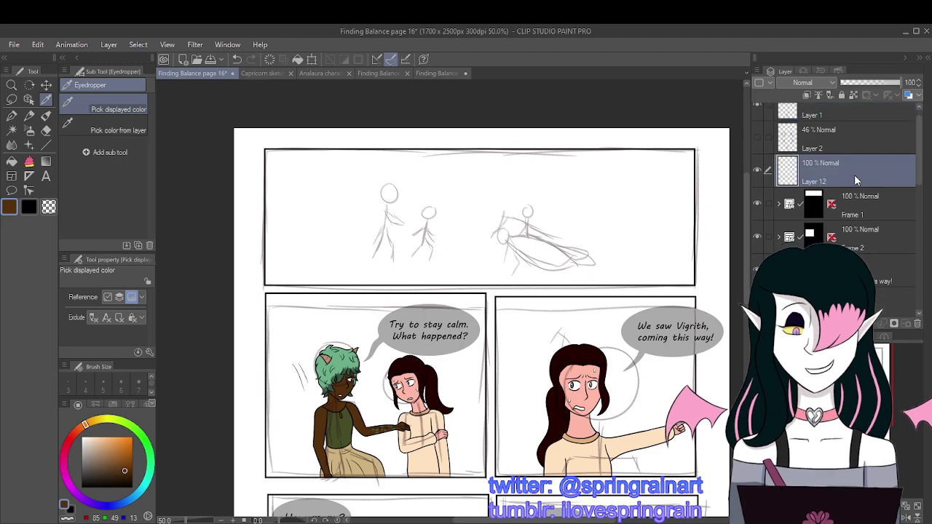
left_click(758, 171)
left_click(863, 211)
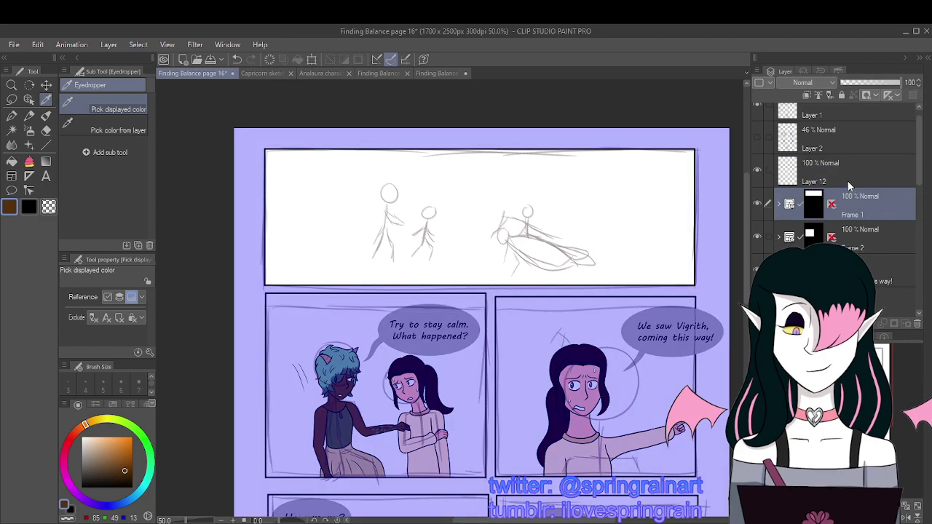
left_click(779, 204)
left_click(766, 207)
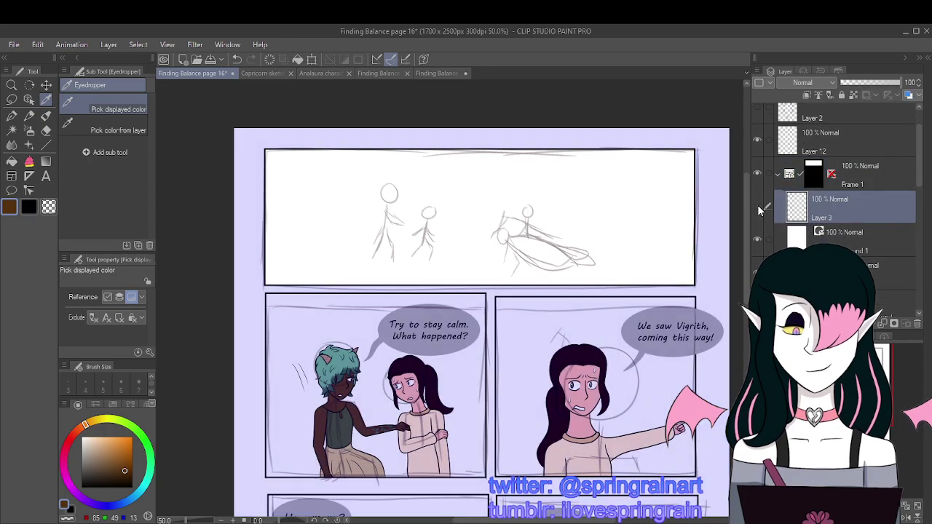
Step: Outline the face profile, hairline and neck of the tallest stick figure in brown with the G-pen at size 5 on Layer 3
scroll(405, 224, "up", 3)
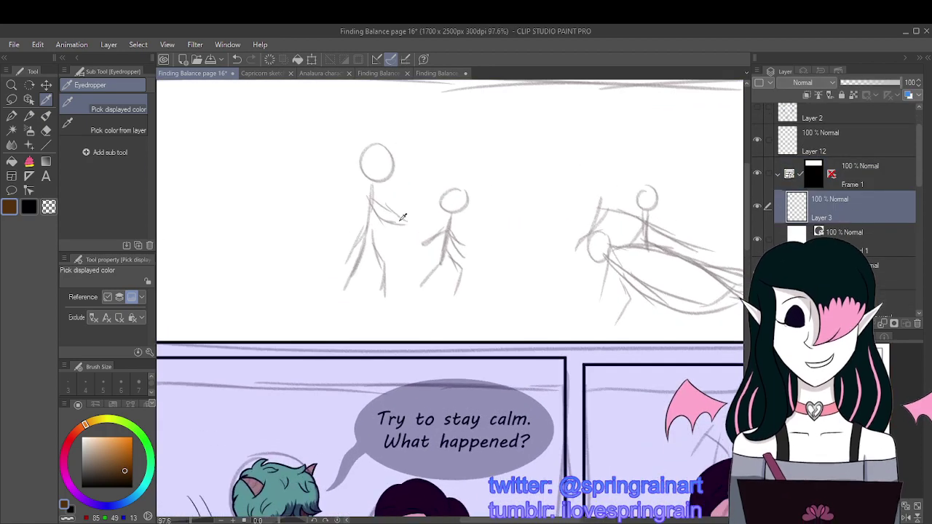
left_click(12, 117)
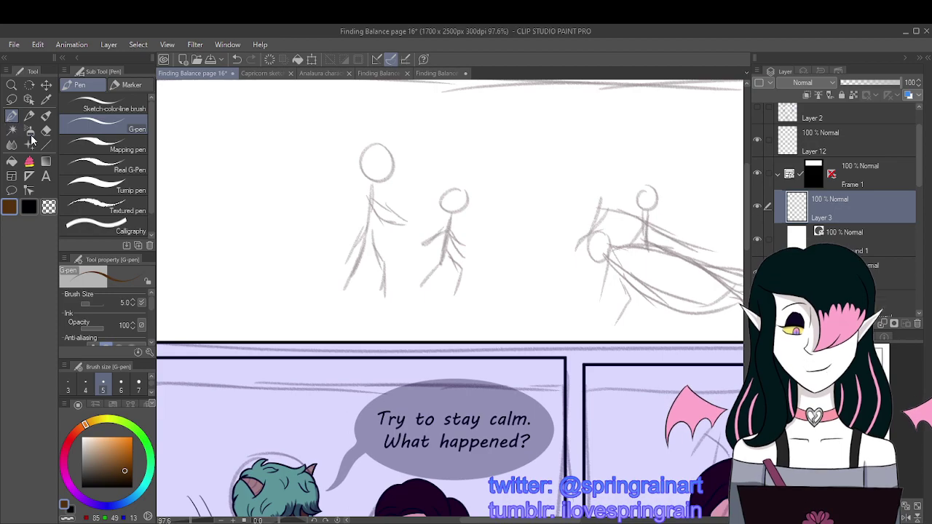
scroll(384, 155, "up", 1)
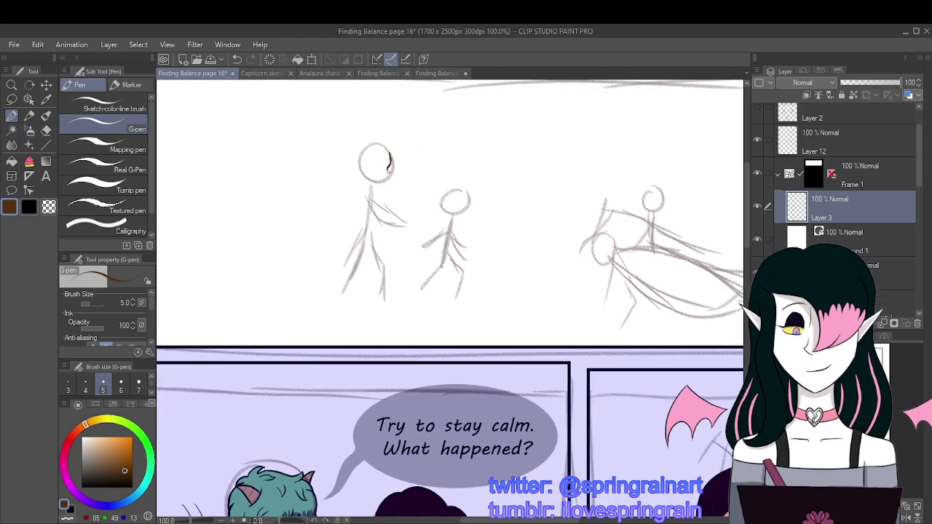
left_click(236, 59)
scroll(390, 166, "up", 2)
scroll(390, 166, "up", 1)
left_click_drag(377, 134, 388, 168)
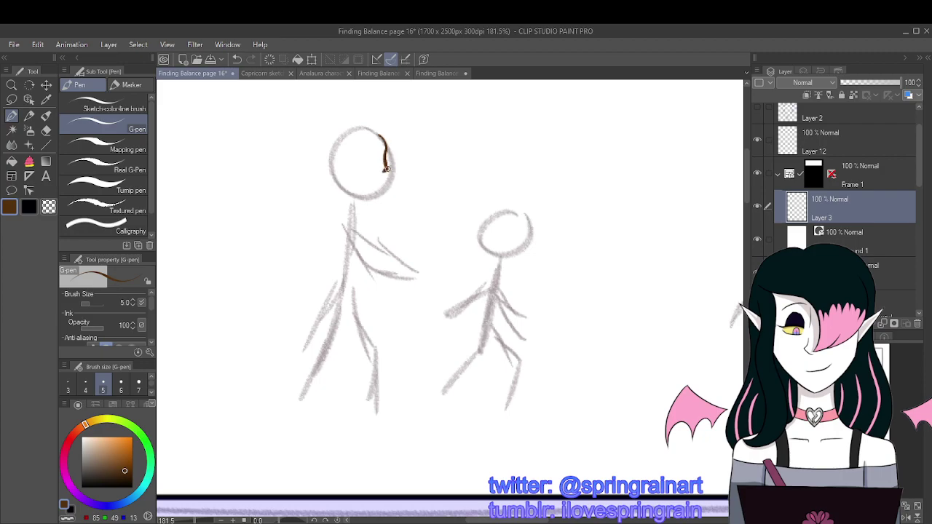
left_click_drag(386, 171, 355, 206)
mouse_move(372, 133)
left_mouse_down()
mouse_move(339, 170)
mouse_move(341, 198)
mouse_move(336, 175)
mouse_move(356, 213)
left_mouse_up()
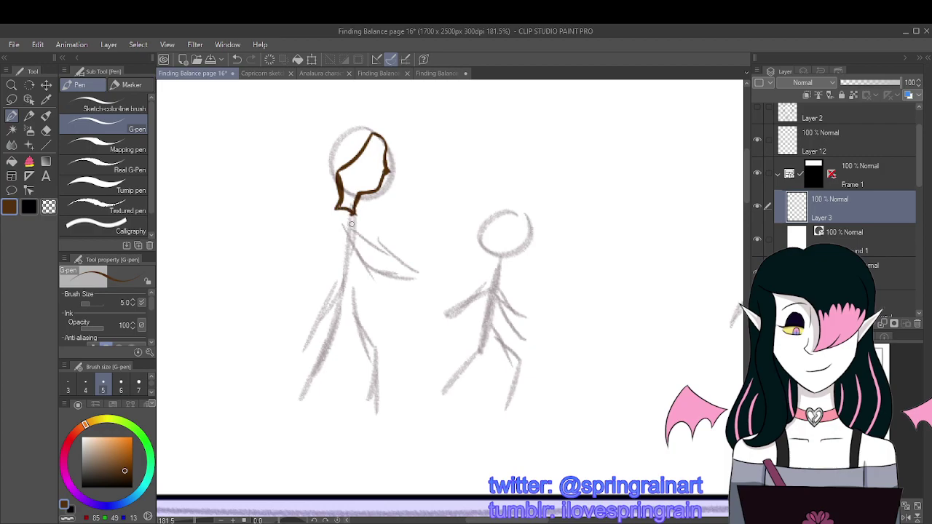
Step: Draw the brown outline of the tallest figure's outstretched arm, from the shoulder down to a rounded hand
mouse_move(349, 214)
left_mouse_down()
mouse_move(362, 257)
mouse_move(357, 246)
mouse_move(387, 274)
left_mouse_up()
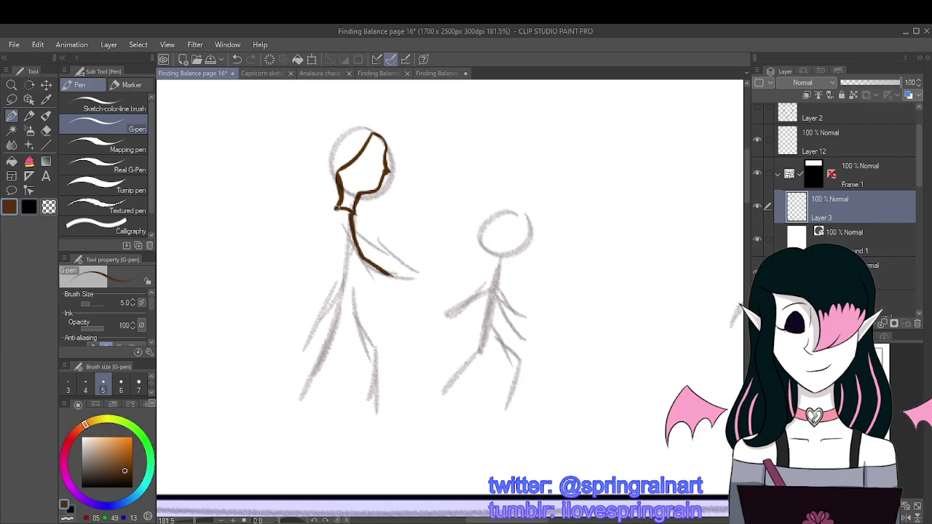
mouse_move(337, 206)
left_mouse_down()
mouse_move(349, 267)
mouse_move(389, 285)
left_mouse_up()
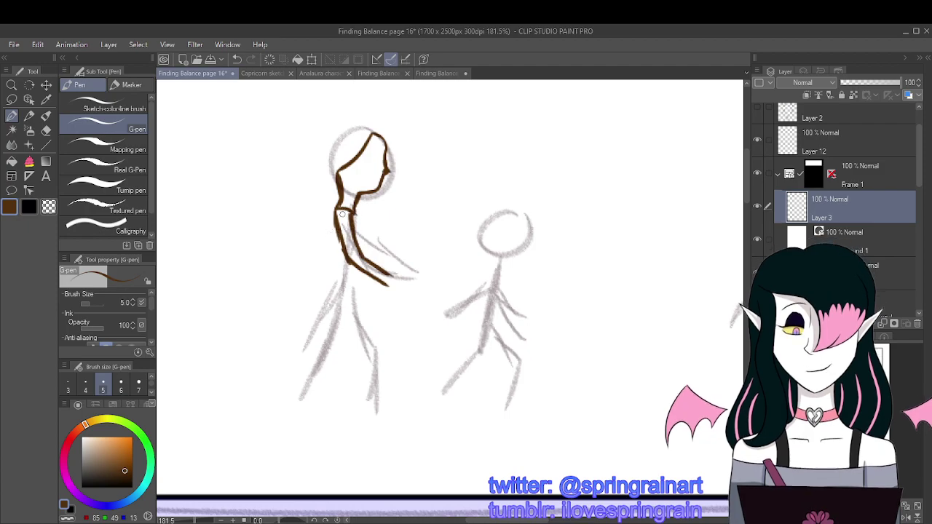
mouse_move(387, 275)
left_mouse_down()
mouse_move(399, 286)
mouse_move(389, 283)
left_mouse_up()
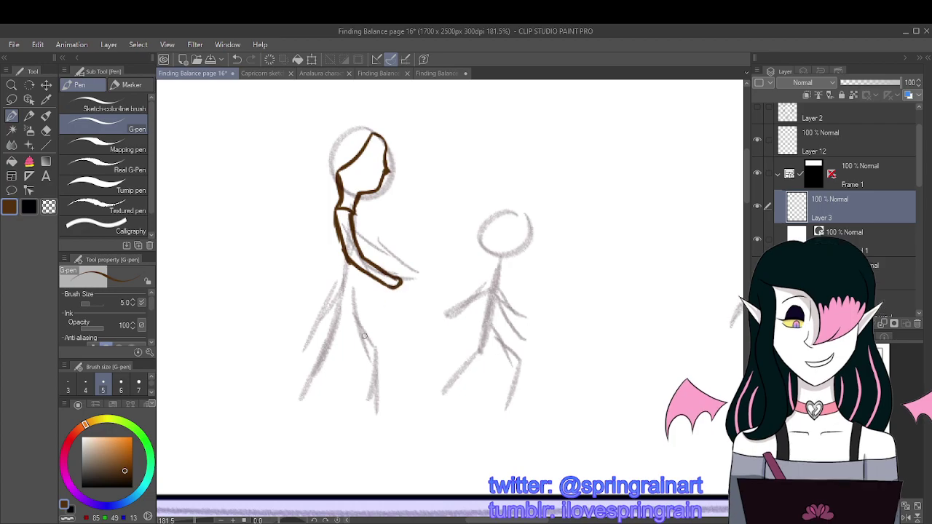
Step: Sample the dark green of the green-haired character's top and outline the tallest figure's sleeveless top with the G-pen at size 5
scroll(349, 253, "down", 2)
scroll(362, 322, "down", 4)
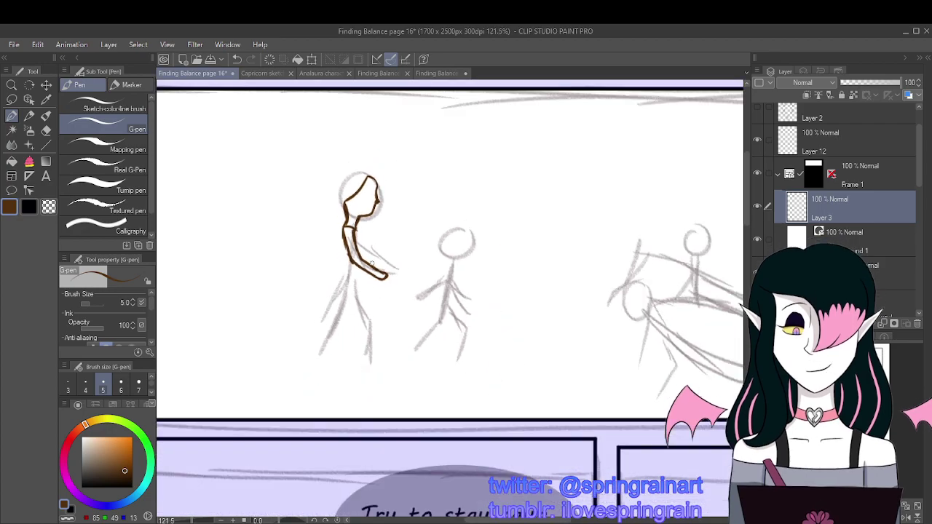
scroll(378, 258, "up", 3)
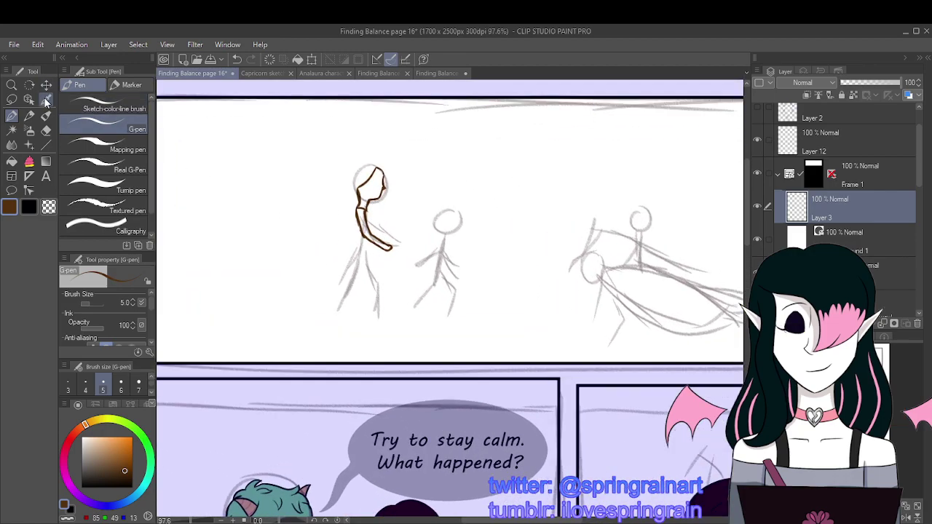
left_click(46, 99)
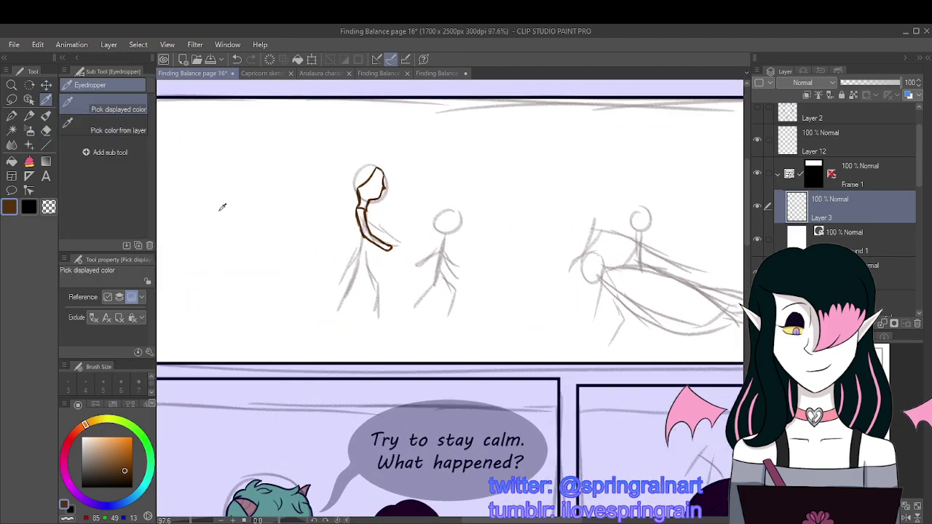
scroll(223, 207, "down", 2)
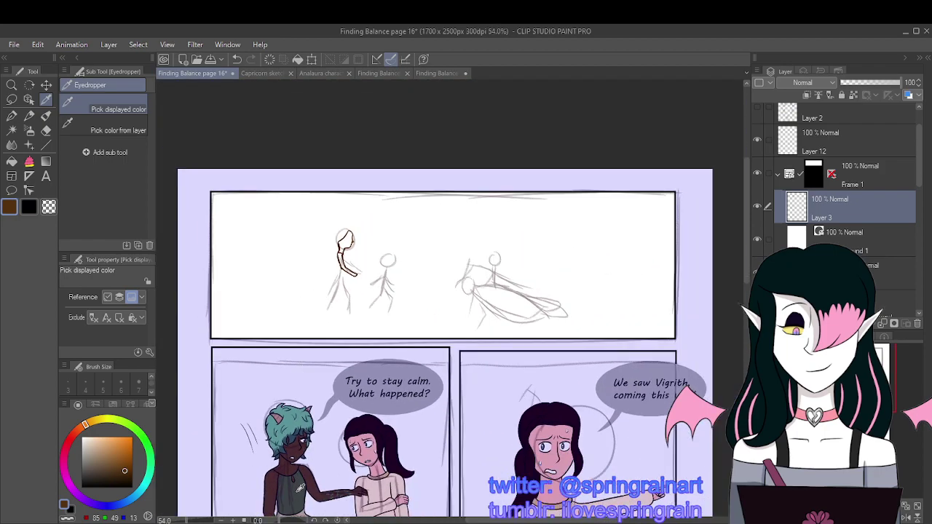
left_click(300, 488)
left_click(11, 115)
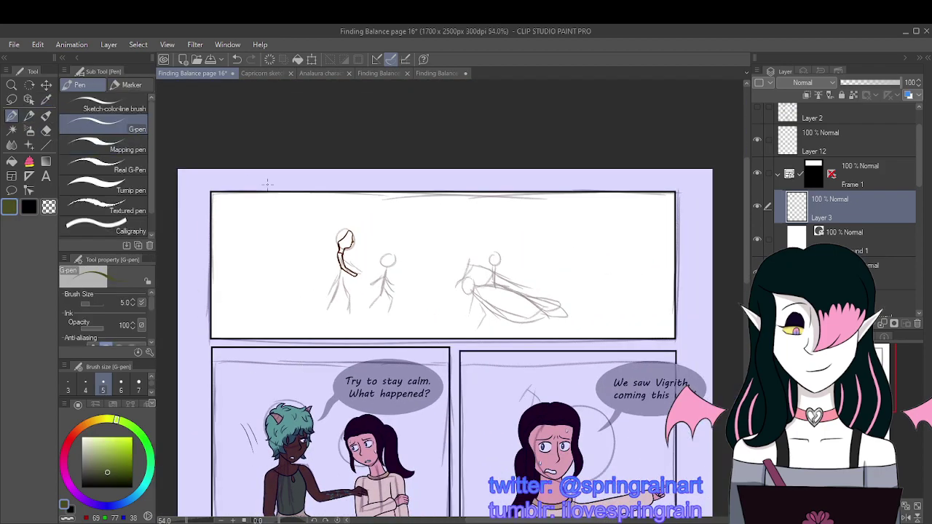
scroll(378, 268, "up", 1)
scroll(380, 271, "up", 4)
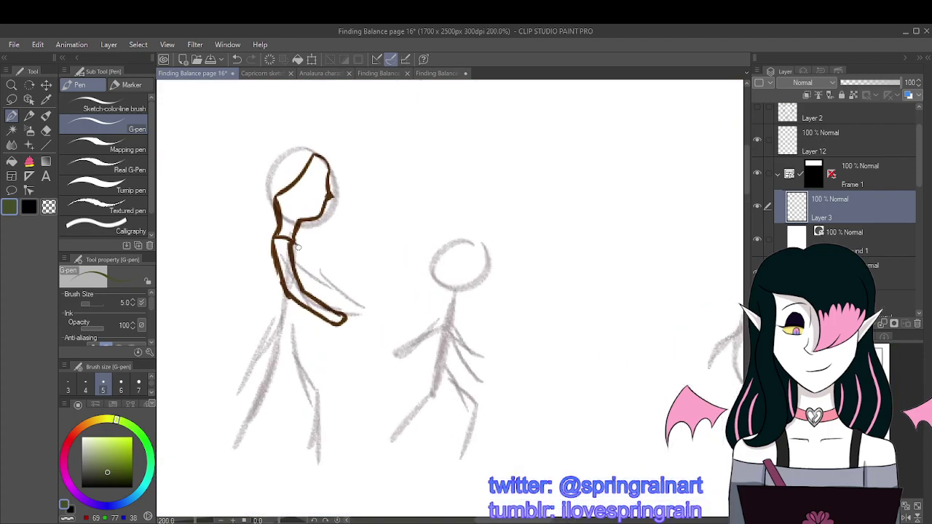
mouse_move(297, 246)
left_mouse_down()
mouse_move(298, 275)
mouse_move(257, 296)
mouse_move(274, 314)
mouse_move(289, 313)
left_mouse_up()
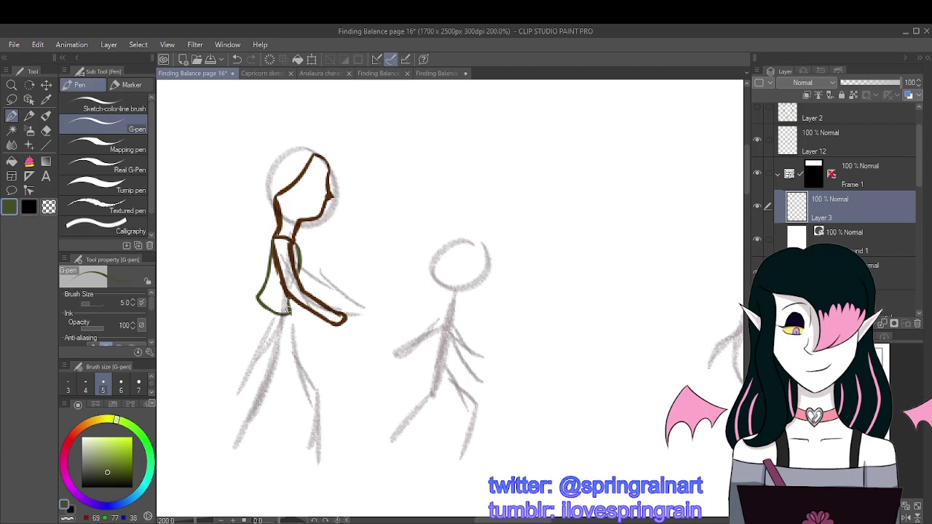
Step: Sample the beige of the green-haired character's skirt and draw the tallest figure's skirt with a front edge, hem and curved back edge
scroll(291, 301, "down", 5)
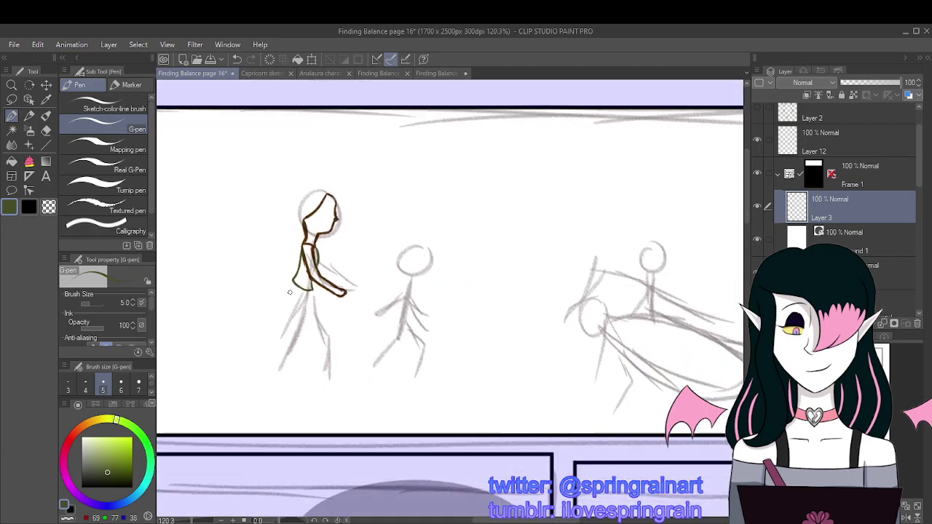
left_click(46, 100)
scroll(420, 220, "down", 3)
scroll(420, 220, "down", 2)
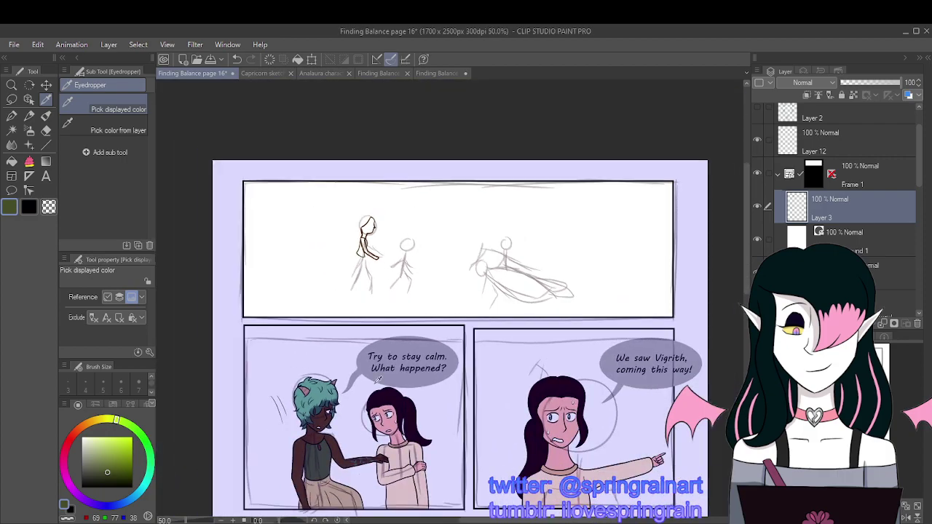
left_click(336, 487)
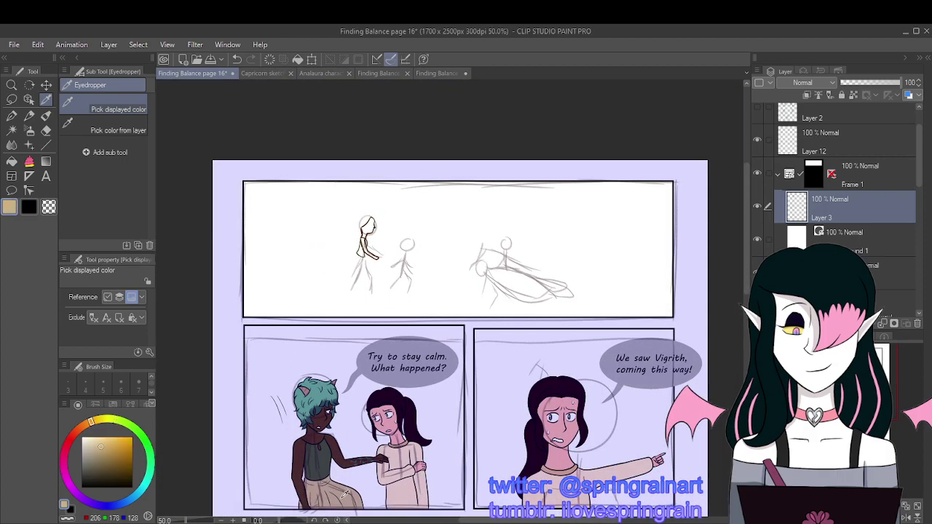
left_click(11, 115)
scroll(364, 261, "up", 5)
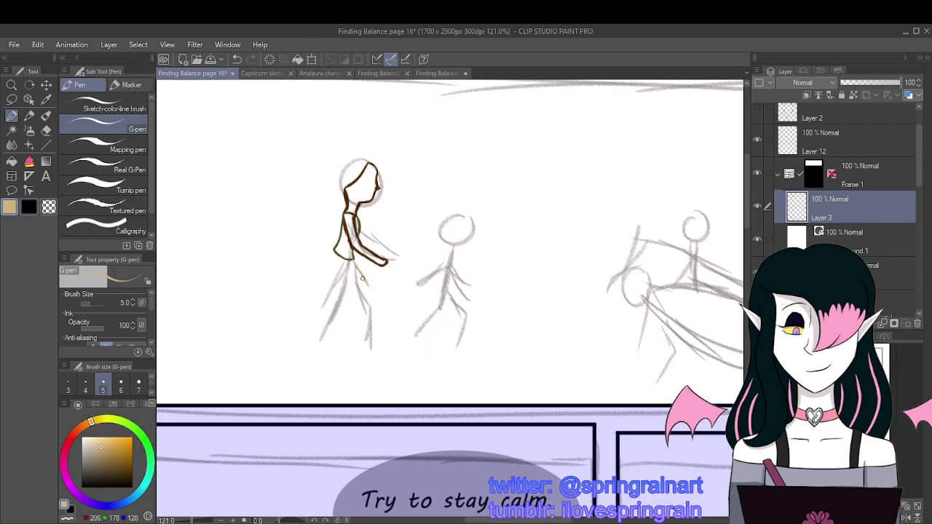
mouse_move(363, 279)
left_mouse_down()
mouse_move(359, 344)
mouse_move(318, 331)
left_mouse_up()
left_click_drag(332, 252, 311, 276)
left_click_drag(293, 307, 293, 309)
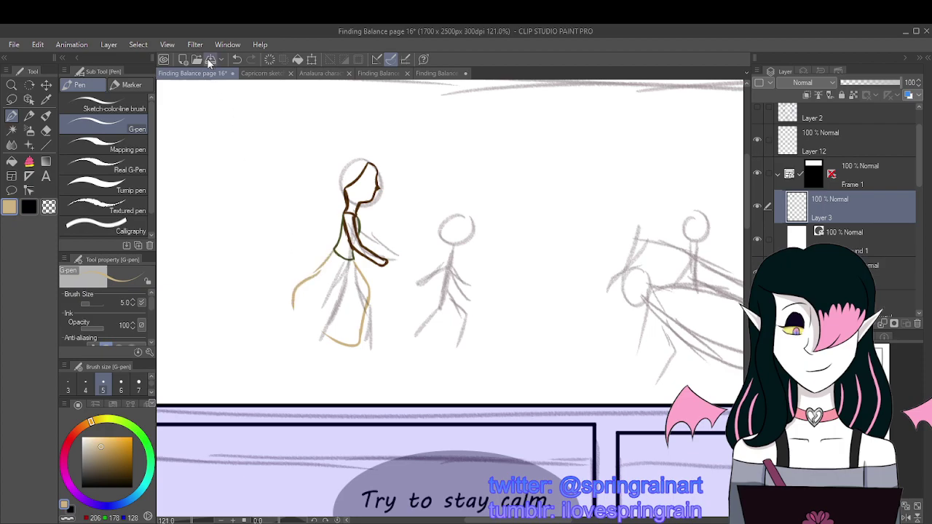
Step: Redraw the back edge of the beige skirt so it flares out to a pointed corner and joins the hem
left_click(236, 59)
mouse_move(321, 268)
left_mouse_down()
mouse_move(282, 282)
mouse_move(274, 302)
mouse_move(332, 337)
left_mouse_up()
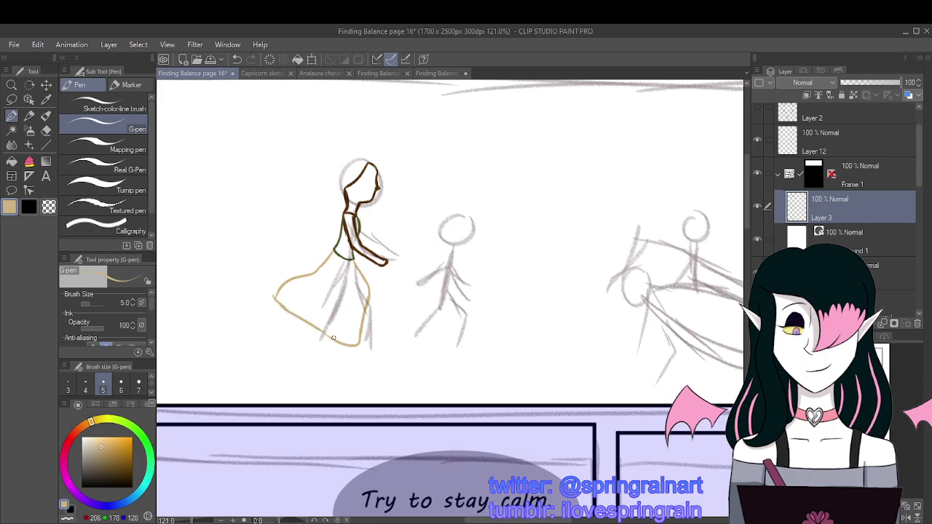
left_click(234, 59)
left_click(233, 59)
mouse_move(321, 270)
left_mouse_down()
mouse_move(270, 305)
mouse_move(331, 340)
mouse_move(359, 347)
left_mouse_up()
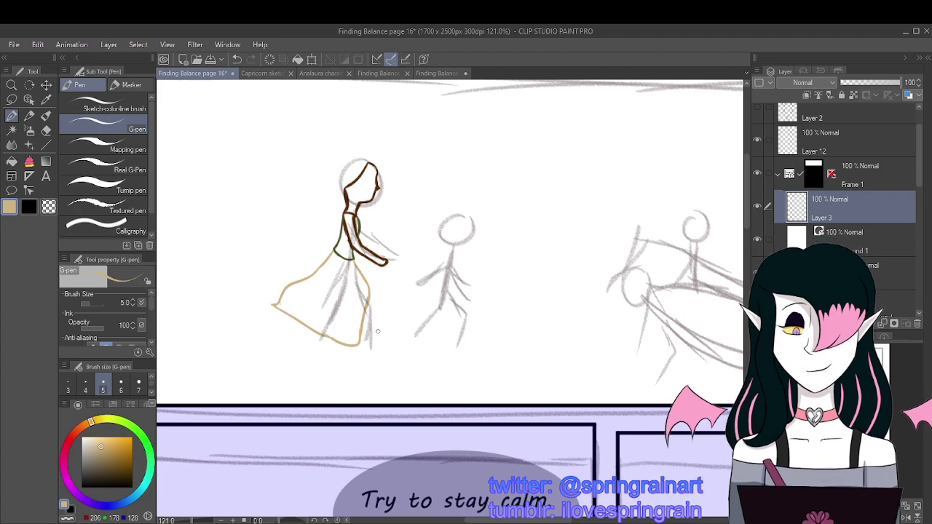
Step: Extend the skirt's front corner over the leg, and erase the lower front edge and flared back edge with the Hard eraser
mouse_move(371, 306)
left_mouse_down()
mouse_move(378, 345)
mouse_move(374, 335)
mouse_move(373, 347)
mouse_move(346, 341)
left_mouse_up()
key("e")
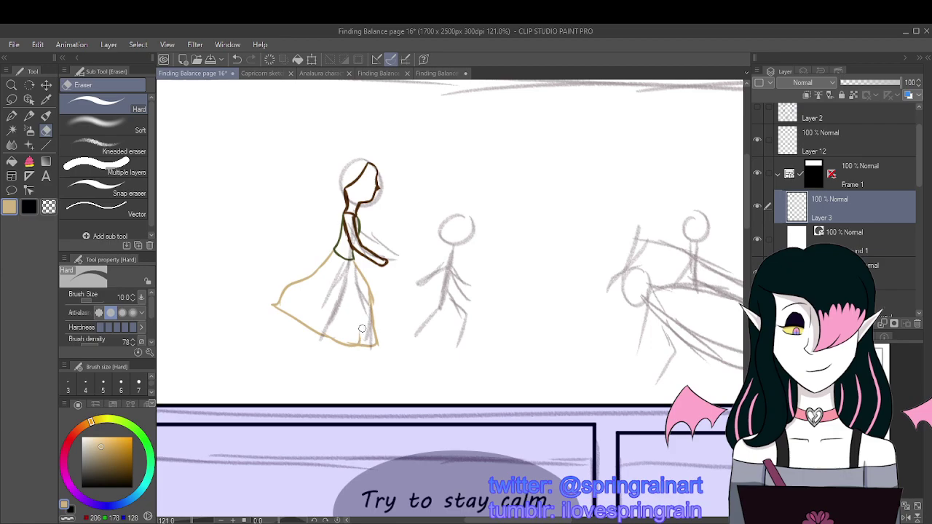
key("ctrl+minus")
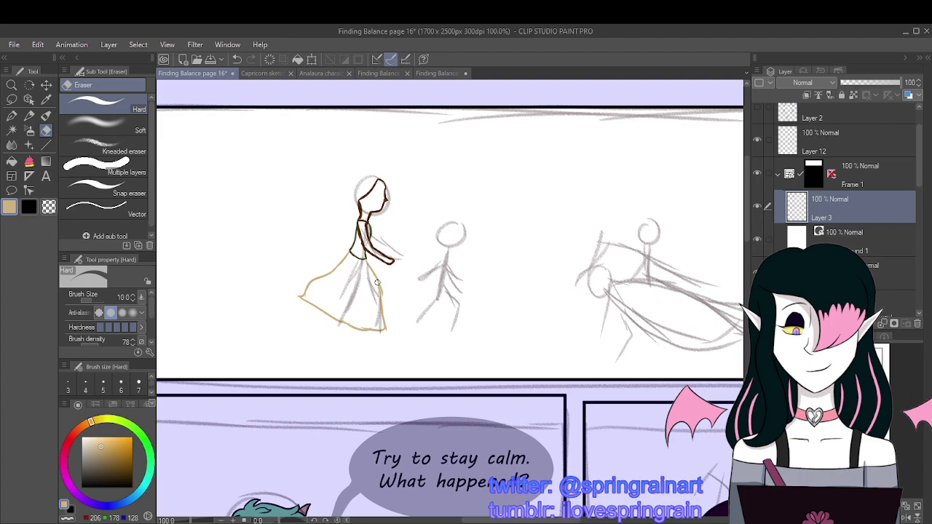
left_click_drag(377, 283, 385, 326)
left_click_drag(380, 291, 383, 320)
left_click_drag(331, 273, 286, 295)
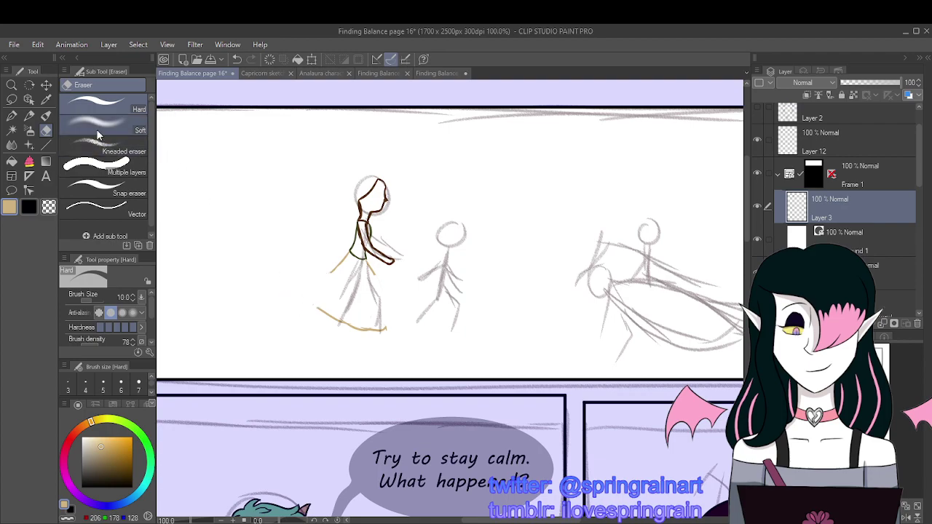
Step: Redraw the skirt's front and back edges as straighter beige lines from the waist down to the hem
key("p")
scroll(399, 264, "up", 3)
mouse_move(367, 269)
left_mouse_down()
mouse_move(402, 339)
mouse_move(390, 348)
left_mouse_up()
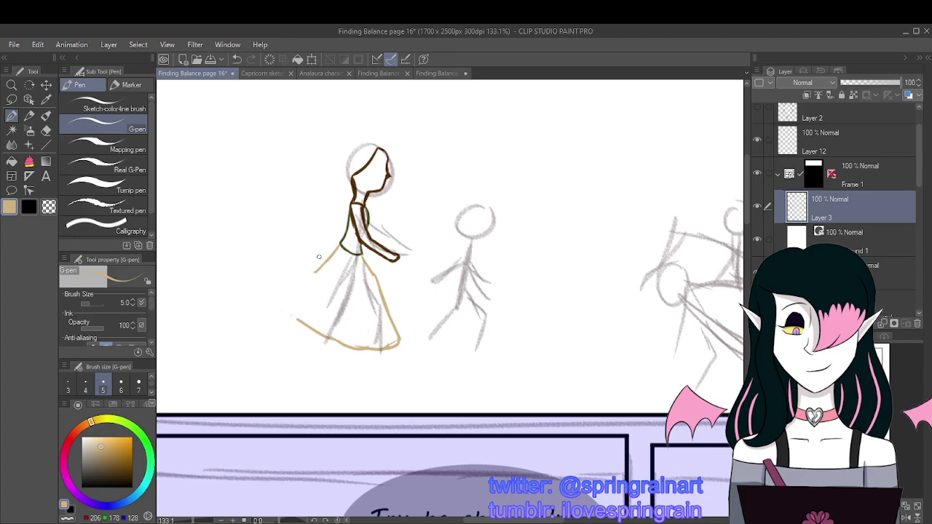
left_click_drag(315, 274, 288, 309)
scroll(343, 252, "down", 1)
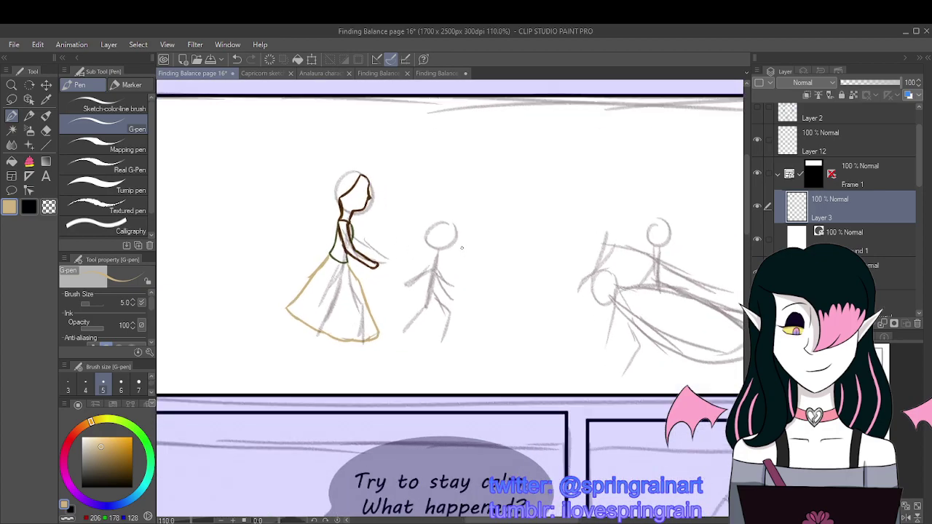
Step: Sample the brown of the figure's outline and draw a solid brown front foot below the skirt's hem
scroll(437, 251, "up", 1)
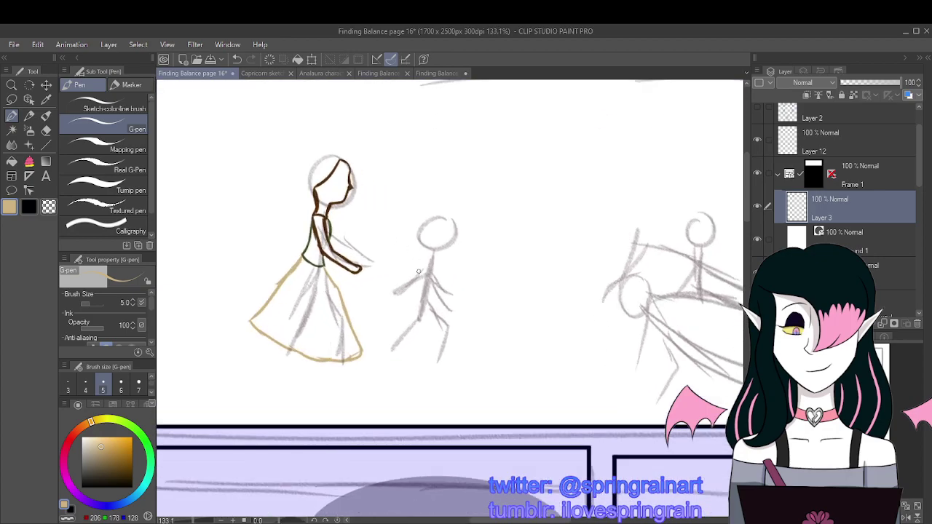
left_click(46, 100)
left_click(12, 115)
left_click(46, 100)
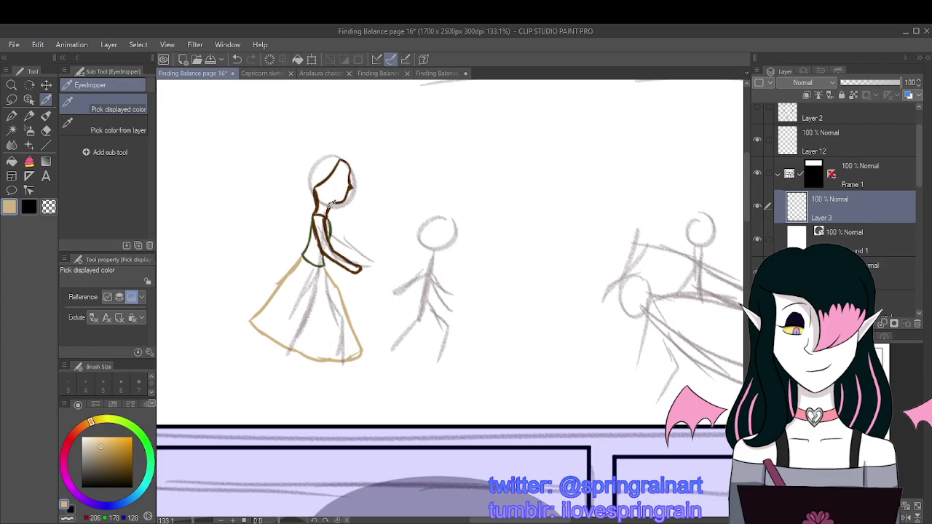
left_click(332, 204)
left_click(11, 115)
scroll(347, 364, "up", 1)
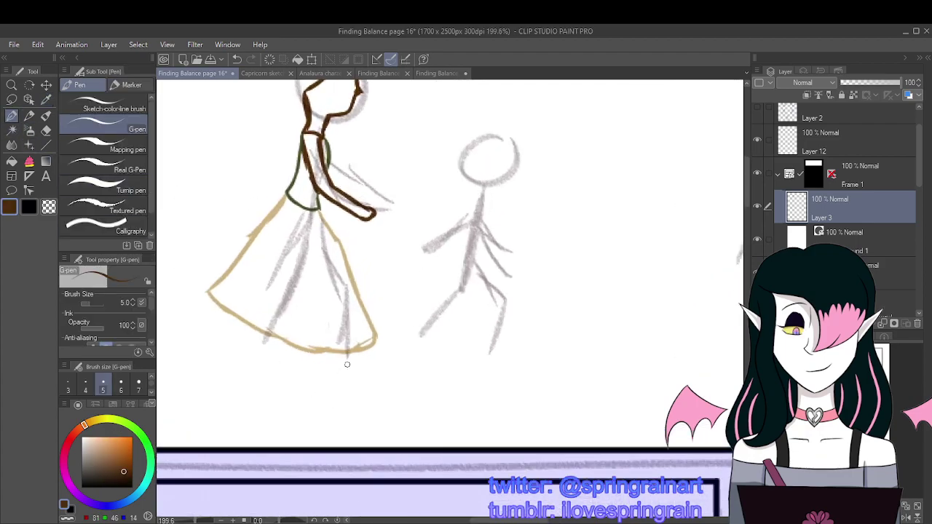
mouse_move(342, 352)
left_mouse_down()
mouse_move(367, 363)
mouse_move(344, 367)
mouse_move(334, 355)
mouse_move(368, 364)
left_mouse_up()
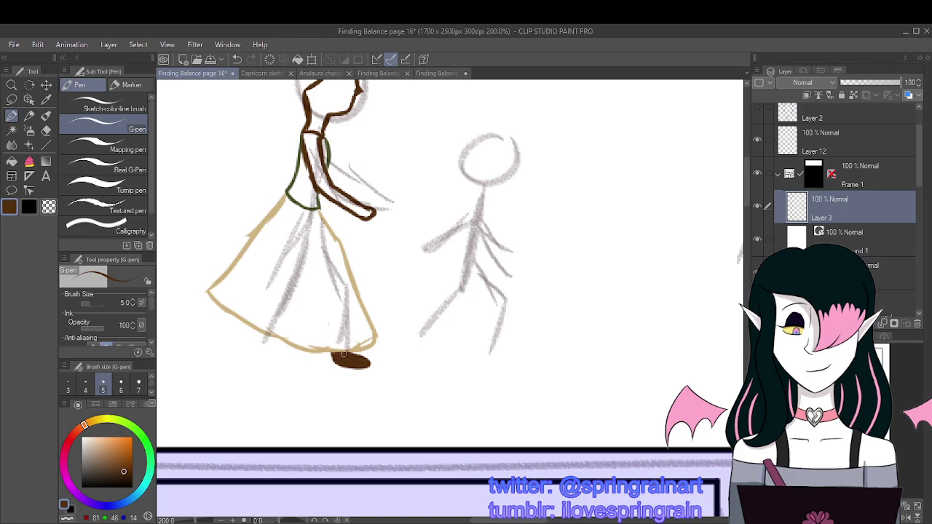
mouse_move(263, 340)
left_mouse_down()
mouse_move(276, 347)
mouse_move(256, 335)
left_mouse_up()
scroll(335, 302, "down", 3)
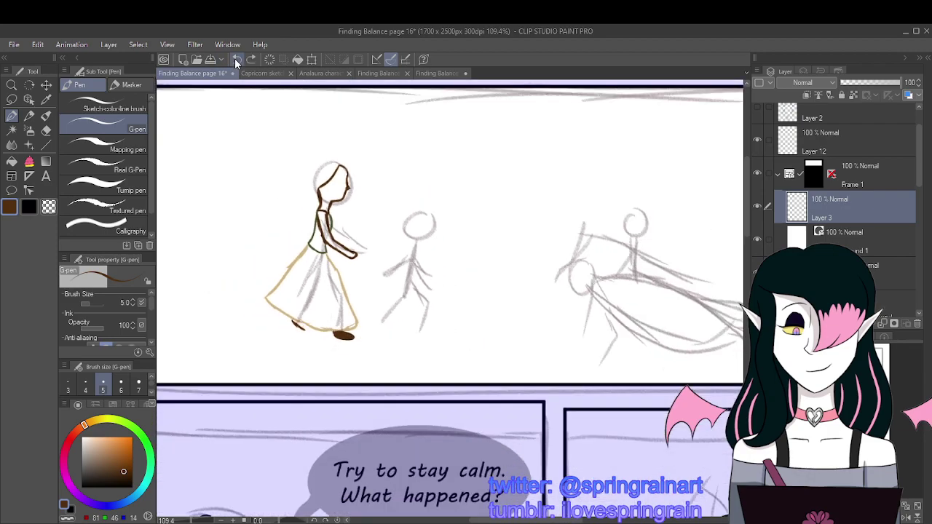
scroll(291, 320, "up", 3)
mouse_move(295, 315)
left_mouse_down()
mouse_move(289, 335)
mouse_move(306, 317)
mouse_move(288, 332)
left_mouse_up()
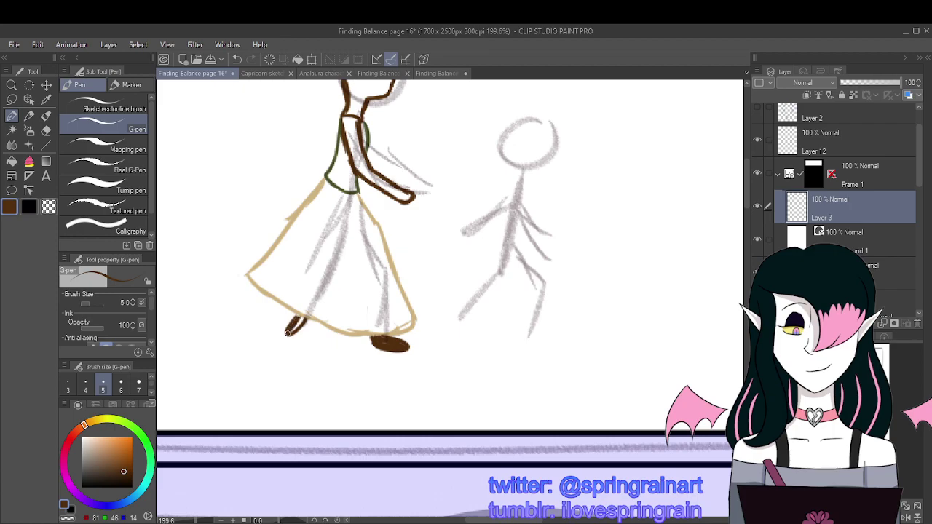
left_click(237, 59)
left_click(237, 58)
left_click(236, 57)
Step: Draw the brown rear foot with a raised heel beneath the back part of the skirt's hem
mouse_move(308, 338)
left_mouse_down()
mouse_move(322, 340)
mouse_move(299, 325)
mouse_move(306, 321)
mouse_move(314, 336)
left_mouse_up()
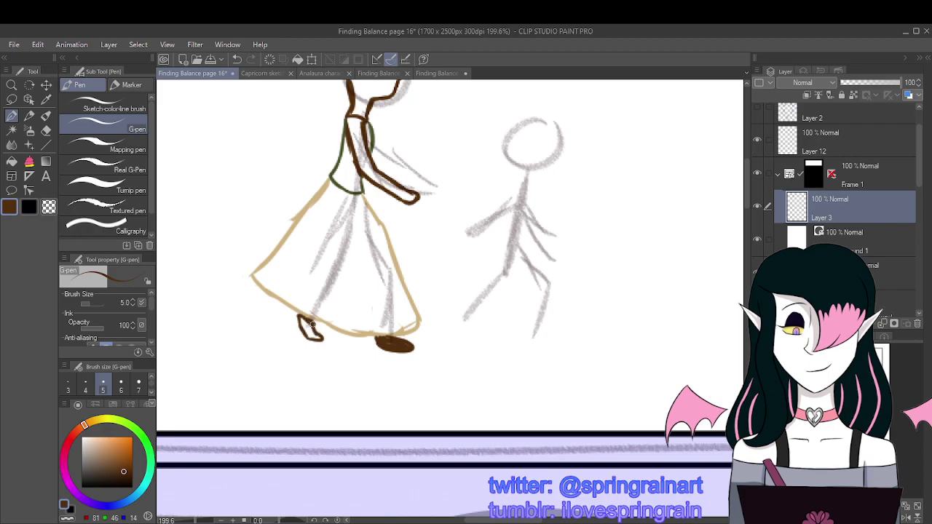
scroll(313, 329, "down", 4)
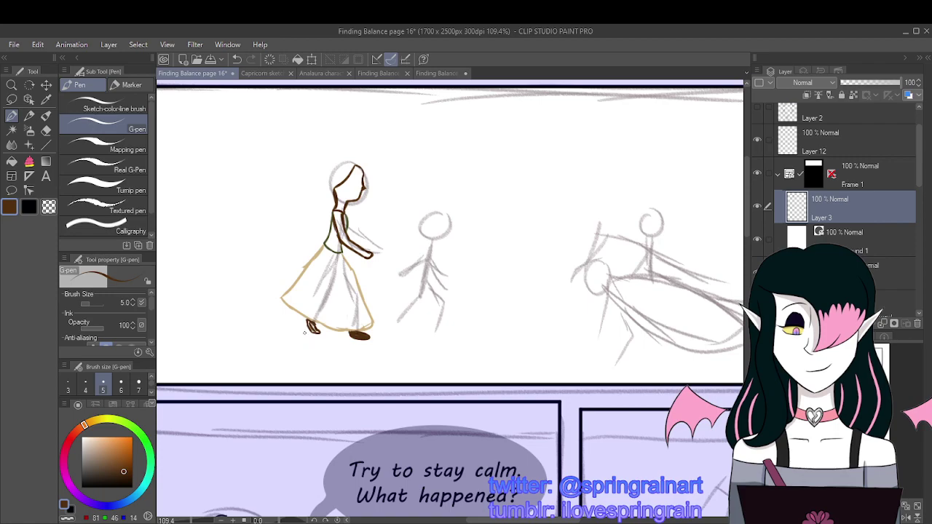
scroll(378, 353, "up", 3)
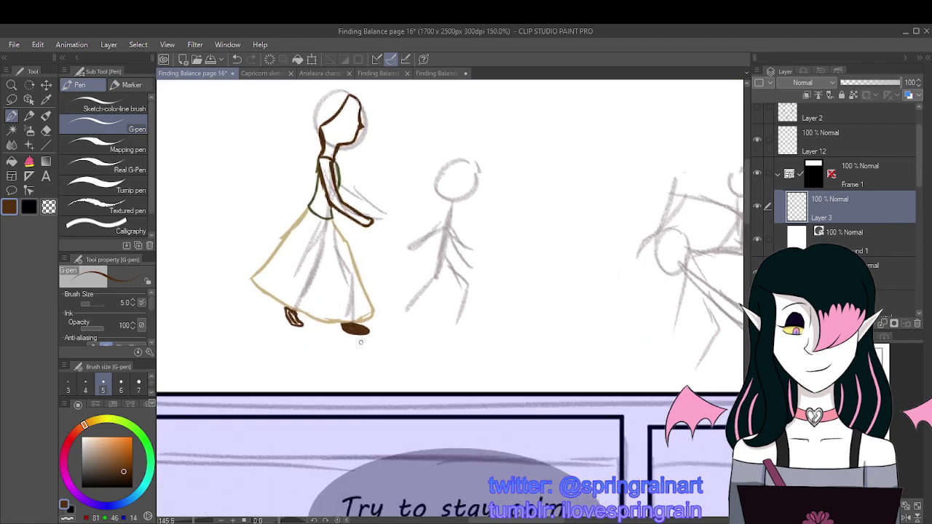
Step: Select the front foot with the Lasso, then level it, scale it down slightly and fit it under the skirt's hem
left_click(12, 101)
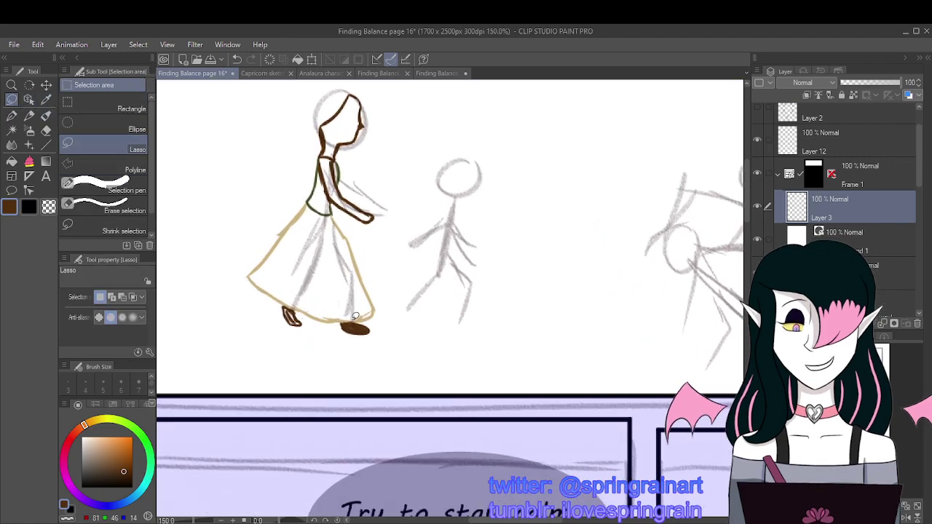
scroll(360, 318, "up", 1)
mouse_move(360, 318)
left_mouse_down()
mouse_move(337, 332)
mouse_move(367, 339)
mouse_move(385, 322)
mouse_move(365, 316)
mouse_move(377, 337)
mouse_move(393, 332)
mouse_move(404, 304)
left_mouse_up()
key("ctrl+t")
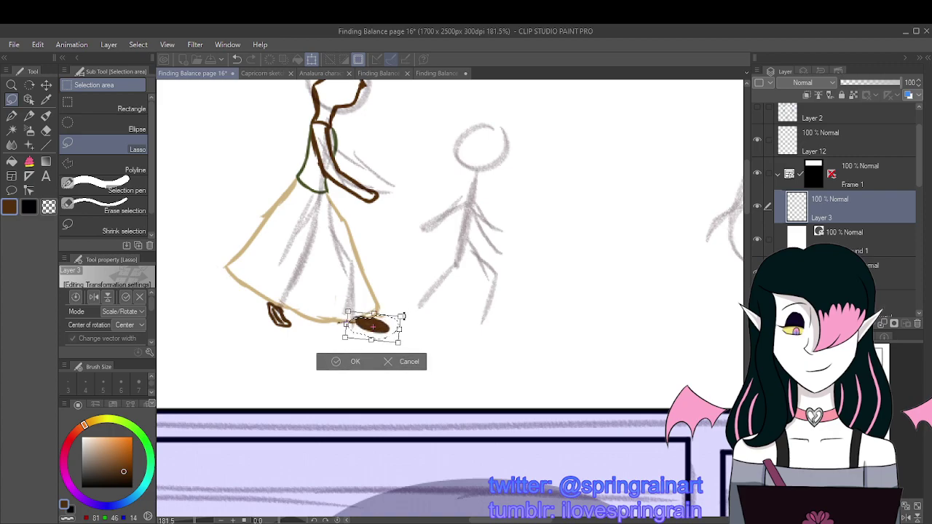
mouse_move(397, 331)
left_mouse_down()
mouse_move(391, 335)
mouse_move(400, 319)
left_mouse_up()
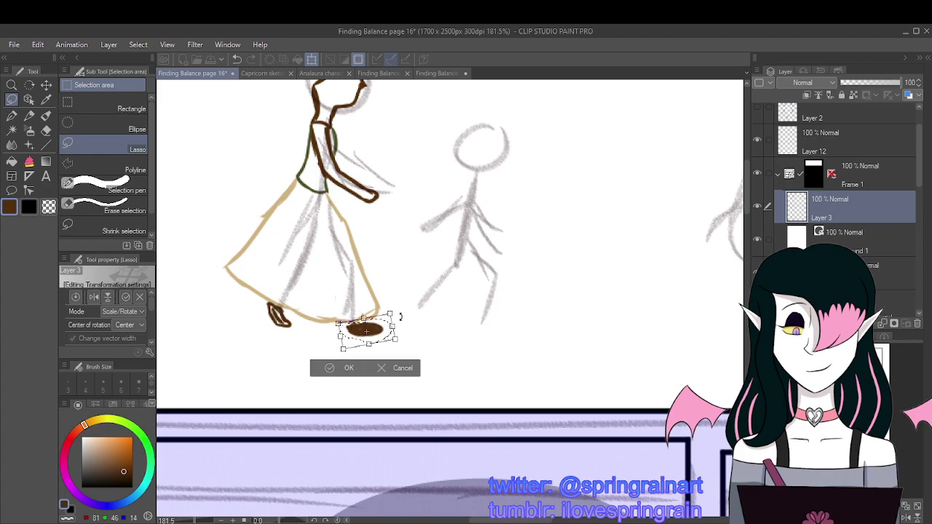
left_click_drag(373, 347, 371, 341)
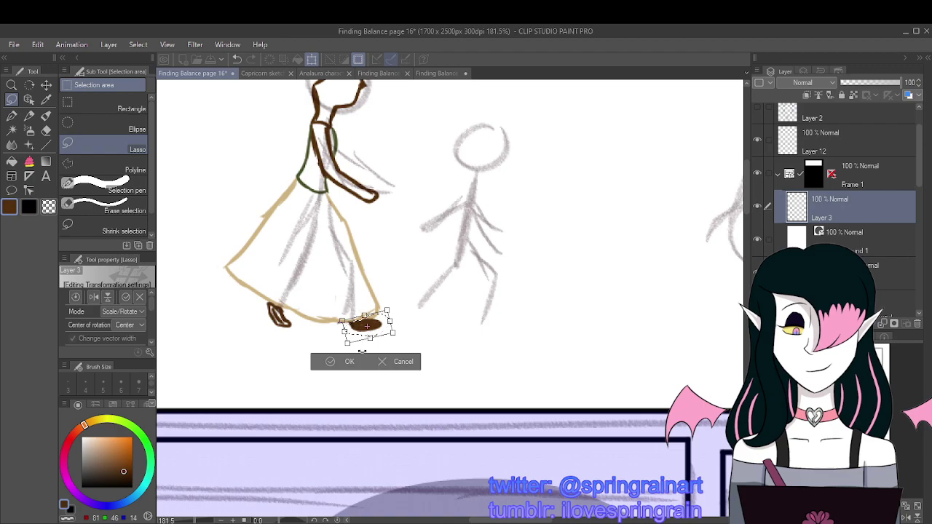
left_click(331, 362)
Step: Select the rear foot with the Lasso and transform it so it sits farther back and higher under the skirt's hem
scroll(402, 317, "down", 4)
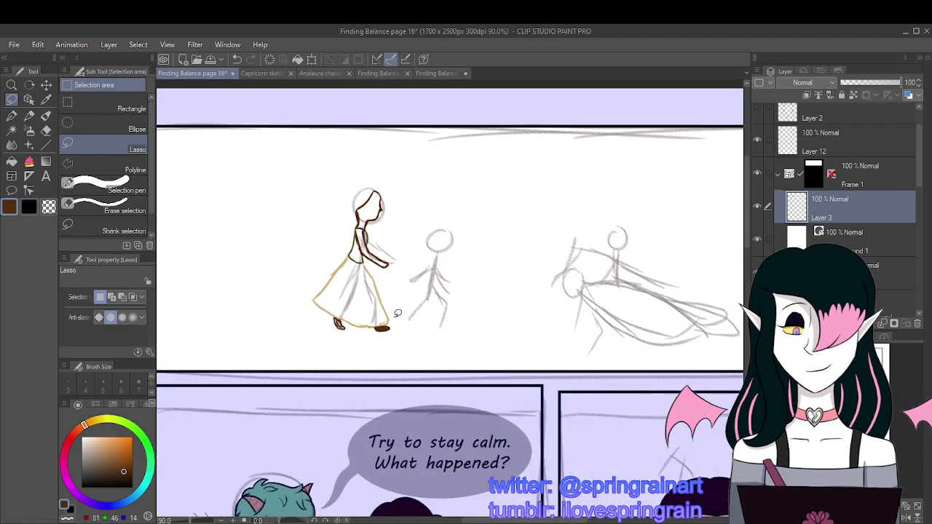
scroll(355, 321, "up", 3)
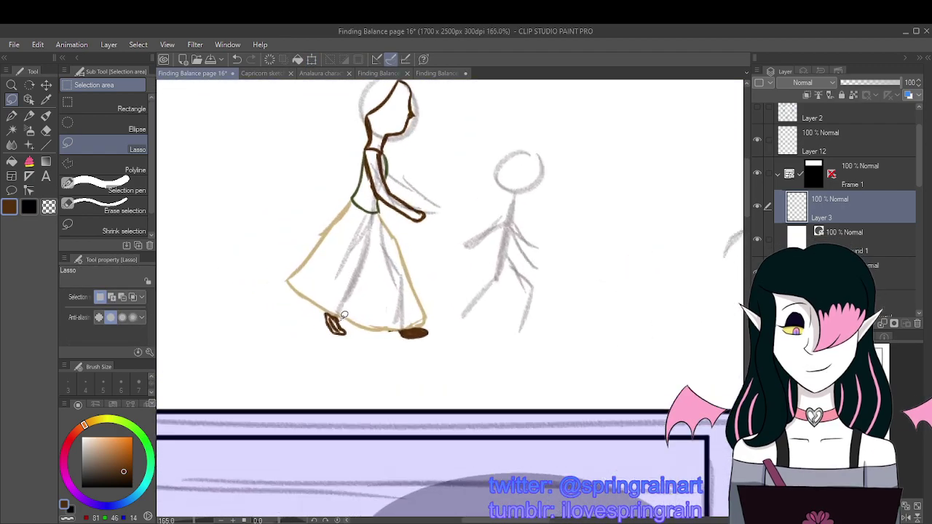
mouse_move(357, 332)
left_mouse_down()
mouse_move(383, 357)
mouse_move(348, 323)
mouse_move(322, 331)
mouse_move(348, 321)
mouse_move(325, 326)
left_mouse_up()
key("ctrl+t")
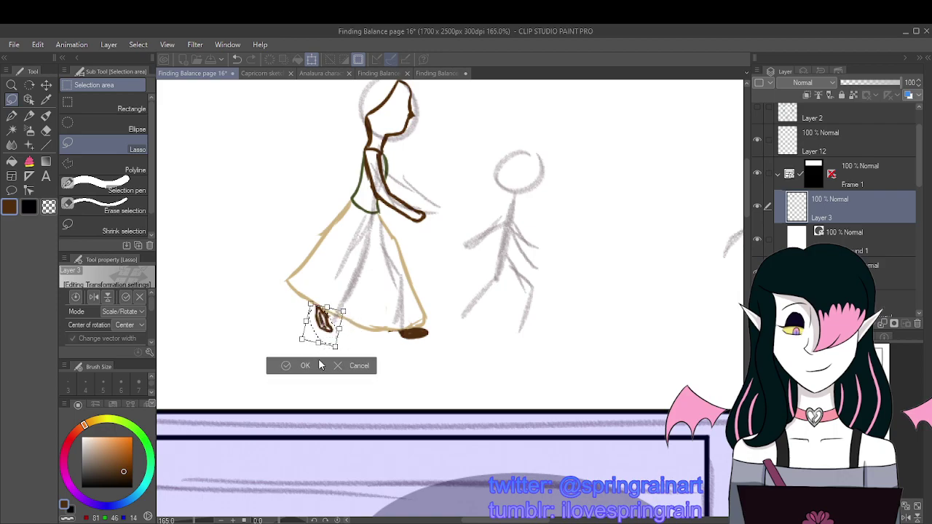
key("Return")
scroll(355, 320, "down", 3)
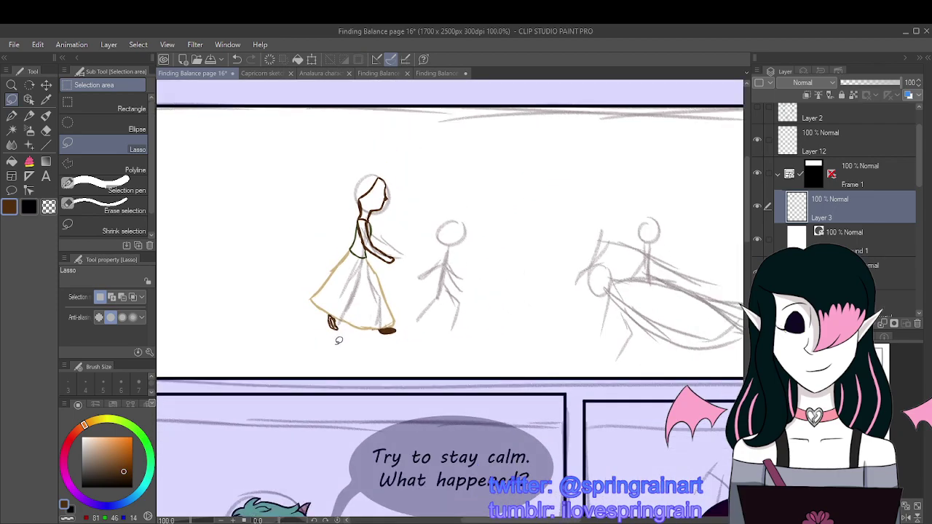
Step: Fill the rear foot's outline solid brown with the G-pen at brush size 10
scroll(355, 319, "up", 2)
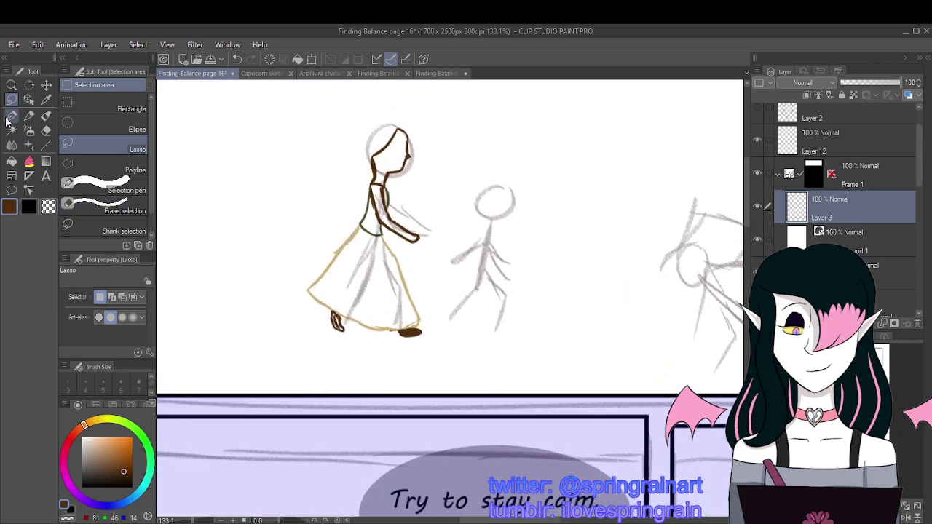
left_click(12, 115)
scroll(103, 385, "down", 1)
left_click(85, 384)
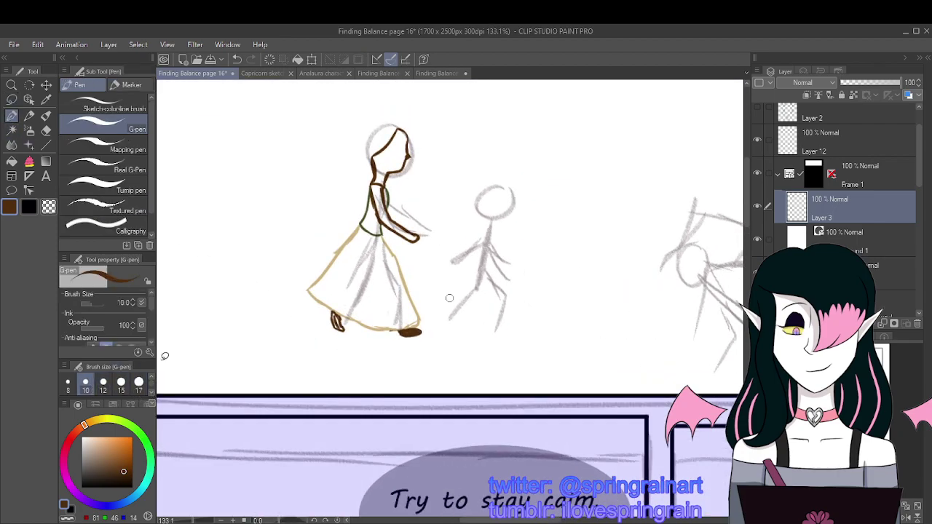
scroll(331, 313, "up", 2)
scroll(332, 315, "up", 1)
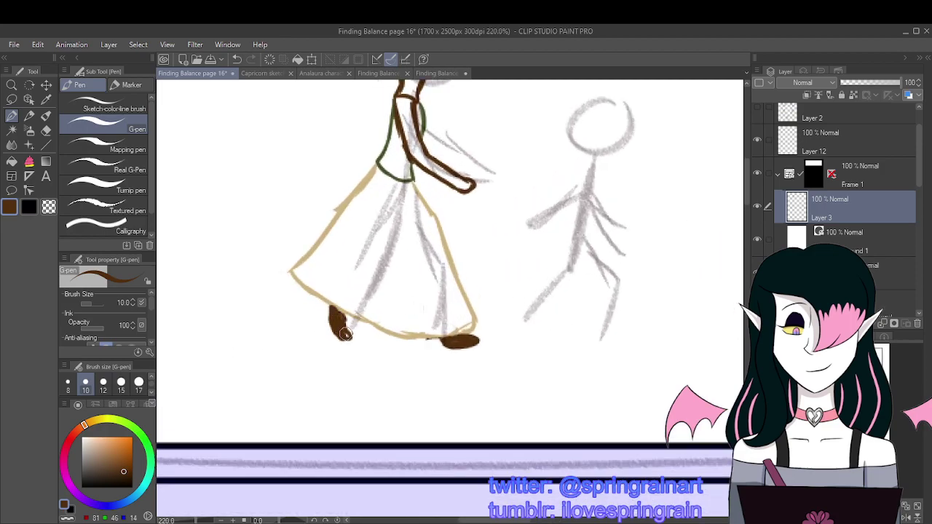
left_click_drag(351, 339, 337, 326)
scroll(331, 320, "down", 3)
Step: Fill part of the upper arm near the shoulder with brown and undo the last unwanted strokes
scroll(386, 212, "up", 2)
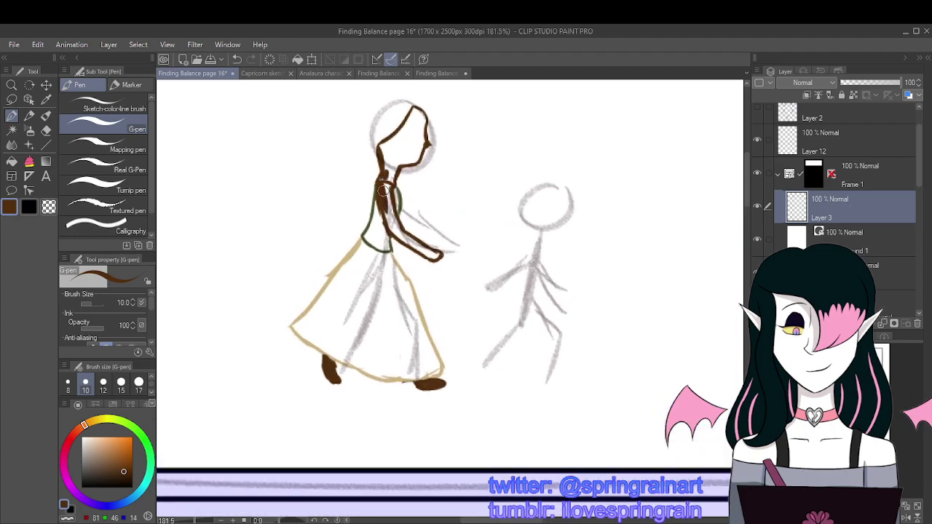
mouse_move(384, 191)
left_mouse_down()
mouse_move(390, 178)
mouse_move(387, 196)
left_mouse_up()
left_click(237, 60)
left_click(233, 56)
left_click(234, 56)
Step: Fill the figure's face and neck solid brown inside their outline
left_click_drag(419, 107, 386, 153)
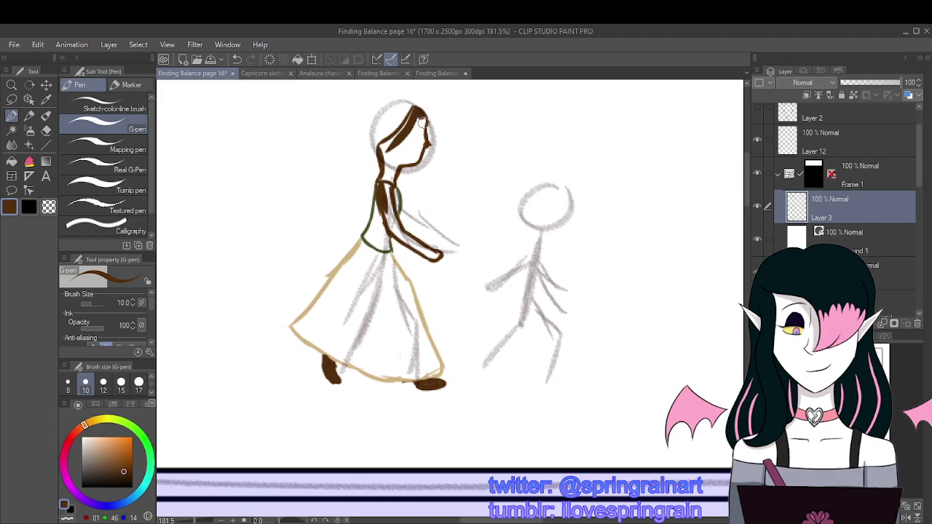
left_click_drag(422, 123, 416, 152)
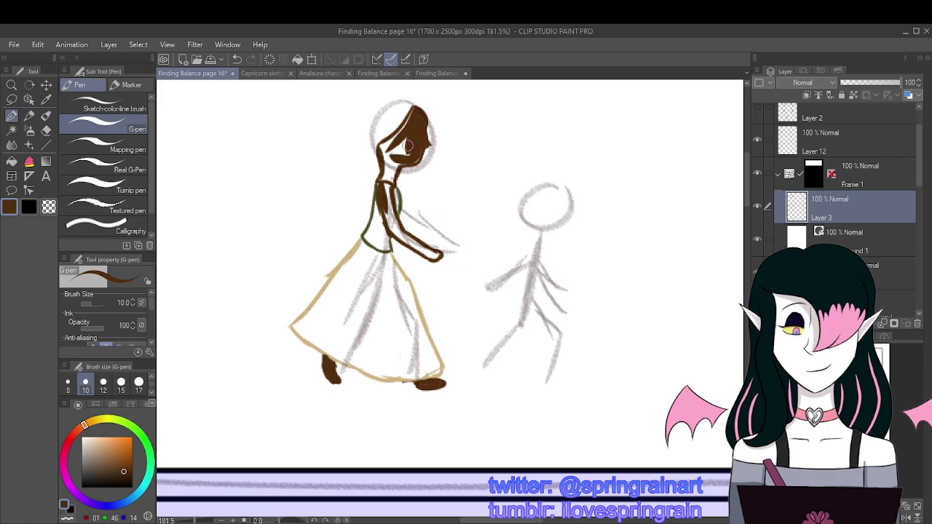
scroll(404, 158, "down", 3)
scroll(408, 145, "up", 4)
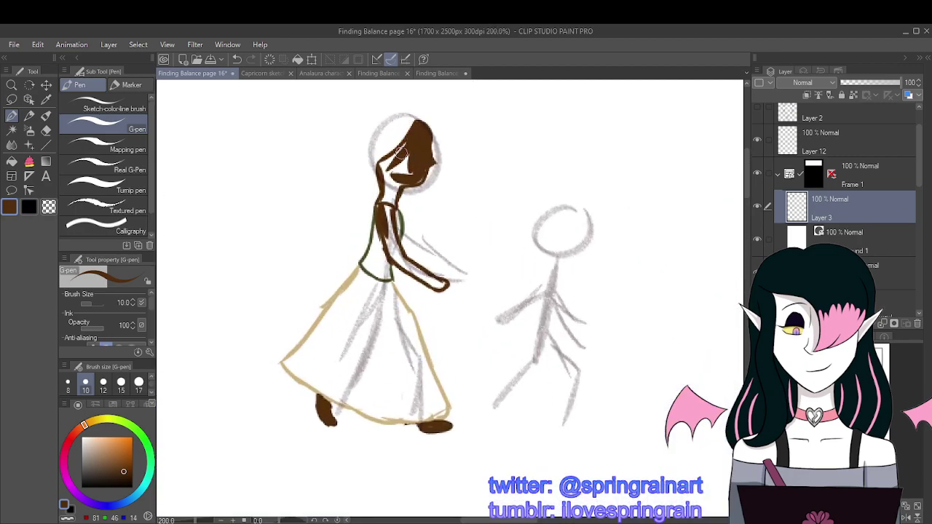
mouse_move(386, 187)
left_mouse_down()
mouse_move(383, 202)
mouse_move(395, 159)
mouse_move(410, 156)
left_mouse_up()
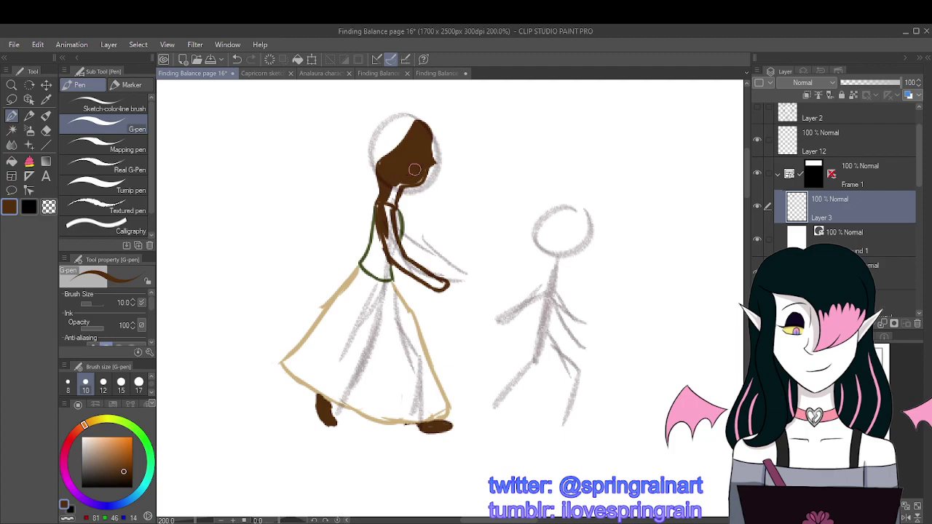
scroll(392, 202, "down", 4)
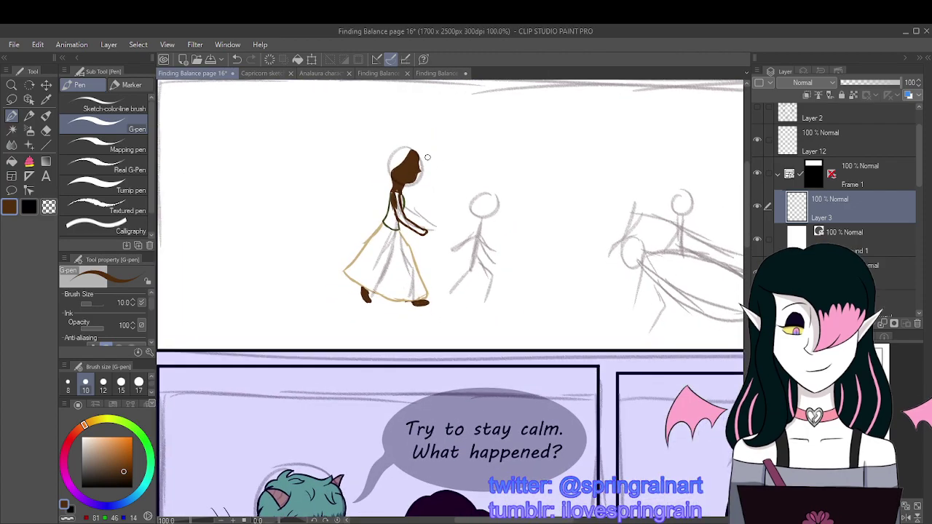
Step: Select the brown head with the Lasso and scale it down slightly, keeping it seated on the neck
scroll(427, 158, "up", 3)
key("m")
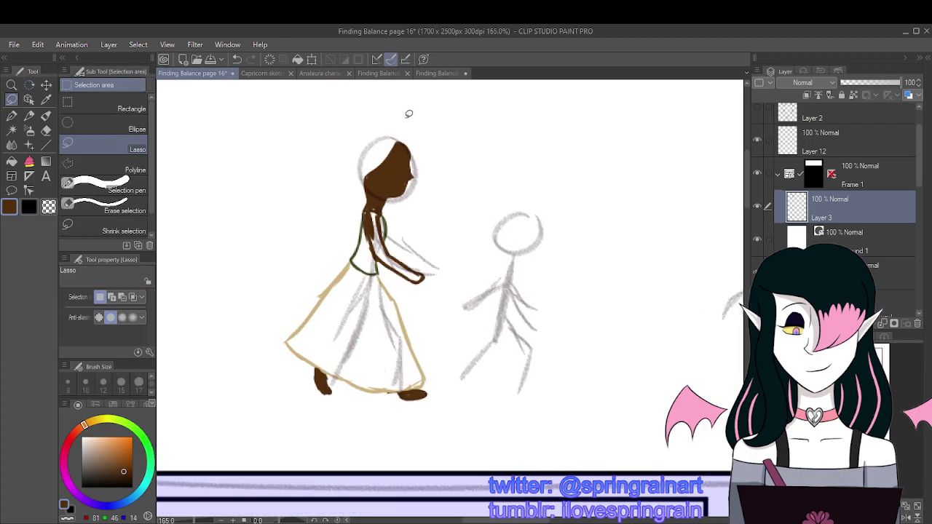
left_click_drag(353, 188, 361, 204)
left_click_drag(436, 157, 439, 177)
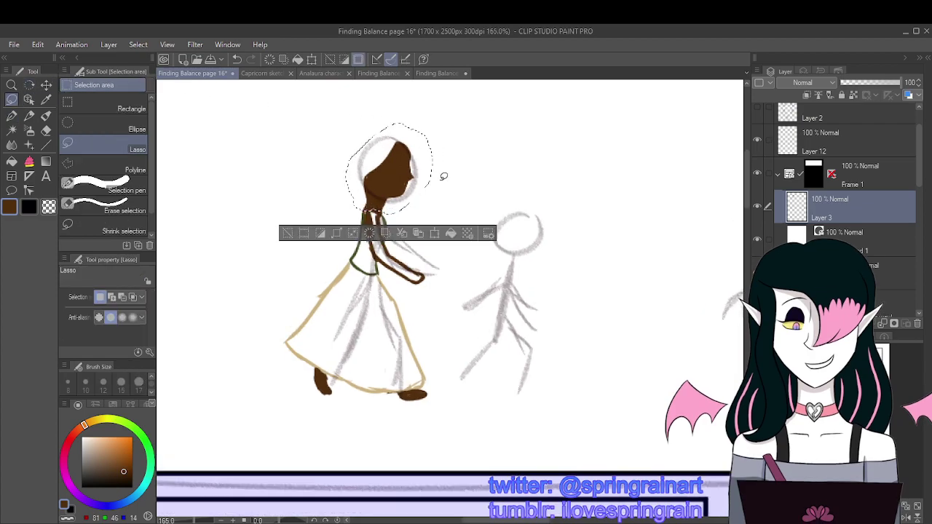
left_click(423, 238)
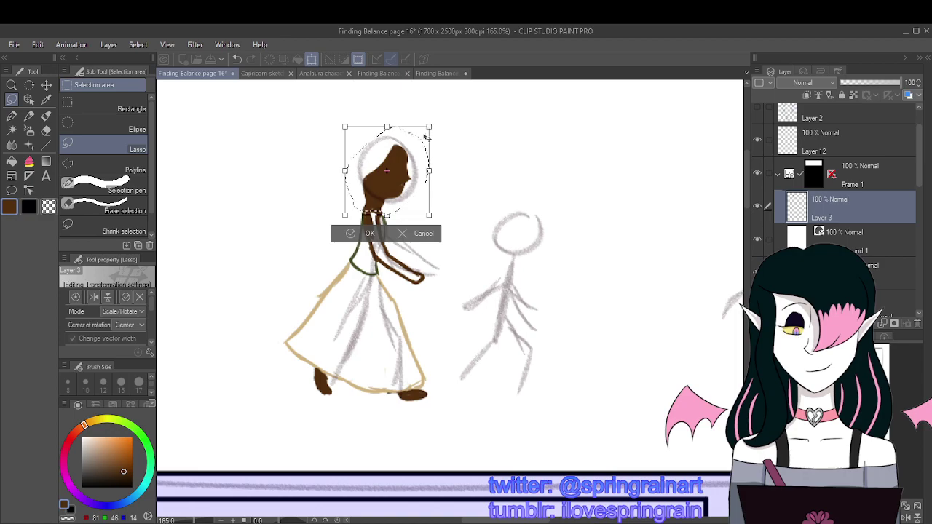
left_click(420, 236)
left_click(435, 233)
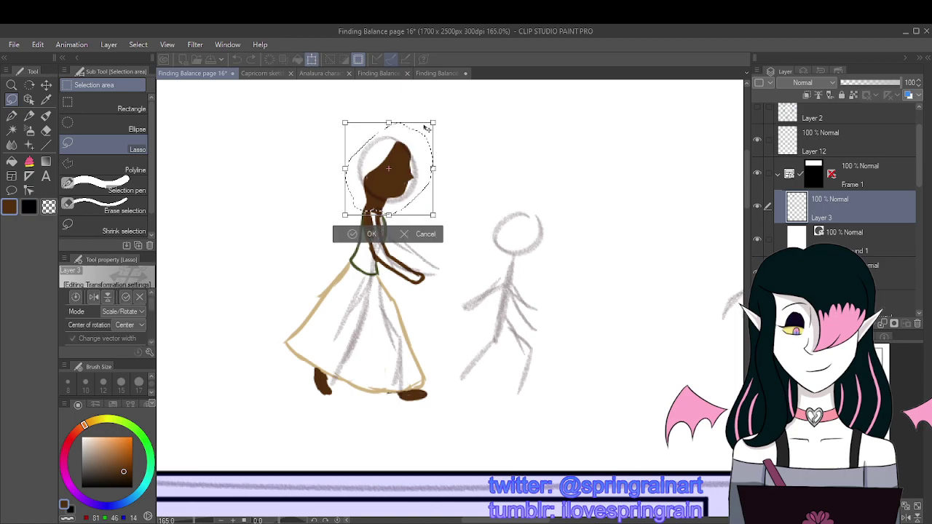
left_click_drag(428, 126, 426, 130)
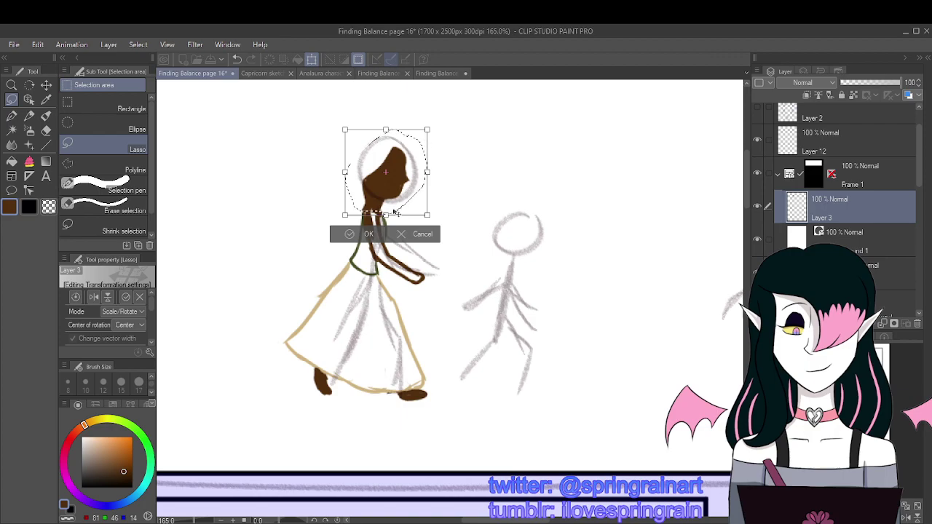
left_click_drag(342, 128, 346, 134)
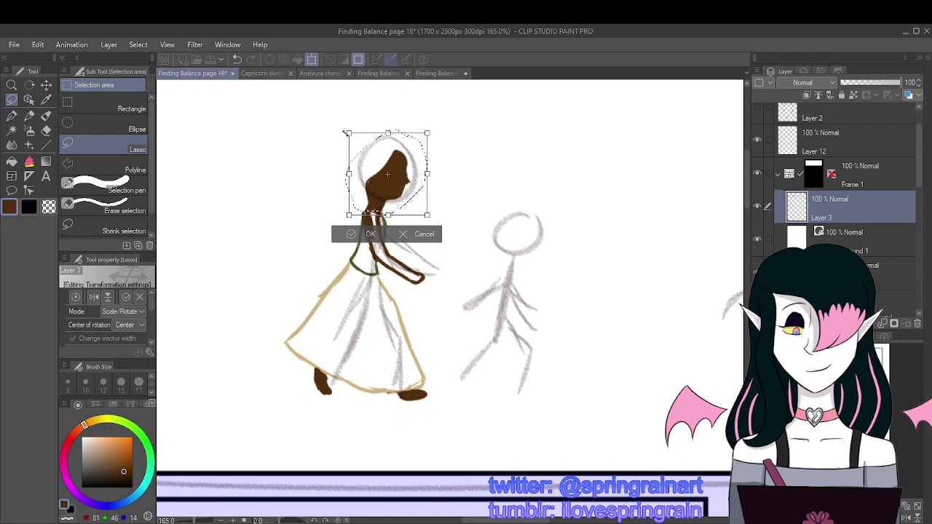
left_click(371, 234)
scroll(444, 168, "down", 5)
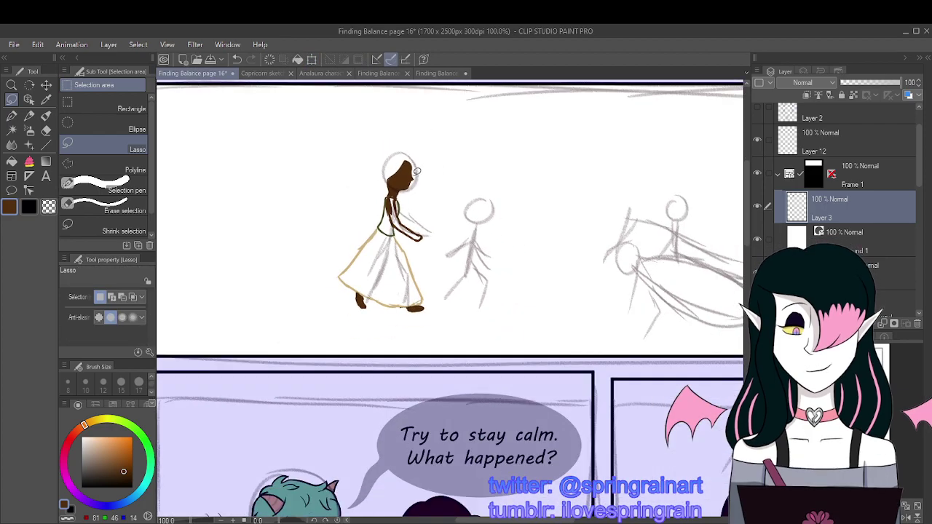
Step: Fill the front arm solid brown from the shoulder down to the hand with the G-pen
scroll(418, 184, "up", 3)
key("p")
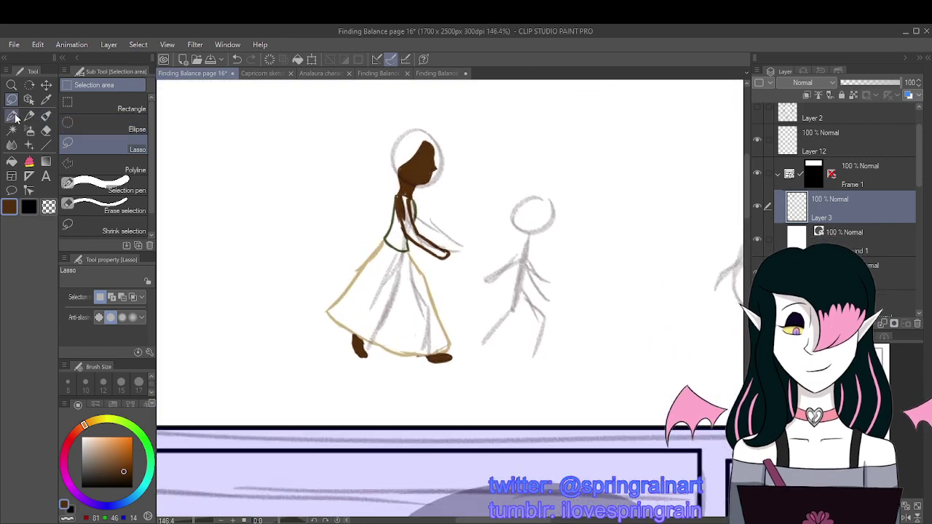
scroll(398, 197, "up", 3)
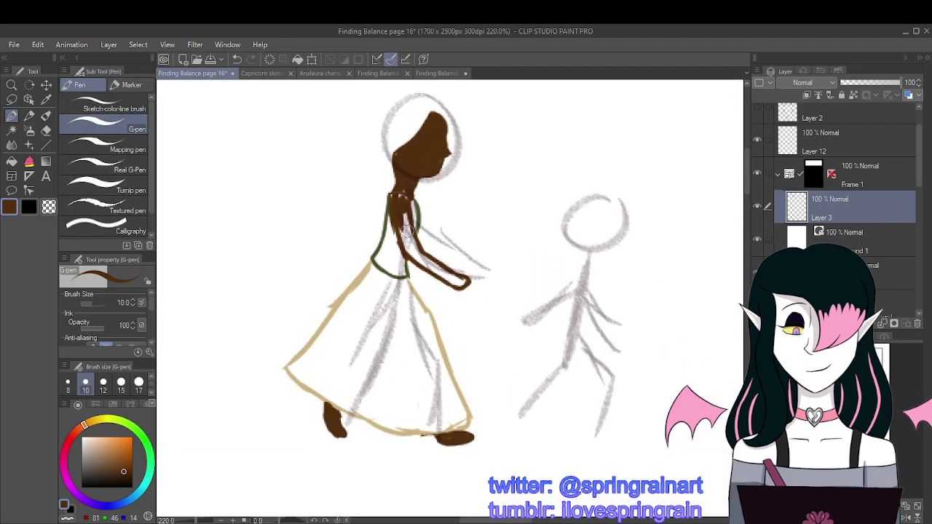
mouse_move(398, 211)
left_mouse_down()
mouse_move(408, 251)
mouse_move(421, 256)
mouse_move(411, 229)
mouse_move(419, 254)
mouse_move(460, 282)
mouse_move(437, 266)
left_mouse_up()
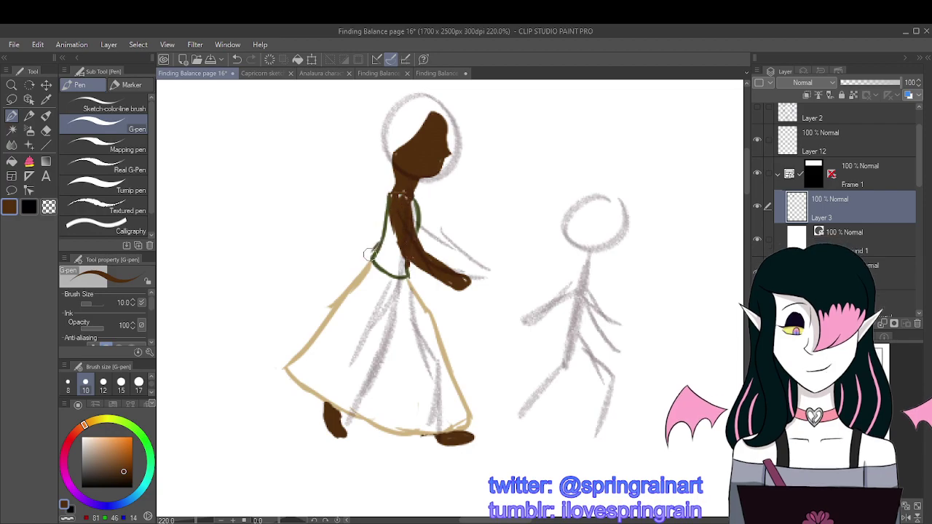
Step: Draw the far arm as a short solid brown shape extending backward from behind the waist
left_click_drag(380, 240, 369, 256)
scroll(378, 241, "down", 3)
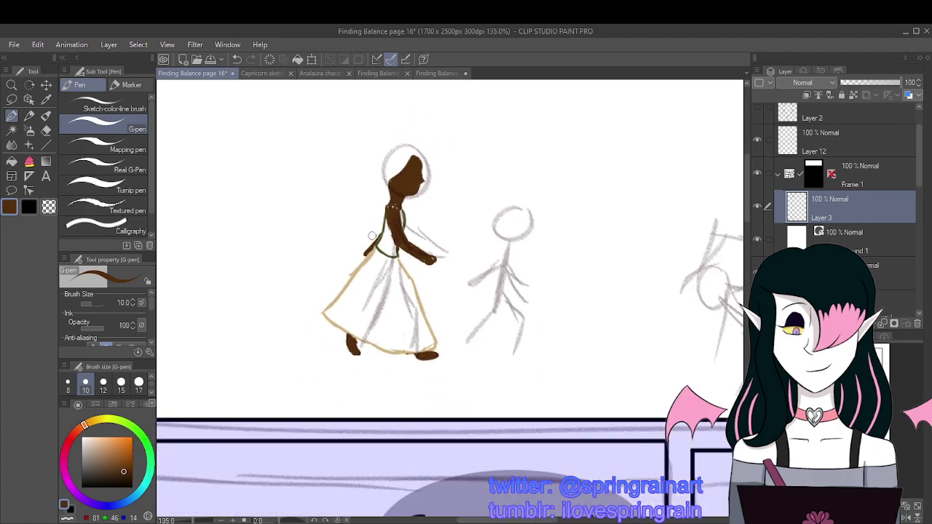
scroll(372, 235, "up", 3)
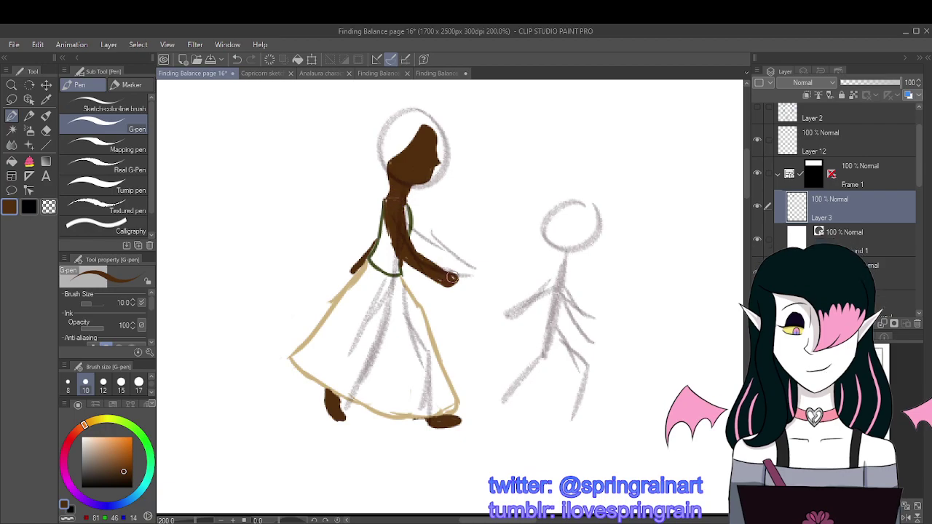
scroll(401, 252, "down", 3)
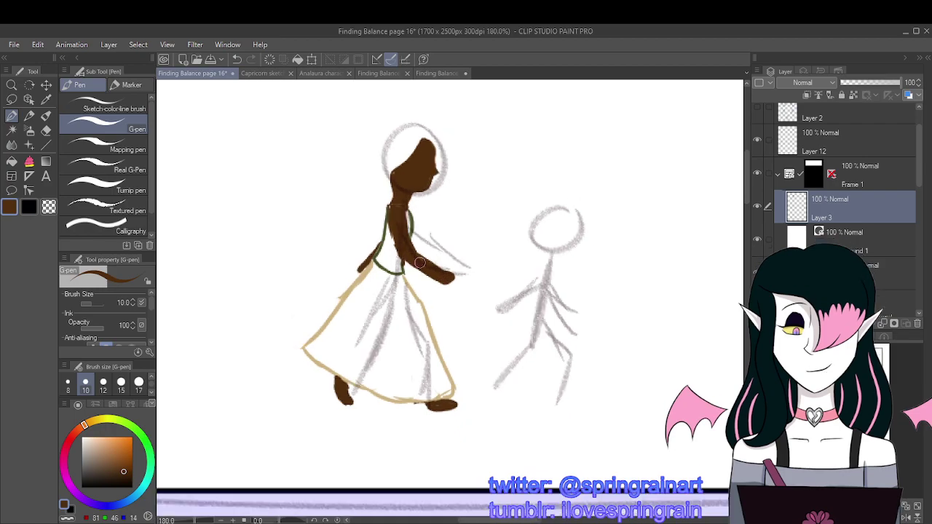
scroll(422, 220, "up", 2)
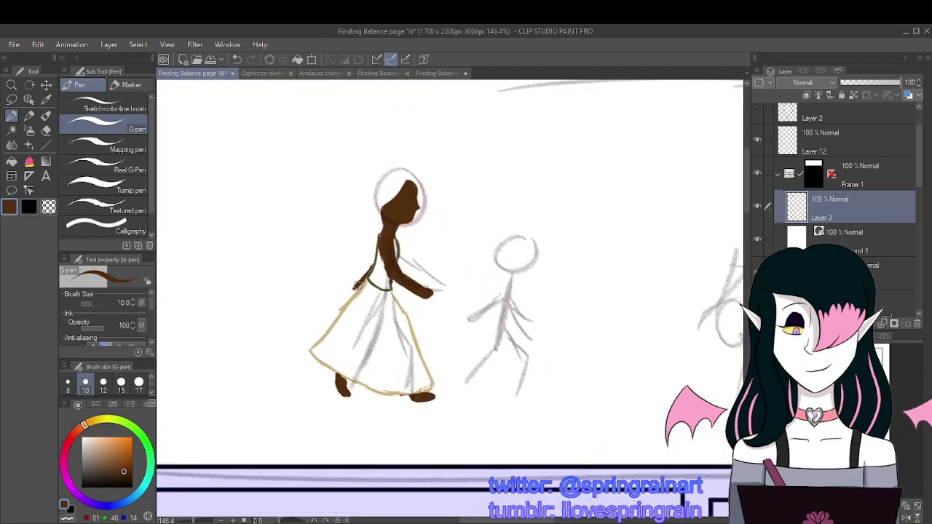
scroll(357, 286, "down", 2)
scroll(366, 289, "up", 2)
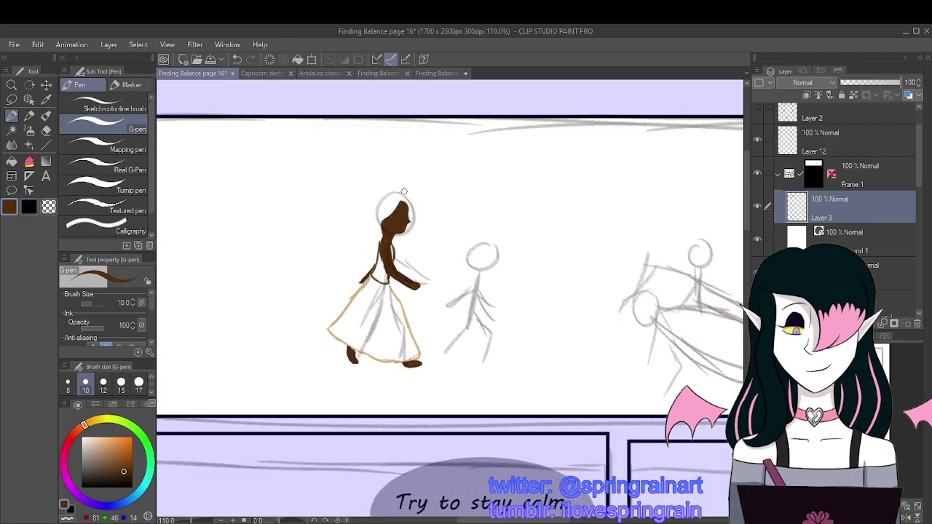
scroll(386, 195, "up", 1)
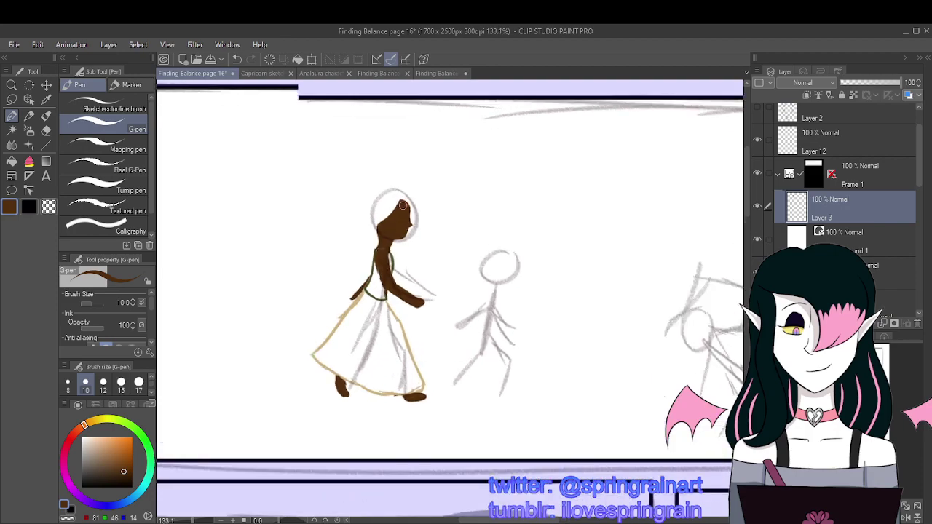
scroll(404, 207, "down", 2)
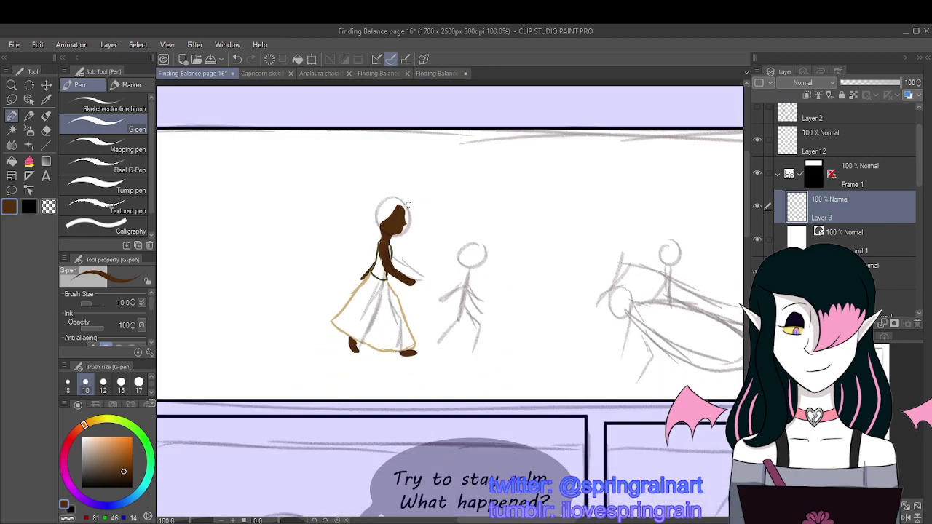
scroll(393, 207, "up", 2)
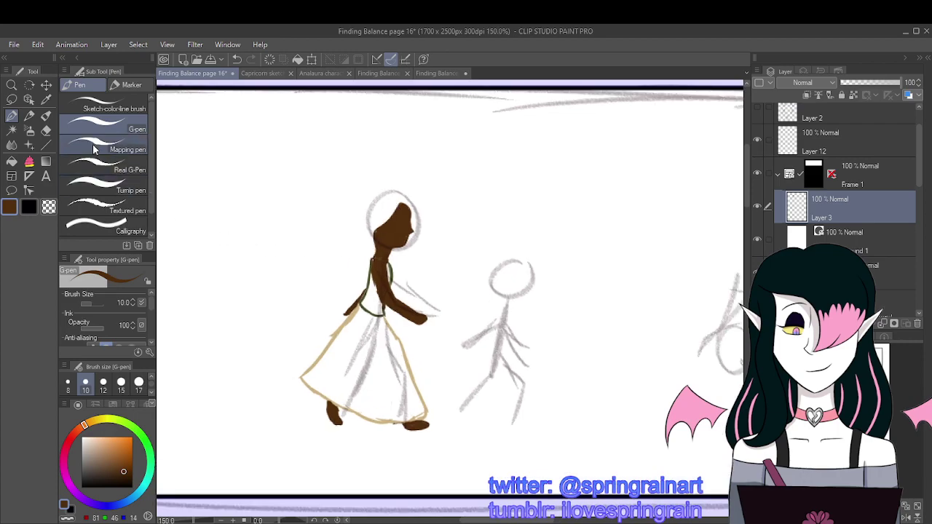
Step: Sample the dark green of the bodice's outline as the drawing colour
left_click(46, 99)
scroll(391, 253, "down", 3)
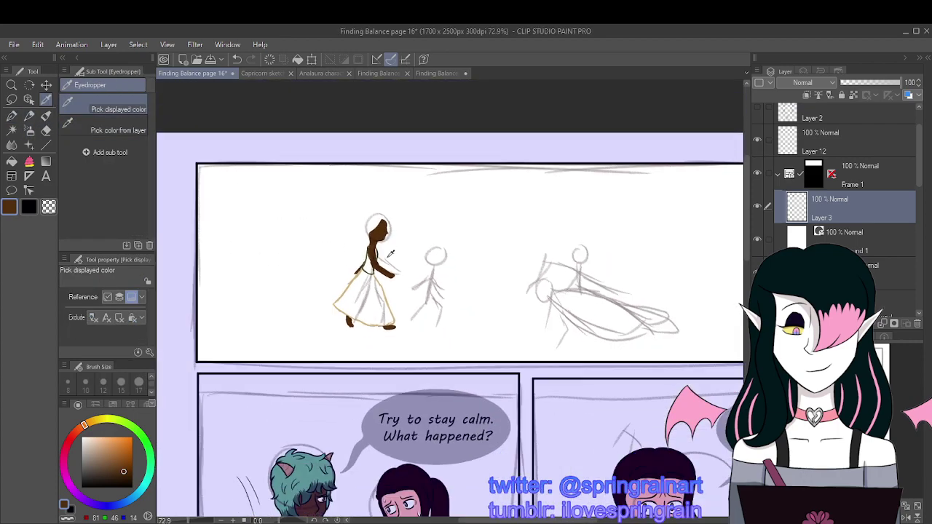
scroll(375, 267, "up", 3)
key("p")
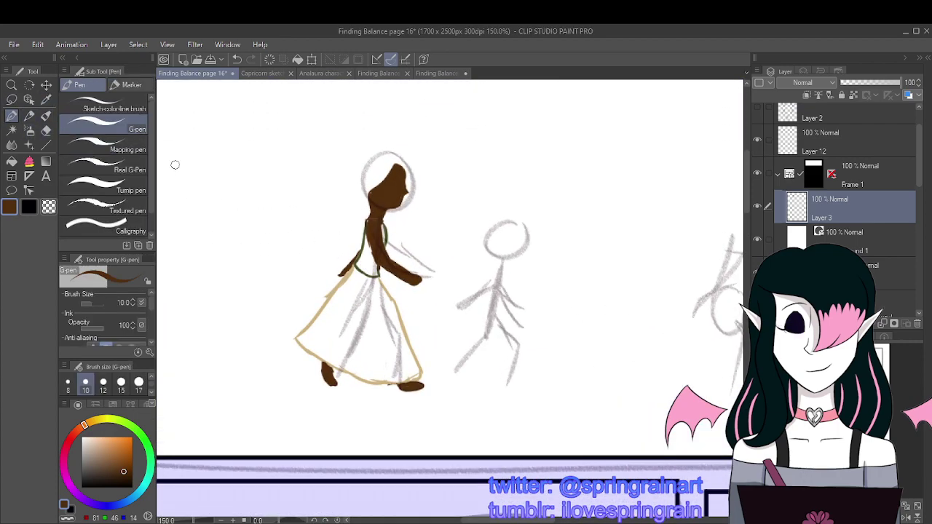
left_click(46, 99)
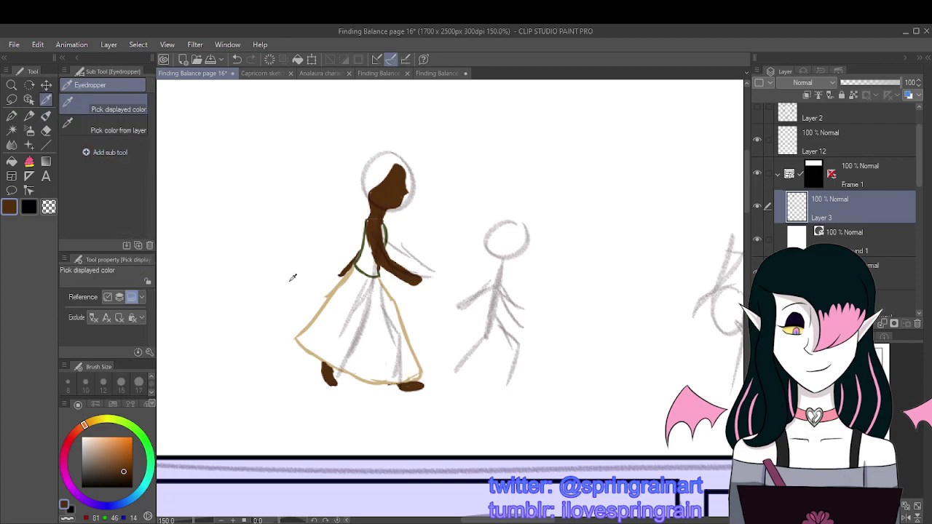
scroll(375, 232, "up", 2)
left_click(388, 227)
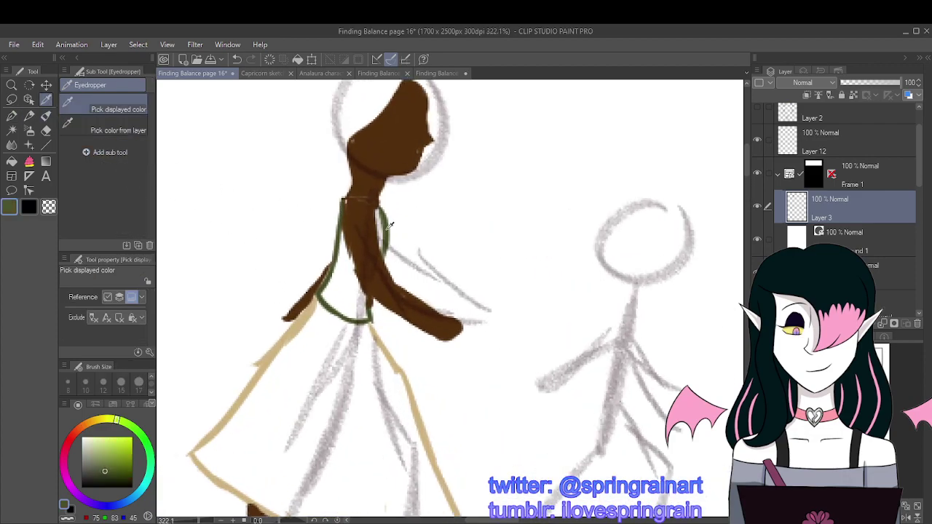
Step: Fill the inside of the bodice outline solid dark green with the G-pen, around the front arm
key("p")
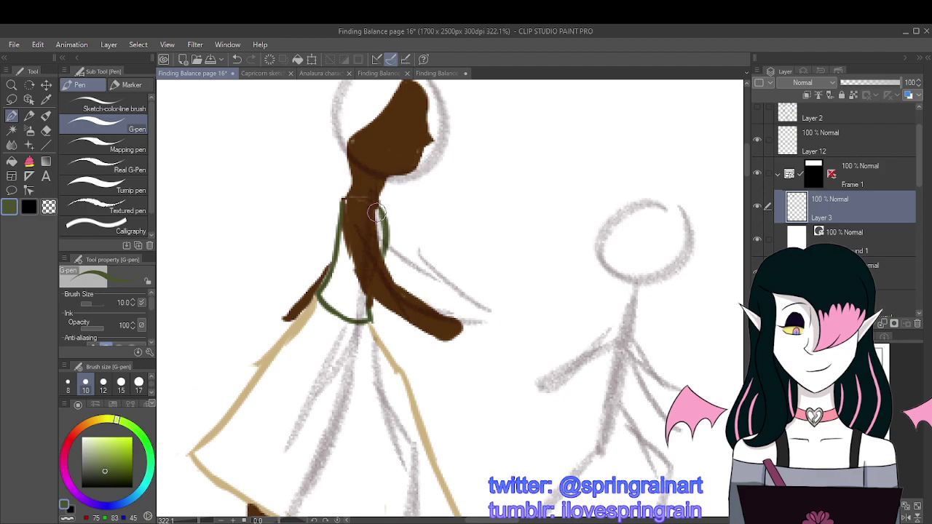
mouse_move(375, 212)
left_mouse_down()
mouse_move(381, 249)
mouse_move(340, 238)
mouse_move(341, 231)
mouse_move(357, 303)
mouse_move(353, 269)
mouse_move(362, 297)
mouse_move(358, 288)
mouse_move(361, 311)
mouse_move(351, 308)
mouse_move(368, 294)
mouse_move(365, 315)
mouse_move(366, 302)
mouse_move(365, 313)
mouse_move(352, 312)
mouse_move(327, 294)
mouse_move(342, 229)
mouse_move(350, 302)
mouse_move(339, 279)
mouse_move(328, 301)
mouse_move(325, 293)
mouse_move(340, 311)
left_mouse_up()
scroll(334, 256, "down", 3)
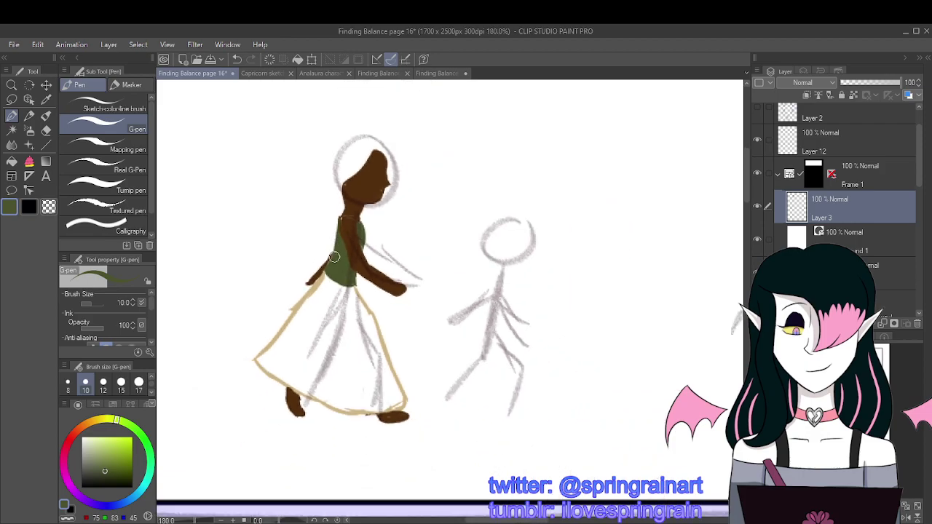
Step: Sample the tan of the skirt's outline as the drawing colour
left_click(46, 99)
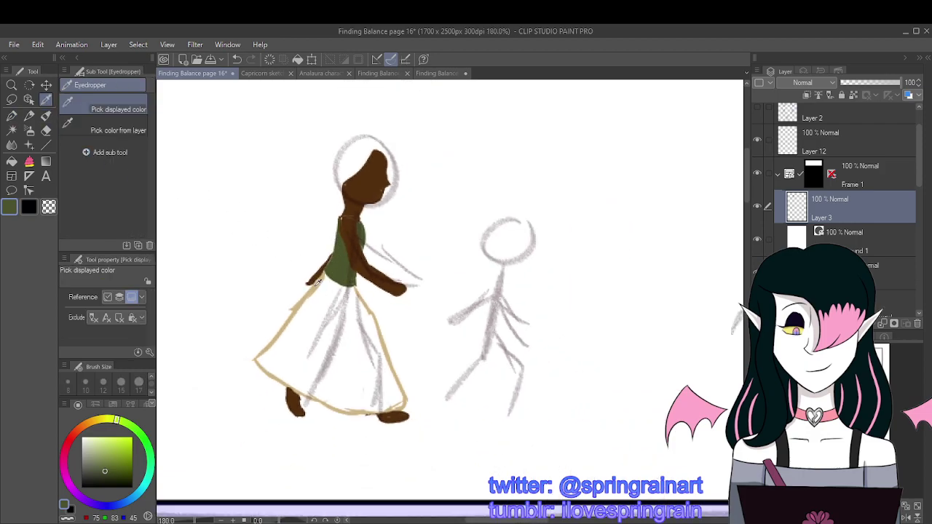
left_click(316, 284)
left_click(11, 161)
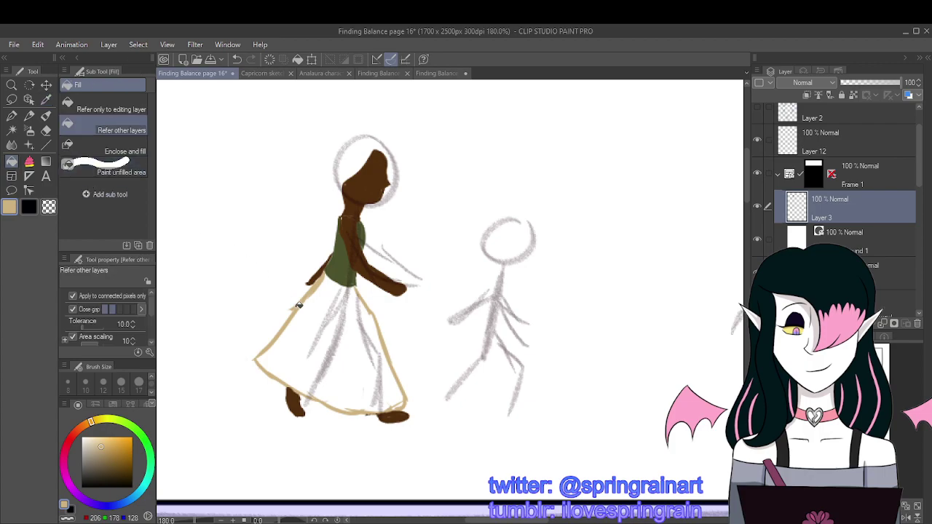
left_click(309, 315)
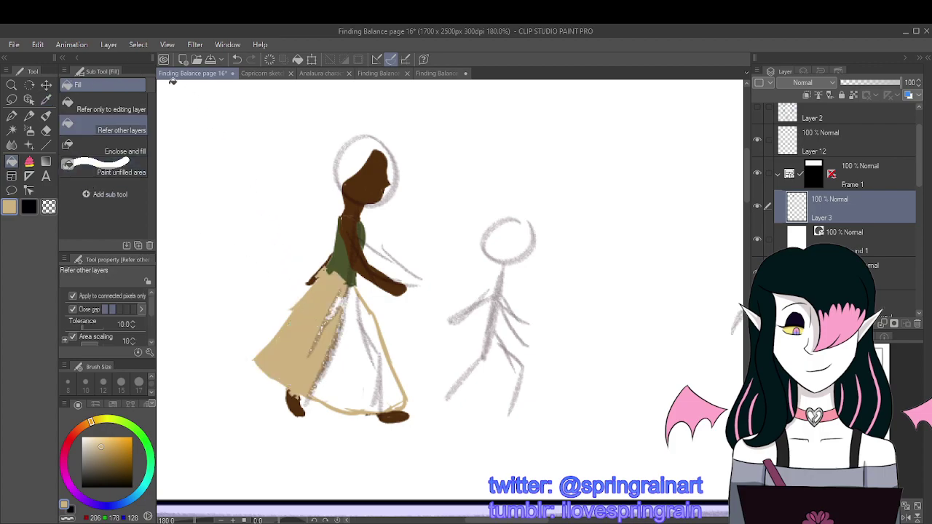
left_click(237, 59)
Step: Draw a tan waistline along the bodice's lower edge with the G-pen, closing the skirt outline
left_click(12, 115)
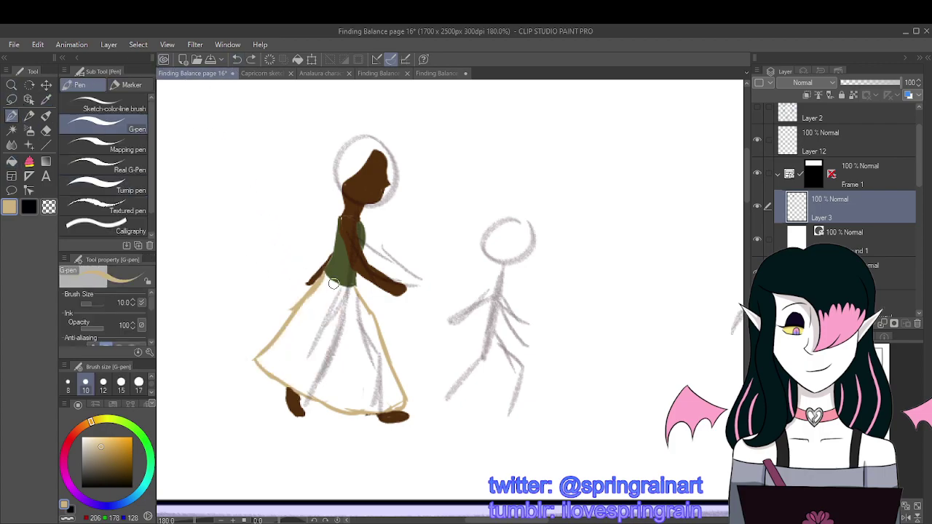
scroll(333, 284, "up", 2)
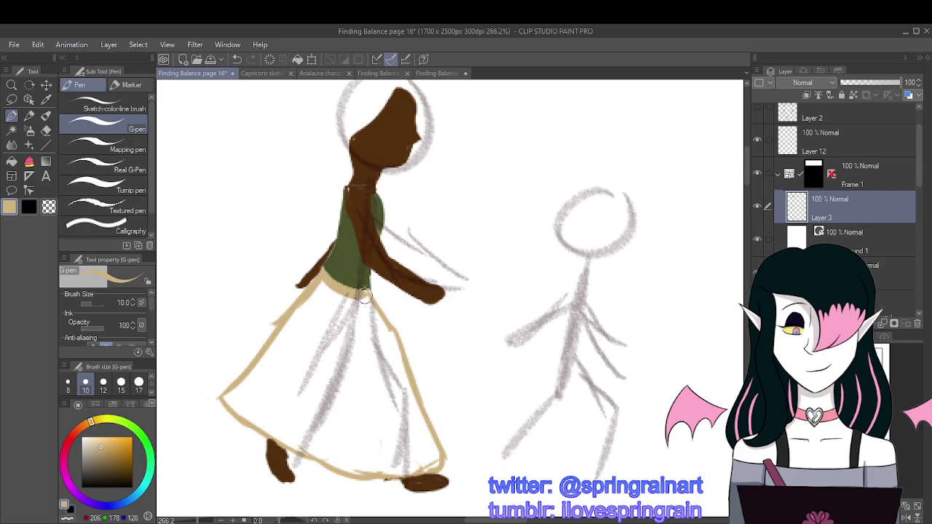
left_click(11, 161)
left_click(321, 343)
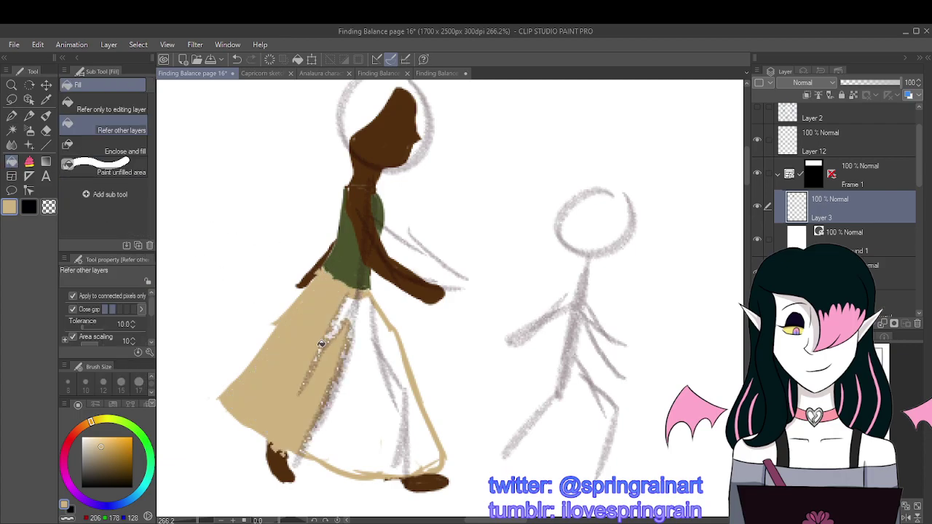
left_click(237, 59)
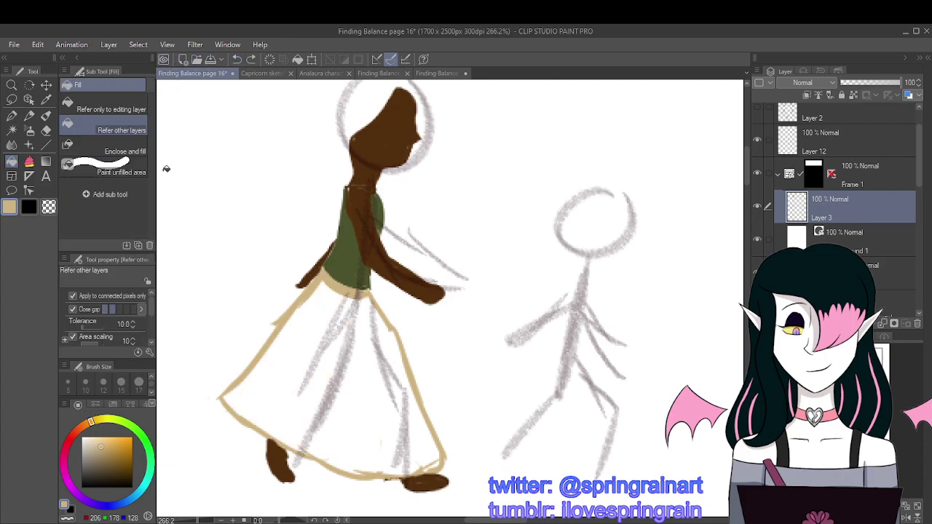
Step: Paint the skirt solid tan with the G-pen, starting along the back edge and covering the rest at brush size 25
left_click(11, 115)
mouse_move(321, 279)
left_mouse_down()
mouse_move(260, 385)
mouse_move(265, 366)
mouse_move(227, 408)
mouse_move(336, 447)
left_mouse_up()
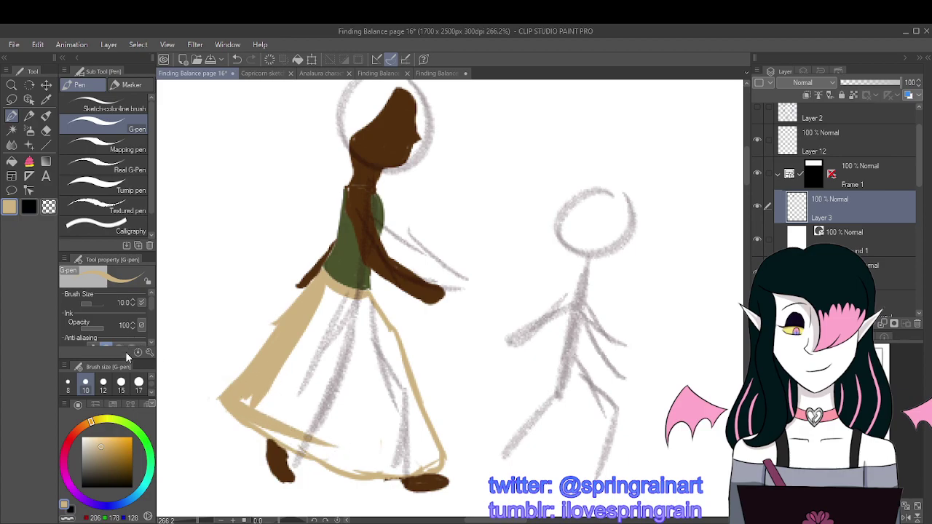
scroll(120, 383, "down", 2)
left_click(86, 382)
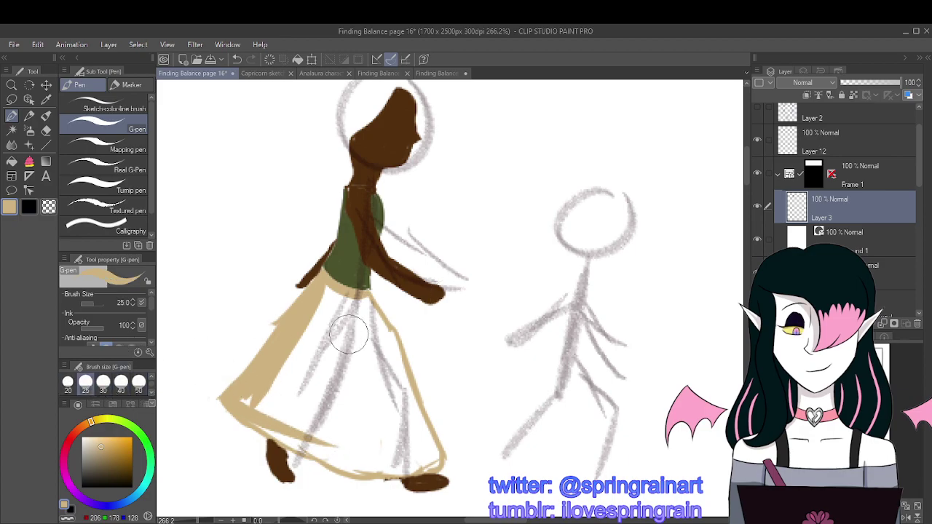
mouse_move(348, 334)
left_mouse_down()
mouse_move(327, 294)
mouse_move(391, 443)
mouse_move(345, 303)
mouse_move(375, 366)
mouse_move(366, 312)
mouse_move(395, 393)
mouse_move(385, 339)
mouse_move(418, 448)
mouse_move(385, 392)
mouse_move(412, 446)
mouse_move(412, 425)
mouse_move(340, 361)
mouse_move(320, 324)
mouse_move(253, 391)
mouse_move(258, 407)
mouse_move(308, 447)
mouse_move(381, 468)
mouse_move(322, 378)
mouse_move(284, 357)
mouse_move(271, 384)
mouse_move(353, 434)
mouse_move(378, 410)
mouse_move(313, 344)
mouse_move(332, 410)
mouse_move(328, 327)
mouse_move(365, 435)
mouse_move(331, 349)
mouse_move(302, 402)
mouse_move(327, 394)
mouse_move(361, 437)
mouse_move(333, 453)
mouse_move(370, 473)
mouse_move(401, 457)
mouse_move(383, 459)
mouse_move(410, 451)
mouse_move(378, 467)
mouse_move(402, 466)
mouse_move(434, 451)
mouse_move(401, 391)
mouse_move(431, 461)
left_mouse_up()
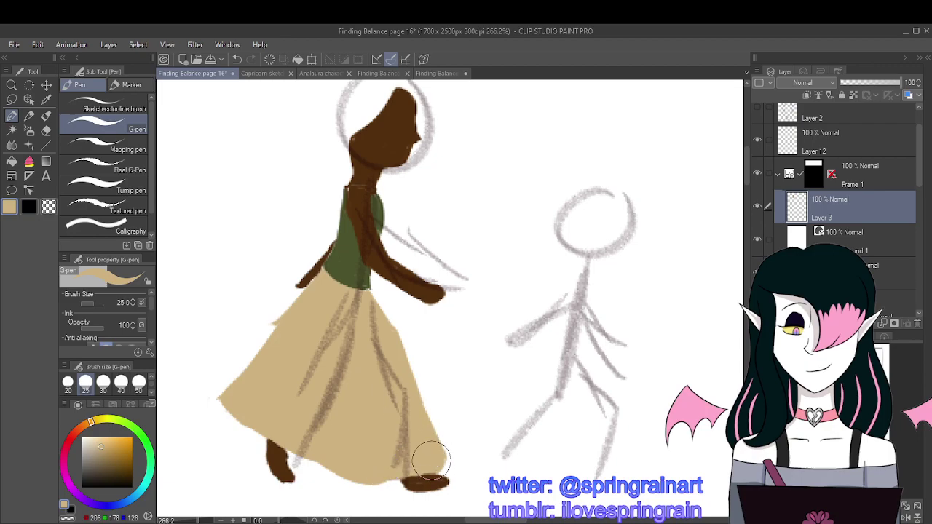
Step: Examine the painted figure's shape and proportions against the rest of the first panel
scroll(431, 460, "down", 4)
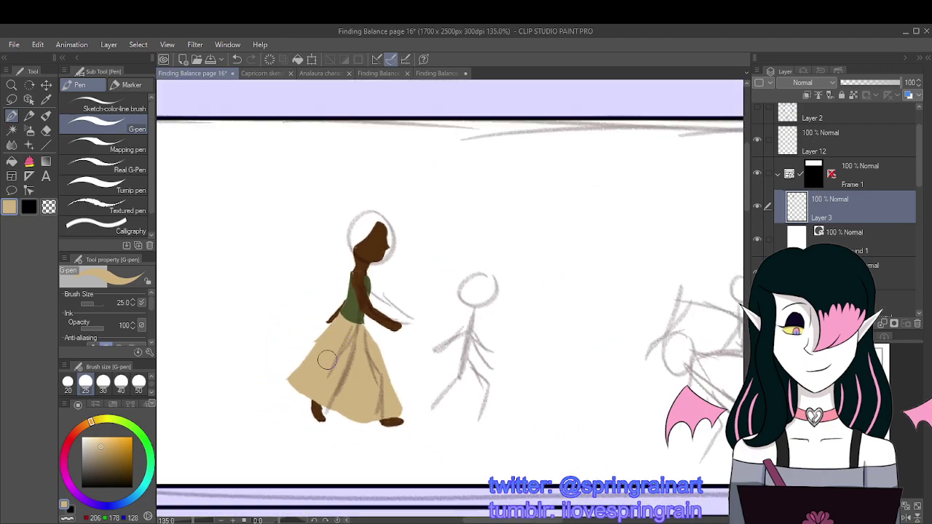
scroll(291, 363, "up", 2)
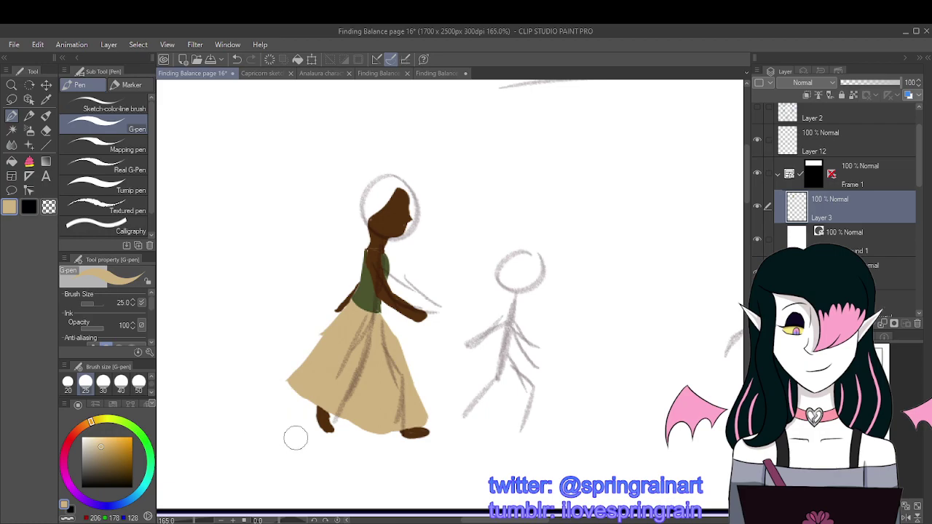
scroll(295, 438, "down", 2)
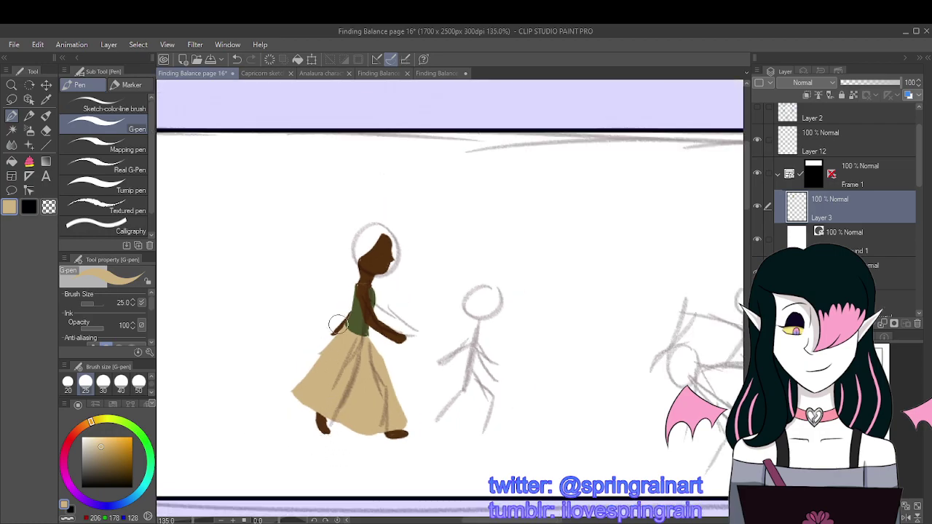
scroll(348, 319, "up", 1)
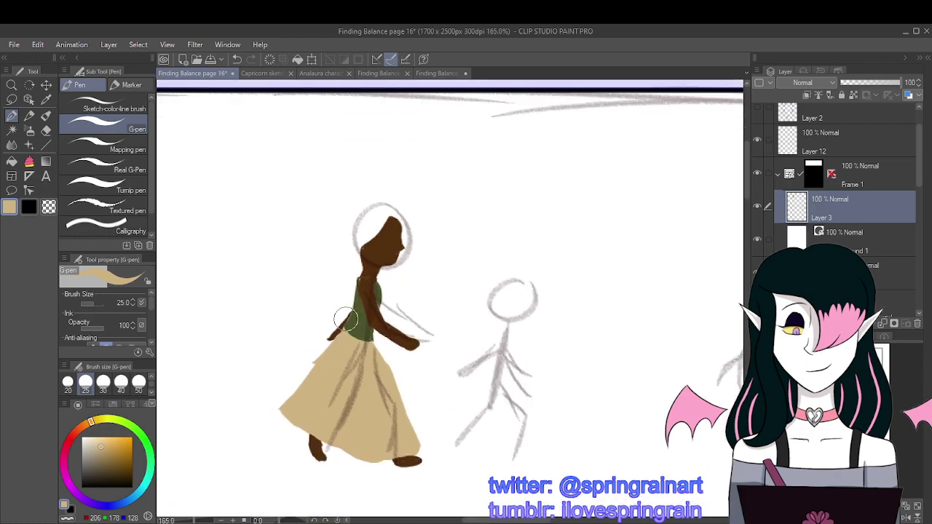
scroll(346, 319, "down", 3)
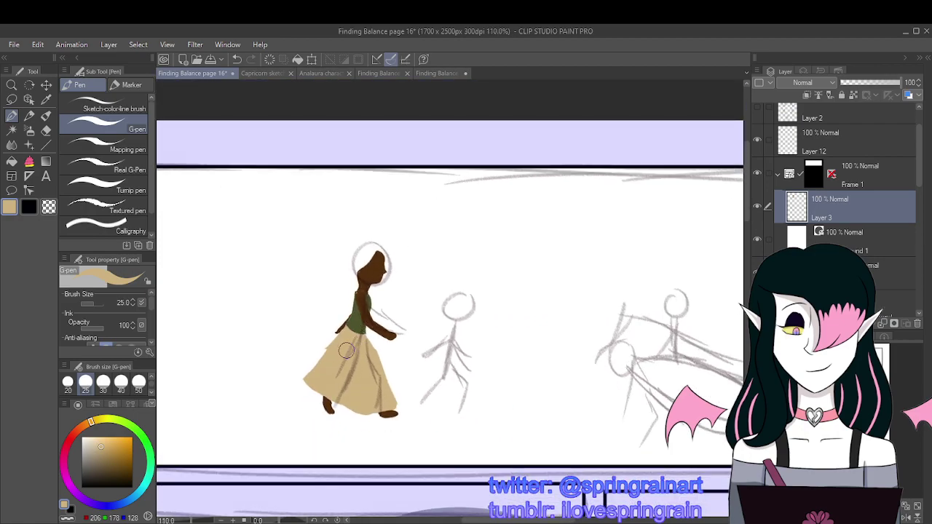
scroll(346, 351, "down", 1)
scroll(338, 327, "up", 1)
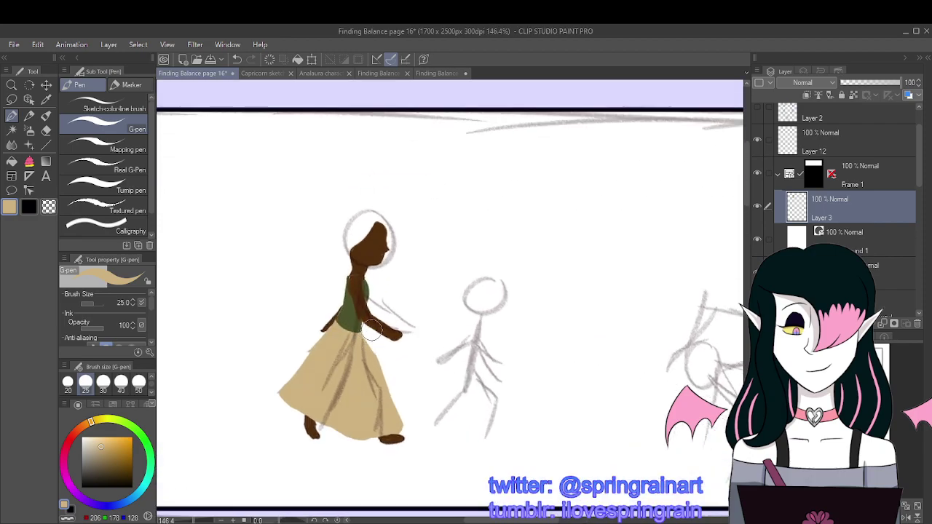
scroll(390, 292, "down", 1)
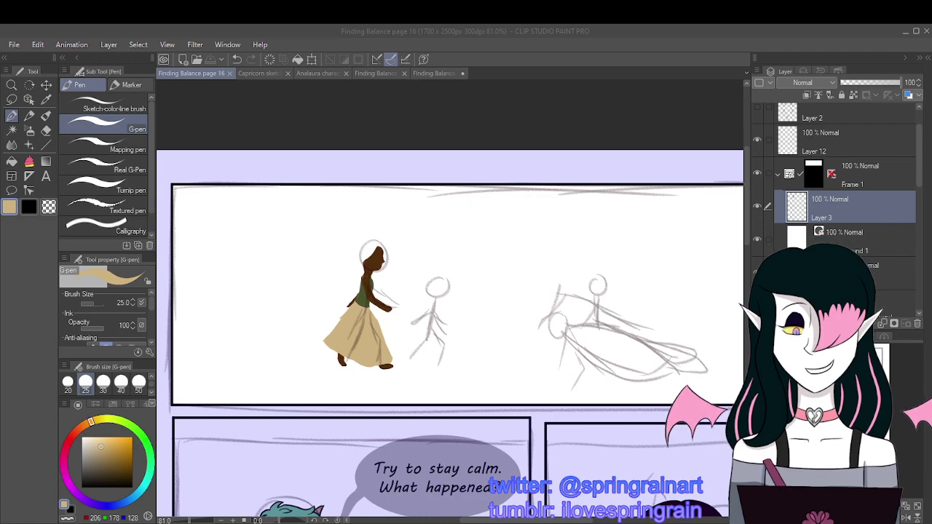
key("alt+Tab")
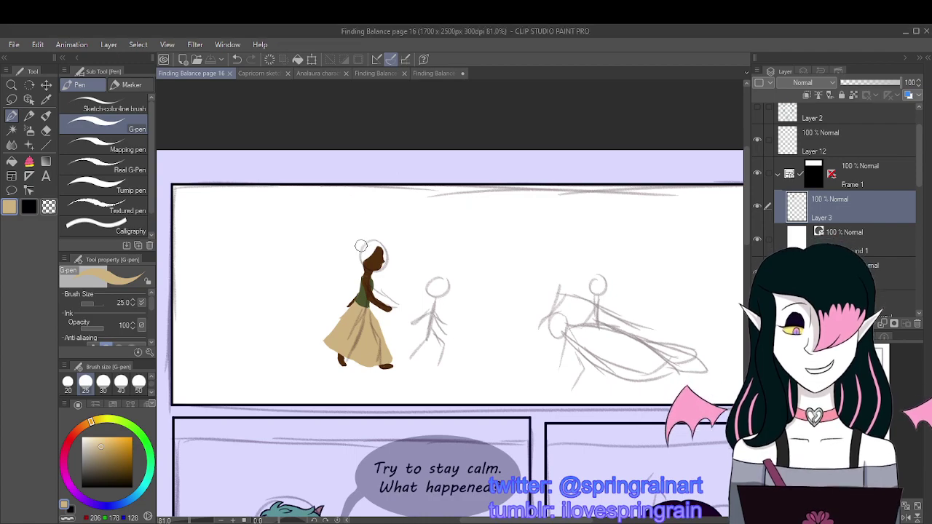
Step: Pick the character's light green hair colour, RGB 107, 173, 137, as the drawing colour
left_click(46, 99)
scroll(382, 241, "down", 2)
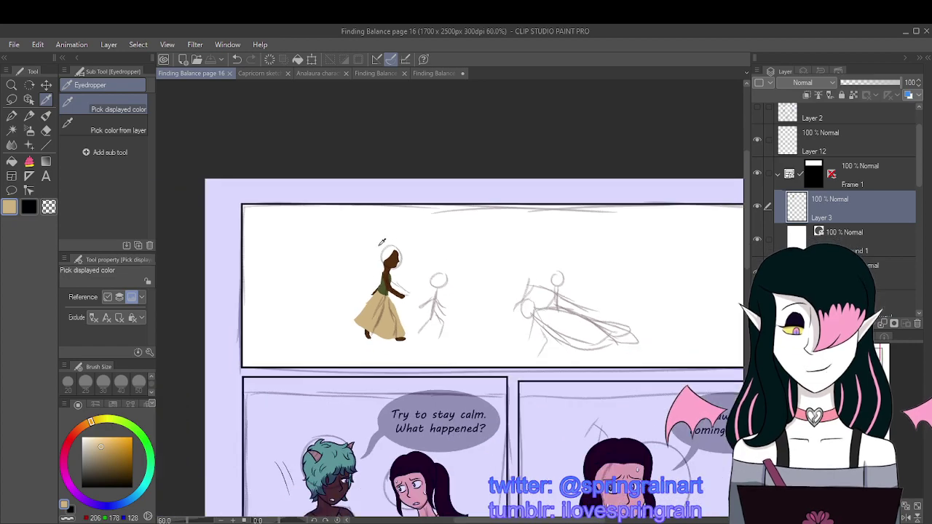
left_click_drag(381, 242, 390, 175)
scroll(391, 175, "up", 2)
left_click(392, 175)
scroll(392, 175, "down", 2)
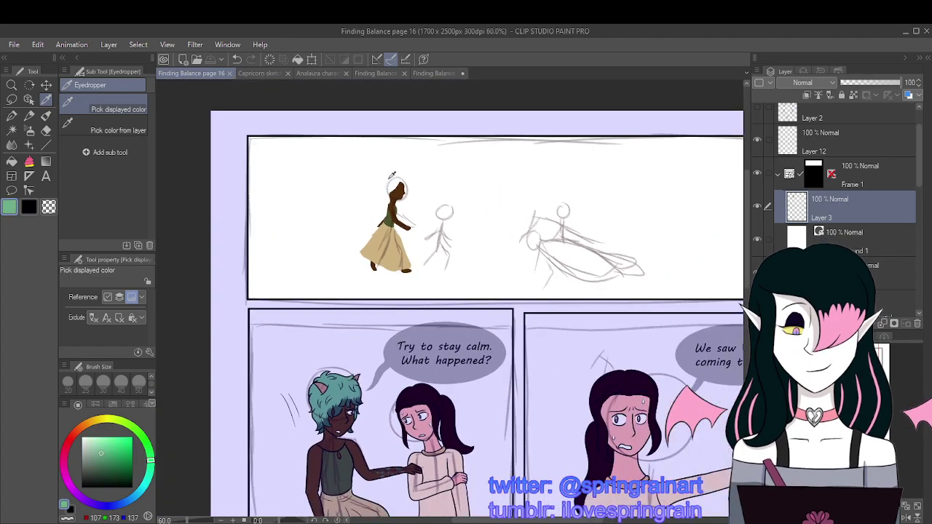
scroll(392, 175, "up", 4)
scroll(387, 251, "up", 1)
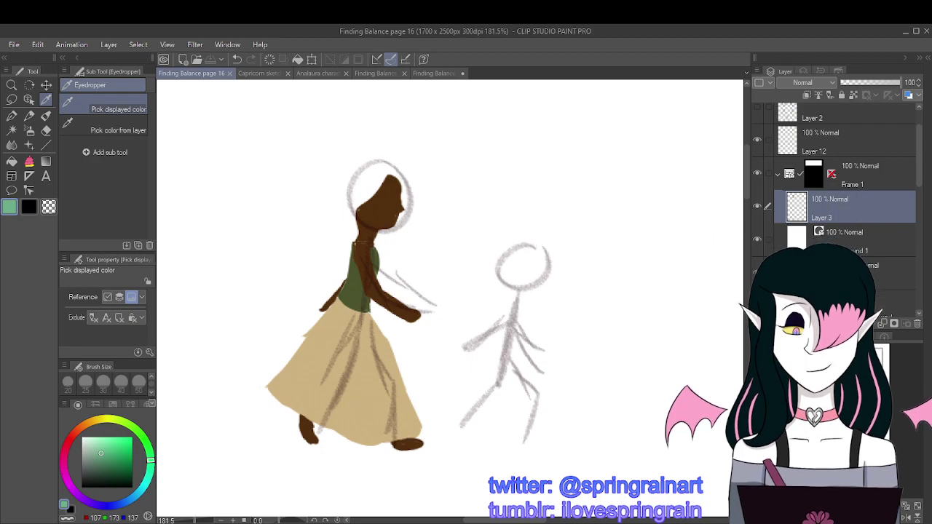
Step: Add a new layer in Frame 1 and draw the green hair locks beside the face with the G-pen at size 6
key("ctrl+shift+n")
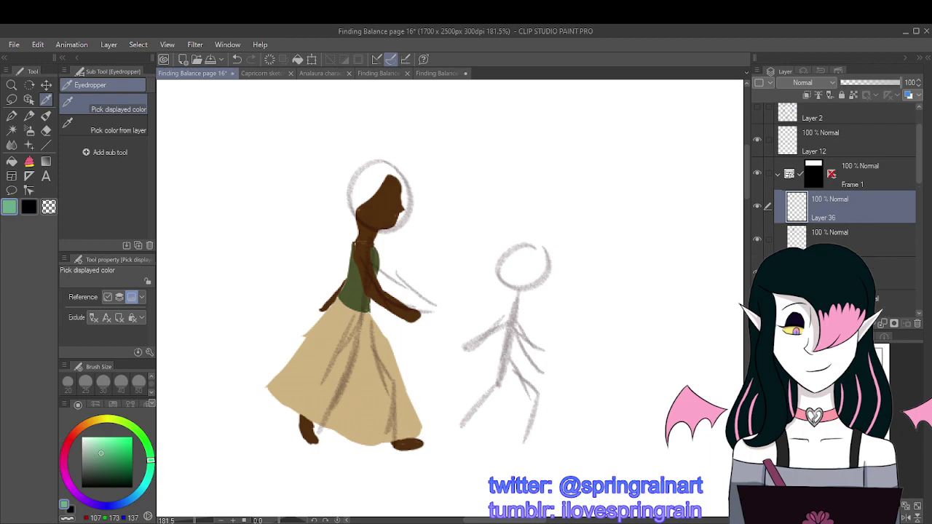
left_click(12, 116)
scroll(393, 215, "up", 1)
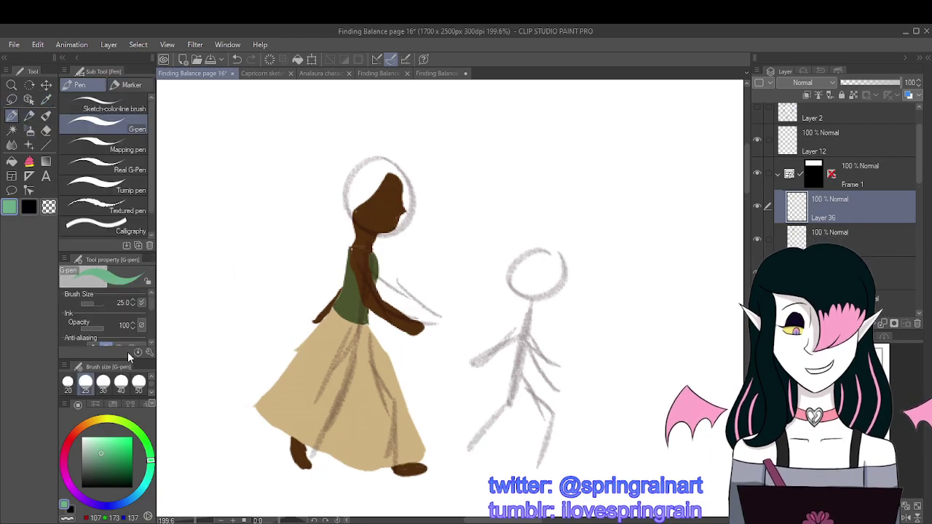
scroll(102, 383, "up", 2)
left_click(121, 383)
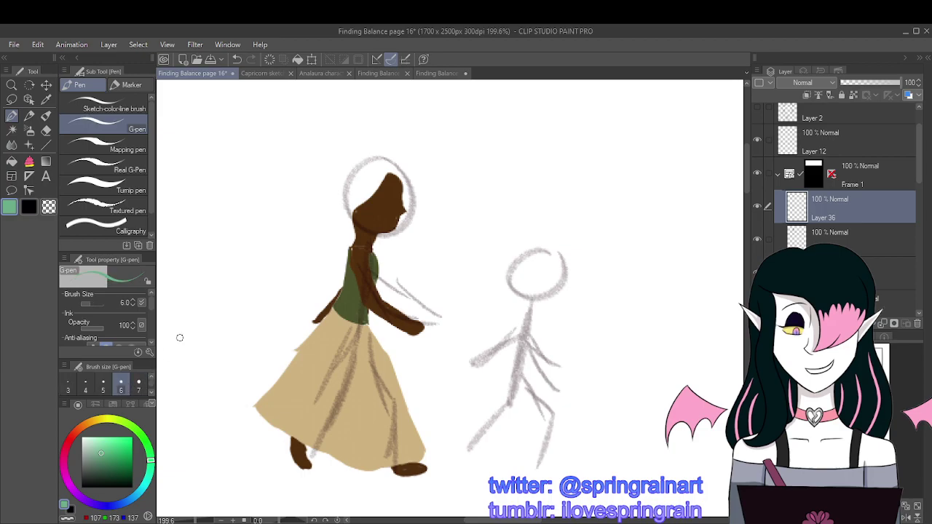
scroll(386, 176, "up", 1)
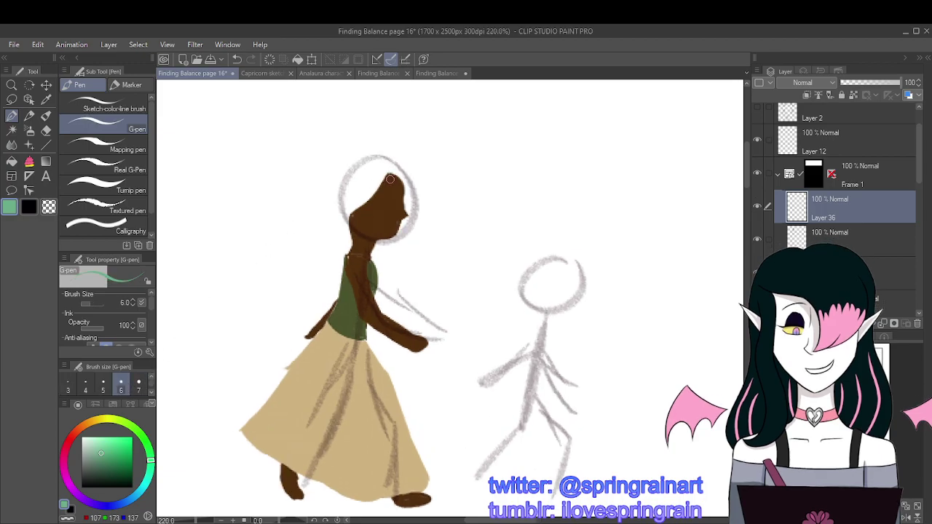
mouse_move(388, 177)
left_mouse_down()
mouse_move(377, 200)
mouse_move(395, 203)
mouse_move(389, 191)
mouse_move(395, 212)
mouse_move(377, 195)
mouse_move(382, 211)
mouse_move(374, 199)
mouse_move(380, 217)
mouse_move(366, 221)
mouse_move(368, 229)
mouse_move(366, 203)
mouse_move(373, 200)
mouse_move(367, 219)
mouse_move(388, 178)
mouse_move(367, 209)
left_mouse_up()
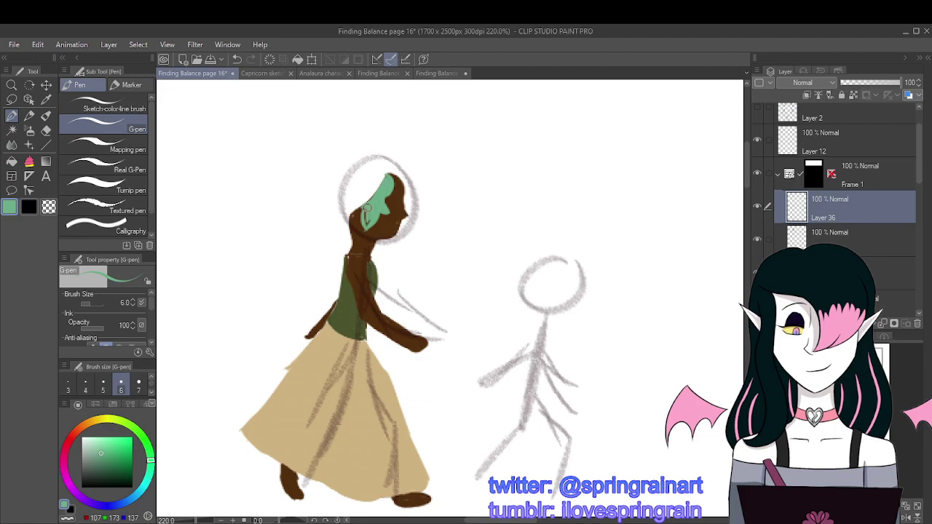
left_click(237, 59)
left_click(235, 58)
left_click(235, 57)
Step: Draw the green outline of the short hair around the head, with spiky tufts at the nape and bangs over the forehead
mouse_move(371, 223)
left_mouse_down()
mouse_move(352, 207)
mouse_move(360, 200)
mouse_move(365, 235)
mouse_move(358, 206)
mouse_move(366, 224)
mouse_move(358, 206)
mouse_move(356, 232)
mouse_move(363, 228)
mouse_move(351, 214)
mouse_move(338, 238)
mouse_move(342, 211)
mouse_move(350, 212)
mouse_move(321, 217)
mouse_move(339, 193)
mouse_move(337, 174)
mouse_move(338, 191)
mouse_move(351, 166)
mouse_move(338, 171)
mouse_move(333, 202)
mouse_move(340, 173)
mouse_move(365, 160)
mouse_move(337, 157)
mouse_move(374, 160)
mouse_move(361, 156)
mouse_move(368, 148)
mouse_move(381, 156)
mouse_move(362, 153)
mouse_move(381, 153)
mouse_move(370, 157)
mouse_move(378, 153)
mouse_move(394, 173)
mouse_move(386, 160)
mouse_move(394, 164)
mouse_move(399, 183)
mouse_move(397, 174)
mouse_move(331, 181)
left_mouse_up()
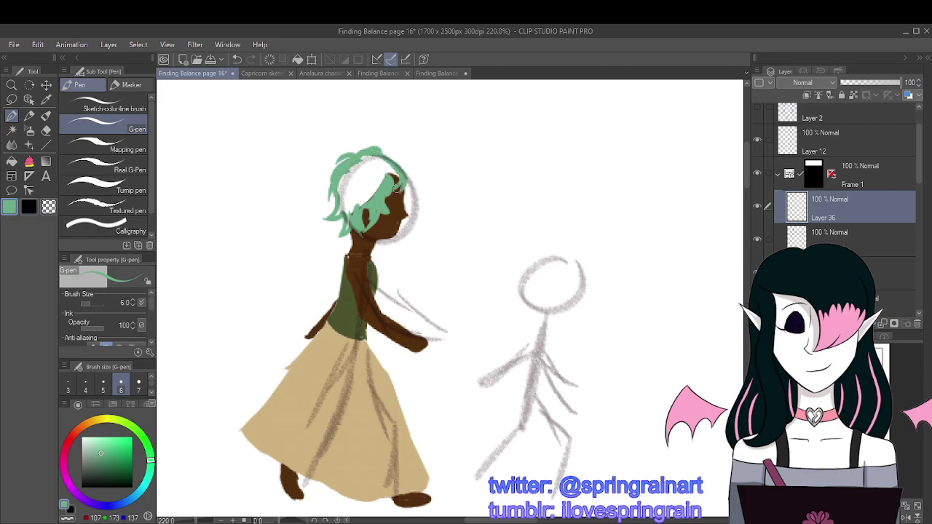
left_click_drag(393, 165, 400, 196)
left_click_drag(382, 156, 407, 171)
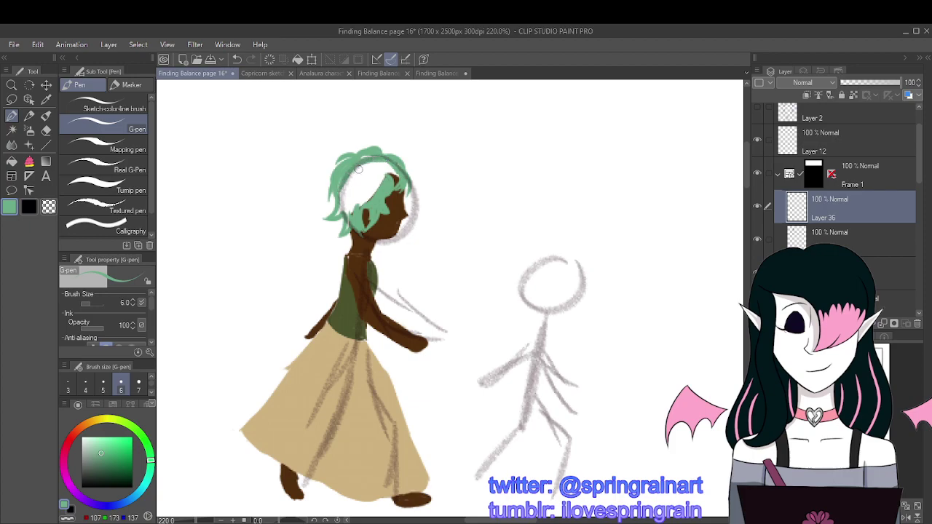
left_click_drag(343, 176, 341, 188)
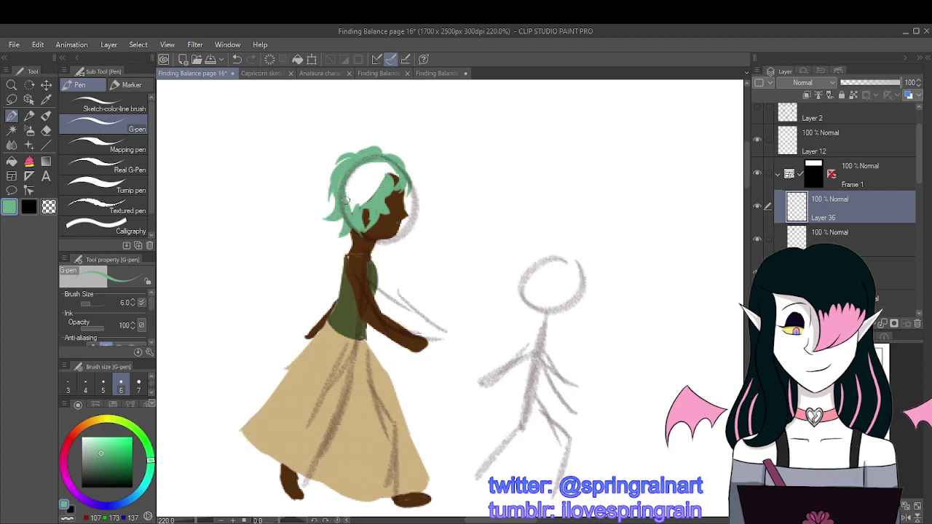
Step: Fill the remaining gap inside the hair outline solid green with the G-pen at size 10
left_click(151, 386)
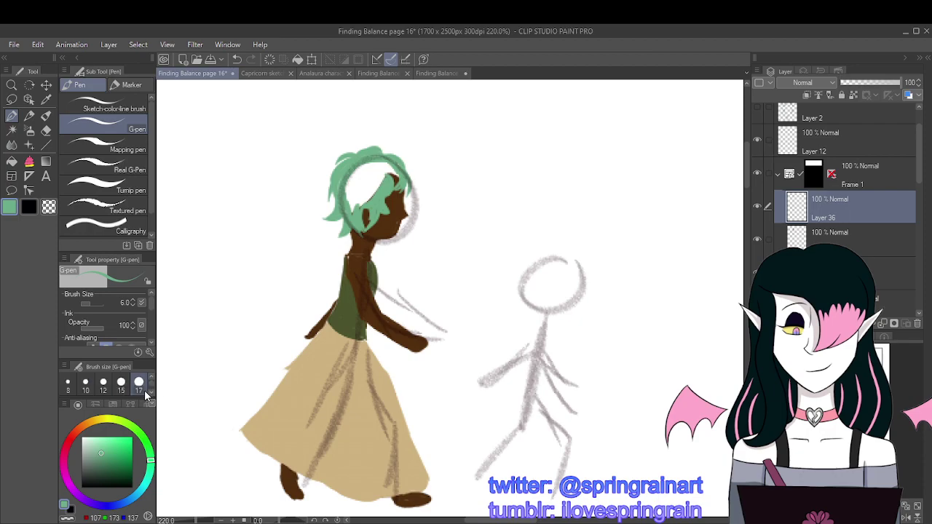
left_click(85, 383)
mouse_move(358, 167)
left_mouse_down()
mouse_move(383, 163)
mouse_move(348, 193)
mouse_move(361, 180)
mouse_move(354, 211)
mouse_move(385, 164)
mouse_move(355, 186)
mouse_move(369, 170)
mouse_move(356, 206)
mouse_move(357, 175)
mouse_move(366, 222)
mouse_move(381, 172)
mouse_move(364, 187)
mouse_move(393, 180)
left_mouse_up()
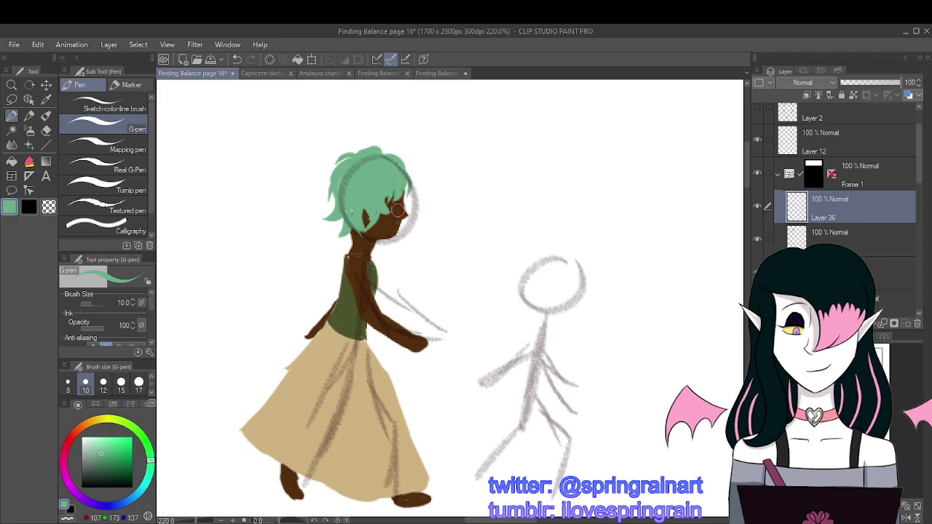
scroll(389, 199, "down", 3)
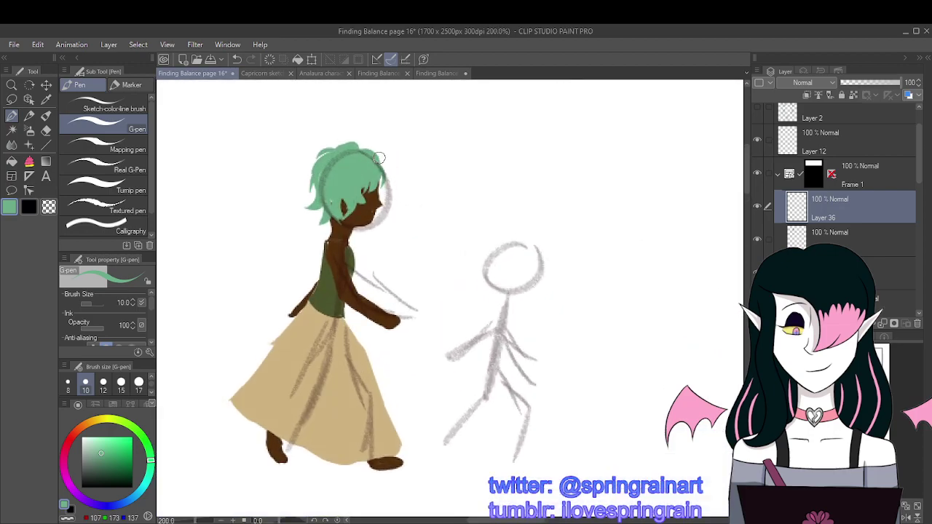
scroll(324, 157, "down", 3)
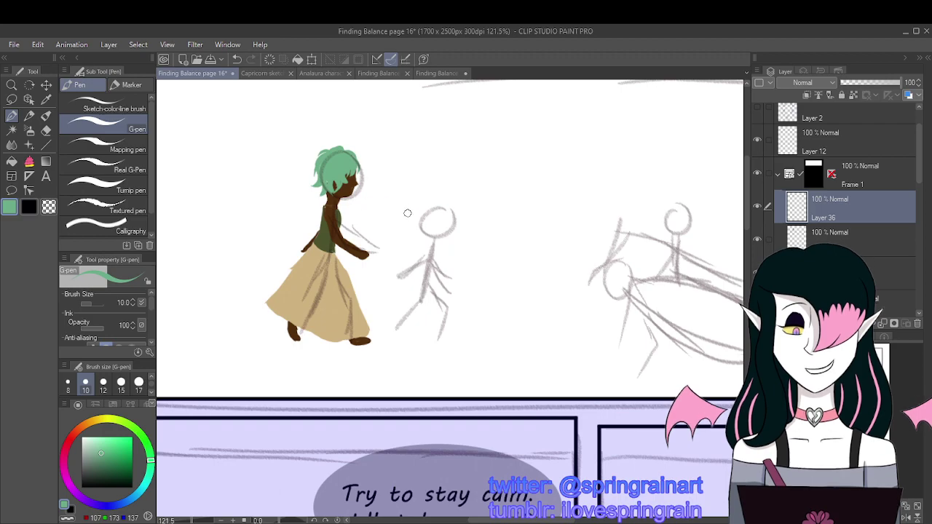
Step: Pick the short-haired character's dark brown skin colour, RGB 61, 29, 7, from the lower panels of the page
scroll(313, 225, "up", 1)
scroll(303, 239, "down", 1)
scroll(428, 175, "up", 2)
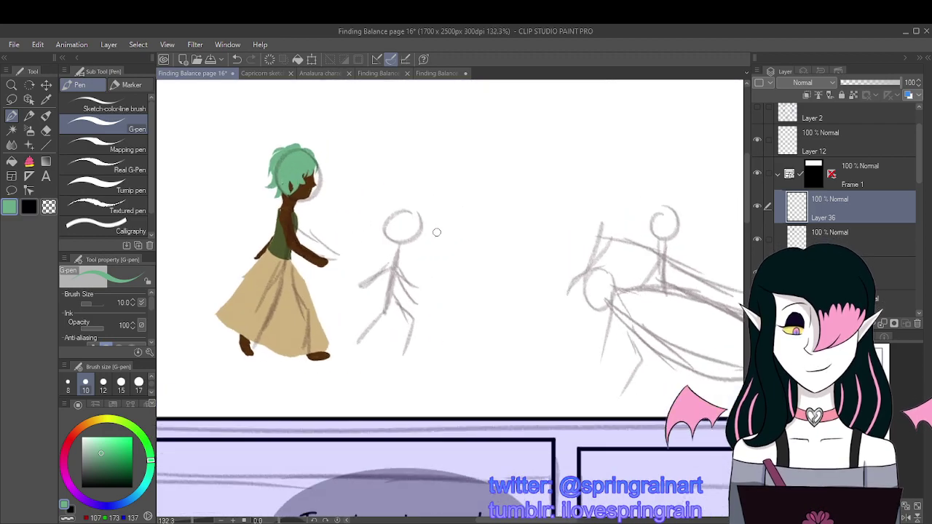
scroll(317, 187, "down", 1)
key("i")
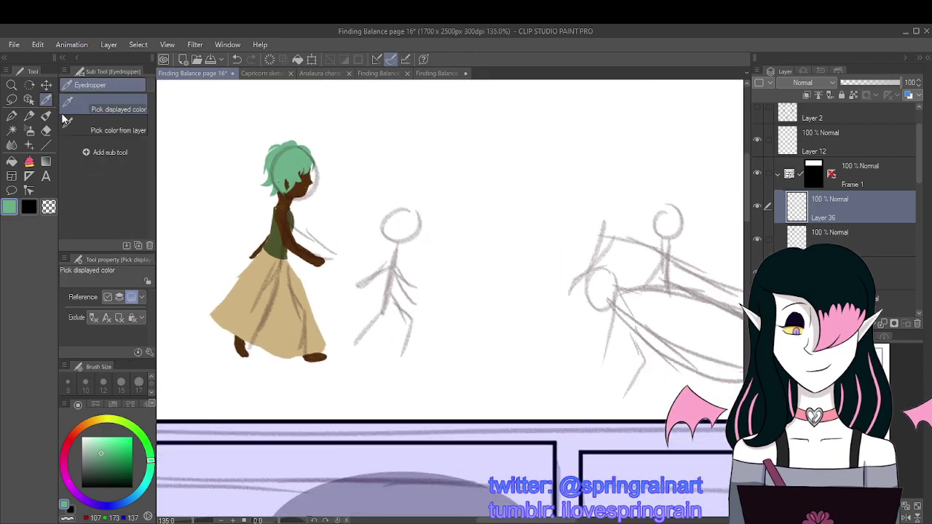
scroll(506, 270, "down", 4)
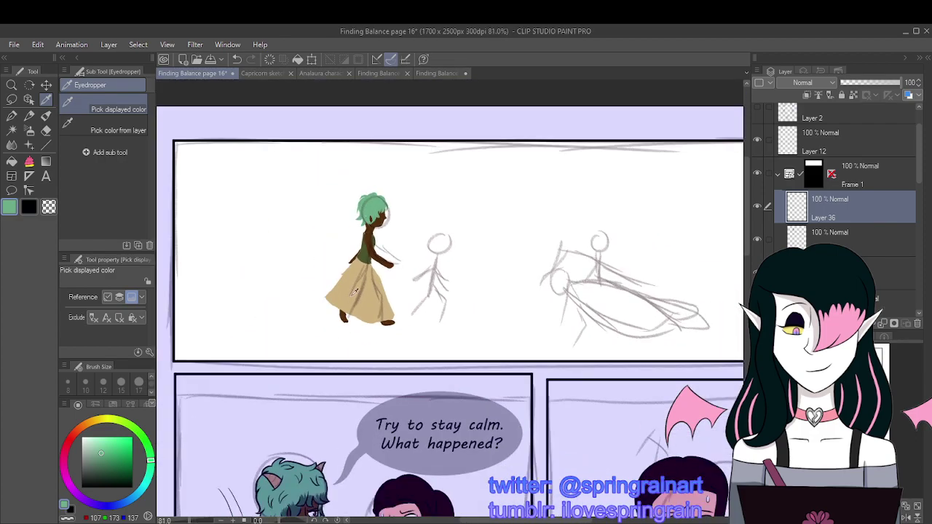
scroll(378, 177, "down", 2)
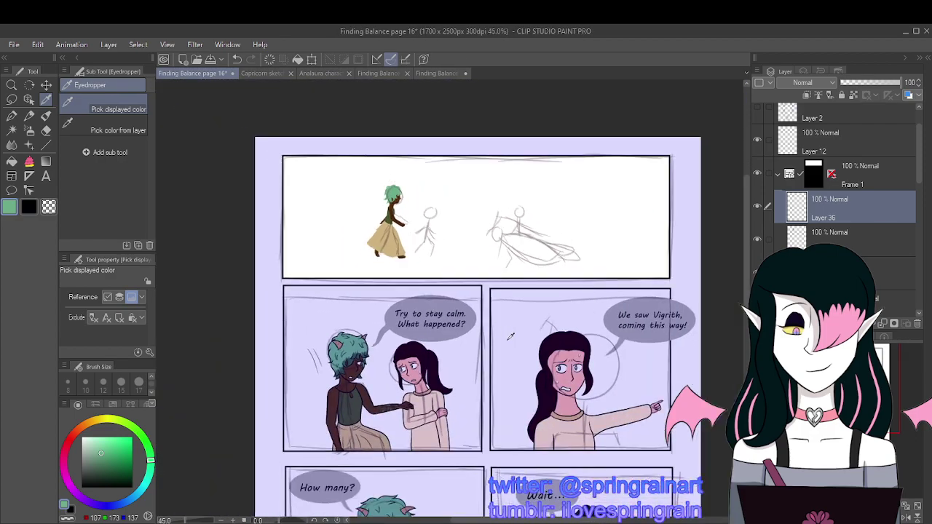
scroll(560, 430, "up", 2)
left_click(558, 437)
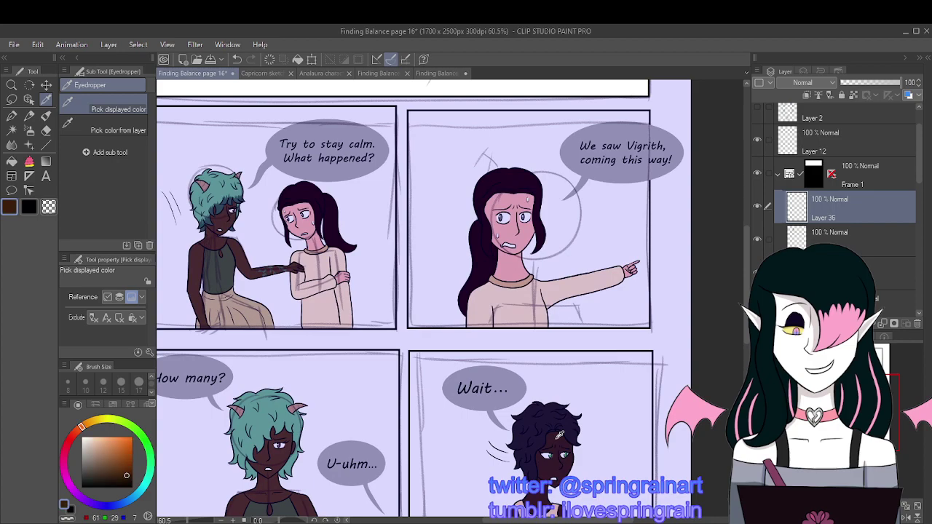
scroll(330, 156, "down", 2)
scroll(330, 155, "up", 2)
scroll(330, 155, "up", 1)
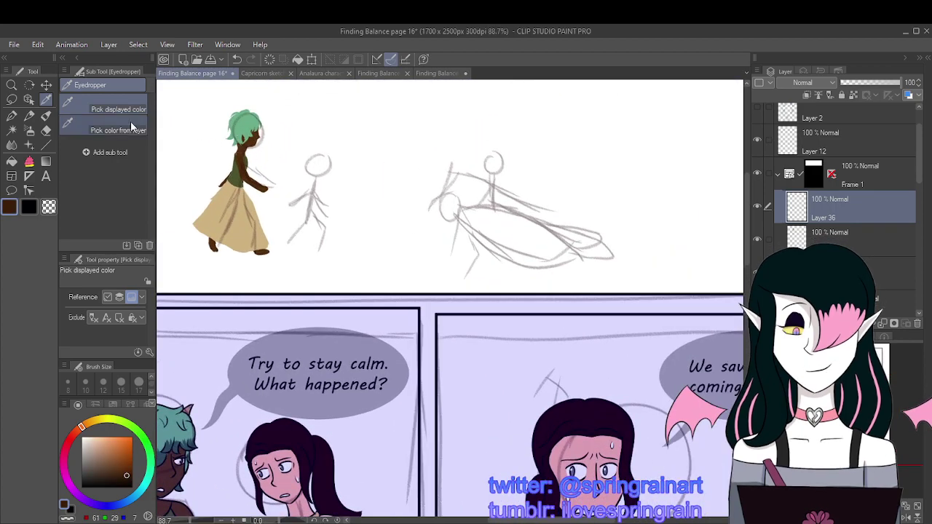
Step: Draw the smaller figure's face profile in dark brown with the G-pen on a lower layer of Frame 1, reducing the brush size to 5
key("p")
scroll(315, 161, "up", 2)
scroll(315, 161, "up", 2)
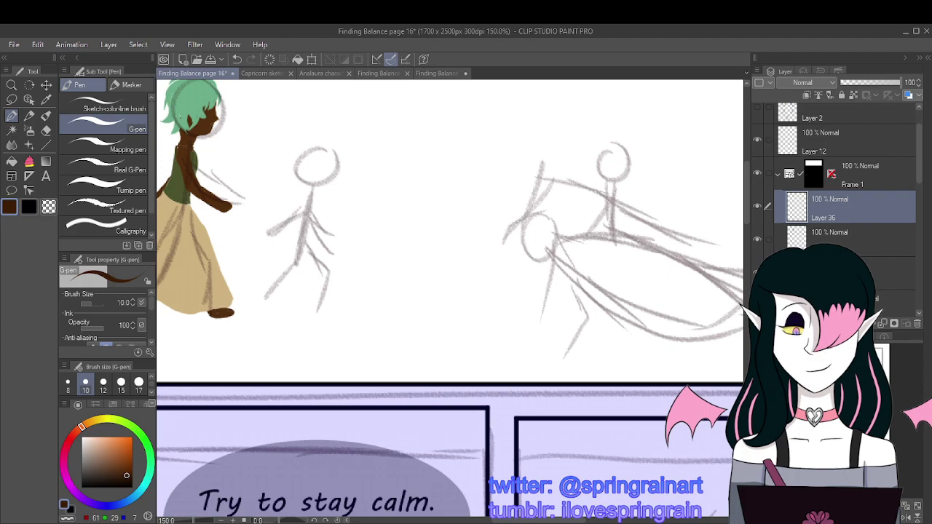
left_click(856, 241)
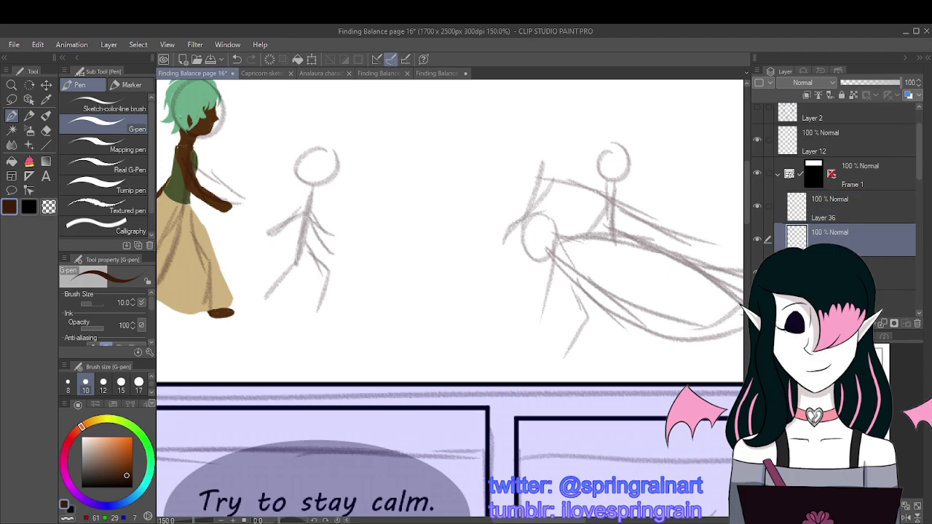
left_click(855, 274)
scroll(340, 153, "up", 2)
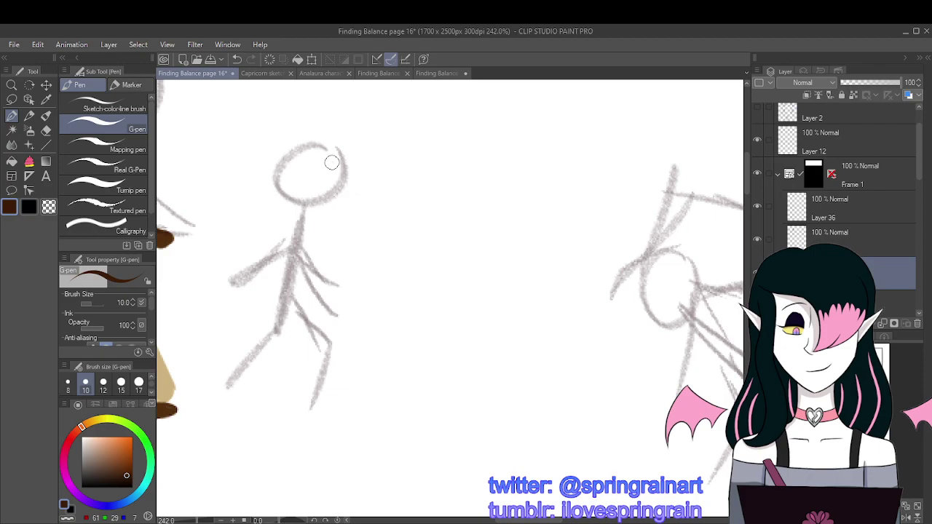
mouse_move(331, 161)
left_mouse_down()
mouse_move(329, 198)
mouse_move(293, 205)
left_mouse_up()
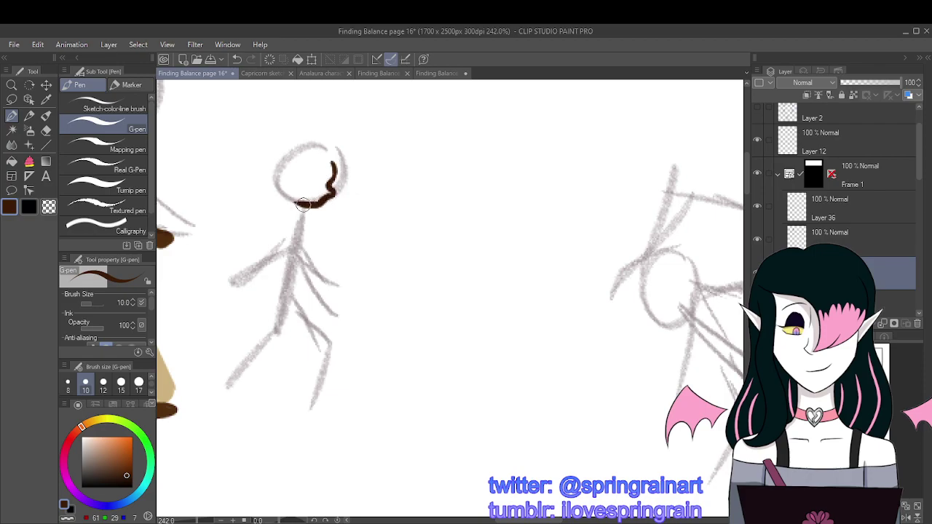
left_click(237, 60)
scroll(144, 378, "up", 2)
left_click(102, 383)
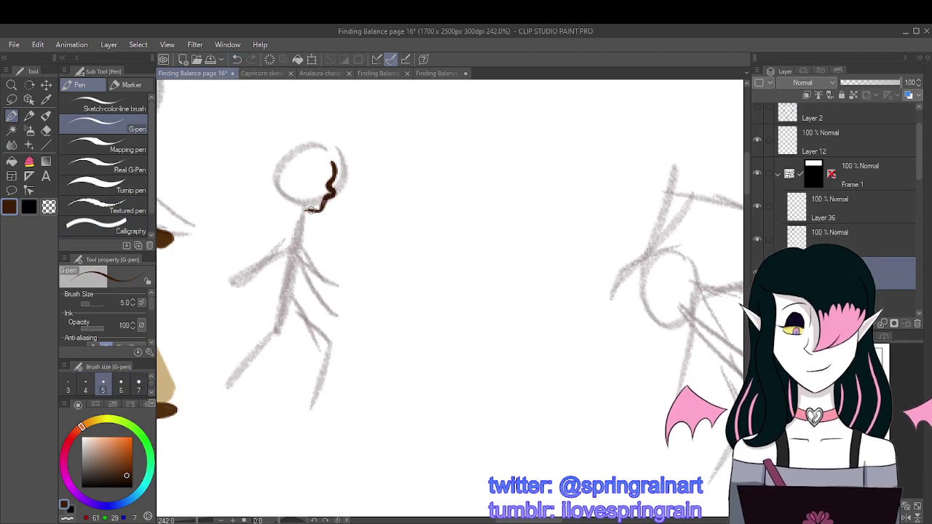
Step: Draw the smaller figure's jaw, slanted hairline, neck and shoulder base, undoing the extra stroke behind the shoulder
left_click_drag(316, 207, 301, 215)
mouse_move(282, 201)
left_mouse_down()
mouse_move(282, 186)
mouse_move(326, 165)
mouse_move(329, 181)
left_mouse_up()
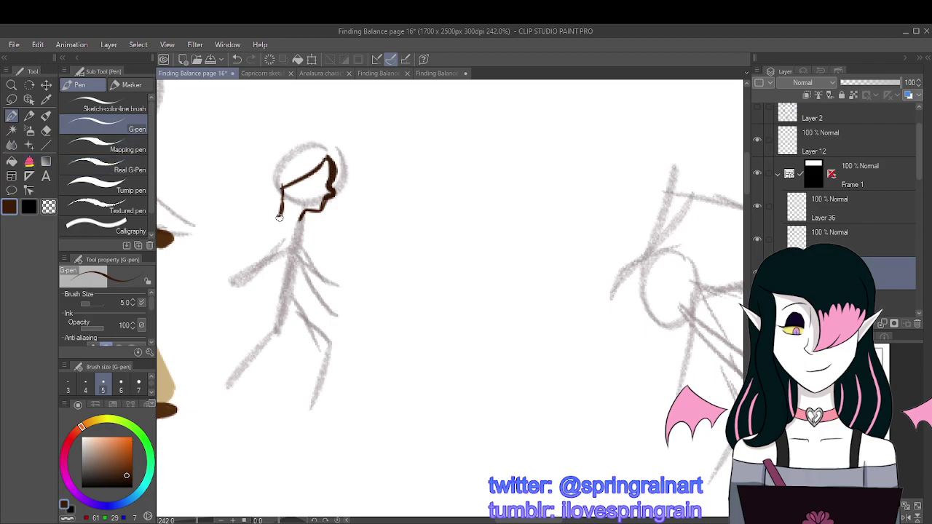
mouse_move(287, 224)
left_mouse_down()
mouse_move(300, 219)
mouse_move(297, 232)
mouse_move(272, 229)
left_mouse_up()
left_click_drag(275, 226, 266, 246)
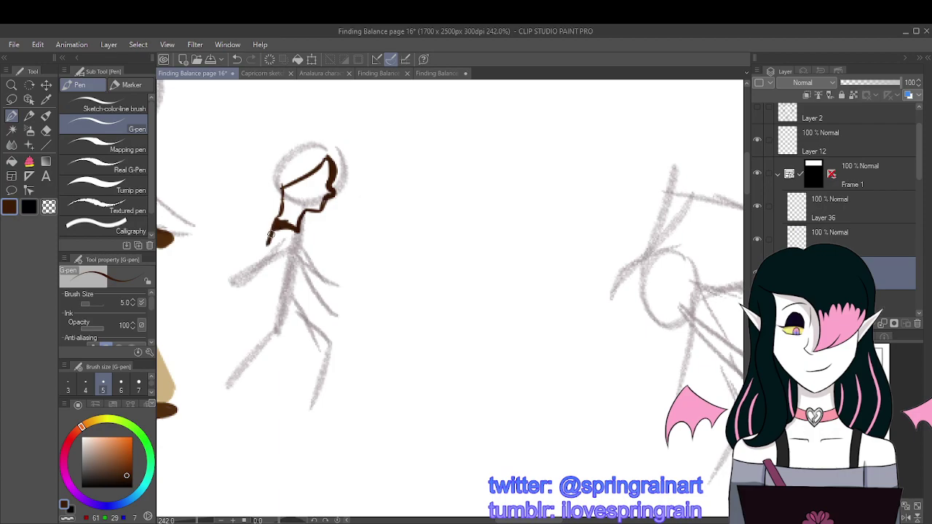
left_click(237, 58)
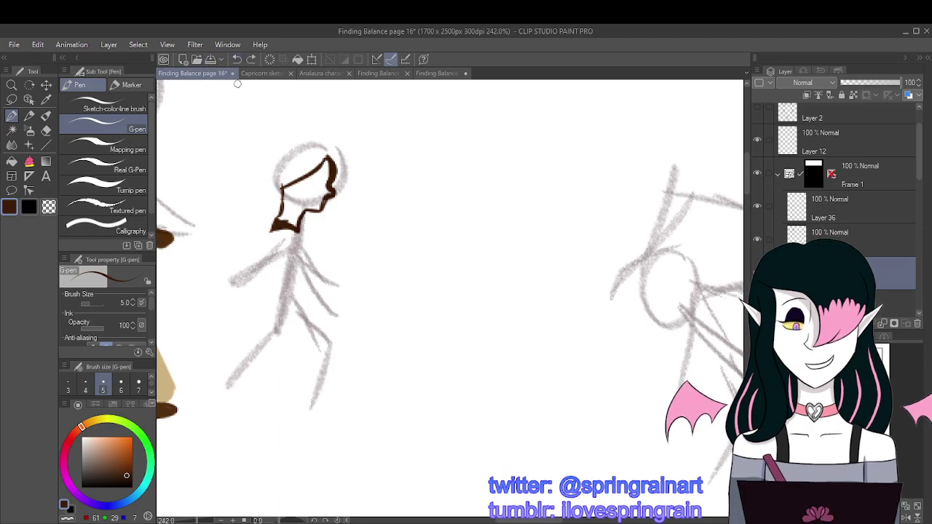
left_click(45, 99)
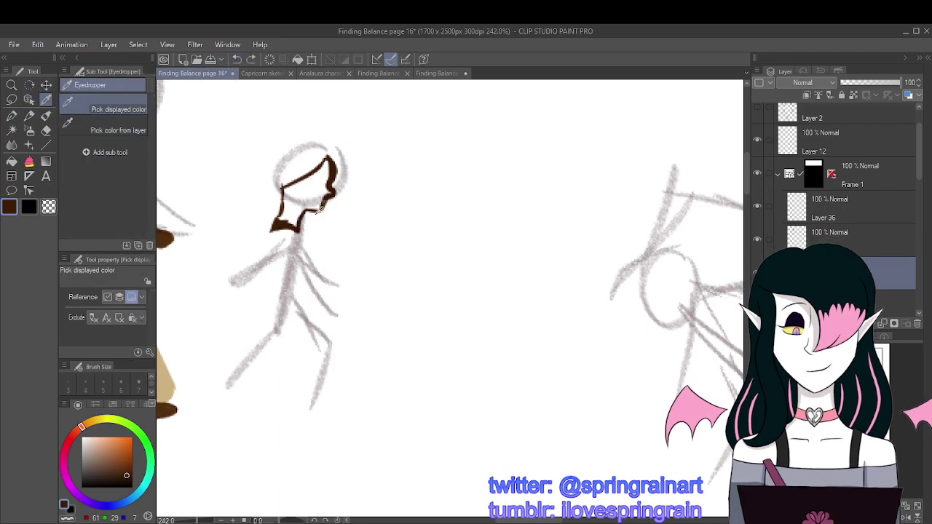
scroll(377, 162, "down", 5)
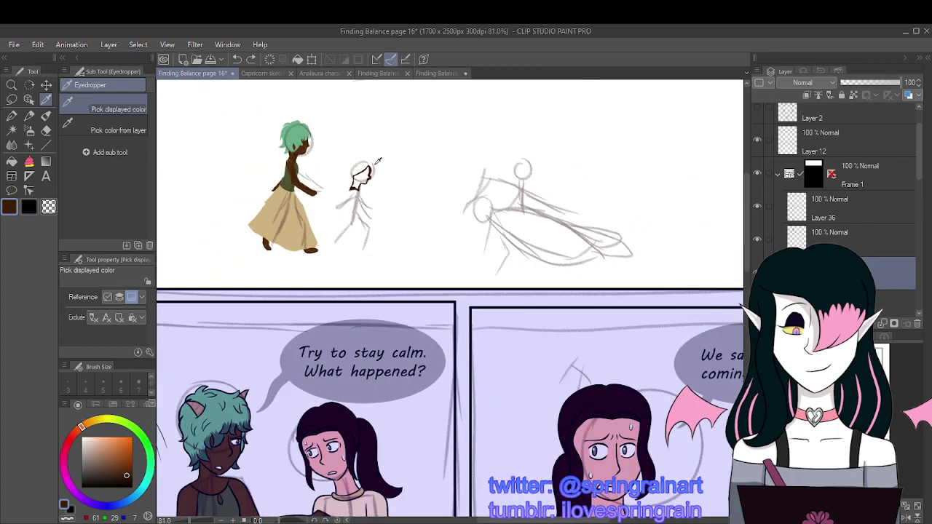
scroll(377, 161, "down", 3)
scroll(346, 172, "up", 4)
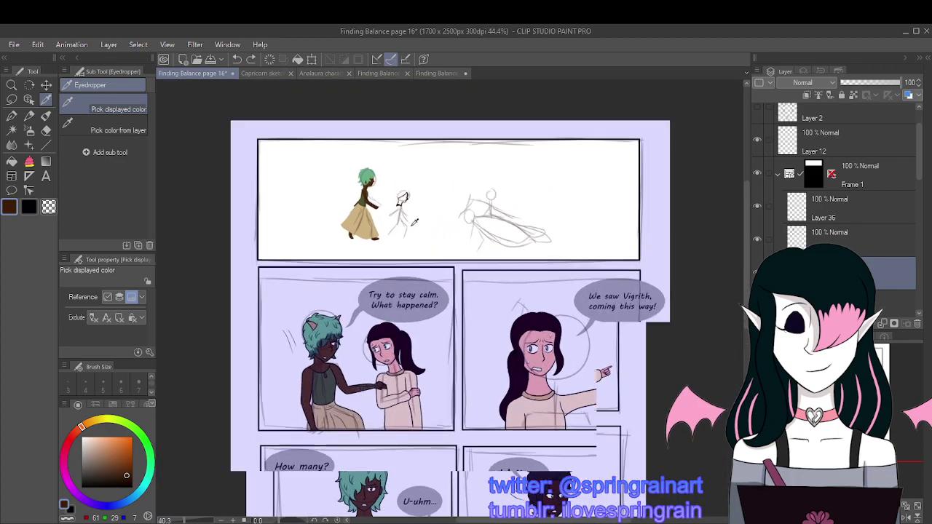
key("p")
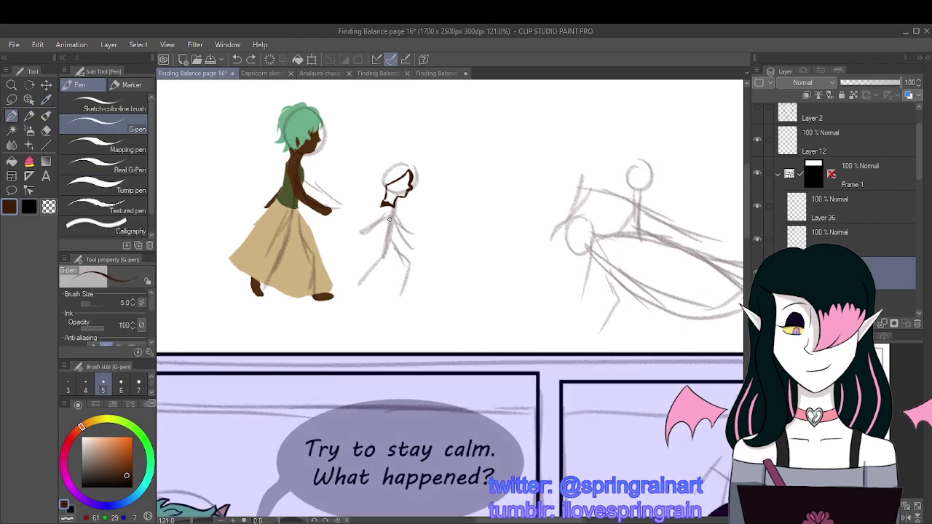
Step: Outline the smaller figure's near arm from shoulder to hand and draw the far arm as a solid shape swinging back
scroll(377, 209, "up", 3)
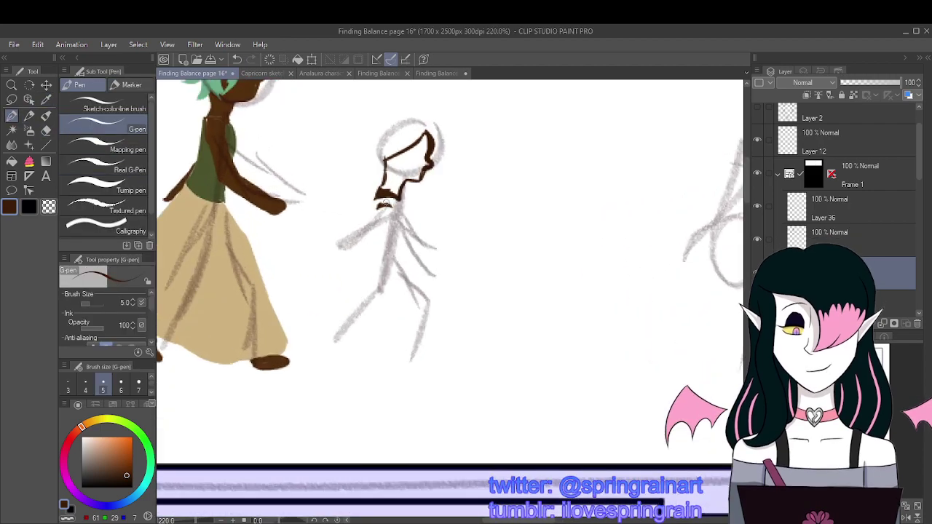
left_click_drag(377, 199, 393, 208)
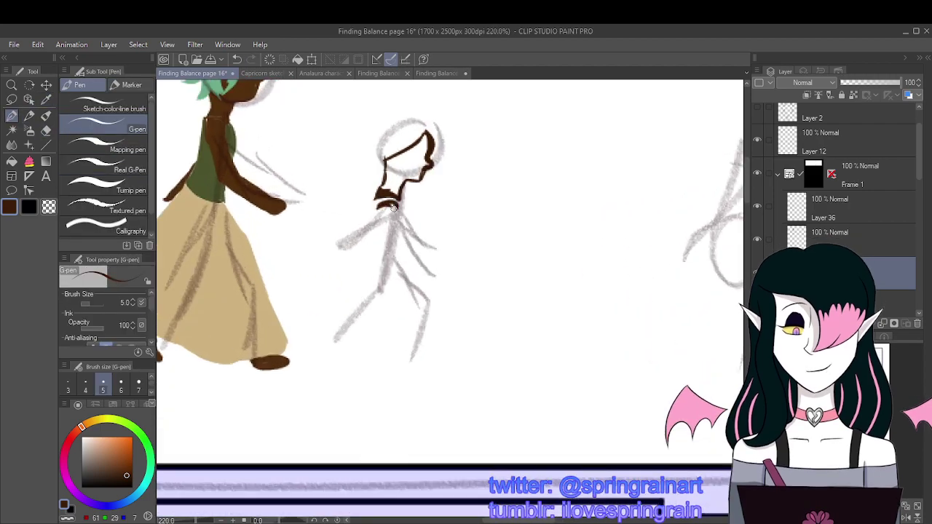
left_click(237, 58)
mouse_move(376, 212)
left_mouse_down()
mouse_move(398, 206)
mouse_move(403, 253)
mouse_move(430, 269)
left_mouse_up()
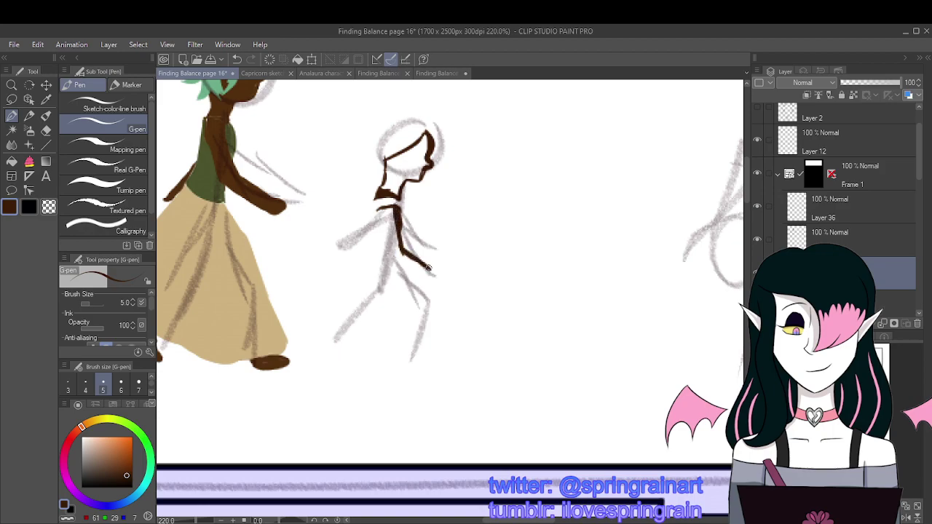
mouse_move(377, 208)
left_mouse_down()
mouse_move(394, 253)
mouse_move(429, 277)
left_mouse_up()
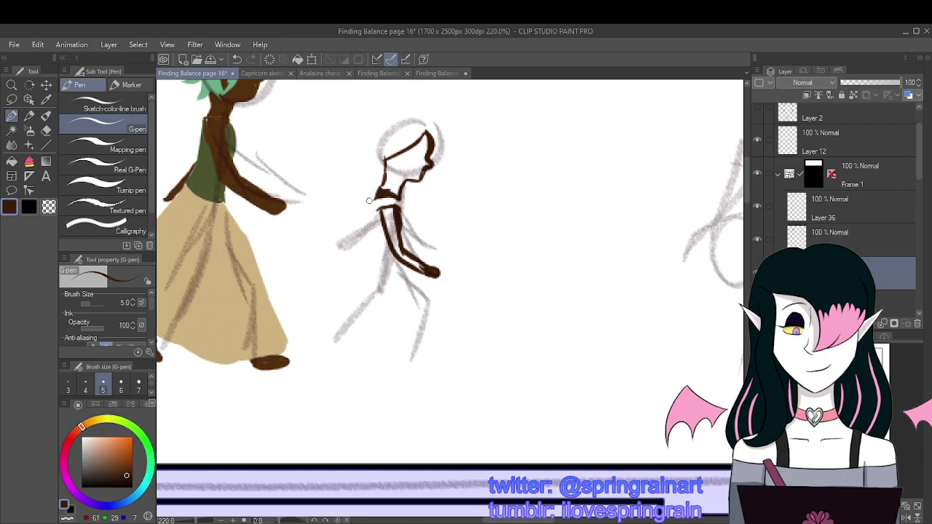
mouse_move(369, 200)
left_mouse_down()
mouse_move(327, 243)
mouse_move(353, 230)
mouse_move(344, 232)
mouse_move(375, 197)
mouse_move(334, 237)
left_mouse_up()
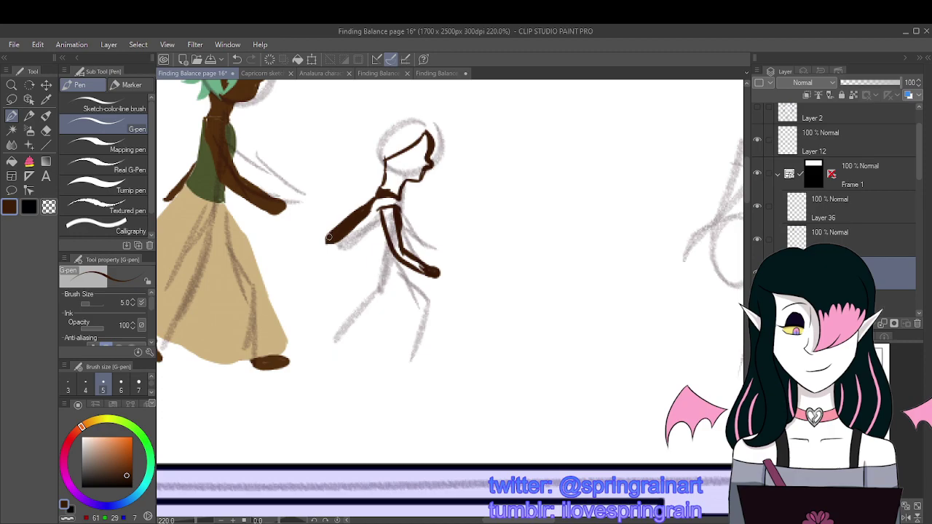
left_click_drag(360, 210, 374, 194)
Step: Pick the character's peach top colour, RGB 247, 207, 173, and return to the G-pen
left_click(46, 100)
scroll(388, 169, "down", 8)
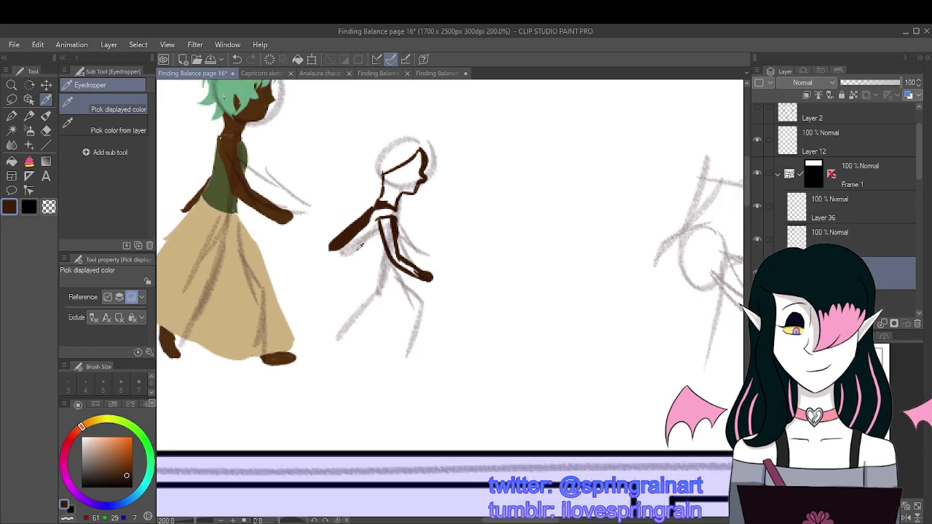
scroll(472, 351, "down", 4)
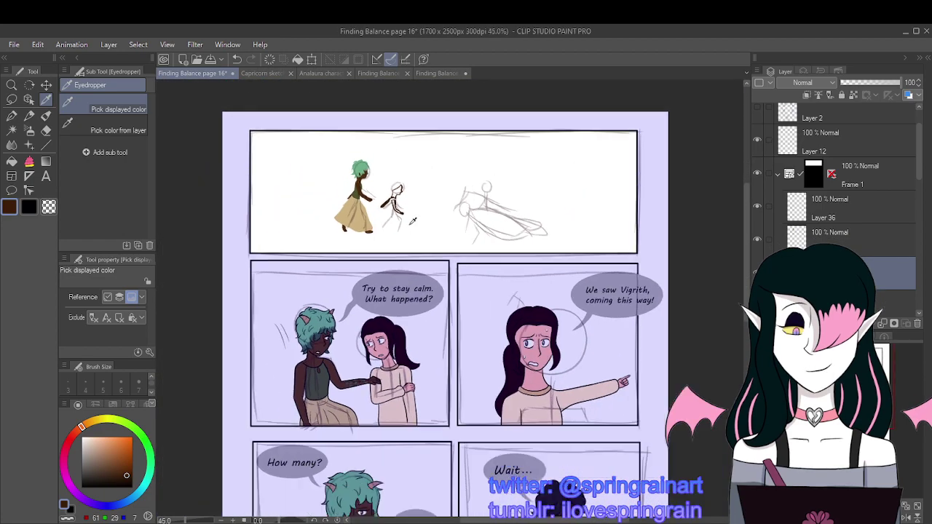
left_click(501, 425)
left_click(11, 116)
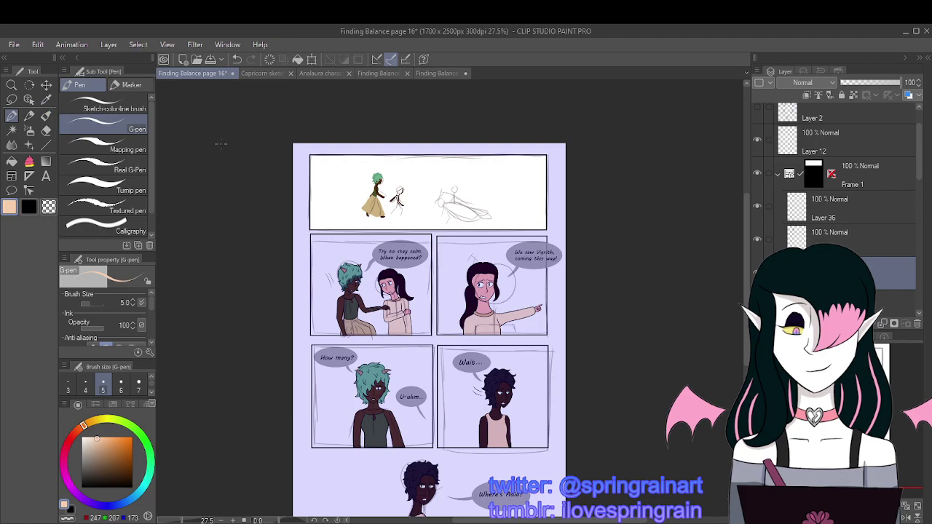
Step: Draw the peach outline of the smaller figure's top over the shoulder, down the back and along the hem
scroll(391, 190, "up", 5)
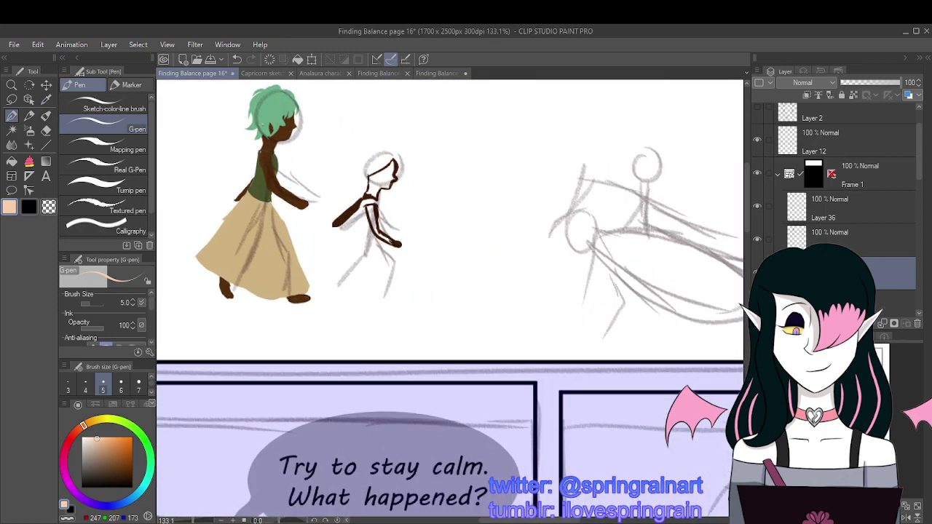
scroll(393, 222, "up", 2)
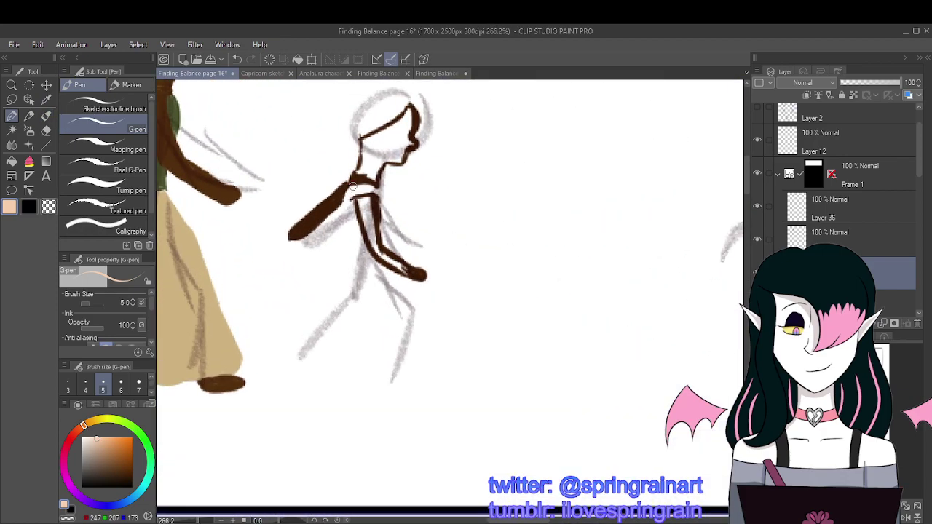
left_click_drag(323, 239, 318, 256)
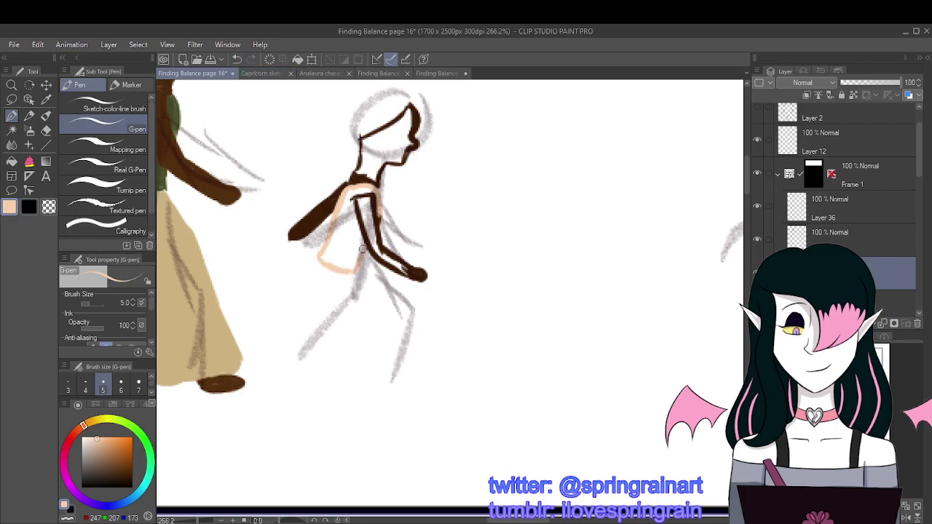
Step: Examine the dark-haired character's appearance and outfit in the Finding Balance Page 15 document and return to page 16
scroll(371, 237, "down", 3)
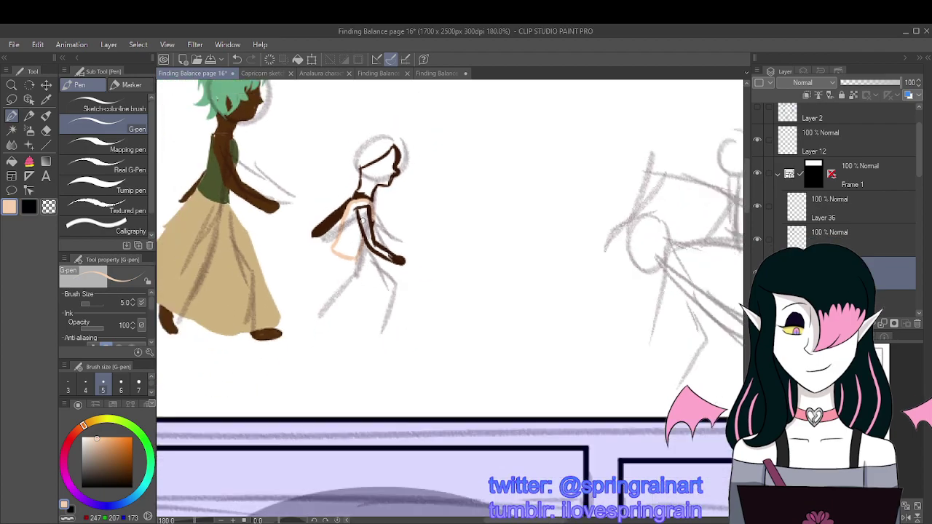
key("i")
scroll(508, 251, "down", 5)
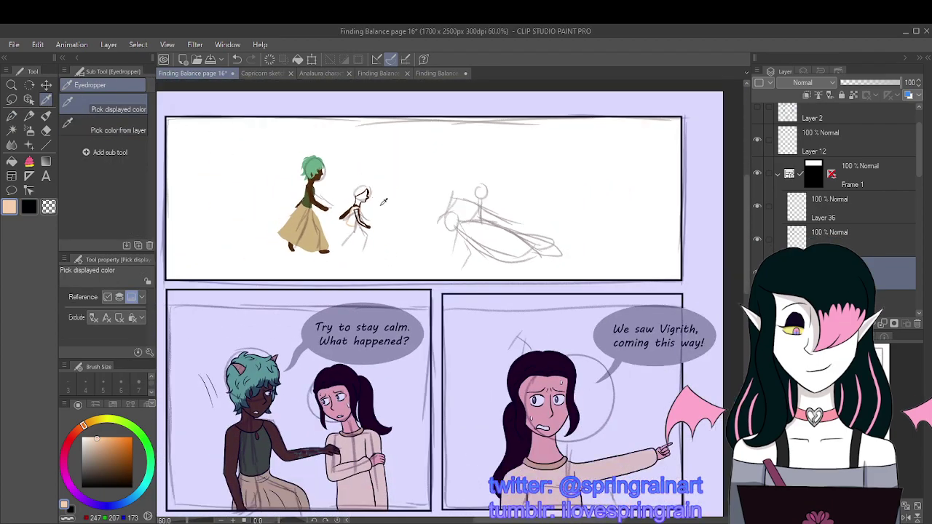
scroll(507, 251, "down", 2)
scroll(417, 222, "up", 5)
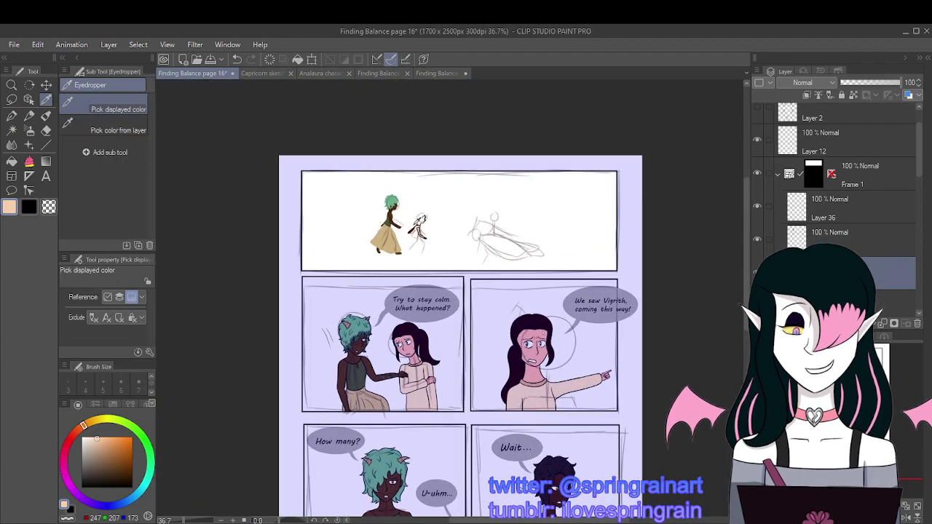
left_click(265, 76)
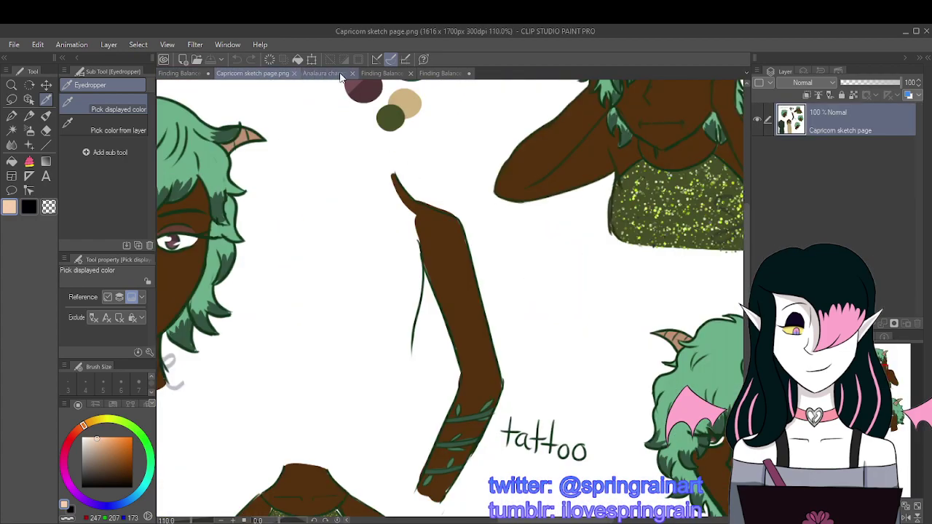
left_click(433, 74)
scroll(408, 186, "down", 2)
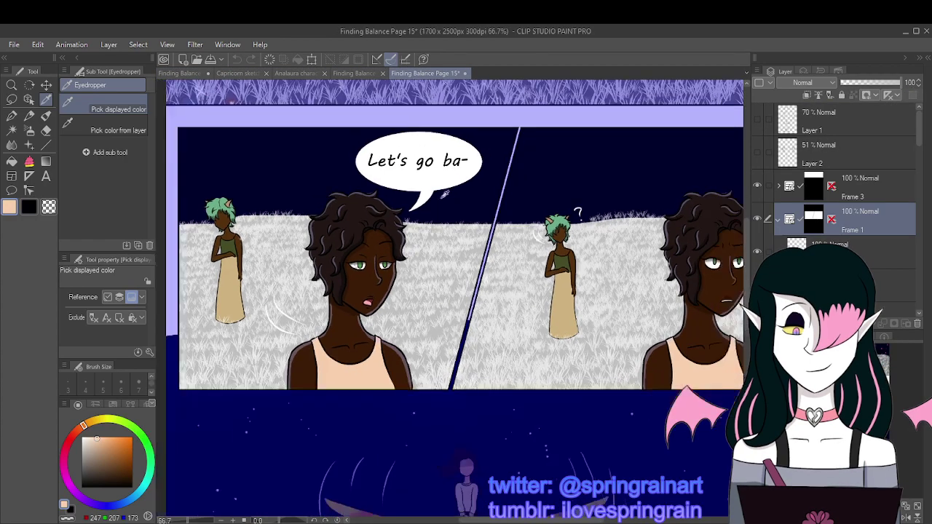
scroll(409, 186, "up", 3)
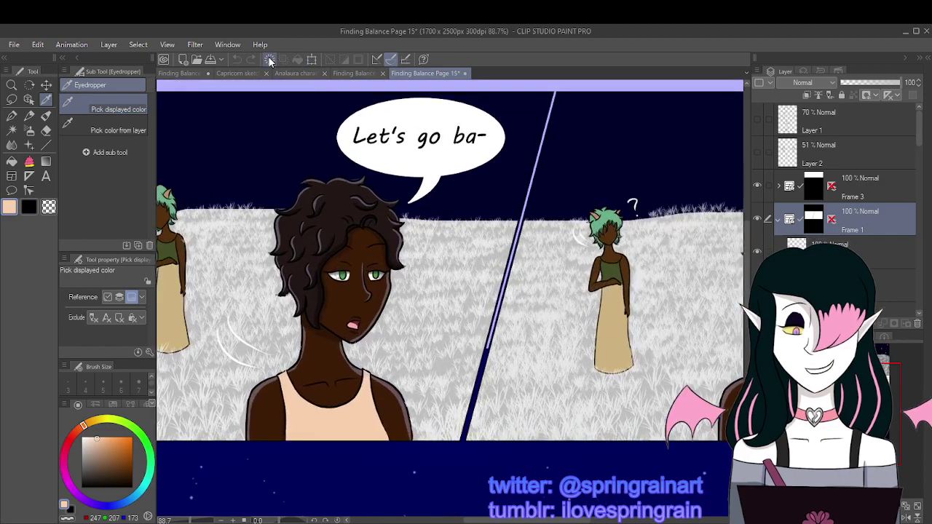
left_click(193, 74)
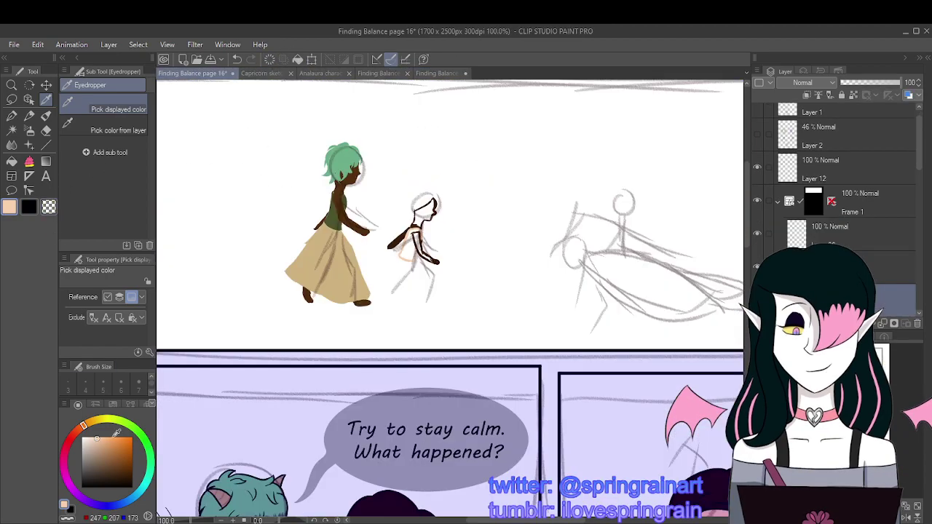
Step: Set the colour to near-black, RGB 21, 21, 21, outline the smaller figure's striding trouser legs with the G-pen and erase the stray overlaps
left_click_drag(86, 470, 85, 480)
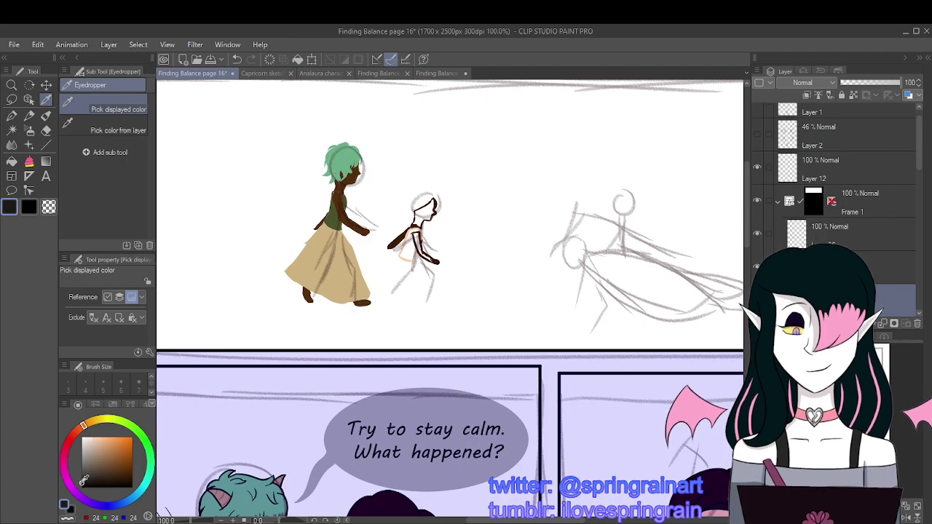
left_click(11, 115)
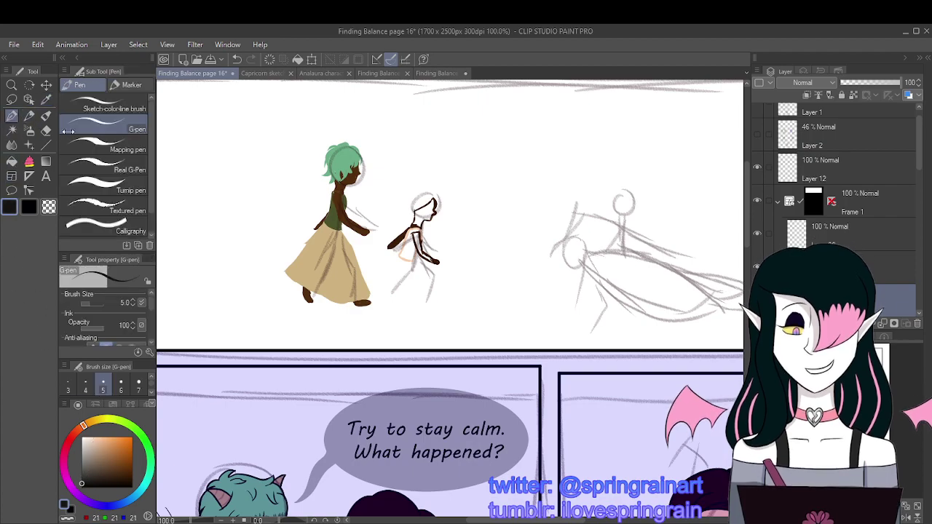
scroll(386, 262, "up", 1)
scroll(385, 251, "up", 3)
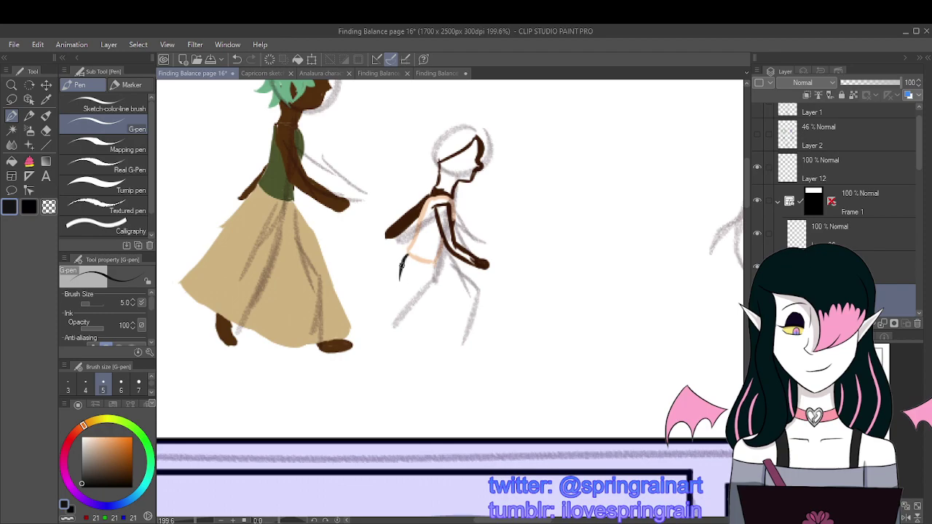
left_click_drag(399, 278, 399, 285)
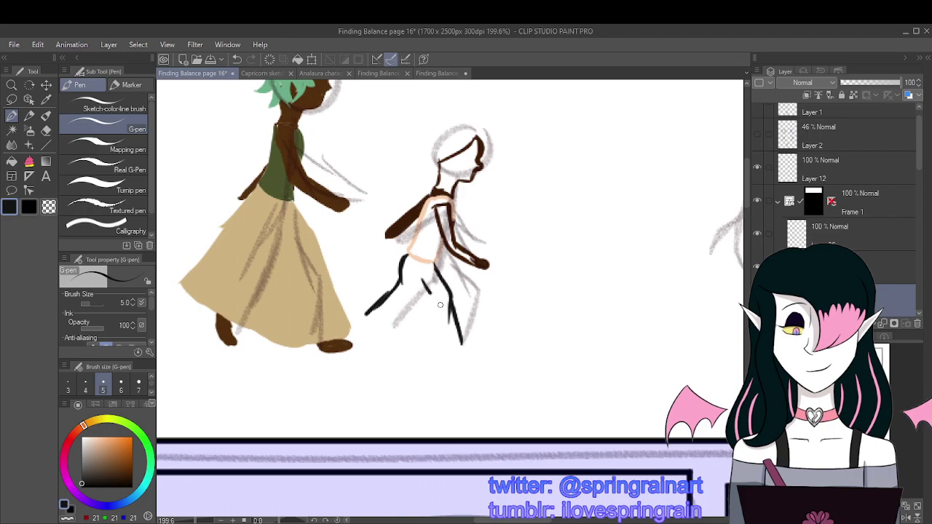
left_click_drag(442, 321, 450, 349)
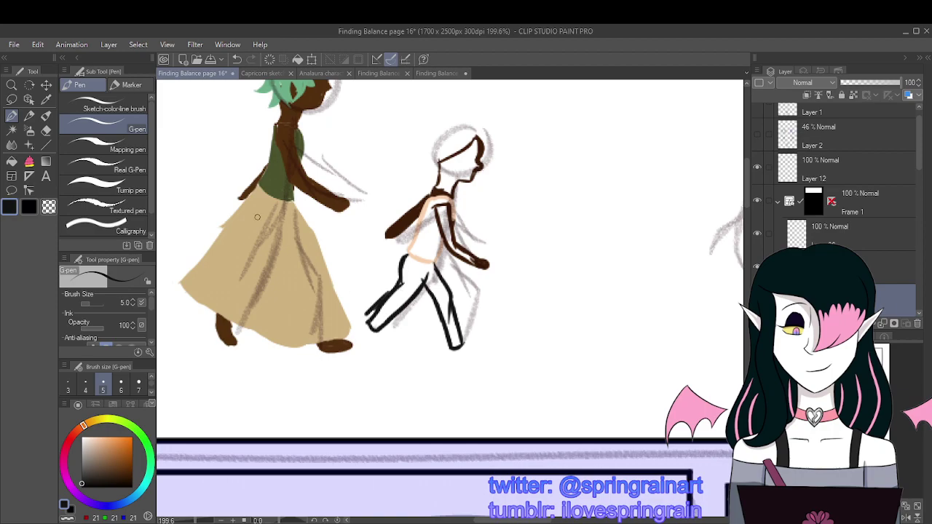
key("e")
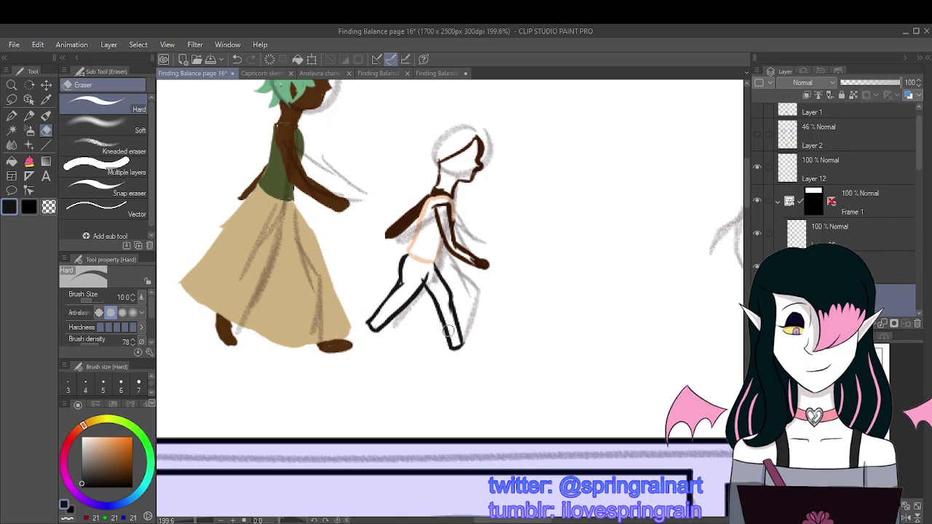
scroll(382, 262, "down", 1)
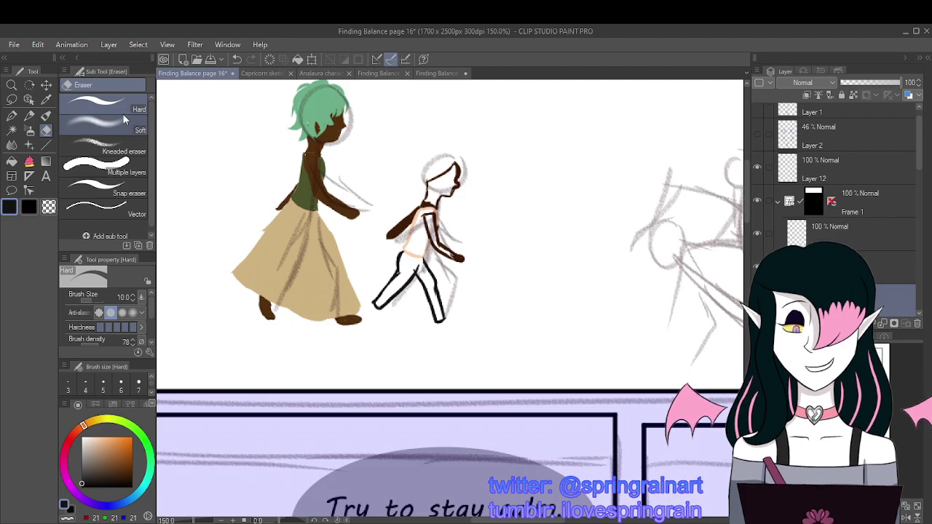
left_click(46, 100)
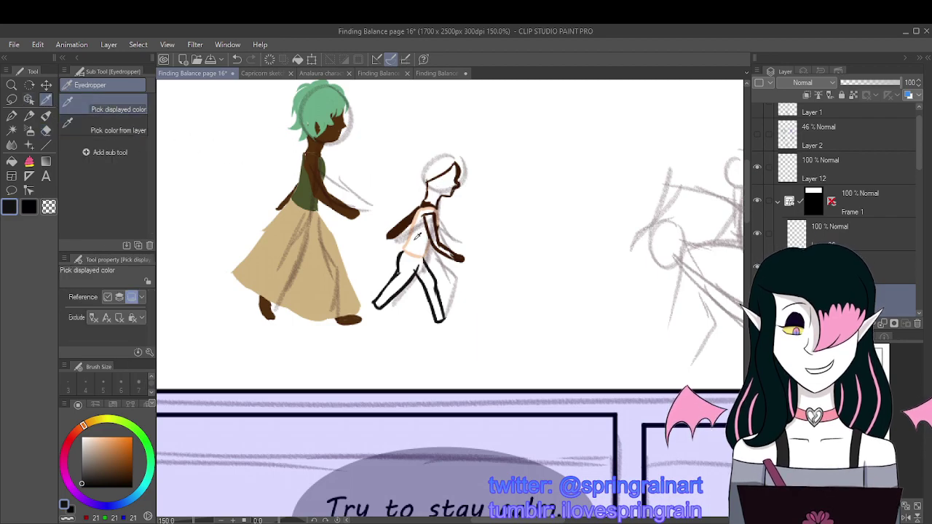
left_click(46, 117)
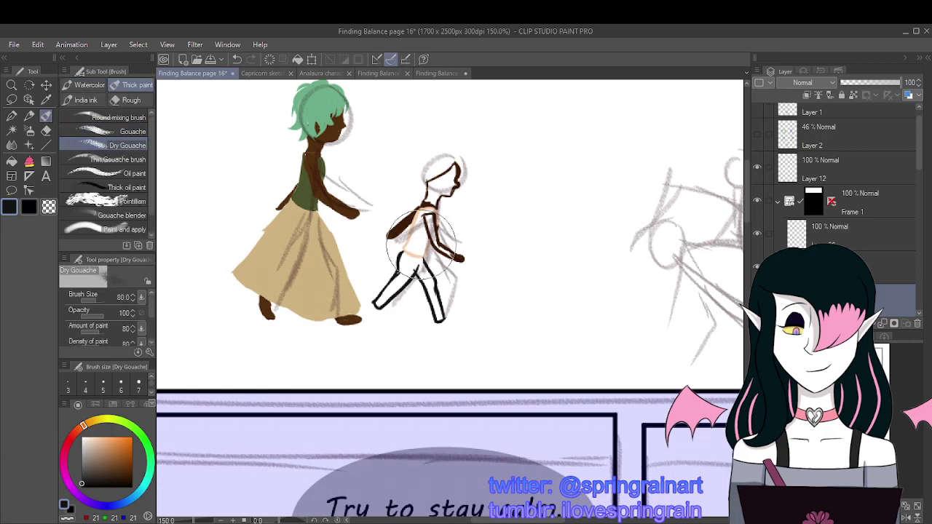
left_click(46, 100)
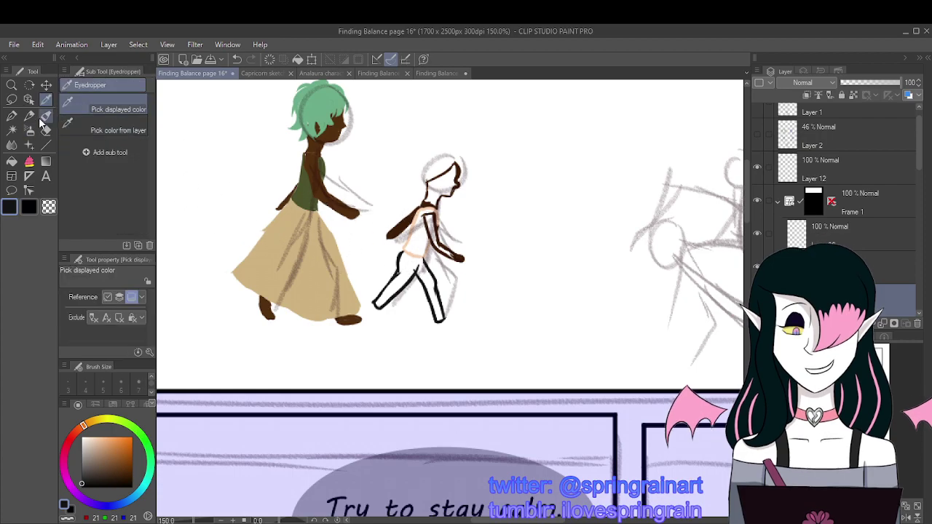
left_click(13, 118)
Step: Sample the peach outline colour and shade the smaller figure's top along its back, hem and arm edge with the G-pen
scroll(410, 211, "up", 4)
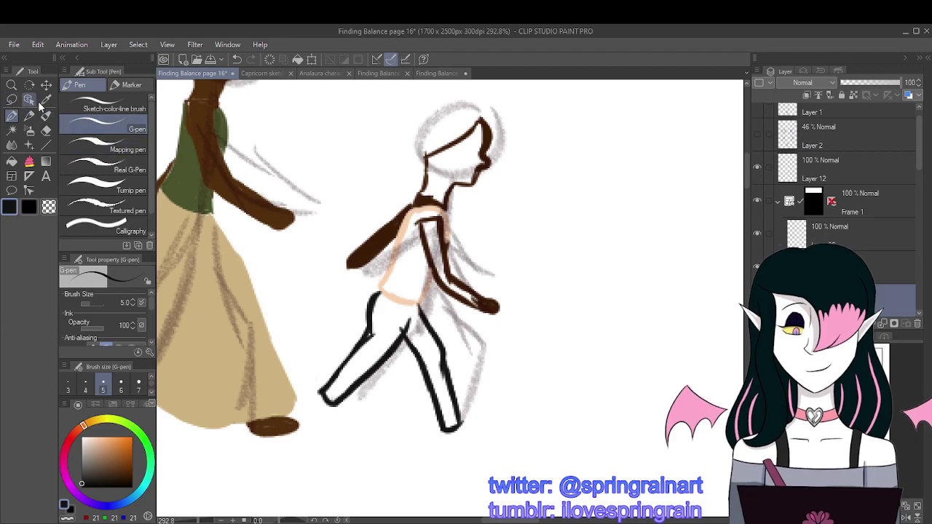
key("i")
left_click(410, 218)
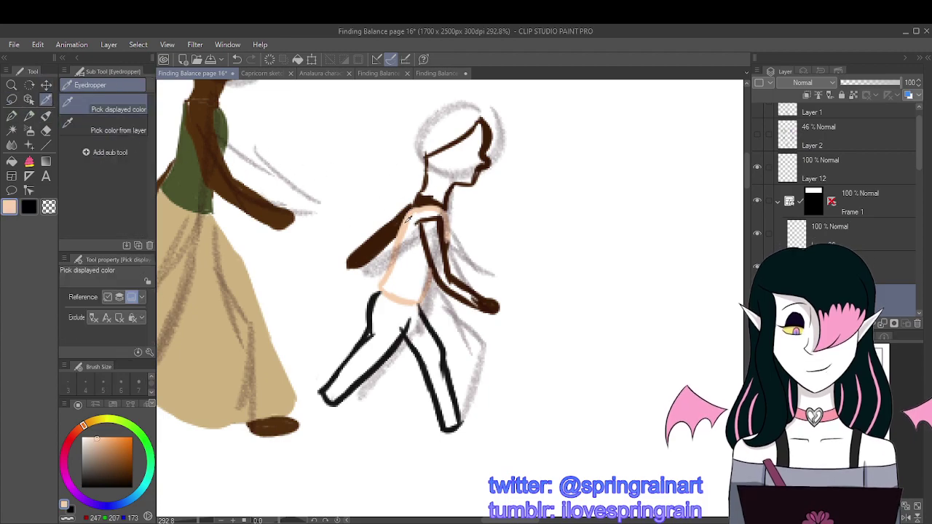
left_click(12, 115)
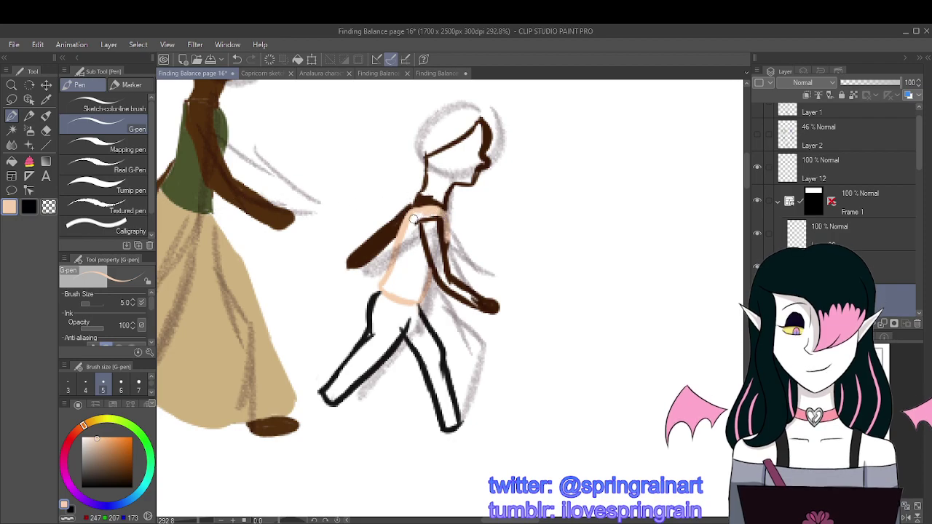
mouse_move(416, 222)
left_mouse_down()
mouse_move(398, 289)
mouse_move(417, 222)
left_mouse_up()
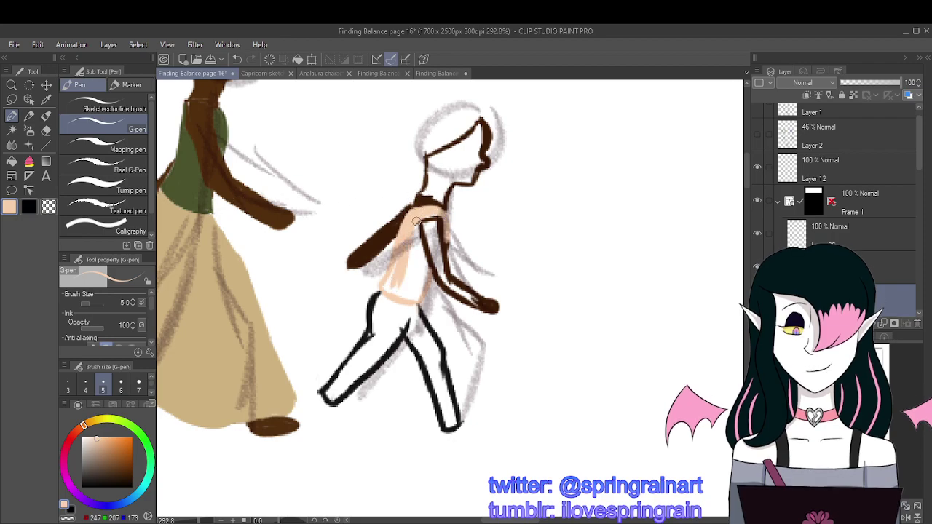
left_click(236, 58)
left_click_drag(394, 275, 385, 284)
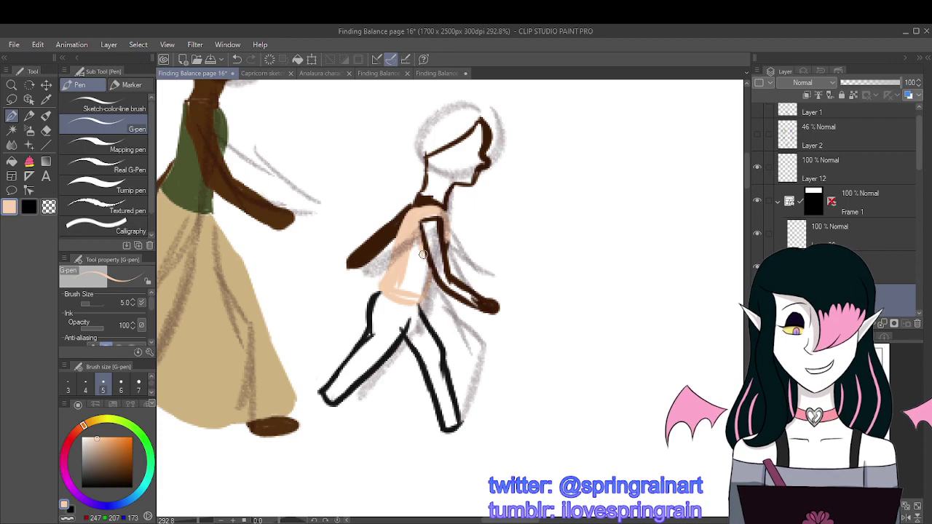
left_click_drag(418, 236, 399, 284)
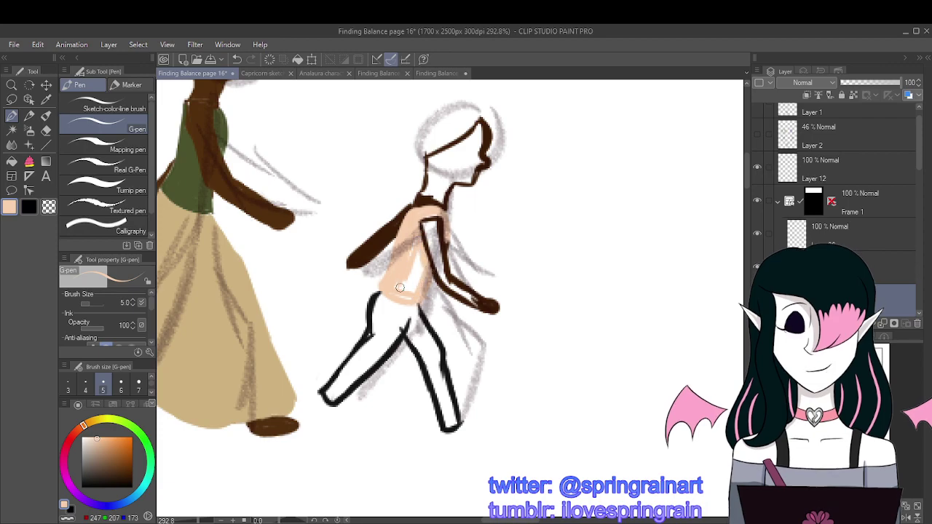
Step: Enlarge the G-pen to size 12 and fill the remaining white gaps in the peach top
key("bracketright")
key("bracketright")
key("bracketright")
key("bracketright")
key("bracketright")
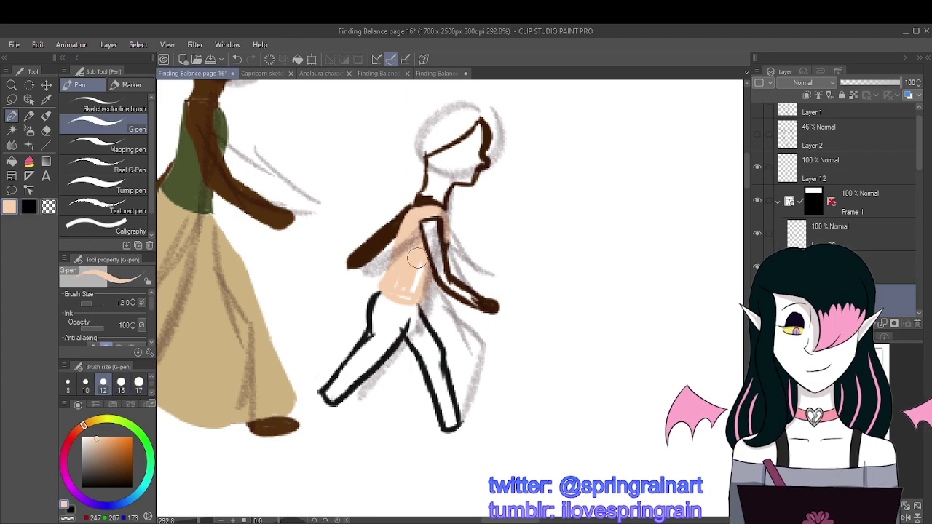
mouse_move(417, 258)
left_mouse_down()
mouse_move(411, 287)
mouse_move(417, 271)
mouse_move(399, 289)
mouse_move(393, 278)
mouse_move(409, 293)
left_mouse_up()
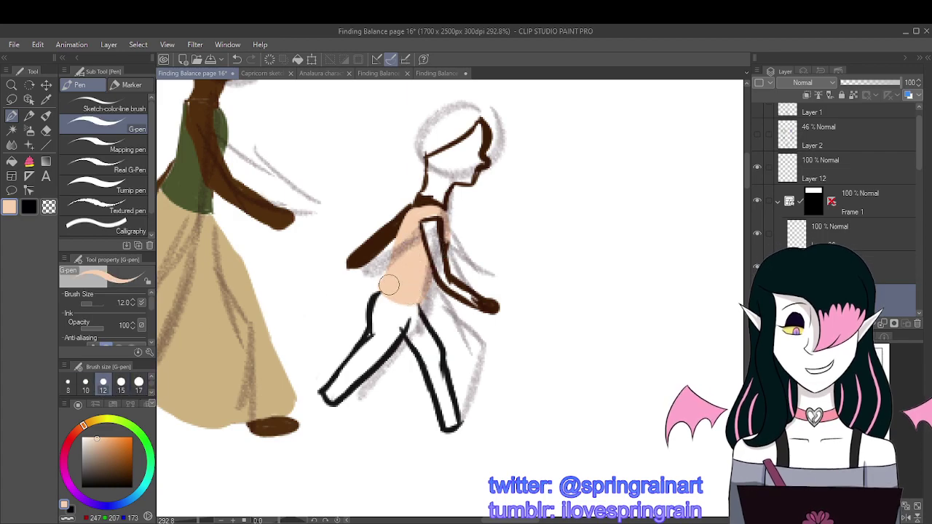
Step: Sample the near-black trouser outline and fill both of the smaller figure's legs and hips solid with the G-pen
key("i")
left_click(373, 300)
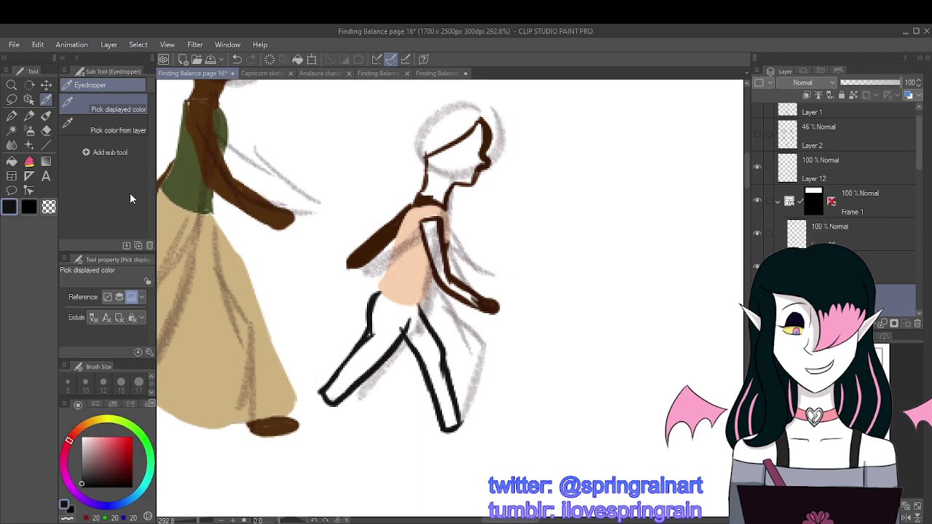
key("p")
mouse_move(377, 299)
left_mouse_down()
mouse_move(422, 312)
mouse_move(415, 308)
mouse_move(424, 347)
mouse_move(412, 327)
mouse_move(432, 368)
mouse_move(426, 335)
mouse_move(452, 427)
mouse_move(432, 334)
left_mouse_up()
scroll(404, 312, "down", 3)
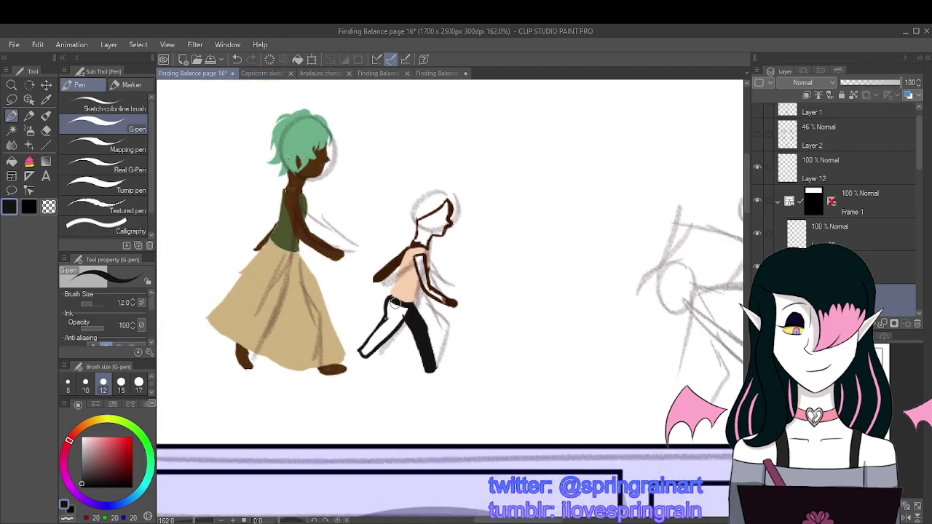
scroll(404, 312, "up", 3)
mouse_move(397, 291)
left_mouse_down()
mouse_move(388, 324)
mouse_move(391, 305)
mouse_move(345, 380)
mouse_move(411, 308)
mouse_move(397, 324)
mouse_move(394, 298)
mouse_move(402, 321)
left_mouse_up()
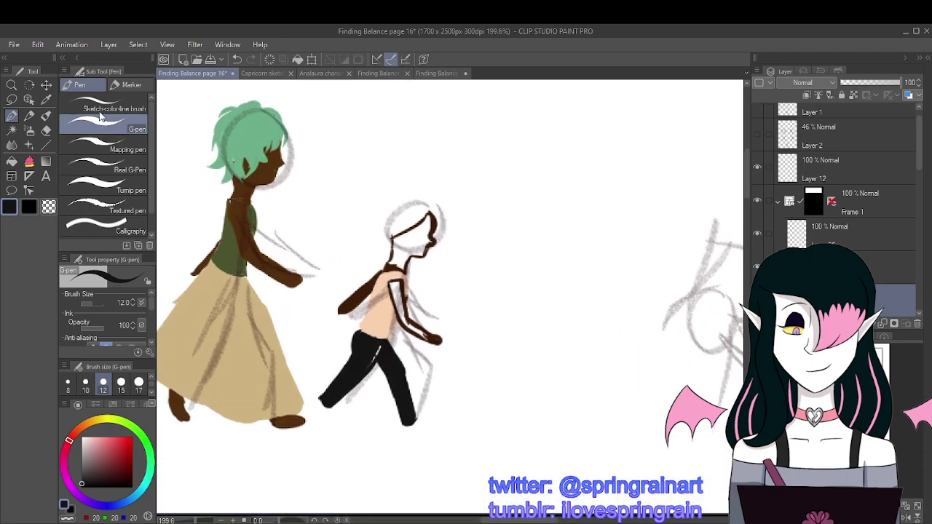
Step: Sample the dark brown skin colour, RGB 61, 29, 7, and fill the smaller figure's face and neck, undoing stray strokes
key("i")
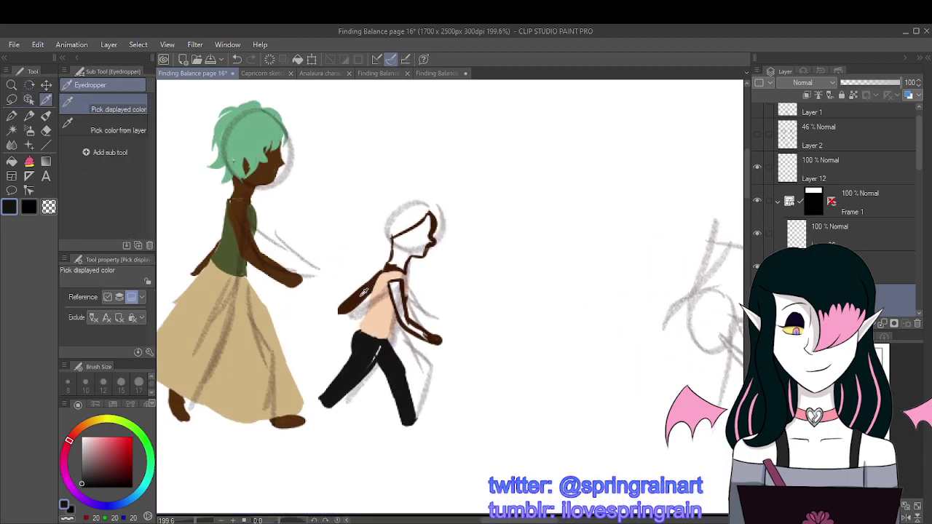
left_click(363, 292)
left_click(12, 117)
scroll(414, 222, "up", 3)
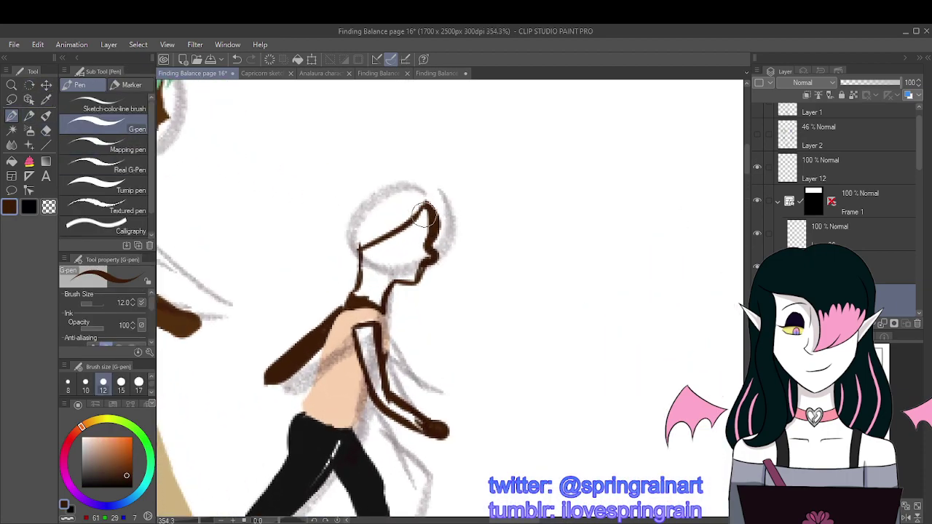
mouse_move(431, 200)
left_mouse_down()
mouse_move(409, 244)
mouse_move(362, 270)
mouse_move(420, 224)
mouse_move(358, 271)
left_mouse_up()
key("ctrl+z")
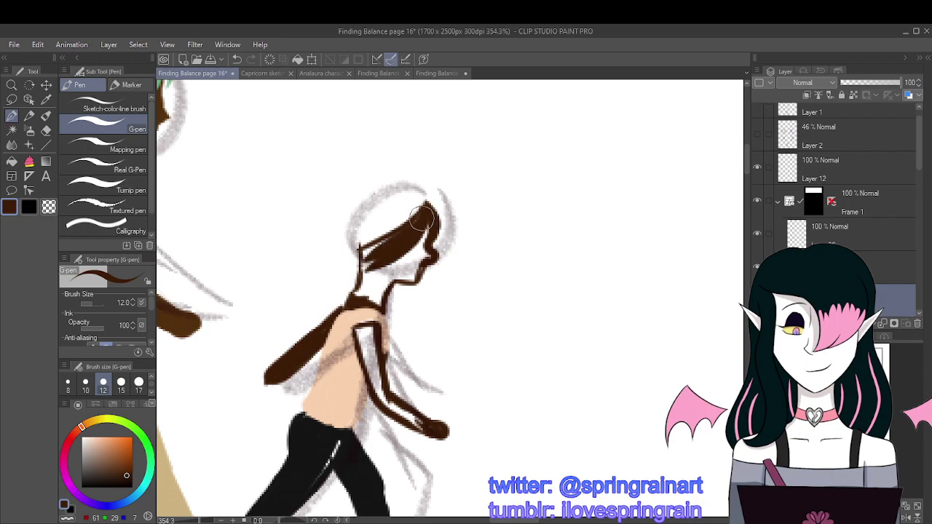
mouse_move(431, 207)
left_mouse_down()
mouse_move(361, 258)
mouse_move(358, 296)
mouse_move(373, 258)
mouse_move(362, 289)
mouse_move(427, 225)
mouse_move(415, 266)
mouse_move(422, 252)
mouse_move(430, 256)
mouse_move(400, 287)
mouse_move(418, 258)
mouse_move(392, 278)
mouse_move(417, 258)
mouse_move(406, 276)
mouse_move(384, 277)
mouse_move(368, 303)
mouse_move(380, 284)
mouse_move(377, 307)
mouse_move(419, 262)
mouse_move(399, 285)
left_mouse_up()
left_click(237, 59)
Step: Fill the smaller figure's near arm with dark brown from the shoulder down to the hand
scroll(415, 273, "up", 1)
mouse_move(355, 325)
left_mouse_down()
mouse_move(366, 373)
mouse_move(354, 338)
mouse_move(365, 330)
mouse_move(368, 355)
mouse_move(366, 328)
mouse_move(390, 426)
left_mouse_up()
mouse_move(368, 375)
left_mouse_down()
mouse_move(404, 430)
mouse_move(440, 447)
left_mouse_up()
left_click_drag(386, 421, 431, 446)
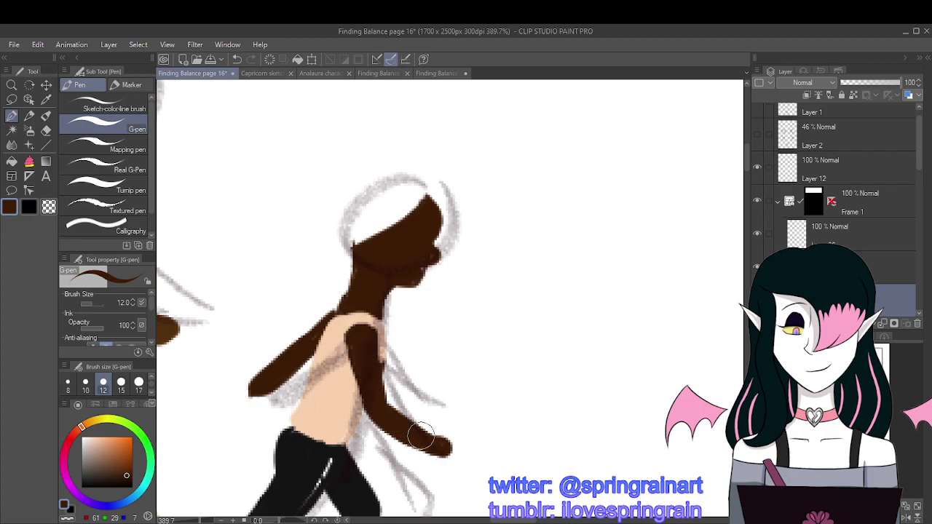
Step: Try to trim the edge of the smaller figure's nose with the hard eraser
scroll(349, 328, "down", 4)
scroll(373, 303, "up", 3)
key("e")
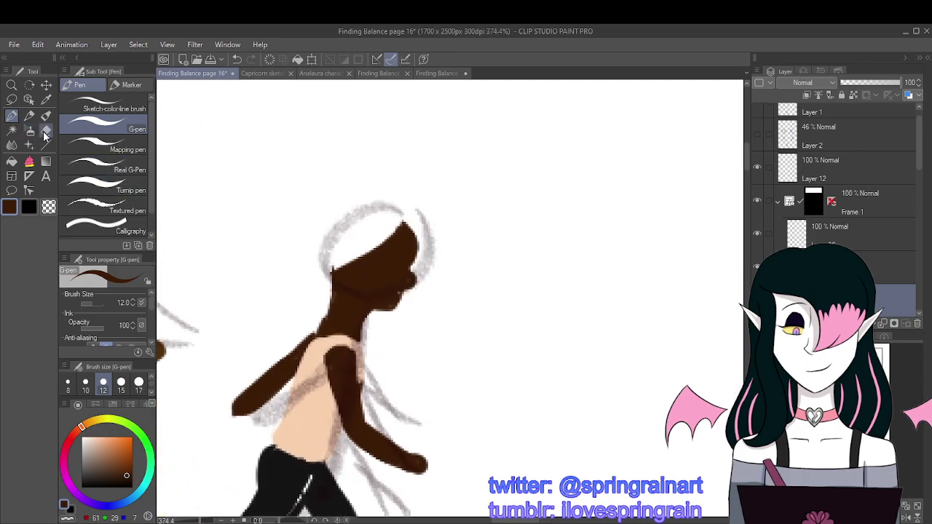
scroll(421, 282, "up", 4)
mouse_move(421, 281)
left_mouse_down()
mouse_move(405, 278)
mouse_move(422, 286)
left_mouse_up()
Step: Select Layer 38 inside the first frame folder and hide it
left_click(870, 273)
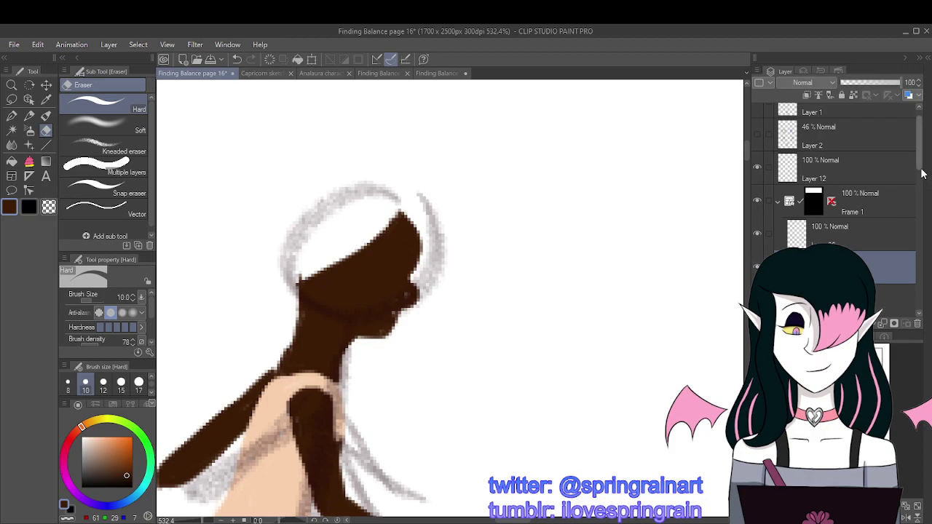
scroll(922, 187, "down", 2)
scroll(922, 186, "down", 2)
left_click(764, 175)
left_click(758, 168)
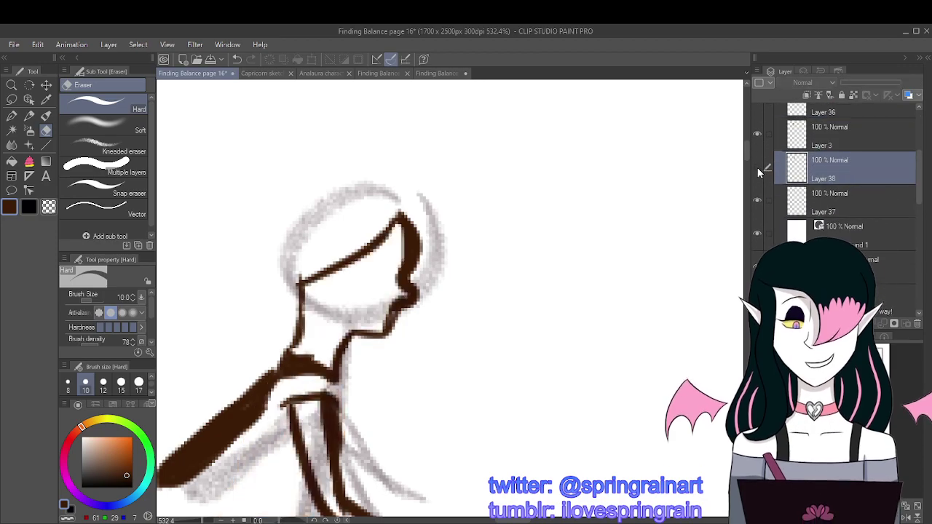
Step: Show Layer 38 again, check the contents of Layers 37 and 38 by toggling their visibility, and leave Layer 38 selected
left_click(758, 168)
left_click(830, 208)
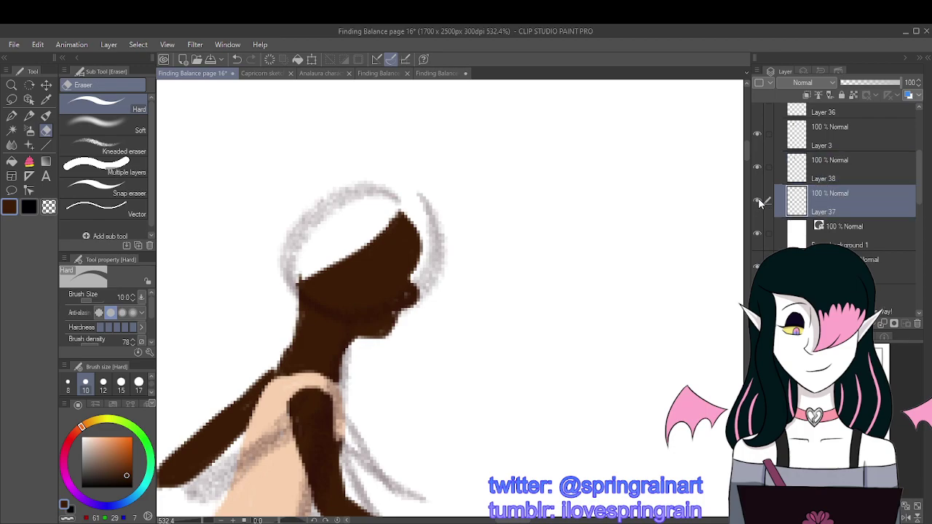
left_click(758, 202)
left_click(758, 202)
scroll(558, 255, "down", 2)
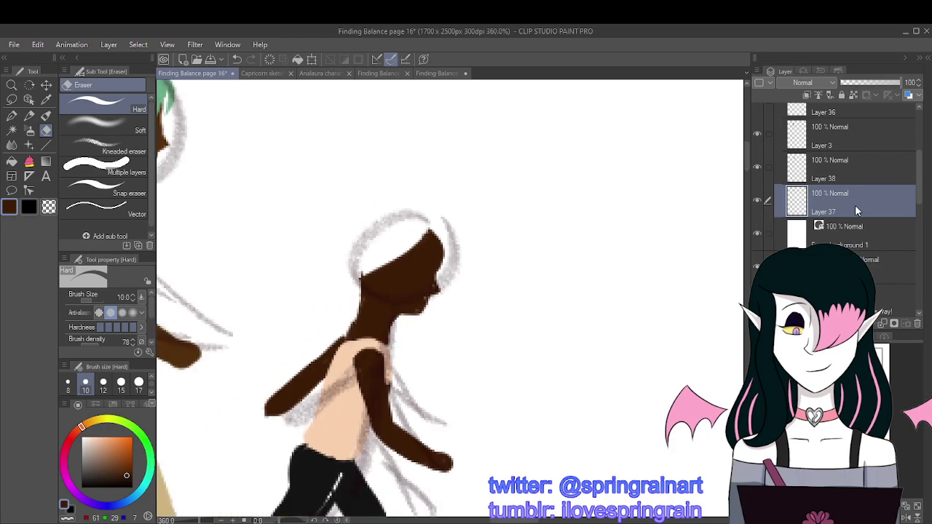
left_click(766, 174)
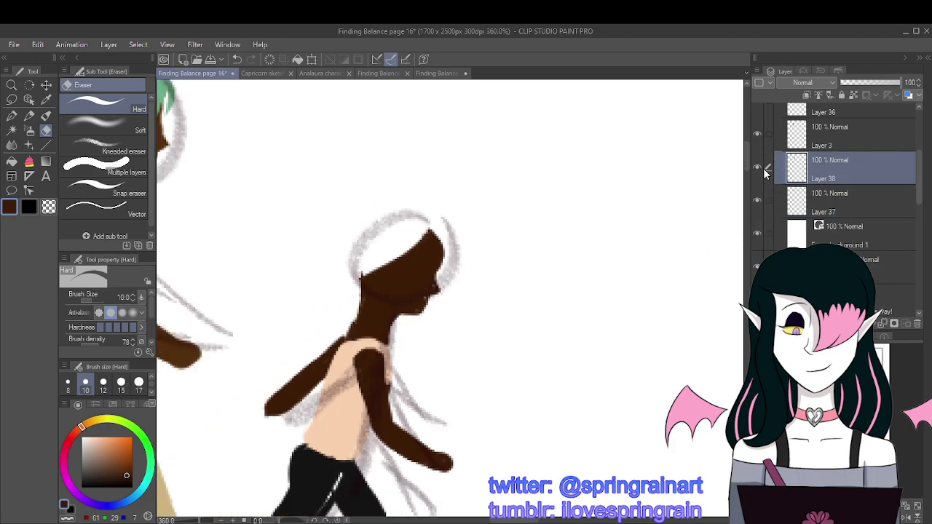
left_click(758, 169)
left_click(758, 170)
left_click(828, 206)
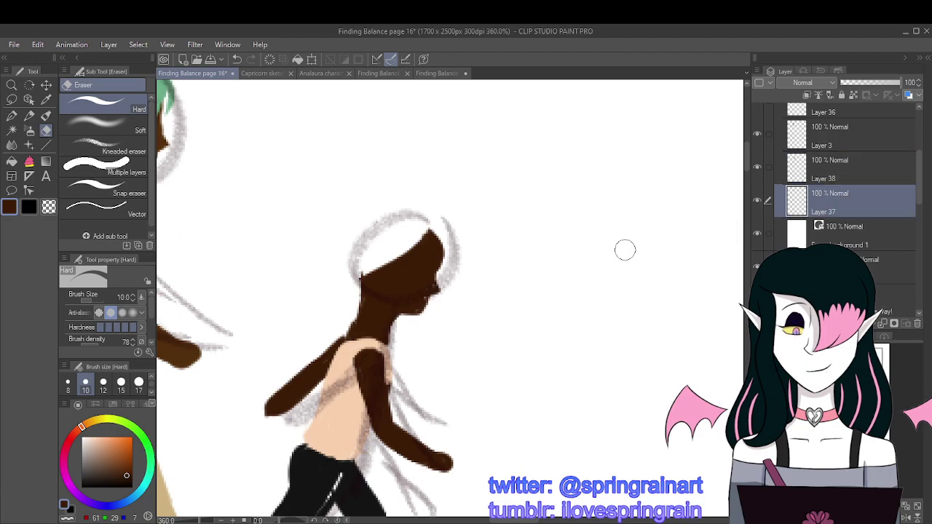
left_click(849, 173)
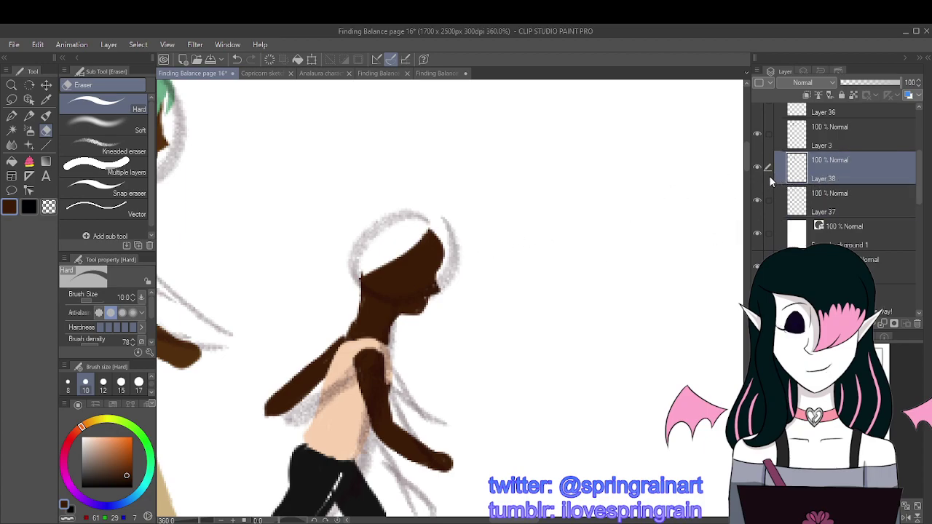
Step: Add a new layer above Layer 38 and sample the dark hair colour, RGB 35, 24, 22, from the character in the "Wait..." panel
left_click(46, 100)
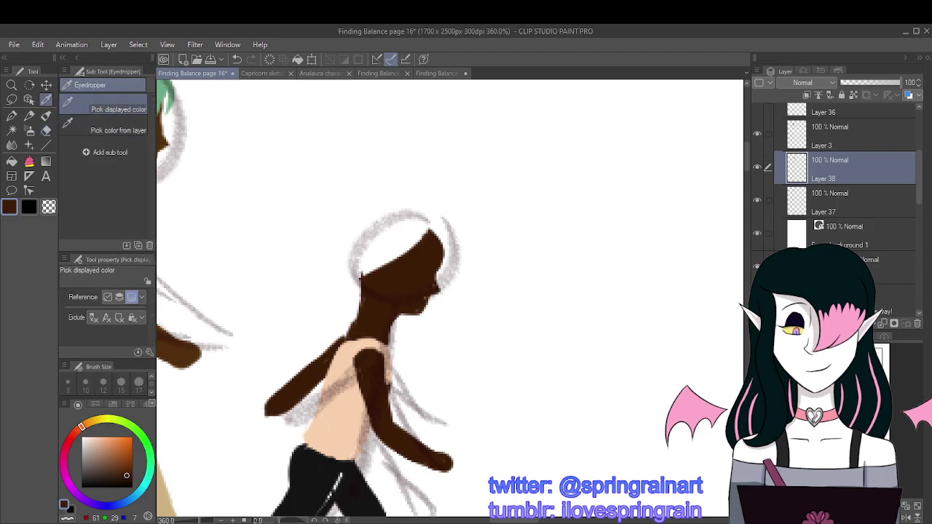
key("ctrl+shift+n")
key("ctrl+minus")
key("ctrl+minus")
key("ctrl+minus")
key("ctrl+minus")
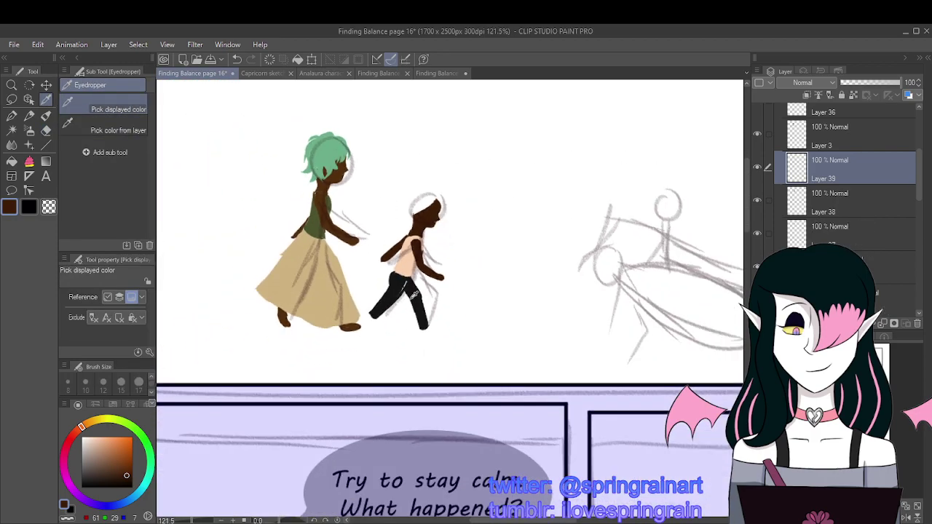
key("ctrl+minus")
key("ctrl+minus")
key("ctrl+minus")
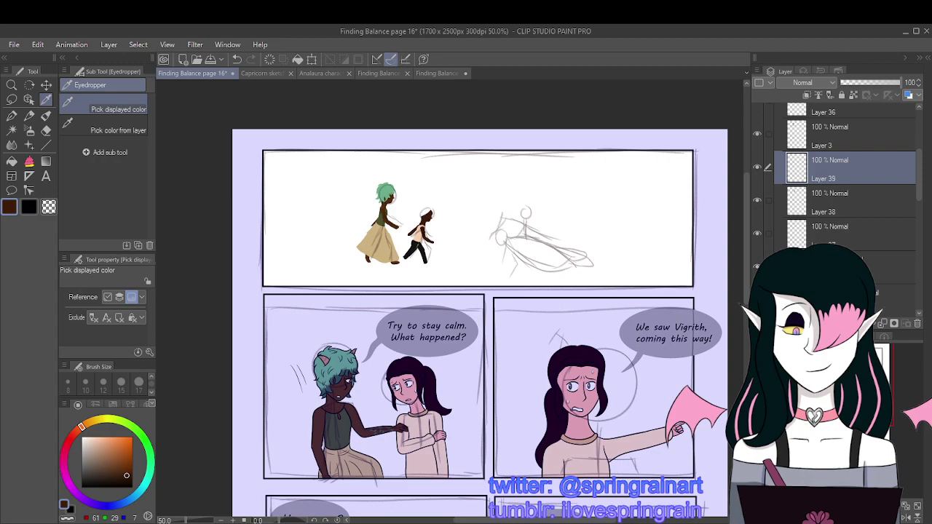
scroll(666, 388, "down", 3)
left_click(550, 341)
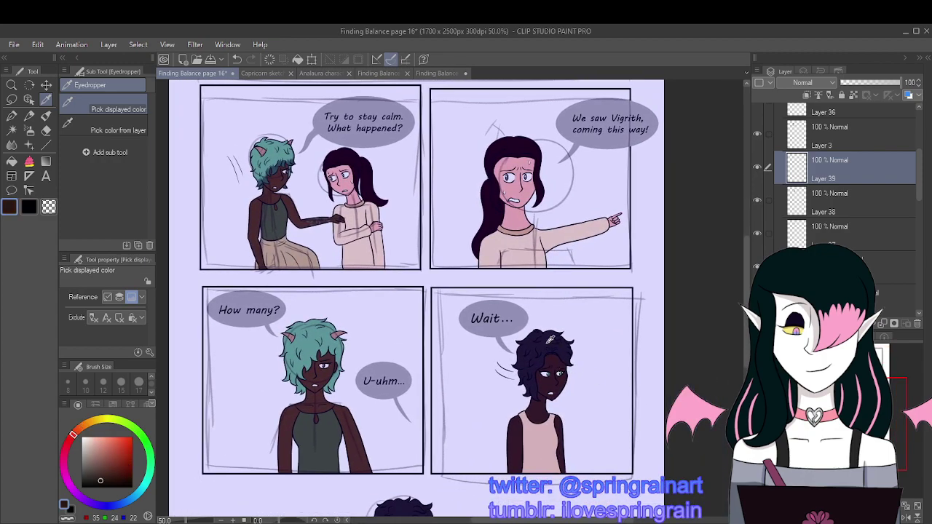
Step: Draw the smaller figure's first hair strands along the hairline and nape with the G-pen at size 6
scroll(380, 299, "up", 3)
scroll(380, 299, "up", 3)
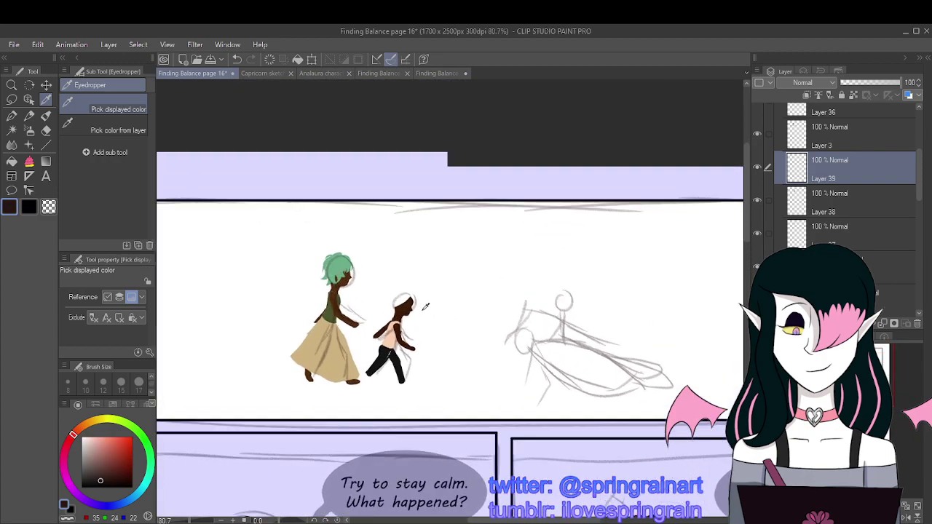
left_click(12, 115)
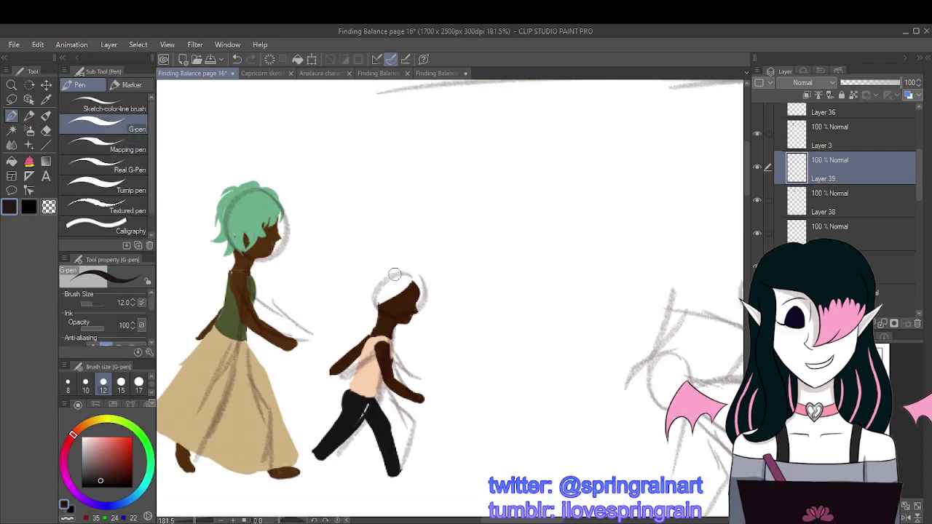
scroll(344, 293, "up", 3)
left_click(68, 381)
scroll(131, 386, "up", 1)
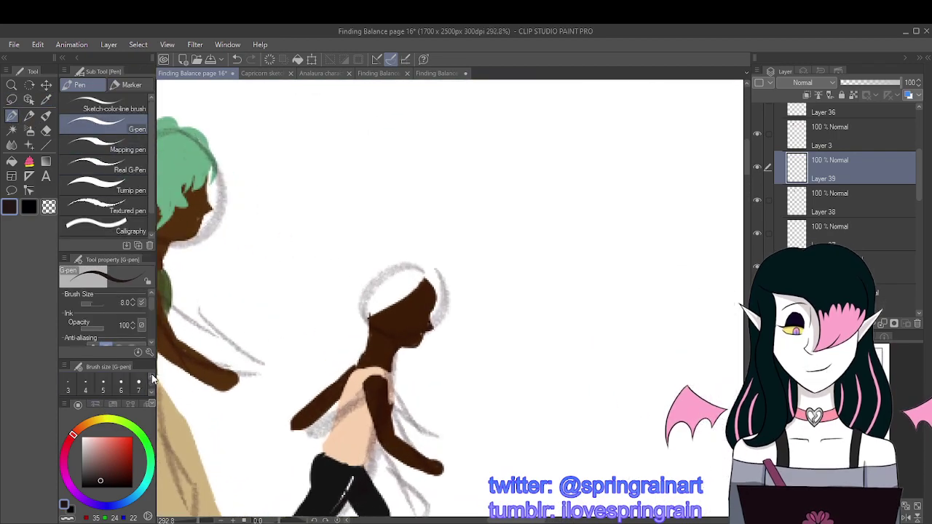
left_click(120, 384)
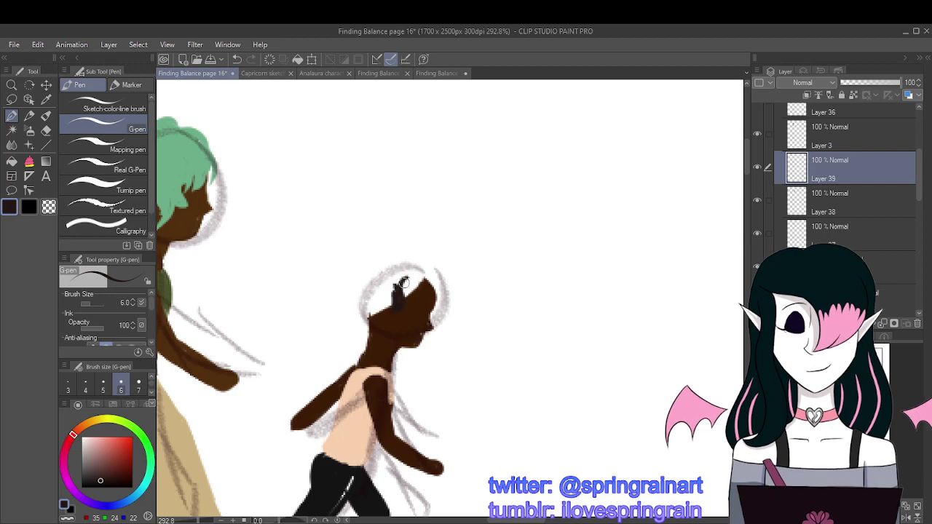
mouse_move(410, 280)
left_mouse_down()
mouse_move(395, 317)
mouse_move(395, 293)
mouse_move(383, 304)
mouse_move(387, 334)
mouse_move(379, 336)
mouse_move(397, 300)
left_mouse_up()
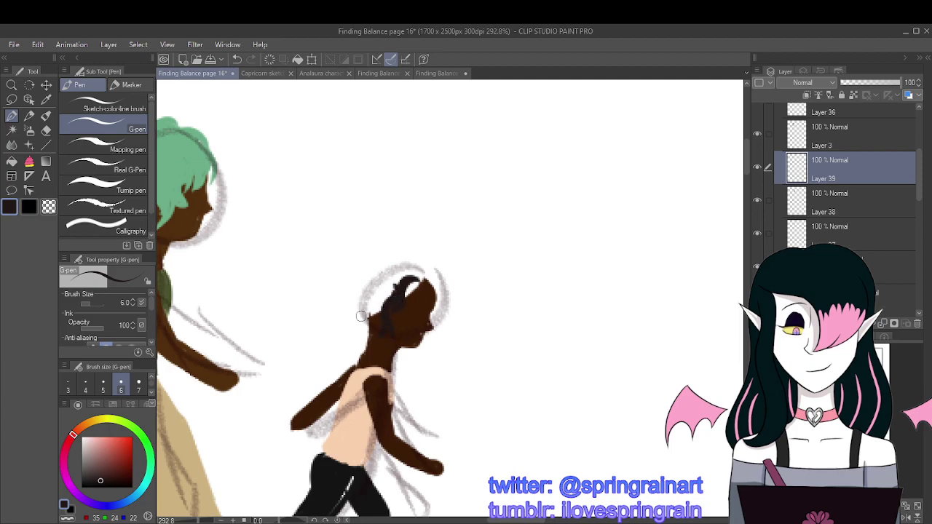
mouse_move(362, 313)
left_mouse_down()
mouse_move(350, 335)
mouse_move(369, 317)
mouse_move(367, 341)
mouse_move(387, 317)
mouse_move(375, 343)
mouse_move(362, 309)
left_mouse_up()
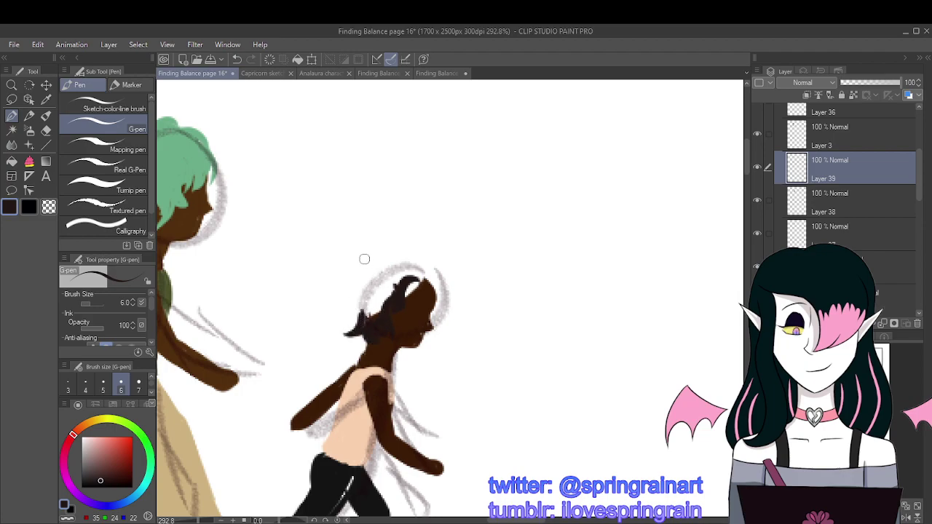
Step: Outline the smaller figure's tousled hair over the forehead, crown and back of the head, undoing a stray stroke
mouse_move(350, 273)
left_mouse_down()
mouse_move(390, 253)
mouse_move(376, 256)
mouse_move(410, 266)
mouse_move(409, 256)
mouse_move(384, 250)
mouse_move(400, 249)
mouse_move(359, 250)
mouse_move(395, 252)
mouse_move(403, 241)
mouse_move(384, 249)
mouse_move(406, 258)
mouse_move(381, 257)
mouse_move(424, 254)
mouse_move(433, 292)
mouse_move(426, 273)
mouse_move(414, 304)
mouse_move(421, 275)
left_mouse_up()
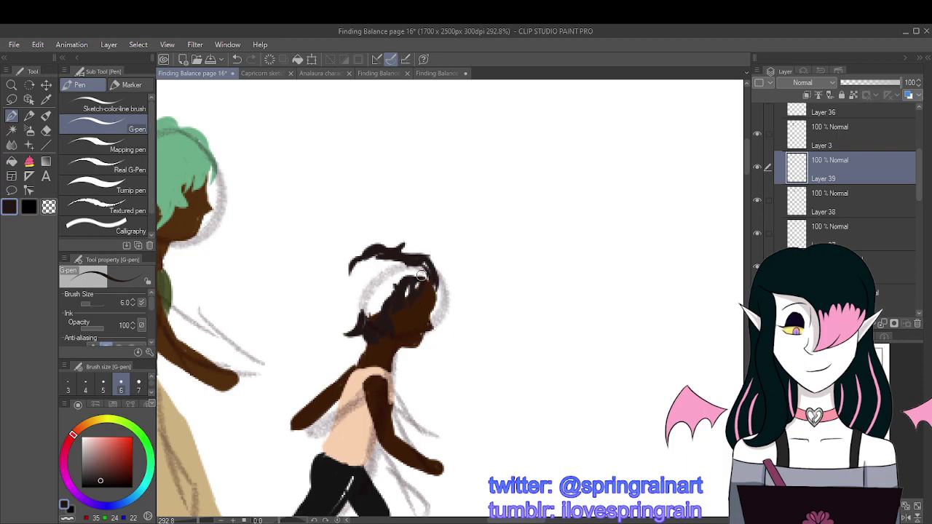
left_click(236, 59)
mouse_move(415, 279)
left_mouse_down()
mouse_move(434, 294)
mouse_move(404, 293)
mouse_move(408, 302)
left_mouse_up()
left_click_drag(430, 255, 405, 252)
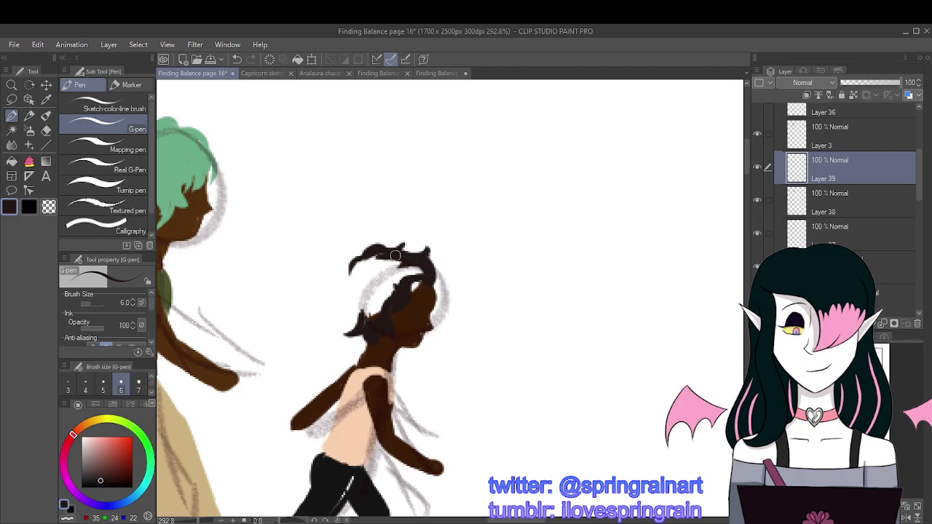
left_click_drag(351, 259, 341, 275)
mouse_move(362, 261)
left_mouse_down()
mouse_move(348, 293)
mouse_move(332, 284)
mouse_move(350, 291)
mouse_move(357, 281)
mouse_move(341, 318)
mouse_move(360, 303)
mouse_move(344, 327)
left_mouse_up()
scroll(366, 289, "down", 4)
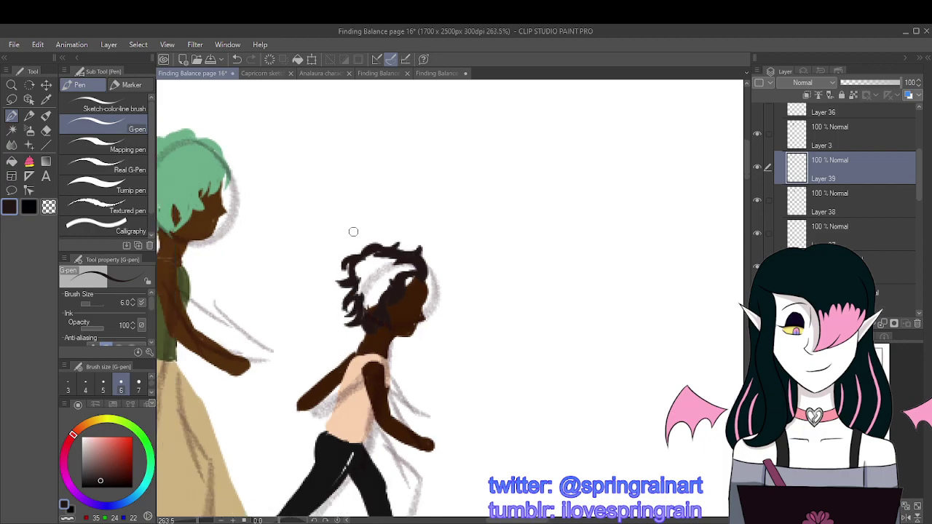
Step: Fill the inside of the smaller figure's hair outline with the G-pen at size 15
scroll(345, 249, "up", 5)
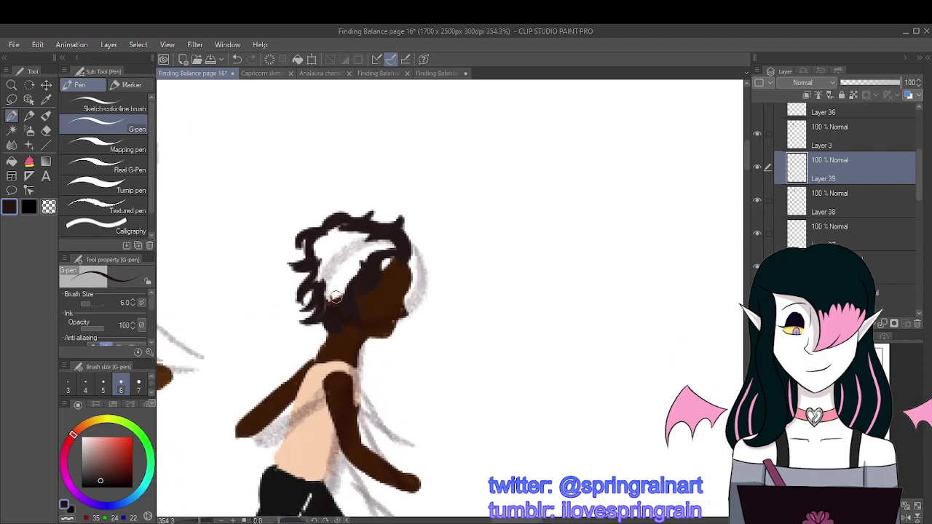
scroll(138, 386, "down", 2)
left_click(120, 384)
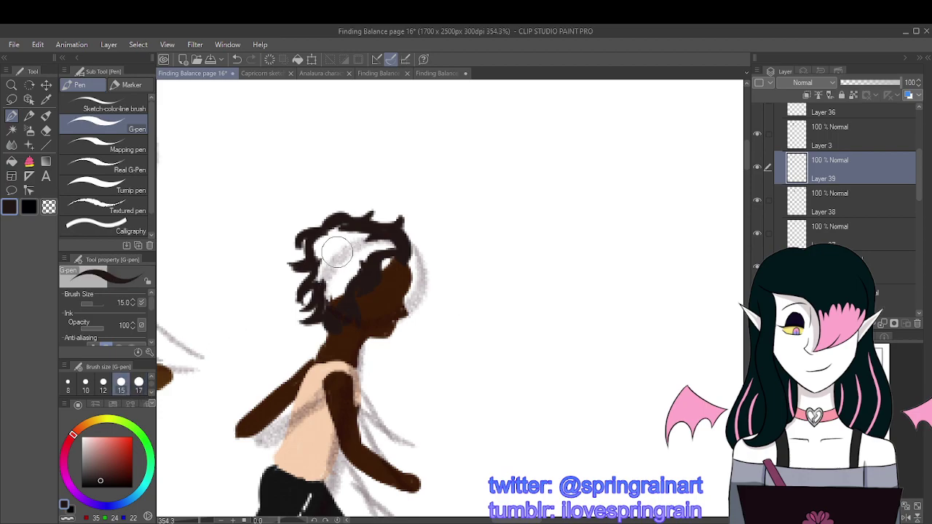
mouse_move(356, 220)
left_mouse_down()
mouse_move(324, 248)
mouse_move(328, 287)
left_mouse_up()
left_click_drag(355, 236, 342, 282)
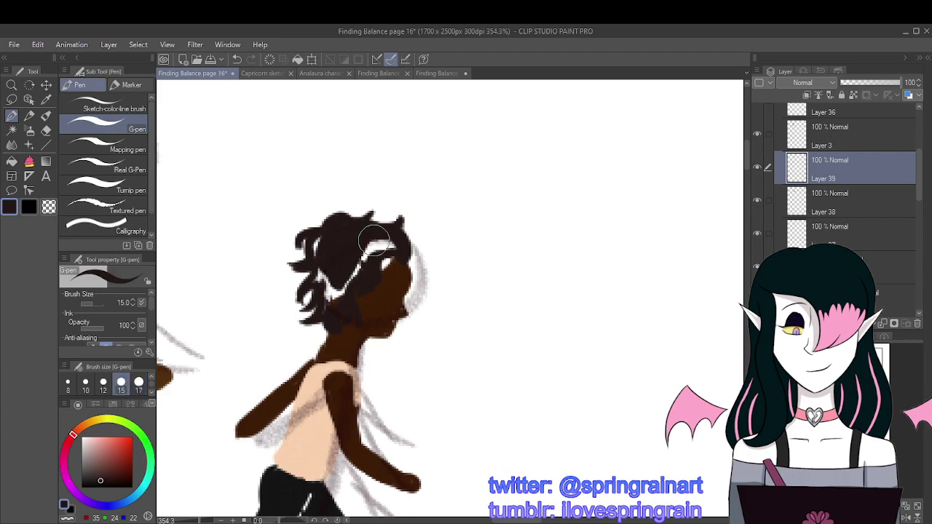
mouse_move(386, 226)
left_mouse_down()
mouse_move(367, 251)
mouse_move(391, 246)
mouse_move(339, 280)
mouse_move(359, 265)
mouse_move(336, 303)
mouse_move(334, 271)
mouse_move(325, 313)
mouse_move(330, 237)
mouse_move(320, 258)
mouse_move(318, 243)
mouse_move(329, 269)
mouse_move(315, 281)
mouse_move(361, 229)
mouse_move(375, 266)
mouse_move(388, 253)
mouse_move(378, 286)
mouse_move(362, 284)
mouse_move(345, 233)
left_mouse_up()
scroll(396, 233, "down", 3)
scroll(396, 233, "up", 2)
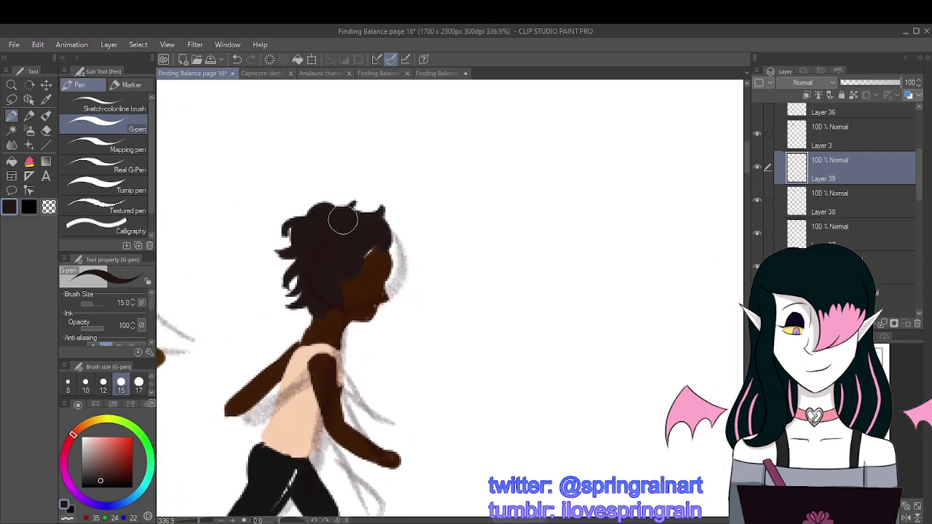
Step: Sample the face's dark brown, RGB 61, 29, 7, and fill the white gap at the smaller figure's hairline on Layer 38
scroll(381, 215, "down", 3)
scroll(383, 216, "up", 3)
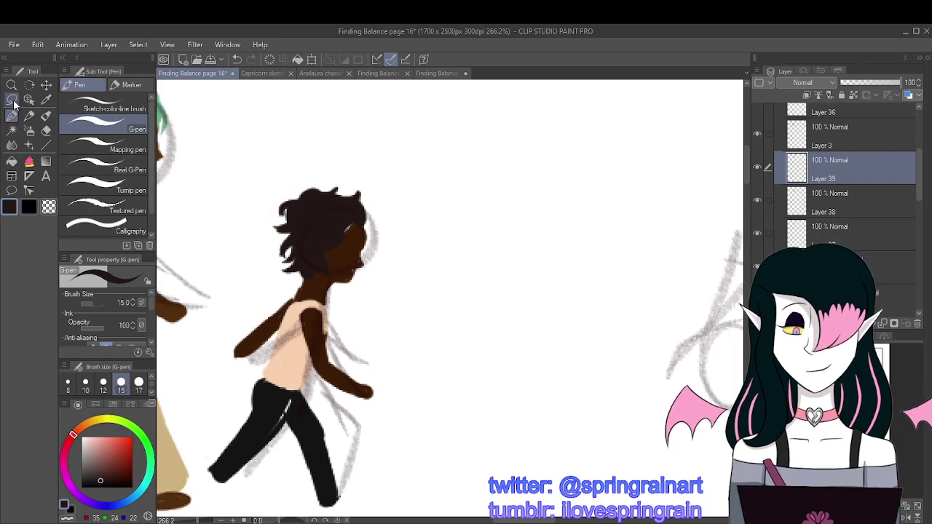
scroll(292, 270, "down", 2)
scroll(350, 247, "up", 1)
key("i")
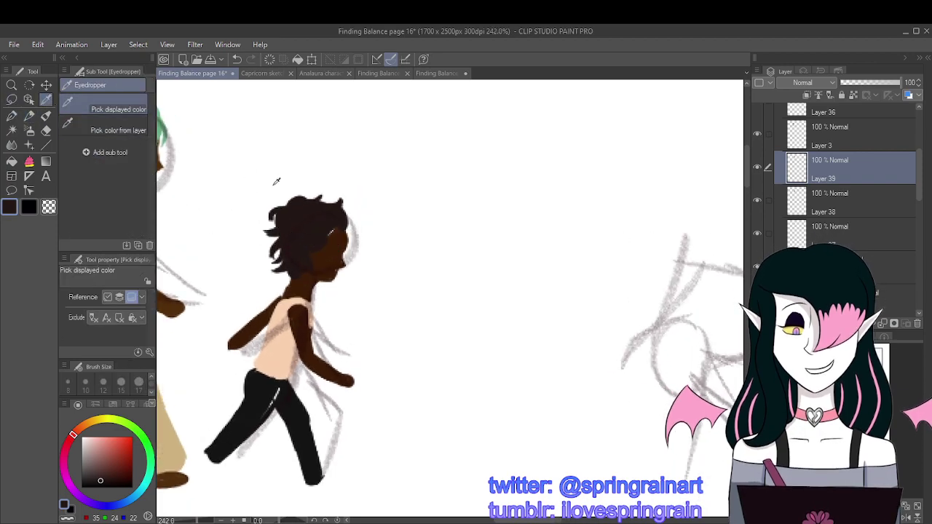
left_click(342, 232)
left_click(890, 206)
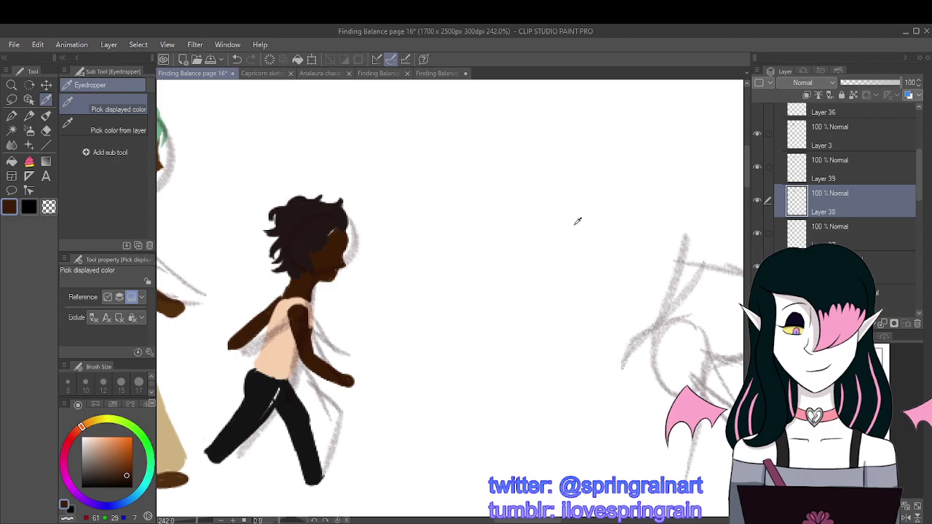
left_click(11, 115)
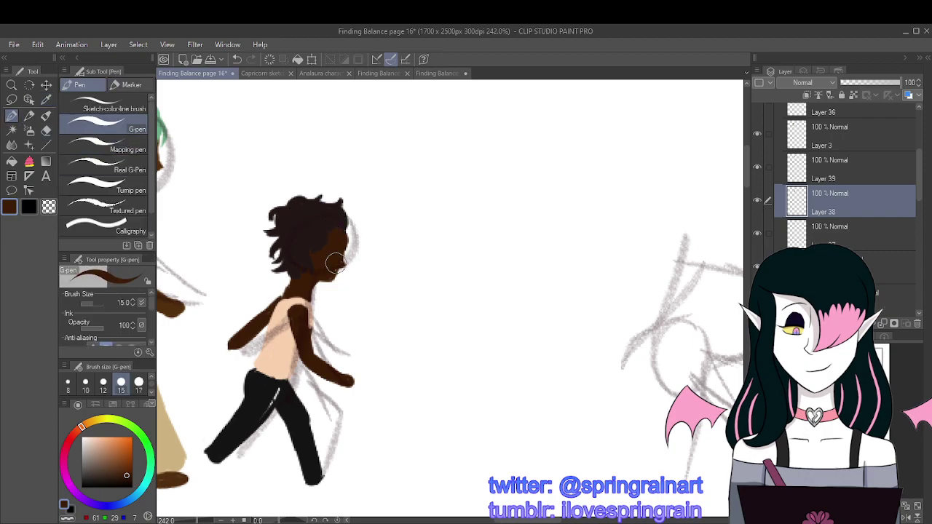
Step: Paint black shoes, RGB 0, 1, 3, on both of the smaller figure's feet with the G-pen at size 8, undoing the first attempt
scroll(368, 182, "down", 3)
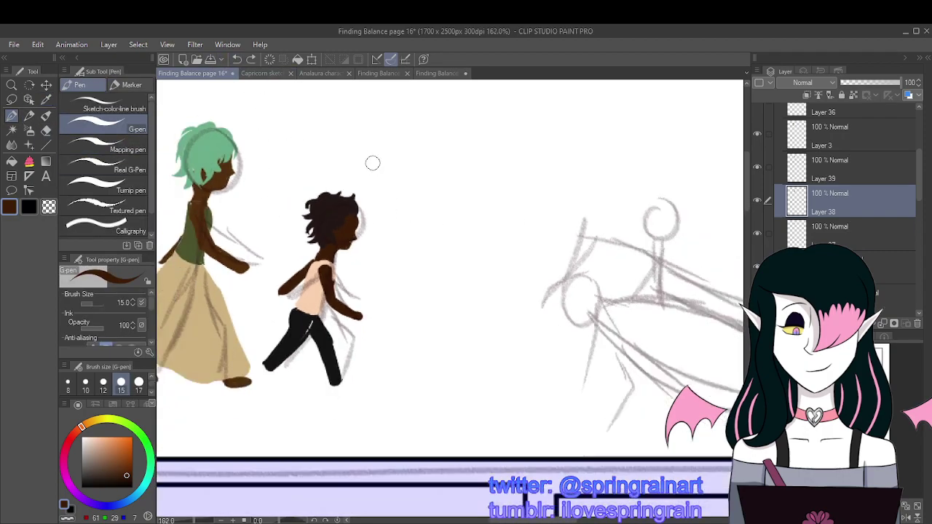
scroll(406, 205, "down", 2)
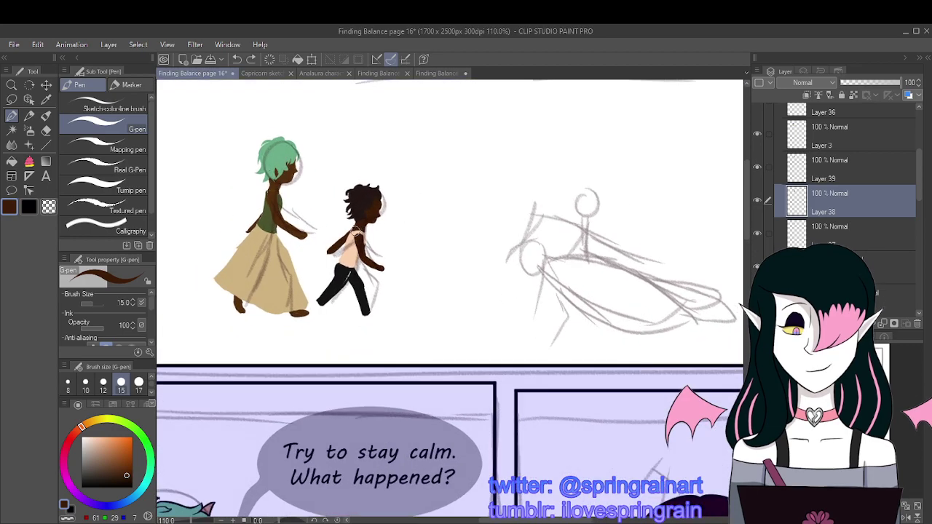
scroll(386, 326, "up", 1)
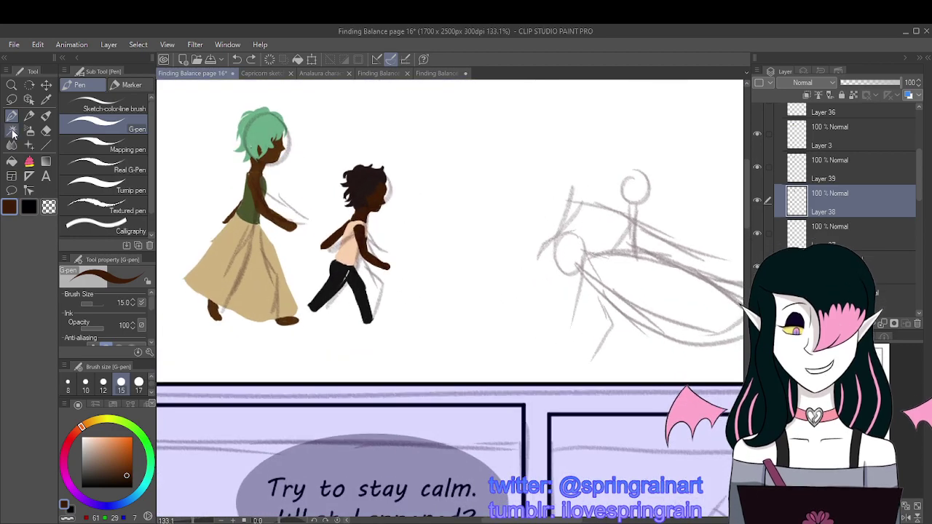
left_click(29, 206)
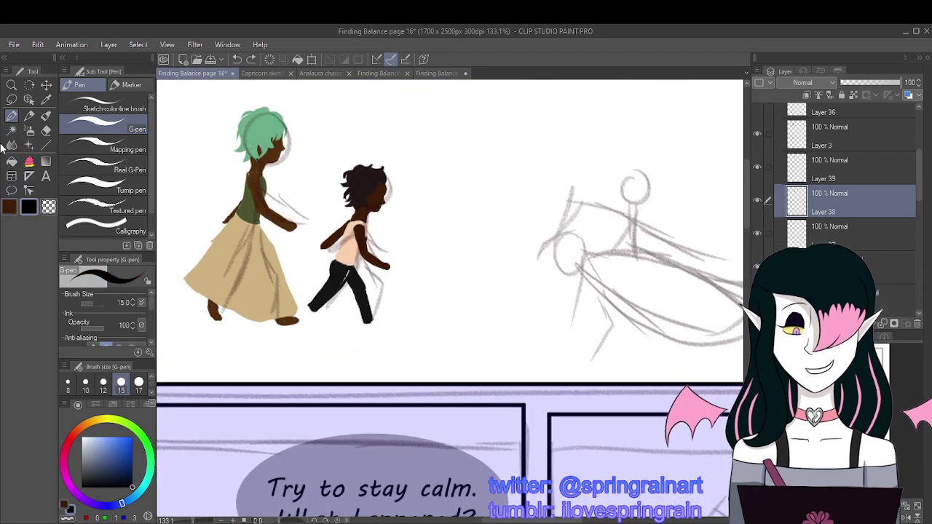
left_click(67, 381)
scroll(314, 321, "up", 4)
left_click_drag(313, 321, 302, 298)
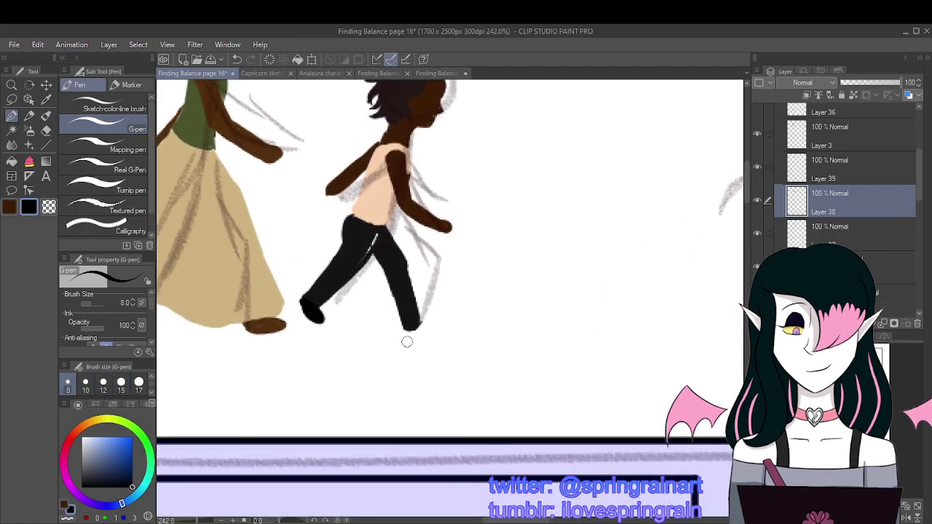
mouse_move(406, 332)
left_mouse_down()
mouse_move(438, 327)
mouse_move(402, 333)
mouse_move(431, 328)
mouse_move(429, 338)
mouse_move(431, 323)
mouse_move(405, 331)
left_mouse_up()
left_click(235, 59)
left_click(232, 56)
scroll(423, 327, "down", 4)
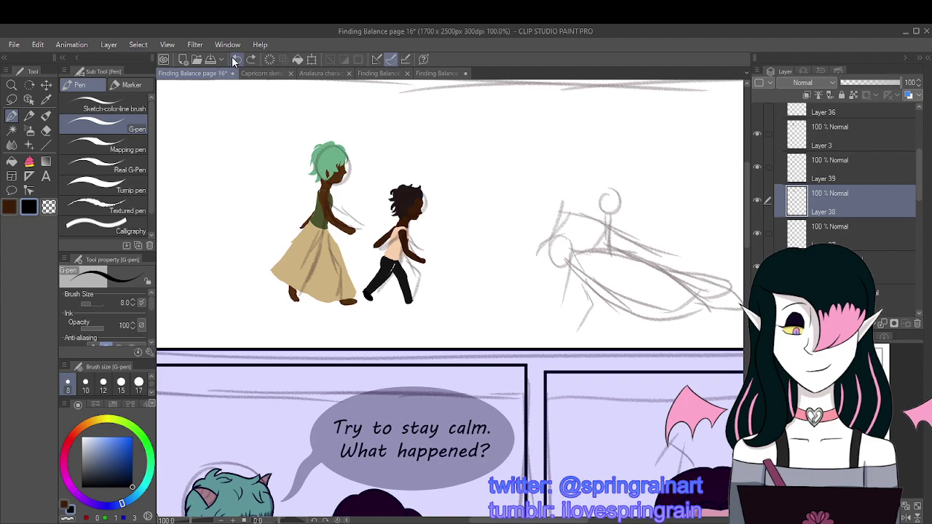
scroll(365, 298, "up", 3)
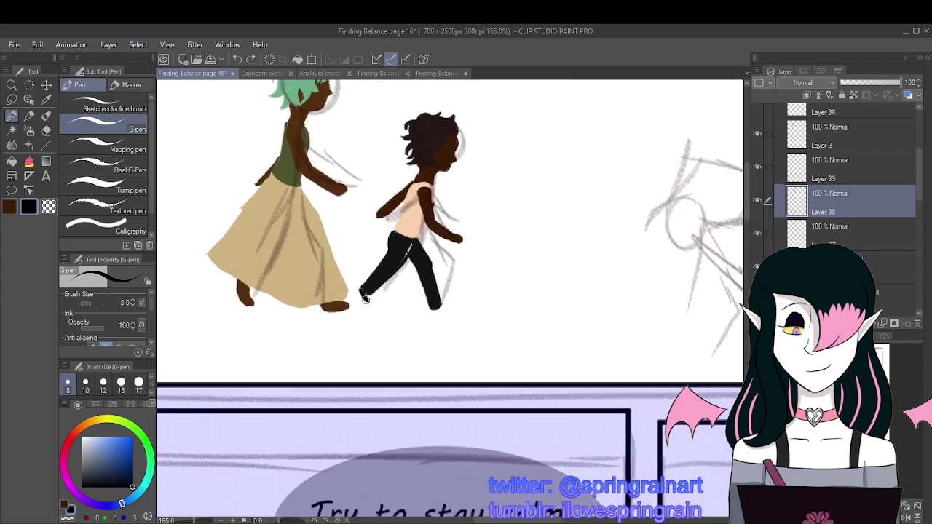
scroll(365, 299, "up", 1)
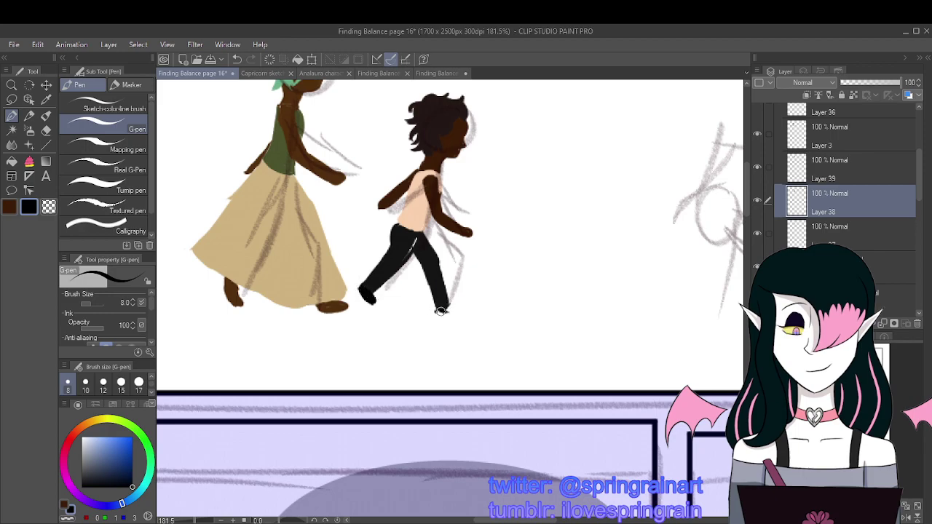
mouse_move(440, 311)
left_mouse_down()
mouse_move(454, 317)
mouse_move(432, 315)
left_mouse_up()
scroll(443, 313, "down", 3)
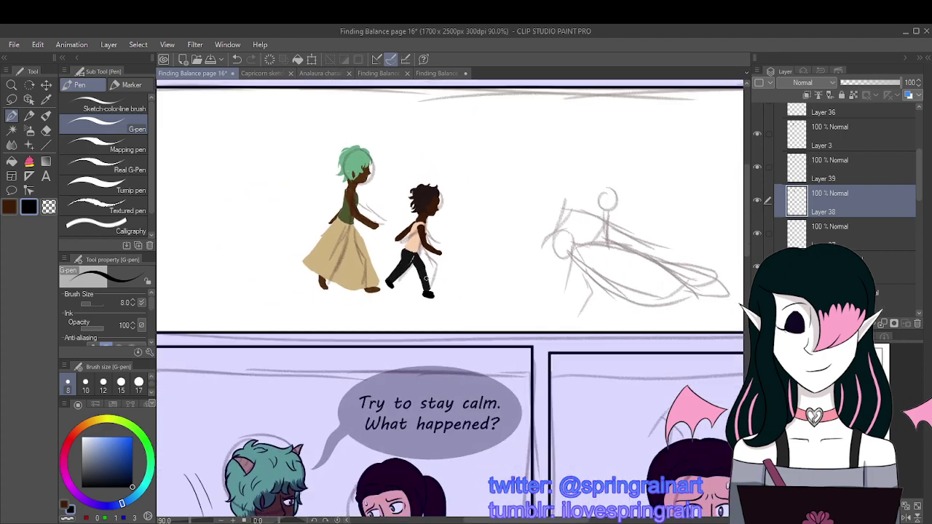
Step: Switch to the Hard eraser at size 10 and check the smaller figure's legs and shoes on Layer 38
scroll(438, 295, "up", 4)
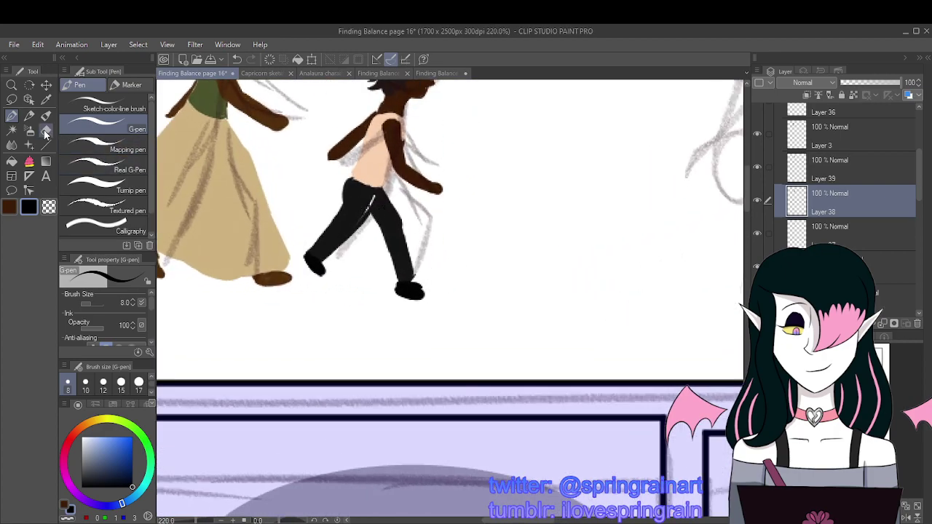
left_click(46, 131)
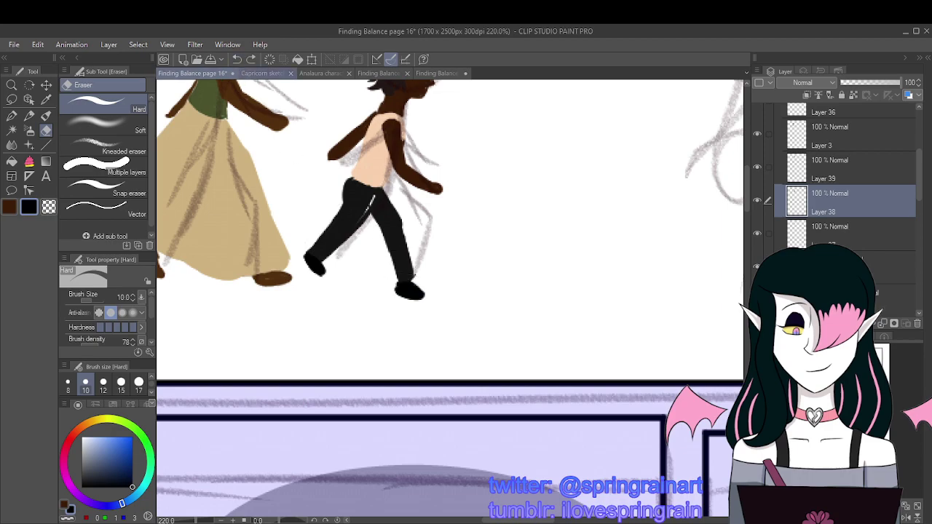
scroll(408, 242, "down", 3)
scroll(409, 241, "down", 2)
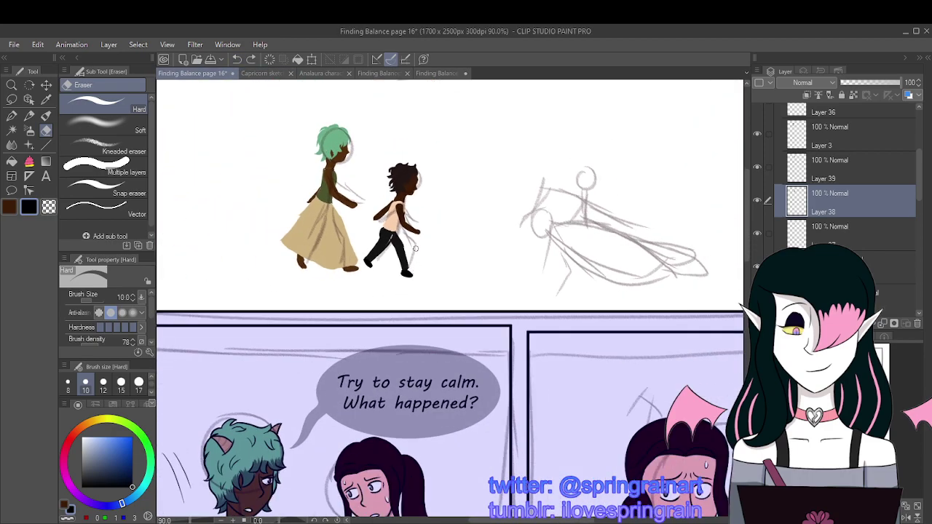
Step: Save the Finding Balance page 16 file and review the coloured figures in the first panel
scroll(411, 251, "up", 2)
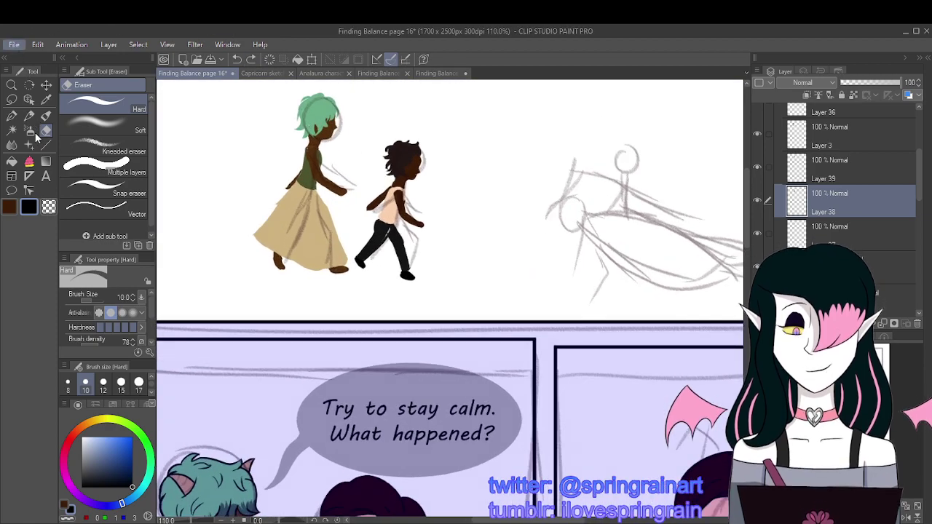
scroll(358, 228, "down", 3)
scroll(357, 228, "down", 2)
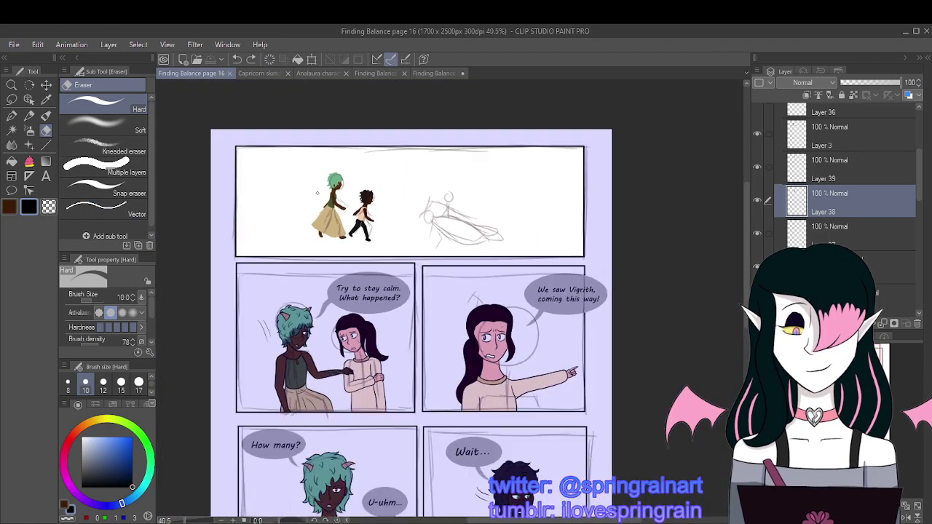
scroll(357, 228, "up", 1)
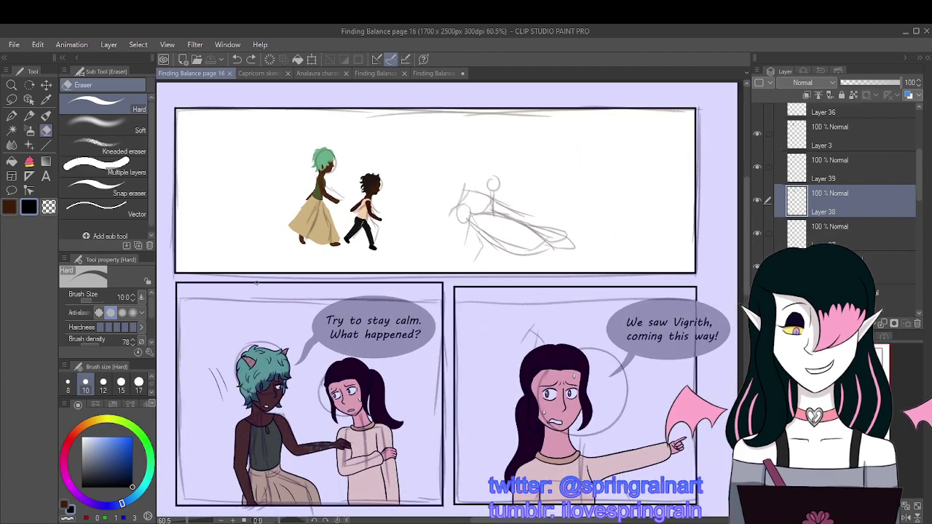